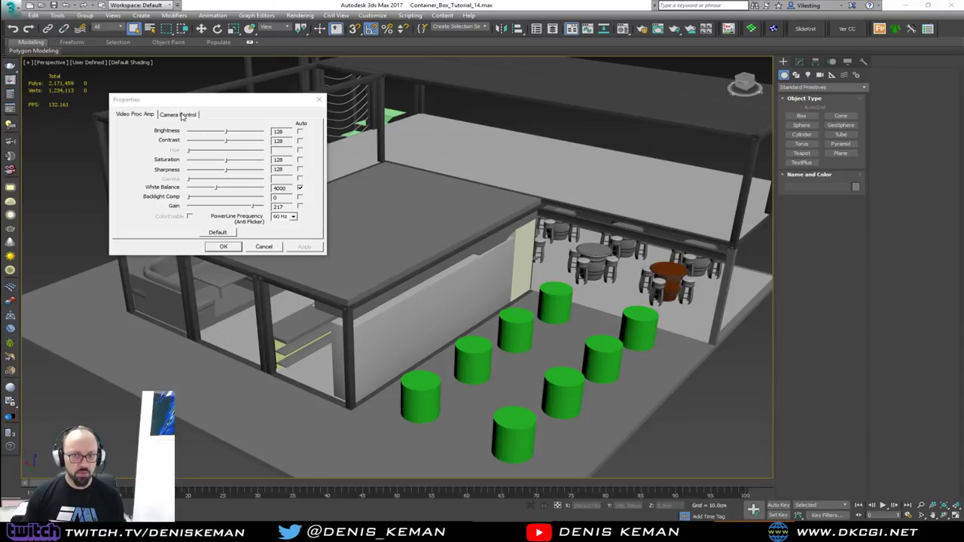
pyautogui.click(183, 114)
pyautogui.moveTo(196, 98); pyautogui.dragTo(0, 117)
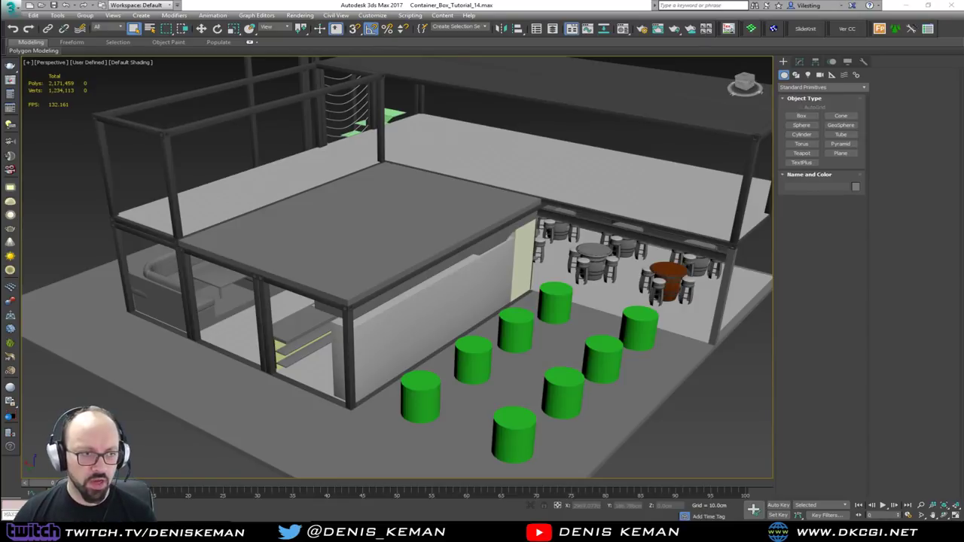
# Examine the ground-floor seating area with its barrel tables and stools, selecting the High_Table002 table.
pyautogui.moveTo(343, 236); pyautogui.dragTo(124, 218, button='middle')
pyautogui.scroll(-5, 285, 246)
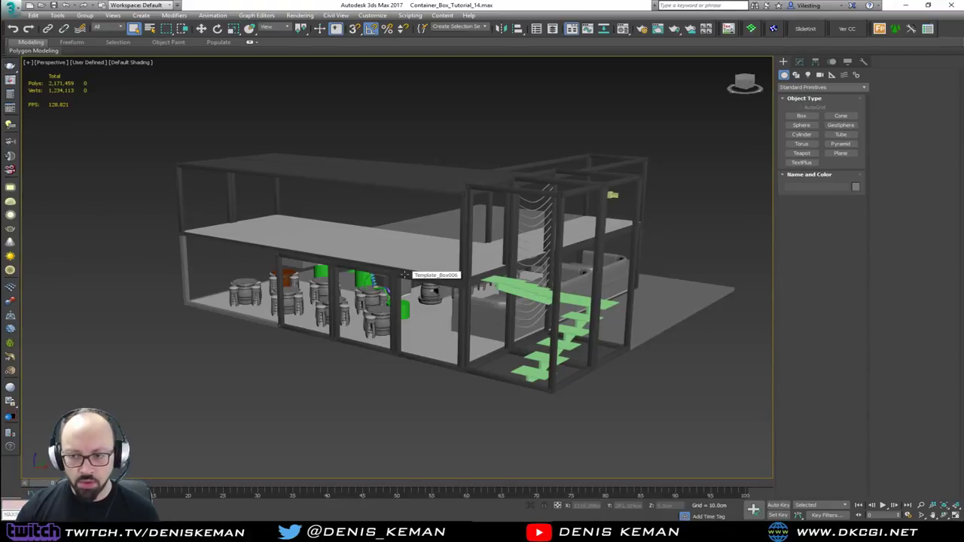
pyautogui.scroll(8, 405, 275)
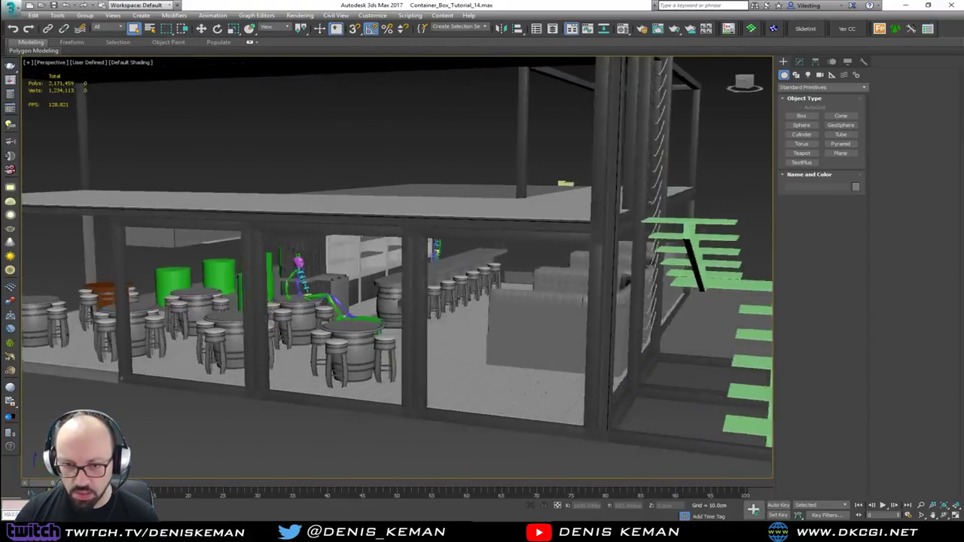
pyautogui.keyDown('alt'); pyautogui.moveTo(464, 301); pyautogui.dragTo(263, 273, button='middle'); pyautogui.keyUp('alt')
pyautogui.scroll(8, 411, 297)
pyautogui.click(419, 298)
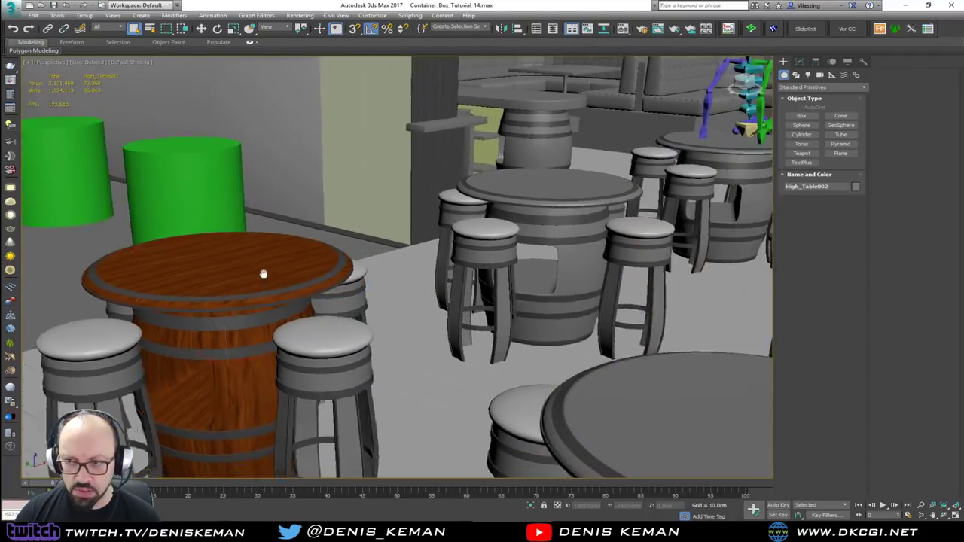
pyautogui.scroll(-5, 255, 278)
pyautogui.keyDown('alt'); pyautogui.moveTo(697, 193); pyautogui.dragTo(416, 211, button='middle'); pyautogui.keyUp('alt')
pyautogui.scroll(-2, 417, 210)
pyautogui.keyDown('alt'); pyautogui.moveTo(397, 175); pyautogui.dragTo(425, 197, button='middle'); pyautogui.keyUp('alt')
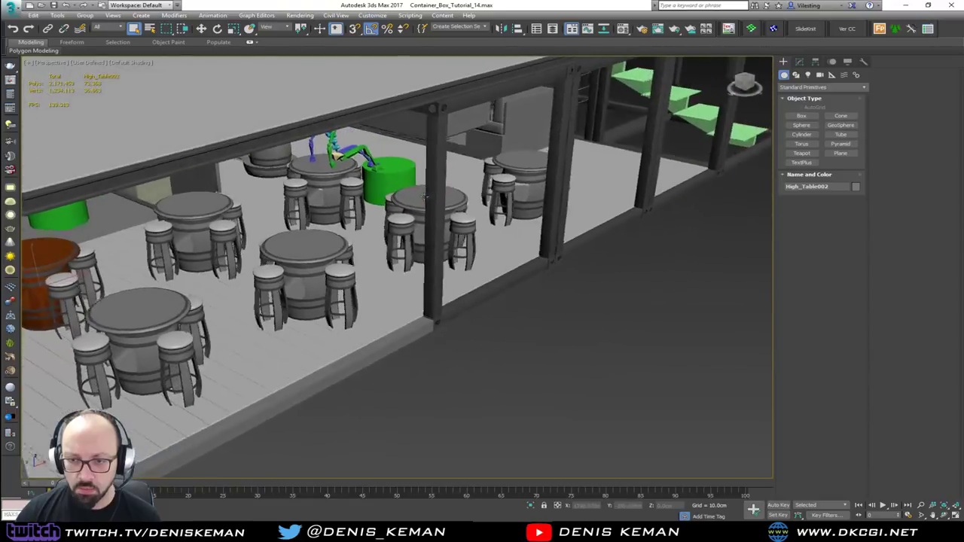
# Clear the table selection and examine the whole two-storey container building from outside.
pyautogui.scroll(-2, 425, 196)
pyautogui.moveTo(373, 101); pyautogui.dragTo(361, 284, button='middle')
pyautogui.scroll(-4, 362, 284)
pyautogui.moveTo(577, 300); pyautogui.dragTo(552, 348)
pyautogui.keyDown('alt'); pyautogui.moveTo(321, 245); pyautogui.dragTo(420, 196, button='middle'); pyautogui.keyUp('alt')
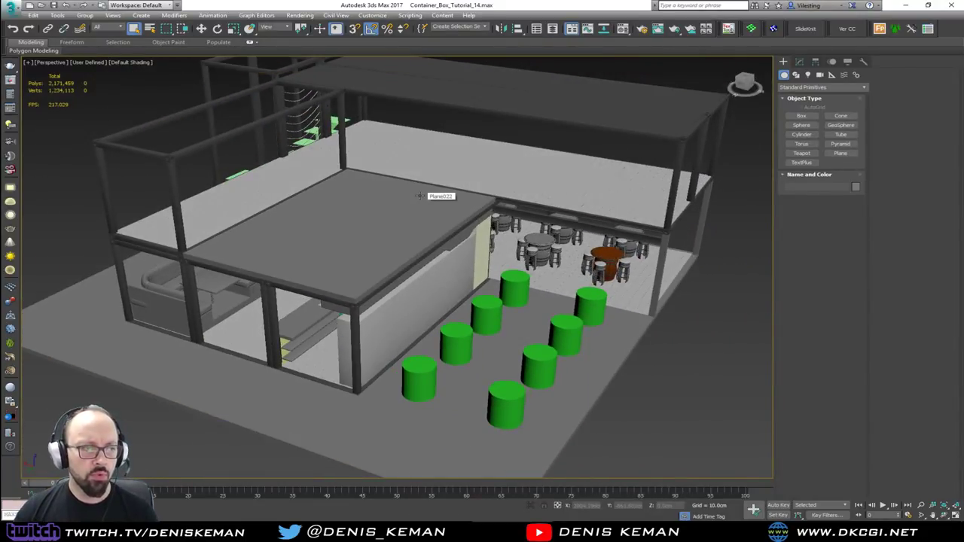
pyautogui.keyDown('alt'); pyautogui.moveTo(390, 146); pyautogui.dragTo(416, 223, button='middle'); pyautogui.keyUp('alt')
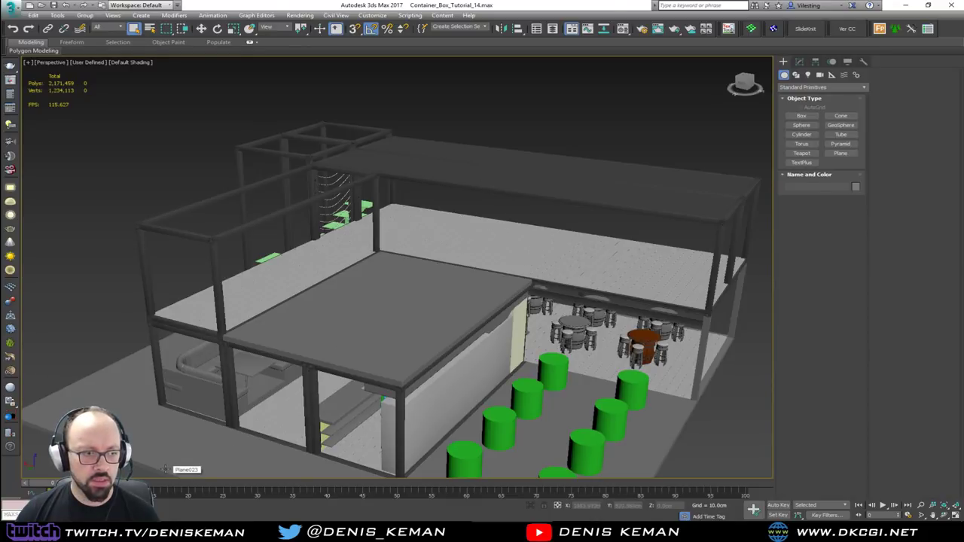
pyautogui.click(151, 534)
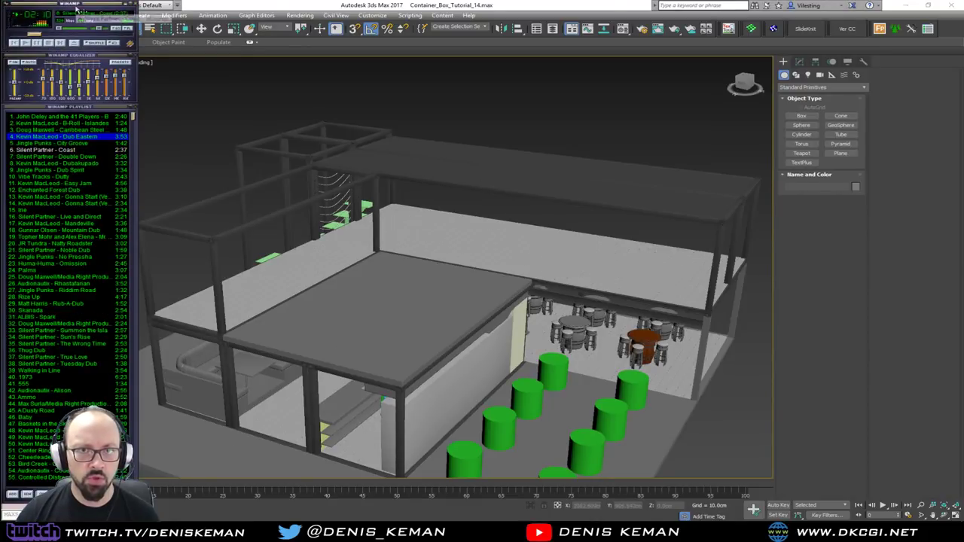
pyautogui.hotkey('alt', 'Tab')
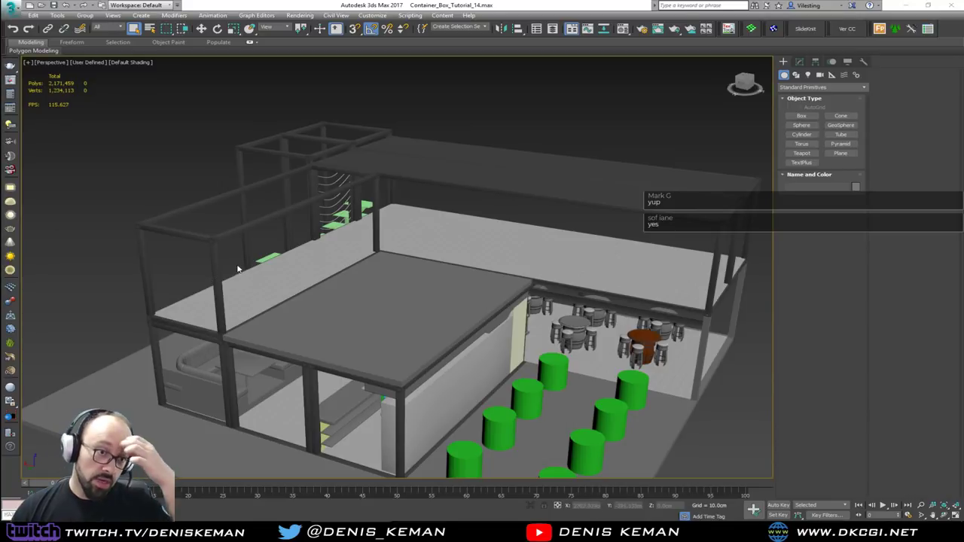
# Open the layer explorer and make the Bar_Walls and Windows And Doors layers visible.
pyautogui.keyDown('alt'); pyautogui.moveTo(340, 336); pyautogui.dragTo(414, 360, button='middle'); pyautogui.keyUp('alt')
pyautogui.scroll(4, 420, 268)
pyautogui.moveTo(484, 247); pyautogui.dragTo(355, 289, button='middle')
pyautogui.moveTo(419, 299)
pyautogui.keyDown('alt'); pyautogui.mouseDown(button='middle')
pyautogui.moveTo(393, 296)
pyautogui.moveTo(502, 299)
pyautogui.moveTo(427, 302)
pyautogui.mouseUp(button='middle'); pyautogui.keyUp('alt')
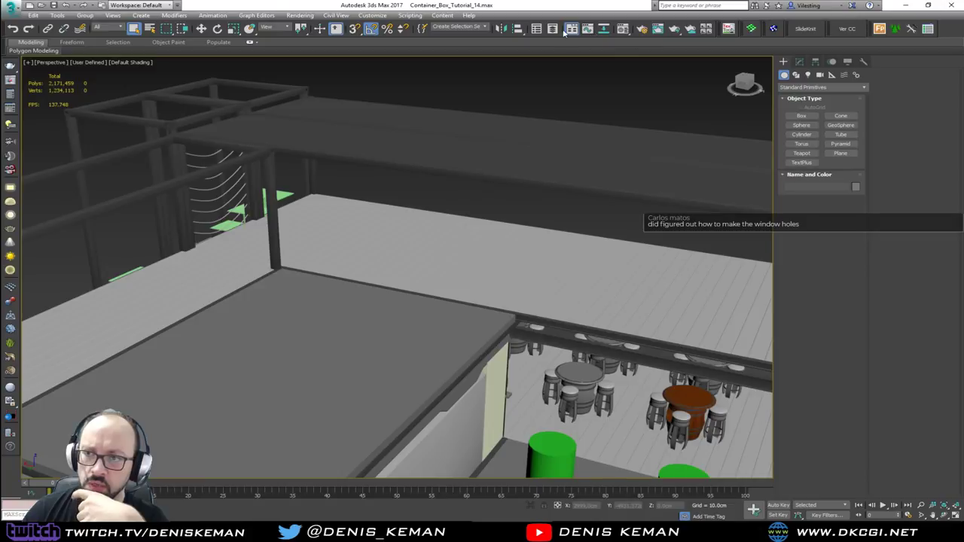
pyautogui.click(552, 30)
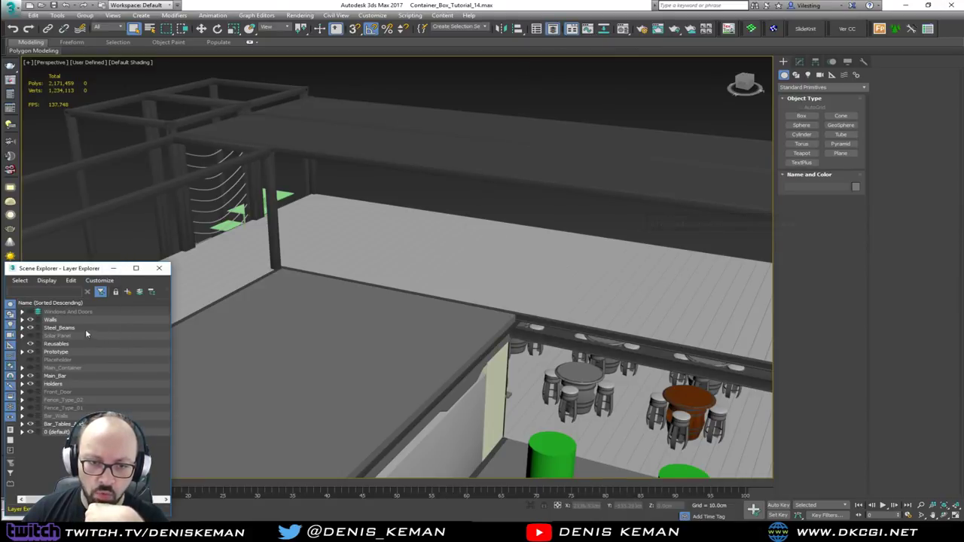
pyautogui.click(30, 416)
pyautogui.moveTo(421, 282); pyautogui.dragTo(418, 245, button='middle')
pyautogui.scroll(-2, 444, 242)
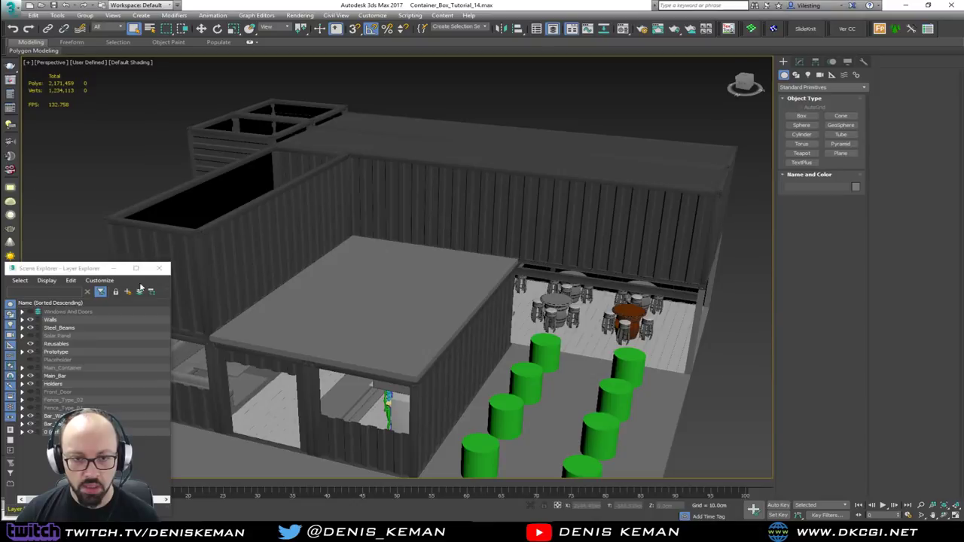
pyautogui.click(30, 312)
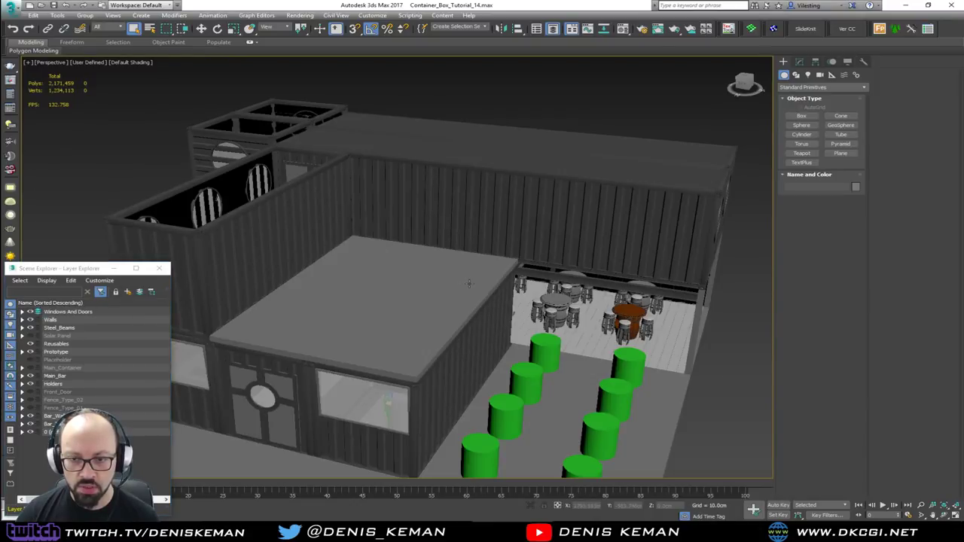
# Examine the corrugated walls, round windows and doors around the building, and move the layer explorer out of the way.
pyautogui.keyDown('alt'); pyautogui.moveTo(520, 286); pyautogui.dragTo(510, 229, button='middle'); pyautogui.keyUp('alt')
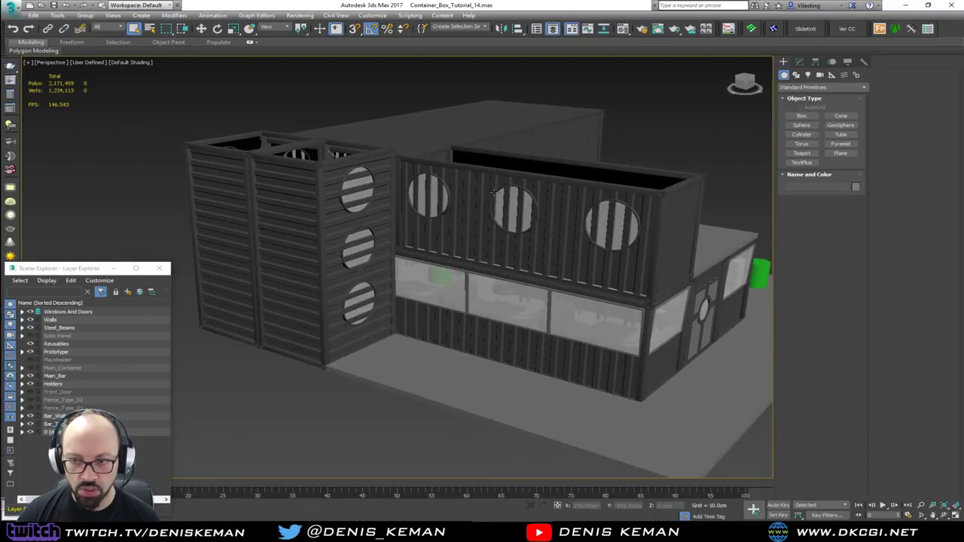
pyautogui.keyDown('alt'); pyautogui.moveTo(410, 201); pyautogui.dragTo(433, 289, button='middle'); pyautogui.keyUp('alt')
pyautogui.scroll(5, 384, 260)
pyautogui.scroll(-1, 393, 248)
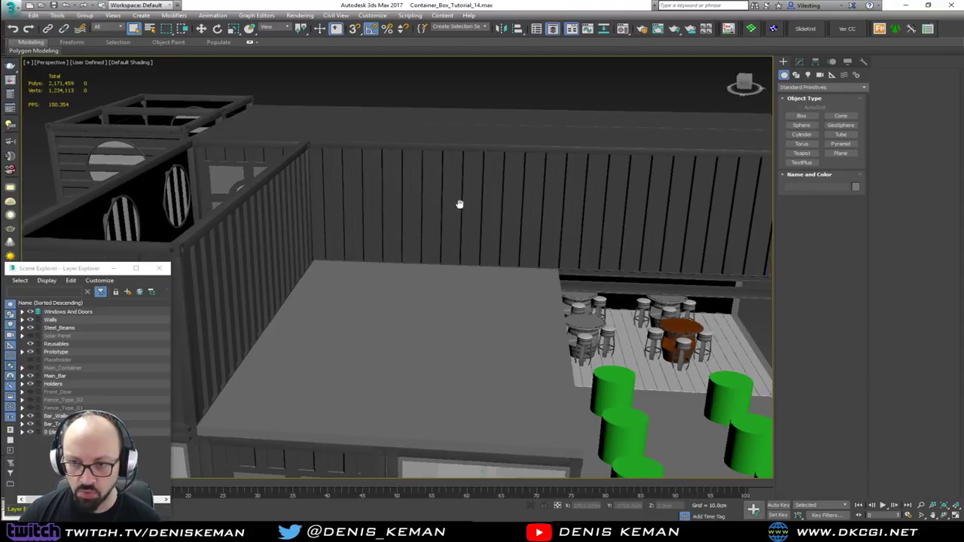
pyautogui.keyDown('alt'); pyautogui.moveTo(459, 204); pyautogui.dragTo(358, 219, button='middle'); pyautogui.keyUp('alt')
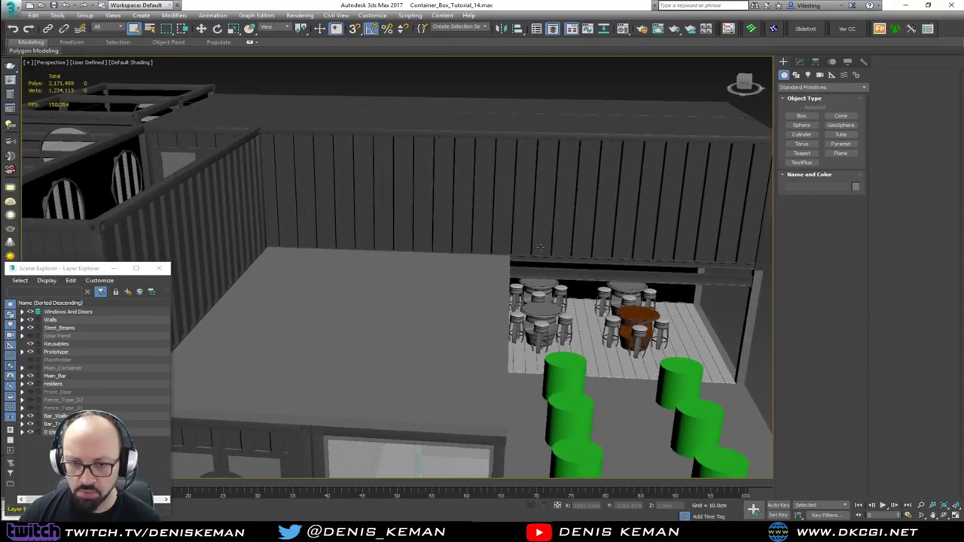
pyautogui.moveTo(86, 271); pyautogui.dragTo(0, 274)
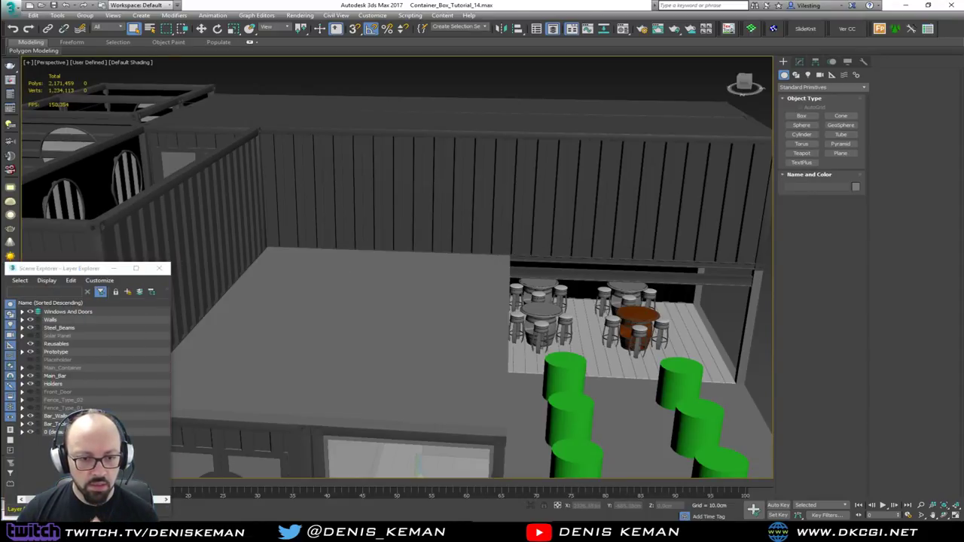
# Unhide all objects in the scene together with all hidden layers.
pyautogui.moveTo(434, 327); pyautogui.dragTo(248, 271, button='middle')
pyautogui.scroll(-4, 249, 271)
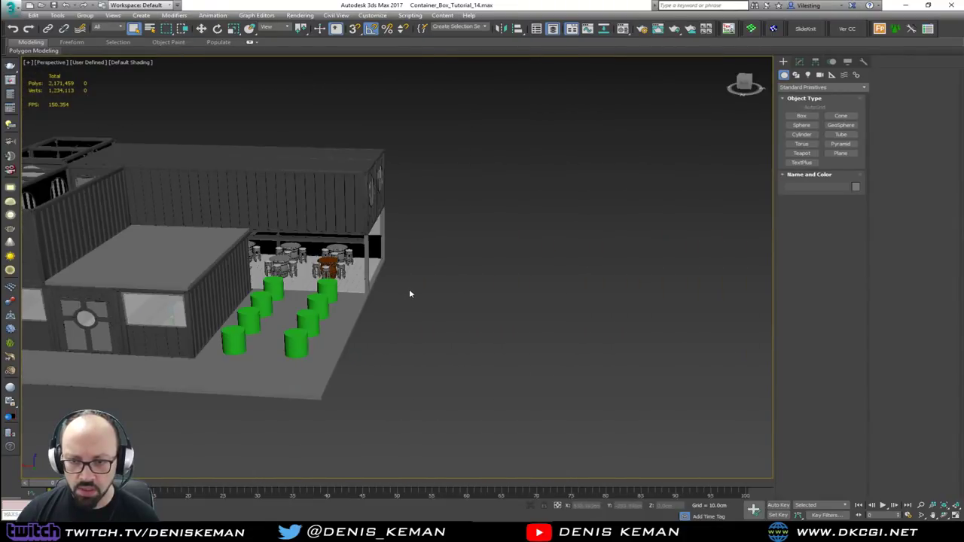
pyautogui.keyDown('alt'); pyautogui.moveTo(409, 290); pyautogui.dragTo(384, 299, button='middle'); pyautogui.keyUp('alt')
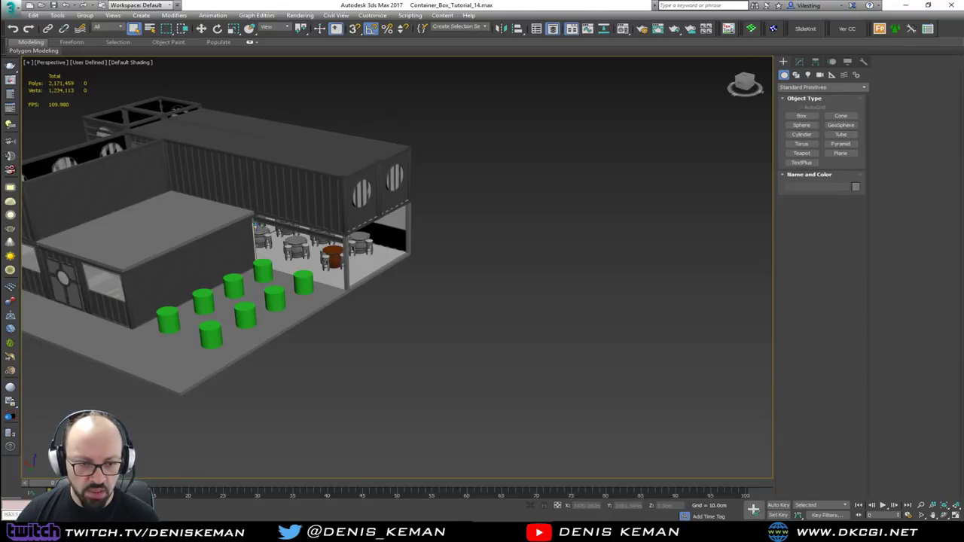
pyautogui.moveTo(508, 431); pyautogui.dragTo(181, 368, button='middle')
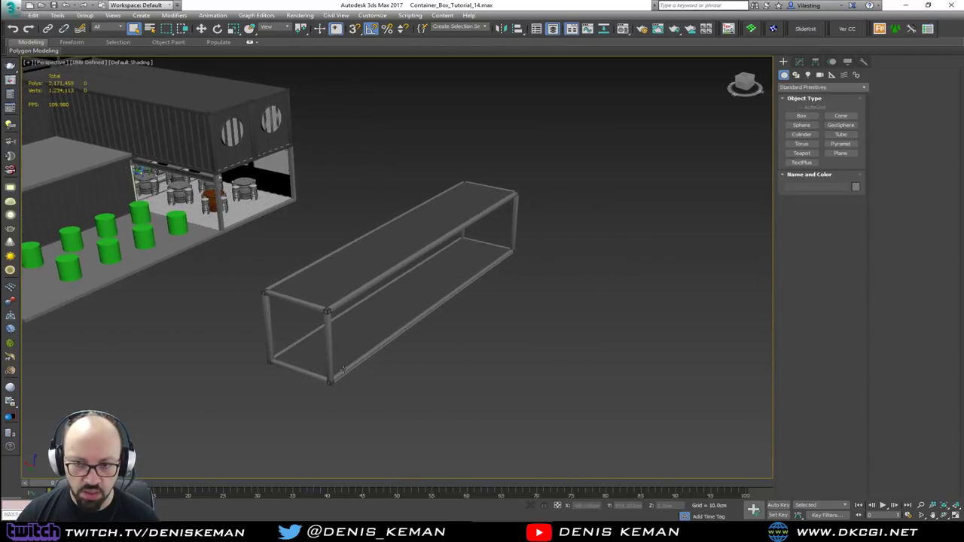
pyautogui.keyDown('alt'); pyautogui.moveTo(343, 371); pyautogui.dragTo(364, 359, button='middle'); pyautogui.keyUp('alt')
pyautogui.rightClick(441, 302)
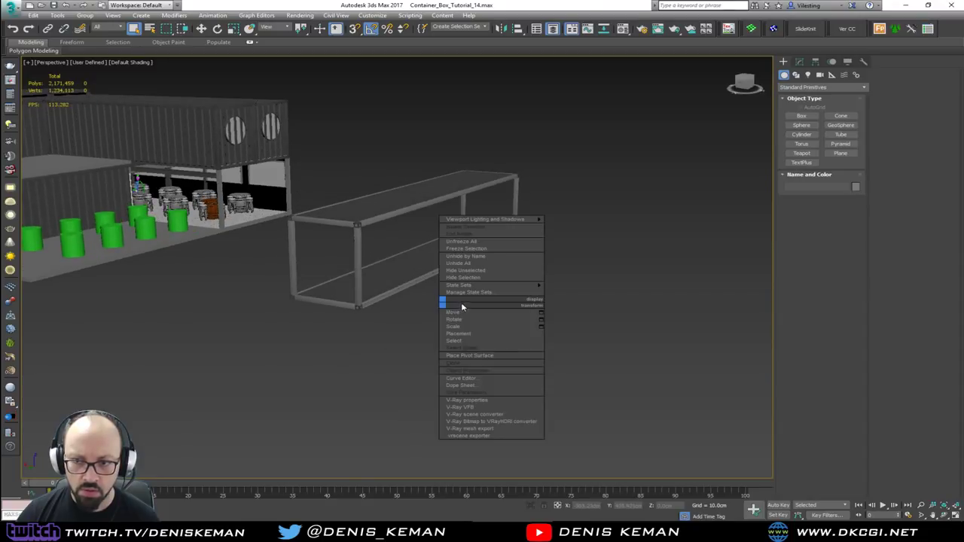
pyautogui.click(485, 234)
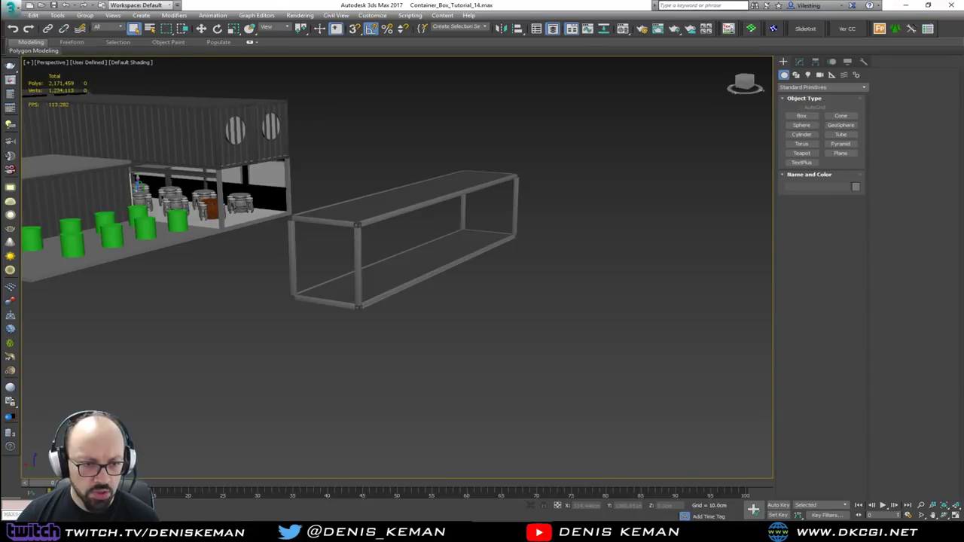
pyautogui.rightClick(316, 368)
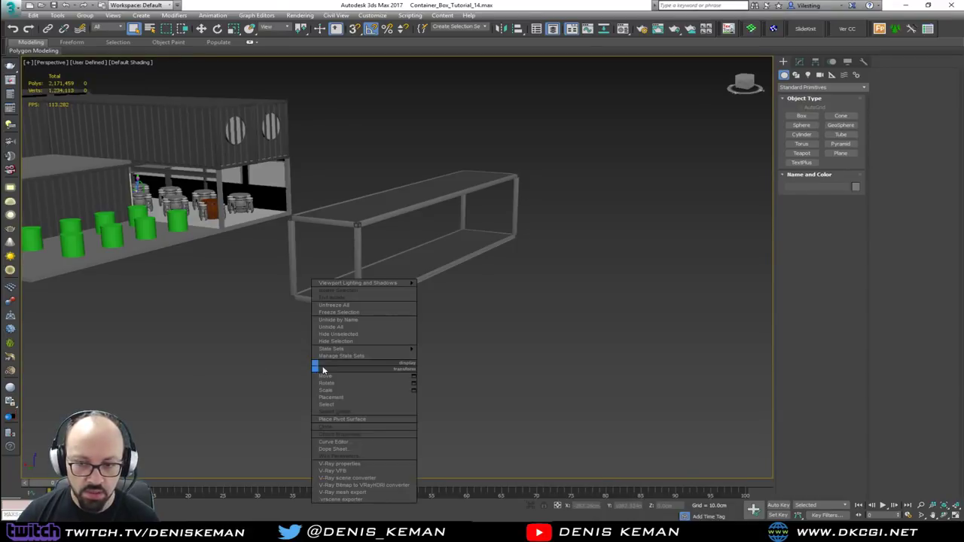
pyautogui.click(340, 327)
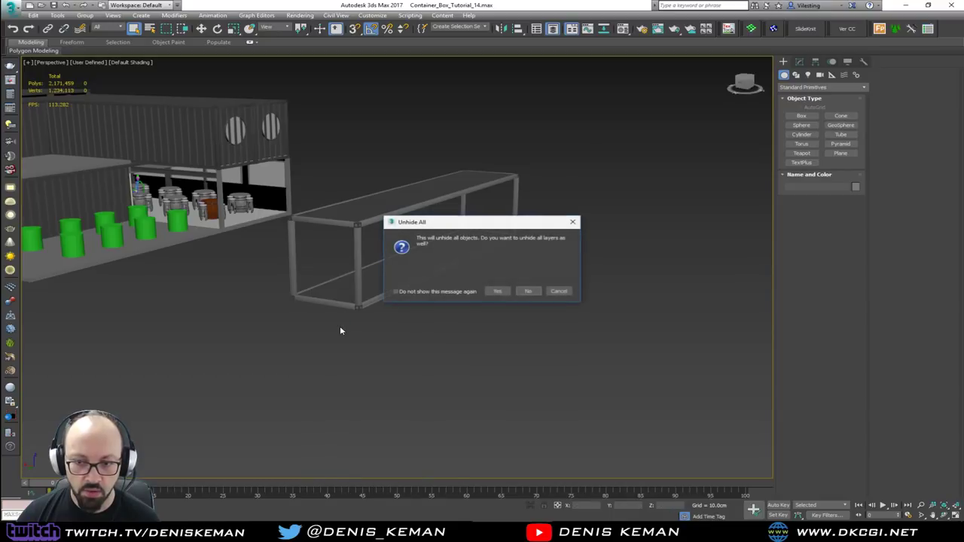
pyautogui.click(506, 293)
# Inspect the BarHolder_01 strip along the bar container's outer side wall in wireframe and delete it.
pyautogui.keyDown('alt'); pyautogui.moveTo(290, 296); pyautogui.dragTo(450, 354, button='middle'); pyautogui.keyUp('alt')
pyautogui.click(171, 321)
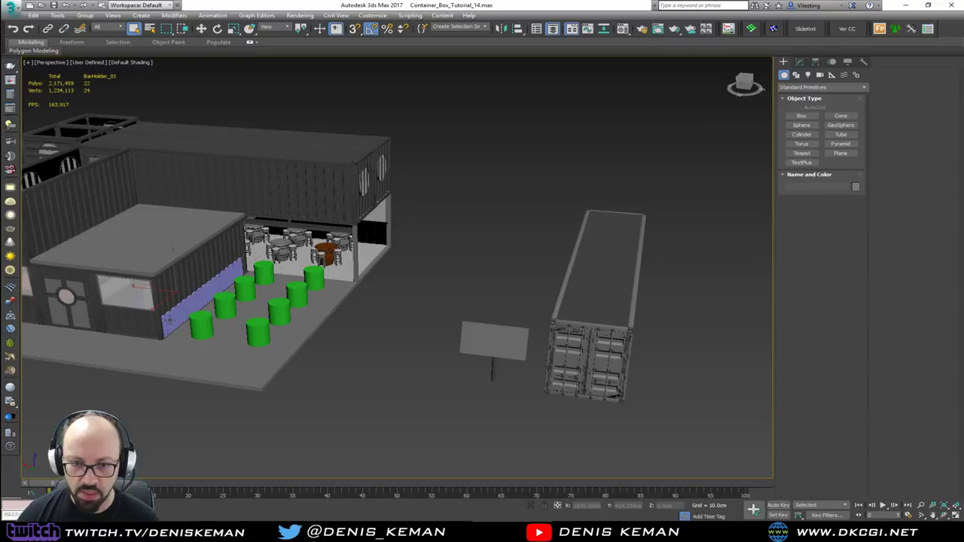
pyautogui.press('z')
pyautogui.moveTo(171, 321)
pyautogui.keyDown('alt'); pyautogui.mouseDown(button='middle')
pyautogui.moveTo(219, 323)
pyautogui.moveTo(217, 308)
pyautogui.moveTo(256, 340)
pyautogui.mouseUp(button='middle'); pyautogui.keyUp('alt')
pyautogui.press('F3')
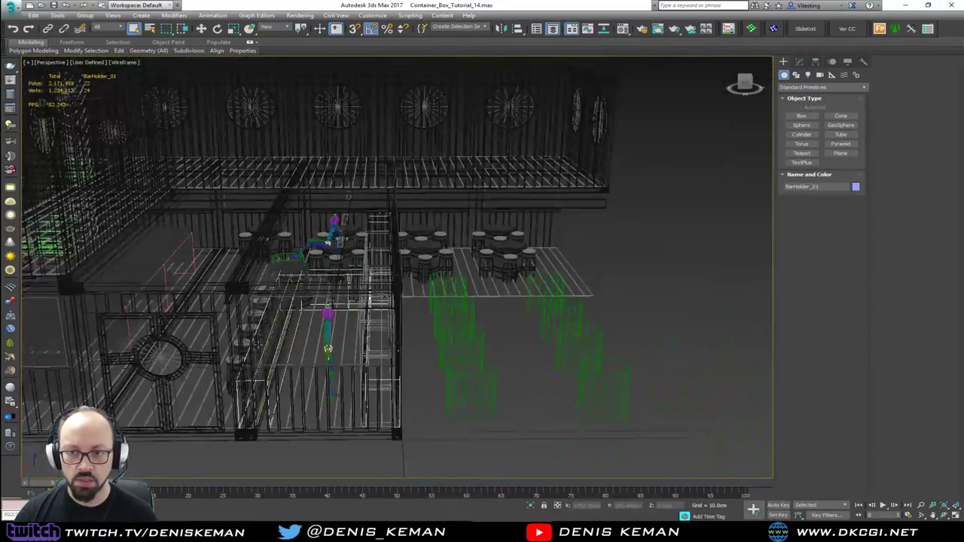
pyautogui.press('F3')
pyautogui.moveTo(368, 372)
pyautogui.mouseDown(button='middle')
pyautogui.moveTo(352, 328)
pyautogui.moveTo(372, 340)
pyautogui.moveTo(353, 342)
pyautogui.moveTo(208, 256)
pyautogui.mouseUp(button='middle')
pyautogui.click(353, 328)
pyautogui.scroll(-4, 208, 256)
# Select the Long_Wall_003 side wall of the separate container and examine it up close in wireframe and shaded display.
pyautogui.keyDown('alt'); pyautogui.moveTo(473, 320); pyautogui.dragTo(466, 321, button='middle'); pyautogui.keyUp('alt')
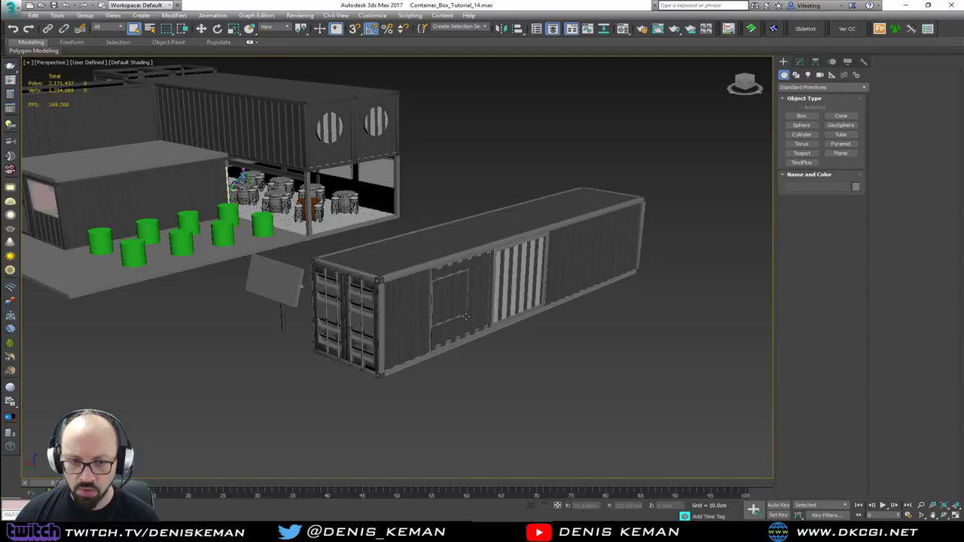
pyautogui.click(465, 317)
pyautogui.scroll(5, 470, 327)
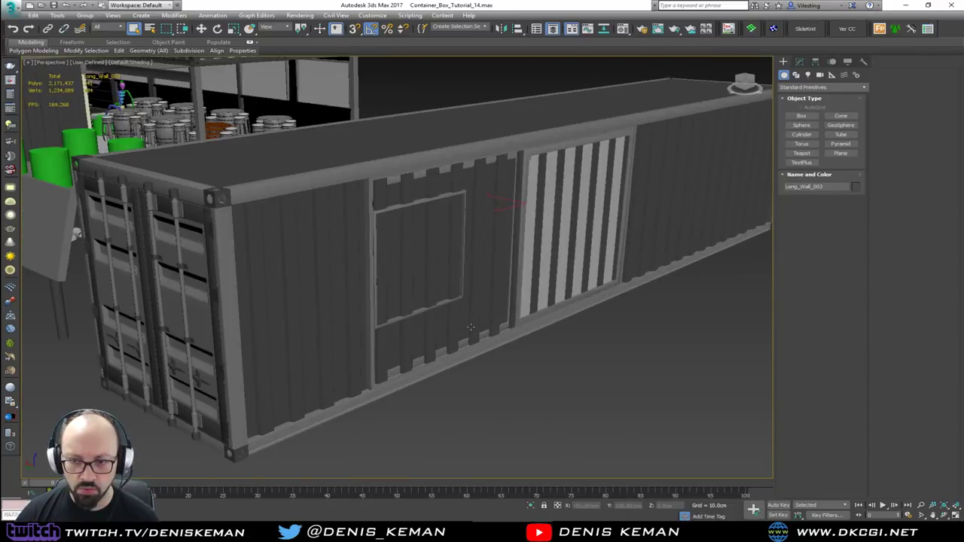
pyautogui.keyDown('alt'); pyautogui.moveTo(470, 327); pyautogui.dragTo(440, 333, button='middle'); pyautogui.keyUp('alt')
pyautogui.press('F3')
pyautogui.press('F3')
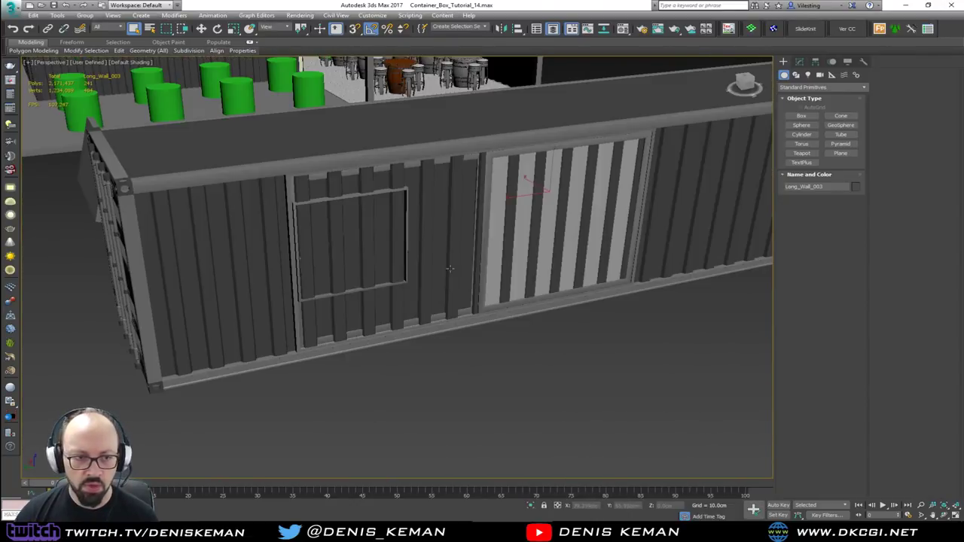
# Hide the Full_Walls and Window_Wall layers under Walls, keeping Sliding_Door_Wall visible on the separate container, and bring the layer explorer into view.
pyautogui.press('Delete')
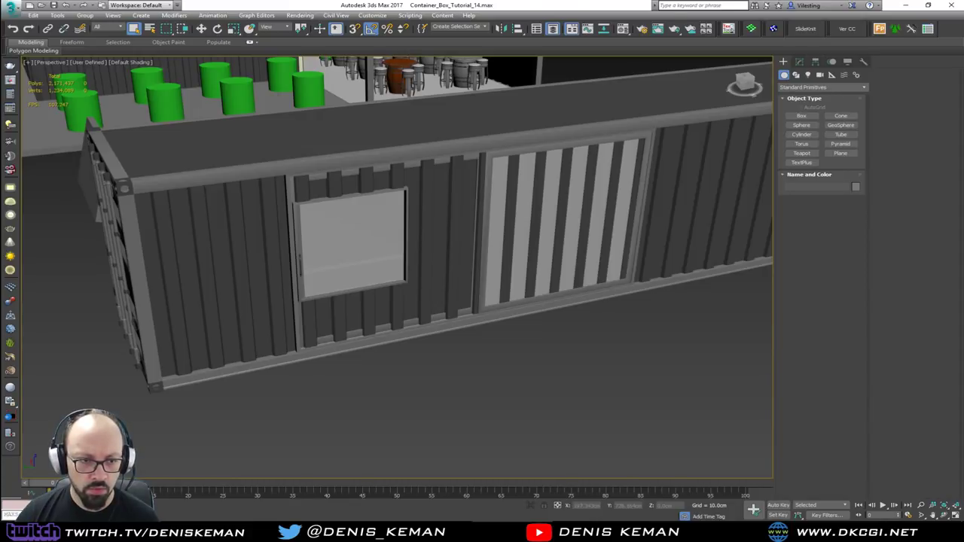
pyautogui.hotkey('ctrl', 'z')
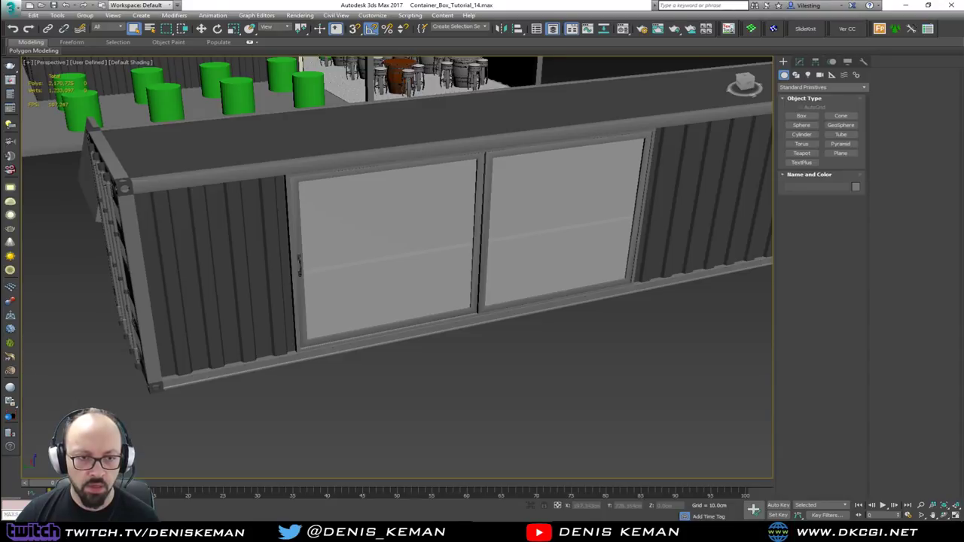
pyautogui.moveTo(138, 235); pyautogui.dragTo(78, 247)
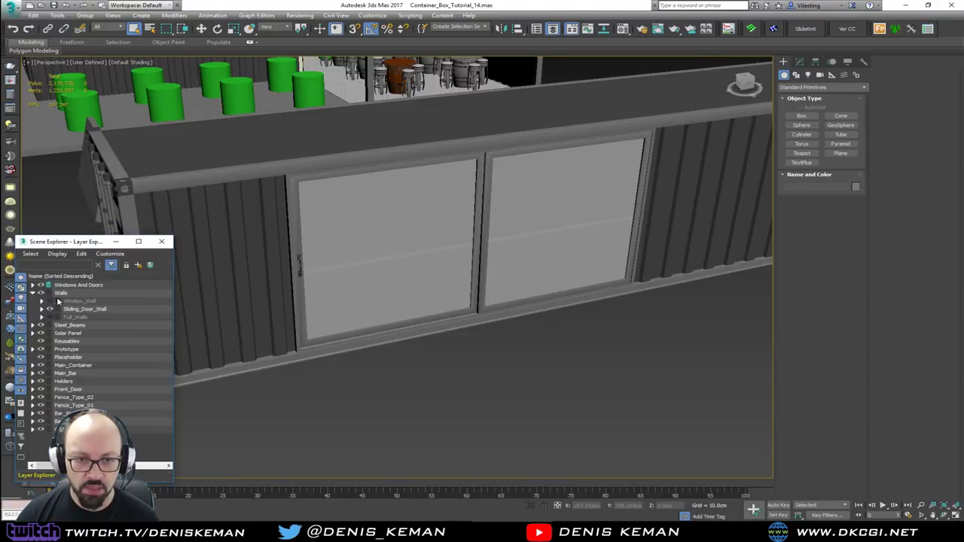
pyautogui.moveTo(368, 340); pyautogui.dragTo(442, 409, button='middle')
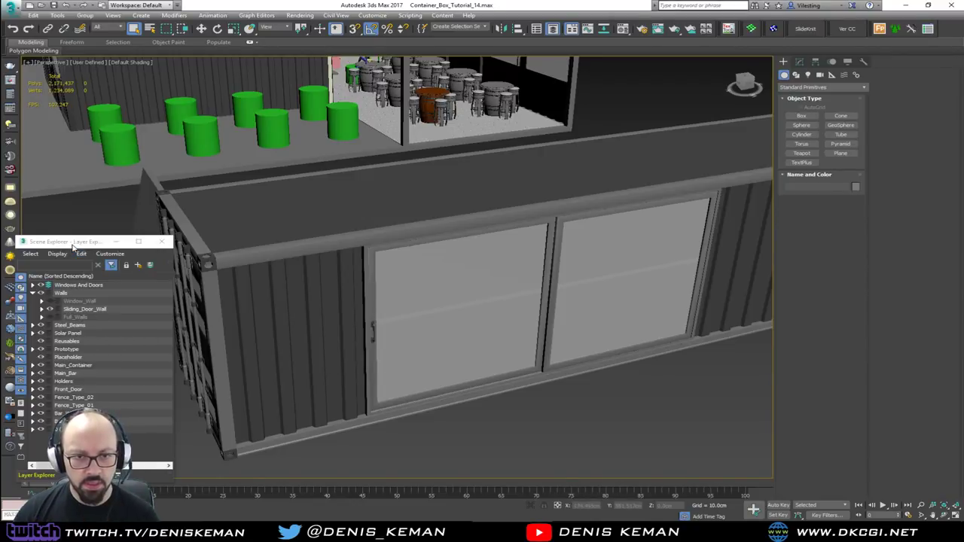
pyautogui.moveTo(72, 246); pyautogui.dragTo(74, 248)
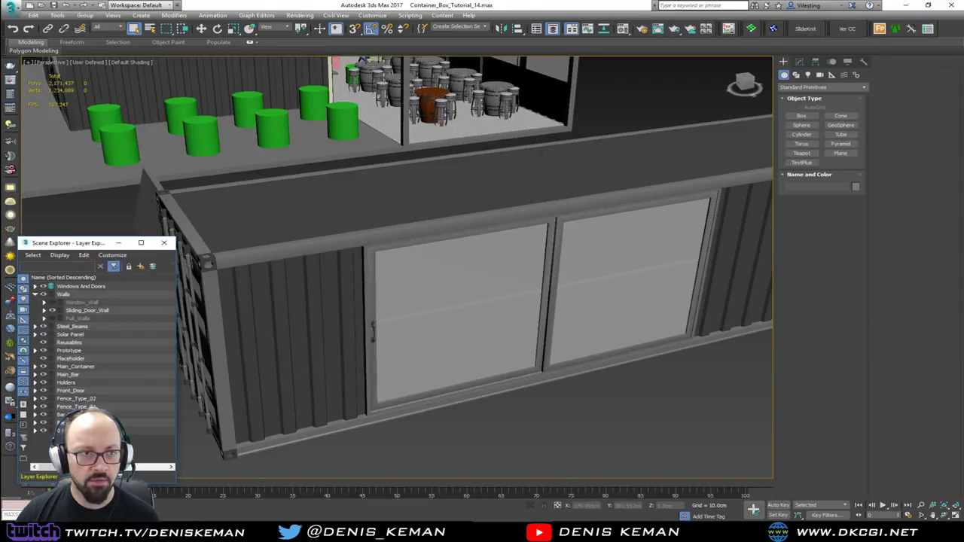
pyautogui.moveTo(581, 422); pyautogui.dragTo(415, 391, button='middle')
pyautogui.moveTo(382, 356); pyautogui.dragTo(436, 327, button='middle')
pyautogui.scroll(-3, 397, 331)
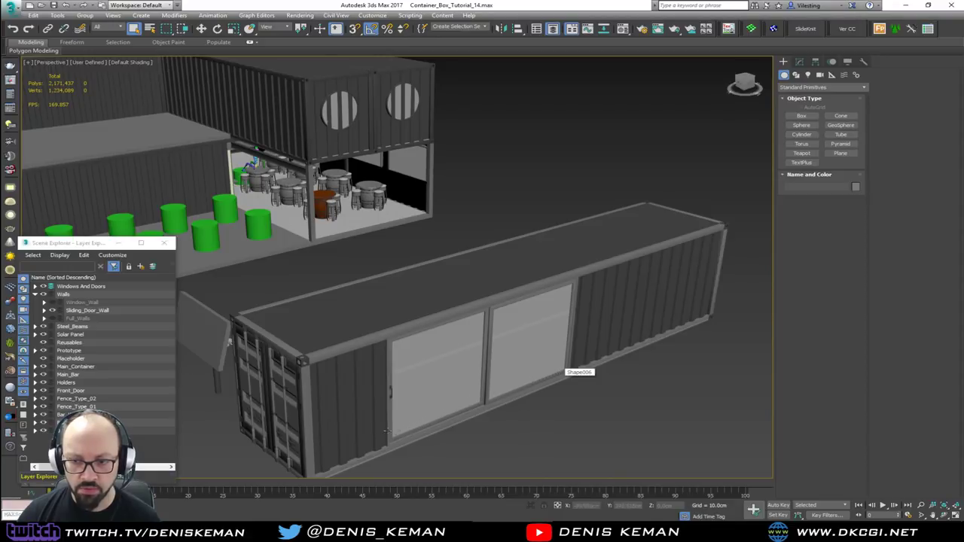
# Select the handle, its upper mounting plate and the frame of the handle-side sliding door leaf on the separate container.
pyautogui.moveTo(264, 193)
pyautogui.keyDown('alt'); pyautogui.mouseDown(button='middle')
pyautogui.moveTo(315, 198)
pyautogui.moveTo(268, 193)
pyautogui.mouseUp(button='middle'); pyautogui.keyUp('alt')
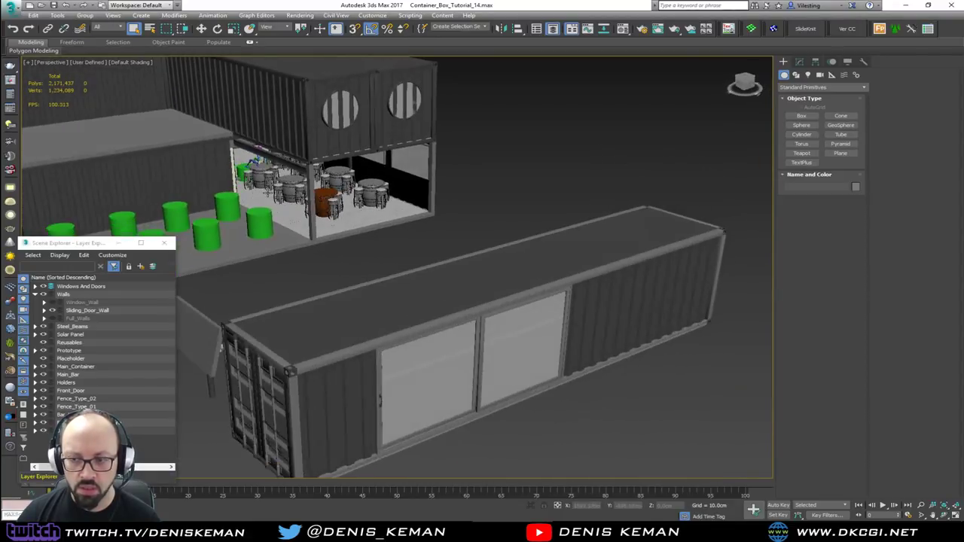
pyautogui.click(430, 399)
pyautogui.press('F4')
pyautogui.press('z')
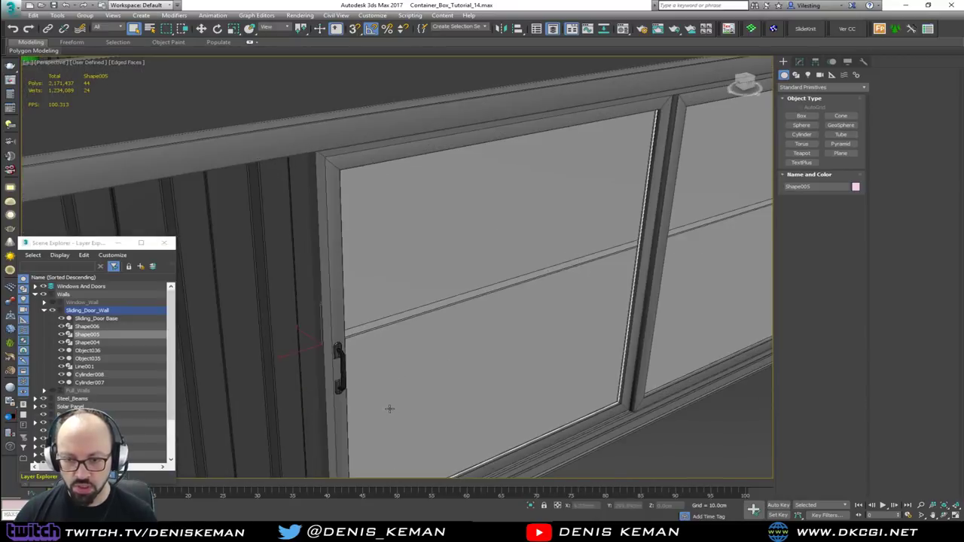
pyautogui.click(345, 373)
pyautogui.press('z')
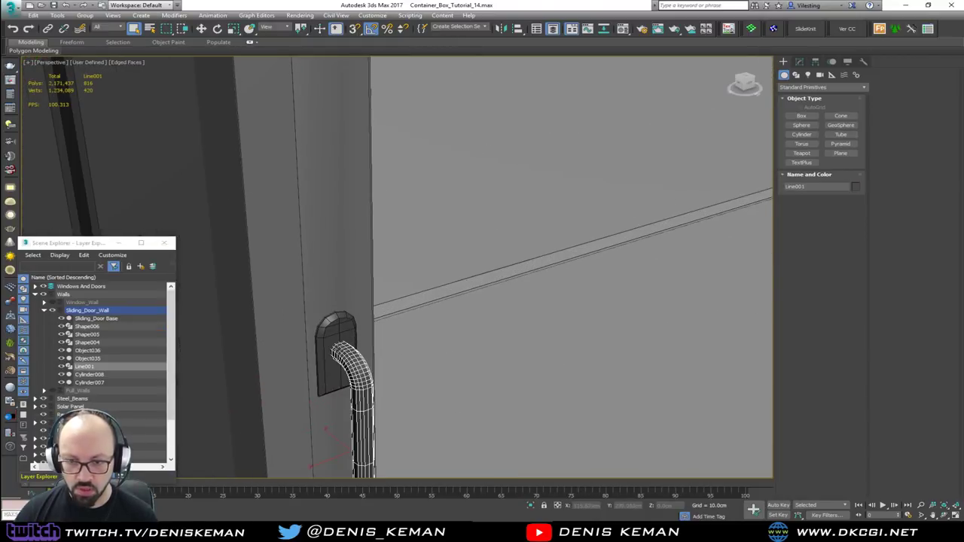
pyautogui.keyDown('ctrl'); pyautogui.click(331, 332); pyautogui.keyUp('ctrl')
pyautogui.keyDown('ctrl'); pyautogui.click(380, 290); pyautogui.keyUp('ctrl')
pyautogui.press('z')
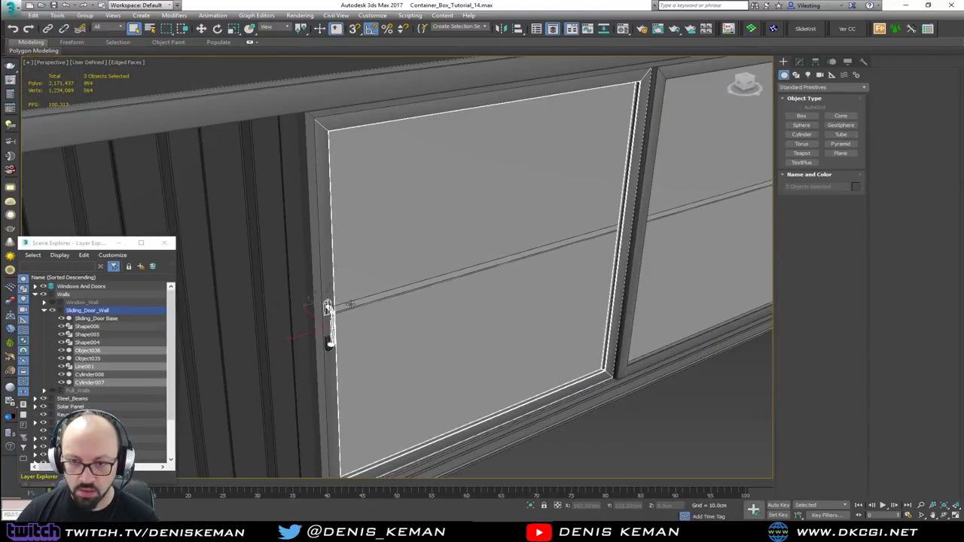
# Add the outer frame, the second leaf's frame and both glass panels of the sliding door to the selection.
pyautogui.keyDown('alt'); pyautogui.moveTo(432, 312); pyautogui.dragTo(341, 270, button='middle'); pyautogui.keyUp('alt')
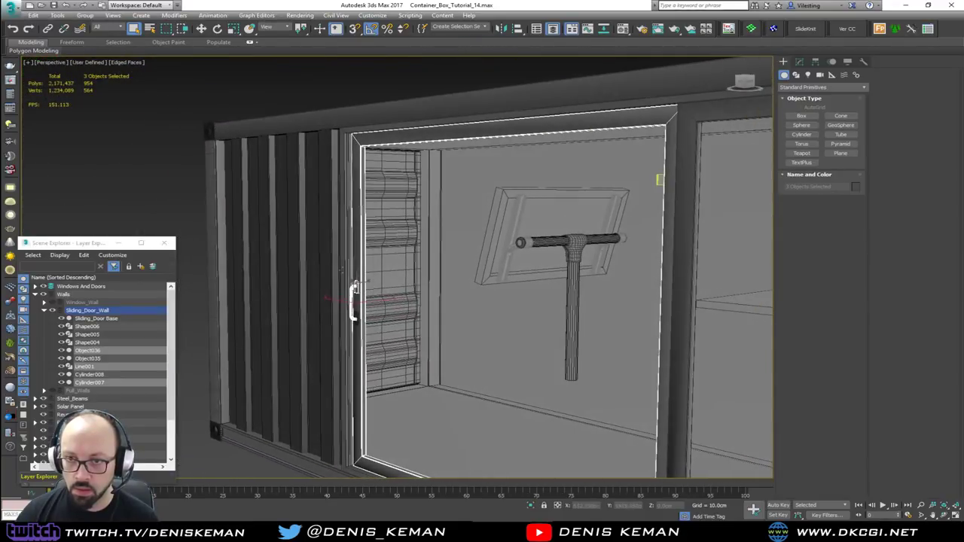
pyautogui.keyDown('ctrl'); pyautogui.click(341, 180); pyautogui.keyUp('ctrl')
pyautogui.press('z')
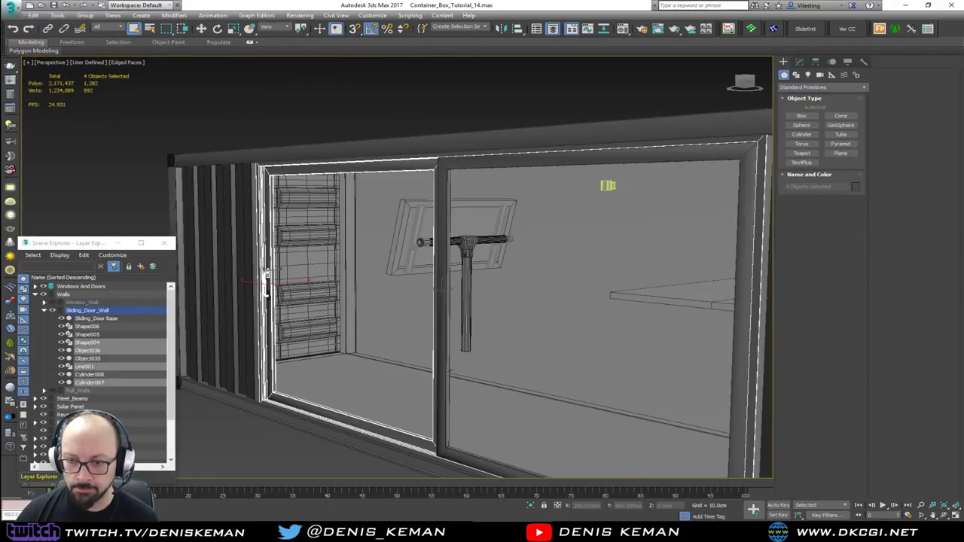
pyautogui.keyDown('ctrl'); pyautogui.click(449, 371); pyautogui.keyUp('ctrl')
pyautogui.keyDown('ctrl'); pyautogui.click(479, 382); pyautogui.keyUp('ctrl')
pyautogui.scroll(-3, 414, 334)
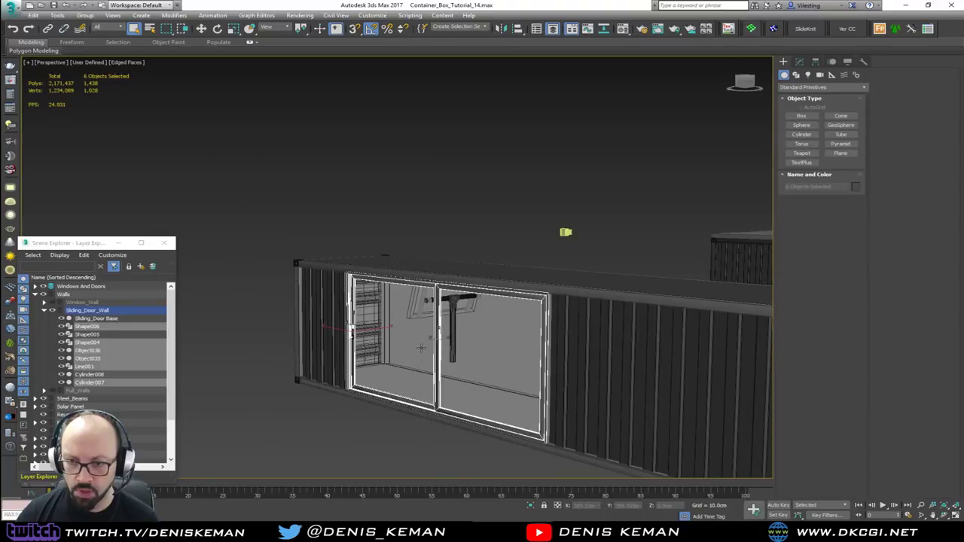
pyautogui.press('w')
pyautogui.moveTo(438, 339); pyautogui.dragTo(517, 327)
pyautogui.keyDown('alt'); pyautogui.moveTo(517, 327); pyautogui.dragTo(530, 385, button='middle'); pyautogui.keyUp('alt')
pyautogui.keyDown('ctrl'); pyautogui.click(505, 407); pyautogui.keyUp('ctrl')
pyautogui.scroll(-5, 482, 352)
pyautogui.moveTo(482, 352); pyautogui.dragTo(509, 414, button='middle')
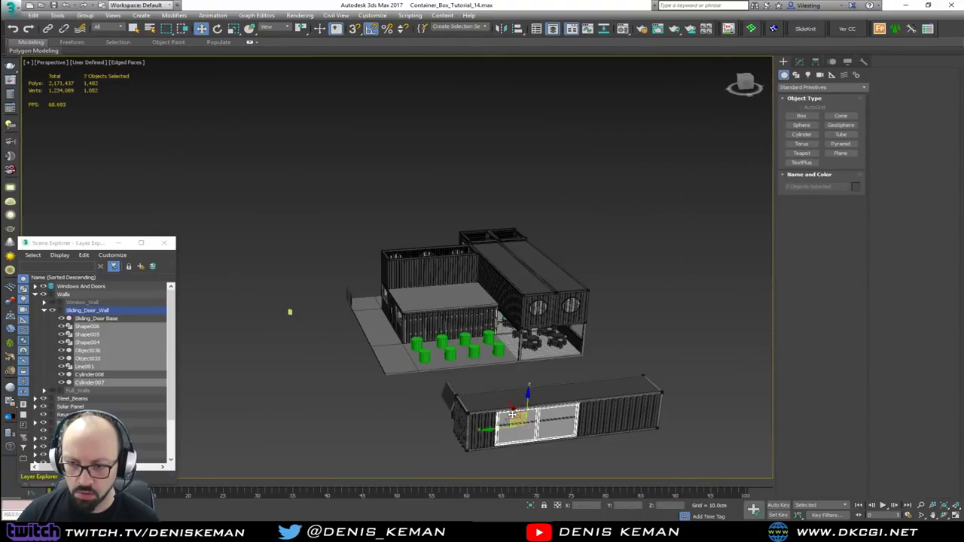
# Move the selected sliding door parts to the upper container's wall above the roof deck and rotate them to align with that wall.
pyautogui.moveTo(509, 413); pyautogui.dragTo(444, 261)
pyautogui.press('z')
pyautogui.keyDown('alt'); pyautogui.moveTo(443, 263); pyautogui.dragTo(493, 284, button='middle'); pyautogui.keyUp('alt')
pyautogui.press('e')
pyautogui.moveTo(359, 291); pyautogui.dragTo(459, 176)
pyautogui.press('w')
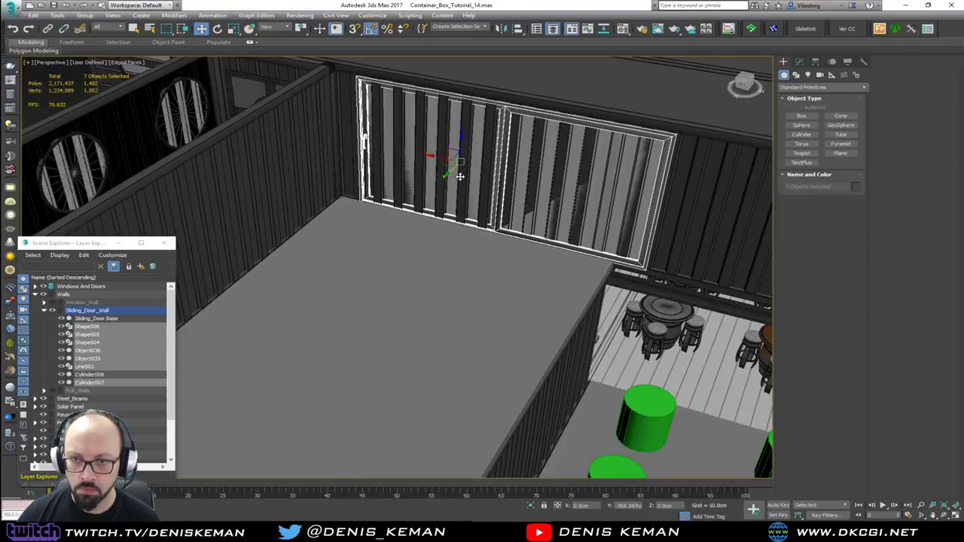
# Slide the door sideways along the upper container's wall to set its position beside the deck corner.
pyautogui.keyDown('alt'); pyautogui.moveTo(476, 214); pyautogui.dragTo(512, 216, button='middle'); pyautogui.keyUp('alt')
pyautogui.moveTo(428, 164); pyautogui.dragTo(422, 219, button='middle')
pyautogui.scroll(3, 423, 219)
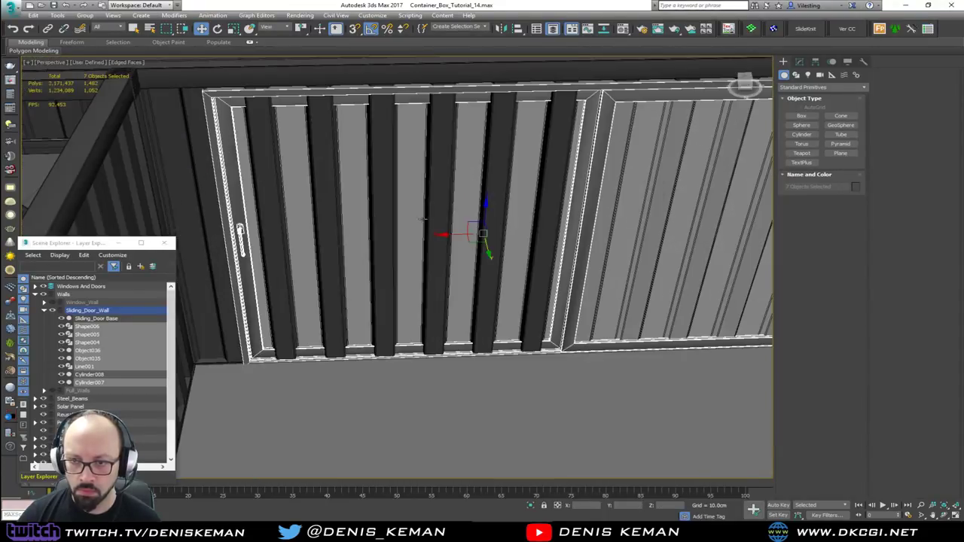
pyautogui.moveTo(447, 233); pyautogui.dragTo(430, 234)
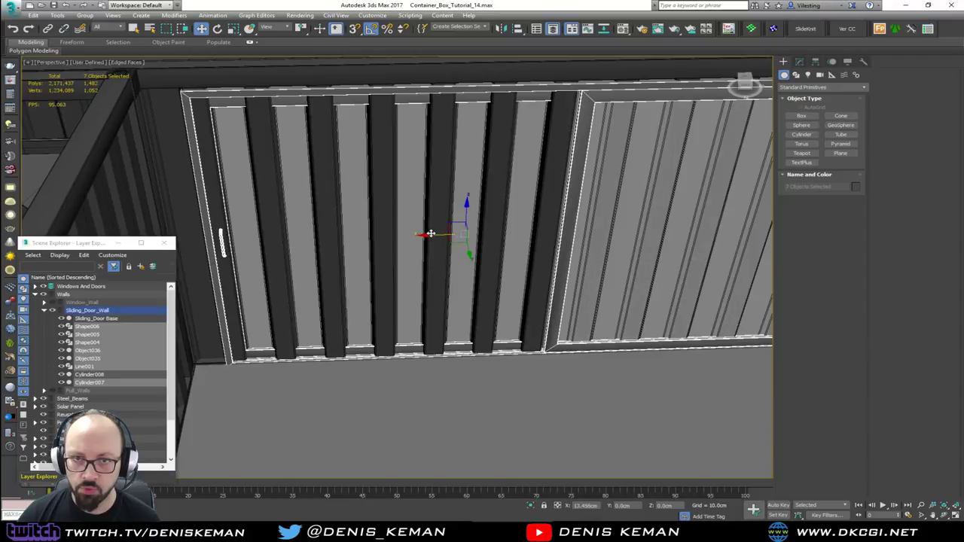
pyautogui.keyDown('alt'); pyautogui.moveTo(428, 234); pyautogui.dragTo(275, 268, button='middle'); pyautogui.keyUp('alt')
pyautogui.scroll(-3, 390, 273)
pyautogui.moveTo(390, 272); pyautogui.dragTo(409, 305, button='middle')
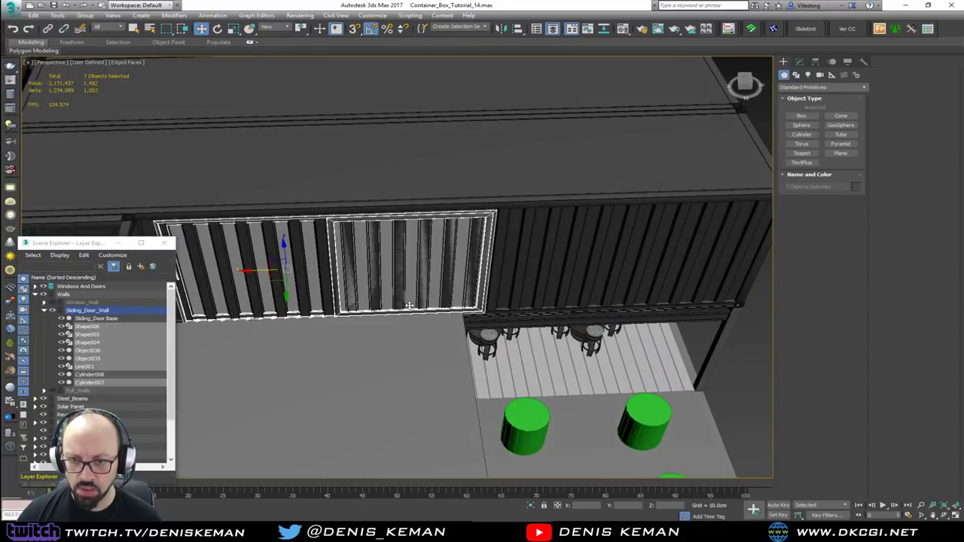
pyautogui.moveTo(248, 296); pyautogui.dragTo(332, 270, button='middle')
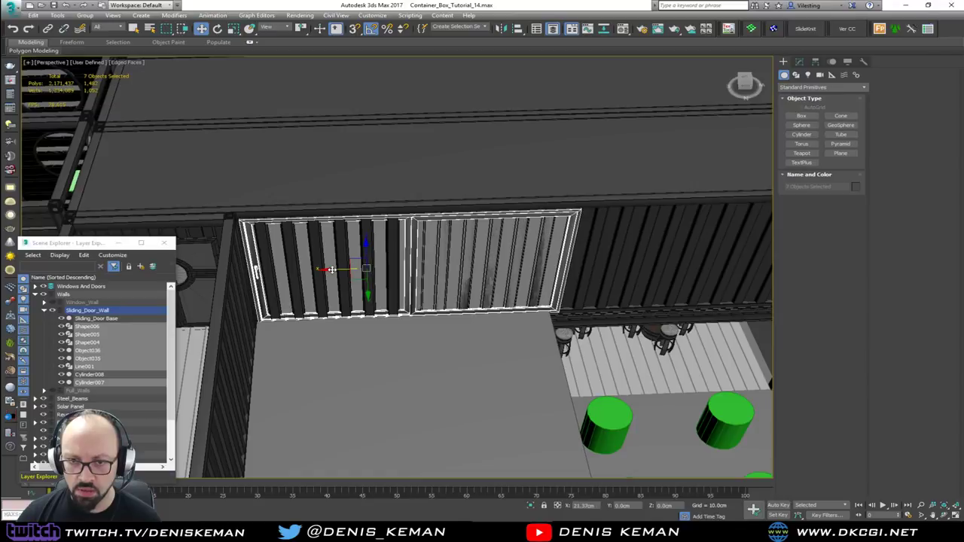
# Raise the sliding door slightly on the wall, reduce its height a little by scaling, and fine-tune its vertical position.
pyautogui.keyDown('alt'); pyautogui.moveTo(470, 295); pyautogui.dragTo(408, 255, button='middle'); pyautogui.keyUp('alt')
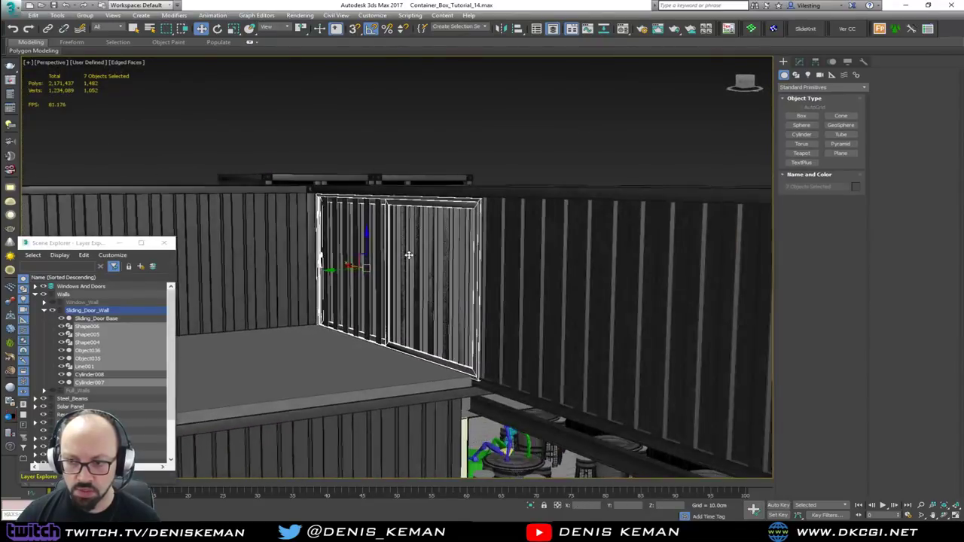
pyautogui.scroll(2, 427, 282)
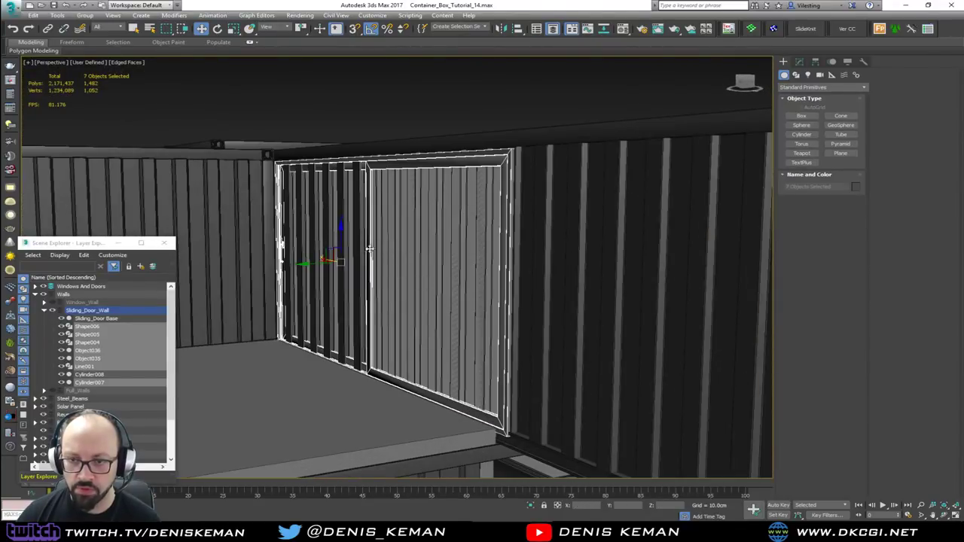
pyautogui.moveTo(340, 238); pyautogui.dragTo(342, 233)
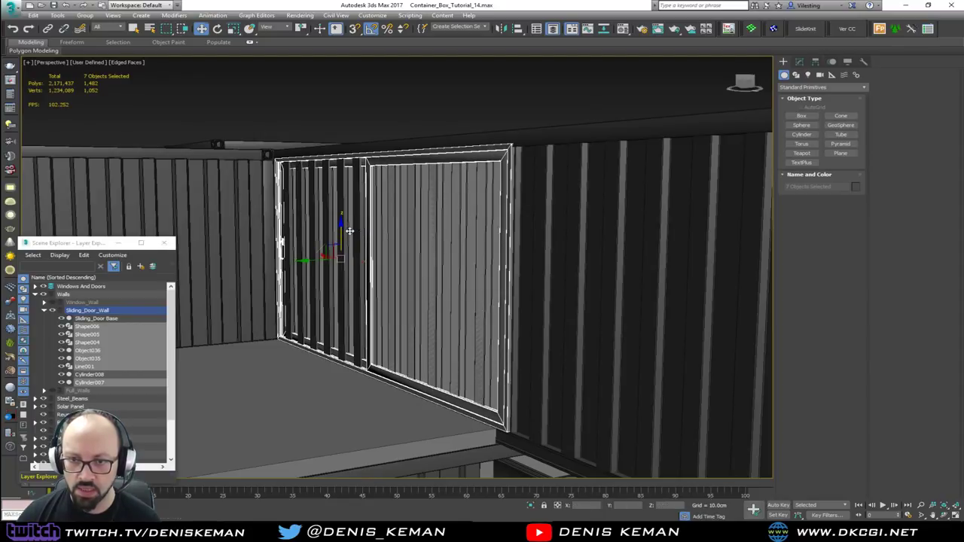
pyautogui.press('r')
pyautogui.moveTo(338, 222); pyautogui.dragTo(338, 232)
pyautogui.press('w')
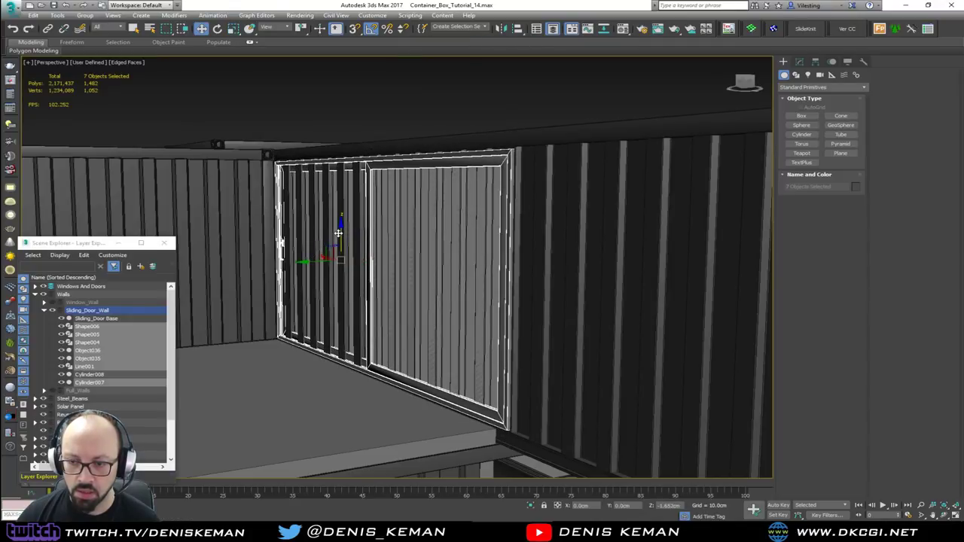
# Isolate the sliding door together with the corrugated wall behind it, and select only the Bar_Walls07 wall.
pyautogui.keyDown('alt'); pyautogui.moveTo(339, 233); pyautogui.dragTo(412, 259, button='middle'); pyautogui.keyUp('alt')
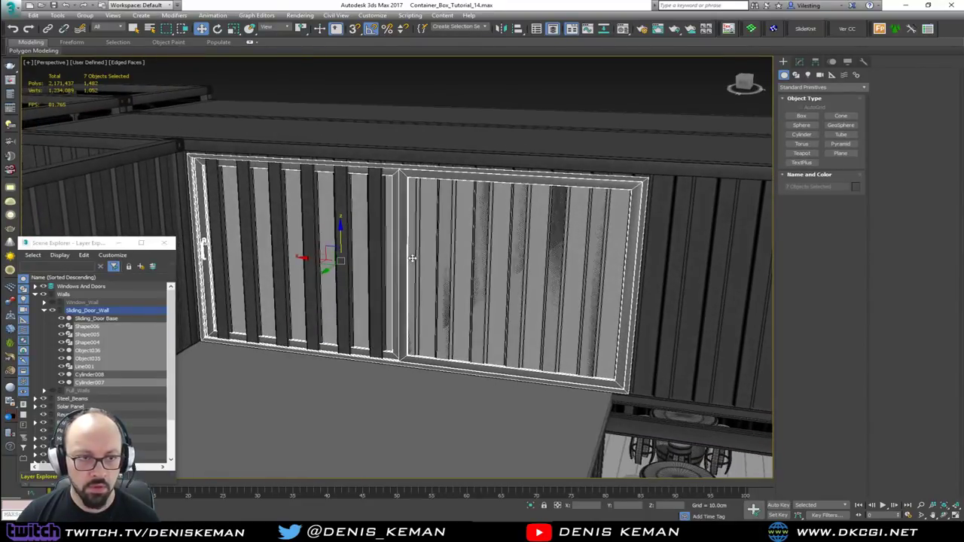
pyautogui.keyDown('ctrl'); pyautogui.click(641, 332); pyautogui.keyUp('ctrl')
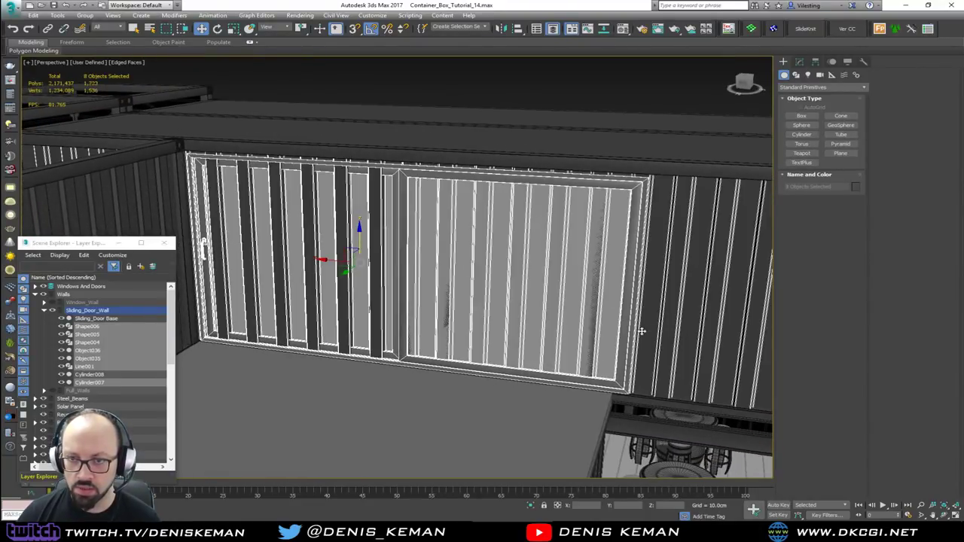
pyautogui.hotkey('alt', 'q')
pyautogui.click(484, 168)
pyautogui.click(445, 233)
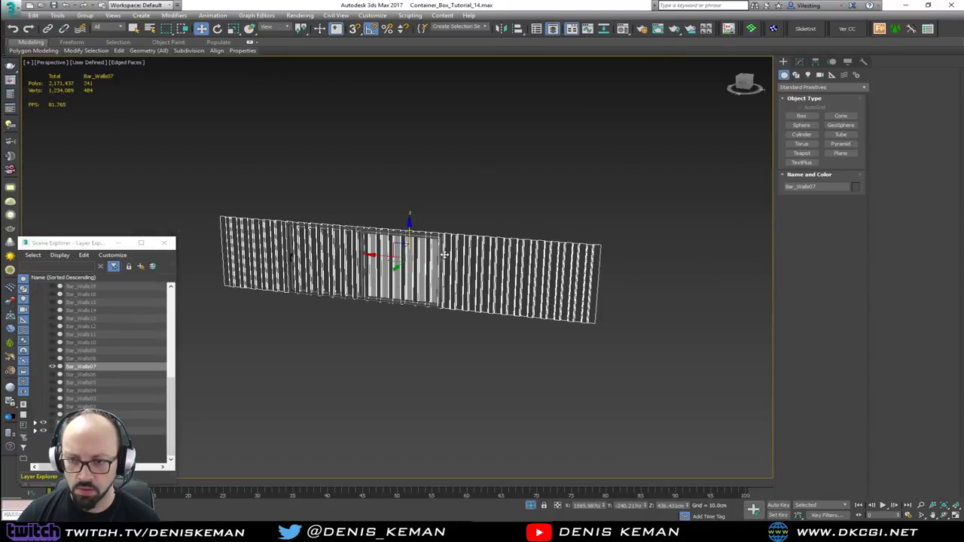
pyautogui.press('z')
pyautogui.scroll(-3, 573, 235)
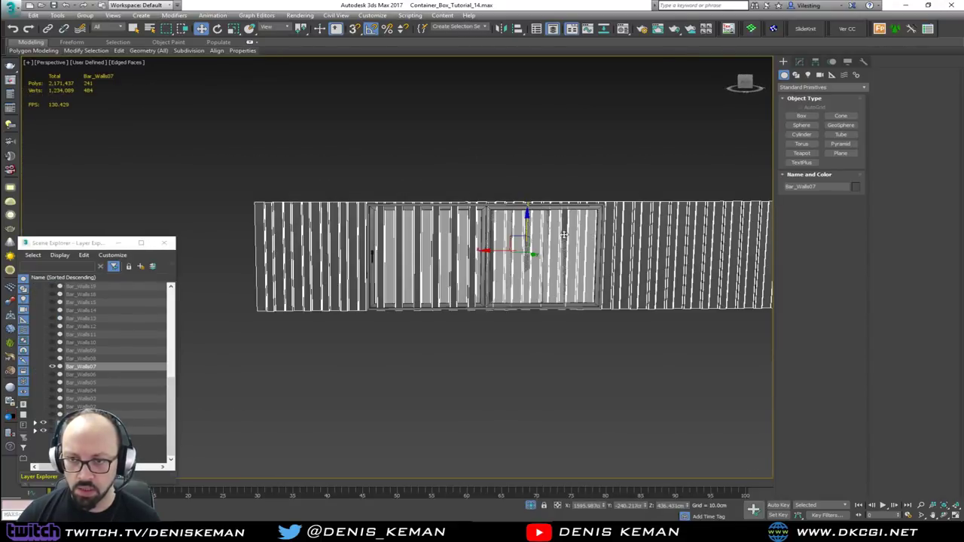
pyautogui.scroll(8, 569, 226)
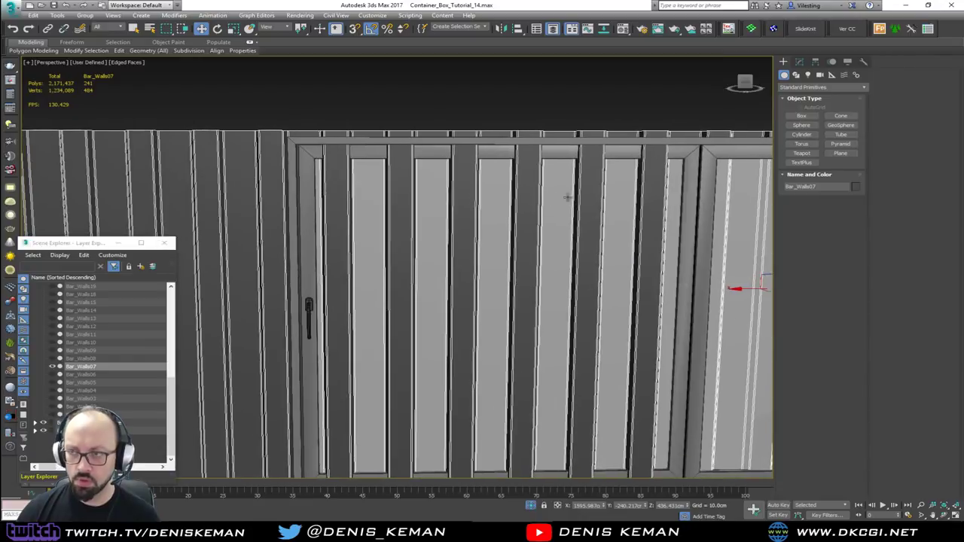
# Add an Edit Poly modifier to Bar_Walls07 and insert edge loops along the door frame's top edge and handle side.
pyautogui.click(797, 62)
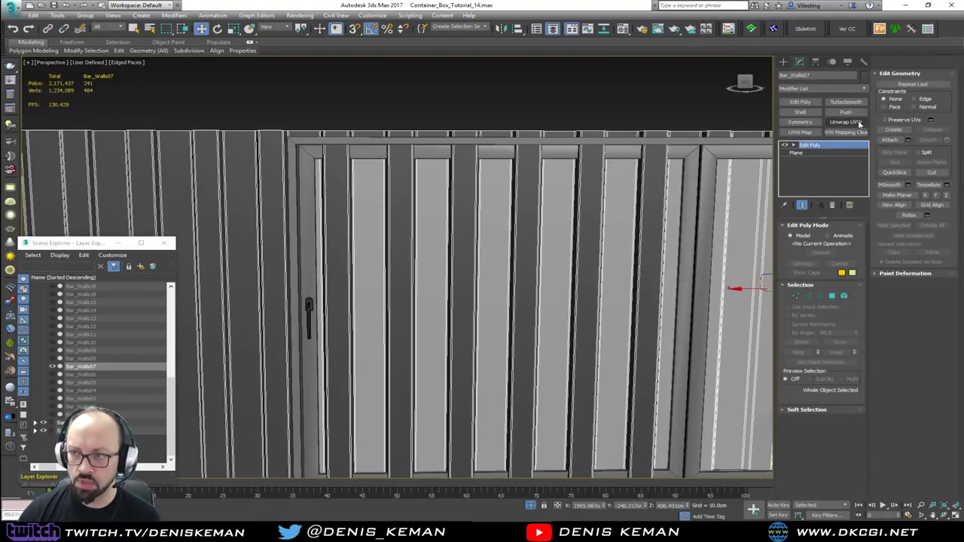
pyautogui.click(809, 105)
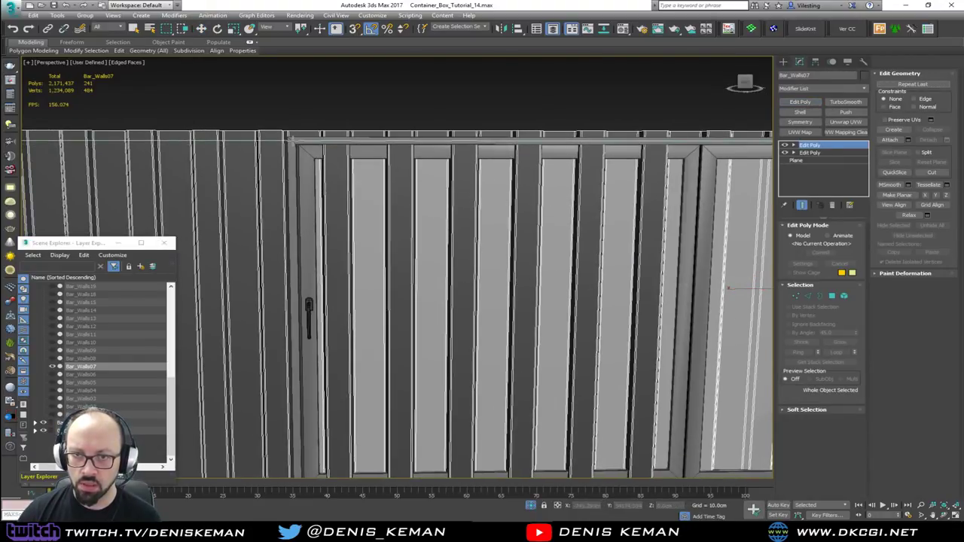
pyautogui.press('2')
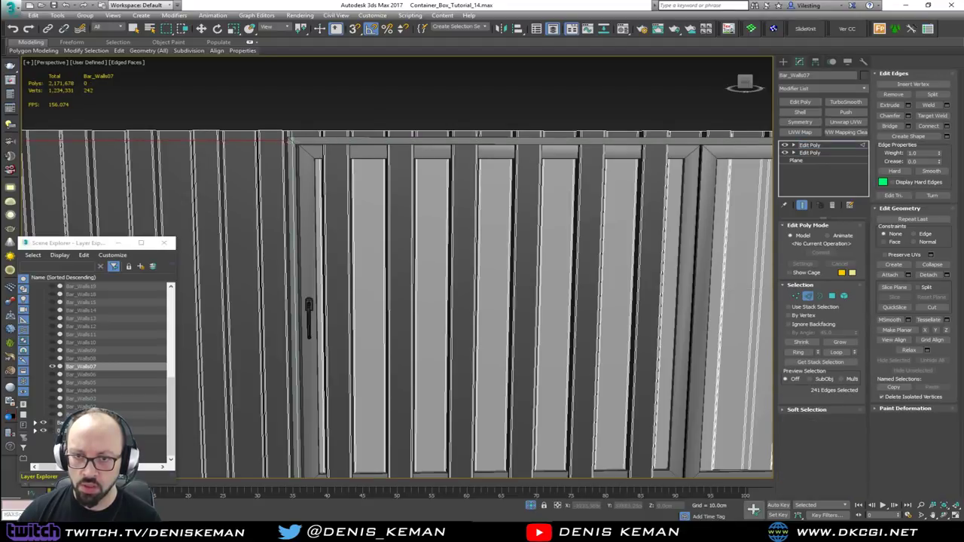
pyautogui.click(291, 141)
pyautogui.moveTo(449, 246); pyautogui.dragTo(477, 58, button='middle')
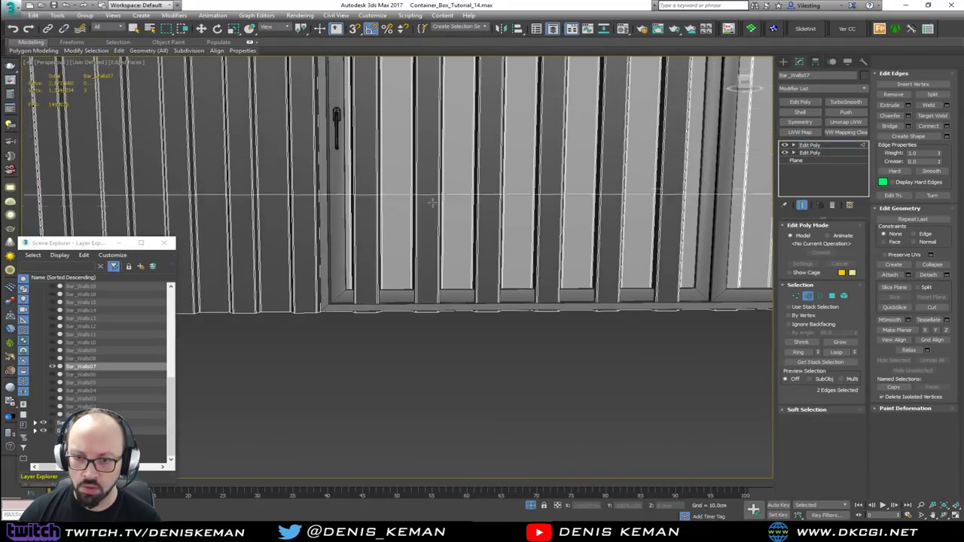
# Insert edge loops in Bar_Walls07 along the door frame's bottom edge and the side opposite the handle.
pyautogui.moveTo(391, 296); pyautogui.dragTo(385, 307)
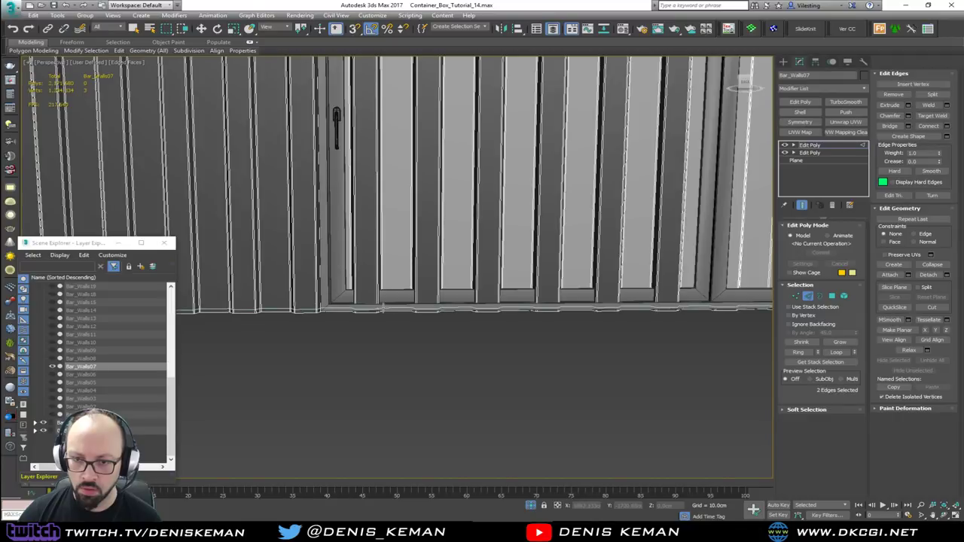
pyautogui.click(384, 307)
pyautogui.scroll(-5, 283, 292)
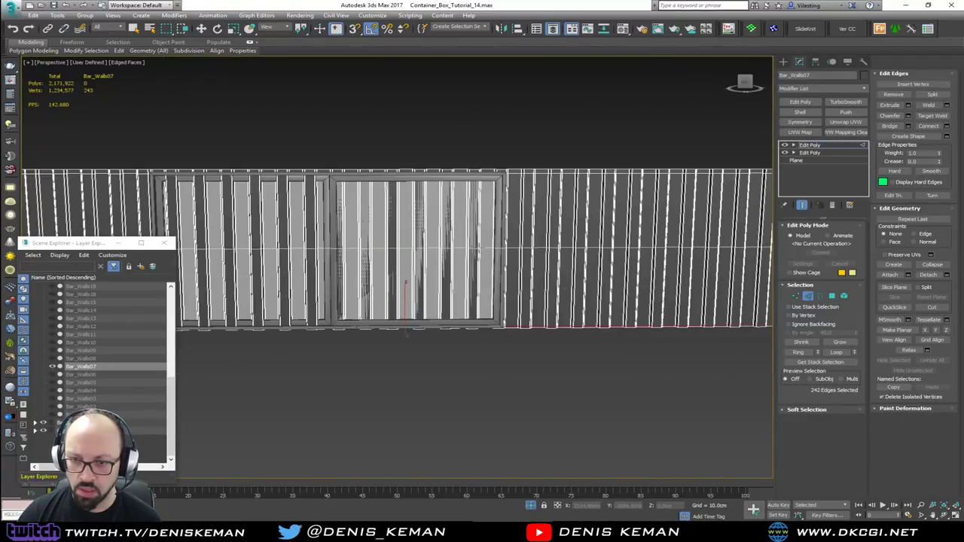
pyautogui.scroll(5, 363, 194)
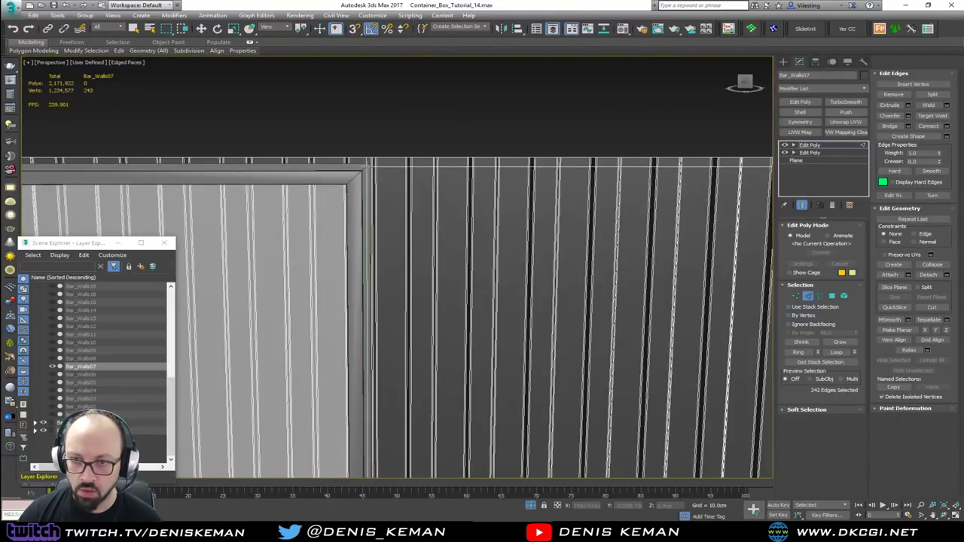
pyautogui.scroll(-5, 452, 217)
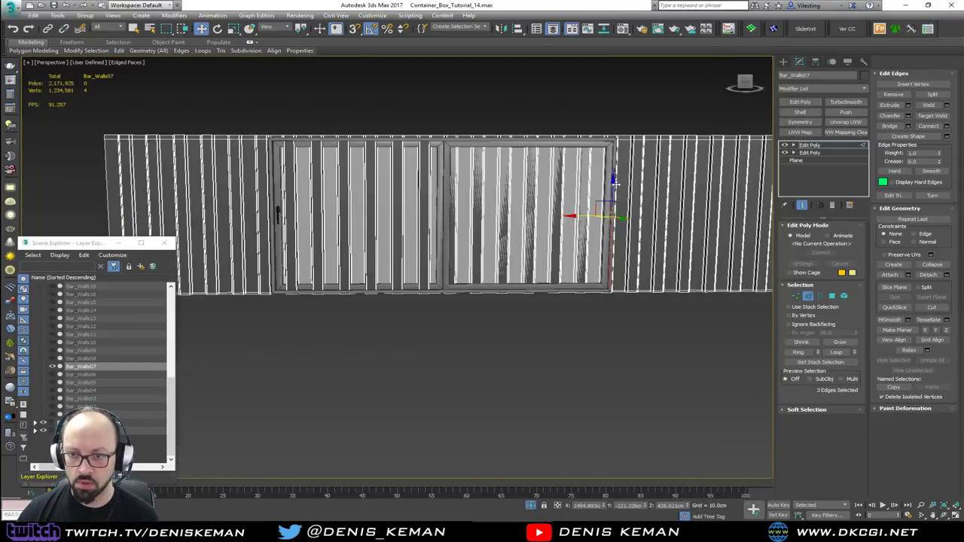
# Select the Bar_Walls07 polygons enclosed by the new edge loops around the door frame and delete them to open the wall.
pyautogui.click(833, 296)
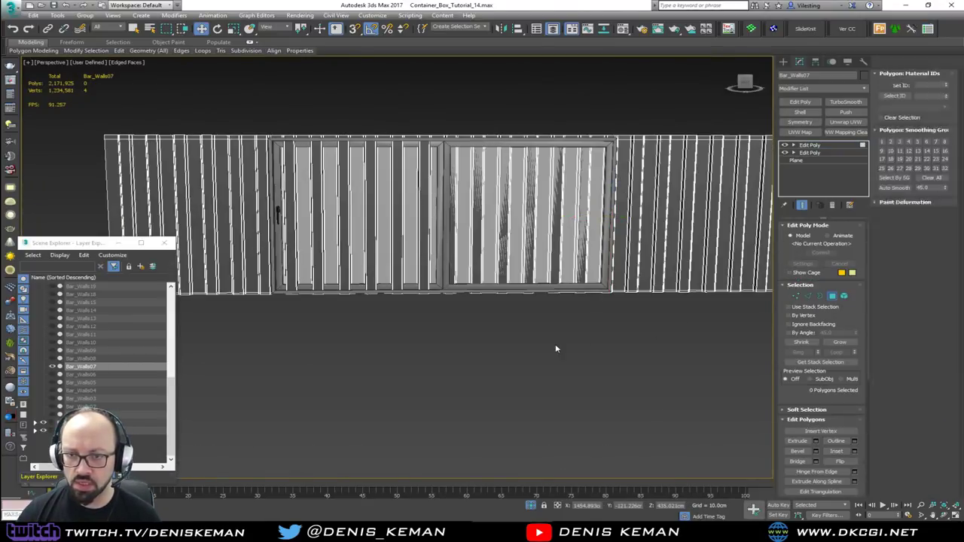
pyautogui.hotkey('alt', 'w')
pyautogui.middleClick(515, 167)
pyautogui.press('z')
pyautogui.hotkey('alt', 'w')
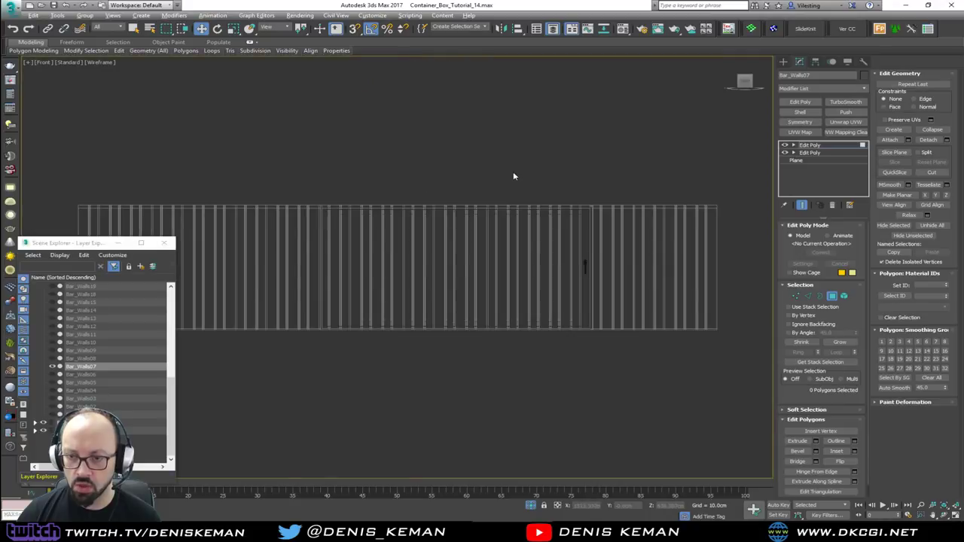
pyautogui.scroll(4, 578, 264)
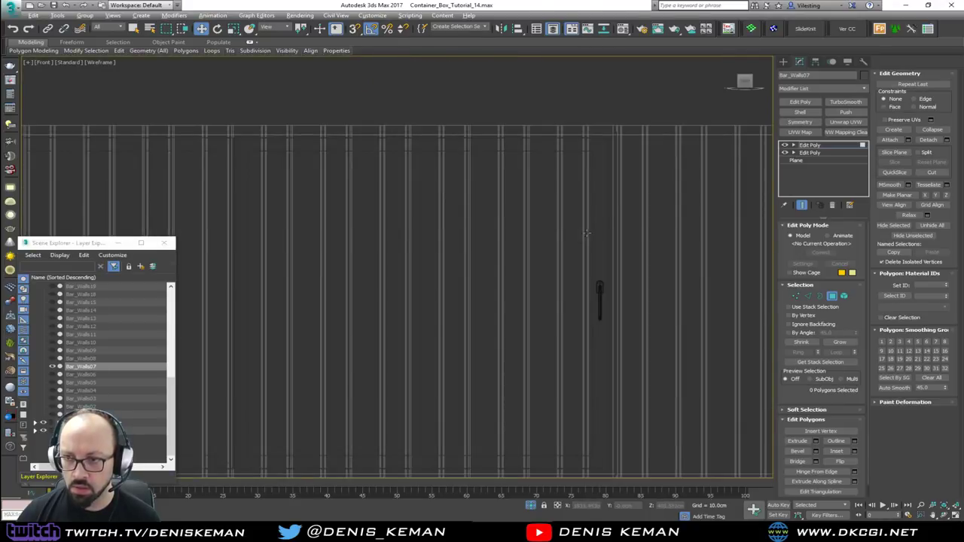
pyautogui.click(601, 178)
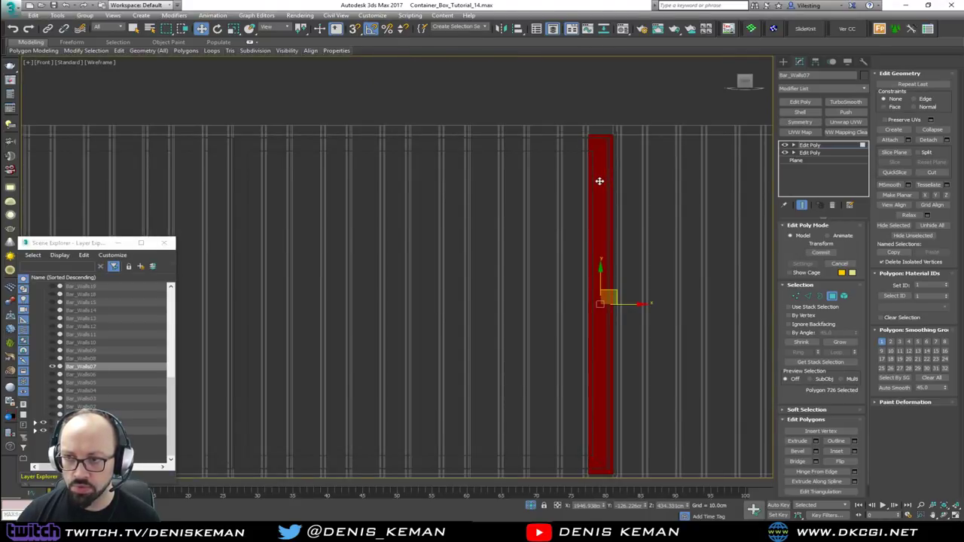
pyautogui.scroll(-4, 593, 189)
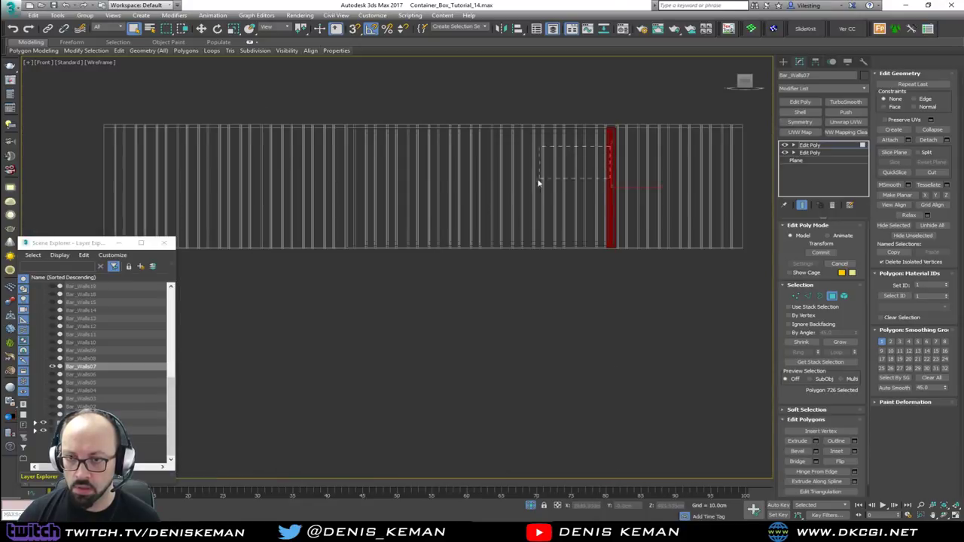
pyautogui.moveTo(358, 209); pyautogui.dragTo(357, 209)
pyautogui.scroll(5, 352, 181)
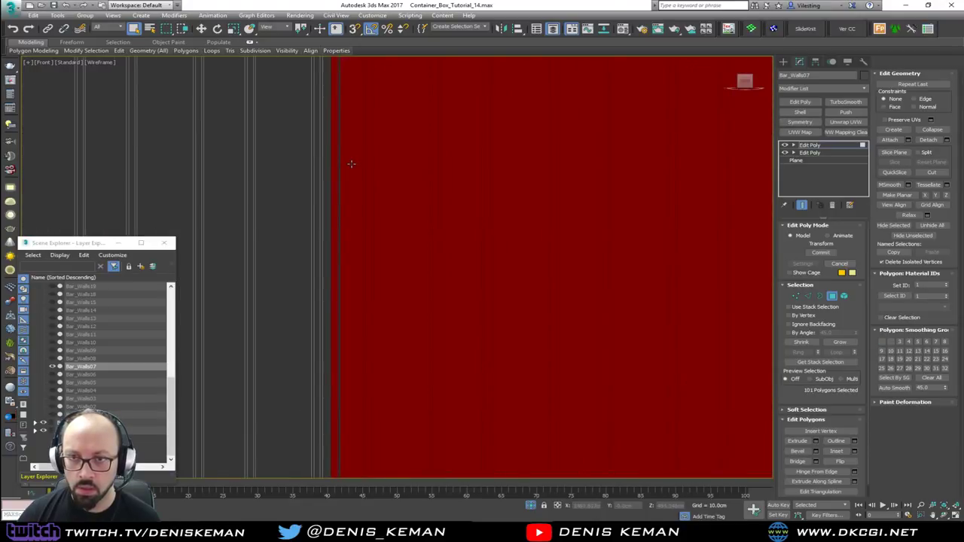
pyautogui.scroll(-2, 350, 219)
pyautogui.scroll(6, 350, 220)
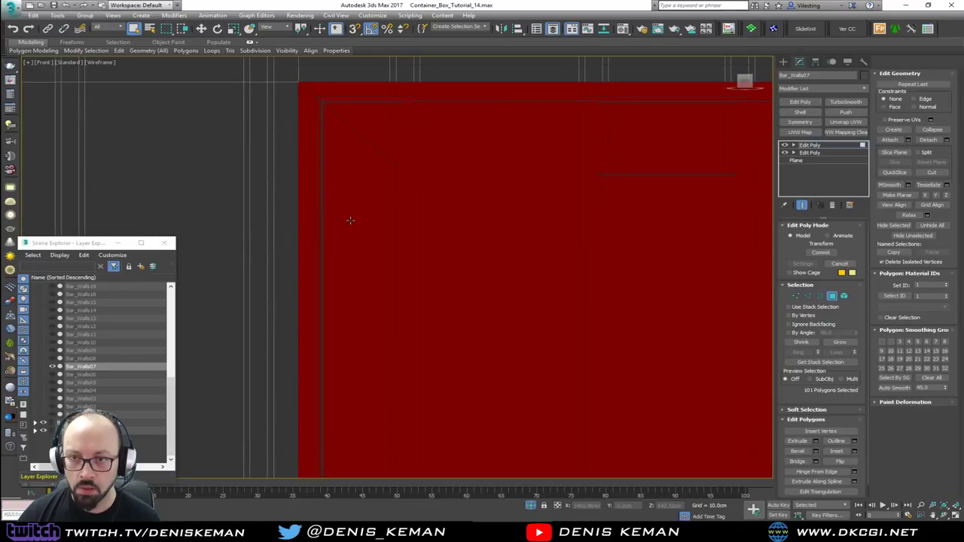
pyautogui.hotkey('alt', 'w')
pyautogui.middleClick(455, 309)
pyautogui.hotkey('alt', 'w')
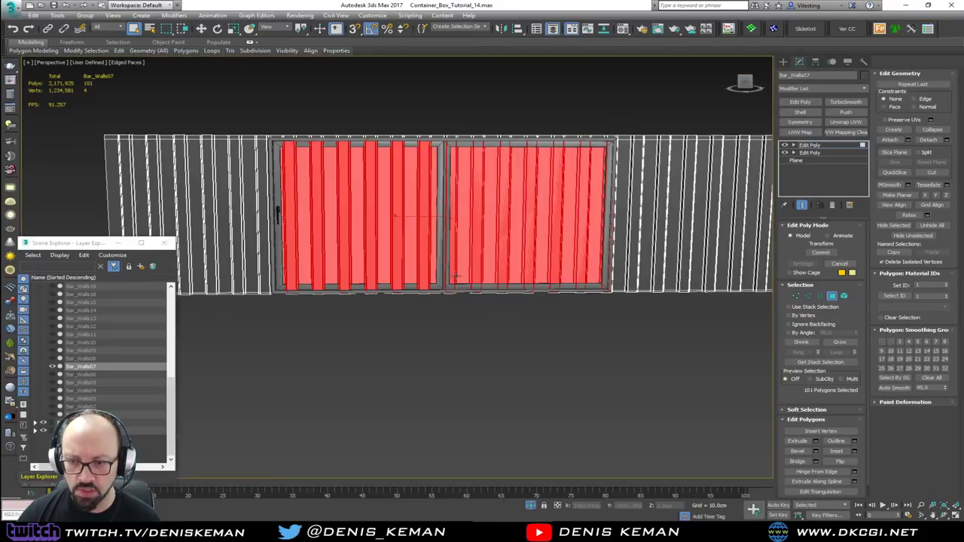
pyautogui.keyDown('alt'); pyautogui.moveTo(455, 264); pyautogui.dragTo(476, 287, button='middle'); pyautogui.keyUp('alt')
pyautogui.scroll(3, 436, 229)
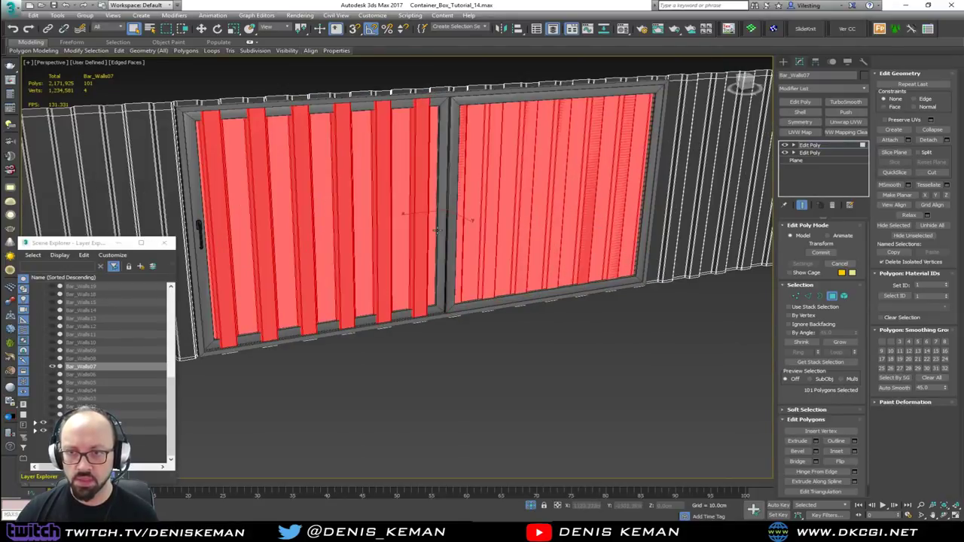
pyautogui.press('Delete')
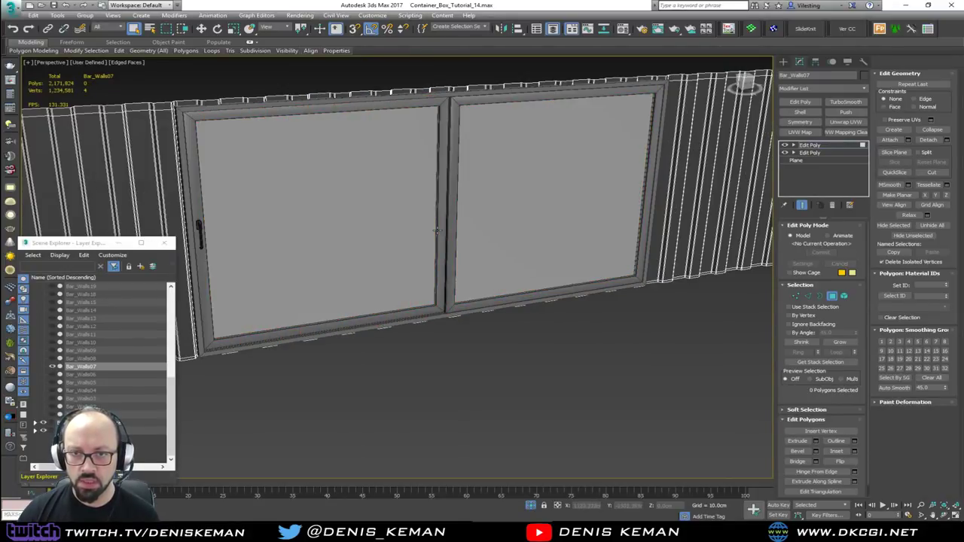
# Leave polygon editing, deselect the wall, hide the edged faces and close the Scene Explorer.
pyautogui.click(833, 297)
pyautogui.click(611, 303)
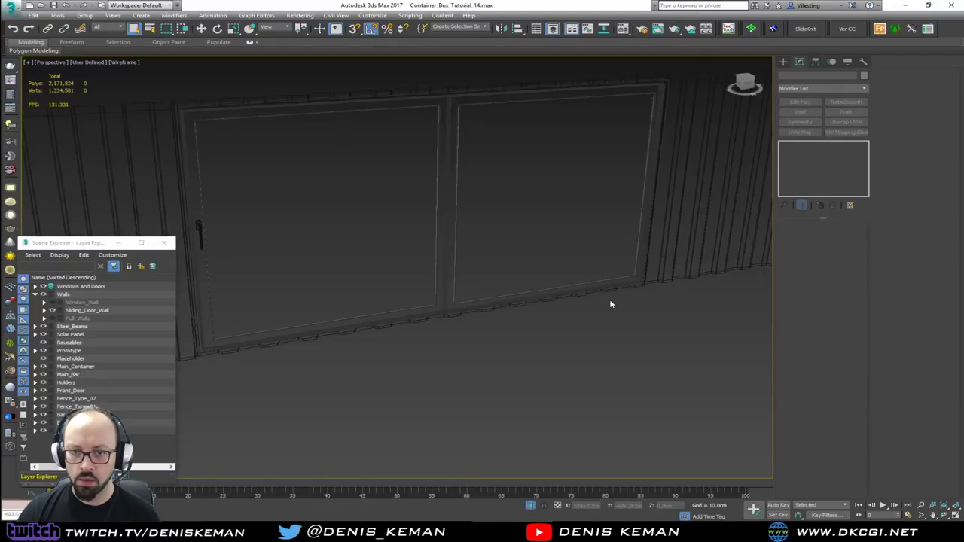
pyautogui.press('F4')
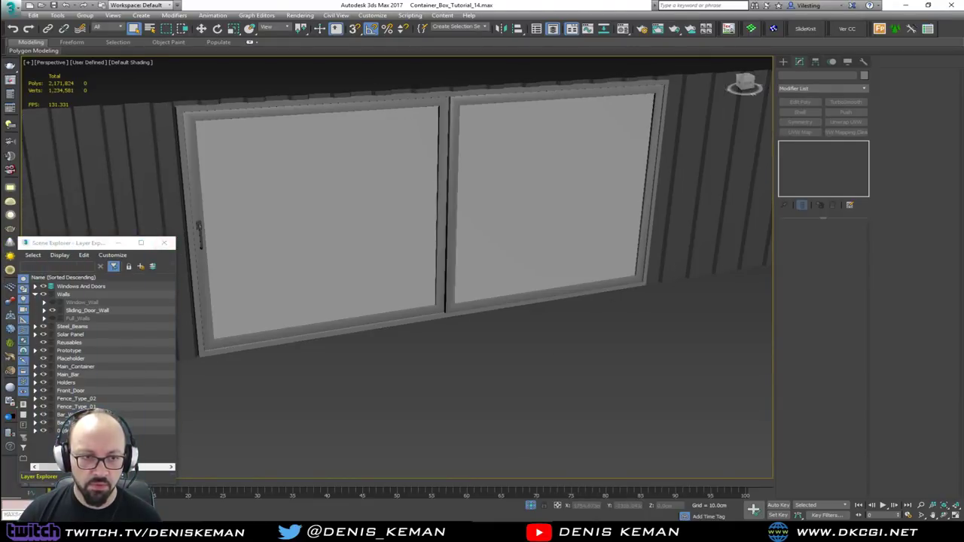
pyautogui.click(164, 243)
pyautogui.keyDown('alt'); pyautogui.moveTo(402, 275); pyautogui.dragTo(337, 271, button='middle'); pyautogui.keyUp('alt')
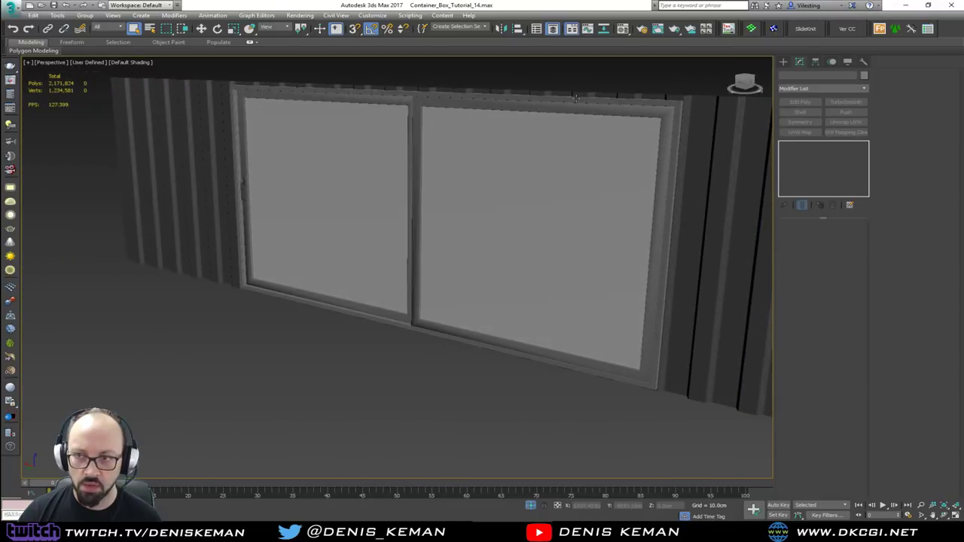
pyautogui.keyDown('alt'); pyautogui.moveTo(653, 347); pyautogui.dragTo(293, 263, button='middle'); pyautogui.keyUp('alt')
pyautogui.scroll(3, 244, 231)
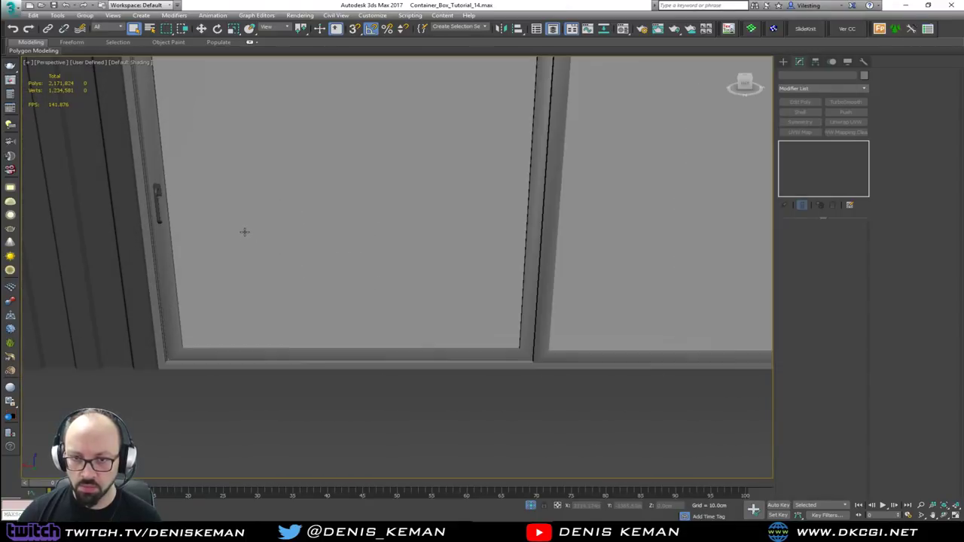
# Copy the mounting plate at the top of the door handle to the handle's lower end and flip the copy upside down.
pyautogui.click(156, 194)
pyautogui.press('F4')
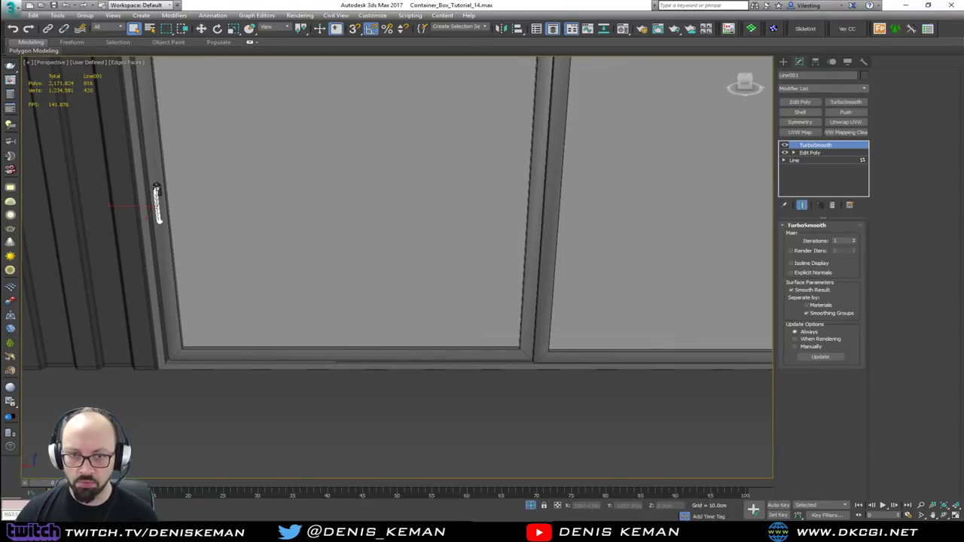
pyautogui.scroll(5, 156, 187)
pyautogui.click(173, 217)
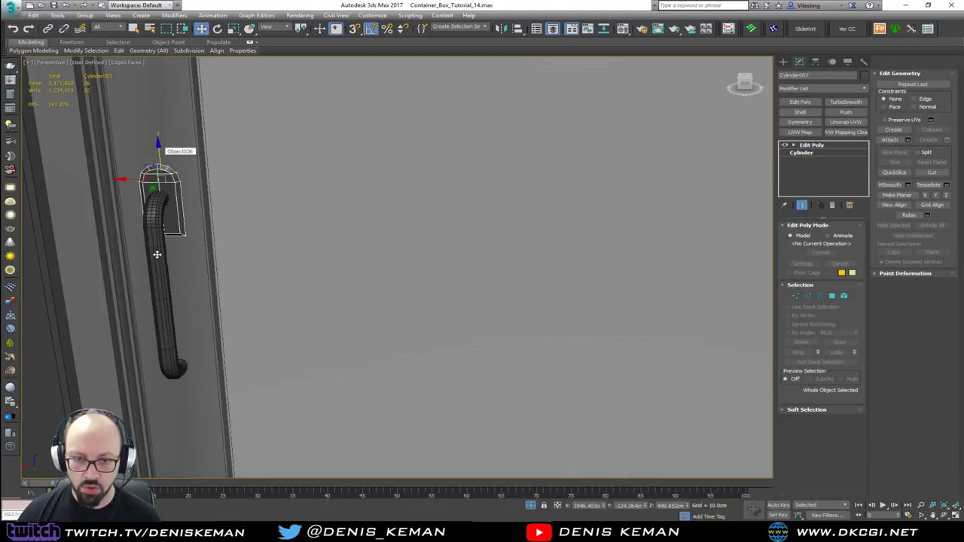
pyautogui.keyDown('shift'); pyautogui.moveTo(157, 255); pyautogui.dragTo(156, 313); pyautogui.keyUp('shift')
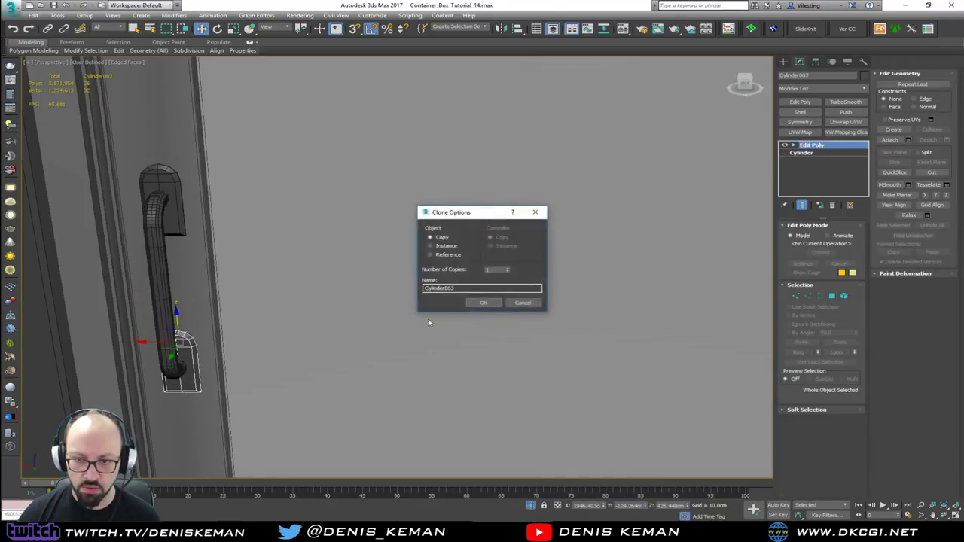
pyautogui.click(482, 303)
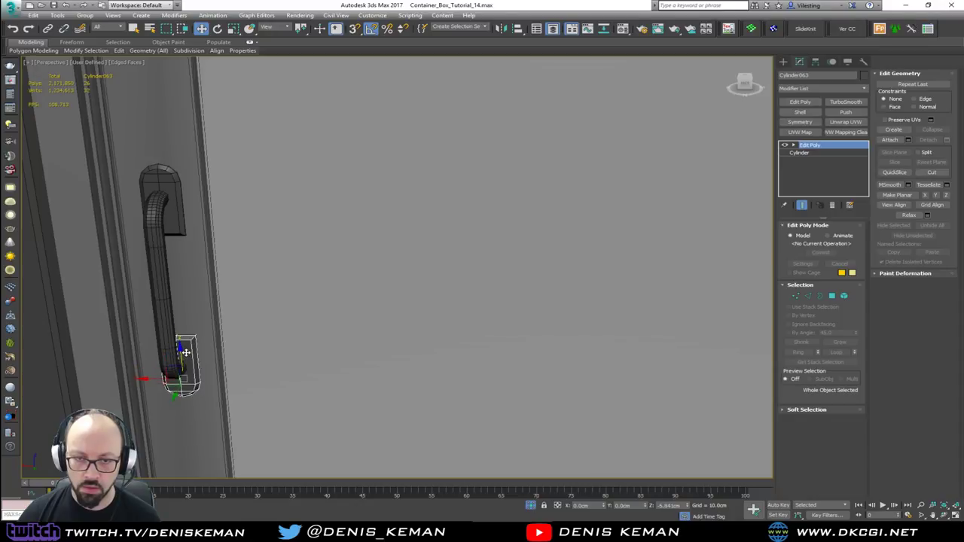
# Try sliding the movable door leaf open along X together with its handle and both plates, and undo the move.
pyautogui.keyDown('ctrl'); pyautogui.click(168, 316); pyautogui.keyUp('ctrl')
pyautogui.keyDown('ctrl'); pyautogui.click(173, 219); pyautogui.keyUp('ctrl')
pyautogui.keyDown('ctrl'); pyautogui.click(191, 243); pyautogui.keyUp('ctrl')
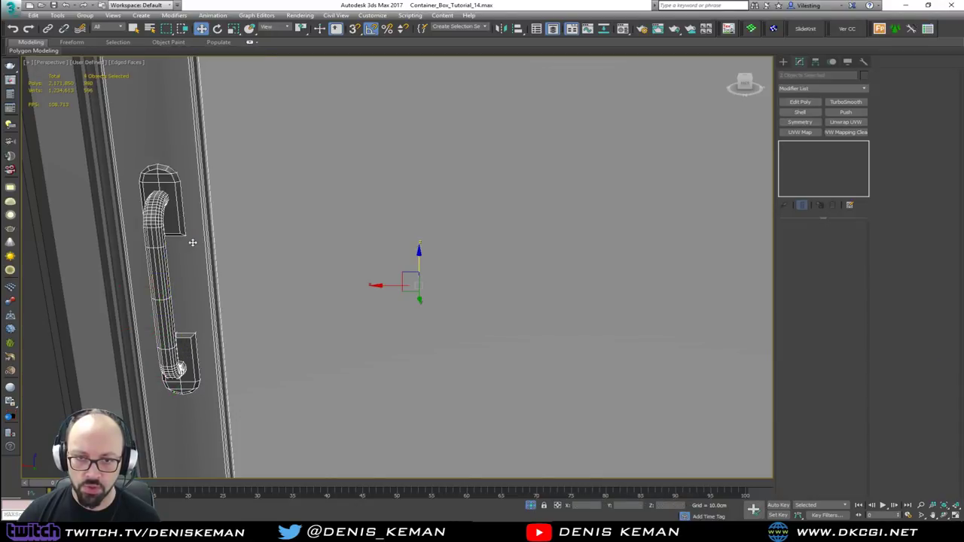
pyautogui.moveTo(252, 259); pyautogui.dragTo(151, 263, button='middle')
pyautogui.scroll(-5, 214, 265)
pyautogui.scroll(-3, 233, 266)
pyautogui.keyDown('alt'); pyautogui.moveTo(254, 271); pyautogui.dragTo(264, 318, button='middle'); pyautogui.keyUp('alt')
pyautogui.scroll(3, 265, 319)
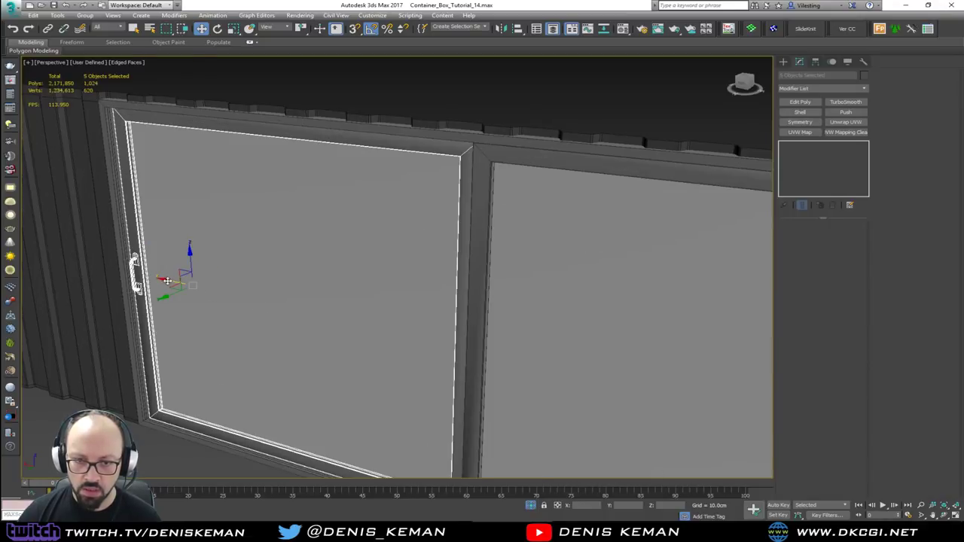
pyautogui.moveTo(167, 281); pyautogui.dragTo(517, 346)
pyautogui.keyDown('alt'); pyautogui.moveTo(488, 326); pyautogui.dragTo(554, 242, button='middle'); pyautogui.keyUp('alt')
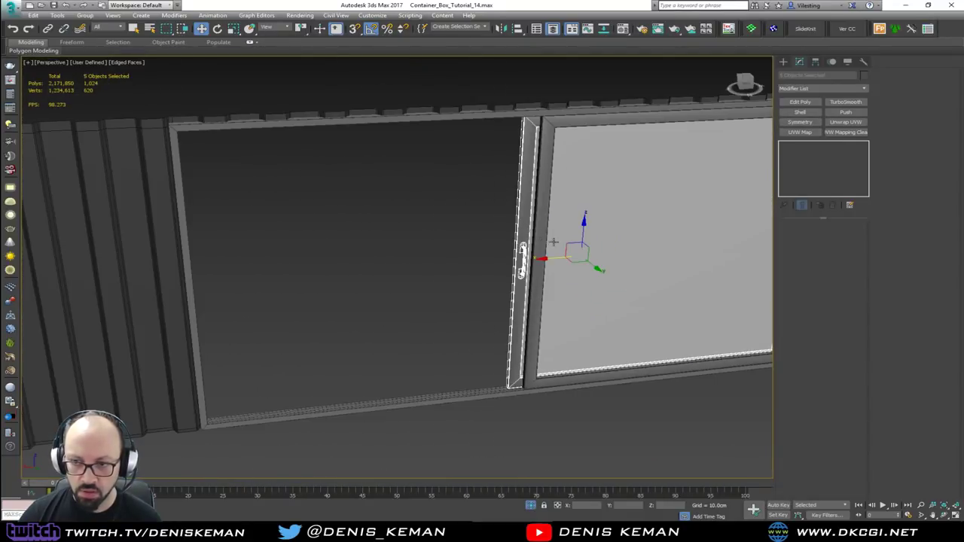
pyautogui.hotkey('ctrl', 'z')
# Clear the selection and end isolation to bring back the whole container building.
pyautogui.moveTo(431, 279); pyautogui.dragTo(326, 222, button='middle')
pyautogui.scroll(-4, 326, 222)
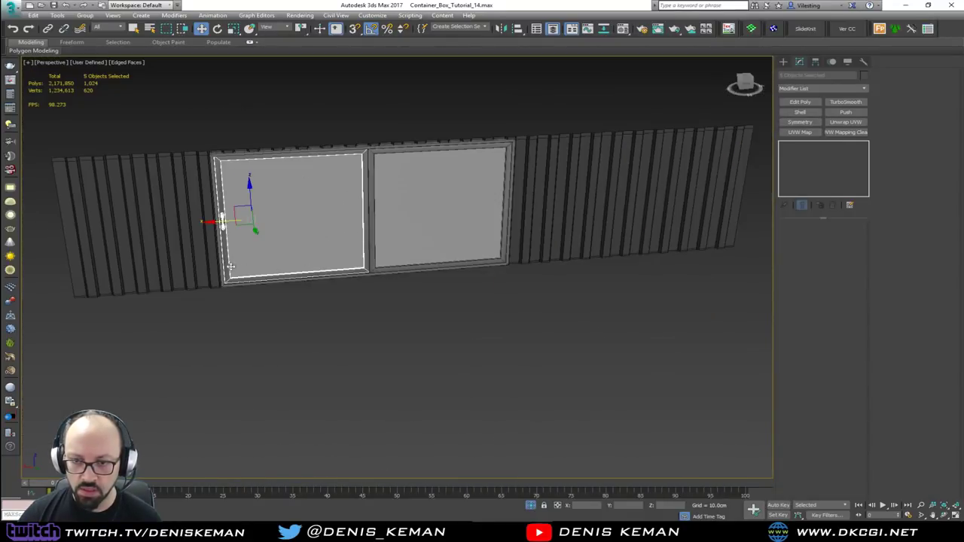
pyautogui.click(328, 321)
pyautogui.moveTo(258, 261)
pyautogui.keyDown('alt'); pyautogui.mouseDown(button='middle')
pyautogui.moveTo(219, 264)
pyautogui.moveTo(258, 263)
pyautogui.mouseUp(button='middle'); pyautogui.keyUp('alt')
pyautogui.rightClick(449, 227)
pyautogui.click(474, 160)
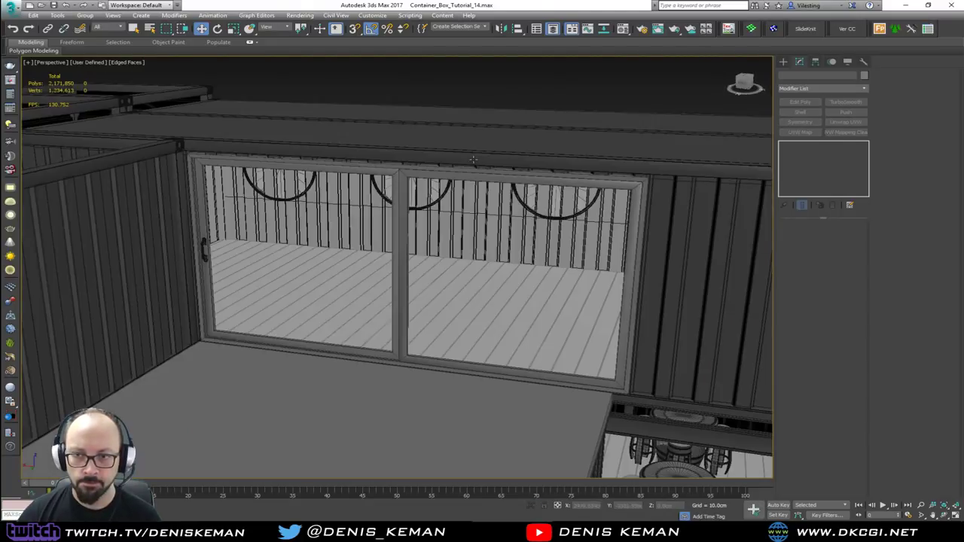
# Inspect how the sliding door fits into the upper container above the roof deck, with edged faces hidden.
pyautogui.moveTo(421, 258)
pyautogui.keyDown('alt'); pyautogui.mouseDown(button='middle')
pyautogui.moveTo(336, 195)
pyautogui.moveTo(348, 243)
pyautogui.moveTo(381, 234)
pyautogui.moveTo(321, 306)
pyautogui.moveTo(459, 208)
pyautogui.moveTo(363, 238)
pyautogui.mouseUp(button='middle'); pyautogui.keyUp('alt')
pyautogui.scroll(-6, 348, 244)
pyautogui.scroll(6, 375, 230)
pyautogui.press('F4')
pyautogui.hotkey('shift', 'z')
pyautogui.hotkey('shift', 'z')
pyautogui.hotkey('shift', 'z')
pyautogui.hotkey('shift', 'z')
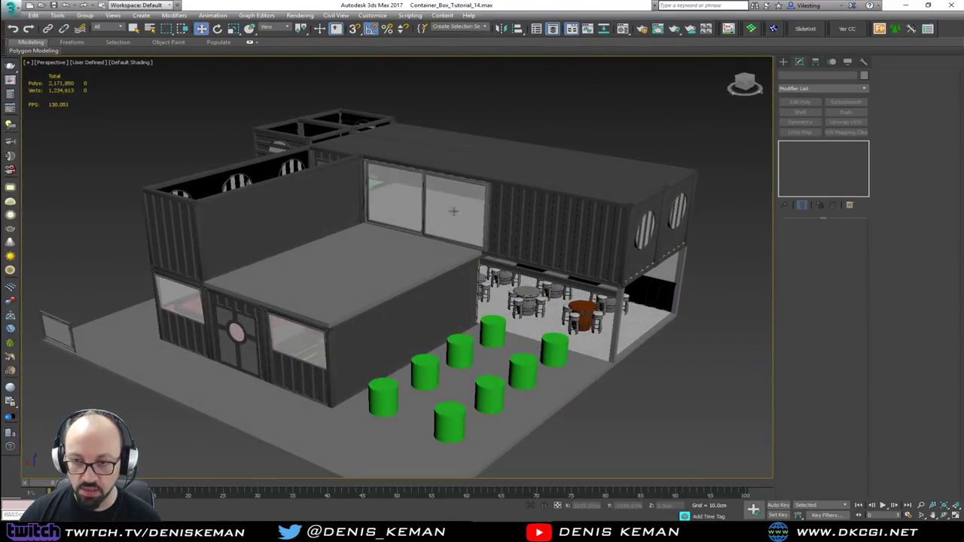
pyautogui.click(507, 231)
pyautogui.press('z')
pyautogui.keyDown('alt'); pyautogui.moveTo(482, 252); pyautogui.dragTo(585, 294, button='middle'); pyautogui.keyUp('alt')
pyautogui.click(584, 150)
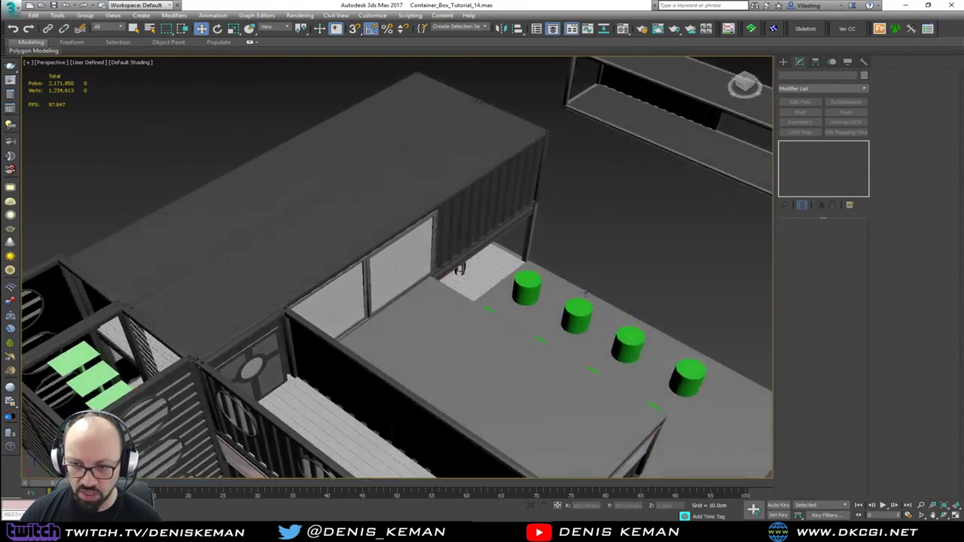
# Examine the building's round-window facades and the empty roof deck in front of the sliding door.
pyautogui.hotkey('shift', 'z')
pyautogui.hotkey('shift', 'z')
pyautogui.hotkey('shift', 'z')
pyautogui.hotkey('shift', 'z')
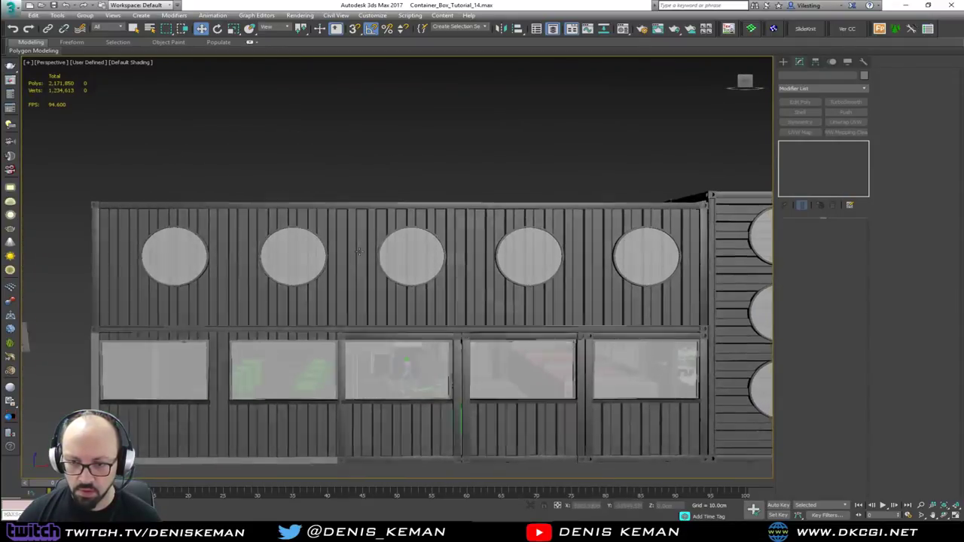
pyautogui.hotkey('shift', 'z')
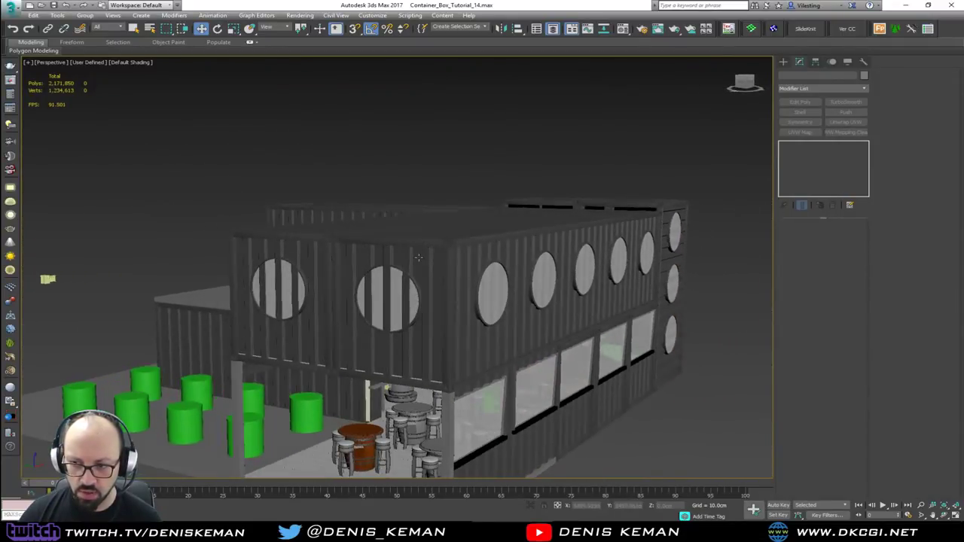
pyautogui.keyDown('alt'); pyautogui.moveTo(421, 261); pyautogui.dragTo(457, 264, button='middle'); pyautogui.keyUp('alt')
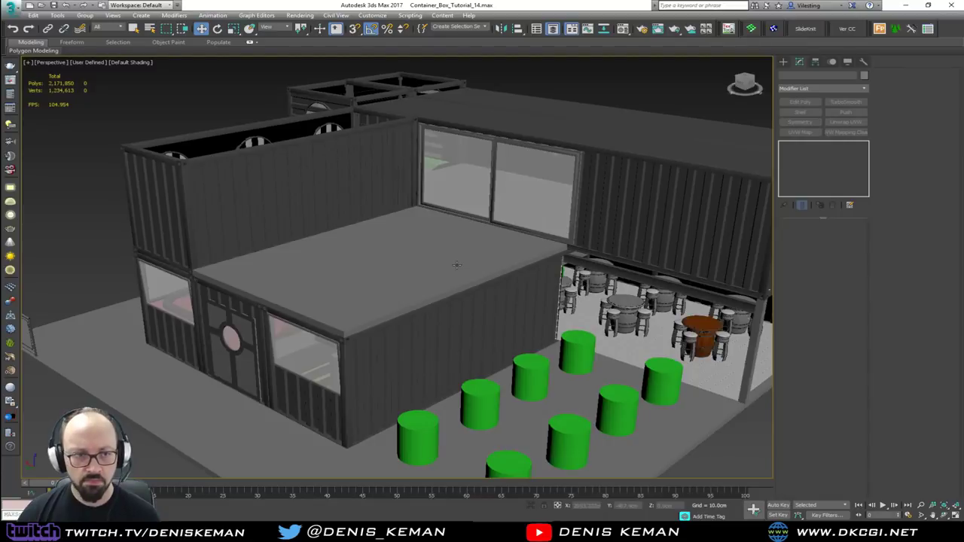
pyautogui.scroll(2, 338, 304)
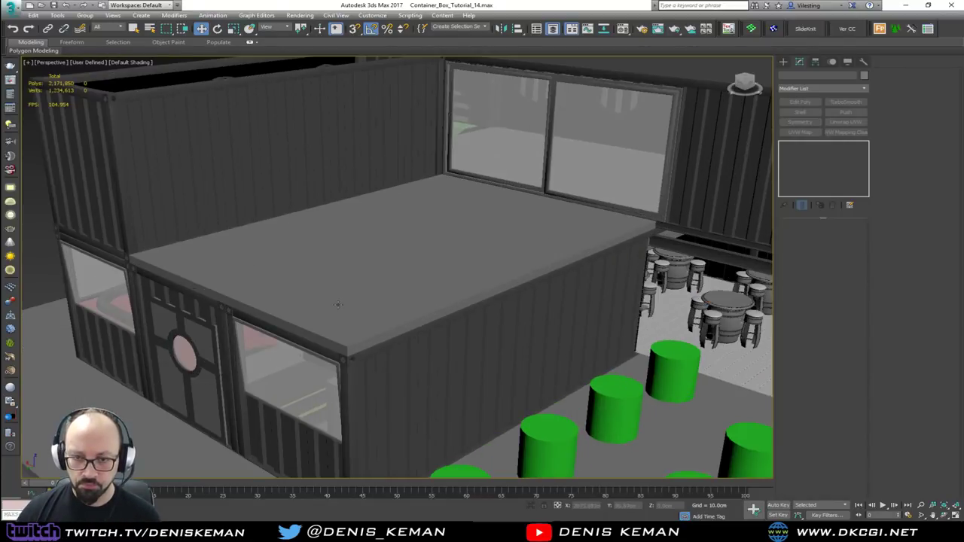
# Select the brown barrel table High_Table002 with its four stools and copy the set sideways toward the roof deck.
pyautogui.moveTo(384, 190); pyautogui.dragTo(386, 246, button='middle')
pyautogui.scroll(-8, 361, 220)
pyautogui.scroll(4, 519, 351)
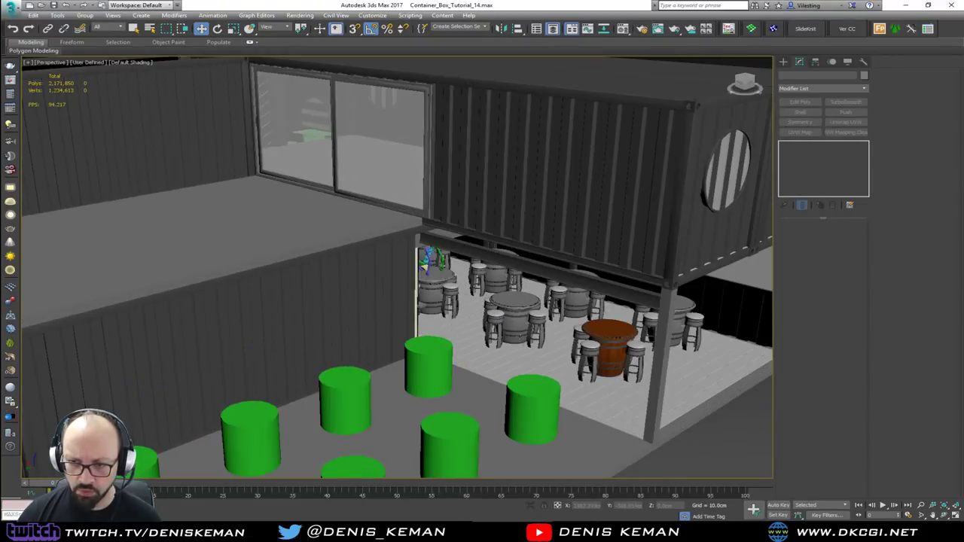
pyautogui.click(607, 351)
pyautogui.scroll(5, 607, 351)
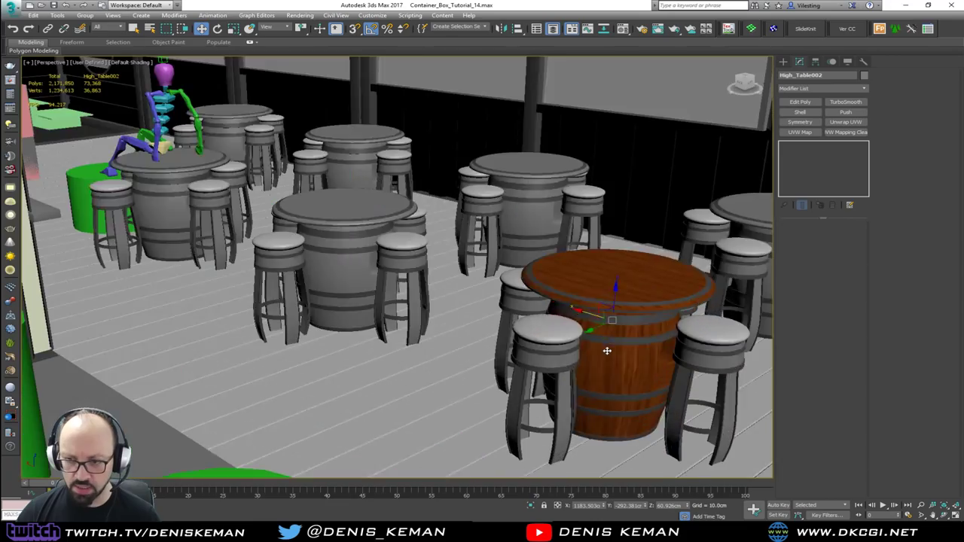
pyautogui.press('F4')
pyautogui.keyDown('ctrl'); pyautogui.click(556, 349); pyautogui.keyUp('ctrl')
pyautogui.keyDown('ctrl'); pyautogui.click(528, 308); pyautogui.keyUp('ctrl')
pyautogui.keyDown('alt'); pyautogui.moveTo(632, 324); pyautogui.dragTo(594, 351, button='middle'); pyautogui.keyUp('alt')
pyautogui.keyDown('ctrl'); pyautogui.click(710, 354); pyautogui.keyUp('ctrl')
pyautogui.keyDown('ctrl'); pyautogui.click(629, 383); pyautogui.keyUp('ctrl')
pyautogui.scroll(-8, 599, 343)
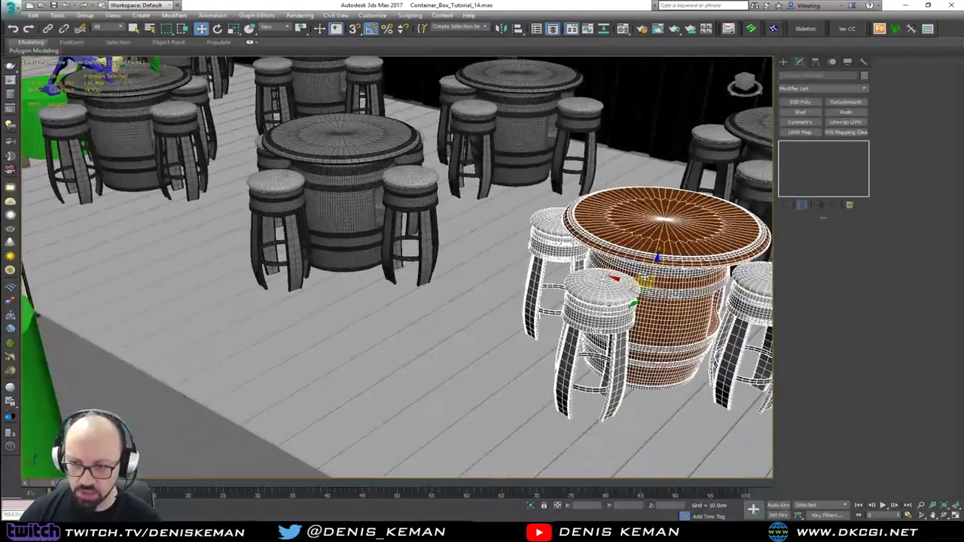
pyautogui.moveTo(628, 284)
pyautogui.keyDown('shift'); pyautogui.mouseDown()
pyautogui.moveTo(291, 324)
pyautogui.moveTo(223, 319)
pyautogui.mouseUp(); pyautogui.keyUp('shift')
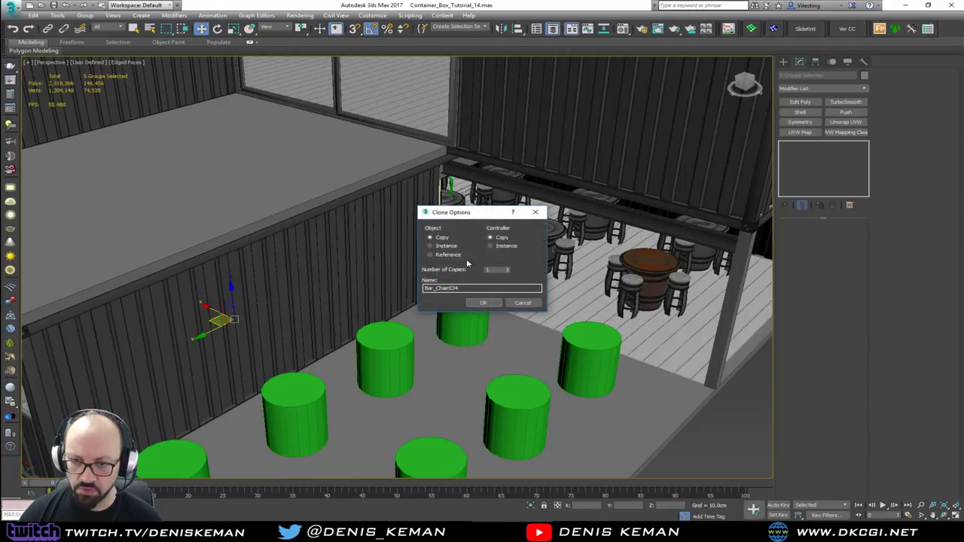
pyautogui.click(484, 302)
# Raise the copied table and stools to the level of the roof deck.
pyautogui.moveTo(235, 200)
pyautogui.mouseDown()
pyautogui.moveTo(220, 120)
pyautogui.moveTo(229, 137)
pyautogui.mouseUp()
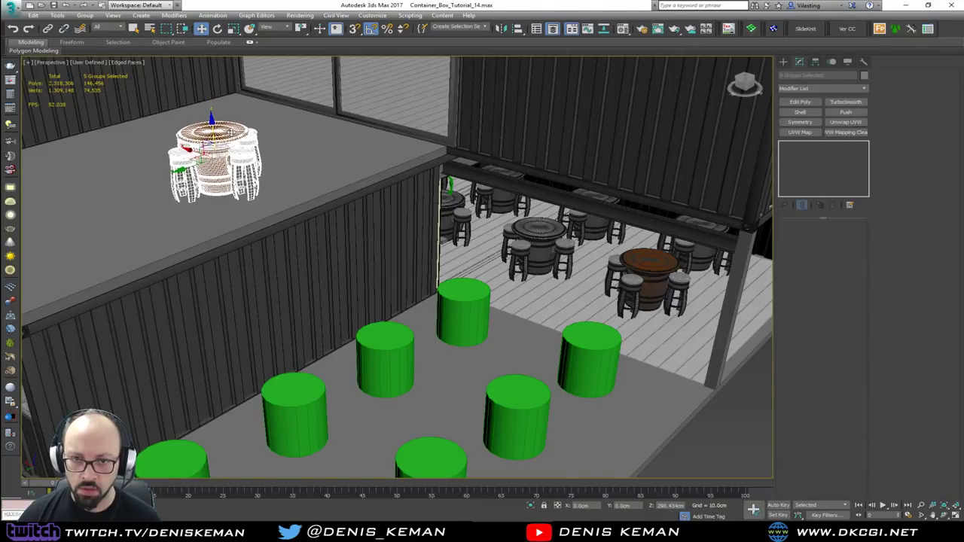
pyautogui.press('z')
pyautogui.scroll(-3, 332, 206)
pyautogui.keyDown('alt'); pyautogui.moveTo(331, 205); pyautogui.dragTo(286, 236, button='middle'); pyautogui.keyUp('alt')
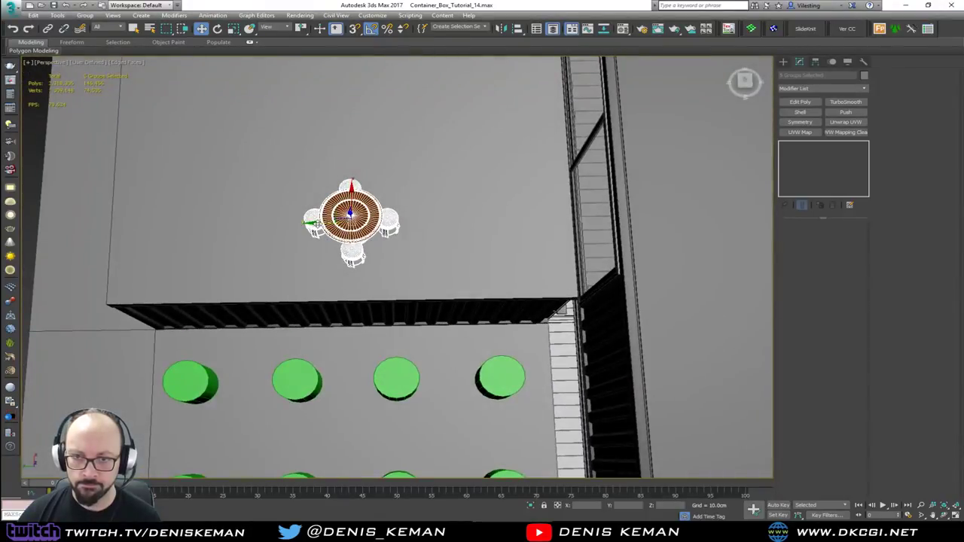
# Copy the barrel table set sideways across the roof deck as two evenly spaced instances.
pyautogui.moveTo(314, 220)
pyautogui.mouseDown()
pyautogui.moveTo(446, 221)
pyautogui.moveTo(306, 222)
pyautogui.mouseUp()
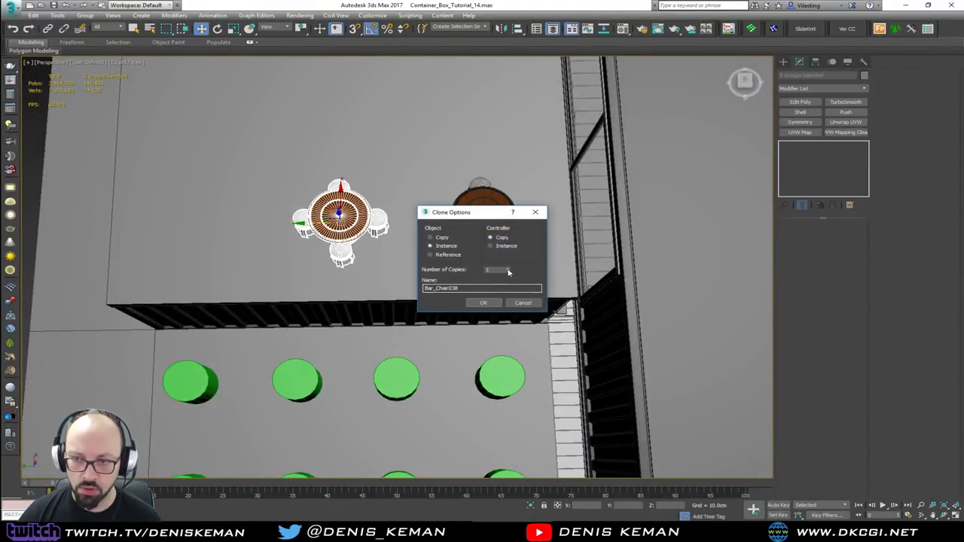
pyautogui.click(484, 303)
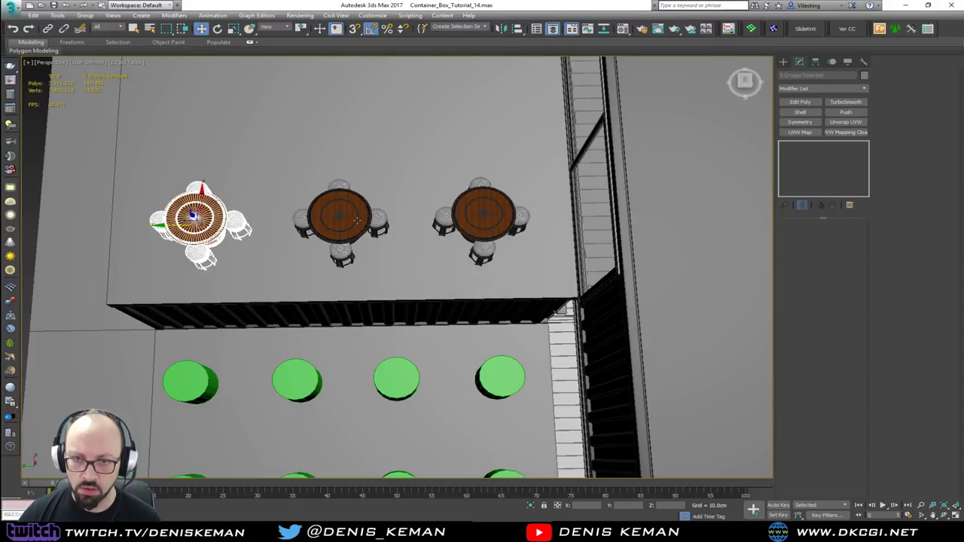
# Delete the outermost table set plus the middle set's barrel table and one stool, and undo the accidental steel beam deletion.
pyautogui.keyDown('alt'); pyautogui.moveTo(357, 220); pyautogui.dragTo(380, 272, button='middle'); pyautogui.keyUp('alt')
pyautogui.keyDown('alt'); pyautogui.moveTo(477, 345); pyautogui.dragTo(462, 267, button='middle'); pyautogui.keyUp('alt')
pyautogui.press('Delete')
pyautogui.click(482, 281)
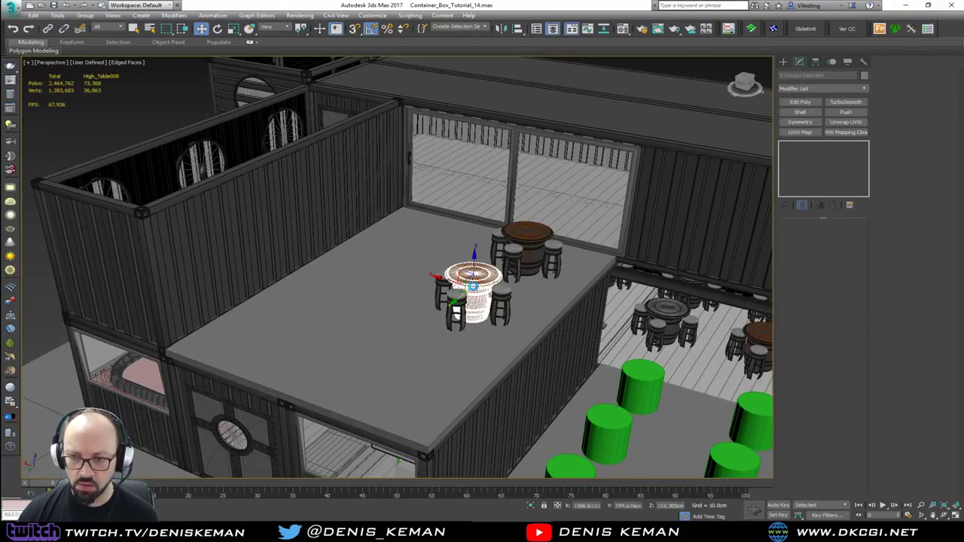
pyautogui.press('Delete')
pyautogui.click(457, 300)
pyautogui.press('Delete')
pyautogui.hotkey('ctrl', 'z')
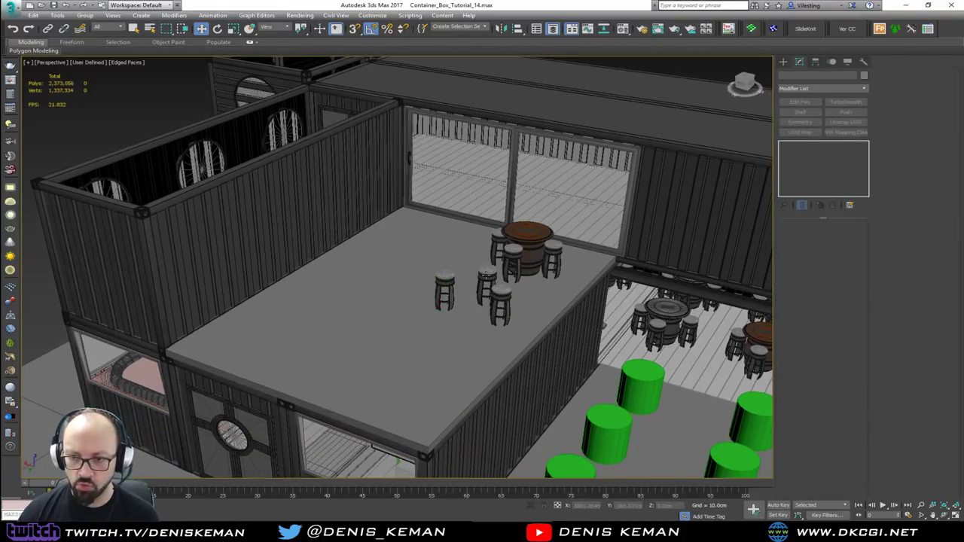
pyautogui.hotkey('ctrl', 'z')
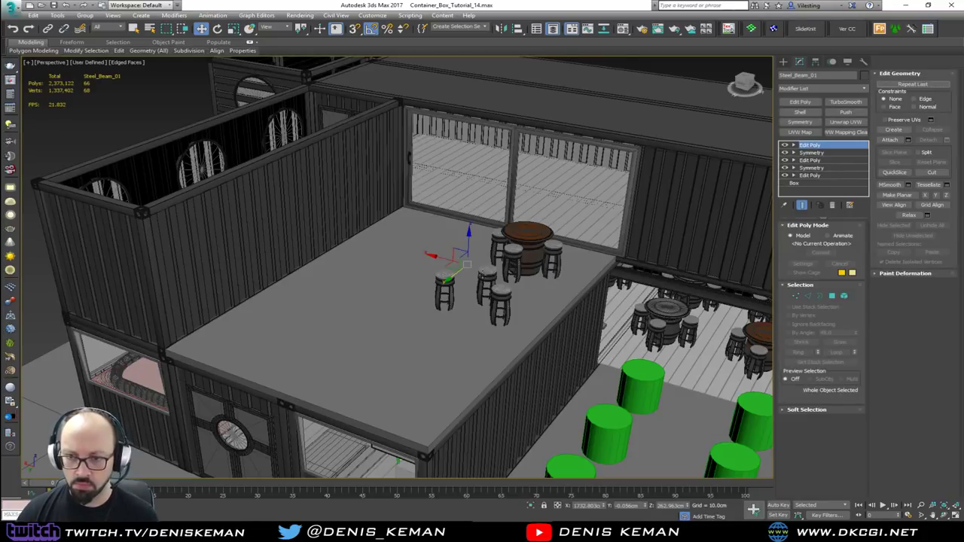
# Select all the remaining stools and the barrel table on the roof deck and delete them.
pyautogui.press('F3')
pyautogui.press('F3')
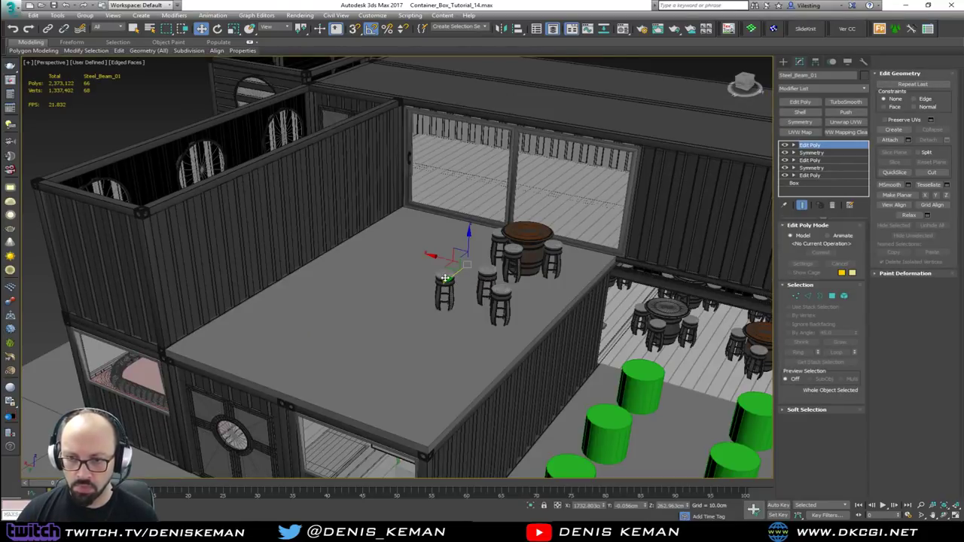
pyautogui.keyDown('alt'); pyautogui.moveTo(445, 278); pyautogui.dragTo(538, 279, button='middle'); pyautogui.keyUp('alt')
pyautogui.click(537, 279)
pyautogui.scroll(4, 563, 267)
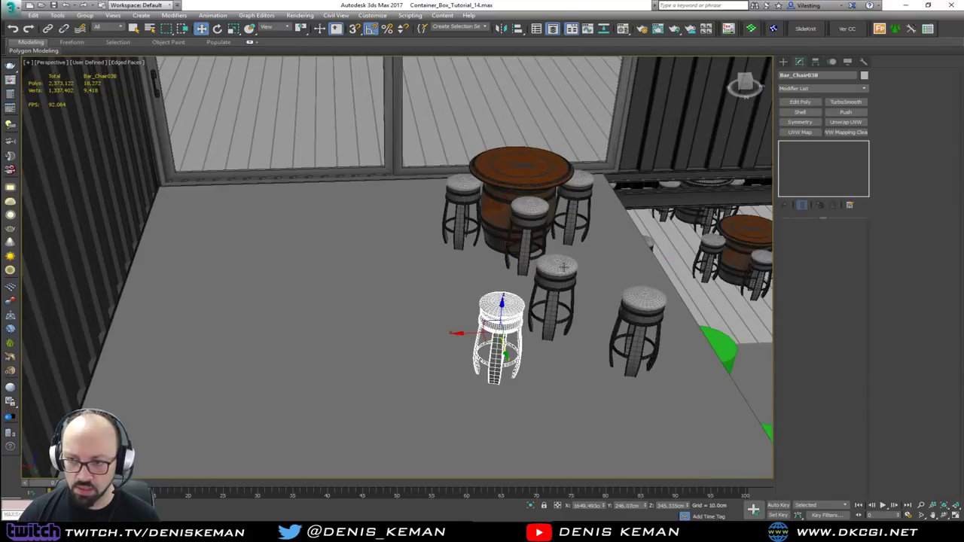
pyautogui.keyDown('ctrl'); pyautogui.click(563, 267); pyautogui.keyUp('ctrl')
pyautogui.keyDown('ctrl'); pyautogui.click(638, 301); pyautogui.keyUp('ctrl')
pyautogui.keyDown('ctrl'); pyautogui.click(535, 217); pyautogui.keyUp('ctrl')
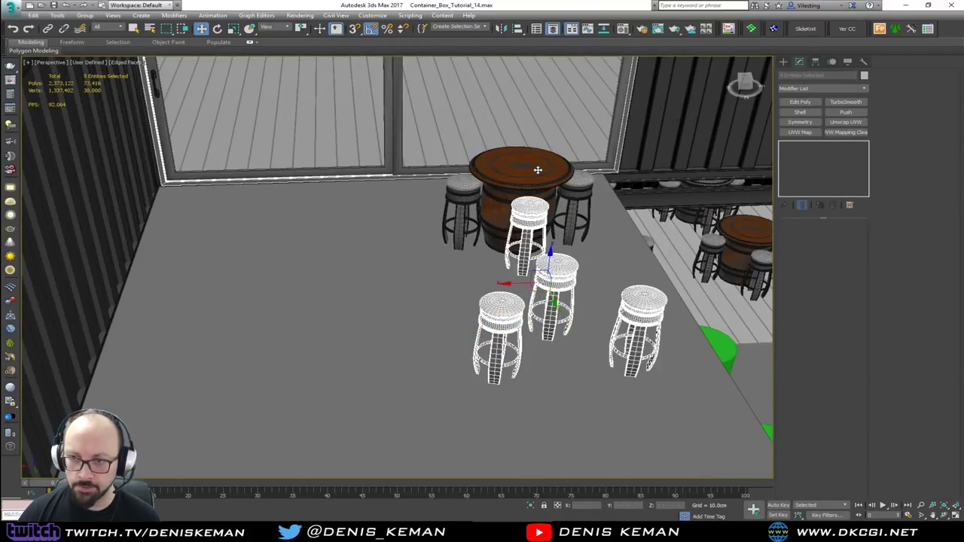
pyautogui.keyDown('ctrl'); pyautogui.click(463, 198); pyautogui.keyUp('ctrl')
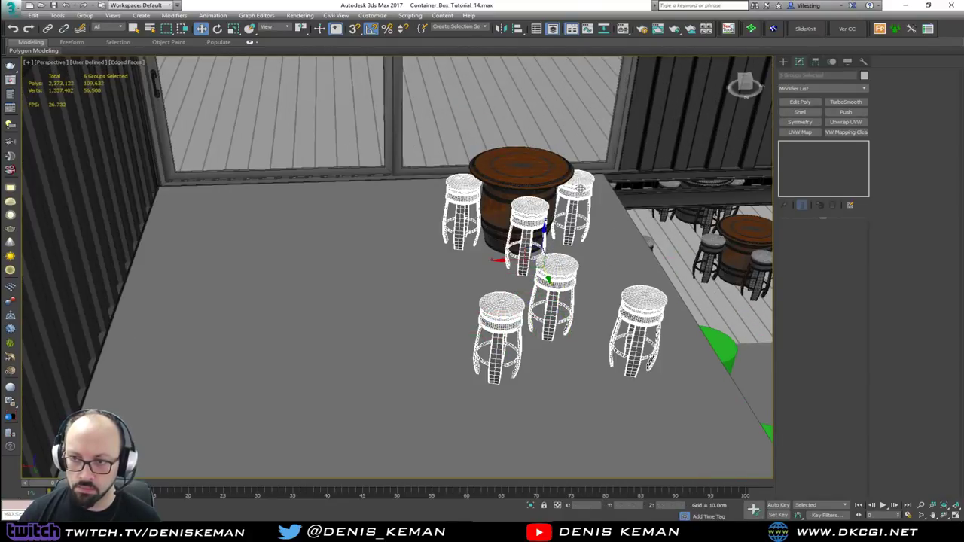
pyautogui.keyDown('alt'); pyautogui.moveTo(580, 189); pyautogui.dragTo(461, 188, button='middle'); pyautogui.keyUp('alt')
pyautogui.keyDown('ctrl'); pyautogui.click(746, 275); pyautogui.keyUp('ctrl')
pyautogui.keyDown('ctrl'); pyautogui.click(697, 259); pyautogui.keyUp('ctrl')
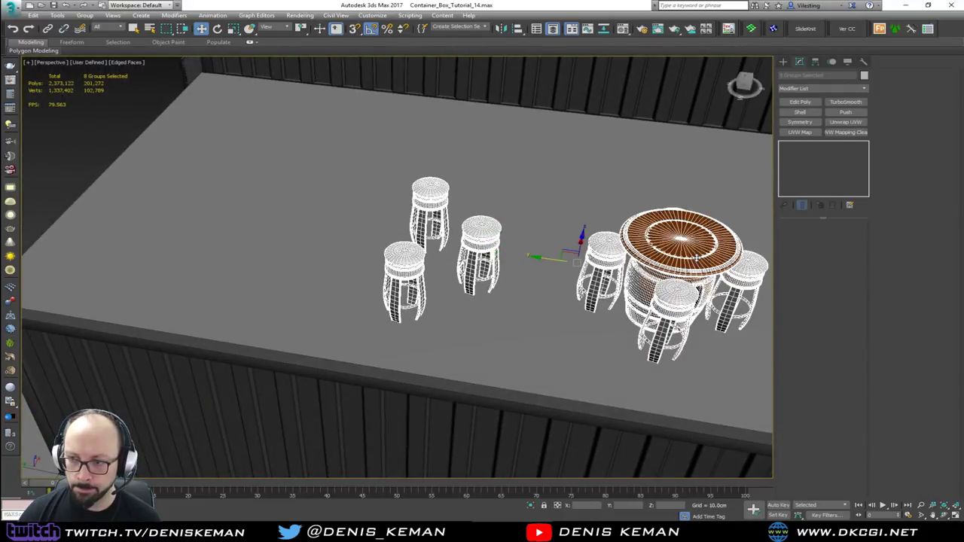
# Examine the cleared roof deck, the size of the sliding door and the whole building from several angles.
pyautogui.scroll(2, 697, 258)
pyautogui.scroll(-4, 696, 258)
pyautogui.keyDown('alt'); pyautogui.moveTo(665, 254); pyautogui.dragTo(473, 286, button='middle'); pyautogui.keyUp('alt')
pyautogui.keyDown('alt'); pyautogui.moveTo(387, 263); pyautogui.dragTo(474, 240, button='middle'); pyautogui.keyUp('alt')
pyautogui.moveTo(242, 360); pyautogui.dragTo(30, 297, button='middle')
pyautogui.scroll(-3, 549, 243)
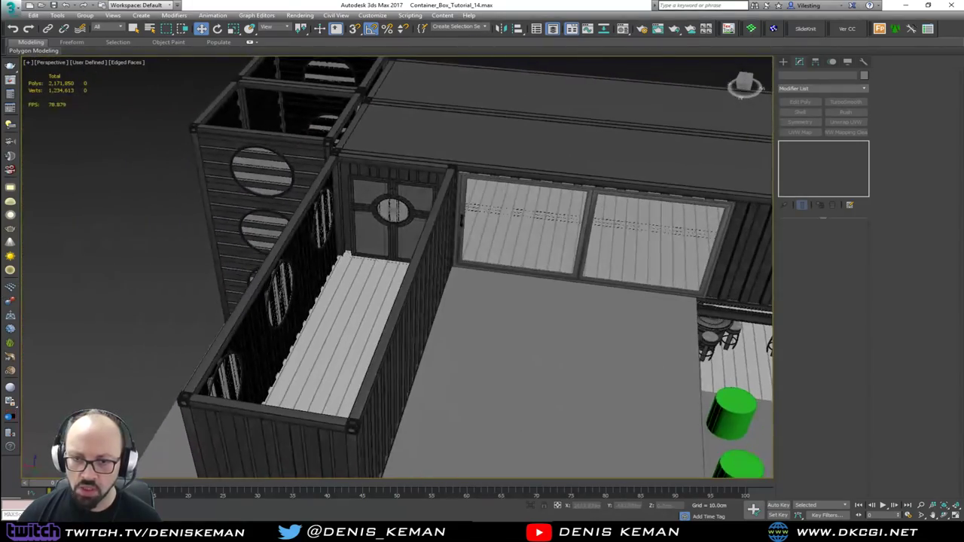
pyautogui.keyDown('alt'); pyautogui.moveTo(370, 298); pyautogui.dragTo(401, 340, button='middle'); pyautogui.keyUp('alt')
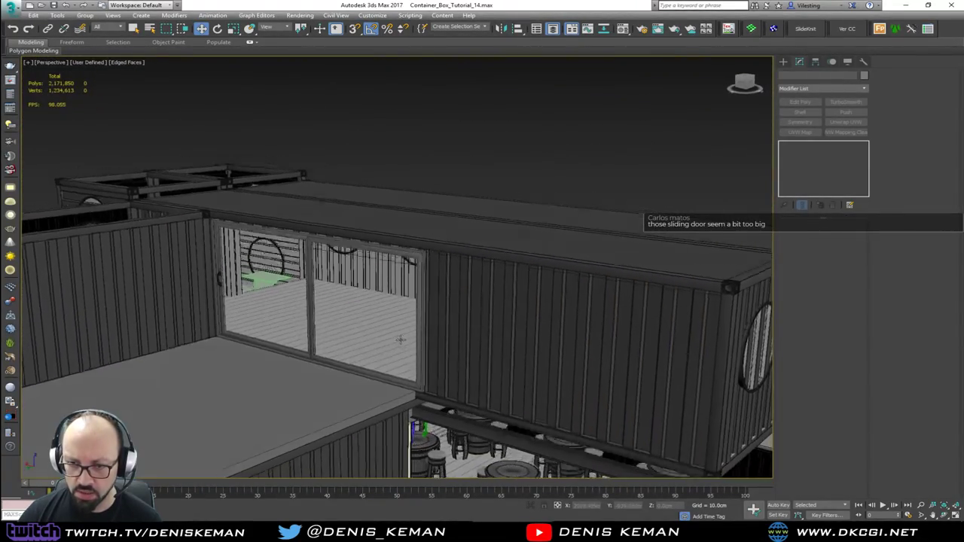
pyautogui.keyDown('alt'); pyautogui.moveTo(497, 371); pyautogui.dragTo(510, 163, button='middle'); pyautogui.keyUp('alt')
pyautogui.keyDown('alt'); pyautogui.moveTo(561, 246); pyautogui.dragTo(476, 244, button='middle'); pyautogui.keyUp('alt')
pyautogui.scroll(-4, 476, 244)
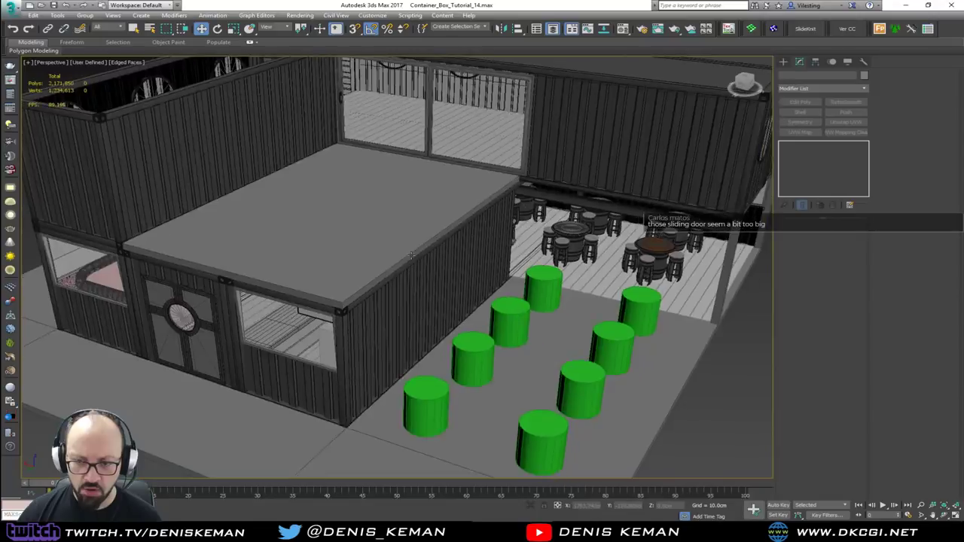
pyautogui.keyDown('alt'); pyautogui.moveTo(454, 276); pyautogui.dragTo(449, 272, button='middle'); pyautogui.keyUp('alt')
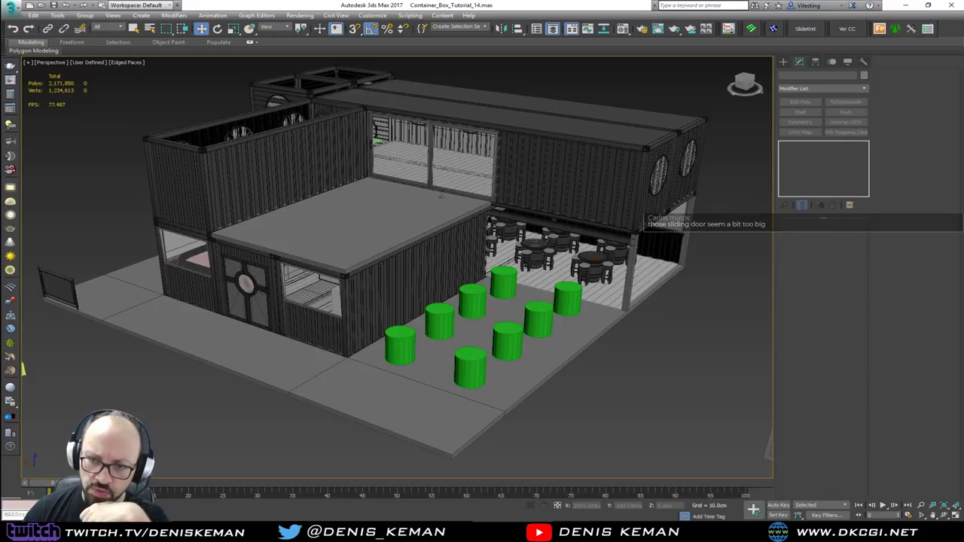
pyautogui.keyDown('alt'); pyautogui.moveTo(347, 263); pyautogui.dragTo(394, 287, button='middle'); pyautogui.keyUp('alt')
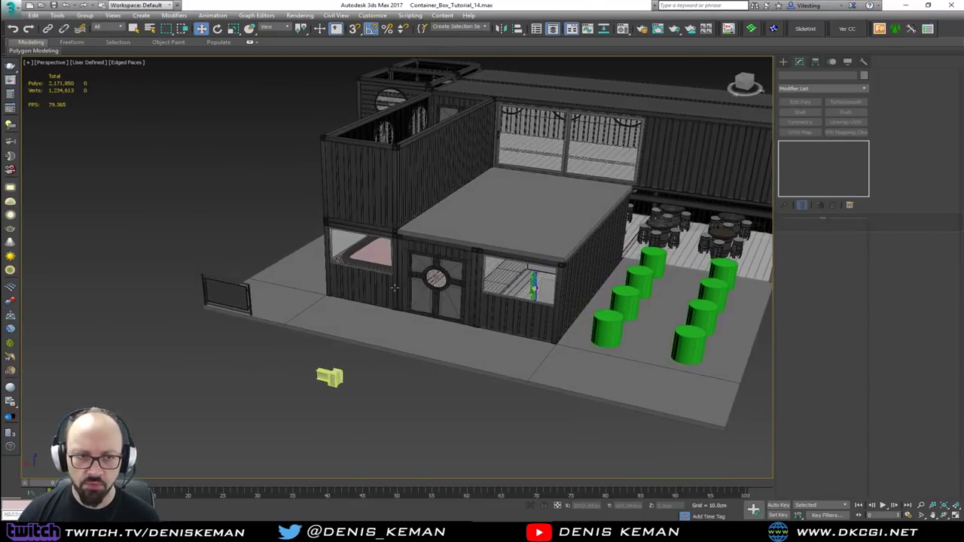
# Hide the Fence_Type_02 layer and examine the mesh-panel fence at the edge of the ground slab.
pyautogui.scroll(5, 235, 316)
pyautogui.scroll(4, 231, 291)
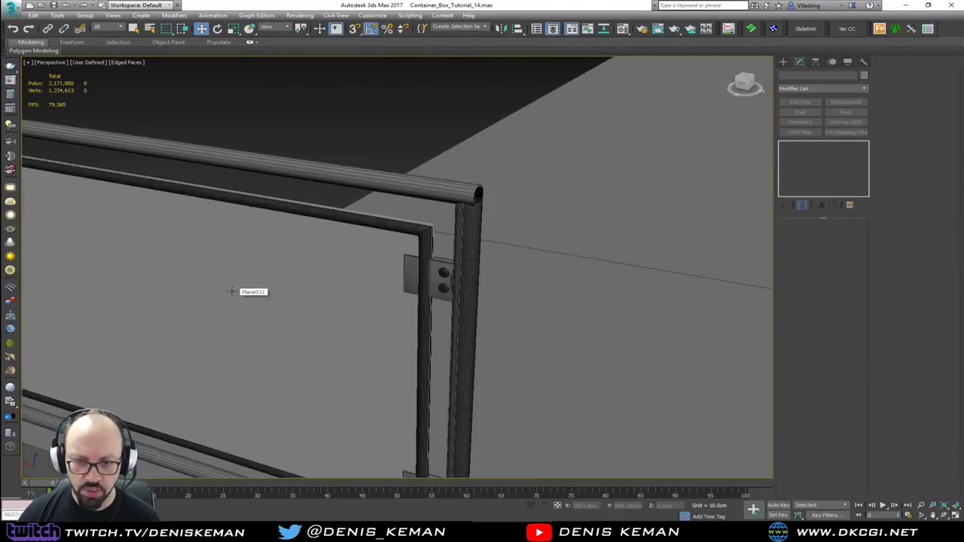
pyautogui.scroll(-3, 232, 292)
pyautogui.moveTo(232, 292); pyautogui.dragTo(384, 286, button='middle')
pyautogui.click(356, 283)
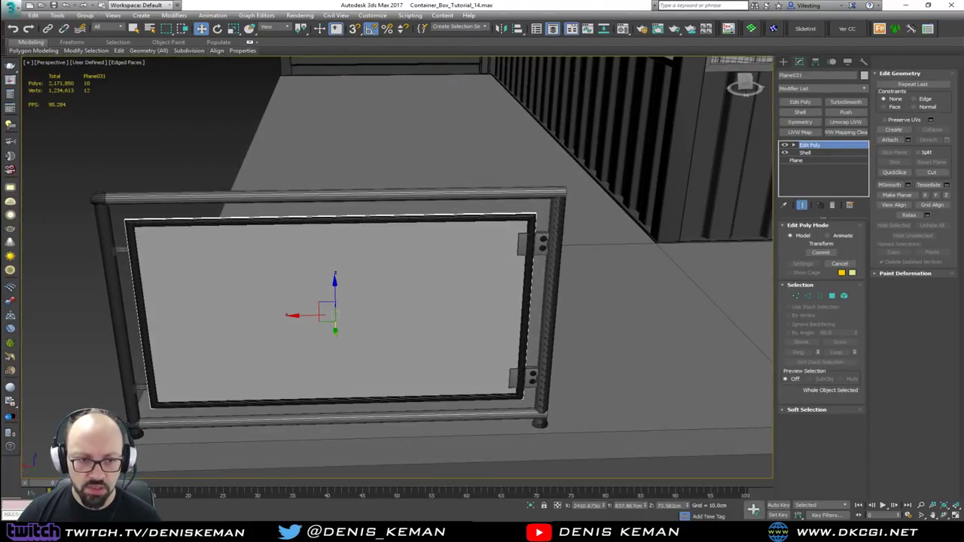
pyautogui.hotkey('ctrl', 'z')
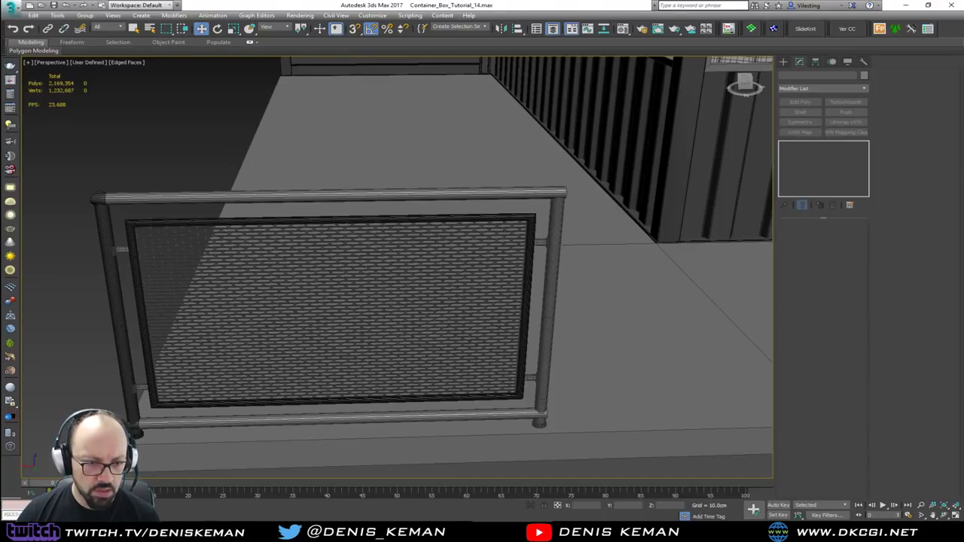
pyautogui.moveTo(2, 224); pyautogui.dragTo(71, 264)
pyautogui.moveTo(248, 217); pyautogui.dragTo(429, 178, button='middle')
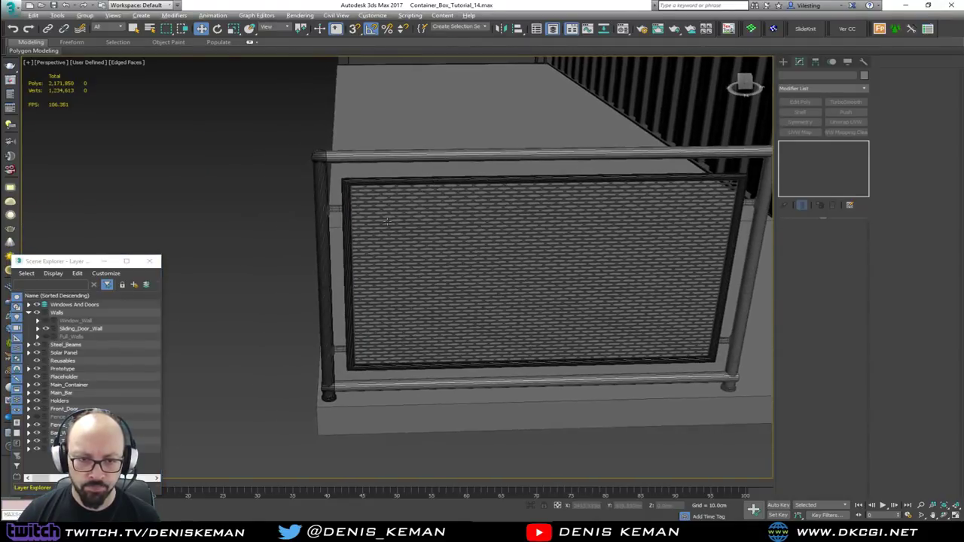
pyautogui.keyDown('alt'); pyautogui.moveTo(387, 220); pyautogui.dragTo(294, 240, button='middle'); pyautogui.keyUp('alt')
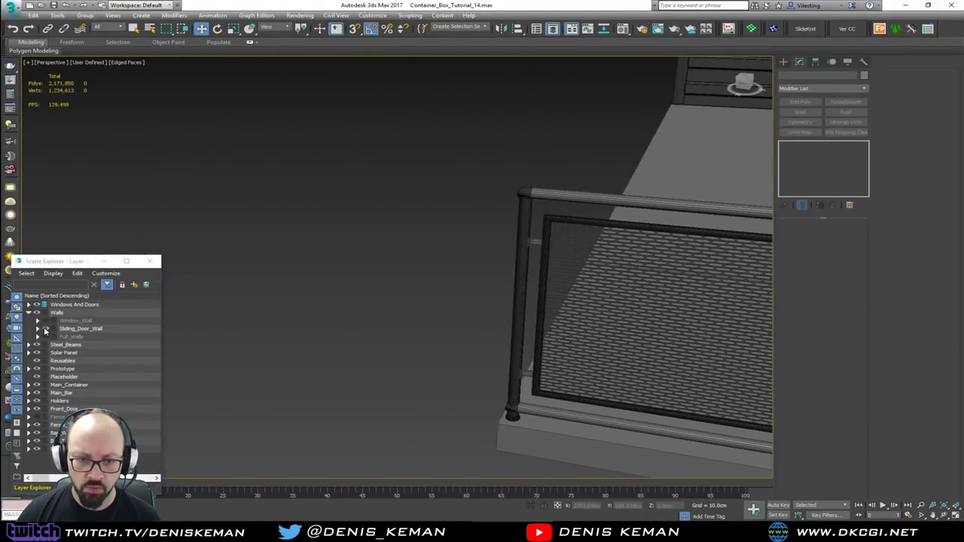
# Collapse the Walls layer, hide the Fence_Type_01 layer and show the Fence_Type_02 layer.
pyautogui.click(28, 313)
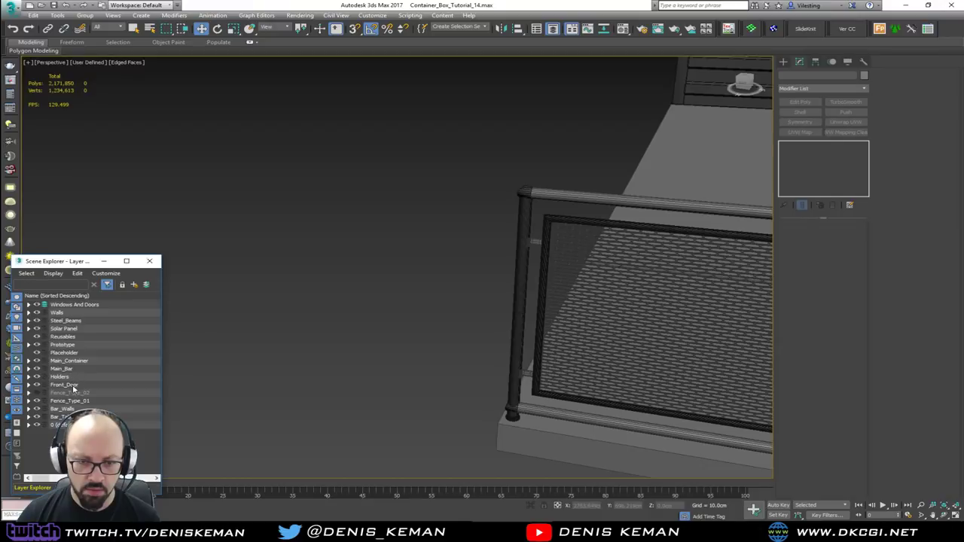
pyautogui.click(37, 401)
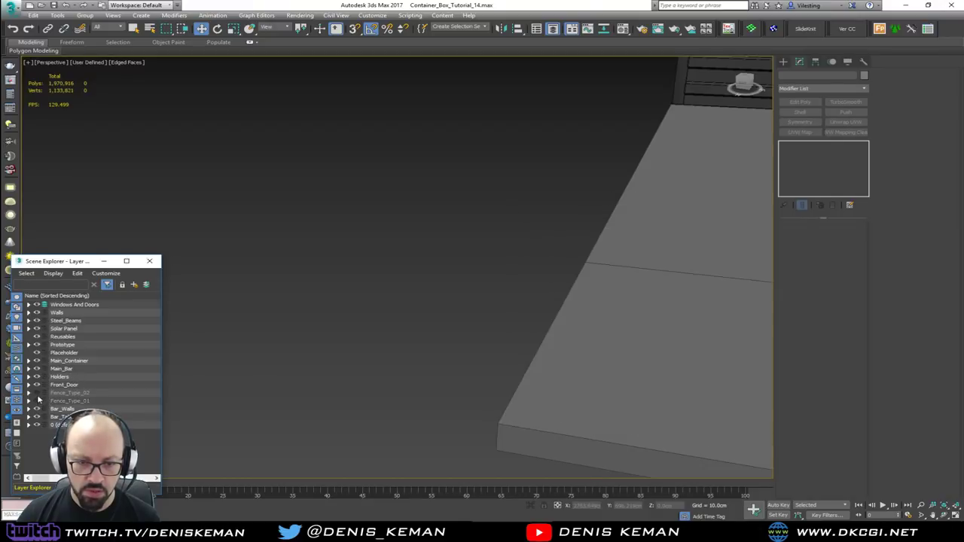
pyautogui.click(37, 392)
pyautogui.moveTo(564, 321); pyautogui.dragTo(451, 309, button='middle')
pyautogui.scroll(3, 137, 307)
pyautogui.scroll(-3, 191, 308)
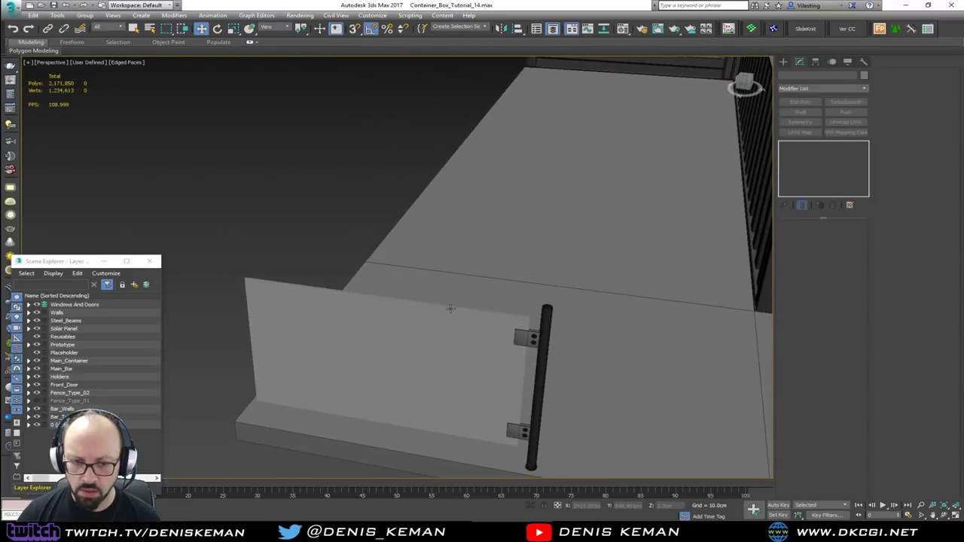
# Compare the two fence designs by toggling the visibility of both fence layers, leaving only Fence_Type_02 shown.
pyautogui.click(36, 401)
pyautogui.click(37, 402)
pyautogui.click(37, 402)
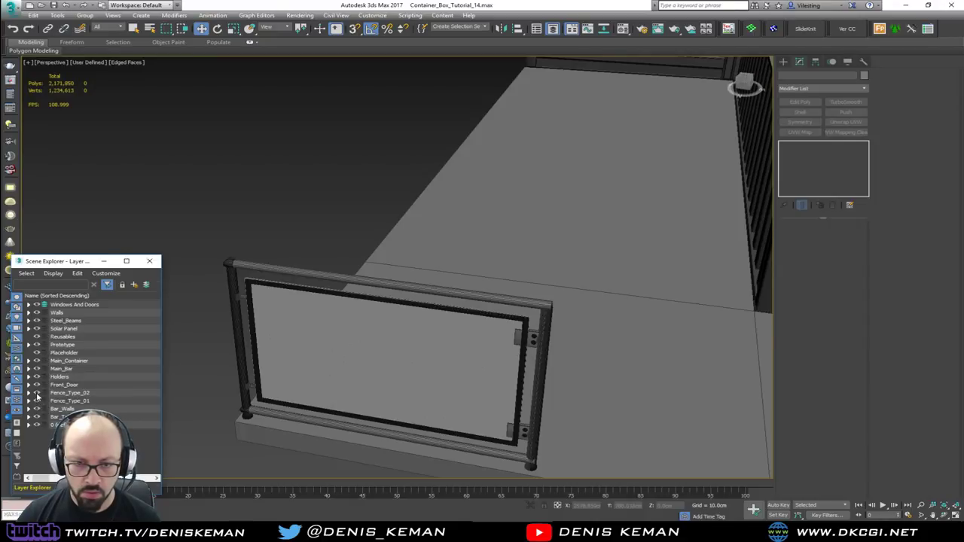
pyautogui.click(37, 393)
pyautogui.click(37, 393)
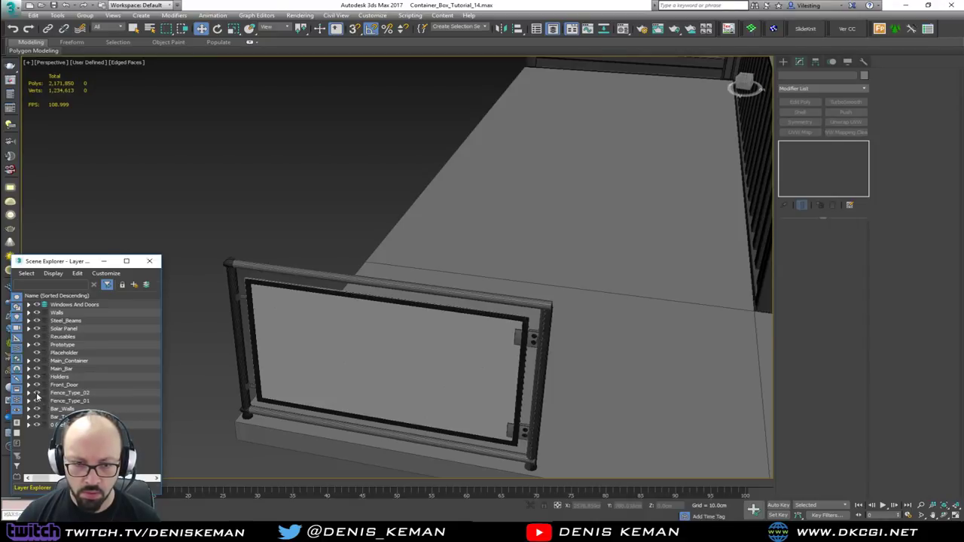
pyautogui.click(37, 401)
# Inspect the post, brackets and bolts of the solid-panel fence up close, with and without edged faces.
pyautogui.keyDown('alt'); pyautogui.moveTo(480, 394); pyautogui.dragTo(496, 366, button='middle'); pyautogui.keyUp('alt')
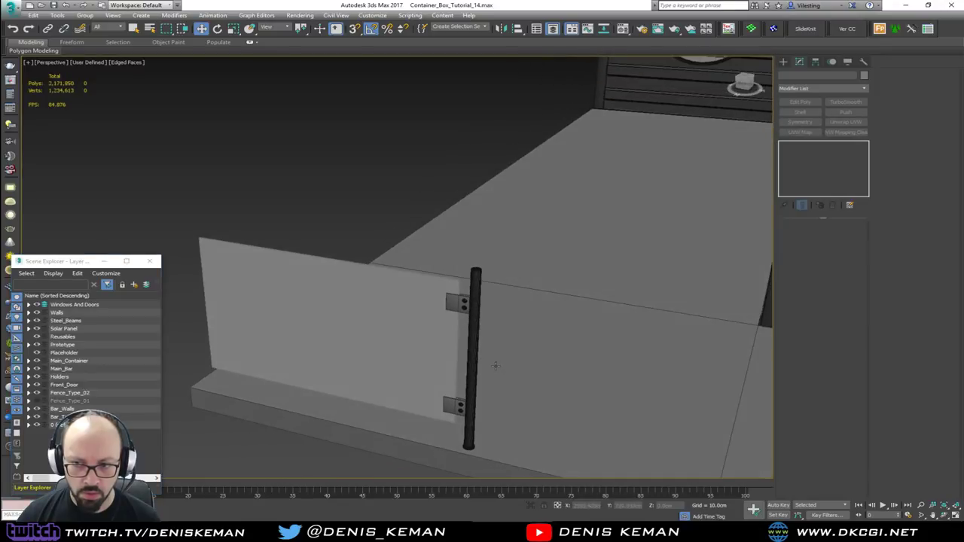
pyautogui.scroll(5, 489, 300)
pyautogui.press('F4')
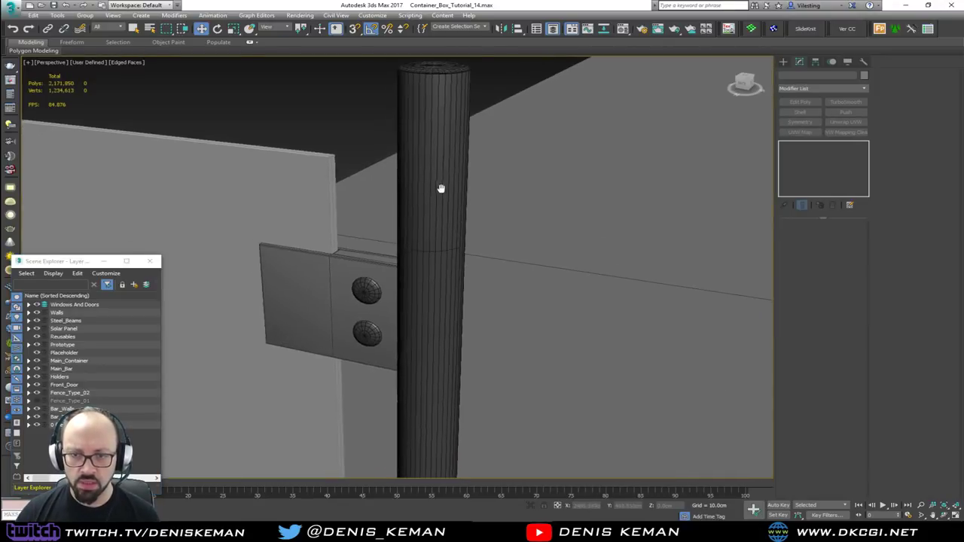
pyautogui.scroll(-10, 442, 189)
pyautogui.scroll(-4, 459, 245)
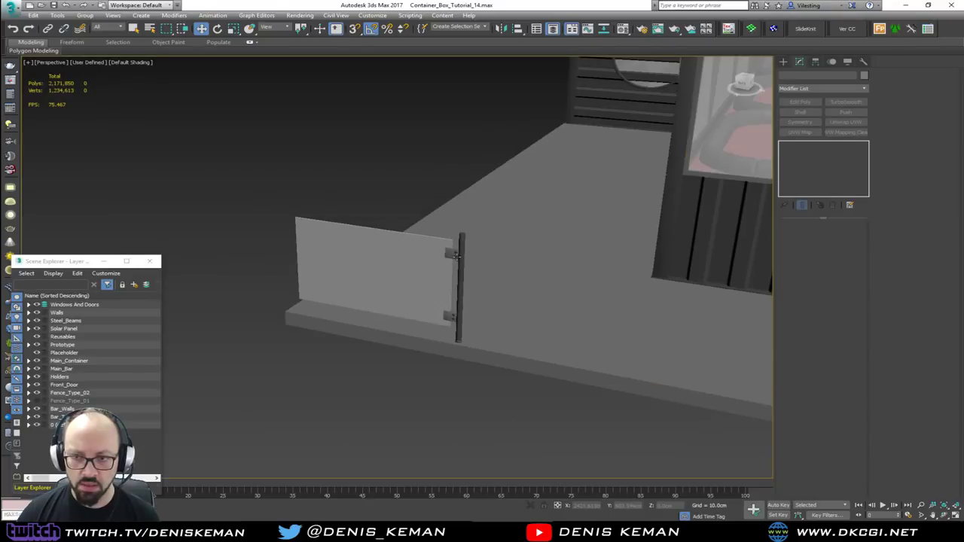
pyautogui.scroll(5, 455, 256)
pyautogui.press('F4')
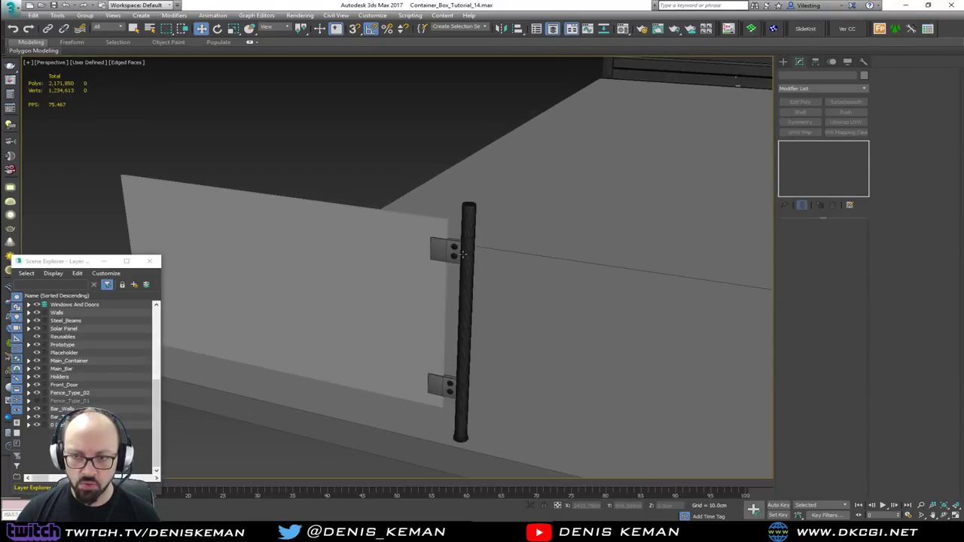
# Select the fence's post, panel, both brackets and their bolts in the Fence_Type_02 layer.
pyautogui.click(464, 255)
pyautogui.click(452, 253)
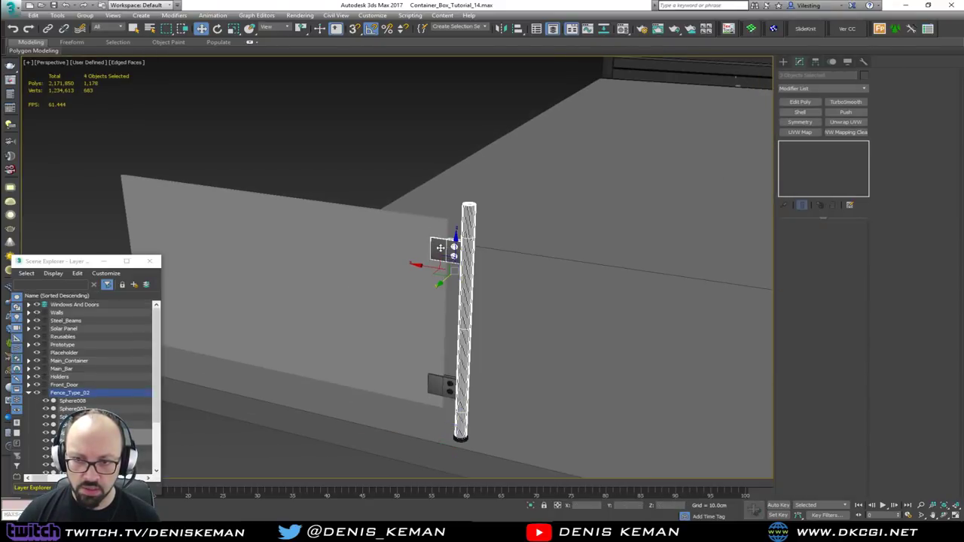
pyautogui.keyDown('ctrl'); pyautogui.click(440, 397); pyautogui.keyUp('ctrl')
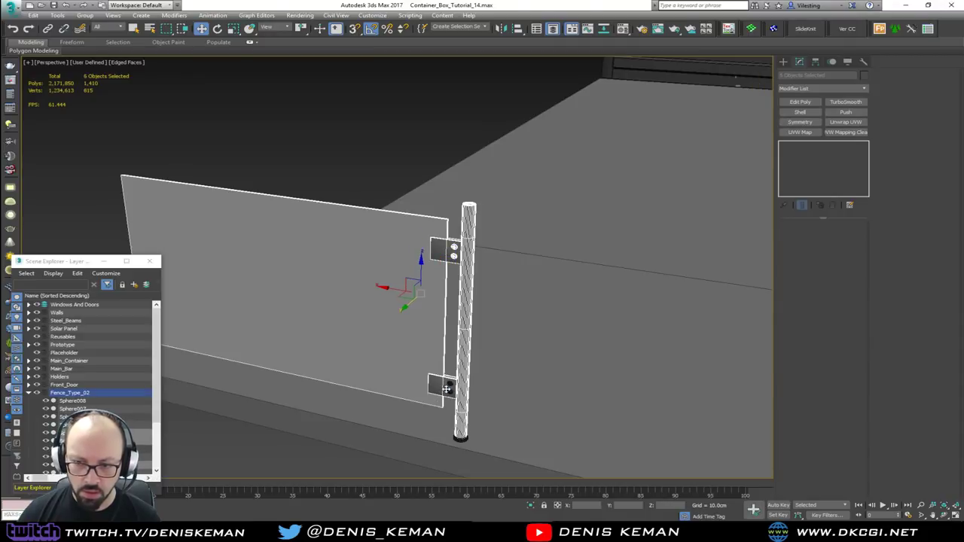
pyautogui.scroll(5, 449, 387)
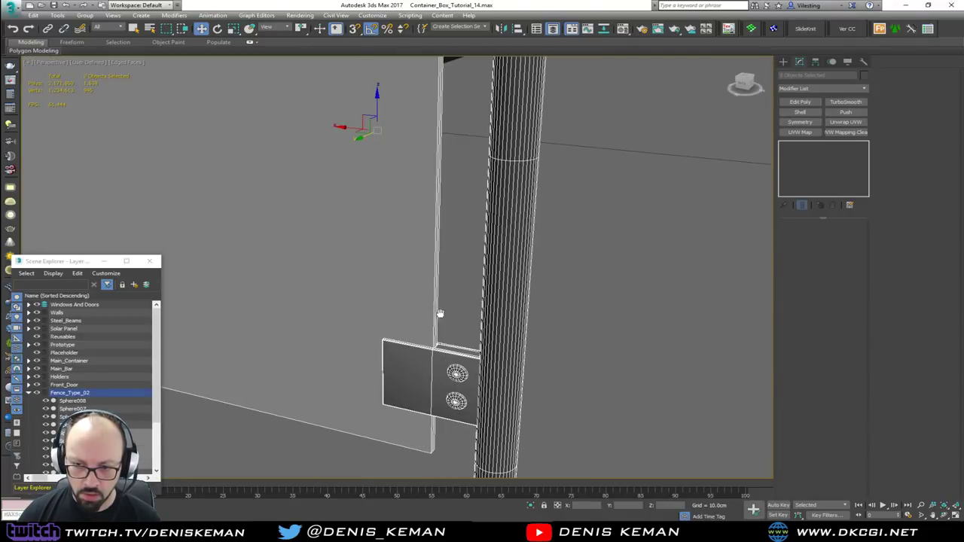
pyautogui.scroll(-8, 444, 376)
pyautogui.moveTo(444, 373); pyautogui.dragTo(396, 381, button='middle')
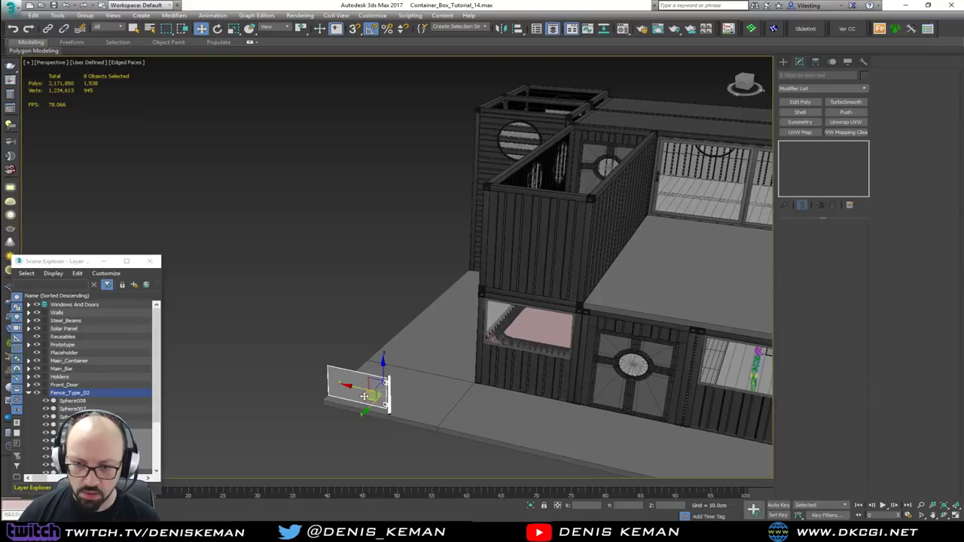
# Move the selected fence parts up to the front edge of the roof deck beside the upper container and check their placement.
pyautogui.moveTo(369, 394); pyautogui.dragTo(663, 270)
pyautogui.press('z')
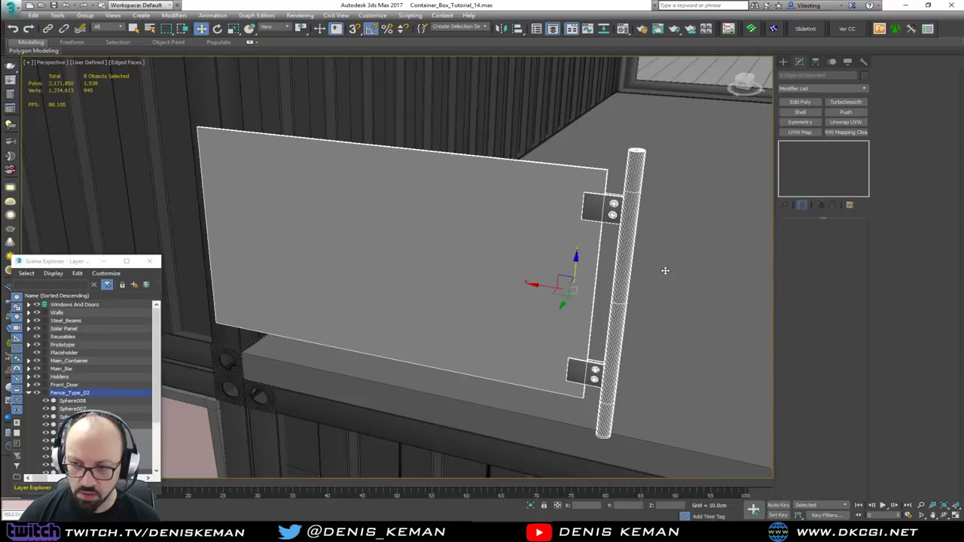
pyautogui.keyDown('alt'); pyautogui.moveTo(665, 269); pyautogui.dragTo(565, 317, button='middle'); pyautogui.keyUp('alt')
pyautogui.keyDown('alt'); pyautogui.moveTo(577, 279); pyautogui.dragTo(545, 254, button='middle'); pyautogui.keyUp('alt')
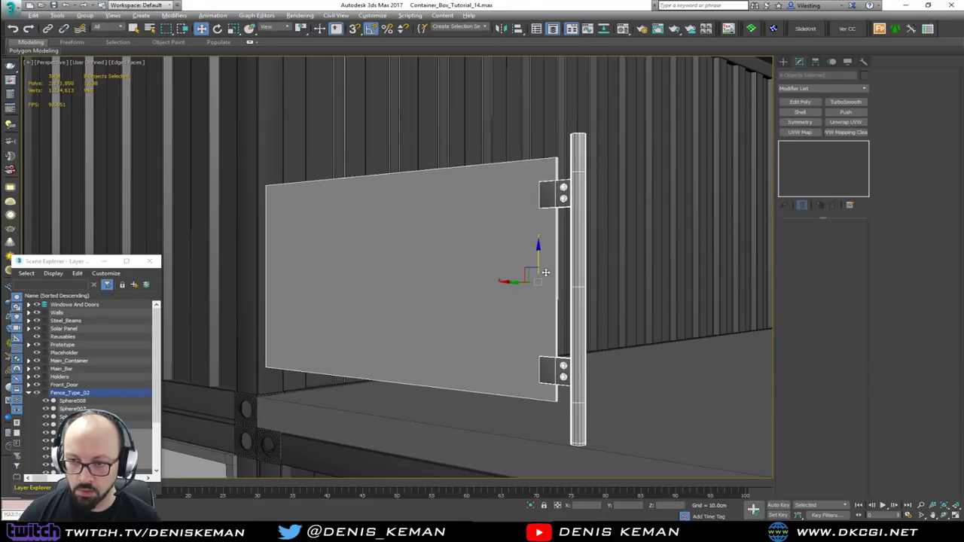
# Try rotating the selected fence parts 180 degrees and moving them to the roof deck's front corner beside the upper container.
pyautogui.keyDown('alt'); pyautogui.moveTo(546, 255); pyautogui.dragTo(454, 304, button='middle'); pyautogui.keyUp('alt')
pyautogui.press('e')
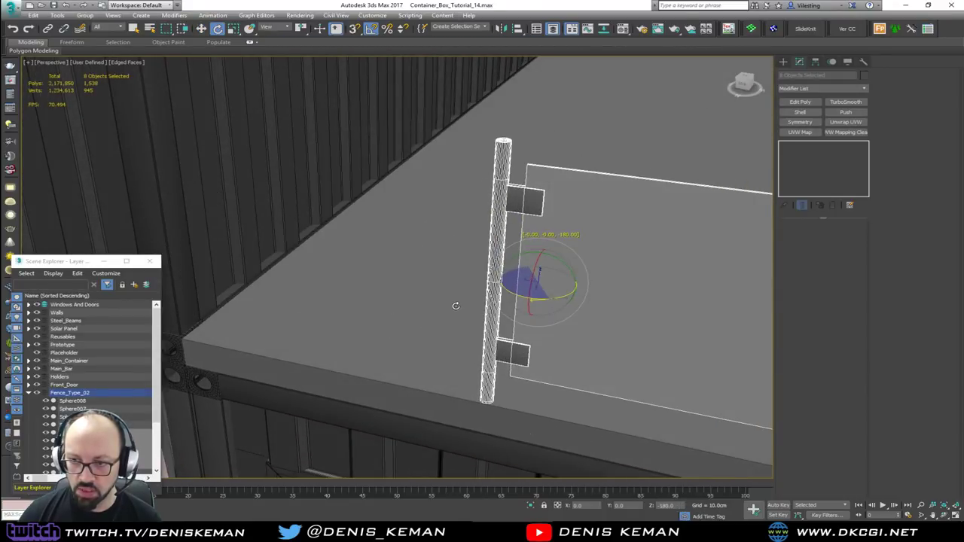
pyautogui.press('w')
pyautogui.keyDown('alt'); pyautogui.moveTo(508, 318); pyautogui.dragTo(319, 216, button='middle'); pyautogui.keyUp('alt')
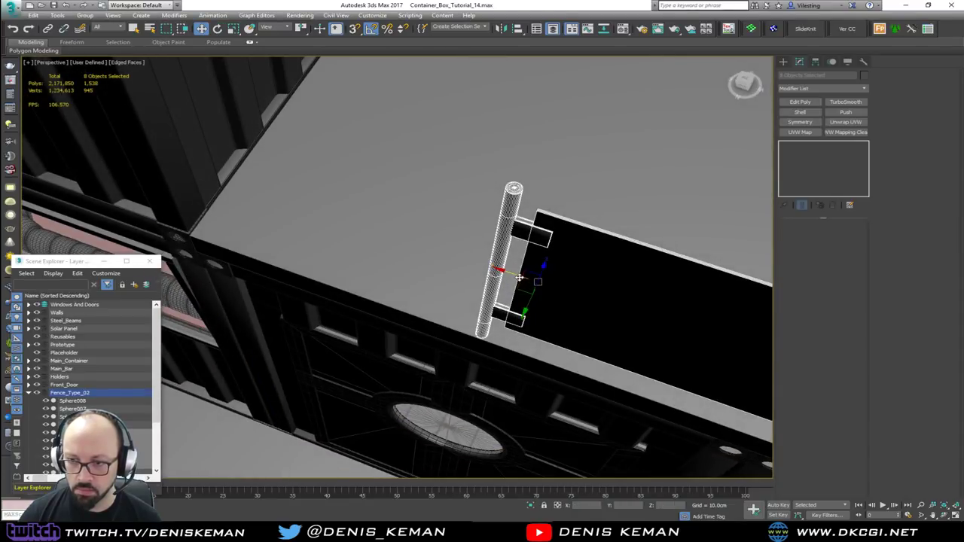
pyautogui.moveTo(318, 217); pyautogui.dragTo(226, 228)
pyautogui.keyDown('alt'); pyautogui.moveTo(226, 228); pyautogui.dragTo(219, 205, button='middle'); pyautogui.keyUp('alt')
pyautogui.moveTo(185, 181); pyautogui.dragTo(193, 177)
pyautogui.moveTo(303, 216)
pyautogui.mouseDown(button='middle')
pyautogui.moveTo(326, 269)
pyautogui.moveTo(381, 256)
pyautogui.moveTo(327, 261)
pyautogui.moveTo(299, 211)
pyautogui.mouseUp(button='middle')
# Examine the solid-panel fence's placement on the roof deck from several distances and angles, without edged faces.
pyautogui.scroll(-3, 326, 269)
pyautogui.scroll(-4, 300, 211)
pyautogui.scroll(-3, 333, 224)
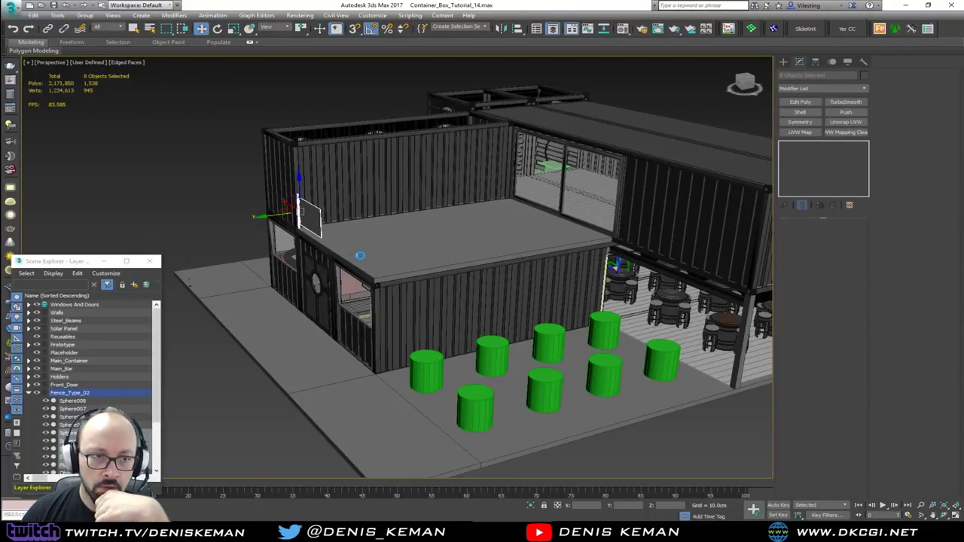
pyautogui.keyDown('alt'); pyautogui.moveTo(360, 255); pyautogui.dragTo(351, 220, button='middle'); pyautogui.keyUp('alt')
pyautogui.scroll(4, 351, 220)
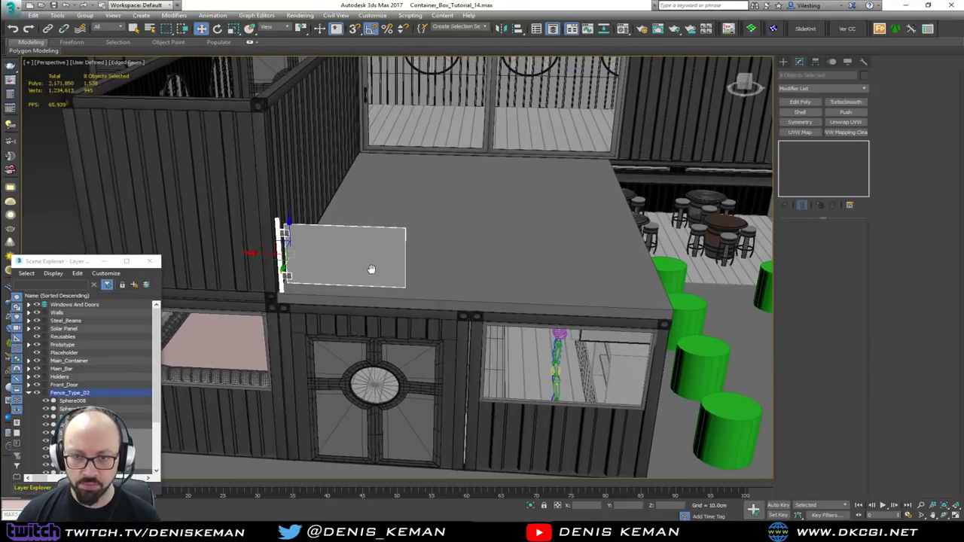
pyautogui.moveTo(392, 277)
pyautogui.keyDown('alt'); pyautogui.mouseDown(button='middle')
pyautogui.moveTo(264, 274)
pyautogui.moveTo(278, 264)
pyautogui.moveTo(379, 273)
pyautogui.mouseUp(button='middle'); pyautogui.keyUp('alt')
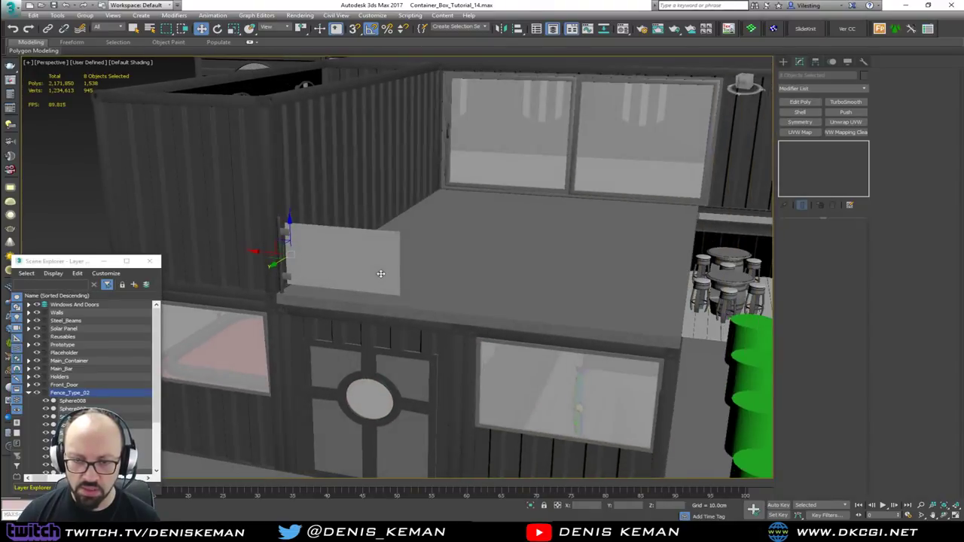
pyautogui.scroll(-3, 508, 257)
pyautogui.moveTo(508, 258); pyautogui.dragTo(382, 273, button='middle')
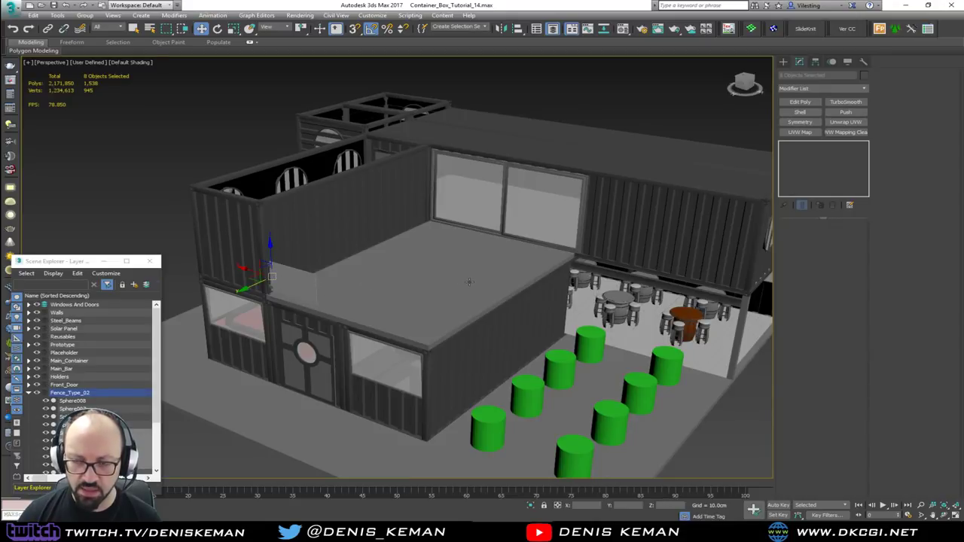
pyautogui.moveTo(469, 281)
pyautogui.keyDown('alt'); pyautogui.mouseDown(button='middle')
pyautogui.moveTo(505, 285)
pyautogui.moveTo(436, 302)
pyautogui.moveTo(470, 298)
pyautogui.mouseUp(button='middle'); pyautogui.keyUp('alt')
pyautogui.scroll(2, 458, 303)
# Undo the rotation and moves of the solid-panel fence back to its original place on the ground slab and clear the selection.
pyautogui.hotkey('ctrl', 'z')
pyautogui.hotkey('ctrl', 'z')
pyautogui.hotkey('ctrl', 'z')
pyautogui.hotkey('ctrl', 'z')
pyautogui.hotkey('ctrl', 'z')
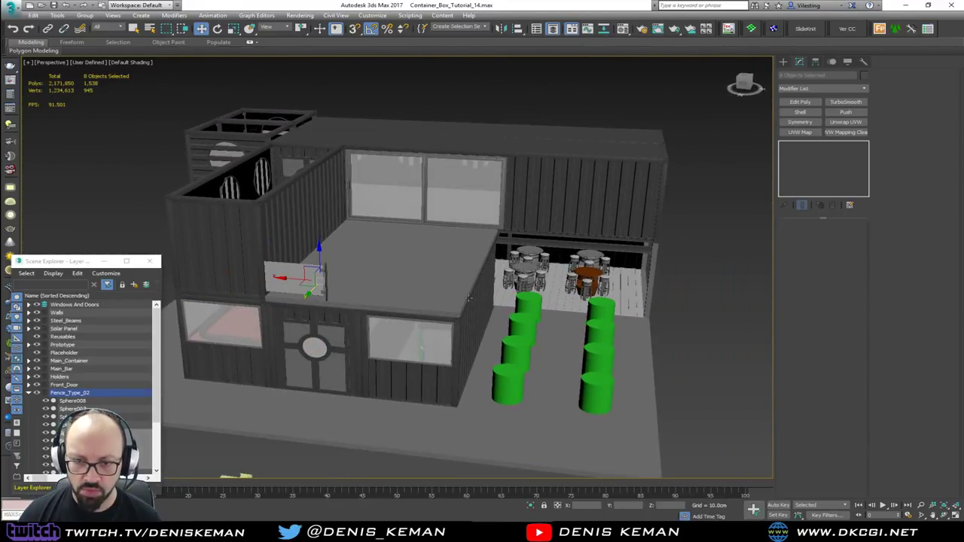
pyautogui.moveTo(201, 316); pyautogui.dragTo(469, 299, button='middle')
pyautogui.hotkey('ctrl', 'z')
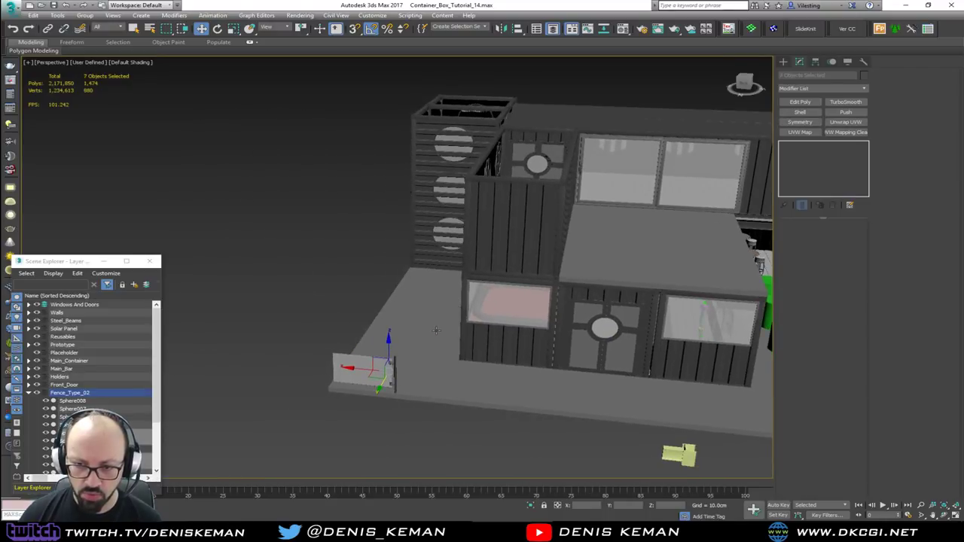
pyautogui.click(360, 454)
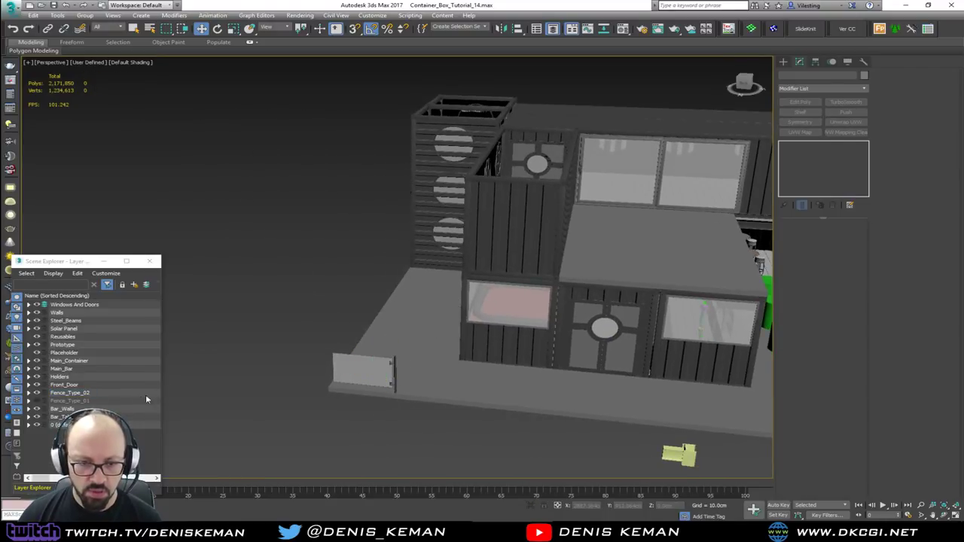
# Show the Fence_Type_01 layer, hide Fence_Type_02, and display the mesh fence with edged faces.
pyautogui.click(37, 401)
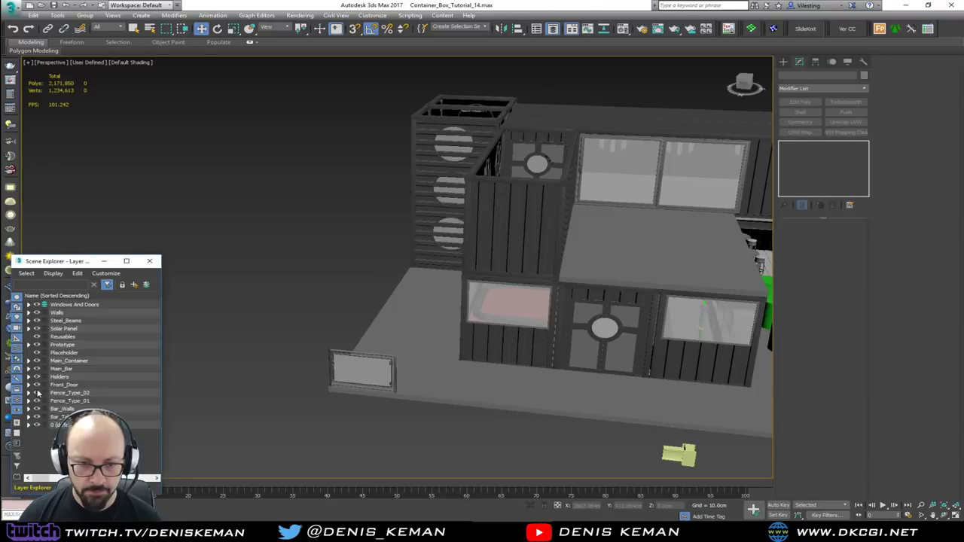
pyautogui.click(37, 393)
pyautogui.scroll(6, 364, 365)
pyautogui.press('F4')
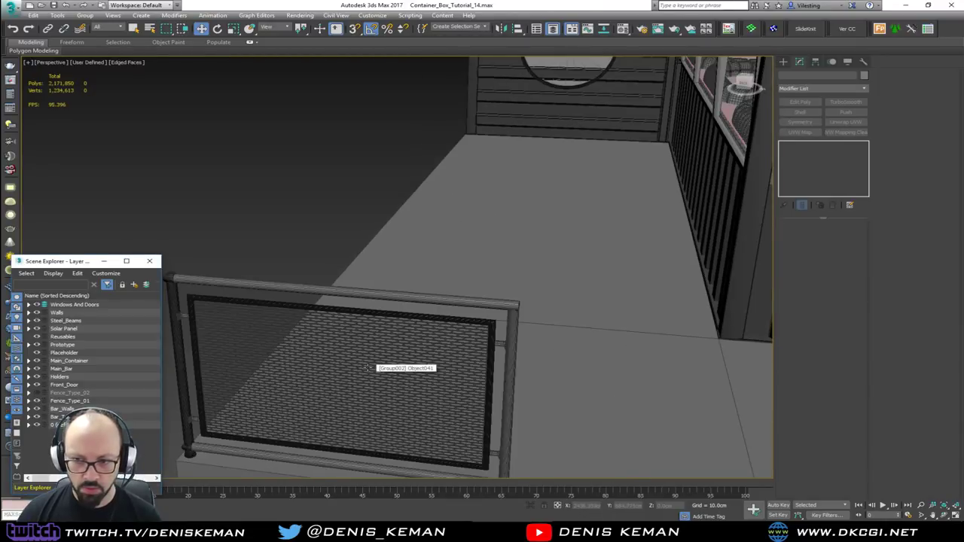
# Select the mesh fence group together with its separate end post, undoing a trial move of the group, and clear the selection.
pyautogui.click(497, 300)
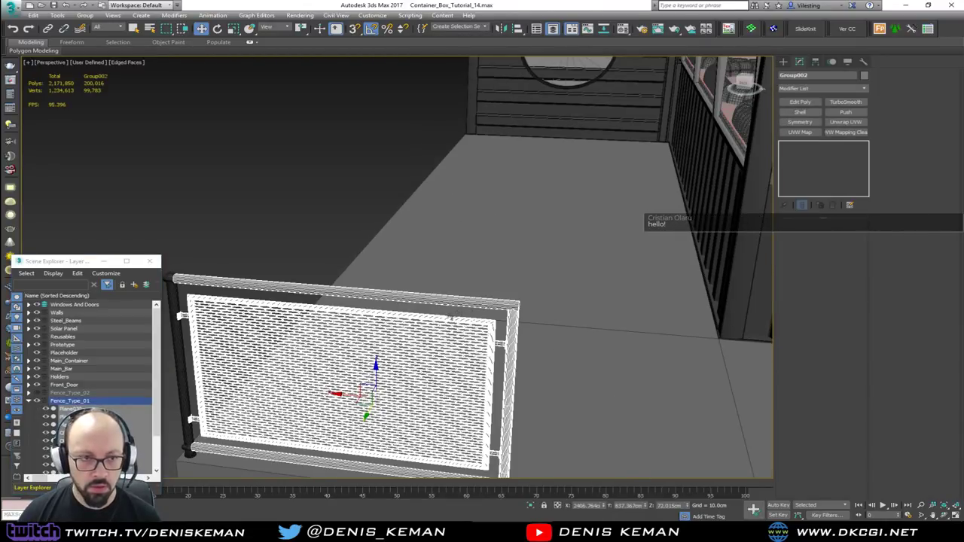
pyautogui.scroll(-4, 385, 331)
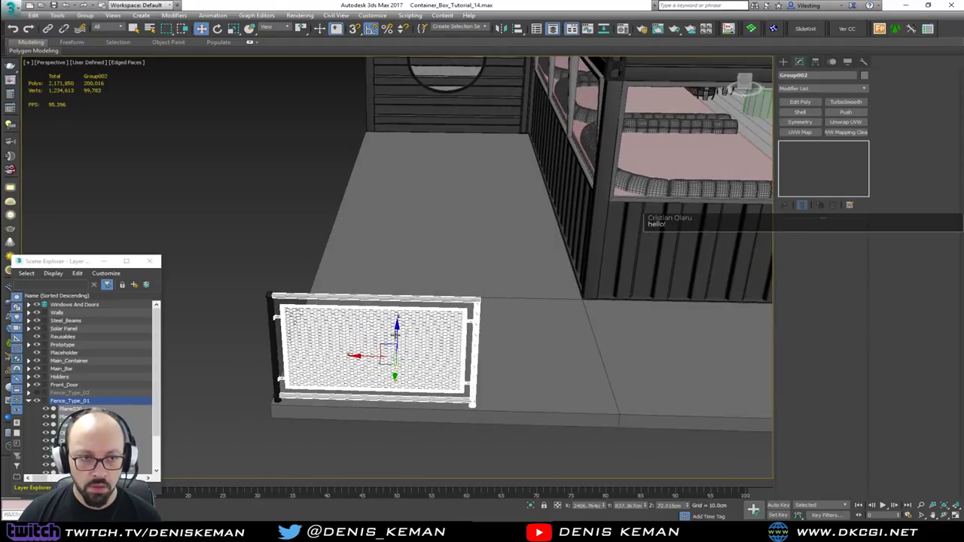
pyautogui.moveTo(383, 348); pyautogui.dragTo(458, 319)
pyautogui.hotkey('ctrl', 'z')
pyautogui.scroll(5, 291, 341)
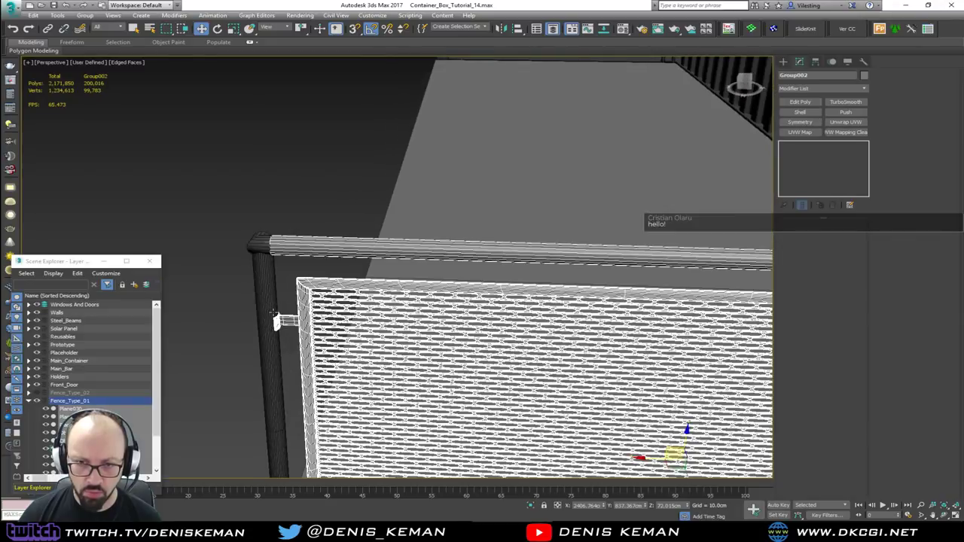
pyautogui.keyDown('ctrl'); pyautogui.click(290, 324); pyautogui.keyUp('ctrl')
pyautogui.moveTo(294, 327); pyautogui.dragTo(217, 255, button='middle')
pyautogui.scroll(-4, 217, 255)
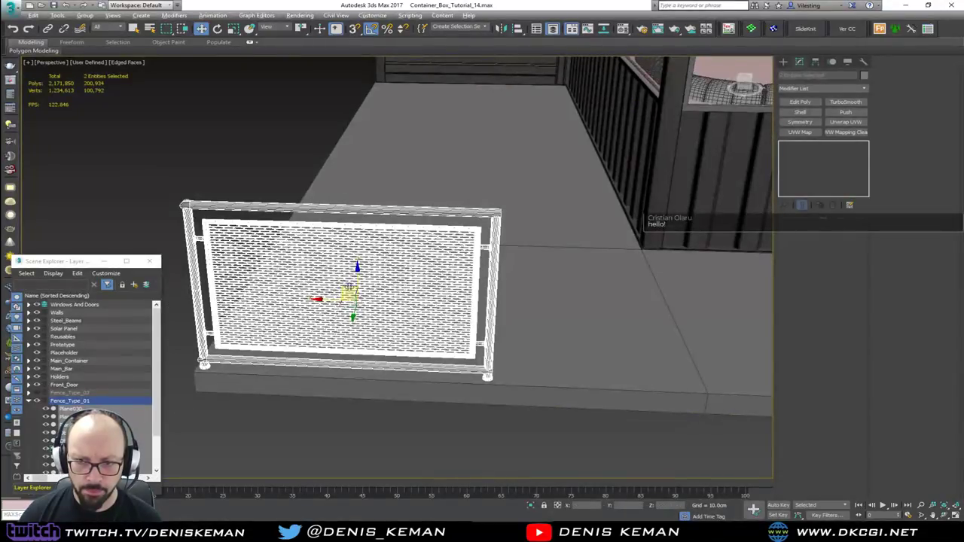
pyautogui.keyDown('alt'); pyautogui.moveTo(345, 287); pyautogui.dragTo(309, 278, button='middle'); pyautogui.keyUp('alt')
pyautogui.click(502, 271)
# Examine the mesh fence and the building's front and roof deck with edged faces off.
pyautogui.moveTo(506, 309); pyautogui.dragTo(398, 318, button='middle')
pyautogui.press('F4')
pyautogui.scroll(-6, 439, 316)
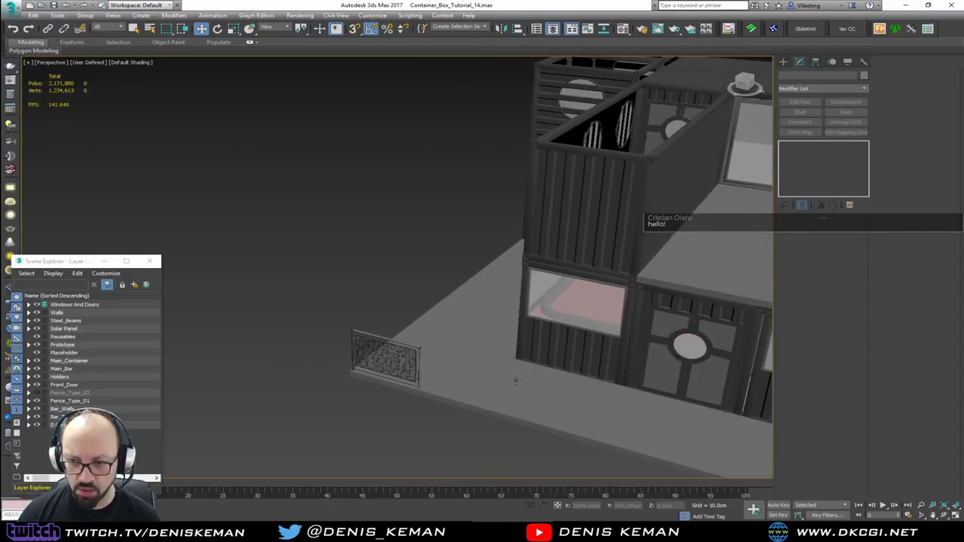
pyautogui.moveTo(516, 381); pyautogui.dragTo(352, 327, button='middle')
pyautogui.scroll(-4, 345, 324)
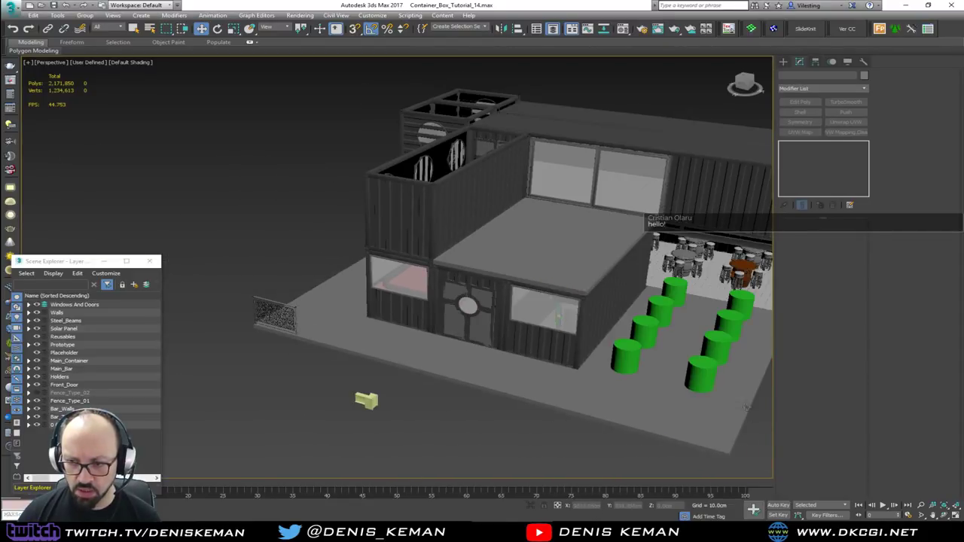
pyautogui.click(285, 321)
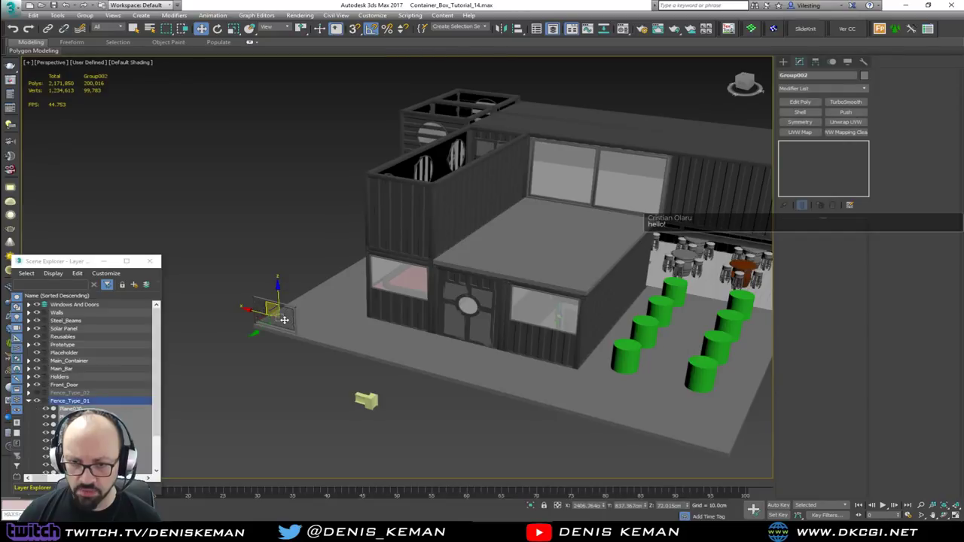
pyautogui.scroll(8, 285, 320)
pyautogui.click(314, 183)
pyautogui.scroll(-7, 407, 220)
pyautogui.moveTo(414, 212); pyautogui.dragTo(292, 303, button='middle')
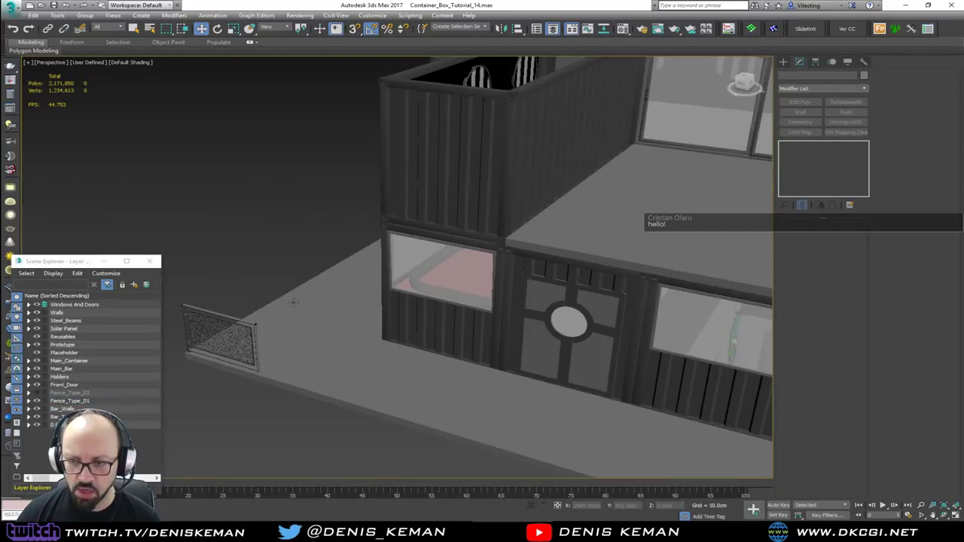
pyautogui.moveTo(509, 237); pyautogui.dragTo(347, 229, button='middle')
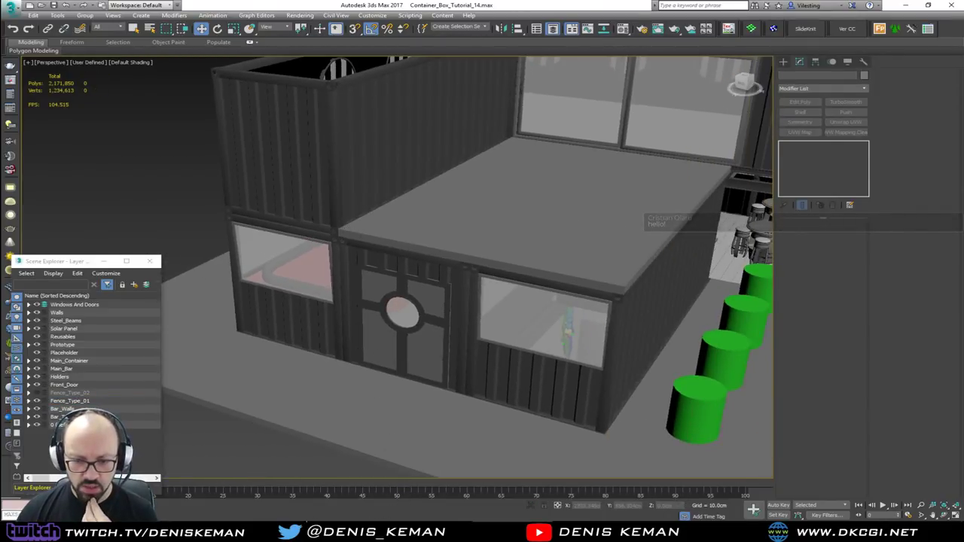
# Switch to Chrome's boat guard rail image results and preview the RIGS AND BOATS and Fender Socks pictures.
pyautogui.moveTo(312, 533)
pyautogui.click(280, 490)
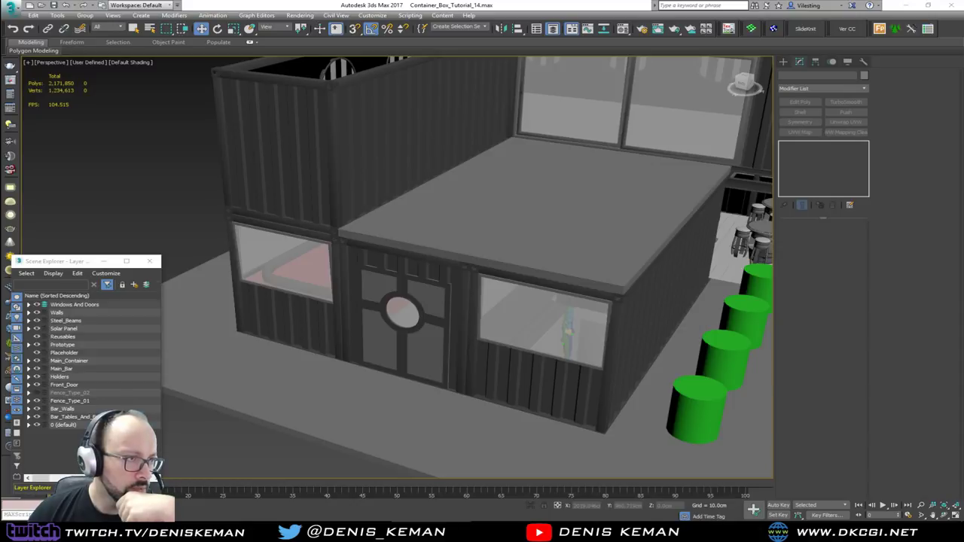
pyautogui.moveTo(0, 135); pyautogui.dragTo(479, 106)
pyautogui.doubleClick(480, 105)
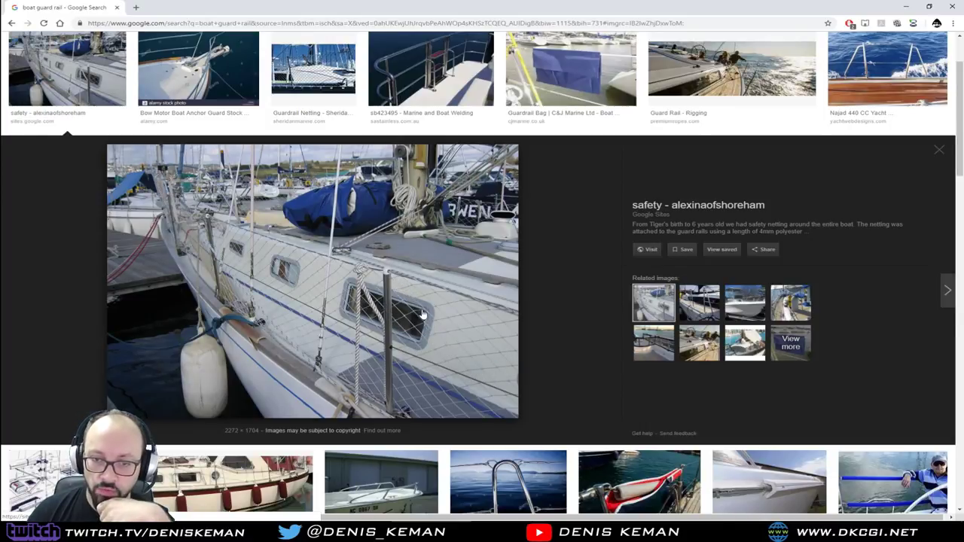
pyautogui.scroll(-3, 433, 330)
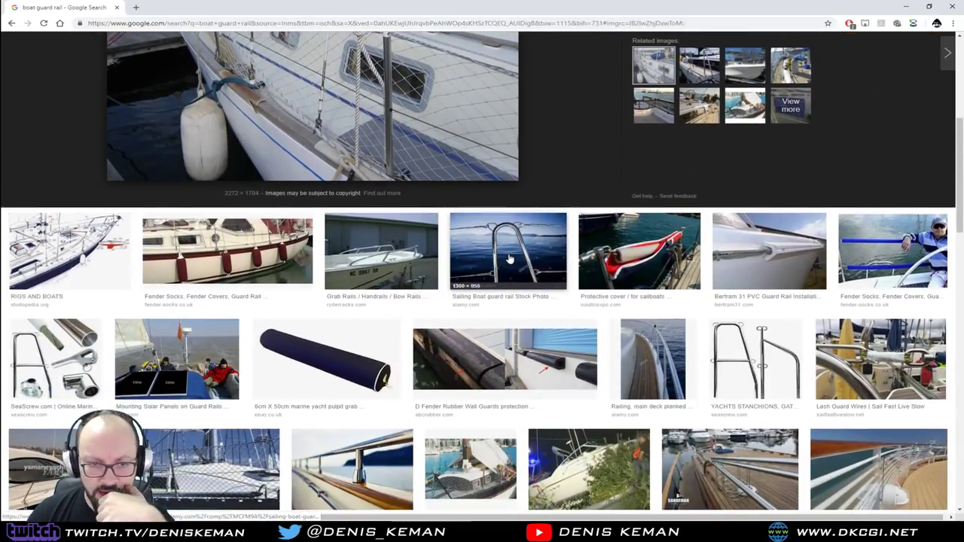
pyautogui.click(66, 260)
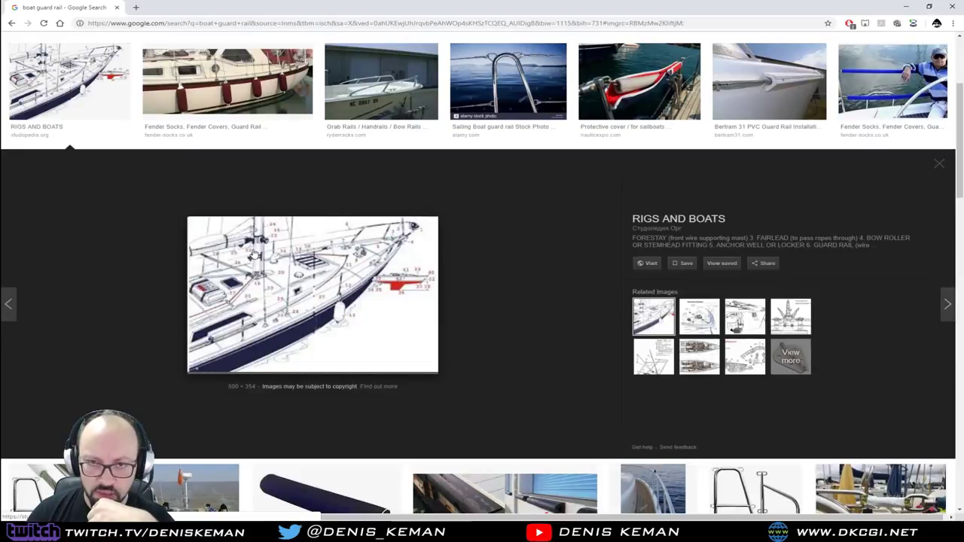
pyautogui.click(227, 83)
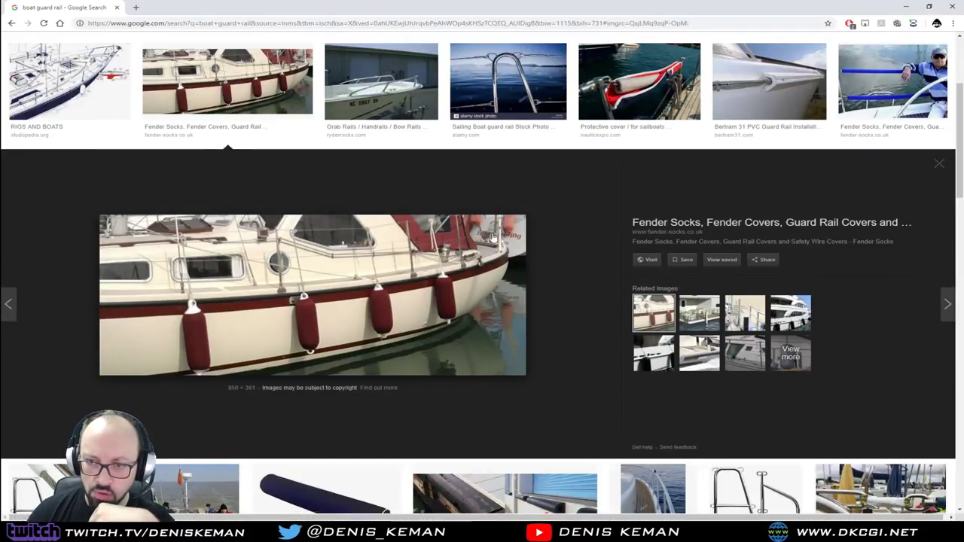
# Browse further boat guard rail results and preview the San Juan Islands Guide picture of the ferry's mesh railing.
pyautogui.scroll(-3, 383, 321)
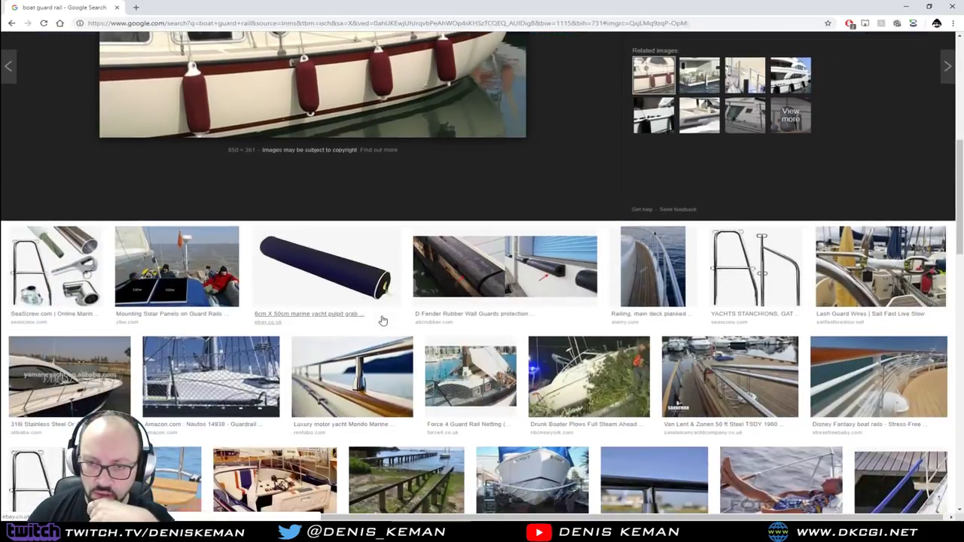
pyautogui.scroll(-3, 382, 321)
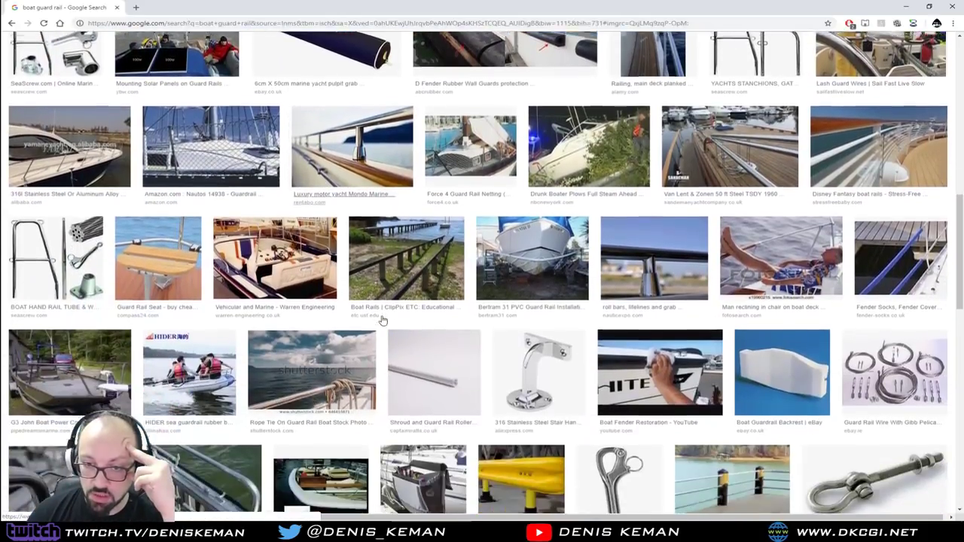
pyautogui.scroll(-2, 383, 321)
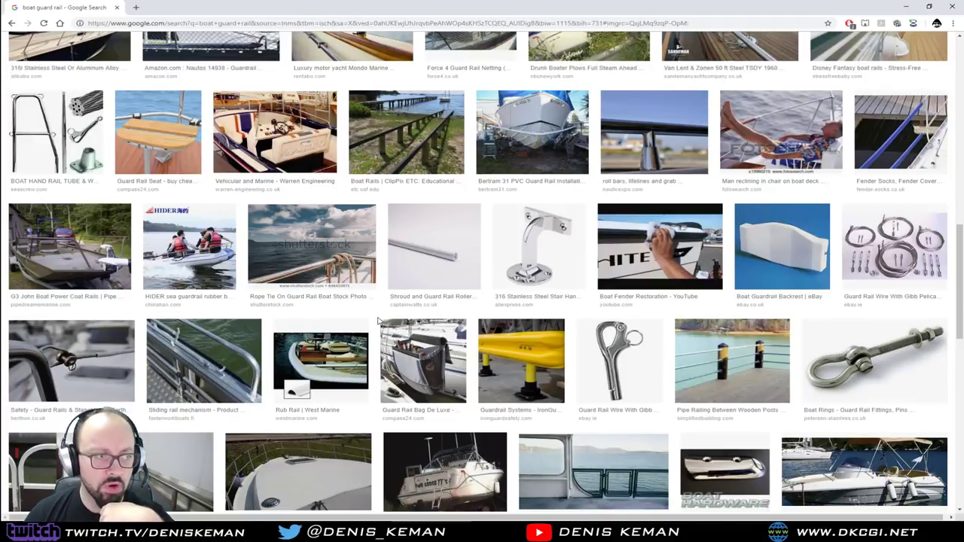
pyautogui.scroll(-1, 378, 321)
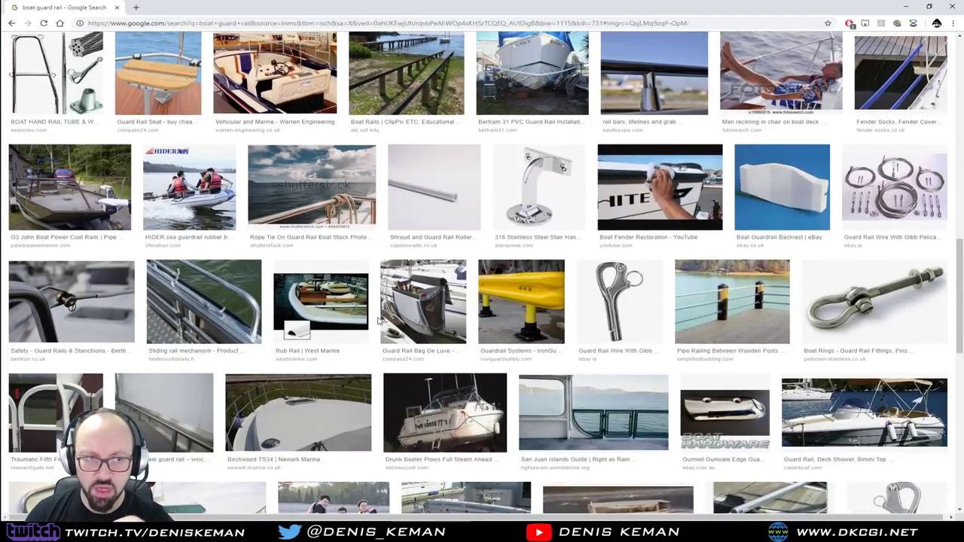
pyautogui.scroll(-2, 379, 320)
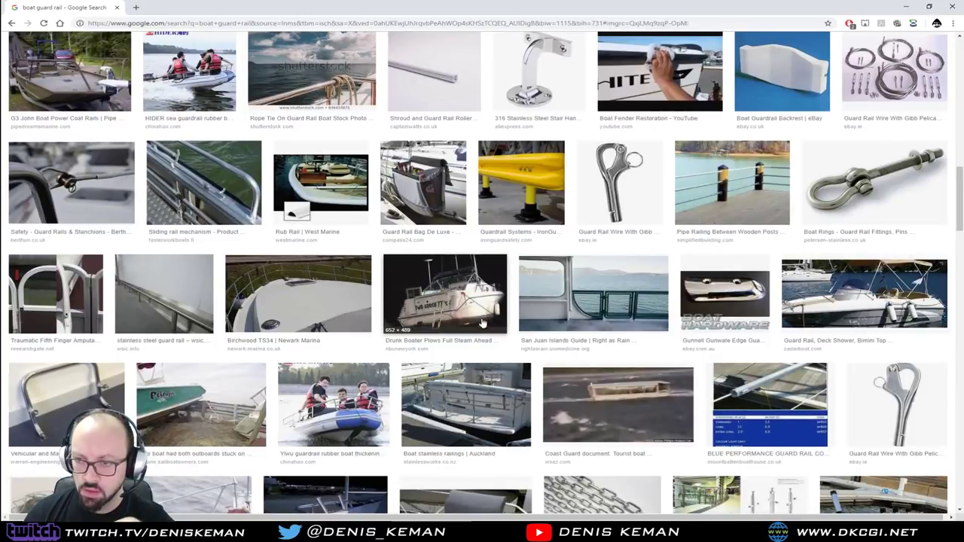
pyautogui.click(584, 290)
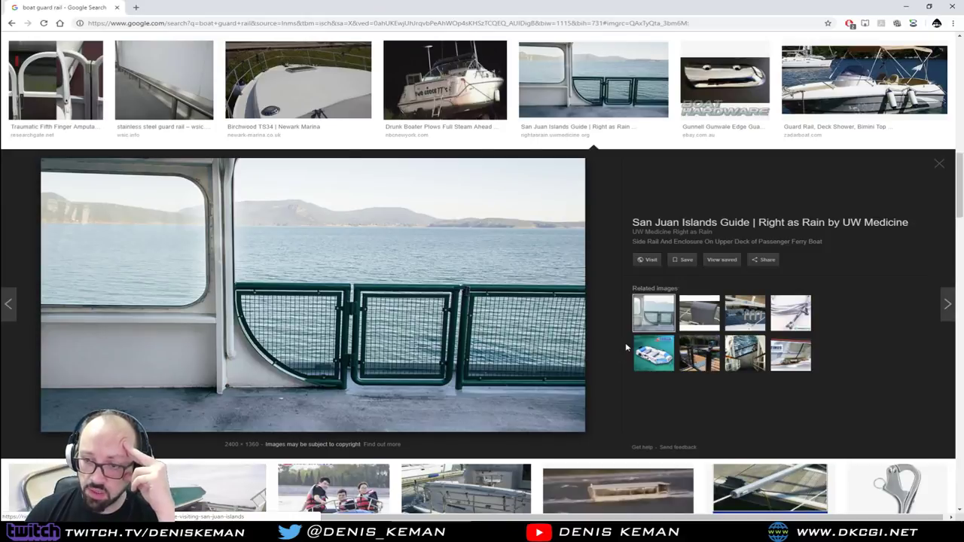
# Browse the remaining boat guard rail image results for railing ideas and close the browser to return to 3ds Max.
pyautogui.scroll(-4, 504, 295)
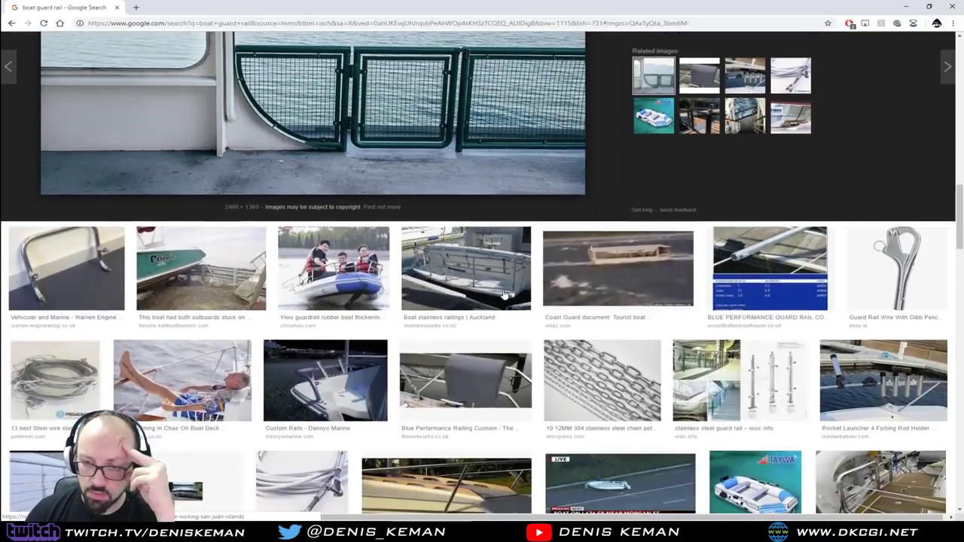
pyautogui.scroll(-4, 503, 295)
pyautogui.scroll(-3, 504, 294)
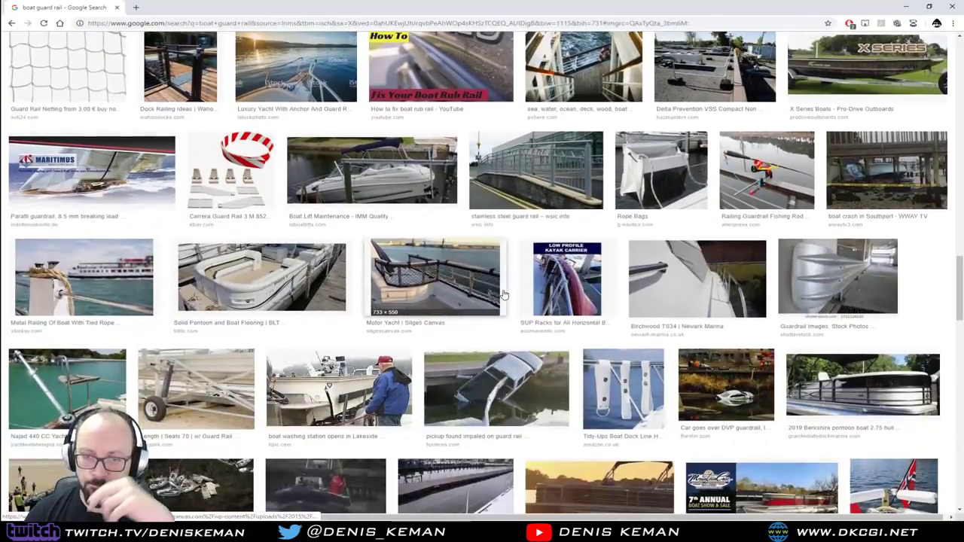
pyautogui.scroll(-2, 504, 295)
pyautogui.scroll(-3, 504, 294)
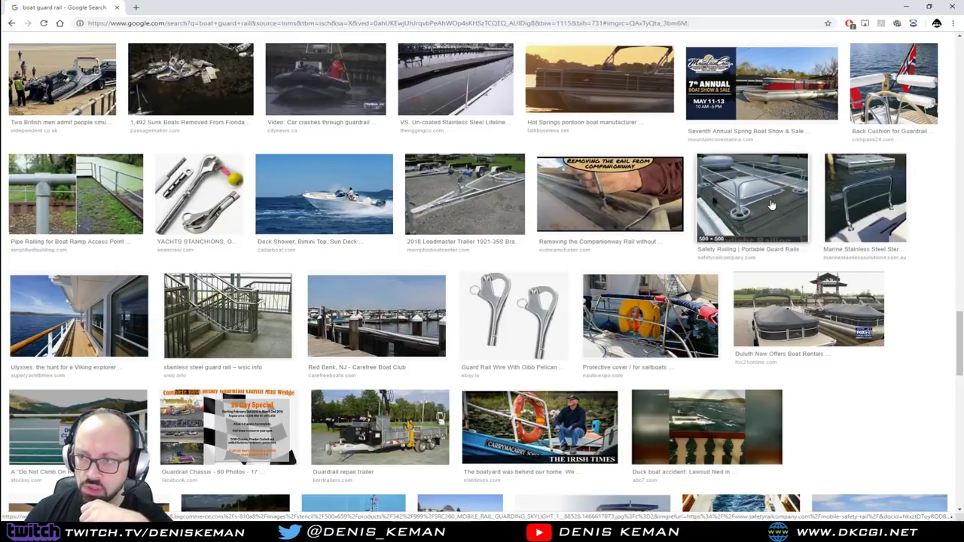
pyautogui.scroll(-6, 877, 207)
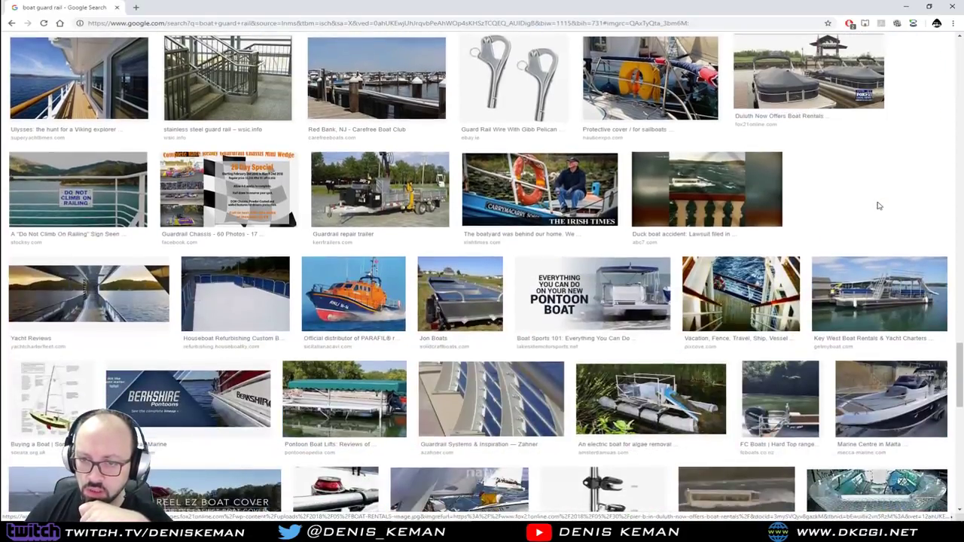
pyautogui.scroll(-2, 877, 207)
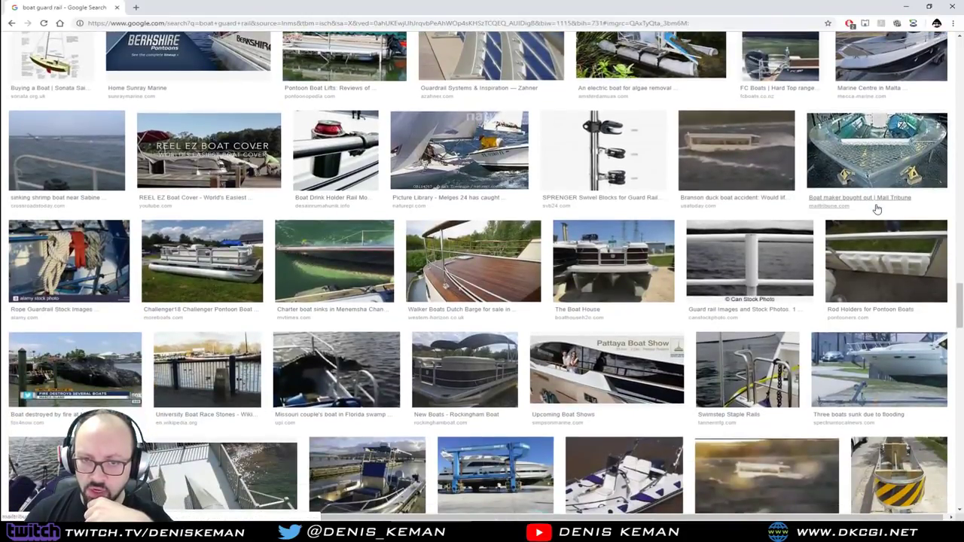
pyautogui.scroll(-4, 872, 210)
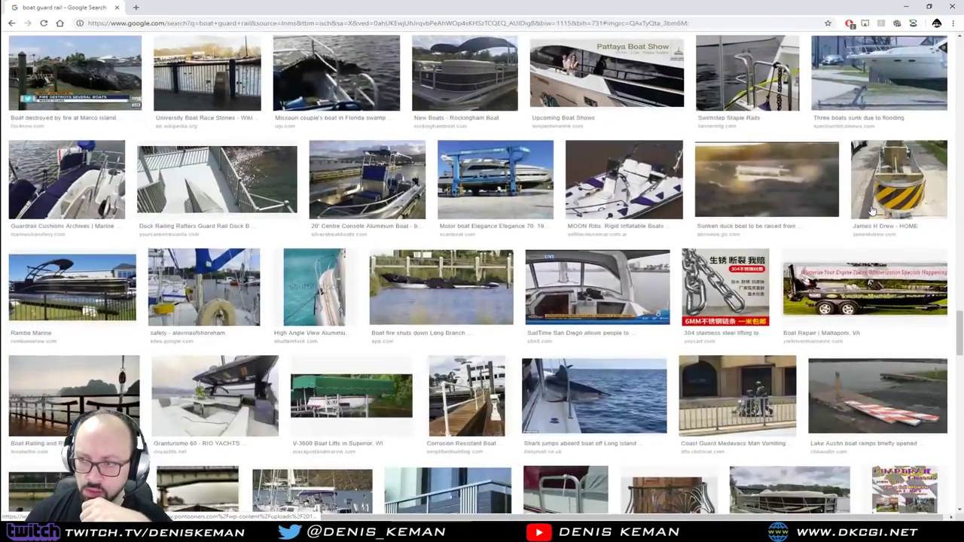
pyautogui.scroll(-4, 872, 211)
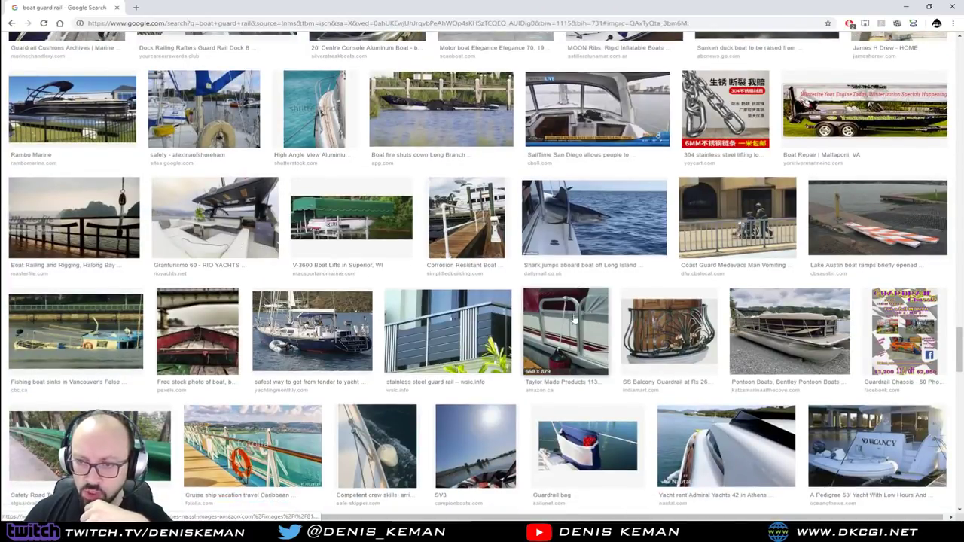
pyautogui.scroll(-3, 589, 317)
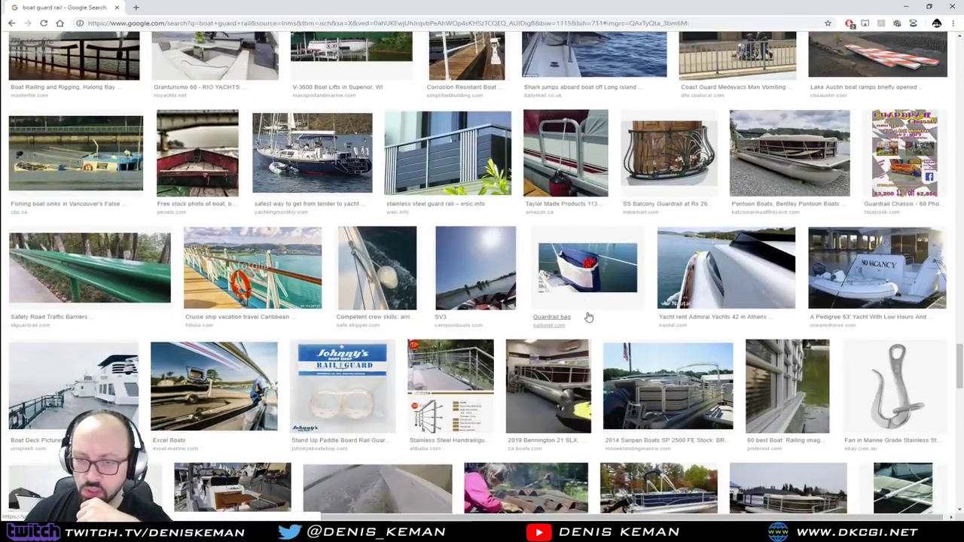
pyautogui.scroll(-6, 589, 317)
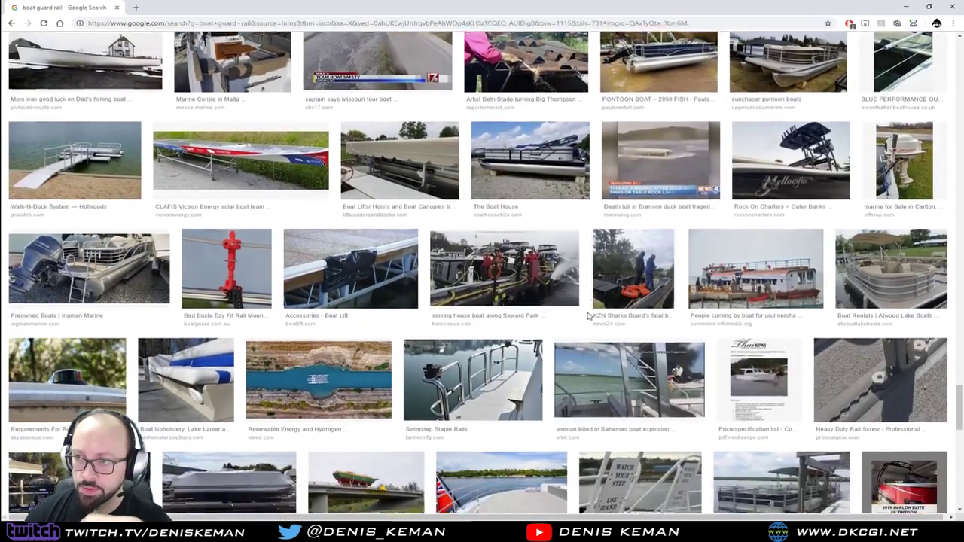
pyautogui.scroll(-4, 589, 318)
pyautogui.scroll(-4, 589, 317)
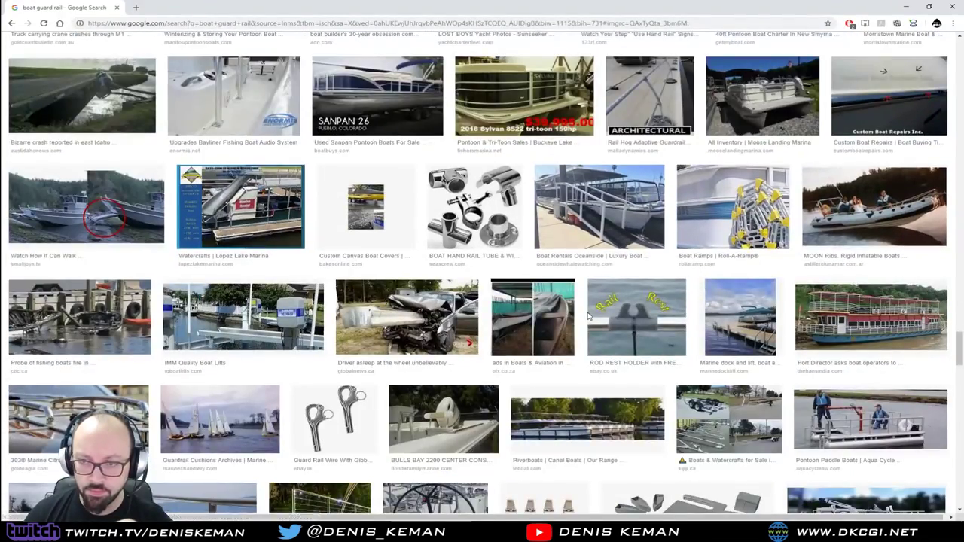
pyautogui.scroll(-4, 589, 317)
pyautogui.scroll(-6, 589, 317)
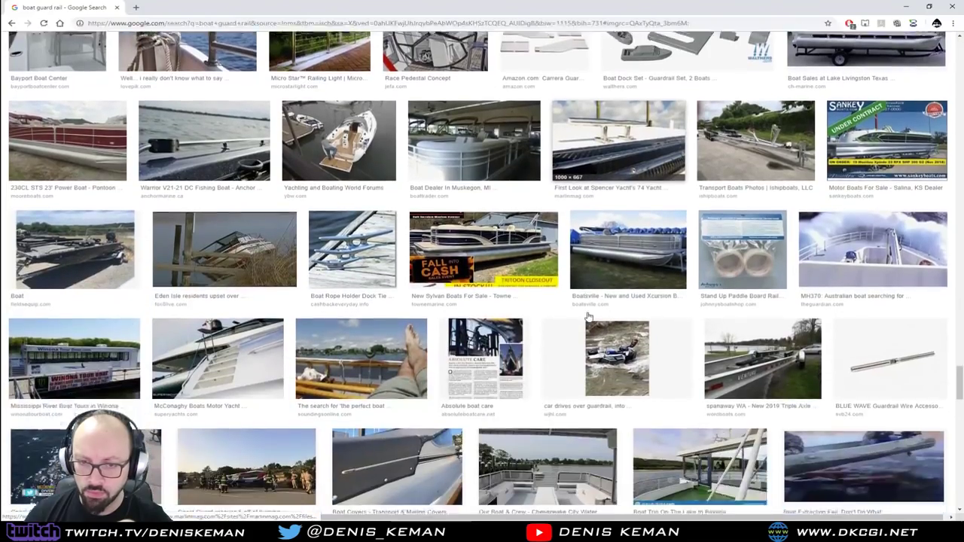
pyautogui.scroll(-7, 589, 317)
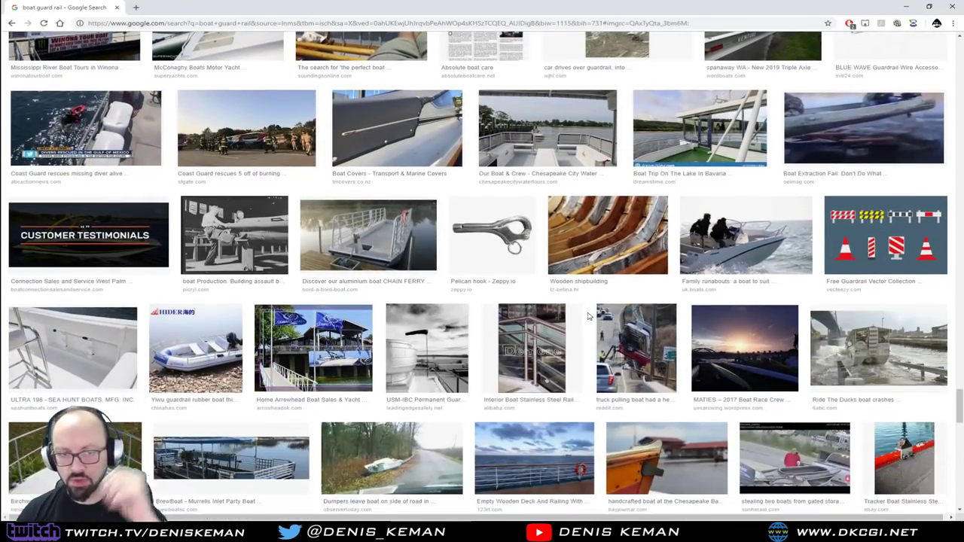
pyautogui.scroll(4, 589, 317)
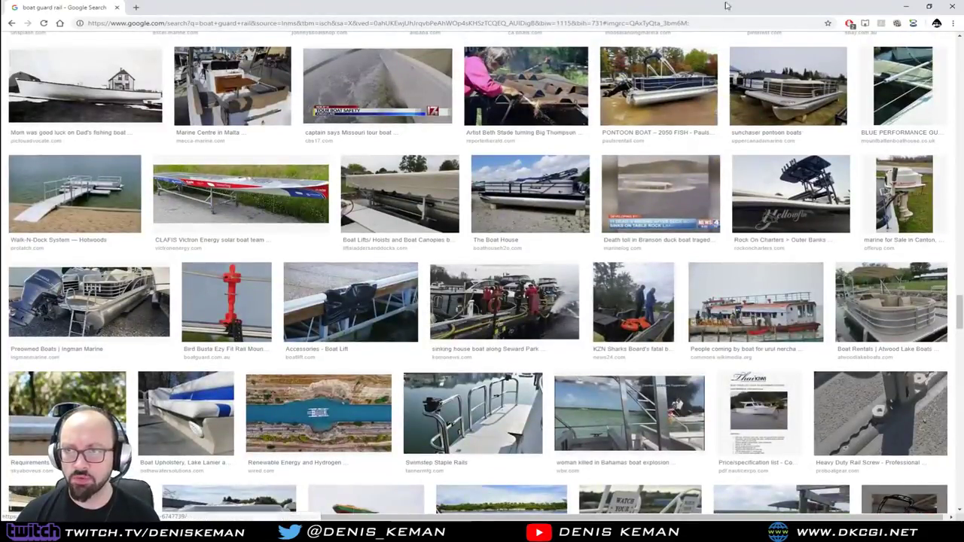
pyautogui.click(953, 6)
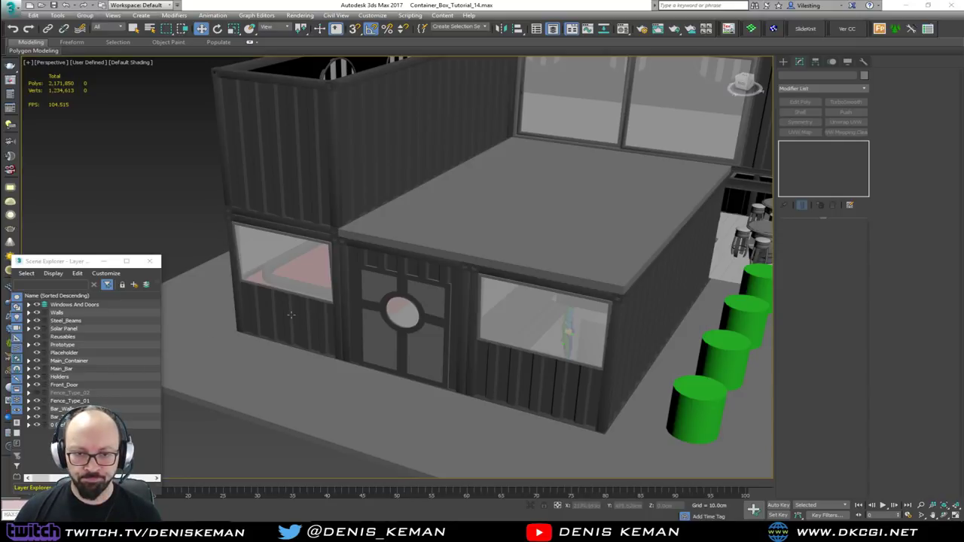
# Examine the mesh fence group's wireframe density up close with edged faces on.
pyautogui.moveTo(293, 296); pyautogui.dragTo(451, 274, button='middle')
pyautogui.moveTo(226, 286)
pyautogui.keyDown('alt'); pyautogui.mouseDown(button='middle')
pyautogui.moveTo(263, 314)
pyautogui.moveTo(256, 307)
pyautogui.moveTo(433, 324)
pyautogui.mouseUp(button='middle'); pyautogui.keyUp('alt')
pyautogui.scroll(8, 349, 323)
pyautogui.press('F4')
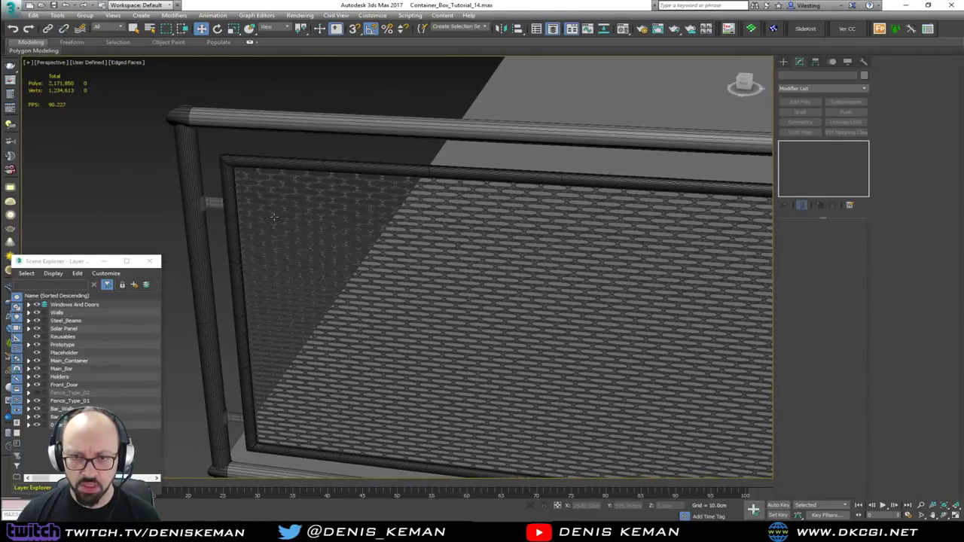
pyautogui.click(278, 228)
pyautogui.scroll(6, 278, 224)
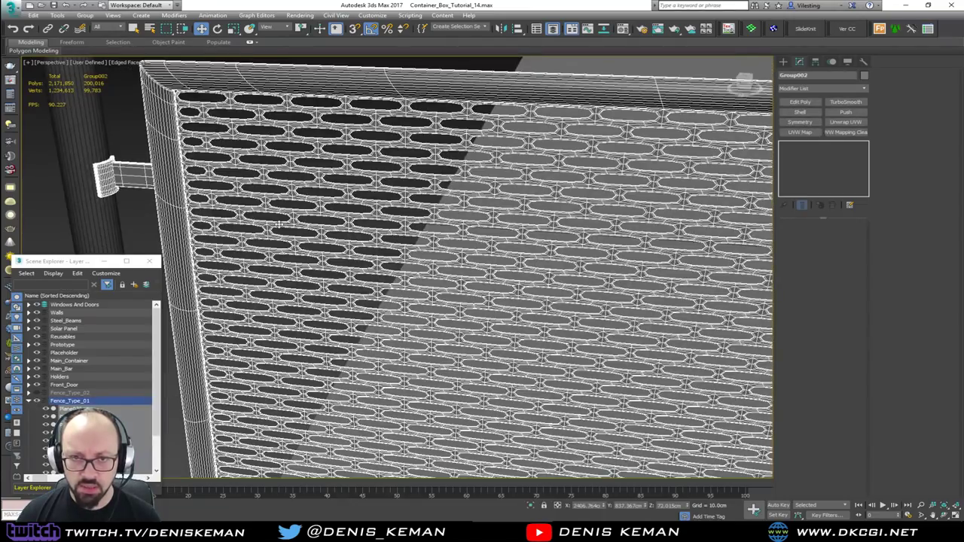
pyautogui.scroll(-6, 267, 221)
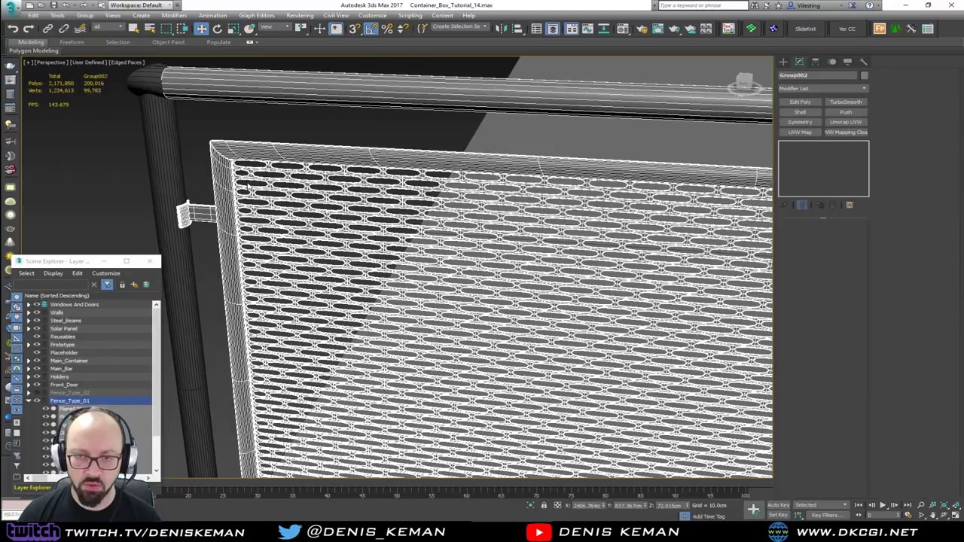
pyautogui.scroll(-6, 233, 140)
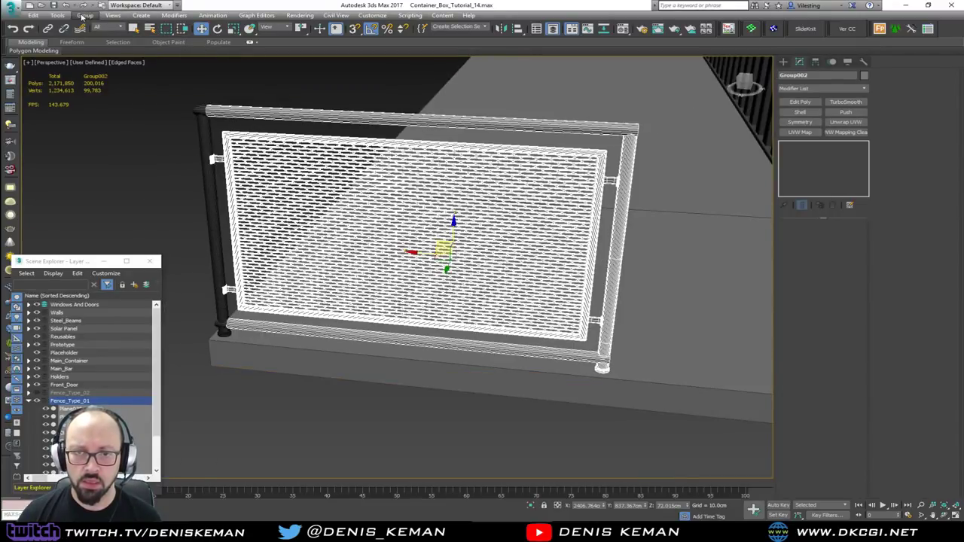
# Add the separate end post to the fence selection and clone both once as instances, clear of the deck beside the original.
pyautogui.moveTo(182, 93); pyautogui.dragTo(273, 170)
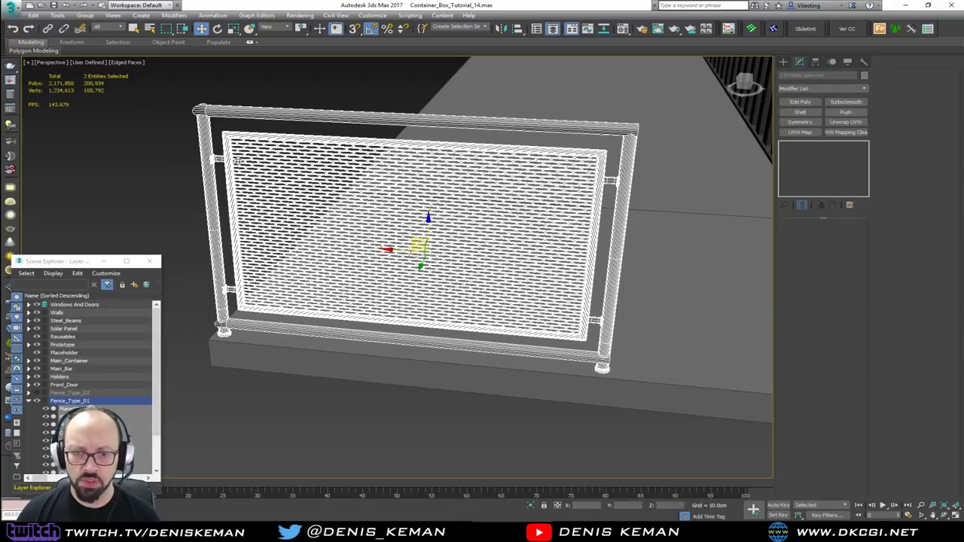
pyautogui.moveTo(237, 160); pyautogui.dragTo(331, 197, button='middle')
pyautogui.moveTo(484, 286); pyautogui.dragTo(570, 298, button='middle')
pyautogui.scroll(-3, 569, 297)
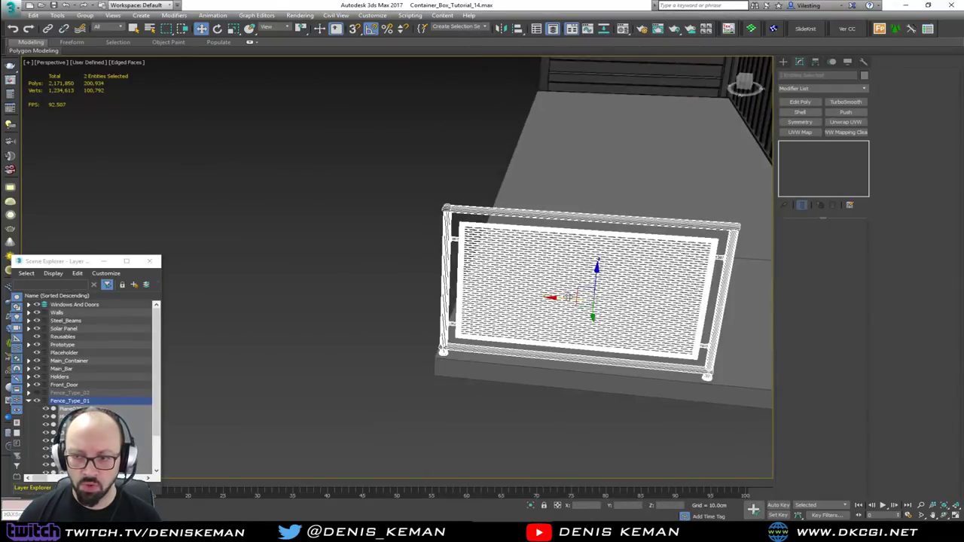
pyautogui.keyDown('shift'); pyautogui.moveTo(568, 297); pyautogui.dragTo(265, 269); pyautogui.keyUp('shift')
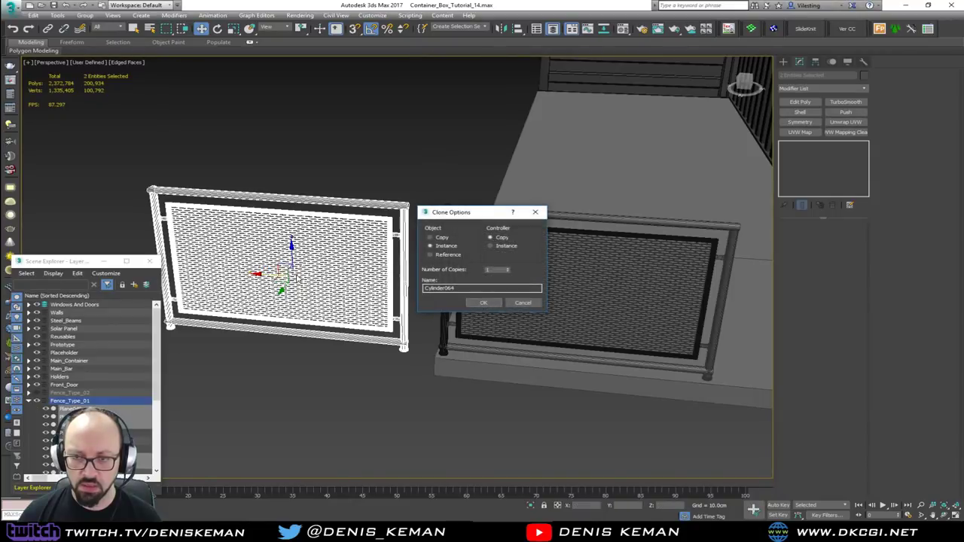
pyautogui.click(484, 303)
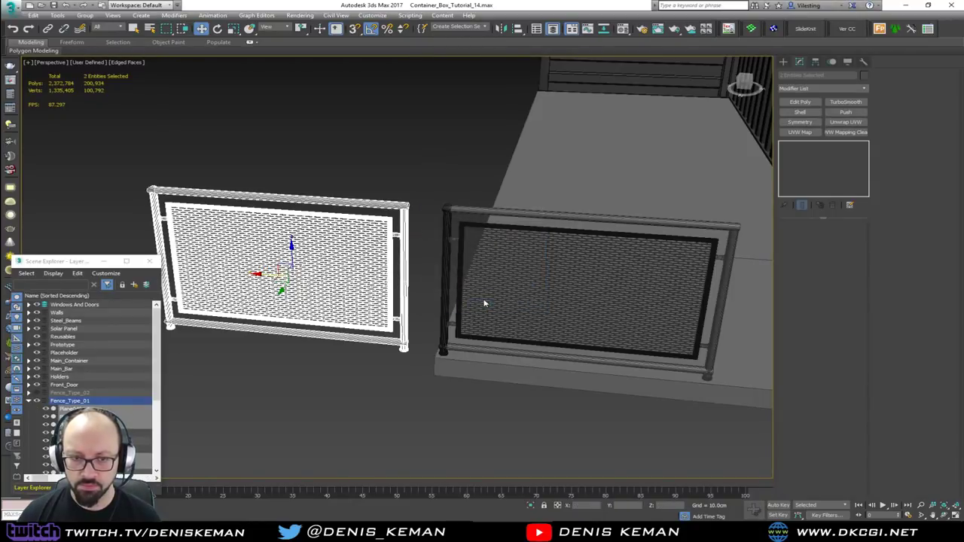
# Open the copied mesh fence group for editing.
pyautogui.click(309, 277)
pyautogui.click(85, 15)
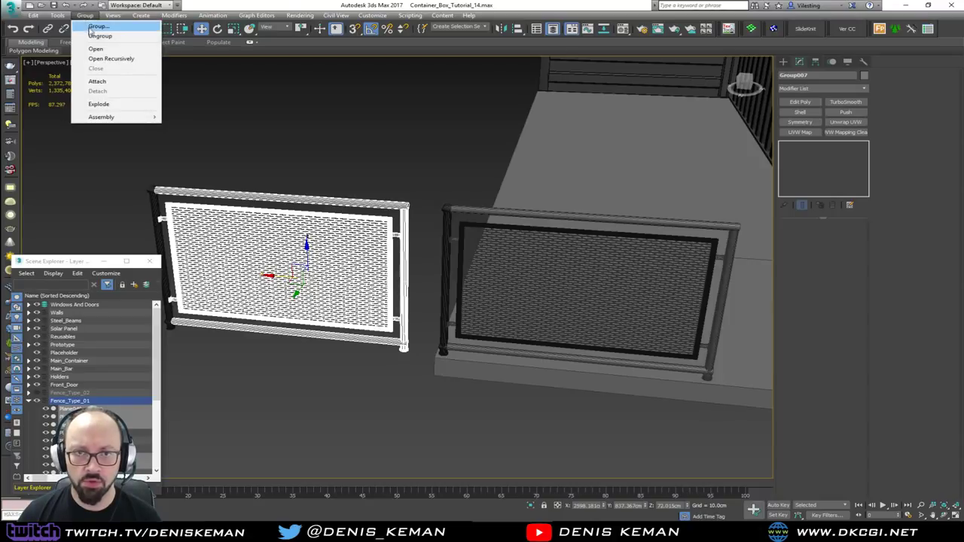
pyautogui.click(96, 48)
# Close the Scene Explorer and remove the TurboSmooth modifier from the copied fence's mesh panel, with edged faces off.
pyautogui.click(238, 230)
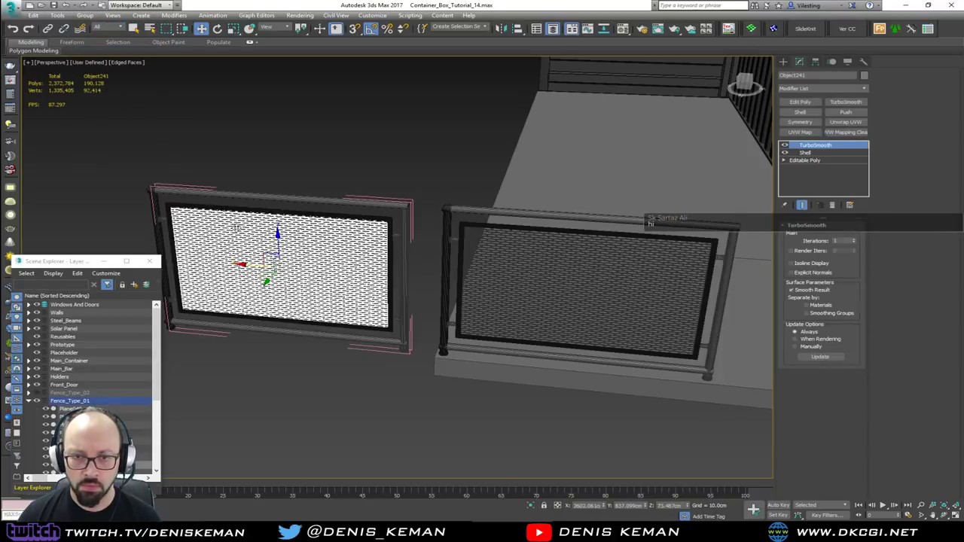
pyautogui.scroll(5, 235, 228)
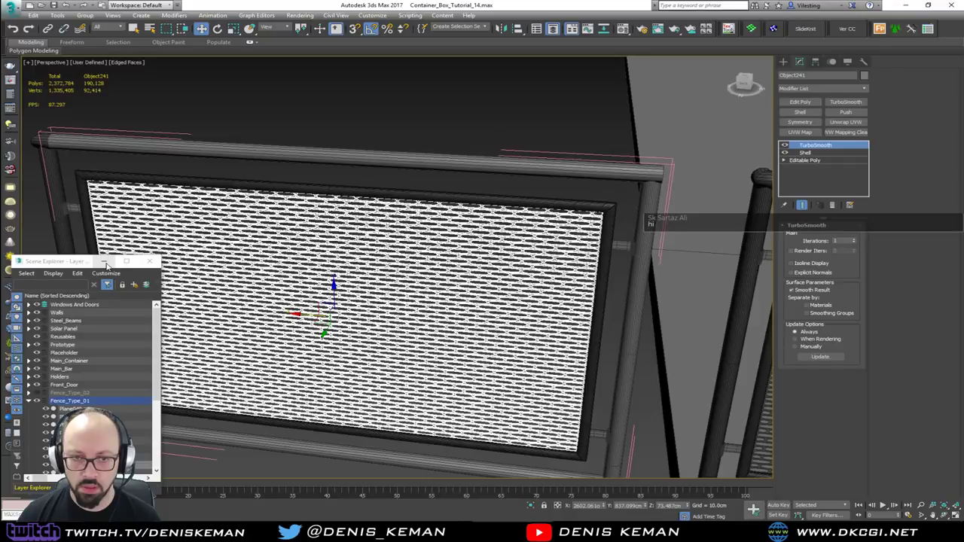
pyautogui.click(150, 261)
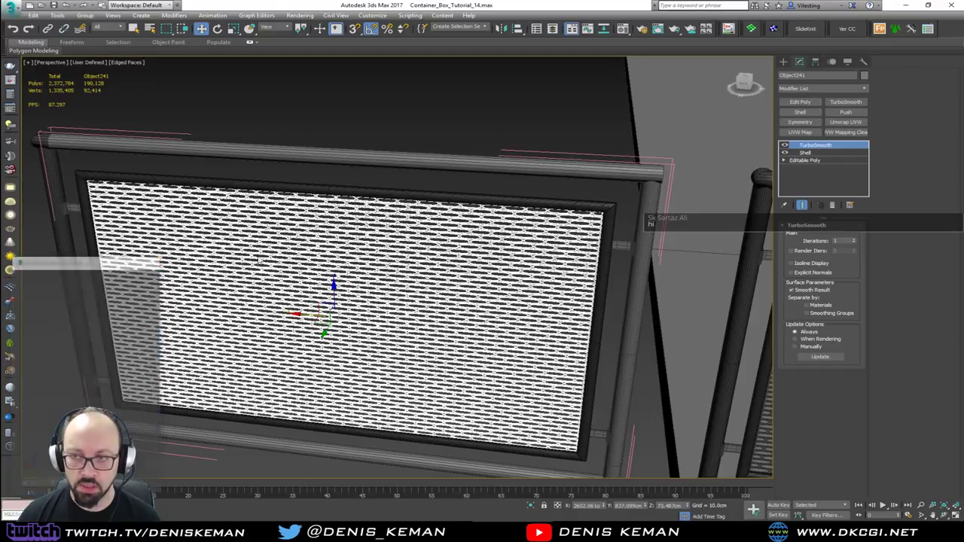
pyautogui.click(832, 205)
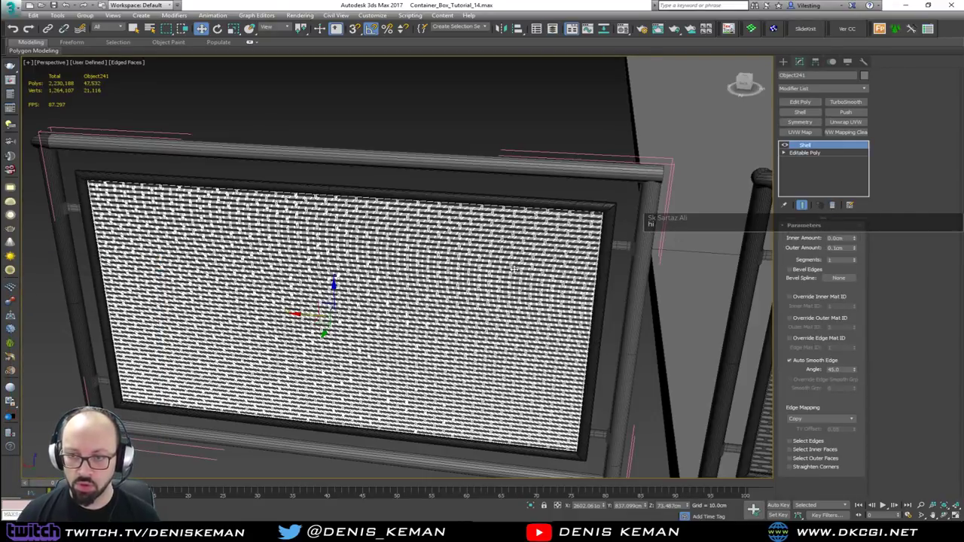
pyautogui.scroll(6, 447, 260)
pyautogui.press('F4')
pyautogui.scroll(-6, 448, 259)
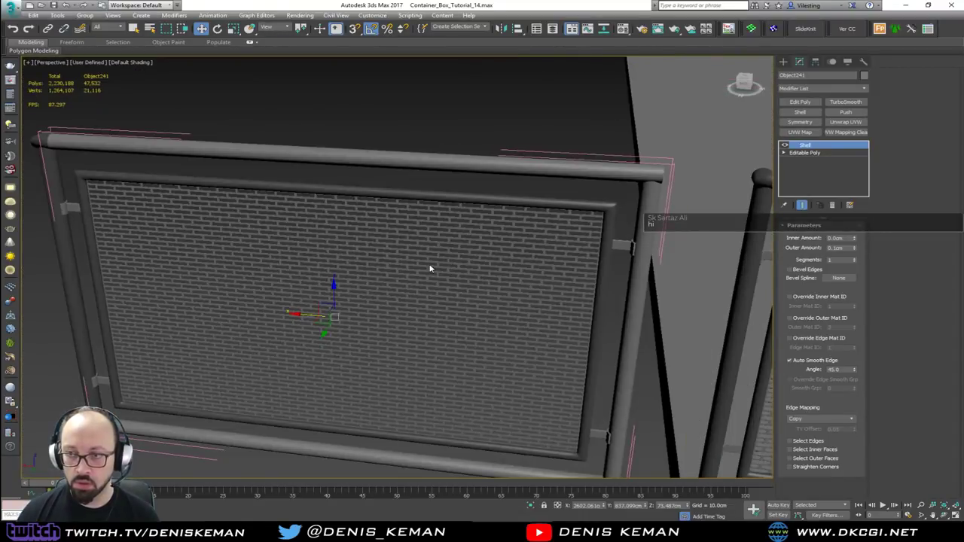
pyautogui.keyDown('alt'); pyautogui.moveTo(431, 269); pyautogui.dragTo(422, 266, button='middle'); pyautogui.keyUp('alt')
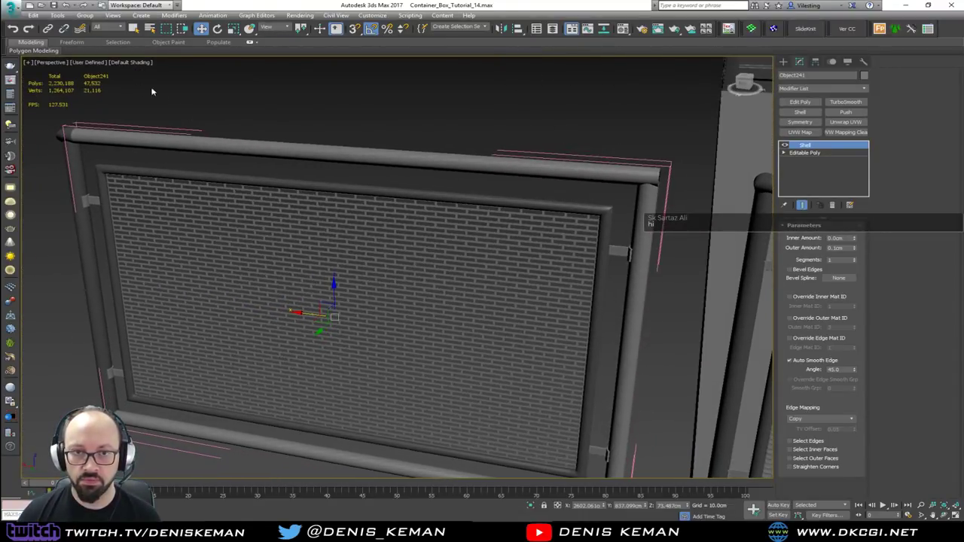
# Select all parts of the copied fence, including both posts, and isolate them from the rest of the scene.
pyautogui.keyDown('alt'); pyautogui.moveTo(99, 107); pyautogui.dragTo(106, 110, button='middle'); pyautogui.keyUp('alt')
pyautogui.moveTo(106, 110); pyautogui.dragTo(441, 458)
pyautogui.scroll(-5, 355, 340)
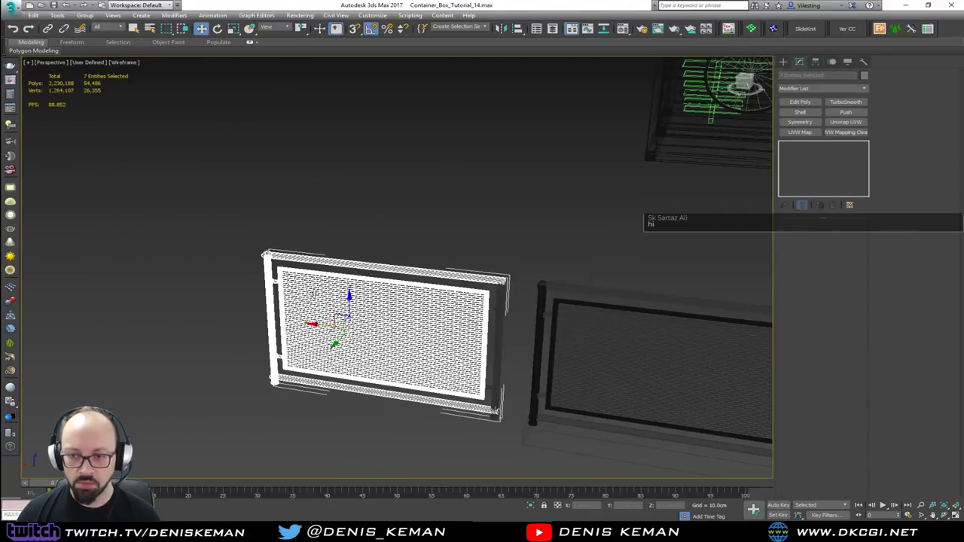
pyautogui.moveTo(190, 181); pyautogui.dragTo(506, 435)
pyautogui.press('z')
# Frame the mesh panel in the Front view and draw a plane about 145 cm wide over it, filling the frame.
pyautogui.click(379, 299)
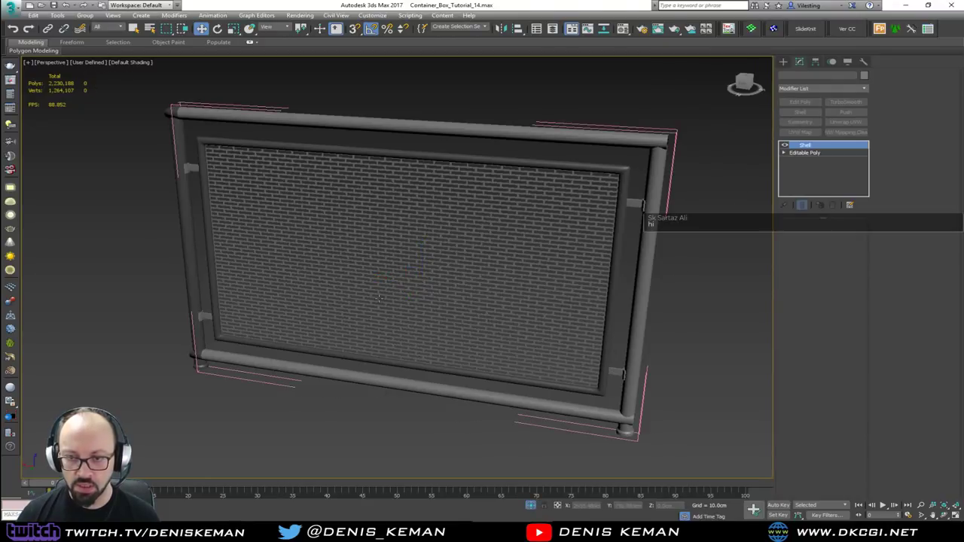
pyautogui.hotkey('alt', 'w')
pyautogui.rightClick(440, 243)
pyautogui.press('z')
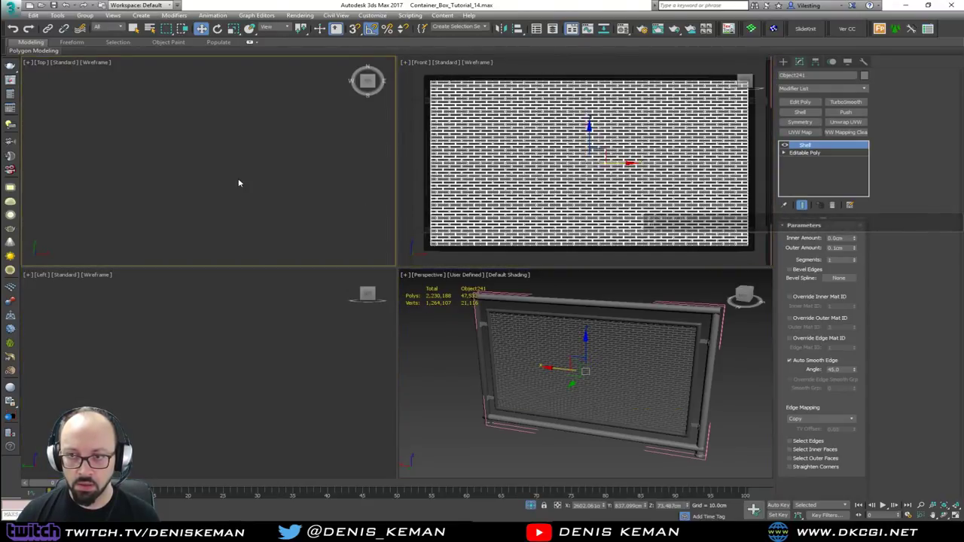
pyautogui.hotkey('alt', 'w')
pyautogui.rightClick(290, 85)
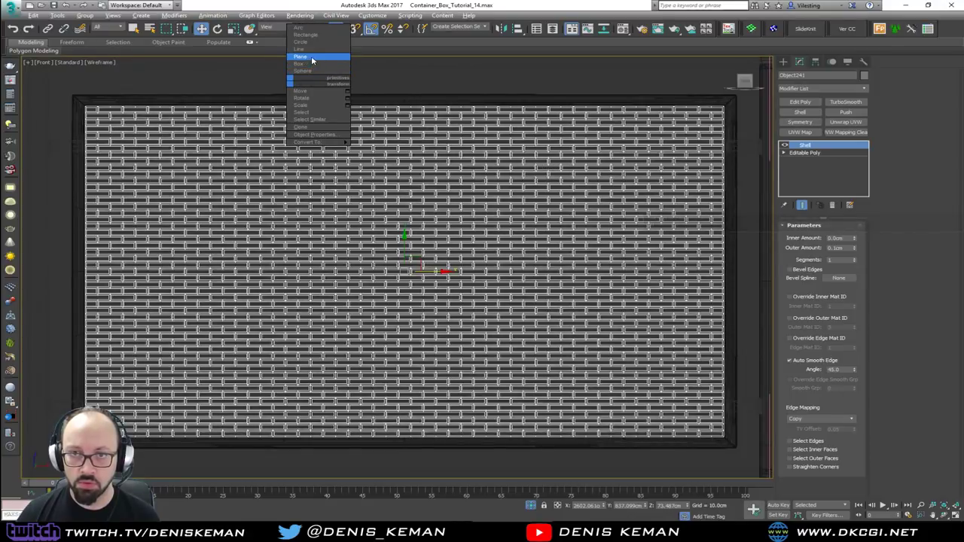
pyautogui.click(311, 56)
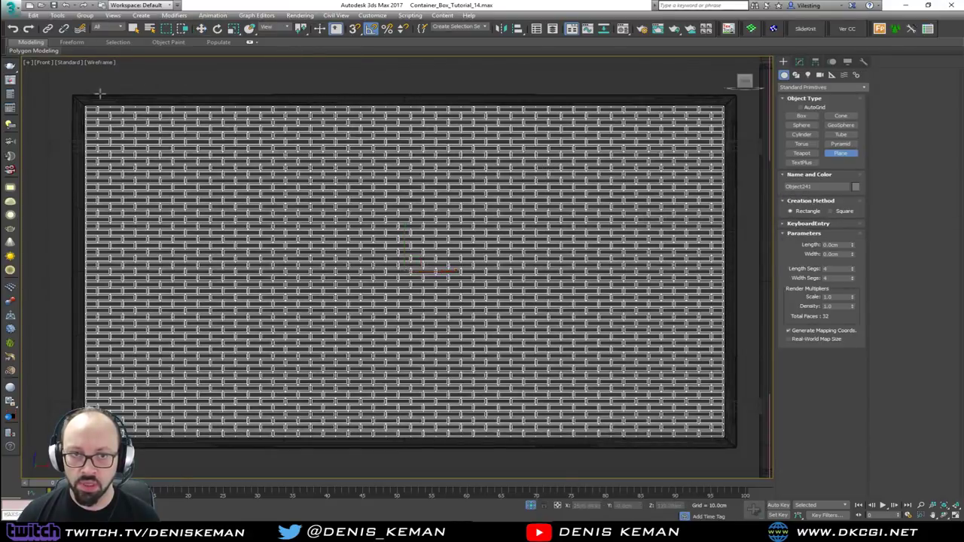
pyautogui.moveTo(83, 101); pyautogui.dragTo(730, 441)
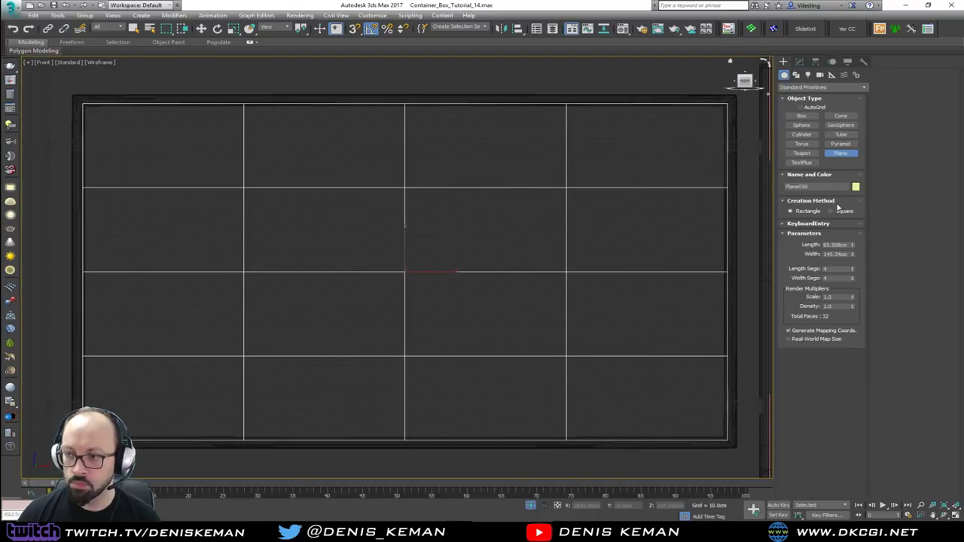
# Set the new plane's length segments to 50 and width segments to 60.
pyautogui.doubleClick(842, 268)
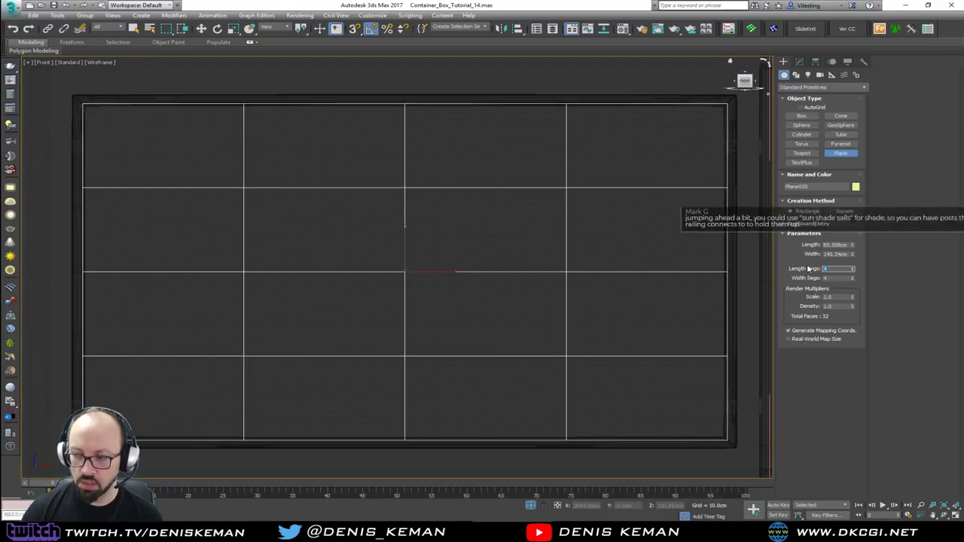
pyautogui.write('50')
pyautogui.press('Tab')
pyautogui.write('50')
pyautogui.press('Return')
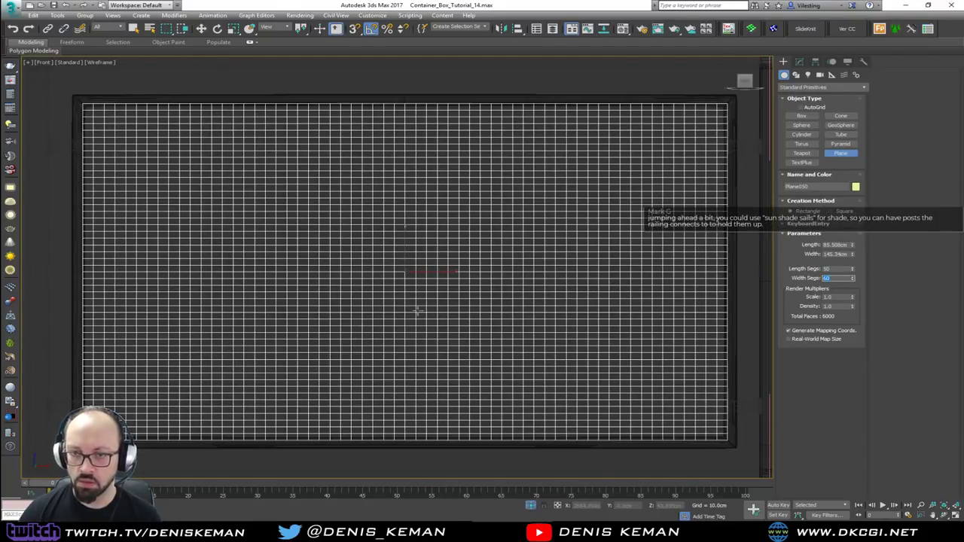
# Delete the original dense mesh panel inside the copied fence's frame, keeping the new plane, and return to shaded display.
pyautogui.press('w')
pyautogui.hotkey('alt', 'w')
pyautogui.hotkey('alt', 'w')
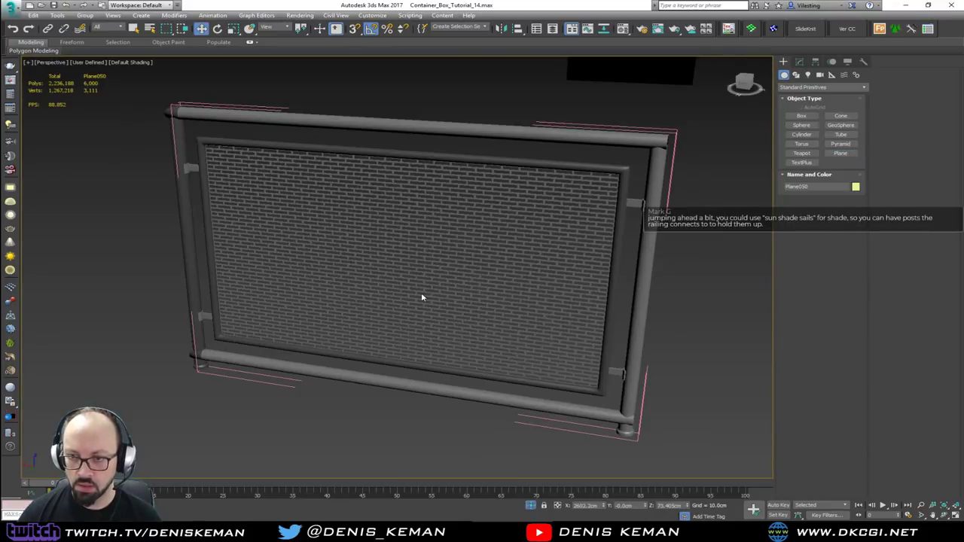
pyautogui.scroll(-8, 421, 297)
pyautogui.moveTo(477, 254); pyautogui.dragTo(423, 333)
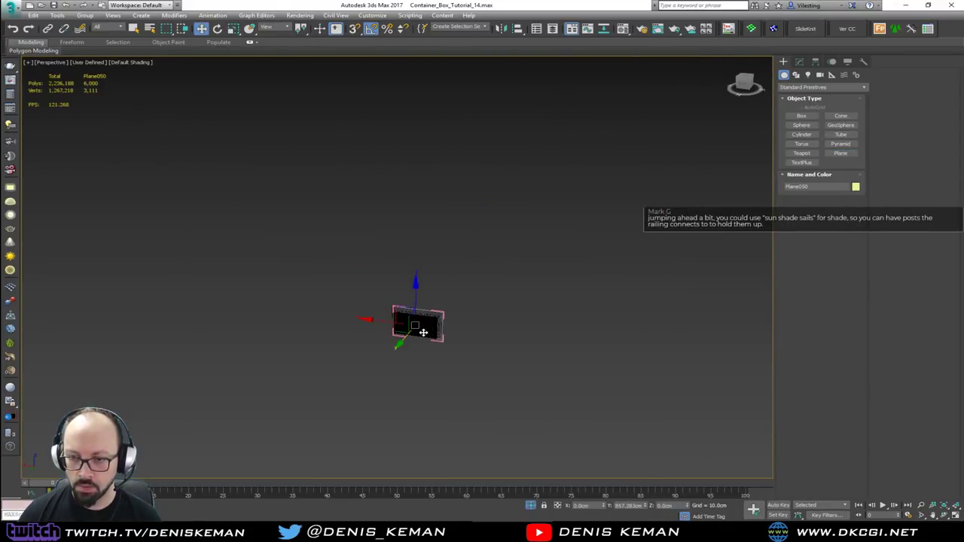
pyautogui.press('z')
pyautogui.press('F3')
pyautogui.scroll(4, 431, 298)
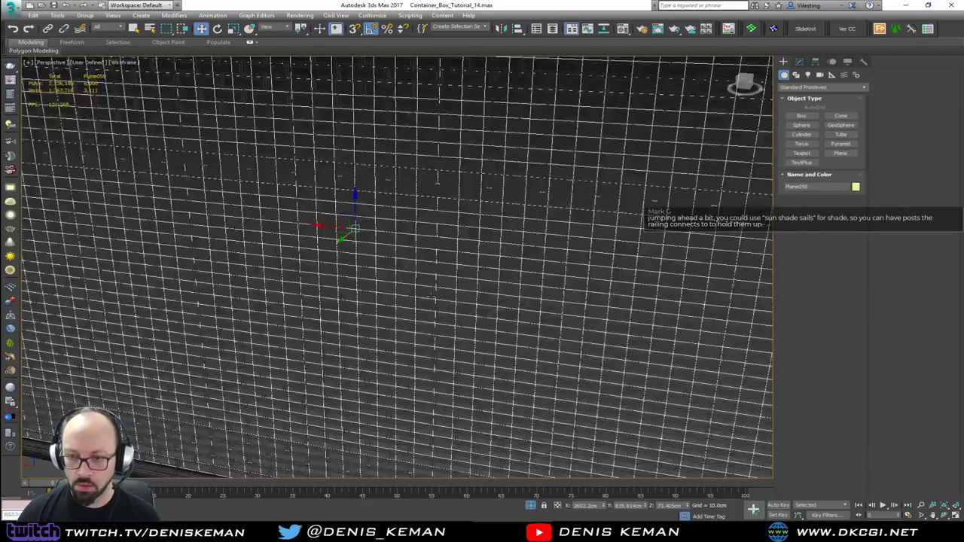
pyautogui.click(435, 290)
pyautogui.scroll(-4, 435, 290)
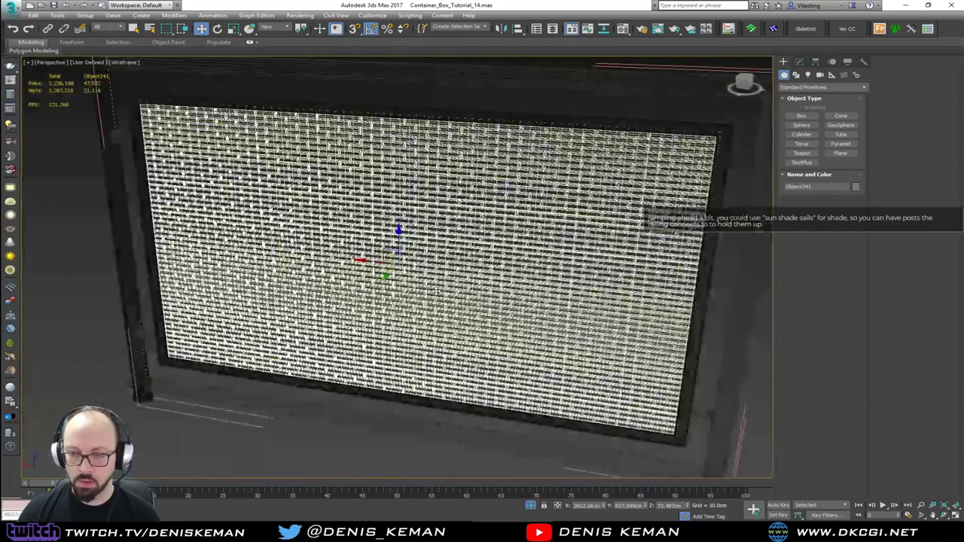
pyautogui.press('Delete')
pyautogui.press('F3')
# Rotate the new plane so its visible side faces outward and shift it about 2 cm along Y within the frame.
pyautogui.click(437, 289)
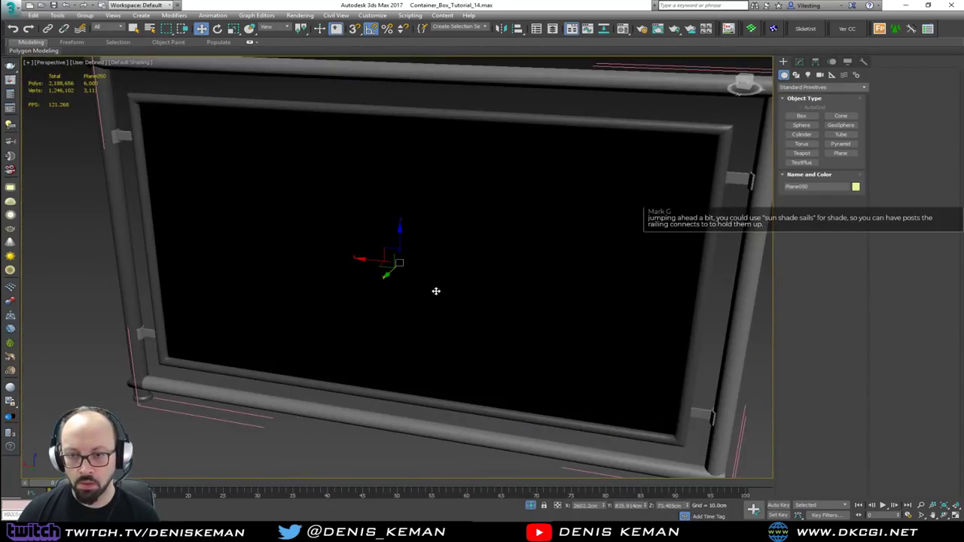
pyautogui.press('e')
pyautogui.moveTo(404, 276); pyautogui.dragTo(492, 273)
pyautogui.press('w')
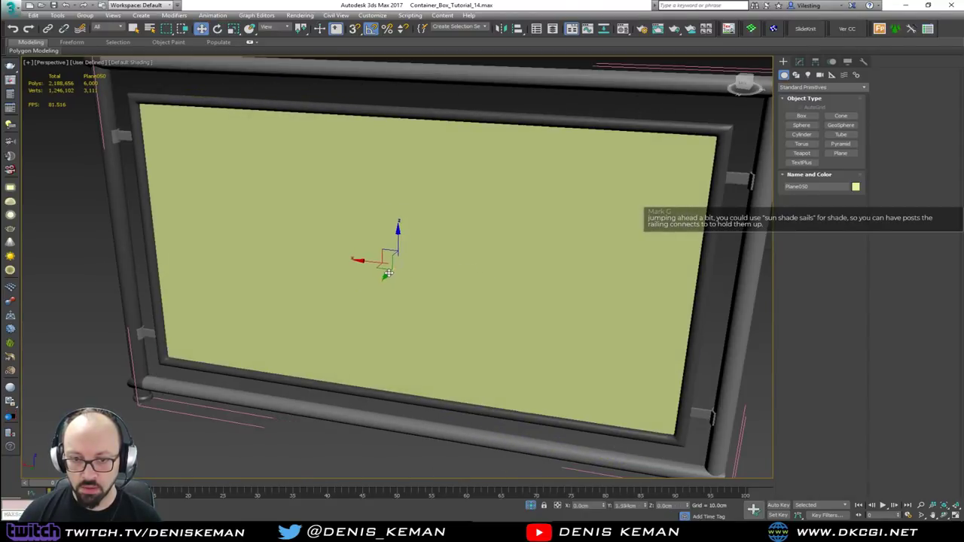
pyautogui.moveTo(384, 276); pyautogui.dragTo(390, 273)
# Add an Edit Poly modifier to the plane and select all its polygons, with edged faces displayed.
pyautogui.click(800, 61)
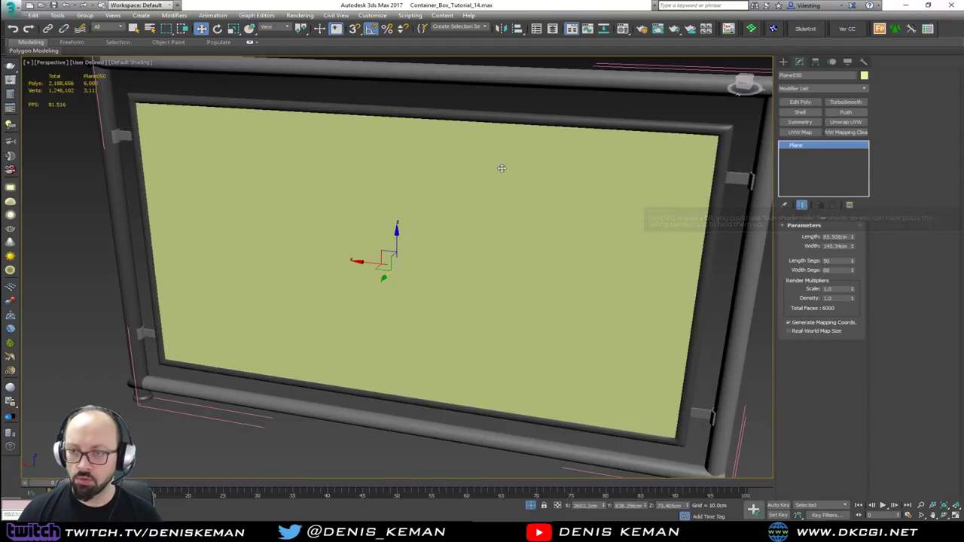
pyautogui.press('F4')
pyautogui.click(798, 102)
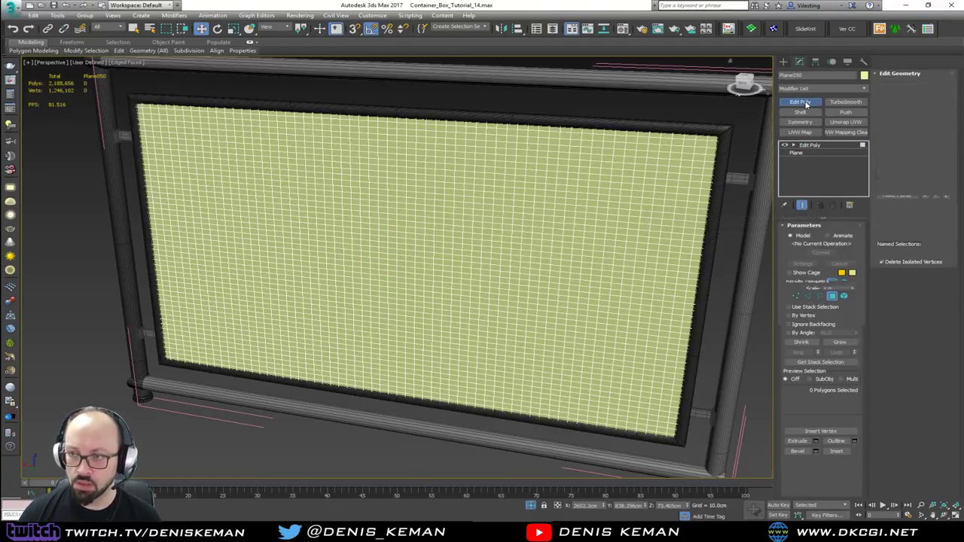
pyautogui.press('4')
pyautogui.hotkey('ctrl', 'a')
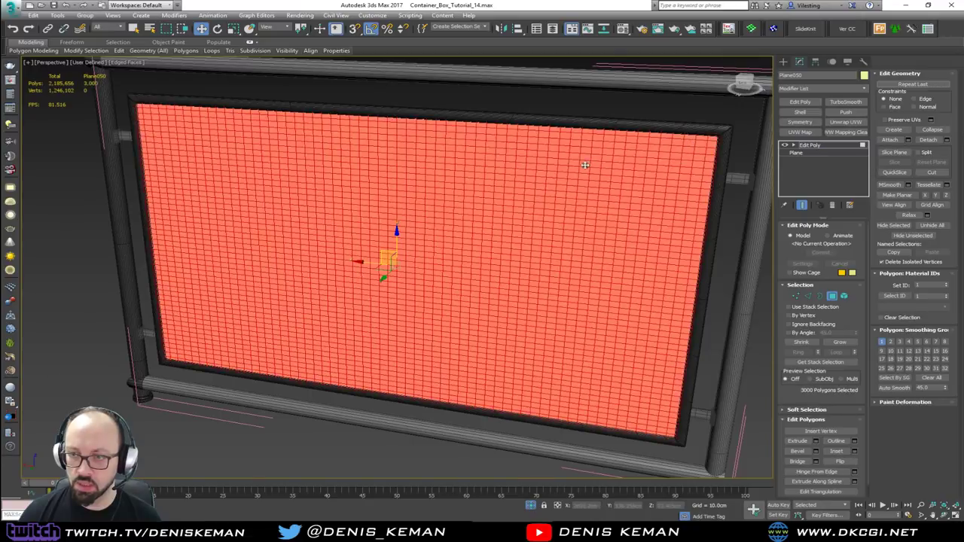
# Inset the plane's selected polygons individually using the By Polygon option with an amount of 0.2 cm.
pyautogui.click(855, 451)
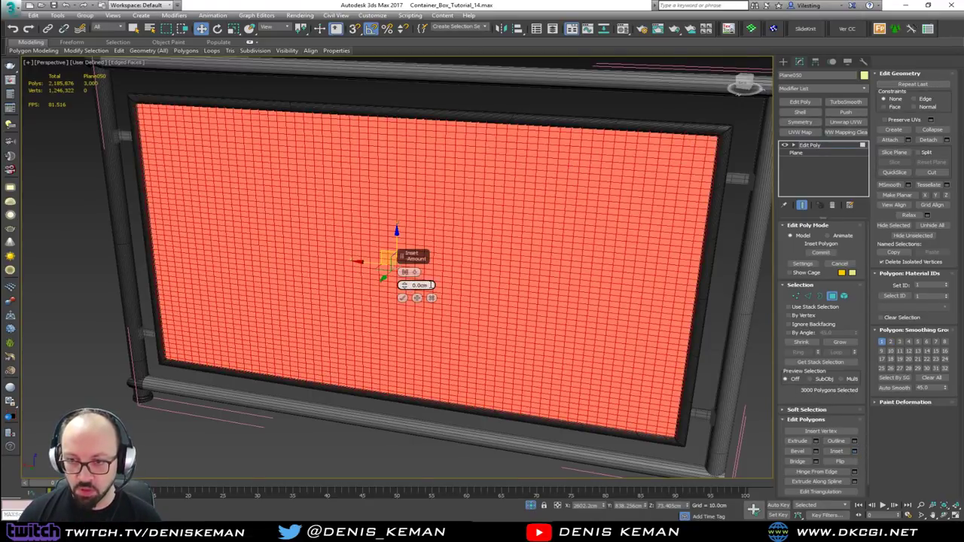
pyautogui.moveTo(430, 284); pyautogui.dragTo(388, 284)
pyautogui.write('0.5')
pyautogui.press('Return')
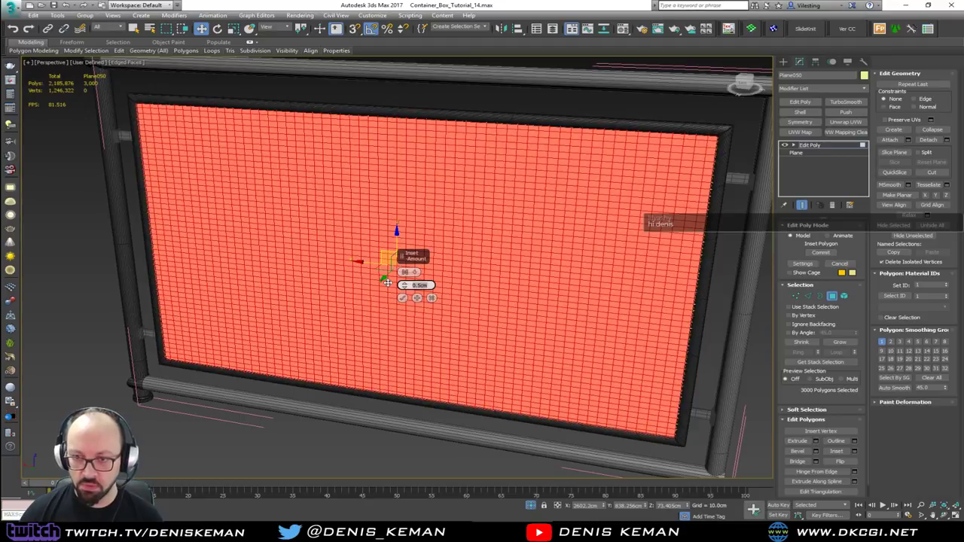
pyautogui.click(407, 272)
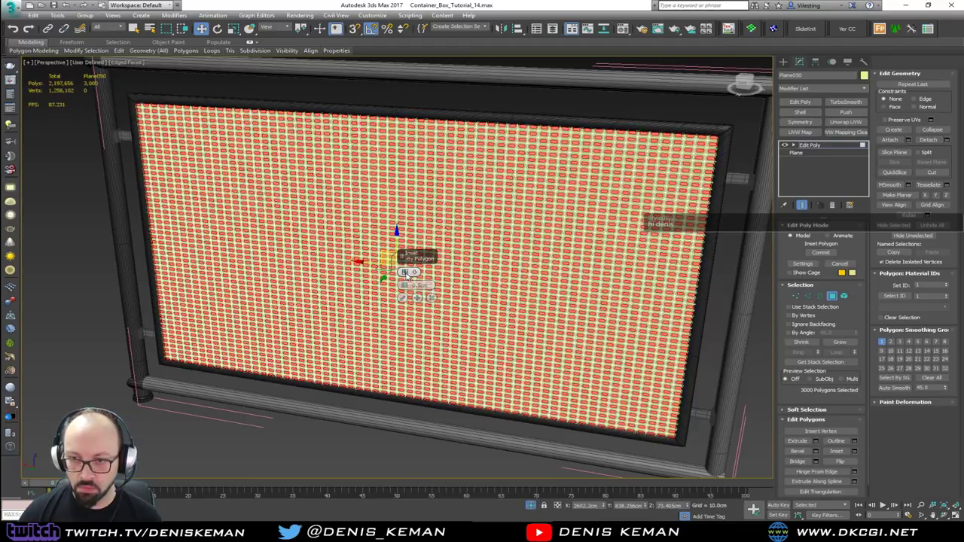
pyautogui.scroll(5, 454, 181)
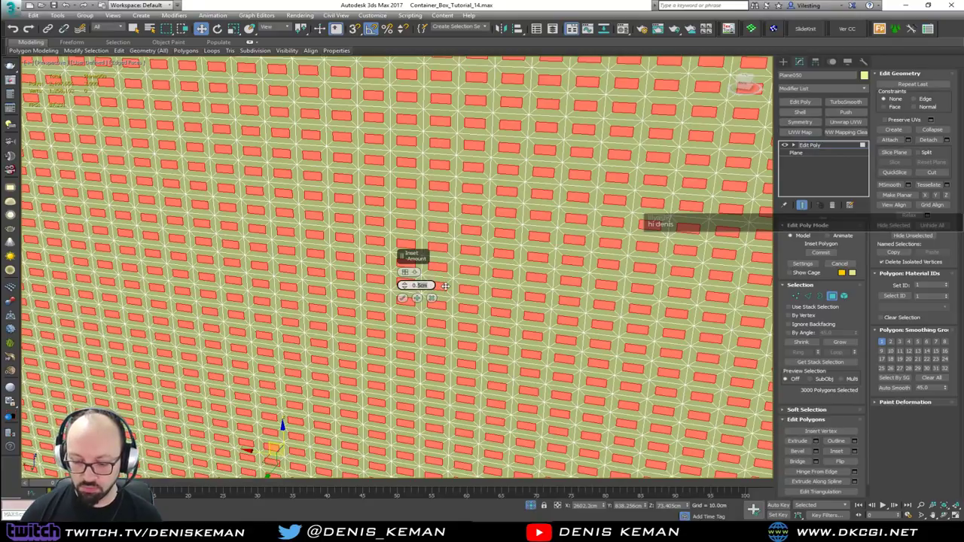
pyautogui.write('1')
pyautogui.press('Return')
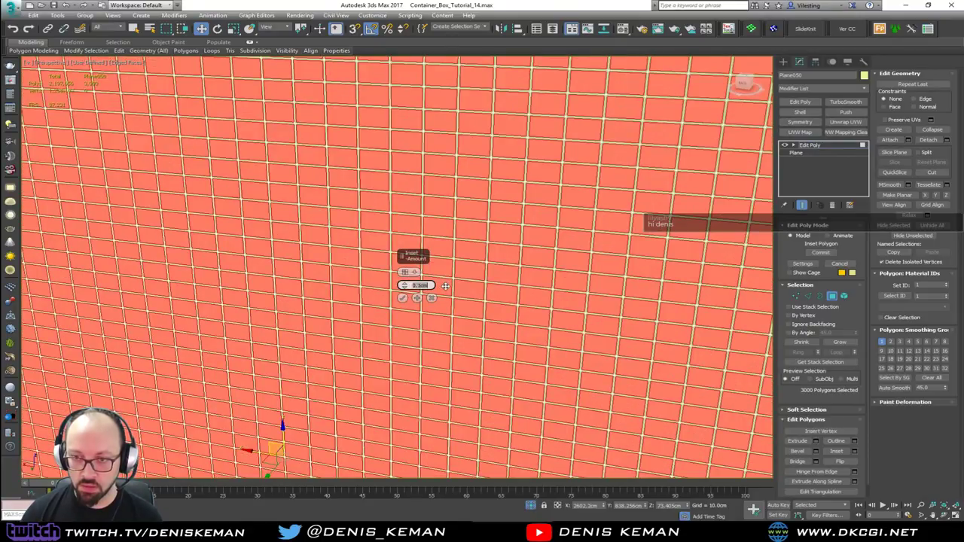
pyautogui.press('Return')
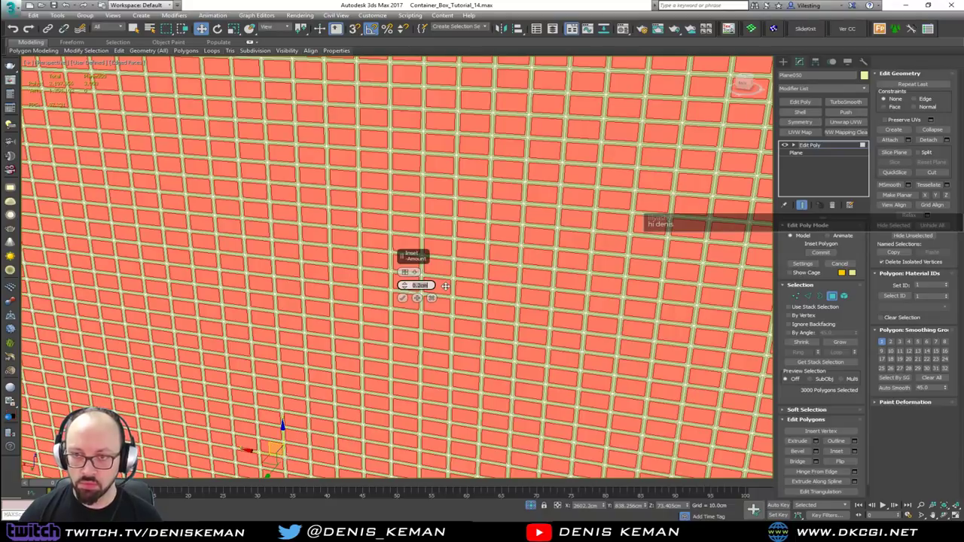
pyautogui.click(404, 299)
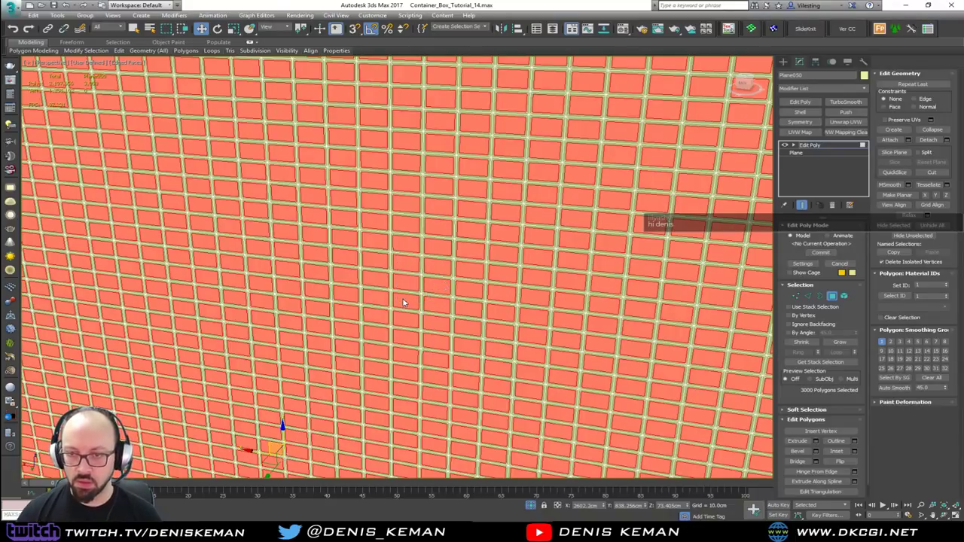
# Delete the inset faces to leave an open wire grid and inspect the infill panel with edged faces displayed.
pyautogui.hotkey('ctrl', 'd')
pyautogui.click(831, 298)
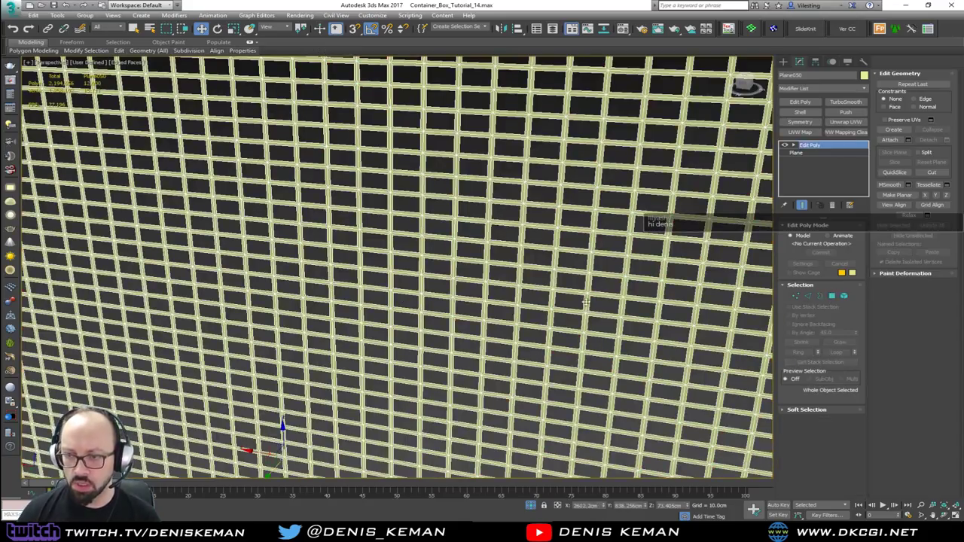
pyautogui.press('z')
pyautogui.click(721, 345)
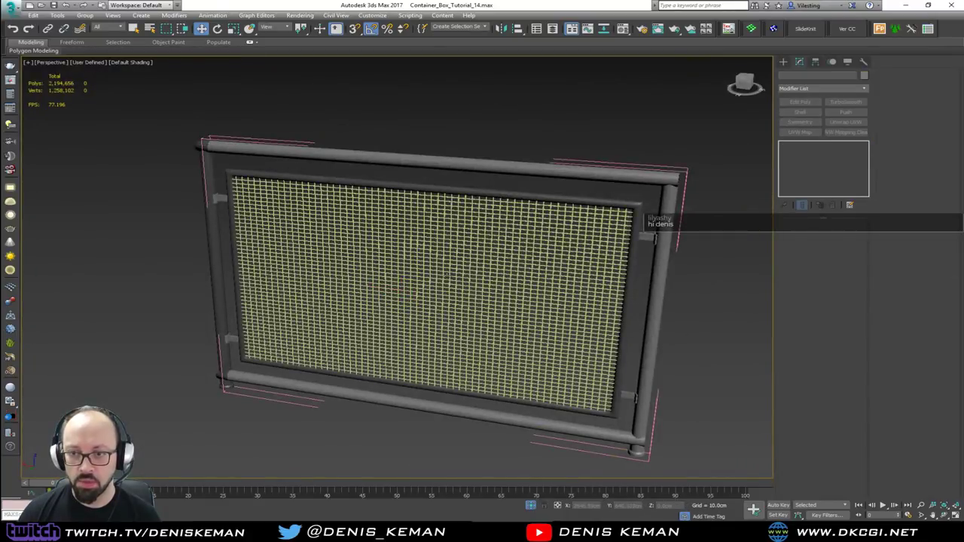
pyautogui.click(446, 277)
pyautogui.press('F4')
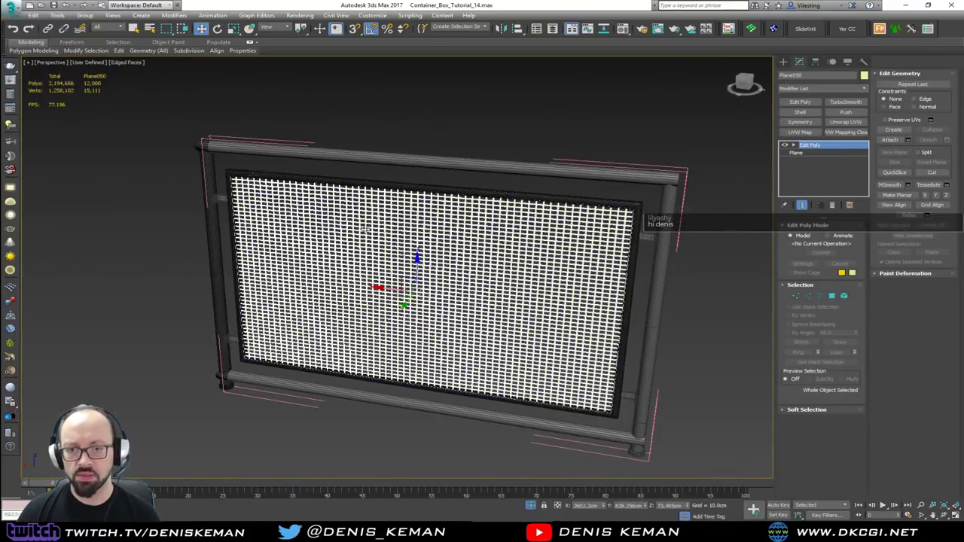
pyautogui.keyDown('alt'); pyautogui.moveTo(365, 229); pyautogui.dragTo(418, 295, button='middle'); pyautogui.keyUp('alt')
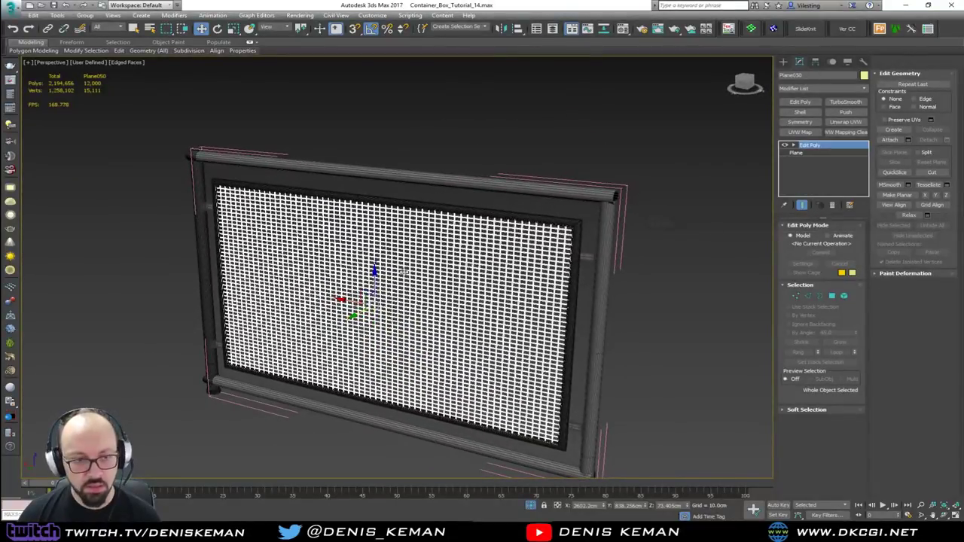
pyautogui.scroll(4, 402, 271)
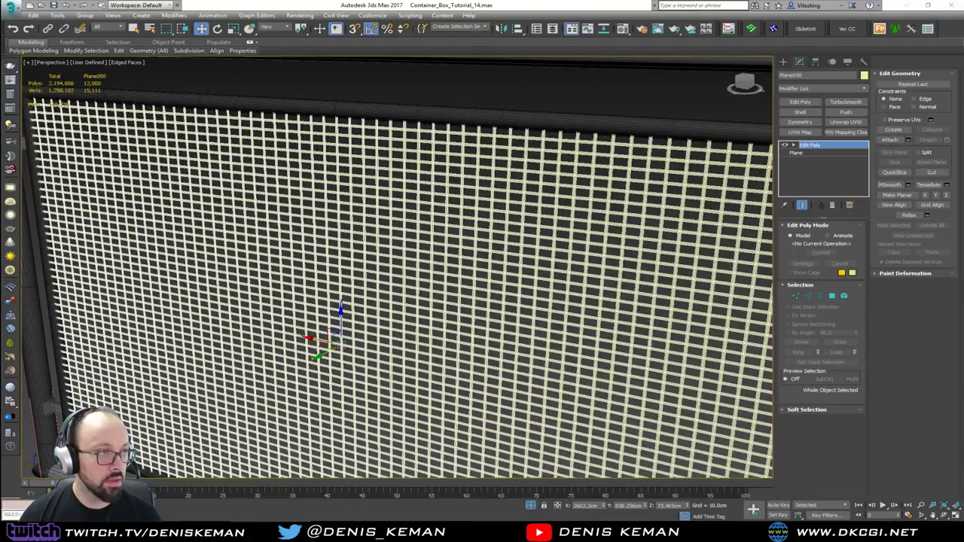
# Look through the Google image results for "sun shade sail" in the browser, and close its window.
pyautogui.moveTo(404, 97); pyautogui.dragTo(325, 85)
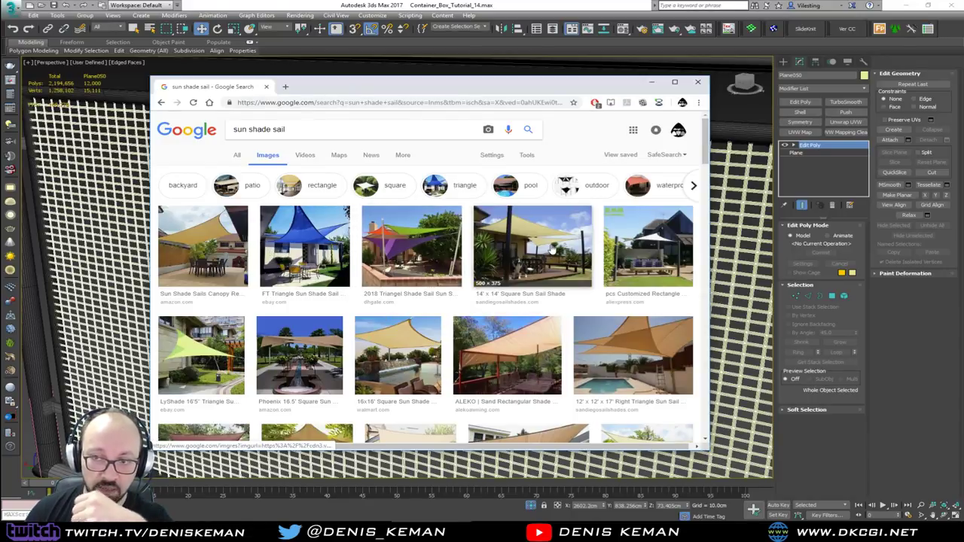
pyautogui.scroll(-2, 584, 296)
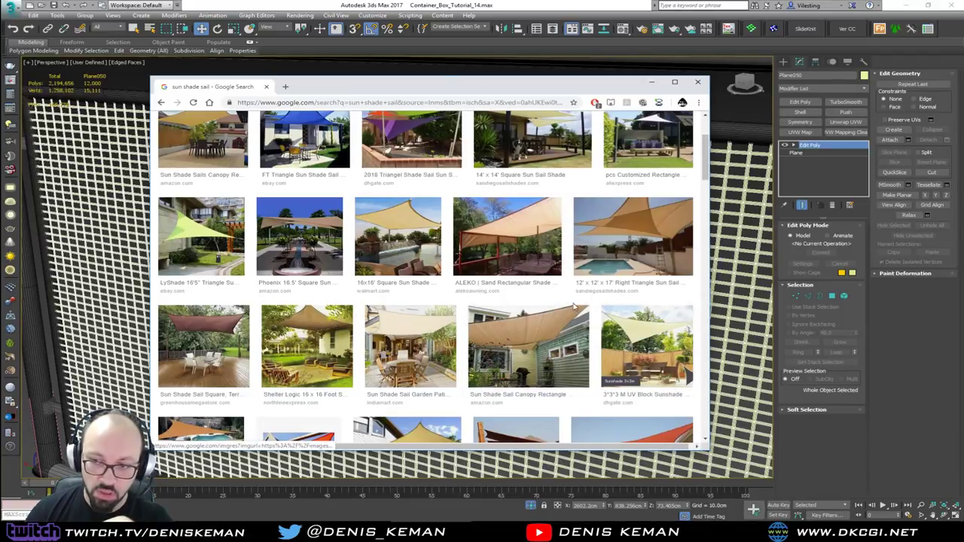
pyautogui.scroll(-2, 322, 329)
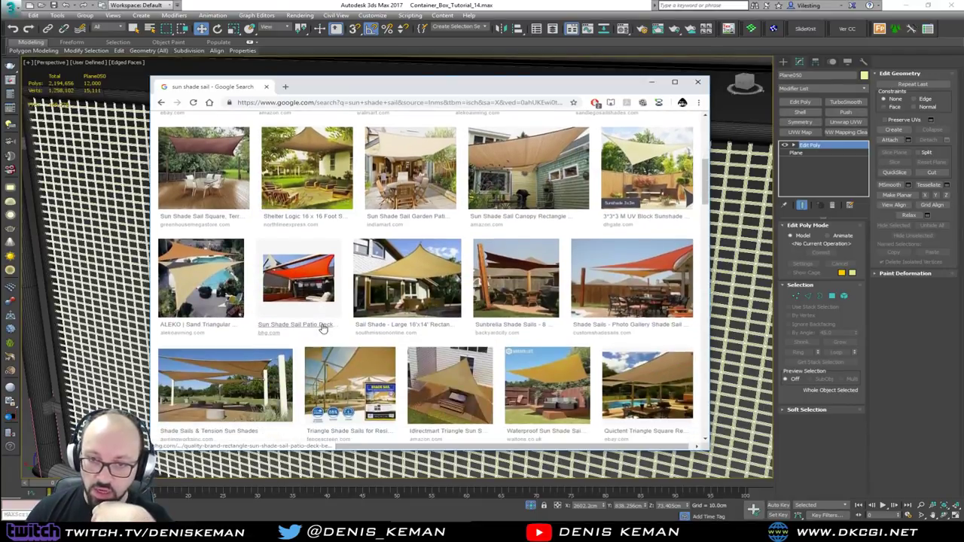
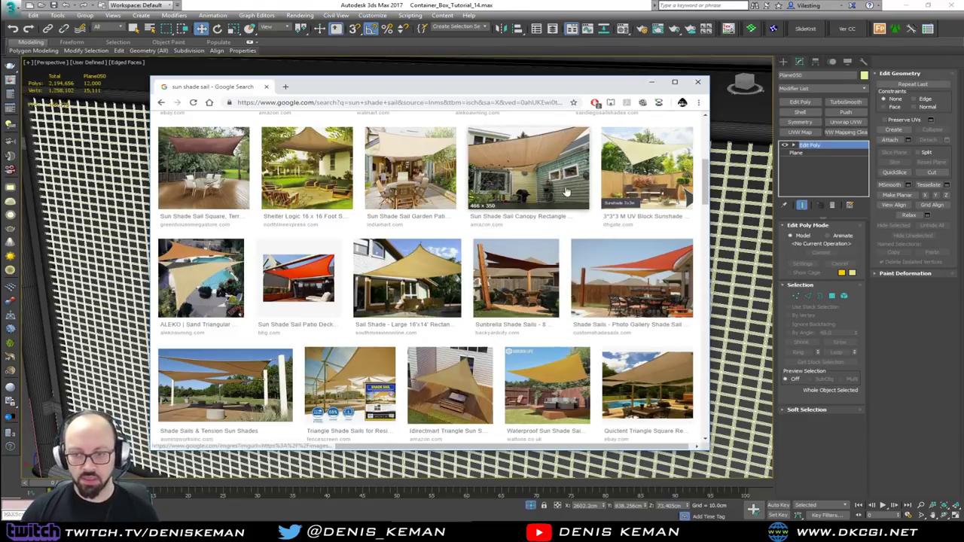
pyautogui.click(697, 81)
# Remove the Edit Poly modifier from the infill plane and set its length and width segments to 1.
pyautogui.scroll(-6, 550, 183)
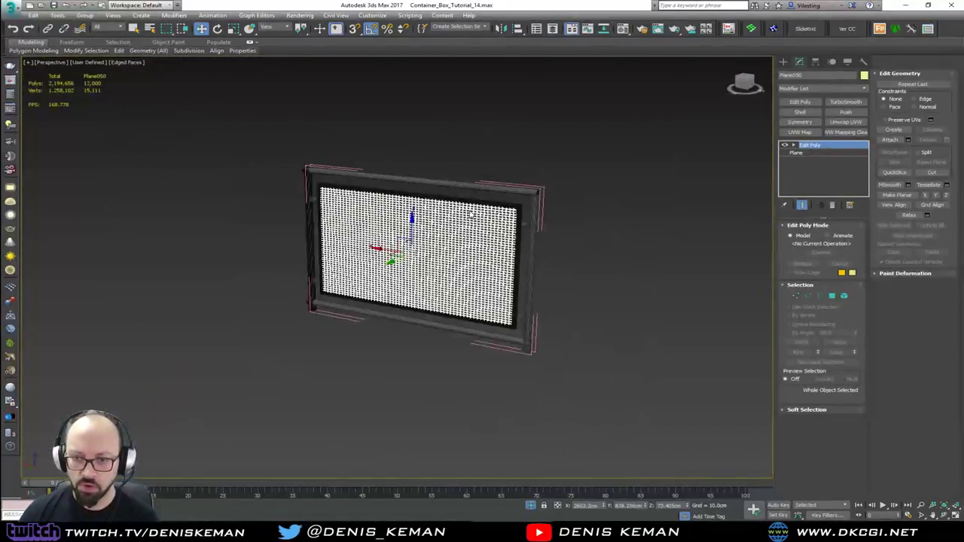
pyautogui.scroll(5, 452, 223)
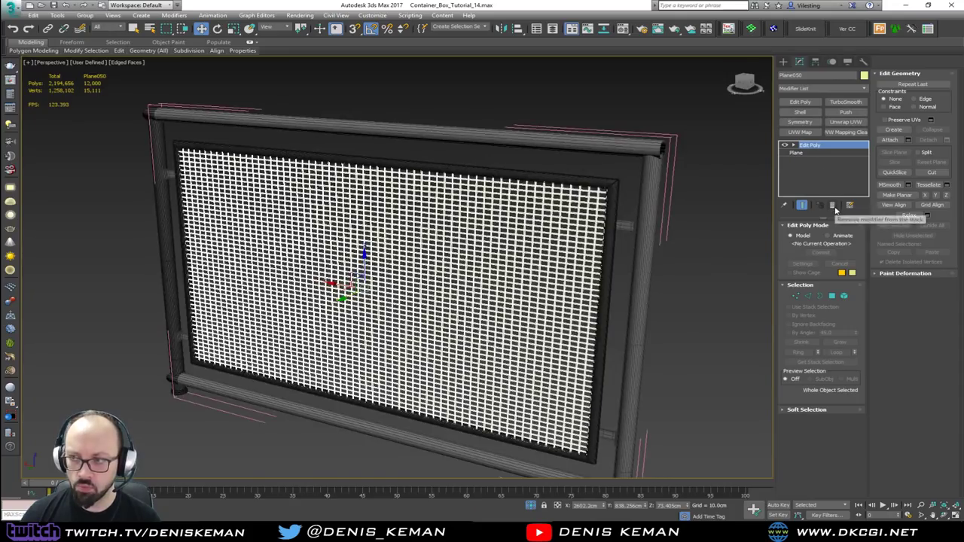
pyautogui.click(833, 206)
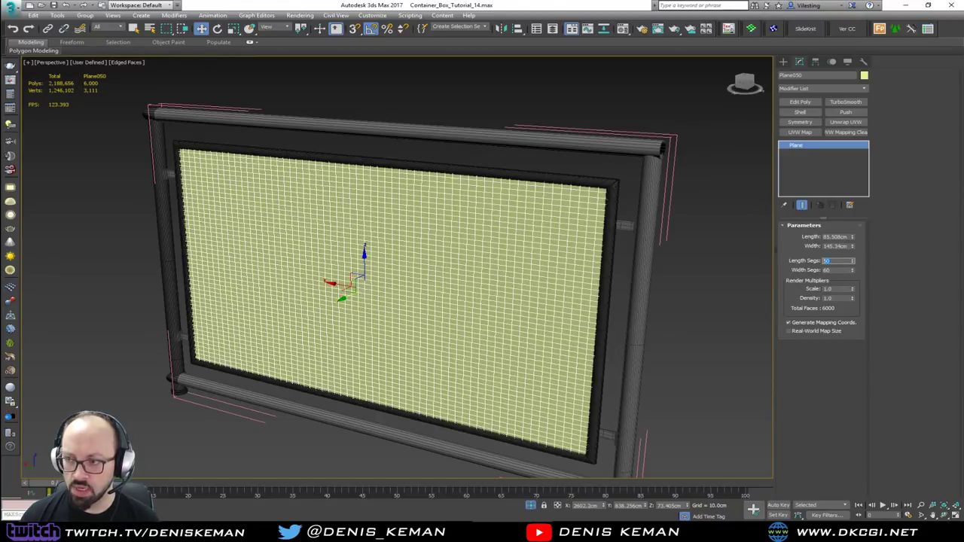
pyautogui.write('1')
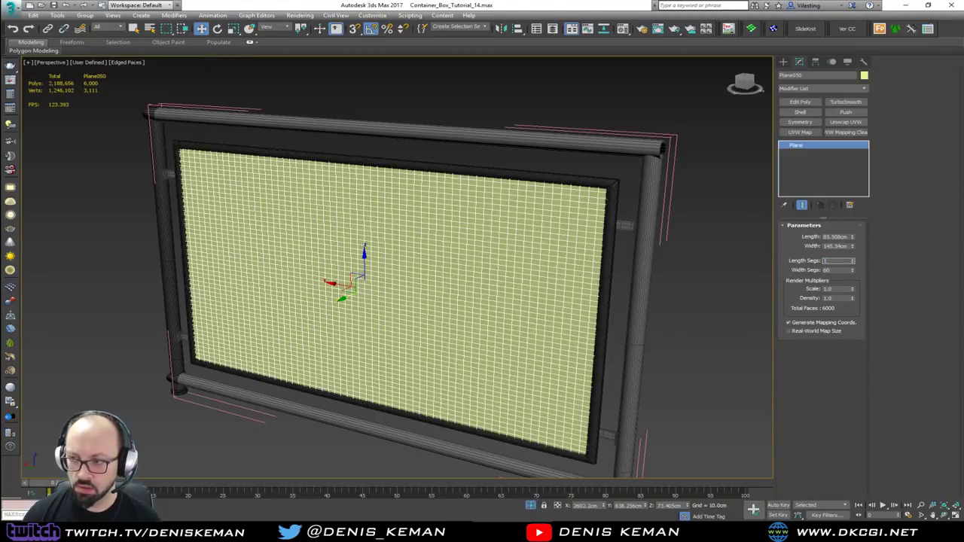
pyautogui.press('Tab')
pyautogui.write('1')
pyautogui.press('Return')
# Select all parts of the isolated fence, including the frame, posts, rails and plain infill plane.
pyautogui.rightClick(495, 238)
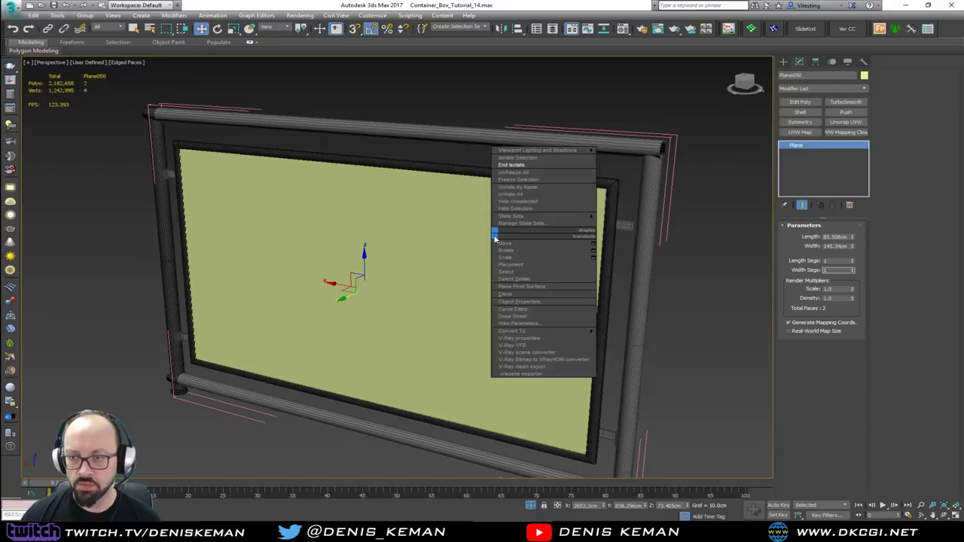
pyautogui.scroll(-3, 542, 224)
pyautogui.click(594, 249)
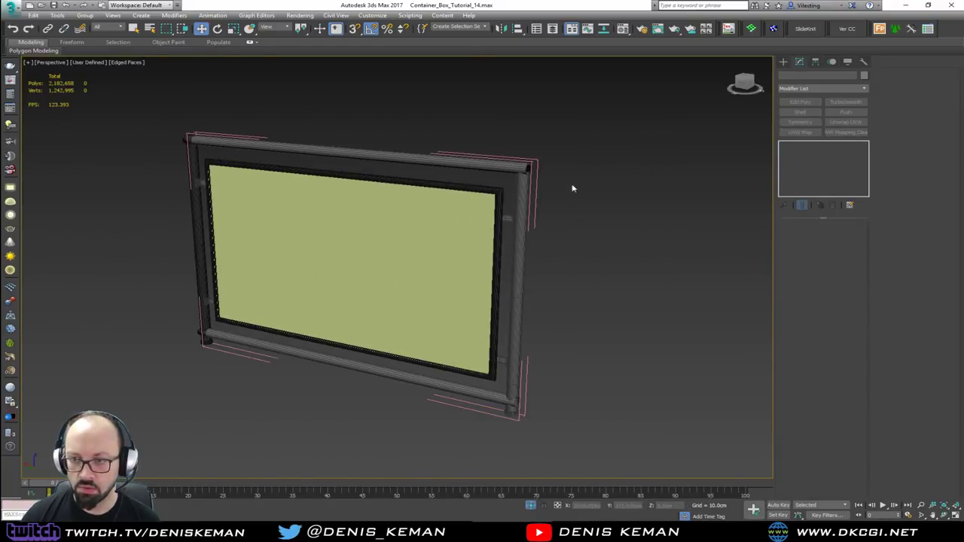
pyautogui.moveTo(147, 407); pyautogui.dragTo(146, 411)
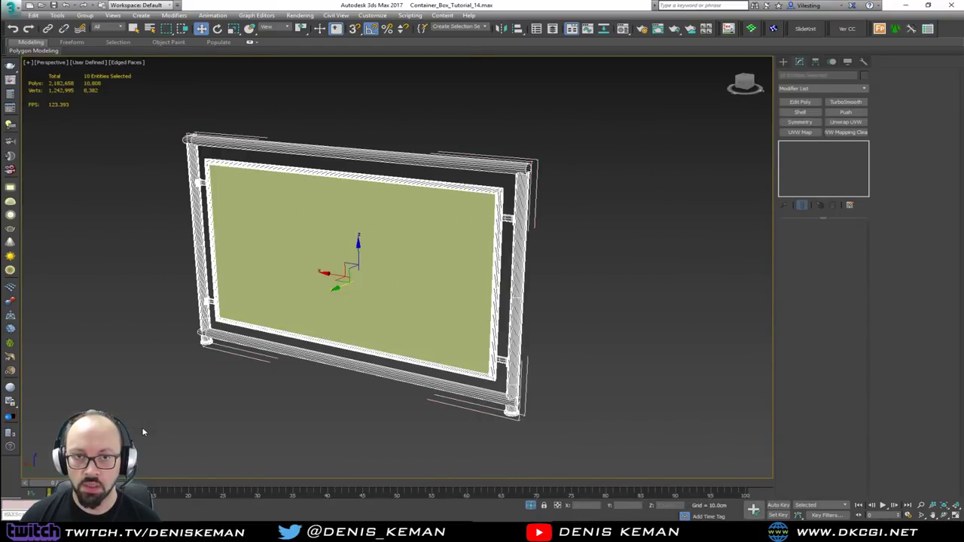
pyautogui.keyDown('alt'); pyautogui.moveTo(275, 302); pyautogui.dragTo(165, 254, button='middle'); pyautogui.keyUp('alt')
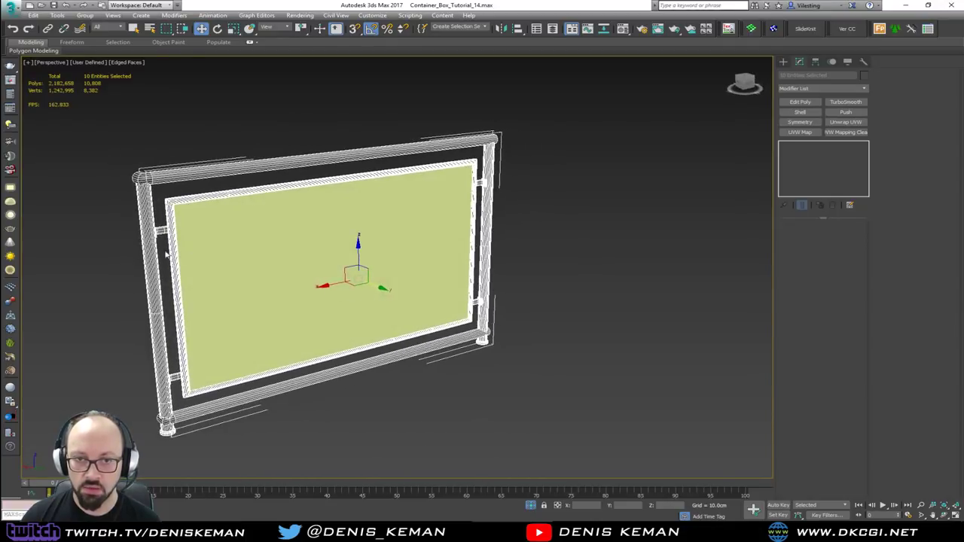
# Close the open fence group and ungroup it into its separate parts.
pyautogui.click(317, 192)
pyautogui.click(184, 177)
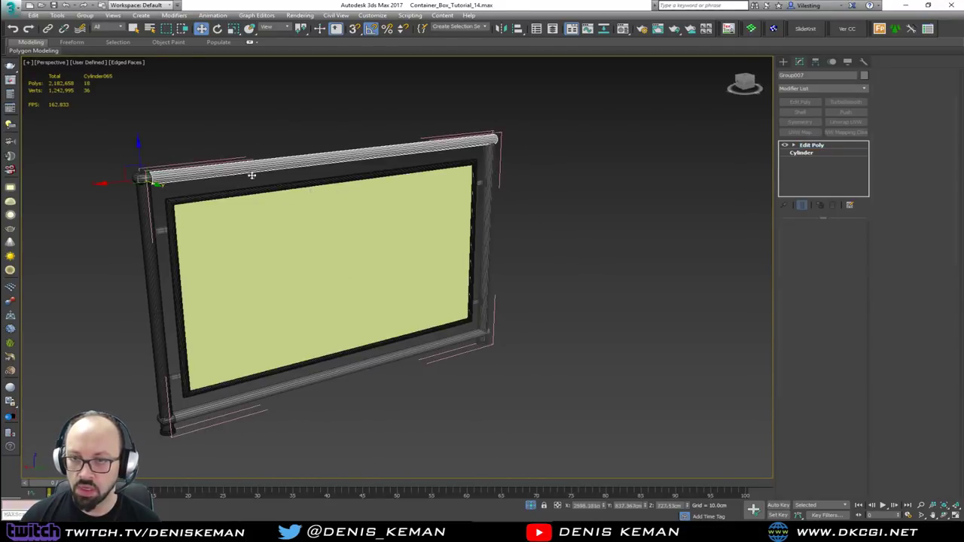
pyautogui.click(146, 238)
pyautogui.click(516, 176)
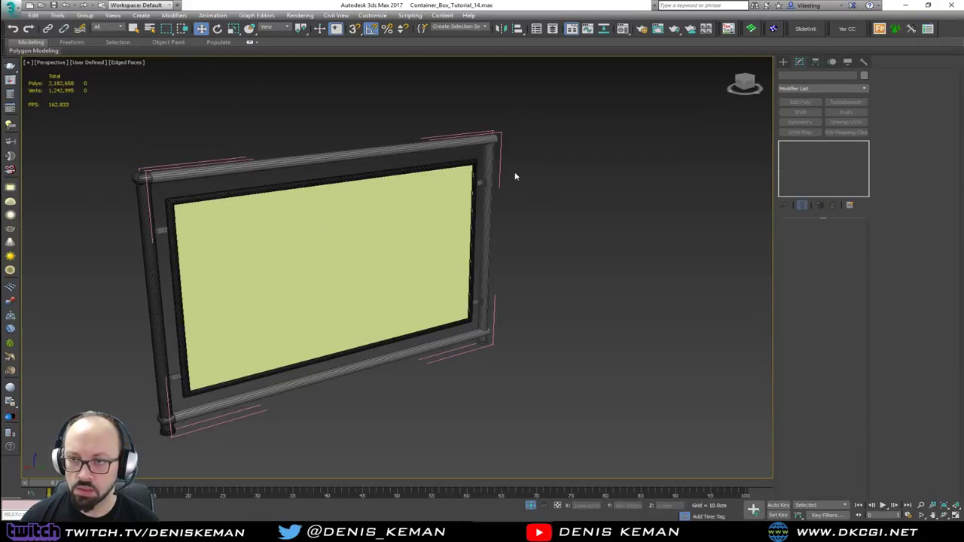
pyautogui.click(491, 158)
pyautogui.click(550, 146)
pyautogui.moveTo(548, 117); pyautogui.dragTo(499, 133)
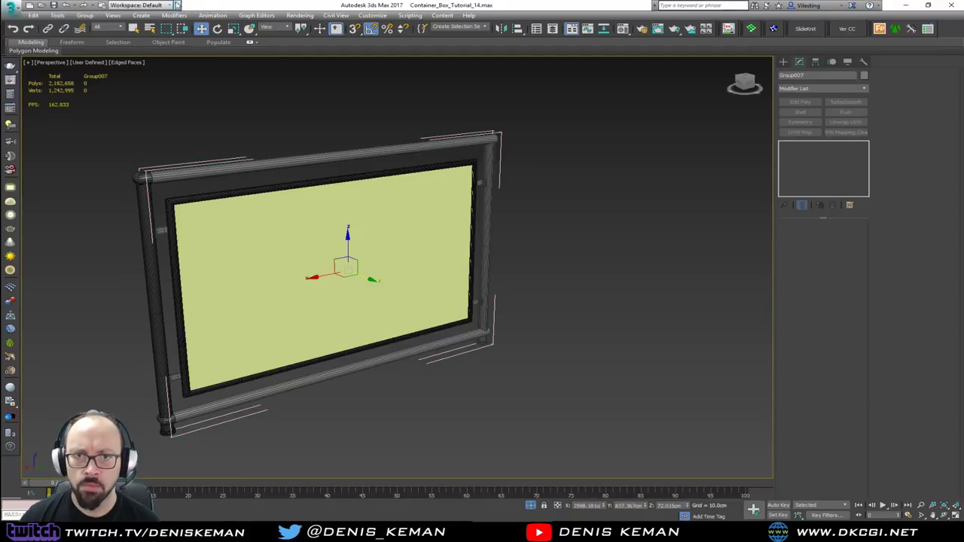
pyautogui.click(85, 15)
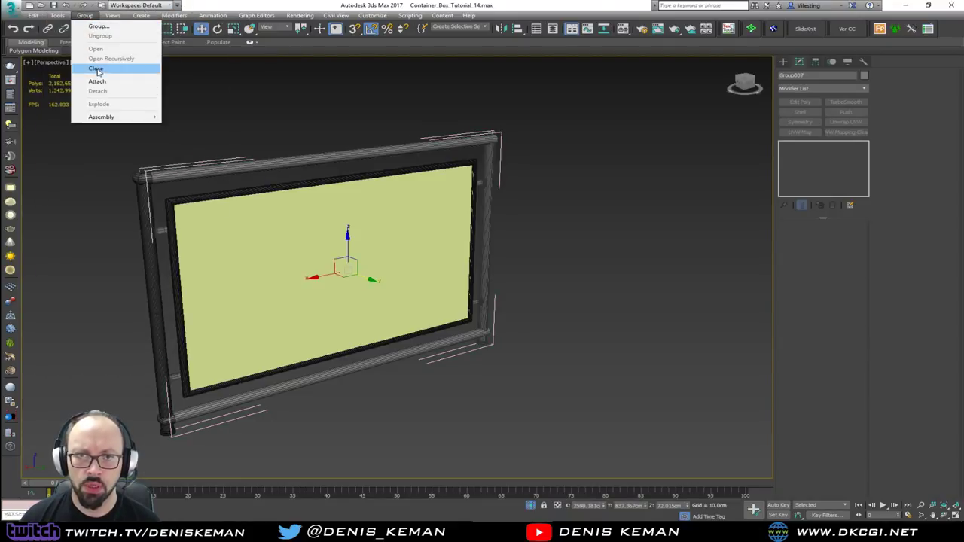
pyautogui.click(95, 68)
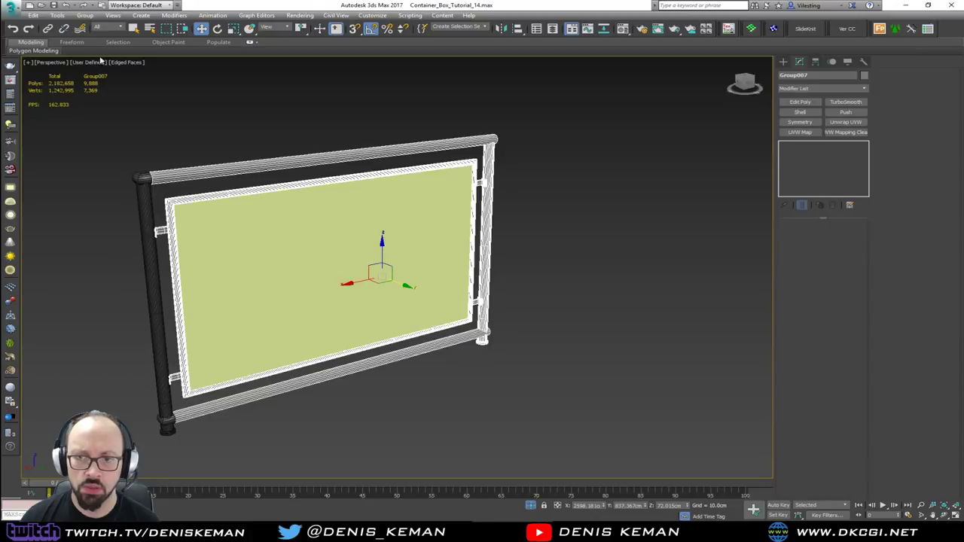
pyautogui.click(85, 15)
pyautogui.click(106, 36)
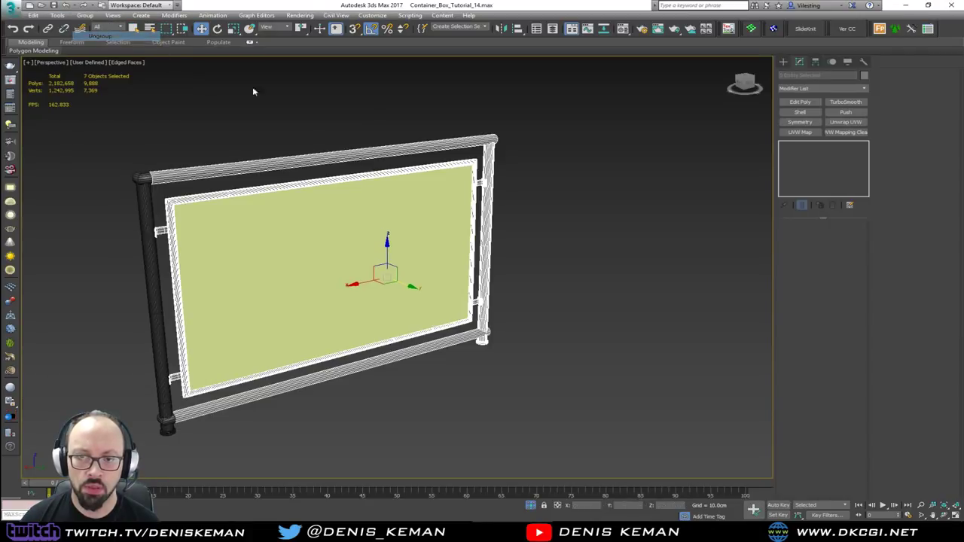
# Group the fence's frame, rails, plain end post and infill plane together, leaving out the post with the rounded corner cap.
pyautogui.click(499, 137)
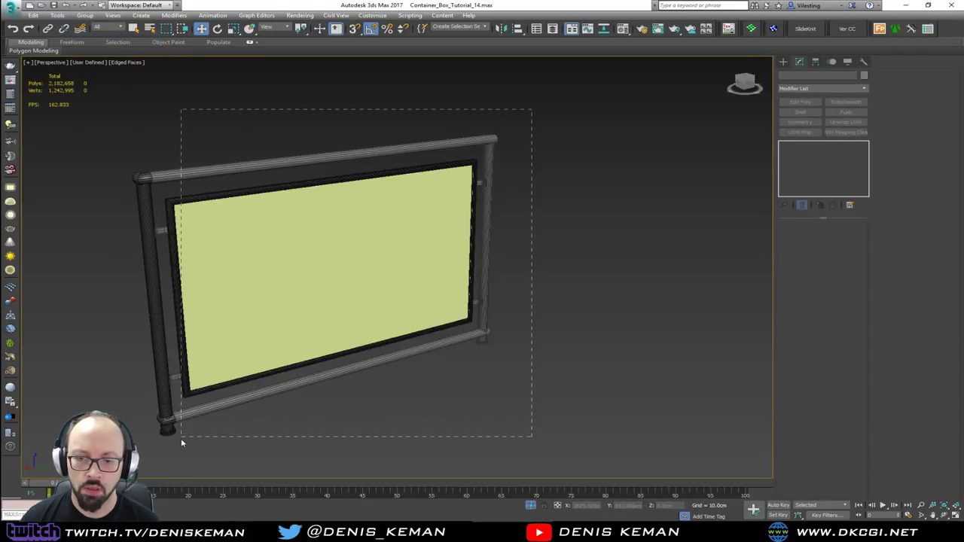
pyautogui.moveTo(183, 449); pyautogui.dragTo(183, 449)
pyautogui.keyDown('alt'); pyautogui.moveTo(219, 437); pyautogui.dragTo(242, 399, button='middle'); pyautogui.keyUp('alt')
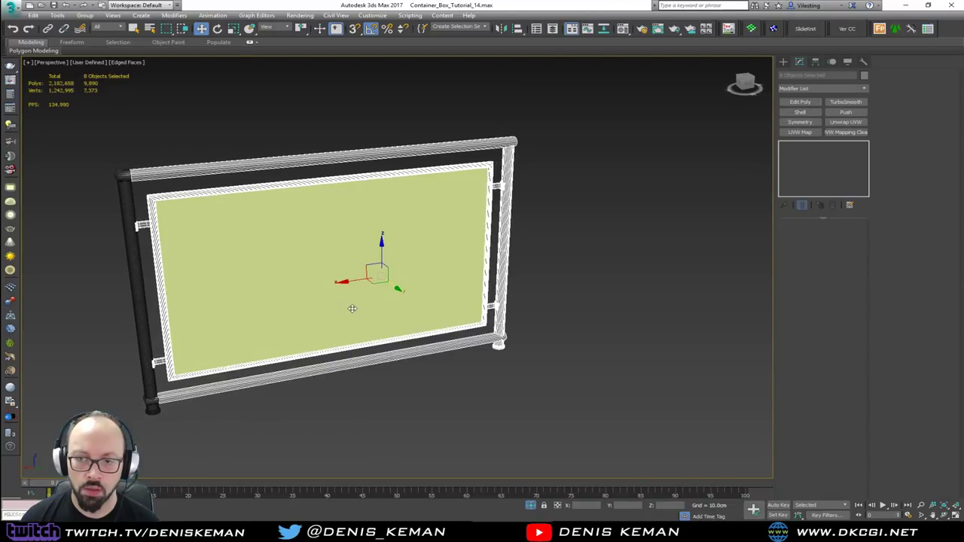
pyautogui.moveTo(357, 279); pyautogui.dragTo(394, 278)
pyautogui.hotkey('ctrl', 'z')
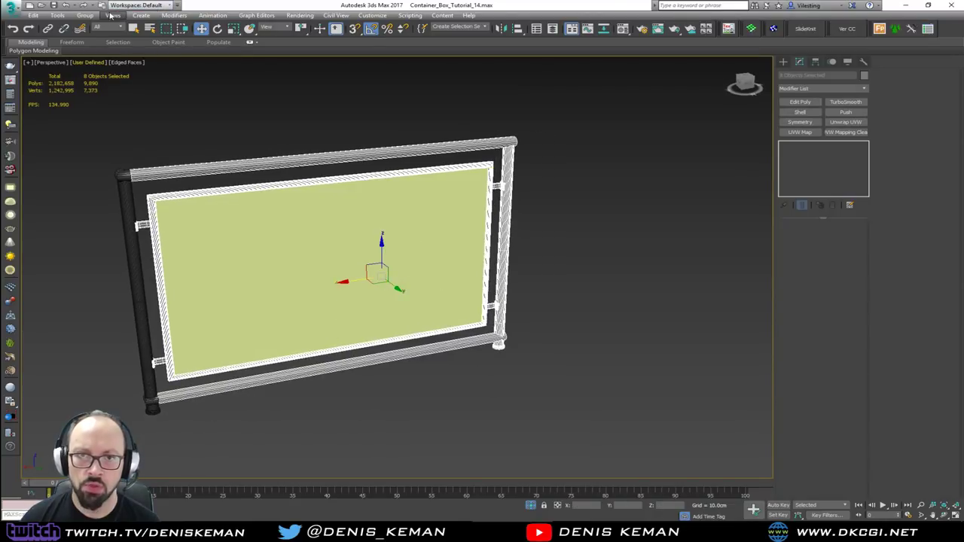
pyautogui.click(85, 15)
pyautogui.click(96, 27)
pyautogui.press('Return')
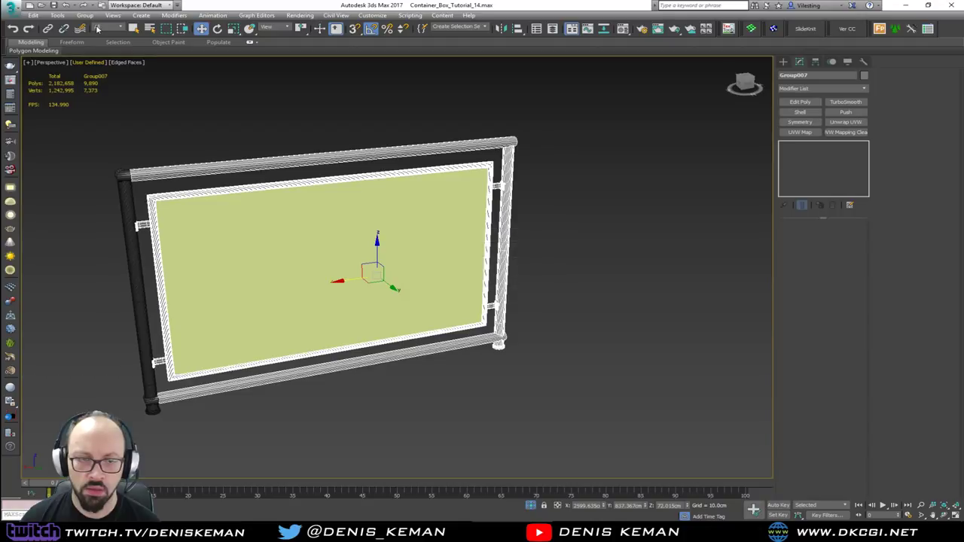
# Select the new fence group together with the separate capped post and end the isolation to show the whole building.
pyautogui.click(195, 138)
pyautogui.click(134, 269)
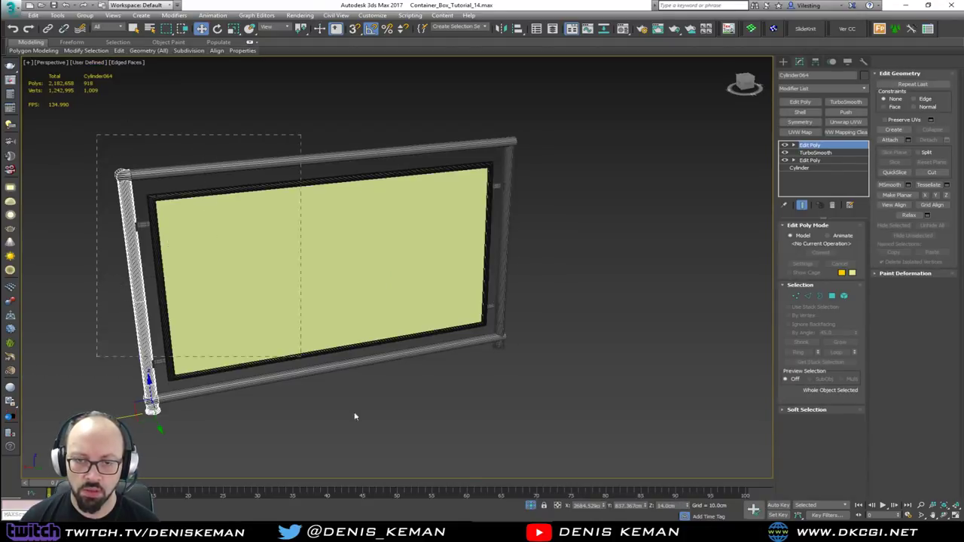
pyautogui.moveTo(447, 473); pyautogui.dragTo(448, 475)
pyautogui.hotkey('alt', 'w')
pyautogui.rightClick(553, 219)
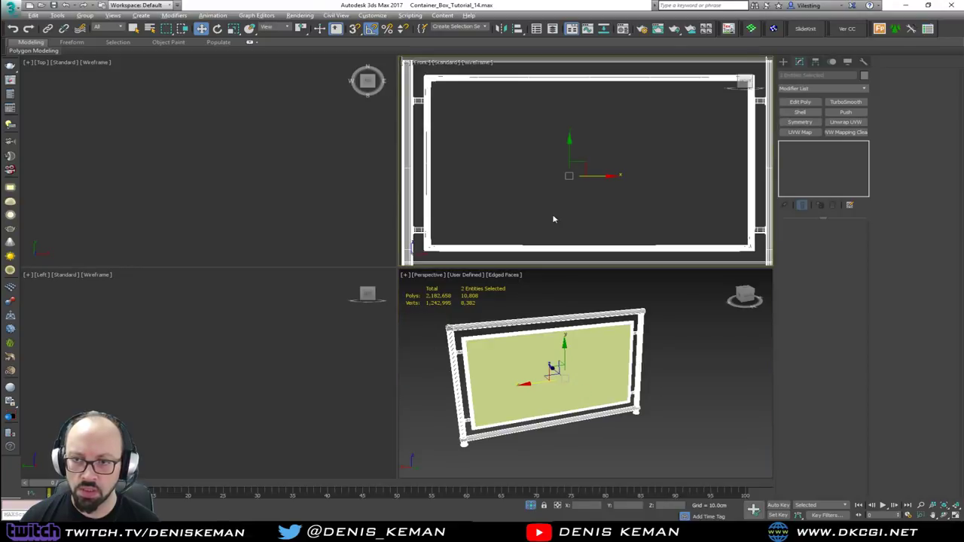
pyautogui.hotkey('alt', 'w')
pyautogui.rightClick(532, 339)
pyautogui.click(569, 267)
pyautogui.hotkey('alt', 'w')
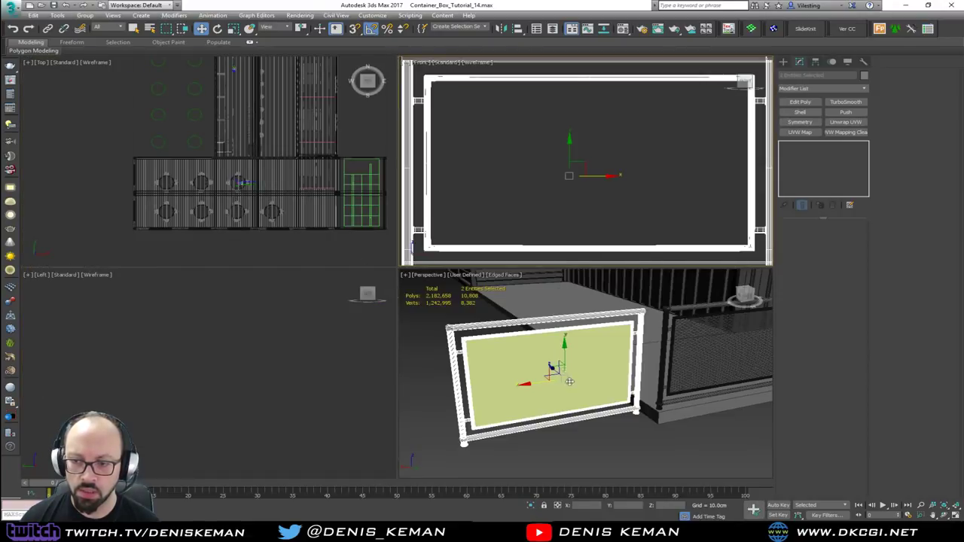
# Move the fence and capped post up onto the roof deck's front edge, beside the container wall, with the feet on the deck.
pyautogui.rightClick(550, 367)
pyautogui.hotkey('alt', 'w')
pyautogui.keyDown('alt'); pyautogui.moveTo(550, 349); pyautogui.dragTo(475, 327, button='middle'); pyautogui.keyUp('alt')
pyautogui.scroll(-6, 326, 322)
pyautogui.moveTo(360, 323); pyautogui.dragTo(241, 324, button='middle')
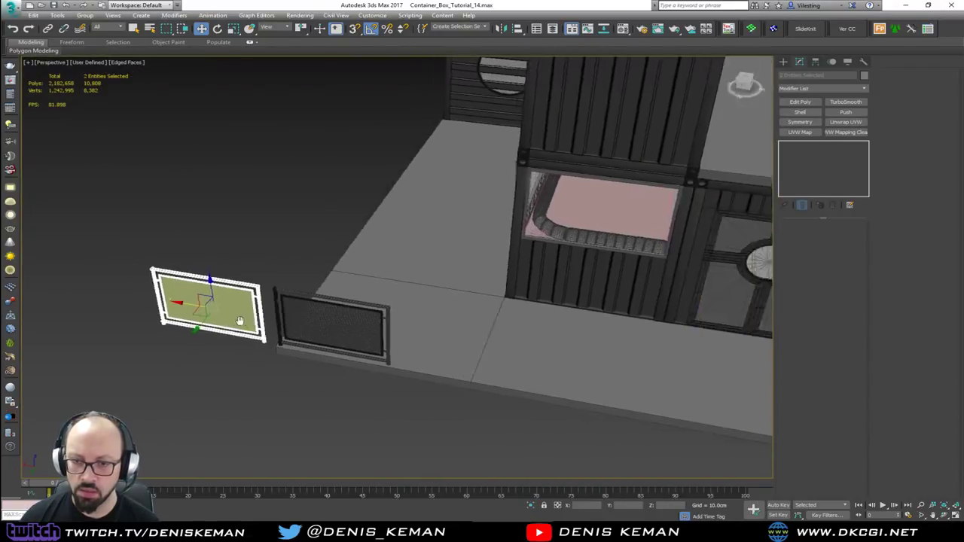
pyautogui.scroll(-4, 221, 319)
pyautogui.moveTo(215, 315); pyautogui.dragTo(474, 230)
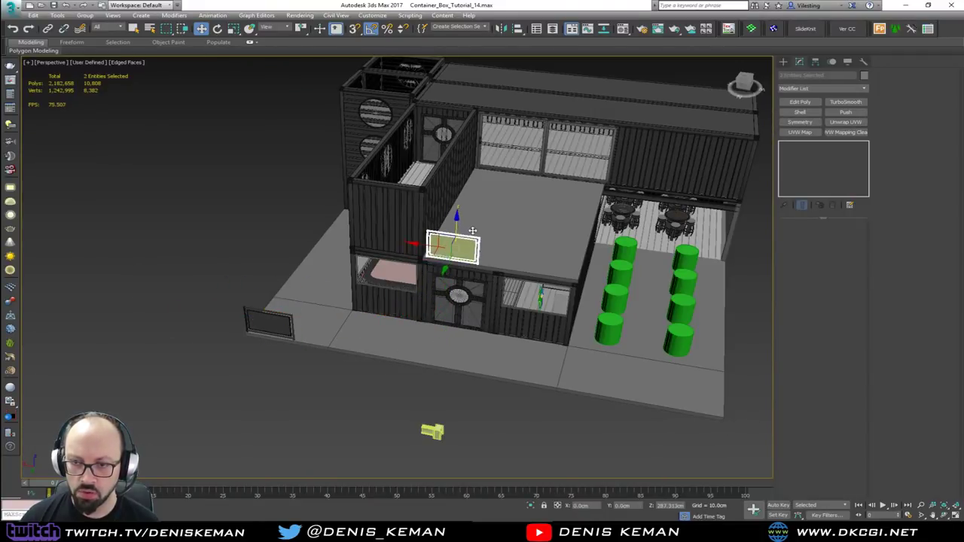
pyautogui.press('z')
pyautogui.keyDown('alt'); pyautogui.moveTo(424, 298); pyautogui.dragTo(422, 260, button='middle'); pyautogui.keyUp('alt')
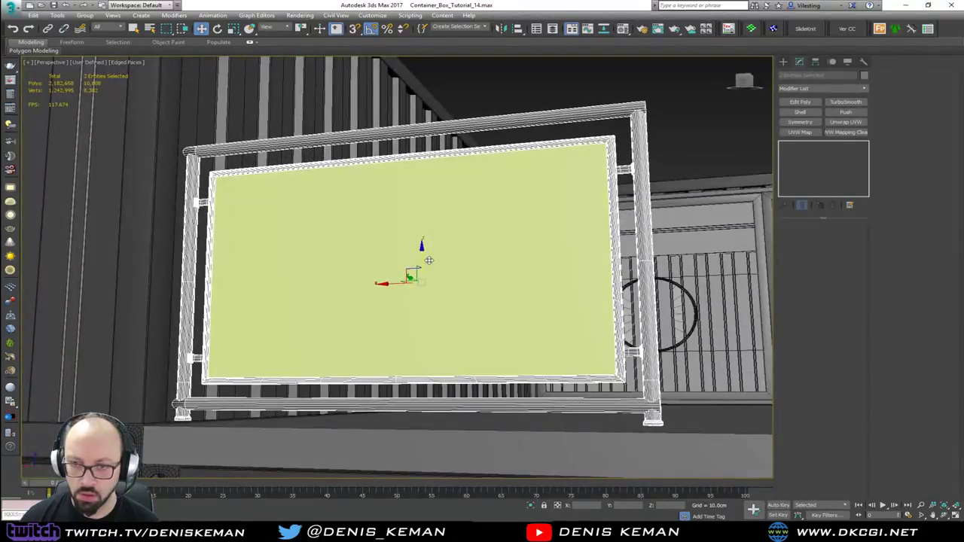
pyautogui.moveTo(422, 259); pyautogui.dragTo(423, 264)
pyautogui.keyDown('alt'); pyautogui.moveTo(424, 264); pyautogui.dragTo(178, 312, button='middle'); pyautogui.keyUp('alt')
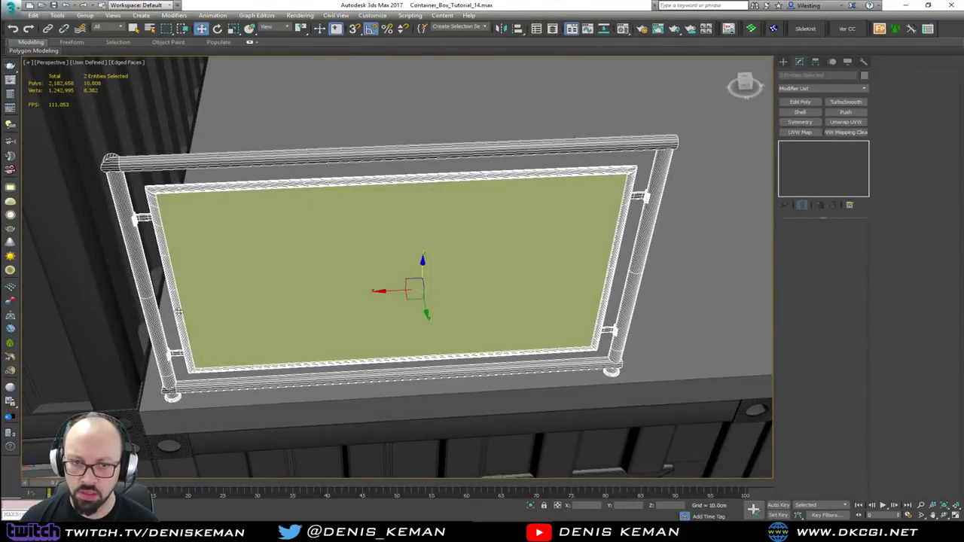
# Move the capped post past the fence's opposite end and rotate it 90 degrees about the vertical axis.
pyautogui.click(153, 318)
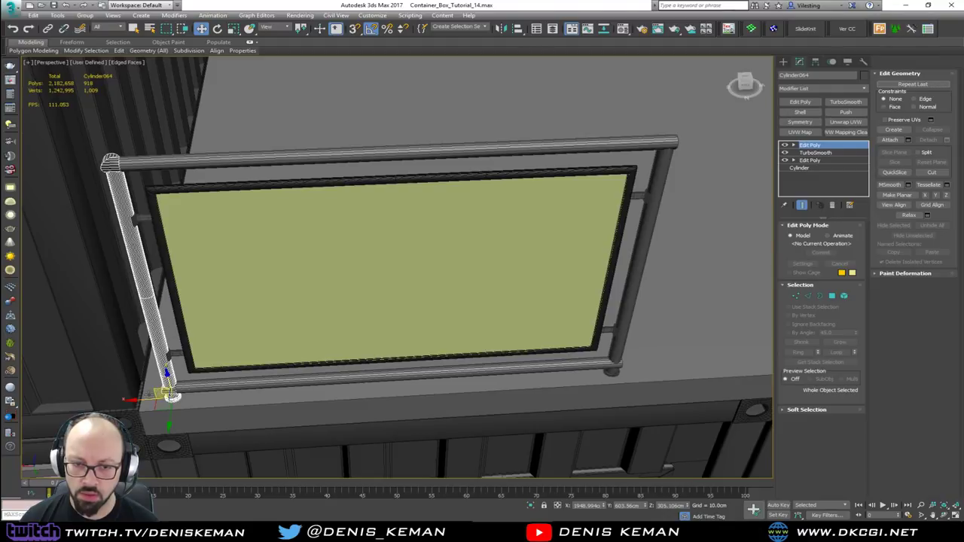
pyautogui.moveTo(144, 401); pyautogui.dragTo(626, 398)
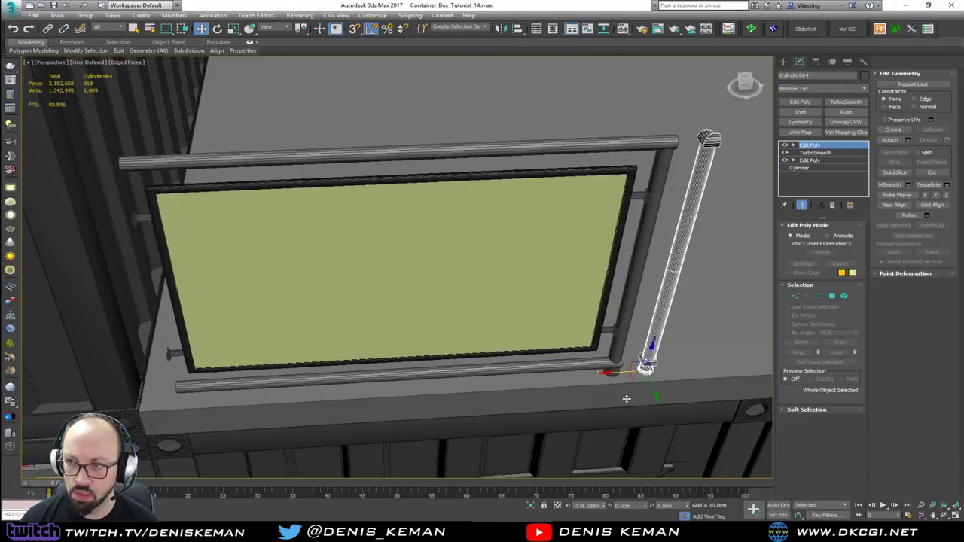
pyautogui.moveTo(616, 347); pyautogui.dragTo(520, 378, button='middle')
pyautogui.press('e')
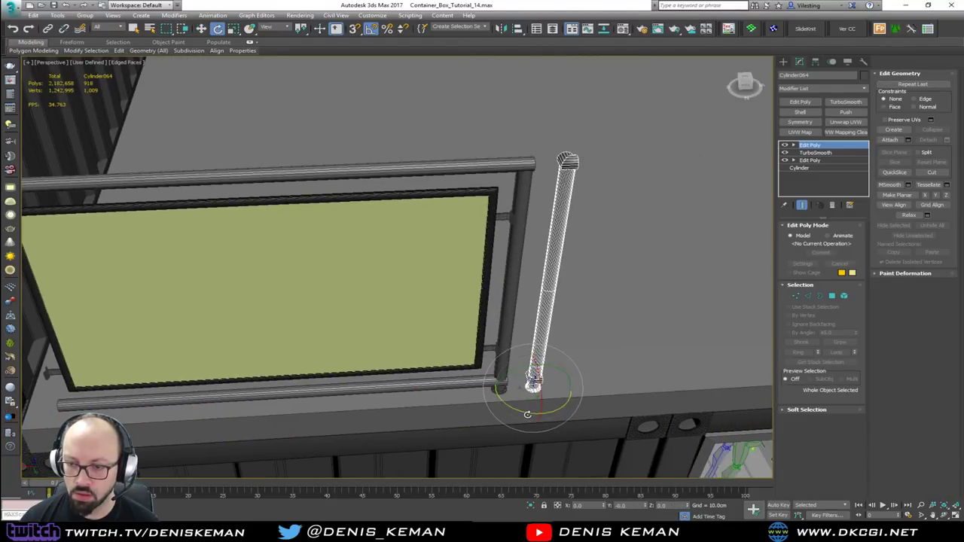
pyautogui.moveTo(527, 415); pyautogui.dragTo(573, 409)
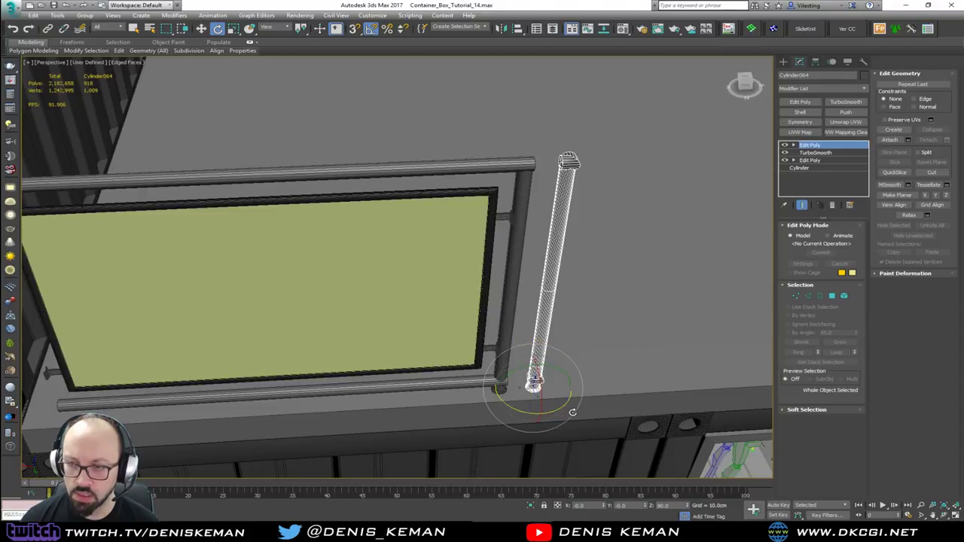
# Move the rotated capped post along the front edge to the roof deck's outer corner.
pyautogui.moveTo(561, 336); pyautogui.dragTo(289, 363, button='middle')
pyautogui.scroll(-3, 387, 336)
pyautogui.press('w')
pyautogui.scroll(-3, 288, 364)
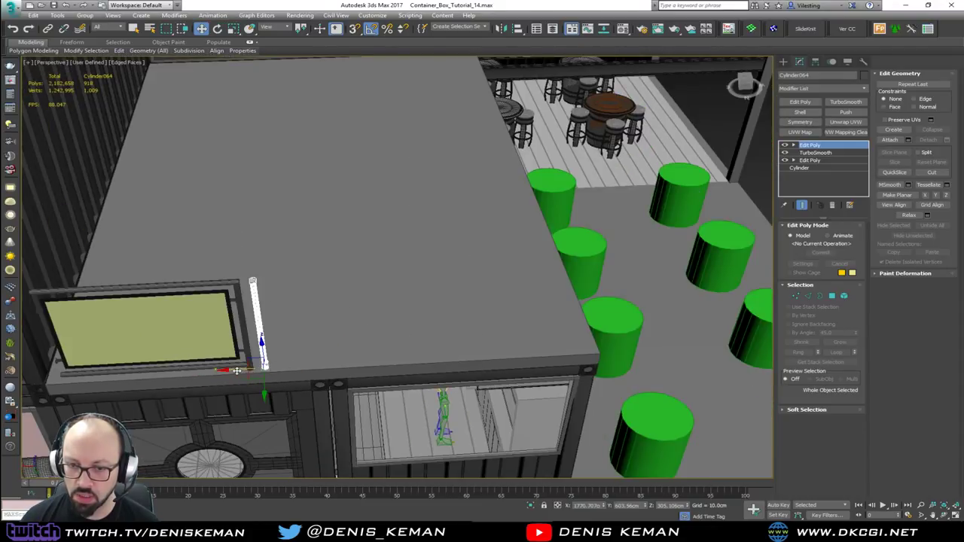
pyautogui.moveTo(273, 366); pyautogui.dragTo(551, 345)
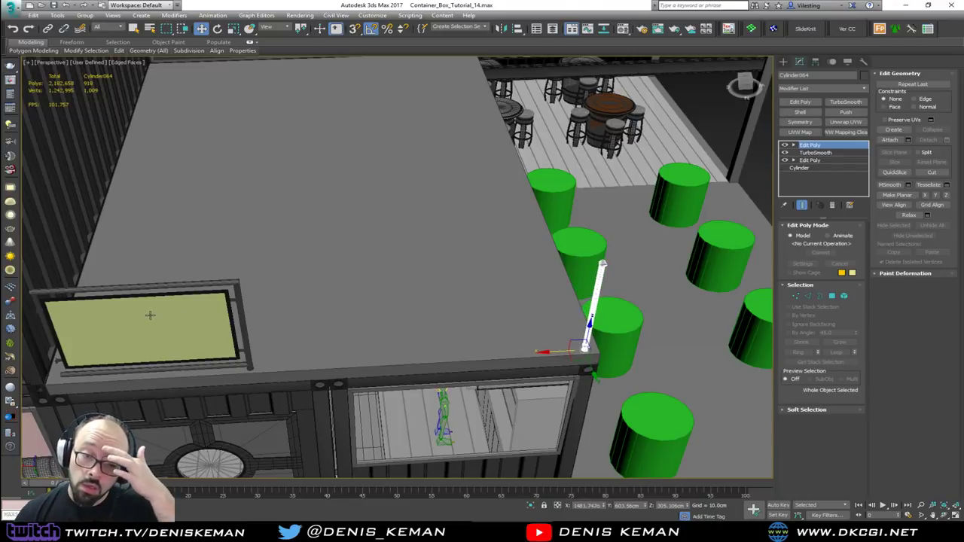
# Open the roof deck's fence group so its individual parts can be edited.
pyautogui.moveTo(150, 315); pyautogui.dragTo(267, 323, button='middle')
pyautogui.scroll(2, 311, 330)
pyautogui.click(333, 329)
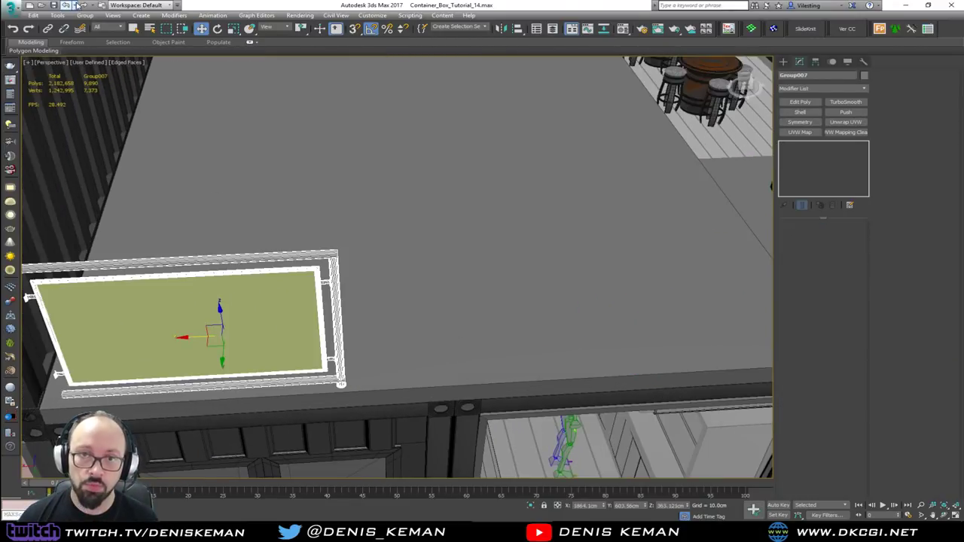
pyautogui.click(87, 15)
pyautogui.click(96, 47)
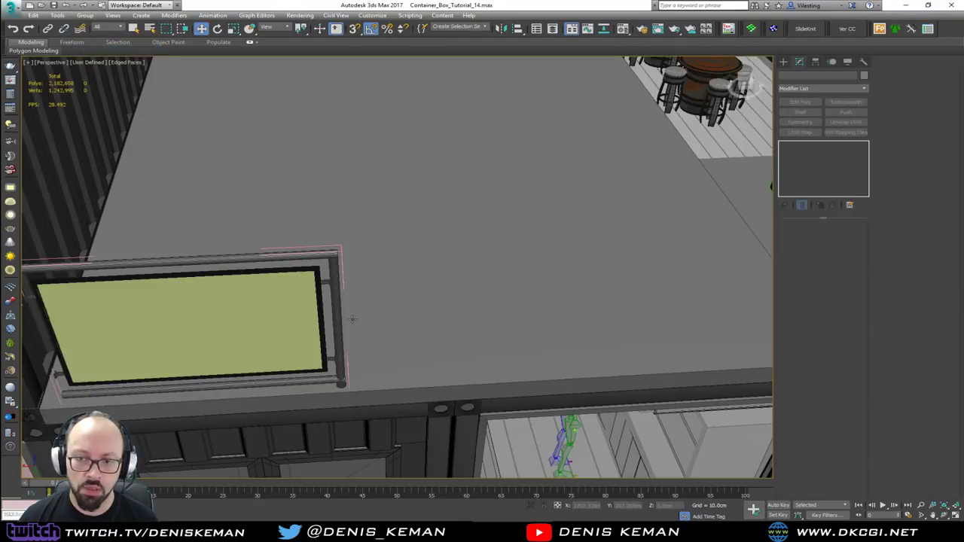
# Remove the TurboSmooth modifier from the fence's plain end post.
pyautogui.click(338, 320)
pyautogui.scroll(5, 347, 388)
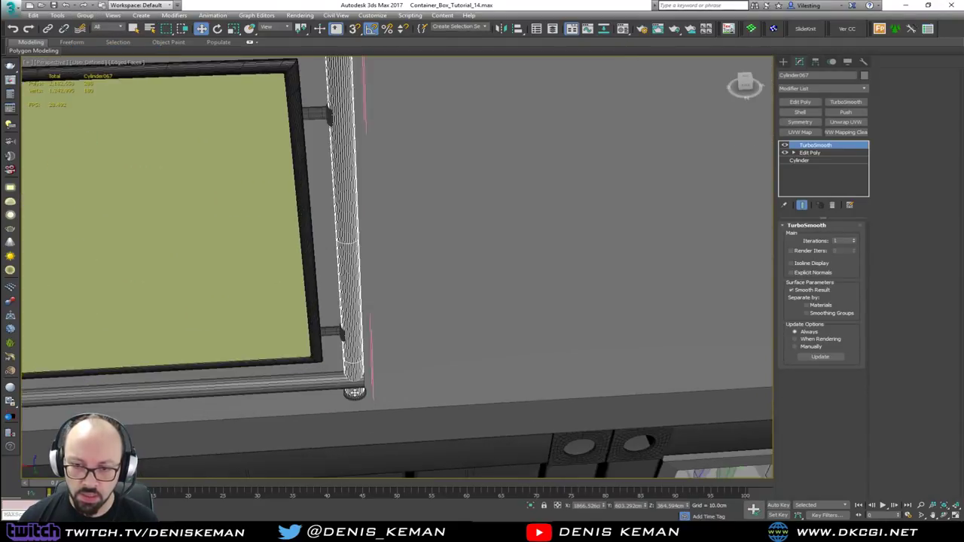
pyautogui.keyDown('ctrl'); pyautogui.click(356, 400); pyautogui.keyUp('ctrl')
pyautogui.moveTo(322, 243); pyautogui.dragTo(333, 338, button='middle')
pyautogui.scroll(-4, 334, 338)
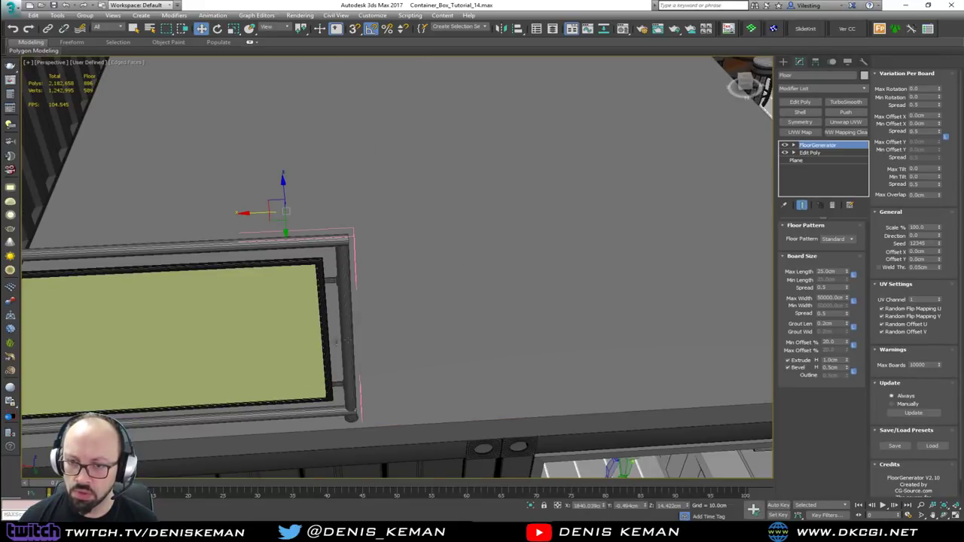
pyautogui.click(349, 339)
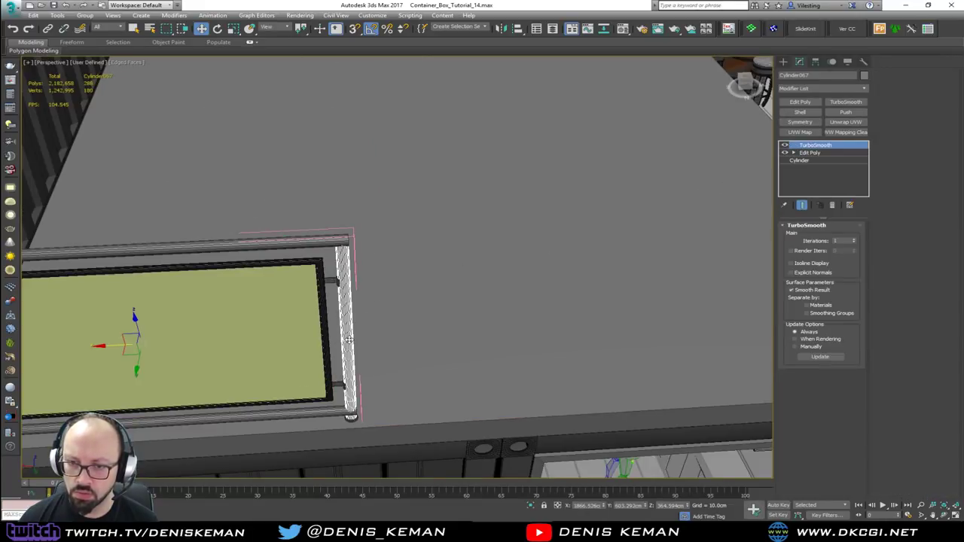
pyautogui.click(833, 206)
# Check the fence's upper and lower rails at the end post and compare them with the original mesh fence.
pyautogui.scroll(4, 333, 242)
pyautogui.click(335, 242)
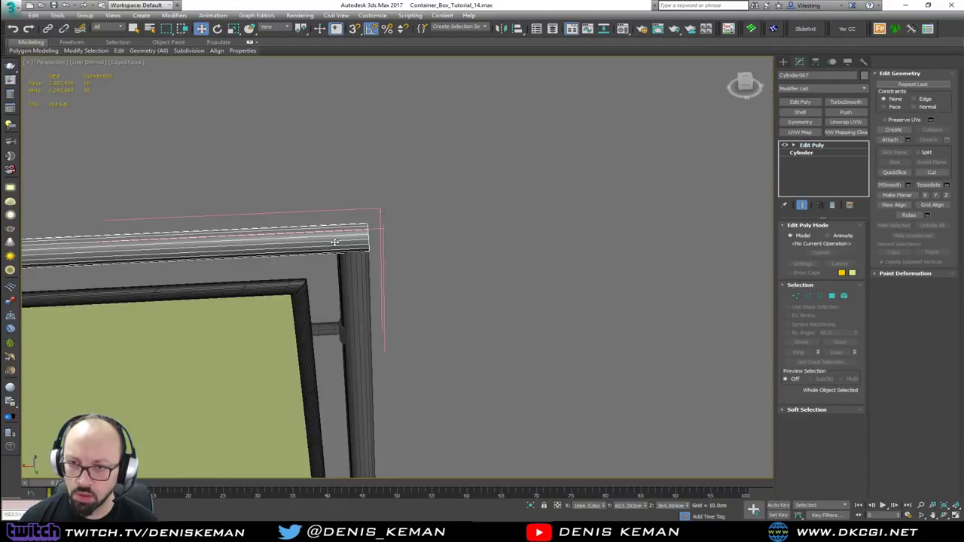
pyautogui.moveTo(341, 295); pyautogui.dragTo(365, 145, button='middle')
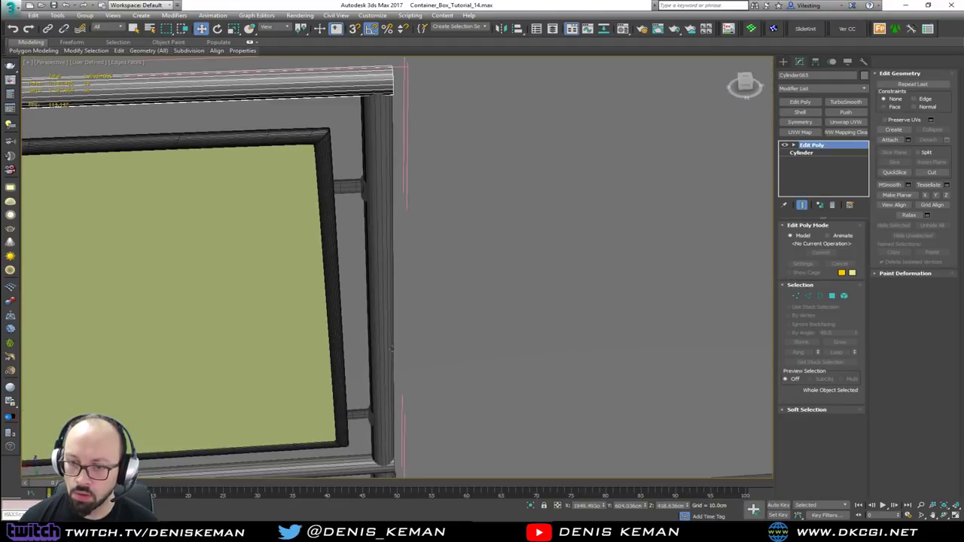
pyautogui.click(359, 463)
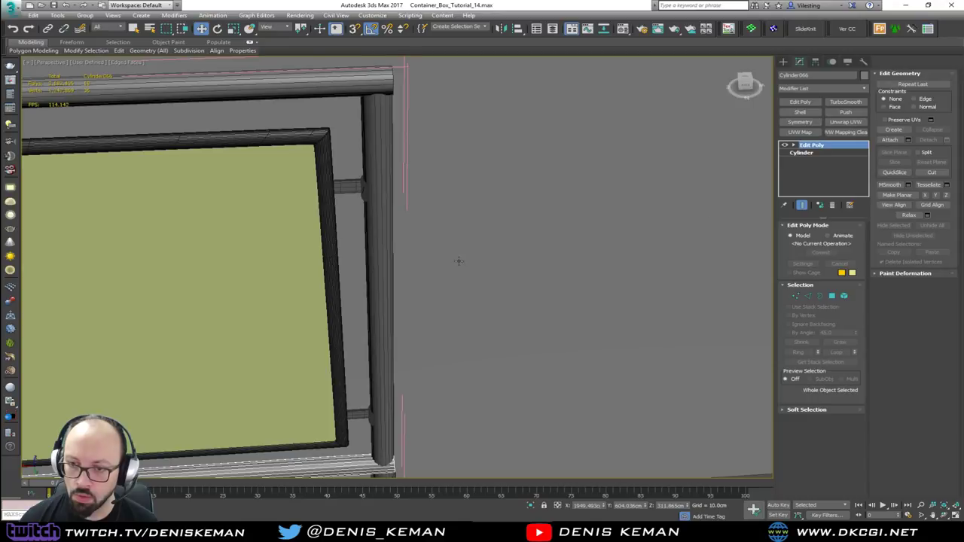
pyautogui.scroll(-5, 459, 260)
pyautogui.scroll(5, 452, 256)
pyautogui.scroll(2, 430, 294)
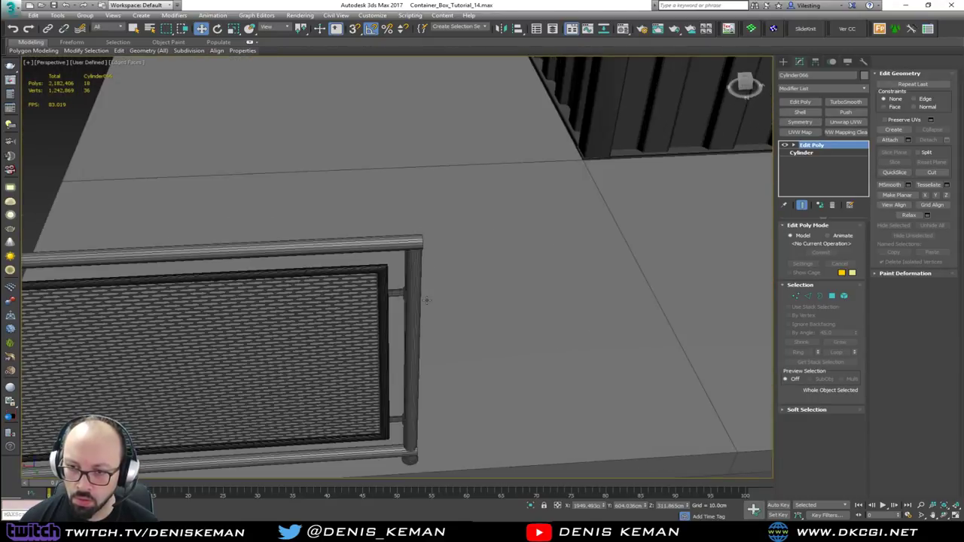
pyautogui.scroll(4, 426, 300)
pyautogui.scroll(-8, 426, 301)
pyautogui.moveTo(427, 301); pyautogui.dragTo(232, 319, button='middle')
pyautogui.moveTo(465, 153); pyautogui.dragTo(406, 211, button='middle')
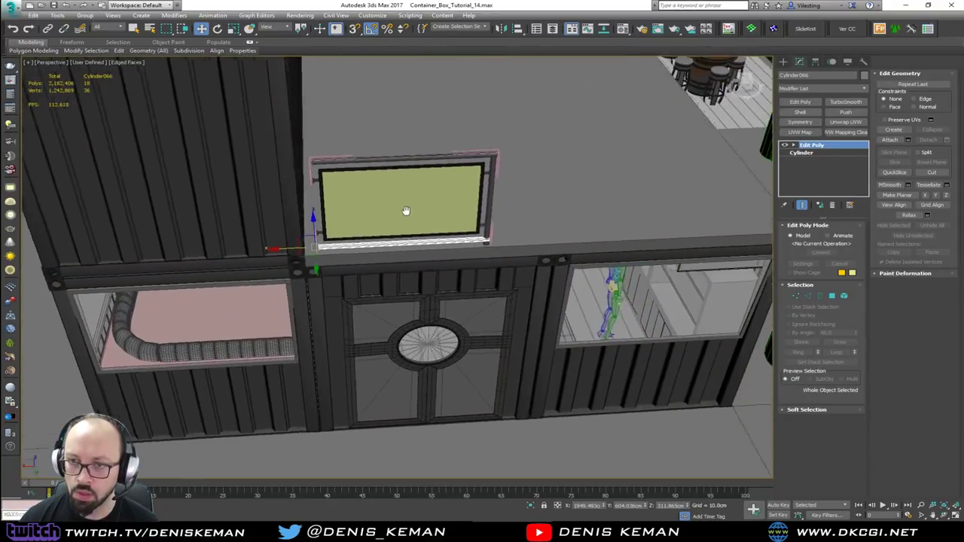
pyautogui.scroll(-2, 442, 201)
pyautogui.scroll(6, 456, 196)
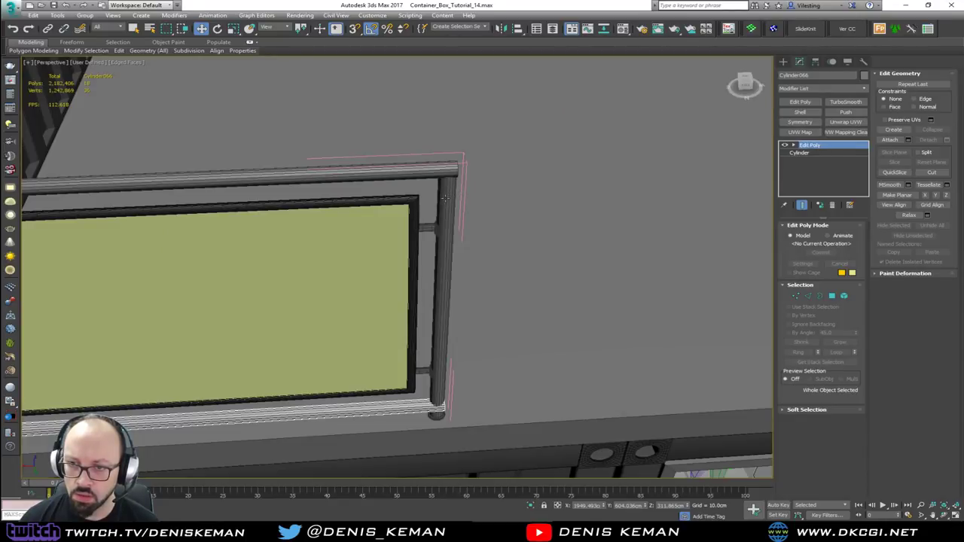
# Remove the TurboSmooth modifier from the base collar of the fence's end post.
pyautogui.click(444, 197)
pyautogui.click(437, 415)
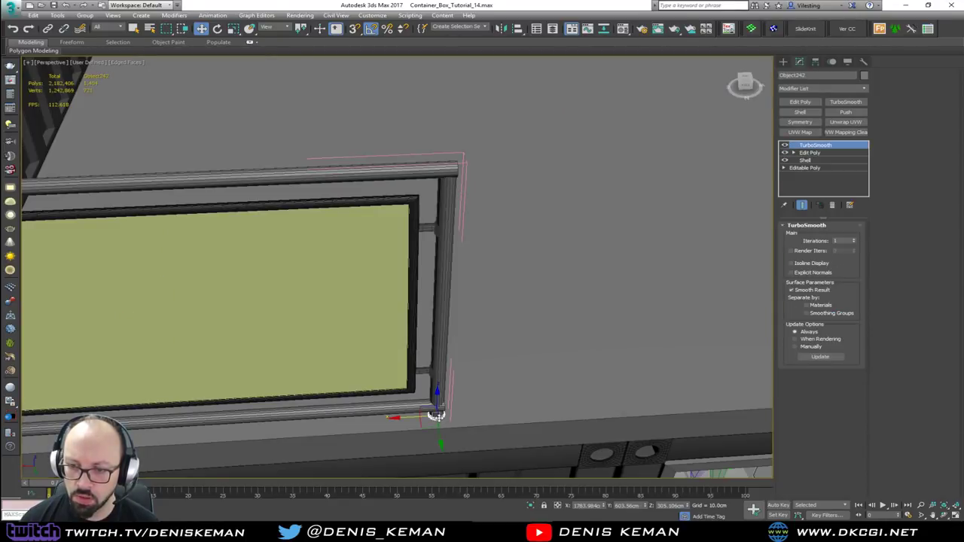
pyautogui.click(838, 209)
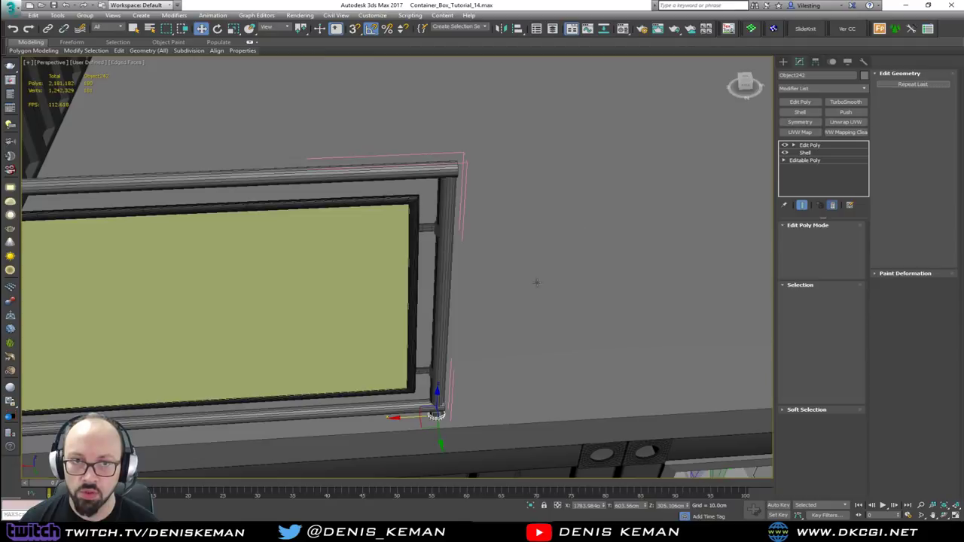
# Copy the end post together with its base collar to the fence's other end, beside the corrugated container wall.
pyautogui.keyDown('ctrl'); pyautogui.click(440, 330); pyautogui.keyUp('ctrl')
pyautogui.scroll(-3, 379, 276)
pyautogui.moveTo(379, 275); pyautogui.dragTo(543, 216, button='middle')
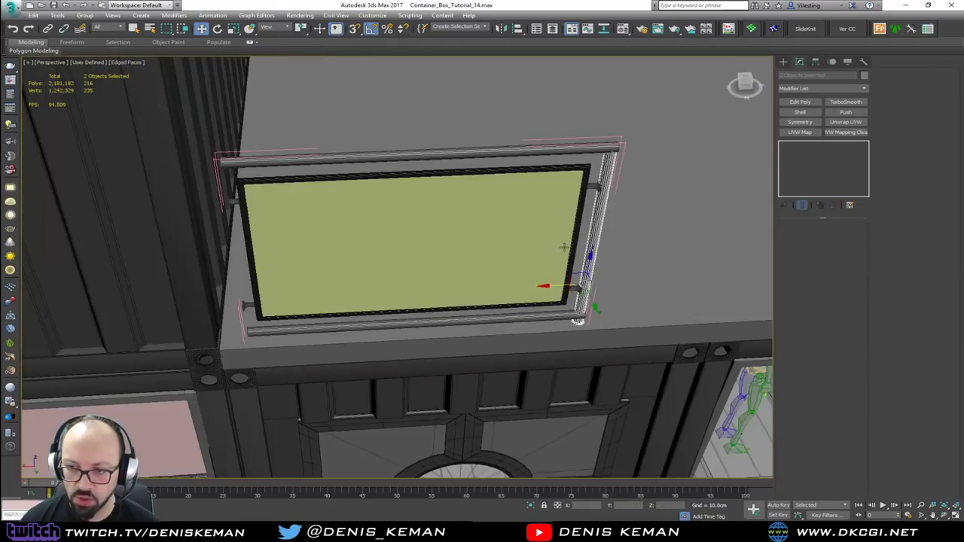
pyautogui.keyDown('shift'); pyautogui.moveTo(556, 287); pyautogui.dragTo(211, 303); pyautogui.keyUp('shift')
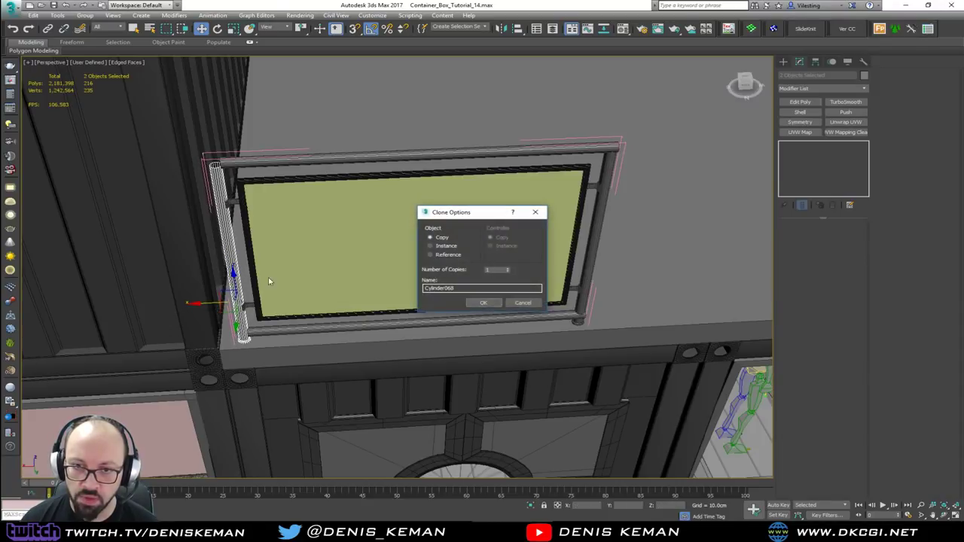
pyautogui.click(483, 303)
pyautogui.press('z')
pyautogui.keyDown('alt'); pyautogui.moveTo(210, 207); pyautogui.dragTo(347, 195, button='middle'); pyautogui.keyUp('alt')
pyautogui.scroll(5, 409, 172)
pyautogui.moveTo(382, 255); pyautogui.dragTo(380, 258)
pyautogui.moveTo(380, 156); pyautogui.dragTo(394, 280, button='middle')
pyautogui.scroll(-4, 393, 280)
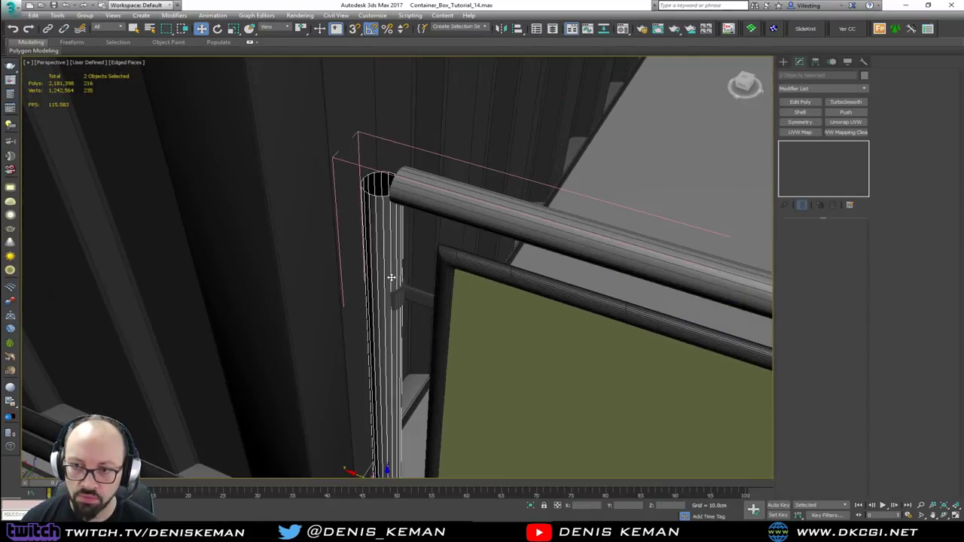
# Extend the upper rail's open end past the copied post to the container wall by moving its end vertices.
pyautogui.click(421, 192)
pyautogui.click(420, 199)
pyautogui.keyDown('alt'); pyautogui.moveTo(420, 199); pyautogui.dragTo(444, 203, button='middle'); pyautogui.keyUp('alt')
pyautogui.moveTo(418, 241); pyautogui.dragTo(462, 204, button='middle')
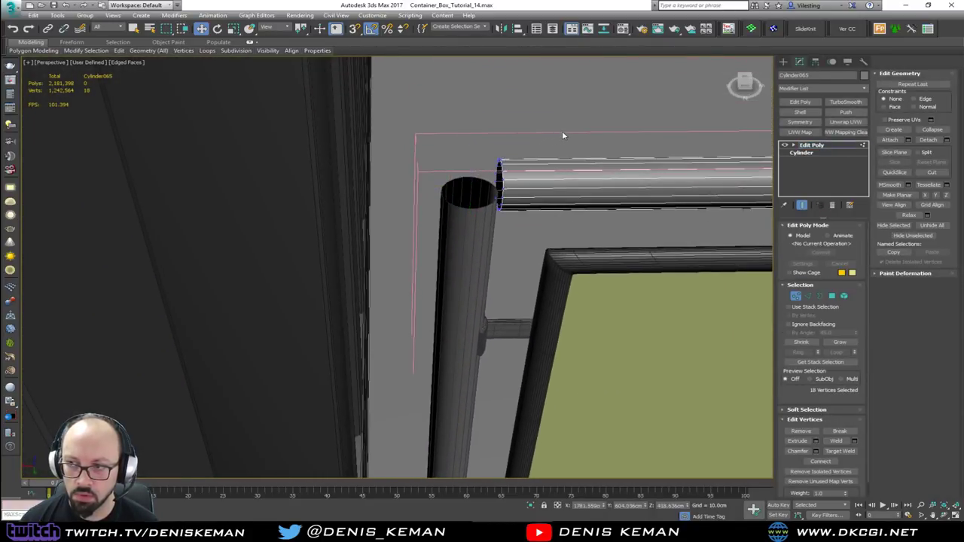
pyautogui.press('1')
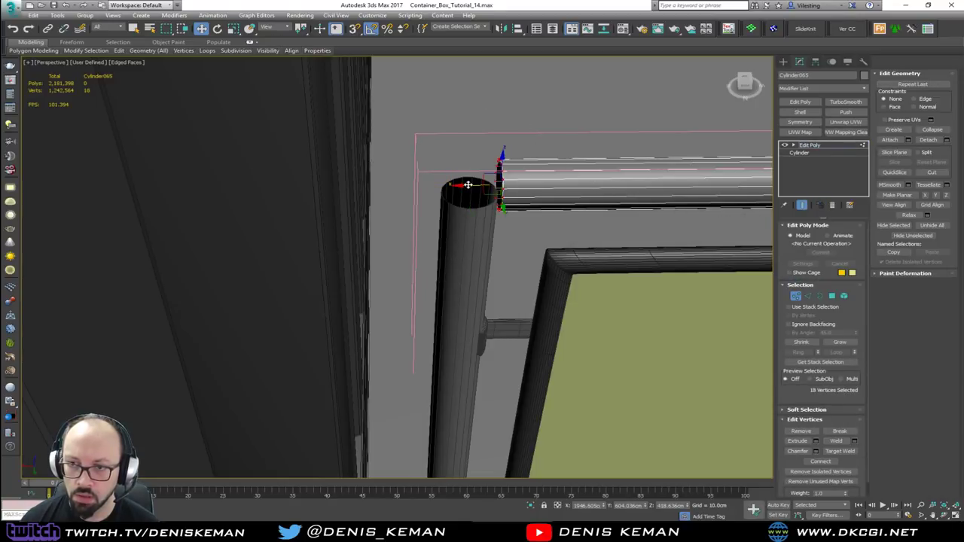
pyautogui.moveTo(467, 184); pyautogui.dragTo(289, 193)
# Extend the lower rail's end vertices past the copied post to the container wall and leave vertex editing.
pyautogui.moveTo(457, 269); pyautogui.dragTo(452, 146, button='middle')
pyautogui.scroll(-5, 452, 147)
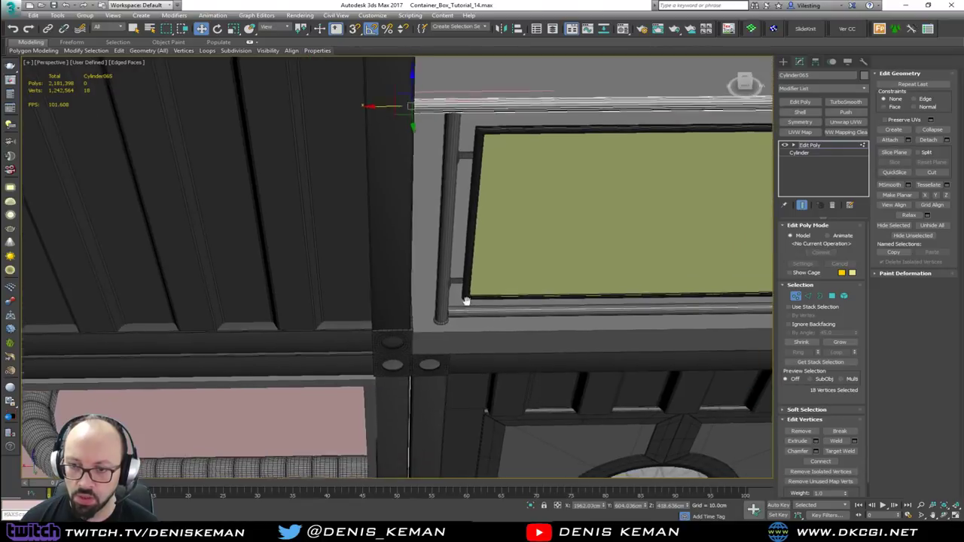
pyautogui.scroll(3, 467, 301)
pyautogui.moveTo(473, 317); pyautogui.dragTo(452, 259, button='middle')
pyautogui.scroll(2, 451, 258)
pyautogui.press('1')
pyautogui.click(435, 249)
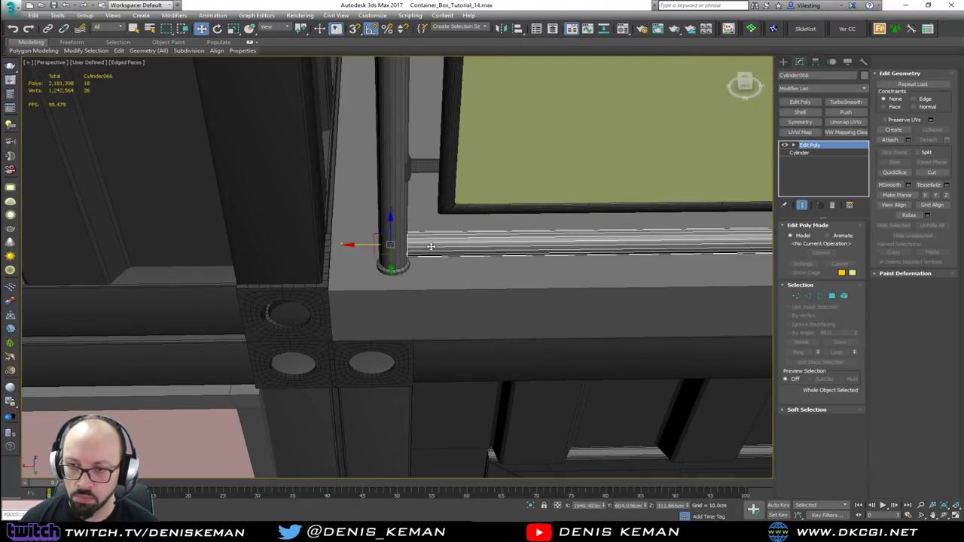
pyautogui.press('1')
pyautogui.moveTo(376, 245); pyautogui.dragTo(285, 253)
pyautogui.press('1')
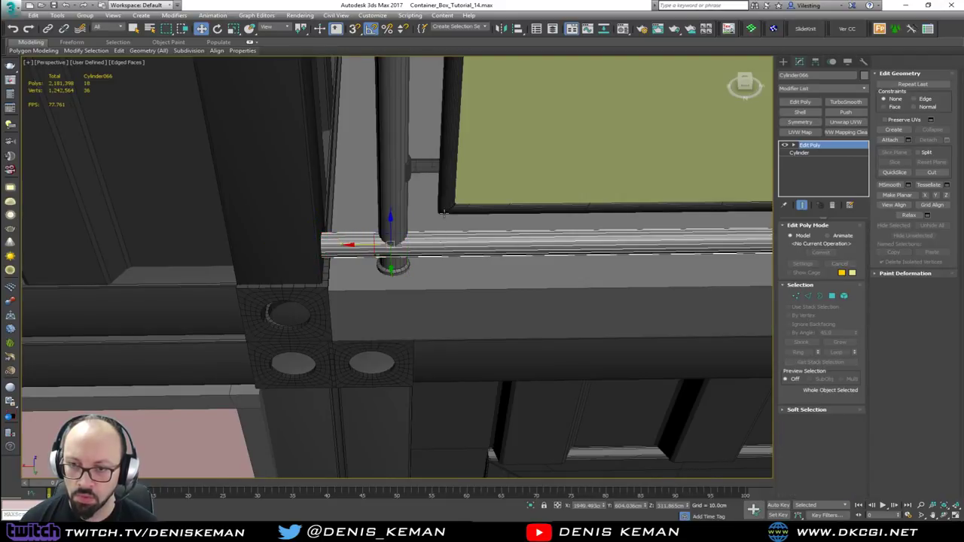
pyautogui.keyDown('alt'); pyautogui.moveTo(285, 253); pyautogui.dragTo(251, 296, button='middle'); pyautogui.keyUp('alt')
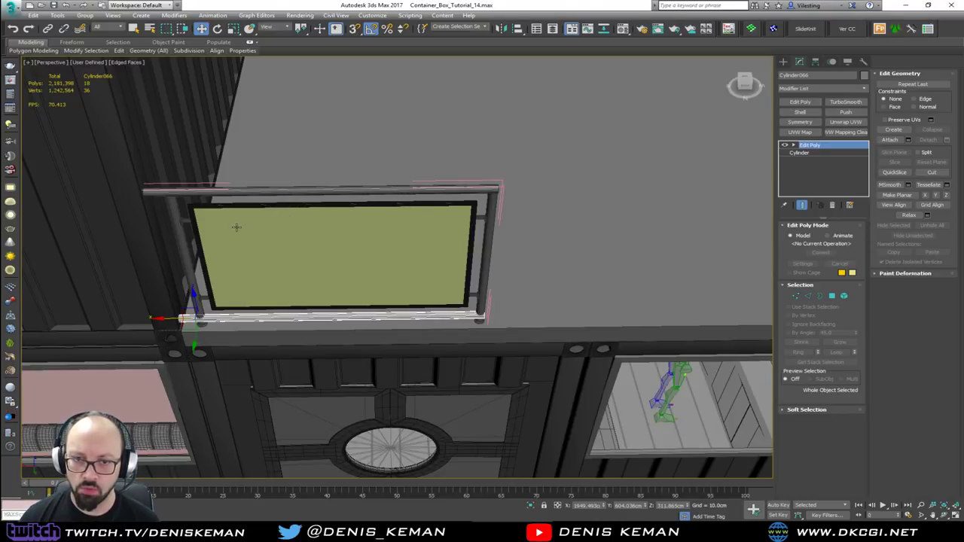
pyautogui.click(184, 221)
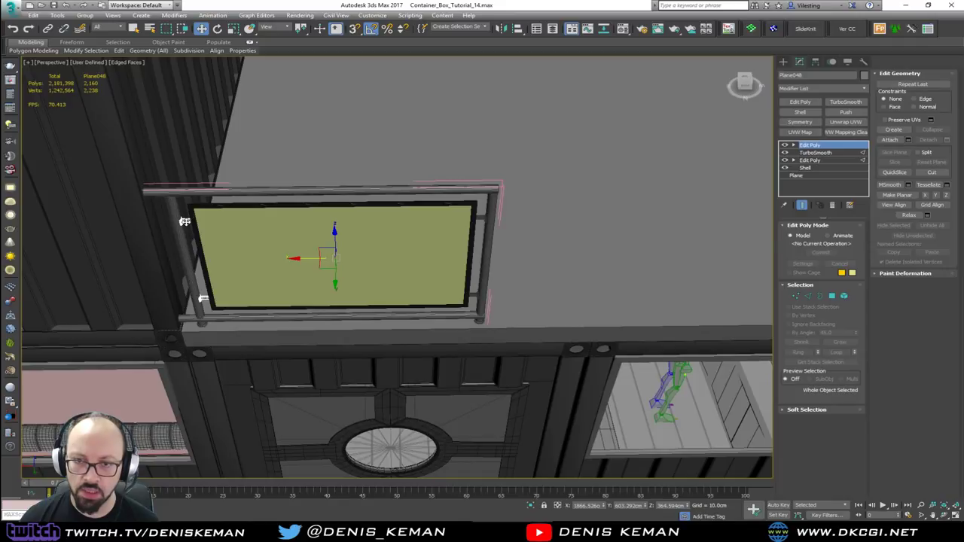
pyautogui.click(84, 16)
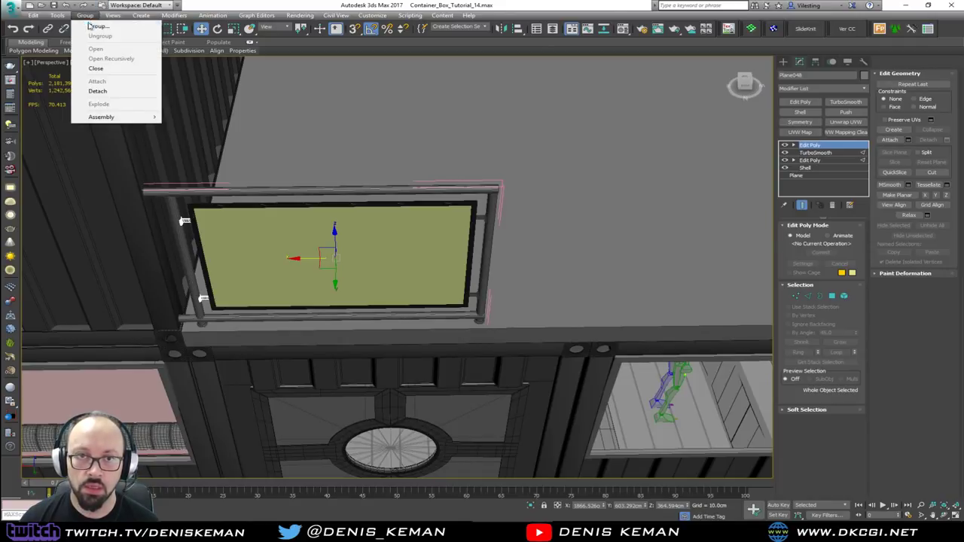
pyautogui.click(83, 65)
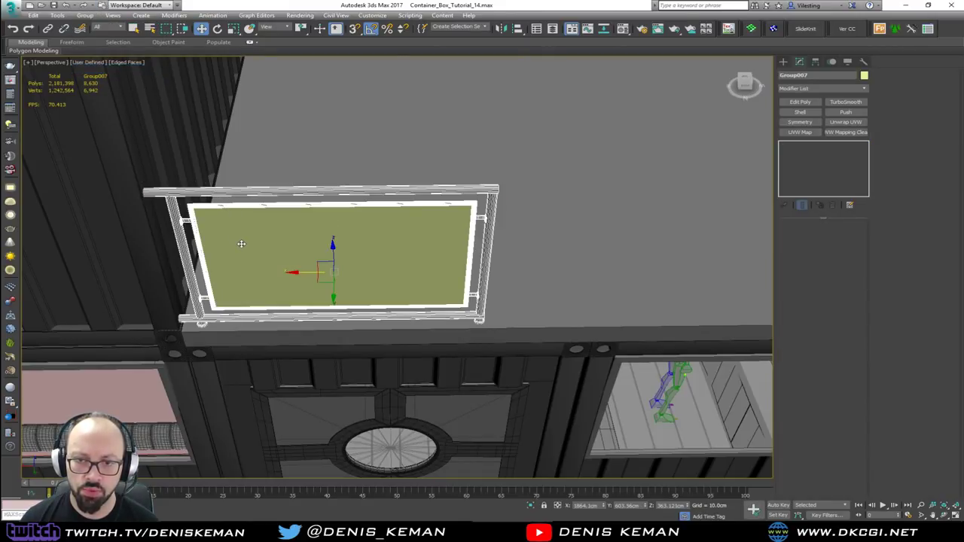
pyautogui.click(85, 16)
pyautogui.click(94, 49)
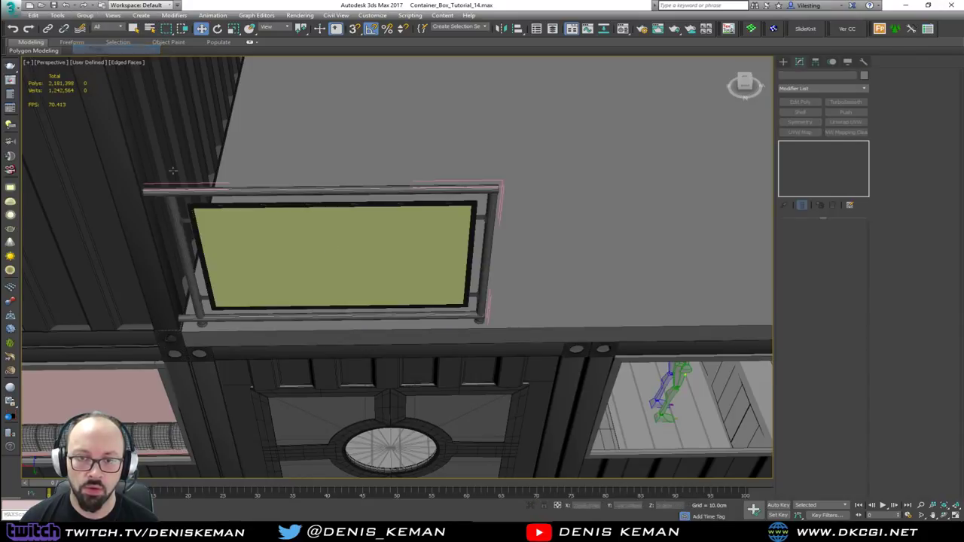
# Remove the TurboSmooth modifier from the dark frame around the fence's infill panel.
pyautogui.click(189, 217)
pyautogui.press('z')
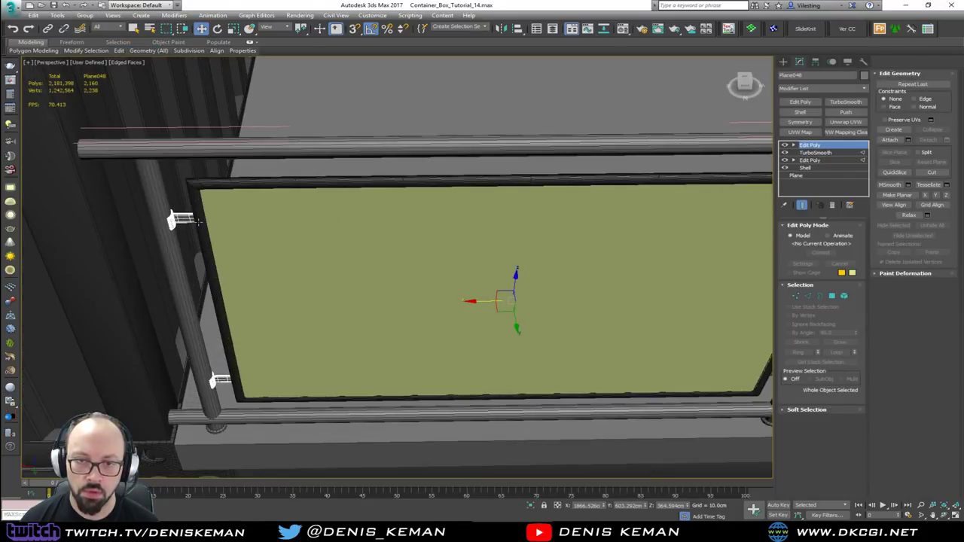
pyautogui.keyDown('ctrl'); pyautogui.click(224, 227); pyautogui.keyUp('ctrl')
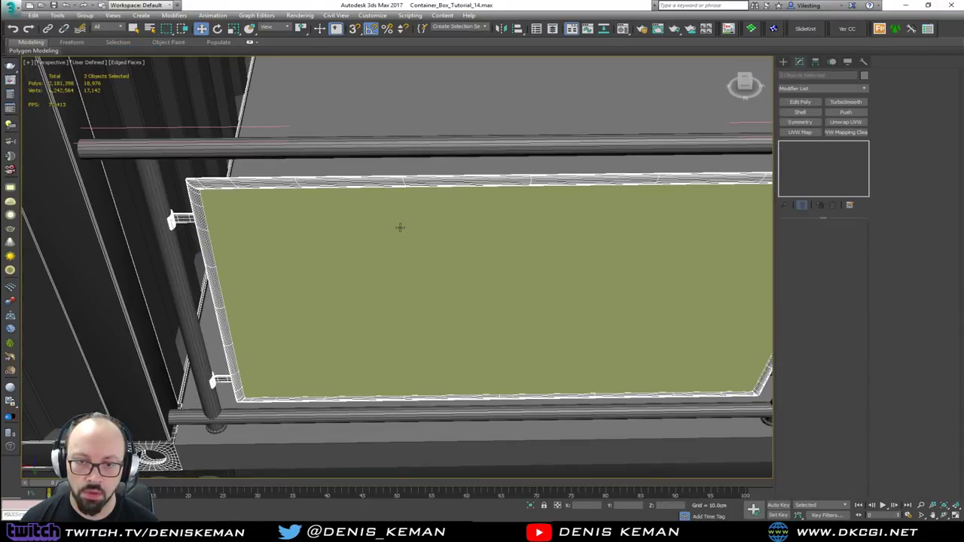
pyautogui.click(273, 185)
pyautogui.click(833, 205)
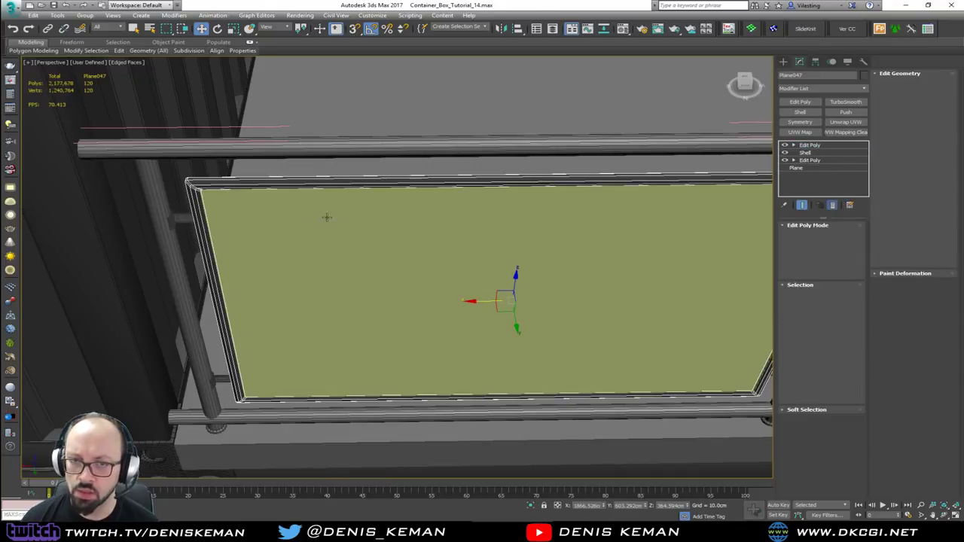
pyautogui.keyDown('ctrl'); pyautogui.click(251, 221); pyautogui.keyUp('ctrl')
pyautogui.click(251, 220)
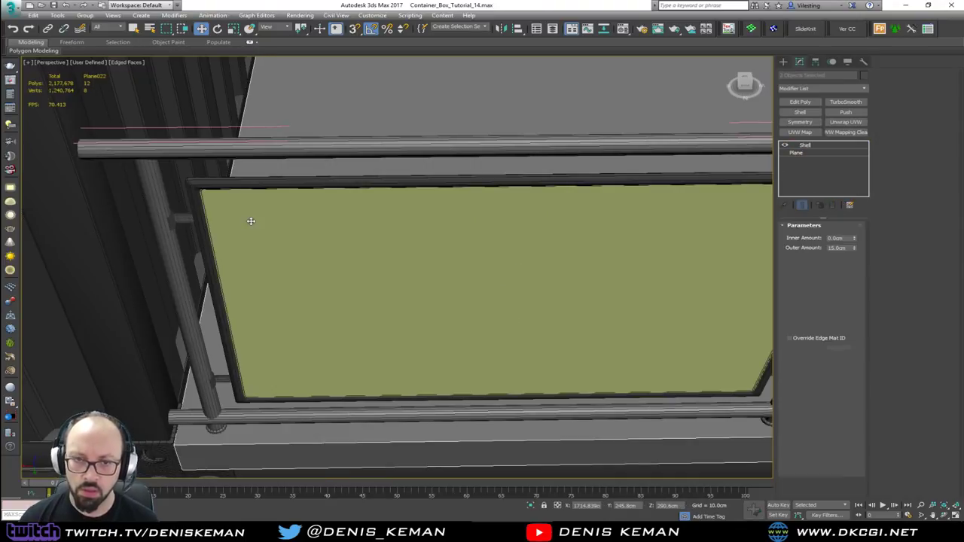
pyautogui.press('F3')
pyautogui.click(350, 185)
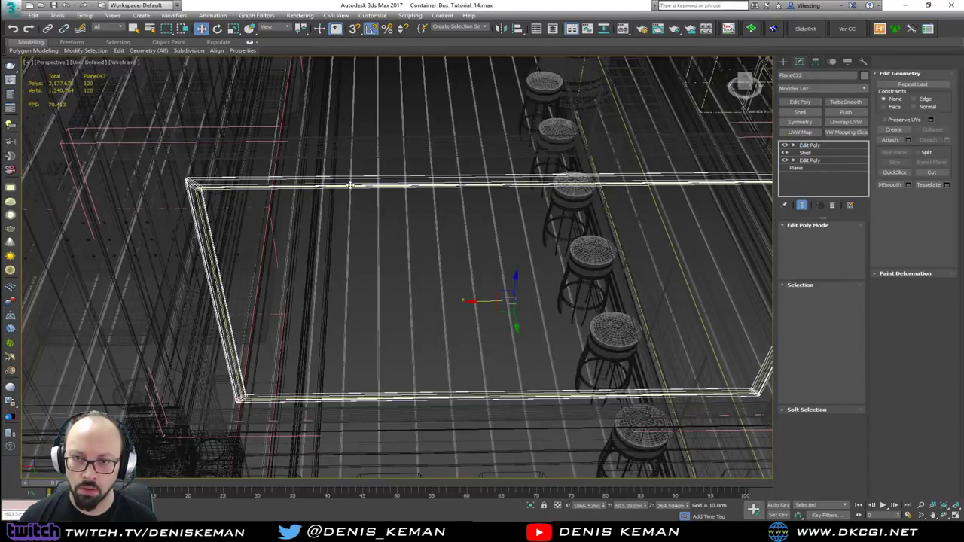
pyautogui.click(349, 185)
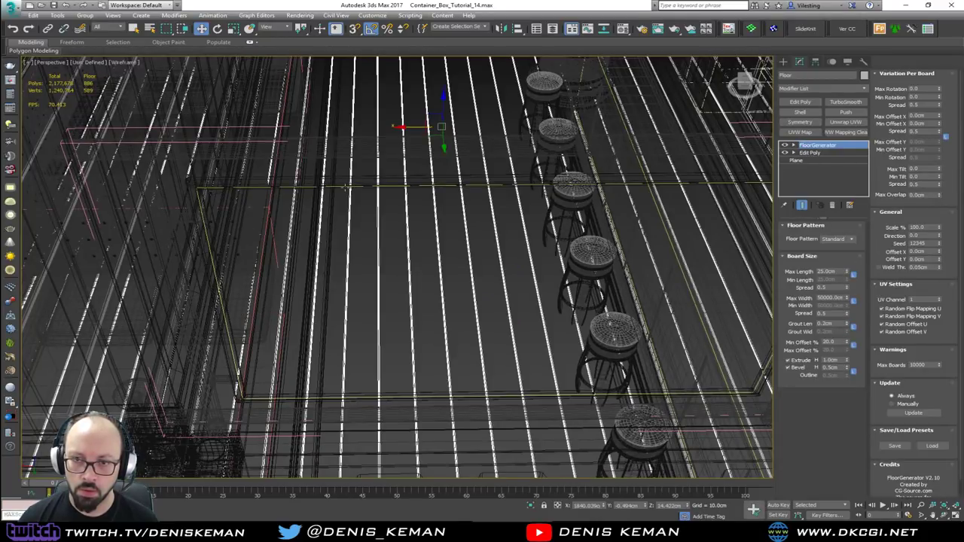
pyautogui.click(345, 186)
pyautogui.press('F3')
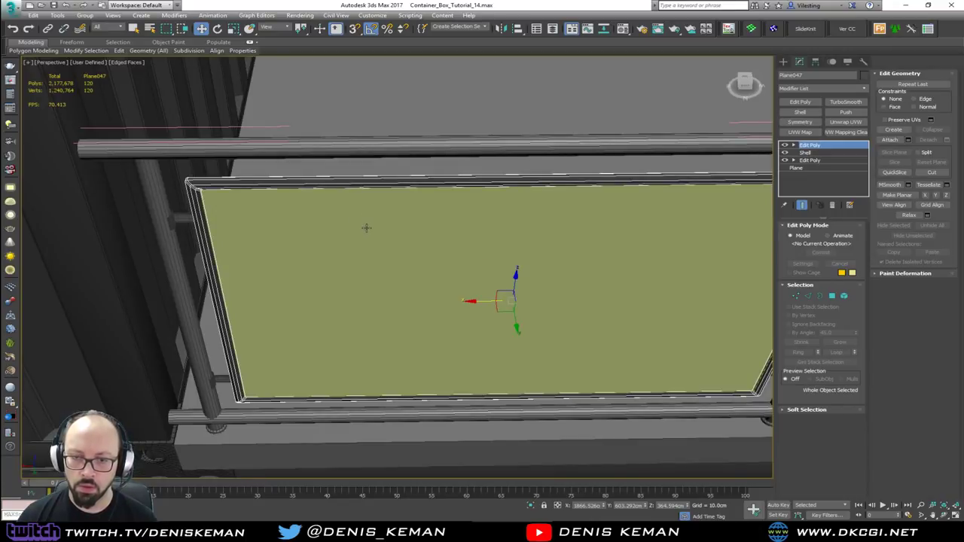
pyautogui.scroll(-3, 366, 228)
pyautogui.keyDown('alt'); pyautogui.moveTo(366, 229); pyautogui.dragTo(444, 286, button='middle'); pyautogui.keyUp('alt')
pyautogui.keyDown('shift'); pyautogui.moveTo(421, 254); pyautogui.dragTo(455, 277); pyautogui.keyUp('shift')
pyautogui.hotkey('ctrl', 'z')
# Place three instances of the infill panel with its frame and both bracket pairs in a row along the deck's front edge.
pyautogui.keyDown('ctrl'); pyautogui.click(375, 214); pyautogui.keyUp('ctrl')
pyautogui.hotkey('ctrl', 'z')
pyautogui.scroll(4, 538, 274)
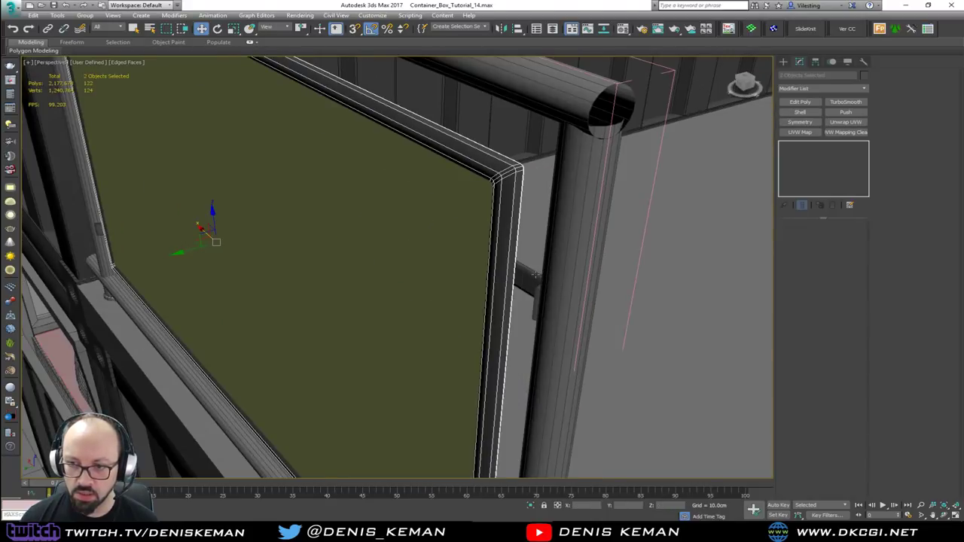
pyautogui.scroll(-1, 538, 273)
pyautogui.keyDown('alt'); pyautogui.moveTo(474, 240); pyautogui.dragTo(531, 245, button='middle'); pyautogui.keyUp('alt')
pyautogui.moveTo(464, 207); pyautogui.dragTo(504, 219, button='middle')
pyautogui.scroll(-5, 505, 219)
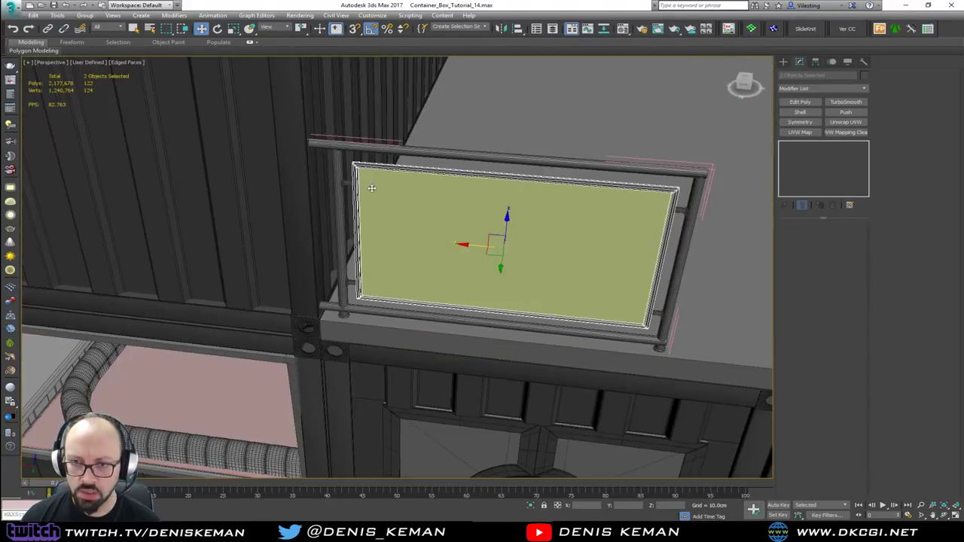
pyautogui.keyDown('ctrl'); pyautogui.click(346, 183); pyautogui.keyUp('ctrl')
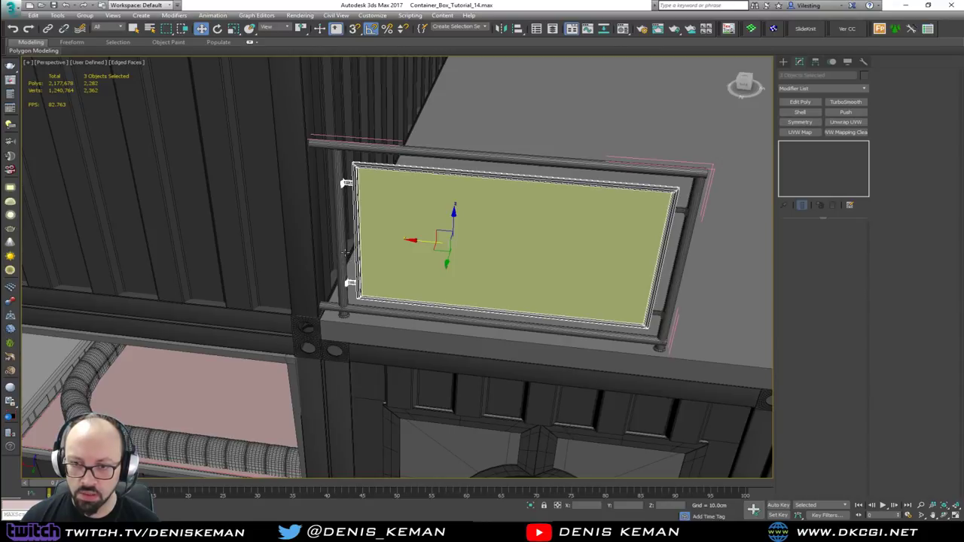
pyautogui.moveTo(455, 245); pyautogui.dragTo(295, 238, button='middle')
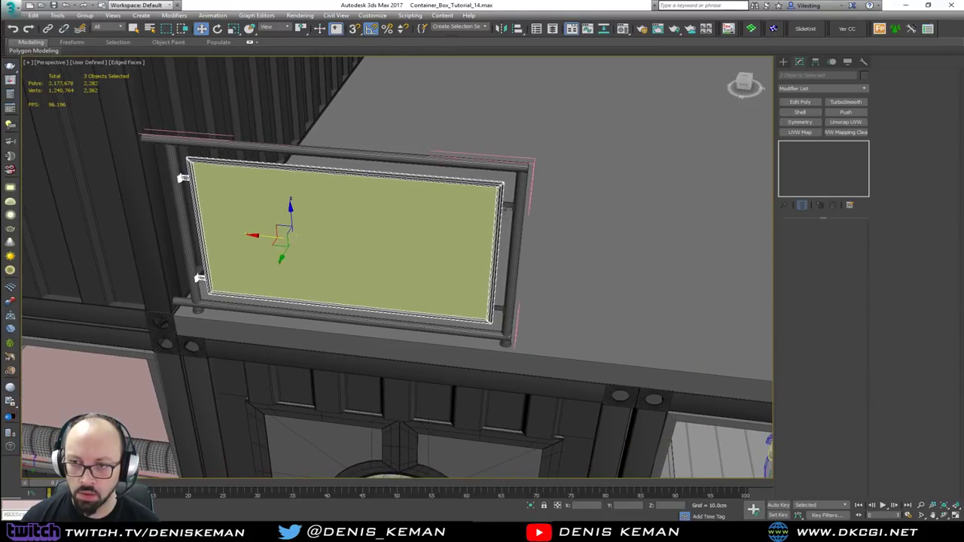
pyautogui.keyDown('ctrl'); pyautogui.click(506, 208); pyautogui.keyUp('ctrl')
pyautogui.moveTo(349, 224); pyautogui.dragTo(289, 237, button='middle')
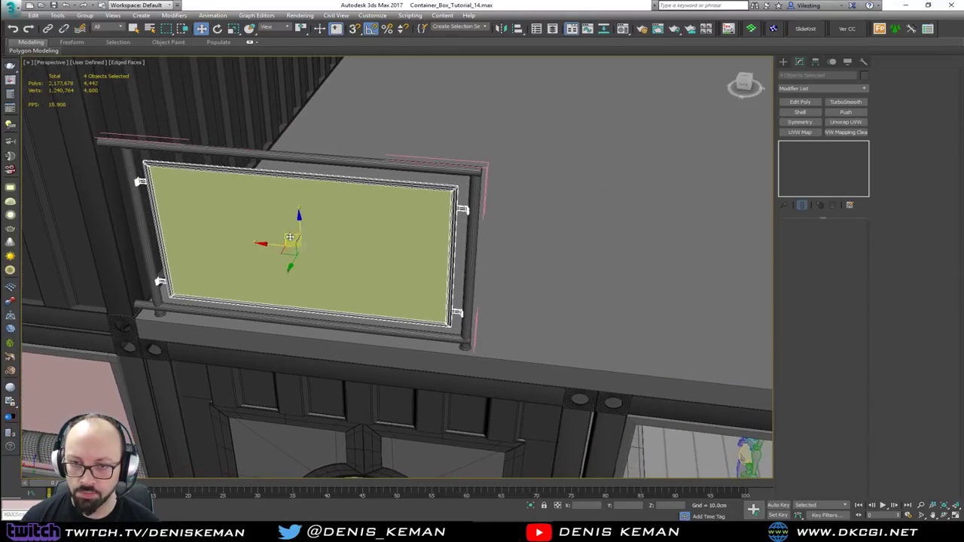
pyautogui.keyDown('shift'); pyautogui.moveTo(277, 246); pyautogui.dragTo(624, 284); pyautogui.keyUp('shift')
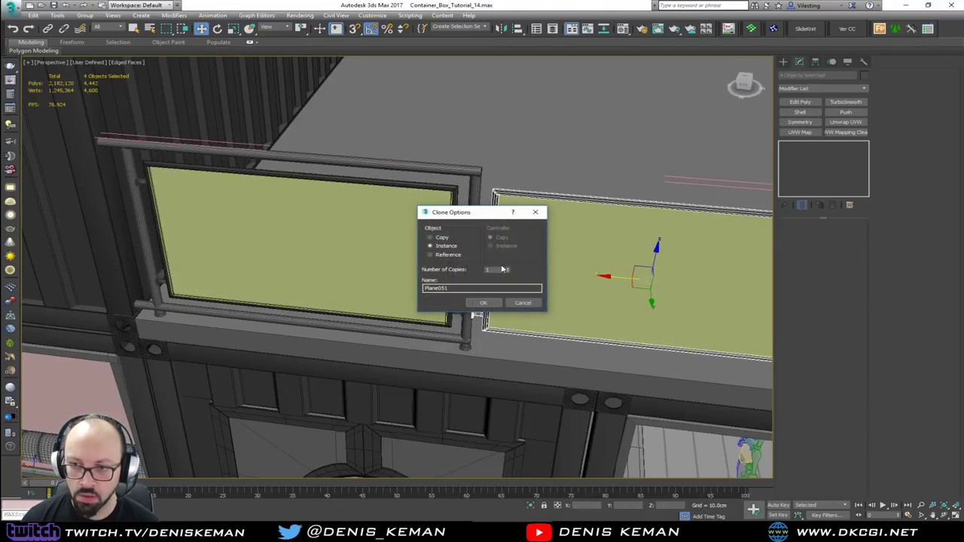
pyautogui.click(488, 303)
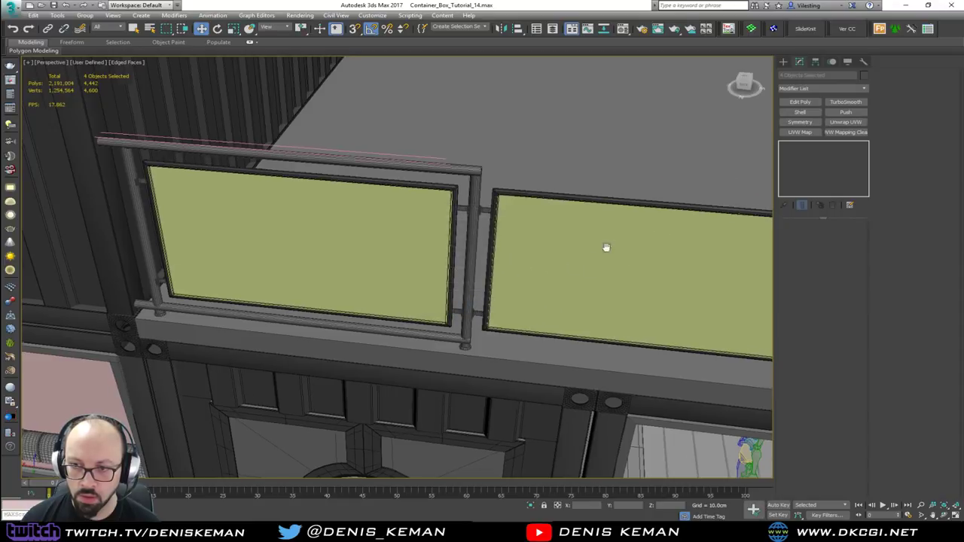
# Delete the surplus panel copy that lies beyond the roof deck's outer corner.
pyautogui.scroll(-4, 605, 248)
pyautogui.moveTo(605, 247)
pyautogui.mouseDown(button='middle')
pyautogui.moveTo(439, 210)
pyautogui.moveTo(357, 211)
pyautogui.moveTo(391, 216)
pyautogui.moveTo(378, 229)
pyautogui.mouseUp(button='middle')
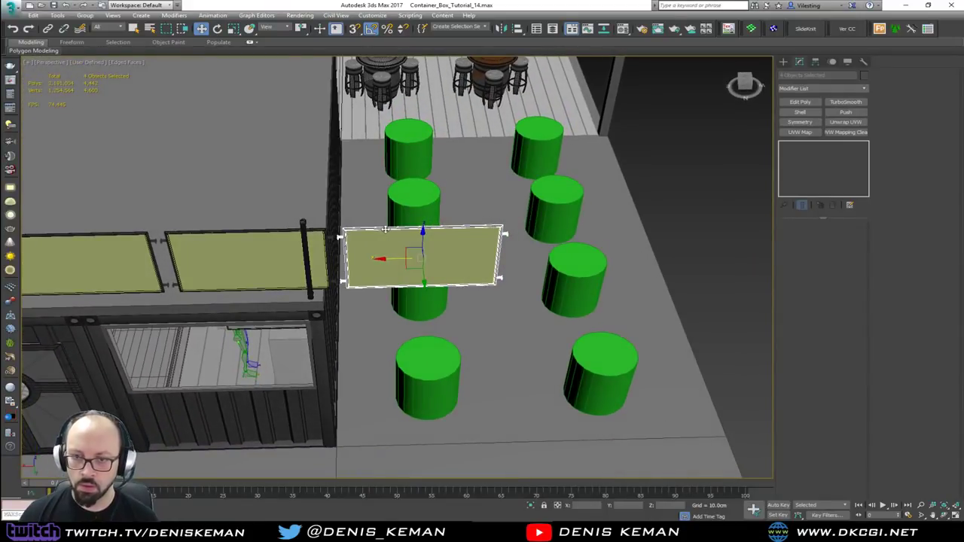
pyautogui.press('Delete')
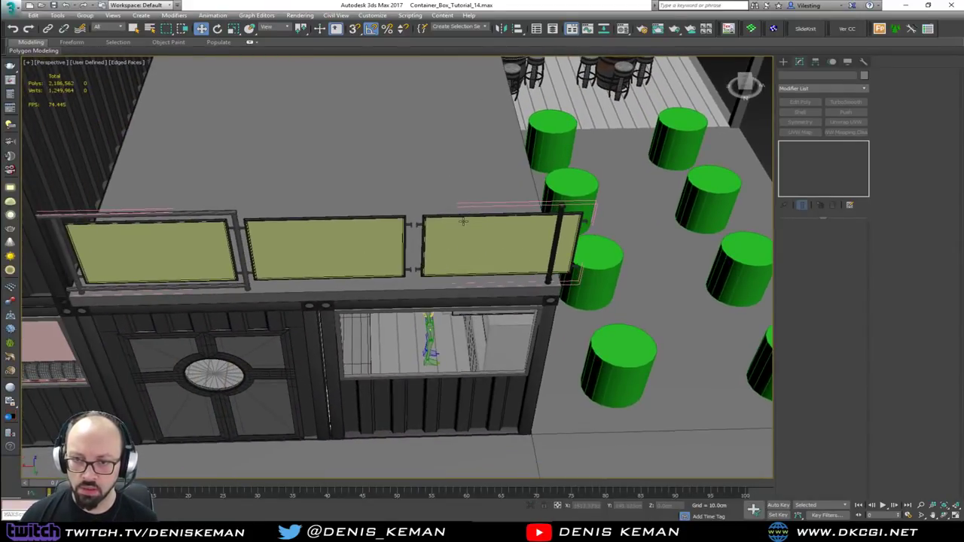
# Make the last panel's frame unique and move its outer end vertices inward to stop short of the corner post.
pyautogui.keyDown('alt'); pyautogui.moveTo(463, 221); pyautogui.dragTo(402, 162, button='middle'); pyautogui.keyUp('alt')
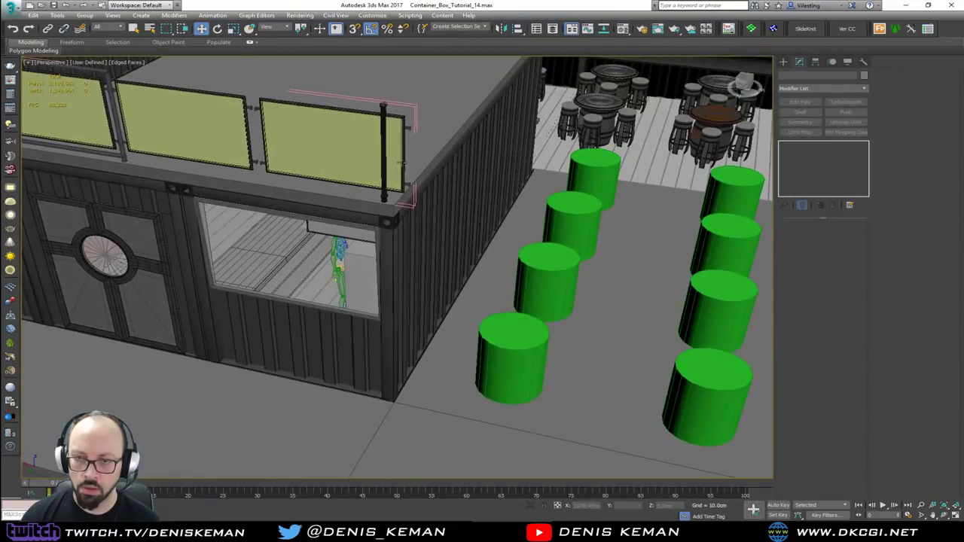
pyautogui.click(393, 147)
pyautogui.scroll(6, 394, 146)
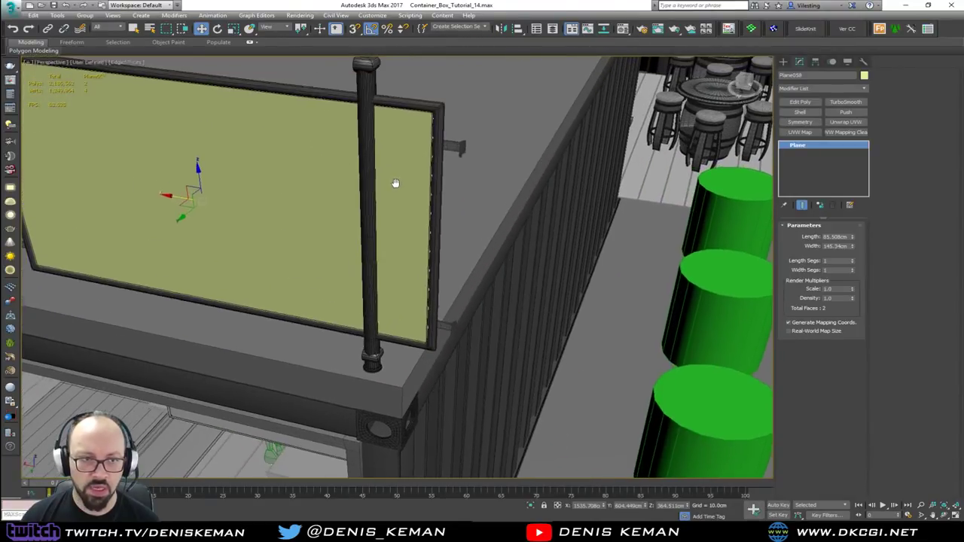
pyautogui.keyDown('alt'); pyautogui.moveTo(404, 189); pyautogui.dragTo(430, 194, button='middle'); pyautogui.keyUp('alt')
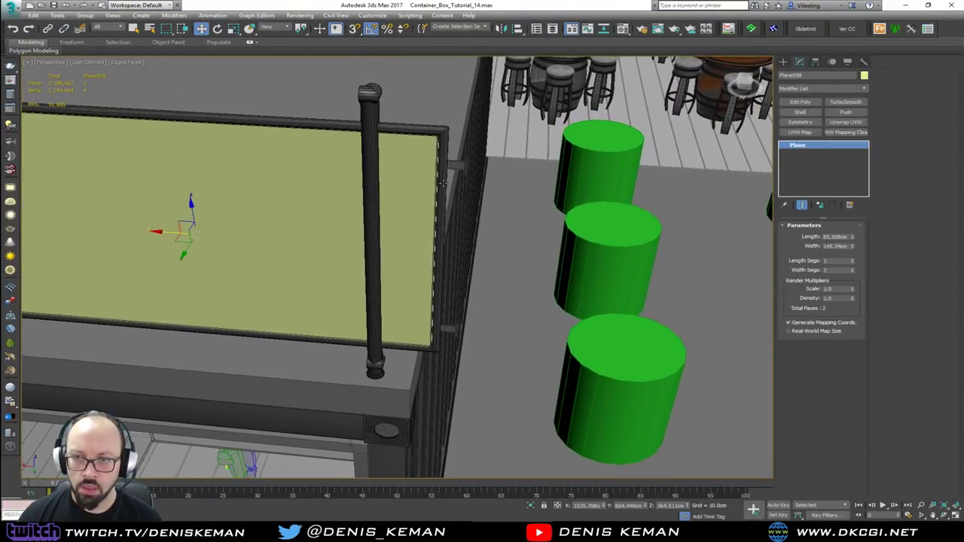
pyautogui.click(444, 183)
pyautogui.click(442, 183)
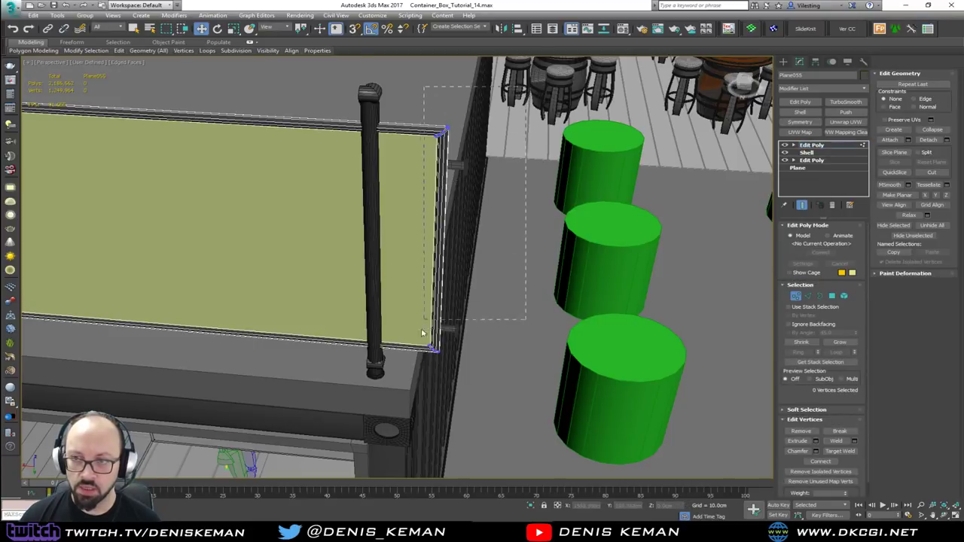
pyautogui.moveTo(351, 423); pyautogui.dragTo(352, 421)
pyautogui.press('1')
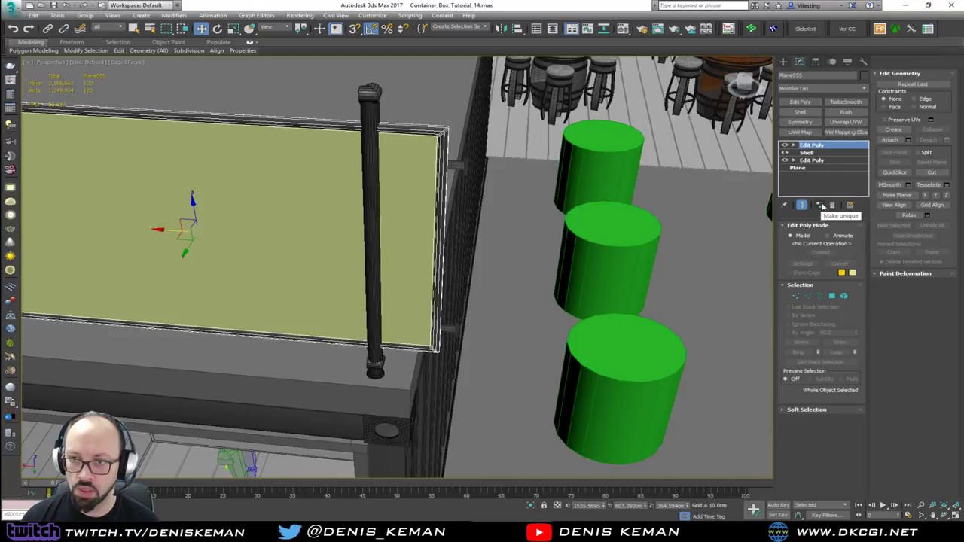
pyautogui.press('1')
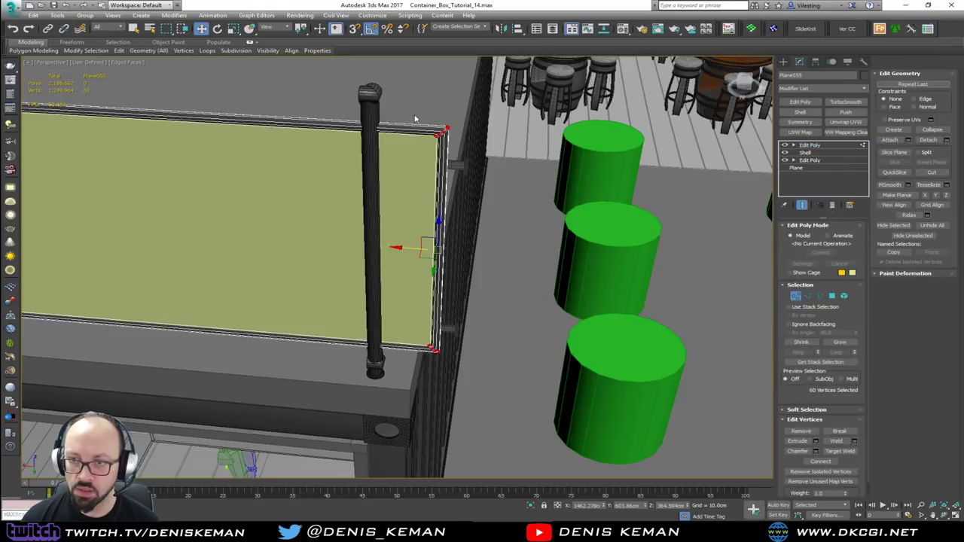
pyautogui.moveTo(406, 246); pyautogui.dragTo(314, 236)
pyautogui.press('1')
# Add an Edit Poly modifier to the last infill panel and move its outer end vertices inward to fit the shortened frame.
pyautogui.click(413, 219)
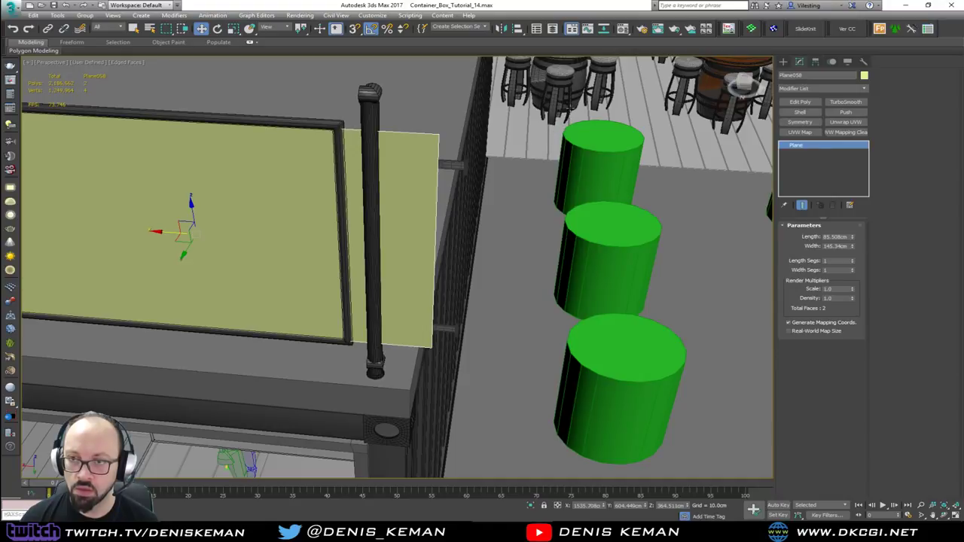
pyautogui.click(800, 101)
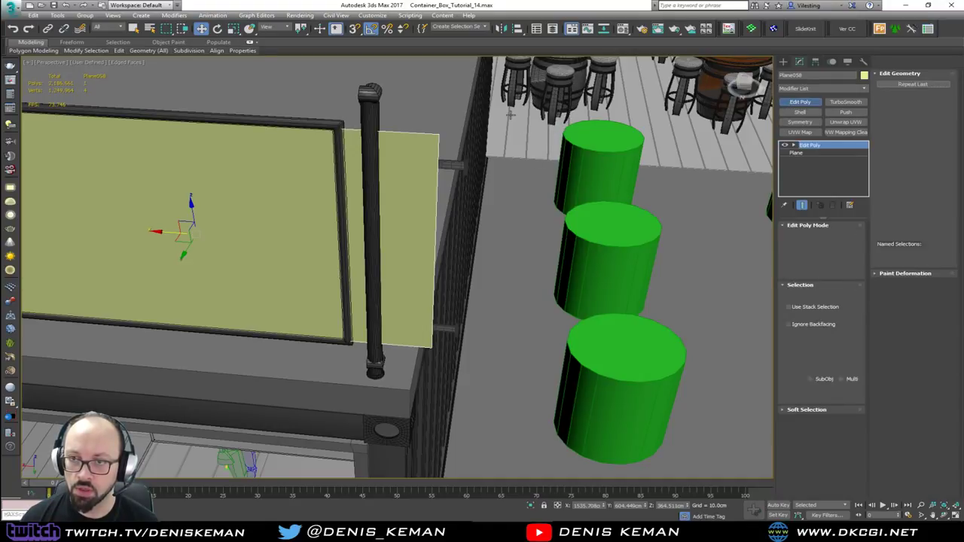
pyautogui.press('1')
pyautogui.moveTo(520, 103); pyautogui.dragTo(389, 411)
pyautogui.moveTo(406, 251); pyautogui.dragTo(319, 252)
pyautogui.press('1')
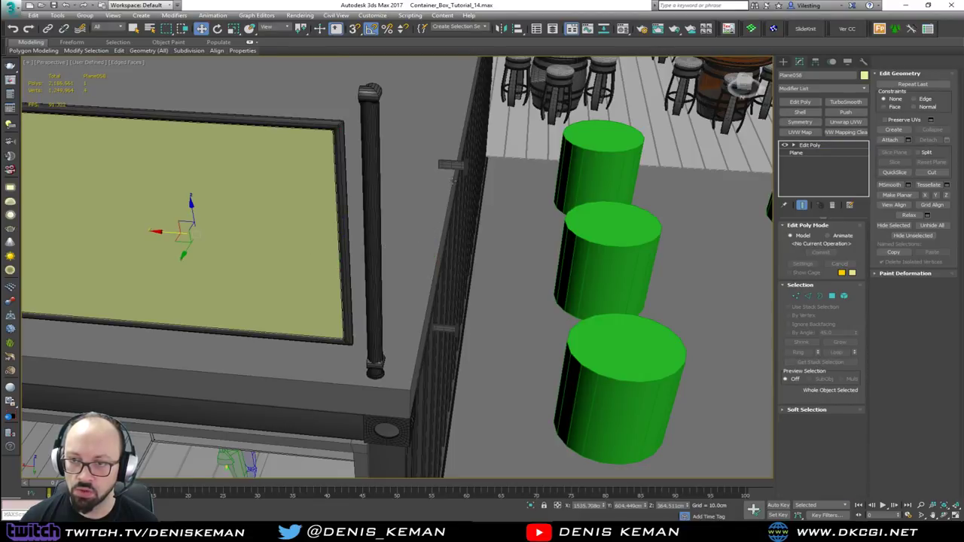
# Move the last panel's outer bracket pair inward so it sits between the shortened frame and the corner post.
pyautogui.click(459, 166)
pyautogui.moveTo(455, 268); pyautogui.dragTo(524, 275, button='middle')
pyautogui.scroll(-3, 523, 275)
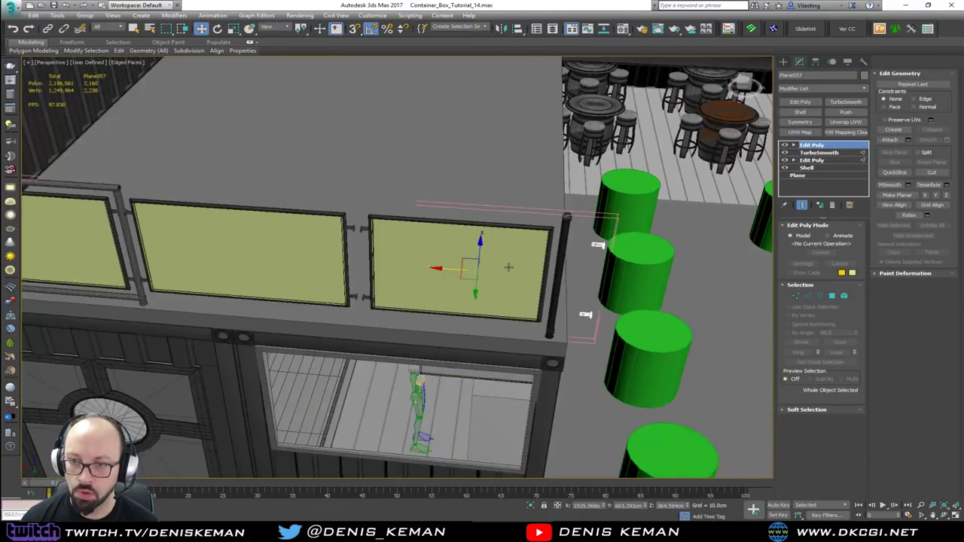
pyautogui.moveTo(441, 268); pyautogui.dragTo(396, 265)
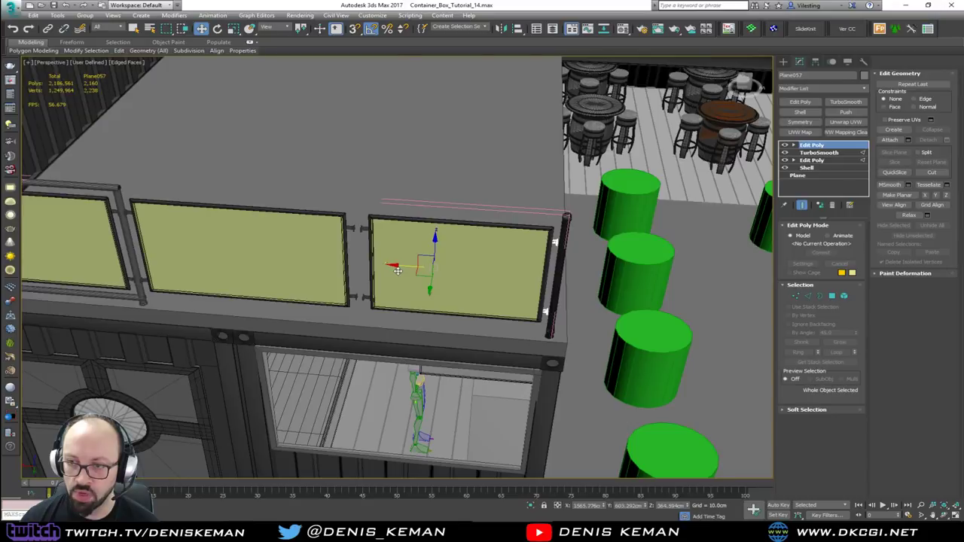
pyautogui.press('z')
pyautogui.keyDown('alt'); pyautogui.moveTo(545, 282); pyautogui.dragTo(406, 260, button='middle'); pyautogui.keyUp('alt')
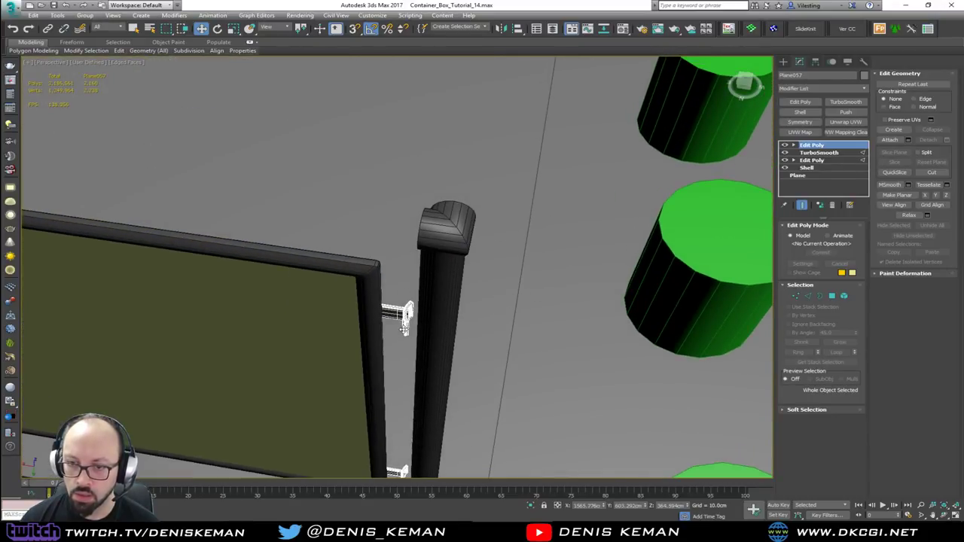
pyautogui.moveTo(405, 323); pyautogui.dragTo(414, 328)
pyautogui.keyDown('alt'); pyautogui.moveTo(414, 326); pyautogui.dragTo(273, 279, button='middle'); pyautogui.keyUp('alt')
pyautogui.scroll(-3, 416, 304)
pyautogui.click(241, 236)
# Extend the top rail's end vertices along the front edge to meet the corner post's elbow and leave vertex editing.
pyautogui.moveTo(465, 227); pyautogui.dragTo(339, 267, button='middle')
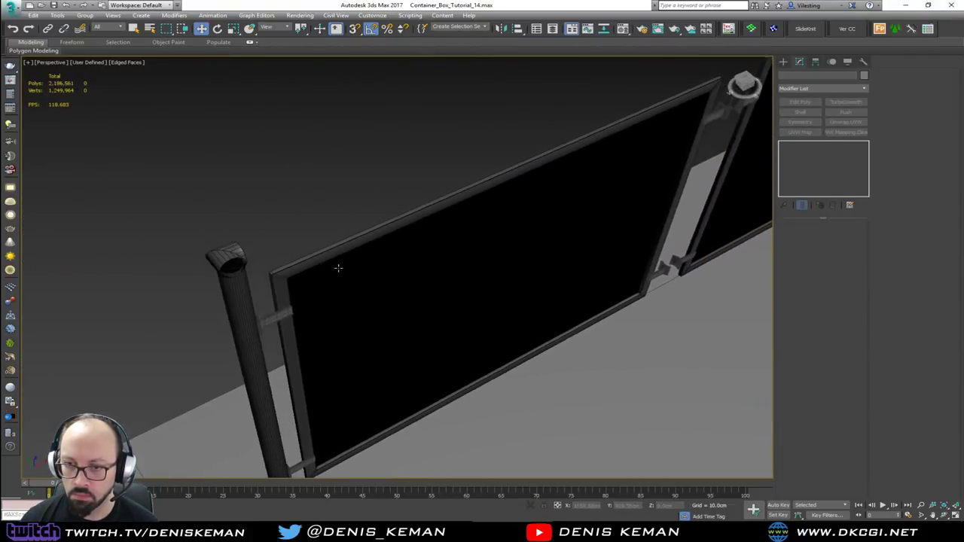
pyautogui.scroll(-3, 344, 264)
pyautogui.keyDown('alt'); pyautogui.moveTo(387, 246); pyautogui.dragTo(527, 226, button='middle'); pyautogui.keyUp('alt')
pyautogui.moveTo(280, 235); pyautogui.dragTo(601, 244, button='middle')
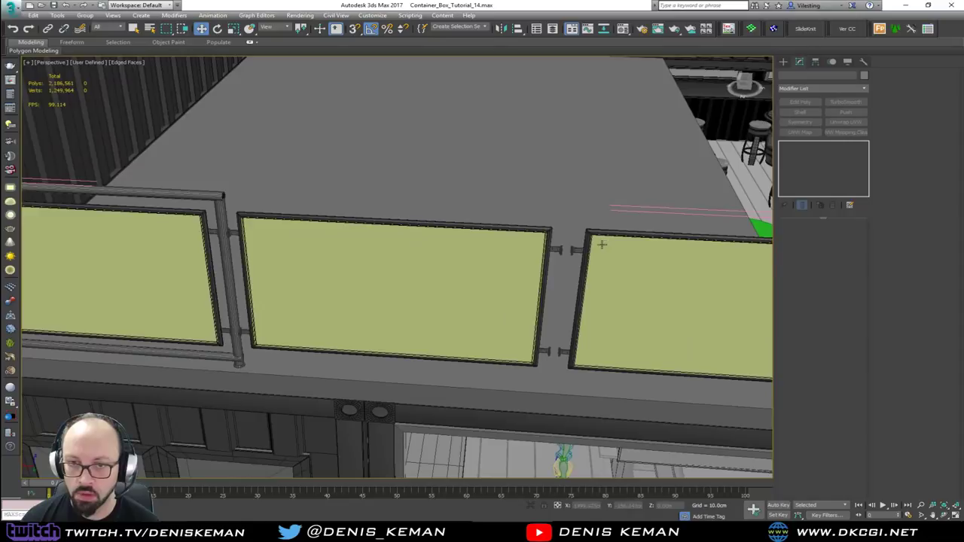
pyautogui.click(223, 196)
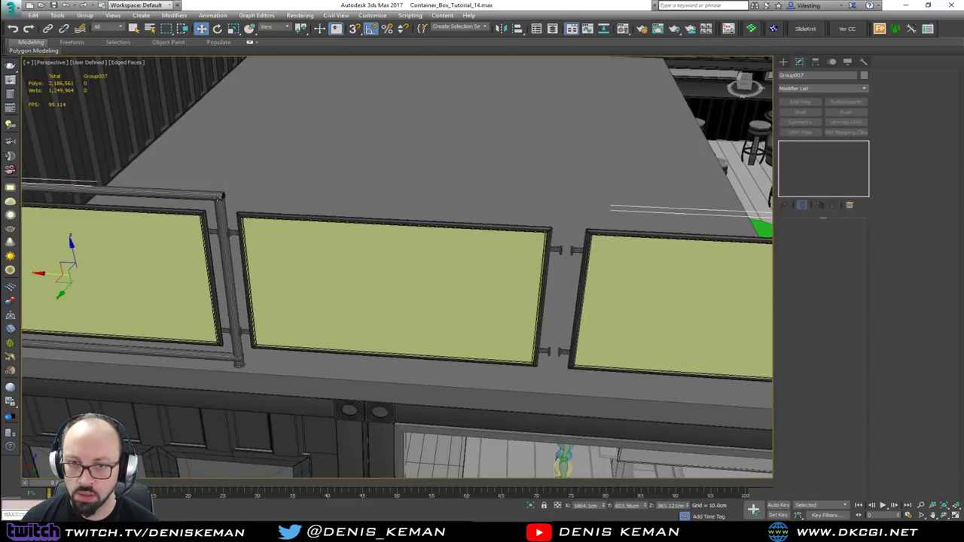
pyautogui.click(220, 197)
pyautogui.press('1')
pyautogui.moveTo(256, 173); pyautogui.dragTo(225, 211)
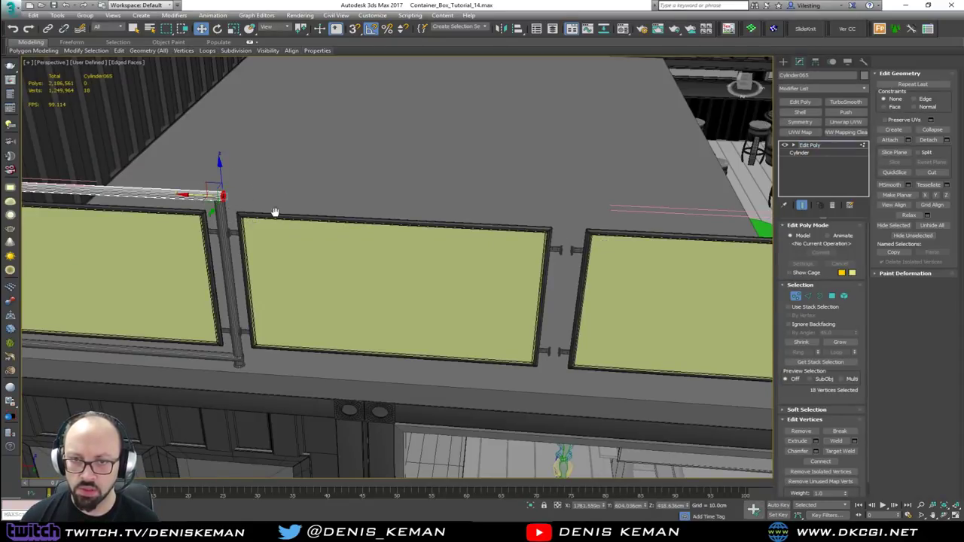
pyautogui.moveTo(275, 213); pyautogui.dragTo(203, 220, button='middle')
pyautogui.moveTo(127, 202); pyautogui.dragTo(678, 212)
pyautogui.moveTo(678, 212); pyautogui.dragTo(420, 223, button='middle')
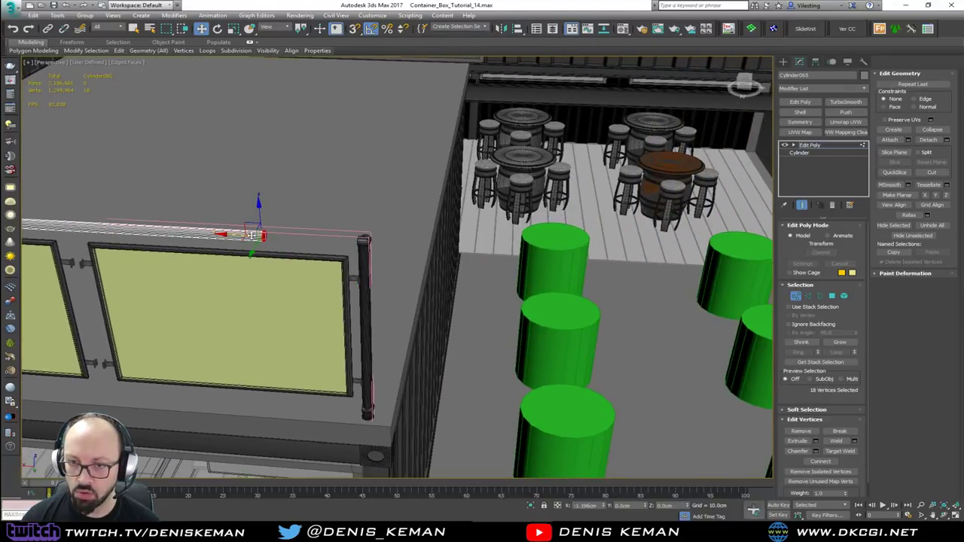
pyautogui.moveTo(256, 235); pyautogui.dragTo(351, 241)
pyautogui.scroll(5, 352, 242)
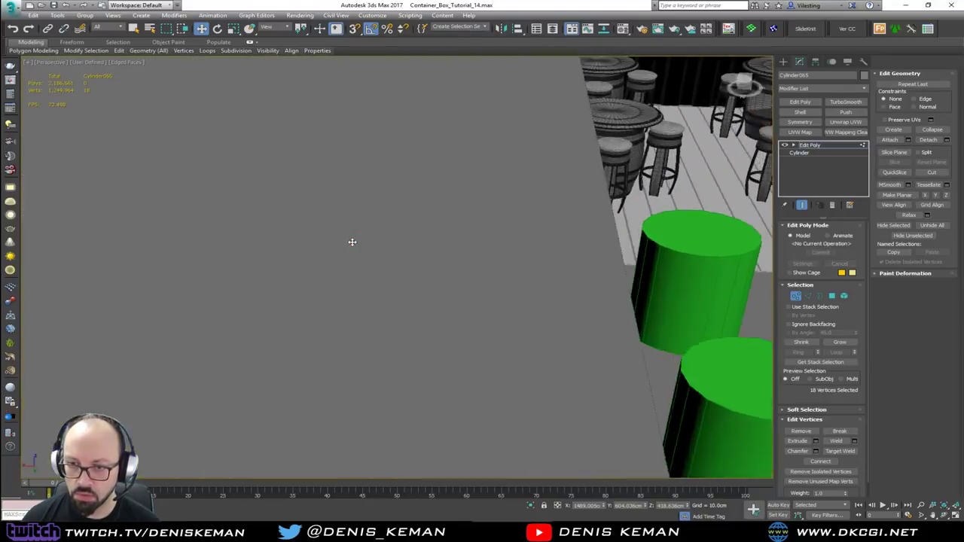
pyautogui.scroll(-3, 353, 242)
pyautogui.moveTo(288, 229); pyautogui.dragTo(403, 234)
pyautogui.press('1')
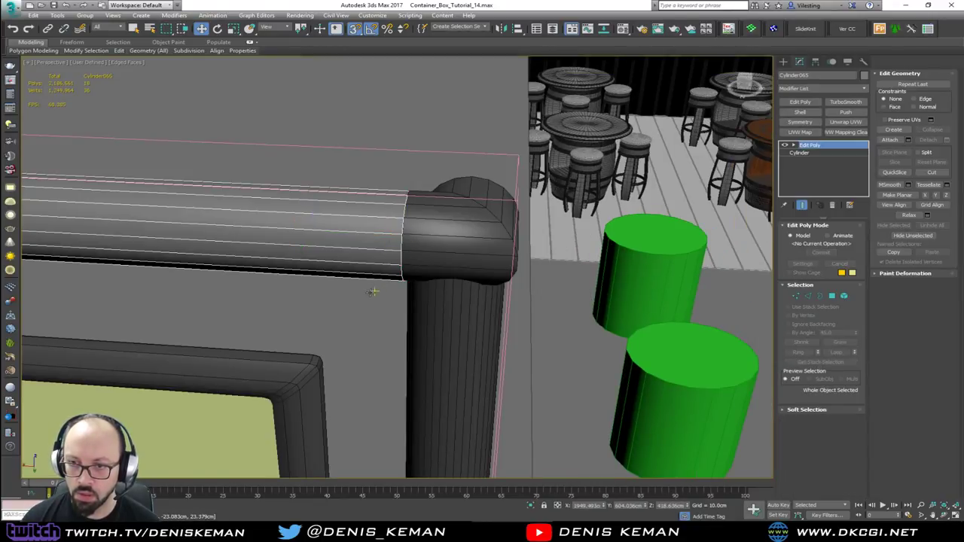
# Extend the lower rail's end vertices along the front edge to the corner post's bottom joint and leave vertex editing.
pyautogui.scroll(-6, 414, 215)
pyautogui.scroll(-2, 208, 261)
pyautogui.scroll(10, 229, 279)
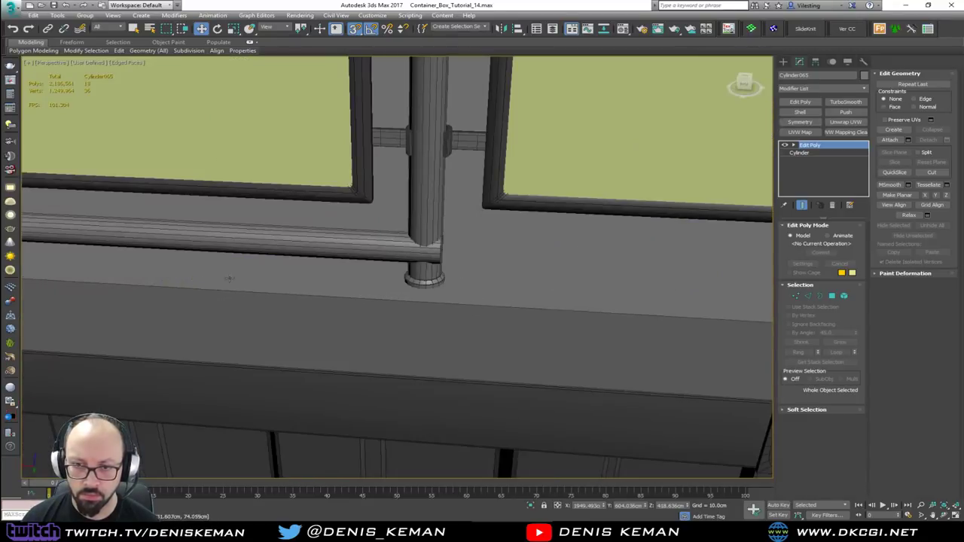
pyautogui.click(346, 253)
pyautogui.press('1')
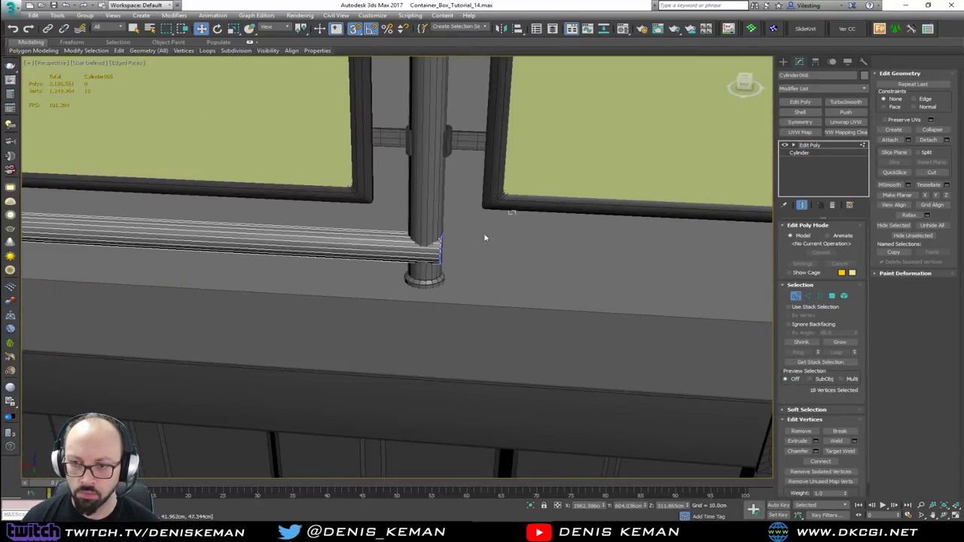
pyautogui.moveTo(523, 271); pyautogui.dragTo(495, 273, button='middle')
pyautogui.scroll(-6, 452, 273)
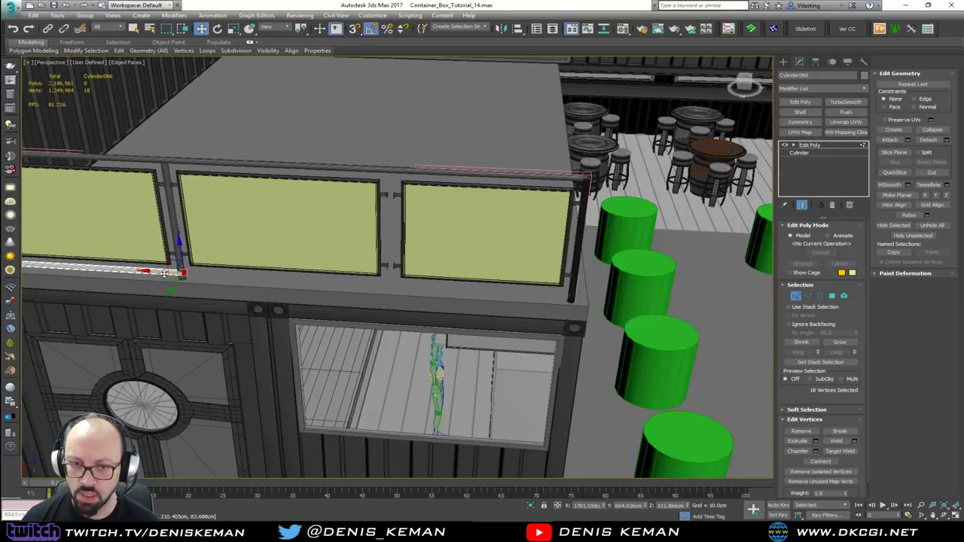
pyautogui.moveTo(164, 274); pyautogui.dragTo(543, 281)
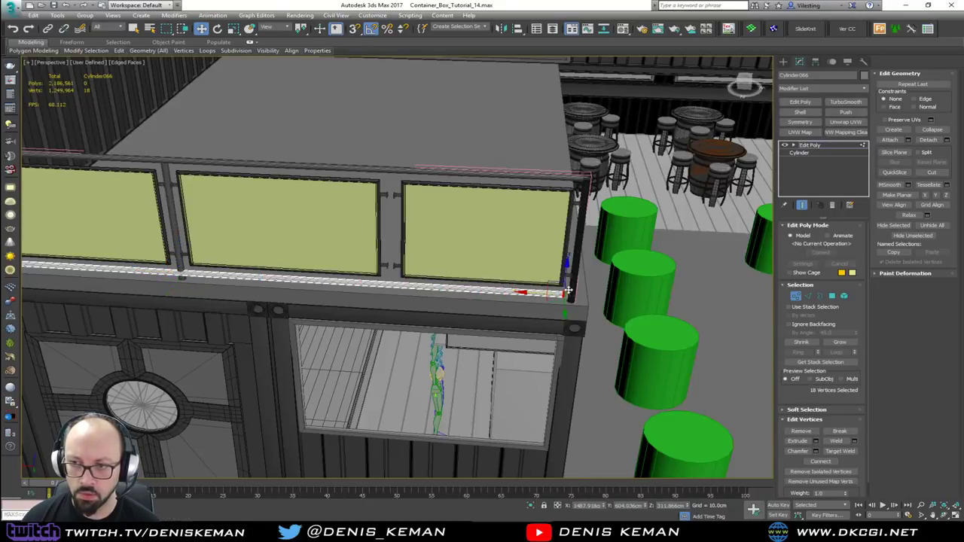
pyautogui.scroll(8, 569, 290)
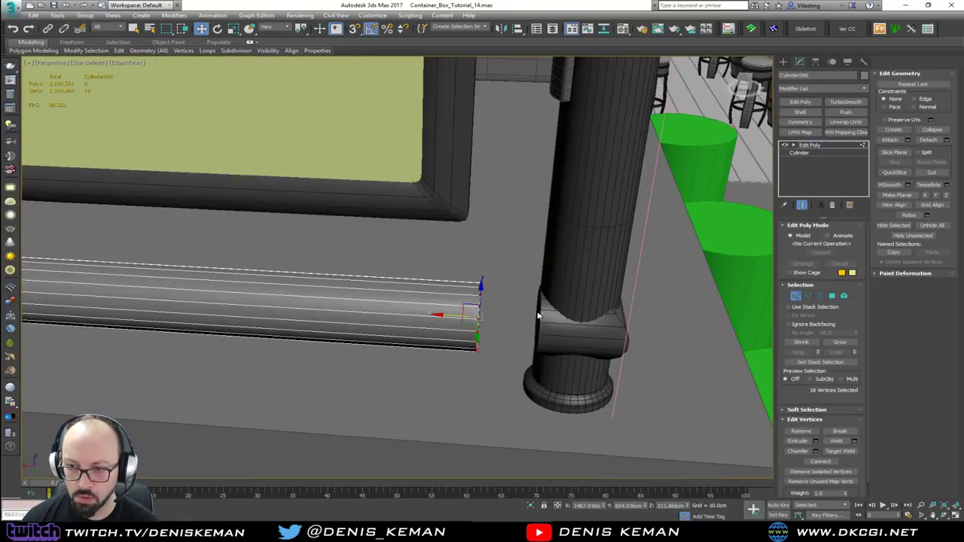
pyautogui.moveTo(457, 318); pyautogui.dragTo(539, 322)
pyautogui.press('1')
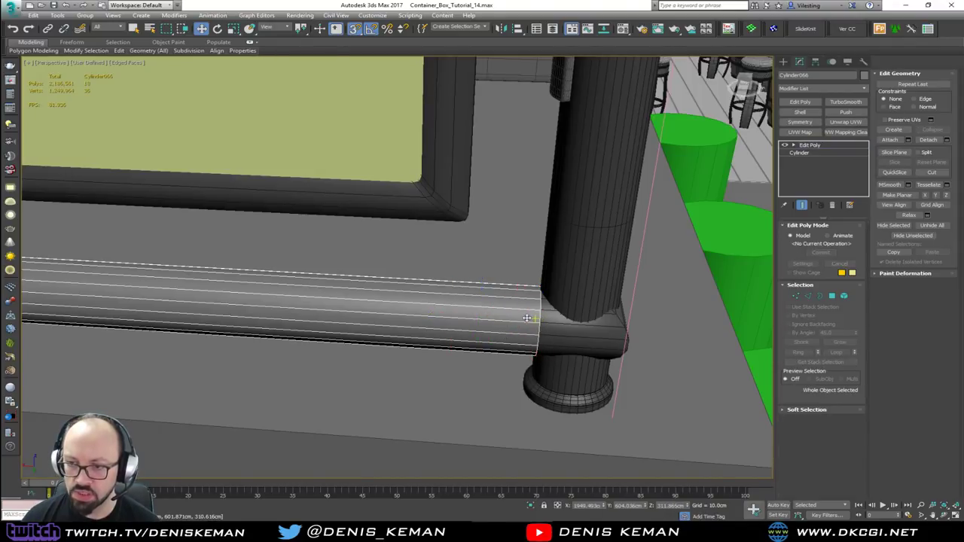
pyautogui.moveTo(530, 319); pyautogui.dragTo(347, 275, button='middle')
pyautogui.scroll(-8, 347, 275)
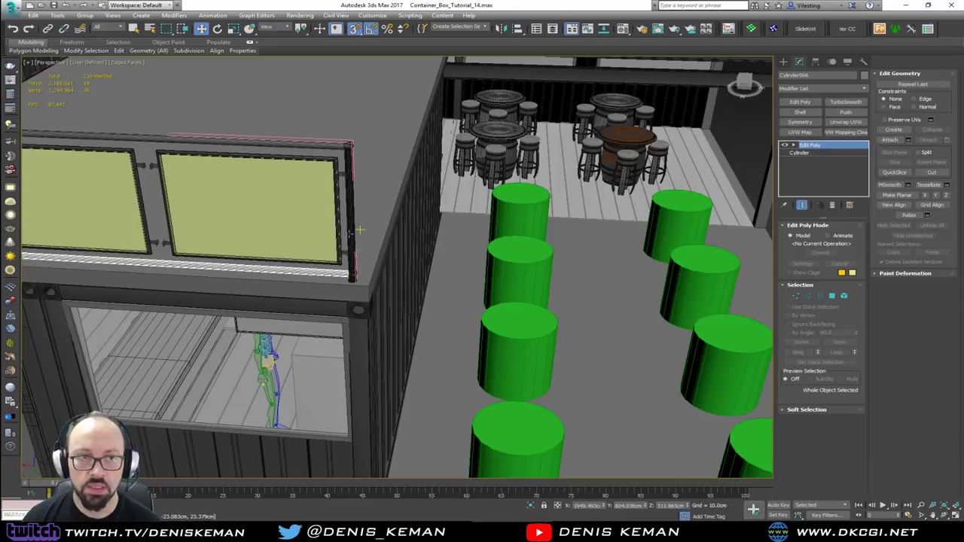
# Clone the intermediate railing post together with its base ring into the gap between the middle and corner-side panels.
pyautogui.scroll(-3, 359, 230)
pyautogui.scroll(-6, 587, 212)
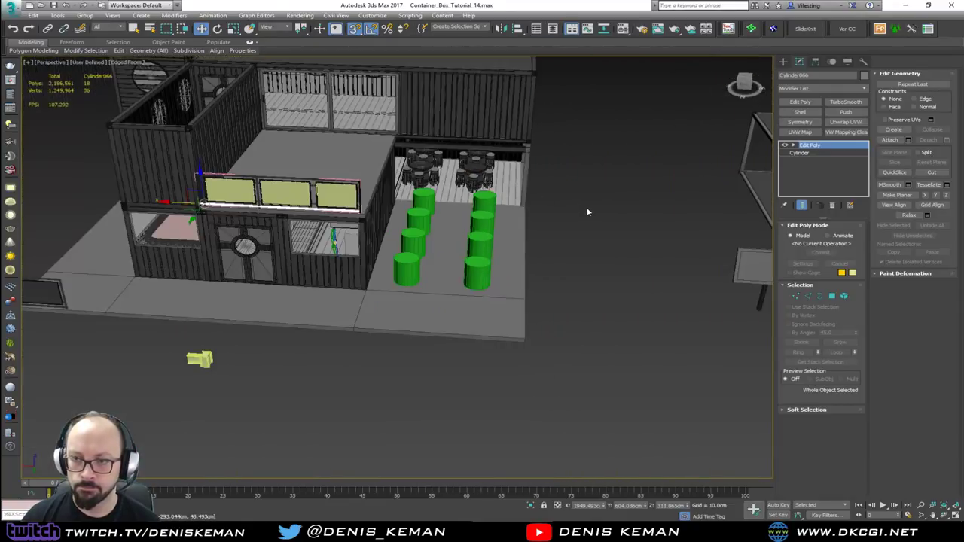
pyautogui.click(588, 212)
pyautogui.scroll(6, 302, 200)
pyautogui.press('F4')
pyautogui.moveTo(301, 200)
pyautogui.mouseDown(button='middle')
pyautogui.moveTo(403, 223)
pyautogui.moveTo(373, 222)
pyautogui.moveTo(392, 213)
pyautogui.moveTo(376, 222)
pyautogui.mouseUp(button='middle')
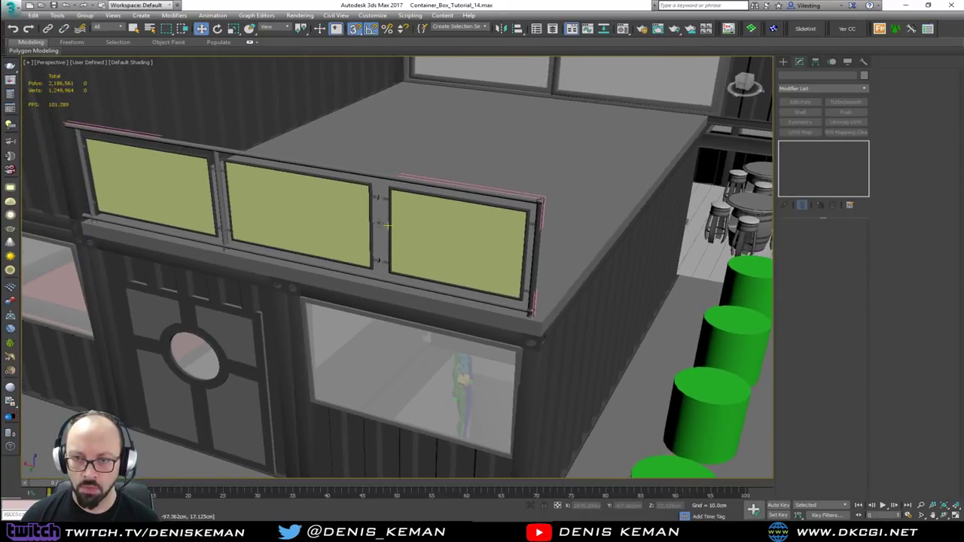
pyautogui.scroll(3, 375, 222)
pyautogui.click(129, 168)
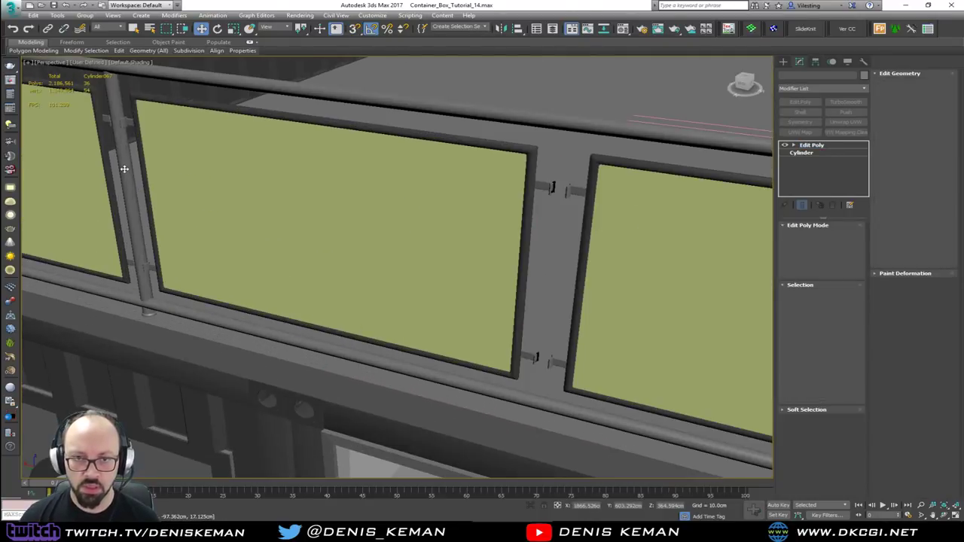
pyautogui.press('F4')
pyautogui.scroll(4, 137, 257)
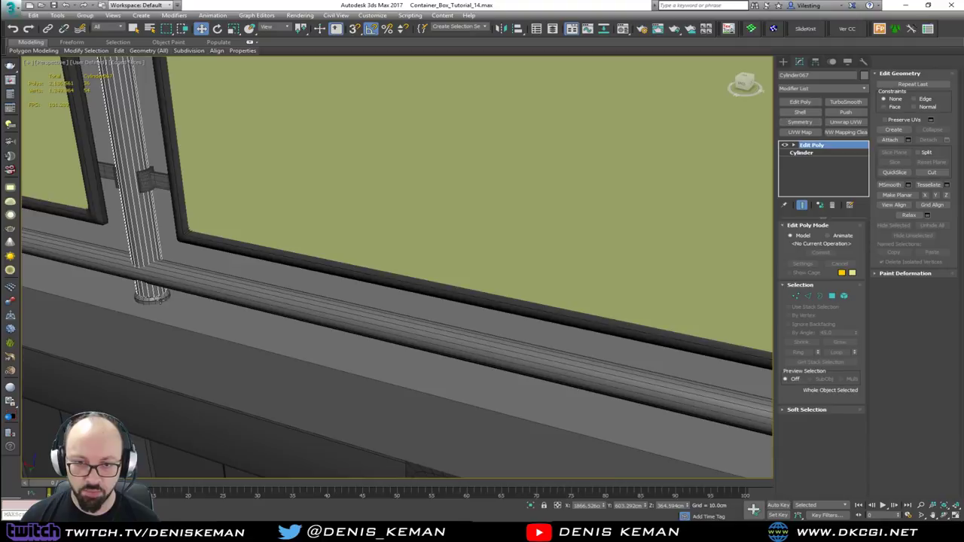
pyautogui.keyDown('ctrl'); pyautogui.click(155, 296); pyautogui.keyUp('ctrl')
pyautogui.scroll(-3, 128, 287)
pyautogui.scroll(-4, 198, 277)
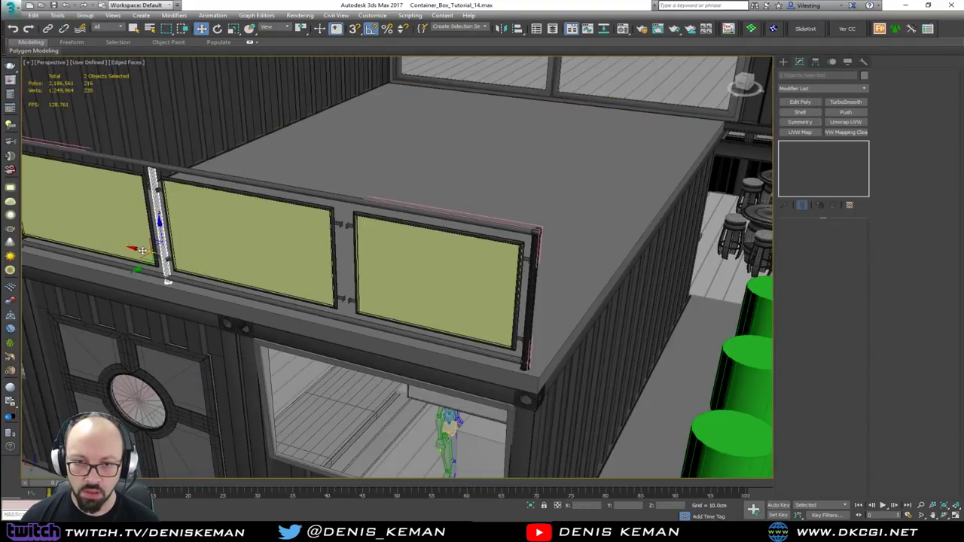
pyautogui.keyDown('shift'); pyautogui.moveTo(142, 250); pyautogui.dragTo(323, 297); pyautogui.keyUp('shift')
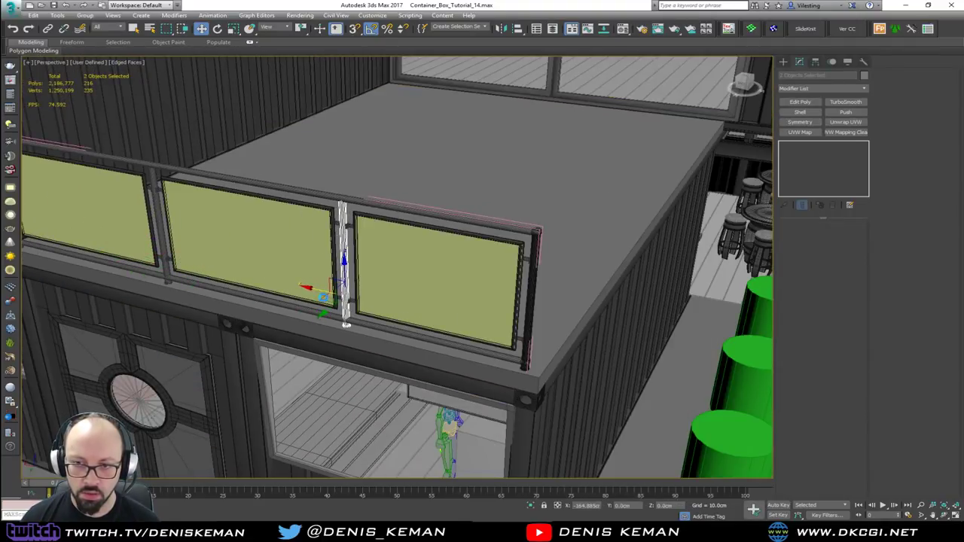
pyautogui.click(484, 302)
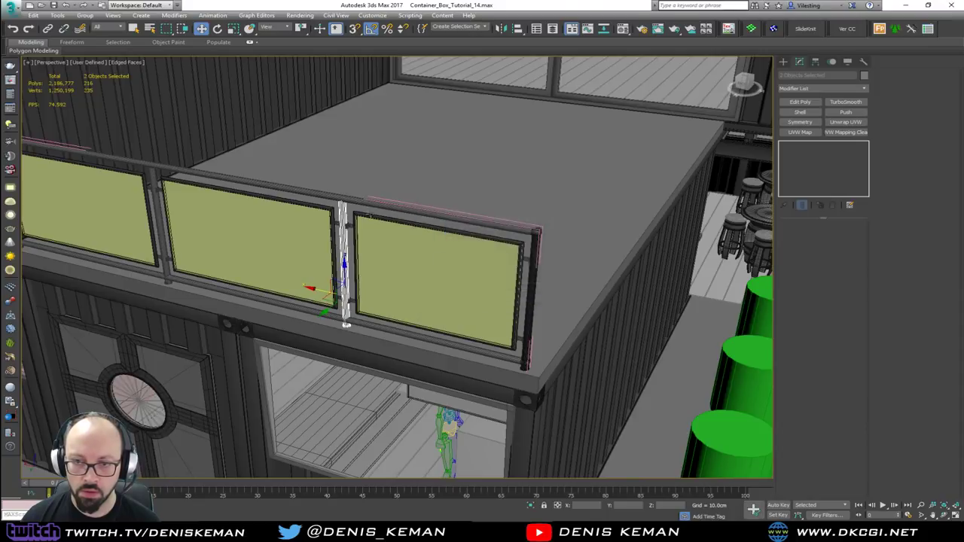
# Examine how the copied post meets the top handrail and the panel clamps beside it.
pyautogui.scroll(8, 400, 252)
pyautogui.moveTo(400, 253); pyautogui.dragTo(398, 211, button='middle')
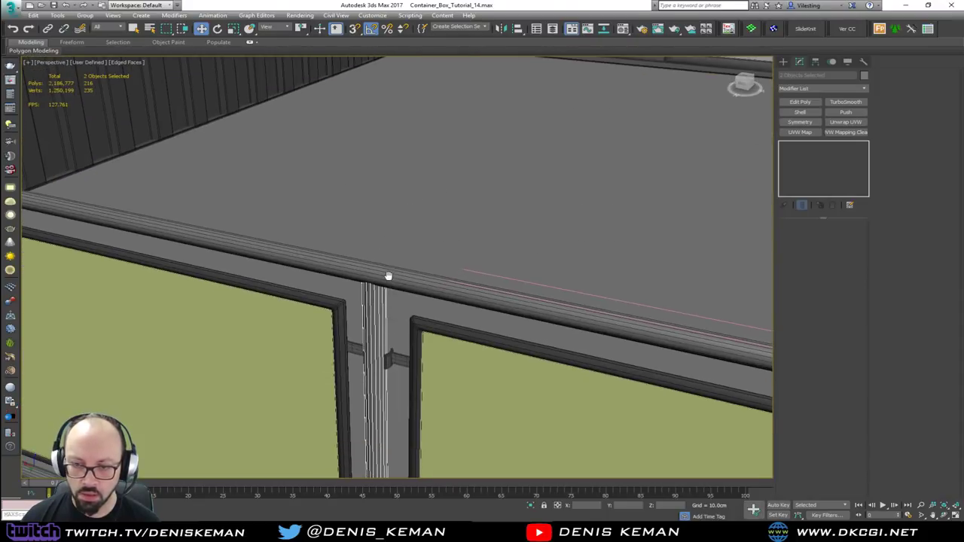
pyautogui.scroll(2, 379, 324)
pyautogui.keyDown('alt'); pyautogui.moveTo(381, 324); pyautogui.dragTo(414, 322, button='middle'); pyautogui.keyUp('alt')
pyautogui.scroll(5, 389, 347)
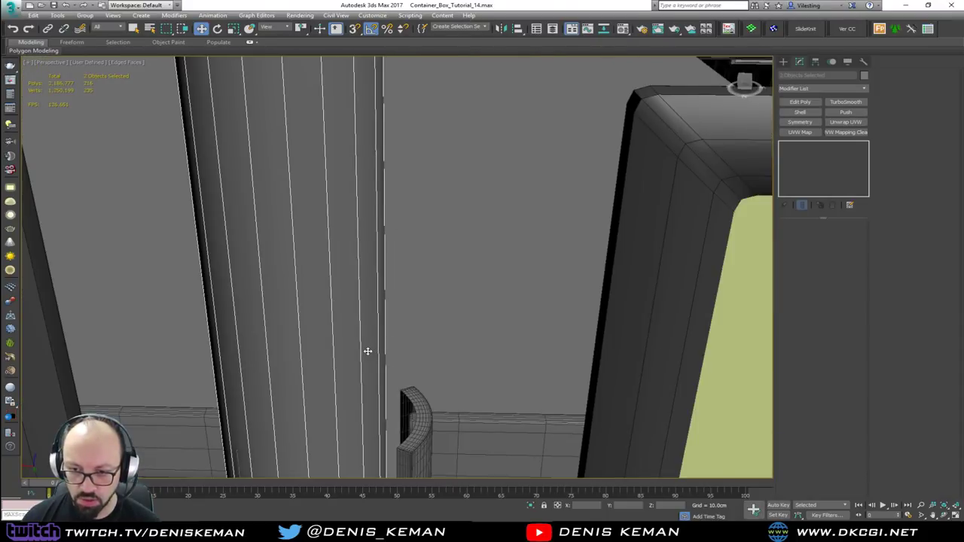
pyautogui.keyDown('alt'); pyautogui.moveTo(367, 351); pyautogui.dragTo(309, 167, button='middle'); pyautogui.keyUp('alt')
pyautogui.scroll(-8, 373, 251)
pyautogui.scroll(-3, 310, 168)
# Select the three yellow railing panes and give them the dark grey custom object colour.
pyautogui.click(449, 243)
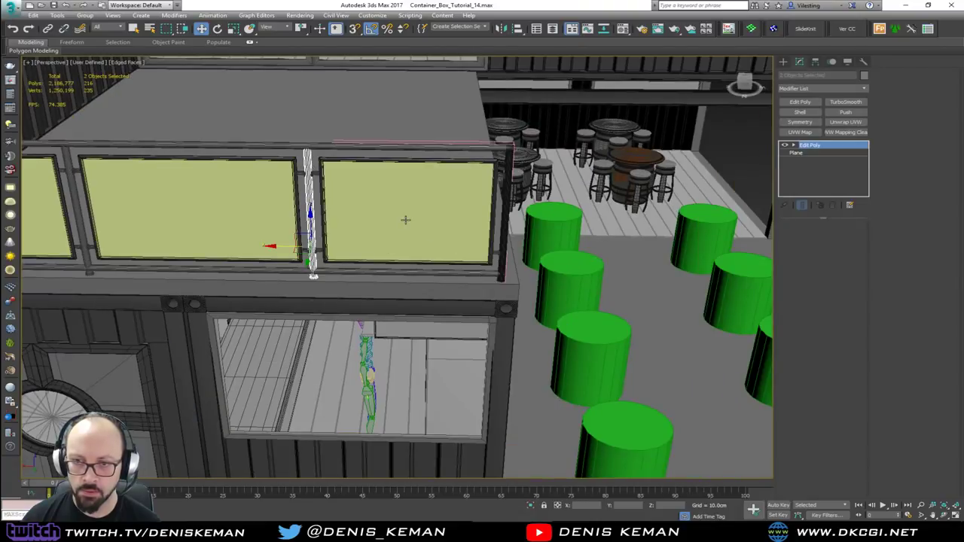
pyautogui.press('F3')
pyautogui.press('F3')
pyautogui.keyDown('ctrl'); pyautogui.click(198, 220); pyautogui.keyUp('ctrl')
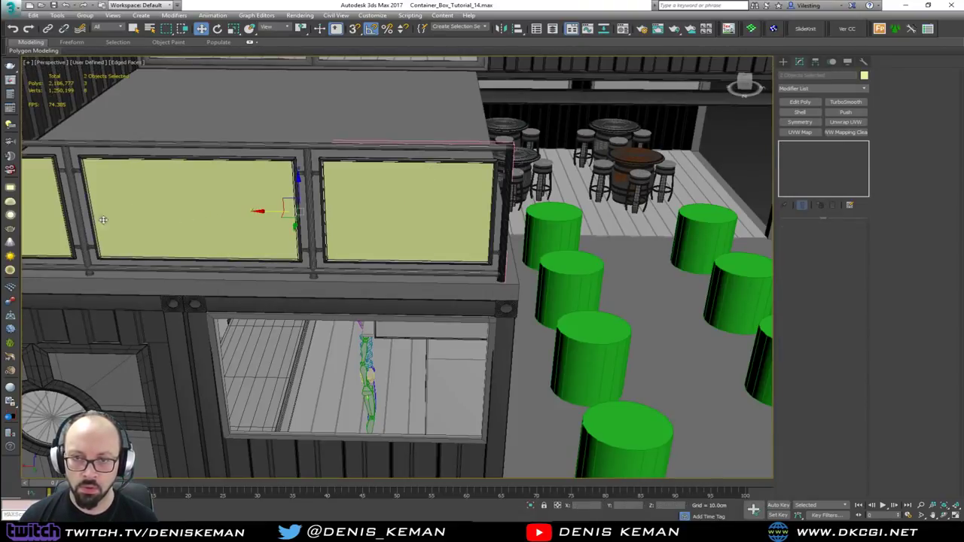
pyautogui.keyDown('ctrl'); pyautogui.click(47, 221); pyautogui.keyUp('ctrl')
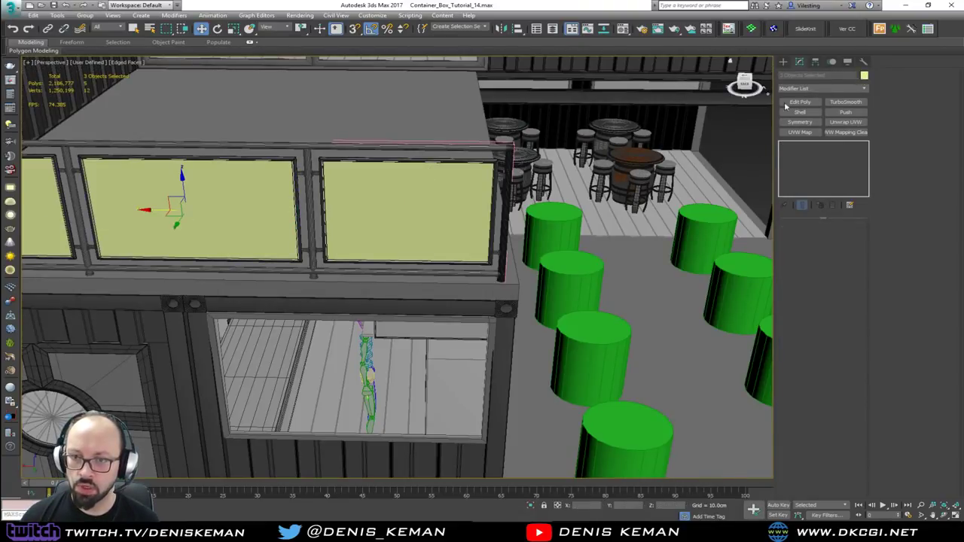
pyautogui.click(416, 284)
pyautogui.click(531, 314)
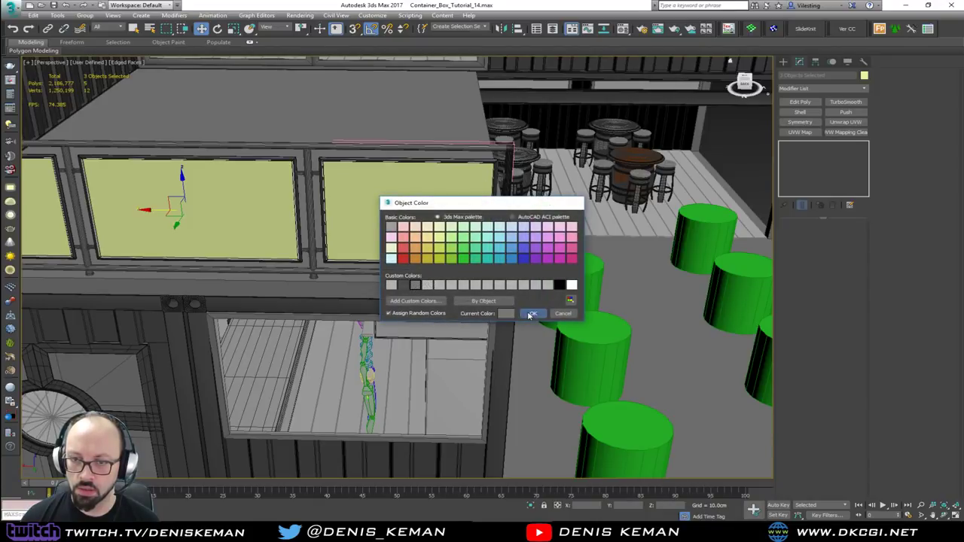
# Change the object colour of the three railing panes to the light grey custom colour and deselect them.
pyautogui.scroll(-5, 547, 232)
pyautogui.moveTo(547, 233); pyautogui.dragTo(428, 221, button='middle')
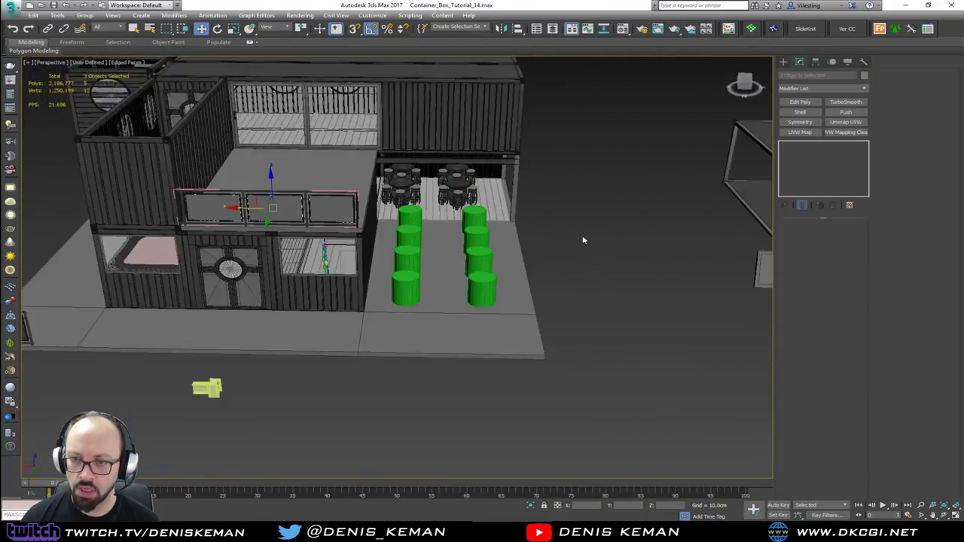
pyautogui.click(864, 76)
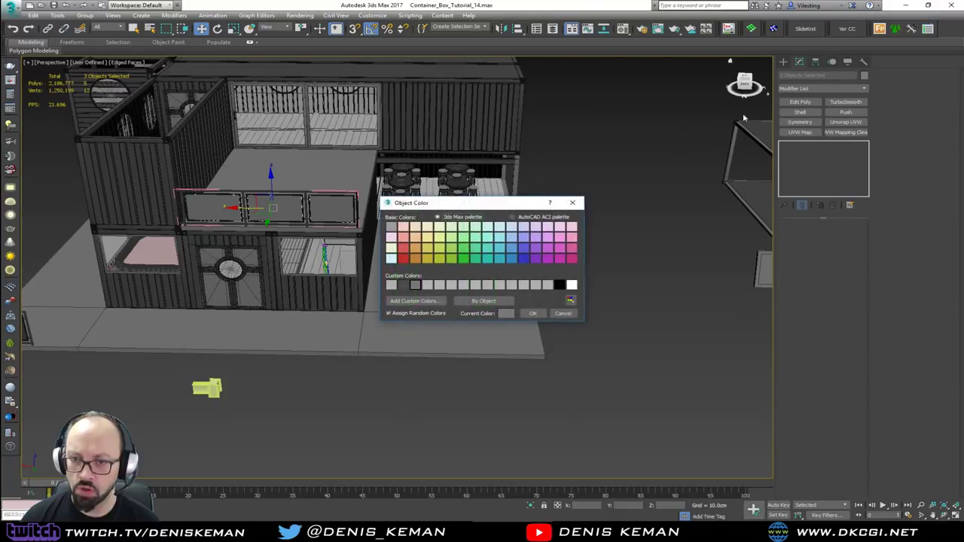
pyautogui.click(391, 286)
pyautogui.click(533, 313)
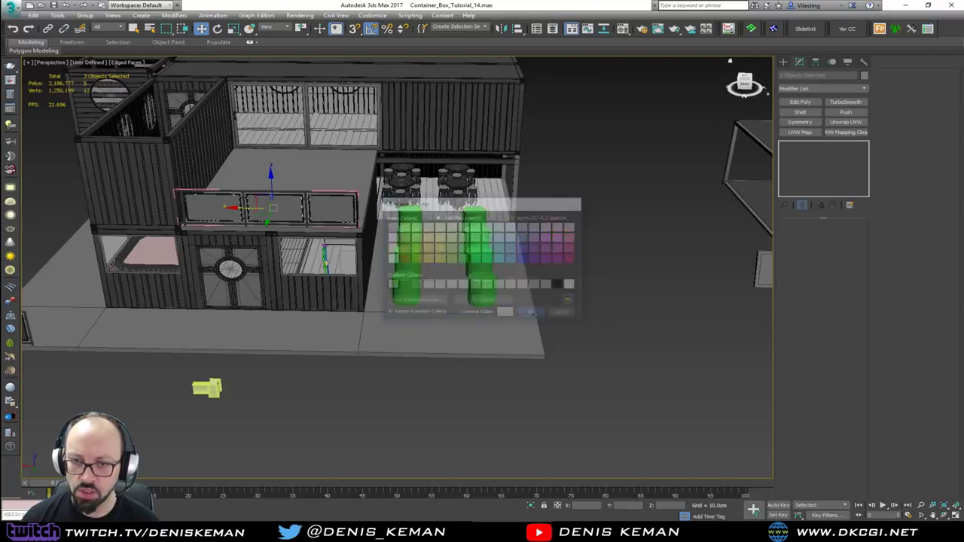
pyautogui.click(622, 260)
# Close the open railing group, ungroup it into separate parts, and clear the selection.
pyautogui.keyDown('alt'); pyautogui.moveTo(386, 233); pyautogui.dragTo(319, 202, button='middle'); pyautogui.keyUp('alt')
pyautogui.scroll(5, 319, 202)
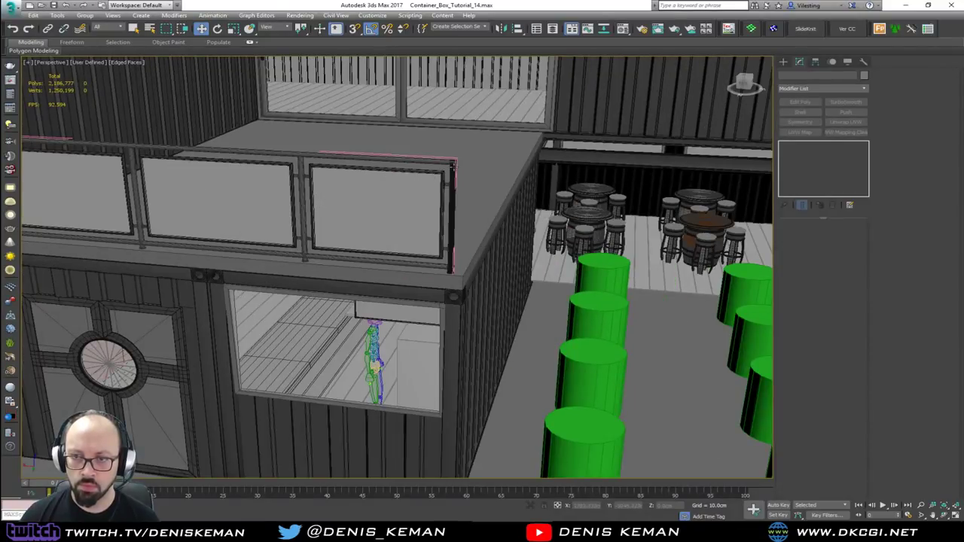
pyautogui.click(456, 165)
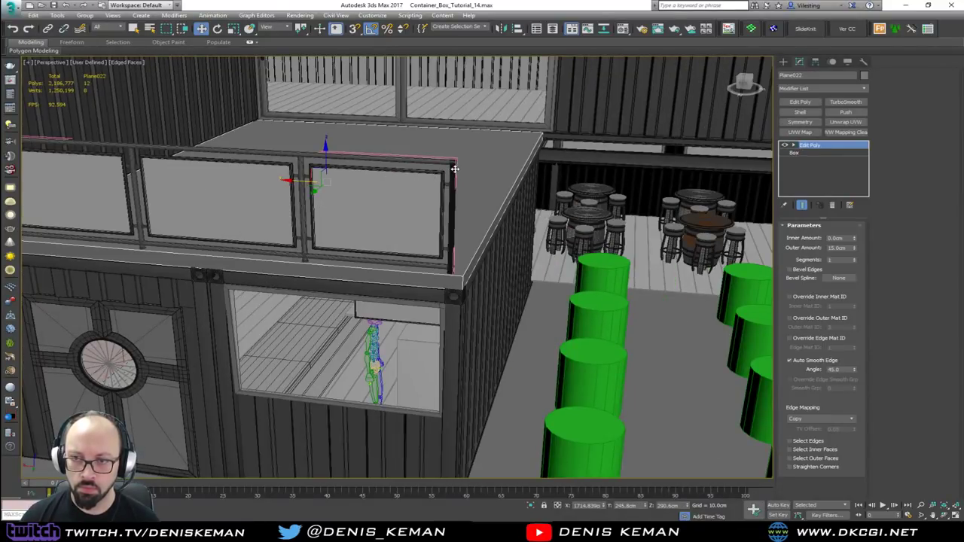
pyautogui.click(455, 169)
pyautogui.keyDown('alt'); pyautogui.moveTo(455, 168); pyautogui.dragTo(446, 171, button='middle'); pyautogui.keyUp('alt')
pyautogui.scroll(3, 446, 170)
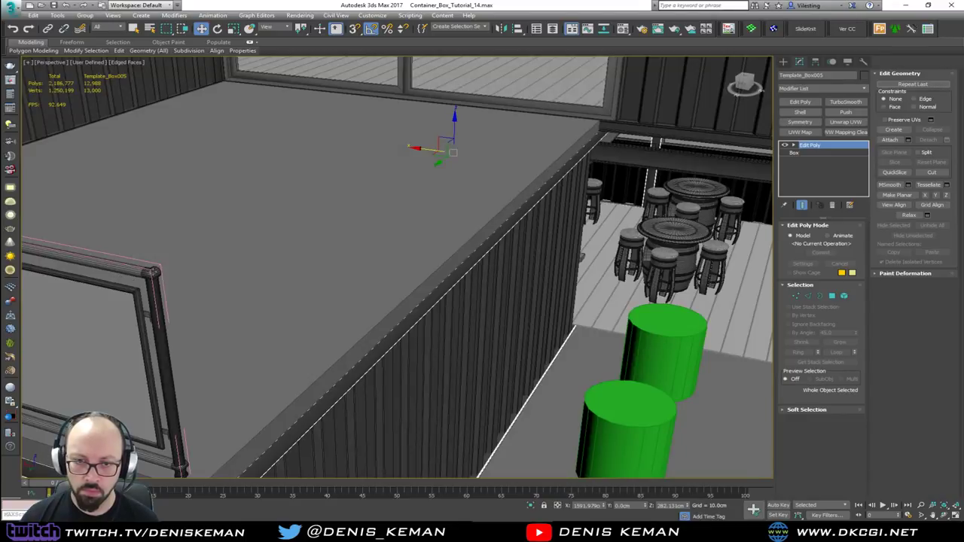
pyautogui.click(150, 272)
pyautogui.click(86, 16)
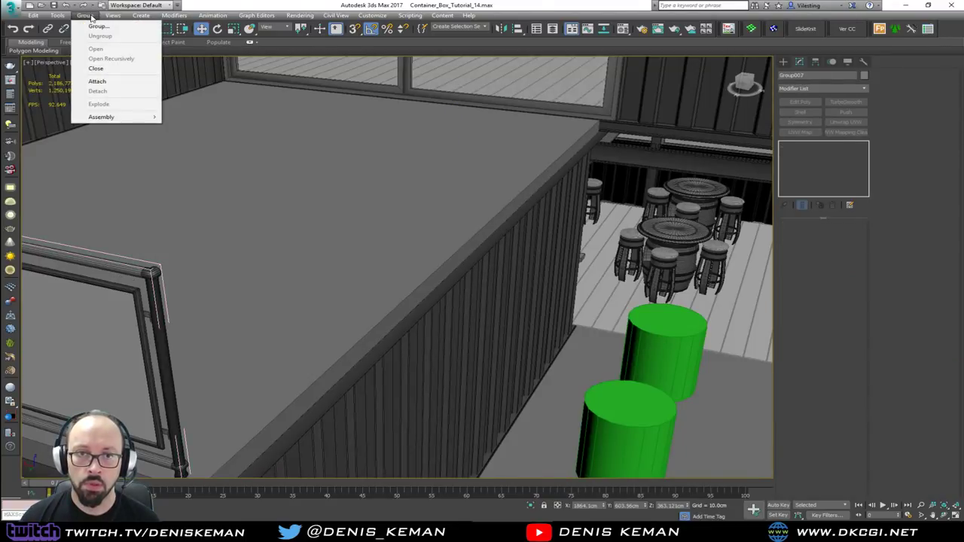
pyautogui.click(96, 66)
pyautogui.click(97, 16)
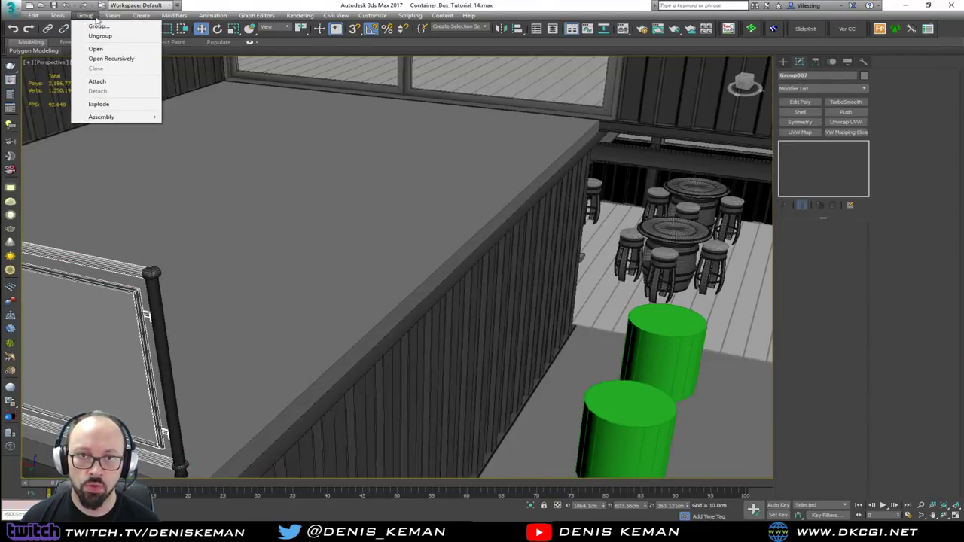
pyautogui.click(96, 35)
pyautogui.moveTo(178, 199); pyautogui.dragTo(417, 191, button='middle')
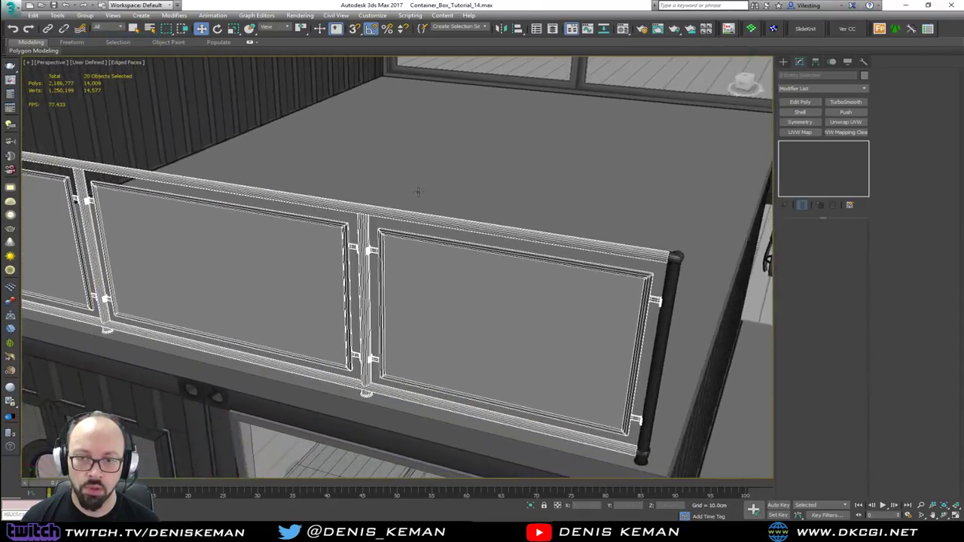
pyautogui.scroll(-6, 418, 192)
pyautogui.click(191, 401)
pyautogui.keyDown('alt'); pyautogui.moveTo(344, 320); pyautogui.dragTo(342, 309, button='middle'); pyautogui.keyUp('alt')
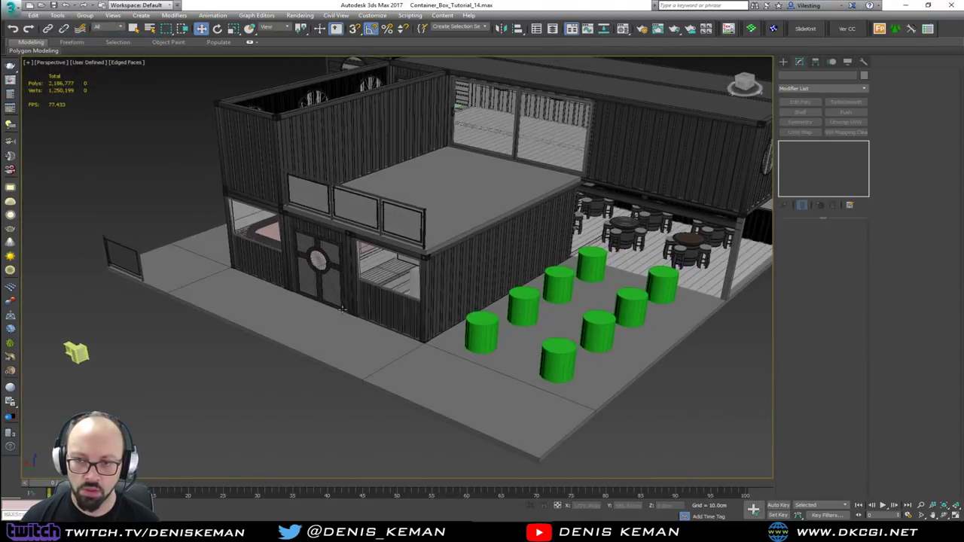
# Move the human figure from behind the ground-floor window up onto the terrace behind the railing to compare heights.
pyautogui.scroll(5, 388, 211)
pyautogui.press('F4')
pyautogui.moveTo(390, 198)
pyautogui.keyDown('alt'); pyautogui.mouseDown(button='middle')
pyautogui.moveTo(432, 201)
pyautogui.moveTo(279, 197)
pyautogui.moveTo(385, 196)
pyautogui.mouseUp(button='middle'); pyautogui.keyUp('alt')
pyautogui.press('F3')
pyautogui.click(480, 314)
pyautogui.press('F3')
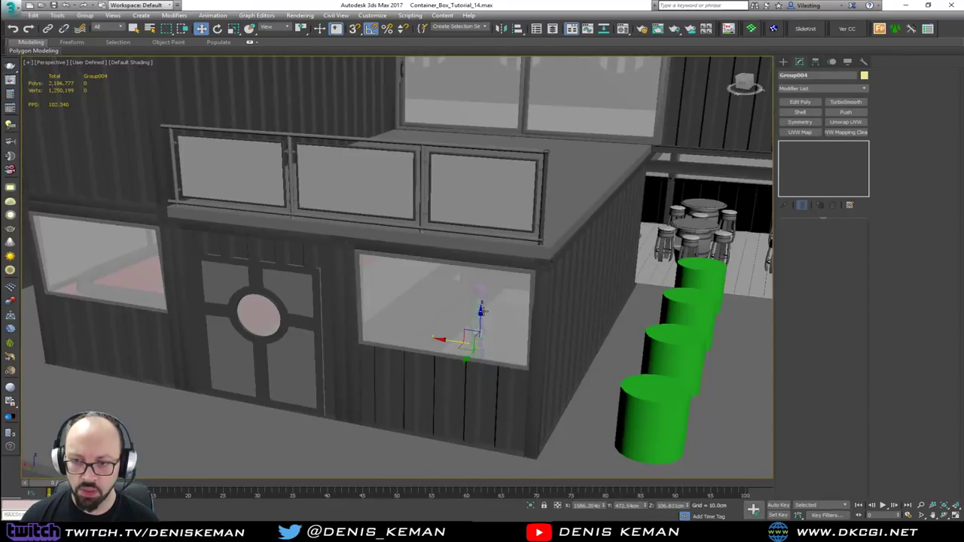
pyautogui.moveTo(480, 315); pyautogui.dragTo(486, 120)
pyautogui.keyDown('alt'); pyautogui.moveTo(487, 120); pyautogui.dragTo(459, 155, button='middle'); pyautogui.keyUp('alt')
pyautogui.moveTo(486, 142); pyautogui.dragTo(385, 161)
pyautogui.keyDown('alt'); pyautogui.moveTo(386, 160); pyautogui.dragTo(455, 161, button='middle'); pyautogui.keyUp('alt')
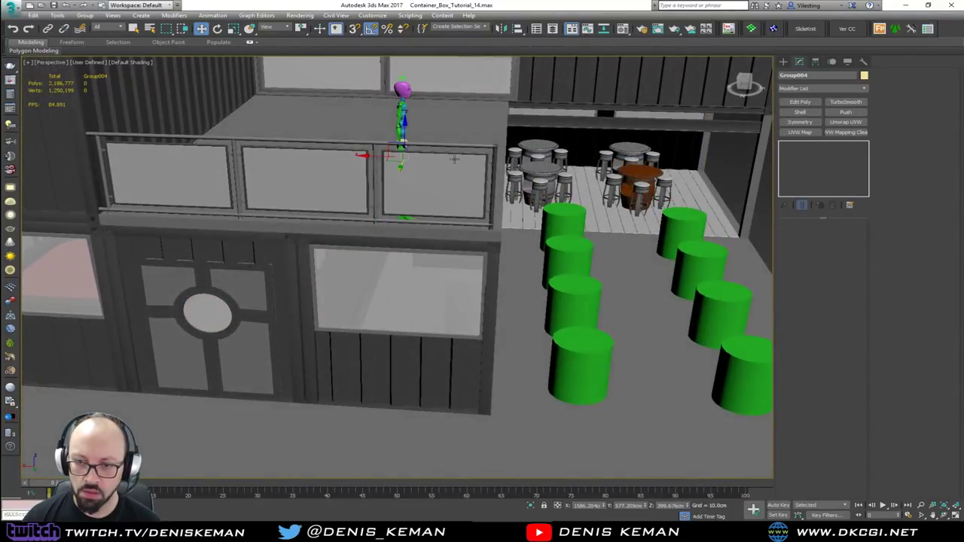
# Undo the moves of the human figure and deselect it.
pyautogui.hotkey('ctrl', 'z')
pyautogui.hotkey('ctrl', 'z')
pyautogui.hotkey('ctrl', 'z')
pyautogui.keyDown('alt'); pyautogui.moveTo(426, 189); pyautogui.dragTo(407, 226, button='middle'); pyautogui.keyUp('alt')
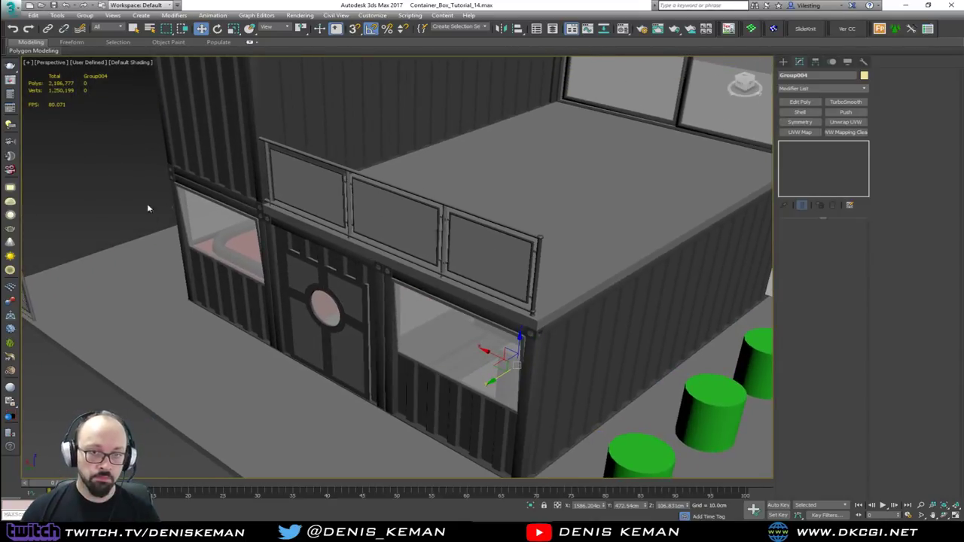
pyautogui.click(108, 209)
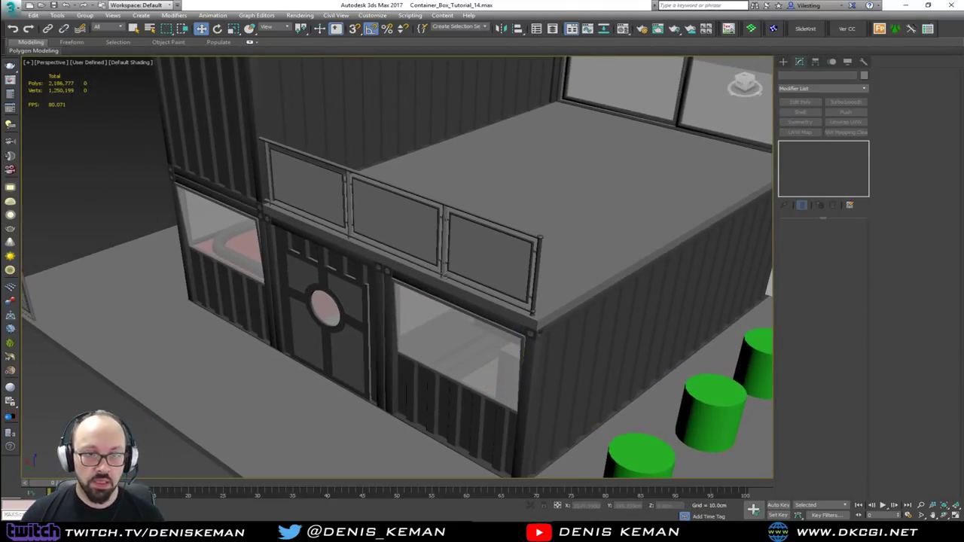
# Select the terrace sliding door's two leaf frames, both glass panes and the outer frame, with edges displayed on the shaded model.
pyautogui.scroll(2, 499, 276)
pyautogui.moveTo(499, 276); pyautogui.dragTo(407, 305, button='middle')
pyautogui.scroll(-5, 331, 278)
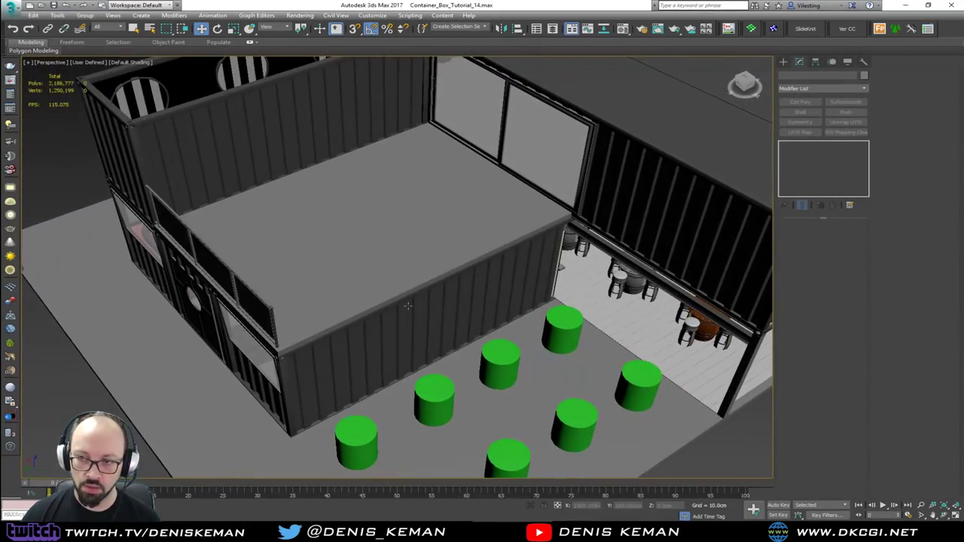
pyautogui.keyDown('alt'); pyautogui.moveTo(537, 212); pyautogui.dragTo(531, 232, button='middle'); pyautogui.keyUp('alt')
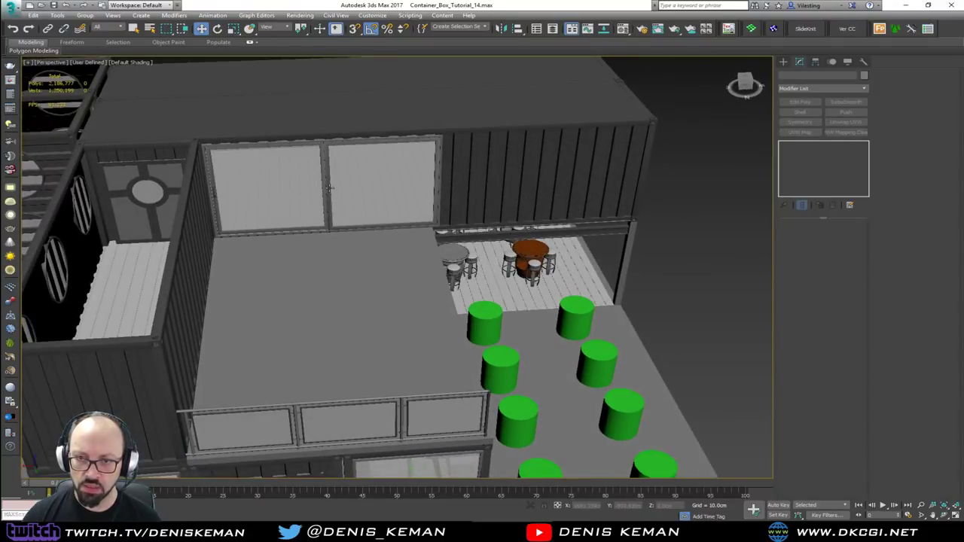
pyautogui.scroll(5, 328, 186)
pyautogui.press('F4')
pyautogui.click(328, 201)
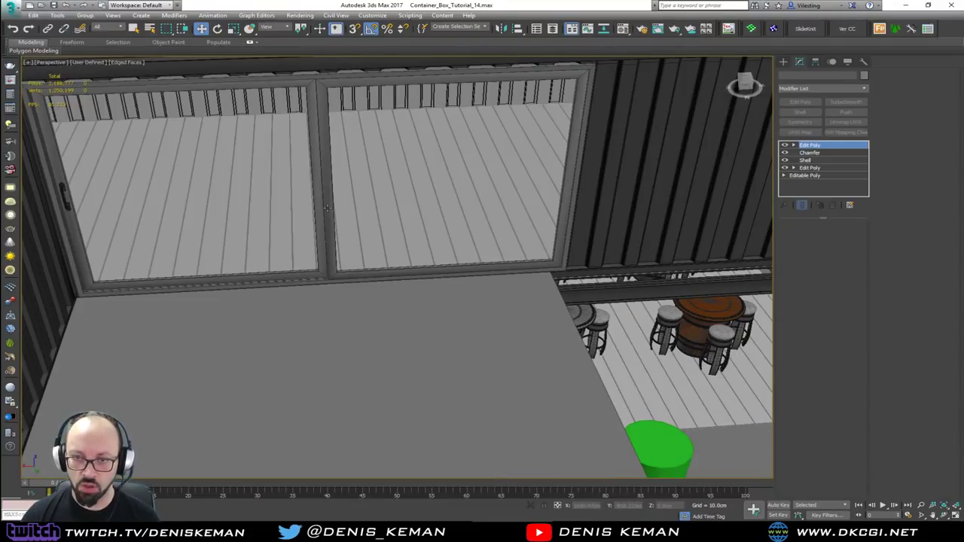
pyautogui.keyDown('ctrl'); pyautogui.click(320, 214); pyautogui.keyUp('ctrl')
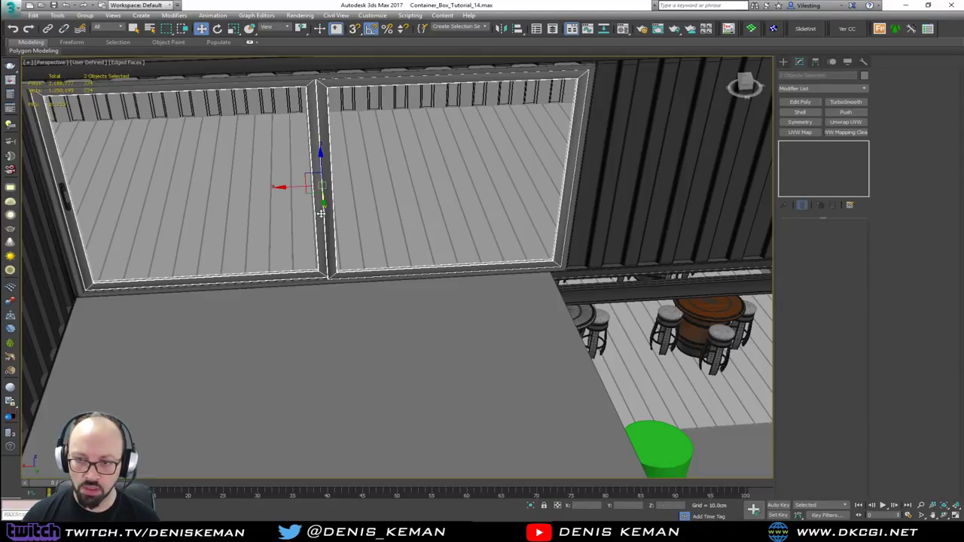
pyautogui.keyDown('ctrl'); pyautogui.click(400, 213); pyautogui.keyUp('ctrl')
pyautogui.keyDown('ctrl'); pyautogui.click(252, 218); pyautogui.keyUp('ctrl')
pyautogui.keyDown('ctrl'); pyautogui.click(120, 291); pyautogui.keyUp('ctrl')
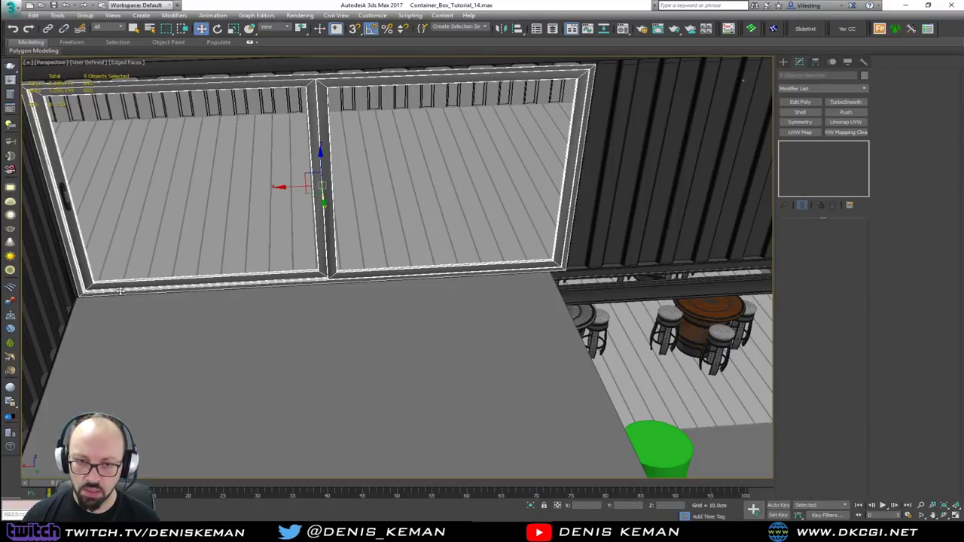
# Add the door handle to the selection, then scale the whole sliding door narrower along X and keep it against the side wall.
pyautogui.moveTo(184, 243); pyautogui.dragTo(230, 279, button='middle')
pyautogui.press('r')
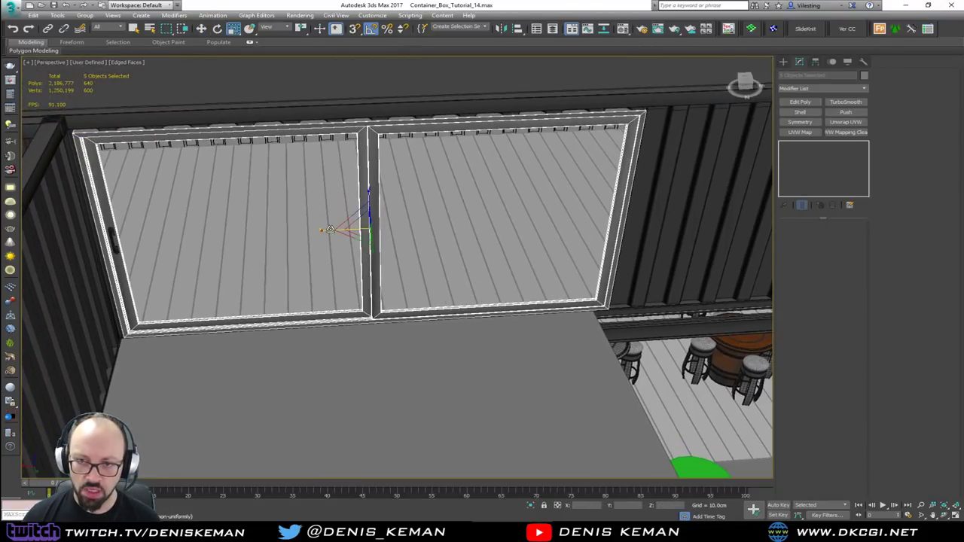
pyautogui.scroll(6, 105, 228)
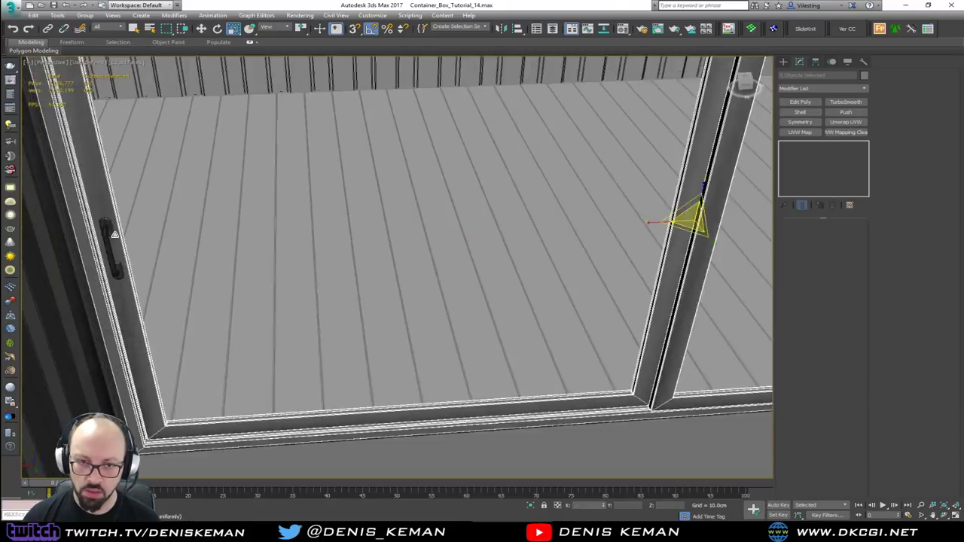
pyautogui.keyDown('ctrl'); pyautogui.click(122, 304); pyautogui.keyUp('ctrl')
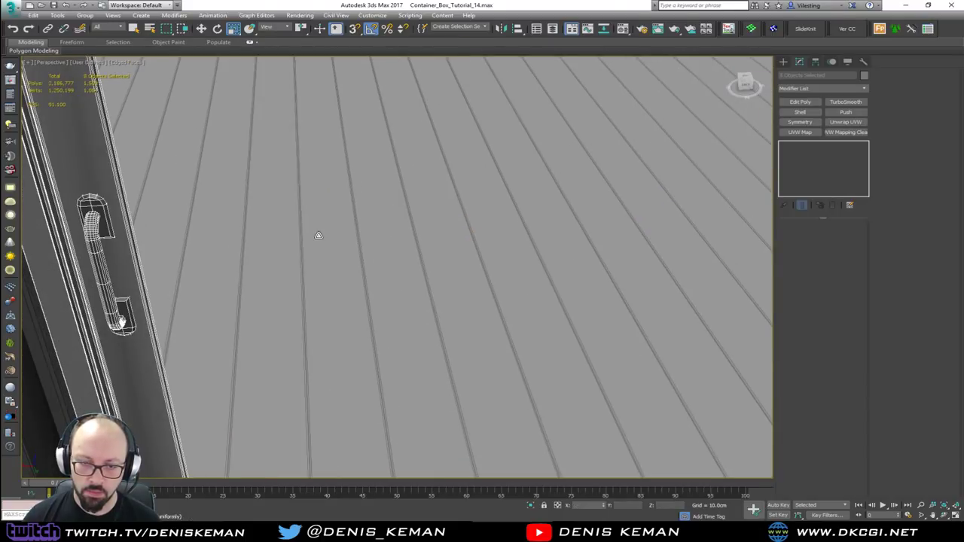
pyautogui.scroll(-8, 318, 235)
pyautogui.press('r')
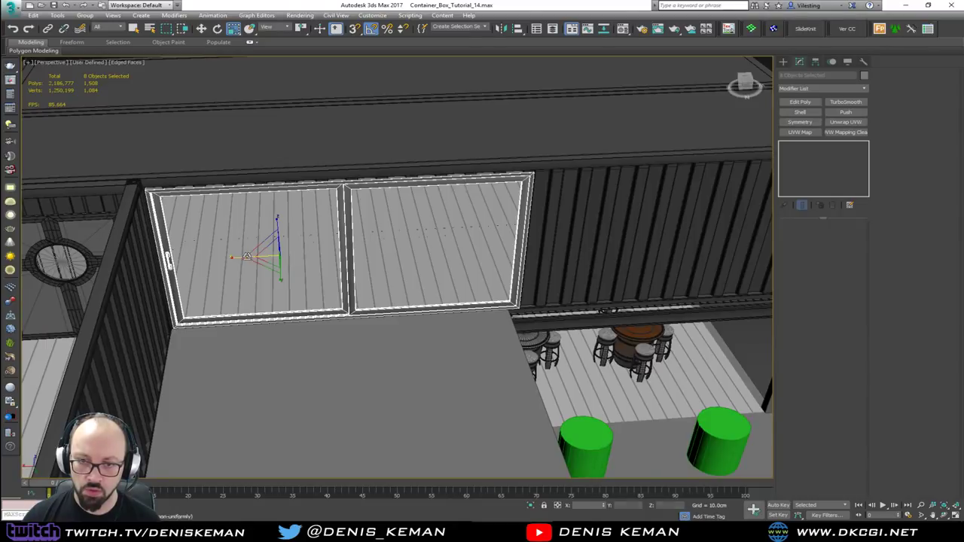
pyautogui.moveTo(241, 256)
pyautogui.mouseDown()
pyautogui.moveTo(256, 259)
pyautogui.moveTo(230, 259)
pyautogui.mouseUp()
pyautogui.press('w')
pyautogui.keyDown('alt'); pyautogui.moveTo(236, 257); pyautogui.dragTo(261, 241, button='middle'); pyautogui.keyUp('alt')
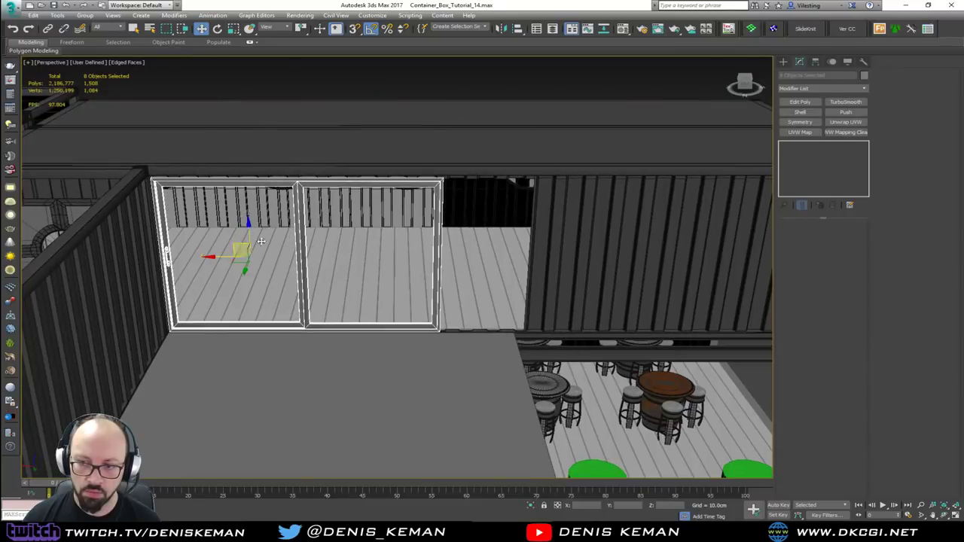
# Remove the topmost Edit Poly with the old door opening from the upper corrugated wall and add a fresh Edit Poly modifier.
pyautogui.click(548, 243)
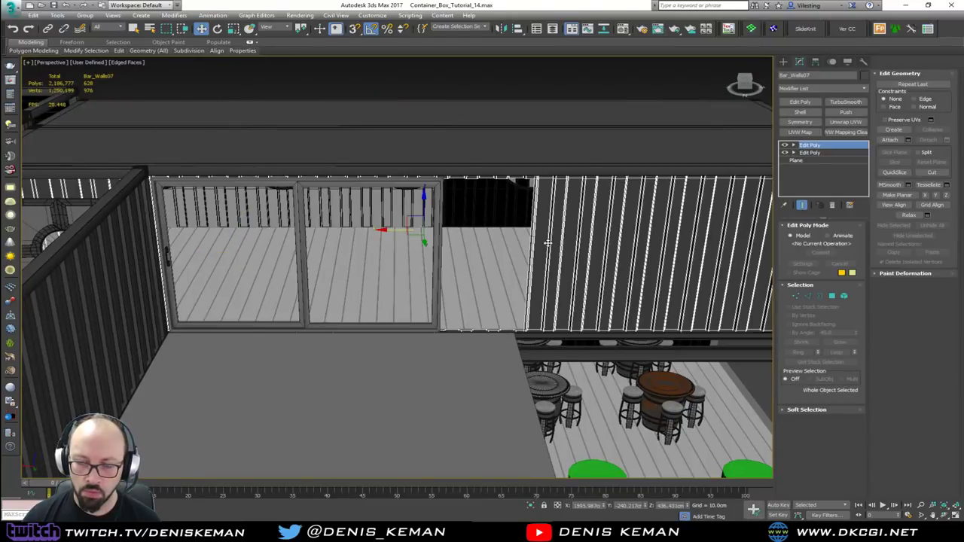
pyautogui.scroll(5, 548, 243)
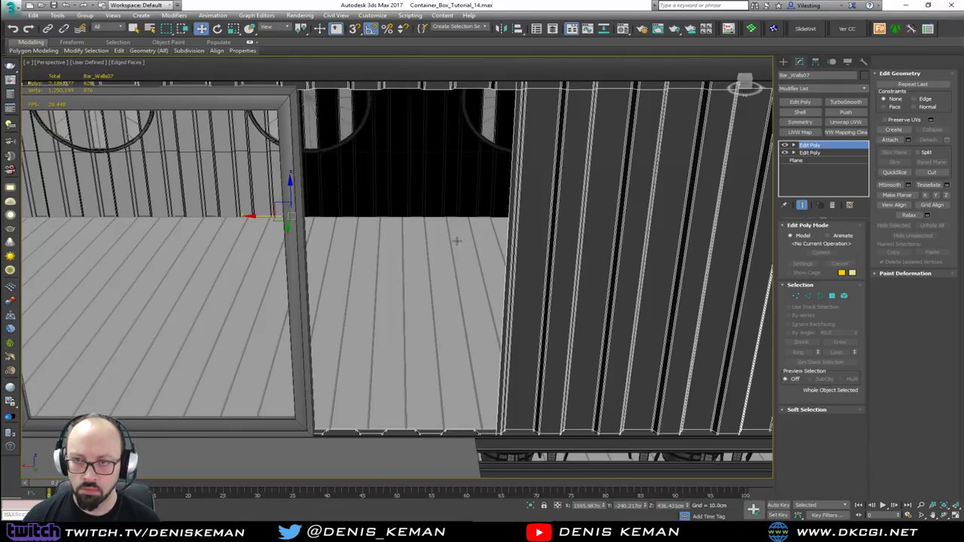
pyautogui.moveTo(410, 169); pyautogui.dragTo(415, 205, button='middle')
pyautogui.click(784, 146)
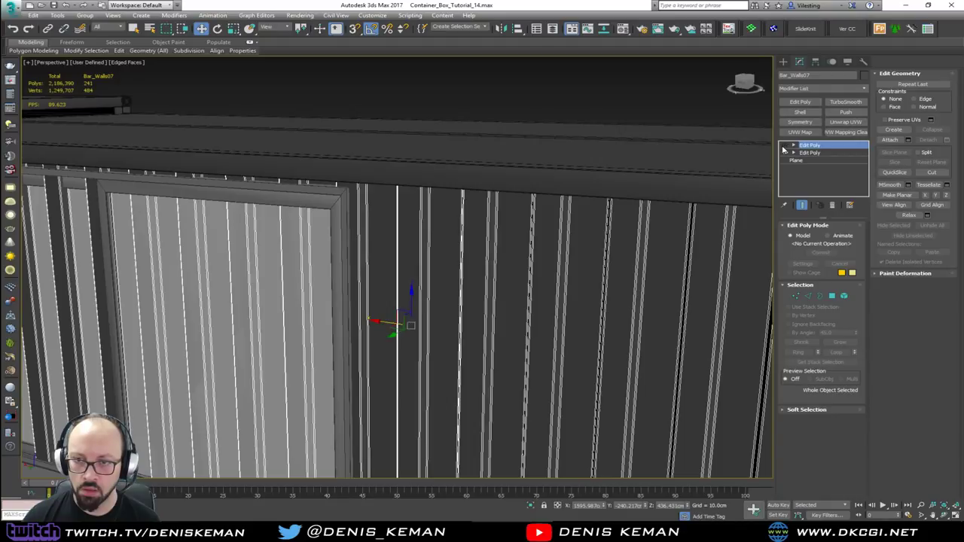
pyautogui.click(784, 146)
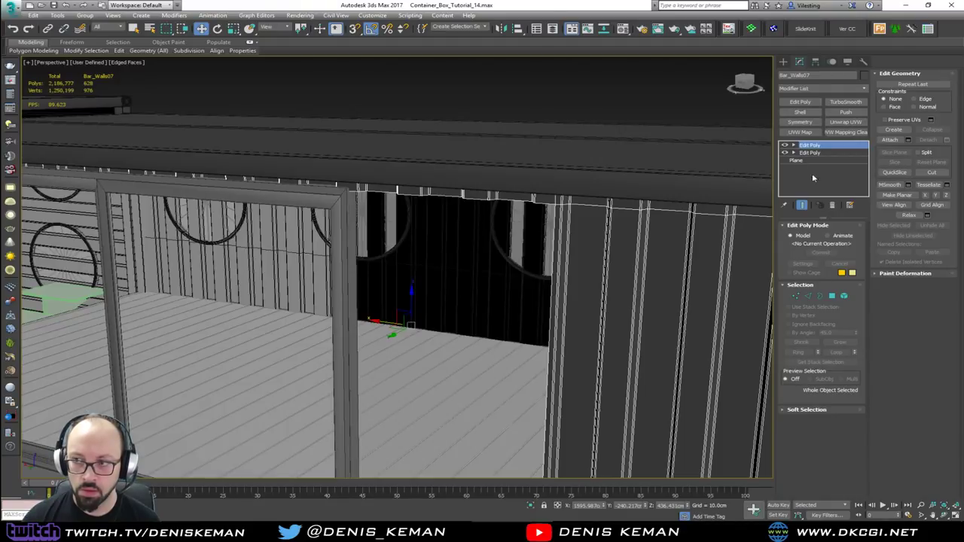
pyautogui.click(833, 204)
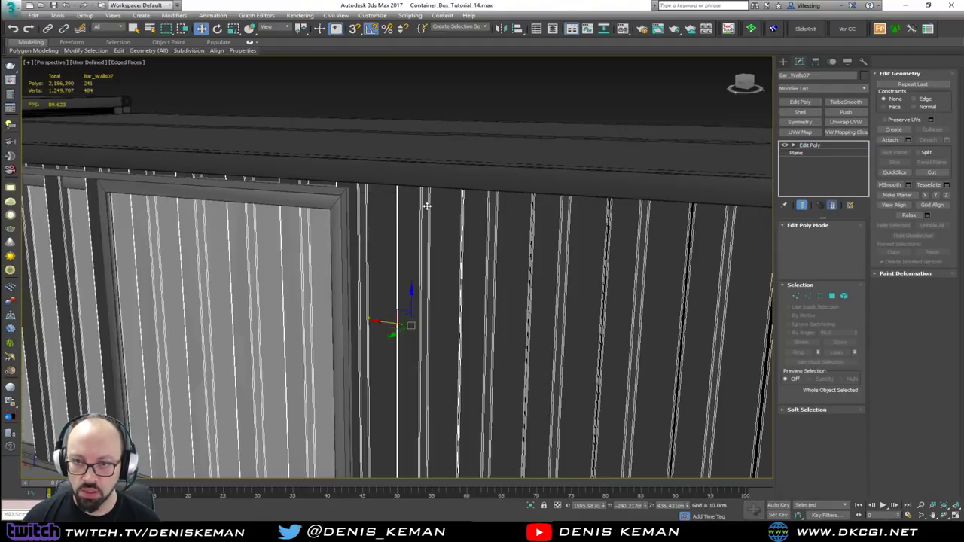
pyautogui.moveTo(425, 204); pyautogui.dragTo(513, 157, button='middle')
pyautogui.click(812, 105)
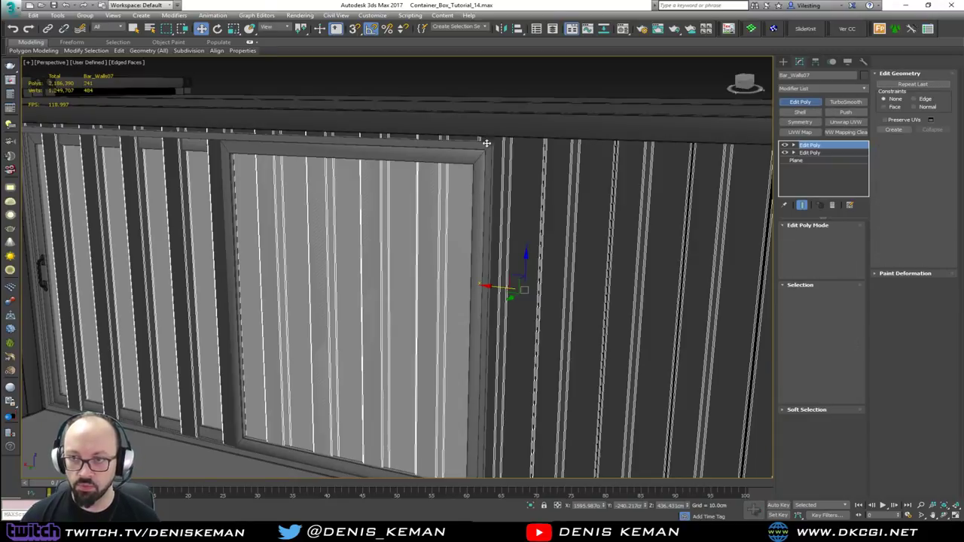
# QuickSlice all the wall's edges along the top, both sides and bottom of the narrowed sliding door.
pyautogui.press('2')
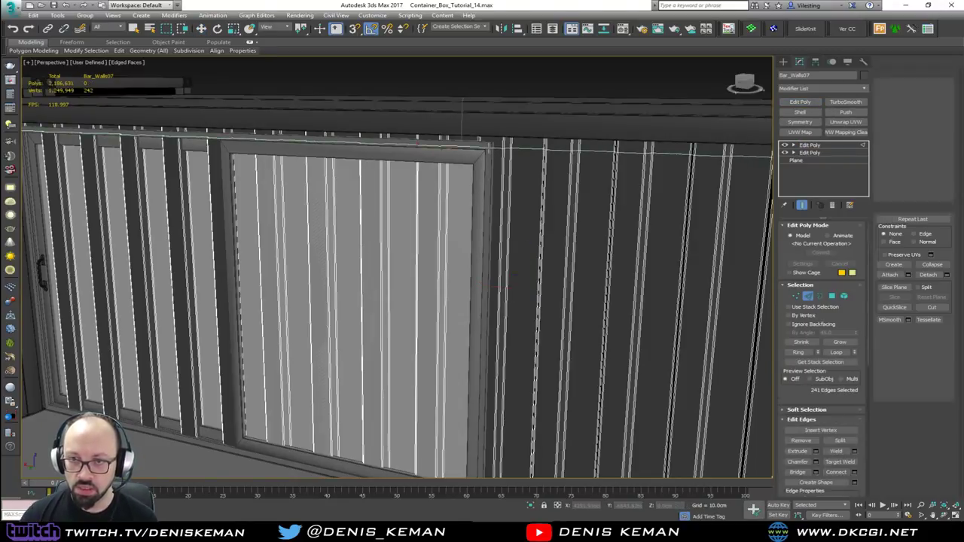
pyautogui.scroll(2, 495, 148)
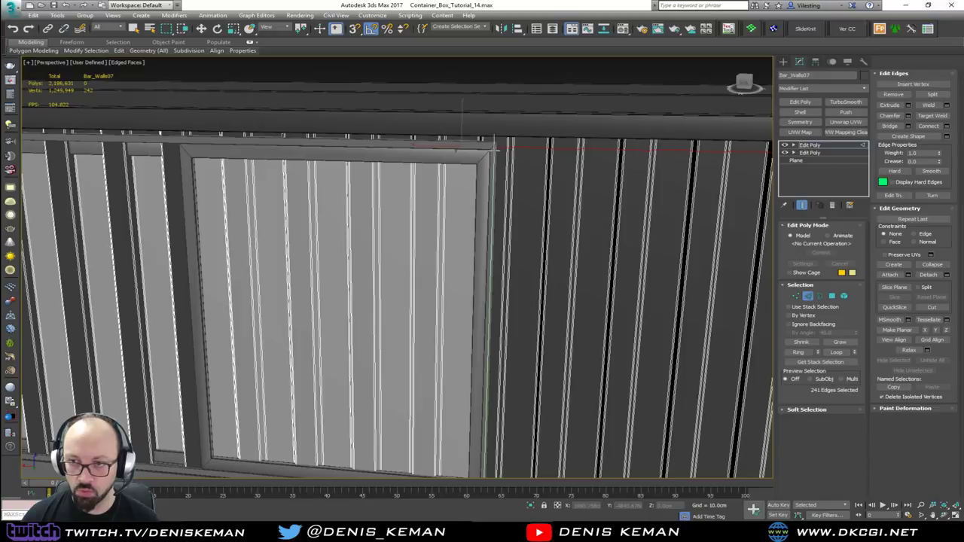
pyautogui.click(495, 149)
pyautogui.moveTo(493, 216); pyautogui.dragTo(509, 32, button='middle')
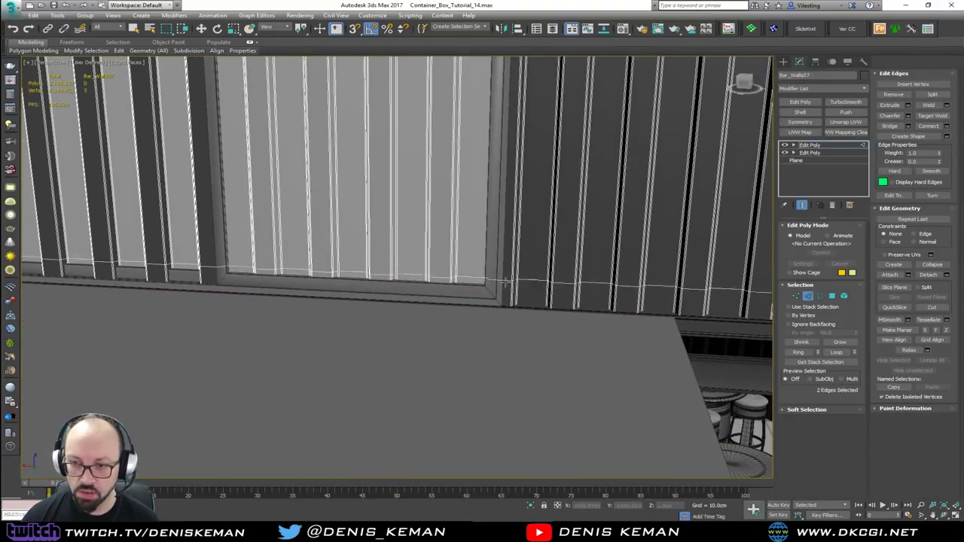
pyautogui.click(493, 304)
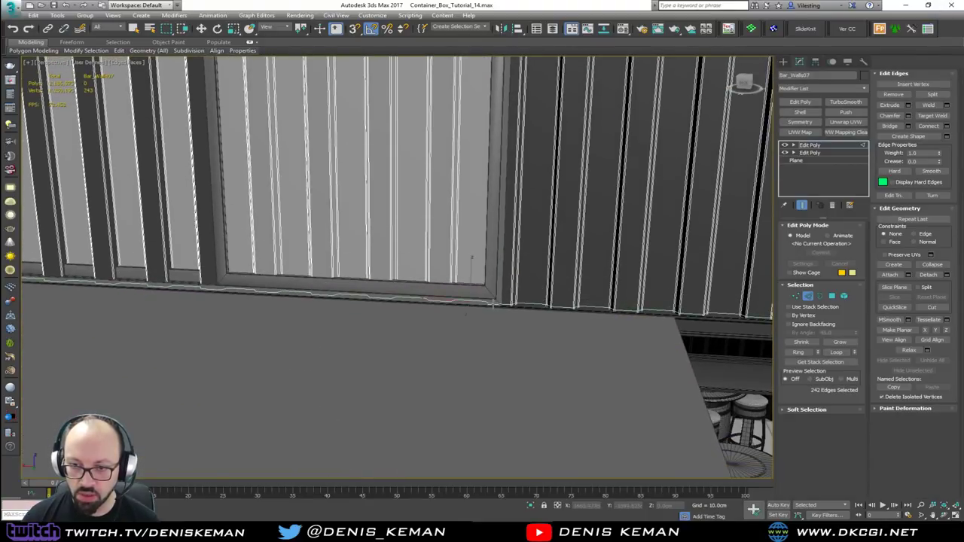
pyautogui.moveTo(151, 224); pyautogui.dragTo(602, 277, button='middle')
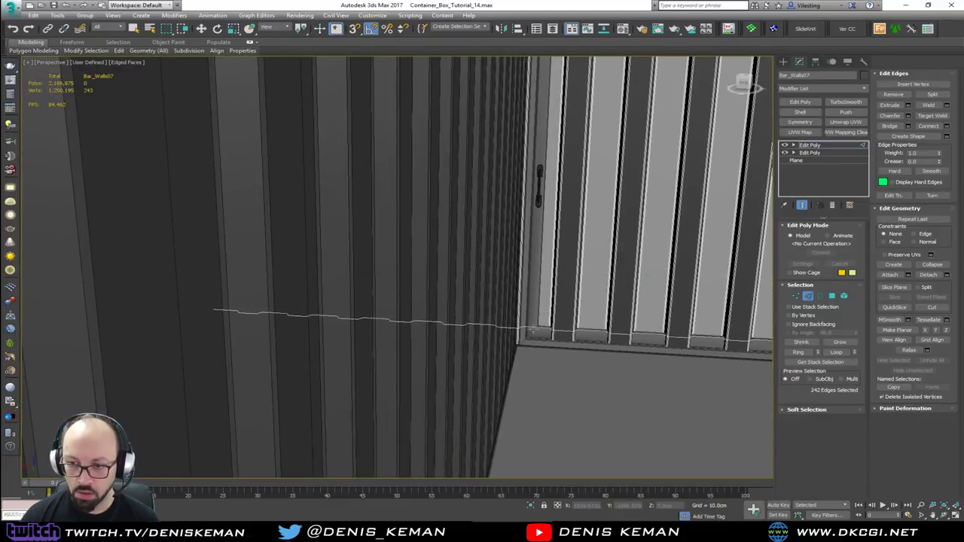
pyautogui.click(519, 342)
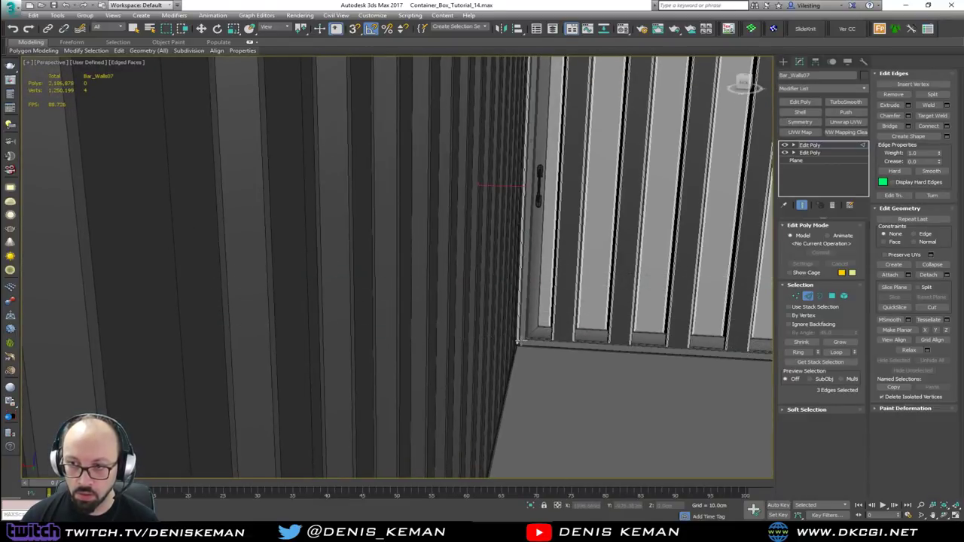
pyautogui.rightClick(581, 323)
# Select the wall polygons inside the sliding door outline, exclude those beyond the frame, and delete them to open the doorway.
pyautogui.moveTo(587, 263); pyautogui.dragTo(433, 286, button='middle')
pyautogui.scroll(-4, 434, 286)
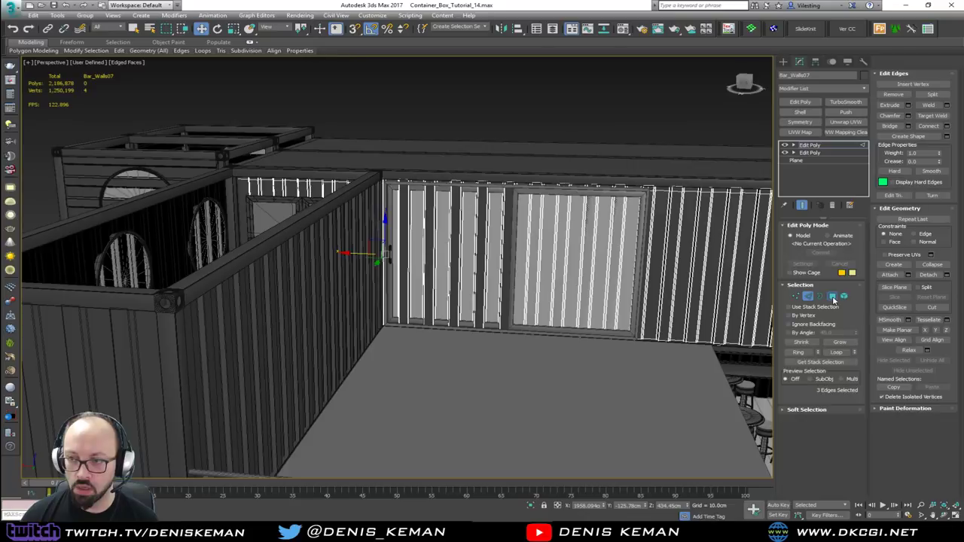
pyautogui.click(833, 297)
pyautogui.press('q')
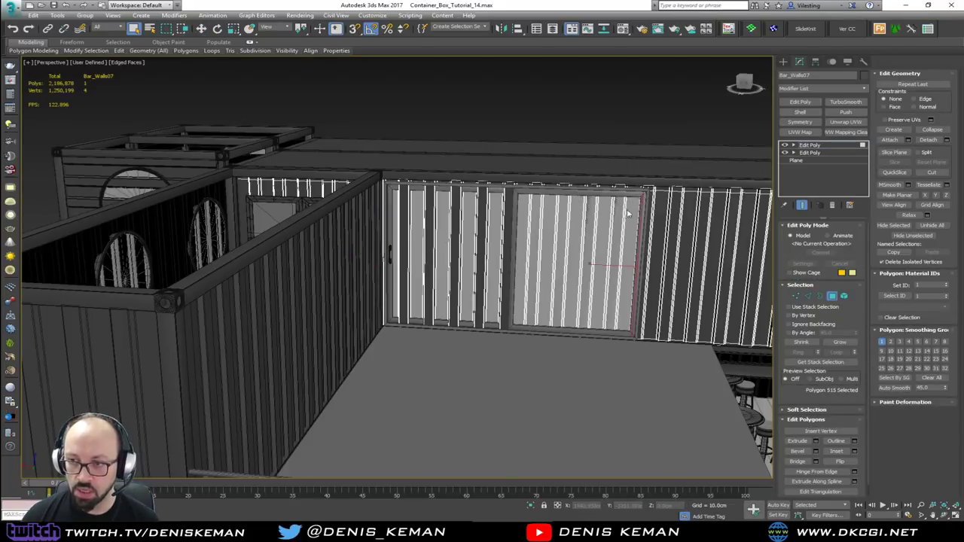
pyautogui.moveTo(394, 322); pyautogui.dragTo(392, 321)
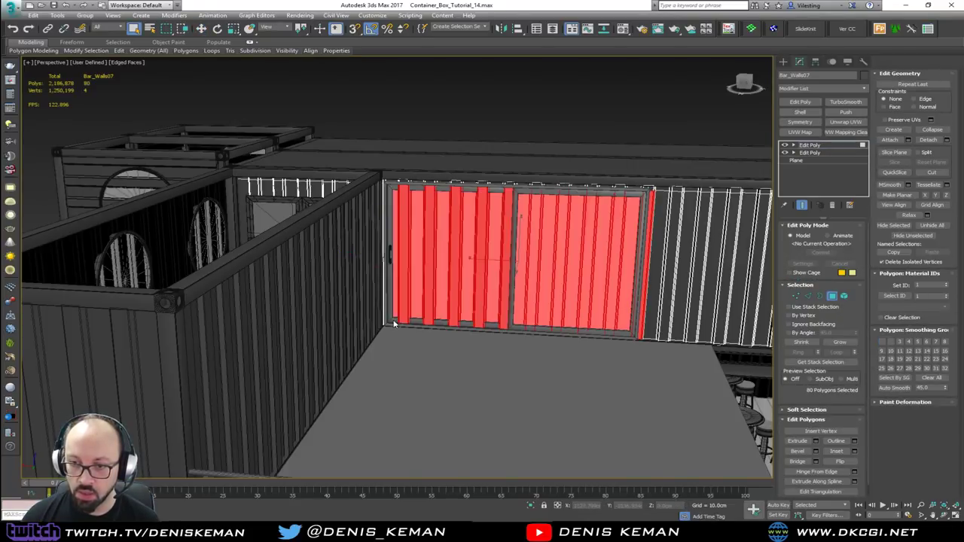
pyautogui.keyDown('alt'); pyautogui.moveTo(434, 297); pyautogui.dragTo(454, 297, button='middle'); pyautogui.keyUp('alt')
pyautogui.moveTo(666, 235)
pyautogui.mouseDown(button='middle')
pyautogui.moveTo(574, 244)
pyautogui.moveTo(340, 161)
pyautogui.moveTo(405, 174)
pyautogui.moveTo(269, 148)
pyautogui.moveTo(270, 182)
pyautogui.mouseUp(button='middle')
pyautogui.scroll(4, 579, 204)
pyautogui.keyDown('alt'); pyautogui.click(531, 236); pyautogui.keyUp('alt')
pyautogui.press('F3')
pyautogui.scroll(2, 362, 164)
pyautogui.press('F3')
pyautogui.scroll(-2, 349, 156)
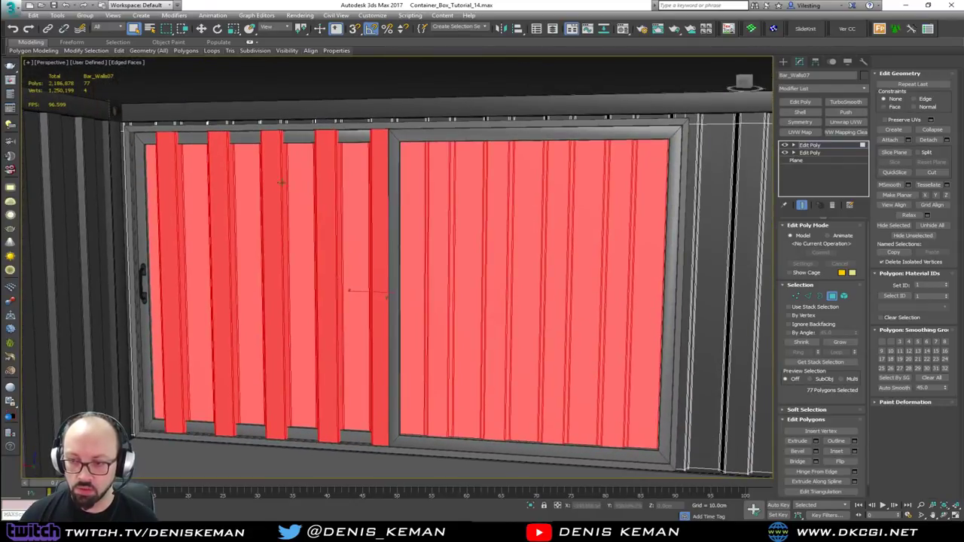
pyautogui.press('Delete')
pyautogui.click(833, 297)
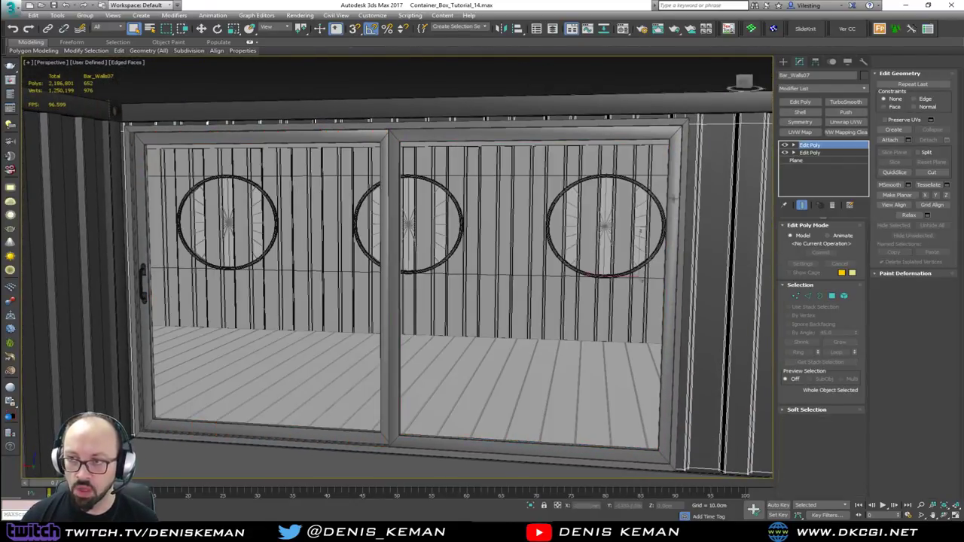
# Deselect the wall, return to shading without edges, and save the scene.
pyautogui.moveTo(595, 151); pyautogui.dragTo(574, 168, button='middle')
pyautogui.scroll(-2, 567, 173)
pyautogui.click(479, 94)
pyautogui.press('F3')
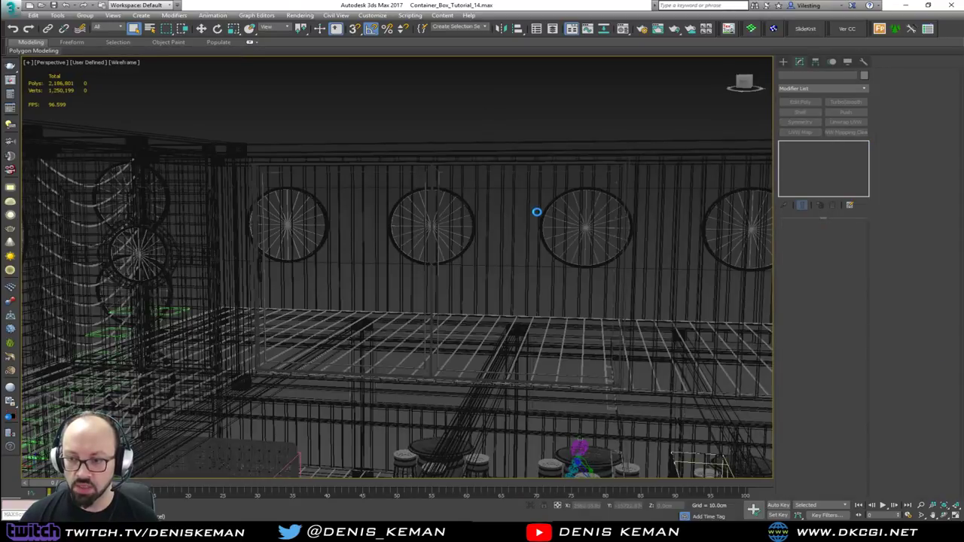
pyautogui.press('F3')
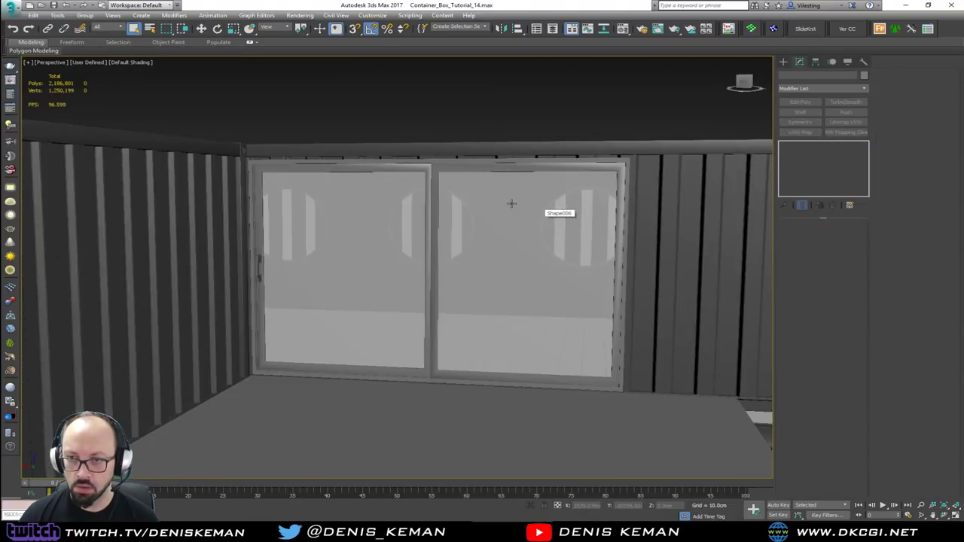
pyautogui.moveTo(512, 204)
pyautogui.mouseDown(button='middle')
pyautogui.moveTo(383, 190)
pyautogui.moveTo(358, 197)
pyautogui.moveTo(451, 185)
pyautogui.moveTo(381, 186)
pyautogui.mouseUp(button='middle')
pyautogui.scroll(-5, 293, 205)
pyautogui.keyDown('alt'); pyautogui.moveTo(293, 205); pyautogui.dragTo(499, 199, button='middle'); pyautogui.keyUp('alt')
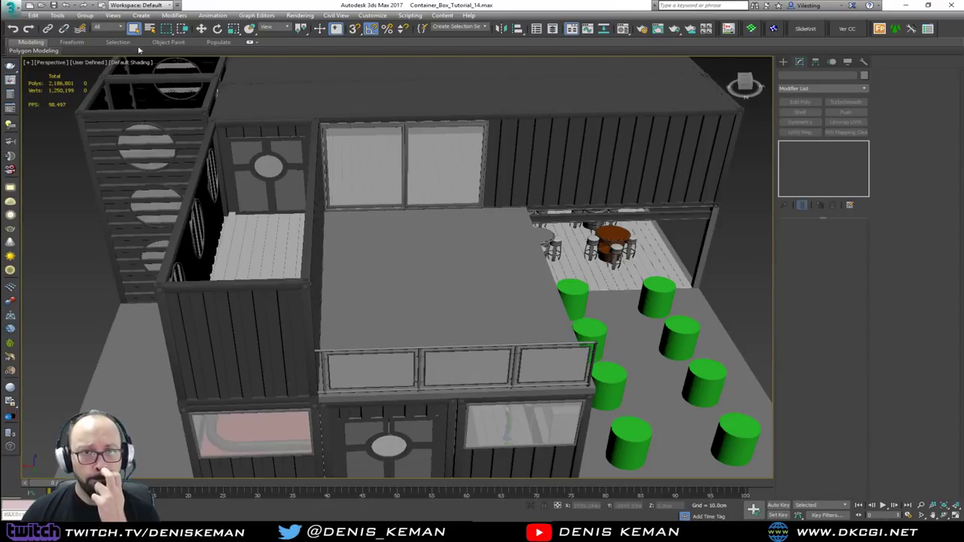
pyautogui.click(11, 10)
pyautogui.click(39, 95)
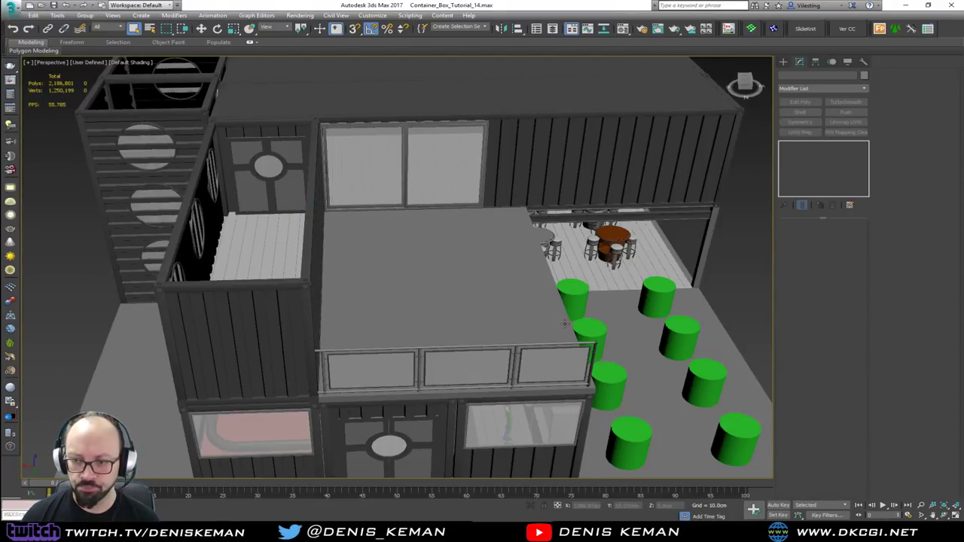
# Region-select all the parts of the front terrace railing from a side view of the building.
pyautogui.keyDown('alt'); pyautogui.moveTo(565, 324); pyautogui.dragTo(525, 315, button='middle'); pyautogui.keyUp('alt')
pyautogui.scroll(8, 342, 344)
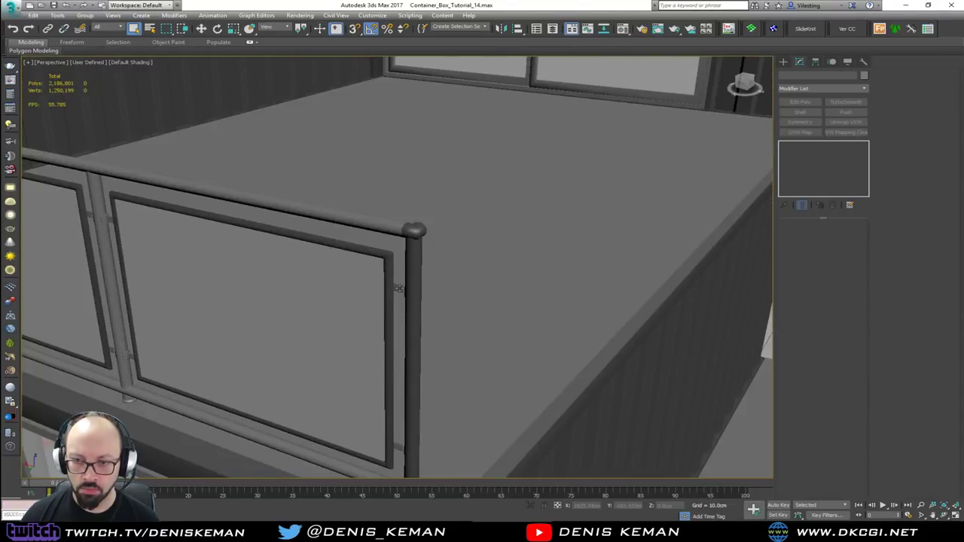
pyautogui.click(399, 289)
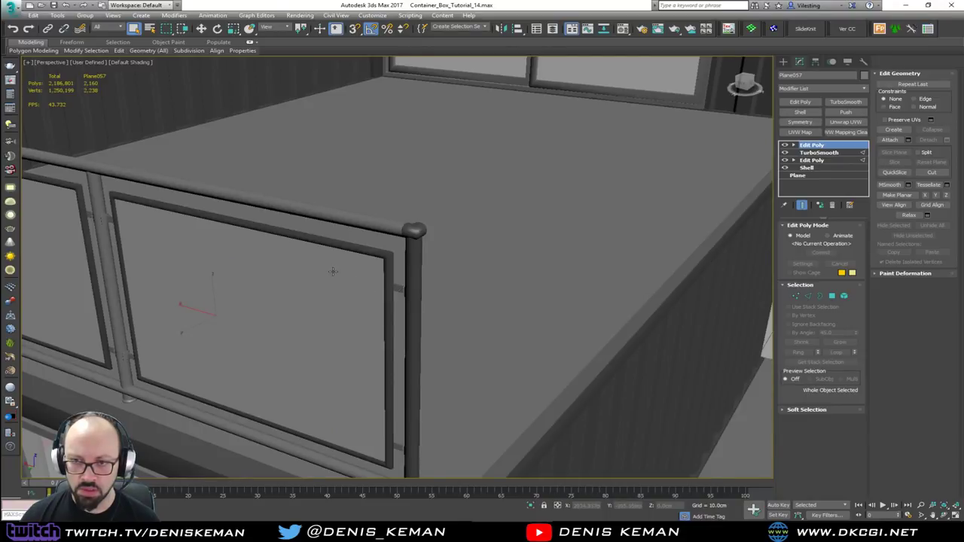
pyautogui.scroll(-5, 332, 271)
pyautogui.scroll(2, 449, 298)
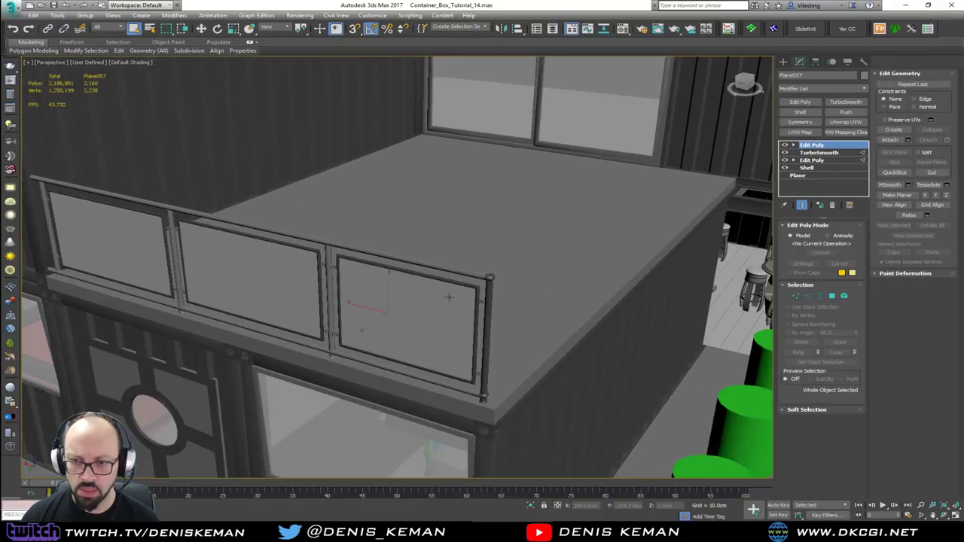
pyautogui.keyDown('alt'); pyautogui.moveTo(322, 262); pyautogui.dragTo(284, 216, button='middle'); pyautogui.keyUp('alt')
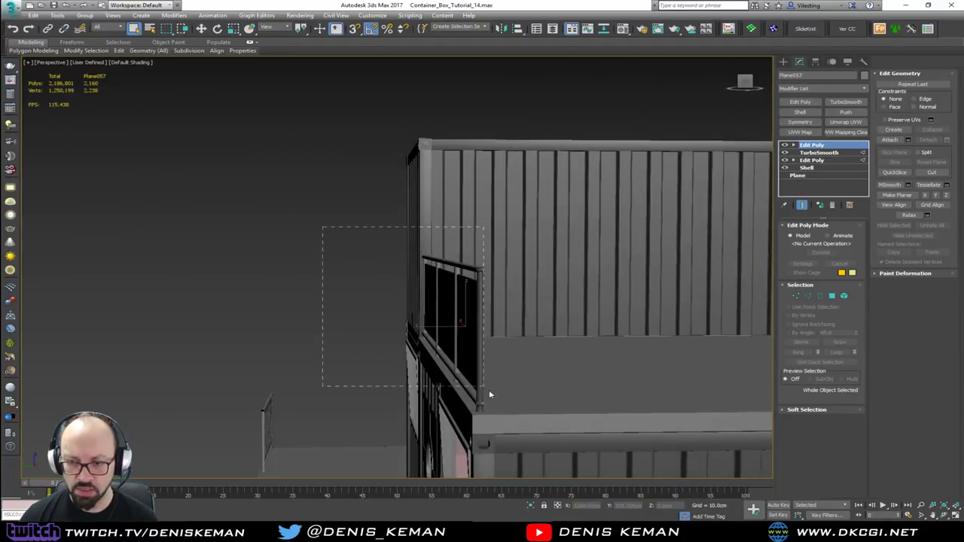
pyautogui.moveTo(322, 227); pyautogui.dragTo(496, 410)
pyautogui.press('F3')
pyautogui.press('z')
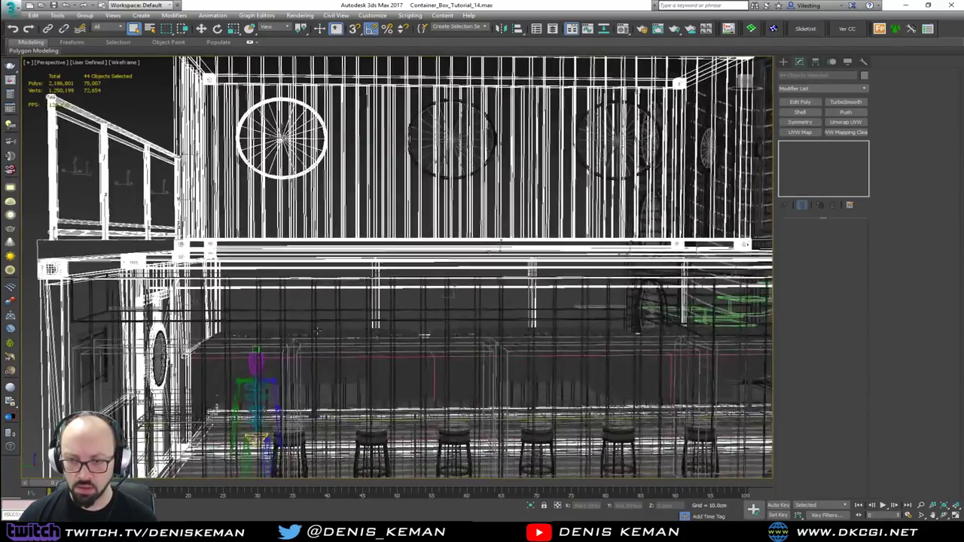
# Remove the container walls, doors and other building parts from the selection, keeping only the three-panel front railing selected.
pyautogui.keyDown('alt'); pyautogui.moveTo(377, 339); pyautogui.dragTo(235, 446); pyautogui.keyUp('alt')
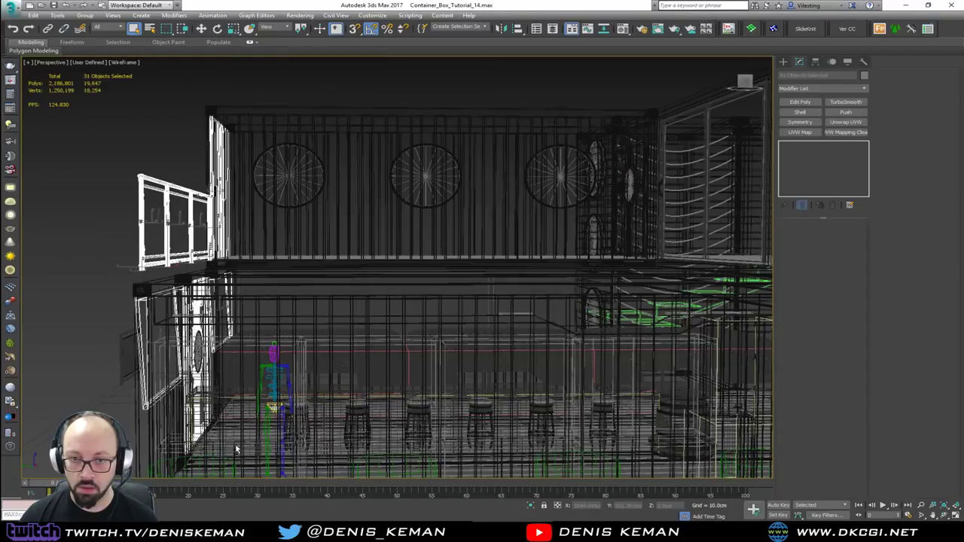
pyautogui.keyDown('alt'); pyautogui.moveTo(241, 417); pyautogui.dragTo(323, 354, button='middle'); pyautogui.keyUp('alt')
pyautogui.keyDown('alt'); pyautogui.click(232, 361); pyautogui.keyUp('alt')
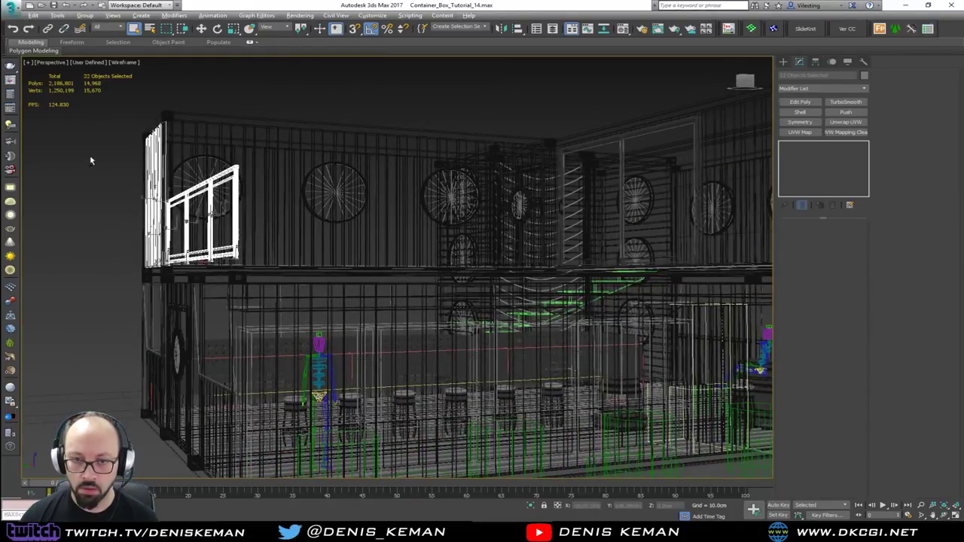
pyautogui.keyDown('alt'); pyautogui.moveTo(167, 166); pyautogui.dragTo(183, 174); pyautogui.keyUp('alt')
pyautogui.keyDown('alt'); pyautogui.moveTo(183, 173); pyautogui.dragTo(336, 359, button='middle'); pyautogui.keyUp('alt')
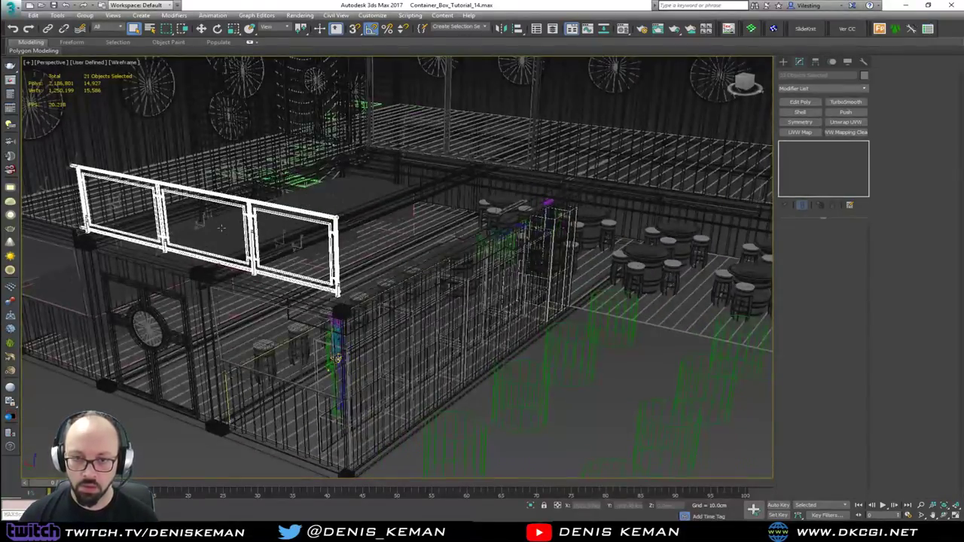
pyautogui.press('F3')
pyautogui.moveTo(235, 249); pyautogui.dragTo(298, 298, button='middle')
pyautogui.scroll(2, 298, 298)
pyautogui.scroll(-2, 298, 298)
# Clone the front railing as an instance rotated 90 degrees about the vertical axis.
pyautogui.press('w')
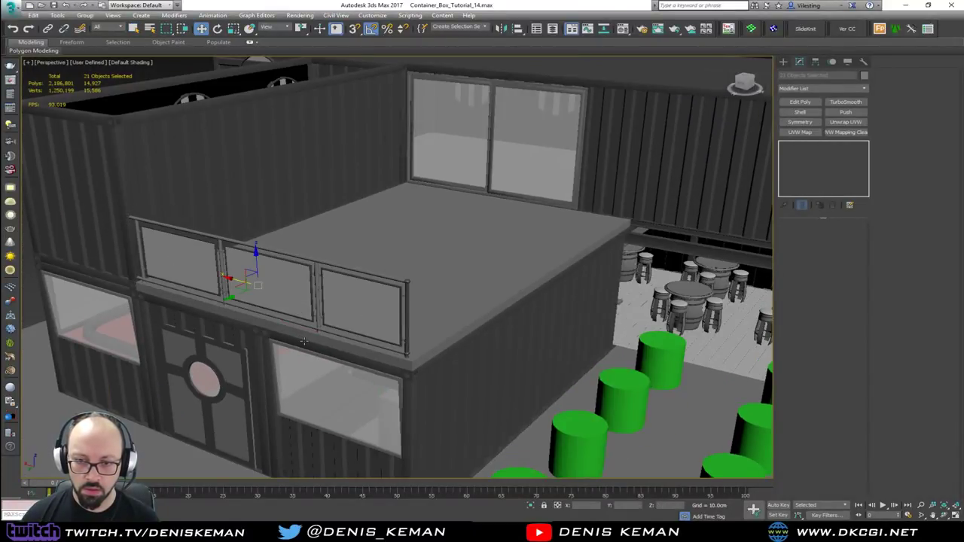
pyautogui.press('F3')
pyautogui.press('F3')
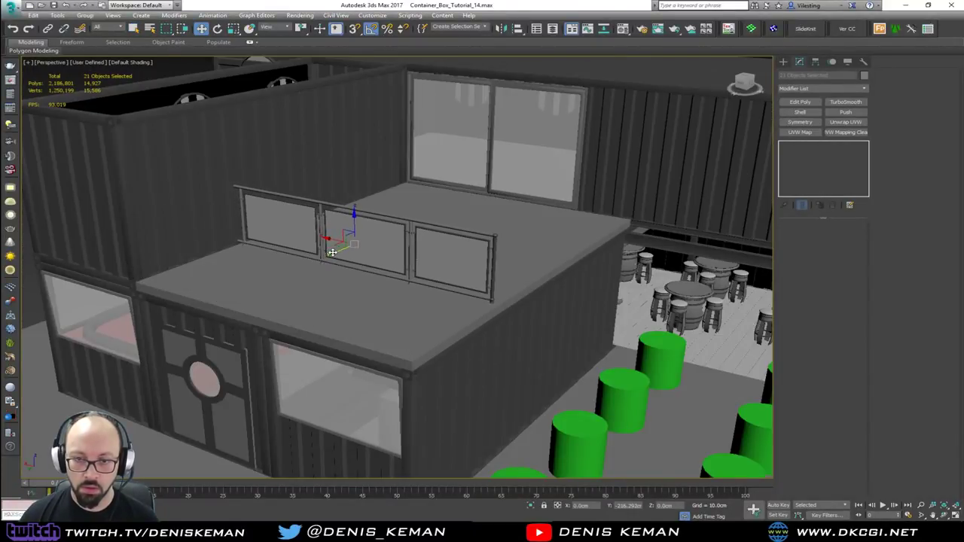
pyautogui.keyDown('alt'); pyautogui.moveTo(325, 272); pyautogui.dragTo(315, 283, button='middle'); pyautogui.keyUp('alt')
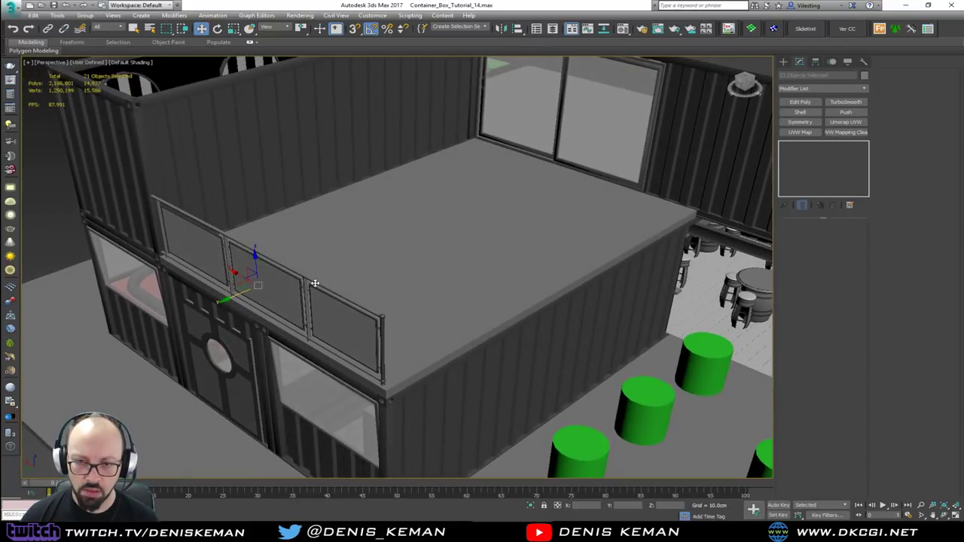
pyautogui.press('e')
pyautogui.moveTo(254, 303)
pyautogui.keyDown('shift'); pyautogui.mouseDown()
pyautogui.moveTo(280, 294)
pyautogui.moveTo(299, 301)
pyautogui.mouseUp(); pyautogui.keyUp('shift')
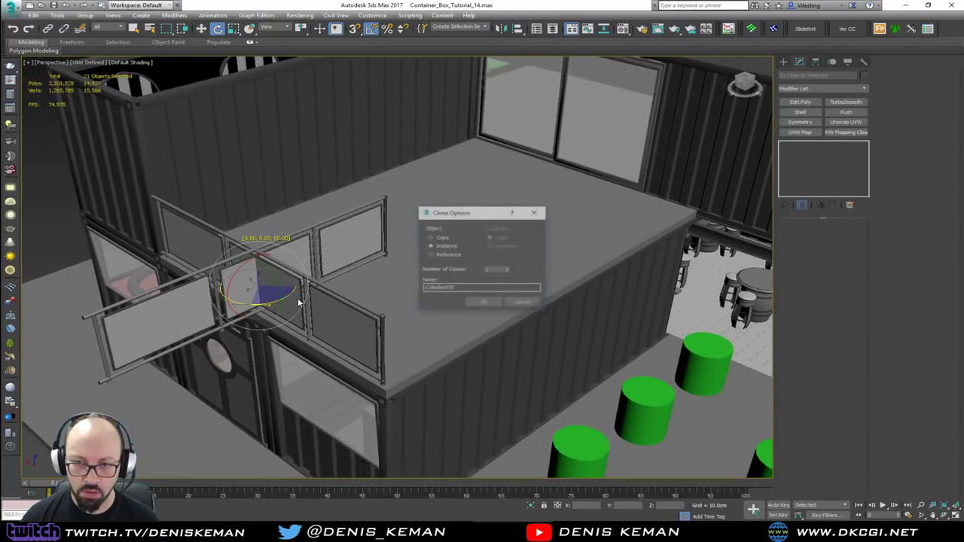
pyautogui.click(489, 301)
pyautogui.press('w')
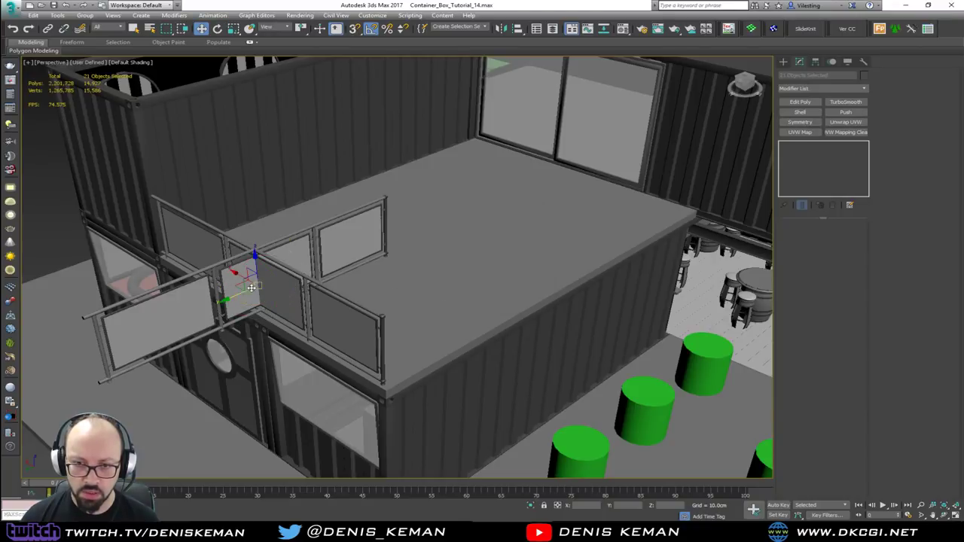
# Move the railing copy onto the terrace's open side edge and snap its rails to the front railing's corner post.
pyautogui.moveTo(235, 287); pyautogui.dragTo(494, 282)
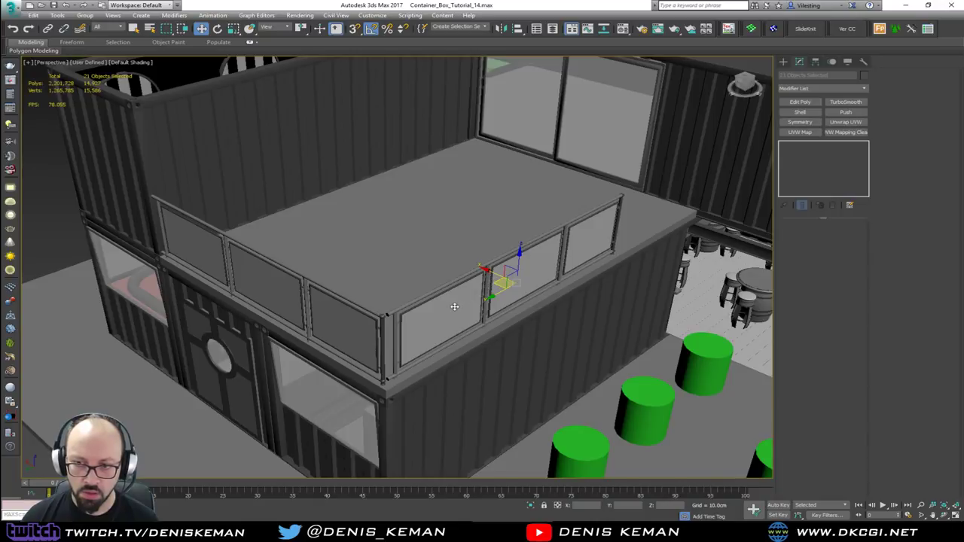
pyautogui.scroll(3, 454, 307)
pyautogui.moveTo(289, 303); pyautogui.dragTo(397, 285, button='middle')
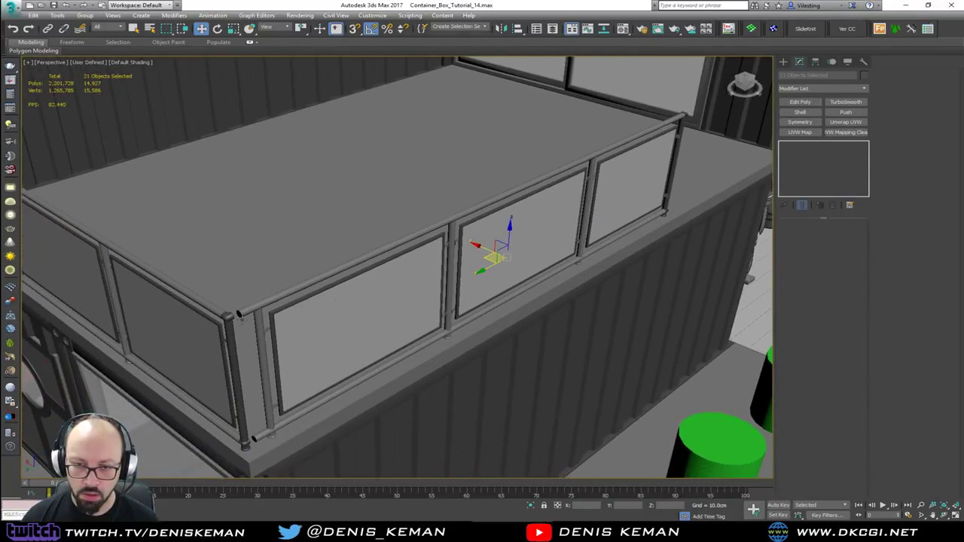
pyautogui.scroll(6, 239, 315)
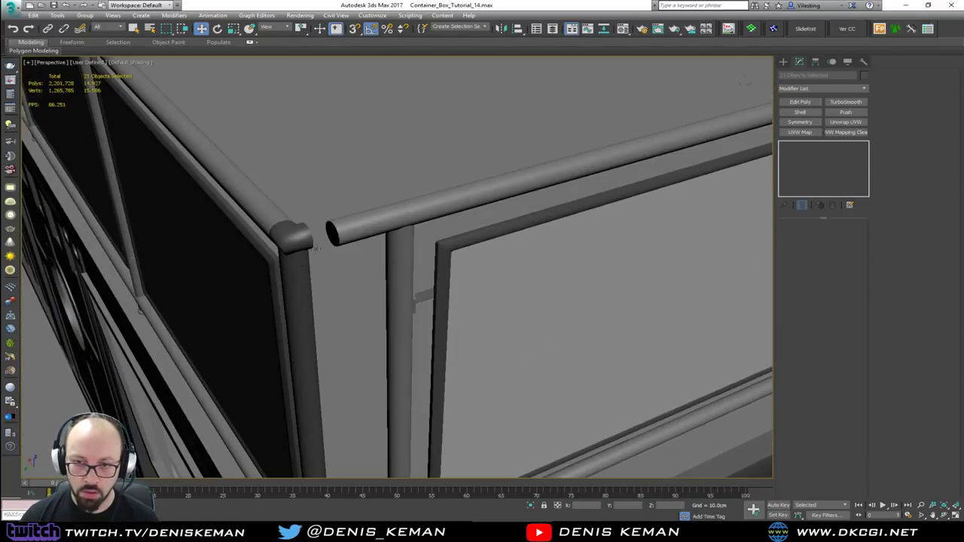
pyautogui.press('F4')
pyautogui.scroll(3, 340, 240)
pyautogui.press('s')
pyautogui.moveTo(336, 242); pyautogui.dragTo(277, 245)
pyautogui.scroll(-10, 276, 245)
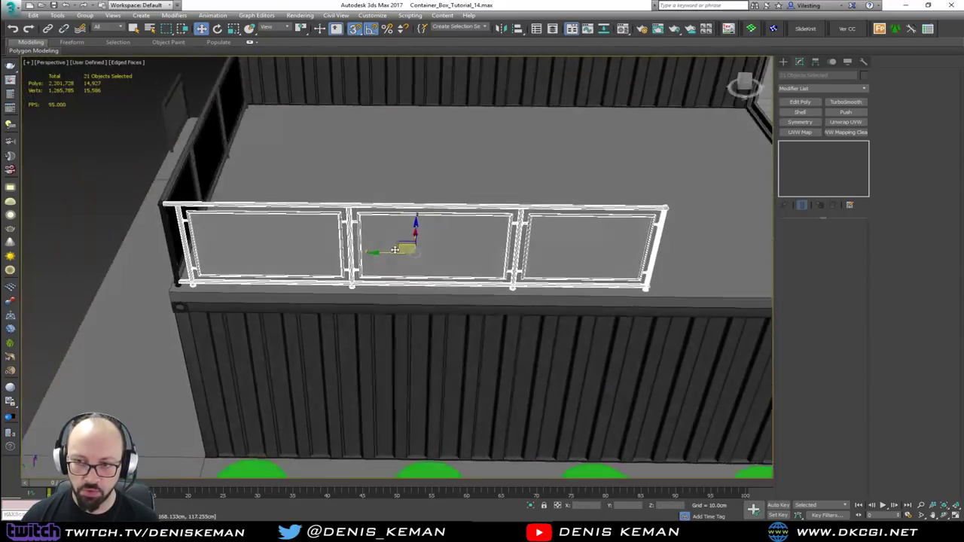
# Delete the frame of the side railing's end panel and the brackets joining it to the intermediate post.
pyautogui.moveTo(395, 249)
pyautogui.keyDown('alt'); pyautogui.mouseDown(button='middle')
pyautogui.moveTo(551, 267)
pyautogui.moveTo(400, 266)
pyautogui.mouseUp(button='middle'); pyautogui.keyUp('alt')
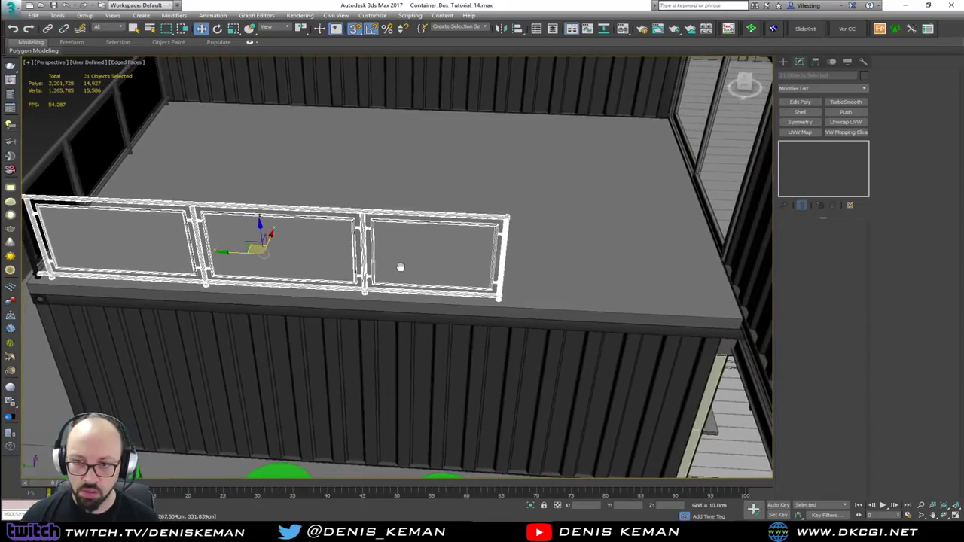
pyautogui.scroll(4, 481, 259)
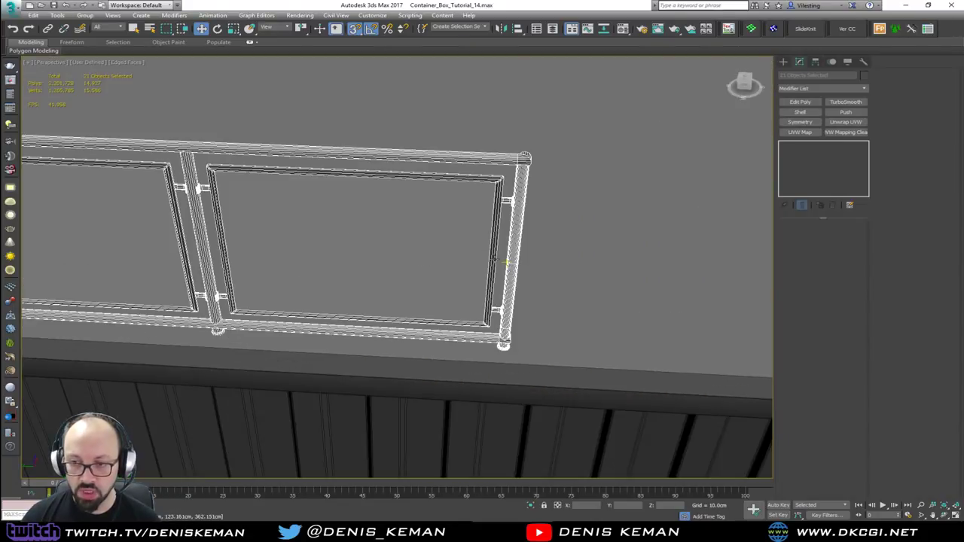
pyautogui.click(511, 261)
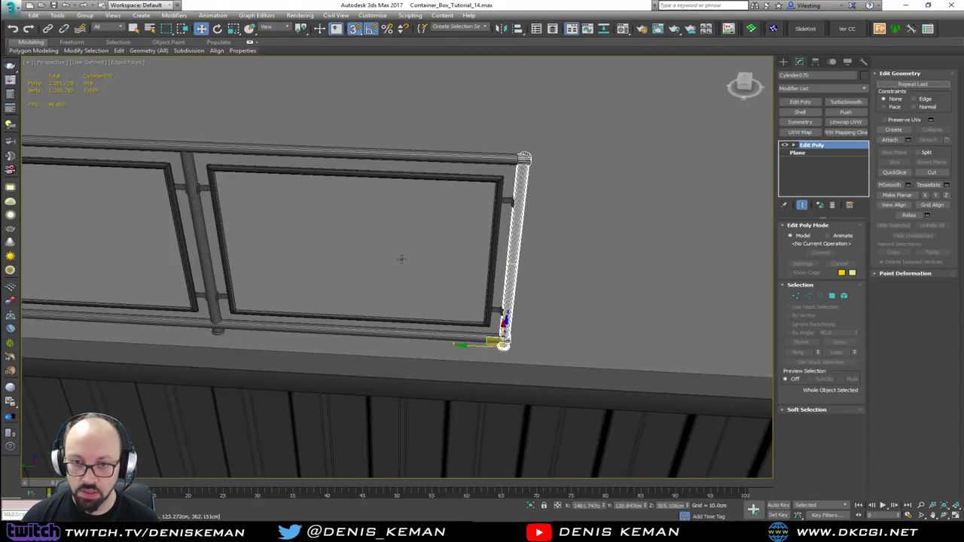
pyautogui.click(276, 218)
pyautogui.moveTo(277, 217); pyautogui.dragTo(442, 263, button='middle')
pyautogui.scroll(2, 441, 262)
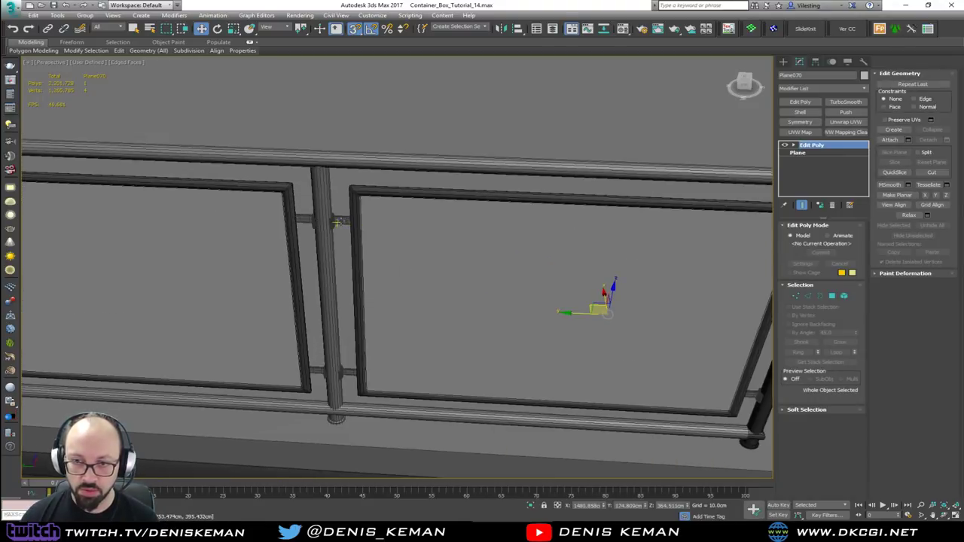
pyautogui.click(338, 222)
pyautogui.press('Delete')
pyautogui.click(359, 363)
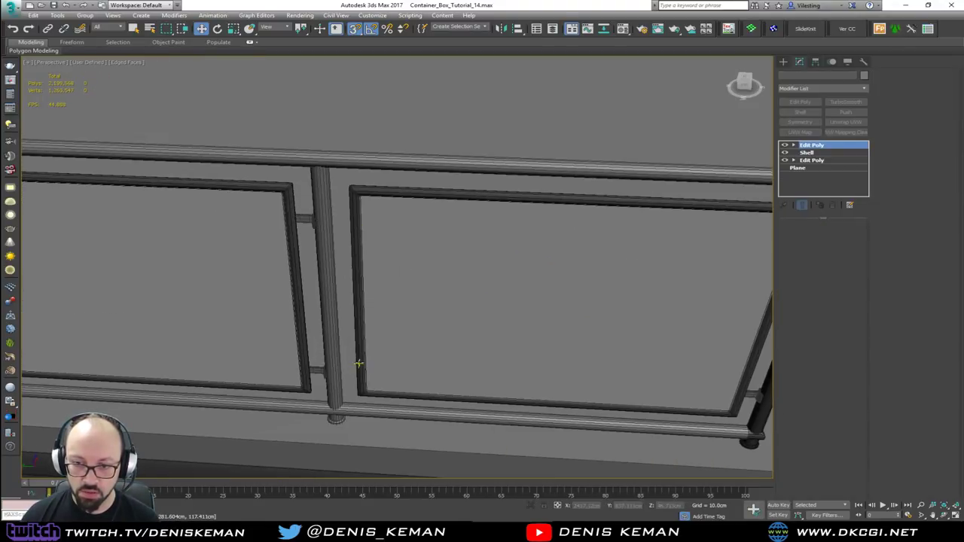
pyautogui.press('Delete')
# Delete the end panel's glass pane and the two brackets at the end post.
pyautogui.moveTo(622, 331); pyautogui.dragTo(374, 290, button='middle')
pyautogui.click(376, 290)
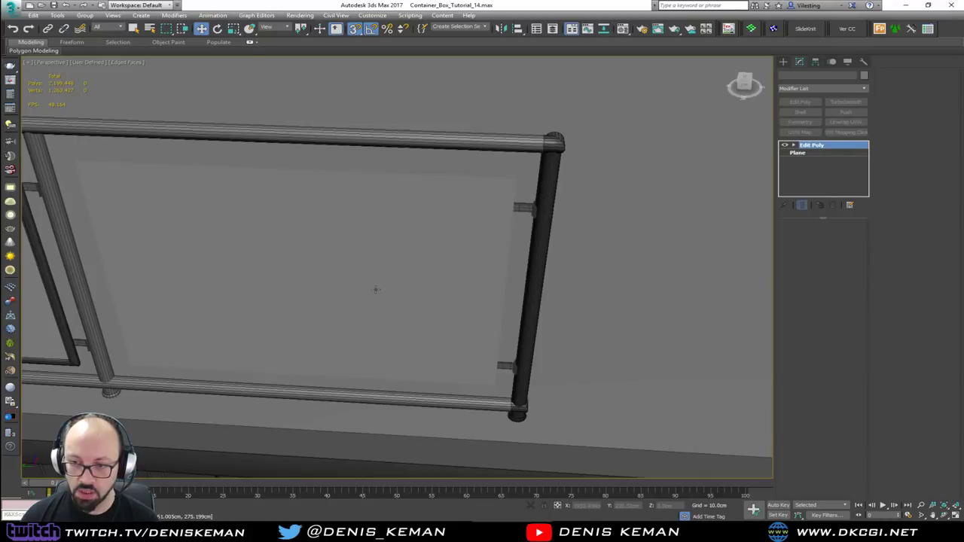
pyautogui.press('Delete')
pyautogui.click(533, 208)
pyautogui.keyDown('ctrl'); pyautogui.click(503, 366); pyautogui.keyUp('ctrl')
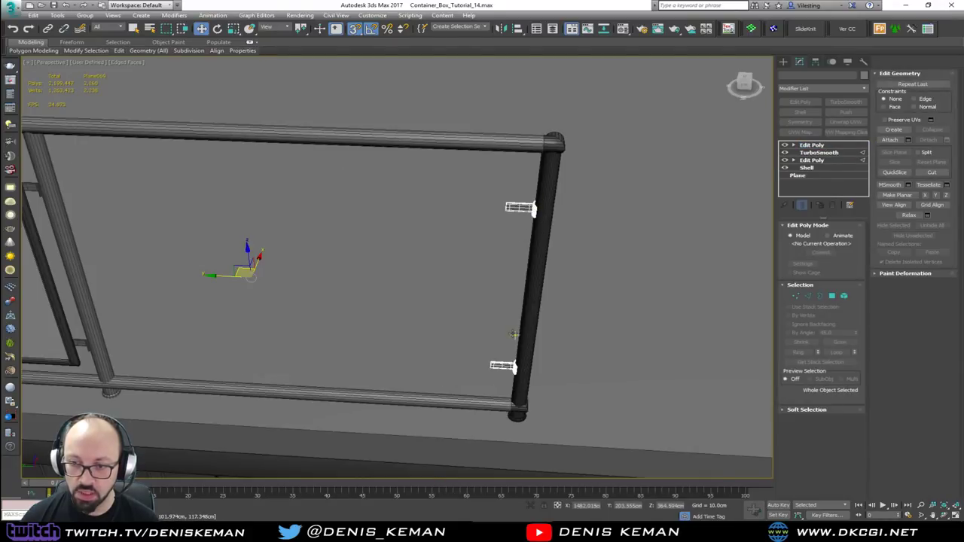
pyautogui.press('Delete')
# Move the side railing's end post along the terrace edge to the wall and delete it.
pyautogui.click(538, 291)
pyautogui.keyDown('alt'); pyautogui.moveTo(538, 291); pyautogui.dragTo(397, 219, button='middle'); pyautogui.keyUp('alt')
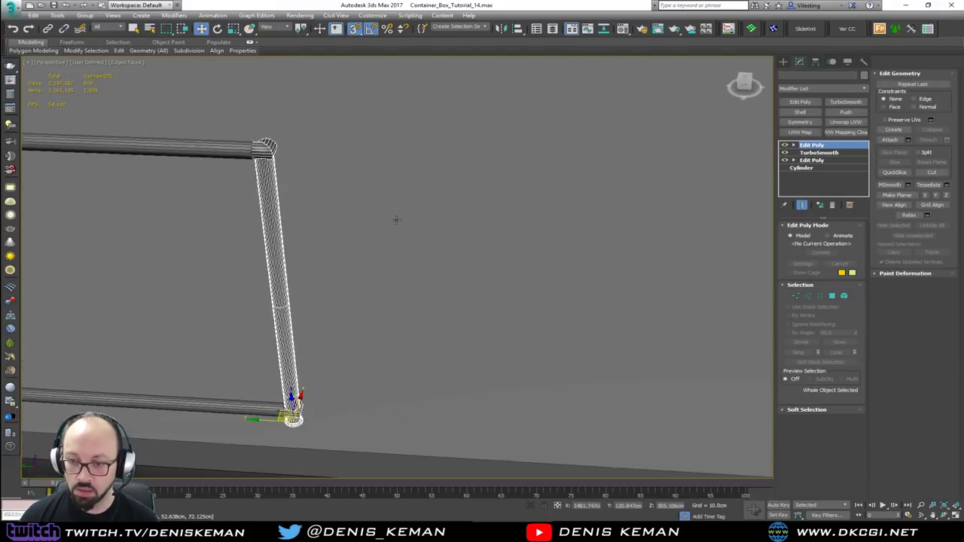
pyautogui.scroll(-3, 396, 219)
pyautogui.moveTo(308, 340); pyautogui.dragTo(699, 343)
pyautogui.moveTo(670, 344); pyautogui.dragTo(534, 326, button='middle')
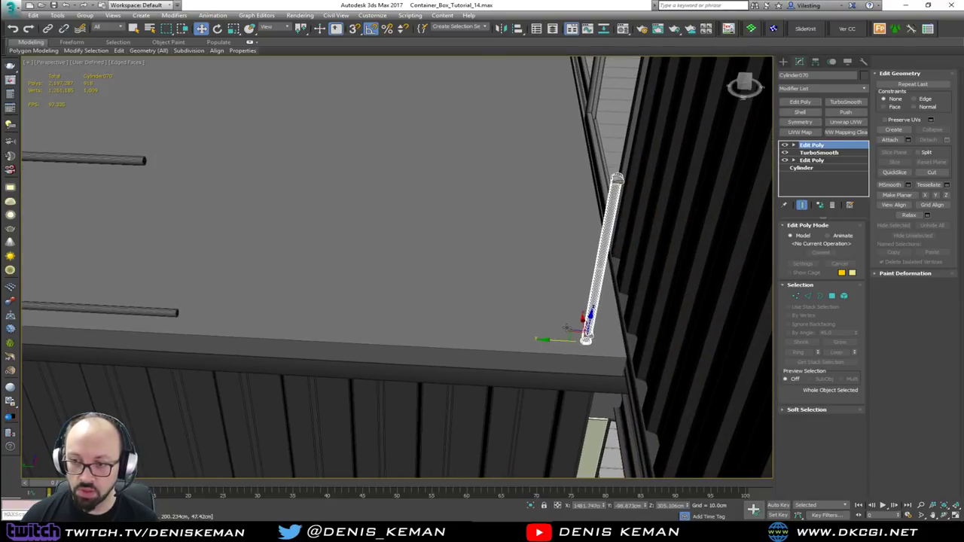
pyautogui.scroll(-4, 452, 273)
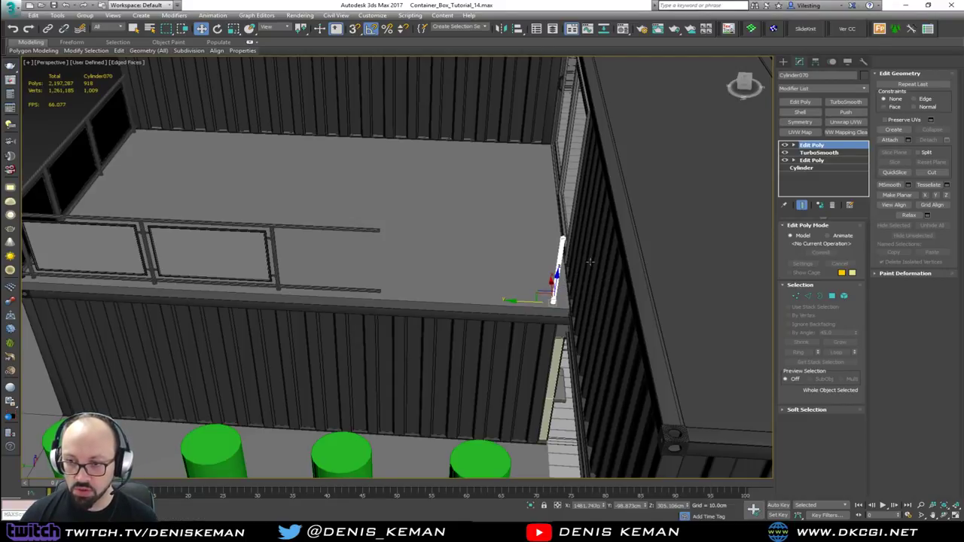
pyautogui.press('Delete')
# Select the frame, glass and both bracket pairs of the side railing's middle panel.
pyautogui.click(259, 241)
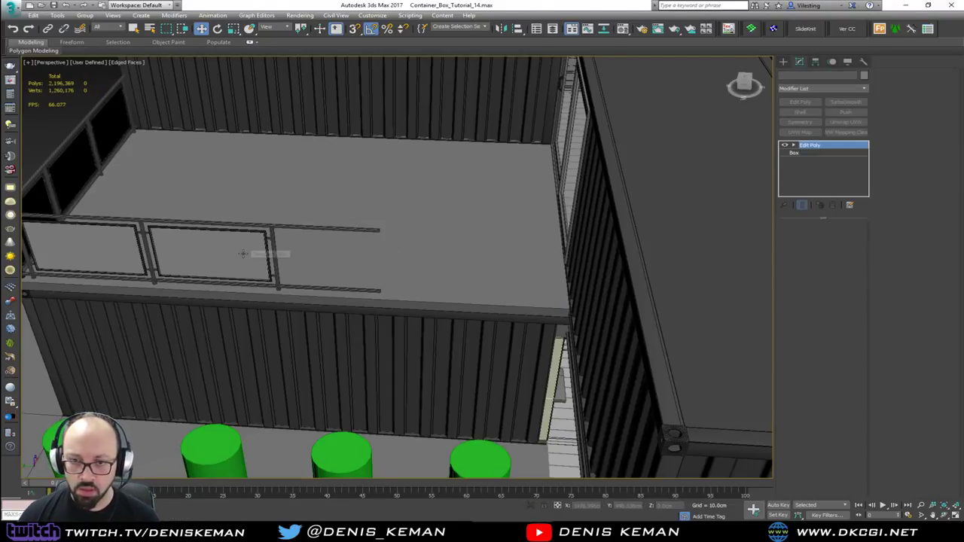
pyautogui.scroll(5, 259, 241)
pyautogui.click(284, 232)
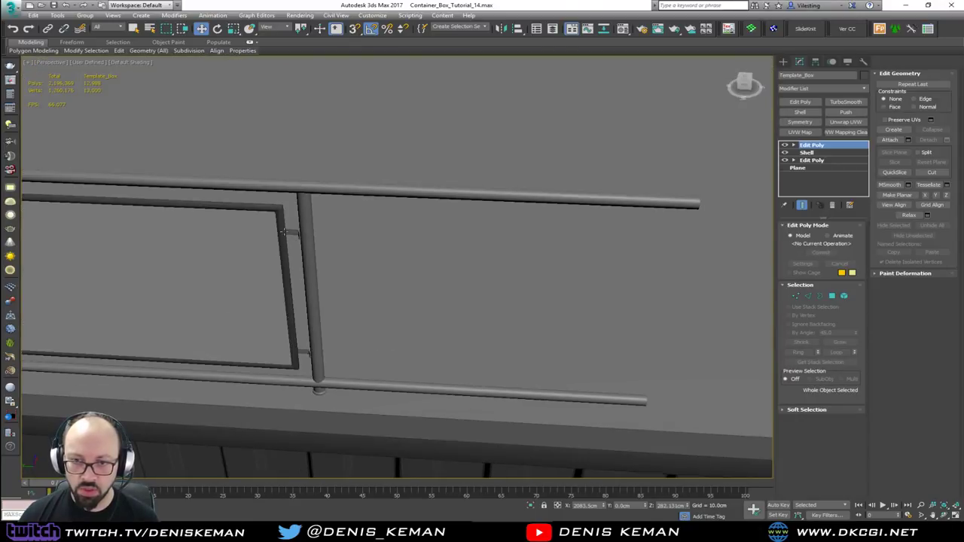
pyautogui.press('F4')
pyautogui.scroll(3, 284, 232)
pyautogui.keyDown('ctrl'); pyautogui.click(246, 236); pyautogui.keyUp('ctrl')
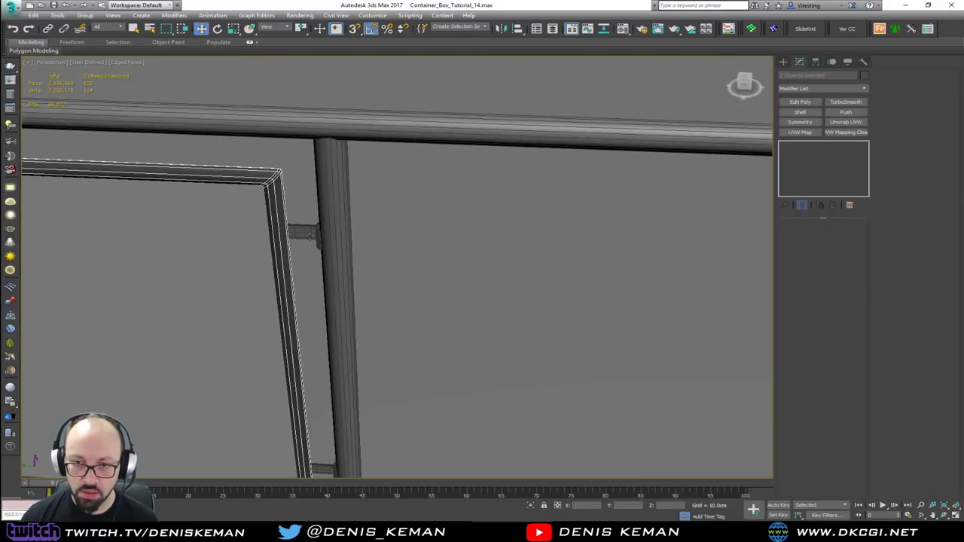
pyautogui.moveTo(226, 241); pyautogui.dragTo(425, 241, button='middle')
pyautogui.scroll(-2, 424, 243)
pyautogui.keyDown('ctrl'); pyautogui.click(481, 237); pyautogui.keyUp('ctrl')
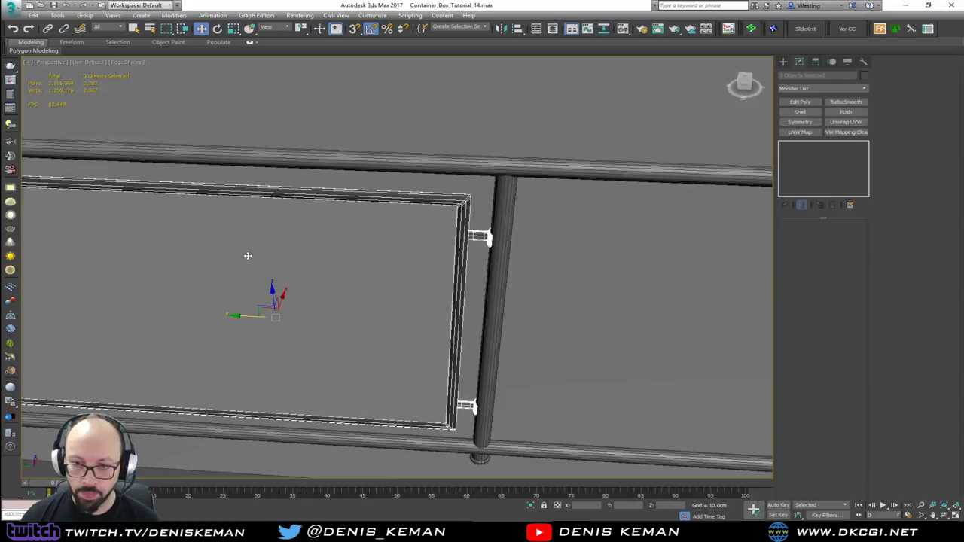
pyautogui.keyDown('alt'); pyautogui.moveTo(248, 256); pyautogui.dragTo(266, 249, button='middle'); pyautogui.keyUp('alt')
pyautogui.keyDown('ctrl'); pyautogui.click(176, 243); pyautogui.keyUp('ctrl')
# Clone the selected railing panel as three instances spaced along the terrace edge toward the wall.
pyautogui.scroll(-2, 235, 233)
pyautogui.moveTo(369, 256); pyautogui.dragTo(328, 240, button='middle')
pyautogui.keyDown('shift'); pyautogui.moveTo(264, 289); pyautogui.dragTo(696, 292); pyautogui.keyUp('shift')
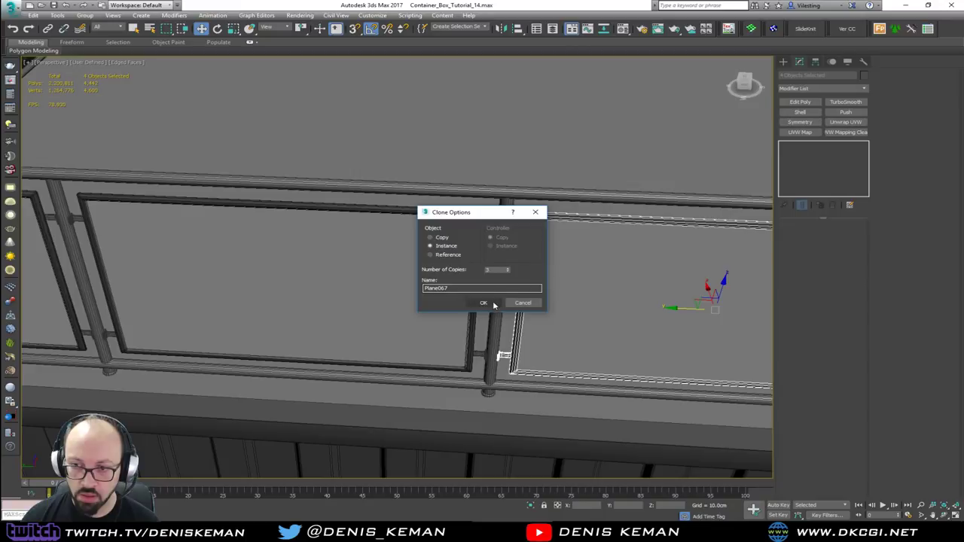
pyautogui.click(483, 302)
# Delete the last panel copy that runs into the corrugated wall.
pyautogui.moveTo(580, 295)
pyautogui.keyDown('alt'); pyautogui.mouseDown(button='middle')
pyautogui.moveTo(306, 243)
pyautogui.moveTo(493, 239)
pyautogui.moveTo(422, 241)
pyautogui.moveTo(438, 258)
pyautogui.mouseUp(button='middle'); pyautogui.keyUp('alt')
pyautogui.scroll(3, 425, 259)
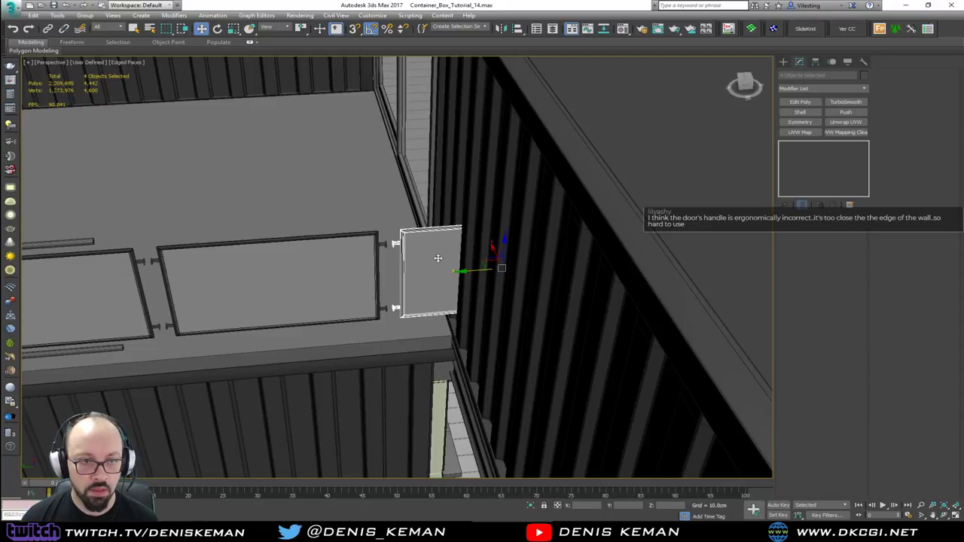
pyautogui.press('F3')
pyautogui.keyDown('alt'); pyautogui.moveTo(437, 259); pyautogui.dragTo(485, 247, button='middle'); pyautogui.keyUp('alt')
pyautogui.press('F3')
pyautogui.press('Delete')
# Examine the glass sliding door's handle and its clearance from the adjoining corrugated wall on the terrace.
pyautogui.moveTo(404, 150); pyautogui.dragTo(406, 280, button='middle')
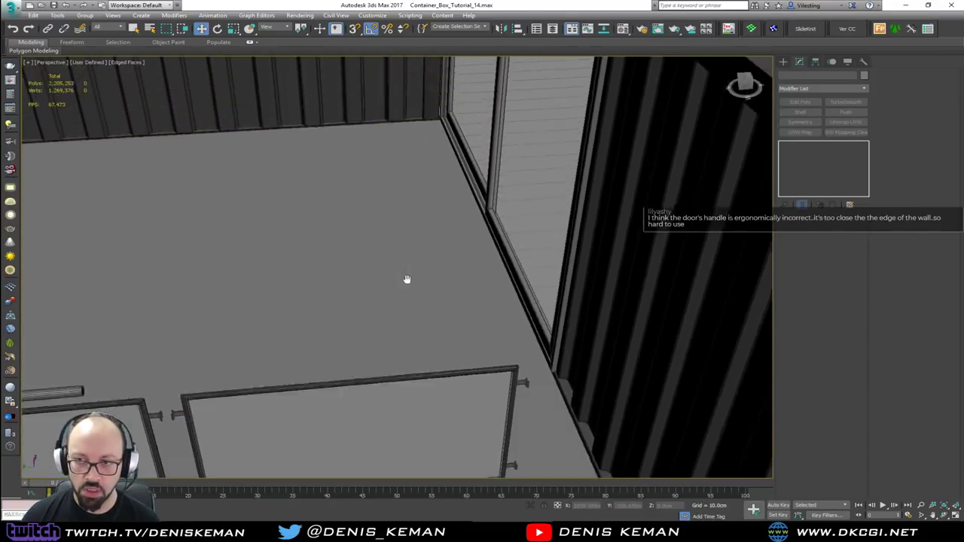
pyautogui.scroll(-4, 437, 309)
pyautogui.keyDown('alt'); pyautogui.moveTo(346, 218); pyautogui.dragTo(478, 203, button='middle'); pyautogui.keyUp('alt')
pyautogui.moveTo(165, 180); pyautogui.dragTo(324, 246, button='middle')
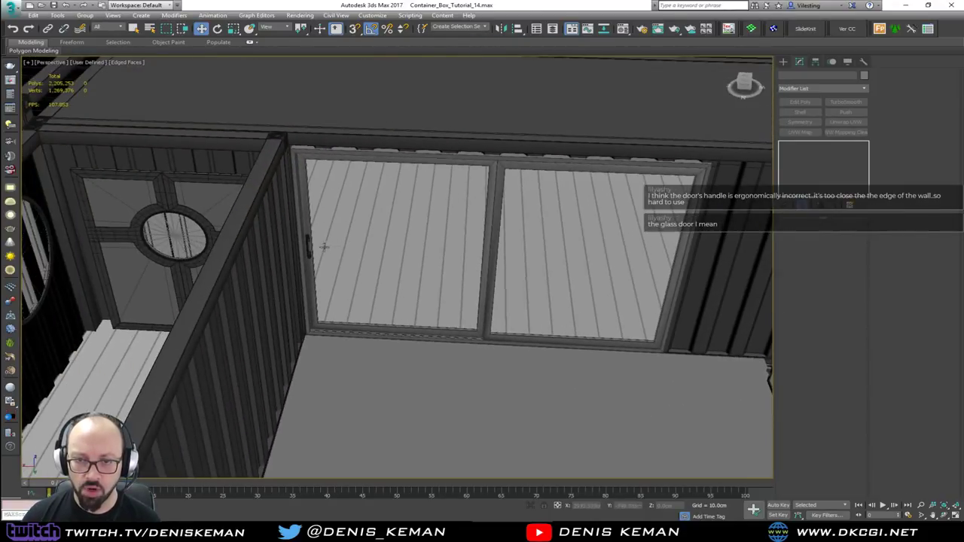
pyautogui.scroll(10, 308, 243)
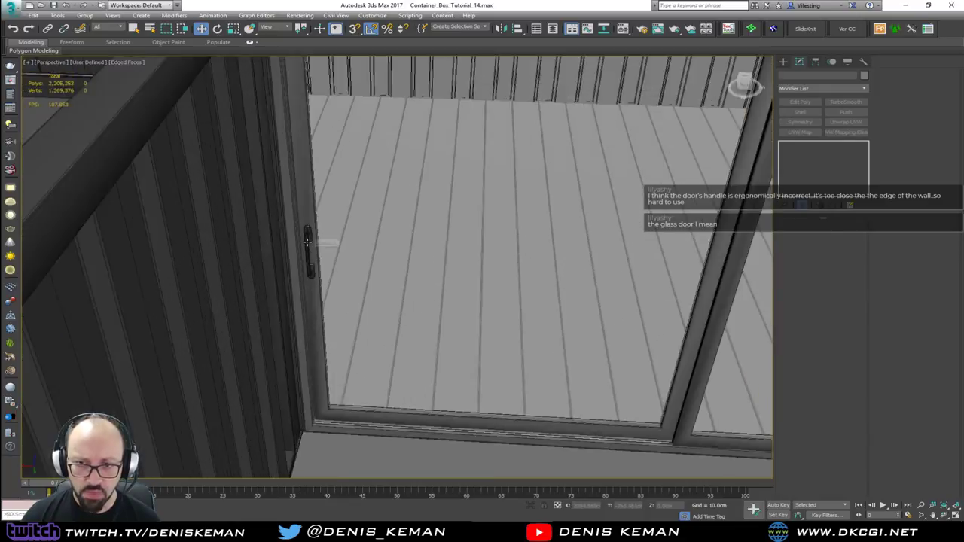
pyautogui.scroll(-10, 314, 257)
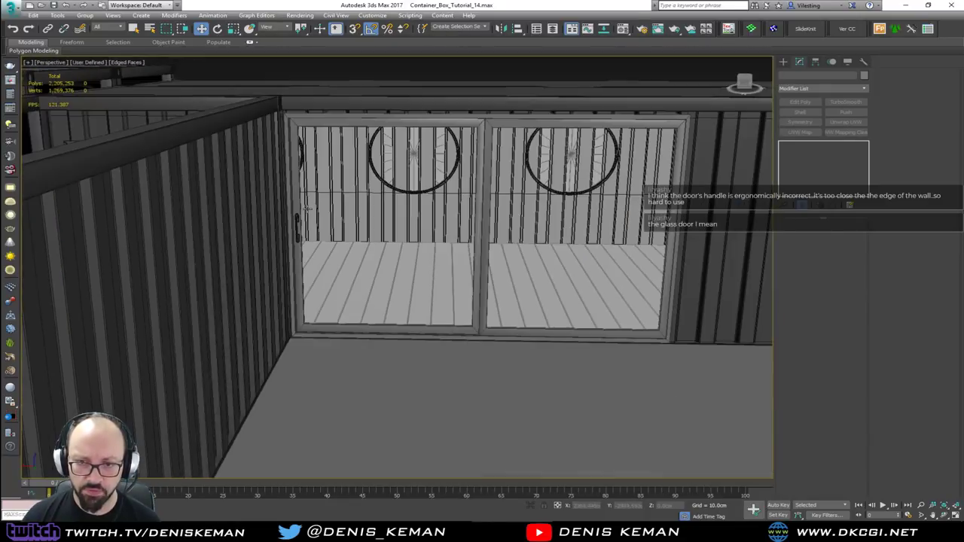
pyautogui.moveTo(355, 211); pyautogui.dragTo(309, 237, button='middle')
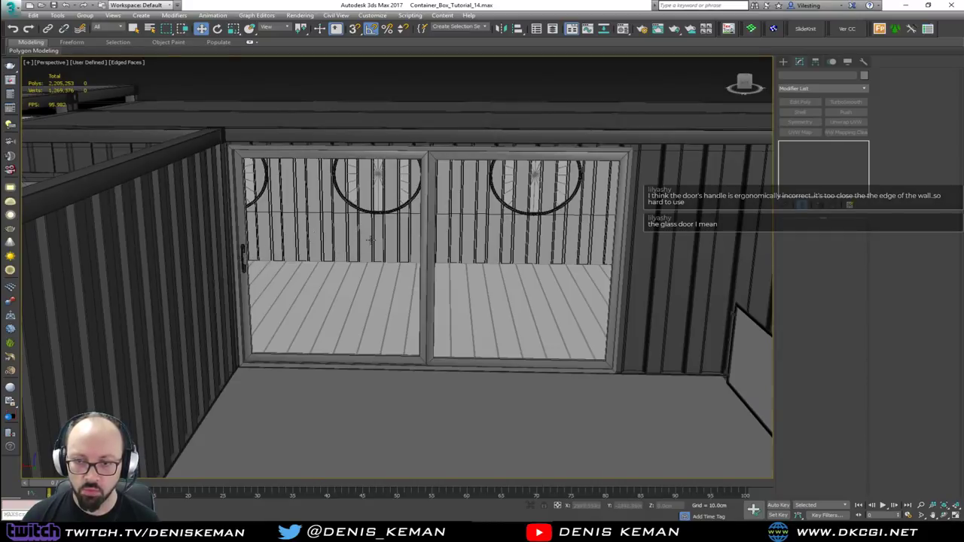
pyautogui.keyDown('alt'); pyautogui.moveTo(370, 239); pyautogui.dragTo(214, 285, button='middle'); pyautogui.keyUp('alt')
pyautogui.click(172, 298)
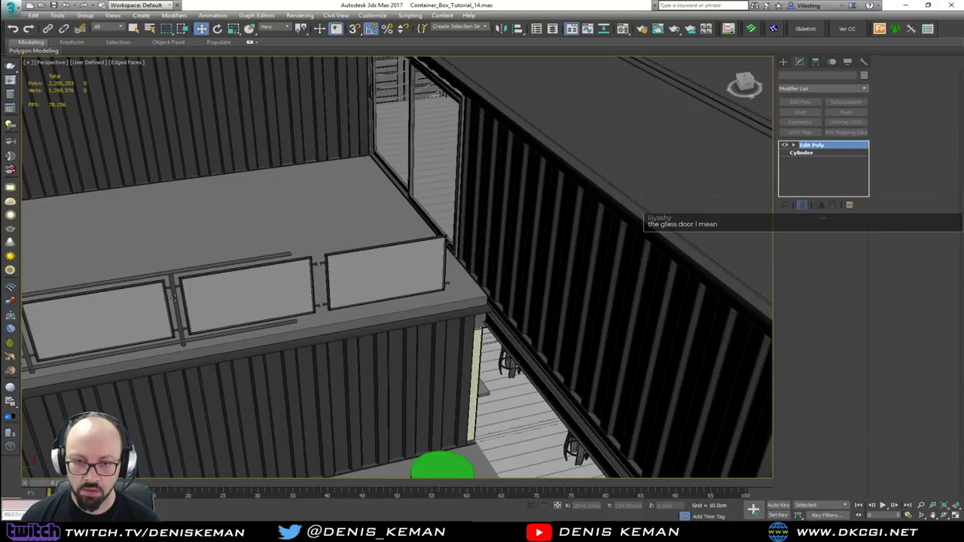
pyautogui.keyDown('alt'); pyautogui.moveTo(291, 202); pyautogui.dragTo(437, 198, button='middle'); pyautogui.keyUp('alt')
pyautogui.moveTo(113, 177); pyautogui.dragTo(402, 205, button='middle')
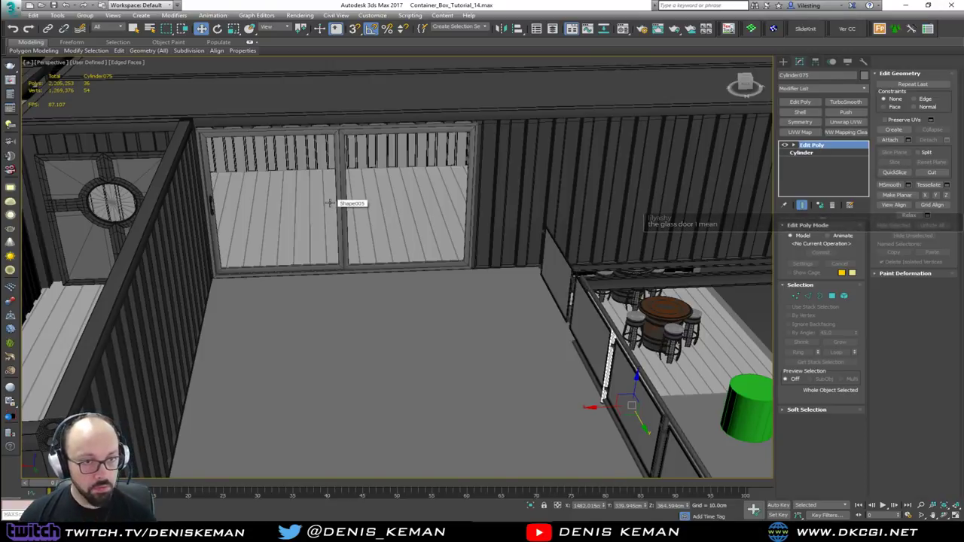
pyautogui.keyDown('alt'); pyautogui.moveTo(419, 237); pyautogui.dragTo(192, 265, button='middle'); pyautogui.keyUp('alt')
pyautogui.keyDown('alt'); pyautogui.moveTo(398, 266); pyautogui.dragTo(309, 276, button='middle'); pyautogui.keyUp('alt')
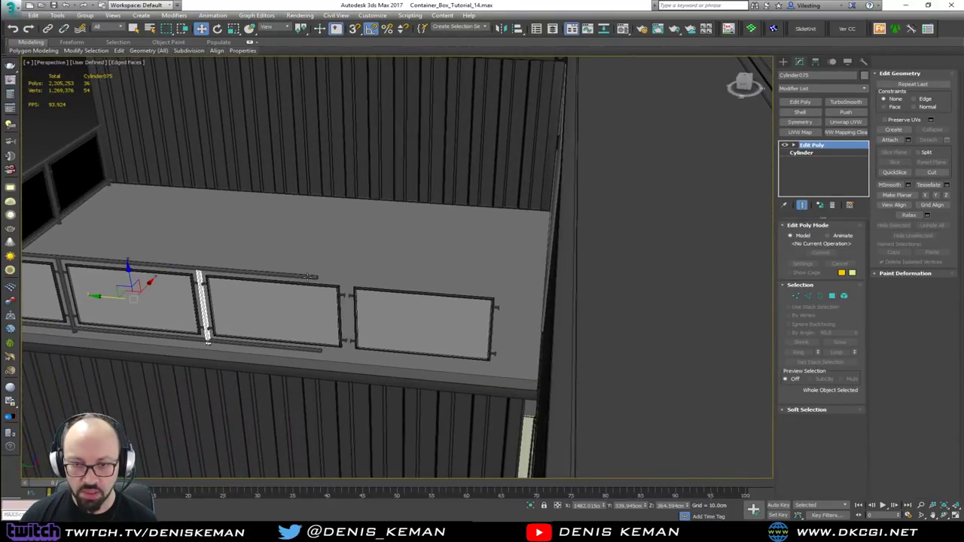
# Extend the side railing's top rail to the corrugated wall by moving its end vertices along the terrace edge.
pyautogui.click(309, 276)
pyautogui.press('1')
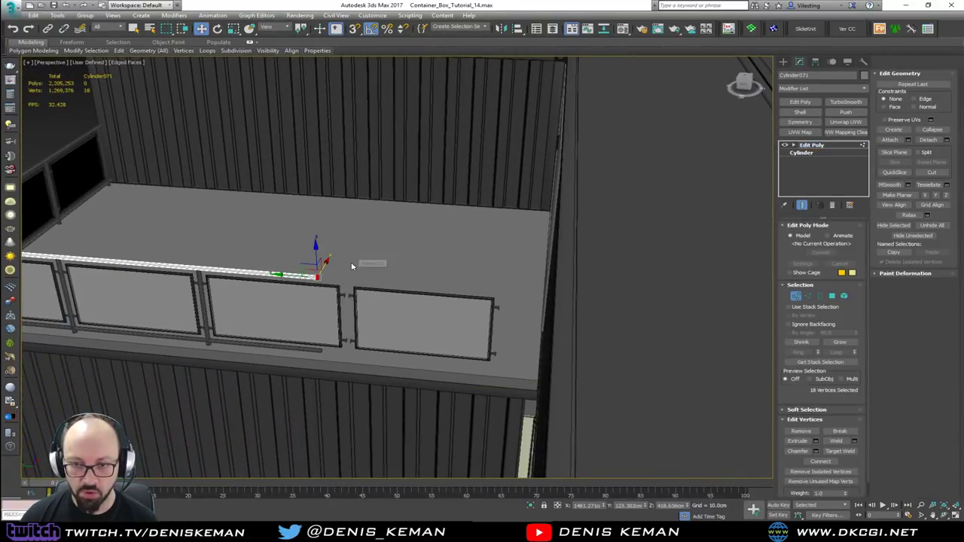
pyautogui.moveTo(287, 276); pyautogui.dragTo(526, 298)
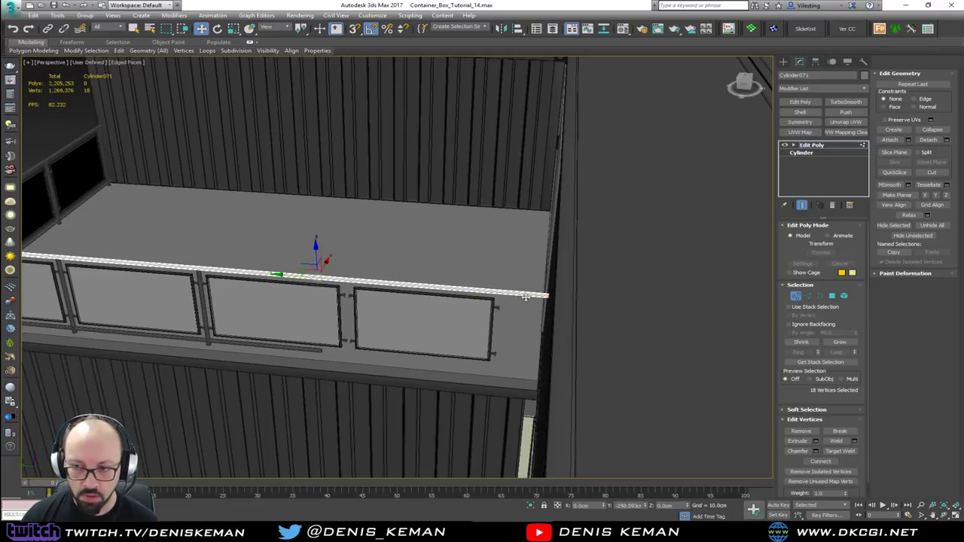
pyautogui.press('1')
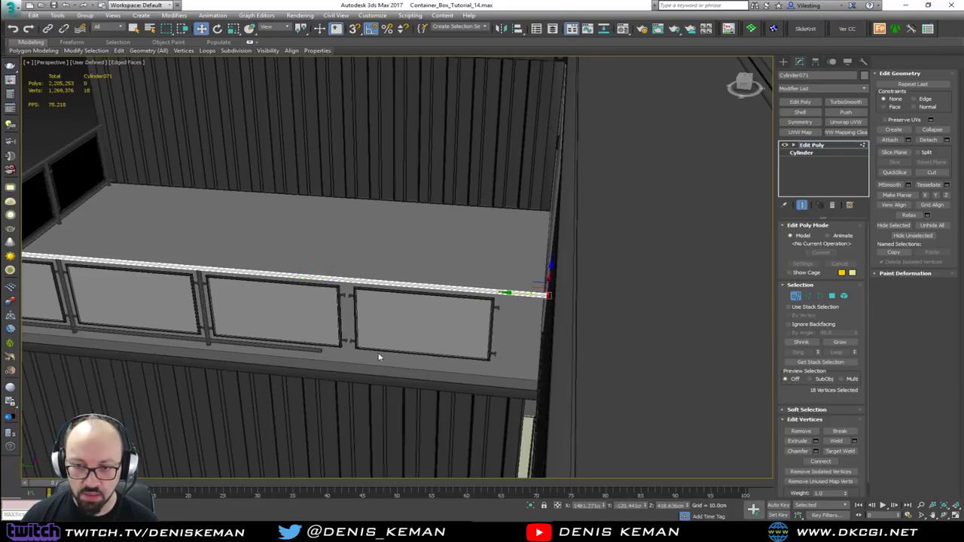
# Extend the side railing's bottom rail to the corrugated wall by moving its end vertices.
pyautogui.click(323, 350)
pyautogui.press('1')
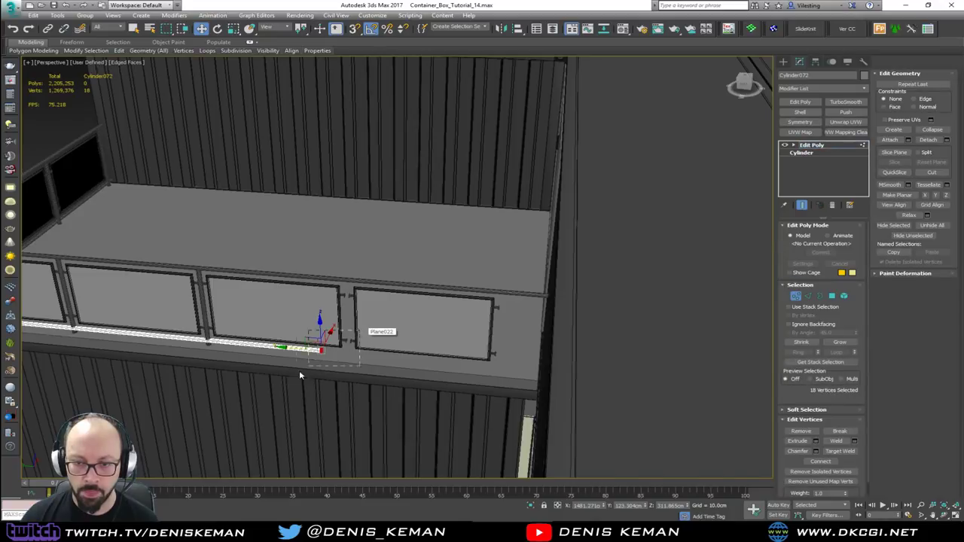
pyautogui.moveTo(298, 356); pyautogui.dragTo(501, 369)
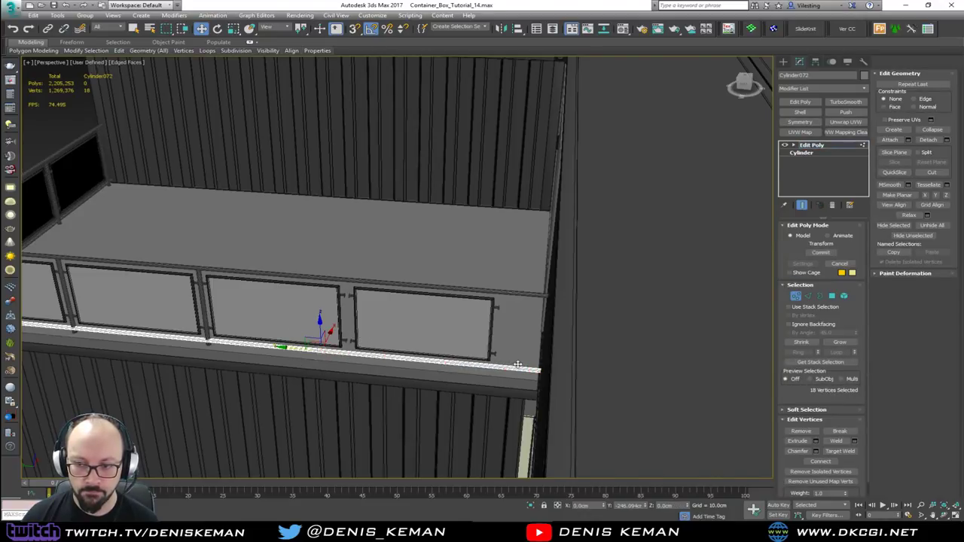
pyautogui.keyDown('alt'); pyautogui.moveTo(501, 369); pyautogui.dragTo(503, 370, button='middle'); pyautogui.keyUp('alt')
pyautogui.press('1')
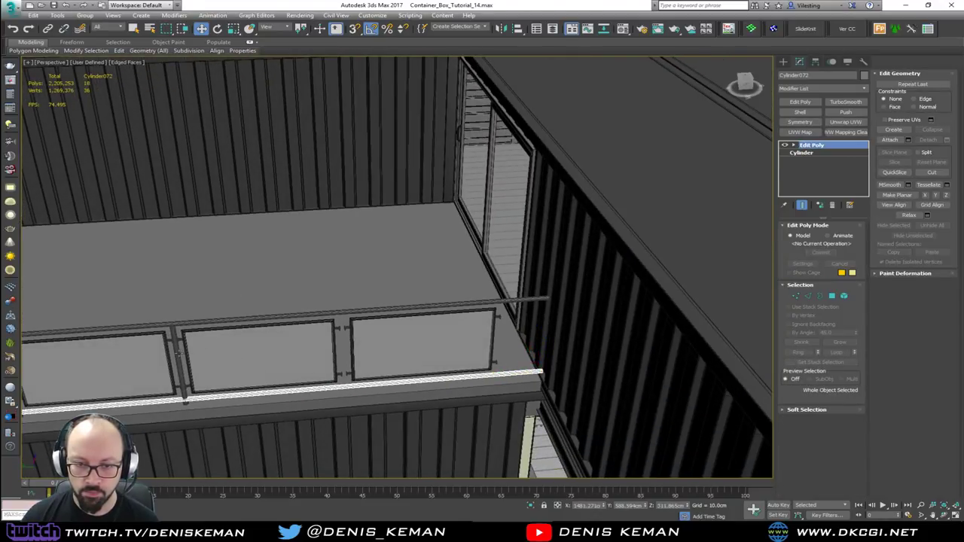
# Clone the side railing's last post with its base ring as two instances, spaced one panel apart toward the wall.
pyautogui.click(178, 354)
pyautogui.scroll(10, 183, 354)
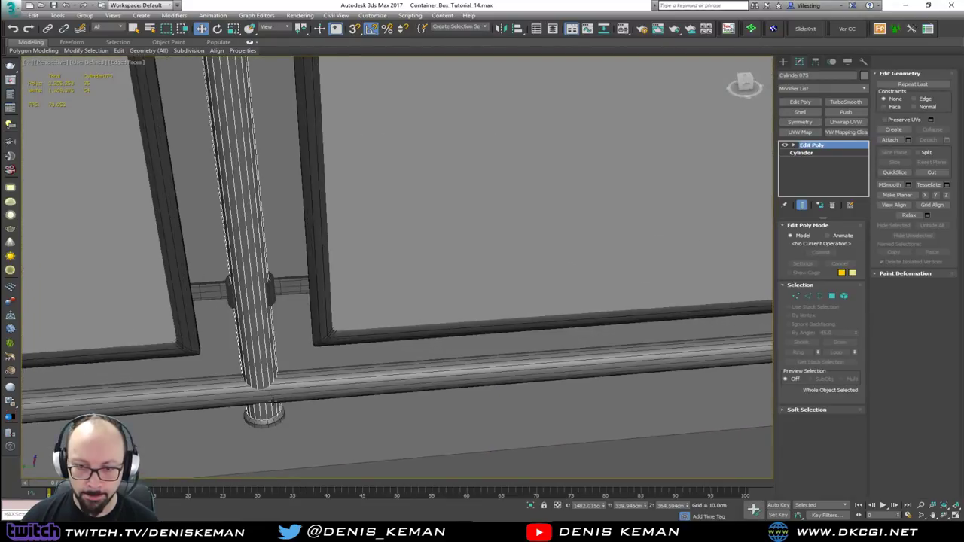
pyautogui.keyDown('ctrl'); pyautogui.click(275, 419); pyautogui.keyUp('ctrl')
pyautogui.moveTo(348, 297); pyautogui.dragTo(221, 329, button='middle')
pyautogui.scroll(-5, 221, 329)
pyautogui.moveTo(398, 232); pyautogui.dragTo(296, 279, button='middle')
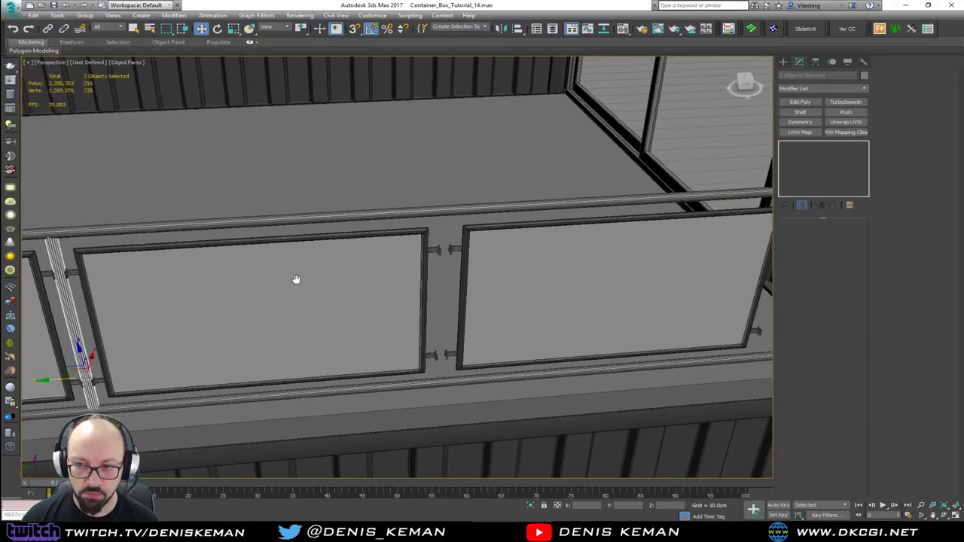
pyautogui.moveTo(66, 374)
pyautogui.mouseDown()
pyautogui.moveTo(393, 354)
pyautogui.moveTo(413, 365)
pyautogui.mouseUp()
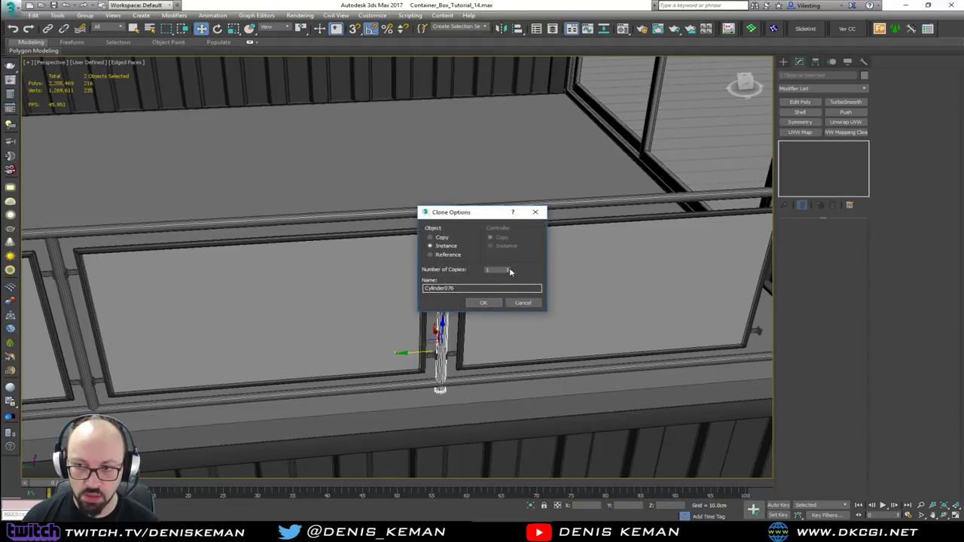
pyautogui.click(483, 302)
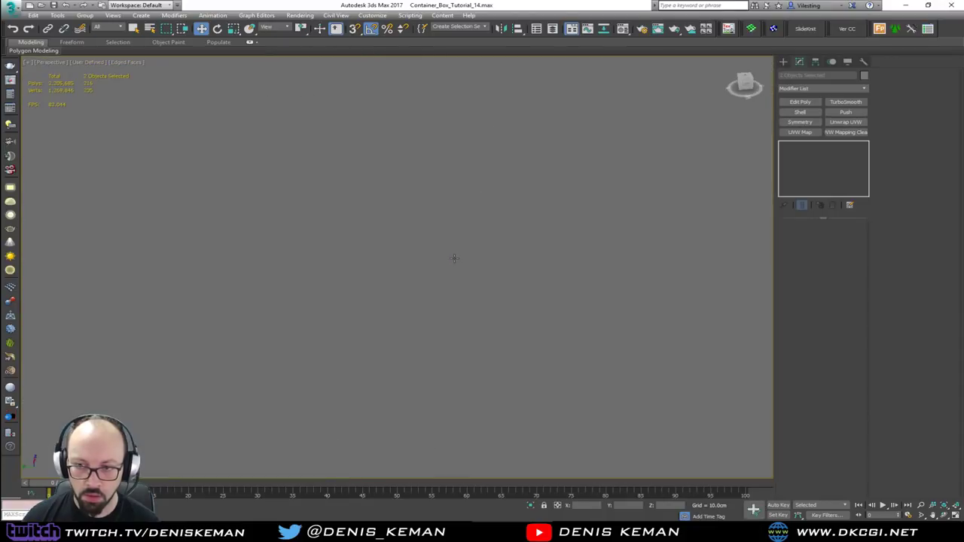
# Shift the first copied post and its base ring slightly along the railing to center them between the panel brackets.
pyautogui.scroll(-3, 427, 235)
pyautogui.moveTo(427, 235); pyautogui.dragTo(369, 277, button='middle')
pyautogui.click(341, 325)
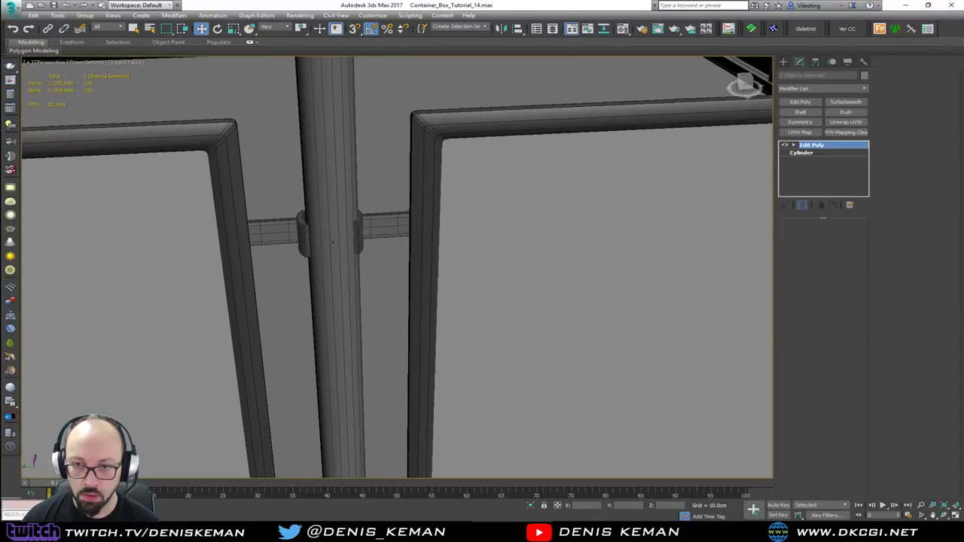
pyautogui.moveTo(340, 325); pyautogui.dragTo(381, 121, button='middle')
pyautogui.scroll(3, 378, 272)
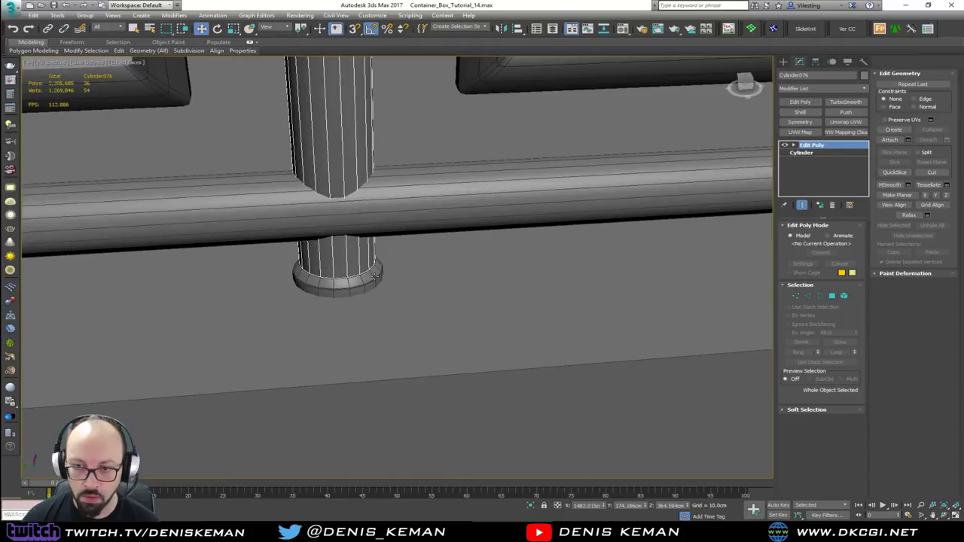
pyautogui.keyDown('ctrl'); pyautogui.click(375, 277); pyautogui.keyUp('ctrl')
pyautogui.moveTo(358, 152); pyautogui.dragTo(362, 348, button='middle')
pyautogui.scroll(-2, 363, 348)
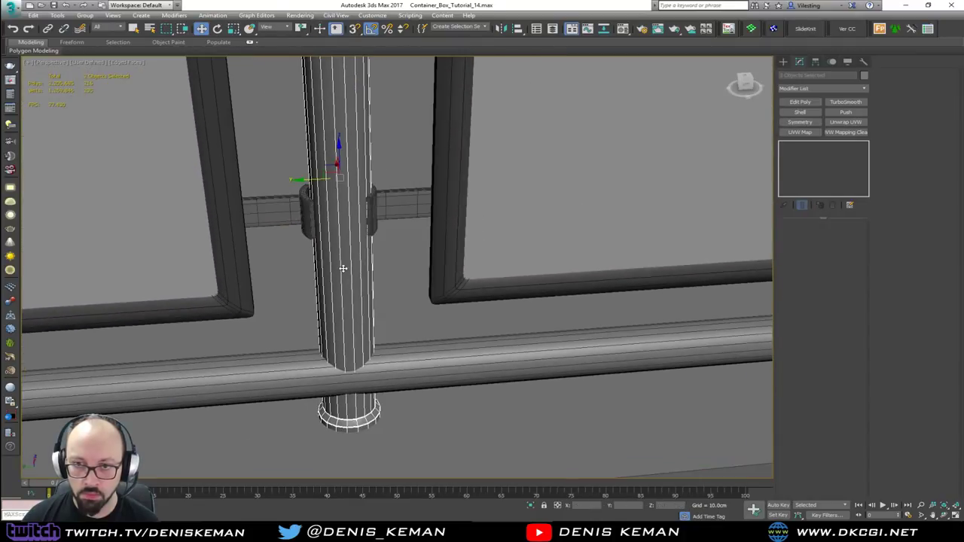
pyautogui.moveTo(342, 268); pyautogui.dragTo(341, 270)
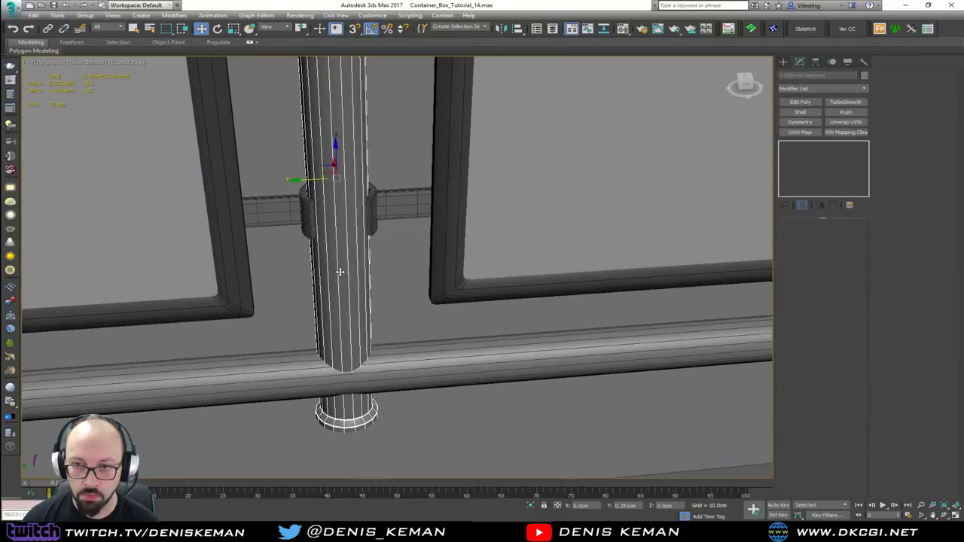
# Shift the copied end post and its base ring against the last panel's brackets near the wall.
pyautogui.scroll(-5, 474, 219)
pyautogui.moveTo(633, 239); pyautogui.dragTo(415, 248, button='middle')
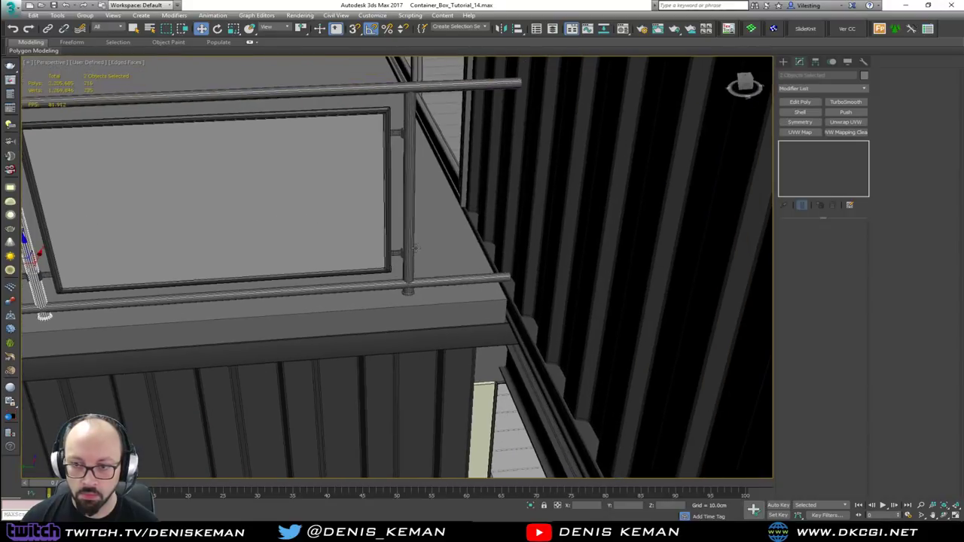
pyautogui.scroll(5, 415, 248)
pyautogui.click(407, 413)
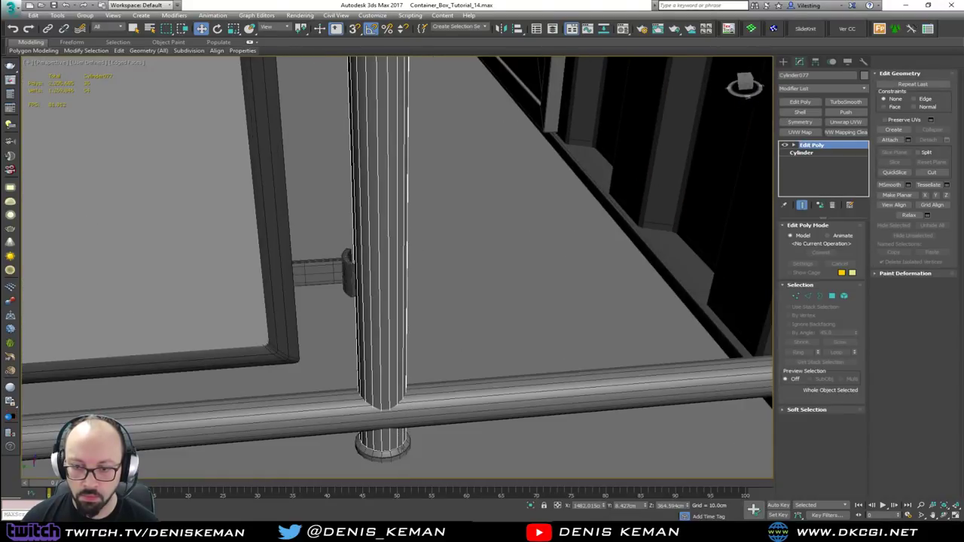
pyautogui.keyDown('ctrl'); pyautogui.click(383, 450); pyautogui.keyUp('ctrl')
pyautogui.moveTo(382, 355); pyautogui.dragTo(375, 358)
pyautogui.moveTo(391, 228); pyautogui.dragTo(388, 353, button='middle')
pyautogui.scroll(-6, 387, 281)
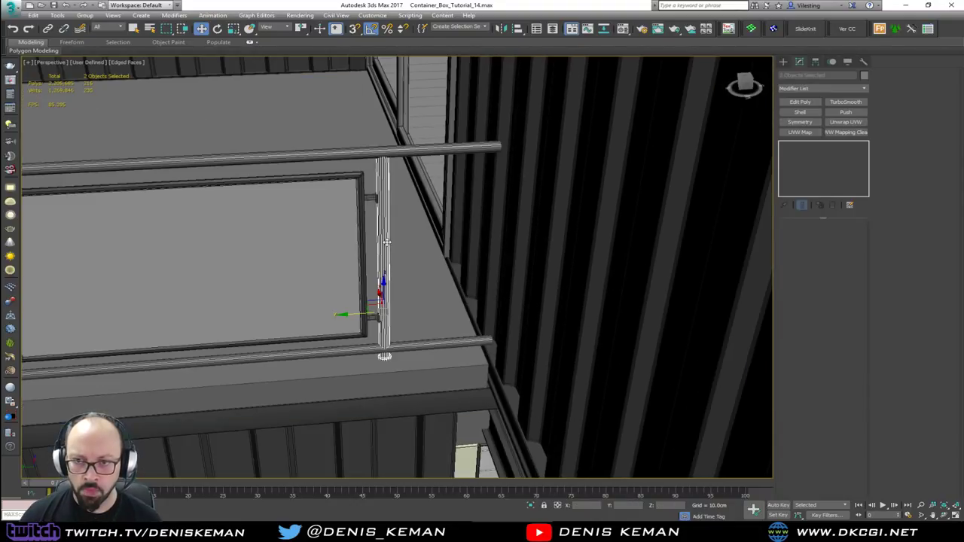
# Examine the extended side railing at the corrugated wall and the front railing's rails overhanging the terrace corner.
pyautogui.scroll(-5, 525, 253)
pyautogui.moveTo(386, 241); pyautogui.dragTo(450, 197, button='middle')
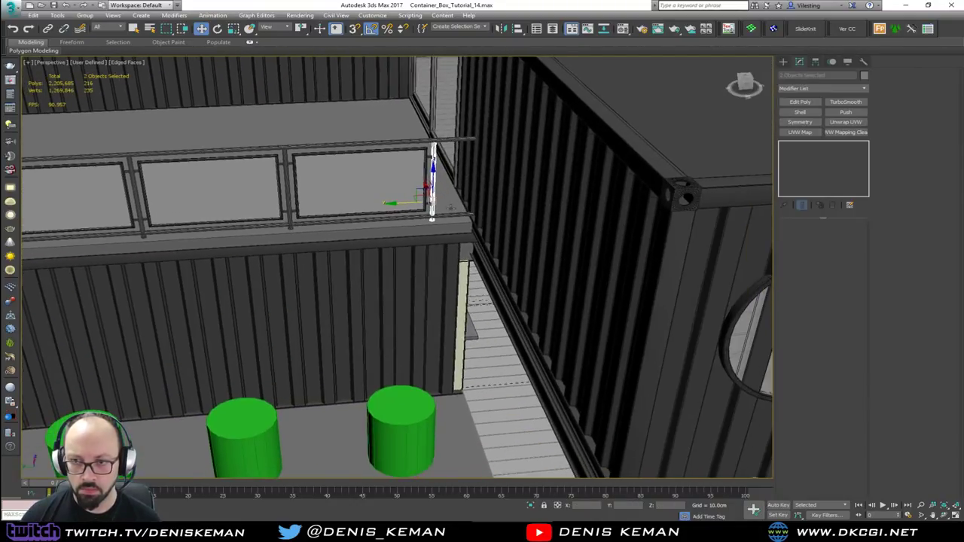
pyautogui.click(457, 139)
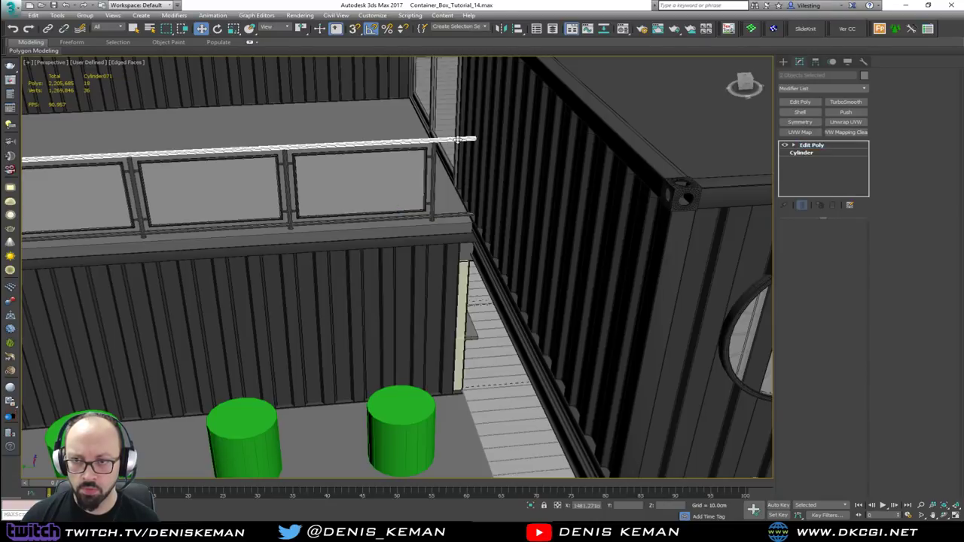
pyautogui.scroll(3, 451, 180)
pyautogui.keyDown('alt'); pyautogui.moveTo(451, 181); pyautogui.dragTo(515, 192, button='middle'); pyautogui.keyUp('alt')
pyautogui.moveTo(294, 67); pyautogui.dragTo(412, 287, button='middle')
pyautogui.scroll(-3, 429, 245)
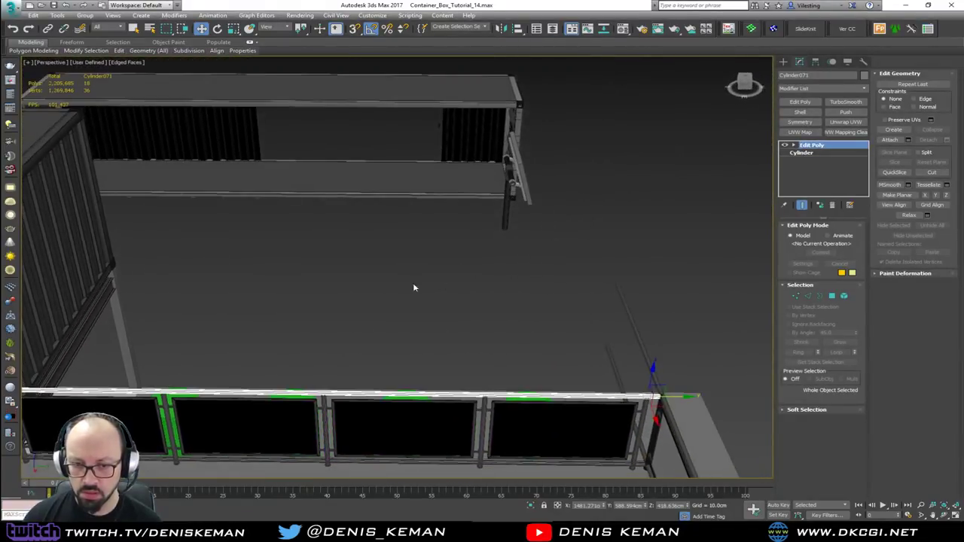
pyautogui.click(258, 296)
pyautogui.moveTo(258, 296); pyautogui.dragTo(366, 262, button='middle')
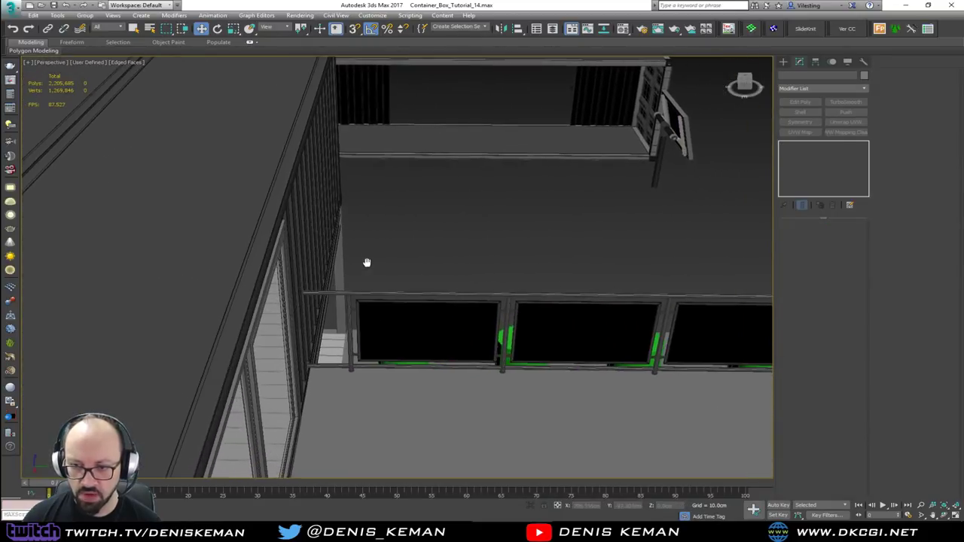
pyautogui.keyDown('alt'); pyautogui.moveTo(326, 341); pyautogui.dragTo(442, 344, button='middle'); pyautogui.keyUp('alt')
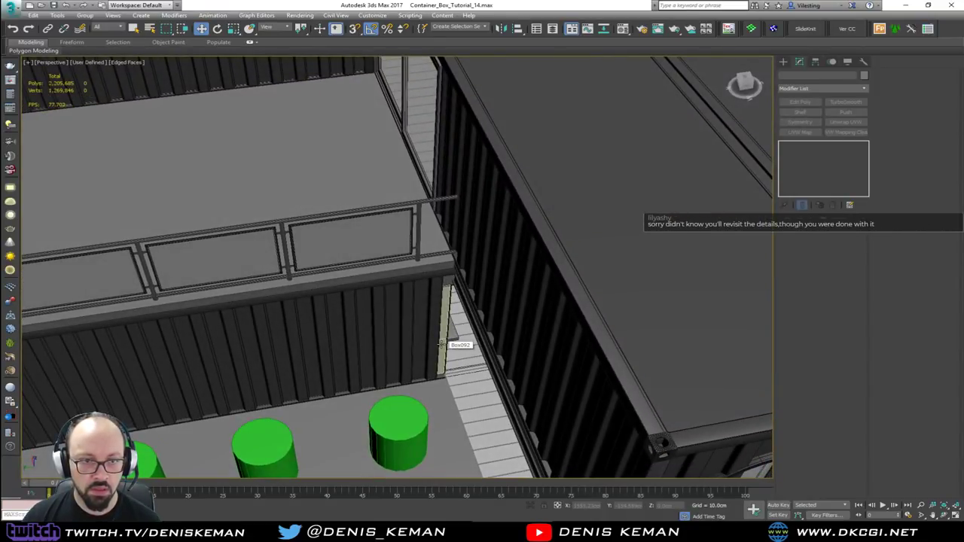
pyautogui.moveTo(294, 219); pyautogui.dragTo(455, 249, button='middle')
pyautogui.scroll(-3, 455, 292)
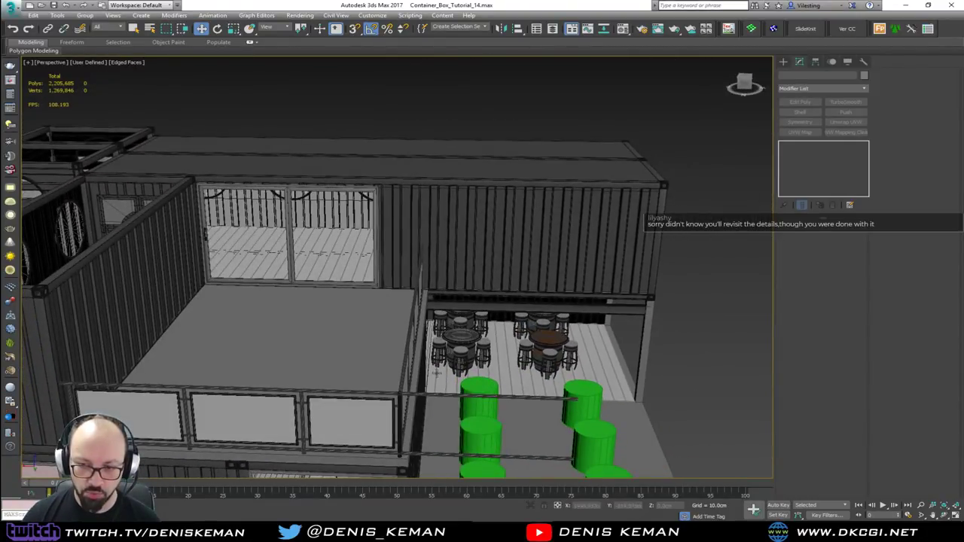
# Make the front railing's overhanging top and bottom rails unique, separating them from their instances.
pyautogui.click(444, 395)
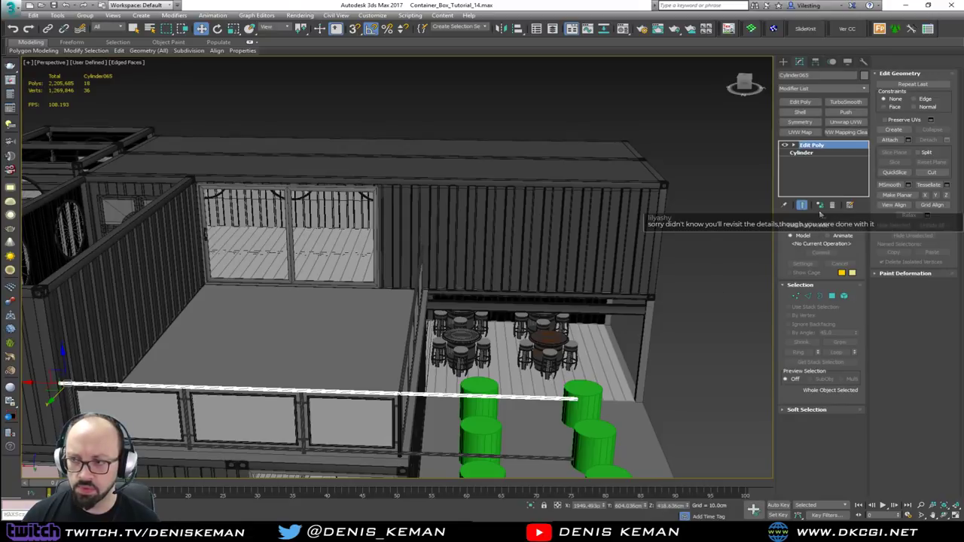
pyautogui.click(820, 205)
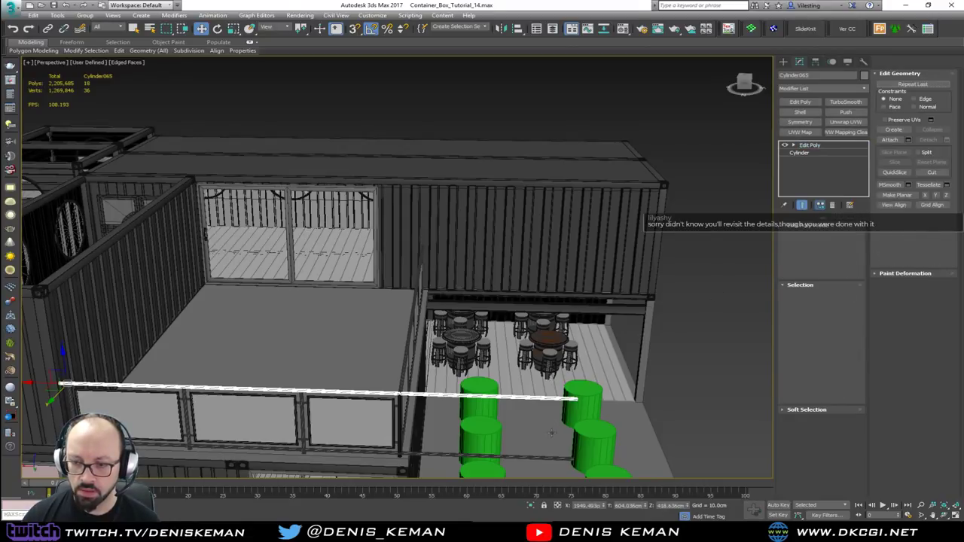
pyautogui.click(546, 457)
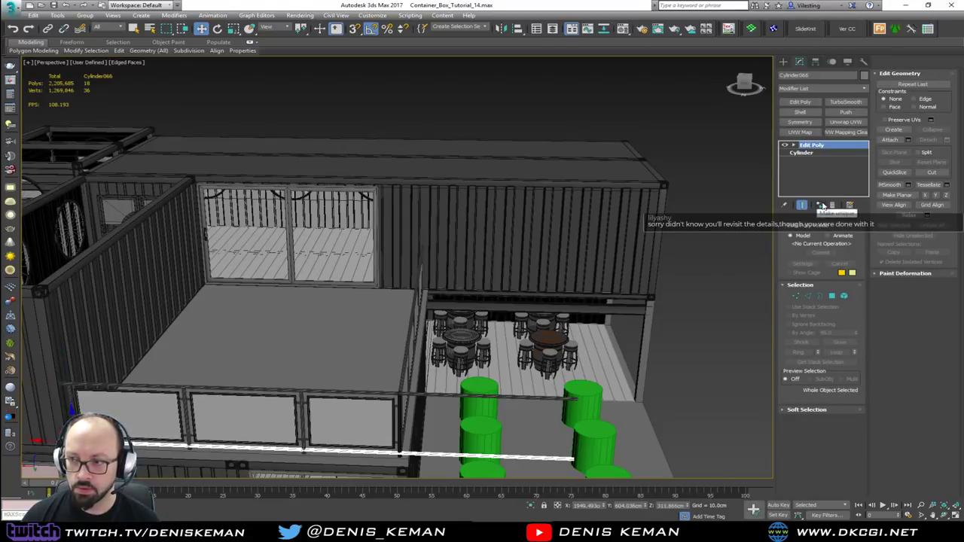
pyautogui.moveTo(620, 391); pyautogui.dragTo(620, 278, button='middle')
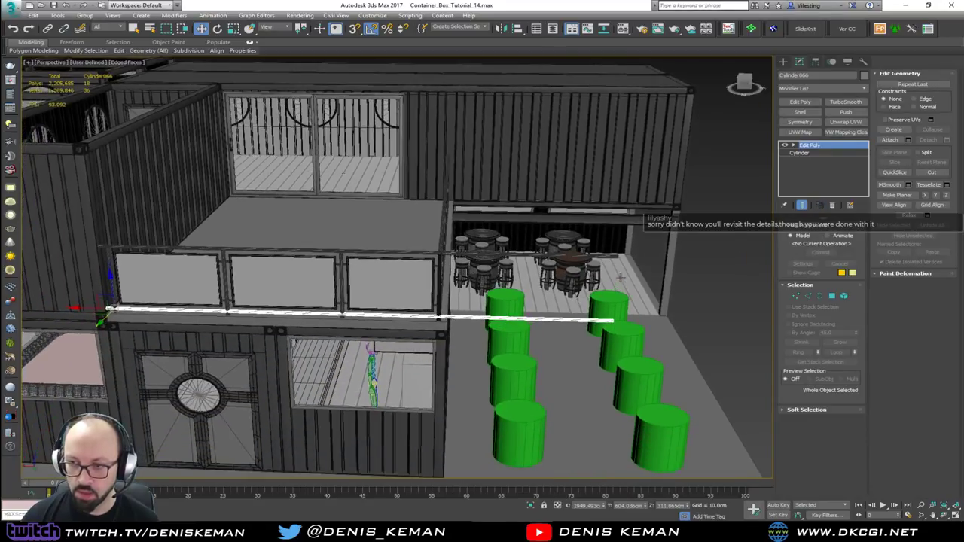
# Attach the front railing's overlong top rail to its bottom rail so both form one editable object.
pyautogui.scroll(4, 619, 256)
pyautogui.click(891, 141)
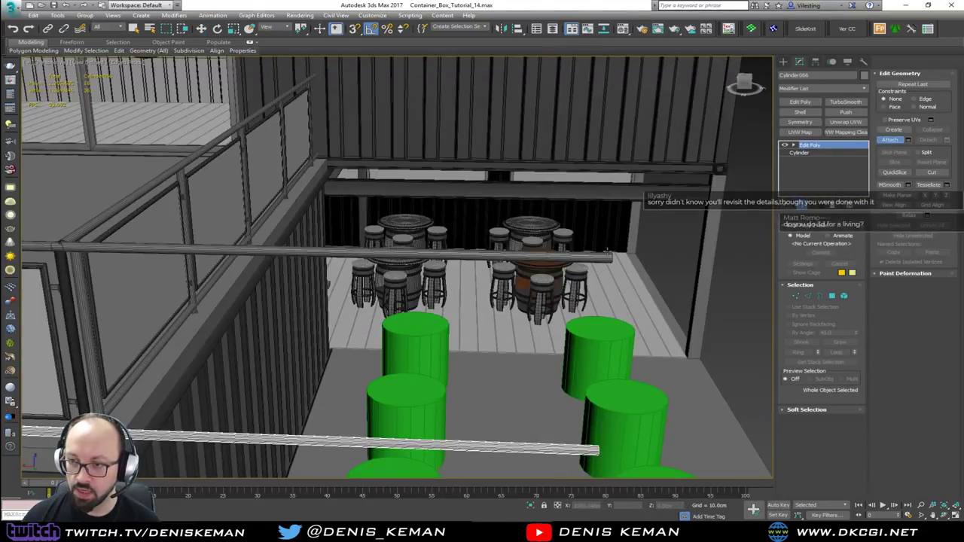
pyautogui.click(606, 257)
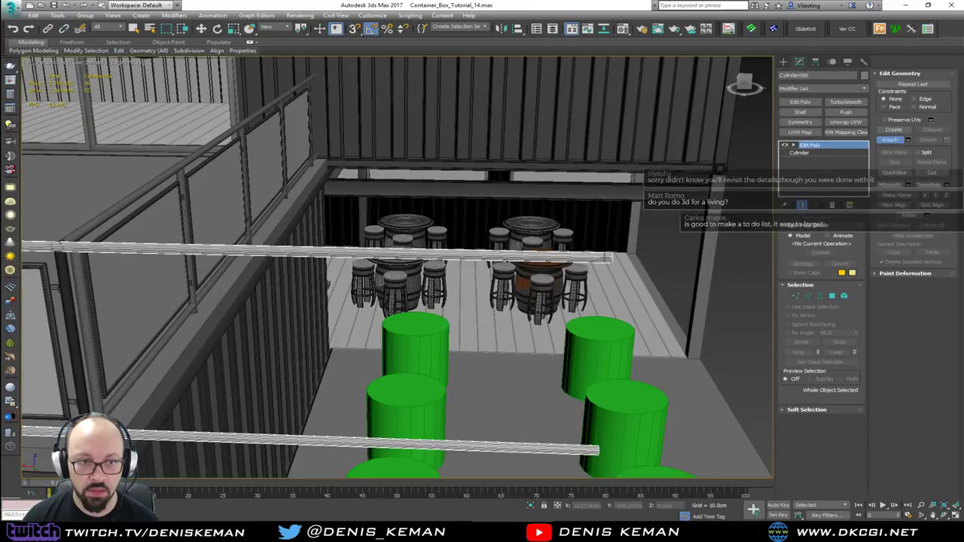
# Shorten both front rails by moving their overhanging end vertices back to meet the fittings at the terrace's corner post.
pyautogui.press('w')
pyautogui.keyDown('alt'); pyautogui.moveTo(613, 282); pyautogui.dragTo(652, 263, button='middle'); pyautogui.keyUp('alt')
pyautogui.press('1')
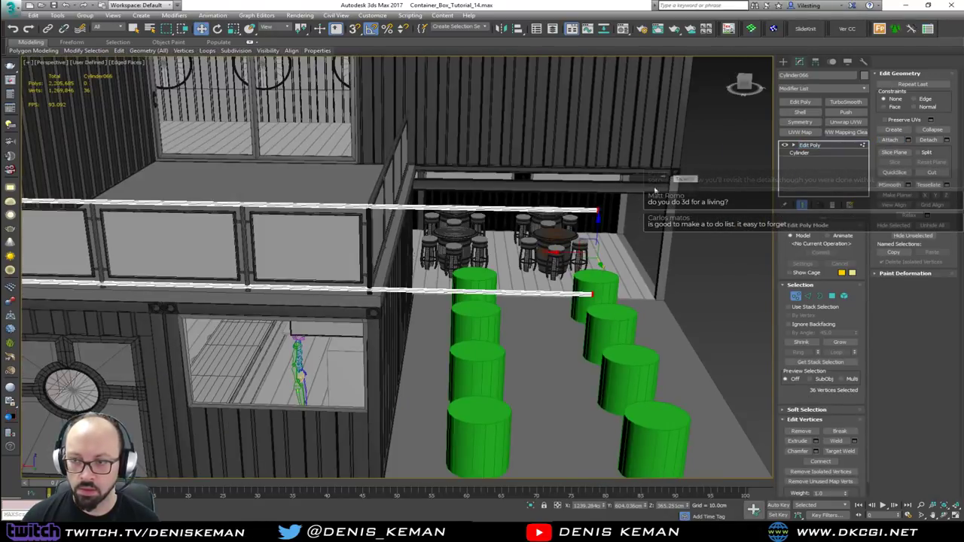
pyautogui.keyDown('alt'); pyautogui.moveTo(528, 323); pyautogui.dragTo(537, 344, button='middle'); pyautogui.keyUp('alt')
pyautogui.moveTo(573, 257); pyautogui.dragTo(342, 268)
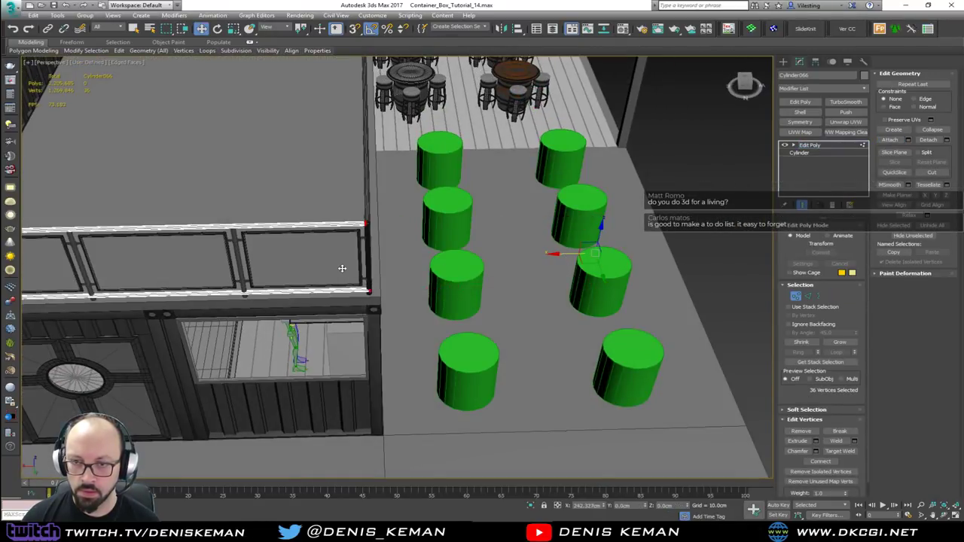
pyautogui.scroll(8, 335, 269)
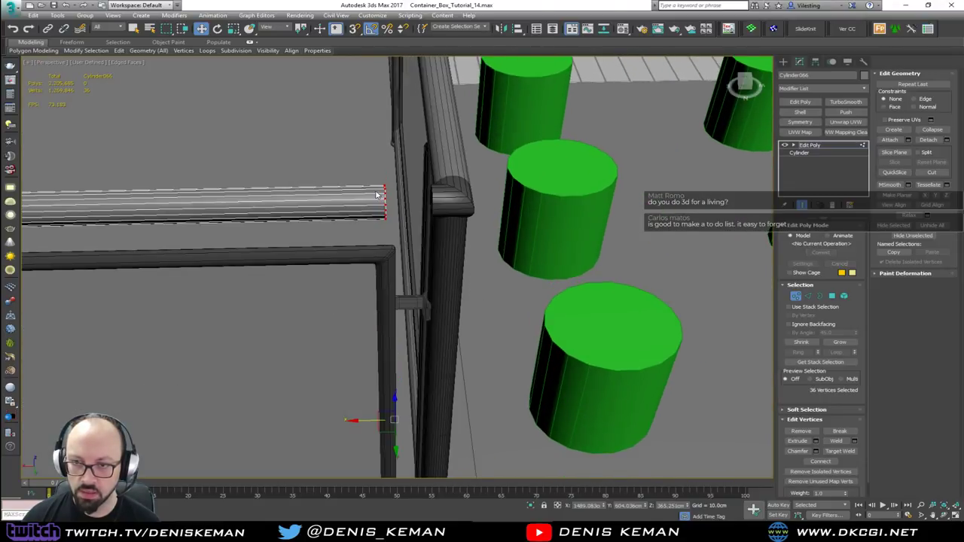
pyautogui.moveTo(394, 205); pyautogui.dragTo(492, 219)
pyautogui.click(800, 298)
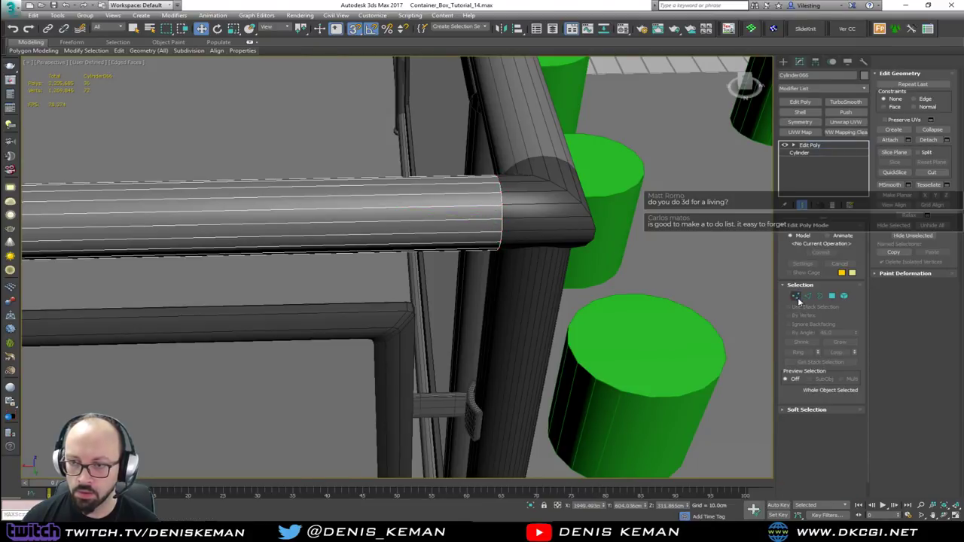
pyautogui.scroll(-10, 387, 251)
pyautogui.moveTo(395, 253)
pyautogui.mouseDown(button='middle')
pyautogui.moveTo(232, 251)
pyautogui.moveTo(342, 245)
pyautogui.moveTo(328, 266)
pyautogui.moveTo(311, 248)
pyautogui.mouseUp(button='middle')
pyautogui.scroll(-6, 233, 252)
pyautogui.click(560, 246)
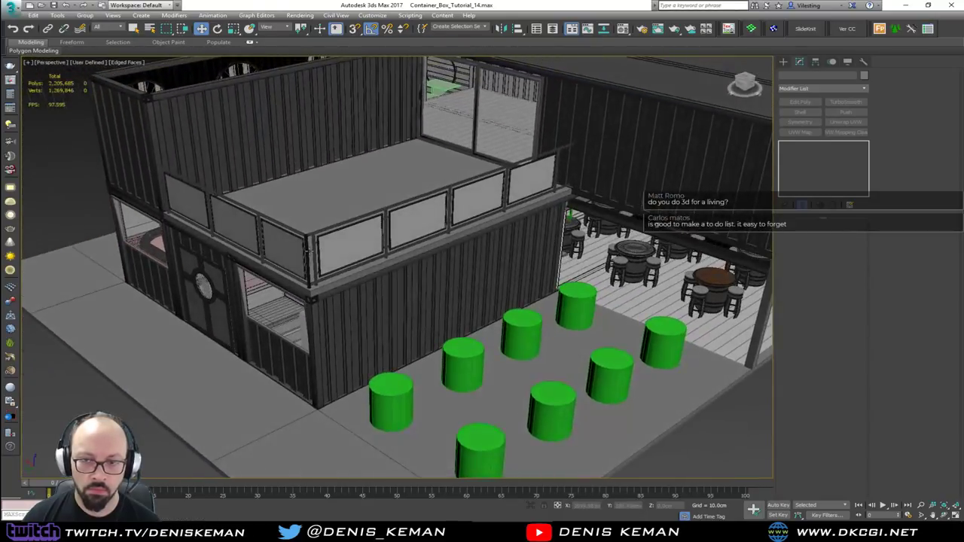
# Delete the redundant side-railing post next to the corner post, together with its base ring.
pyautogui.scroll(5, 311, 248)
pyautogui.press('F4')
pyautogui.scroll(4, 312, 248)
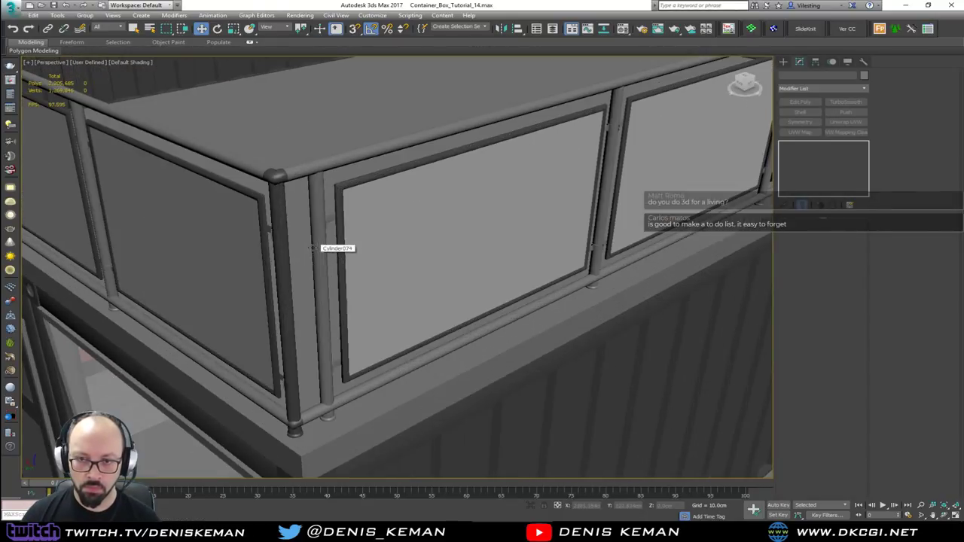
pyautogui.press('F4')
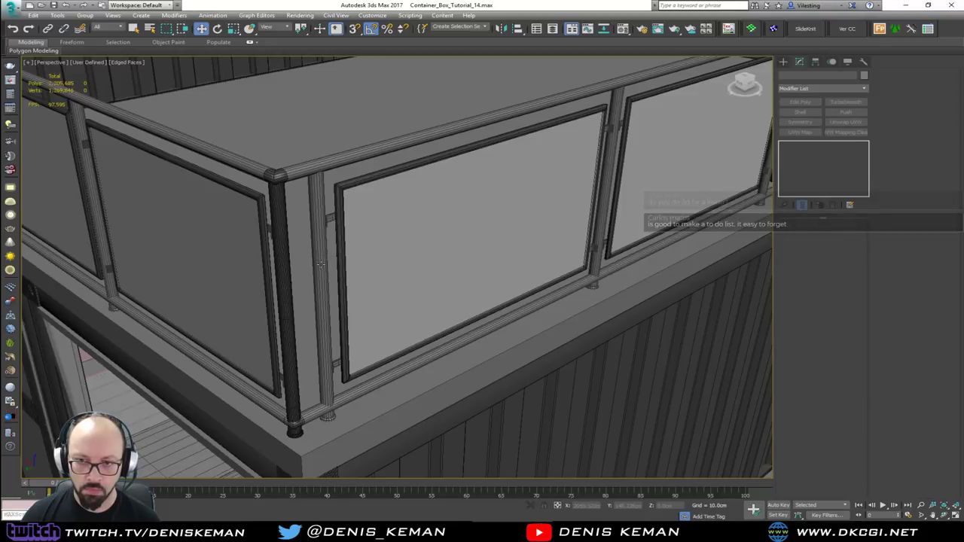
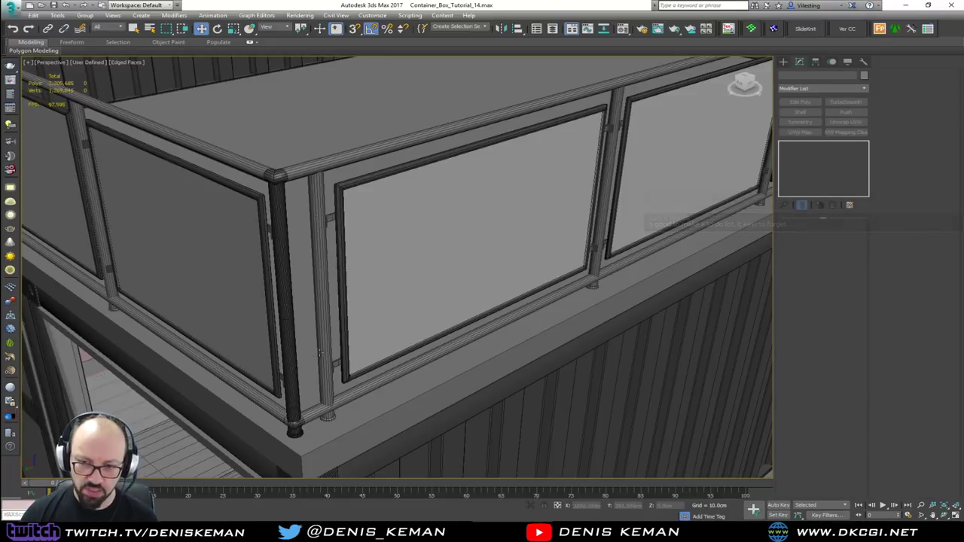
pyautogui.click(326, 382)
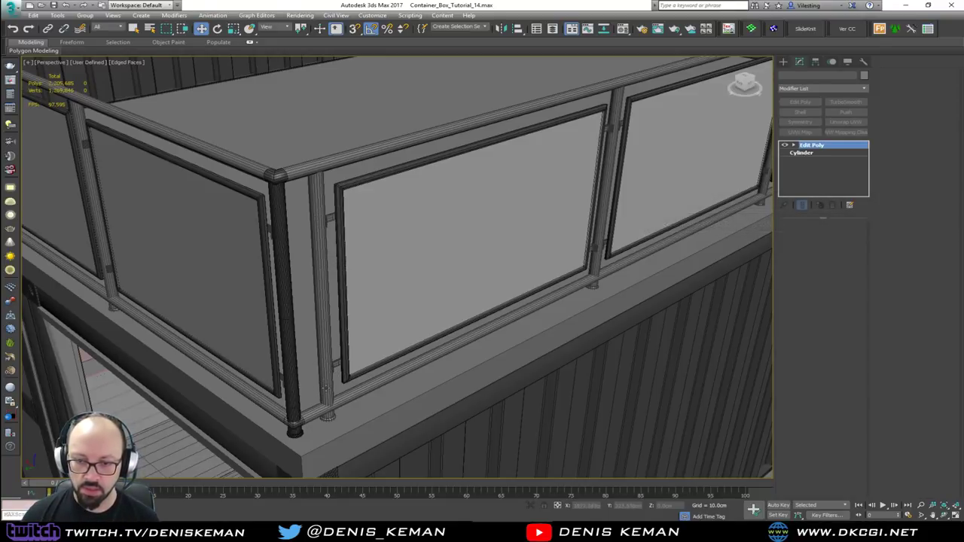
pyautogui.scroll(5, 327, 420)
pyautogui.keyDown('ctrl'); pyautogui.click(330, 419); pyautogui.keyUp('ctrl')
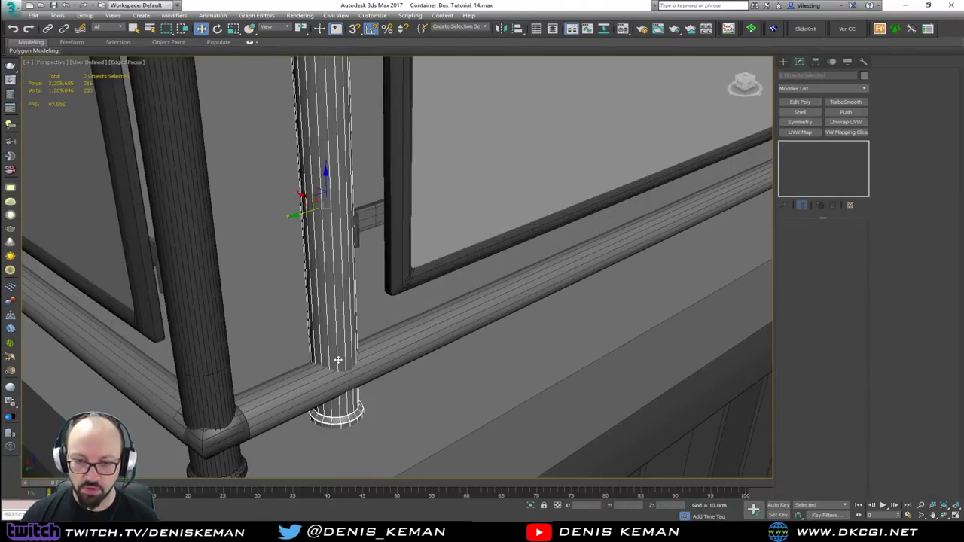
pyautogui.press('Delete')
# Move the side railing's four panels with their brackets, posts and base rings about 17 cm along the rails, against the corner post.
pyautogui.scroll(-5, 355, 329)
pyautogui.keyDown('alt'); pyautogui.moveTo(359, 328); pyautogui.dragTo(350, 184, button='middle'); pyautogui.keyUp('alt')
pyautogui.click(354, 167)
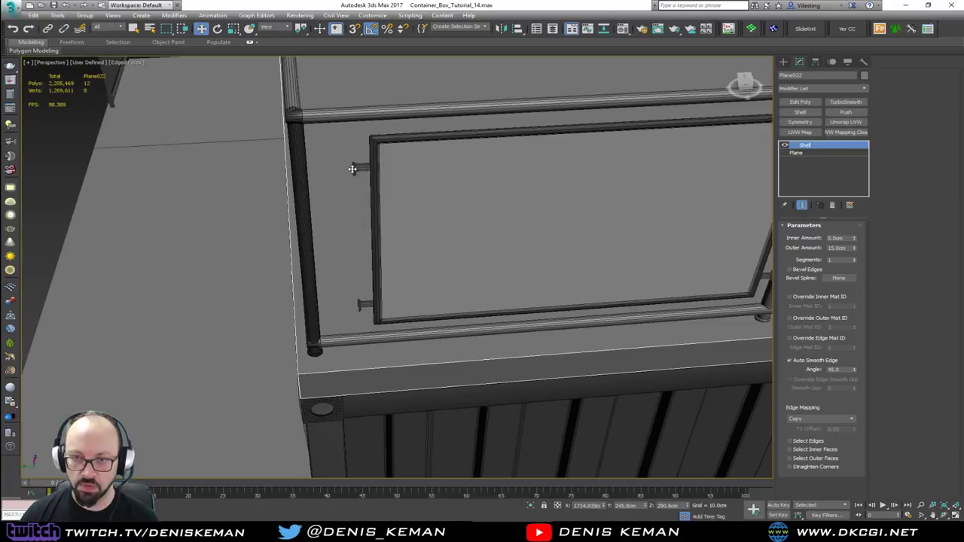
pyautogui.click(354, 168)
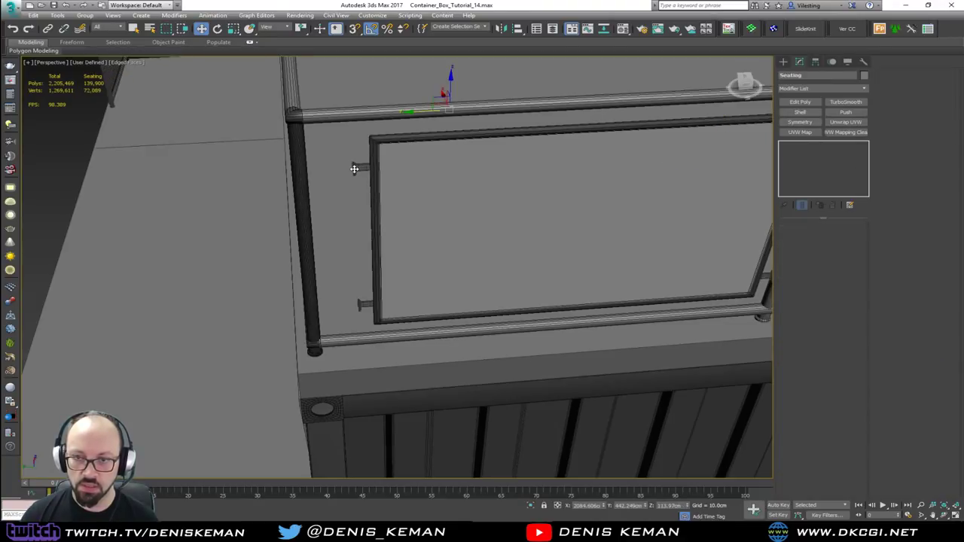
pyautogui.keyDown('ctrl'); pyautogui.click(381, 205); pyautogui.keyUp('ctrl')
pyautogui.keyDown('ctrl'); pyautogui.click(377, 212); pyautogui.keyUp('ctrl')
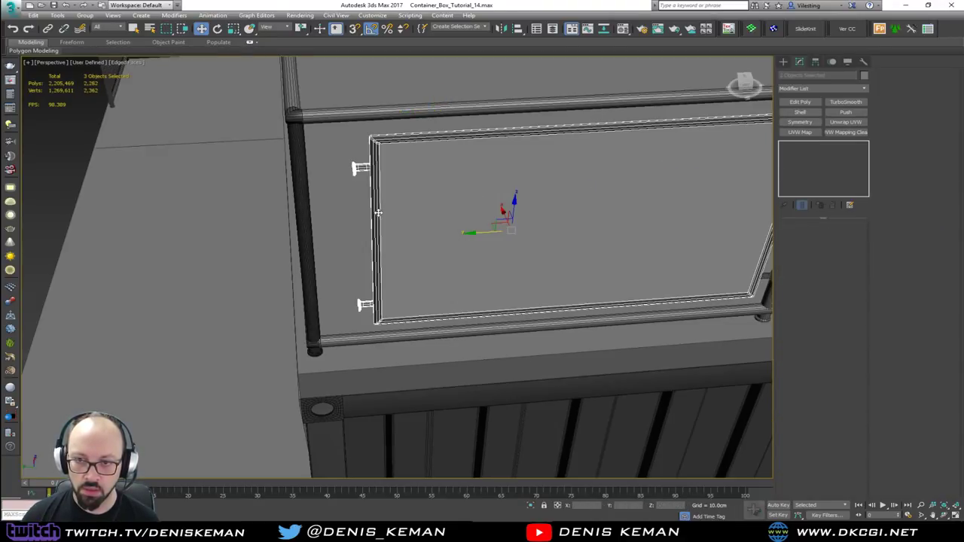
pyautogui.moveTo(377, 214); pyautogui.dragTo(249, 230, button='middle')
pyautogui.scroll(-5, 249, 232)
pyautogui.scroll(5, 391, 236)
pyautogui.keyDown('ctrl'); pyautogui.click(390, 183); pyautogui.keyUp('ctrl')
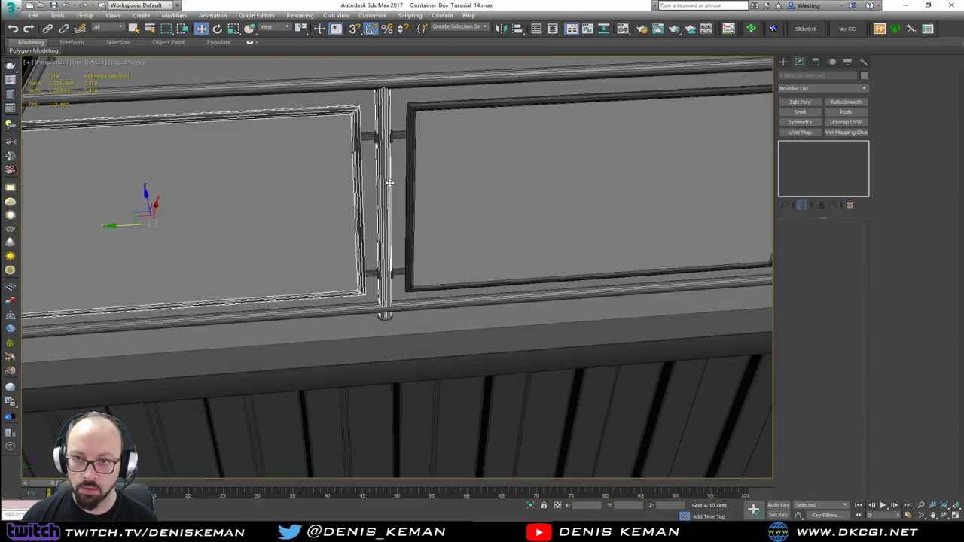
pyautogui.keyDown('ctrl'); pyautogui.click(374, 139); pyautogui.keyUp('ctrl')
pyautogui.keyDown('ctrl'); pyautogui.click(390, 138); pyautogui.keyUp('ctrl')
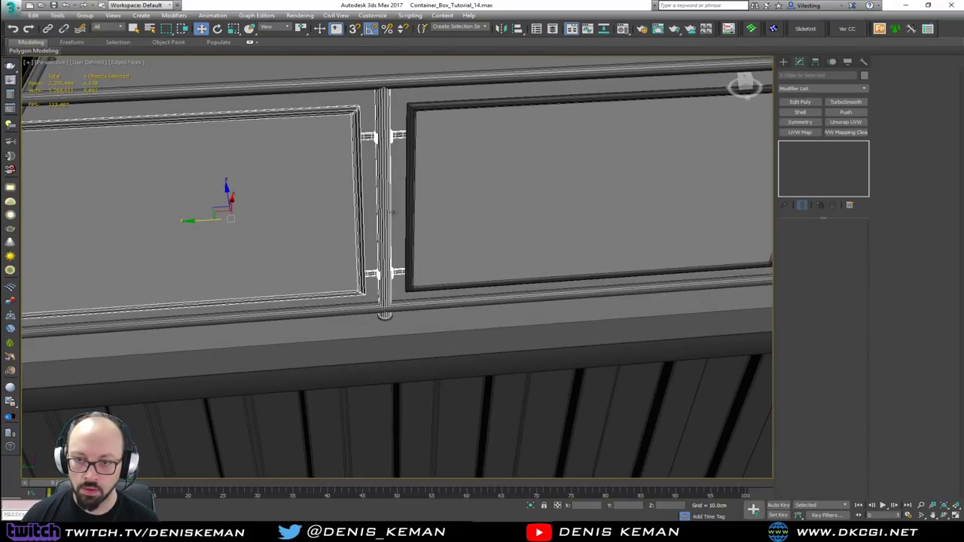
pyautogui.keyDown('ctrl'); pyautogui.click(385, 317); pyautogui.keyUp('ctrl')
pyautogui.keyDown('ctrl'); pyautogui.click(427, 256); pyautogui.keyUp('ctrl')
pyautogui.keyDown('ctrl'); pyautogui.click(410, 256); pyautogui.keyUp('ctrl')
pyautogui.moveTo(412, 258); pyautogui.dragTo(155, 291, button='middle')
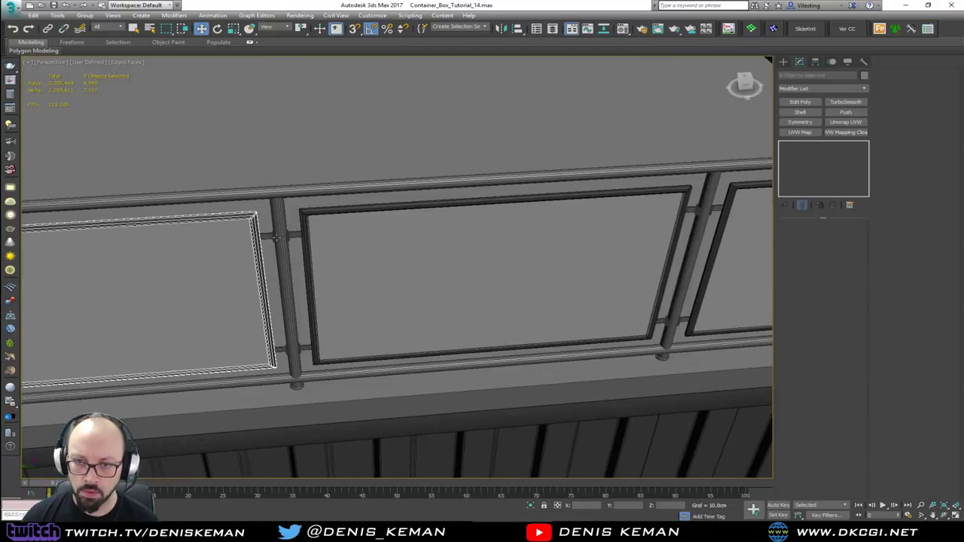
pyautogui.keyDown('ctrl'); pyautogui.click(279, 238); pyautogui.keyUp('ctrl')
pyautogui.keyDown('ctrl'); pyautogui.click(267, 237); pyautogui.keyUp('ctrl')
pyautogui.keyDown('ctrl'); pyautogui.click(298, 236); pyautogui.keyUp('ctrl')
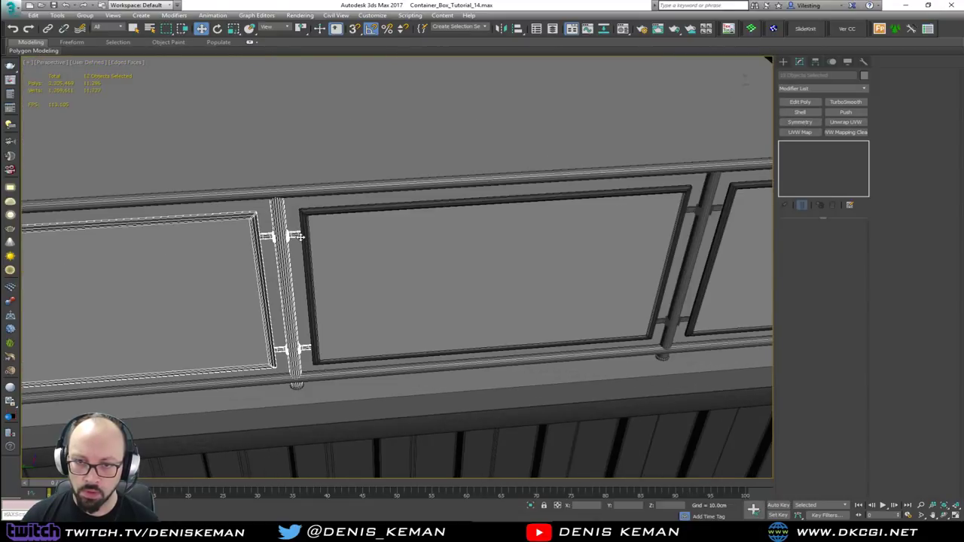
pyautogui.keyDown('alt'); pyautogui.moveTo(309, 261); pyautogui.dragTo(327, 253, button='middle'); pyautogui.keyUp('alt')
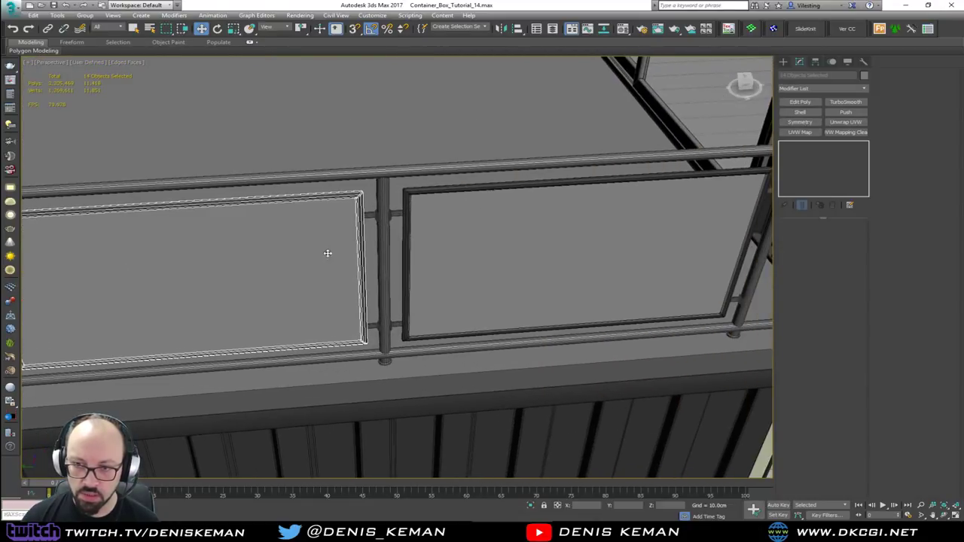
pyautogui.keyDown('ctrl'); pyautogui.click(391, 214); pyautogui.keyUp('ctrl')
pyautogui.keyDown('ctrl'); pyautogui.click(383, 216); pyautogui.keyUp('ctrl')
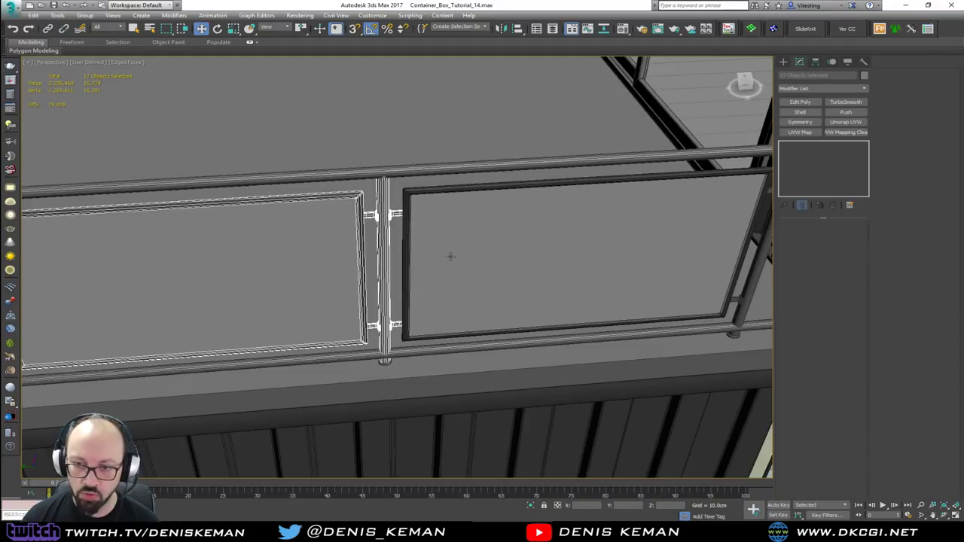
pyautogui.keyDown('ctrl'); pyautogui.click(449, 257); pyautogui.keyUp('ctrl')
pyautogui.keyDown('ctrl'); pyautogui.click(406, 329); pyautogui.keyUp('ctrl')
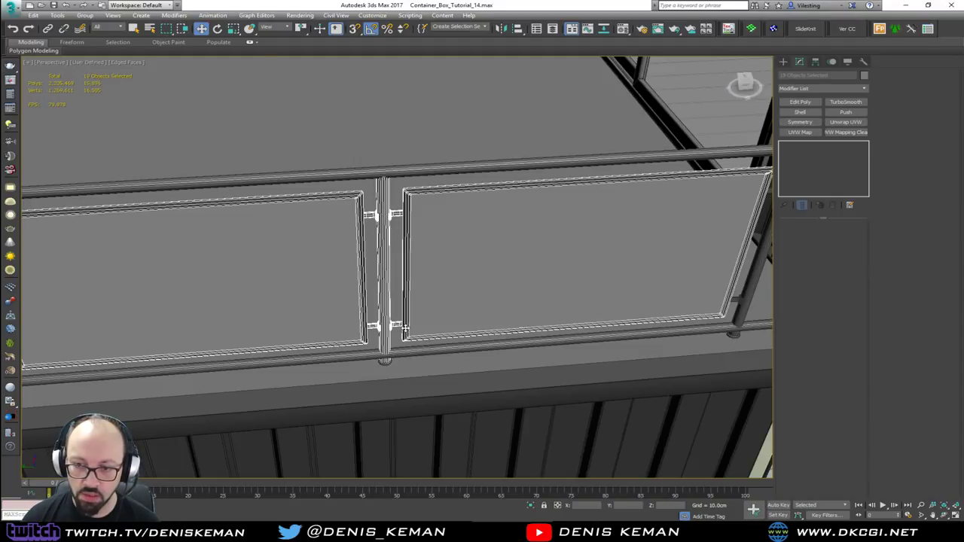
pyautogui.moveTo(519, 307); pyautogui.dragTo(215, 315, button='middle')
pyautogui.scroll(4, 446, 310)
pyautogui.keyDown('ctrl'); pyautogui.click(480, 290); pyautogui.keyUp('ctrl')
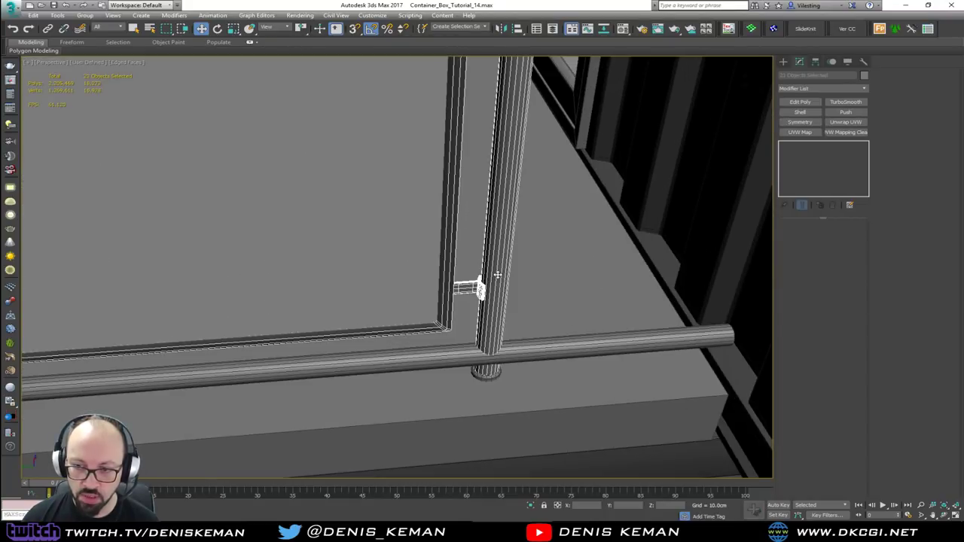
pyautogui.keyDown('alt'); pyautogui.moveTo(466, 186); pyautogui.dragTo(489, 219, button='middle'); pyautogui.keyUp('alt')
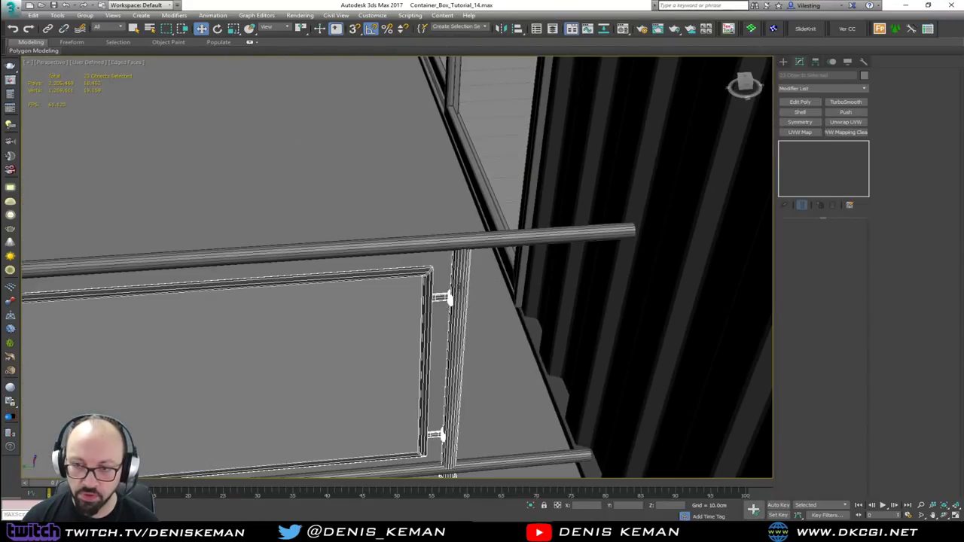
pyautogui.moveTo(194, 291); pyautogui.dragTo(468, 239, button='middle')
pyautogui.scroll(-4, 467, 239)
pyautogui.moveTo(302, 230); pyautogui.dragTo(554, 221, button='middle')
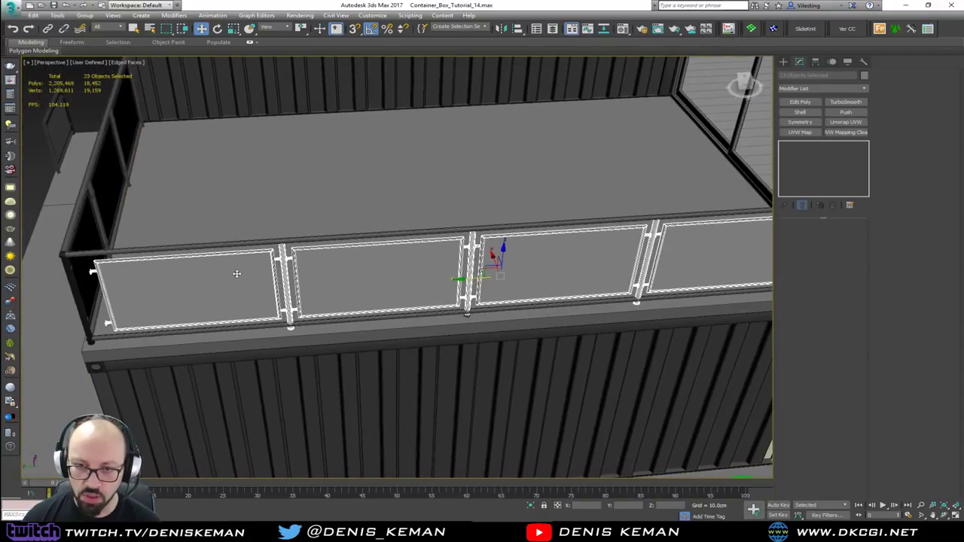
pyautogui.scroll(2, 237, 273)
pyautogui.keyDown('alt'); pyautogui.moveTo(176, 277); pyautogui.dragTo(306, 233, button='middle'); pyautogui.keyUp('alt')
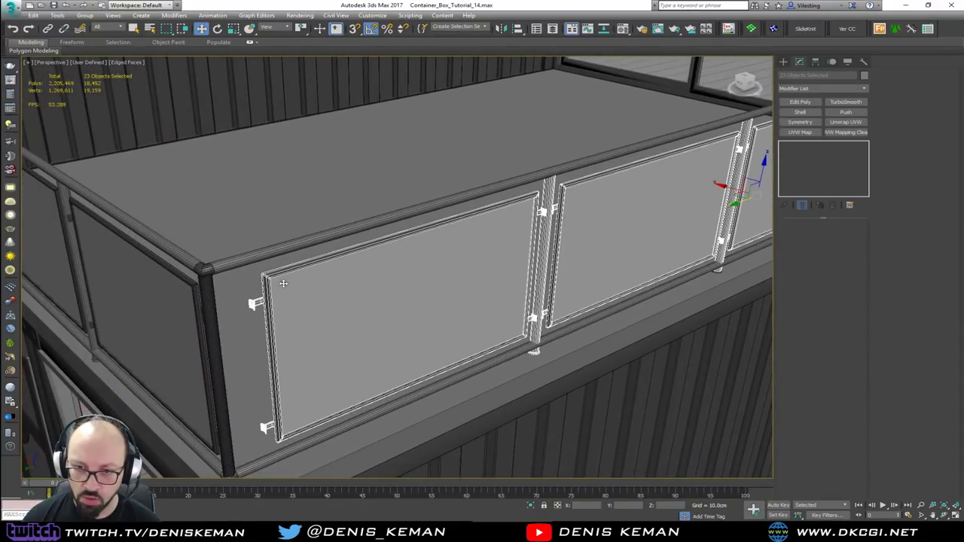
pyautogui.keyDown('alt'); pyautogui.moveTo(268, 295); pyautogui.dragTo(251, 299, button='middle'); pyautogui.keyUp('alt')
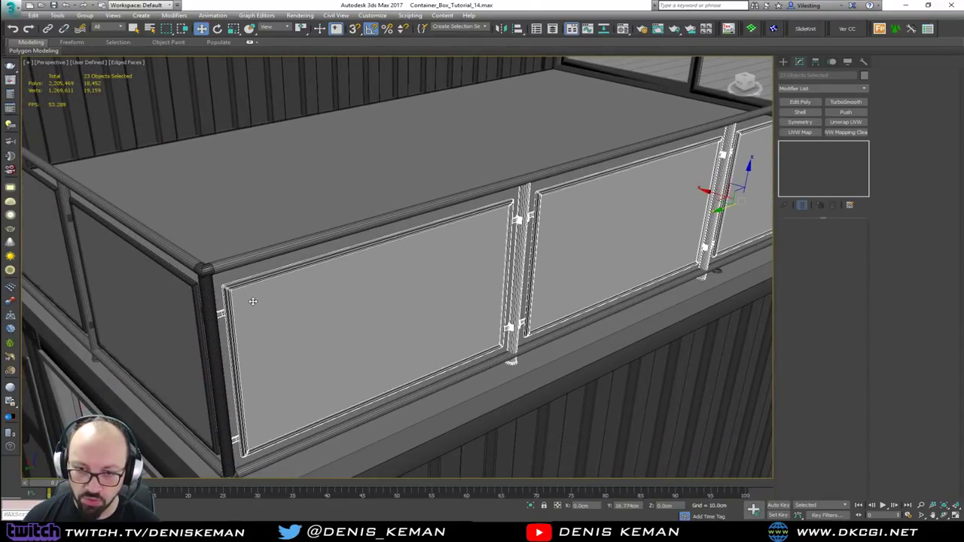
pyautogui.scroll(5, 253, 302)
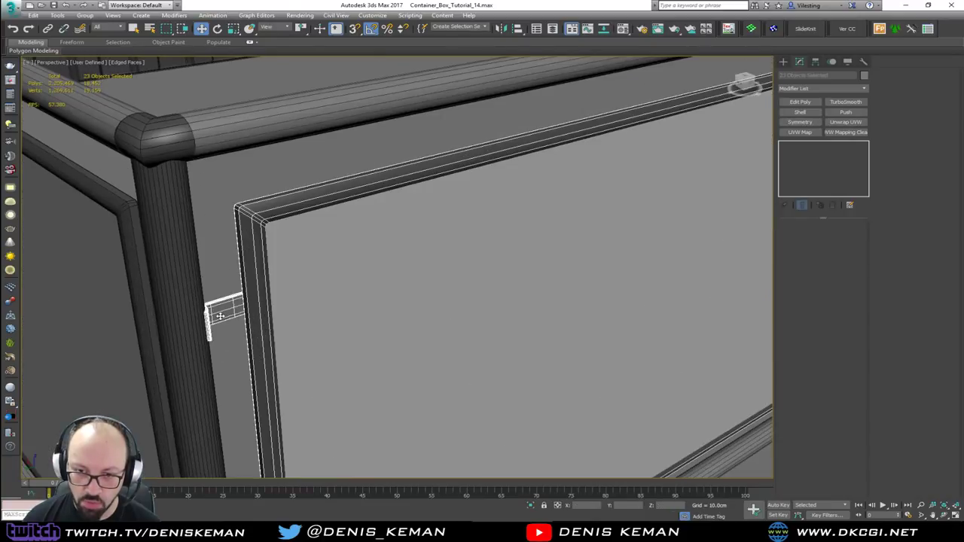
# Clone the side railing's end post and base ring as one instance, placed farther along the rails near the corrugated wall.
pyautogui.scroll(-6, 395, 272)
pyautogui.moveTo(395, 271); pyautogui.dragTo(183, 257, button='middle')
pyautogui.scroll(-3, 183, 256)
pyautogui.moveTo(652, 241); pyautogui.dragTo(366, 289, button='middle')
pyautogui.keyDown('alt'); pyautogui.moveTo(366, 226); pyautogui.dragTo(647, 388, button='middle'); pyautogui.keyUp('alt')
pyautogui.click(685, 417)
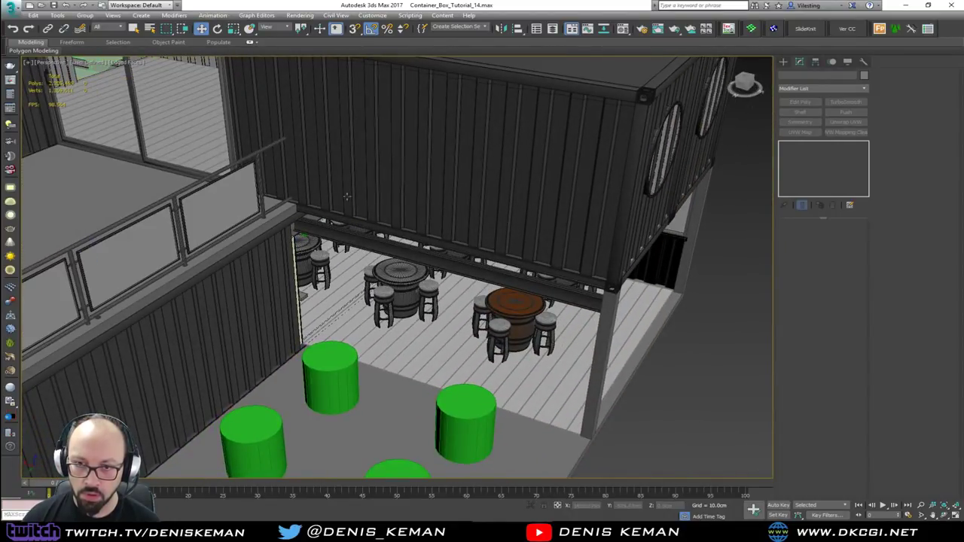
pyautogui.keyDown('alt'); pyautogui.moveTo(347, 196); pyautogui.dragTo(301, 248, button='middle'); pyautogui.keyUp('alt')
pyautogui.scroll(5, 413, 238)
pyautogui.click(414, 240)
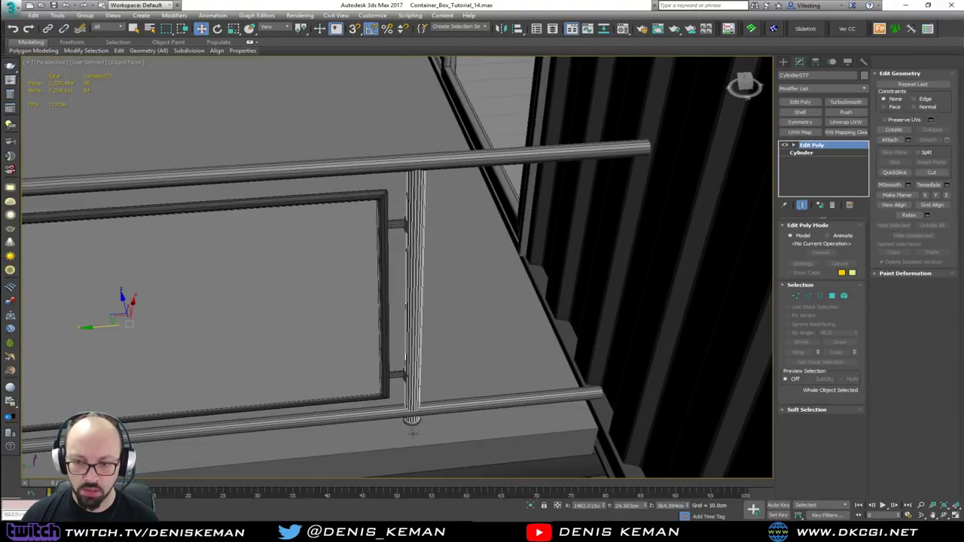
pyautogui.keyDown('ctrl'); pyautogui.click(410, 388); pyautogui.keyUp('ctrl')
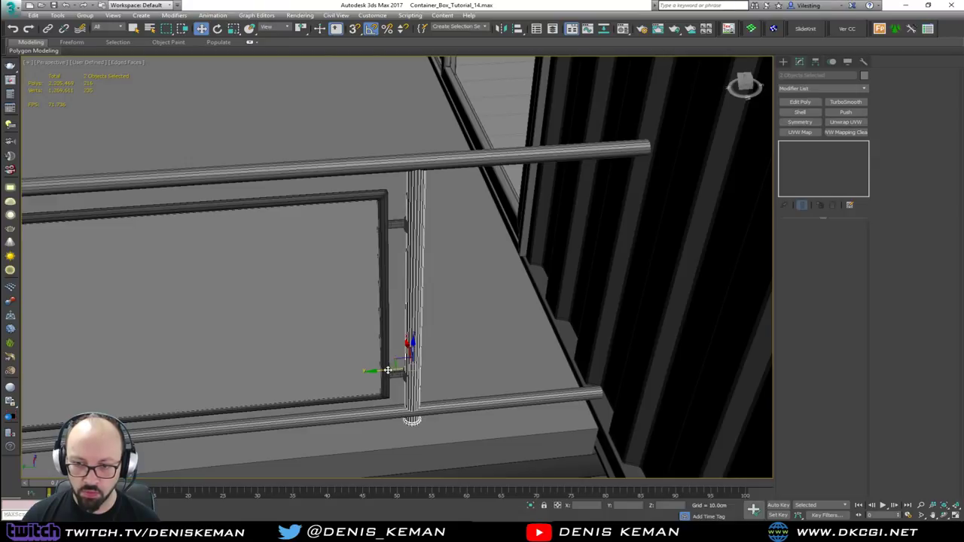
pyautogui.moveTo(388, 370)
pyautogui.keyDown('shift'); pyautogui.mouseDown()
pyautogui.moveTo(499, 354)
pyautogui.moveTo(508, 364)
pyautogui.moveTo(519, 351)
pyautogui.moveTo(496, 367)
pyautogui.mouseUp(); pyautogui.keyUp('shift')
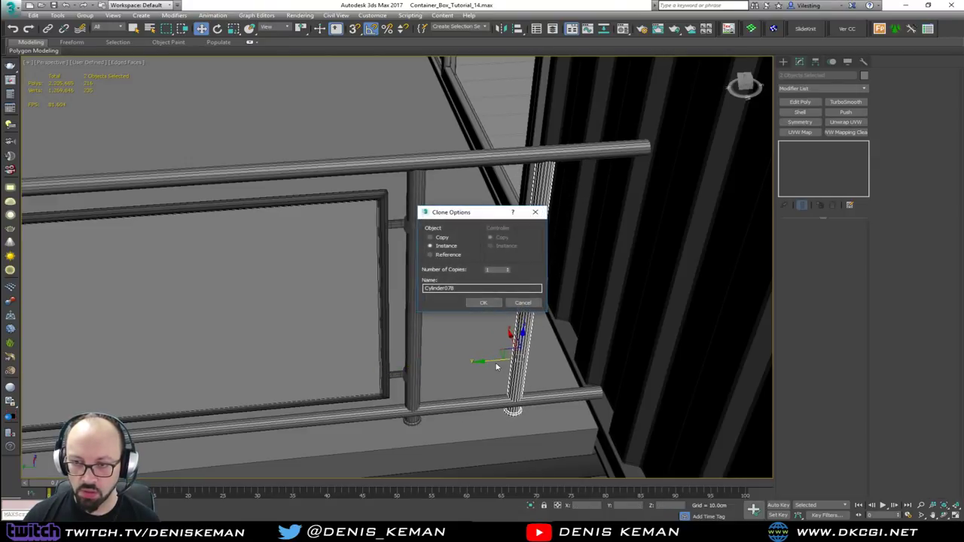
pyautogui.click(483, 302)
pyautogui.scroll(-8, 474, 287)
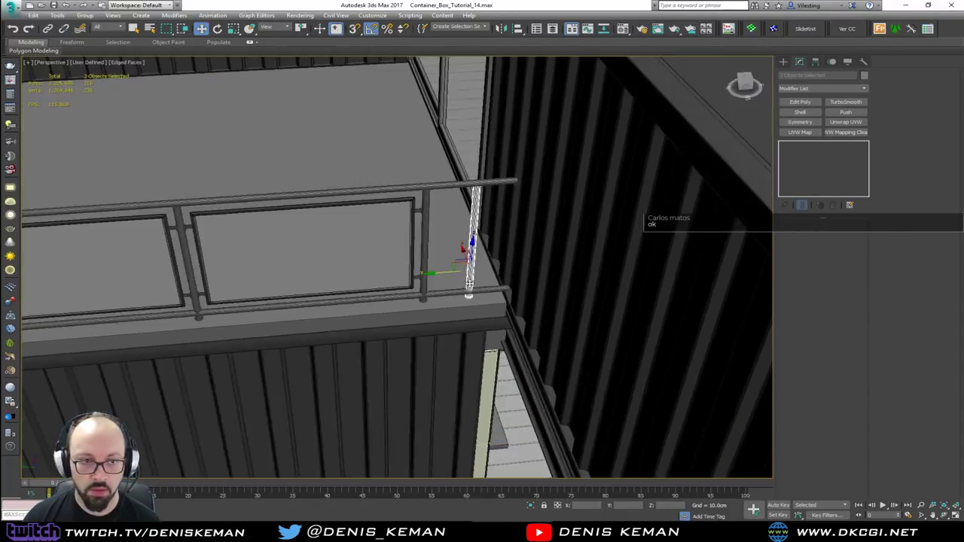
pyautogui.scroll(-6, 469, 285)
pyautogui.click(291, 287)
# Examine the railing panel's perforated mesh infill up close without edged faces.
pyautogui.scroll(6, 475, 298)
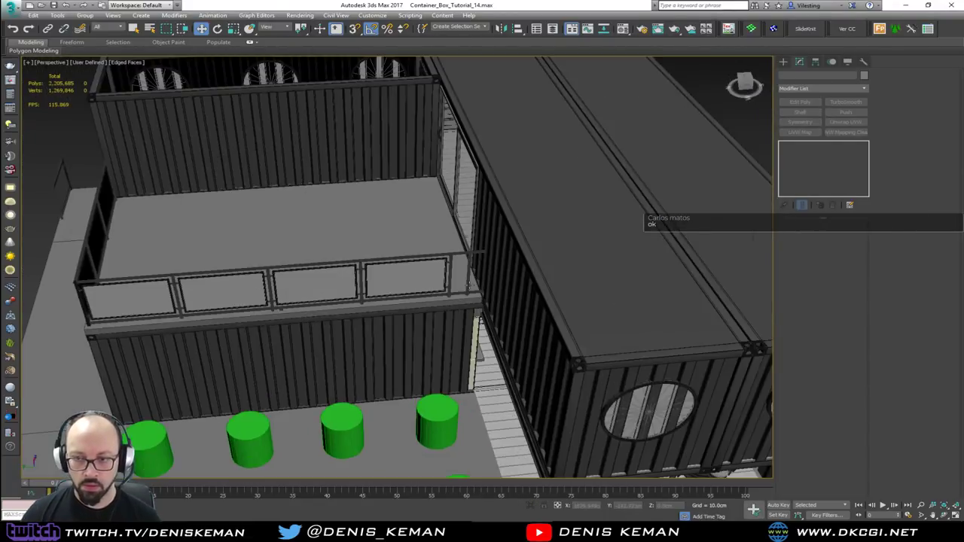
pyautogui.keyDown('alt'); pyautogui.moveTo(477, 285); pyautogui.dragTo(469, 235, button='middle'); pyautogui.keyUp('alt')
pyautogui.scroll(-3, 426, 321)
pyautogui.scroll(10, 313, 367)
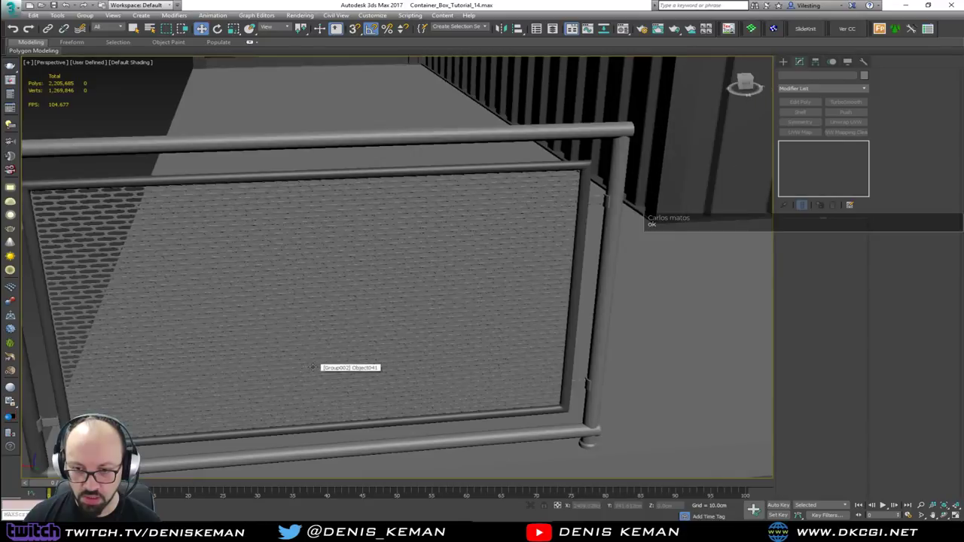
# Clone one of the ground-level green table cylinders up onto the terrace, beside the corrugated wall.
pyautogui.scroll(-8, 313, 367)
pyautogui.moveTo(602, 226); pyautogui.dragTo(441, 294, button='middle')
pyautogui.scroll(-8, 491, 298)
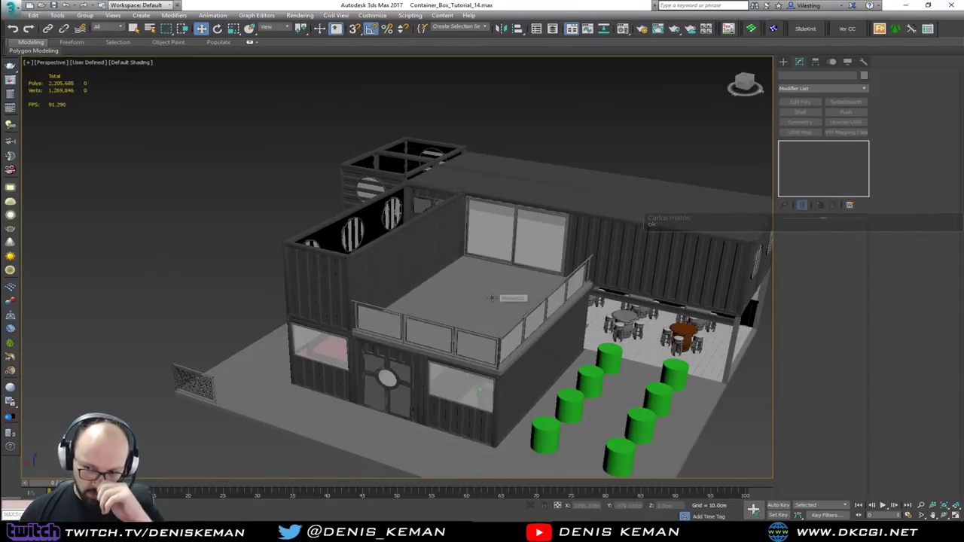
pyautogui.click(546, 440)
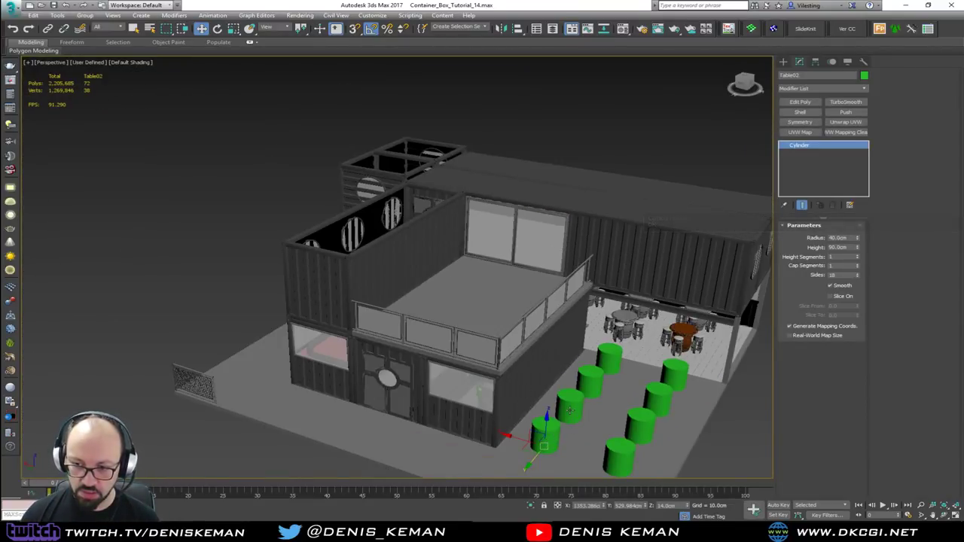
pyautogui.moveTo(537, 433)
pyautogui.keyDown('shift'); pyautogui.mouseDown()
pyautogui.moveTo(430, 305)
pyautogui.moveTo(404, 311)
pyautogui.mouseUp(); pyautogui.keyUp('shift')
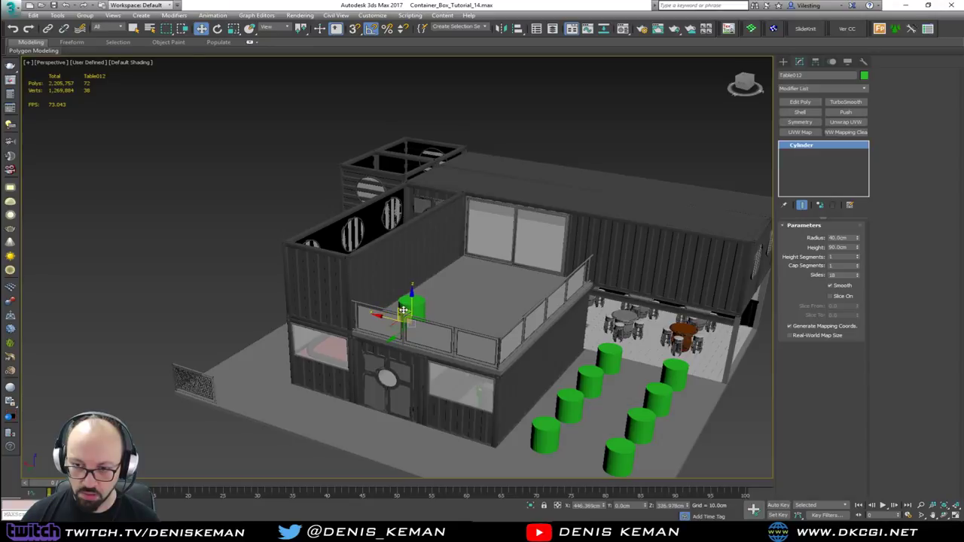
pyautogui.click(495, 305)
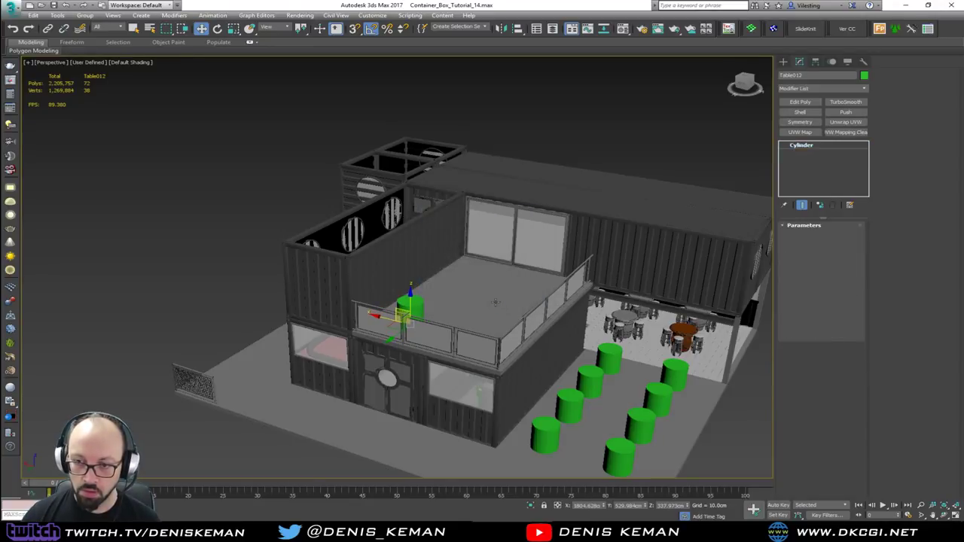
# Lower the cloned cylinder onto the terrace floor and shift it to its place near the railing.
pyautogui.press('z')
pyautogui.moveTo(469, 288)
pyautogui.keyDown('alt'); pyautogui.mouseDown(button='middle')
pyautogui.moveTo(400, 278)
pyautogui.moveTo(401, 265)
pyautogui.mouseUp(button='middle'); pyautogui.keyUp('alt')
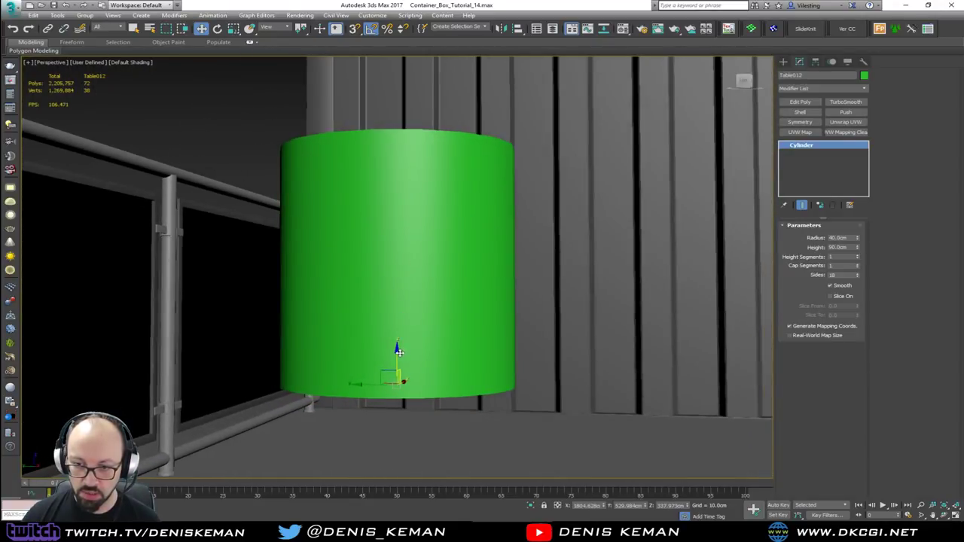
pyautogui.moveTo(401, 376); pyautogui.dragTo(338, 307, button='middle')
pyautogui.moveTo(304, 291); pyautogui.dragTo(380, 293)
# Clone the terrace cylinder as two evenly spaced instances in a row along the corrugated wall.
pyautogui.scroll(-3, 415, 299)
pyautogui.moveTo(415, 299); pyautogui.dragTo(302, 281, button='middle')
pyautogui.keyDown('shift'); pyautogui.moveTo(255, 283); pyautogui.dragTo(387, 284); pyautogui.keyUp('shift')
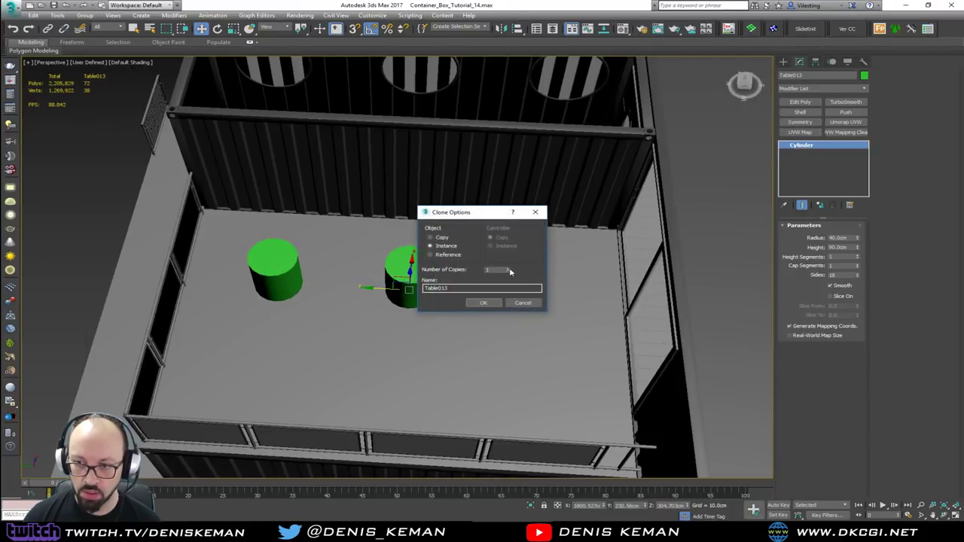
pyautogui.click(486, 302)
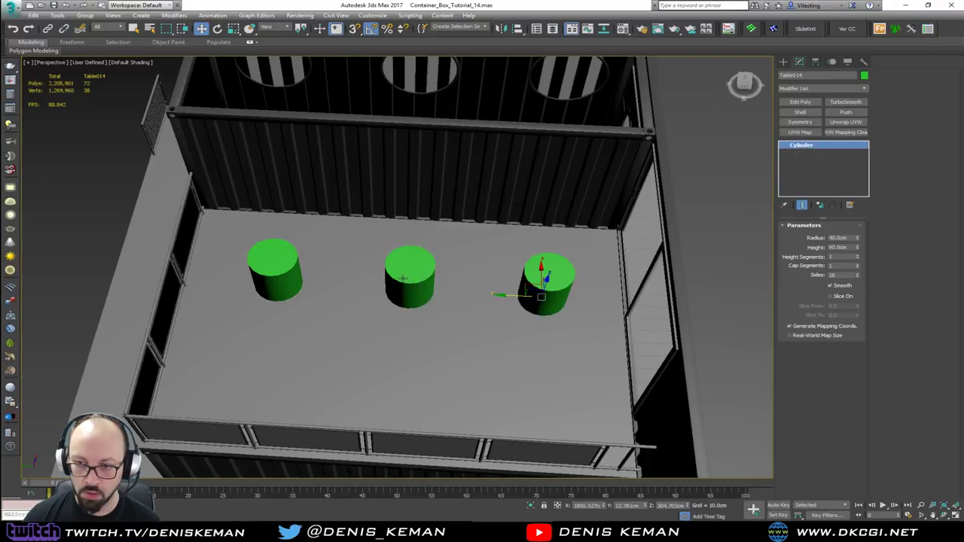
# Clone the row of three terrace cylinders once as instances, forming a second row nearer the side railing.
pyautogui.keyDown('ctrl'); pyautogui.click(294, 278); pyautogui.keyUp('ctrl')
pyautogui.keyDown('alt'); pyautogui.moveTo(294, 278); pyautogui.dragTo(387, 274, button='middle'); pyautogui.keyUp('alt')
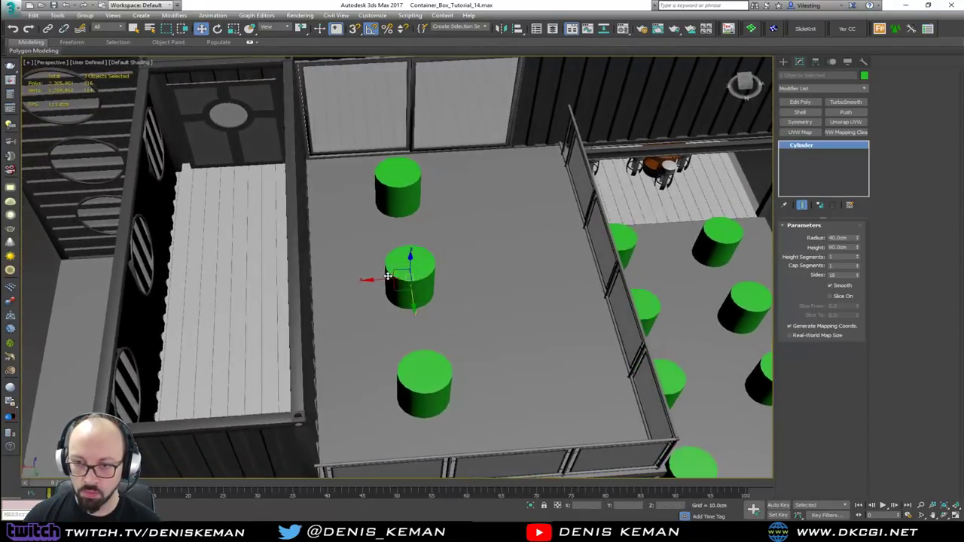
pyautogui.keyDown('shift'); pyautogui.moveTo(416, 279); pyautogui.dragTo(528, 271); pyautogui.keyUp('shift')
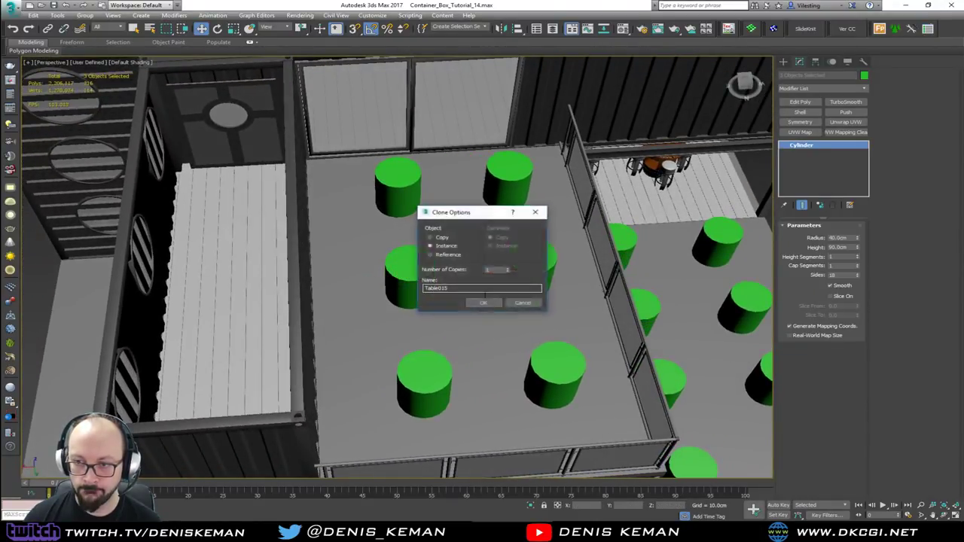
pyautogui.click(480, 305)
pyautogui.moveTo(598, 269); pyautogui.dragTo(273, 222, button='middle')
pyautogui.scroll(-3, 277, 228)
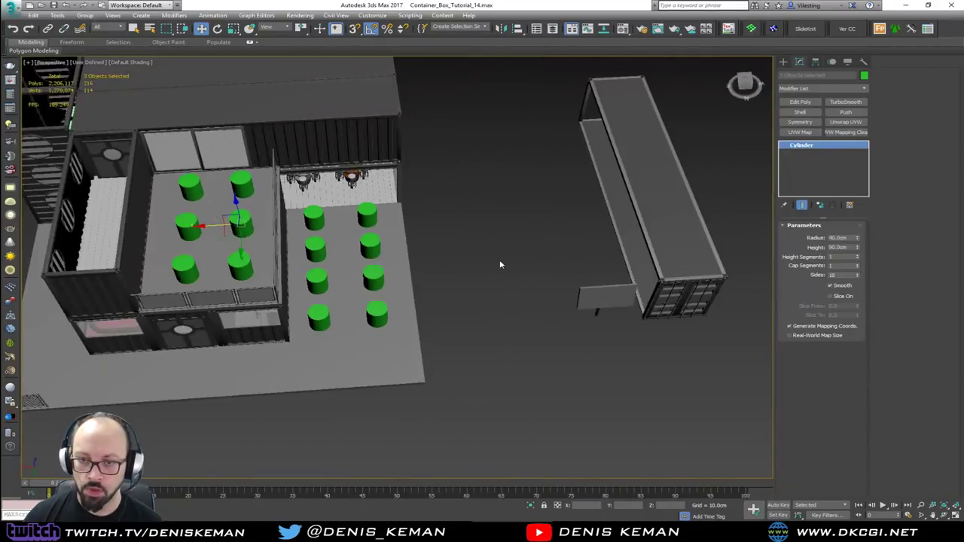
pyautogui.click(500, 264)
# Hide the Solar Panel layer containing the panel that stands beside the spare container.
pyautogui.moveTo(380, 251)
pyautogui.keyDown('alt'); pyautogui.mouseDown(button='middle')
pyautogui.moveTo(358, 252)
pyautogui.moveTo(538, 273)
pyautogui.mouseUp(button='middle'); pyautogui.keyUp('alt')
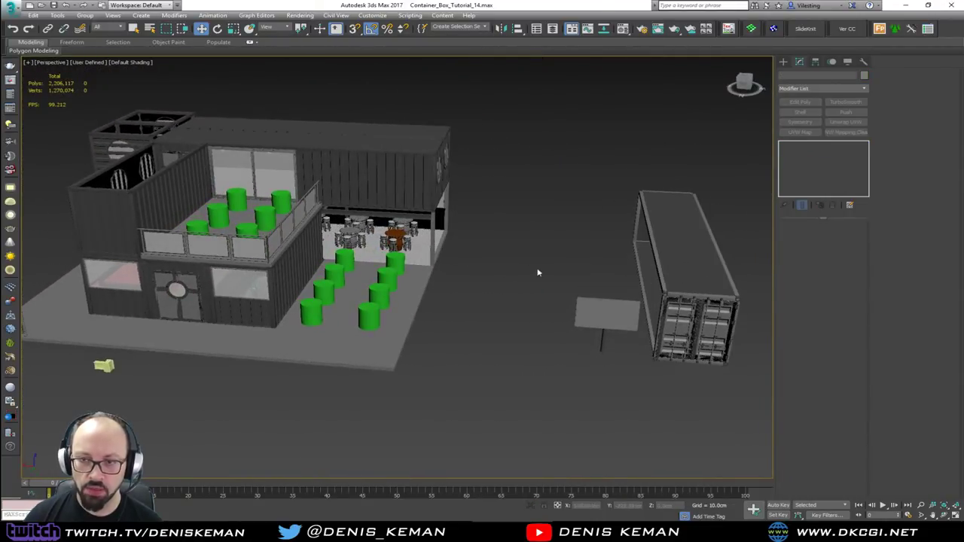
pyautogui.moveTo(622, 361); pyautogui.dragTo(622, 361)
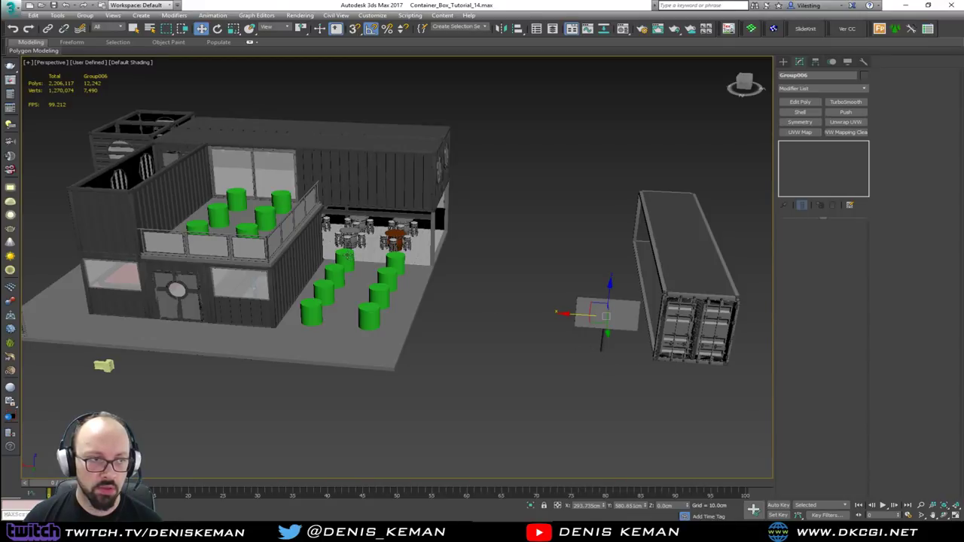
pyautogui.click(553, 30)
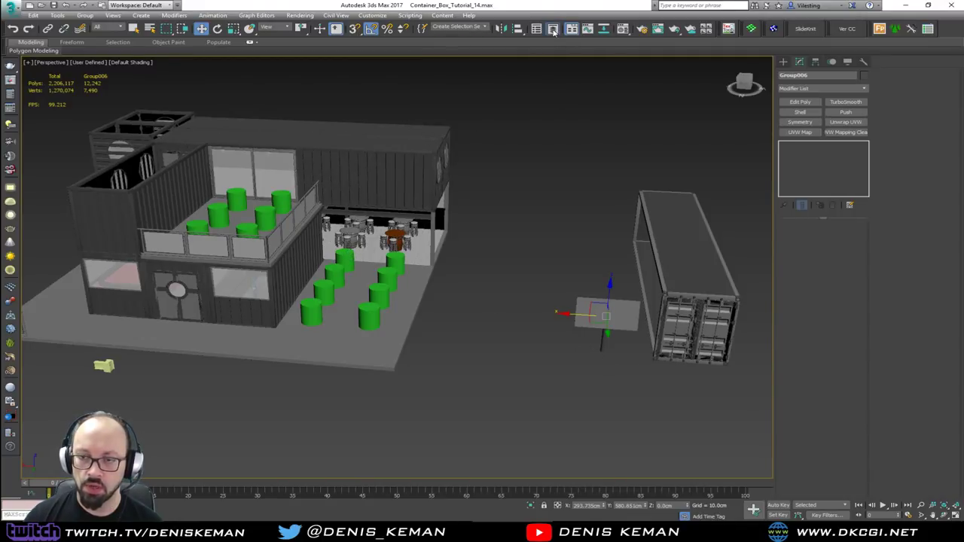
pyautogui.click(38, 330)
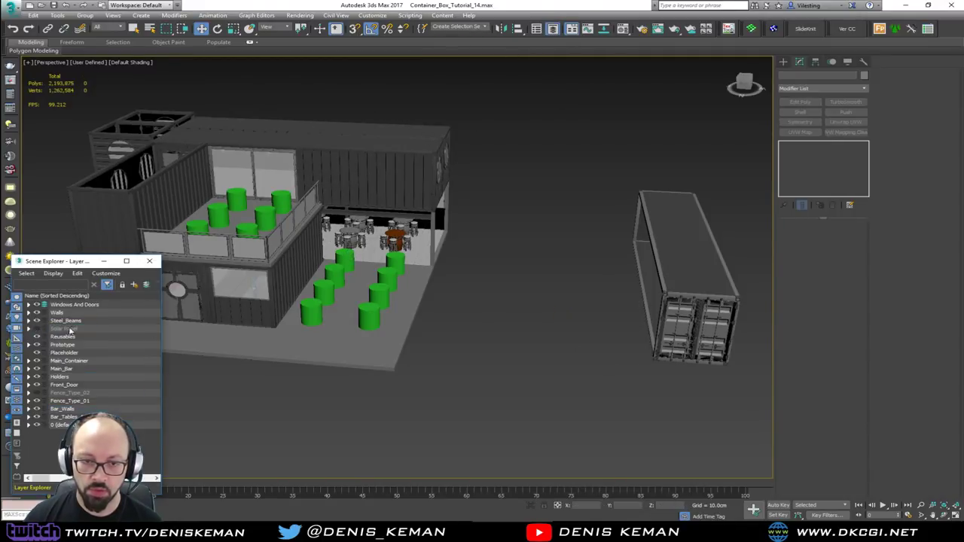
# Try hiding the spare container's Sliding_Door_Wall, Main_Container and Front_Door layers.
pyautogui.moveTo(727, 362); pyautogui.dragTo(728, 363)
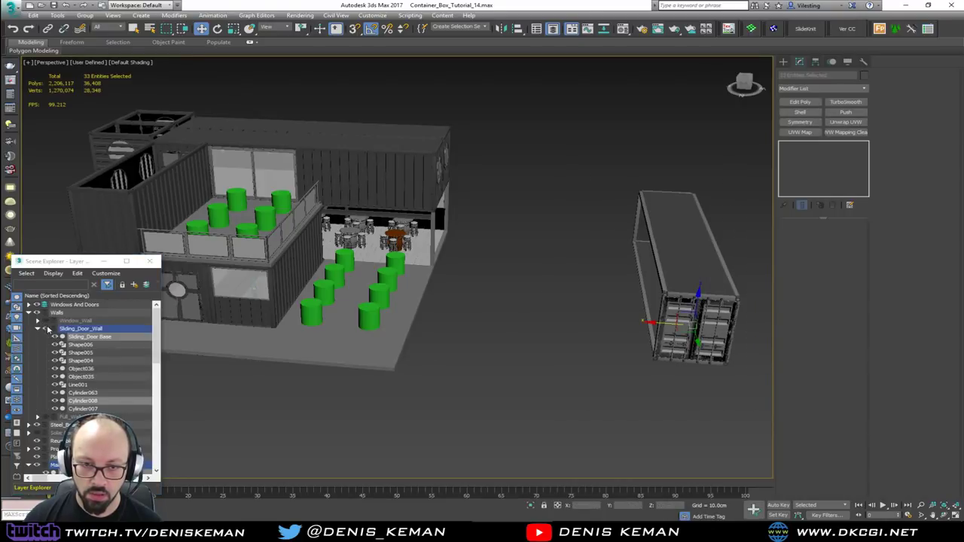
pyautogui.click(47, 330)
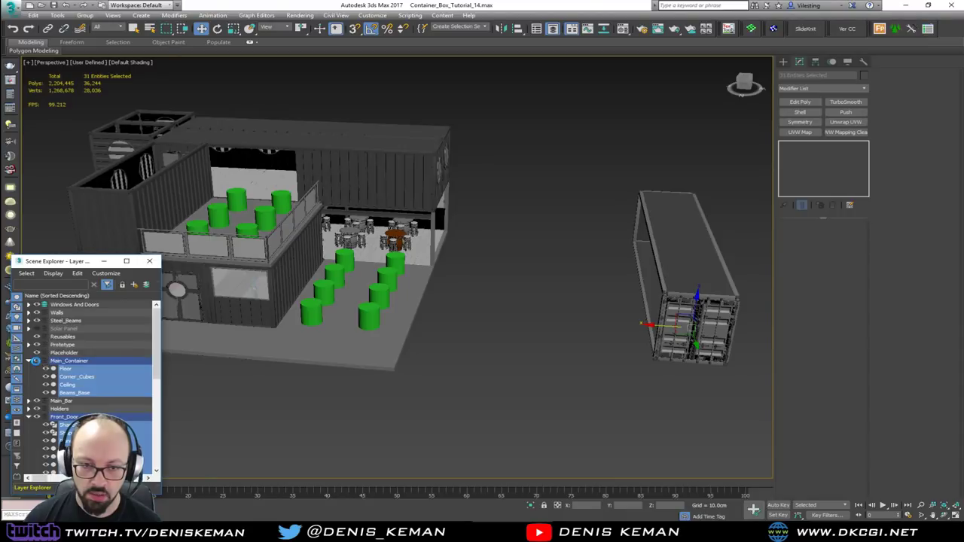
pyautogui.click(36, 361)
pyautogui.click(37, 385)
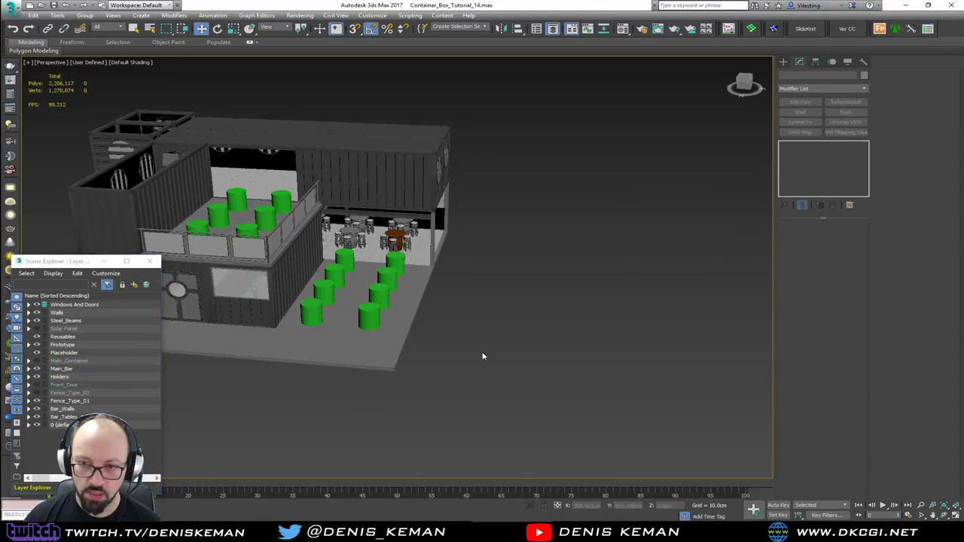
pyautogui.keyDown('alt'); pyautogui.moveTo(483, 356); pyautogui.dragTo(454, 336, button='middle'); pyautogui.keyUp('alt')
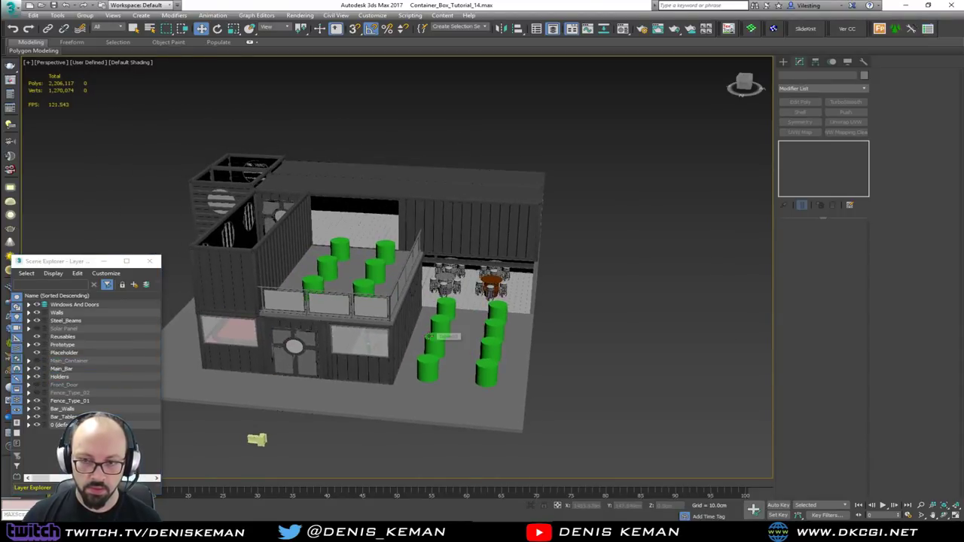
# Undo the hiding of the Front_Door, Main_Container and Sliding_Door_Wall layers.
pyautogui.hotkey('ctrl', 'z')
pyautogui.hotkey('ctrl', 'z')
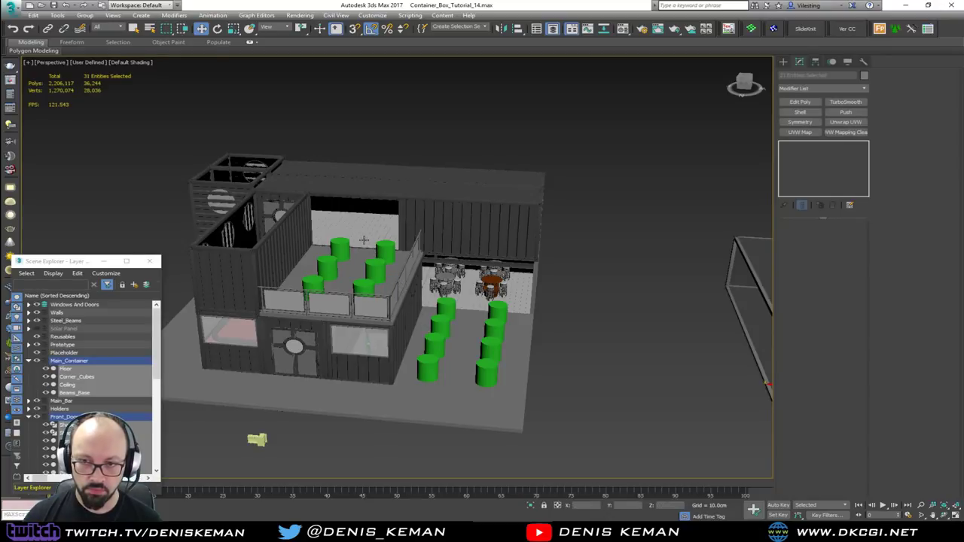
pyautogui.click(363, 240)
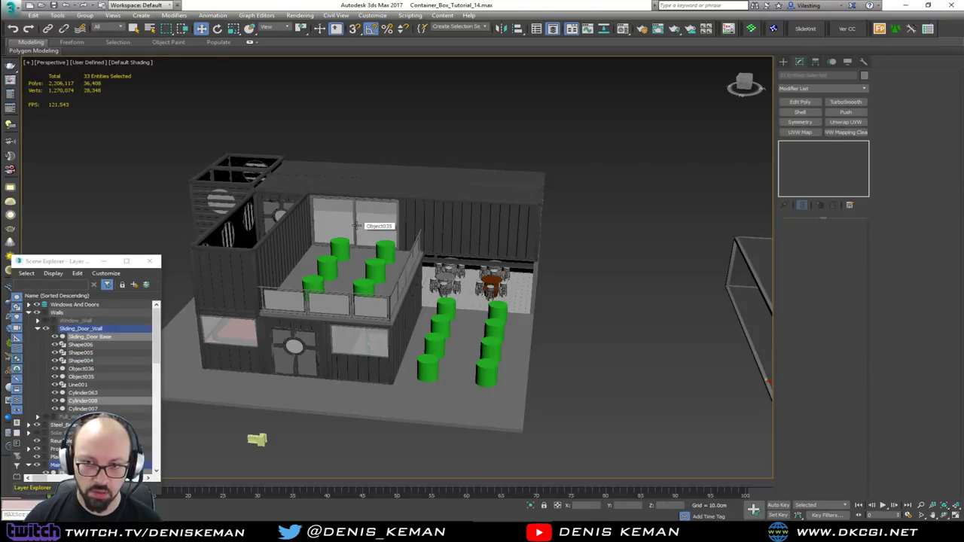
# Select the terrace's sliding door, try hiding its Sliding_Door_Wall layer, and undo it.
pyautogui.click(356, 225)
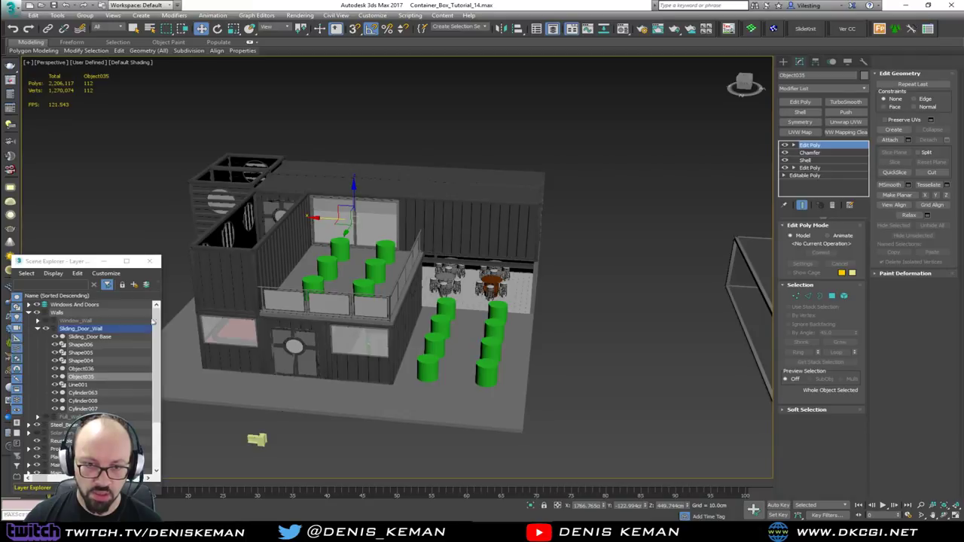
pyautogui.click(46, 330)
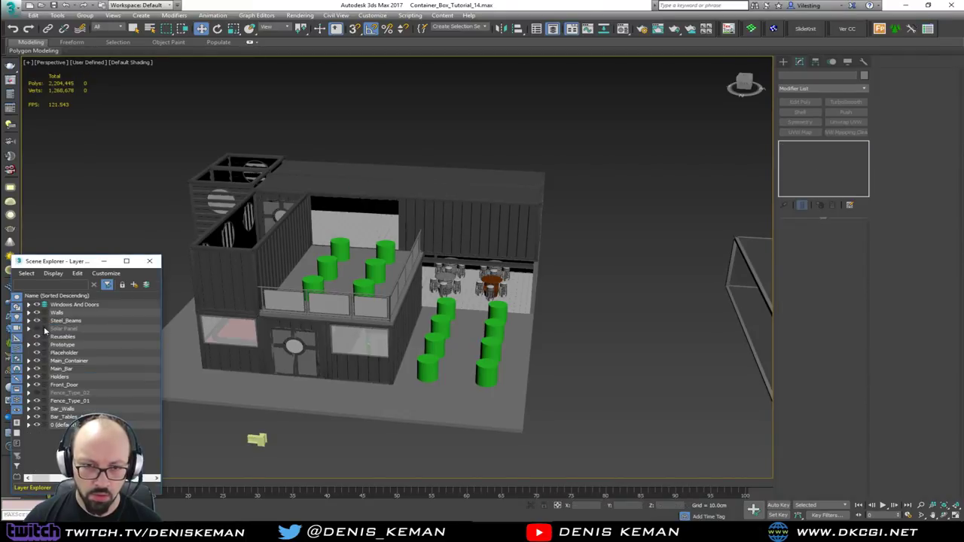
pyautogui.hotkey('ctrl', 'z')
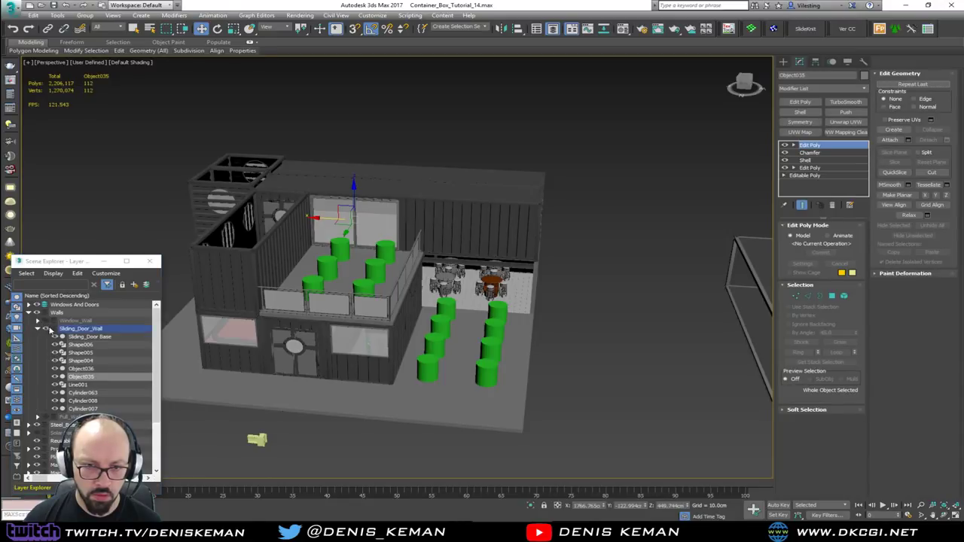
# Select all parts of the spare container in wireframe to check which layers they belong to.
pyautogui.keyDown('alt'); pyautogui.moveTo(549, 369); pyautogui.dragTo(439, 346, button='middle'); pyautogui.keyUp('alt')
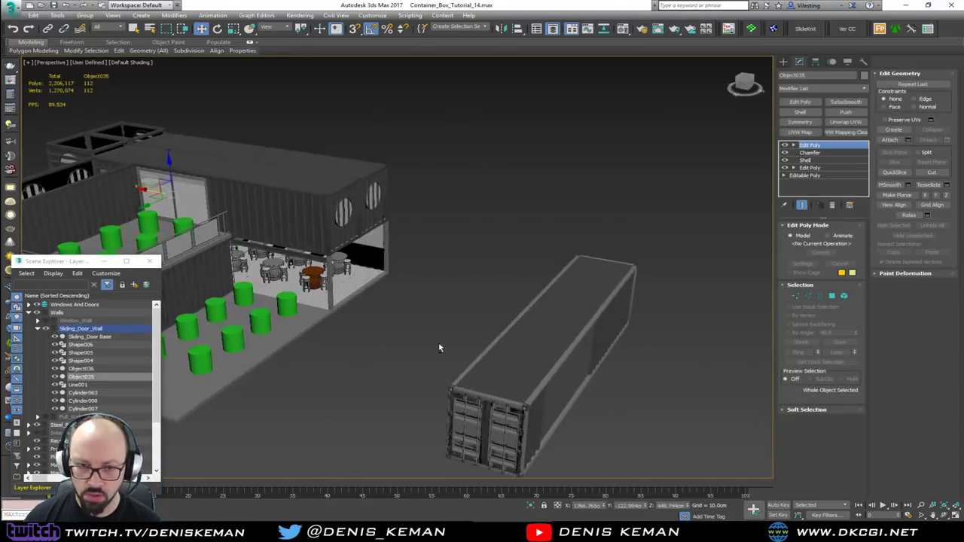
pyautogui.press('F3')
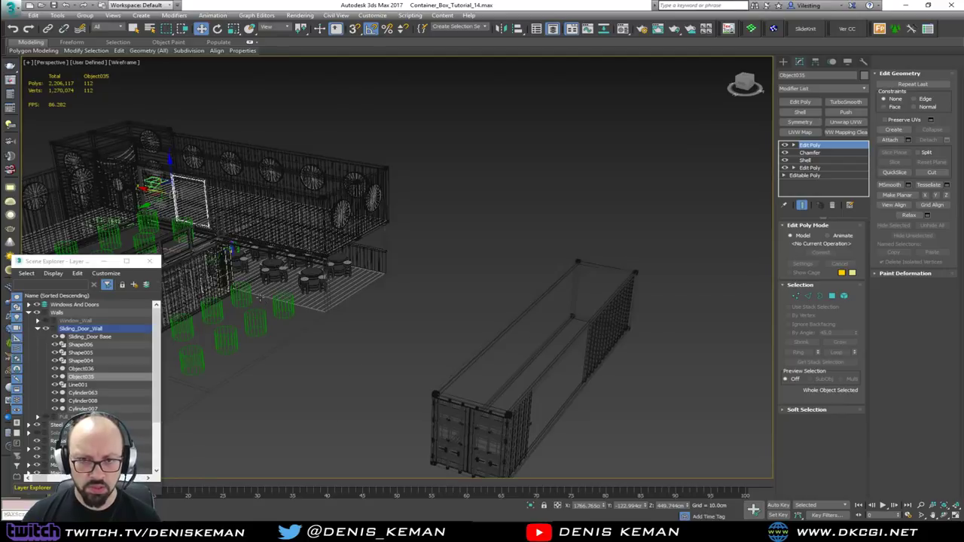
pyautogui.keyDown('alt'); pyautogui.moveTo(298, 330); pyautogui.dragTo(422, 327, button='middle'); pyautogui.keyUp('alt')
pyautogui.moveTo(392, 268); pyautogui.dragTo(618, 462)
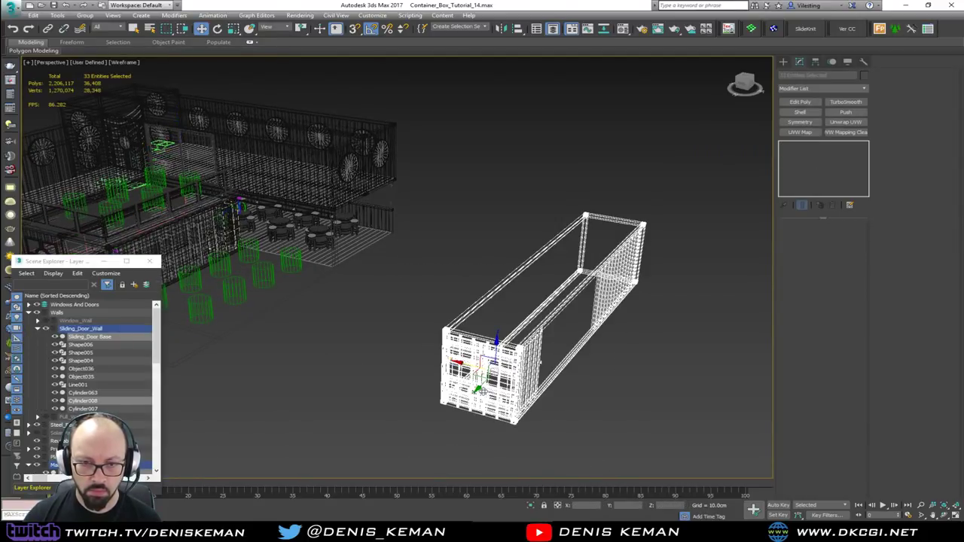
pyautogui.press('F3')
# Delete the stray small cylinder, Cylinder008, inside the spare container beside the short corrugated wall section.
pyautogui.keyDown('alt'); pyautogui.moveTo(573, 361); pyautogui.dragTo(440, 356, button='middle'); pyautogui.keyUp('alt')
pyautogui.scroll(5, 441, 355)
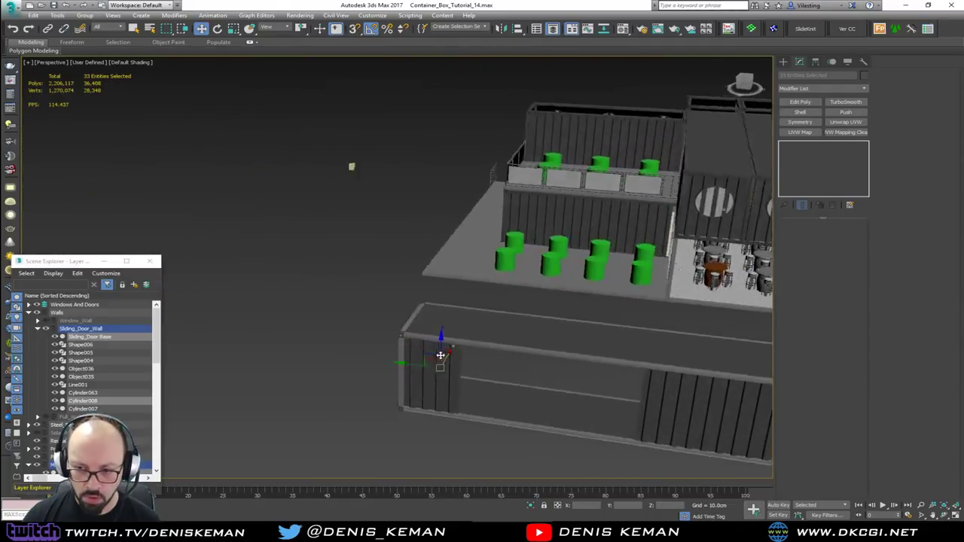
pyautogui.scroll(6, 441, 356)
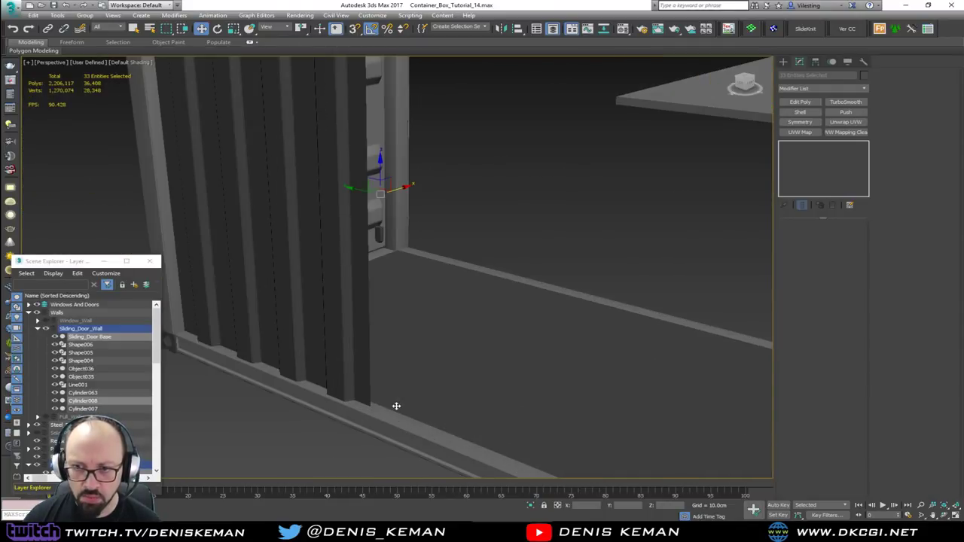
pyautogui.scroll(-8, 349, 400)
pyautogui.scroll(8, 333, 327)
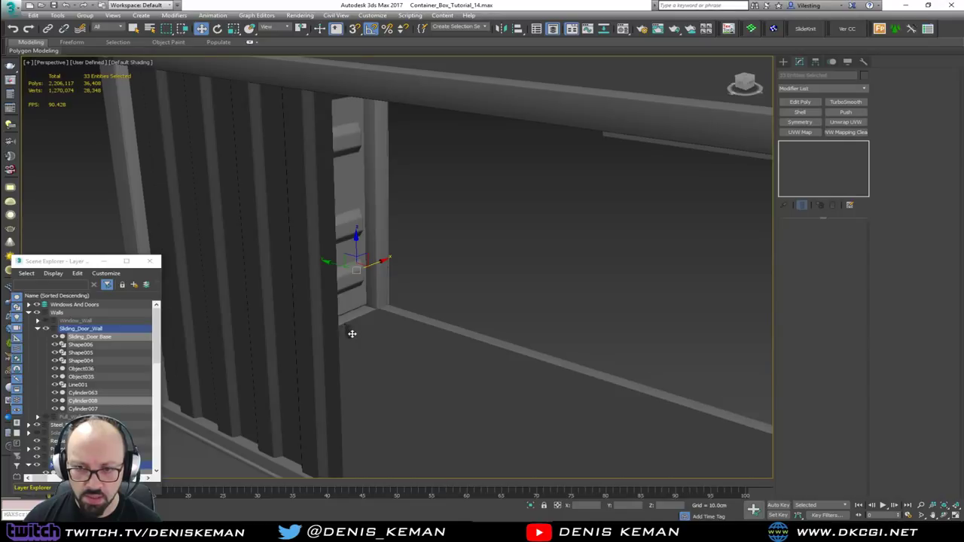
pyautogui.click(350, 332)
pyautogui.scroll(5, 349, 332)
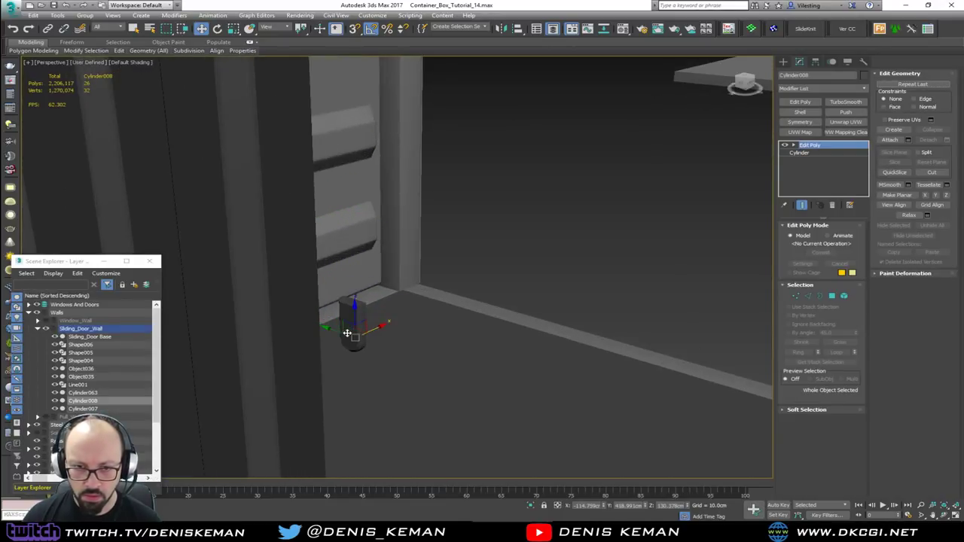
pyautogui.scroll(-5, 356, 363)
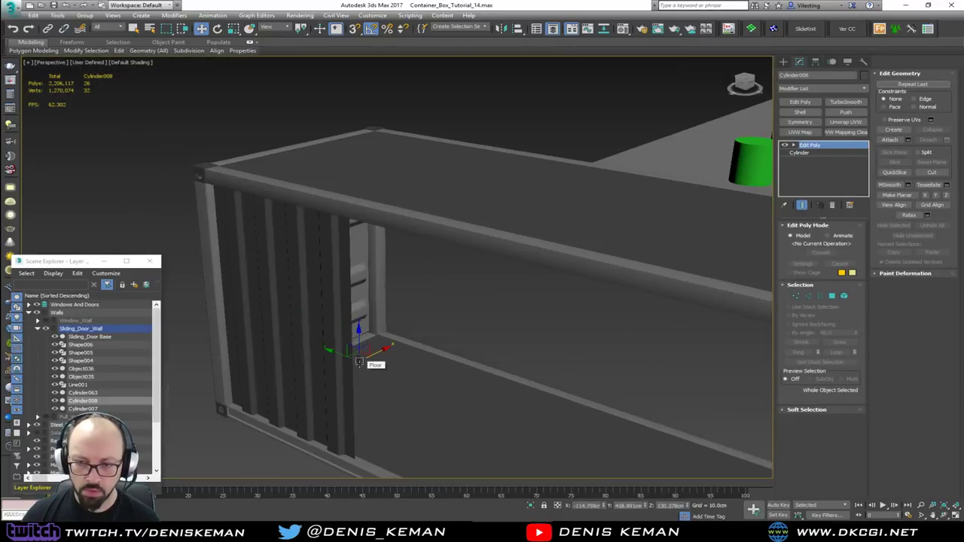
pyautogui.click(374, 366)
# Select the spare container's parts again, try hiding the Sliding_Door_Wall layer, and undo it.
pyautogui.scroll(-10, 384, 372)
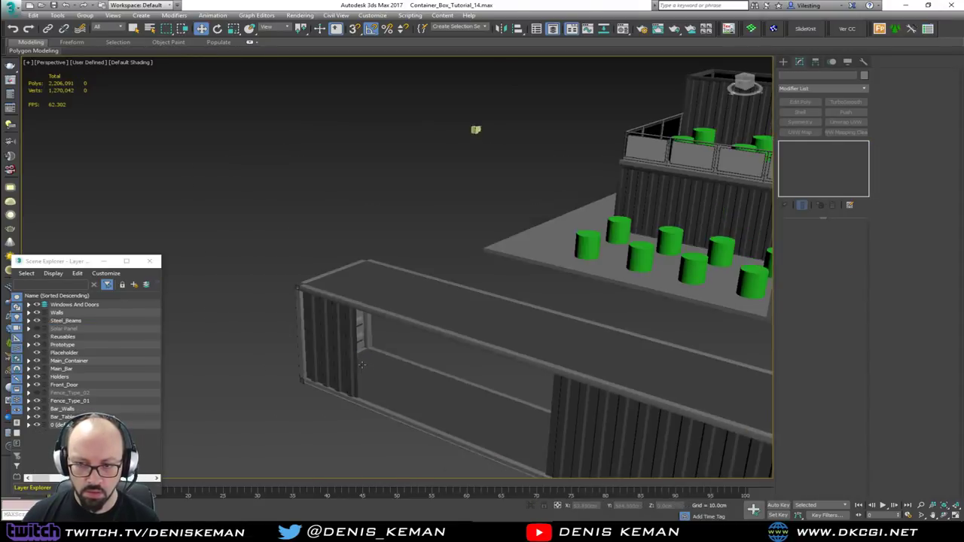
pyautogui.keyDown('alt'); pyautogui.moveTo(402, 382); pyautogui.dragTo(552, 194, button='middle'); pyautogui.keyUp('alt')
pyautogui.moveTo(552, 193); pyautogui.dragTo(360, 411)
pyautogui.click(56, 341)
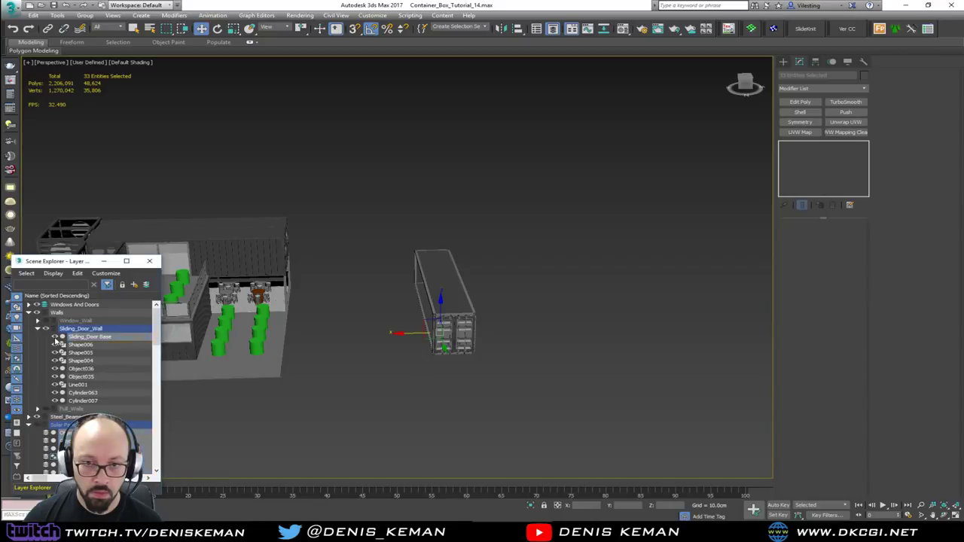
pyautogui.click(46, 330)
pyautogui.click(47, 330)
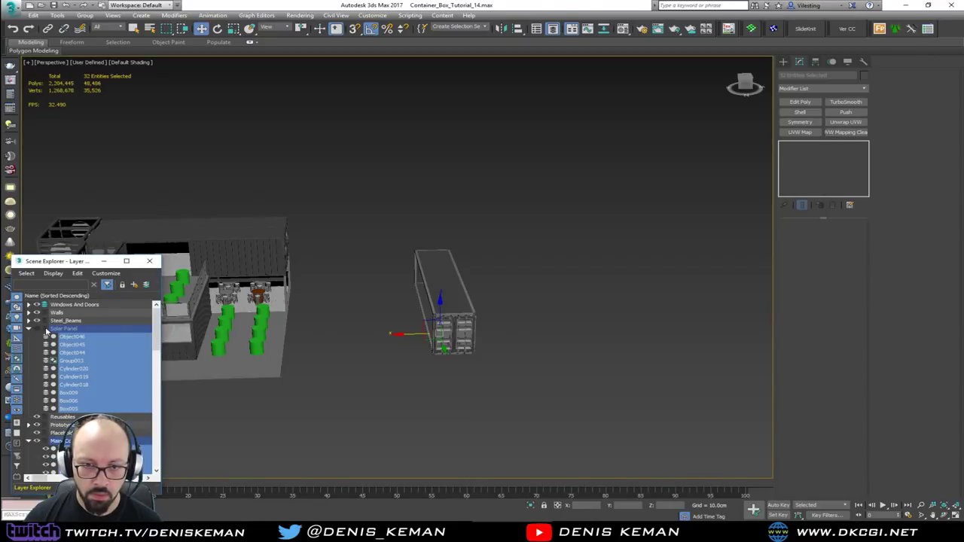
pyautogui.hotkey('ctrl', 'z')
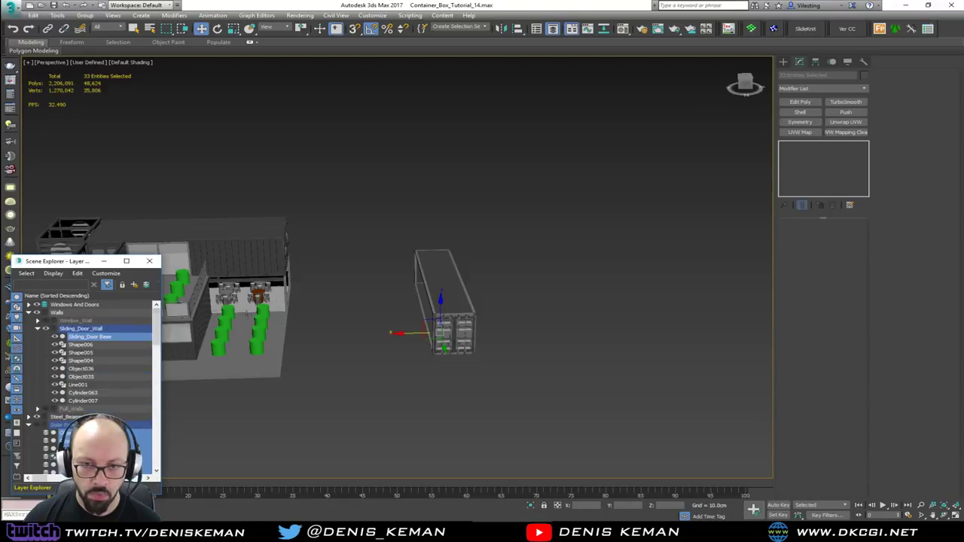
# Collapse the Solar Panel layer and hide the spare container's Main_Container layer.
pyautogui.moveTo(270, 321); pyautogui.dragTo(368, 318, button='middle')
pyautogui.keyDown('alt'); pyautogui.moveTo(443, 344); pyautogui.dragTo(414, 344, button='middle'); pyautogui.keyUp('alt')
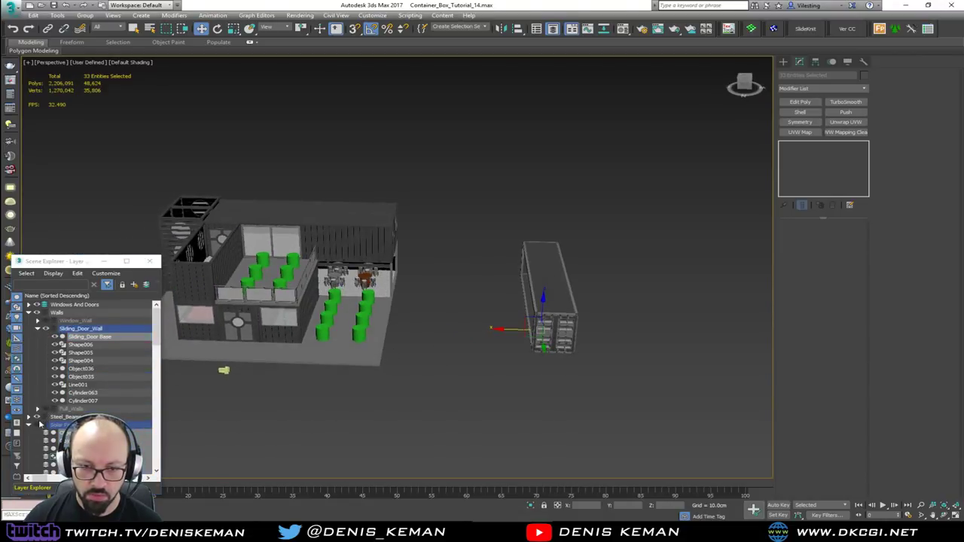
pyautogui.scroll(-3, 41, 425)
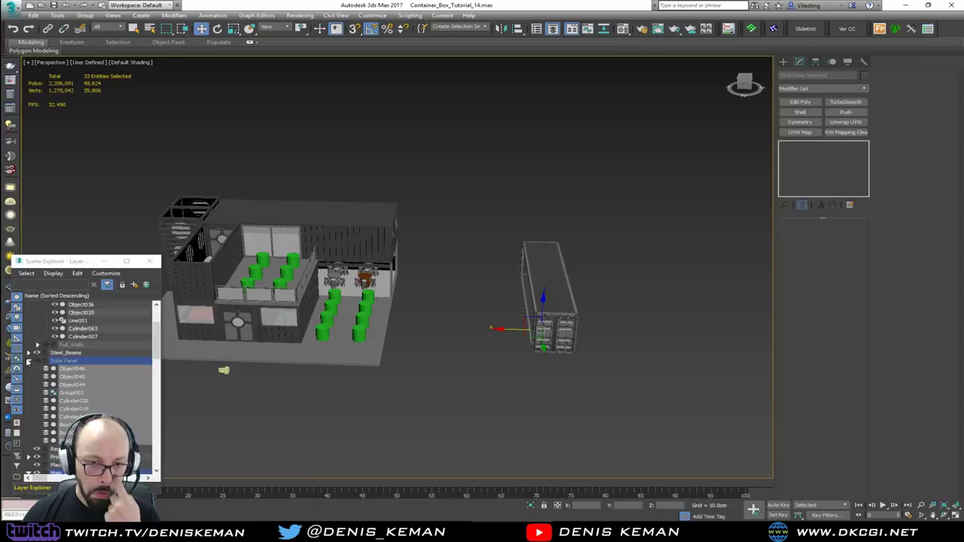
pyautogui.click(28, 361)
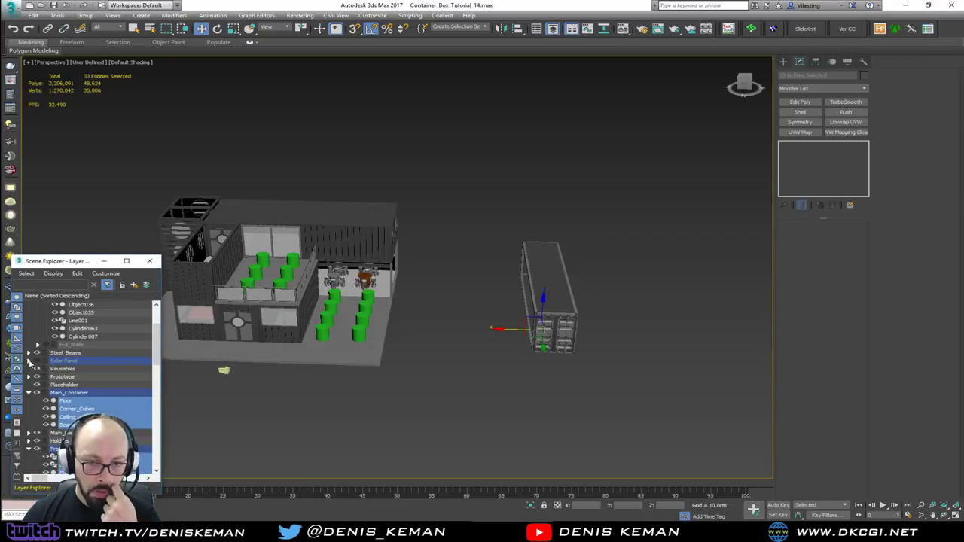
pyautogui.click(38, 397)
# Select the leftover door parts of the spare container beside the building and clear them from view.
pyautogui.scroll(3, 38, 397)
pyautogui.scroll(-3, 37, 398)
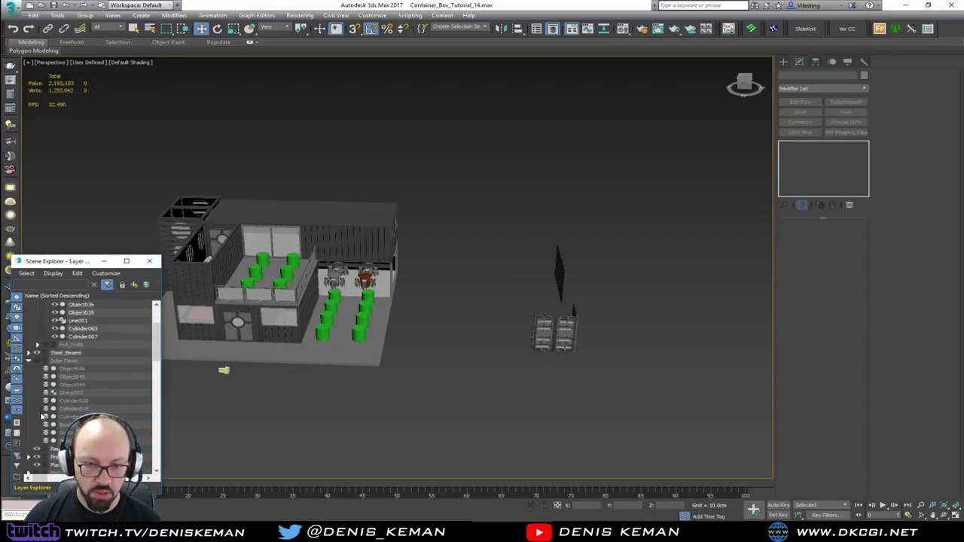
pyautogui.scroll(3, 34, 388)
pyautogui.scroll(-5, 34, 385)
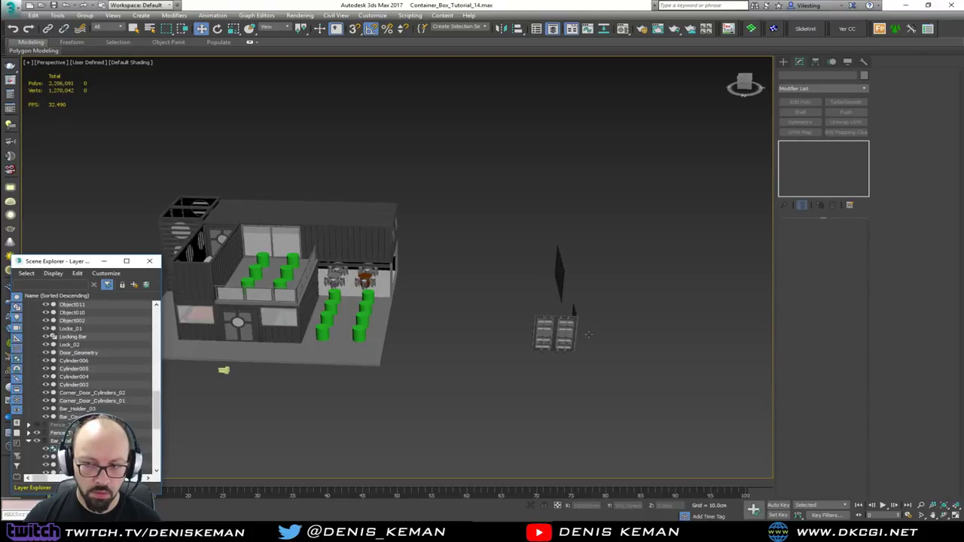
pyautogui.moveTo(631, 209); pyautogui.dragTo(561, 332)
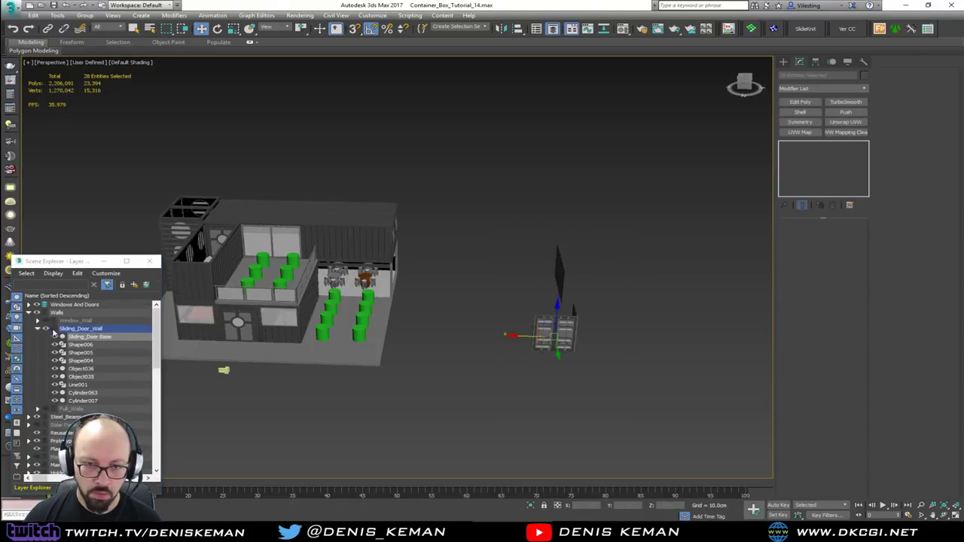
pyautogui.click(479, 387)
pyautogui.keyDown('alt'); pyautogui.moveTo(502, 394); pyautogui.dragTo(452, 388, button='middle'); pyautogui.keyUp('alt')
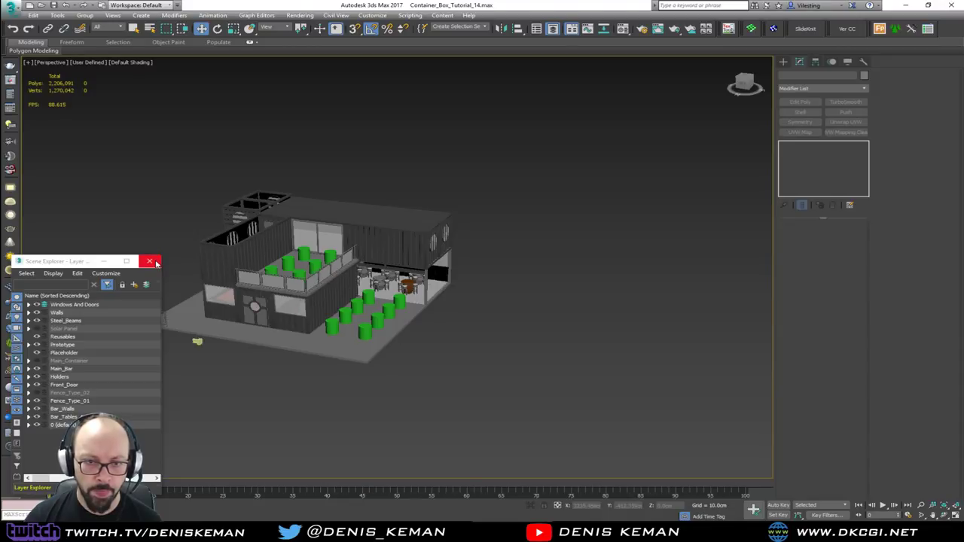
# Inspect the terrace side of the building and check the roof of the upper container behind it in wireframe.
pyautogui.moveTo(282, 279); pyautogui.dragTo(336, 311, button='middle')
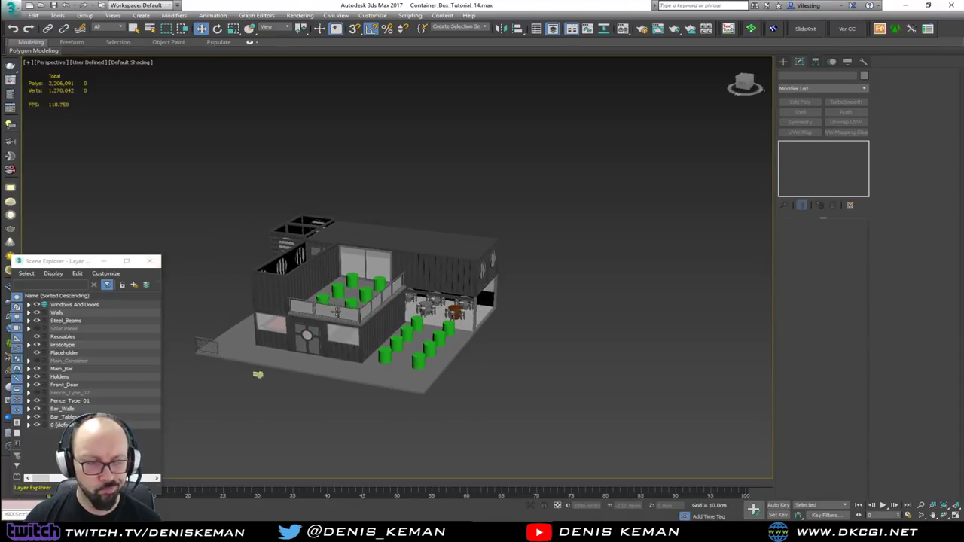
pyautogui.scroll(10, 346, 319)
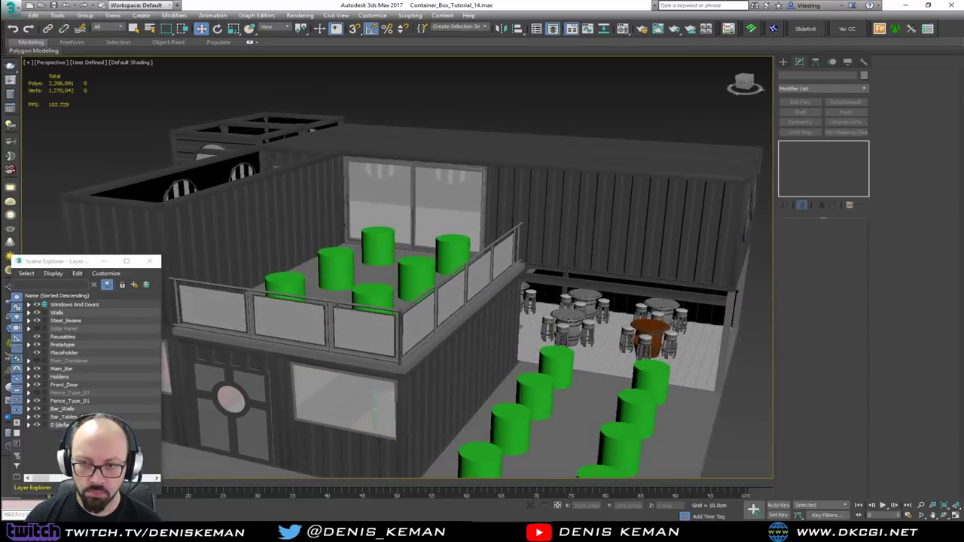
pyautogui.moveTo(337, 304)
pyautogui.keyDown('alt'); pyautogui.mouseDown(button='middle')
pyautogui.moveTo(358, 329)
pyautogui.moveTo(338, 297)
pyautogui.mouseUp(button='middle'); pyautogui.keyUp('alt')
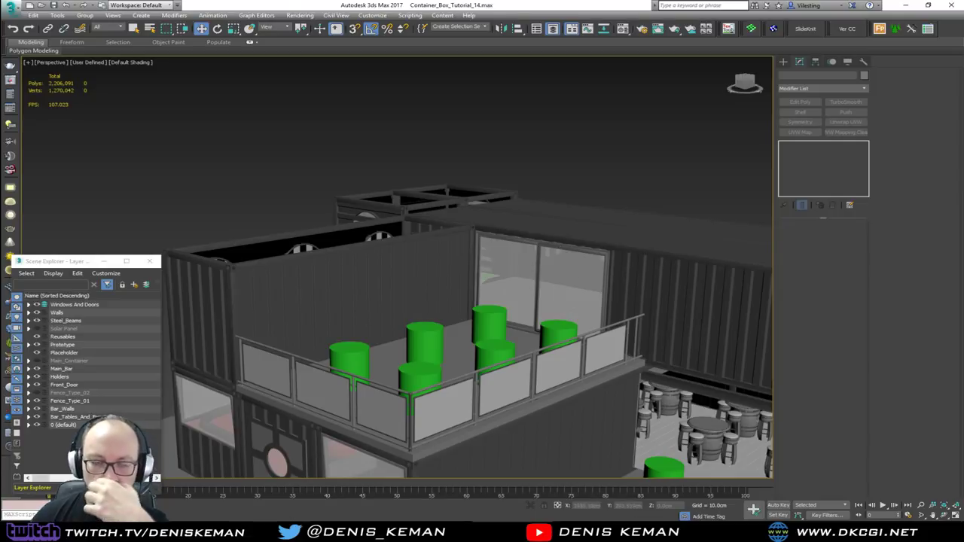
pyautogui.moveTo(308, 509)
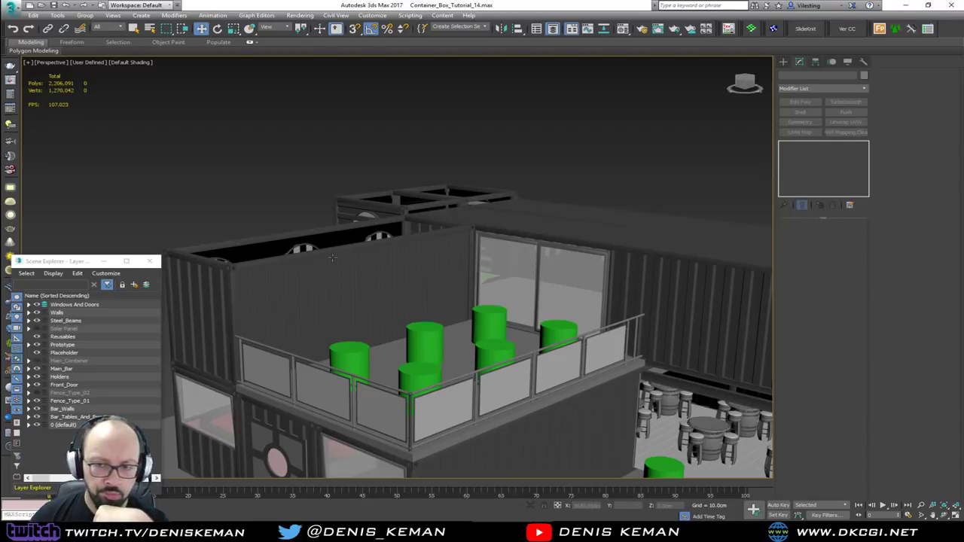
pyautogui.keyDown('alt'); pyautogui.moveTo(431, 274); pyautogui.dragTo(272, 278, button='middle'); pyautogui.keyUp('alt')
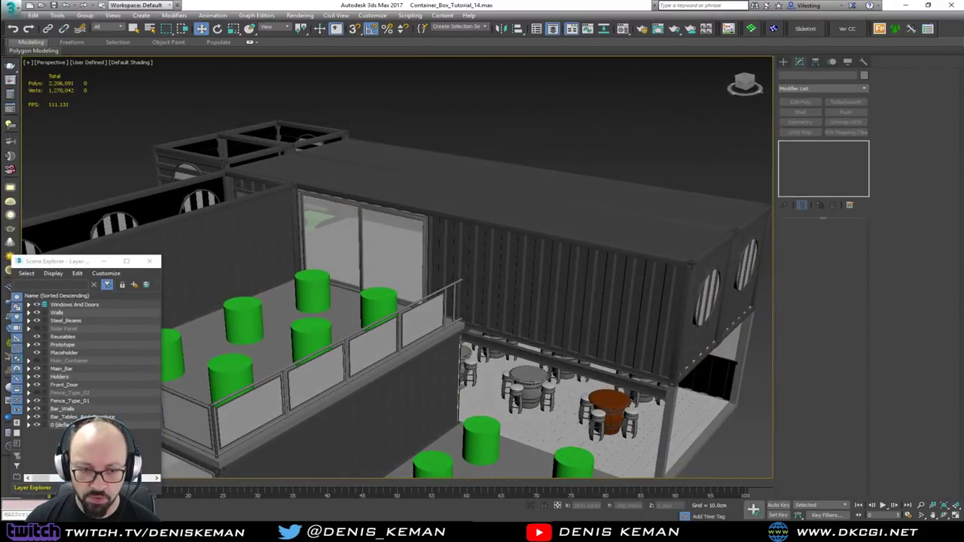
pyautogui.keyDown('alt'); pyautogui.moveTo(258, 315); pyautogui.dragTo(367, 301, button='middle'); pyautogui.keyUp('alt')
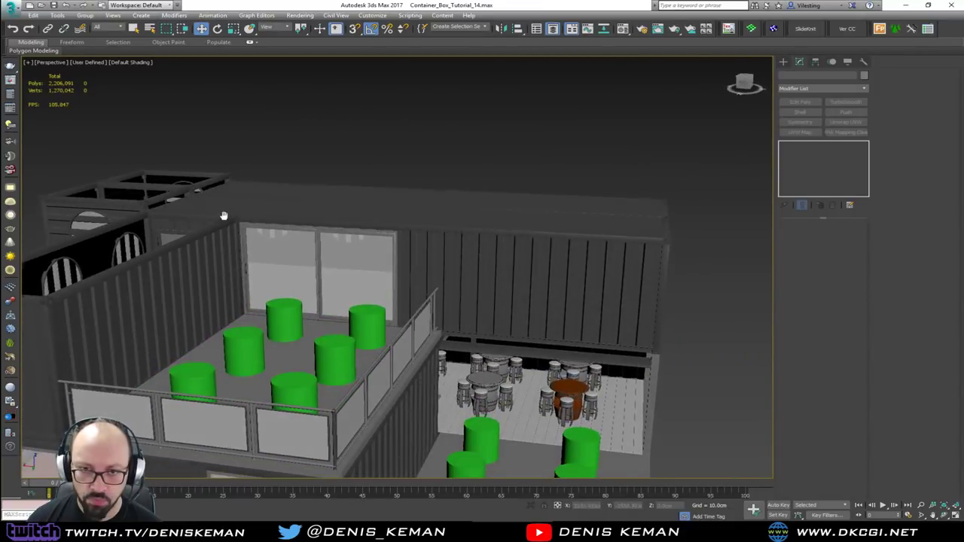
pyautogui.moveTo(224, 216); pyautogui.dragTo(345, 261, button='middle')
pyautogui.click(344, 260)
pyautogui.press('z')
pyautogui.press('F3')
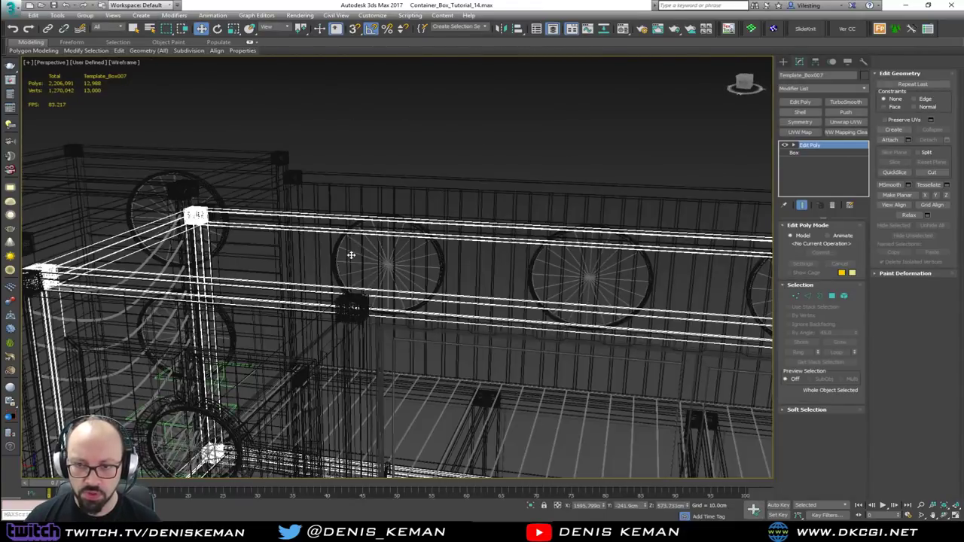
pyautogui.scroll(3, 351, 255)
pyautogui.press('F3')
pyautogui.hotkey('ctrl', 'z')
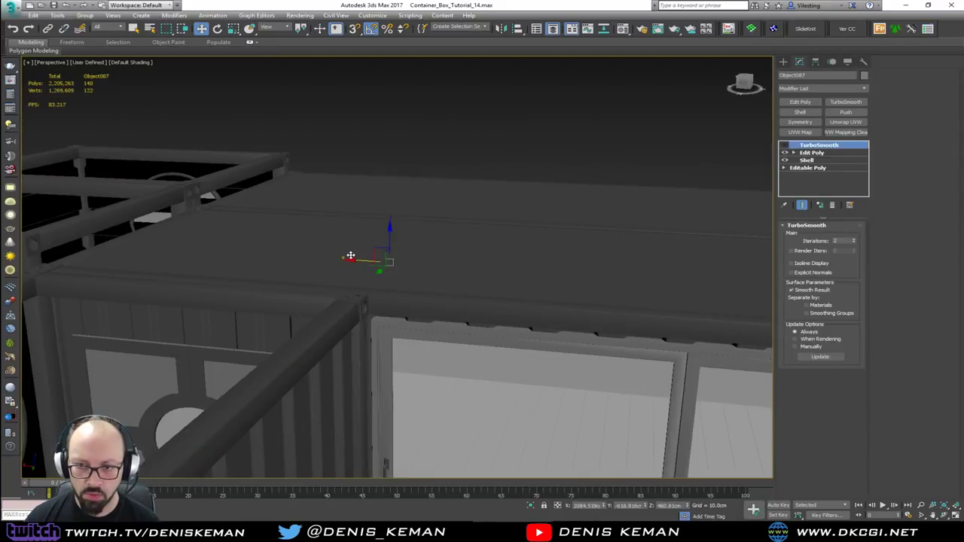
# Select the rear upper container's frame, Template_Box006, and compare it in wireframe and shaded display.
pyautogui.moveTo(351, 256)
pyautogui.keyDown('alt'); pyautogui.mouseDown(button='middle')
pyautogui.moveTo(321, 260)
pyautogui.moveTo(339, 265)
pyautogui.mouseUp(button='middle'); pyautogui.keyUp('alt')
pyautogui.press('F3')
pyautogui.scroll(-2, 314, 268)
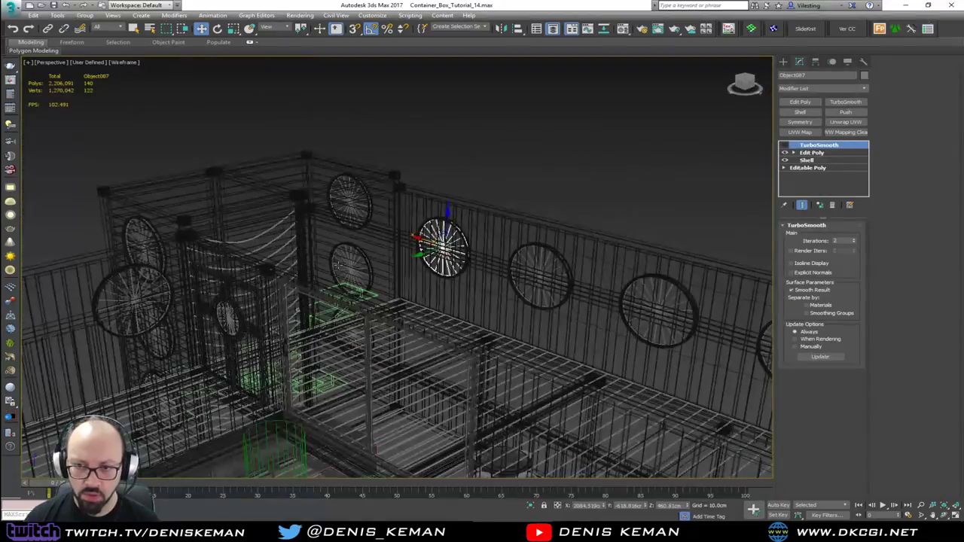
pyautogui.click(467, 171)
pyautogui.click(395, 277)
pyautogui.press('F3')
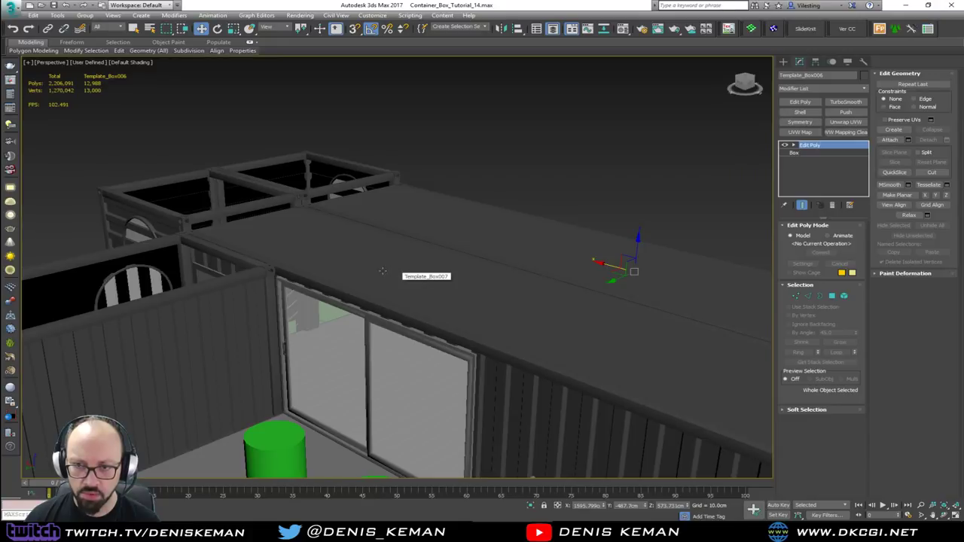
# Select the terrace-side upper container's frame, Template_Box007, check it in wireframe, and undo a trial lift of it.
pyautogui.click(382, 271)
pyautogui.click(568, 149)
pyautogui.click(444, 271)
pyautogui.press('F3')
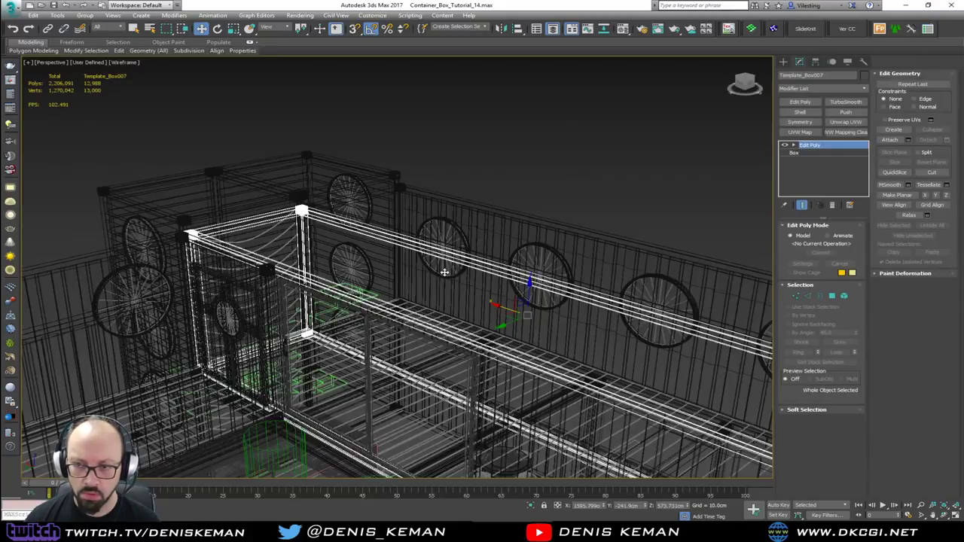
pyautogui.press('F3')
pyautogui.press('F3')
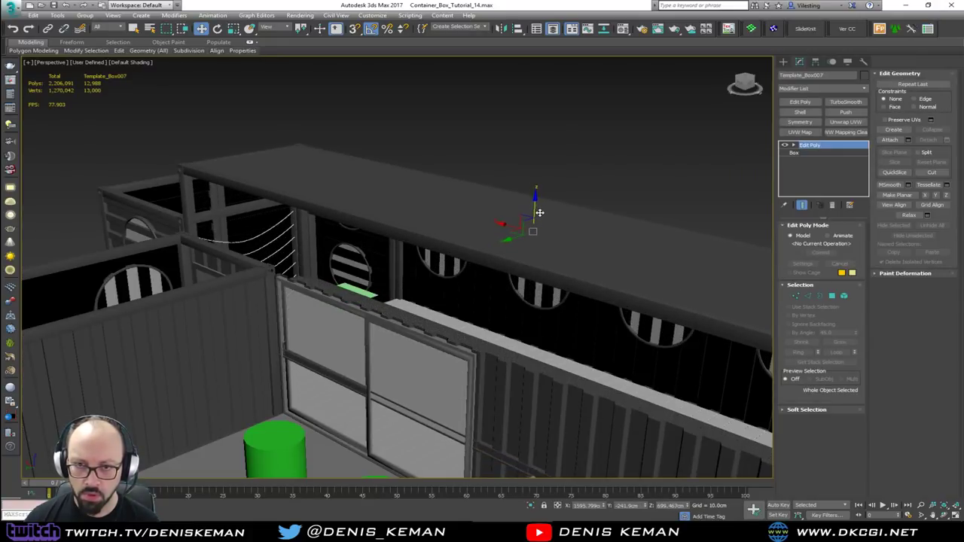
pyautogui.press('F3')
pyautogui.keyDown('alt'); pyautogui.moveTo(529, 296); pyautogui.dragTo(461, 256, button='middle'); pyautogui.keyUp('alt')
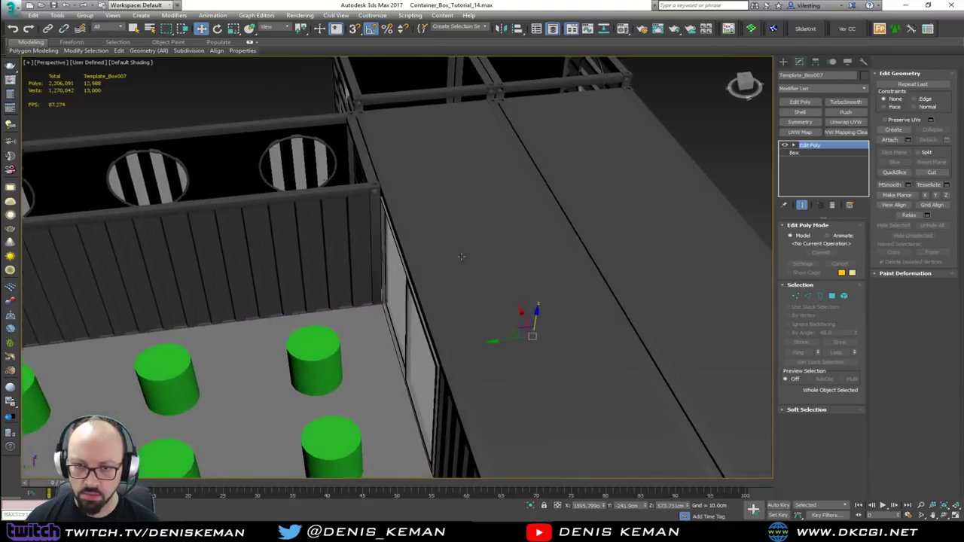
# Detach the roof panel element of Template_Box007 as a clone and leave element editing.
pyautogui.click(844, 297)
pyautogui.click(479, 207)
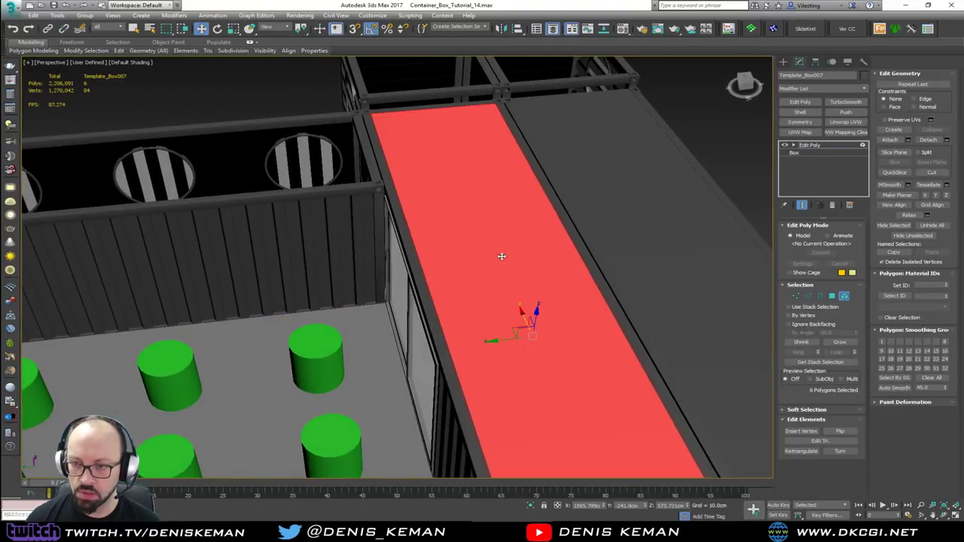
pyautogui.scroll(-5, 502, 256)
pyautogui.click(928, 139)
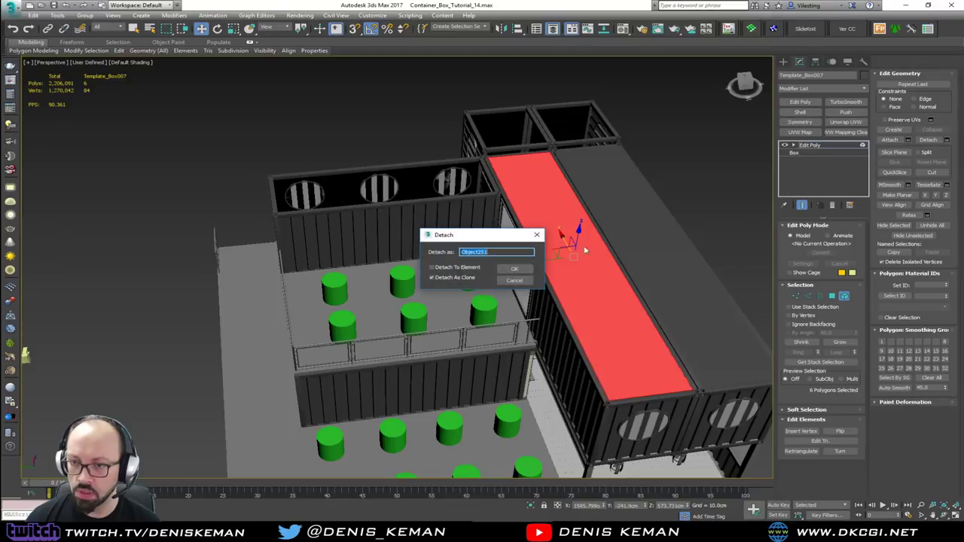
pyautogui.click(515, 270)
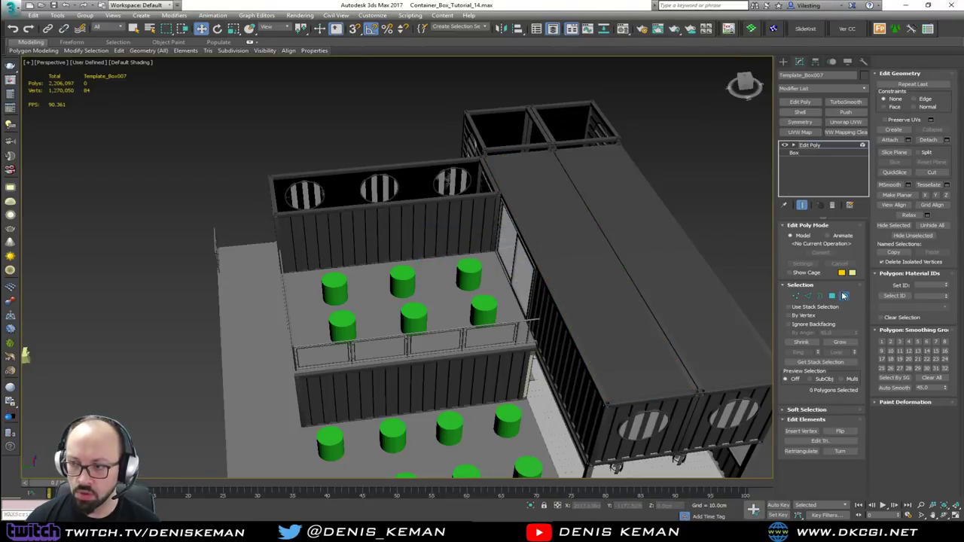
pyautogui.click(843, 296)
# Check Template_Box007 in wireframe, try raising it away from the cloned roof panel, and undo the moves.
pyautogui.press('F3')
pyautogui.press('F3')
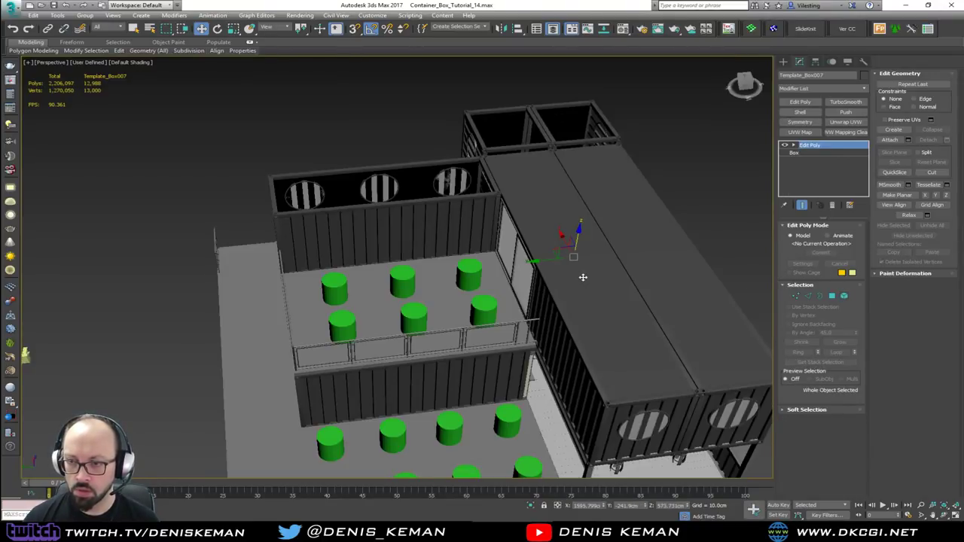
pyautogui.press('F3')
pyautogui.press('F3')
pyautogui.moveTo(584, 233); pyautogui.dragTo(610, 171)
pyautogui.hotkey('ctrl', 'z')
pyautogui.press('F3')
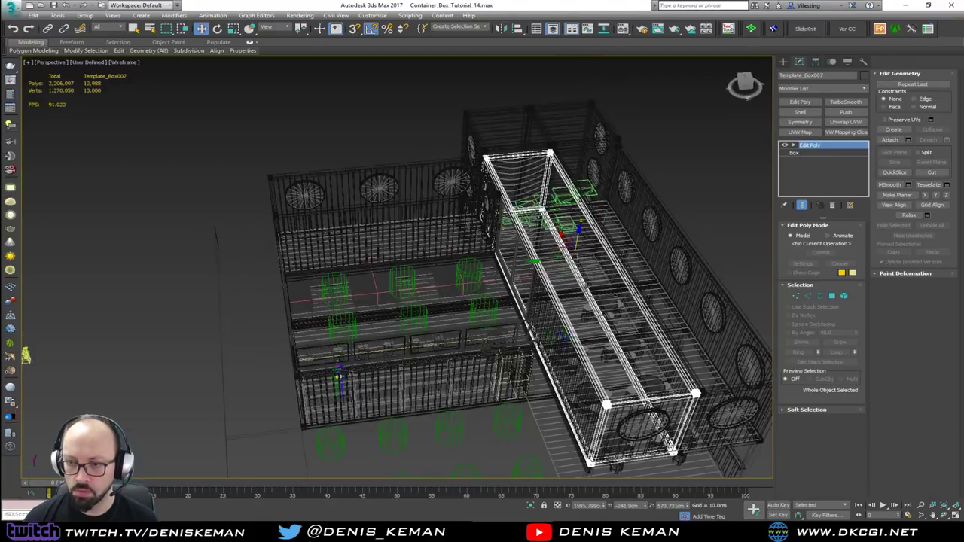
pyautogui.press('F3')
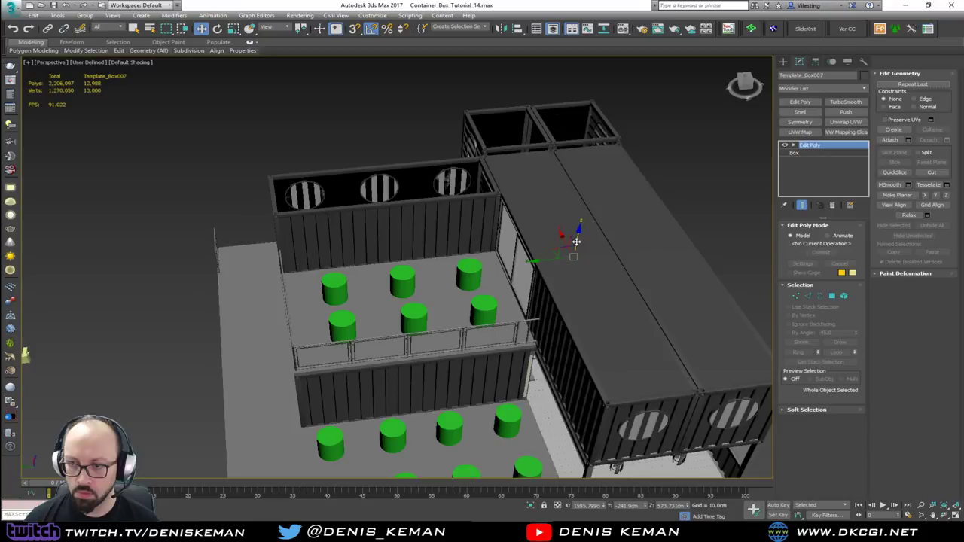
pyautogui.moveTo(576, 242); pyautogui.dragTo(592, 204)
pyautogui.hotkey('ctrl', 'z')
# Try moving Template_Box007 about 711 cm sideways along the Y axis, behind the building, and undo it.
pyautogui.keyDown('alt'); pyautogui.moveTo(579, 269); pyautogui.dragTo(598, 252, button='middle'); pyautogui.keyUp('alt')
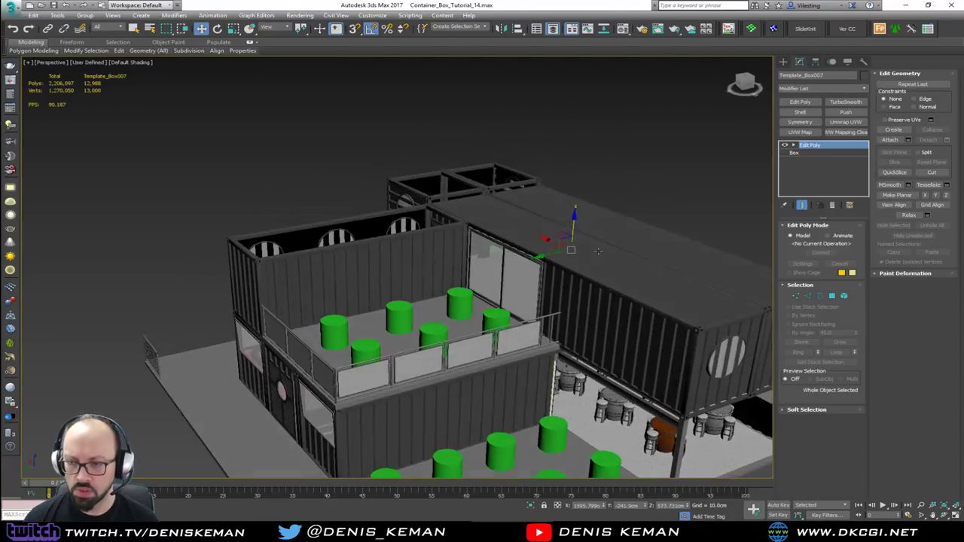
pyautogui.moveTo(540, 257); pyautogui.dragTo(714, 208)
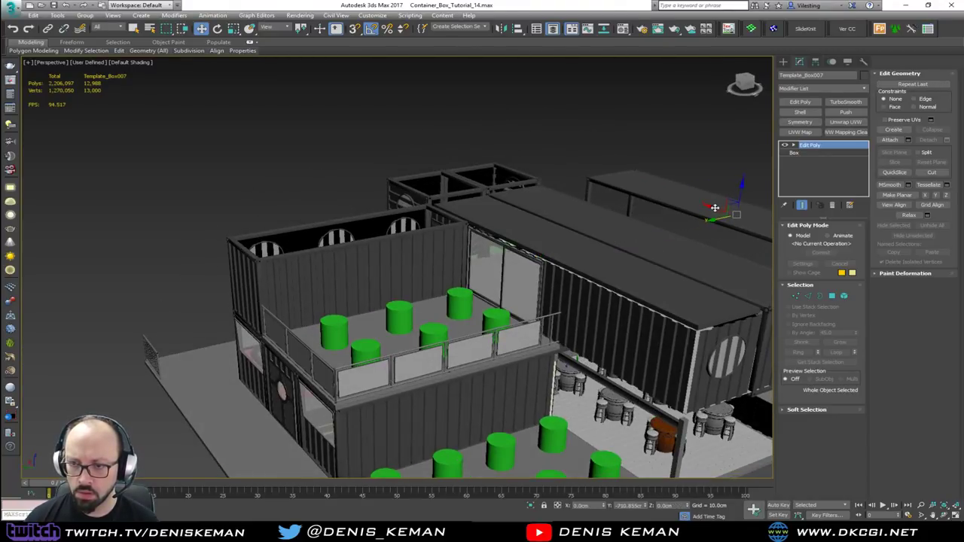
pyautogui.moveTo(715, 208); pyautogui.dragTo(534, 211, button='middle')
pyautogui.hotkey('ctrl', 'z')
# Check which objects make up the upper containers' roofs by selecting them in shaded and wireframe display, and clear the selection.
pyautogui.scroll(5, 483, 310)
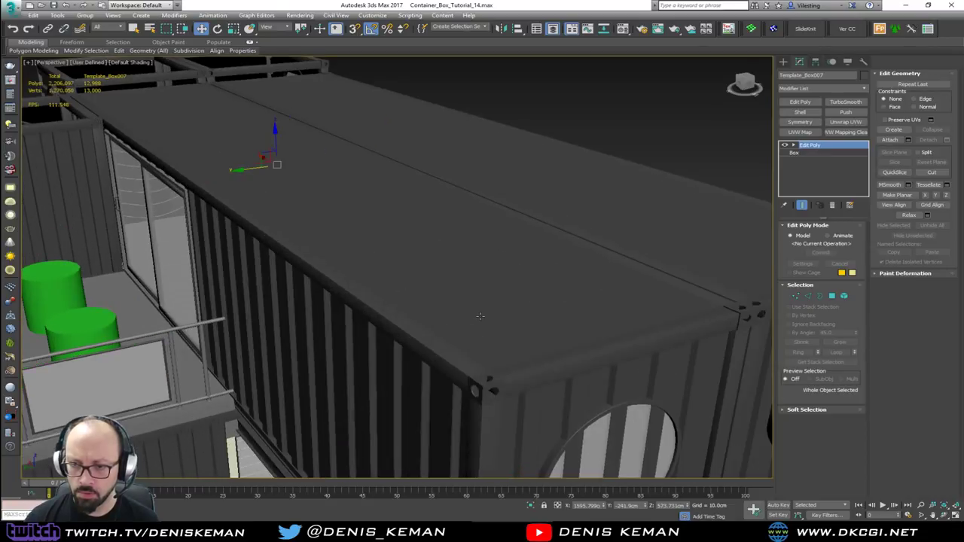
pyautogui.click(481, 316)
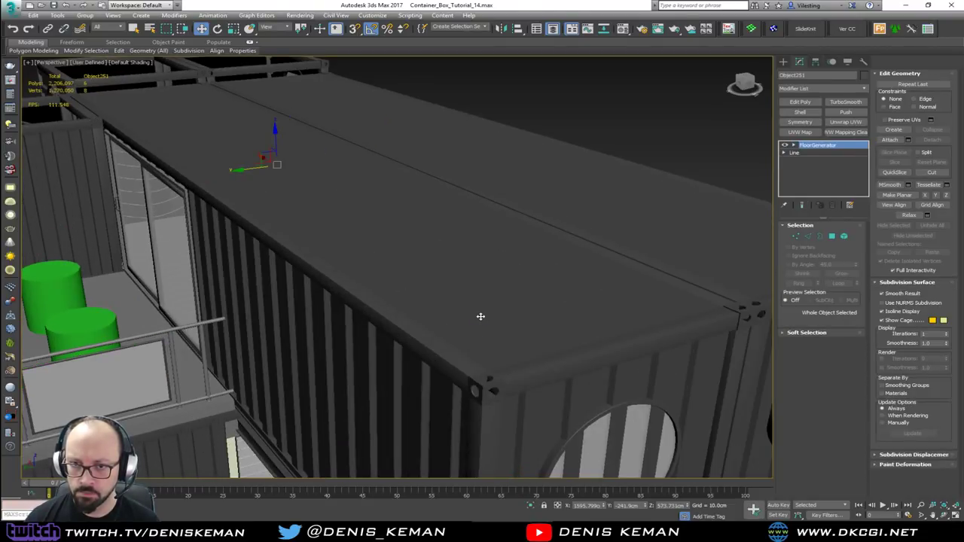
pyautogui.press('F3')
pyautogui.click(481, 316)
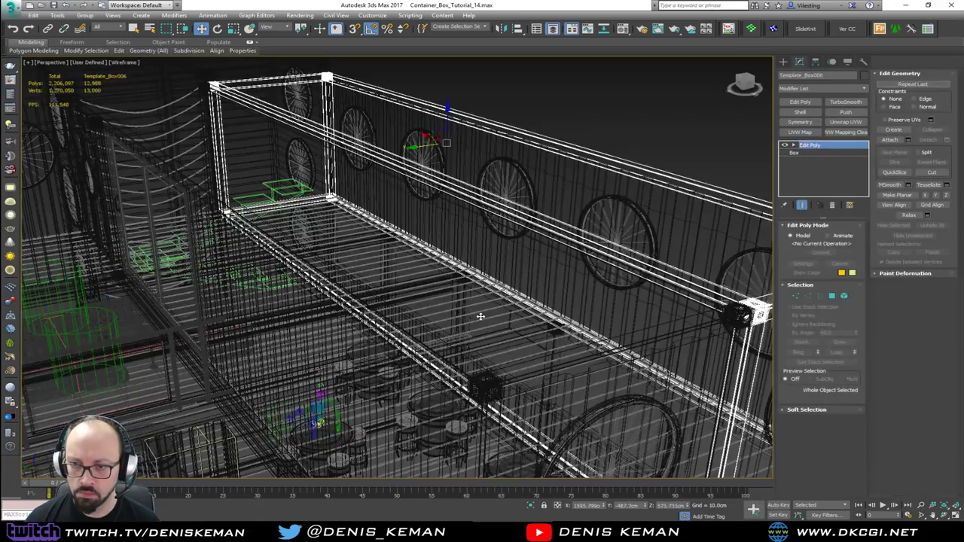
pyautogui.press('F3')
pyautogui.click(664, 98)
# Select Template_Box007 together with its cloned roof panel, excluding the corrugated wall, and try raising both about 67 cm before cancelling.
pyautogui.moveTo(664, 98)
pyautogui.keyDown('alt'); pyautogui.mouseDown(button='middle')
pyautogui.moveTo(579, 166)
pyautogui.moveTo(570, 158)
pyautogui.moveTo(495, 269)
pyautogui.moveTo(464, 452)
pyautogui.moveTo(449, 343)
pyautogui.mouseUp(button='middle'); pyautogui.keyUp('alt')
pyautogui.press('F3')
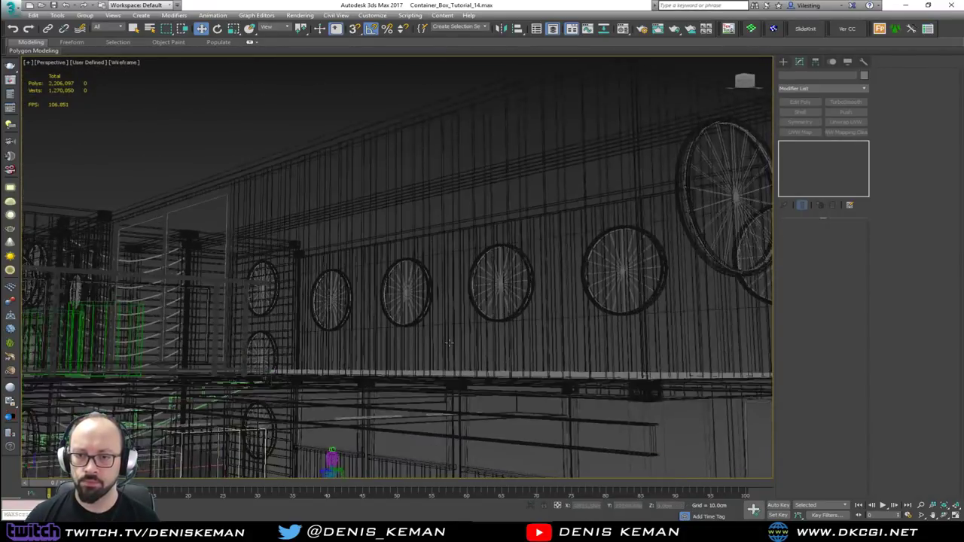
pyautogui.moveTo(323, 110); pyautogui.dragTo(377, 158)
pyautogui.keyDown('alt'); pyautogui.moveTo(377, 158); pyautogui.dragTo(375, 324, button='middle'); pyautogui.keyUp('alt')
pyautogui.press('F3')
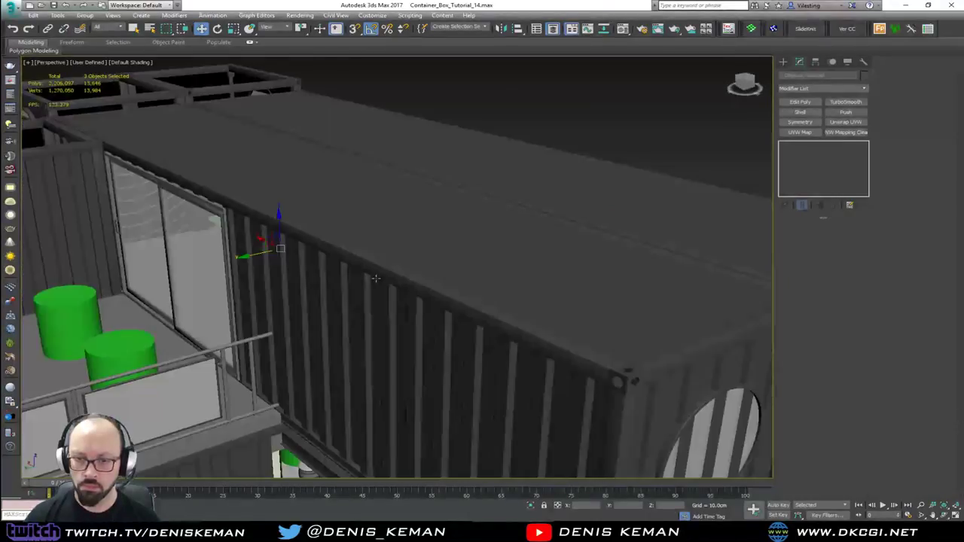
pyautogui.keyDown('alt'); pyautogui.click(374, 324); pyautogui.keyUp('alt')
pyautogui.moveTo(307, 202); pyautogui.dragTo(312, 158)
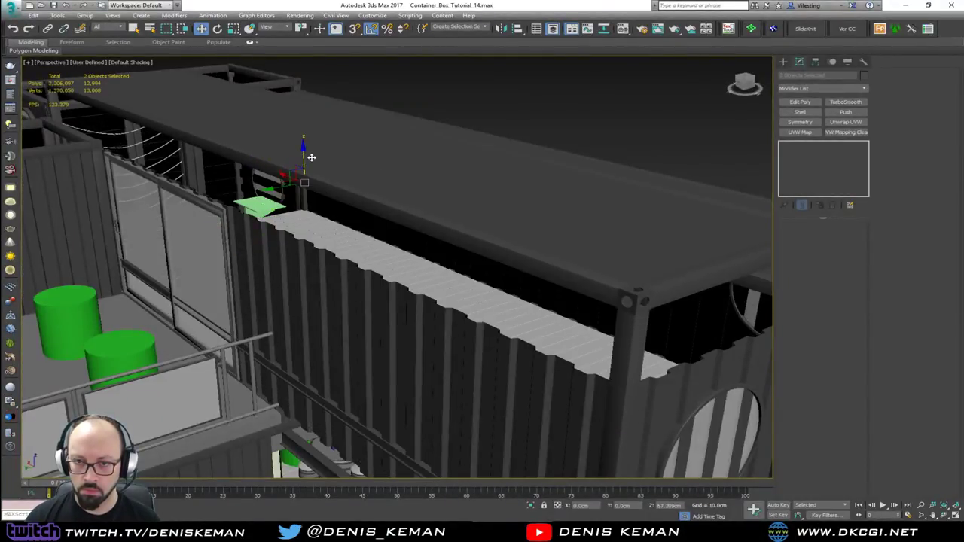
pyautogui.rightClick(311, 157)
# Select the loose roof panel Object251 on the upper container and rotate it a quarter turn so it runs parallel to the terrace-side container.
pyautogui.keyDown('alt'); pyautogui.moveTo(339, 191); pyautogui.dragTo(323, 241, button='middle'); pyautogui.keyUp('alt')
pyautogui.click(300, 309)
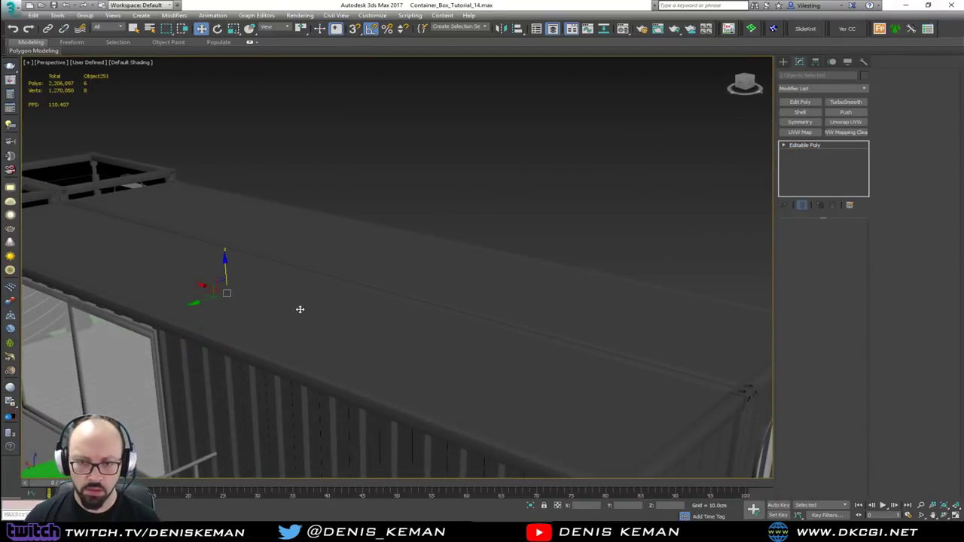
pyautogui.press('F3')
pyautogui.moveTo(319, 308); pyautogui.dragTo(580, 213, button='middle')
pyautogui.hotkey('ctrl', 'alt', 'z')
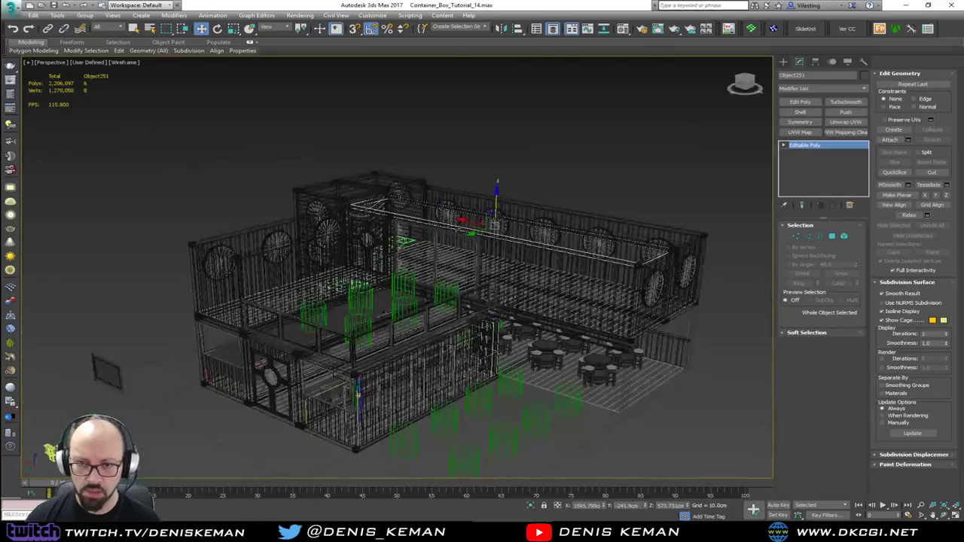
pyautogui.press('F3')
pyautogui.keyDown('alt'); pyautogui.moveTo(402, 276); pyautogui.dragTo(407, 290, button='middle'); pyautogui.keyUp('alt')
pyautogui.press('e')
pyautogui.moveTo(421, 279); pyautogui.dragTo(486, 298)
pyautogui.press('w')
# Align the roof panel center to center with the terrace-side container's wall in X and Y position, leaving Z out.
pyautogui.hotkey('alt', 'a')
pyautogui.click(279, 280)
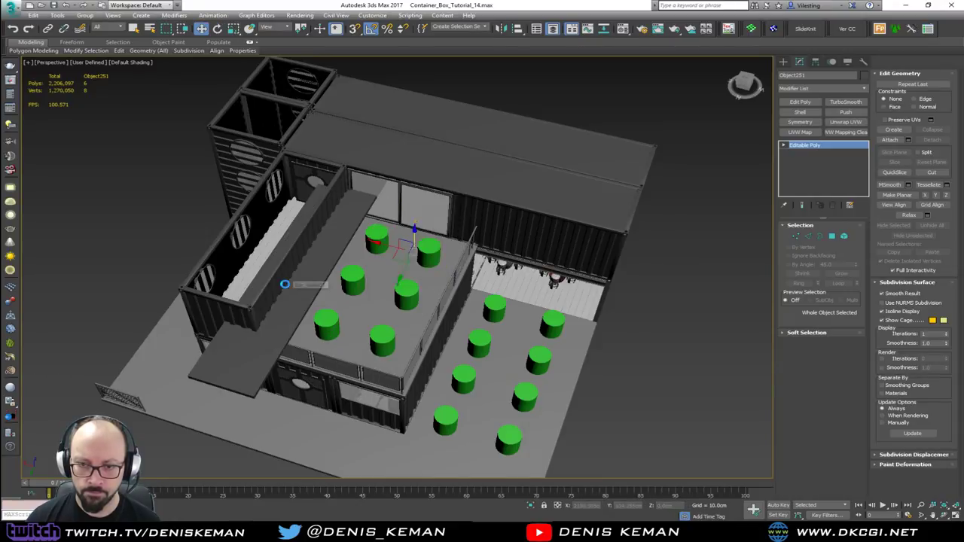
pyautogui.click(518, 208)
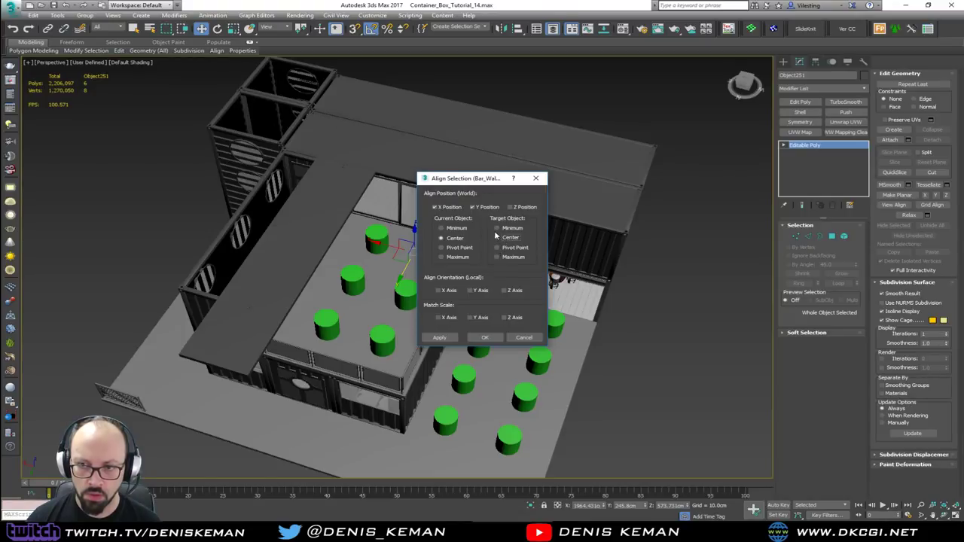
pyautogui.click(486, 337)
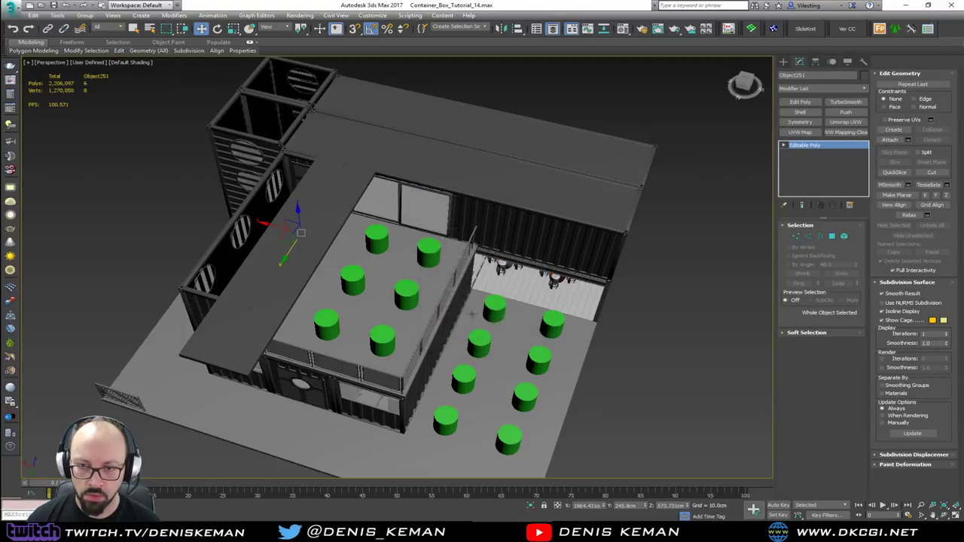
# Move the roof panel about 118 cm along the X axis so it sits over the open container beside the terrace.
pyautogui.keyDown('alt'); pyautogui.moveTo(300, 231); pyautogui.dragTo(362, 203, button='middle'); pyautogui.keyUp('alt')
pyautogui.scroll(4, 300, 233)
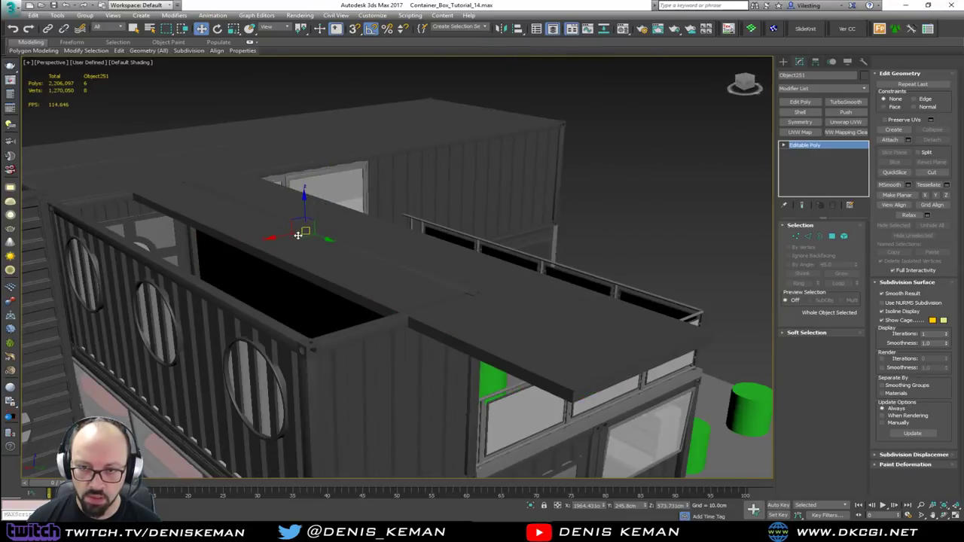
pyautogui.keyDown('alt'); pyautogui.moveTo(299, 234); pyautogui.dragTo(290, 237, button='middle'); pyautogui.keyUp('alt')
pyautogui.moveTo(286, 236); pyautogui.dragTo(195, 258)
pyautogui.keyDown('alt'); pyautogui.moveTo(195, 259); pyautogui.dragTo(292, 243, button='middle'); pyautogui.keyUp('alt')
pyautogui.scroll(-5, 457, 242)
# Shorten the roof panel by moving the vertices at both ends along Y to the container's edges, and clear the selection.
pyautogui.press('1')
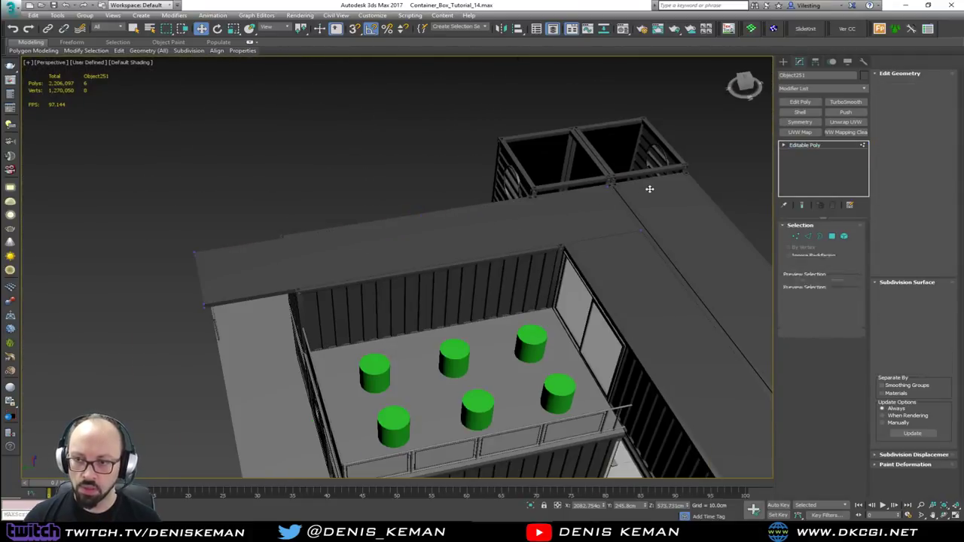
pyautogui.press('F3')
pyautogui.moveTo(681, 153); pyautogui.dragTo(528, 301)
pyautogui.press('F3')
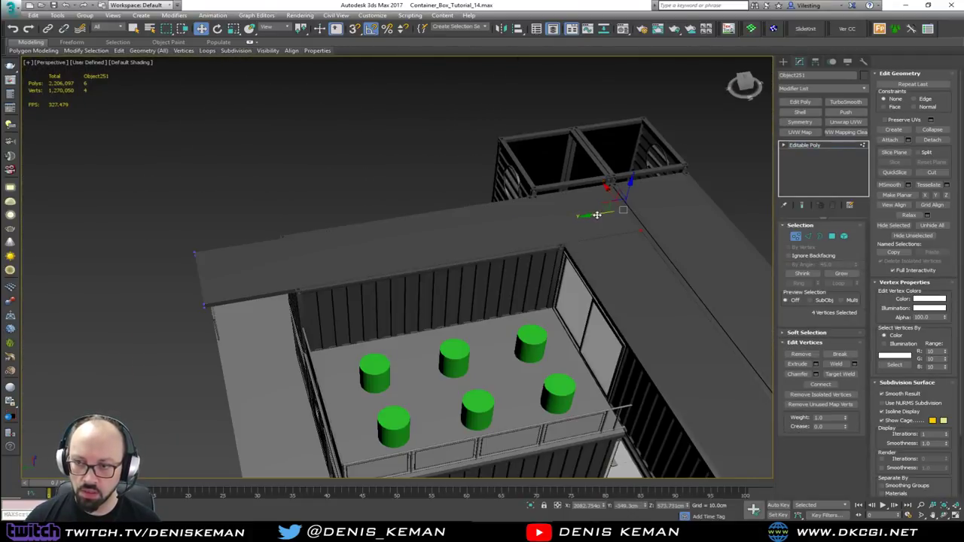
pyautogui.moveTo(598, 216); pyautogui.dragTo(503, 239)
pyautogui.moveTo(324, 183); pyautogui.dragTo(263, 271)
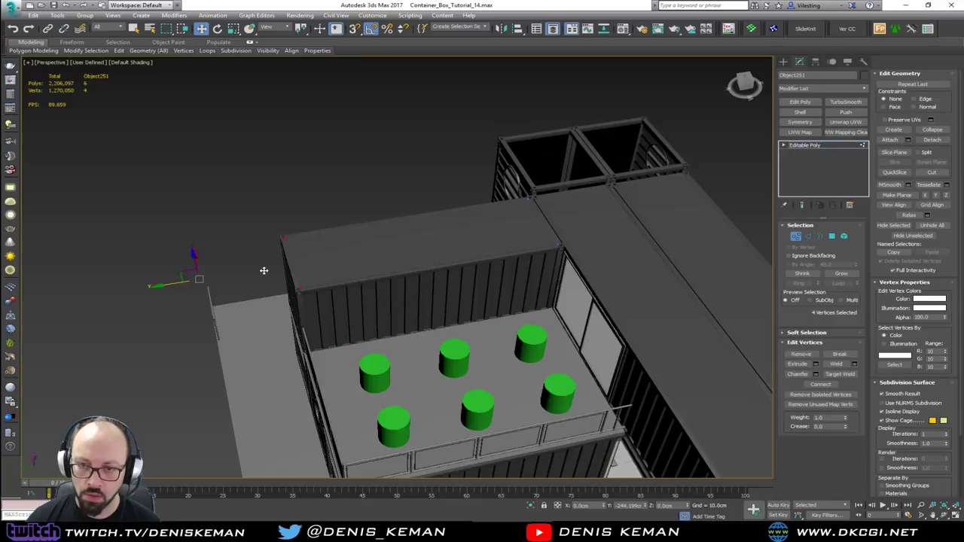
pyautogui.press('1')
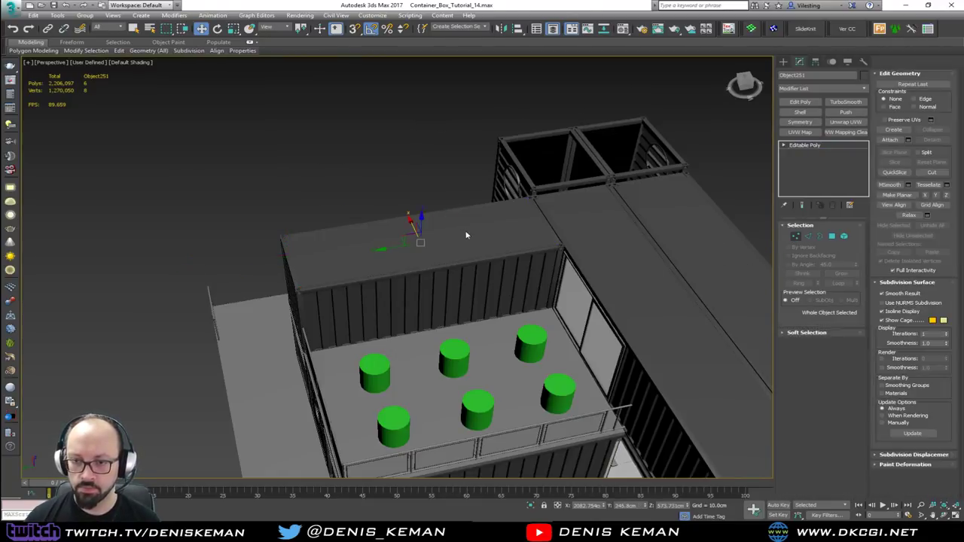
pyautogui.hotkey('ctrl', 'd')
# Check the roof panel's fit from several angles and save the scene file.
pyautogui.moveTo(466, 235); pyautogui.dragTo(275, 200, button='middle')
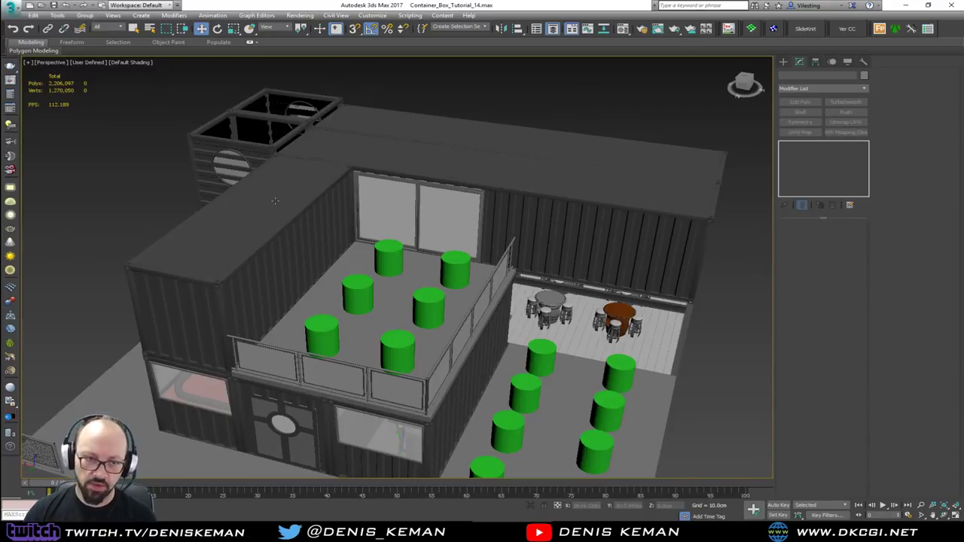
pyautogui.scroll(6, 275, 200)
pyautogui.moveTo(275, 200); pyautogui.dragTo(406, 153, button='middle')
pyautogui.scroll(-3, 407, 153)
pyautogui.keyDown('alt'); pyautogui.moveTo(407, 193); pyautogui.dragTo(385, 284, button='middle'); pyautogui.keyUp('alt')
pyautogui.scroll(-3, 391, 244)
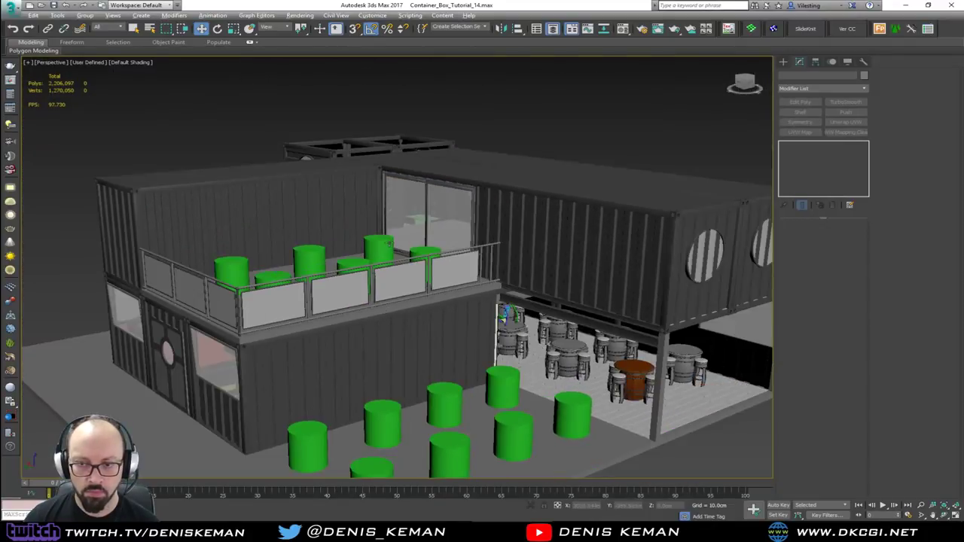
pyautogui.keyDown('alt'); pyautogui.moveTo(391, 244); pyautogui.dragTo(305, 243, button='middle'); pyautogui.keyUp('alt')
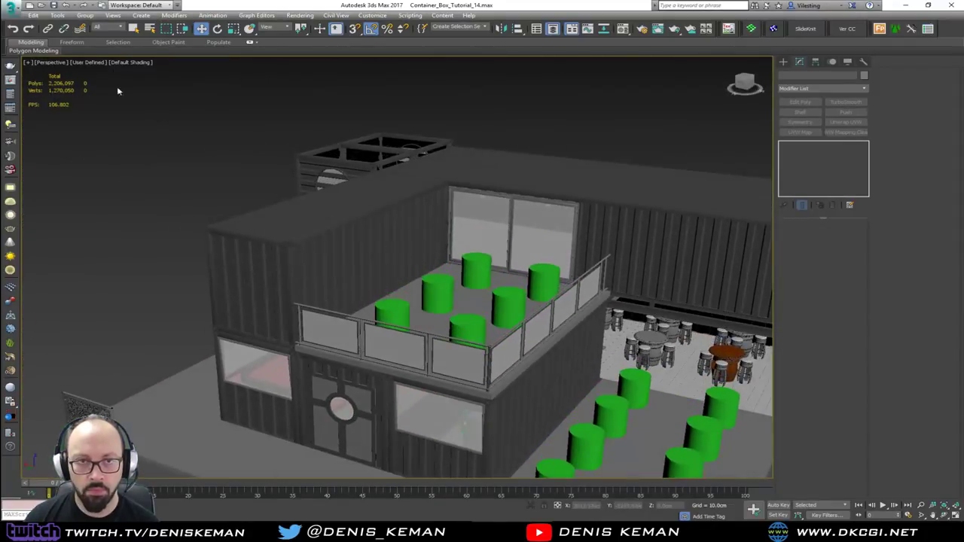
pyautogui.click(11, 6)
pyautogui.click(34, 90)
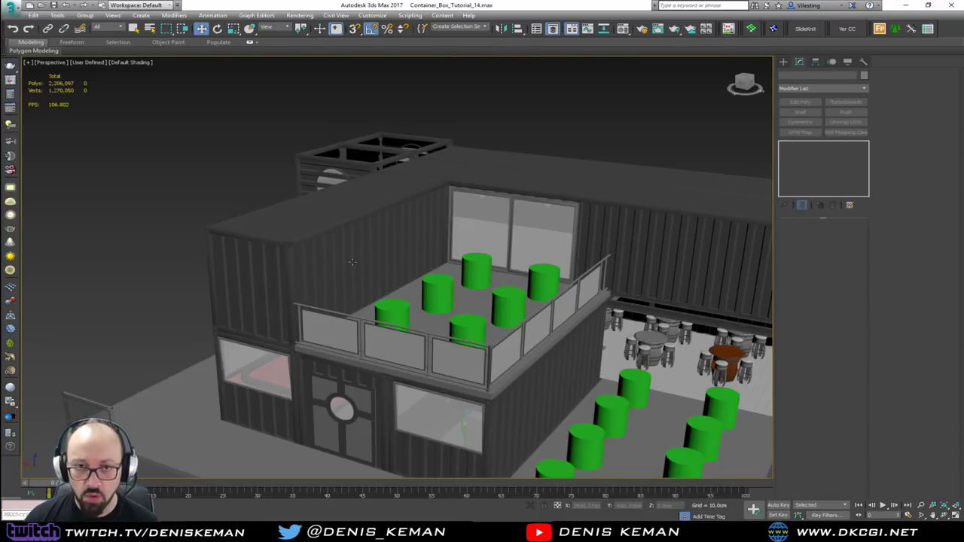
pyautogui.keyDown('alt'); pyautogui.moveTo(352, 261); pyautogui.dragTo(284, 231, button='middle'); pyautogui.keyUp('alt')
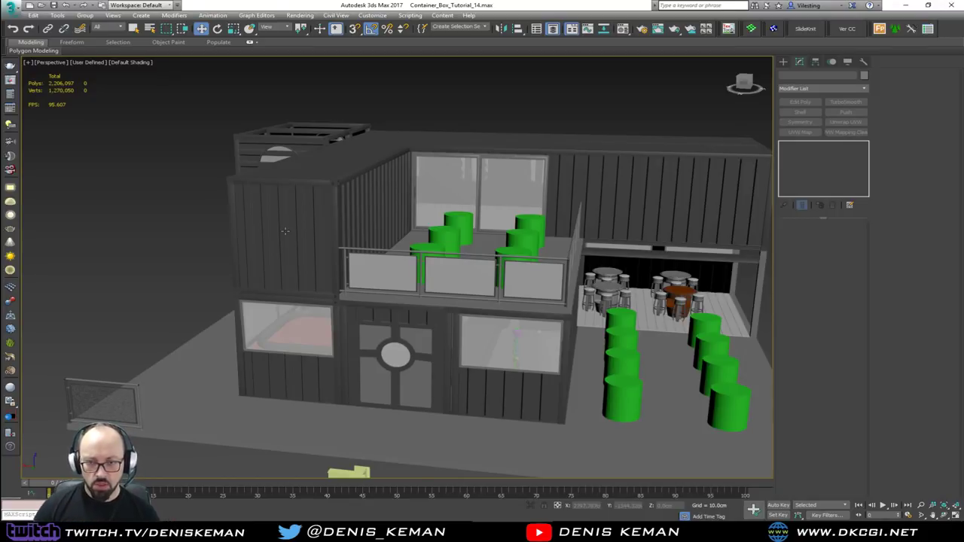
pyautogui.keyDown('alt'); pyautogui.moveTo(463, 181); pyautogui.dragTo(442, 183, button='middle'); pyautogui.keyUp('alt')
pyautogui.moveTo(444, 223); pyautogui.dragTo(409, 166, button='middle')
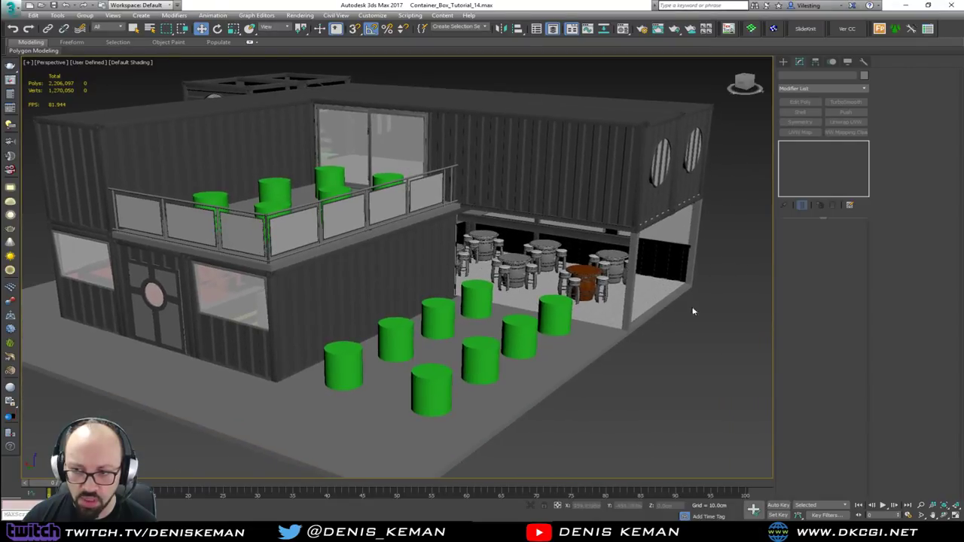
pyautogui.keyDown('alt'); pyautogui.moveTo(449, 212); pyautogui.dragTo(404, 228, button='middle'); pyautogui.keyUp('alt')
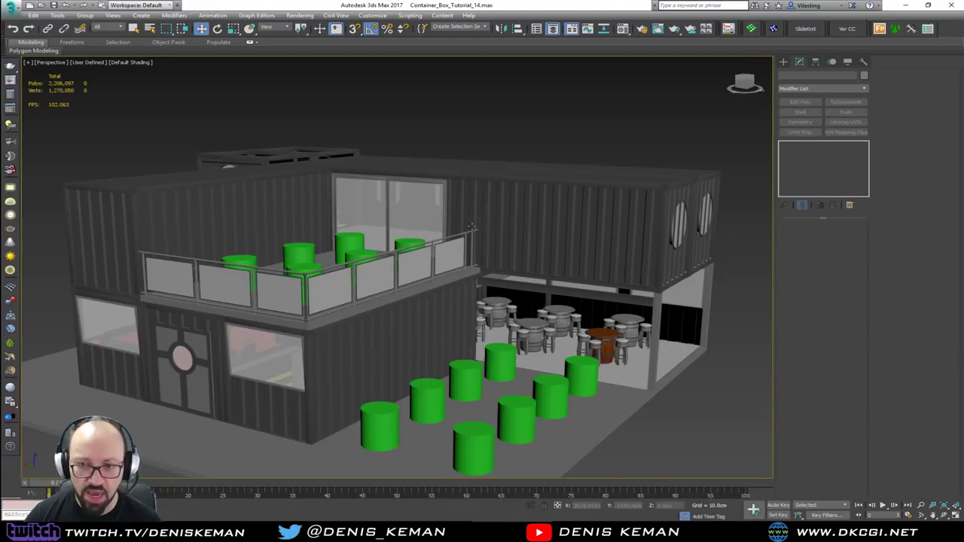
pyautogui.moveTo(443, 235); pyautogui.dragTo(459, 256, button='middle')
# Browse the full list of scene objects to review how the parts are named, and close it without selecting anything.
pyautogui.press('h')
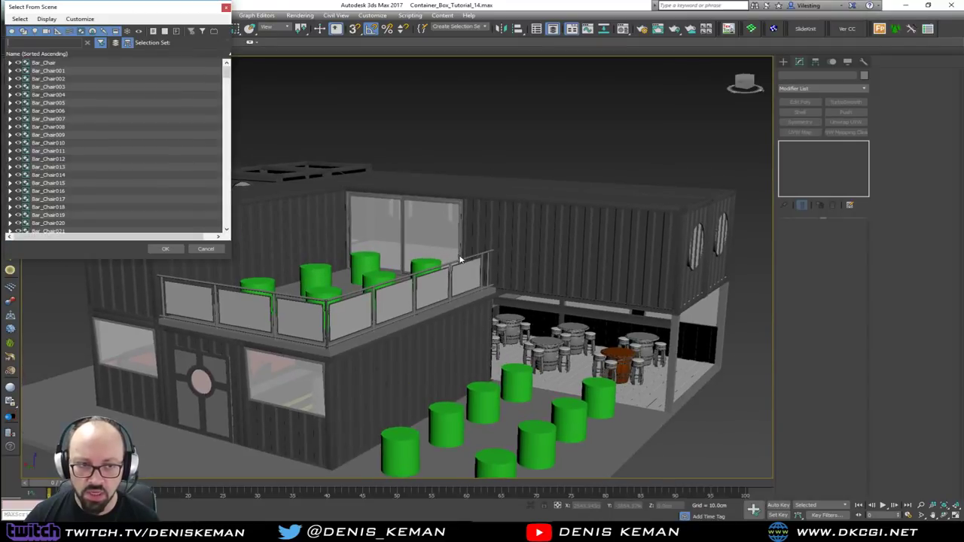
pyautogui.scroll(-3, 146, 148)
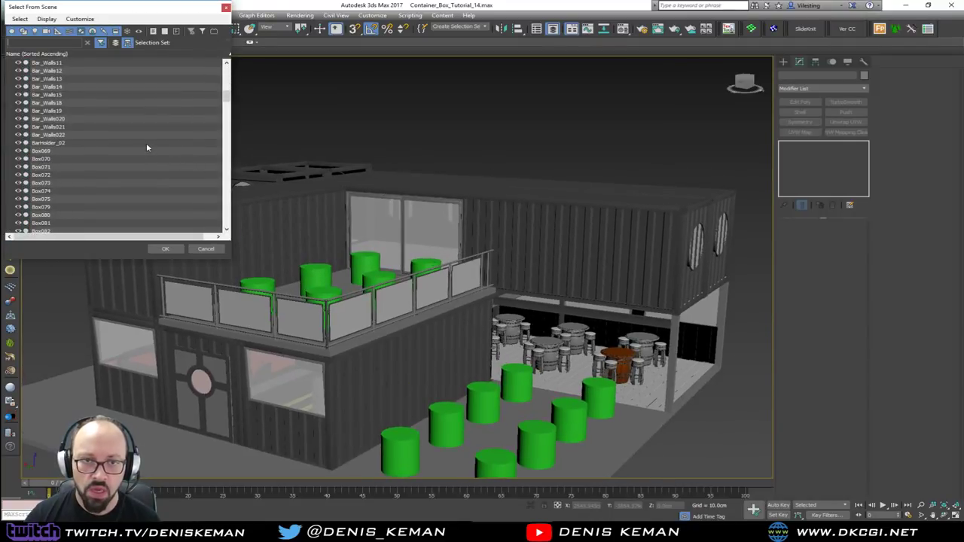
pyautogui.moveTo(81, 2); pyautogui.dragTo(155, 89)
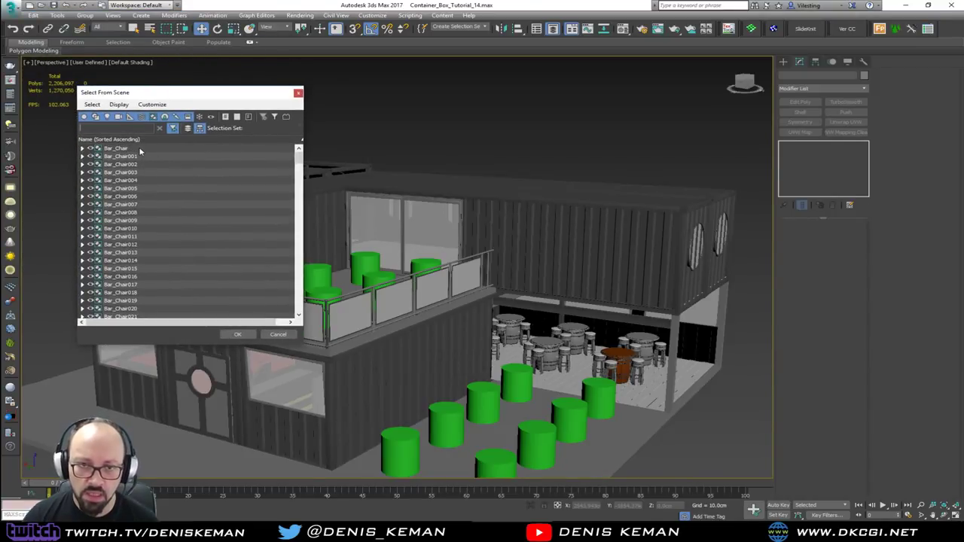
pyautogui.scroll(-7, 138, 156)
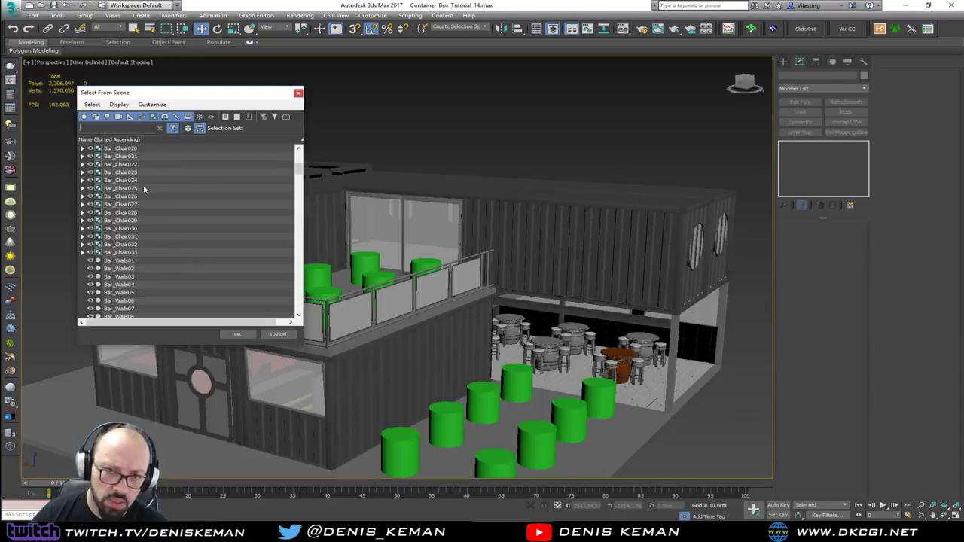
pyautogui.scroll(-9, 138, 180)
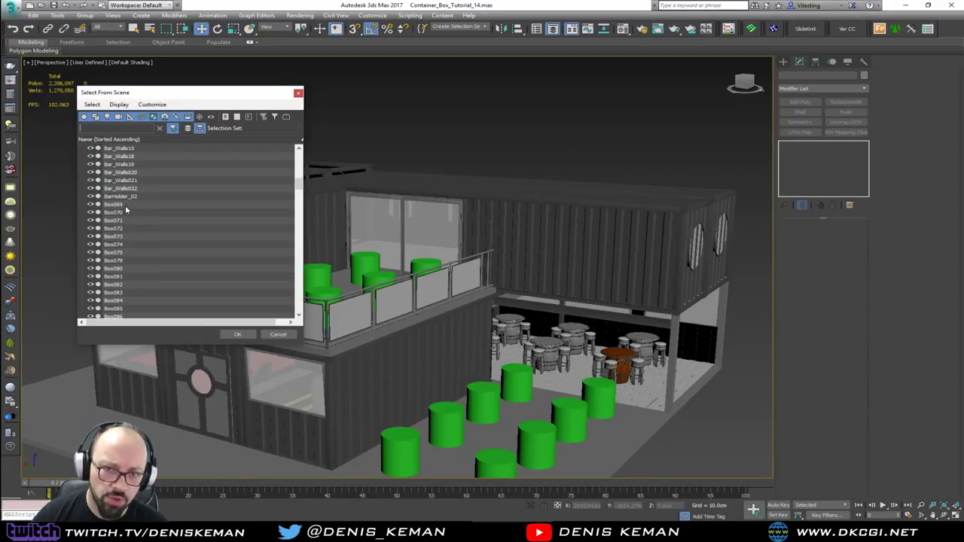
pyautogui.click(126, 205)
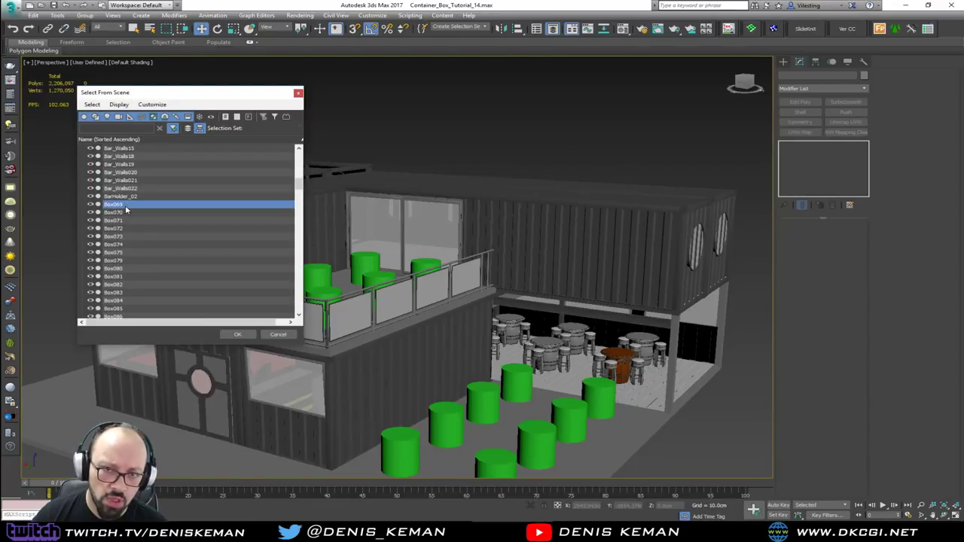
pyautogui.click(438, 338)
pyautogui.scroll(-20, 171, 241)
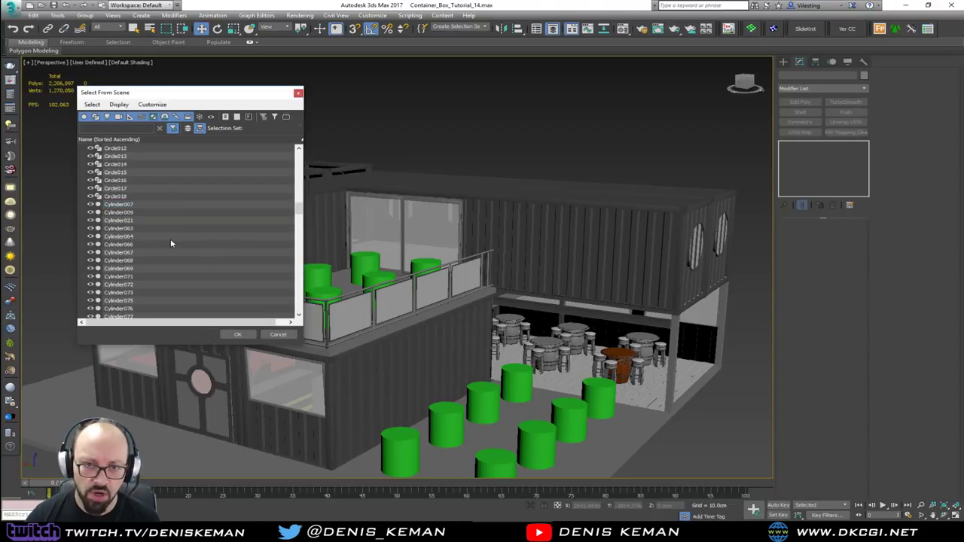
pyautogui.scroll(-15, 171, 243)
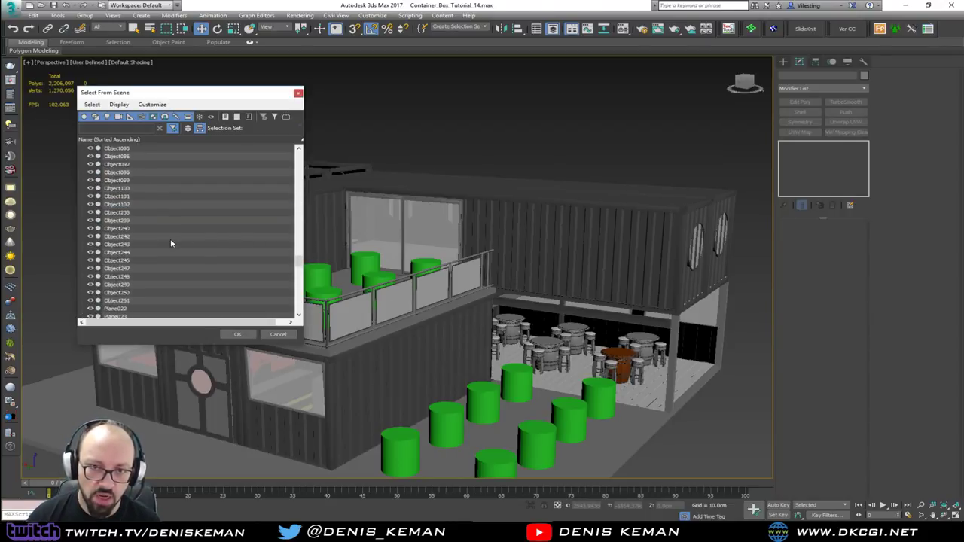
pyautogui.scroll(10, 170, 243)
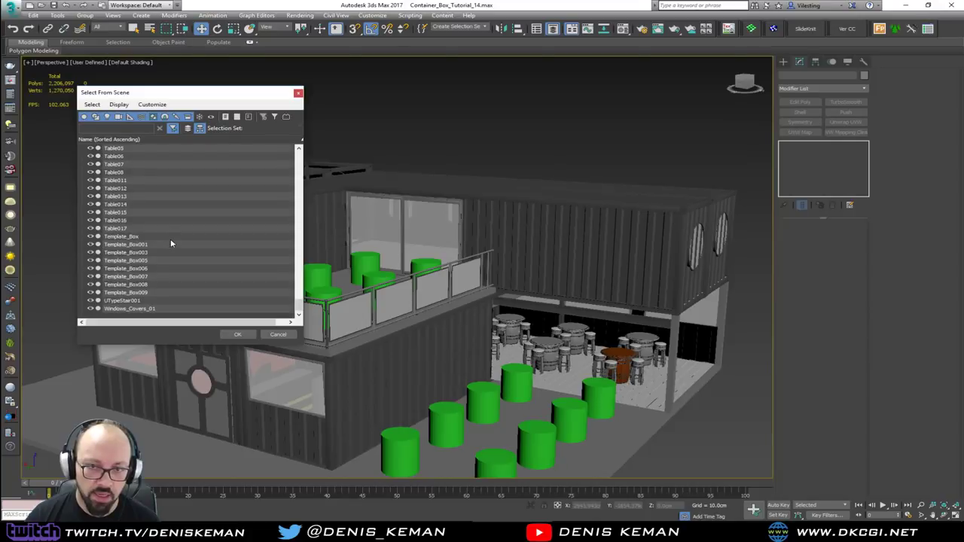
pyautogui.scroll(10, 171, 243)
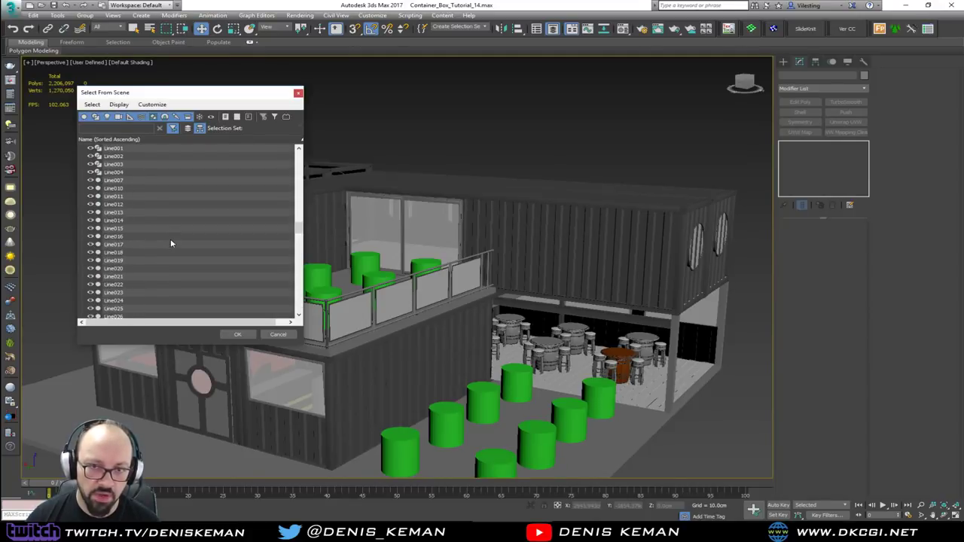
pyautogui.scroll(5, 171, 243)
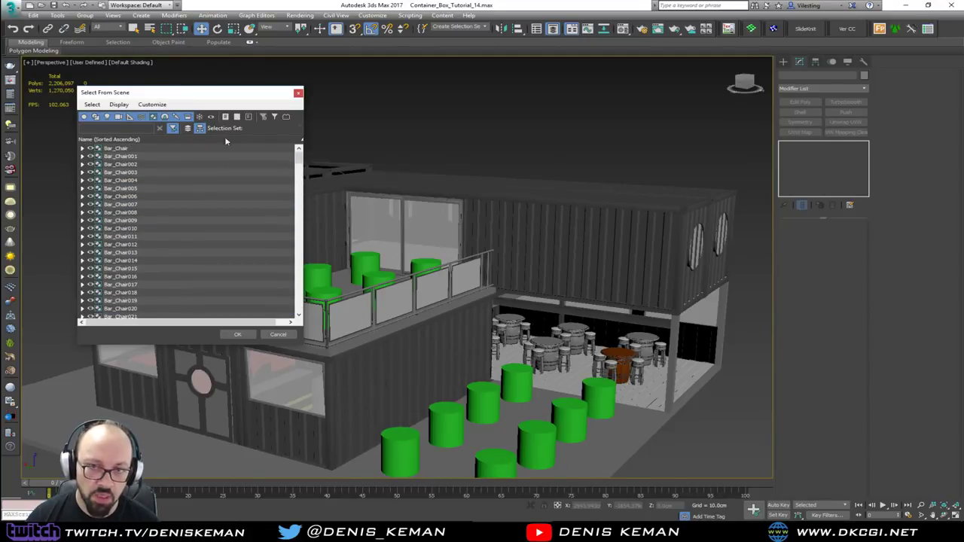
pyautogui.click(298, 93)
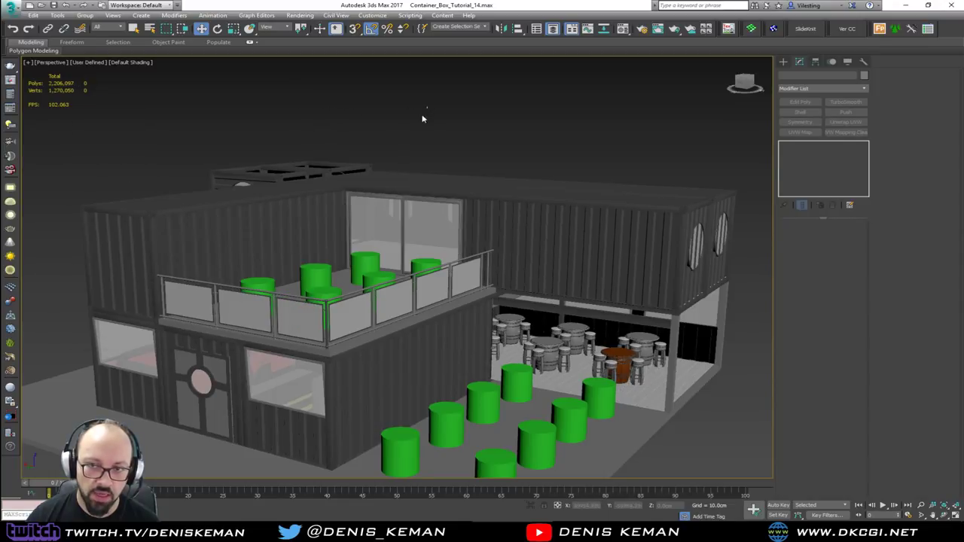
# Examine the building's terrace, ground-floor seating area and round-window container ends from several angles and distances.
pyautogui.moveTo(375, 170)
pyautogui.keyDown('alt'); pyautogui.mouseDown(button='middle')
pyautogui.moveTo(351, 195)
pyautogui.moveTo(372, 183)
pyautogui.mouseUp(button='middle'); pyautogui.keyUp('alt')
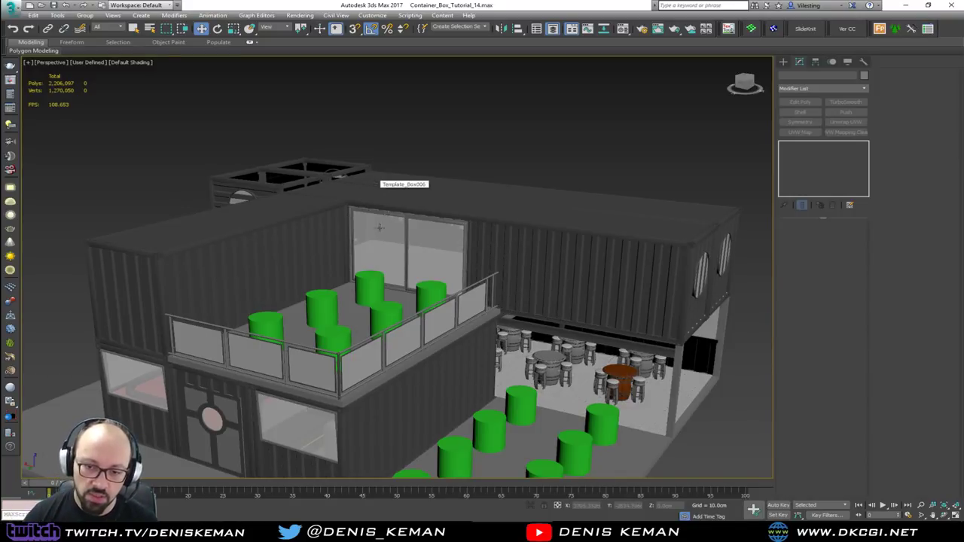
pyautogui.keyDown('alt'); pyautogui.moveTo(380, 228); pyautogui.dragTo(295, 193, button='middle'); pyautogui.keyUp('alt')
pyautogui.keyDown('alt'); pyautogui.moveTo(452, 203); pyautogui.dragTo(282, 242, button='middle'); pyautogui.keyUp('alt')
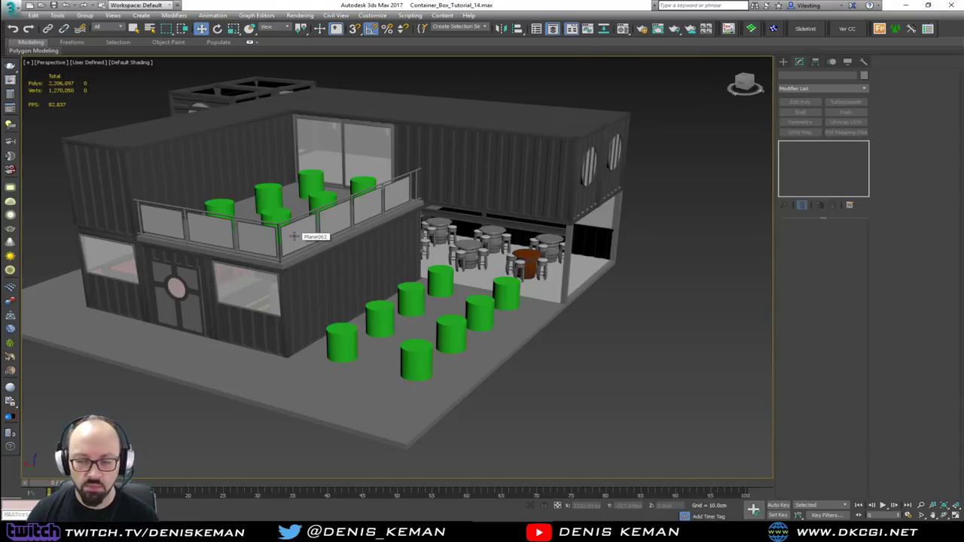
pyautogui.moveTo(332, 149); pyautogui.dragTo(577, 218, button='middle')
pyautogui.scroll(4, 375, 231)
pyautogui.scroll(-2, 427, 234)
pyautogui.keyDown('alt'); pyautogui.moveTo(45, 198); pyautogui.dragTo(426, 239, button='middle'); pyautogui.keyUp('alt')
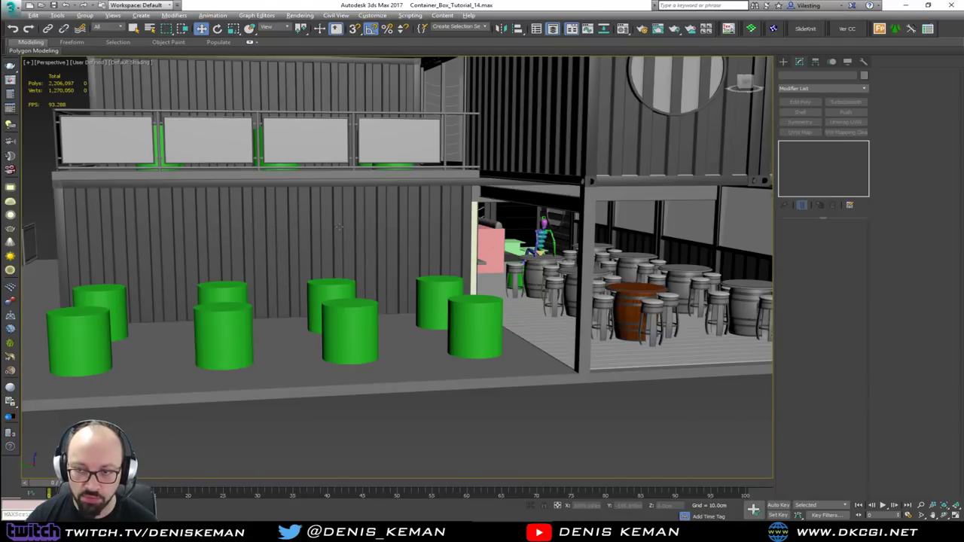
pyautogui.keyDown('alt'); pyautogui.moveTo(339, 228); pyautogui.dragTo(375, 236, button='middle'); pyautogui.keyUp('alt')
pyautogui.moveTo(443, 214); pyautogui.dragTo(324, 213, button='middle')
pyautogui.moveTo(250, 150); pyautogui.dragTo(225, 208, button='middle')
pyautogui.scroll(-3, 224, 208)
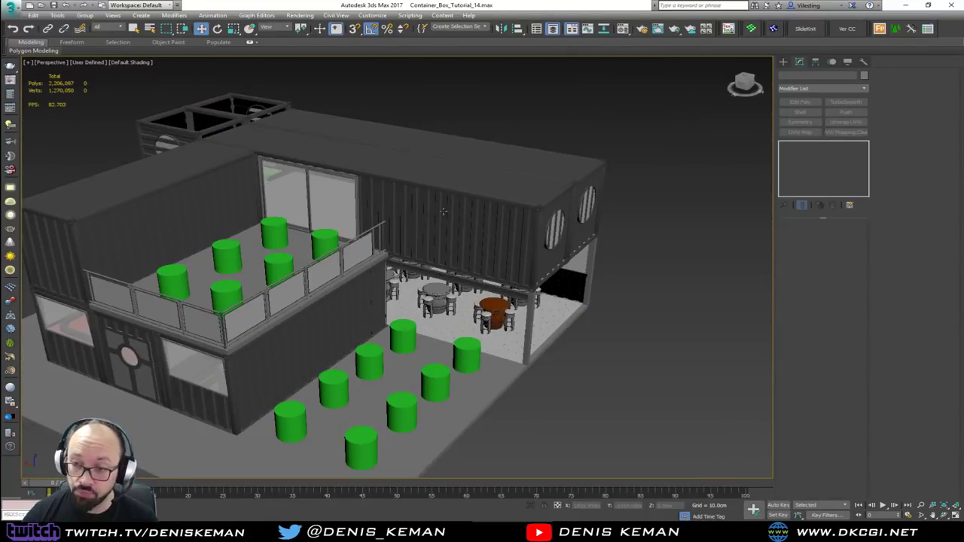
pyautogui.keyDown('alt'); pyautogui.moveTo(467, 222); pyautogui.dragTo(38, 219, button='middle'); pyautogui.keyUp('alt')
pyautogui.scroll(15, 449, 199)
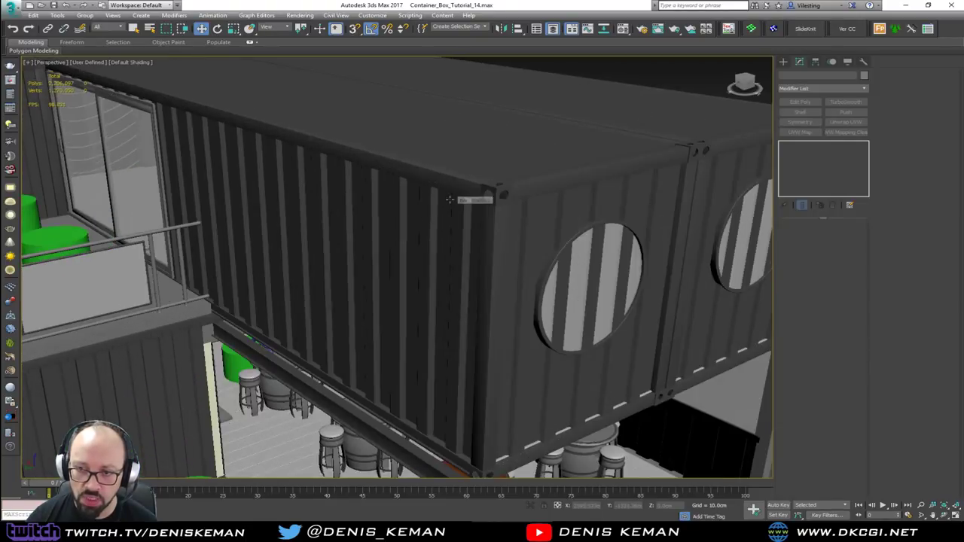
pyautogui.scroll(-15, 427, 198)
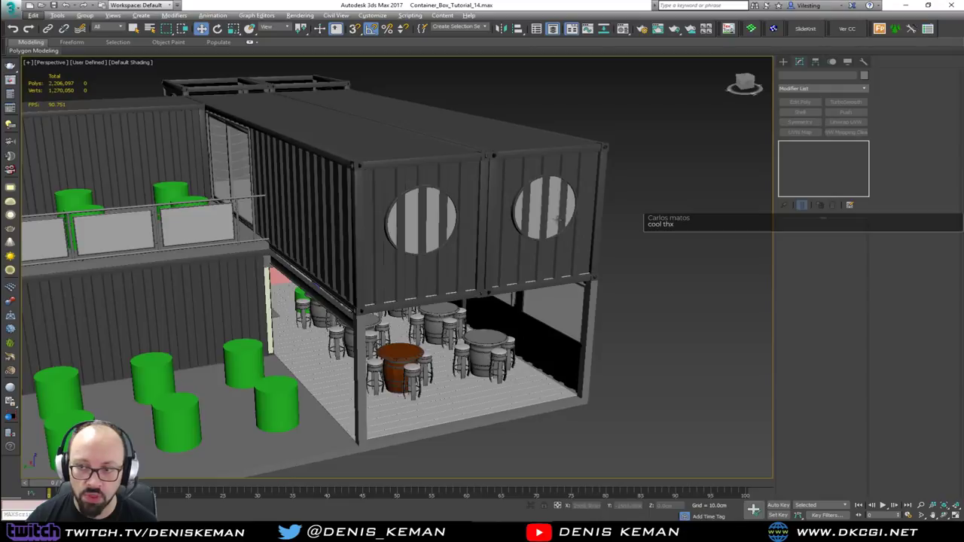
# Examine the container building's terrace, outdoor table placeholders and covered ground-floor seating from several angles and distances.
pyautogui.scroll(-3, 499, 227)
pyautogui.keyDown('alt'); pyautogui.moveTo(498, 228); pyautogui.dragTo(547, 204, button='middle'); pyautogui.keyUp('alt')
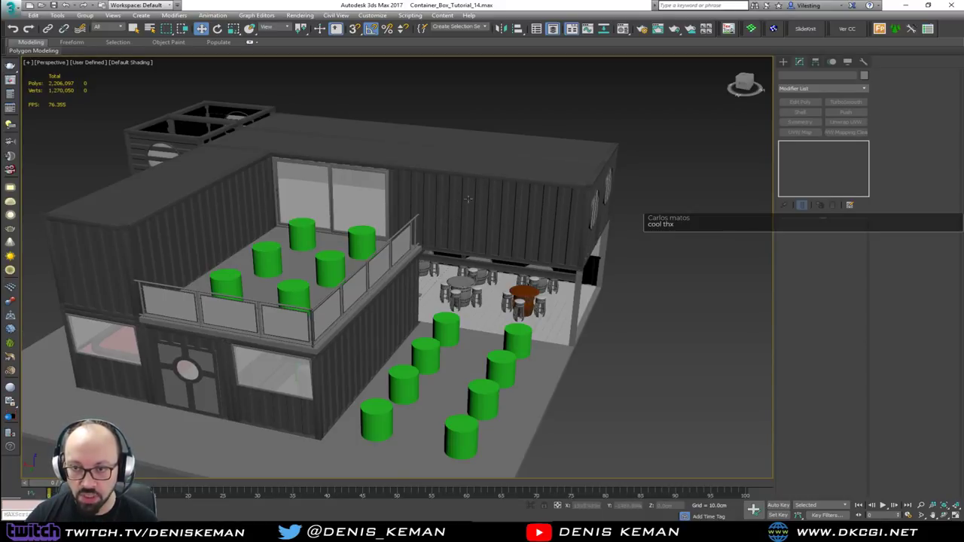
pyautogui.keyDown('alt'); pyautogui.moveTo(468, 199); pyautogui.dragTo(425, 331, button='middle'); pyautogui.keyUp('alt')
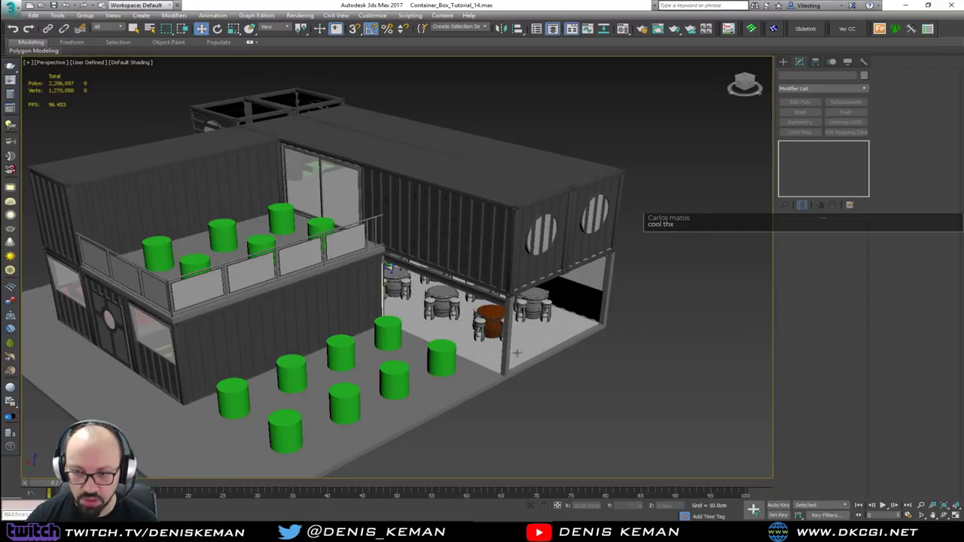
pyautogui.keyDown('alt'); pyautogui.moveTo(388, 267); pyautogui.dragTo(896, 287, button='middle'); pyautogui.keyUp('alt')
pyautogui.keyDown('alt'); pyautogui.moveTo(389, 310); pyautogui.dragTo(92, 161, button='middle'); pyautogui.keyUp('alt')
pyautogui.keyDown('alt'); pyautogui.moveTo(330, 313); pyautogui.dragTo(431, 311, button='middle'); pyautogui.keyUp('alt')
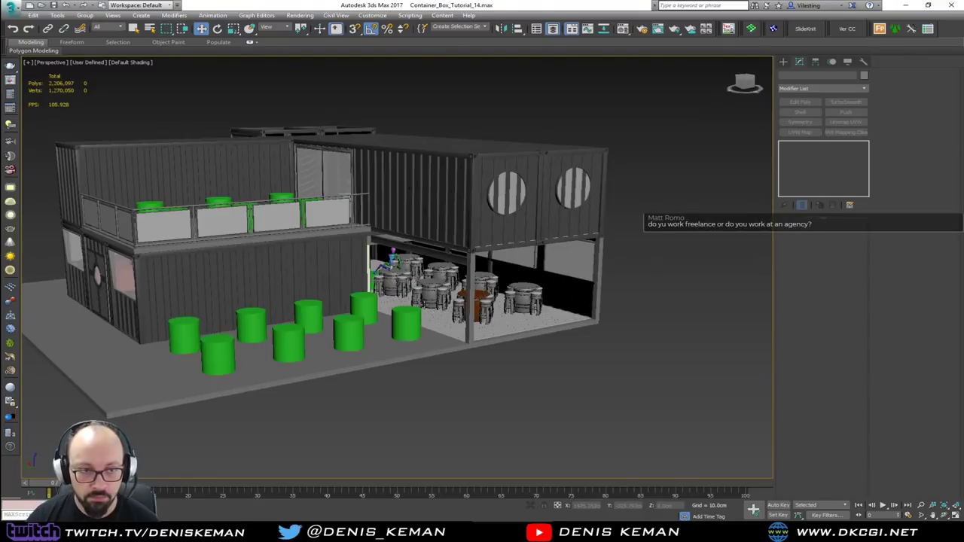
pyautogui.scroll(5, 423, 305)
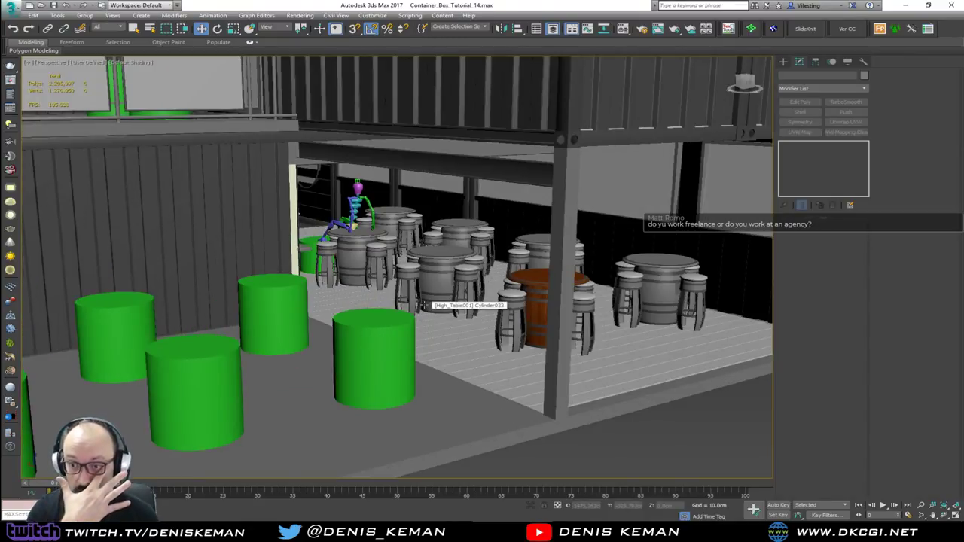
pyautogui.keyDown('alt'); pyautogui.moveTo(434, 304); pyautogui.dragTo(337, 274, button='middle'); pyautogui.keyUp('alt')
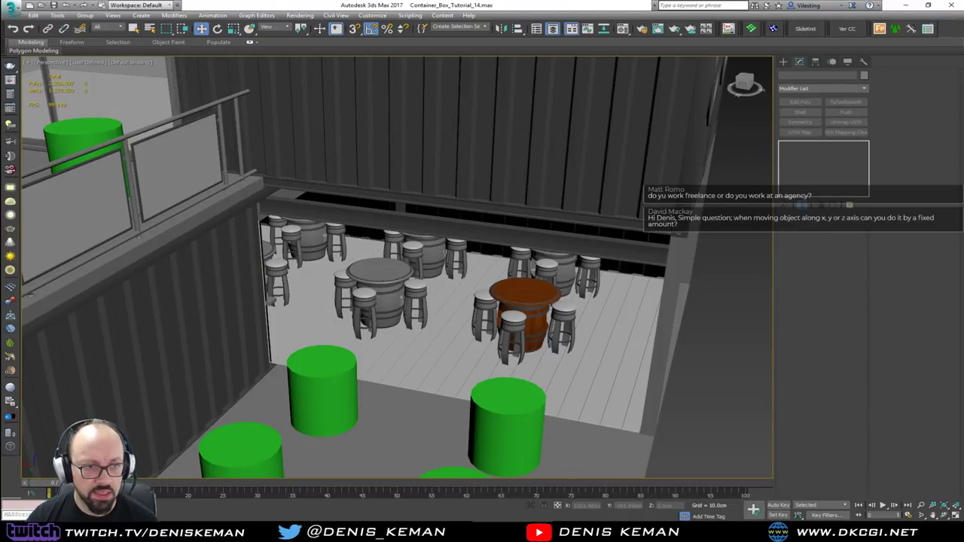
# Inspect the barrel tables and stools in the covered seating area up close, selecting one grey table and clearing the selection.
pyautogui.scroll(6, 372, 277)
pyautogui.click(372, 278)
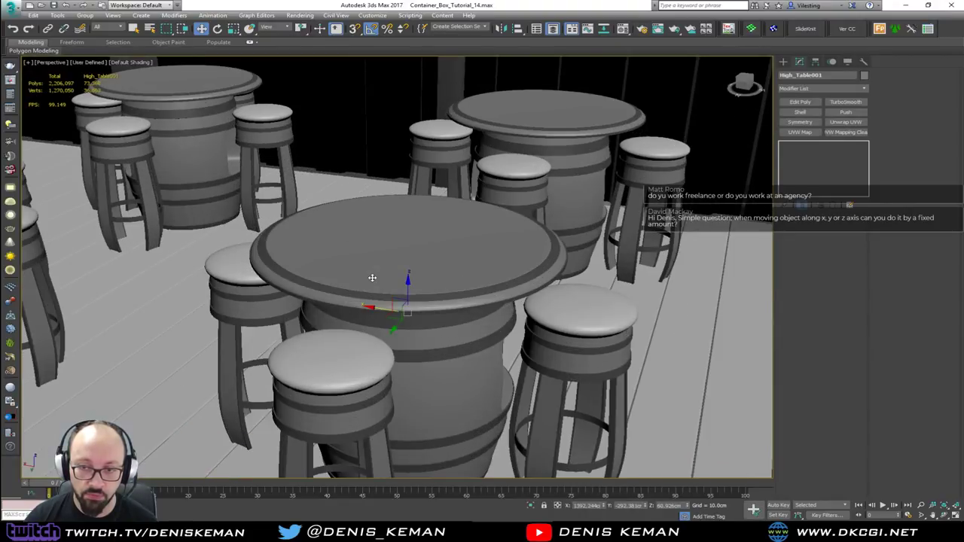
pyautogui.scroll(-6, 373, 271)
pyautogui.scroll(2, 384, 256)
pyautogui.keyDown('alt'); pyautogui.moveTo(390, 250); pyautogui.dragTo(387, 269, button='middle'); pyautogui.keyUp('alt')
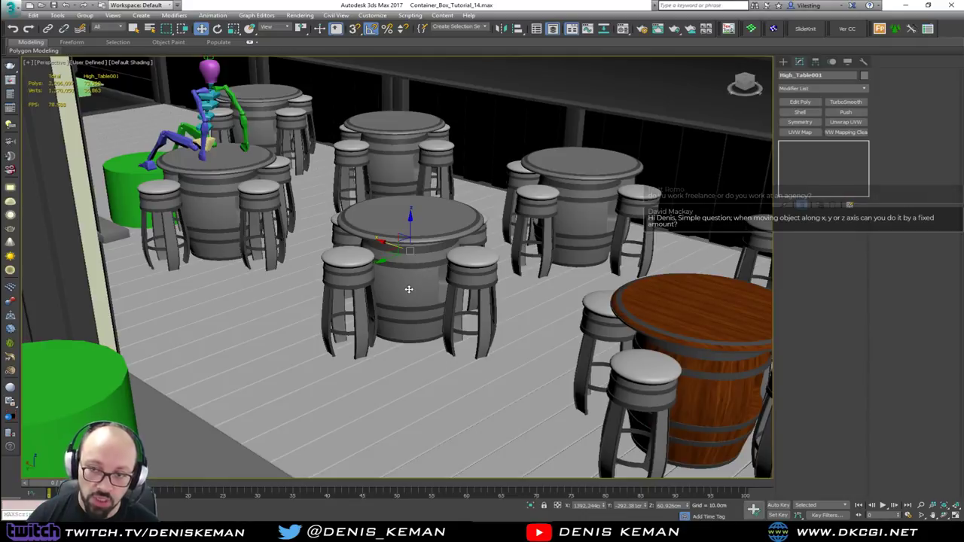
pyautogui.scroll(-5, 417, 290)
pyautogui.click(653, 370)
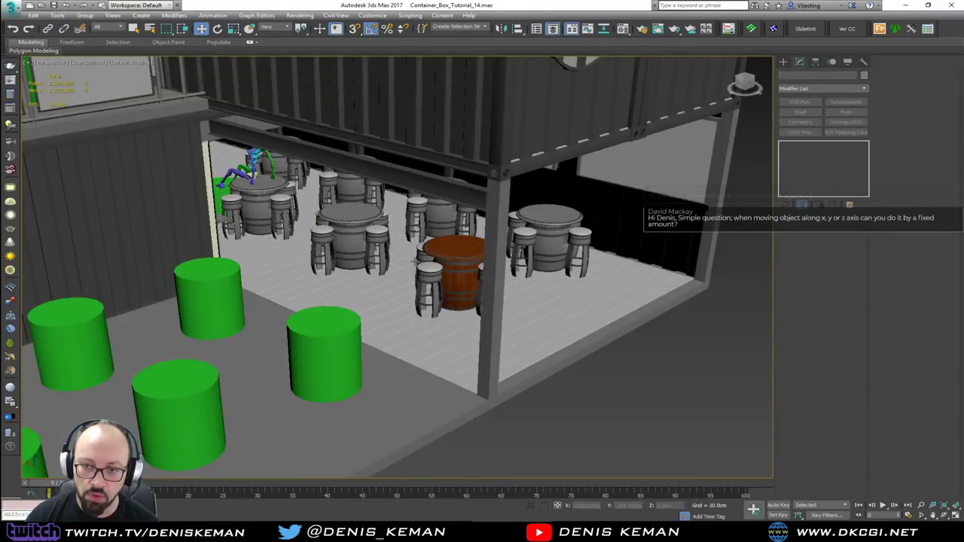
pyautogui.scroll(10, 456, 269)
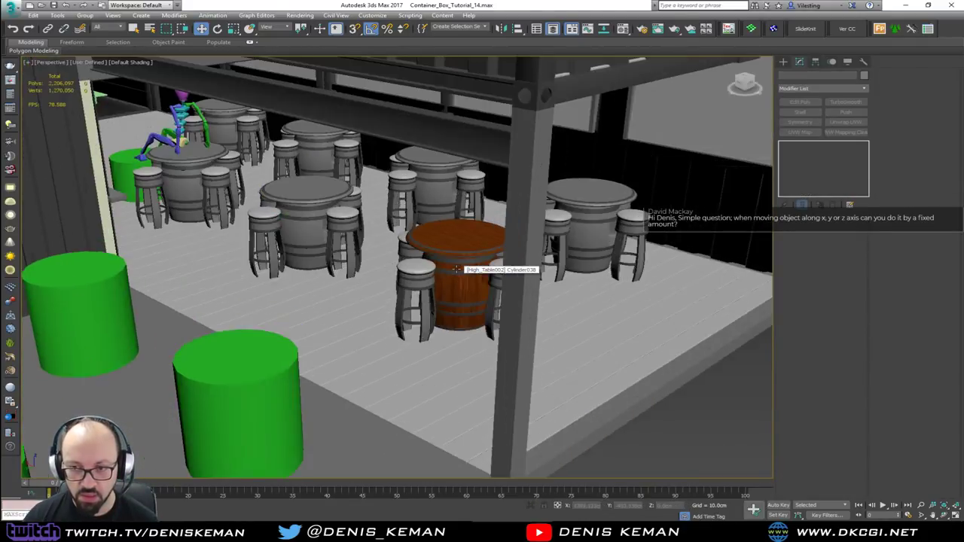
pyautogui.scroll(-8, 456, 269)
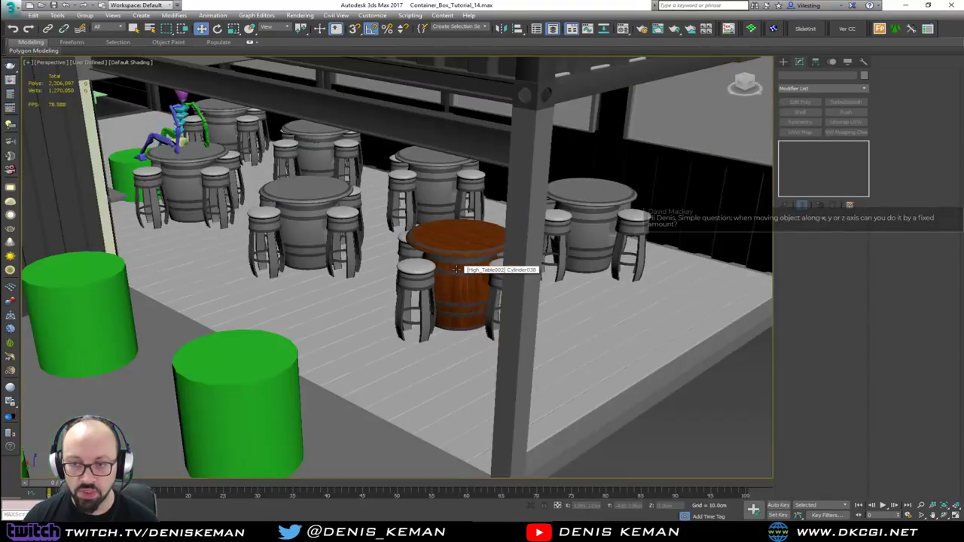
pyautogui.keyDown('alt'); pyautogui.moveTo(456, 269); pyautogui.dragTo(344, 259, button='middle'); pyautogui.keyUp('alt')
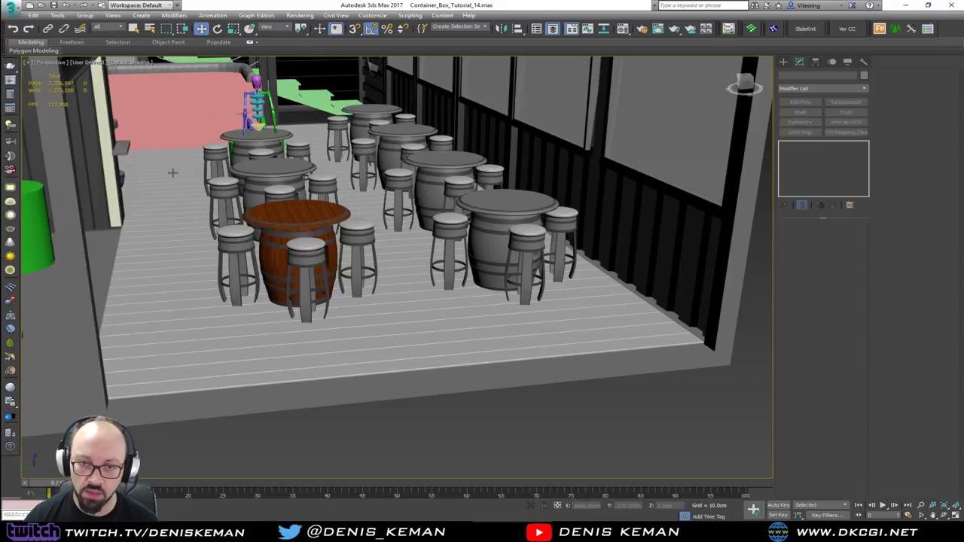
# Show edged faces, bring up the Move Transform Type-In for the wooden barrel table, and close it and deselect without moving the table.
pyautogui.click(282, 233)
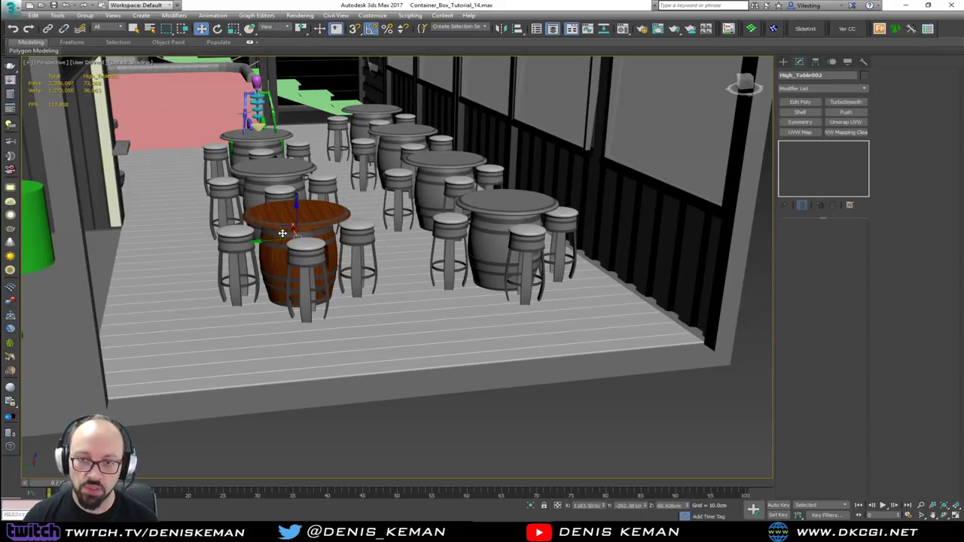
pyautogui.press('F4')
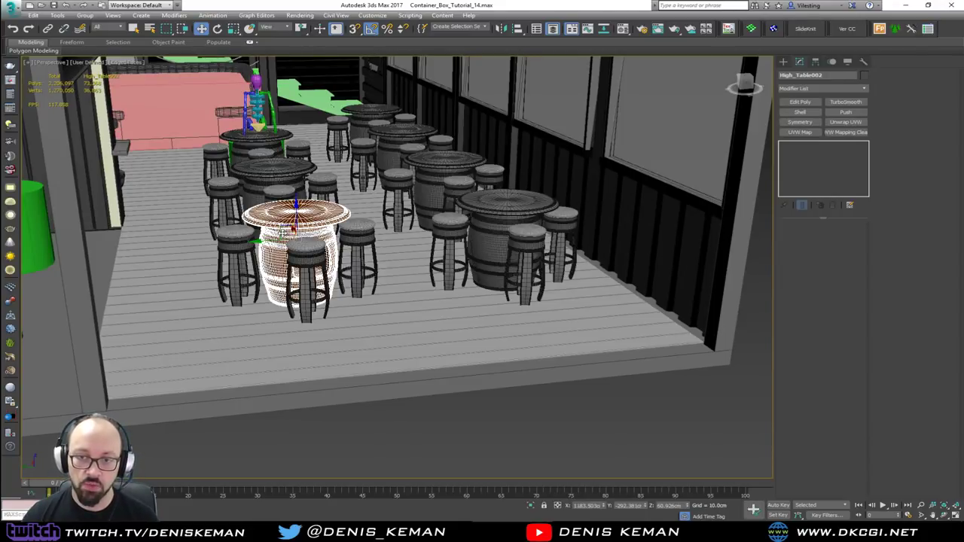
pyautogui.rightClick(202, 32)
pyautogui.moveTo(97, 84); pyautogui.dragTo(85, 121)
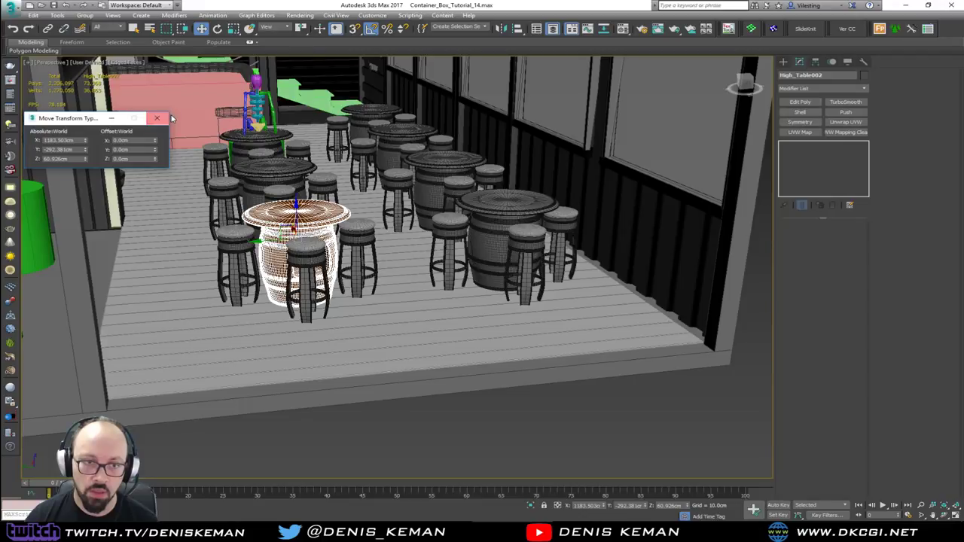
pyautogui.click(156, 118)
pyautogui.moveTo(222, 204); pyautogui.dragTo(347, 252, button='middle')
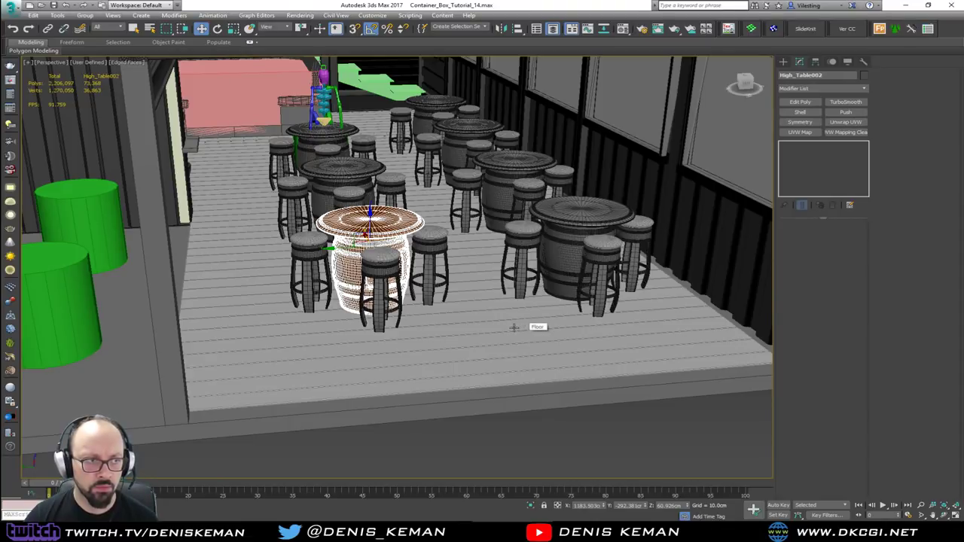
pyautogui.click(482, 435)
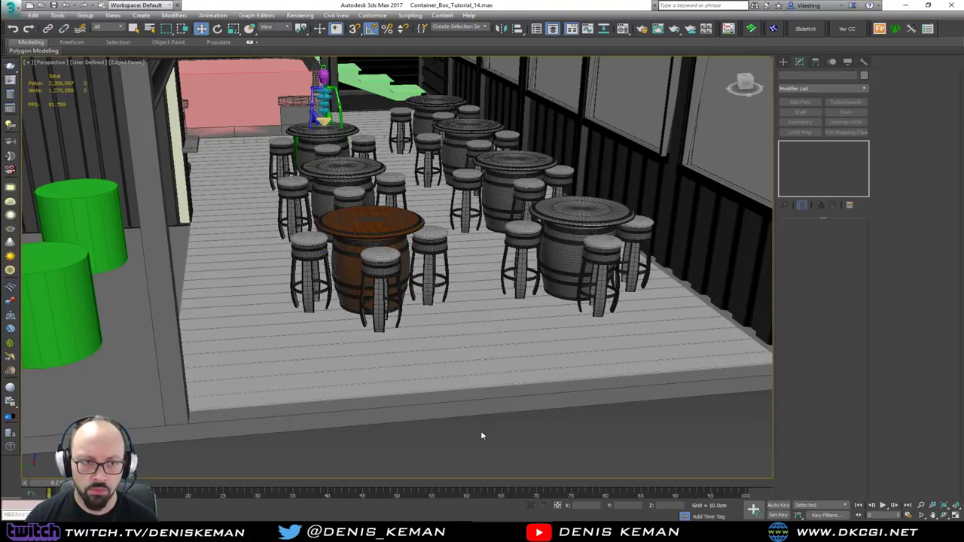
# Review the terrace, the barrel-table seating and the rear facade with round windows from outside and inside the building.
pyautogui.keyDown('alt'); pyautogui.moveTo(483, 436); pyautogui.dragTo(314, 266, button='middle'); pyautogui.keyUp('alt')
pyautogui.keyDown('alt'); pyautogui.moveTo(396, 255); pyautogui.dragTo(488, 339, button='middle'); pyautogui.keyUp('alt')
pyautogui.keyDown('alt'); pyautogui.moveTo(639, 332); pyautogui.dragTo(532, 316, button='middle'); pyautogui.keyUp('alt')
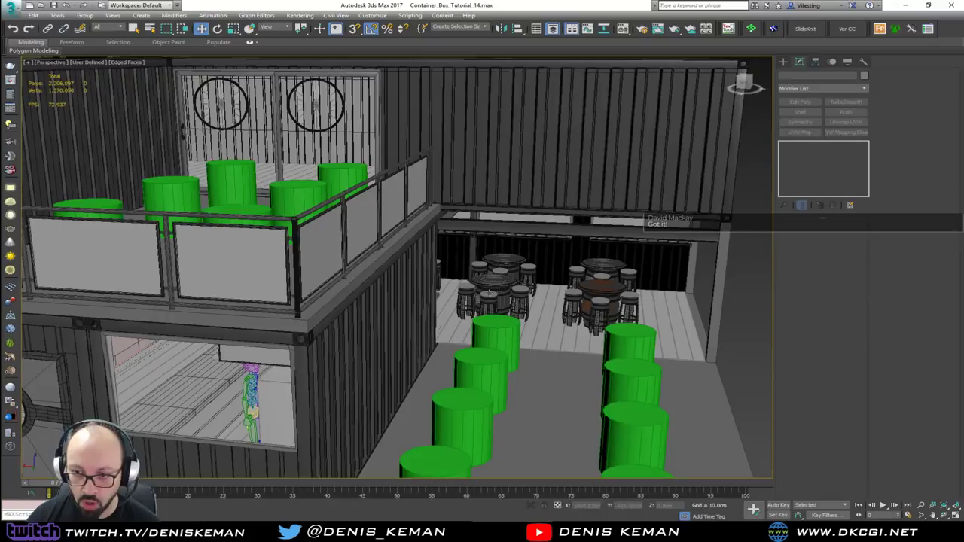
pyautogui.keyDown('alt'); pyautogui.moveTo(615, 333); pyautogui.dragTo(590, 230, button='middle'); pyautogui.keyUp('alt')
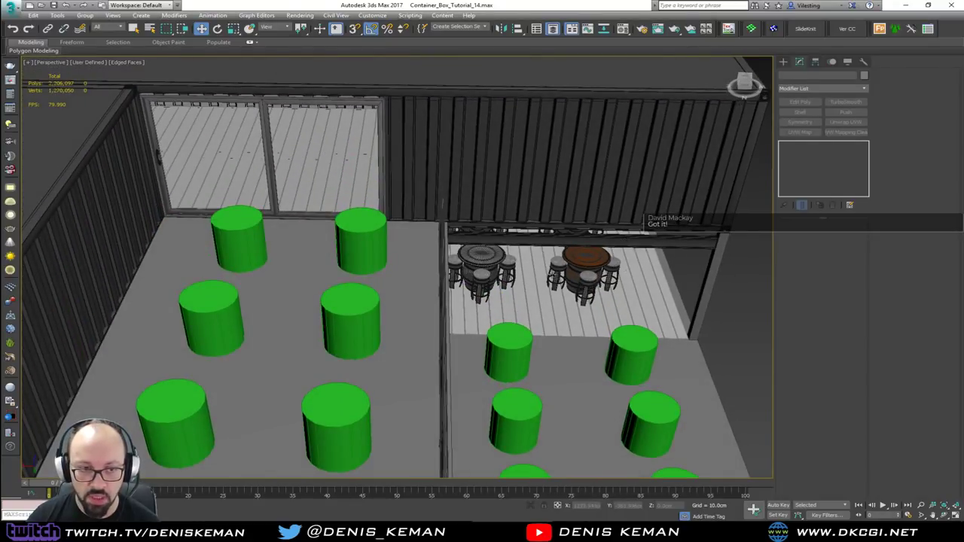
pyautogui.moveTo(603, 264); pyautogui.dragTo(451, 249, button='middle')
pyautogui.scroll(4, 528, 301)
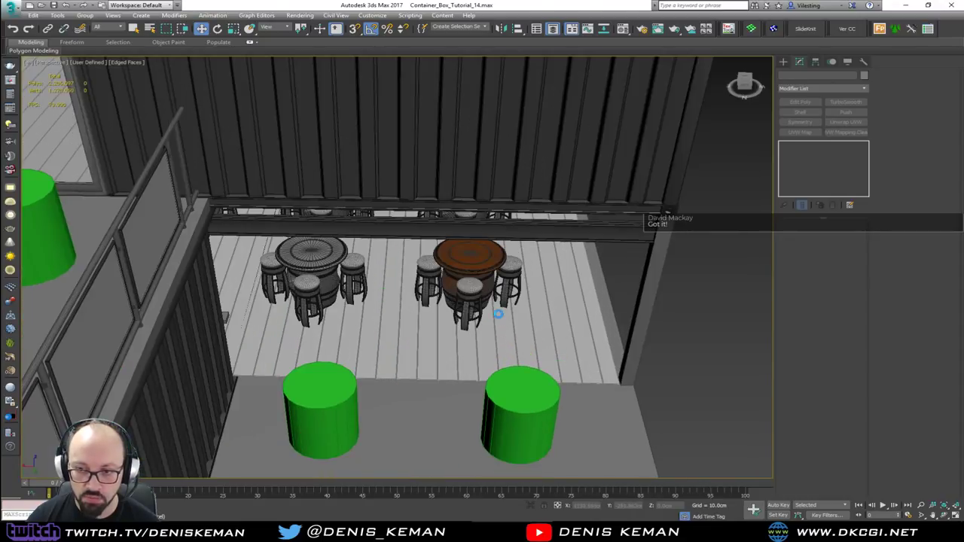
pyautogui.scroll(6, 464, 304)
pyautogui.keyDown('alt'); pyautogui.moveTo(464, 305); pyautogui.dragTo(560, 276, button='middle'); pyautogui.keyUp('alt')
pyautogui.scroll(2, 593, 282)
pyautogui.scroll(-3, 594, 282)
pyautogui.scroll(-6, 430, 278)
pyautogui.scroll(4, 439, 280)
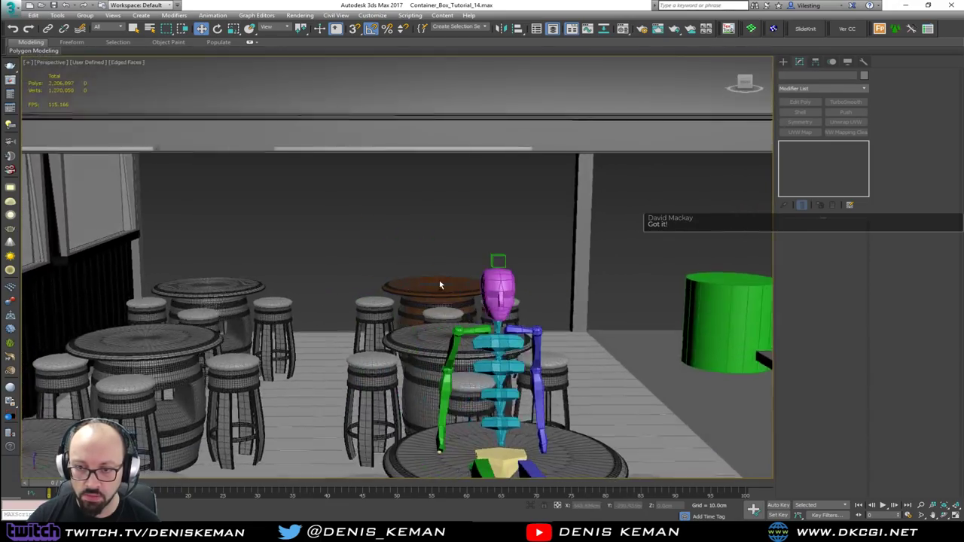
pyautogui.keyDown('alt'); pyautogui.moveTo(441, 283); pyautogui.dragTo(206, 299, button='middle'); pyautogui.keyUp('alt')
pyautogui.scroll(-5, 366, 299)
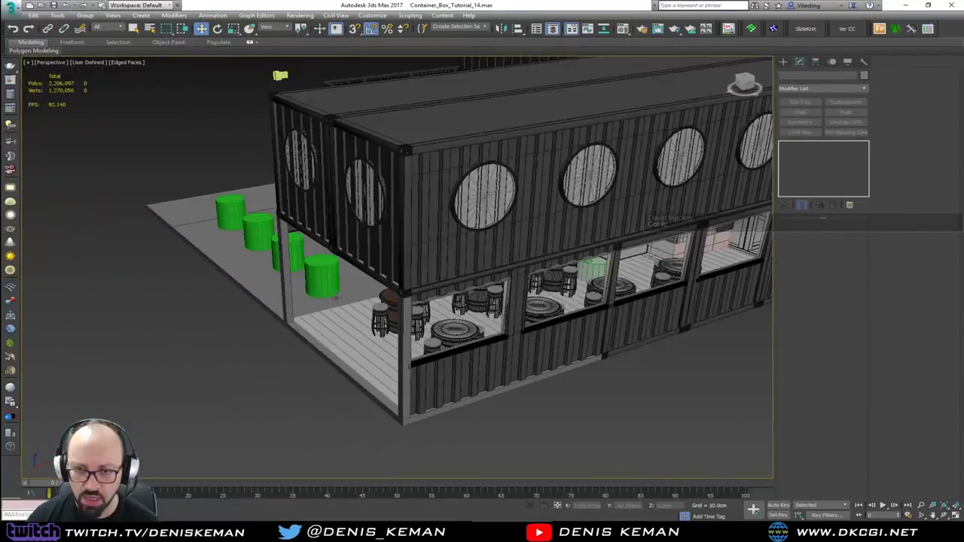
pyautogui.keyDown('alt'); pyautogui.moveTo(366, 299); pyautogui.dragTo(371, 274, button='middle'); pyautogui.keyUp('alt')
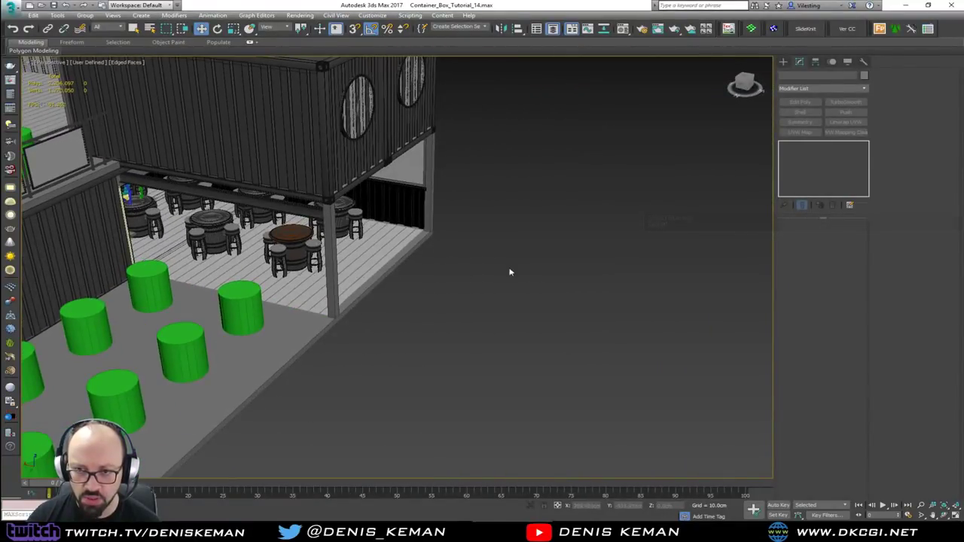
pyautogui.scroll(-5, 497, 287)
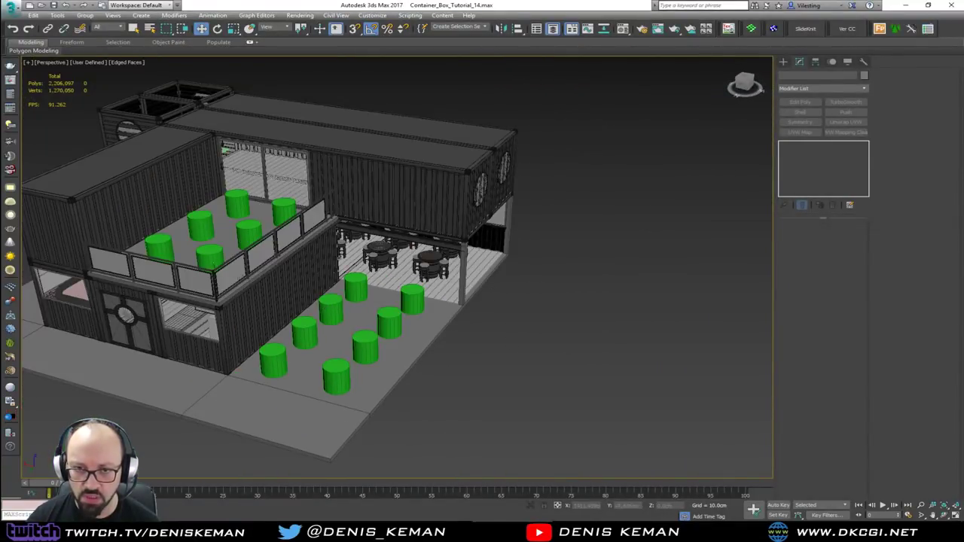
pyautogui.keyDown('alt'); pyautogui.moveTo(243, 176); pyautogui.dragTo(183, 231, button='middle'); pyautogui.keyUp('alt')
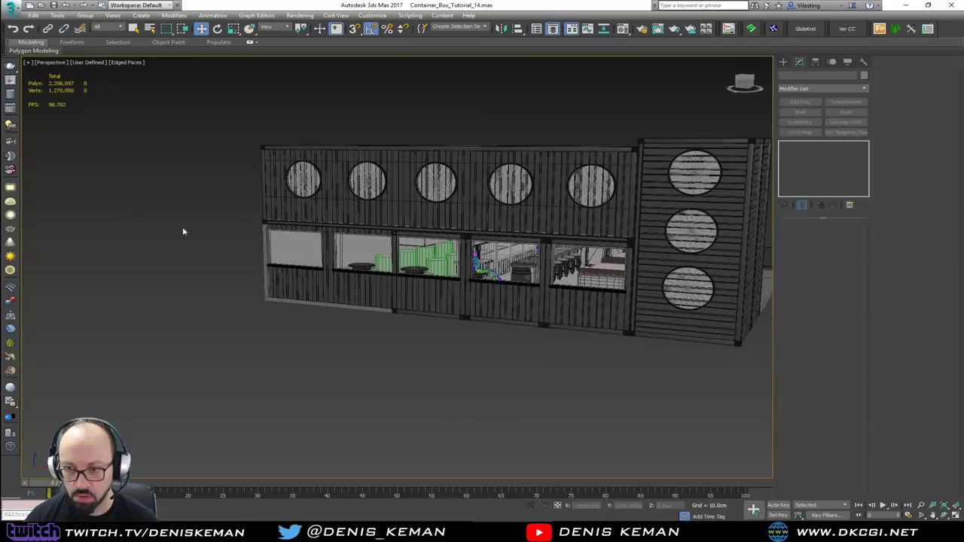
# Try a copy of the ground-floor rear container along the open side of the outdoor seating area, and delete the copy.
pyautogui.click(482, 320)
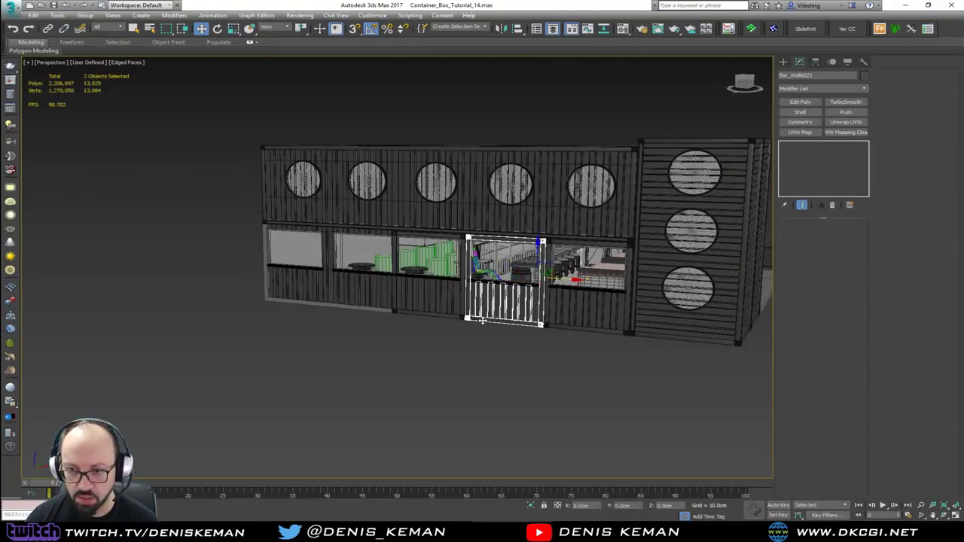
pyautogui.keyDown('alt'); pyautogui.moveTo(478, 320); pyautogui.dragTo(602, 300, button='middle'); pyautogui.keyUp('alt')
pyautogui.moveTo(603, 299); pyautogui.dragTo(214, 230, button='middle')
pyautogui.keyDown('shift'); pyautogui.moveTo(146, 194); pyautogui.dragTo(443, 188); pyautogui.keyUp('shift')
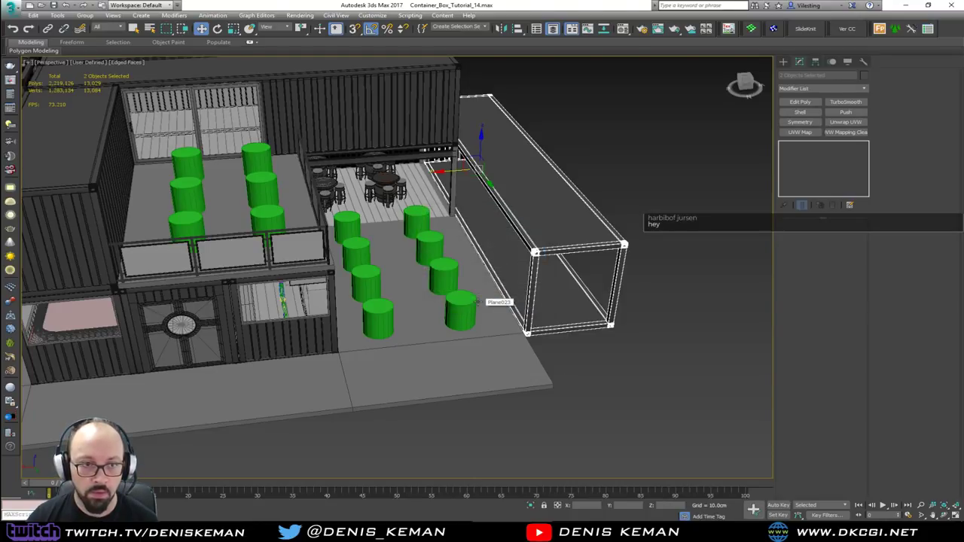
pyautogui.scroll(3, 477, 302)
pyautogui.moveTo(461, 301)
pyautogui.keyDown('alt'); pyautogui.mouseDown(button='middle')
pyautogui.moveTo(429, 284)
pyautogui.moveTo(271, 284)
pyautogui.moveTo(441, 297)
pyautogui.moveTo(489, 287)
pyautogui.moveTo(444, 286)
pyautogui.moveTo(444, 303)
pyautogui.moveTo(404, 325)
pyautogui.moveTo(420, 302)
pyautogui.moveTo(446, 303)
pyautogui.mouseUp(button='middle'); pyautogui.keyUp('alt')
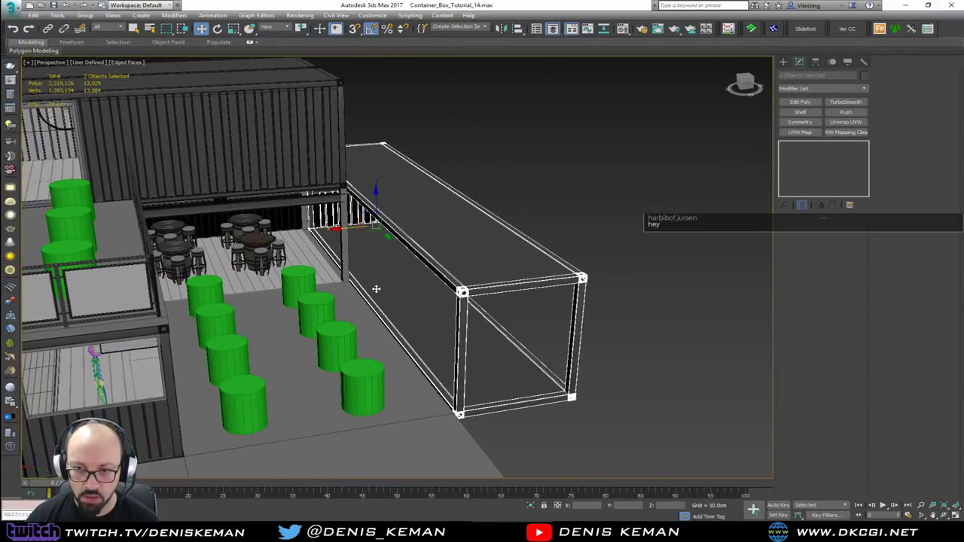
pyautogui.keyDown('alt'); pyautogui.moveTo(376, 288); pyautogui.dragTo(406, 268, button='middle'); pyautogui.keyUp('alt')
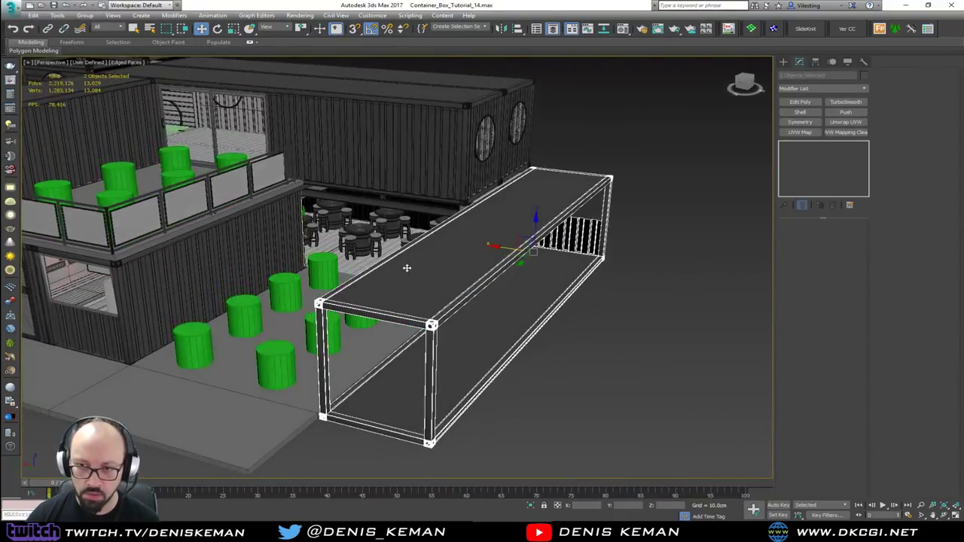
pyautogui.press('Delete')
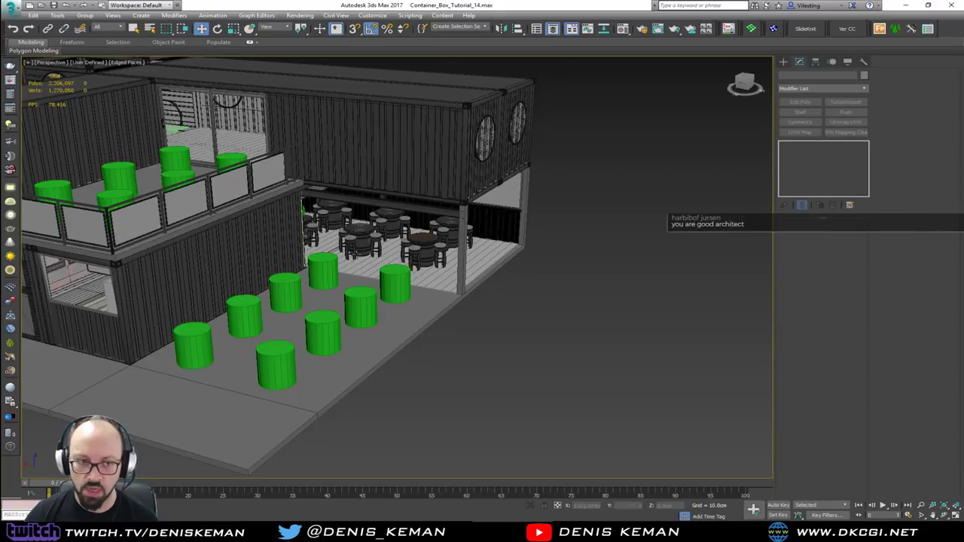
# Examine the open corner of the covered seating area, selecting the steel beam under the upper container and clearing the selection.
pyautogui.moveTo(297, 214); pyautogui.dragTo(352, 256, button='middle')
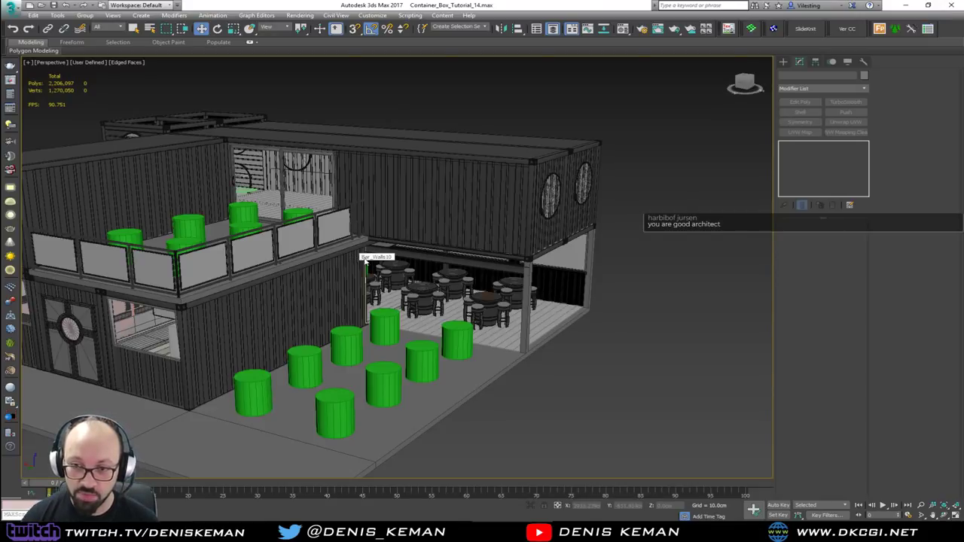
pyautogui.scroll(10, 365, 262)
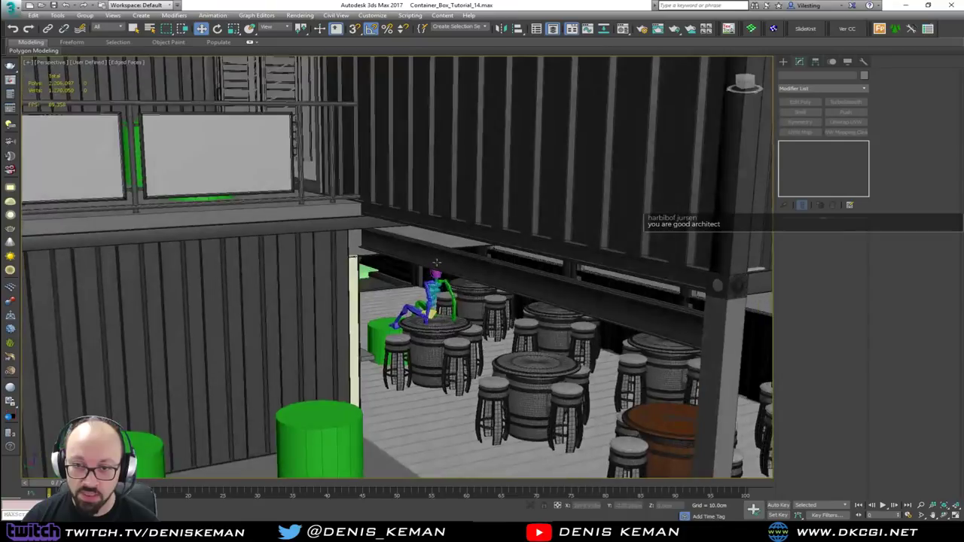
pyautogui.keyDown('alt'); pyautogui.moveTo(436, 262); pyautogui.dragTo(415, 236, button='middle'); pyautogui.keyUp('alt')
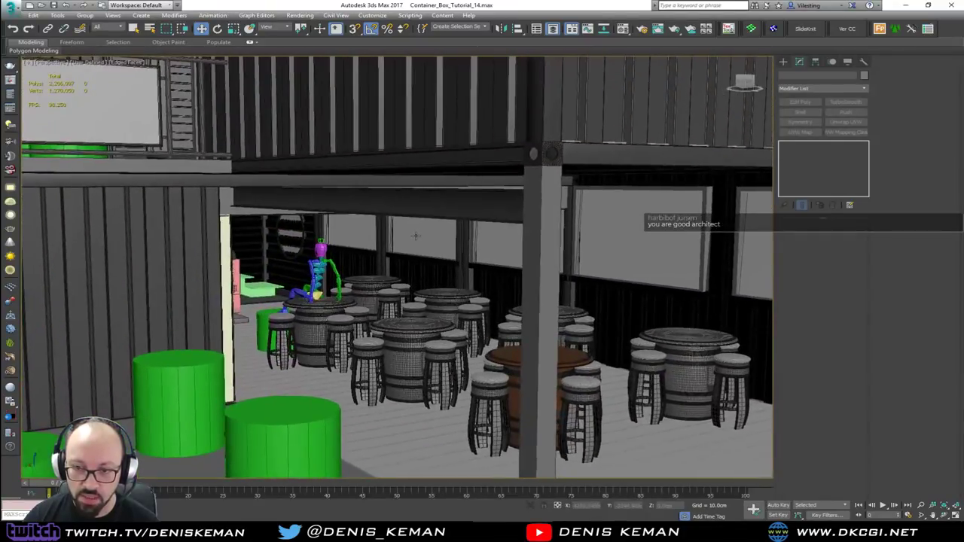
pyautogui.click(426, 199)
pyautogui.keyDown('alt'); pyautogui.moveTo(427, 200); pyautogui.dragTo(459, 249, button='middle'); pyautogui.keyUp('alt')
pyautogui.moveTo(459, 301); pyautogui.dragTo(331, 151, button='middle')
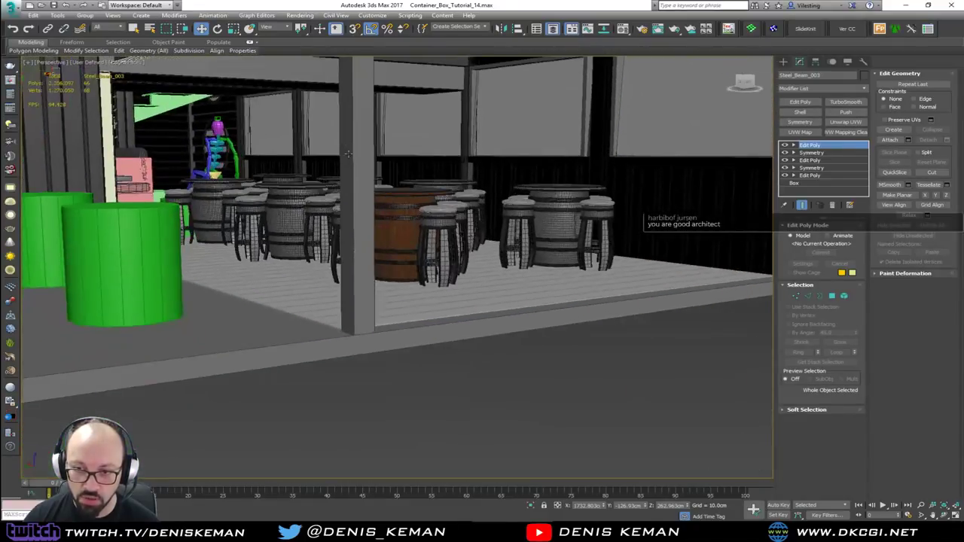
pyautogui.scroll(-3, 339, 166)
pyautogui.click(472, 327)
pyautogui.keyDown('alt'); pyautogui.moveTo(377, 229); pyautogui.dragTo(406, 248, button='middle'); pyautogui.keyUp('alt')
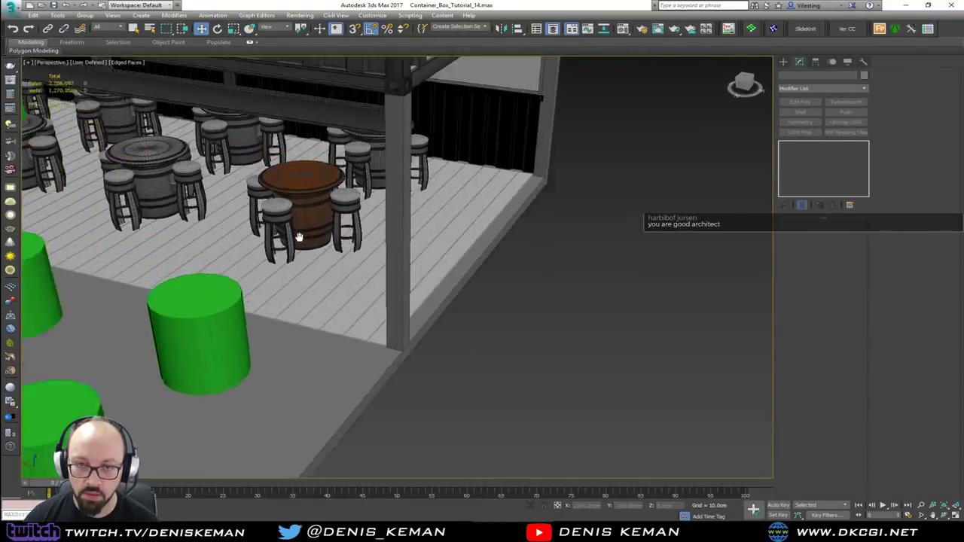
pyautogui.moveTo(299, 237); pyautogui.dragTo(433, 318, button='middle')
pyautogui.scroll(-3, 433, 319)
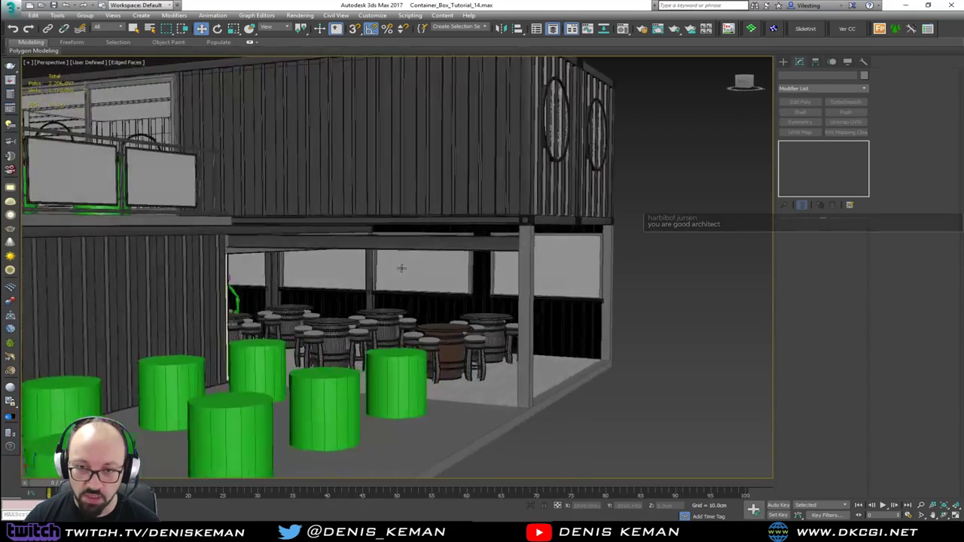
# Review the spacing of the barrel tables and stools in the covered seating area beside the outdoor placeholders.
pyautogui.keyDown('alt'); pyautogui.moveTo(401, 268); pyautogui.dragTo(387, 286, button='middle'); pyautogui.keyUp('alt')
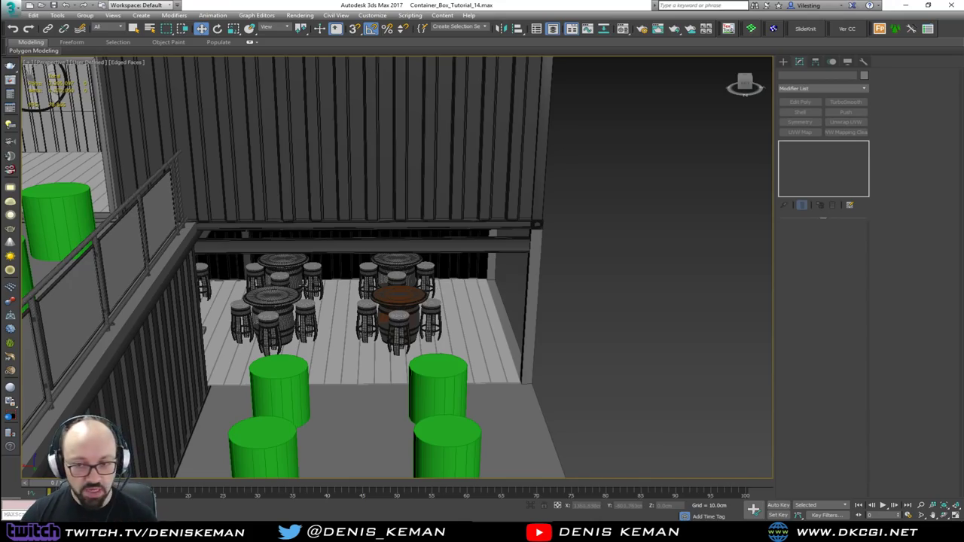
pyautogui.keyDown('alt'); pyautogui.moveTo(388, 287); pyautogui.dragTo(309, 272, button='middle'); pyautogui.keyUp('alt')
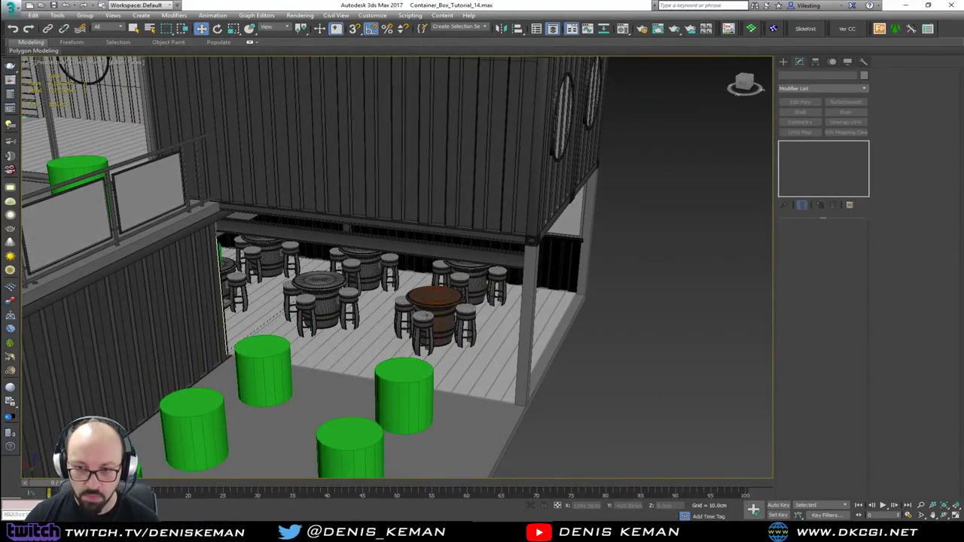
pyautogui.scroll(4, 425, 316)
pyautogui.scroll(-8, 455, 267)
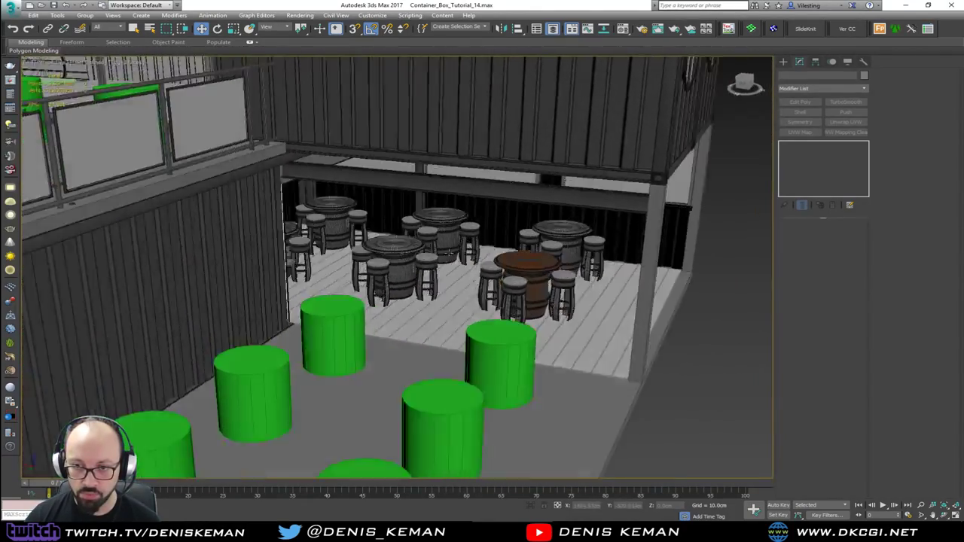
pyautogui.keyDown('alt'); pyautogui.moveTo(450, 252); pyautogui.dragTo(372, 246, button='middle'); pyautogui.keyUp('alt')
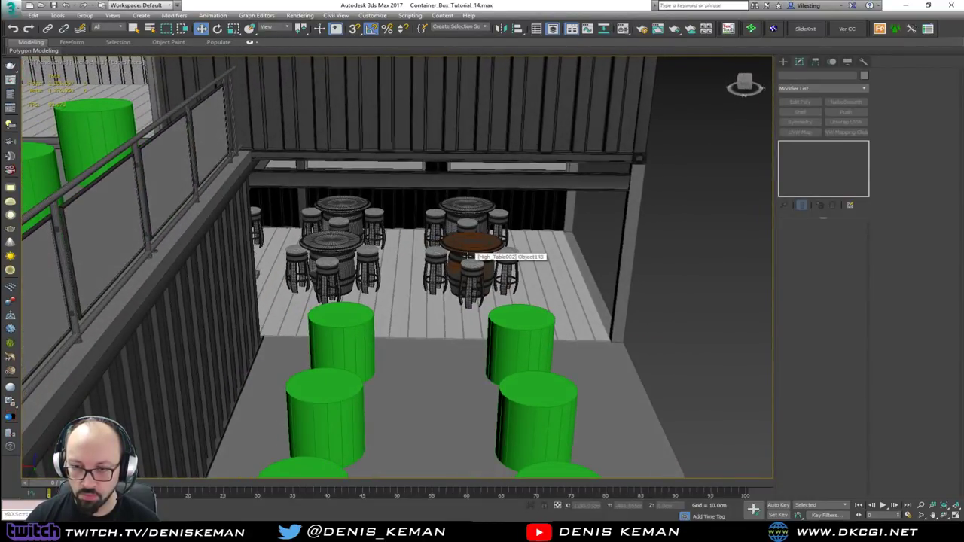
pyautogui.scroll(4, 468, 257)
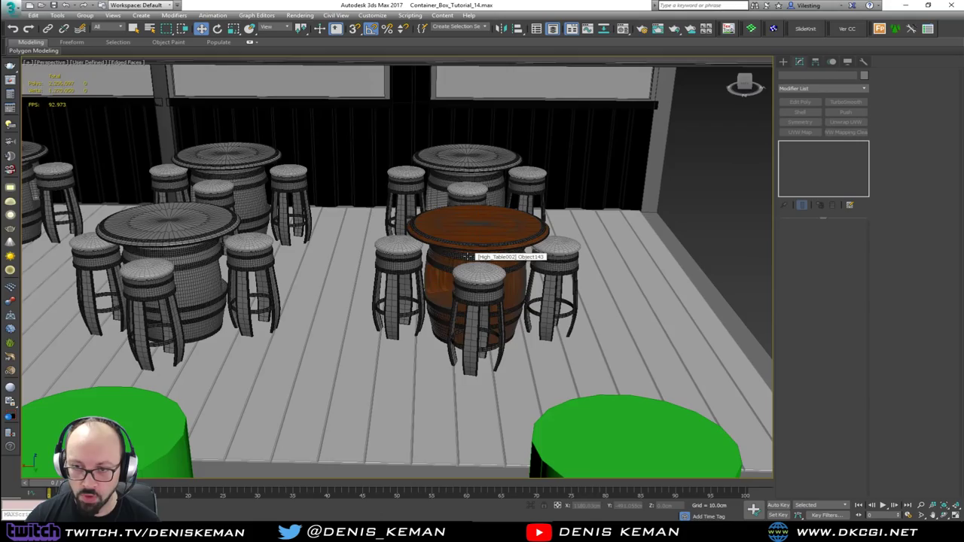
pyautogui.moveTo(241, 209); pyautogui.dragTo(382, 215, button='middle')
pyautogui.scroll(-4, 376, 213)
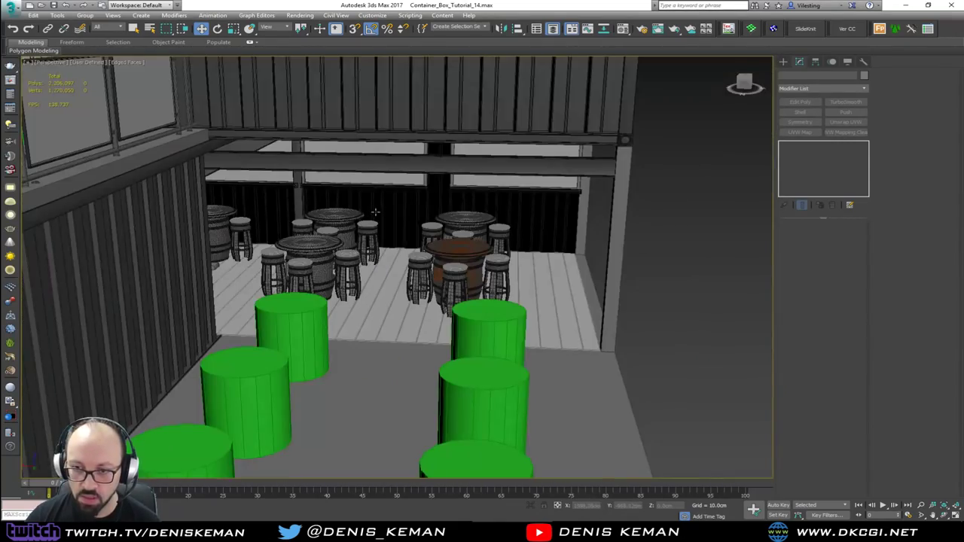
pyautogui.moveTo(416, 242); pyautogui.dragTo(425, 246, button='middle')
pyautogui.scroll(10, 424, 246)
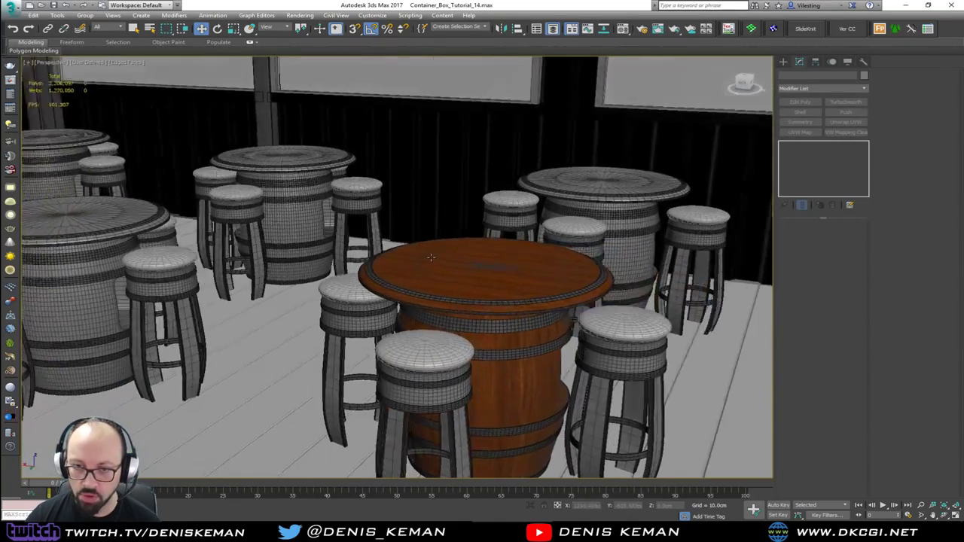
# Delete the two middle barrel tables between the brown table's pair and the seating nearest the bar.
pyautogui.moveTo(196, 258); pyautogui.dragTo(430, 277, button='middle')
pyautogui.click(358, 268)
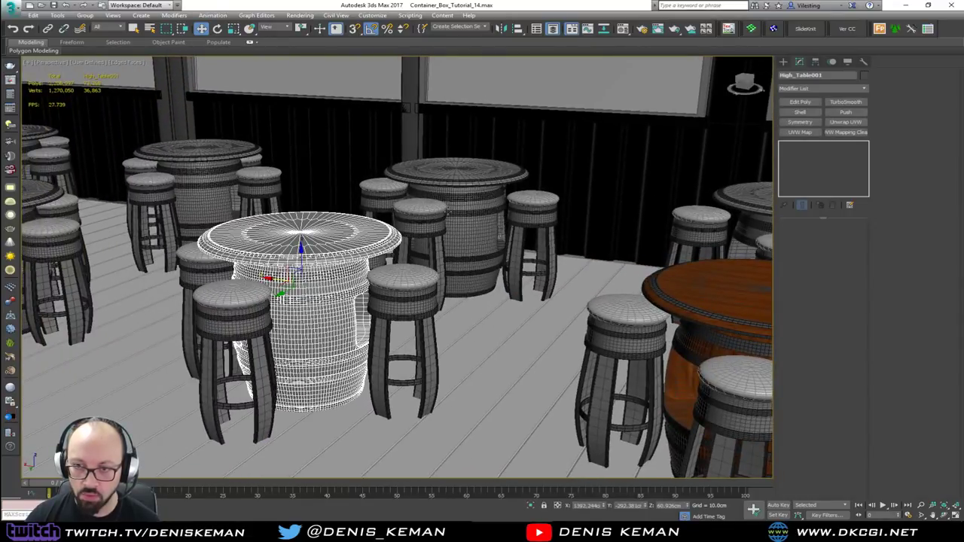
pyautogui.keyDown('ctrl'); pyautogui.click(449, 213); pyautogui.keyUp('ctrl')
pyautogui.press('Delete')
# Delete all eight bar stools left around the spots of the removed barrel tables.
pyautogui.click(211, 260)
pyautogui.keyDown('ctrl'); pyautogui.click(356, 245); pyautogui.keyUp('ctrl')
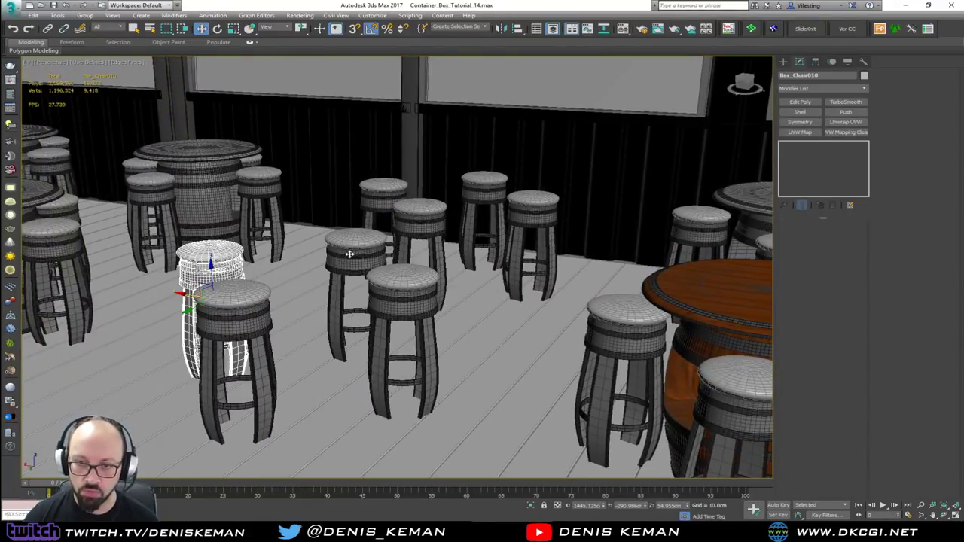
pyautogui.keyDown('ctrl'); pyautogui.click(237, 305); pyautogui.keyUp('ctrl')
pyautogui.keyDown('ctrl'); pyautogui.click(403, 283); pyautogui.keyUp('ctrl')
pyautogui.keyDown('ctrl'); pyautogui.click(420, 211); pyautogui.keyUp('ctrl')
pyautogui.keyDown('ctrl'); pyautogui.click(383, 190); pyautogui.keyUp('ctrl')
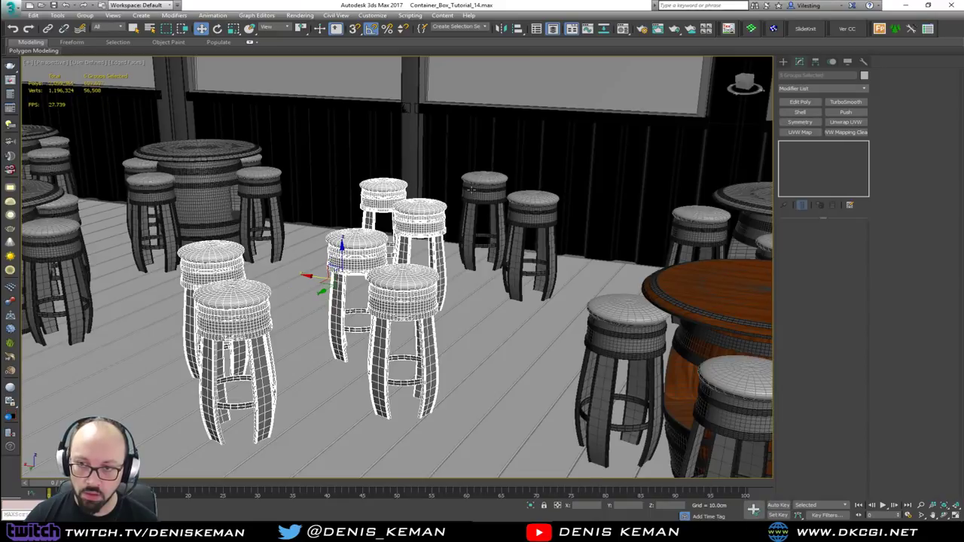
pyautogui.keyDown('ctrl'); pyautogui.click(485, 185); pyautogui.keyUp('ctrl')
pyautogui.keyDown('ctrl'); pyautogui.click(524, 211); pyautogui.keyUp('ctrl')
pyautogui.moveTo(566, 239); pyautogui.dragTo(399, 218, button='middle')
pyautogui.scroll(-3, 400, 219)
pyautogui.press('Delete')
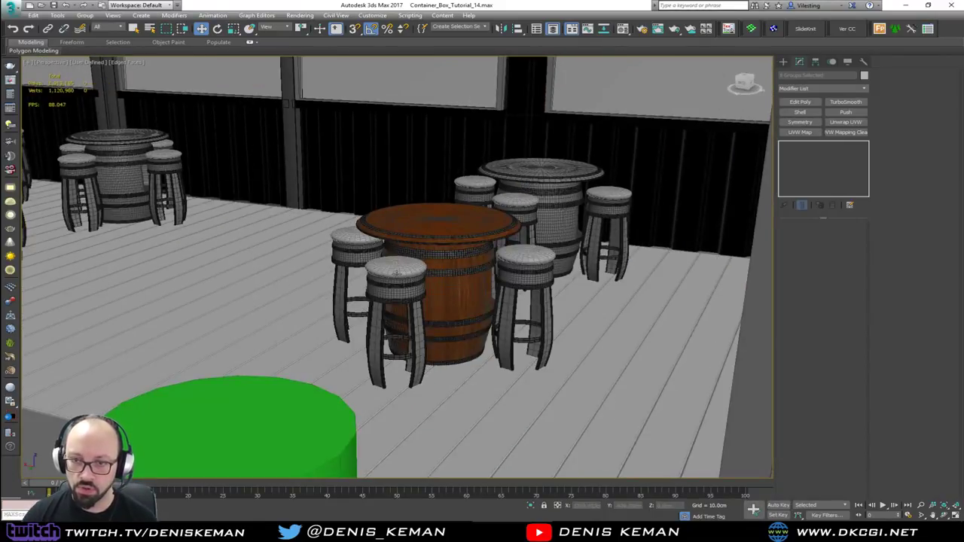
# Select the brown barrel table, the table behind it and all their stools, and shift the group along X into the freed floor space.
pyautogui.click(397, 274)
pyautogui.keyDown('ctrl'); pyautogui.click(458, 253); pyautogui.keyUp('ctrl')
pyautogui.keyDown('ctrl'); pyautogui.click(524, 260); pyautogui.keyUp('ctrl')
pyautogui.keyDown('ctrl'); pyautogui.click(543, 188); pyautogui.keyUp('ctrl')
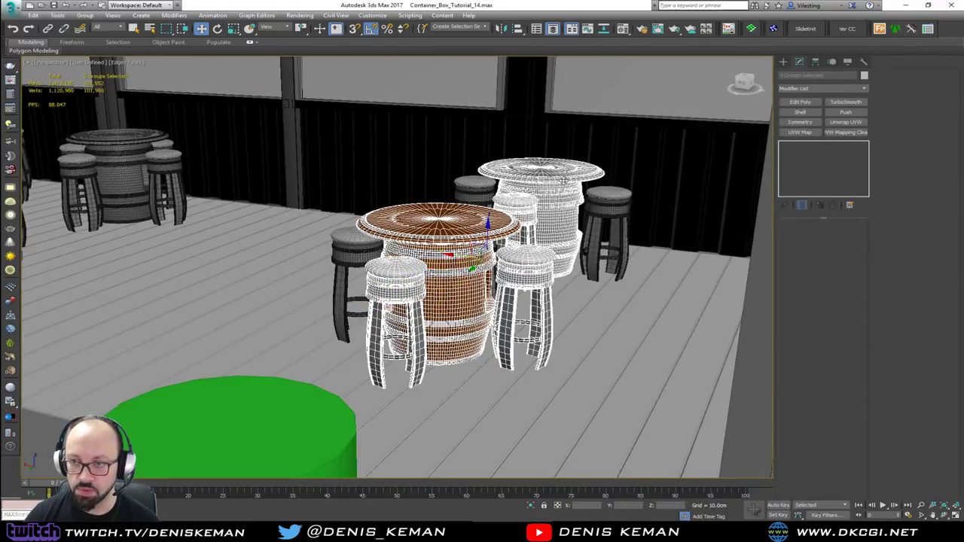
pyautogui.keyDown('ctrl'); pyautogui.click(606, 226); pyautogui.keyUp('ctrl')
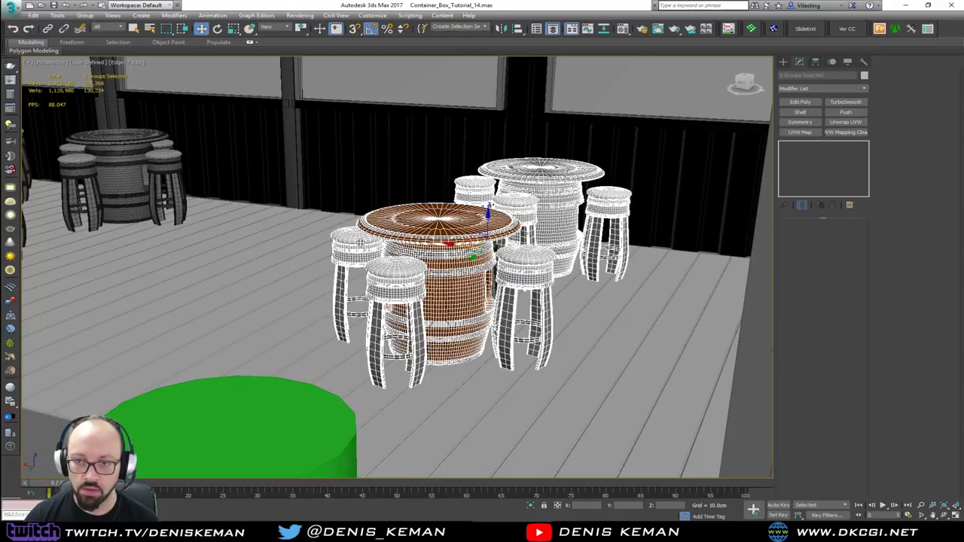
pyautogui.keyDown('alt'); pyautogui.moveTo(401, 233); pyautogui.dragTo(498, 233, button='middle'); pyautogui.keyUp('alt')
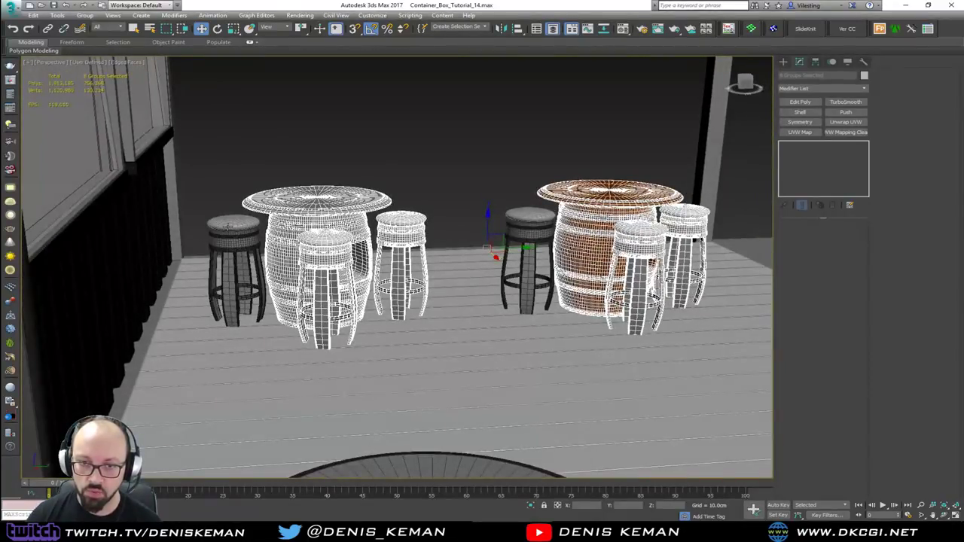
pyautogui.keyDown('ctrl'); pyautogui.click(228, 226); pyautogui.keyUp('ctrl')
pyautogui.keyDown('alt'); pyautogui.moveTo(227, 225); pyautogui.dragTo(355, 218, button='middle'); pyautogui.keyUp('alt')
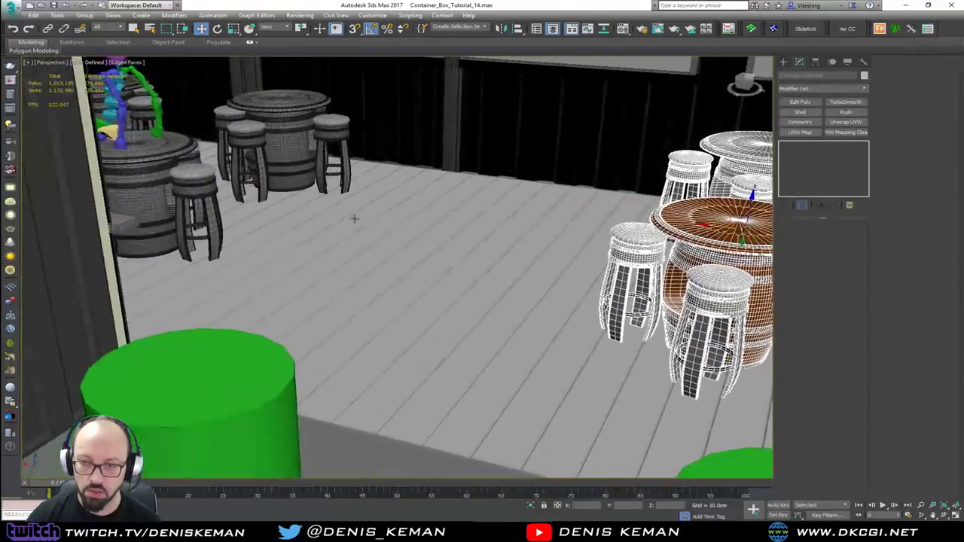
pyautogui.scroll(-4, 355, 218)
pyautogui.moveTo(566, 224); pyautogui.dragTo(401, 201)
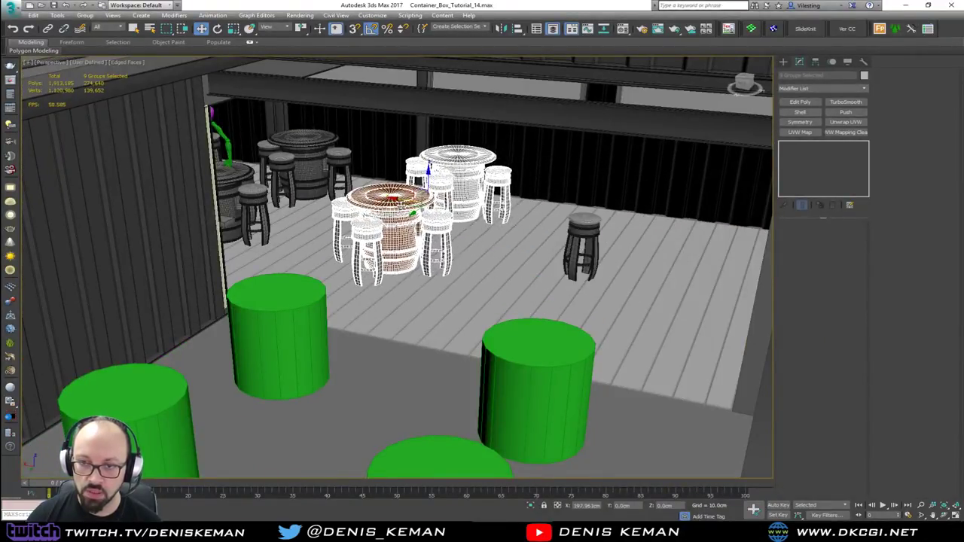
pyautogui.hotkey('ctrl', 'z')
pyautogui.keyDown('alt'); pyautogui.moveTo(567, 229); pyautogui.dragTo(593, 220, button='middle'); pyautogui.keyUp('alt')
pyautogui.keyDown('ctrl'); pyautogui.click(558, 215); pyautogui.keyUp('ctrl')
pyautogui.moveTo(571, 226); pyautogui.dragTo(375, 225)
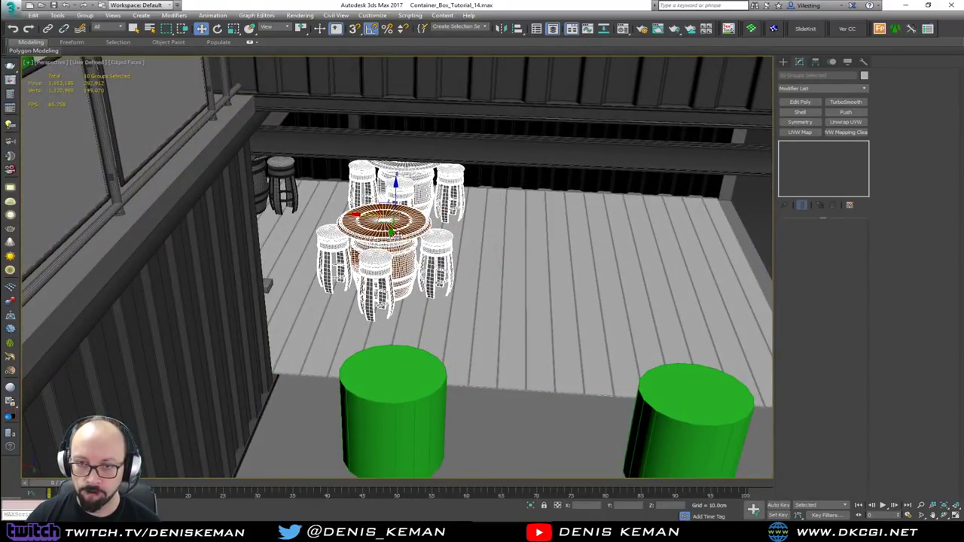
# Make one instance of the ground-floor corrugated side wall facing the outdoor seating, rotated 90 degrees about the vertical axis.
pyautogui.scroll(-4, 395, 235)
pyautogui.moveTo(396, 235); pyautogui.dragTo(317, 235, button='middle')
pyautogui.keyDown('alt'); pyautogui.moveTo(571, 288); pyautogui.dragTo(464, 279, button='middle'); pyautogui.keyUp('alt')
pyautogui.click(239, 252)
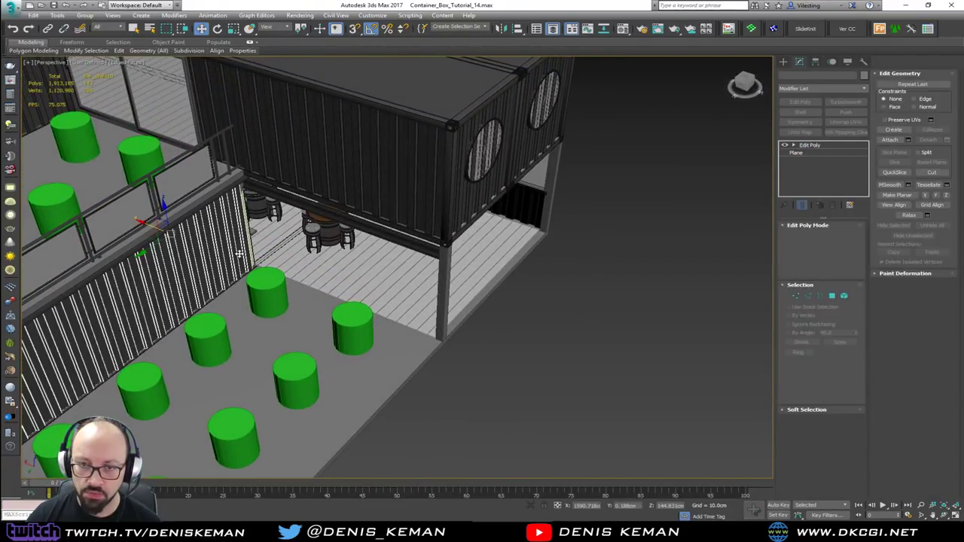
pyautogui.scroll(-3, 239, 251)
pyautogui.moveTo(239, 252); pyautogui.dragTo(376, 246, button='middle')
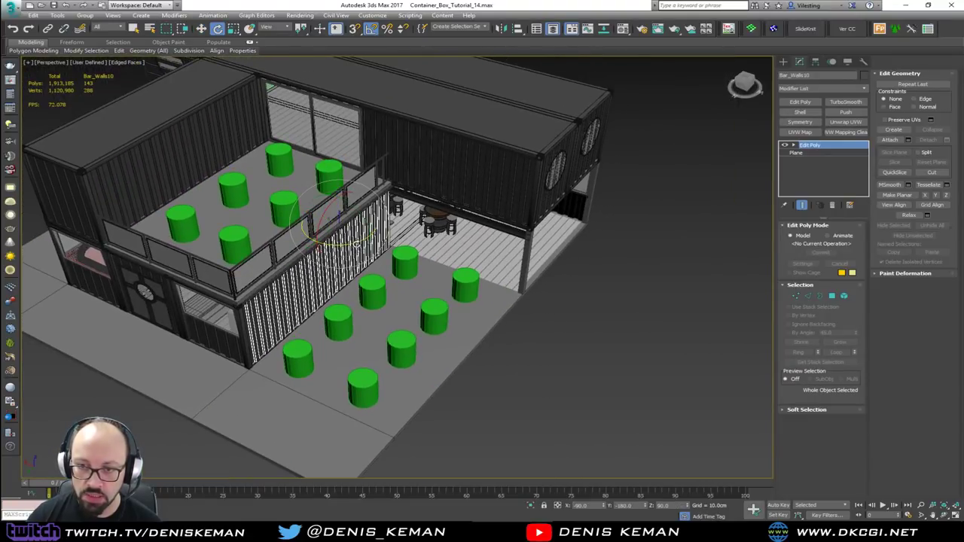
pyautogui.click(341, 245)
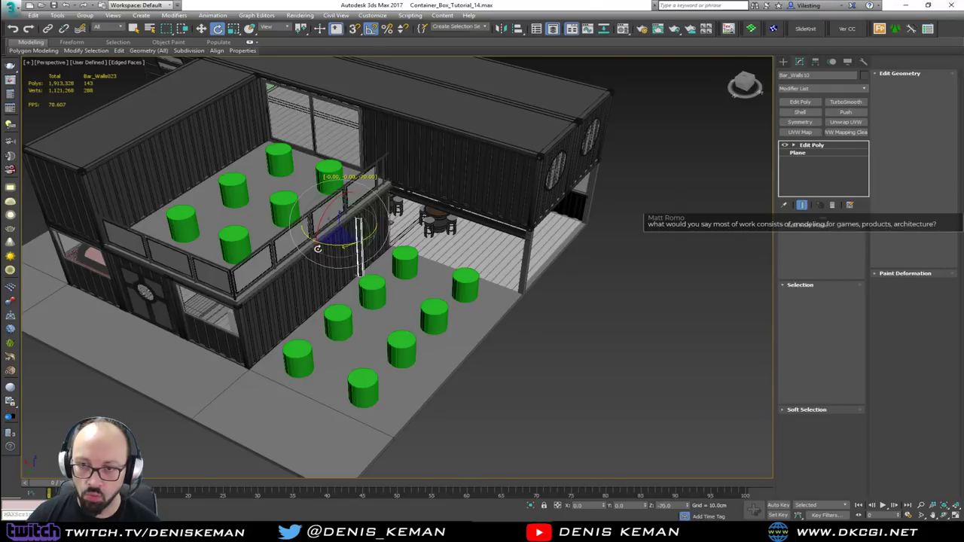
pyautogui.keyDown('shift'); pyautogui.moveTo(309, 250); pyautogui.dragTo(309, 251); pyautogui.keyUp('shift')
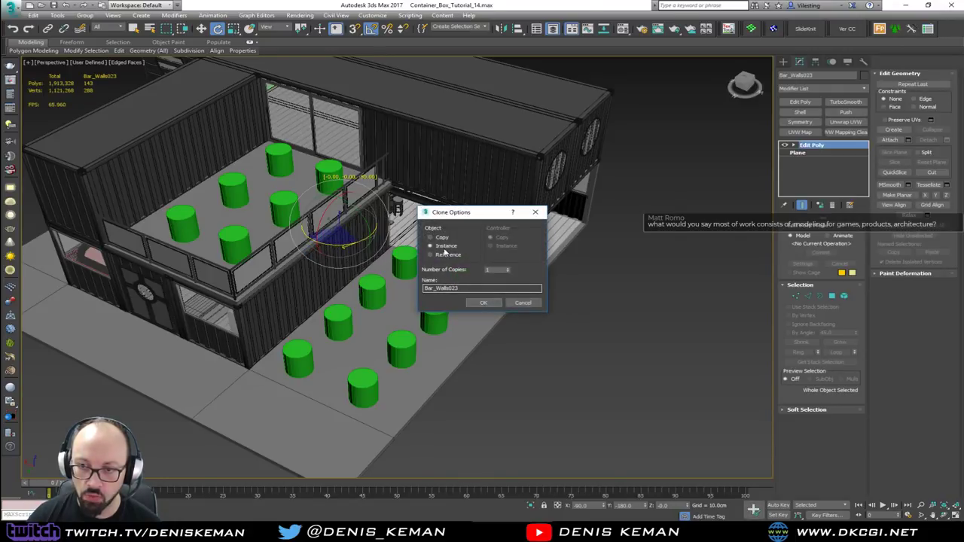
pyautogui.click(483, 302)
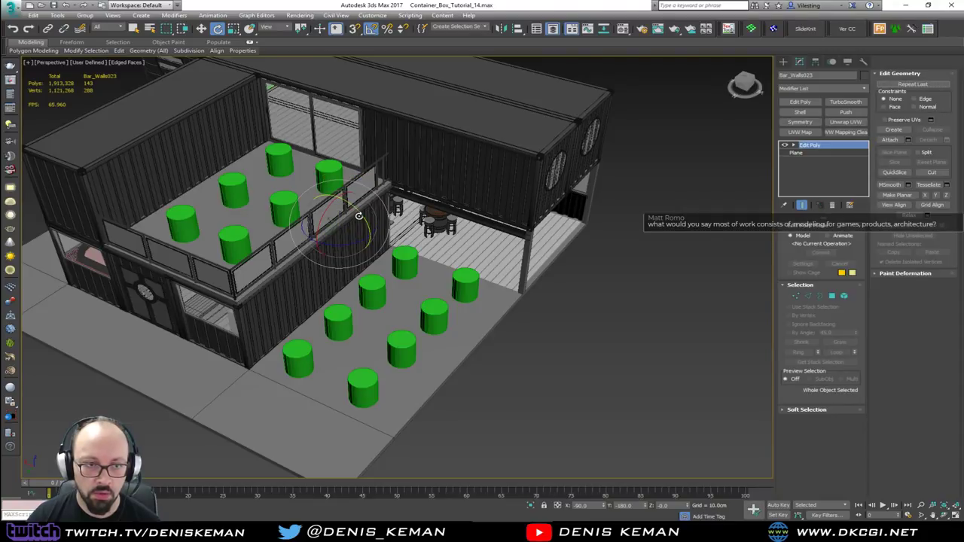
# Move the rotated wall copy to the boundary between the outdoor placeholders and the covered seating area, adjusting it along Y near the beam.
pyautogui.moveTo(359, 217); pyautogui.dragTo(385, 232, button='middle')
pyautogui.press('w')
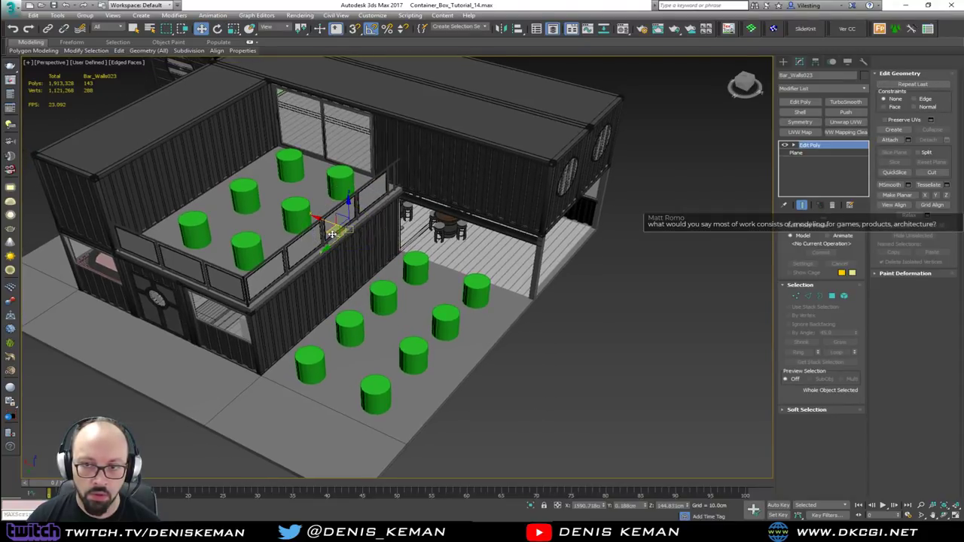
pyautogui.moveTo(331, 233)
pyautogui.mouseDown()
pyautogui.moveTo(580, 276)
pyautogui.moveTo(569, 269)
pyautogui.mouseUp()
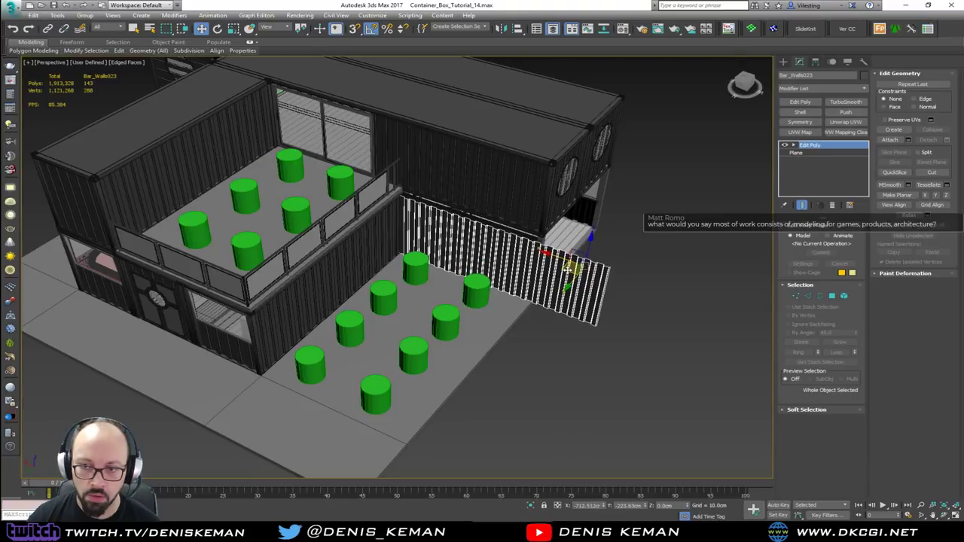
pyautogui.scroll(4, 568, 269)
pyautogui.keyDown('alt'); pyautogui.moveTo(534, 270); pyautogui.dragTo(487, 257, button='middle'); pyautogui.keyUp('alt')
pyautogui.moveTo(539, 359)
pyautogui.mouseDown()
pyautogui.moveTo(549, 359)
pyautogui.moveTo(537, 360)
pyautogui.mouseUp()
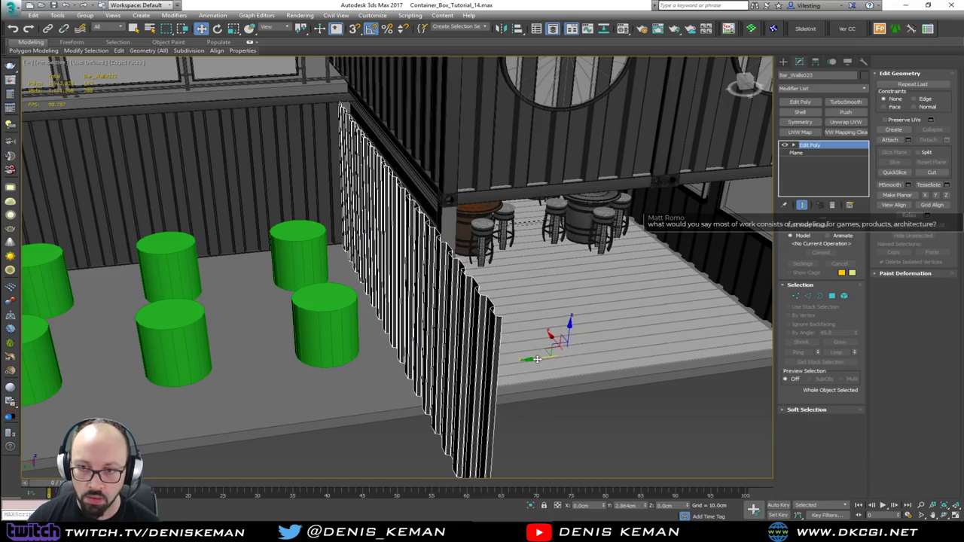
pyautogui.moveTo(518, 306)
pyautogui.keyDown('alt'); pyautogui.mouseDown(button='middle')
pyautogui.moveTo(528, 286)
pyautogui.moveTo(518, 234)
pyautogui.moveTo(506, 299)
pyautogui.mouseUp(button='middle'); pyautogui.keyUp('alt')
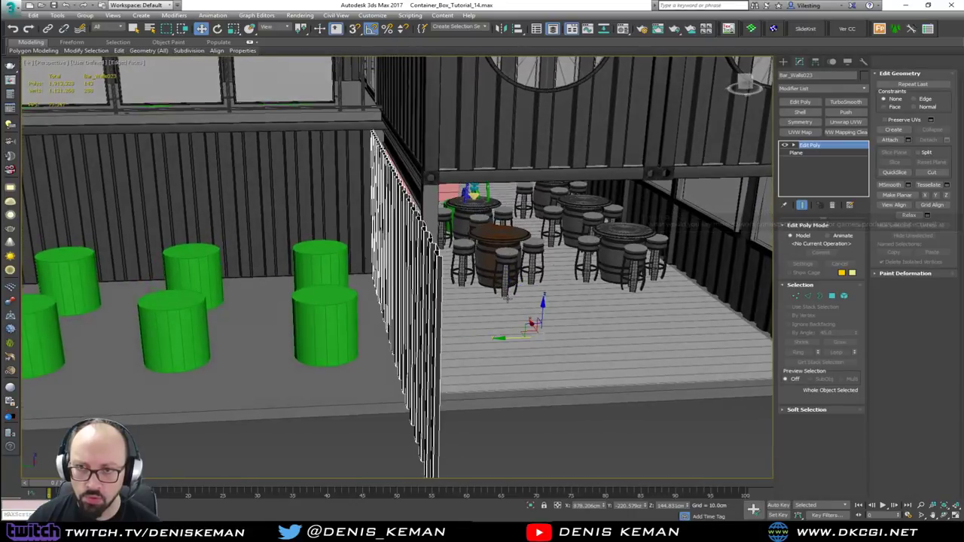
pyautogui.scroll(10, 397, 147)
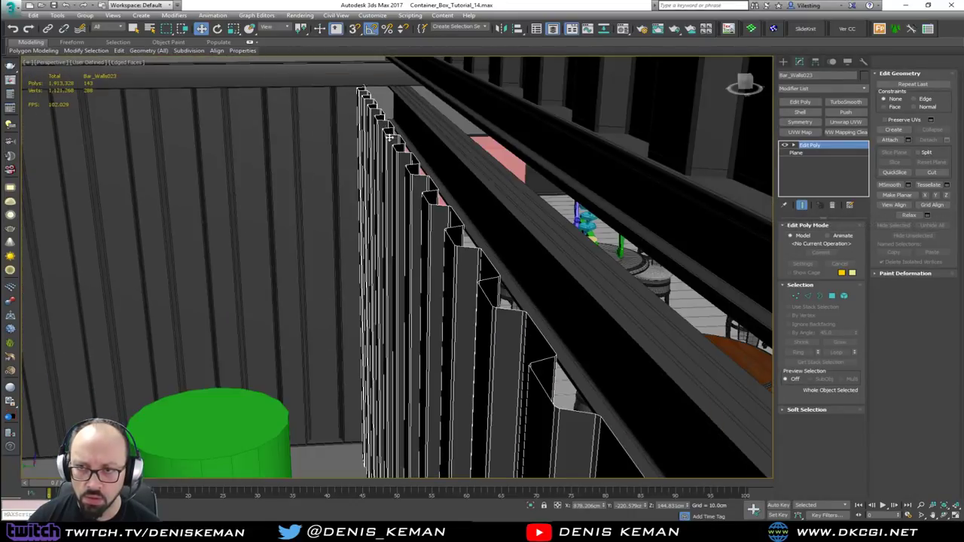
# Move the corrugated wall Bar_Walls023 outward along Y to about -242 cm, in line with the container's side frame.
pyautogui.keyDown('alt'); pyautogui.moveTo(389, 135); pyautogui.dragTo(369, 152, button='middle'); pyautogui.keyUp('alt')
pyautogui.keyDown('alt'); pyautogui.moveTo(392, 280); pyautogui.dragTo(429, 325, button='middle'); pyautogui.keyUp('alt')
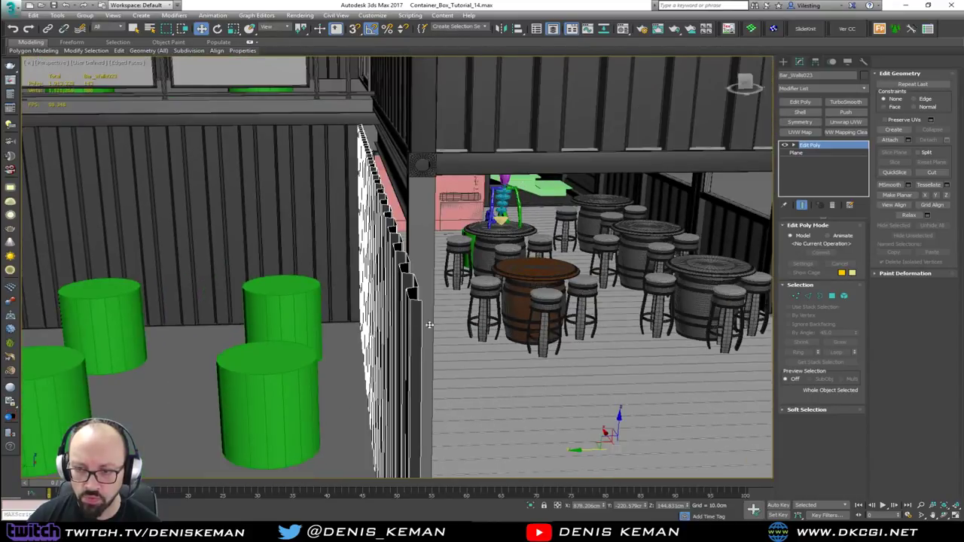
pyautogui.moveTo(605, 451); pyautogui.dragTo(616, 453)
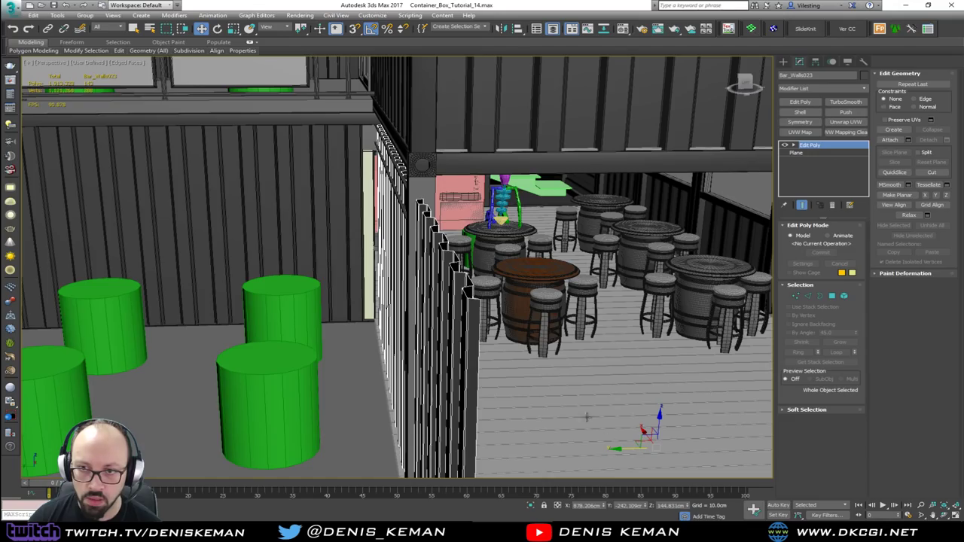
# Raise the top row of vertices on Bar_Walls023 to meet the lower beam of the upper container.
pyautogui.keyDown('alt'); pyautogui.moveTo(587, 416); pyautogui.dragTo(603, 233, button='middle'); pyautogui.keyUp('alt')
pyautogui.scroll(-4, 478, 325)
pyautogui.press('1')
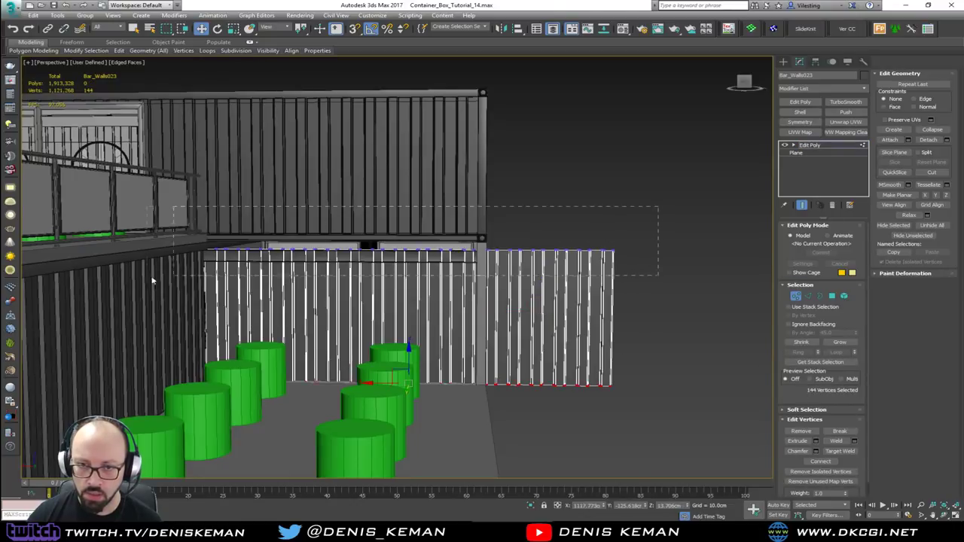
pyautogui.scroll(3, 394, 242)
pyautogui.moveTo(426, 236); pyautogui.dragTo(437, 217)
pyautogui.press('1')
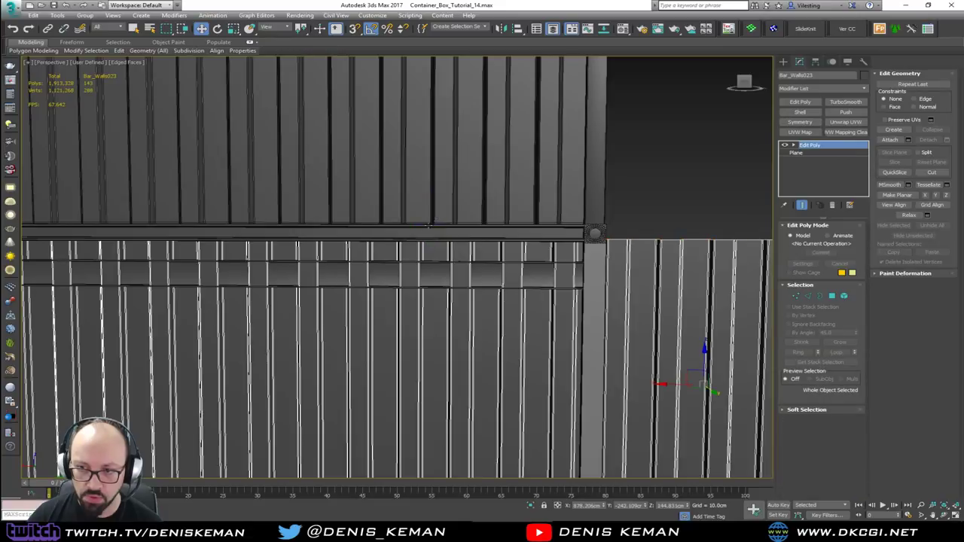
# Extrude the end edge of Bar_Walls10 about 21 cm along Y to close the corner gap beside Bar_Walls023.
pyautogui.moveTo(360, 285)
pyautogui.mouseDown(button='middle')
pyautogui.moveTo(518, 291)
pyautogui.moveTo(361, 293)
pyautogui.mouseUp(button='middle')
pyautogui.scroll(5, 360, 292)
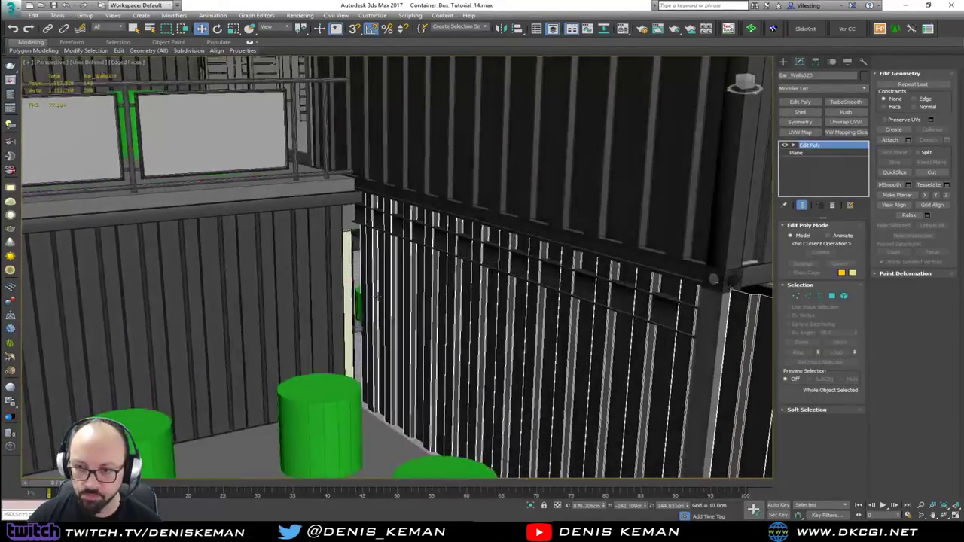
pyautogui.press('1')
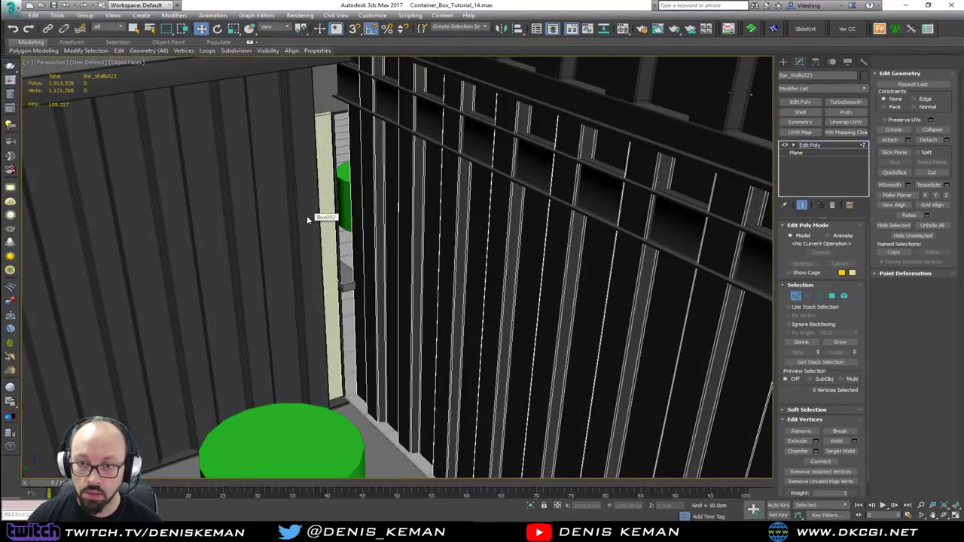
pyautogui.press('1')
pyautogui.click(307, 217)
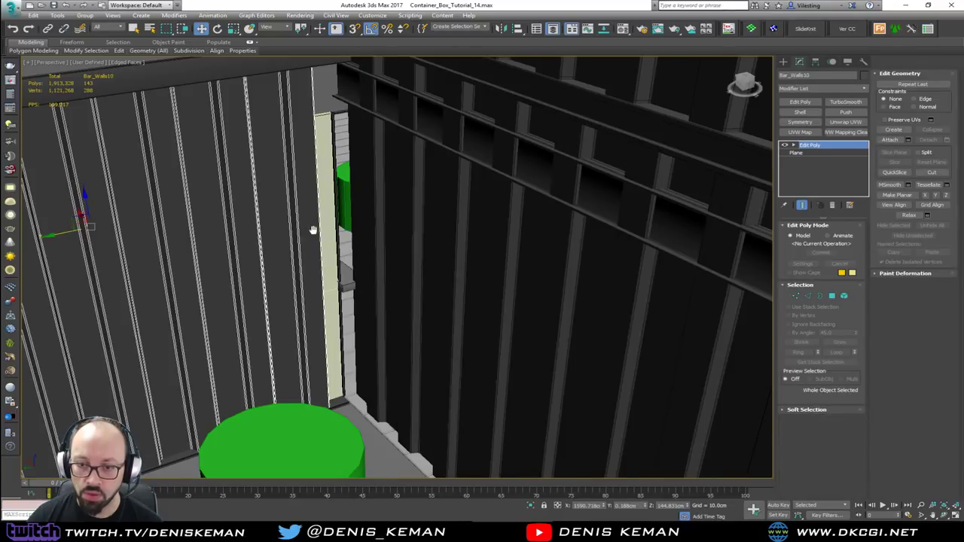
pyautogui.keyDown('alt'); pyautogui.moveTo(312, 229); pyautogui.dragTo(406, 271, button='middle'); pyautogui.keyUp('alt')
pyautogui.press('2')
pyautogui.click(385, 297)
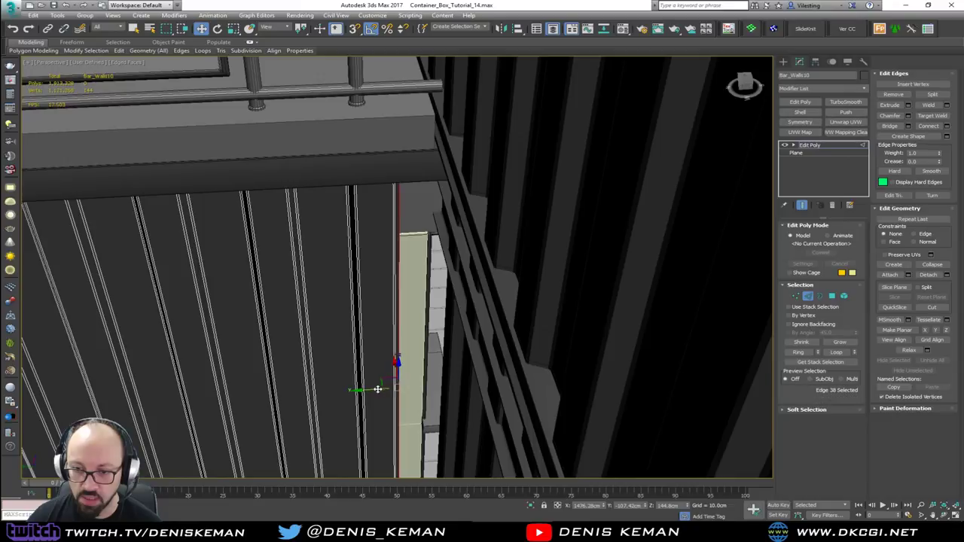
pyautogui.keyDown('shift'); pyautogui.moveTo(377, 388); pyautogui.dragTo(412, 387); pyautogui.keyUp('shift')
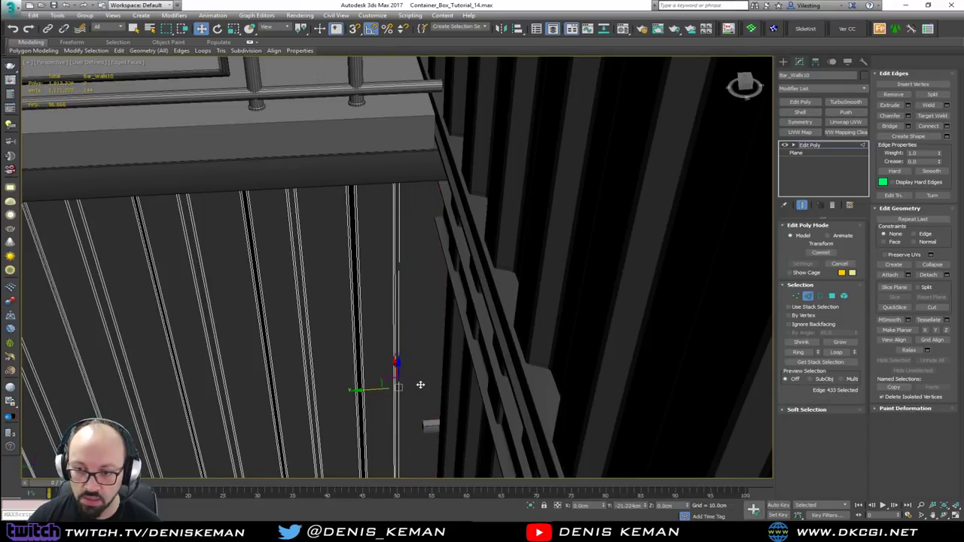
pyautogui.keyDown('alt'); pyautogui.moveTo(421, 385); pyautogui.dragTo(613, 333, button='middle'); pyautogui.keyUp('alt')
pyautogui.click(808, 297)
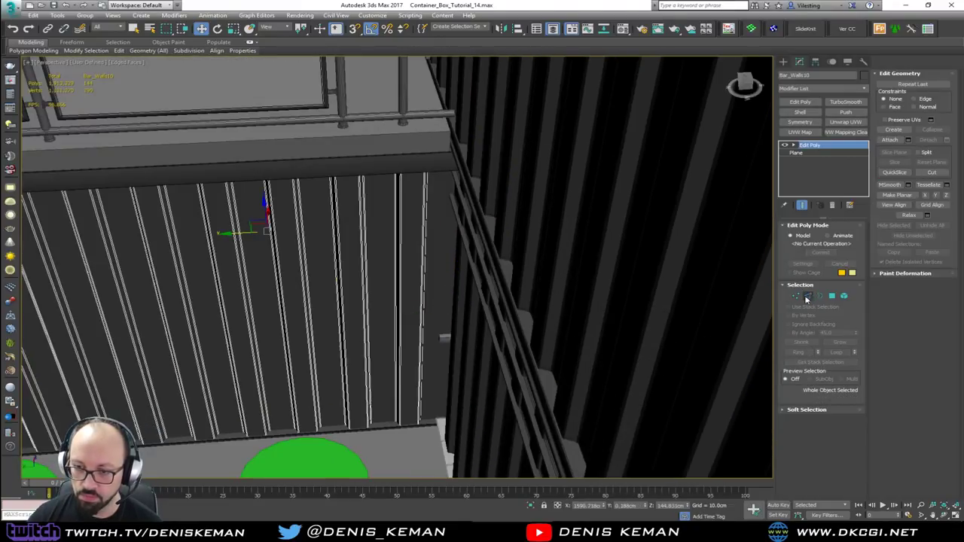
# Select Steel_Beam_003 and shift it along Y to about -135.5 cm, toward the relocated side wall.
pyautogui.keyDown('alt'); pyautogui.moveTo(482, 339); pyautogui.dragTo(291, 202, button='middle'); pyautogui.keyUp('alt')
pyautogui.scroll(-3, 291, 202)
pyautogui.click(555, 437)
pyautogui.scroll(2, 453, 267)
pyautogui.moveTo(454, 267); pyautogui.dragTo(467, 365, button='middle')
pyautogui.click(509, 248)
pyautogui.keyDown('alt'); pyautogui.moveTo(514, 282); pyautogui.dragTo(325, 260, button='middle'); pyautogui.keyUp('alt')
pyautogui.click(416, 212)
pyautogui.scroll(-10, 324, 260)
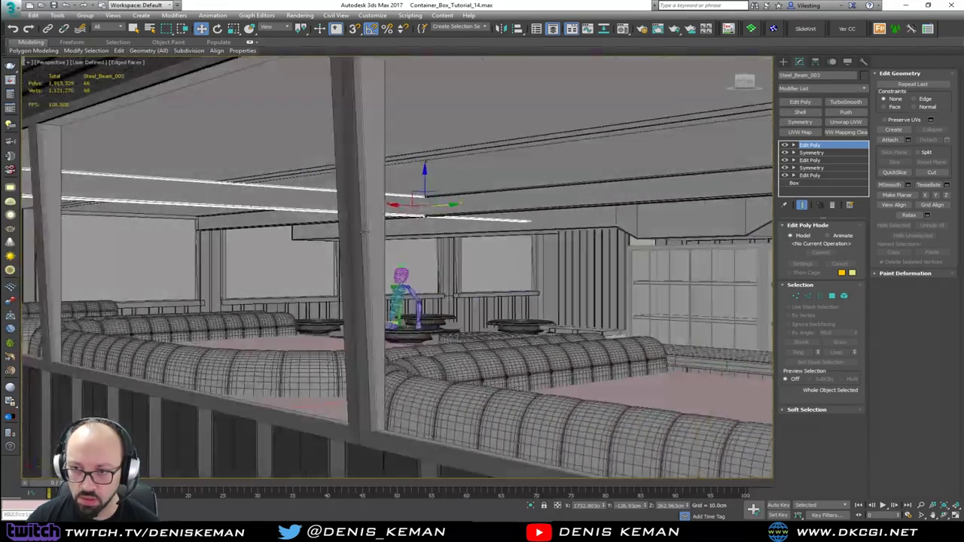
pyautogui.moveTo(363, 233)
pyautogui.keyDown('alt'); pyautogui.mouseDown(button='middle')
pyautogui.moveTo(509, 261)
pyautogui.moveTo(378, 229)
pyautogui.mouseUp(button='middle'); pyautogui.keyUp('alt')
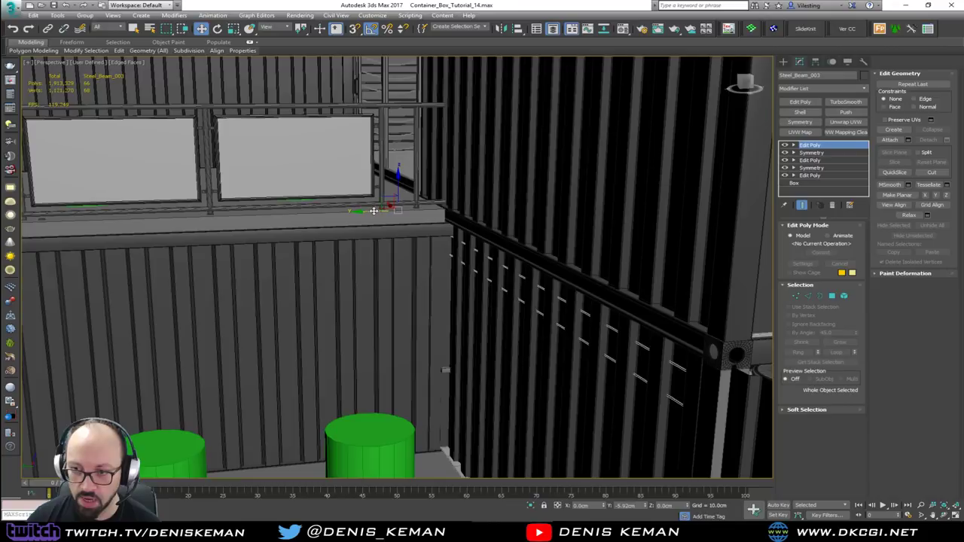
pyautogui.keyDown('alt'); pyautogui.moveTo(378, 210); pyautogui.dragTo(404, 273, button='middle'); pyautogui.keyUp('alt')
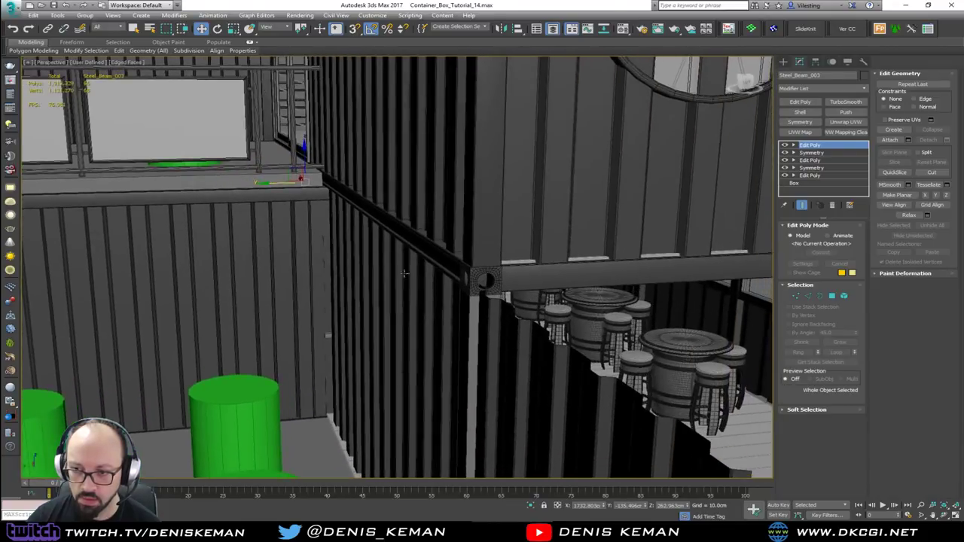
# Select the counter slab Object077 that pokes through the wall corner and add an Edit Poly modifier to it.
pyautogui.keyDown('alt'); pyautogui.moveTo(465, 307); pyautogui.dragTo(480, 321, button='middle'); pyautogui.keyUp('alt')
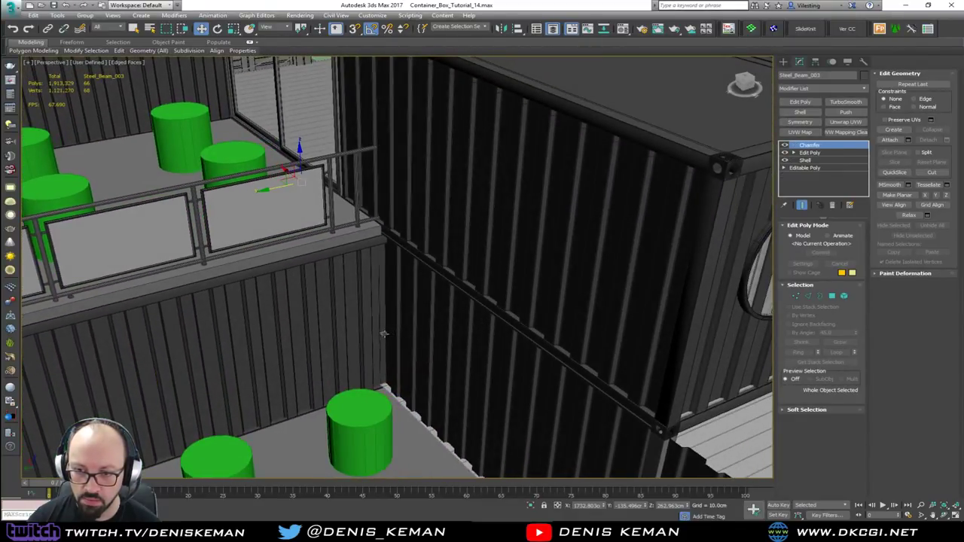
pyautogui.click(384, 334)
pyautogui.press('z')
pyautogui.keyDown('alt'); pyautogui.moveTo(383, 335); pyautogui.dragTo(270, 333, button='middle'); pyautogui.keyUp('alt')
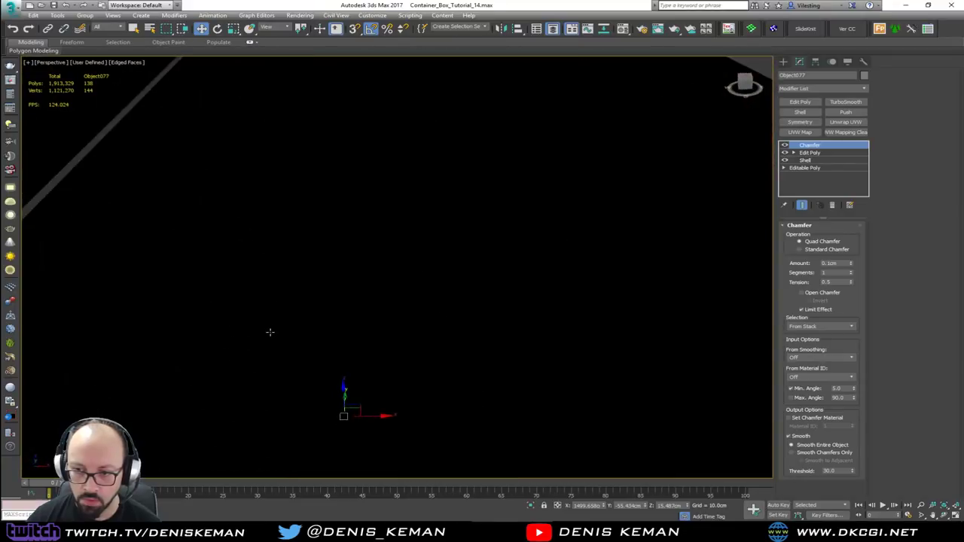
pyautogui.press('F3')
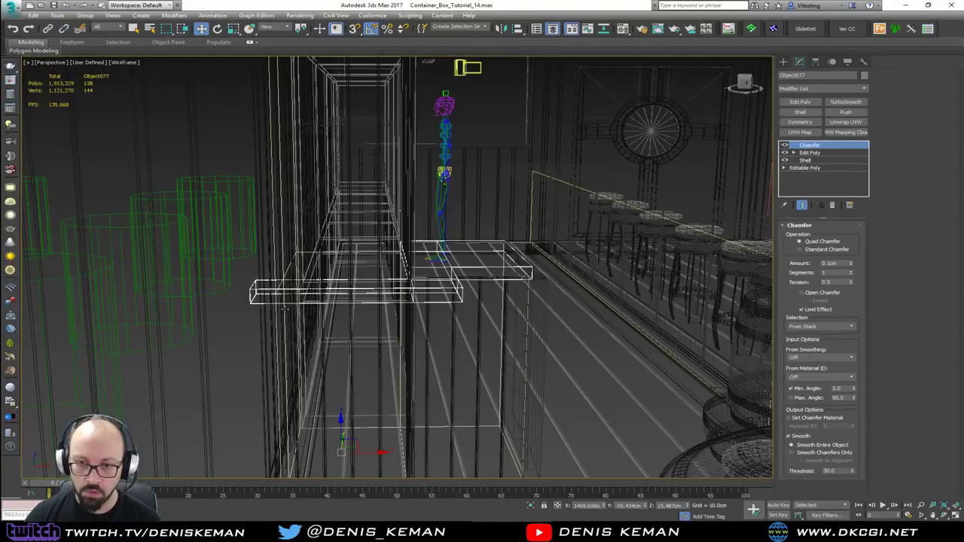
pyautogui.click(799, 103)
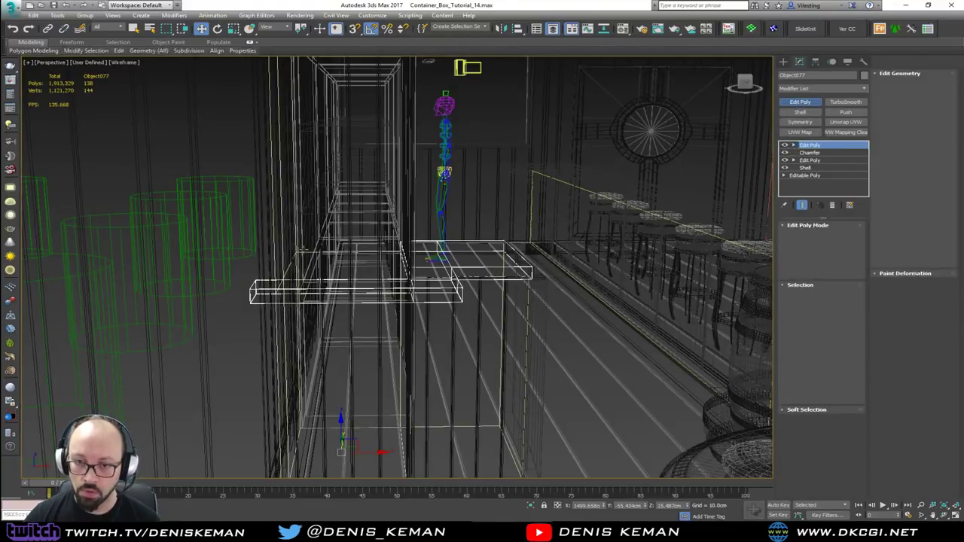
# Pull the outer end vertices of the counter slab Object077 inward along X toward the wall corner.
pyautogui.press('F3')
pyautogui.press('F3')
pyautogui.moveTo(289, 340); pyautogui.dragTo(288, 339)
pyautogui.press('F3')
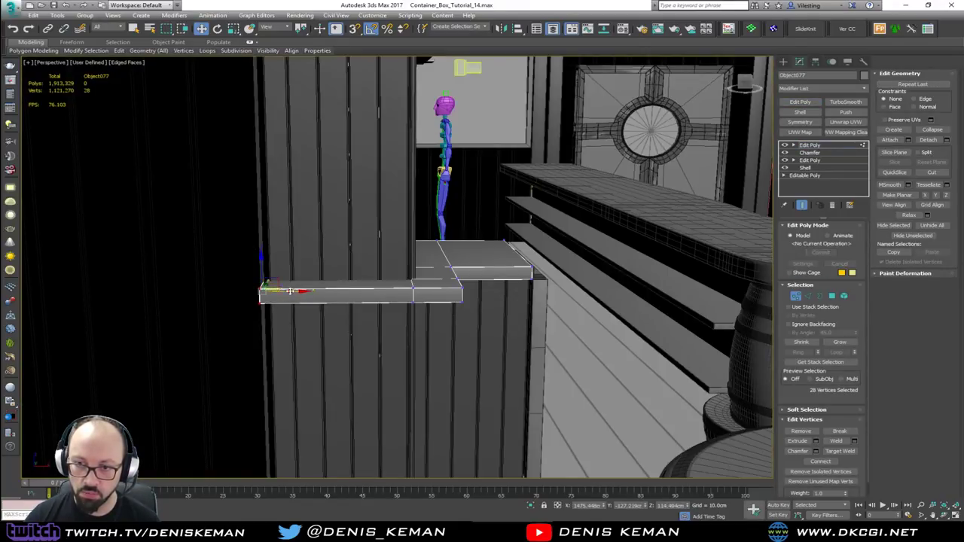
pyautogui.keyDown('alt'); pyautogui.moveTo(290, 292); pyautogui.dragTo(345, 338, button='middle'); pyautogui.keyUp('alt')
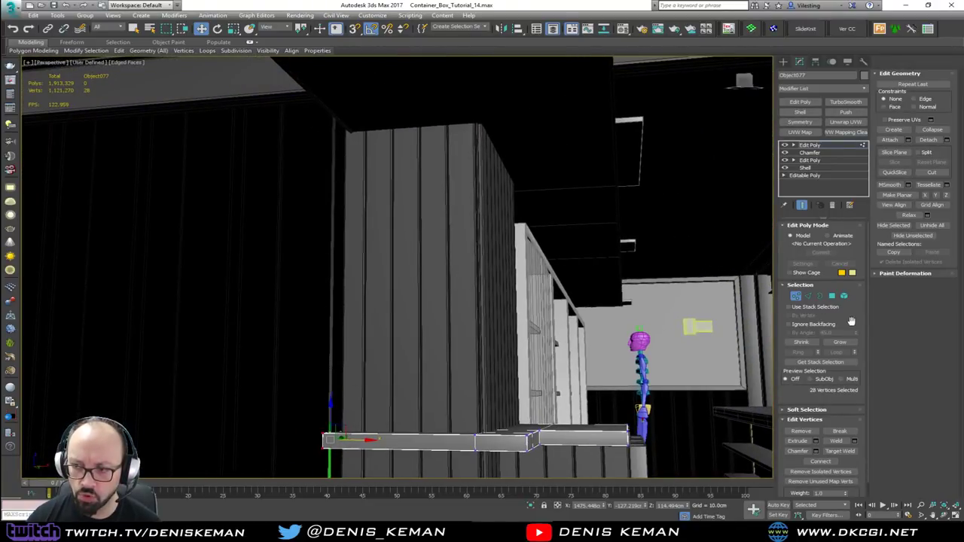
pyautogui.click(799, 296)
# Adjust the inner end edge of Bar_Walls023 along X at the corner beside the counter.
pyautogui.click(314, 392)
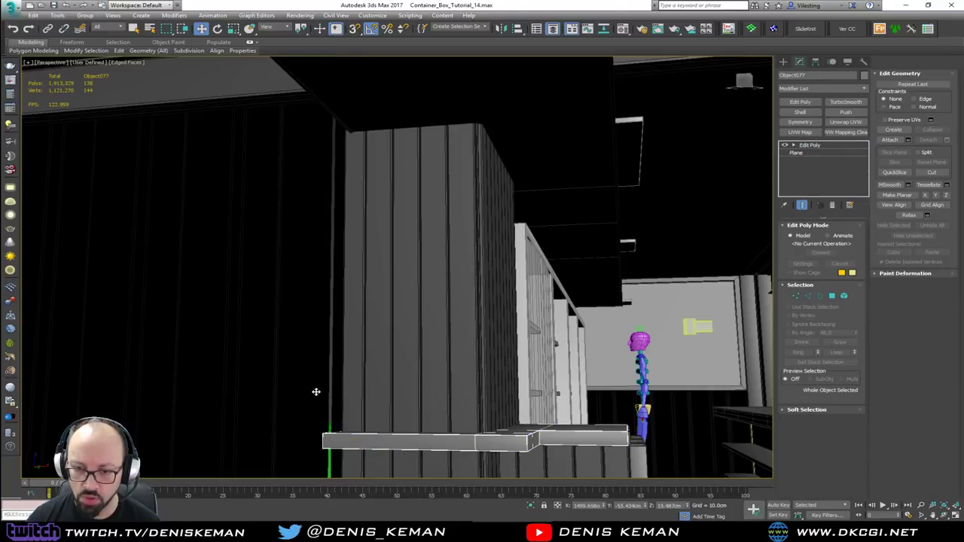
pyautogui.press('2')
pyautogui.click(330, 398)
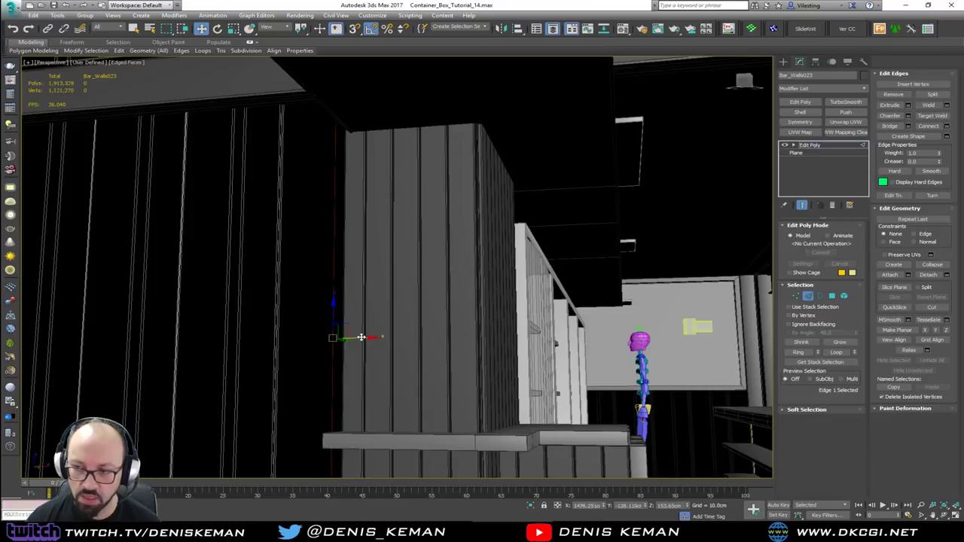
pyautogui.press('2')
# Delete the polygons of Bar_Walls023 that extend past the container's corner post.
pyautogui.keyDown('alt'); pyautogui.moveTo(362, 337); pyautogui.dragTo(462, 356, button='middle'); pyautogui.keyUp('alt')
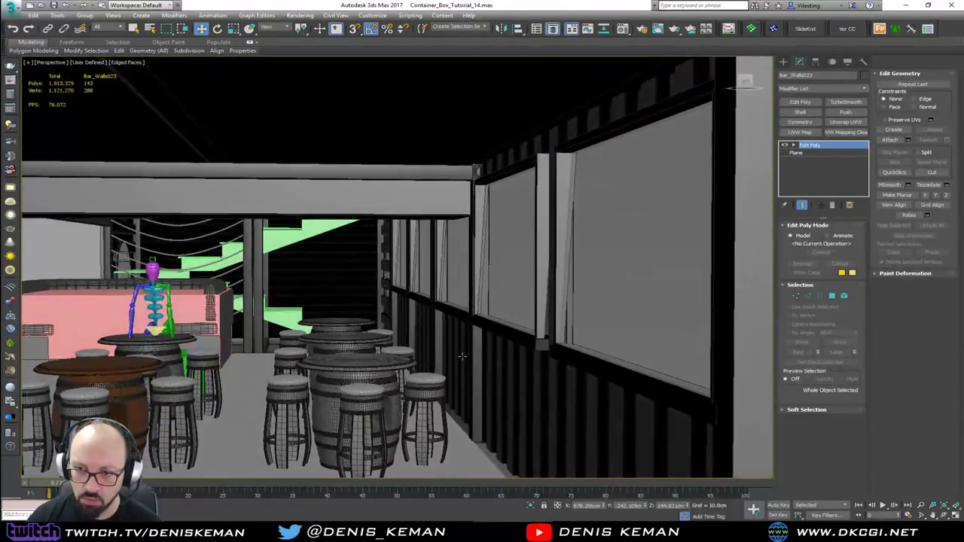
pyautogui.scroll(-8, 463, 356)
pyautogui.click(638, 349)
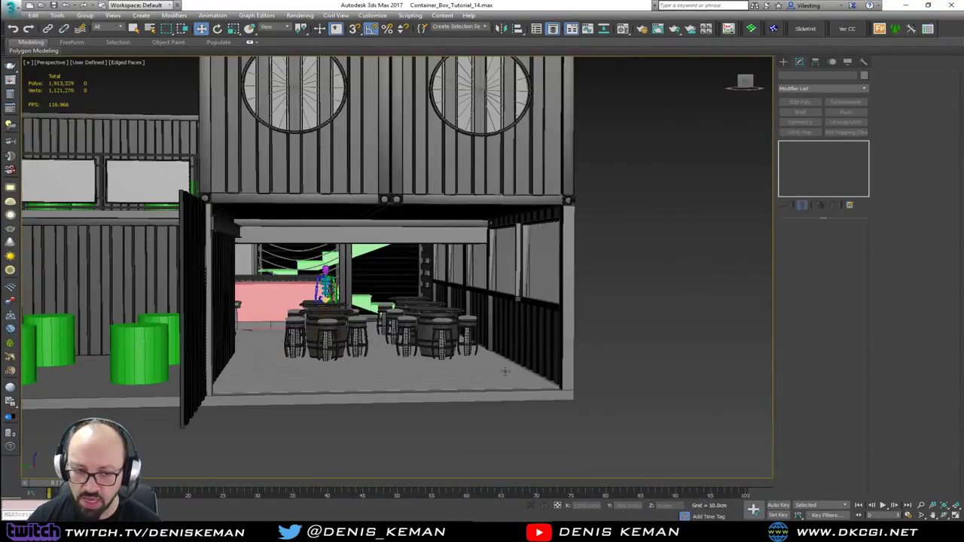
pyautogui.keyDown('alt'); pyautogui.moveTo(638, 349); pyautogui.dragTo(428, 316, button='middle'); pyautogui.keyUp('alt')
pyautogui.click(501, 349)
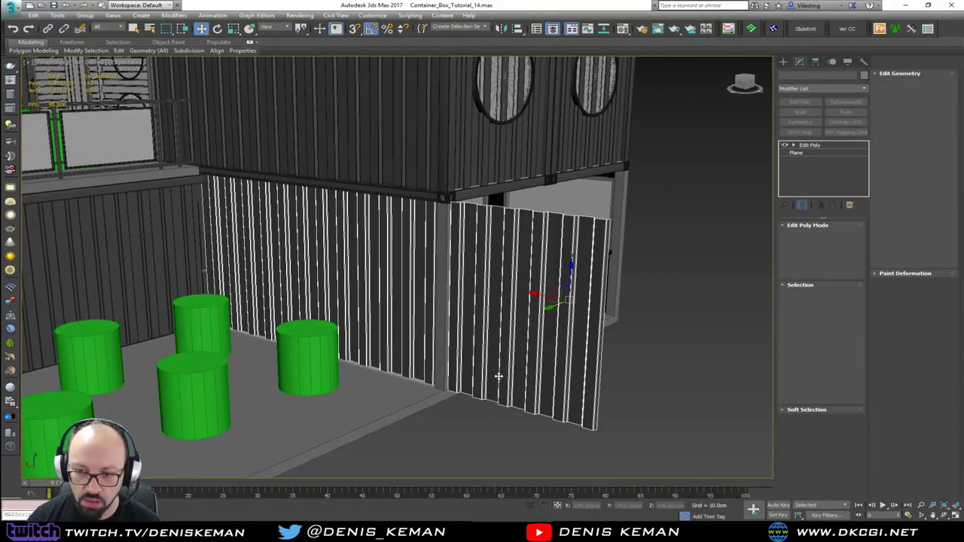
pyautogui.keyDown('alt'); pyautogui.moveTo(502, 349); pyautogui.dragTo(538, 377, button='middle'); pyautogui.keyUp('alt')
pyautogui.moveTo(543, 292); pyautogui.dragTo(499, 298, button='middle')
pyautogui.scroll(3, 575, 274)
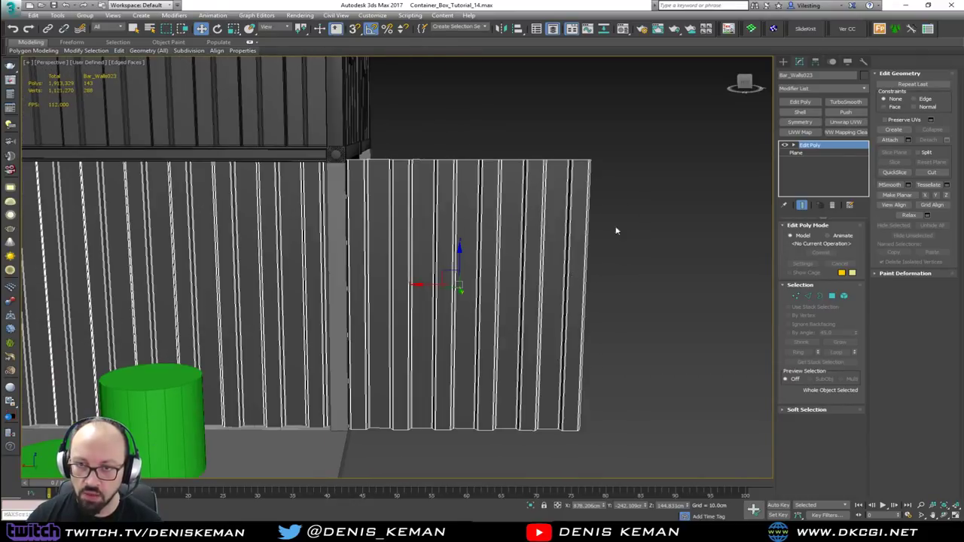
pyautogui.moveTo(561, 316); pyautogui.dragTo(594, 319, button='middle')
pyautogui.press('4')
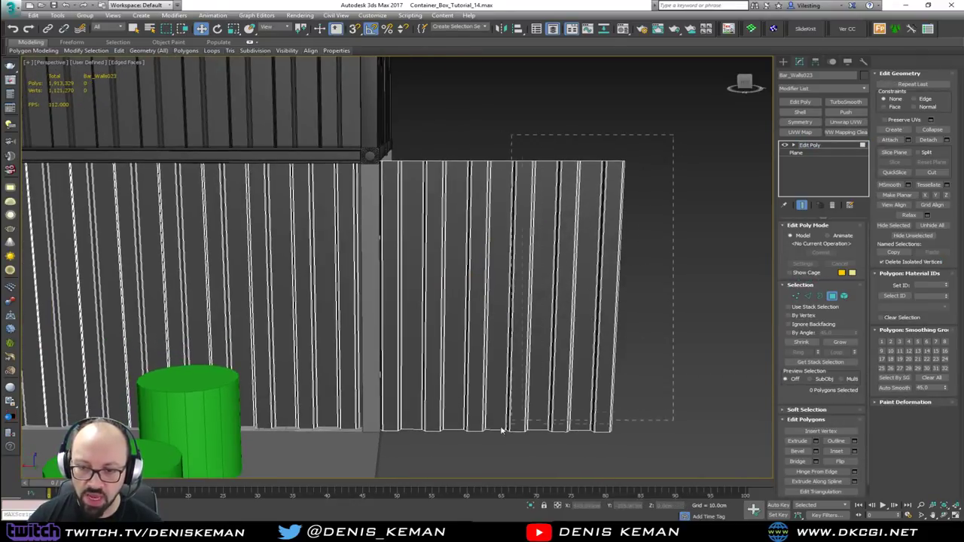
pyautogui.moveTo(388, 482); pyautogui.dragTo(387, 480)
pyautogui.moveTo(385, 254); pyautogui.dragTo(402, 342, button='middle')
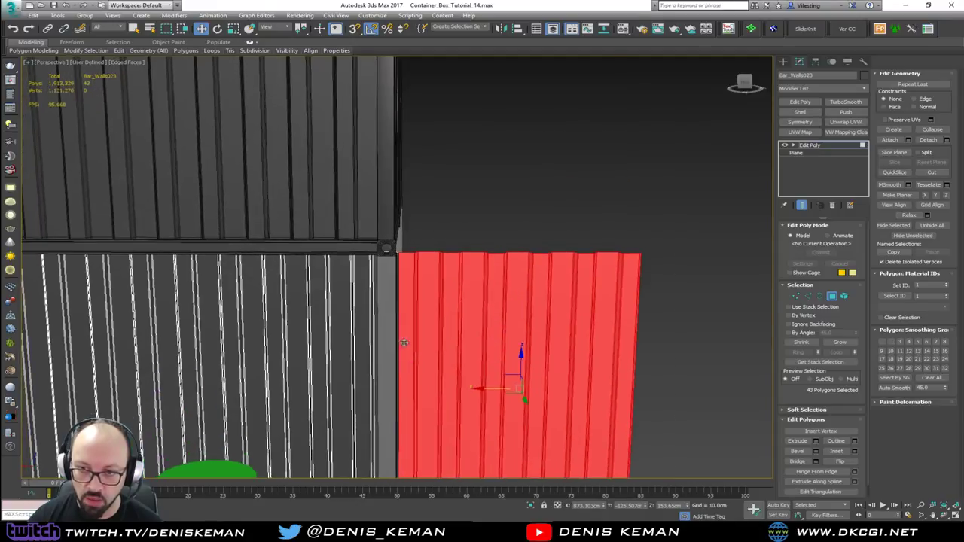
pyautogui.scroll(6, 398, 275)
pyautogui.keyDown('alt'); pyautogui.moveTo(421, 275); pyautogui.dragTo(397, 295, button='middle'); pyautogui.keyUp('alt')
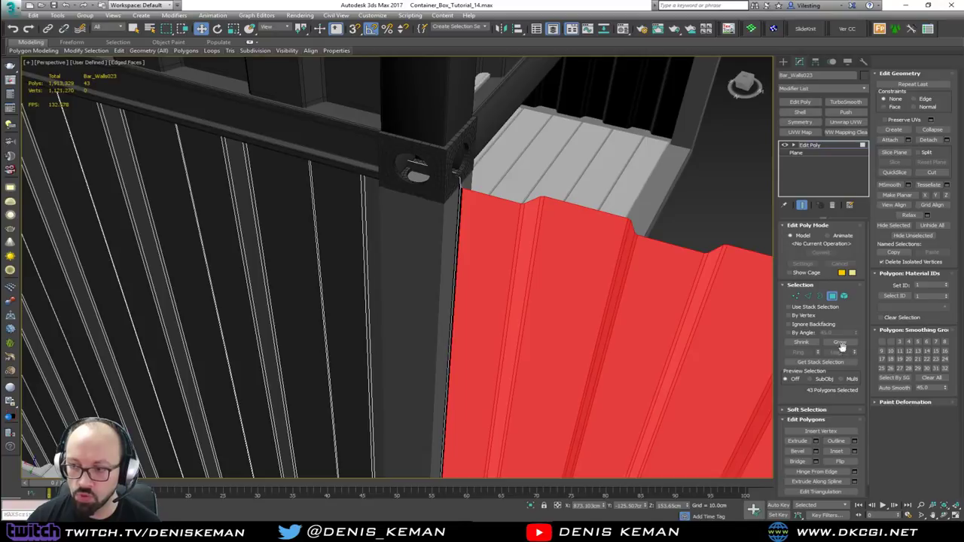
pyautogui.press('Delete')
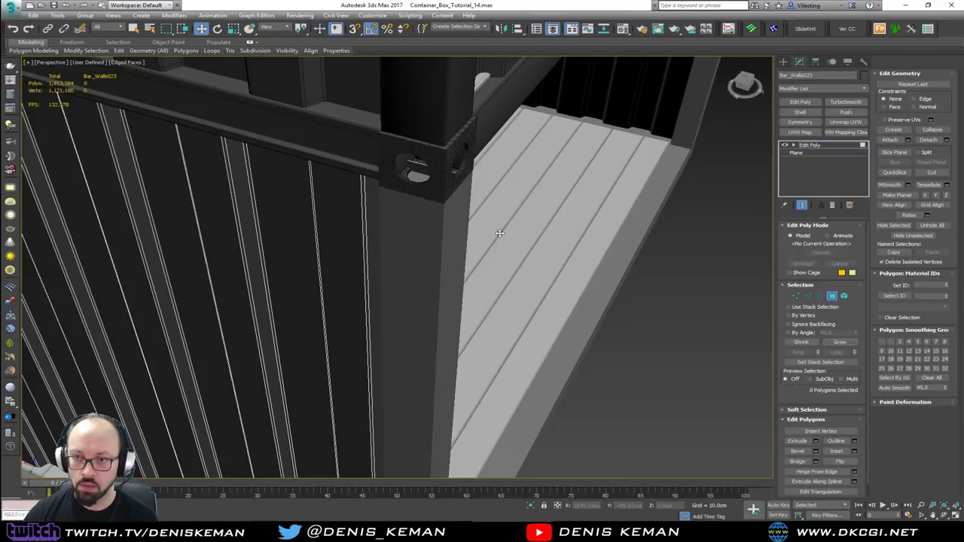
# Move the outer end edges of Bar_Walls023 along X to tuck them behind the corner post, and deselect the wall.
pyautogui.scroll(-5, 500, 229)
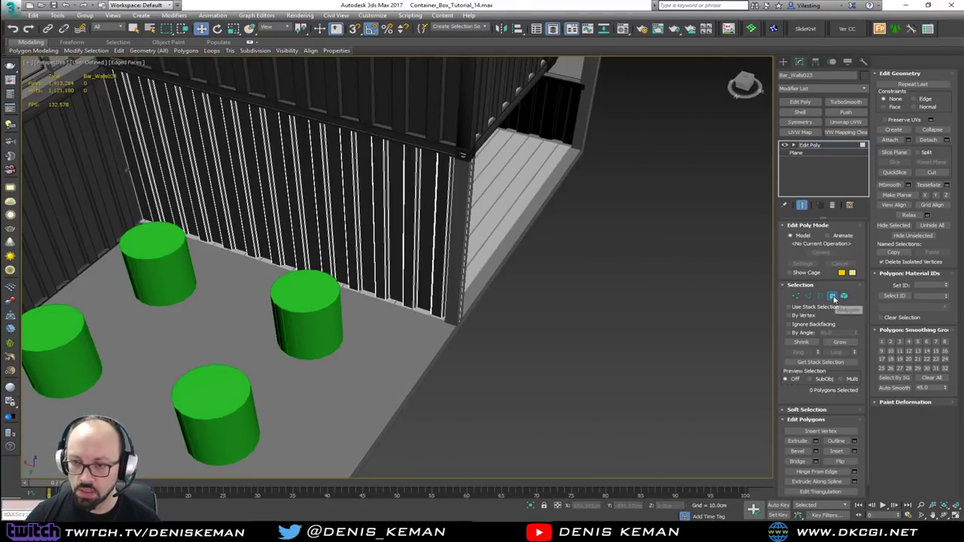
pyautogui.press('2')
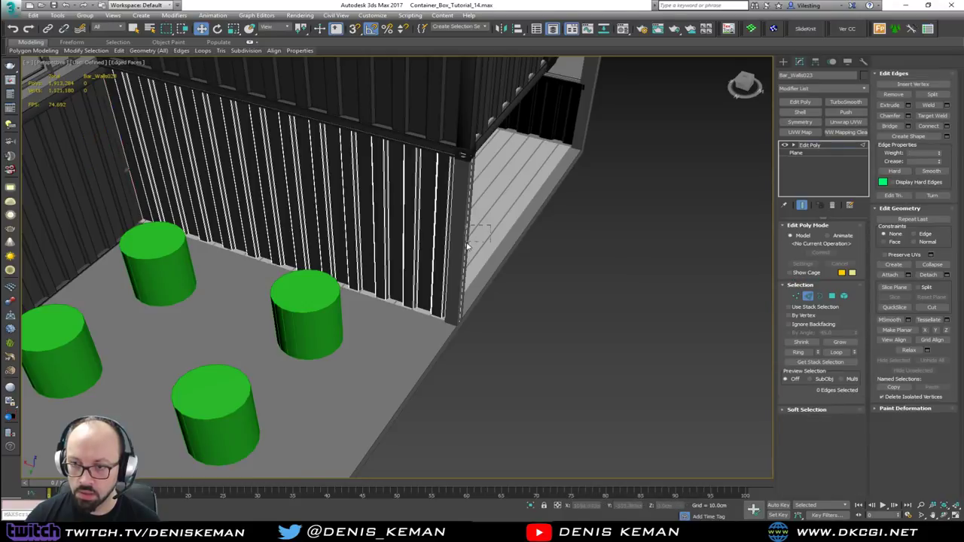
pyautogui.scroll(6, 462, 251)
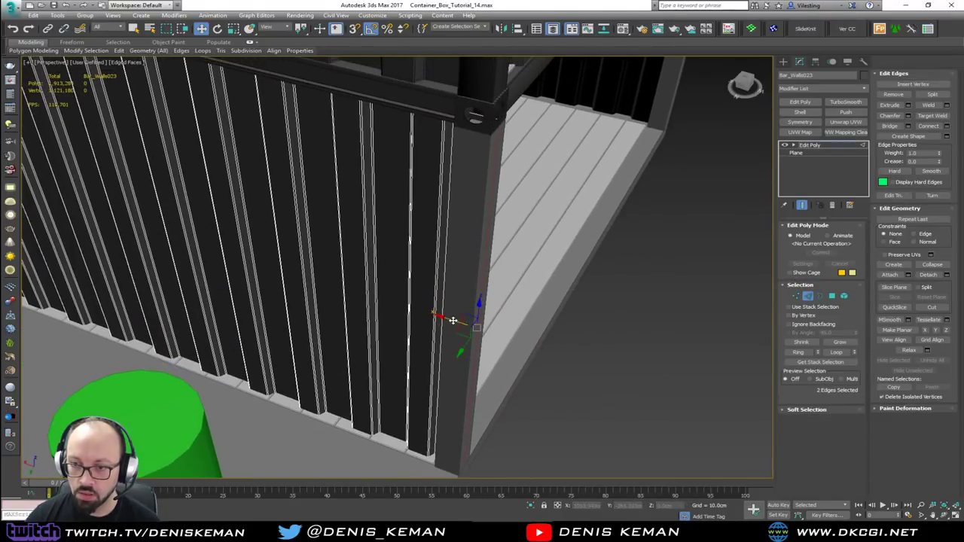
pyautogui.press('2')
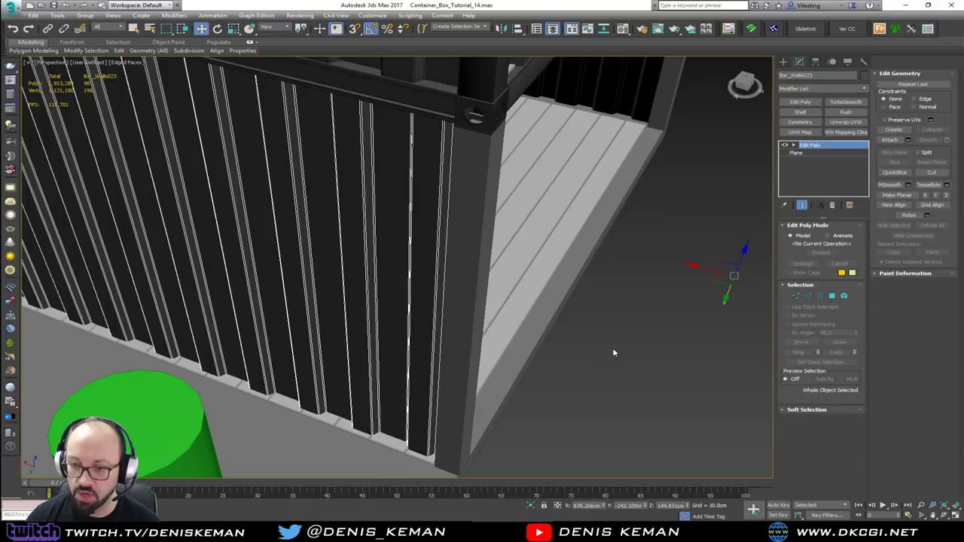
pyautogui.click(613, 352)
pyautogui.scroll(-6, 497, 278)
pyautogui.moveTo(432, 320); pyautogui.dragTo(423, 269, button='middle')
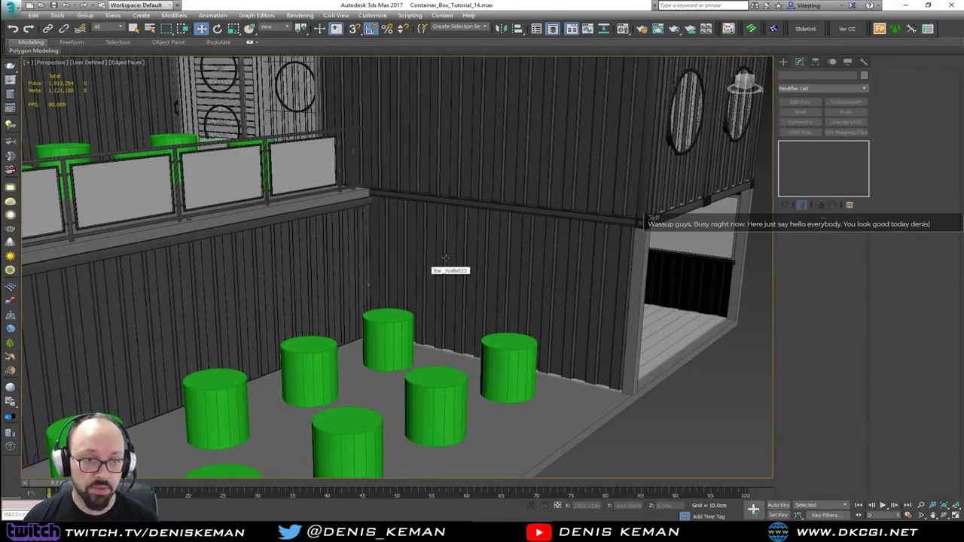
pyautogui.keyDown('alt'); pyautogui.moveTo(445, 259); pyautogui.dragTo(377, 288, button='middle'); pyautogui.keyUp('alt')
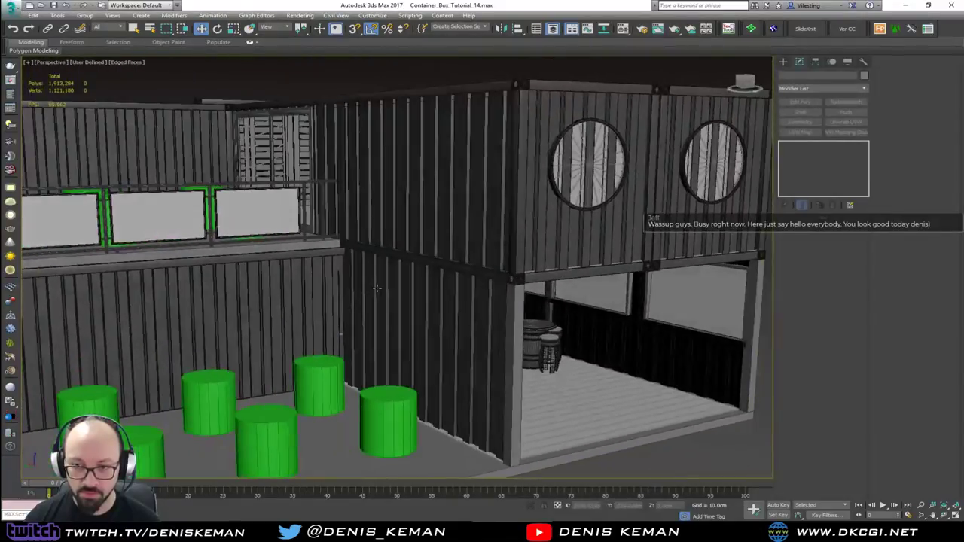
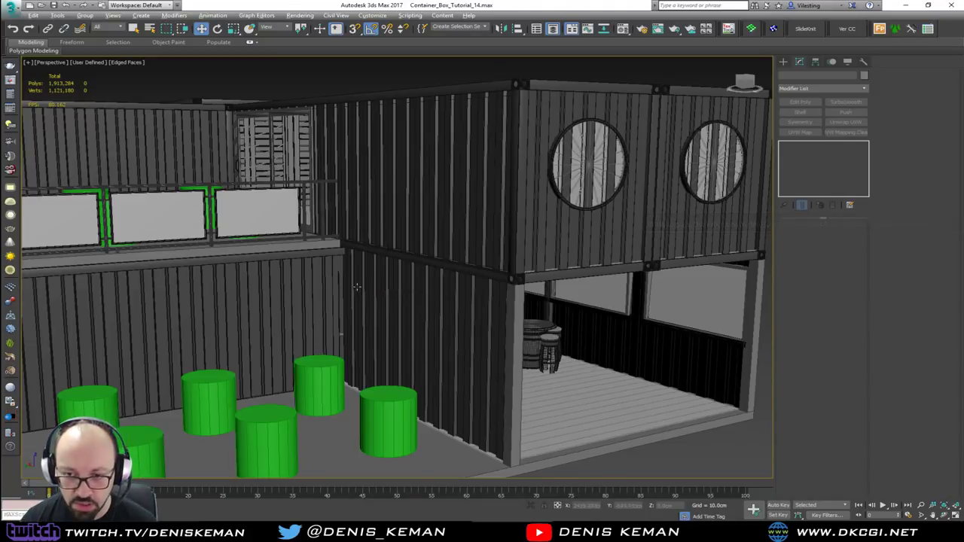
# Move the end vertices of counter slab Object077 protruding through the corrugated wall back along X, and deselect the slab.
pyautogui.keyDown('alt'); pyautogui.moveTo(357, 287); pyautogui.dragTo(379, 303, button='middle'); pyautogui.keyUp('alt')
pyautogui.scroll(5, 320, 309)
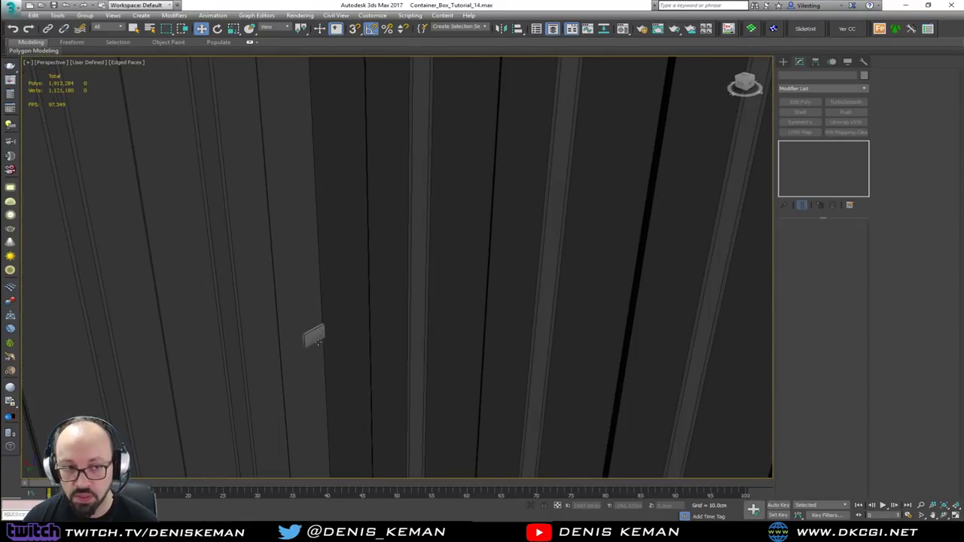
pyautogui.scroll(-5, 318, 341)
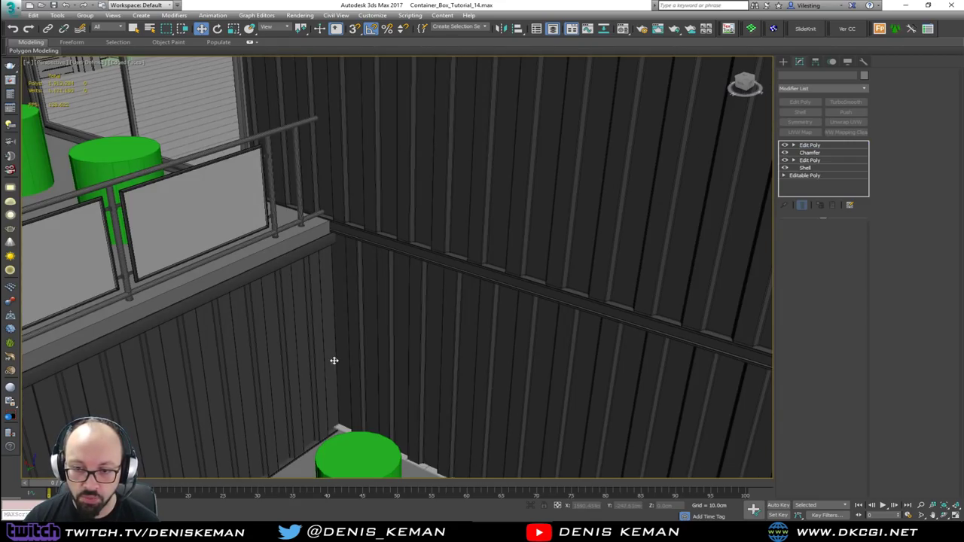
pyautogui.click(333, 361)
pyautogui.keyDown('alt'); pyautogui.moveTo(333, 361); pyautogui.dragTo(197, 338, button='middle'); pyautogui.keyUp('alt')
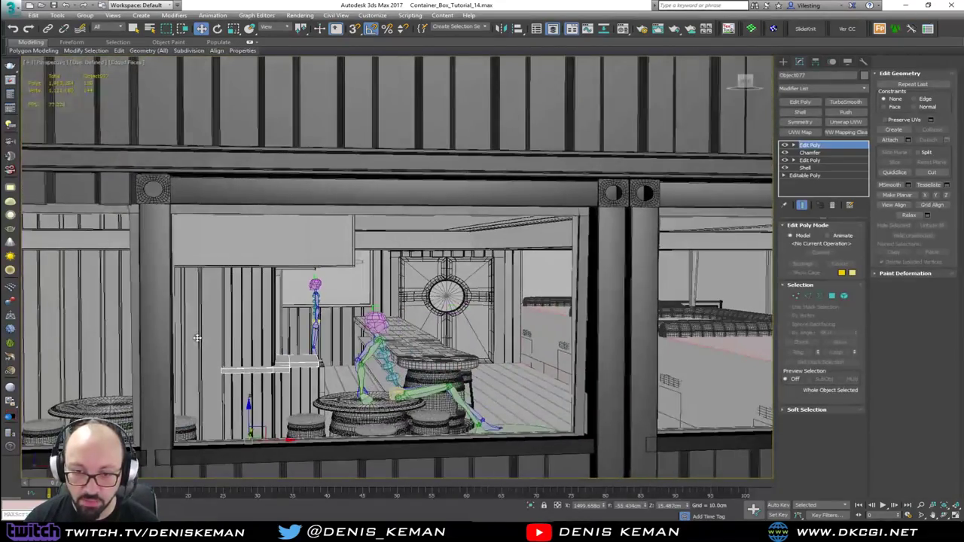
pyautogui.scroll(5, 233, 383)
pyautogui.press('1')
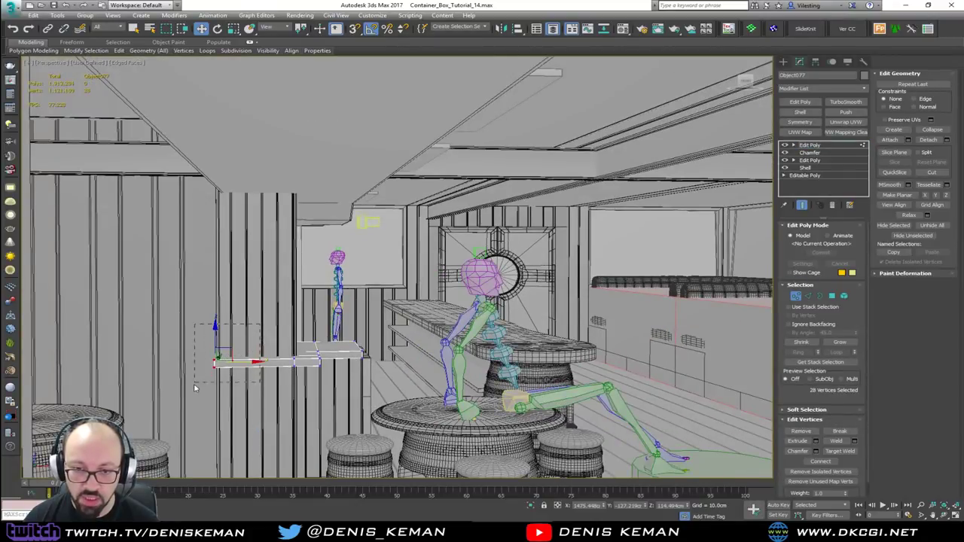
pyautogui.moveTo(193, 384); pyautogui.dragTo(195, 383)
pyautogui.press('z')
pyautogui.keyDown('alt'); pyautogui.moveTo(241, 372); pyautogui.dragTo(381, 375, button='middle'); pyautogui.keyUp('alt')
pyautogui.moveTo(380, 375); pyautogui.dragTo(430, 338, button='middle')
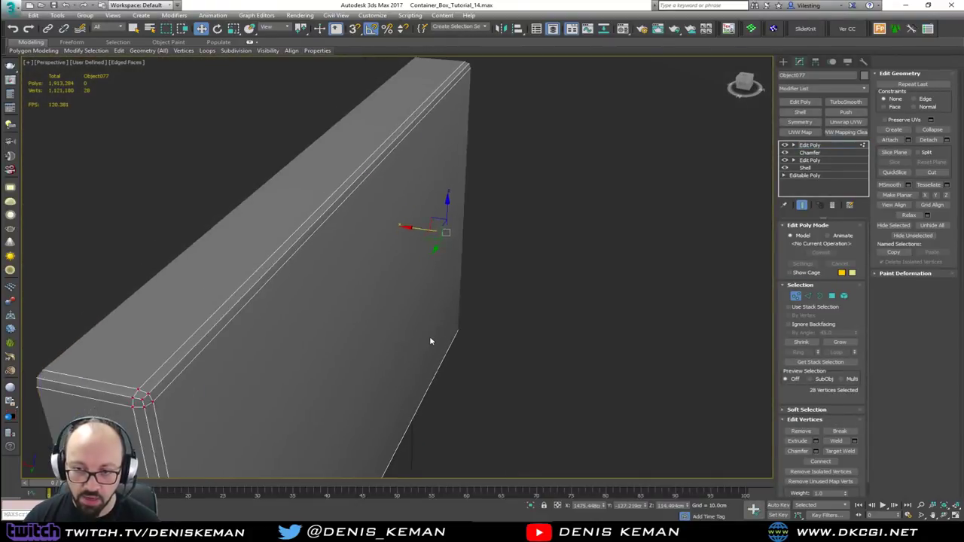
pyautogui.press('F3')
pyautogui.scroll(-4, 430, 339)
pyautogui.moveTo(419, 289); pyautogui.dragTo(367, 285)
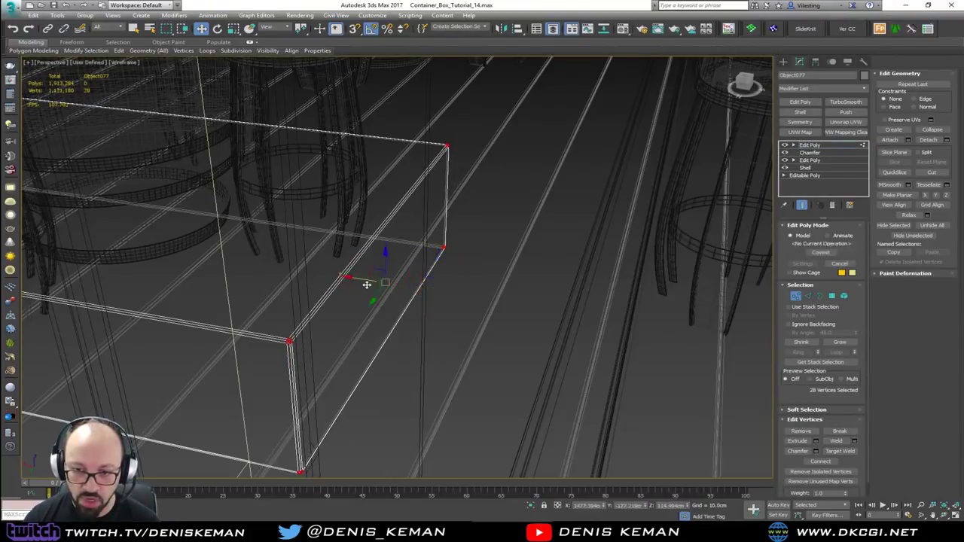
pyautogui.press('F3')
pyautogui.scroll(-8, 378, 299)
pyautogui.moveTo(454, 331); pyautogui.dragTo(193, 273, button='middle')
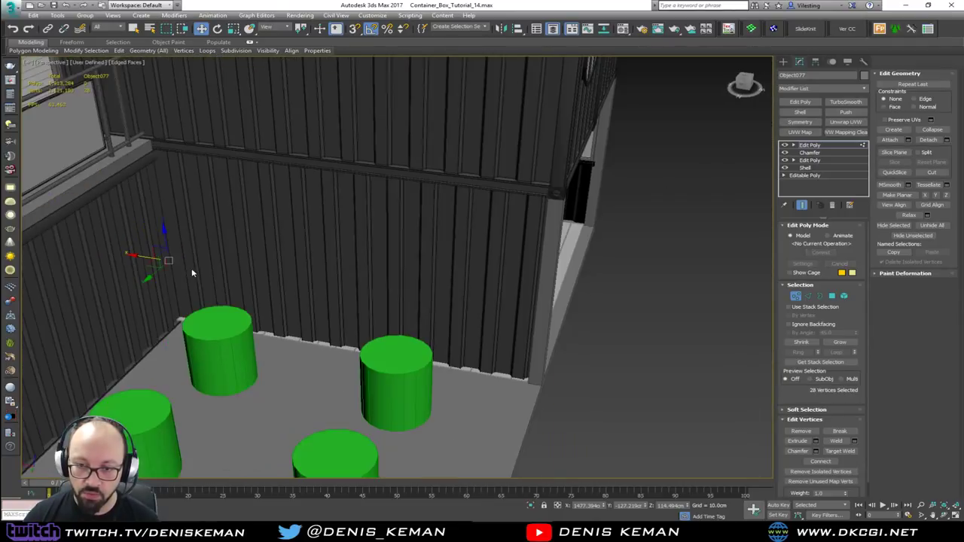
pyautogui.press('1')
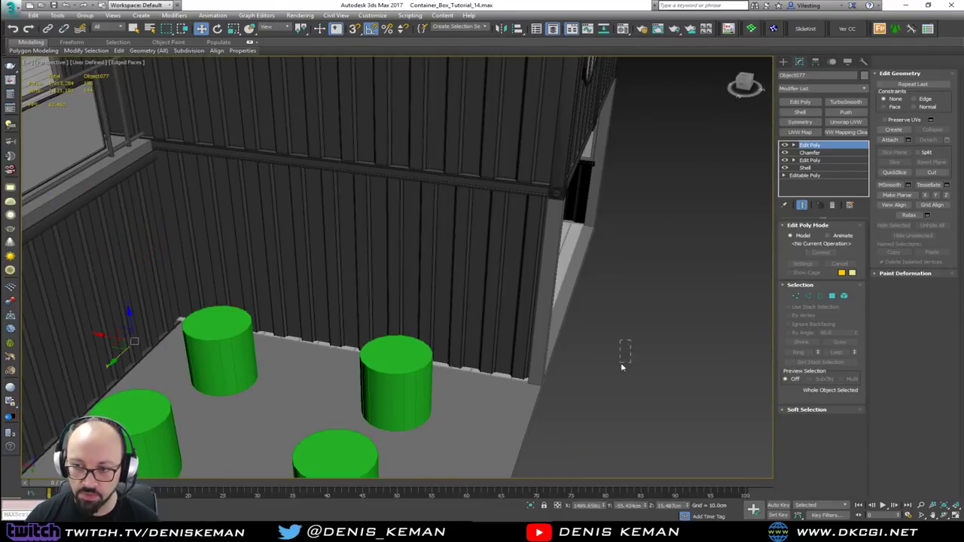
pyautogui.moveTo(620, 363); pyautogui.dragTo(619, 366)
pyautogui.keyDown('alt'); pyautogui.moveTo(619, 366); pyautogui.dragTo(478, 371, button='middle'); pyautogui.keyUp('alt')
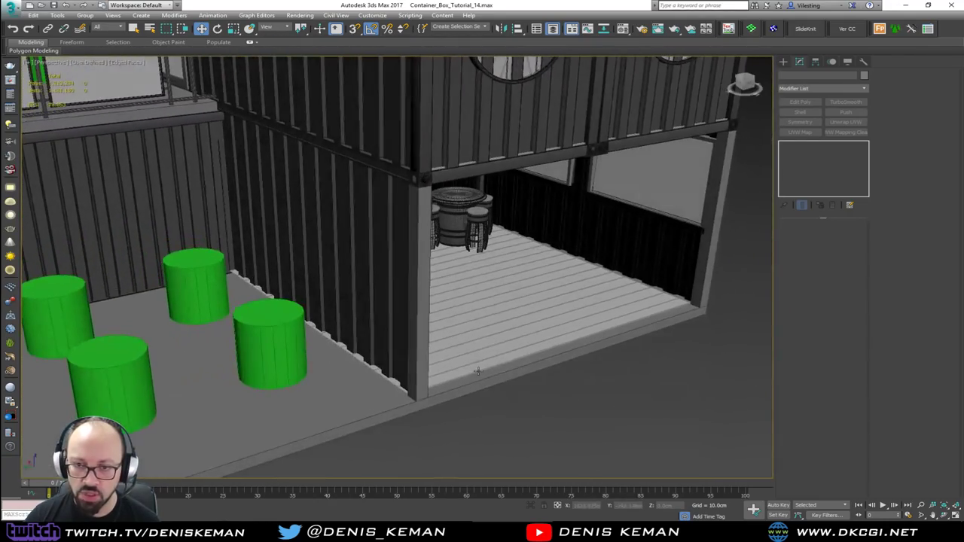
# Centre the pivot of the corrugated side wall Bar_Walls023 on the object.
pyautogui.click(370, 346)
pyautogui.keyDown('alt'); pyautogui.moveTo(370, 346); pyautogui.dragTo(444, 348, button='middle'); pyautogui.keyUp('alt')
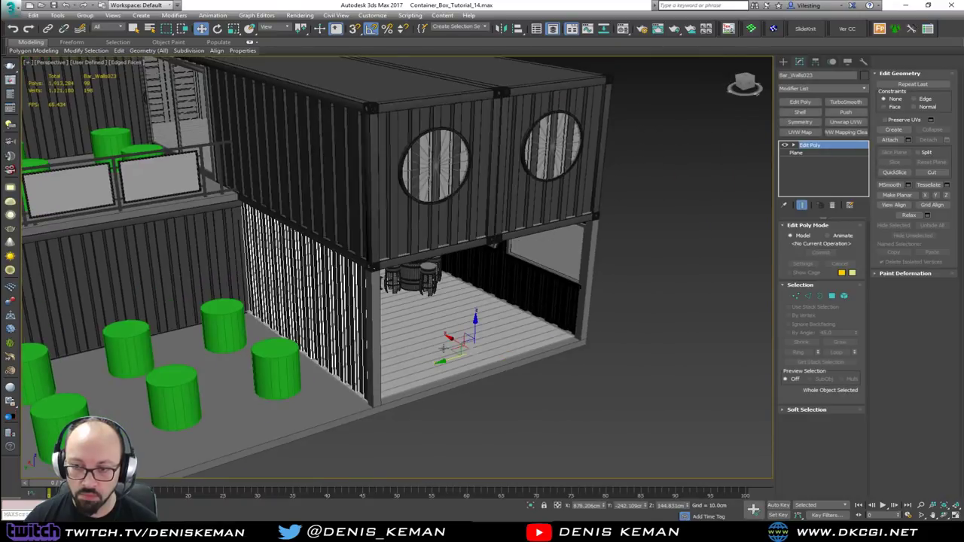
pyautogui.click(816, 62)
pyautogui.click(817, 122)
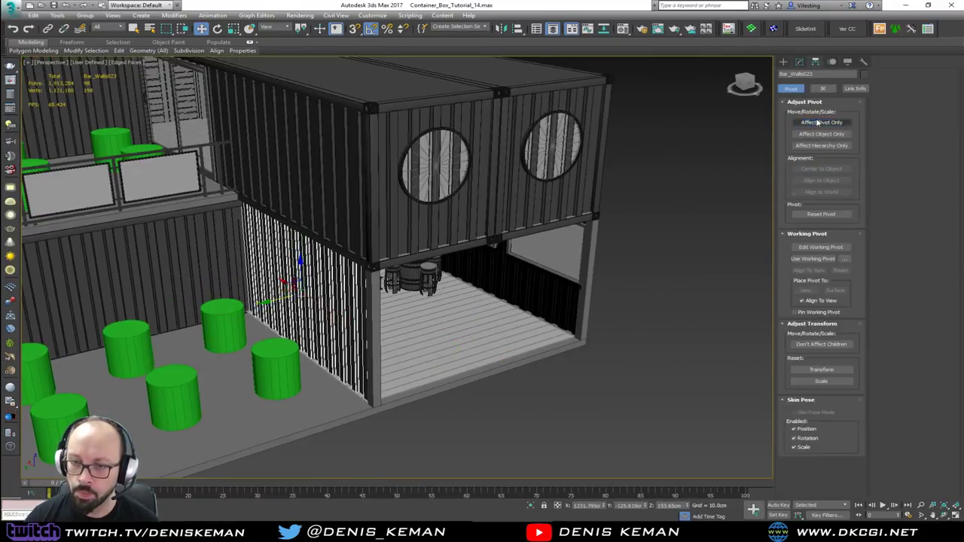
# Copy Bar_Walls023 to the open end of the lower container, rotated 90° about Z and fitted into the frame.
pyautogui.moveTo(284, 290)
pyautogui.keyDown('shift'); pyautogui.mouseDown()
pyautogui.moveTo(448, 322)
pyautogui.moveTo(466, 317)
pyautogui.moveTo(515, 333)
pyautogui.mouseUp(); pyautogui.keyUp('shift')
pyautogui.click(486, 303)
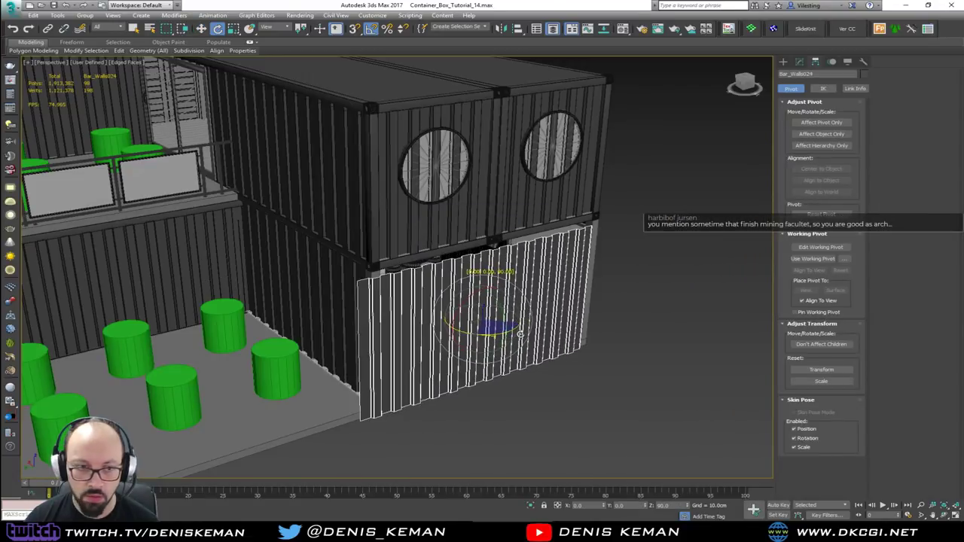
pyautogui.moveTo(479, 315); pyautogui.dragTo(442, 318, button='middle')
pyautogui.scroll(5, 442, 317)
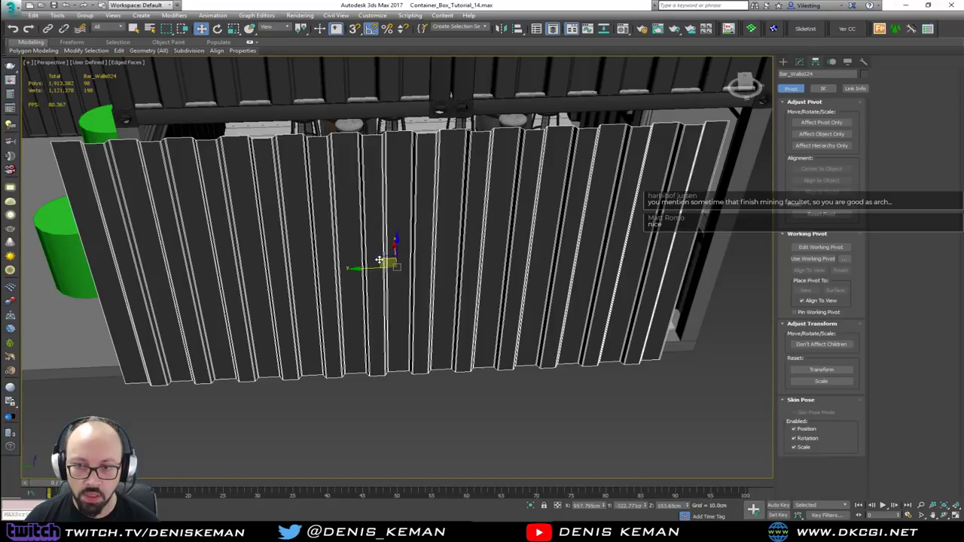
pyautogui.keyDown('alt'); pyautogui.moveTo(379, 260); pyautogui.dragTo(436, 237, button='middle'); pyautogui.keyUp('alt')
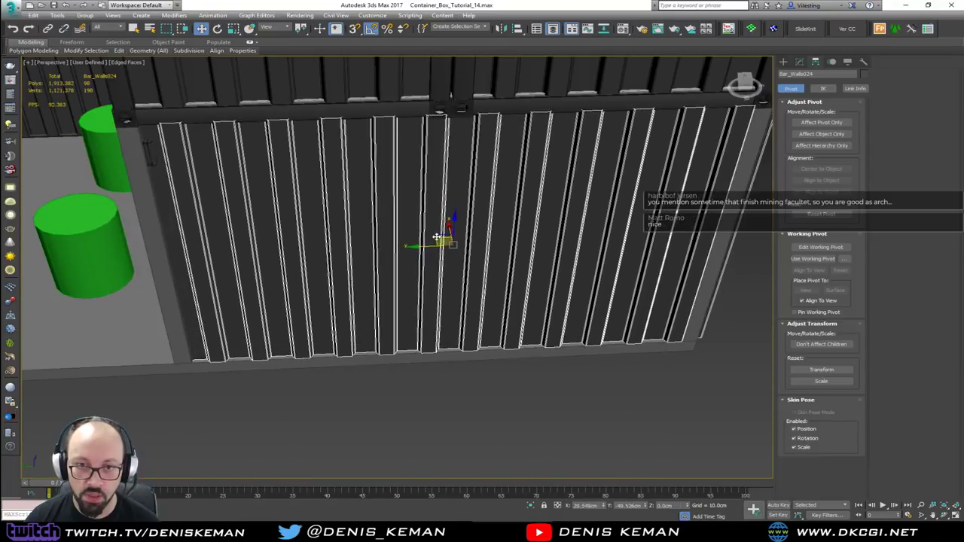
pyautogui.moveTo(437, 237); pyautogui.dragTo(438, 236)
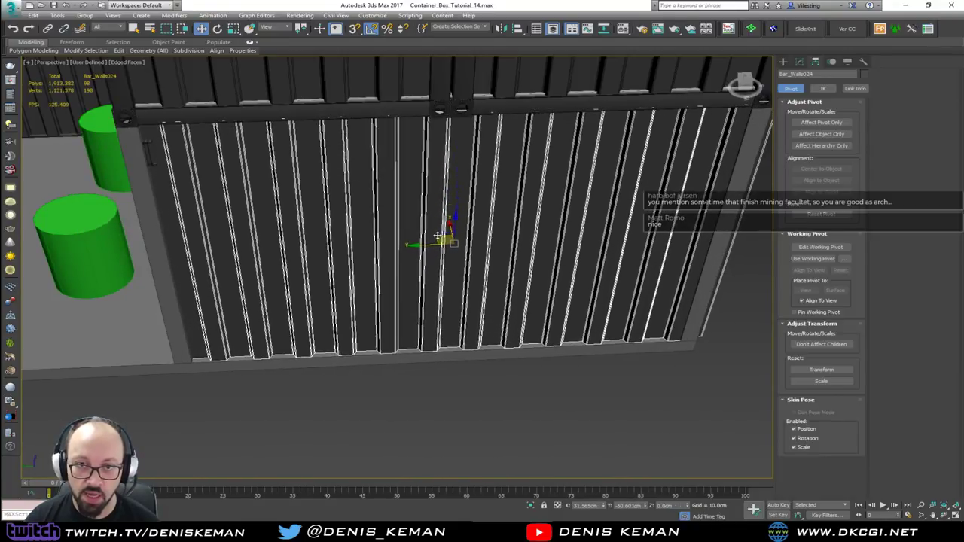
# Trim the overhang of Bar_Walls024 past the corner post and move its opposite end edge along Y to meet the frame.
pyautogui.keyDown('alt'); pyautogui.moveTo(437, 235); pyautogui.dragTo(311, 256, button='middle'); pyautogui.keyUp('alt')
pyautogui.keyDown('alt'); pyautogui.moveTo(485, 264); pyautogui.dragTo(589, 243, button='middle'); pyautogui.keyUp('alt')
pyautogui.click(798, 63)
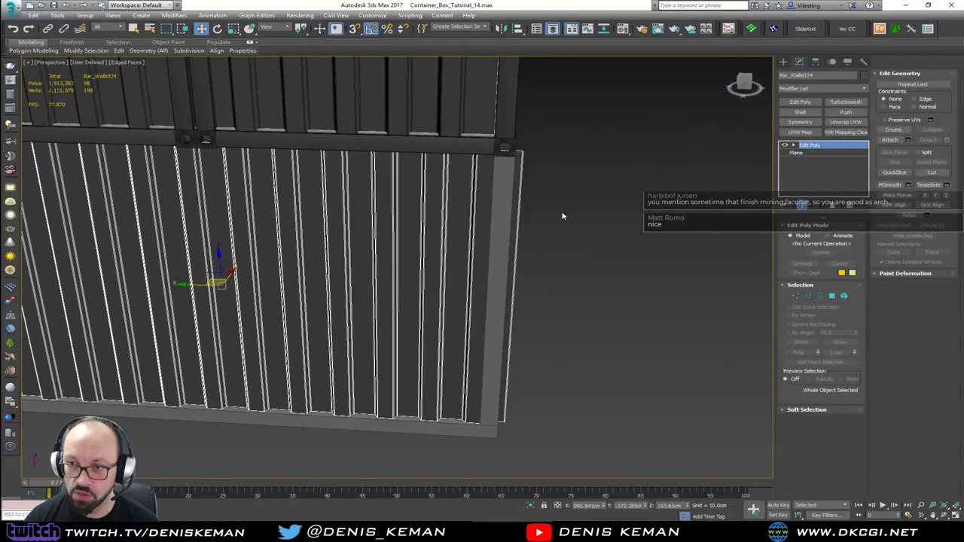
pyautogui.press('2')
pyautogui.keyDown('alt'); pyautogui.moveTo(512, 241); pyautogui.dragTo(242, 256, button='middle'); pyautogui.keyUp('alt')
pyautogui.scroll(2, 231, 205)
pyautogui.press('F3')
pyautogui.moveTo(224, 146); pyautogui.dragTo(253, 203, button='middle')
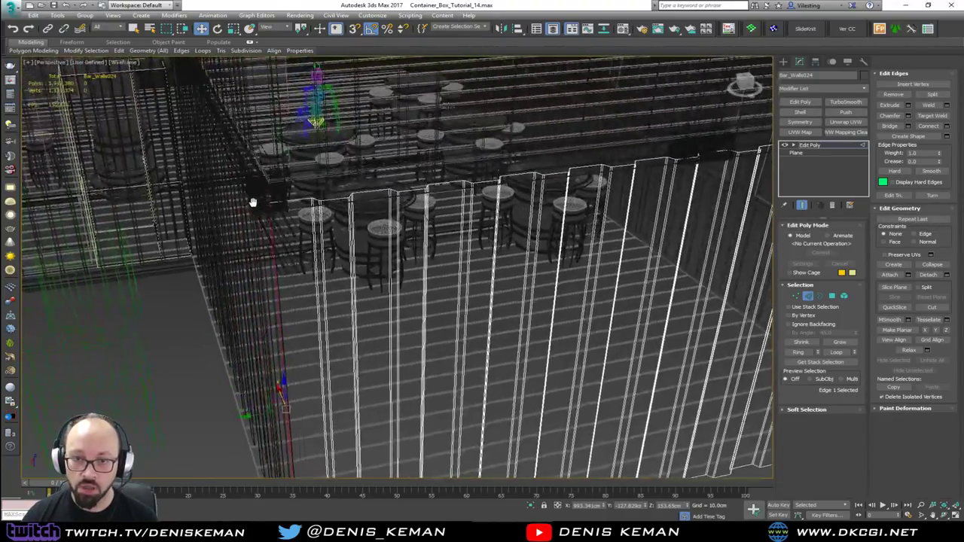
pyautogui.scroll(-5, 261, 220)
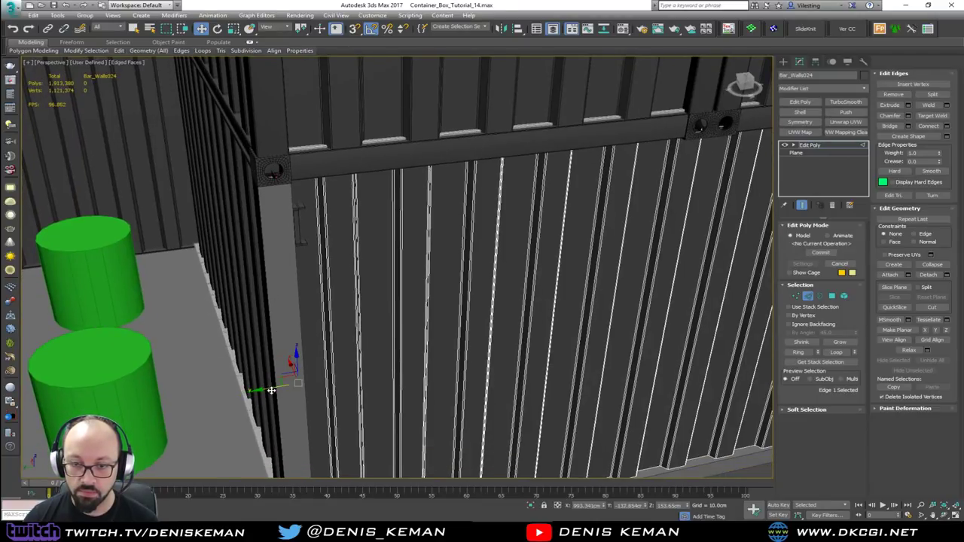
pyautogui.moveTo(272, 390); pyautogui.dragTo(274, 331, button='middle')
pyautogui.scroll(-2, 272, 328)
pyautogui.press('2')
pyautogui.click(544, 456)
# Examine the new end wall and the whole building exterior, with the edge display turned off.
pyautogui.moveTo(510, 356); pyautogui.dragTo(316, 313, button='middle')
pyautogui.scroll(-3, 435, 319)
pyautogui.keyDown('alt'); pyautogui.moveTo(435, 318); pyautogui.dragTo(73, 292, button='middle'); pyautogui.keyUp('alt')
pyautogui.moveTo(370, 299); pyautogui.dragTo(460, 299, button='middle')
pyautogui.scroll(-2, 460, 299)
pyautogui.keyDown('alt'); pyautogui.moveTo(471, 260); pyautogui.dragTo(486, 289, button='middle'); pyautogui.keyUp('alt')
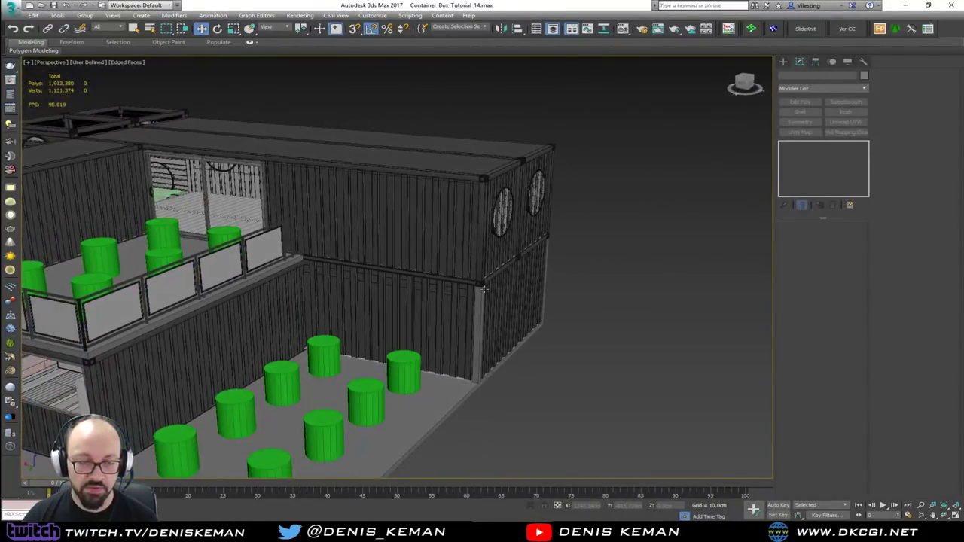
pyautogui.scroll(5, 436, 323)
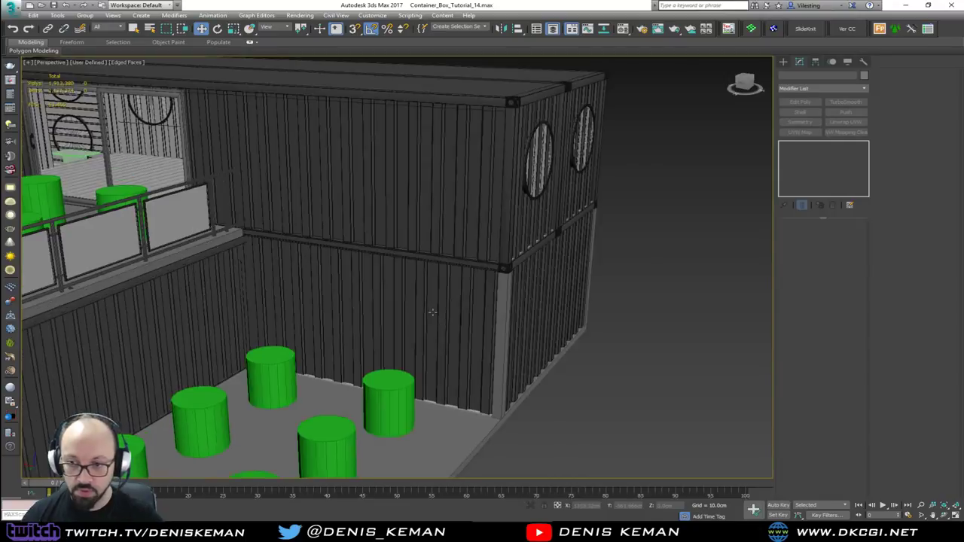
pyautogui.scroll(-9, 450, 276)
pyautogui.press('F4')
pyautogui.moveTo(448, 282)
pyautogui.keyDown('alt'); pyautogui.mouseDown(button='middle')
pyautogui.moveTo(280, 270)
pyautogui.moveTo(436, 283)
pyautogui.mouseUp(button='middle'); pyautogui.keyUp('alt')
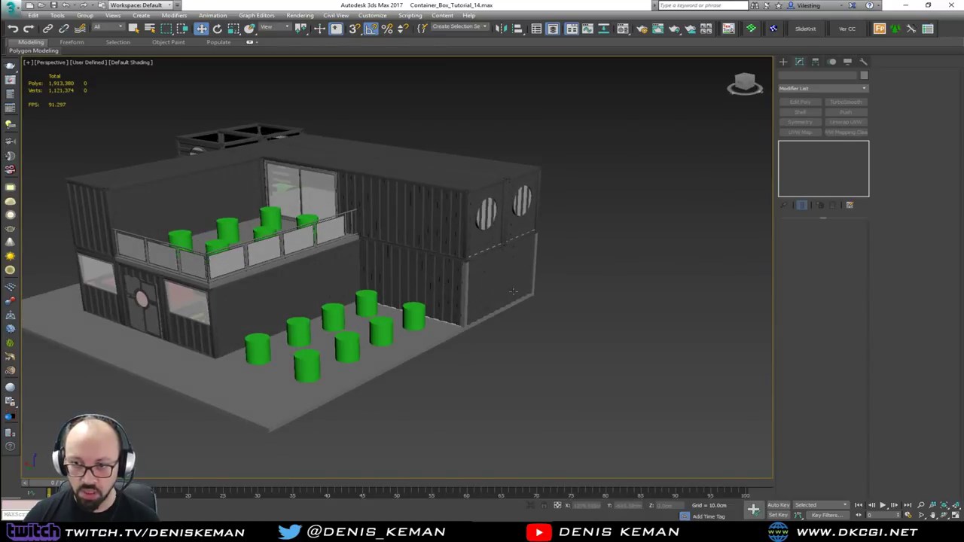
# Hide all corrugated container walls, leaving the frames, floors and furniture shown.
pyautogui.scroll(2, 443, 286)
pyautogui.click(443, 287)
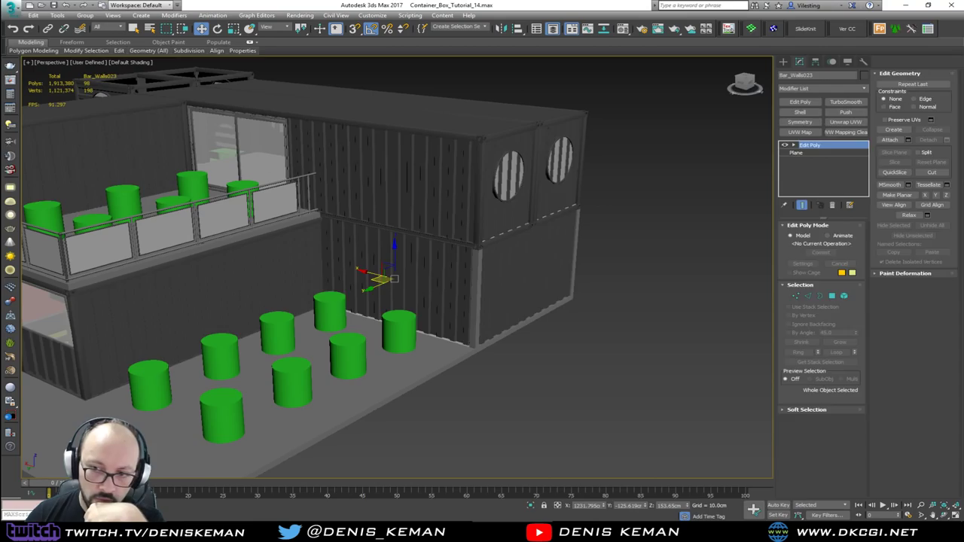
pyautogui.press('Delete')
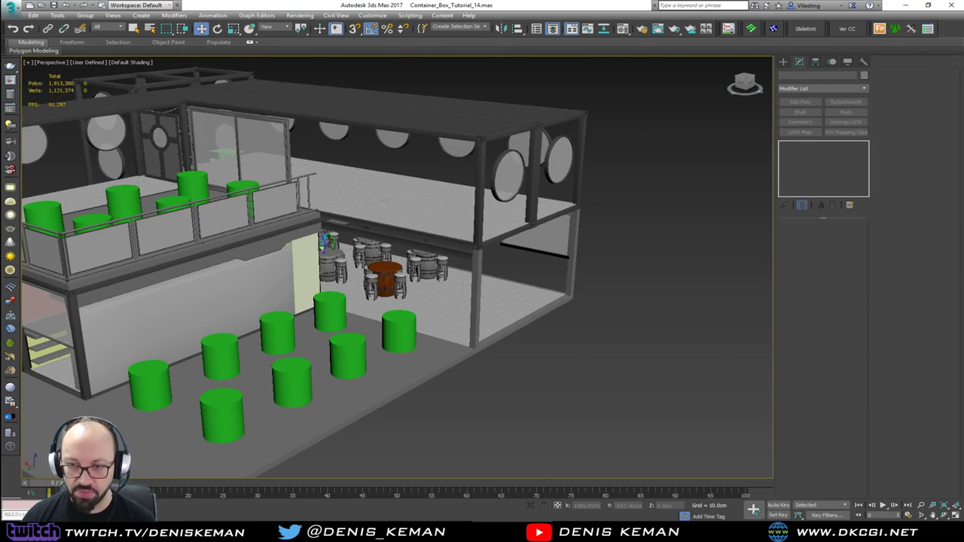
# Examine the lower-floor interior and the entrance side through the open container frames.
pyautogui.scroll(10, 442, 273)
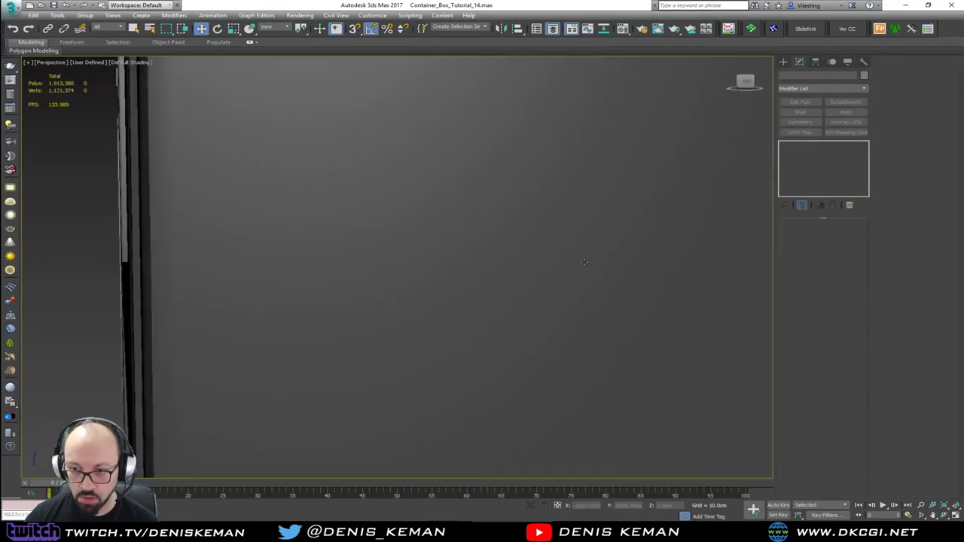
pyautogui.scroll(-10, 585, 262)
pyautogui.scroll(10, 584, 263)
pyautogui.scroll(-10, 585, 262)
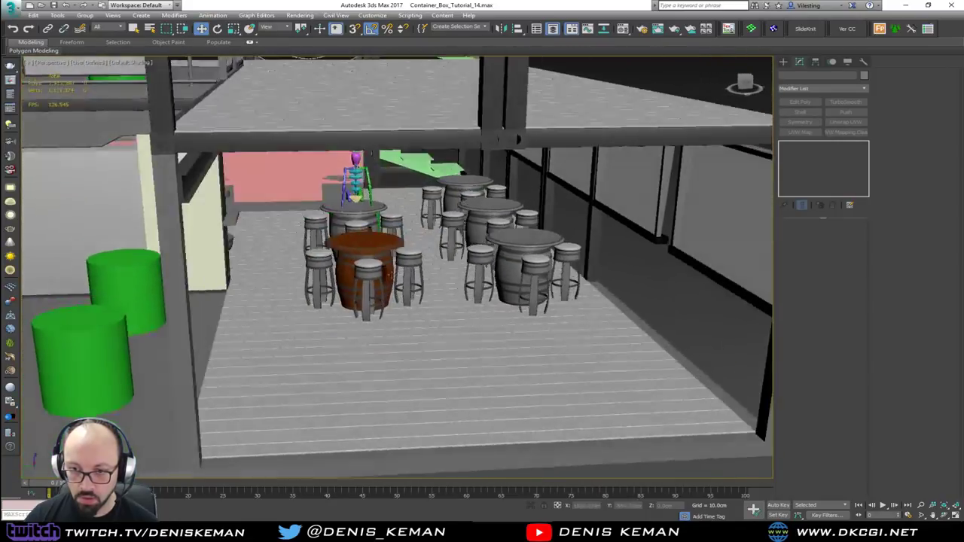
pyautogui.keyDown('alt'); pyautogui.moveTo(389, 274); pyautogui.dragTo(475, 273, button='middle'); pyautogui.keyUp('alt')
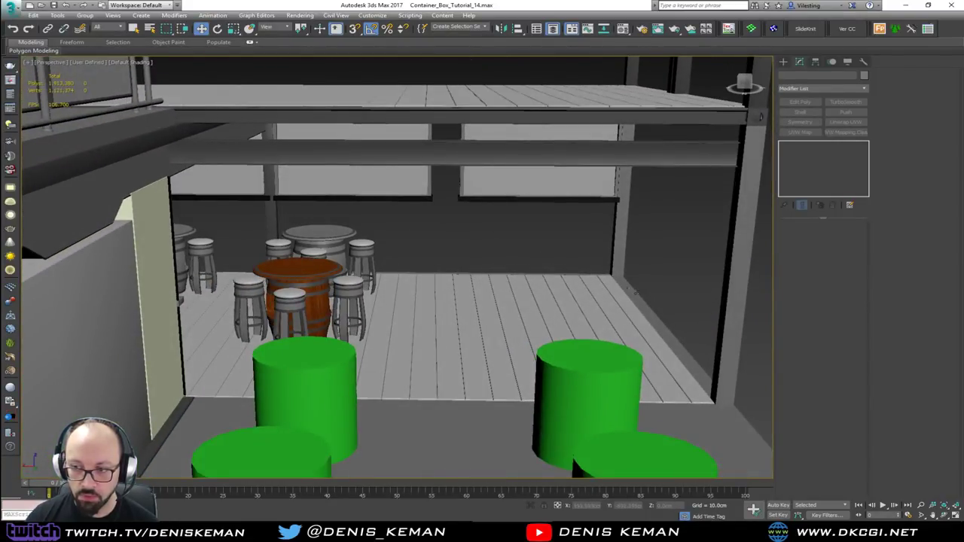
pyautogui.keyDown('alt'); pyautogui.moveTo(535, 283); pyautogui.dragTo(505, 285, button='middle'); pyautogui.keyUp('alt')
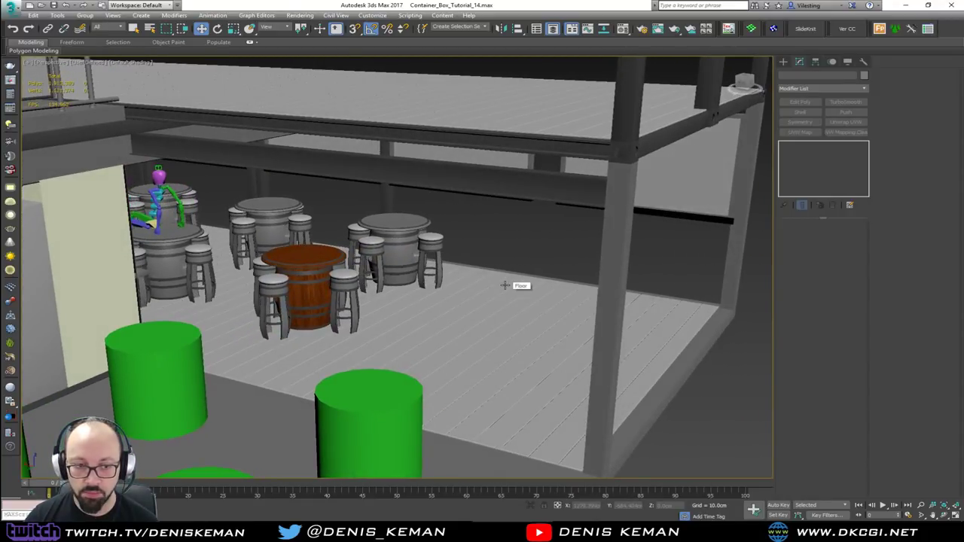
pyautogui.moveTo(400, 235)
pyautogui.keyDown('alt'); pyautogui.mouseDown(button='middle')
pyautogui.moveTo(540, 225)
pyautogui.moveTo(437, 229)
pyautogui.moveTo(459, 229)
pyautogui.moveTo(447, 226)
pyautogui.moveTo(403, 239)
pyautogui.mouseUp(button='middle'); pyautogui.keyUp('alt')
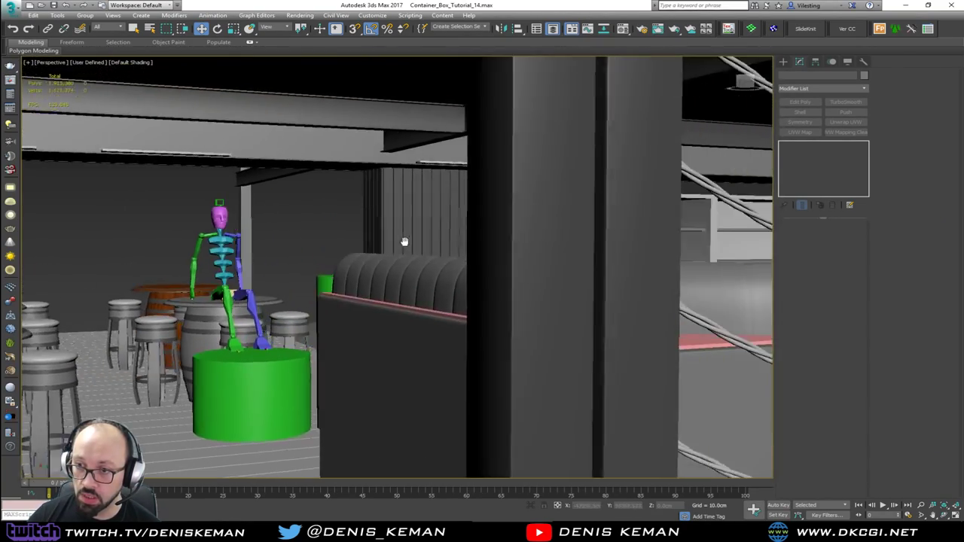
pyautogui.scroll(-3, 493, 245)
pyautogui.keyDown('alt'); pyautogui.moveTo(493, 246); pyautogui.dragTo(440, 250, button='middle'); pyautogui.keyUp('alt')
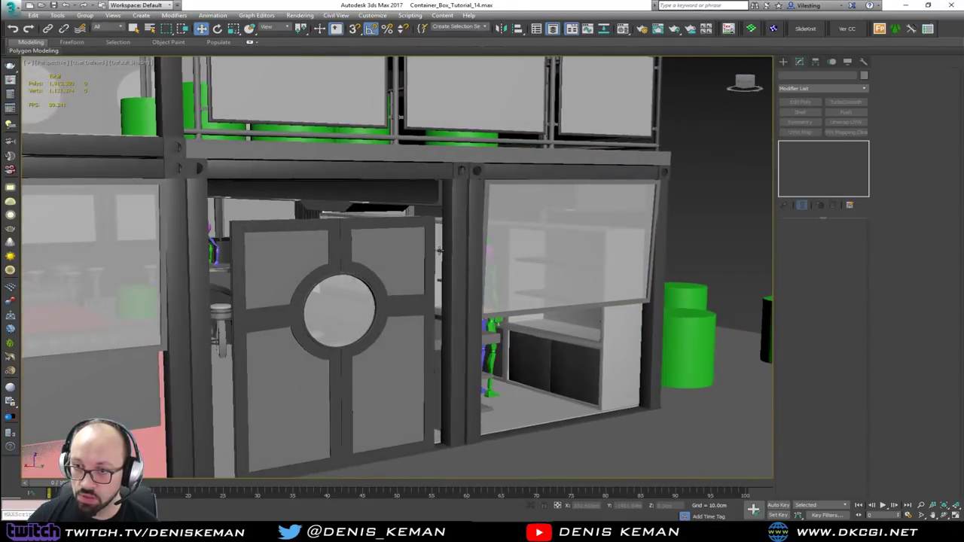
# Inspect the beam Steel_Beam_01 above the entrance door and the crossing ceiling beams over the seating area.
pyautogui.click(426, 197)
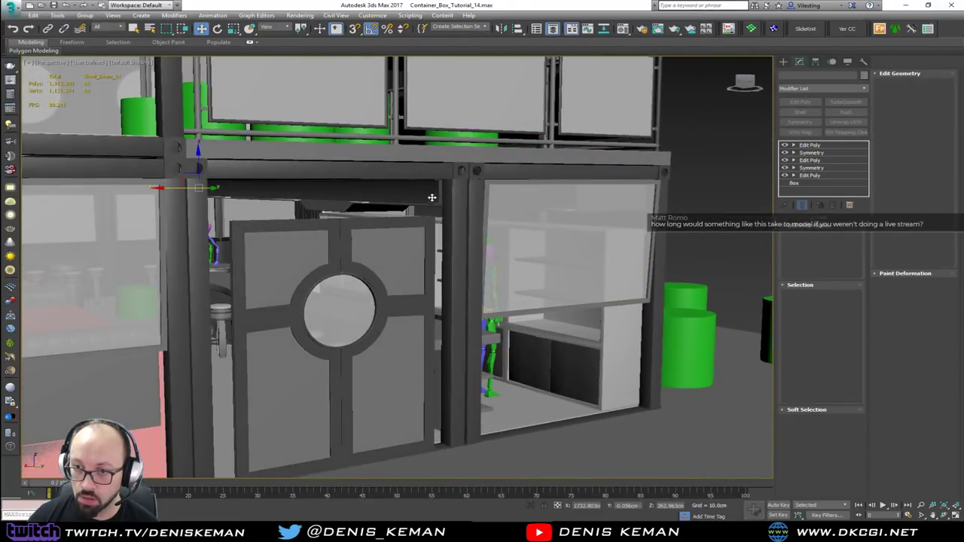
pyautogui.keyDown('alt'); pyautogui.moveTo(464, 233); pyautogui.dragTo(324, 204, button='middle'); pyautogui.keyUp('alt')
pyautogui.scroll(-3, 483, 262)
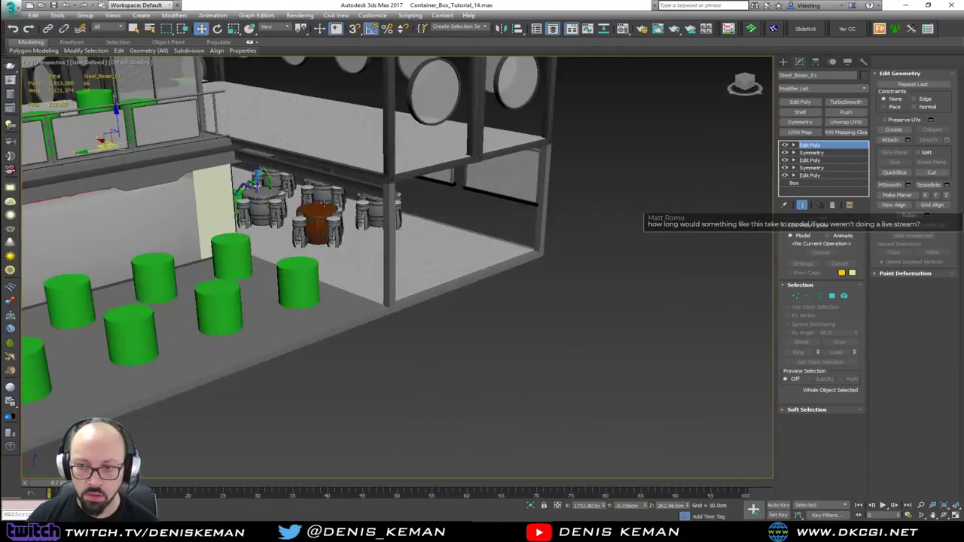
pyautogui.click(550, 322)
pyautogui.keyDown('alt'); pyautogui.moveTo(414, 275); pyautogui.dragTo(373, 297, button='middle'); pyautogui.keyUp('alt')
pyautogui.scroll(10, 326, 213)
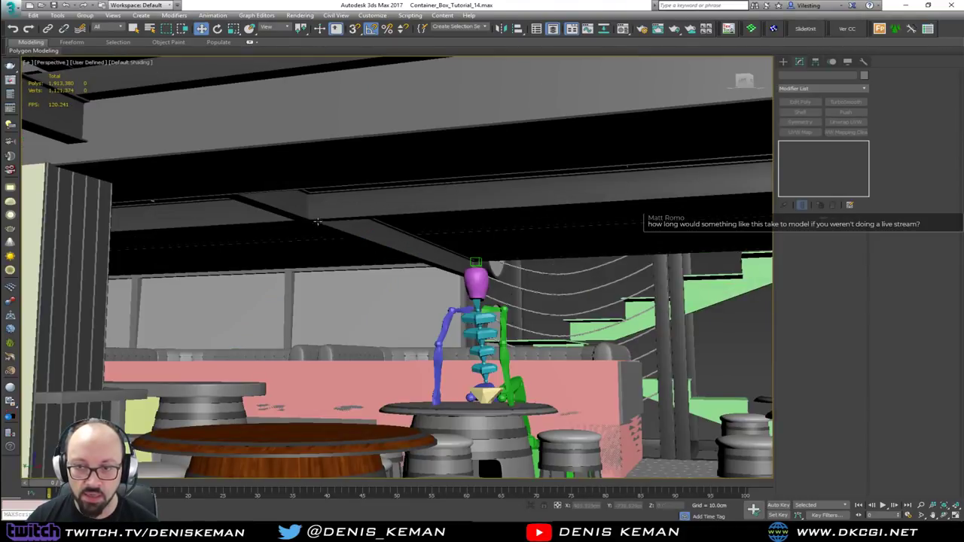
pyautogui.scroll(4, 318, 222)
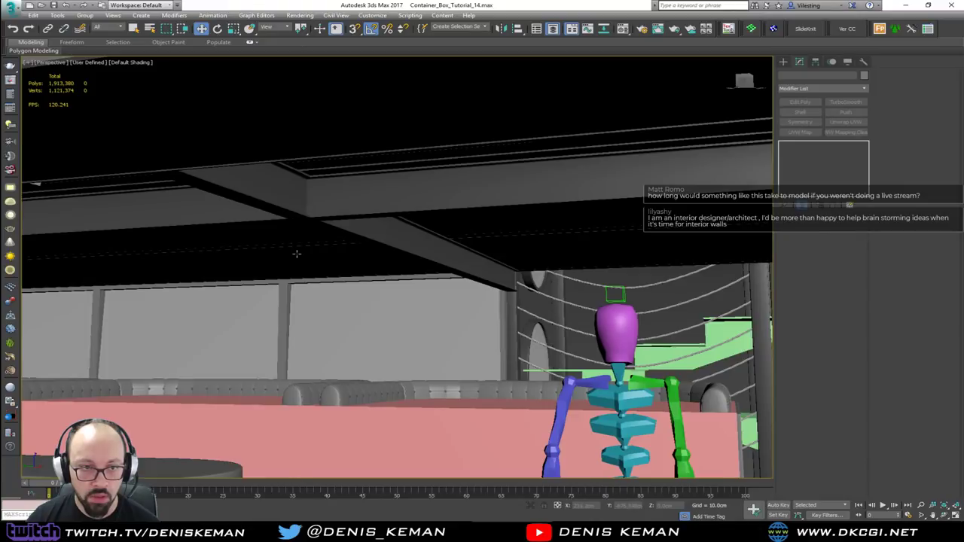
pyautogui.scroll(3, 334, 241)
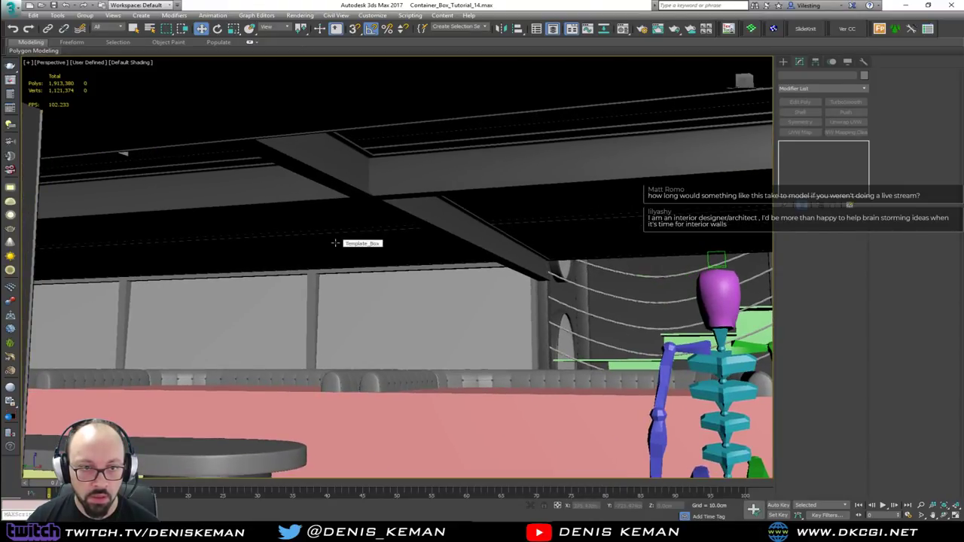
# Examine the ceiling beams, the panelled wall beneath them and the overall container structure around the seating area.
pyautogui.scroll(-10, 335, 243)
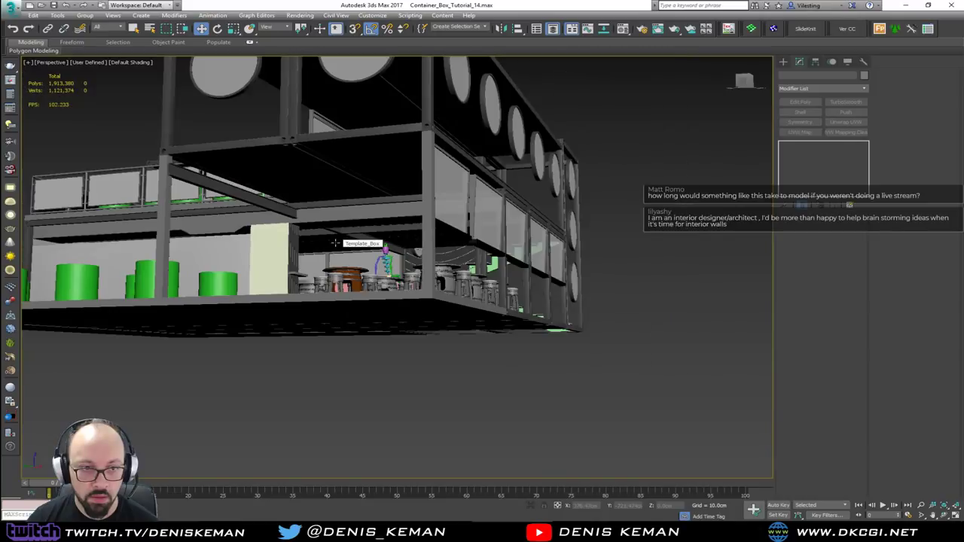
pyautogui.moveTo(335, 243)
pyautogui.mouseDown(button='middle')
pyautogui.moveTo(384, 255)
pyautogui.moveTo(383, 229)
pyautogui.moveTo(383, 239)
pyautogui.moveTo(342, 248)
pyautogui.mouseUp(button='middle')
pyautogui.scroll(5, 383, 255)
pyautogui.scroll(3, 384, 255)
pyautogui.moveTo(534, 271); pyautogui.dragTo(151, 230, button='middle')
pyautogui.keyDown('alt'); pyautogui.moveTo(514, 303); pyautogui.dragTo(624, 392, button='middle'); pyautogui.keyUp('alt')
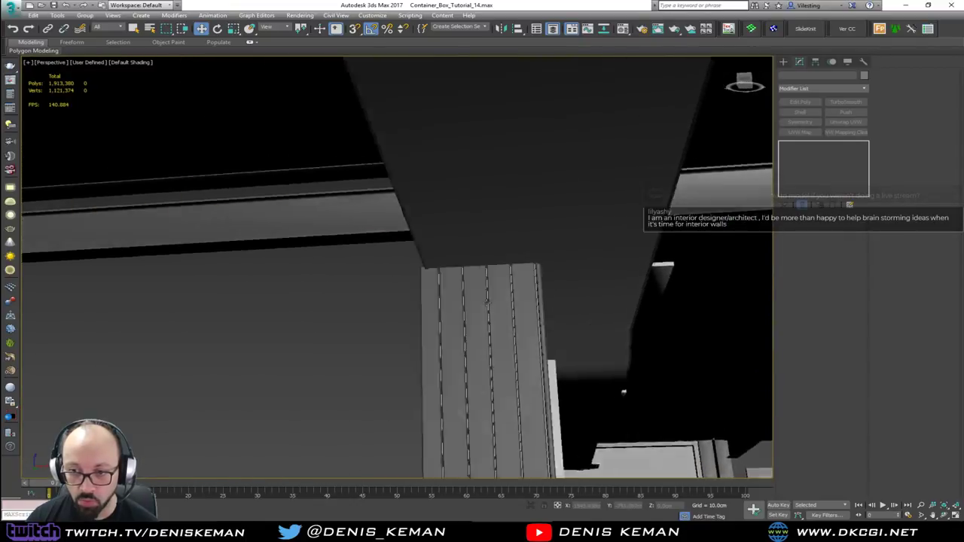
pyautogui.moveTo(663, 301); pyautogui.dragTo(317, 327, button='middle')
pyautogui.moveTo(558, 279); pyautogui.dragTo(641, 314, button='middle')
pyautogui.scroll(-6, 596, 296)
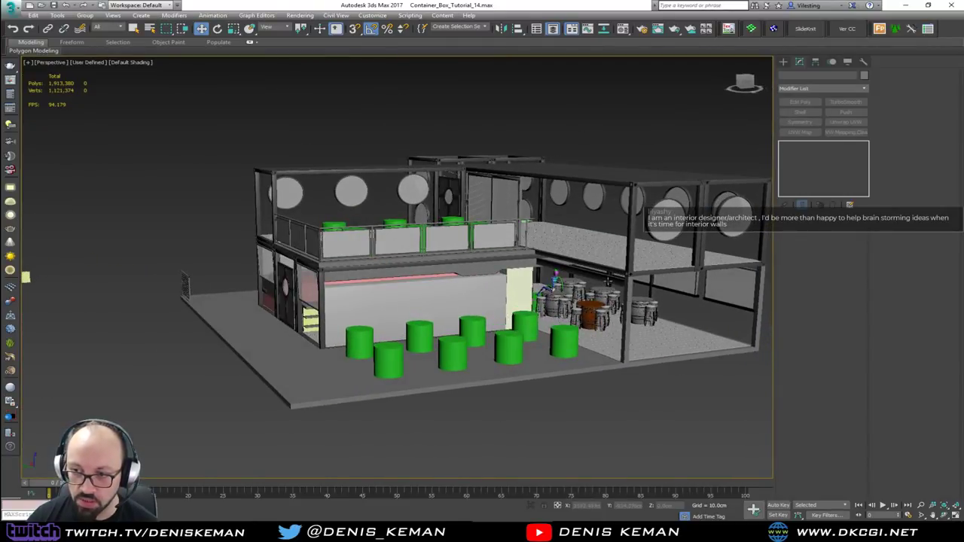
# Copy the ceiling beam Steel_Beam_003 toward the container's open end and rotate the copy upright as a support post.
pyautogui.keyDown('alt'); pyautogui.moveTo(608, 281); pyautogui.dragTo(543, 281, button='middle'); pyautogui.keyUp('alt')
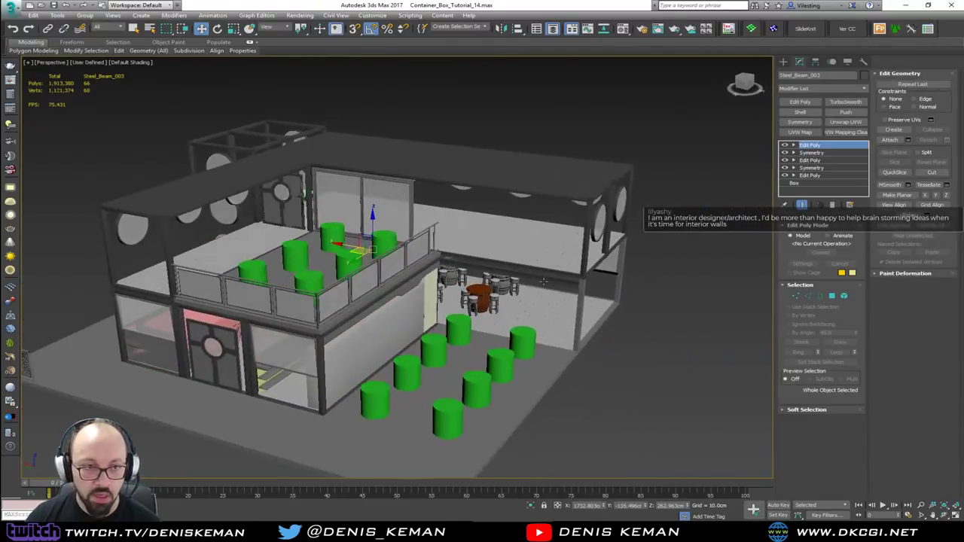
pyautogui.scroll(10, 540, 287)
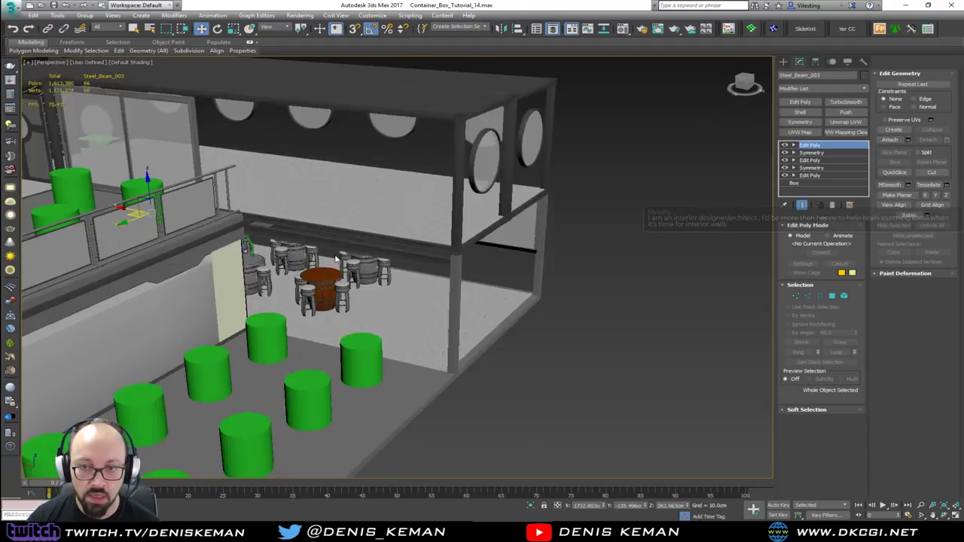
pyautogui.scroll(-8, 339, 261)
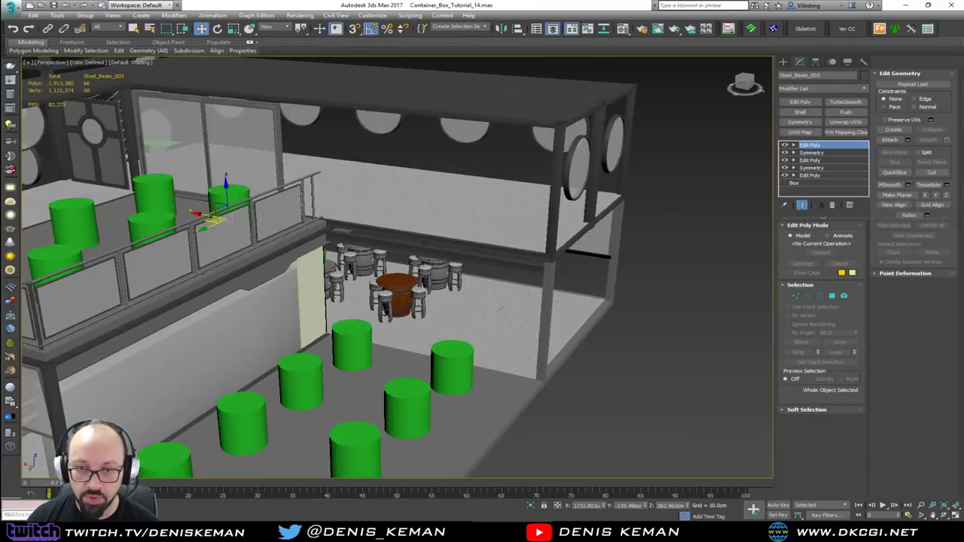
pyautogui.click(510, 279)
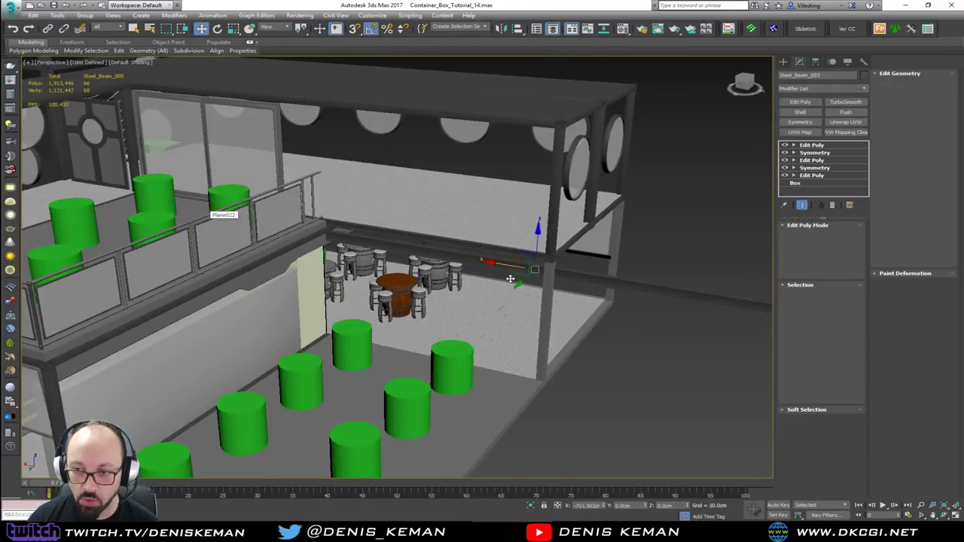
pyautogui.keyDown('shift'); pyautogui.moveTo(580, 292); pyautogui.dragTo(590, 294); pyautogui.keyUp('shift')
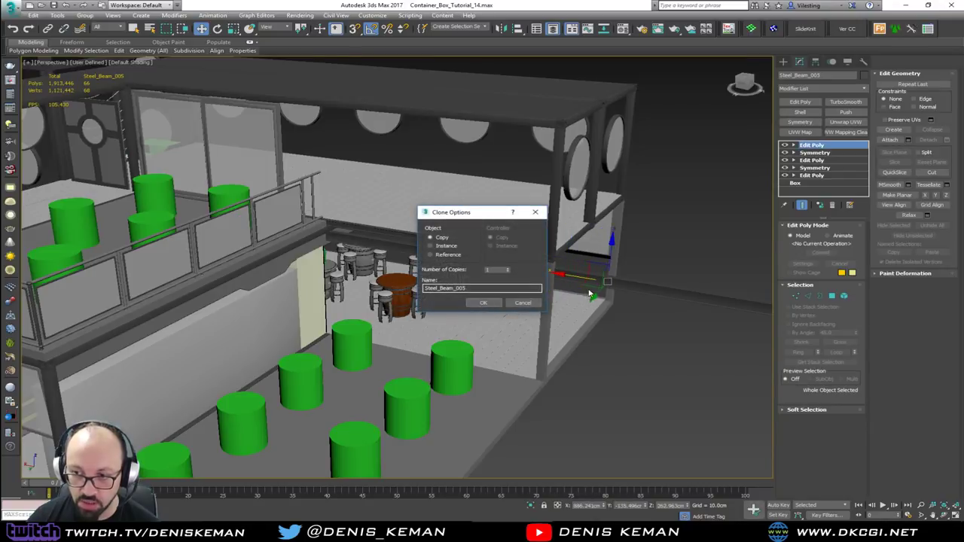
pyautogui.click(493, 302)
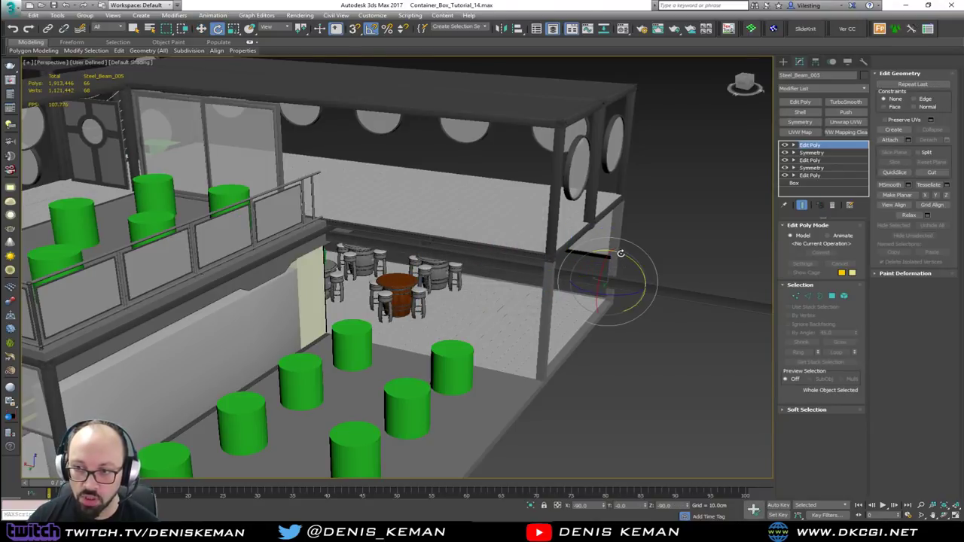
pyautogui.moveTo(621, 253); pyautogui.dragTo(649, 300)
# Shorten the upright beam Steel_Beam_005 to lower-floor height by moving the vertices at its ends, with edged faces displayed.
pyautogui.moveTo(629, 249); pyautogui.dragTo(600, 309, button='middle')
pyautogui.scroll(-3, 602, 309)
pyautogui.press('1')
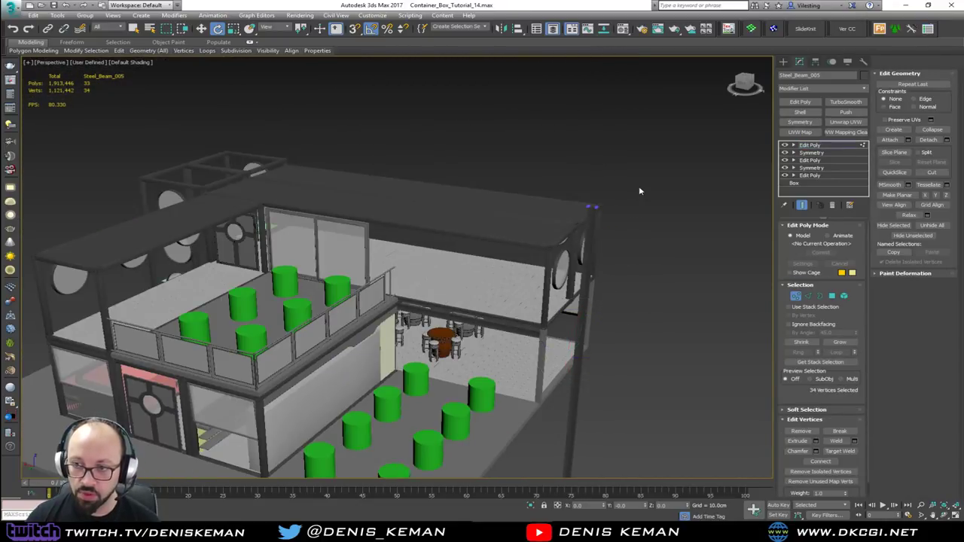
pyautogui.press('F4')
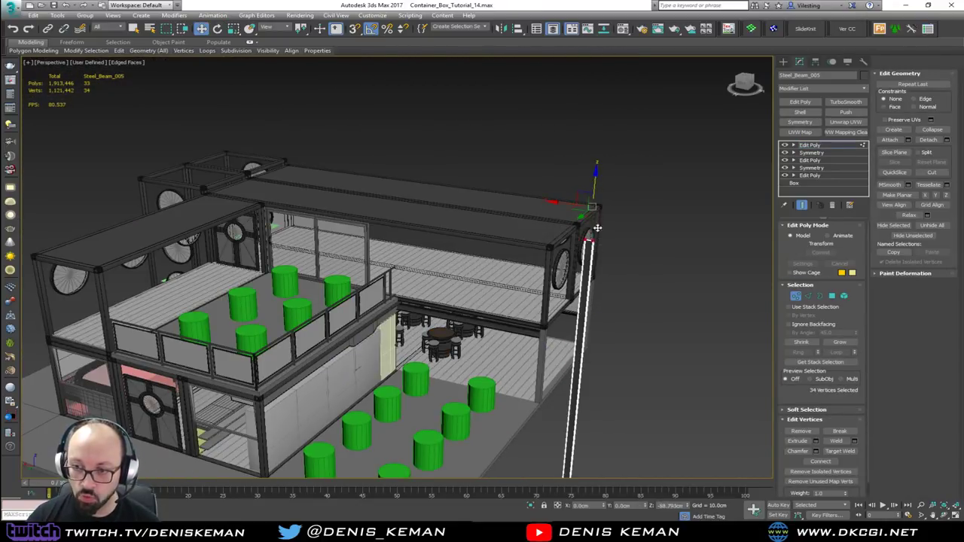
pyautogui.moveTo(592, 315); pyautogui.dragTo(576, 246, button='middle')
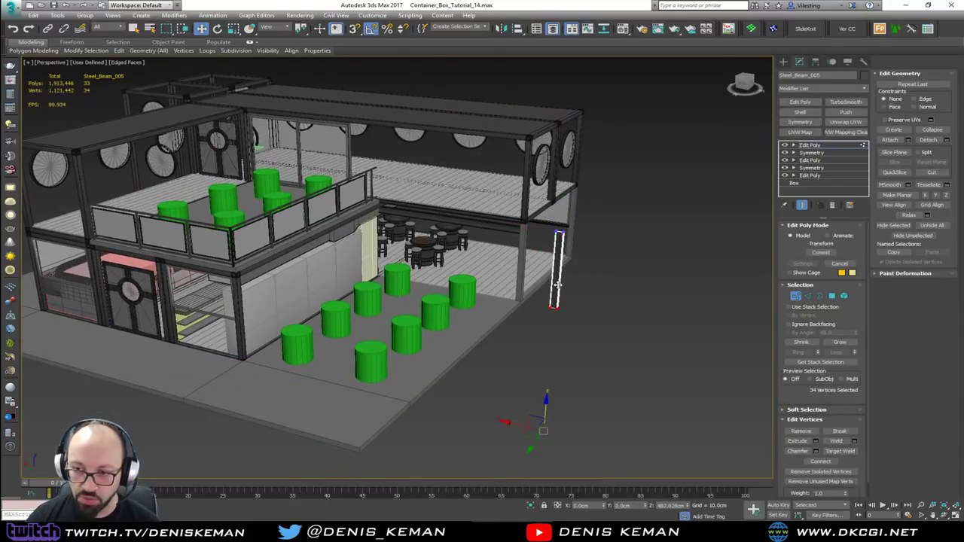
pyautogui.press('z')
pyautogui.scroll(-6, 545, 291)
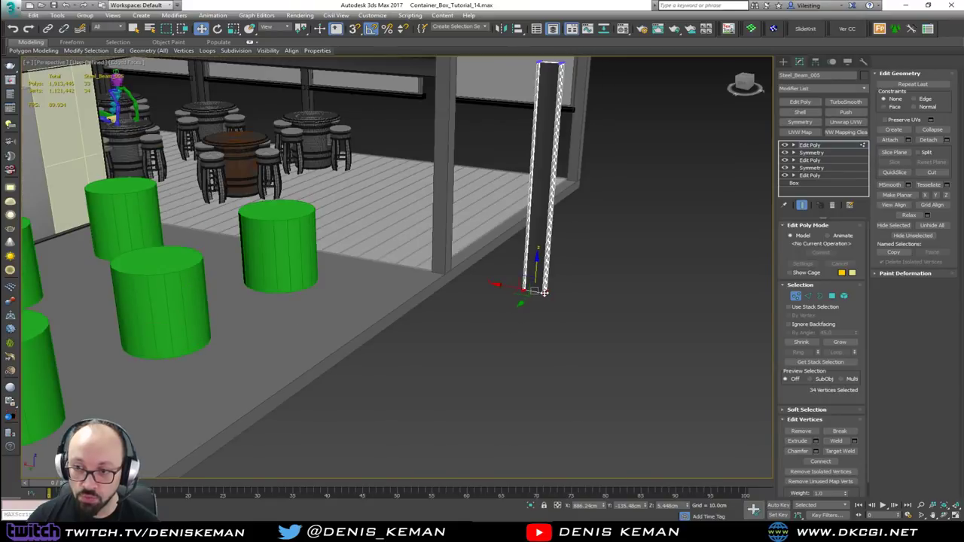
pyautogui.press('1')
# Move the support post along the ceiling beam to beside the barrel tables and rotate it about its vertical axis.
pyautogui.moveTo(471, 195); pyautogui.dragTo(535, 375, button='middle')
pyautogui.scroll(-3, 535, 375)
pyautogui.moveTo(561, 306); pyautogui.dragTo(359, 281)
pyautogui.press('z')
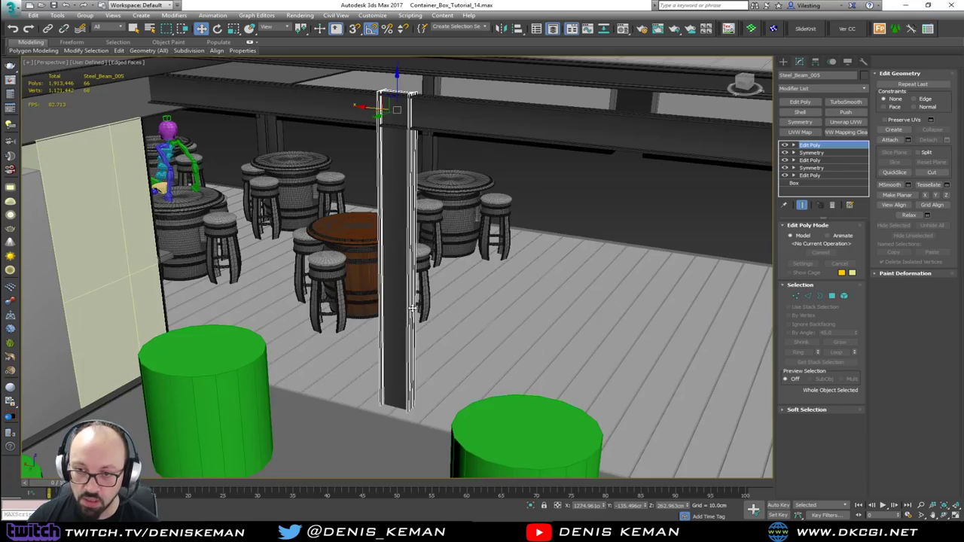
pyautogui.keyDown('alt'); pyautogui.moveTo(358, 280); pyautogui.dragTo(446, 306, button='middle'); pyautogui.keyUp('alt')
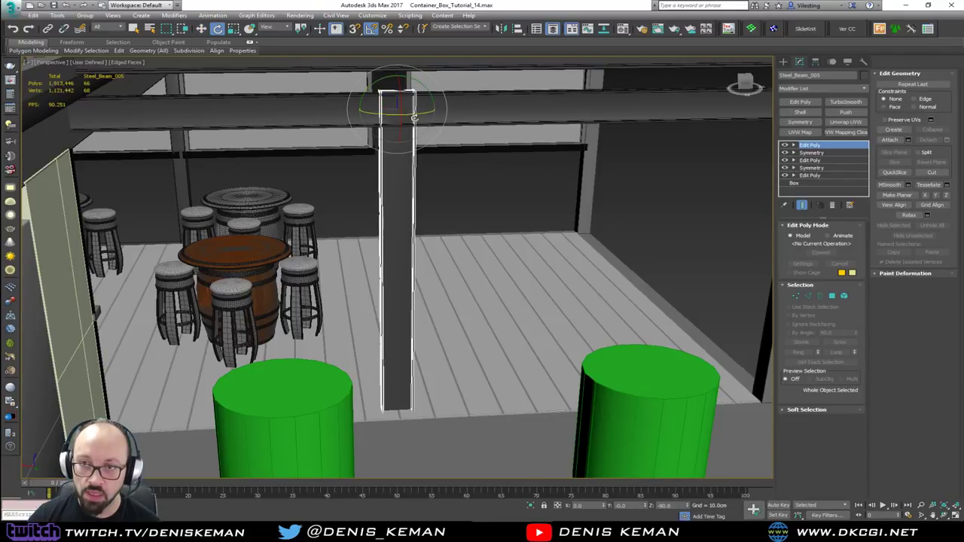
pyautogui.moveTo(416, 117); pyautogui.dragTo(371, 123)
pyautogui.keyDown('alt'); pyautogui.moveTo(369, 127); pyautogui.dragTo(96, 122, button='middle'); pyautogui.keyUp('alt')
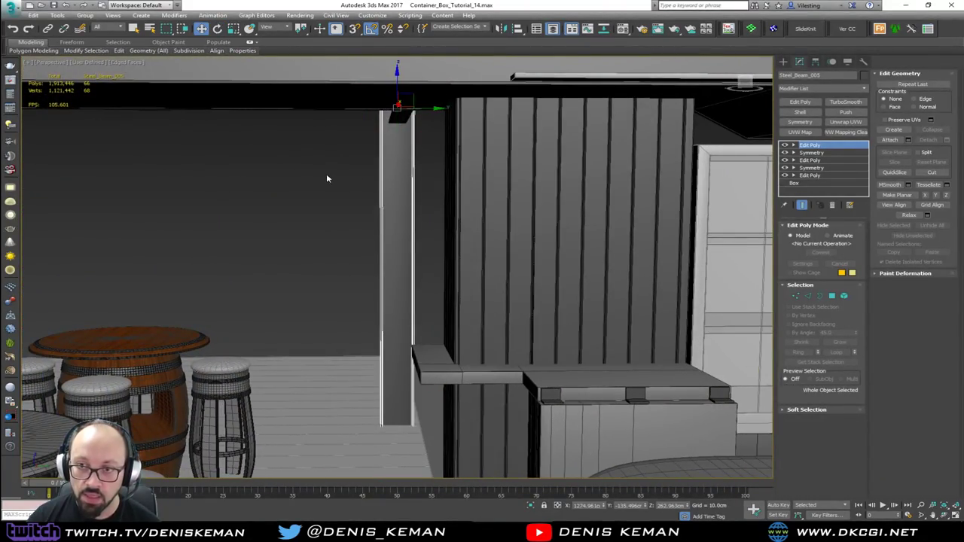
# Make one copy of the support post straight across the seating area, near the window wall.
pyautogui.moveTo(327, 179); pyautogui.dragTo(542, 184, button='middle')
pyautogui.scroll(-3, 542, 185)
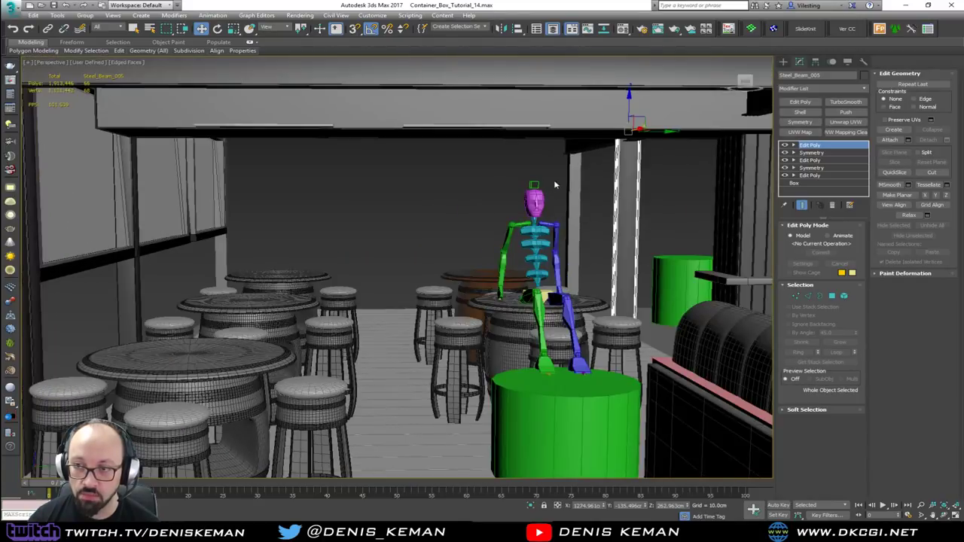
pyautogui.keyDown('shift'); pyautogui.moveTo(434, 147); pyautogui.dragTo(229, 151); pyautogui.keyUp('shift')
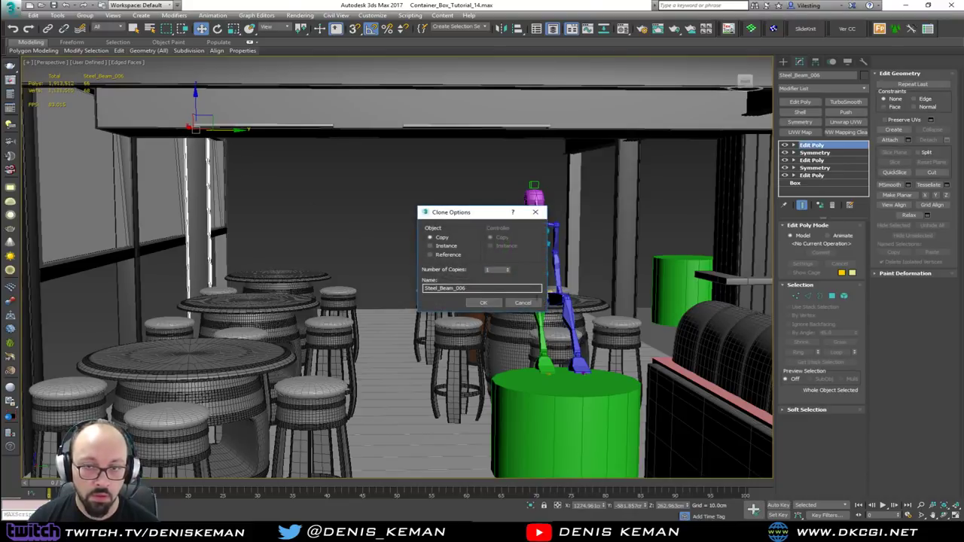
pyautogui.click(484, 303)
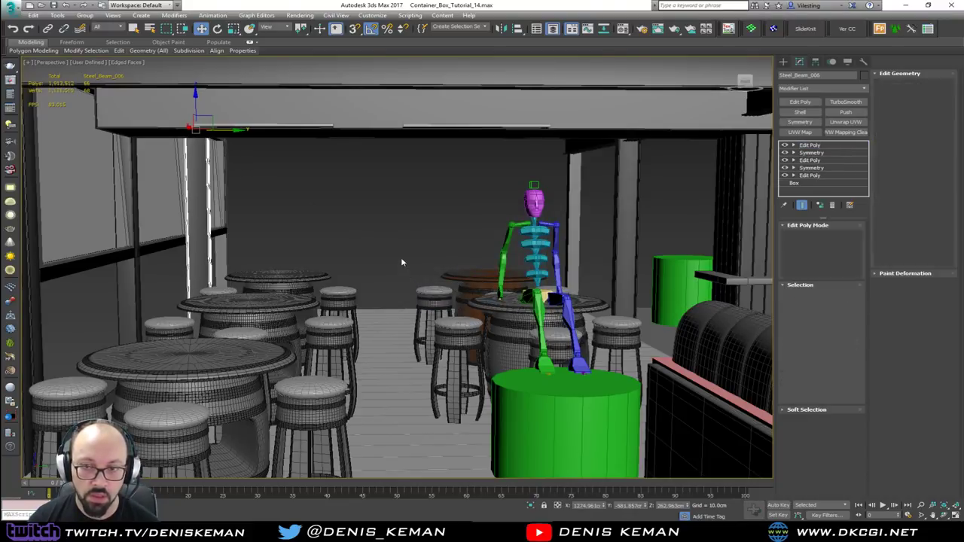
pyautogui.keyDown('alt'); pyautogui.moveTo(402, 265); pyautogui.dragTo(509, 269, button='middle'); pyautogui.keyUp('alt')
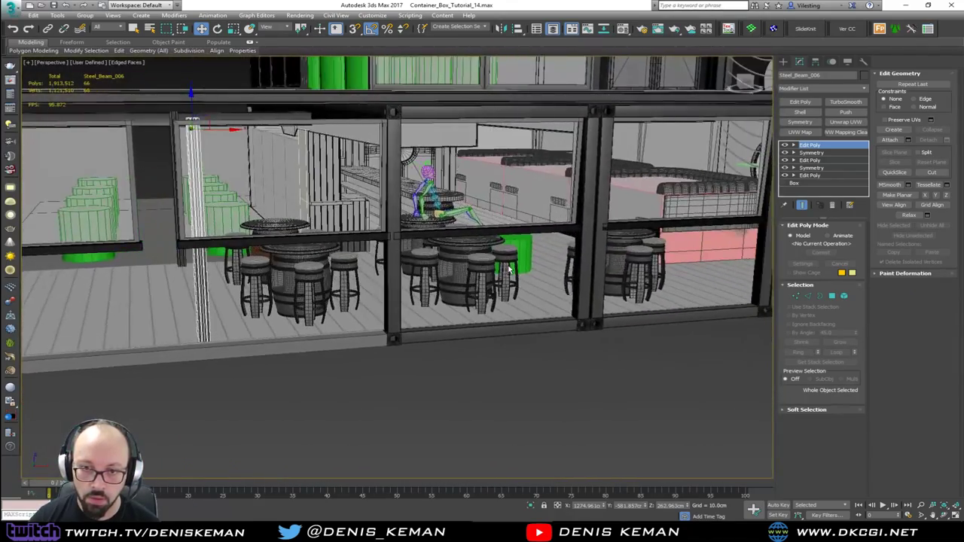
# Move both support posts together about 30 cm along X, keeping them aligned across the seating area.
pyautogui.keyDown('ctrl'); pyautogui.click(182, 262); pyautogui.keyUp('ctrl')
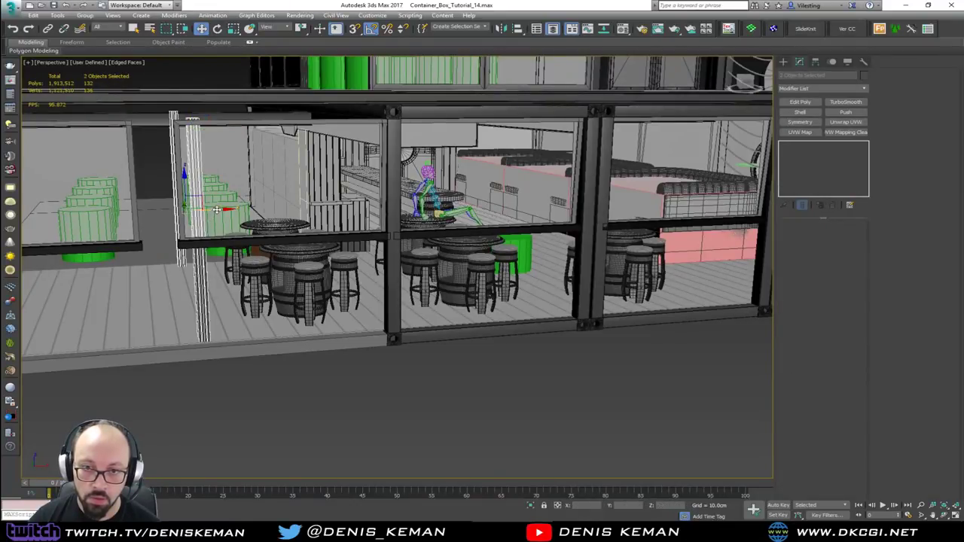
pyautogui.moveTo(216, 210); pyautogui.dragTo(192, 212)
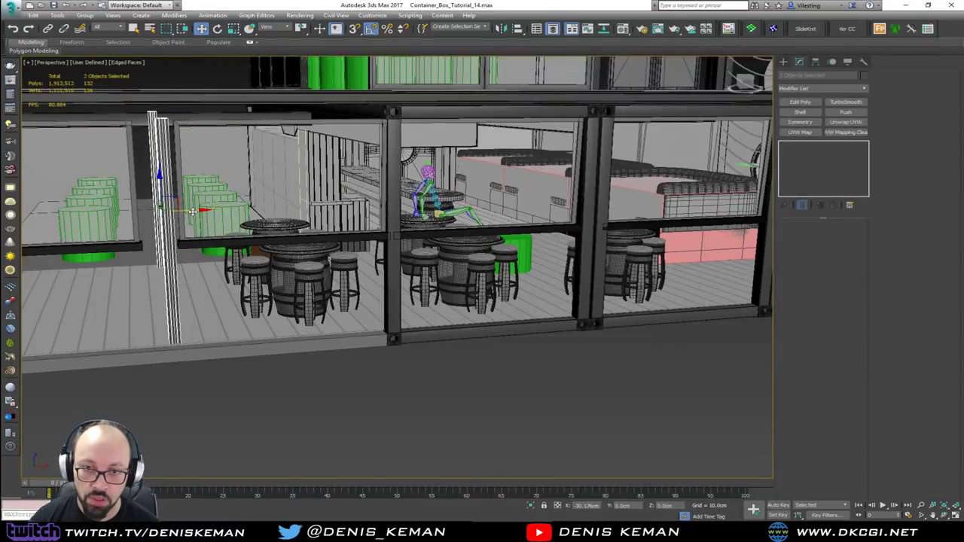
pyautogui.keyDown('alt'); pyautogui.moveTo(192, 212); pyautogui.dragTo(383, 255, button='middle'); pyautogui.keyUp('alt')
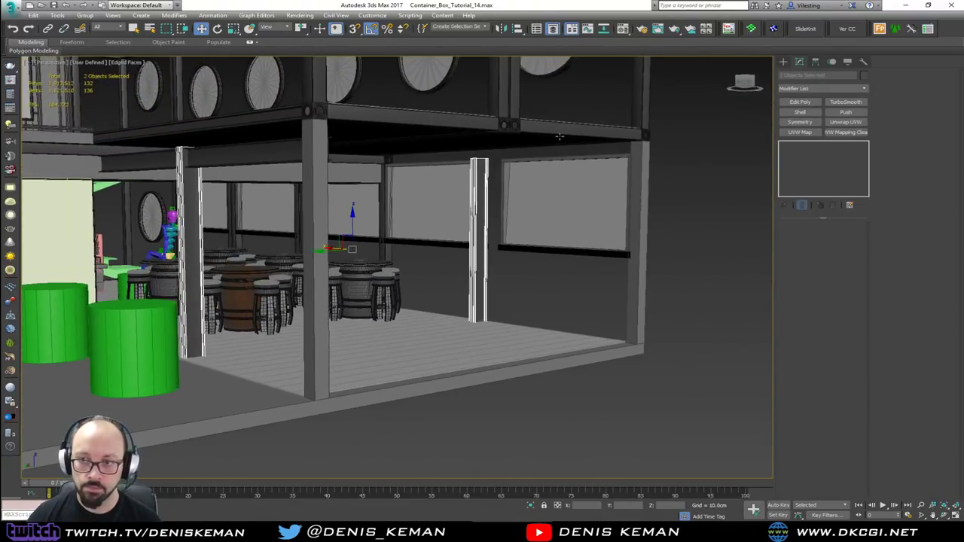
# Raise the top vertices of the courtyard-side support post by 20 cm to meet the upper container's frame.
pyautogui.click(186, 222)
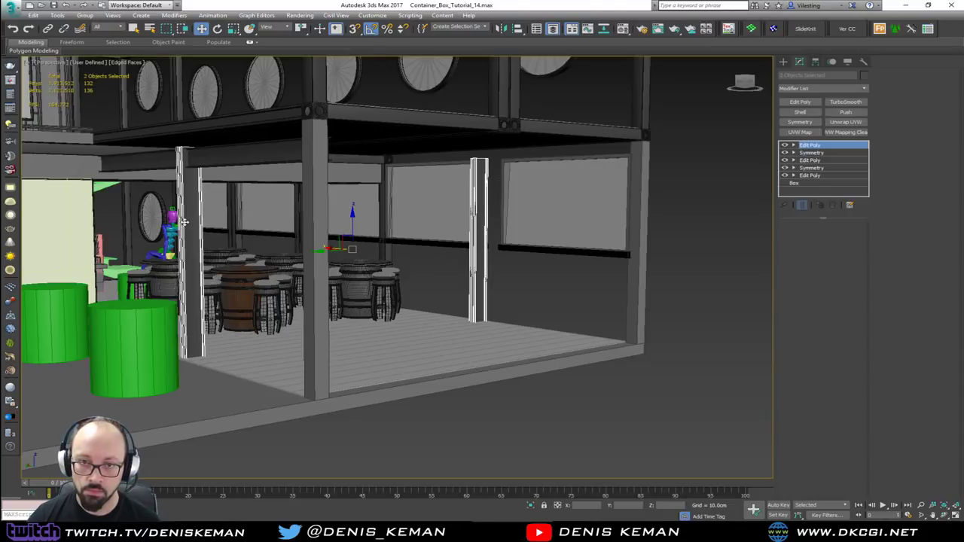
pyautogui.press('1')
pyautogui.keyDown('alt'); pyautogui.moveTo(226, 172); pyautogui.dragTo(268, 271, button='middle'); pyautogui.keyUp('alt')
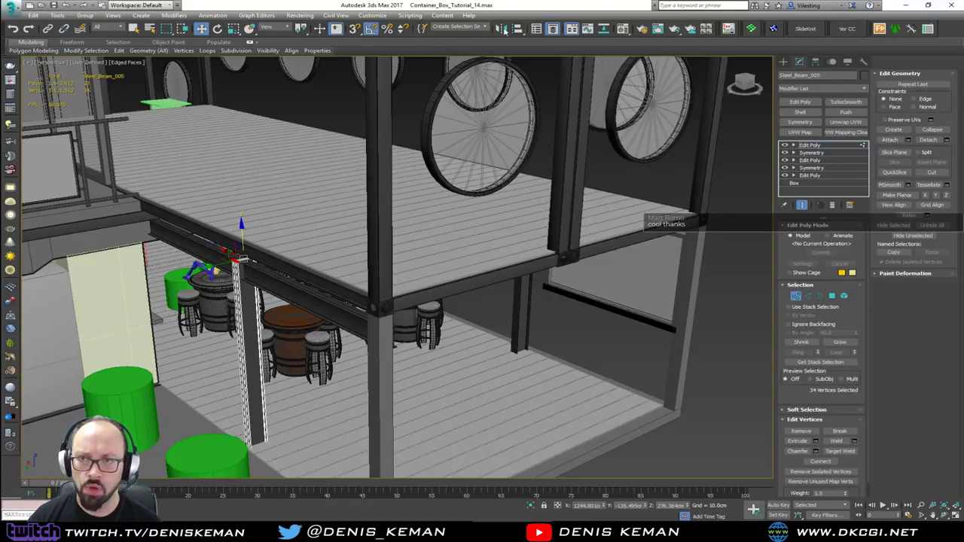
pyautogui.rightClick(207, 33)
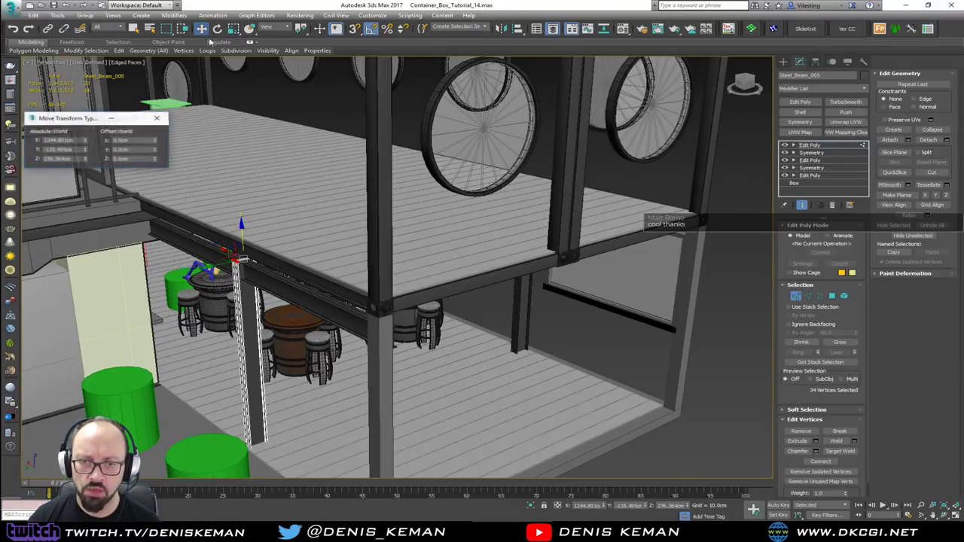
pyautogui.keyDown('alt'); pyautogui.moveTo(257, 248); pyautogui.dragTo(274, 185, button='middle'); pyautogui.keyUp('alt')
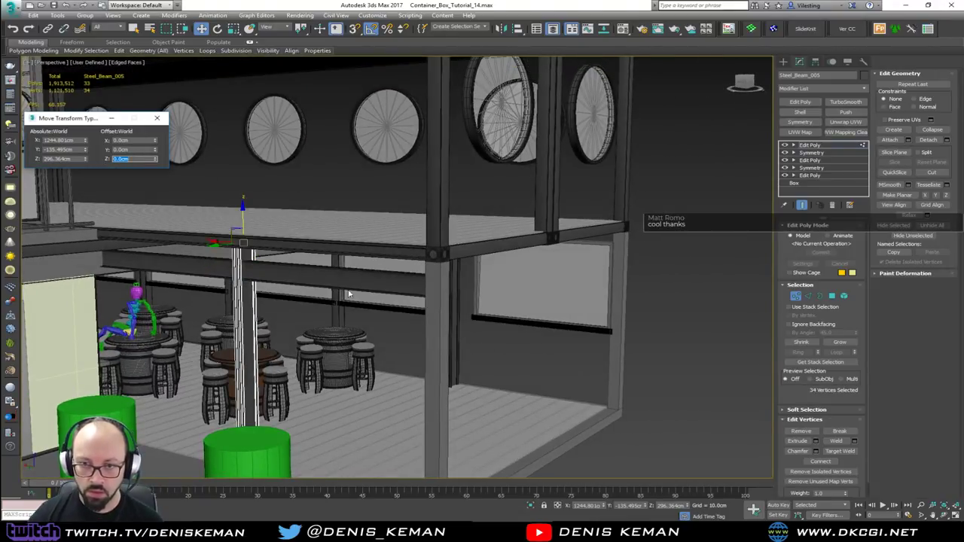
pyautogui.moveTo(349, 291)
pyautogui.keyDown('alt'); pyautogui.mouseDown(button='middle')
pyautogui.moveTo(304, 290)
pyautogui.moveTo(337, 289)
pyautogui.mouseUp(button='middle'); pyautogui.keyUp('alt')
pyautogui.press('1')
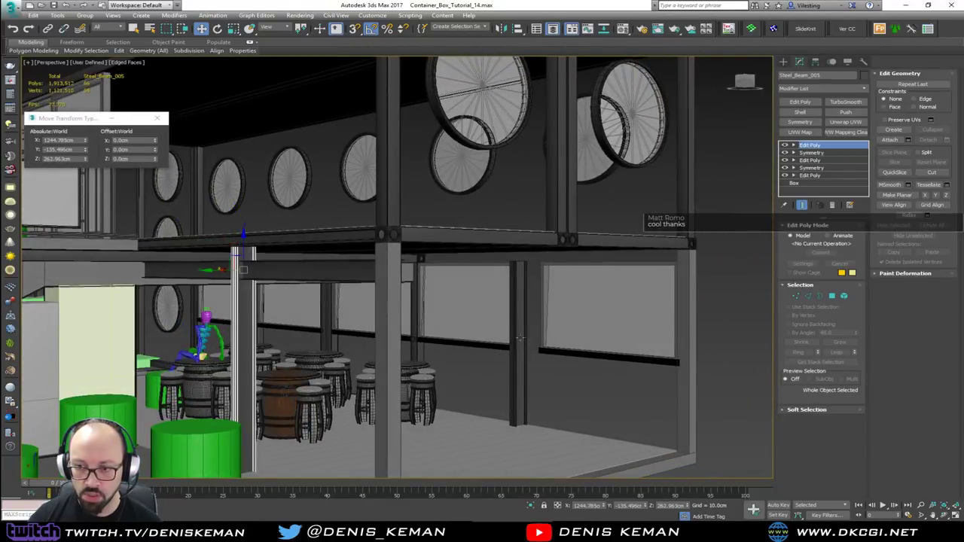
# Raise the top vertices of the window-side support post to a Z height of 296.364 cm.
pyautogui.moveTo(517, 338); pyautogui.dragTo(517, 291)
pyautogui.press('1')
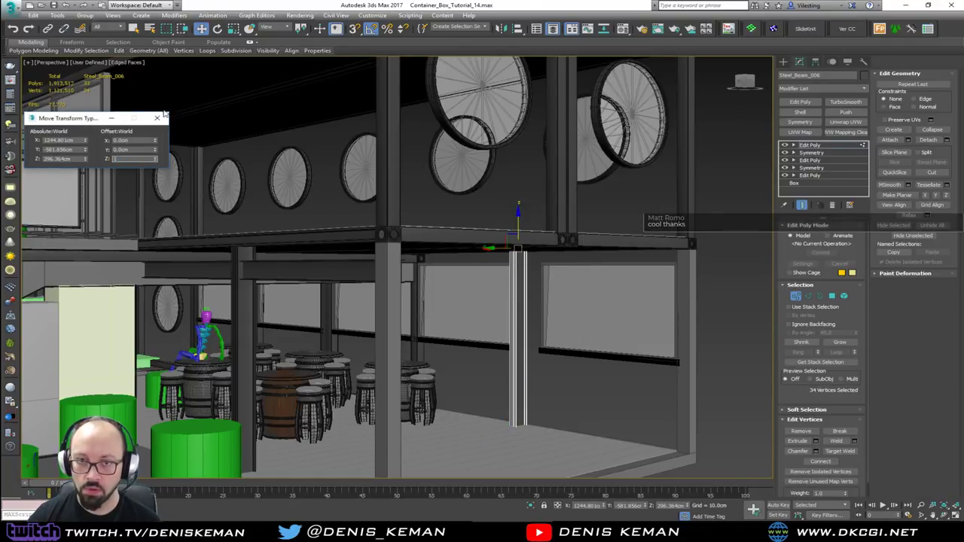
pyautogui.click(158, 119)
pyautogui.press('1')
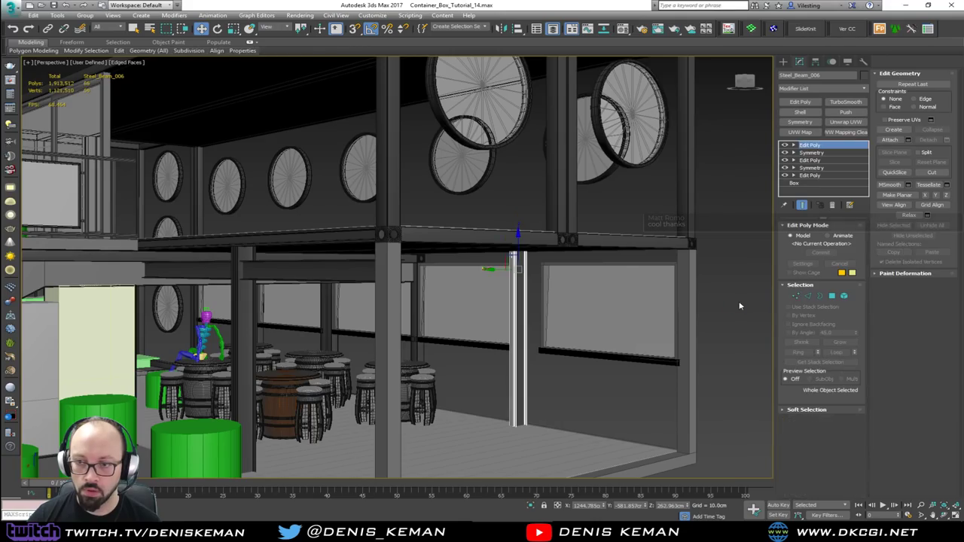
# Copy the ceiling beam Steel_Beam_003 turned 90° and move the copy to the top of the courtyard-side support post.
pyautogui.click(741, 306)
pyautogui.moveTo(559, 301)
pyautogui.keyDown('alt'); pyautogui.mouseDown(button='middle')
pyautogui.moveTo(624, 302)
pyautogui.moveTo(477, 301)
pyautogui.moveTo(553, 295)
pyautogui.moveTo(559, 310)
pyautogui.mouseUp(button='middle'); pyautogui.keyUp('alt')
pyautogui.click(347, 345)
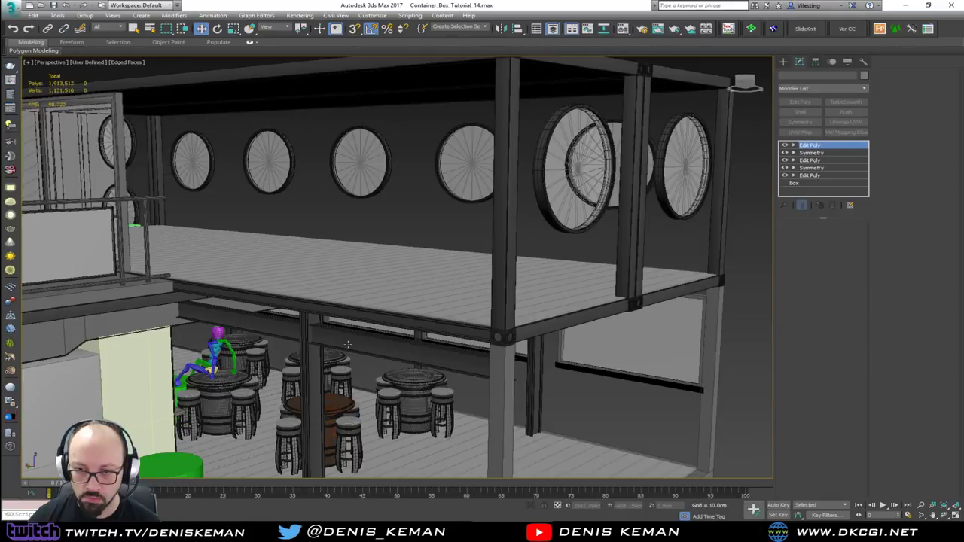
pyautogui.keyDown('alt'); pyautogui.moveTo(347, 344); pyautogui.dragTo(324, 339, button='middle'); pyautogui.keyUp('alt')
pyautogui.press('e')
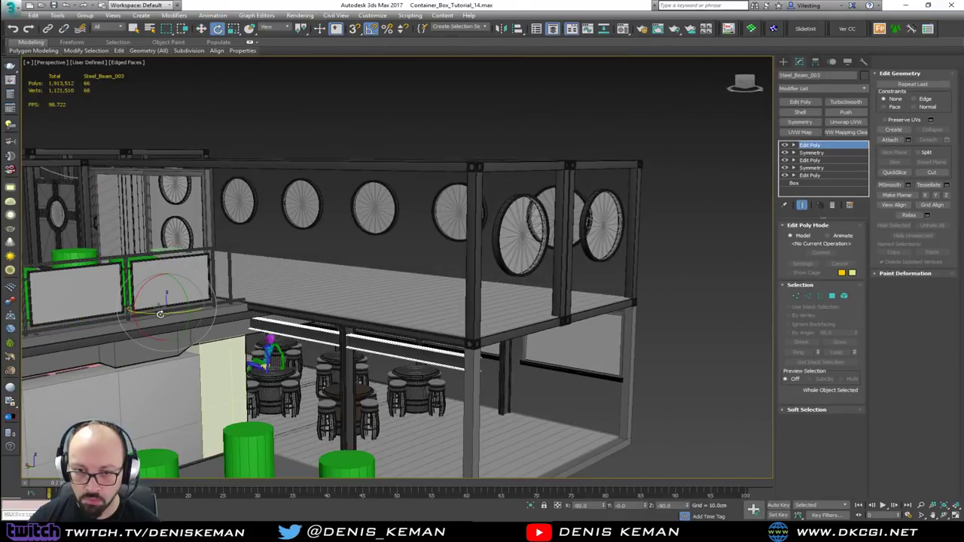
pyautogui.click(191, 313)
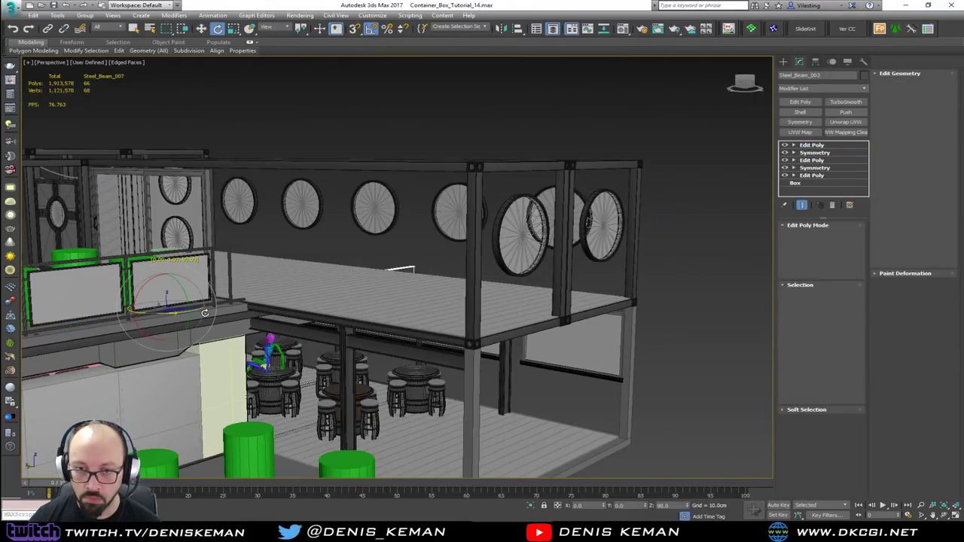
pyautogui.hotkey('ctrl', 'v')
pyautogui.click(484, 303)
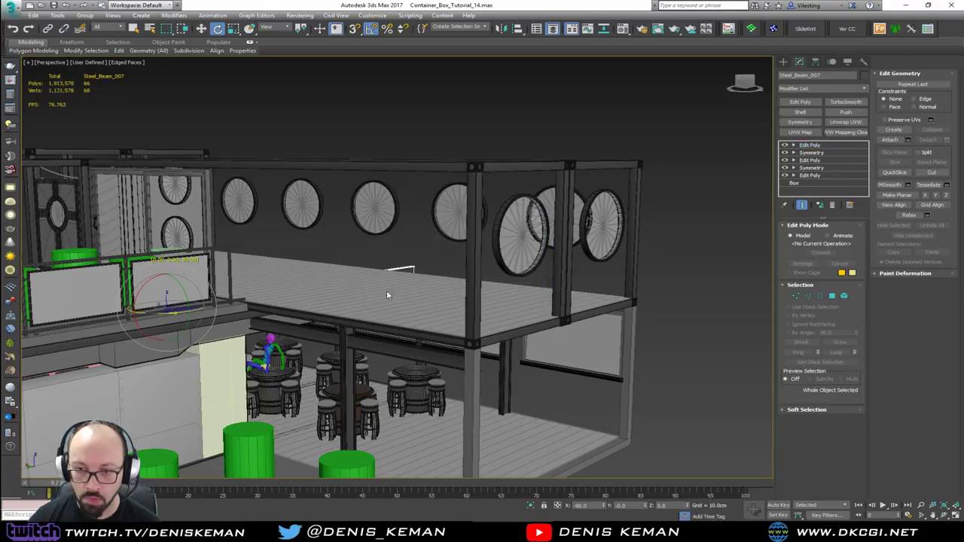
pyautogui.press('w')
pyautogui.moveTo(155, 303); pyautogui.dragTo(333, 357)
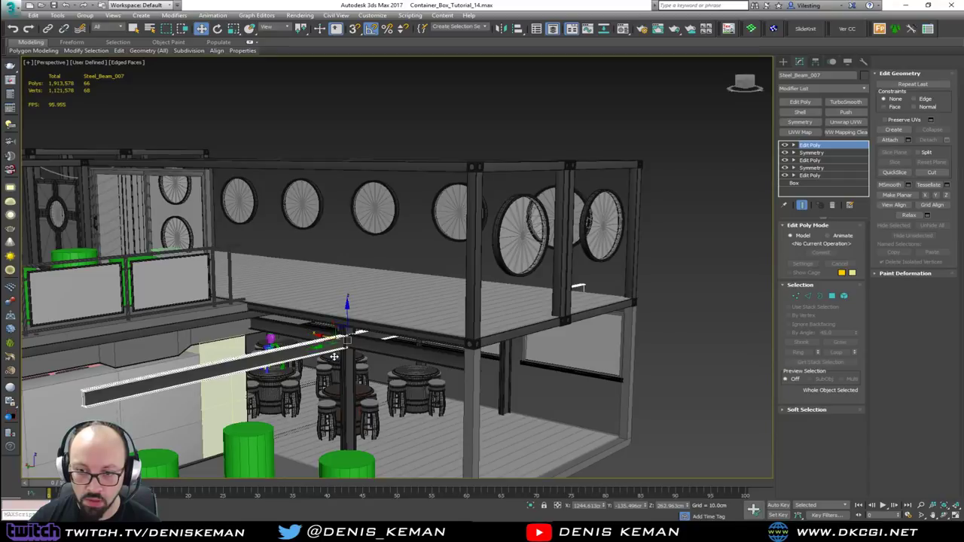
# Pull the outer end vertices of the new cross beam in along Y to about -592 cm, meeting the window-side post.
pyautogui.keyDown('alt'); pyautogui.moveTo(333, 356); pyautogui.dragTo(383, 351, button='middle'); pyautogui.keyUp('alt')
pyautogui.scroll(3, 363, 288)
pyautogui.scroll(-1, 362, 287)
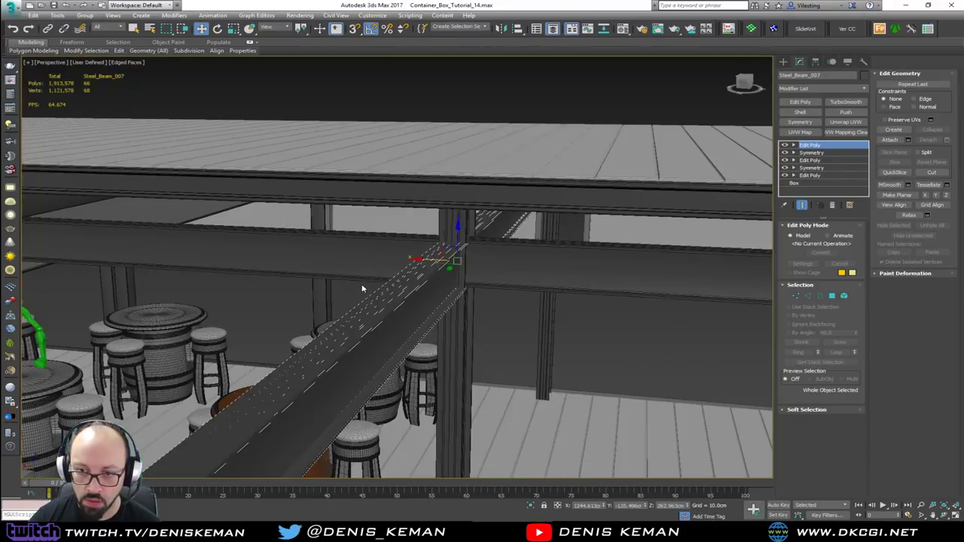
pyautogui.keyDown('alt'); pyautogui.moveTo(375, 292); pyautogui.dragTo(357, 294, button='middle'); pyautogui.keyUp('alt')
pyautogui.scroll(-10, 357, 293)
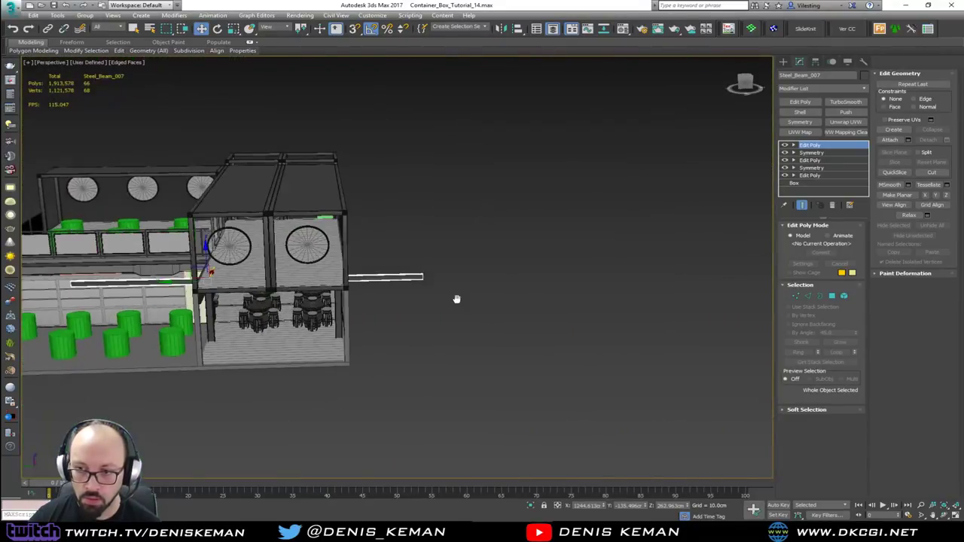
pyautogui.press('1')
pyautogui.moveTo(392, 276); pyautogui.dragTo(309, 280)
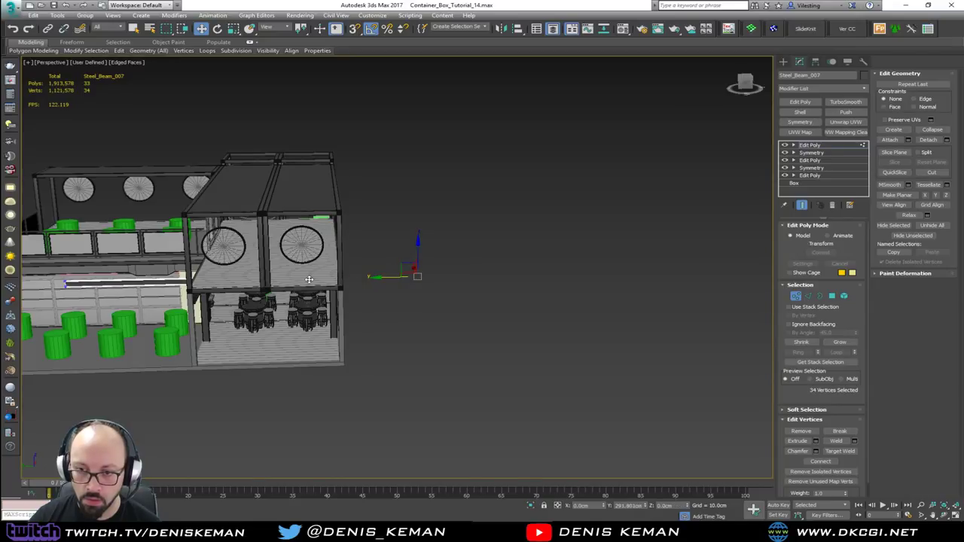
pyautogui.press('z')
pyautogui.keyDown('alt'); pyautogui.moveTo(338, 275); pyautogui.dragTo(403, 311, button='middle'); pyautogui.keyUp('alt')
pyautogui.scroll(-2, 392, 318)
pyautogui.moveTo(407, 315); pyautogui.dragTo(341, 323)
pyautogui.scroll(-4, 338, 329)
pyautogui.moveTo(338, 328); pyautogui.dragTo(557, 333, button='middle')
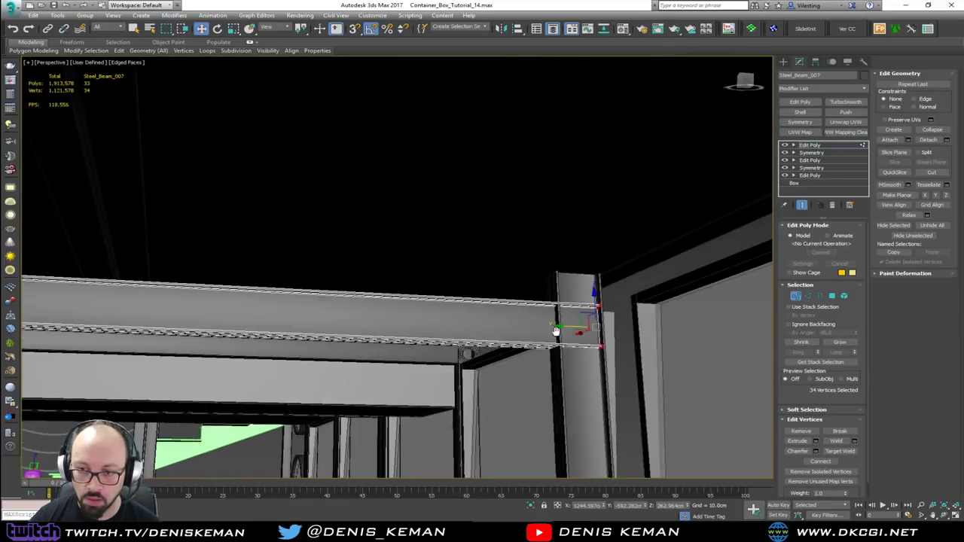
# Move the cross beam's opposite end vertices along Y to about -147 cm at the courtyard-side post, then finish vertex editing and deselect.
pyautogui.scroll(-1, 557, 333)
pyautogui.scroll(-10, 433, 332)
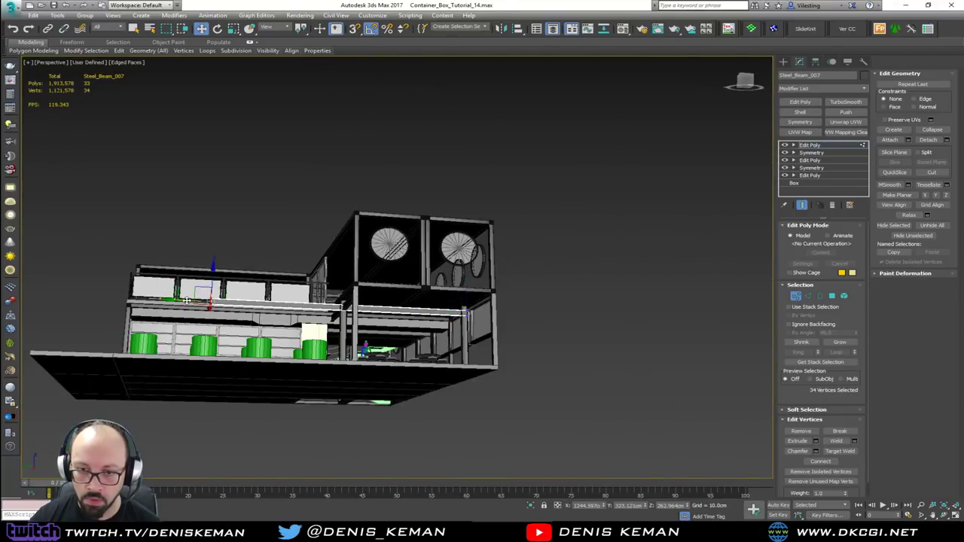
pyautogui.moveTo(187, 300); pyautogui.dragTo(319, 316)
pyautogui.press('z')
pyautogui.keyDown('alt'); pyautogui.moveTo(363, 315); pyautogui.dragTo(347, 307, button='middle'); pyautogui.keyUp('alt')
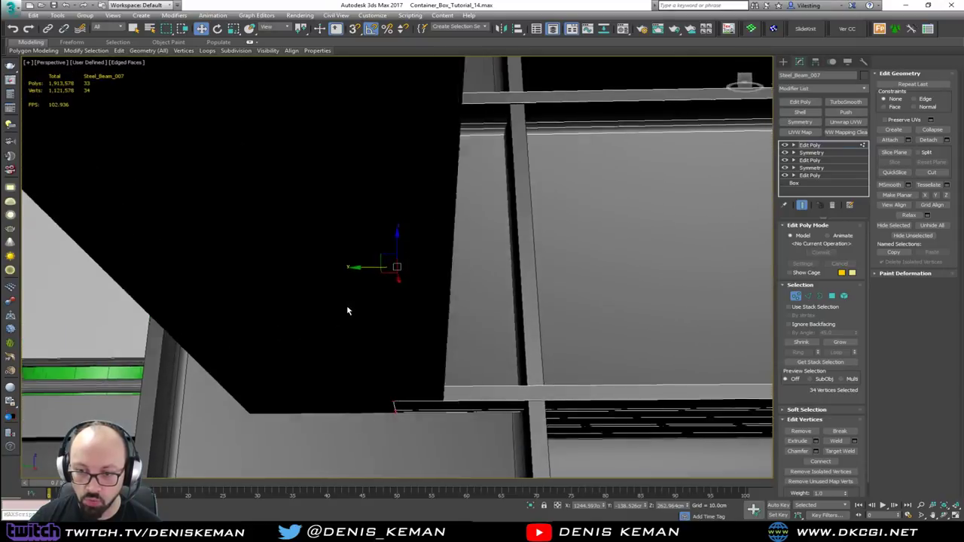
pyautogui.moveTo(425, 308); pyautogui.dragTo(299, 329, button='middle')
pyautogui.scroll(-2, 364, 325)
pyautogui.scroll(-2, 299, 327)
pyautogui.moveTo(266, 304); pyautogui.dragTo(335, 303)
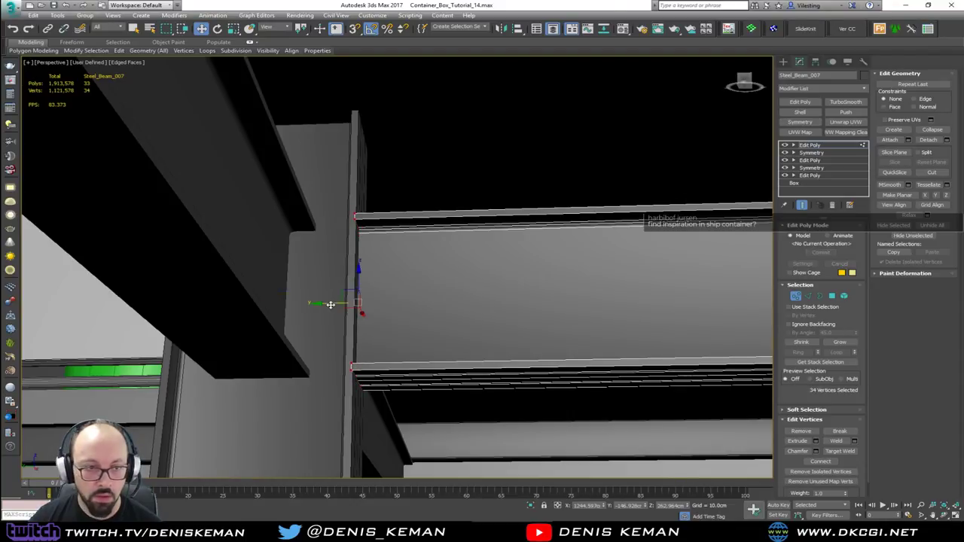
pyautogui.scroll(-10, 335, 311)
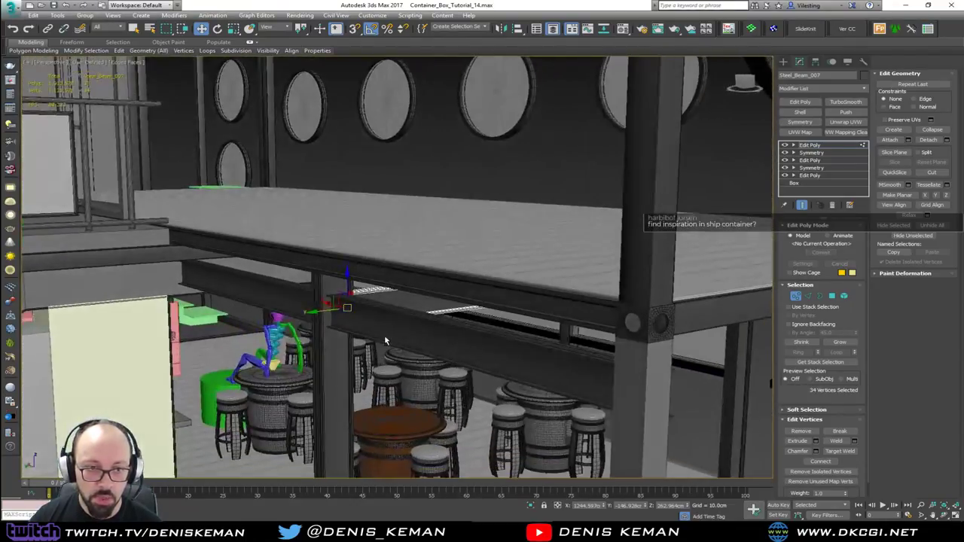
pyautogui.press('1')
pyautogui.scroll(-10, 360, 308)
pyautogui.click(568, 359)
# Examine the cross beam, support posts and end window from the courtyard and inside the ground-floor seating area.
pyautogui.keyDown('alt'); pyautogui.moveTo(568, 358); pyautogui.dragTo(353, 306, button='middle'); pyautogui.keyUp('alt')
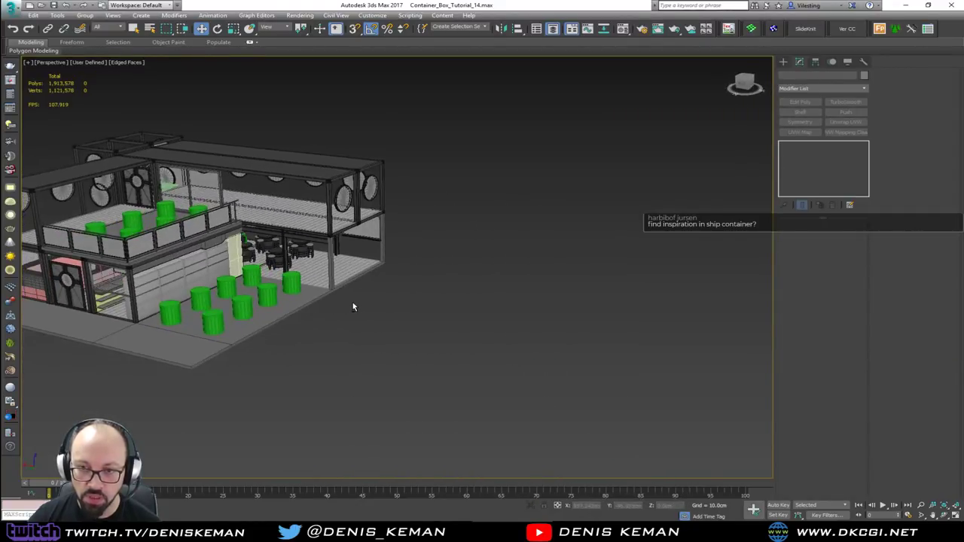
pyautogui.scroll(10, 237, 263)
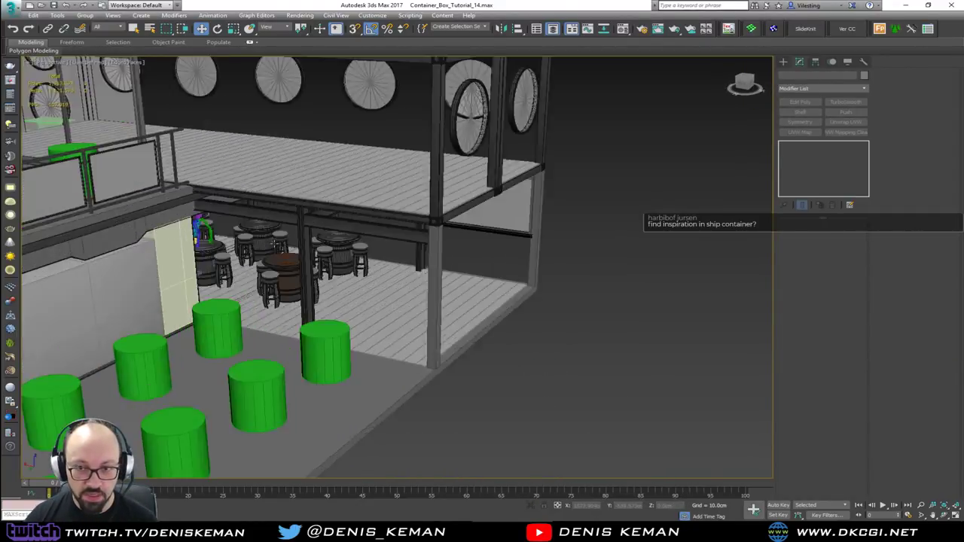
pyautogui.scroll(-4, 237, 264)
pyautogui.keyDown('alt'); pyautogui.moveTo(294, 279); pyautogui.dragTo(294, 251, button='middle'); pyautogui.keyUp('alt')
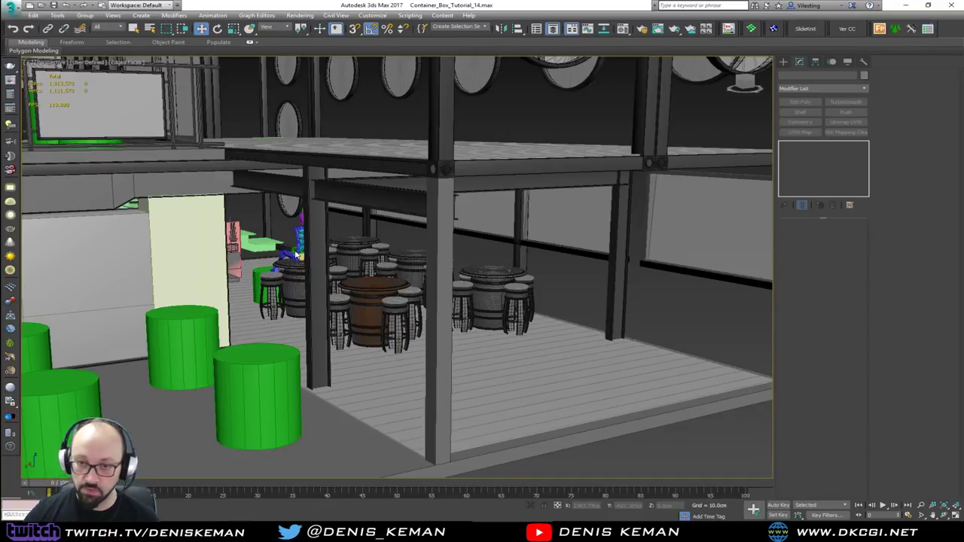
pyautogui.scroll(-10, 354, 215)
pyautogui.scroll(5, 360, 268)
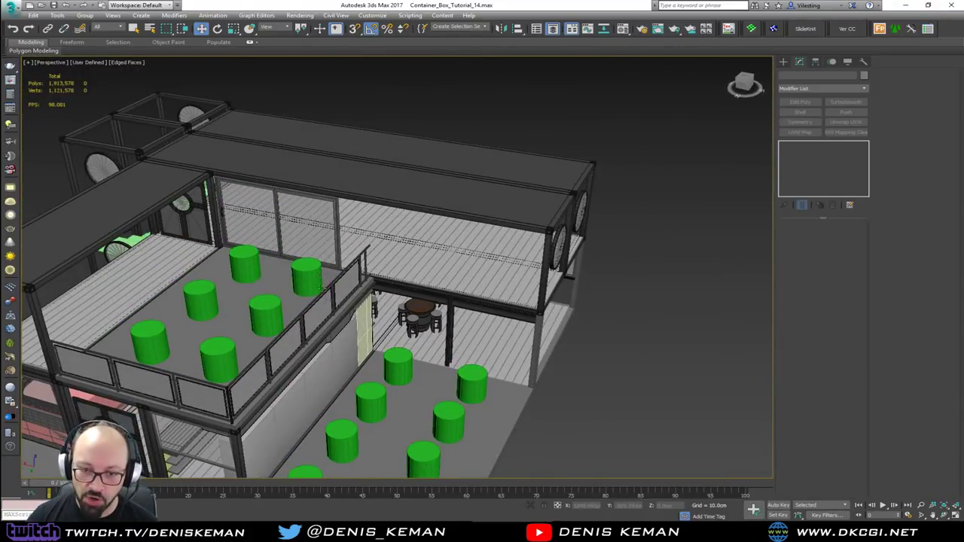
pyautogui.moveTo(322, 288)
pyautogui.keyDown('alt'); pyautogui.mouseDown(button='middle')
pyautogui.moveTo(369, 260)
pyautogui.moveTo(374, 239)
pyautogui.moveTo(319, 291)
pyautogui.mouseUp(button='middle'); pyautogui.keyUp('alt')
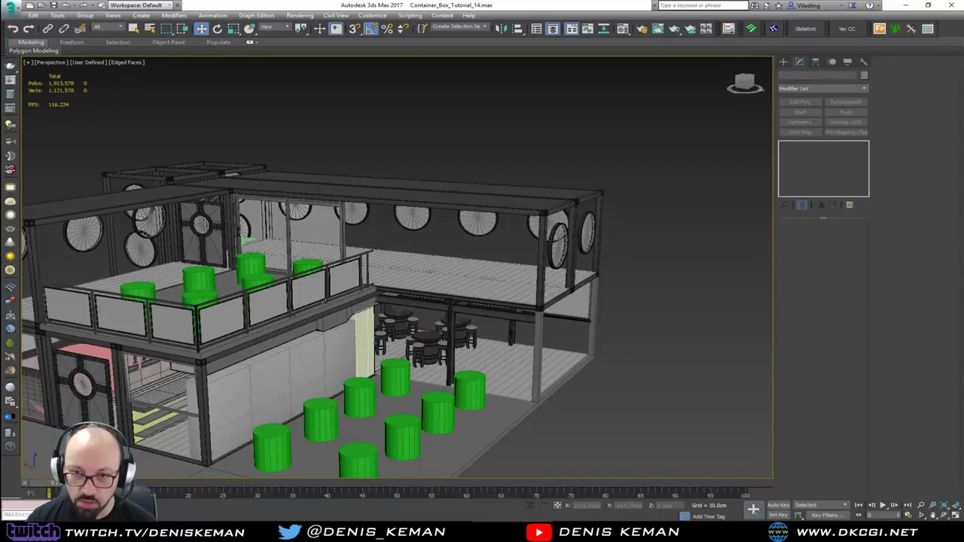
pyautogui.scroll(6, 432, 337)
pyautogui.moveTo(432, 337); pyautogui.dragTo(445, 284, button='middle')
pyautogui.scroll(-3, 336, 292)
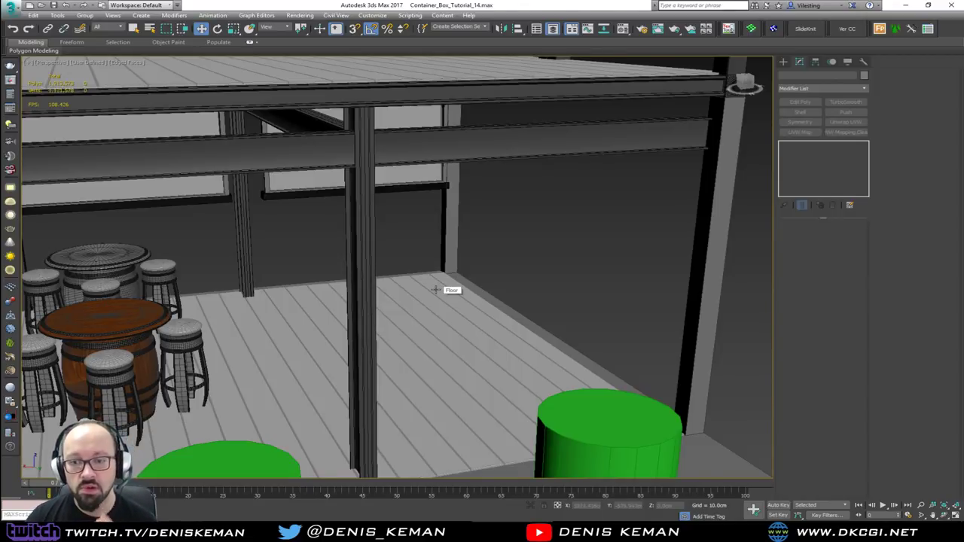
pyautogui.keyDown('alt'); pyautogui.moveTo(435, 290); pyautogui.dragTo(386, 287, button='middle'); pyautogui.keyUp('alt')
pyautogui.scroll(-3, 244, 279)
pyautogui.scroll(6, 370, 287)
pyautogui.scroll(2, 405, 289)
pyautogui.scroll(-2, 404, 286)
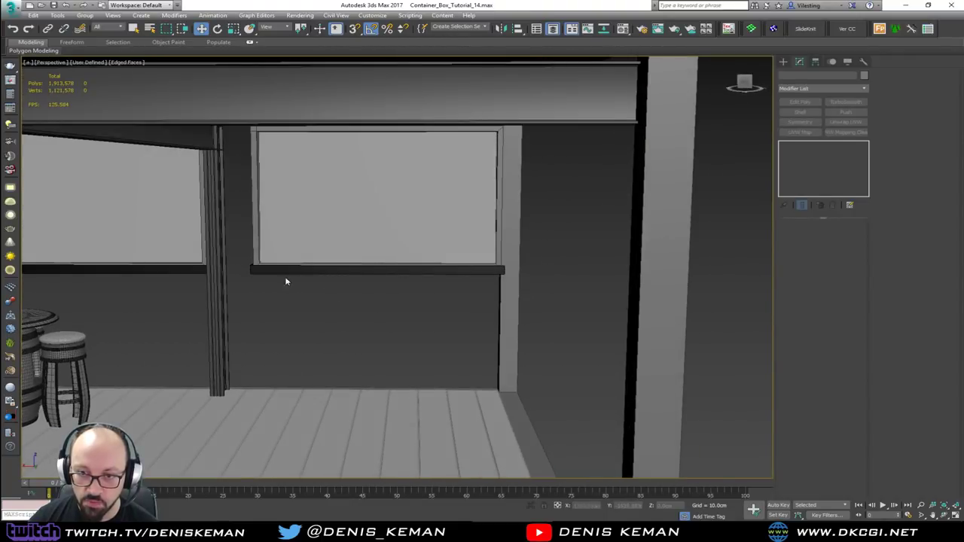
# Delete the glass pane of the end window beside the window-side support post.
pyautogui.click(275, 249)
pyautogui.keyDown('alt'); pyautogui.moveTo(276, 250); pyautogui.dragTo(296, 264, button='middle'); pyautogui.keyUp('alt')
pyautogui.click(287, 249)
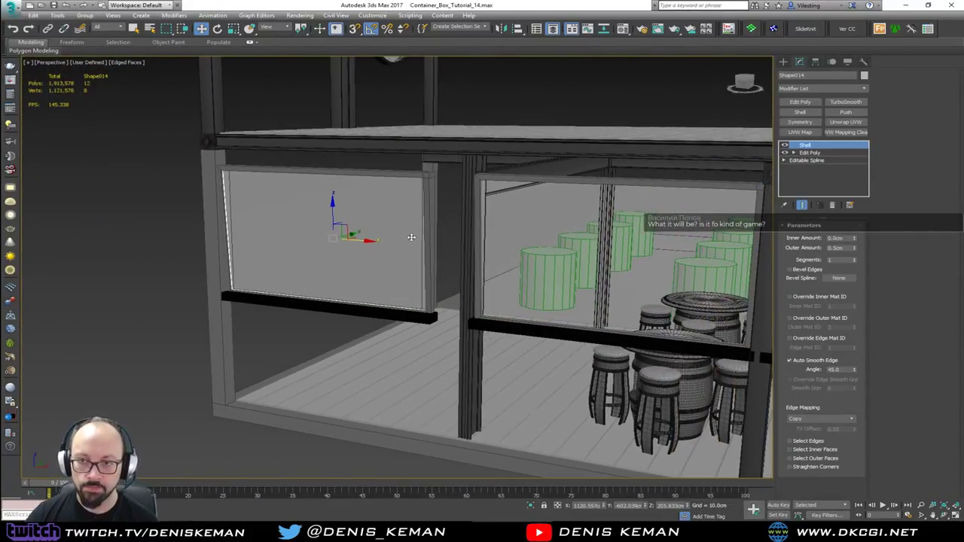
pyautogui.scroll(2, 412, 237)
pyautogui.moveTo(387, 268); pyautogui.dragTo(308, 266, button='middle')
pyautogui.scroll(-2, 308, 266)
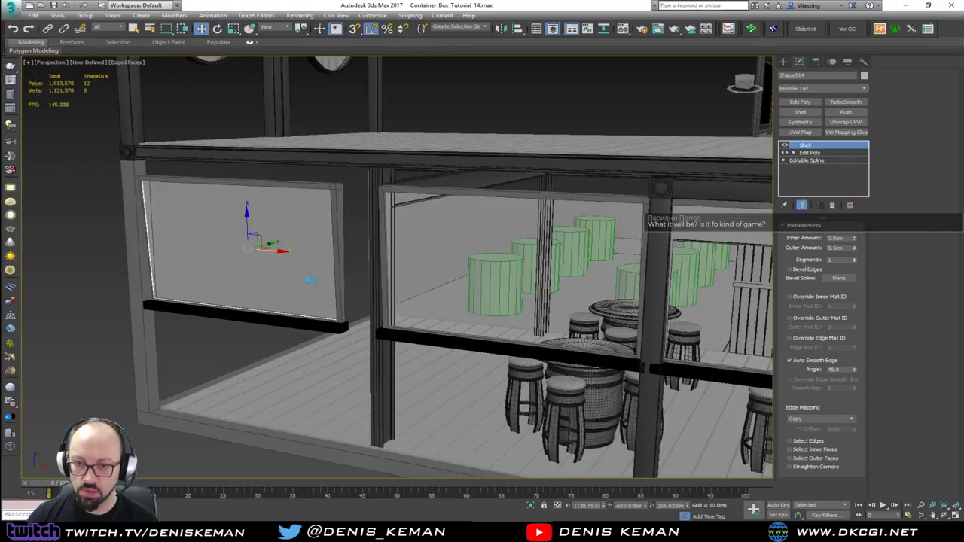
pyautogui.click(311, 279)
# Delete the end window's sill element from Windows_Covers_01 and remove that window's frame.
pyautogui.click(300, 318)
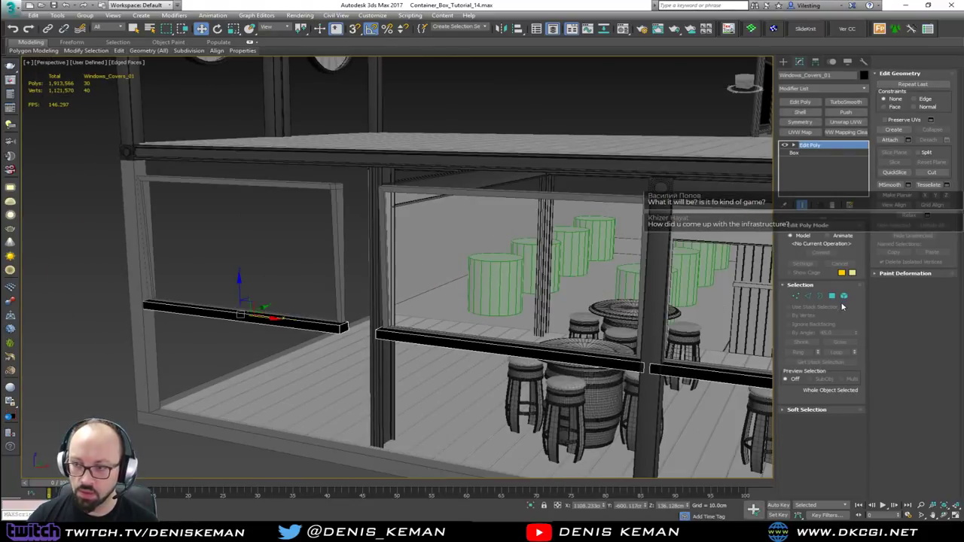
pyautogui.click(843, 297)
pyautogui.click(332, 326)
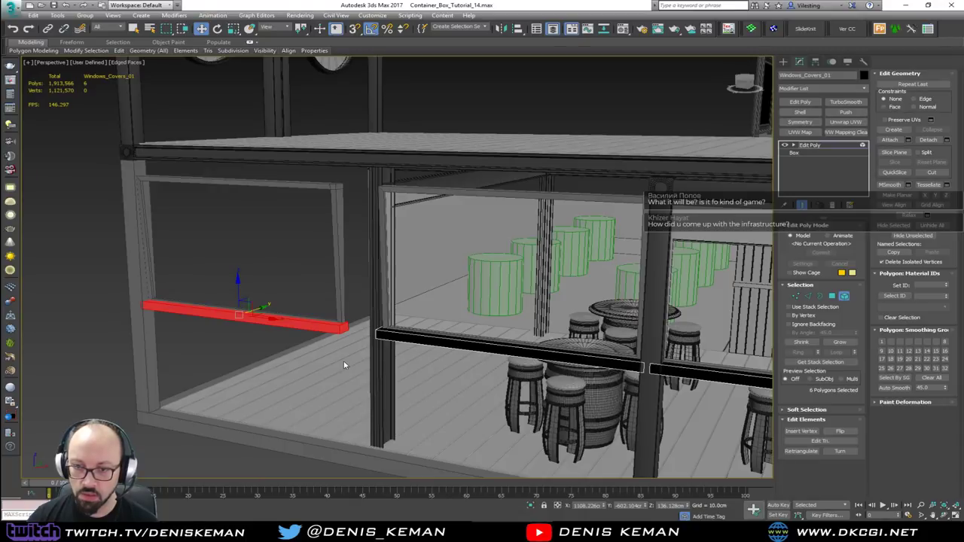
pyautogui.press('Delete')
pyautogui.click(844, 296)
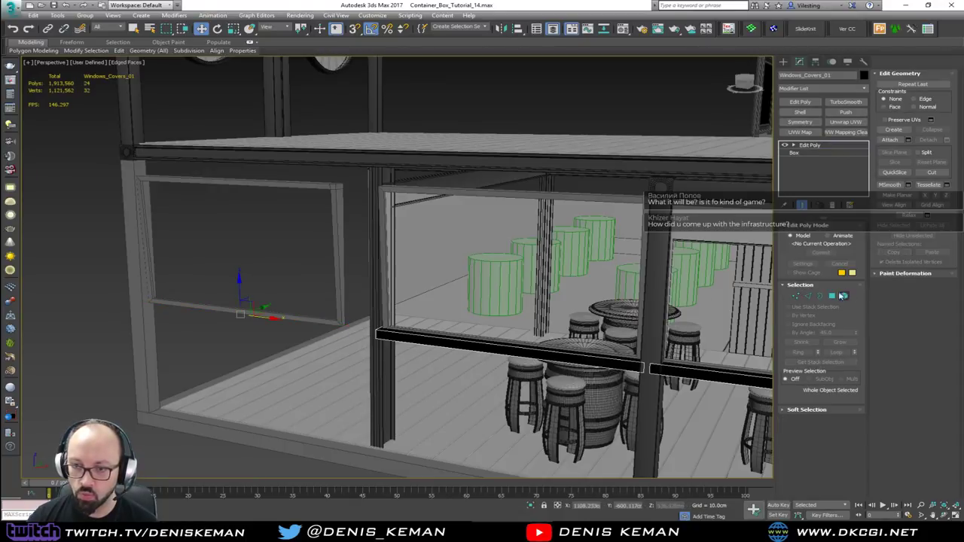
pyautogui.click(341, 307)
pyautogui.press('Delete')
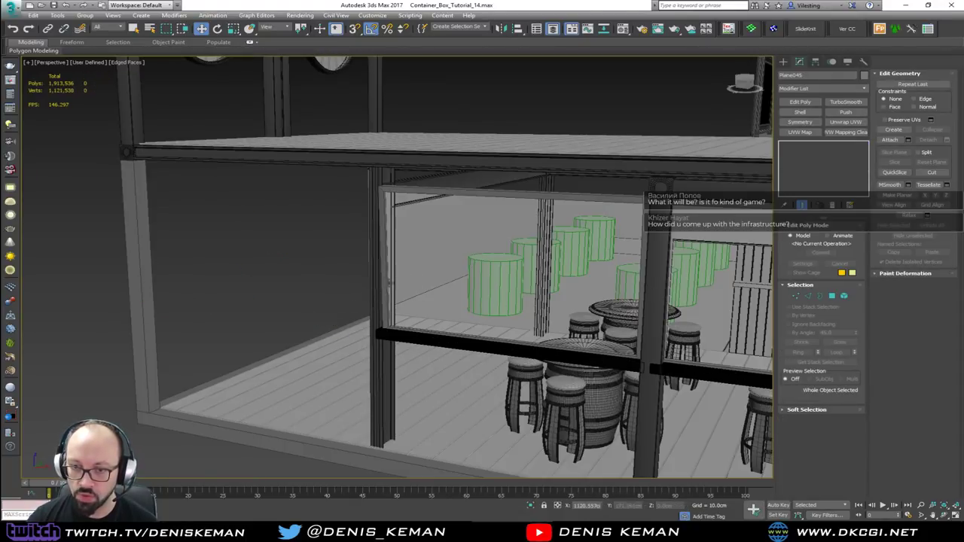
# Turn off the edged-faces display and review the remaining window row and the opened corner of the seating area.
pyautogui.moveTo(361, 268)
pyautogui.mouseDown(button='middle')
pyautogui.moveTo(348, 267)
pyautogui.moveTo(366, 259)
pyautogui.mouseUp(button='middle')
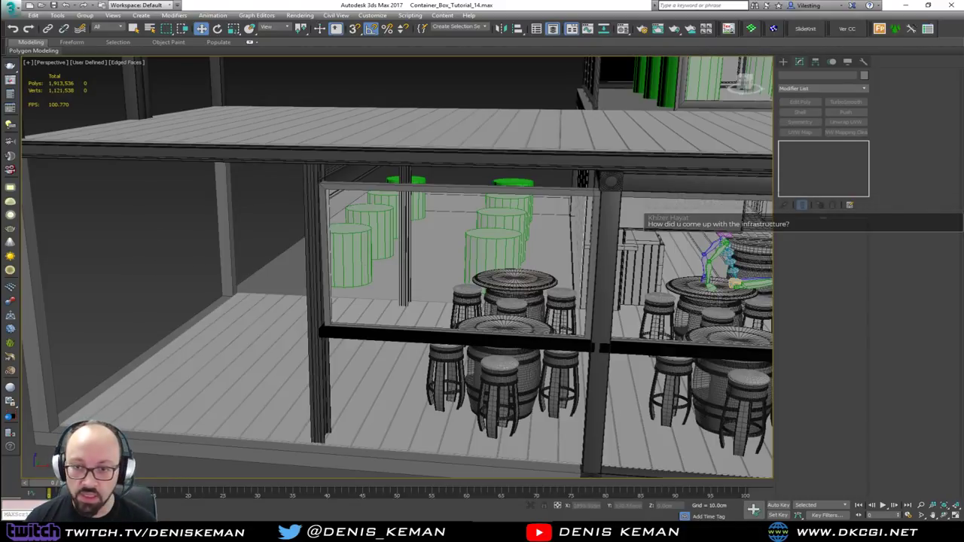
pyautogui.moveTo(483, 280)
pyautogui.mouseDown(button='middle')
pyautogui.moveTo(337, 278)
pyautogui.moveTo(495, 258)
pyautogui.moveTo(513, 272)
pyautogui.mouseUp(button='middle')
pyautogui.scroll(-2, 337, 278)
pyautogui.press('F4')
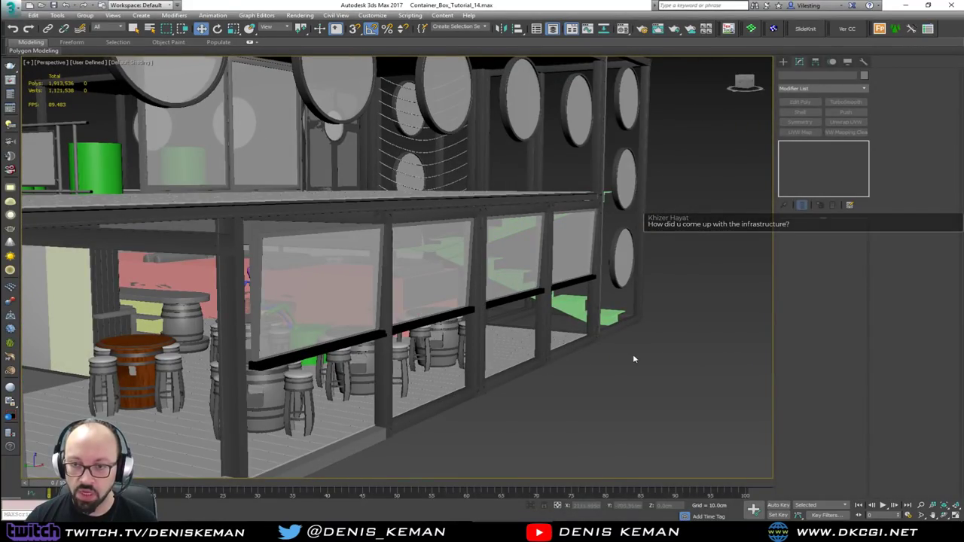
pyautogui.keyDown('alt'); pyautogui.moveTo(610, 332); pyautogui.dragTo(555, 263, button='middle'); pyautogui.keyUp('alt')
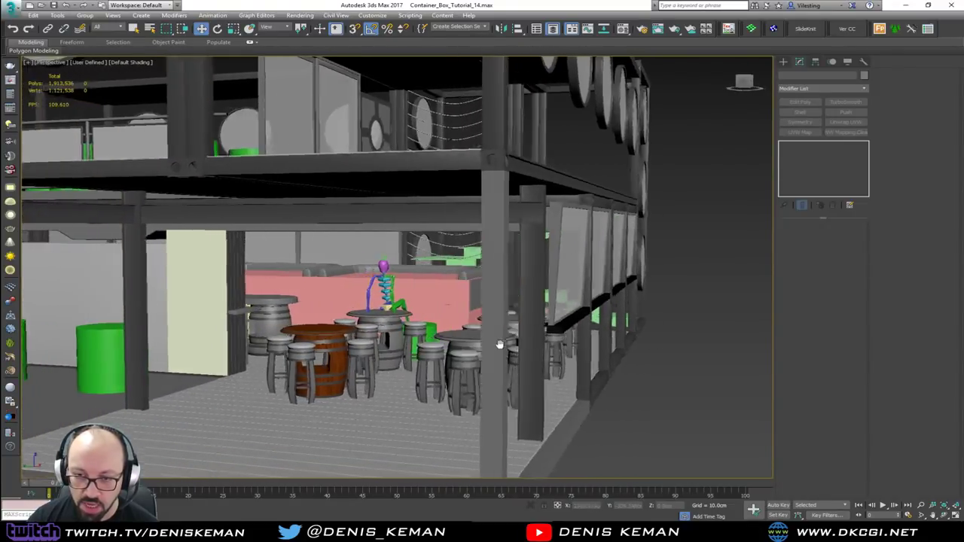
pyautogui.keyDown('alt'); pyautogui.moveTo(500, 345); pyautogui.dragTo(473, 343, button='middle'); pyautogui.keyUp('alt')
# Focus on the pink seating base and examine the booths, windows and staircase around it from inside the bar.
pyautogui.click(379, 257)
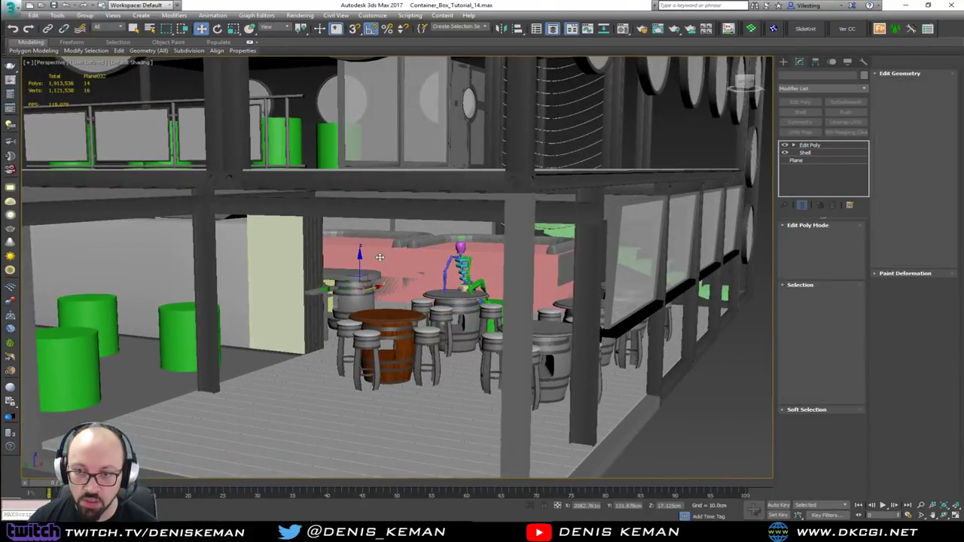
pyautogui.press('z')
pyautogui.scroll(-5, 383, 260)
pyautogui.keyDown('alt'); pyautogui.moveTo(386, 262); pyautogui.dragTo(348, 261, button='middle'); pyautogui.keyUp('alt')
pyautogui.keyDown('alt'); pyautogui.moveTo(348, 260); pyautogui.dragTo(510, 323, button='middle'); pyautogui.keyUp('alt')
pyautogui.scroll(3, 394, 251)
pyautogui.scroll(3, 394, 251)
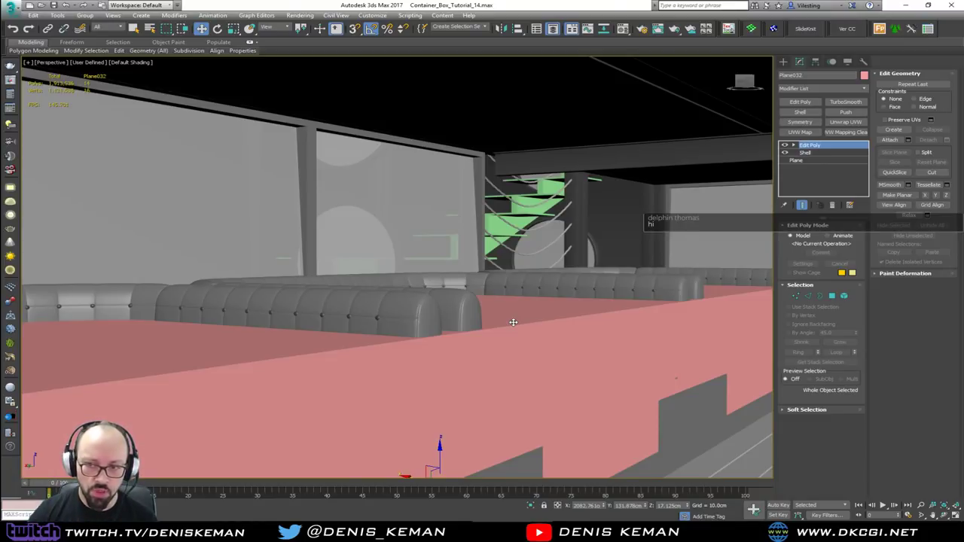
pyautogui.keyDown('alt'); pyautogui.moveTo(472, 306); pyautogui.dragTo(435, 285, button='middle'); pyautogui.keyUp('alt')
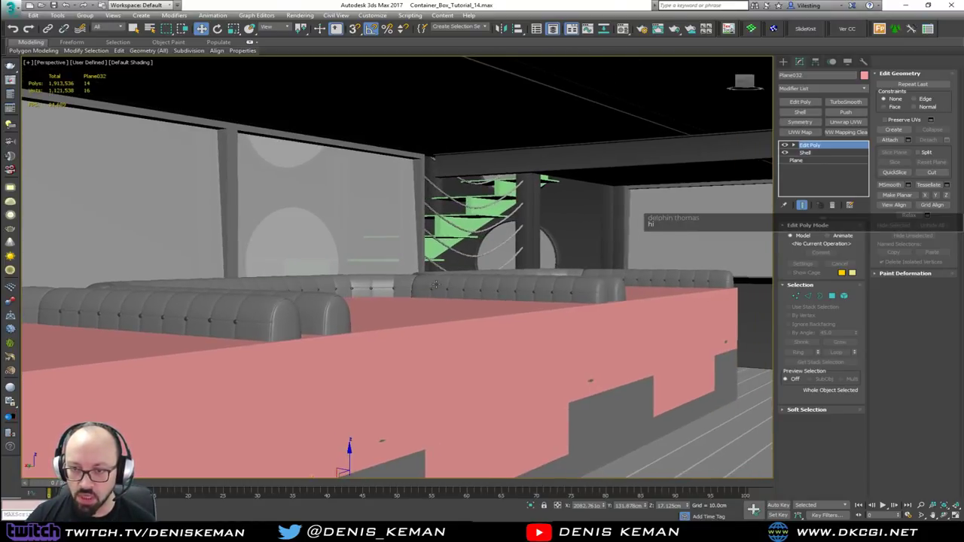
pyautogui.rightClick(544, 297)
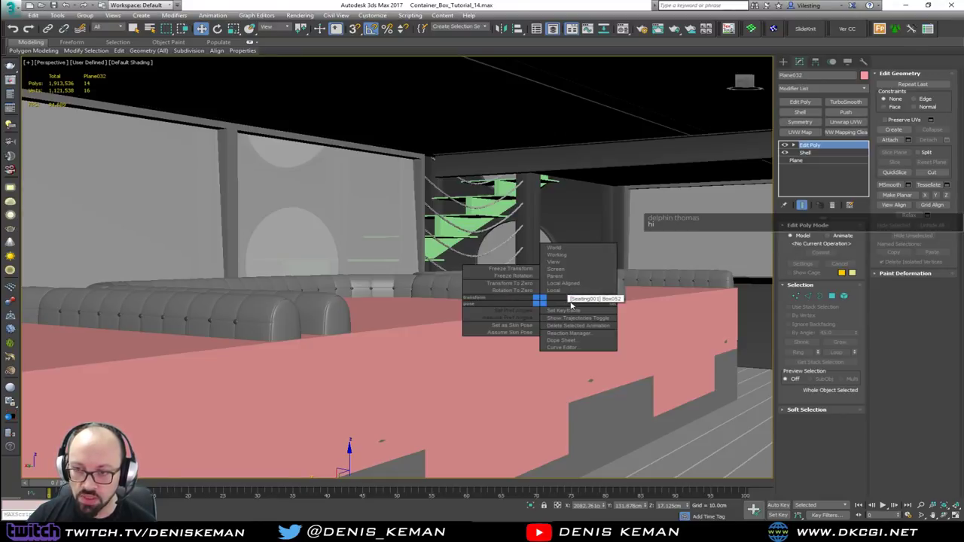
pyautogui.keyDown('alt'); pyautogui.moveTo(494, 232); pyautogui.dragTo(415, 232, button='middle'); pyautogui.keyUp('alt')
pyautogui.scroll(-5, 458, 255)
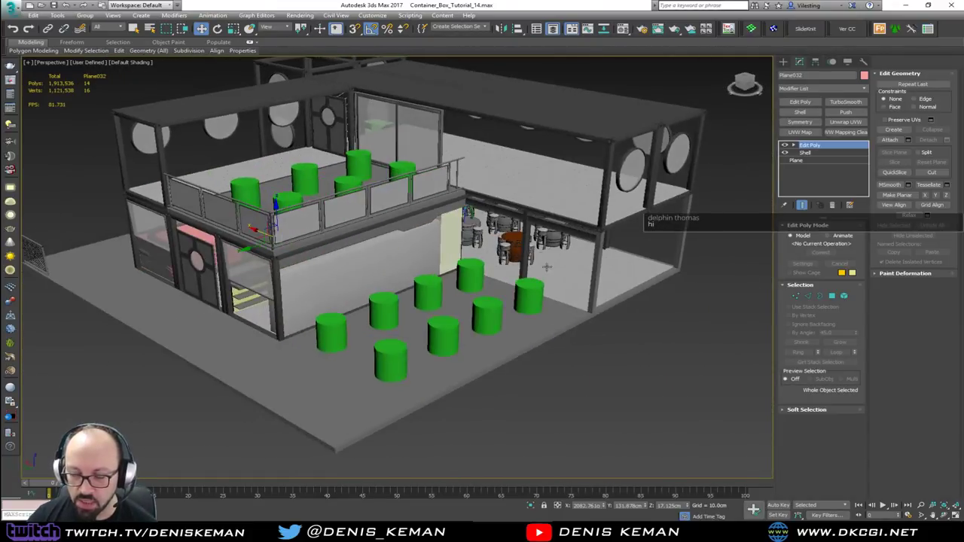
# Clear the selection and examine the opened corner, support posts and courtyard from several angles around the building.
pyautogui.moveTo(546, 267); pyautogui.dragTo(416, 278, button='middle')
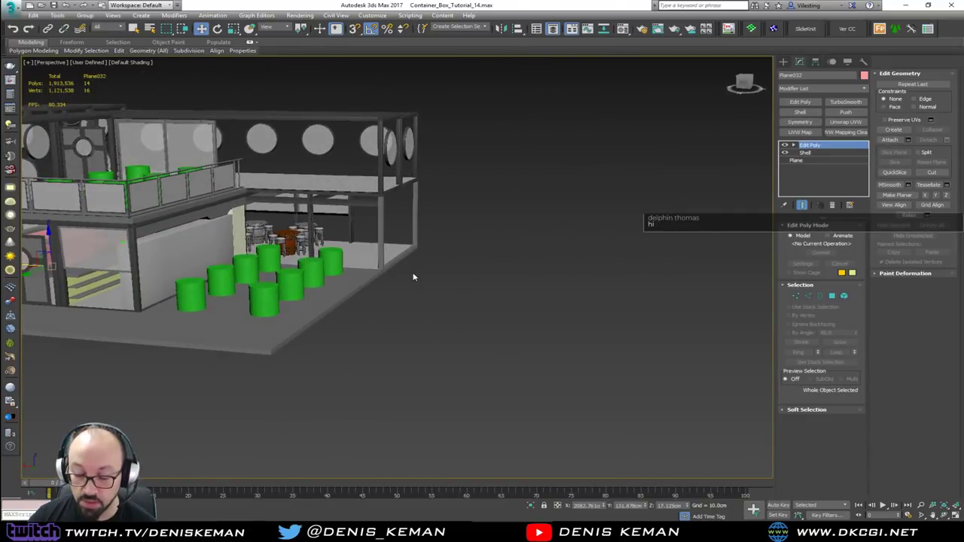
pyautogui.scroll(3, 431, 275)
pyautogui.scroll(5, 430, 272)
pyautogui.moveTo(355, 211); pyautogui.dragTo(497, 280, button='middle')
pyautogui.scroll(-5, 427, 292)
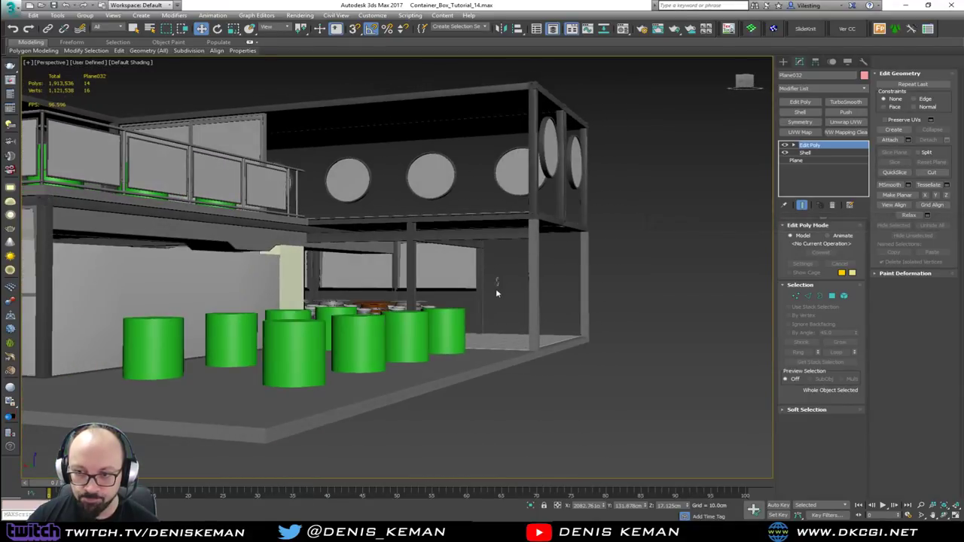
pyautogui.click(494, 283)
pyautogui.scroll(4, 493, 282)
pyautogui.scroll(-4, 493, 282)
pyautogui.scroll(4, 491, 286)
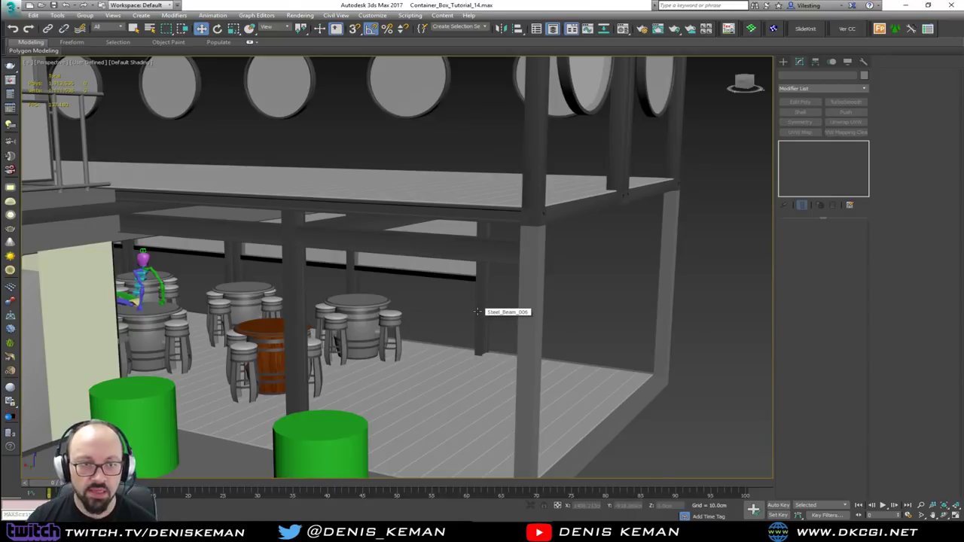
pyautogui.moveTo(382, 287); pyautogui.dragTo(489, 297, button='middle')
pyautogui.scroll(-5, 470, 287)
pyautogui.keyDown('alt'); pyautogui.moveTo(422, 279); pyautogui.dragTo(547, 300, button='middle'); pyautogui.keyUp('alt')
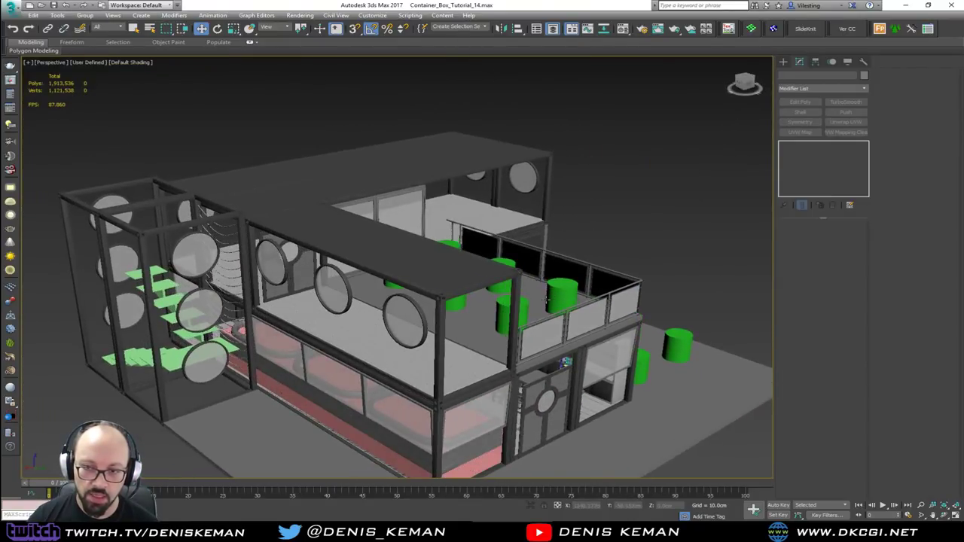
pyautogui.keyDown('alt'); pyautogui.moveTo(455, 157); pyautogui.dragTo(502, 273, button='middle'); pyautogui.keyUp('alt')
pyautogui.scroll(-3, 509, 287)
pyautogui.scroll(5, 452, 339)
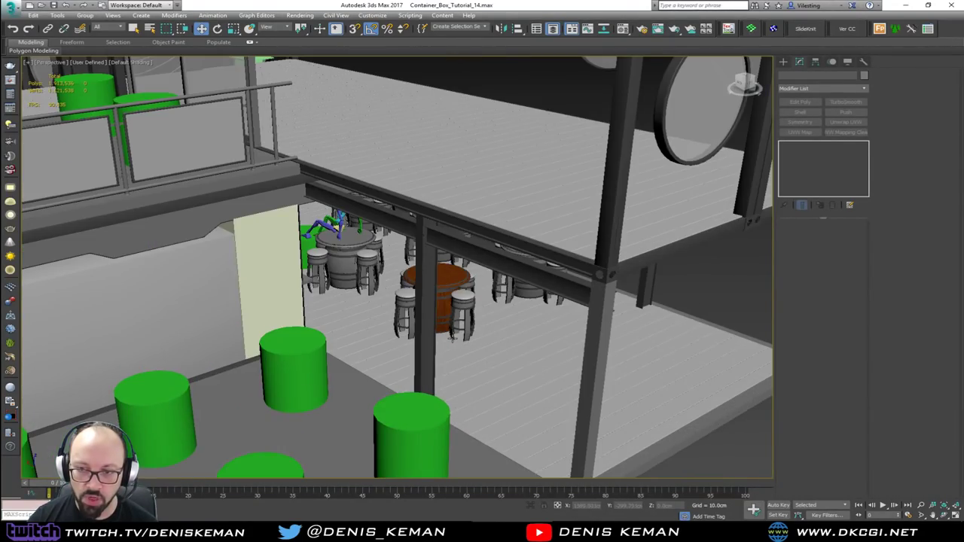
pyautogui.keyDown('alt'); pyautogui.moveTo(453, 339); pyautogui.dragTo(455, 308, button='middle'); pyautogui.keyUp('alt')
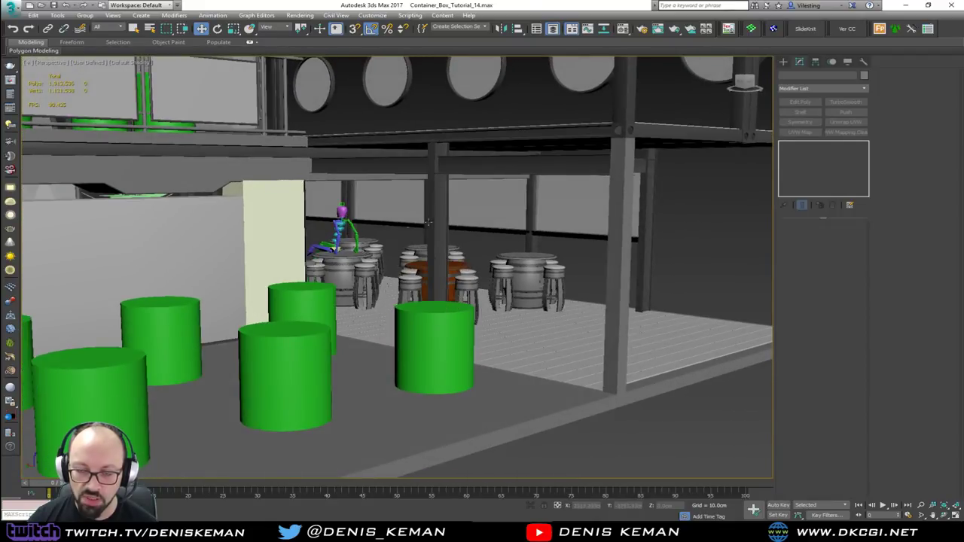
# Examine the opened seating corner, its support posts and the upper floor, ending on the terrace railing's corner.
pyautogui.keyDown('alt'); pyautogui.moveTo(428, 222); pyautogui.dragTo(455, 247, button='middle'); pyautogui.keyUp('alt')
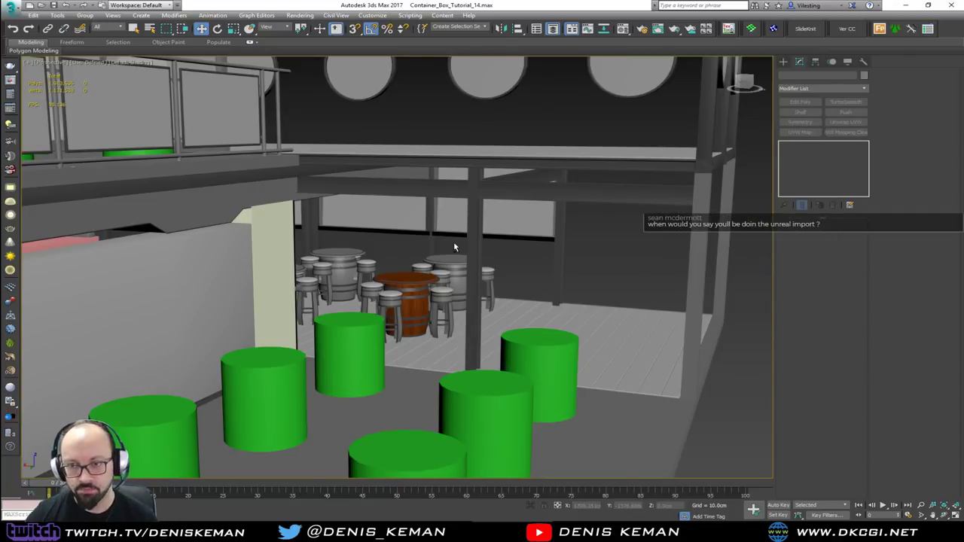
pyautogui.moveTo(454, 245)
pyautogui.keyDown('alt'); pyautogui.mouseDown(button='middle')
pyautogui.moveTo(475, 253)
pyautogui.moveTo(450, 247)
pyautogui.mouseUp(button='middle'); pyautogui.keyUp('alt')
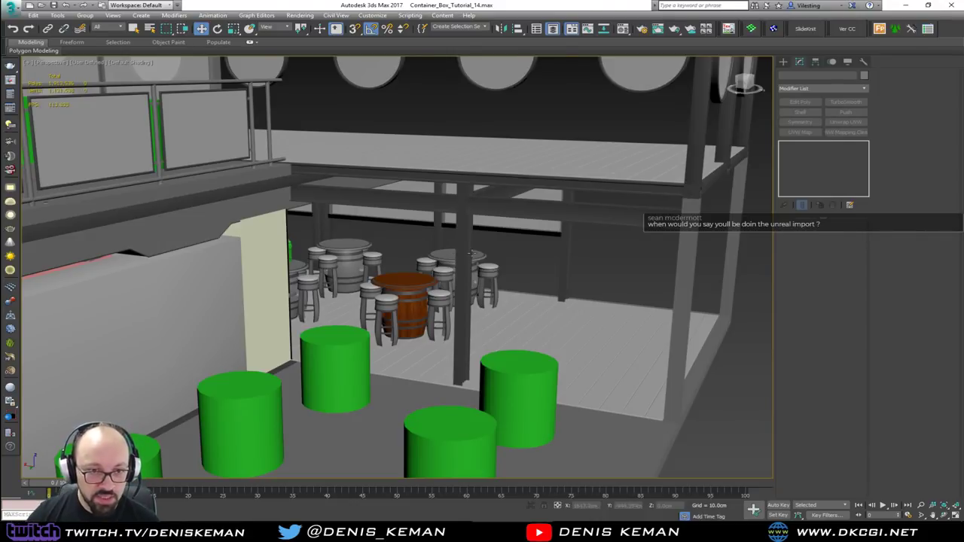
pyautogui.keyDown('alt'); pyautogui.moveTo(454, 280); pyautogui.dragTo(435, 287, button='middle'); pyautogui.keyUp('alt')
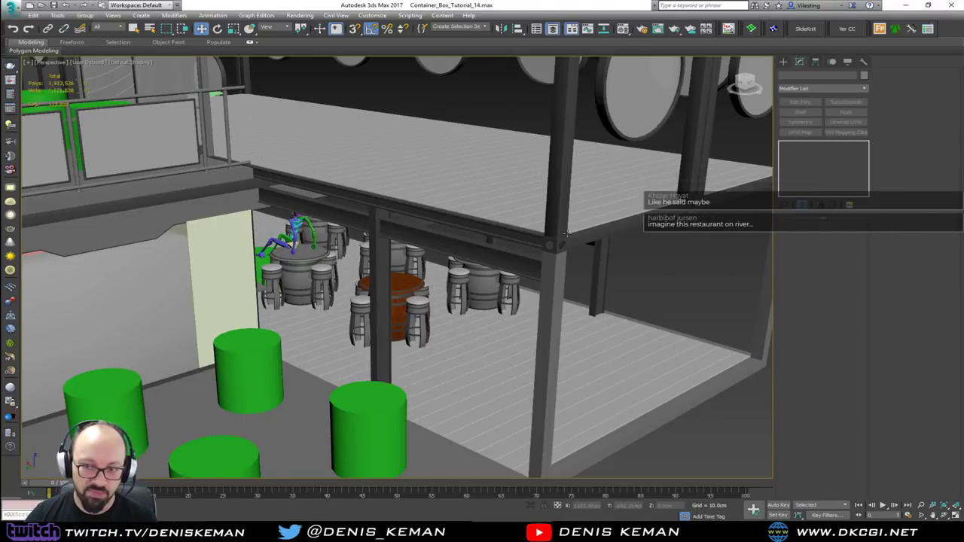
pyautogui.moveTo(516, 247); pyautogui.dragTo(497, 281, button='middle')
pyautogui.scroll(-3, 487, 285)
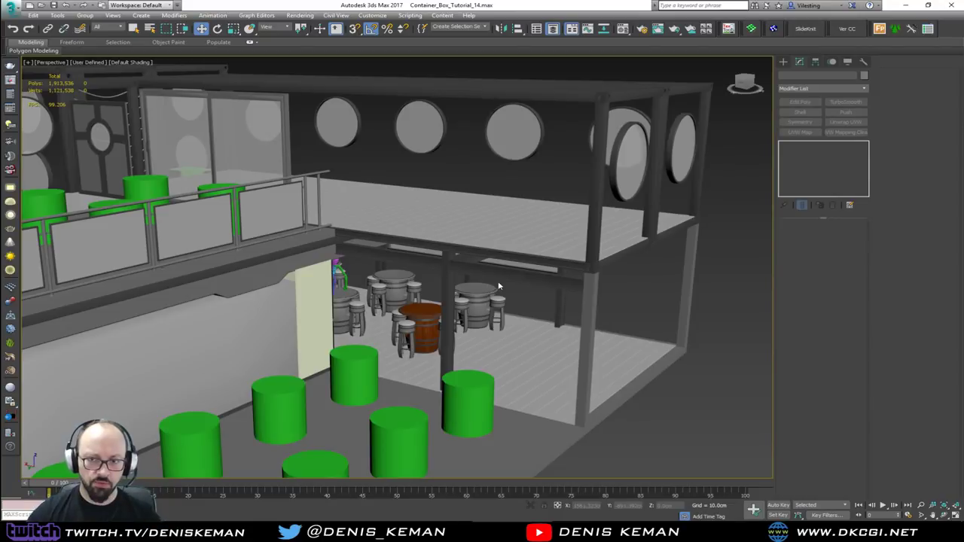
pyautogui.moveTo(212, 257); pyautogui.dragTo(585, 264, button='middle')
pyautogui.scroll(6, 235, 274)
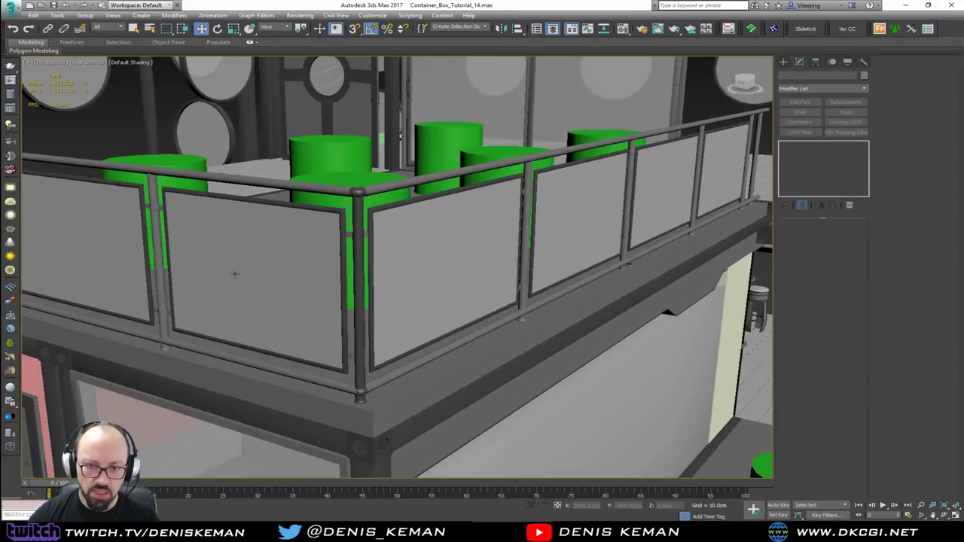
# Turn on the edged-faces display and examine the mesh of the terrace railing's corner post.
pyautogui.press('F4')
pyautogui.click(434, 175)
pyautogui.keyDown('alt'); pyautogui.moveTo(435, 175); pyautogui.dragTo(404, 235, button='middle'); pyautogui.keyUp('alt')
pyautogui.press('F4')
pyautogui.click(203, 391)
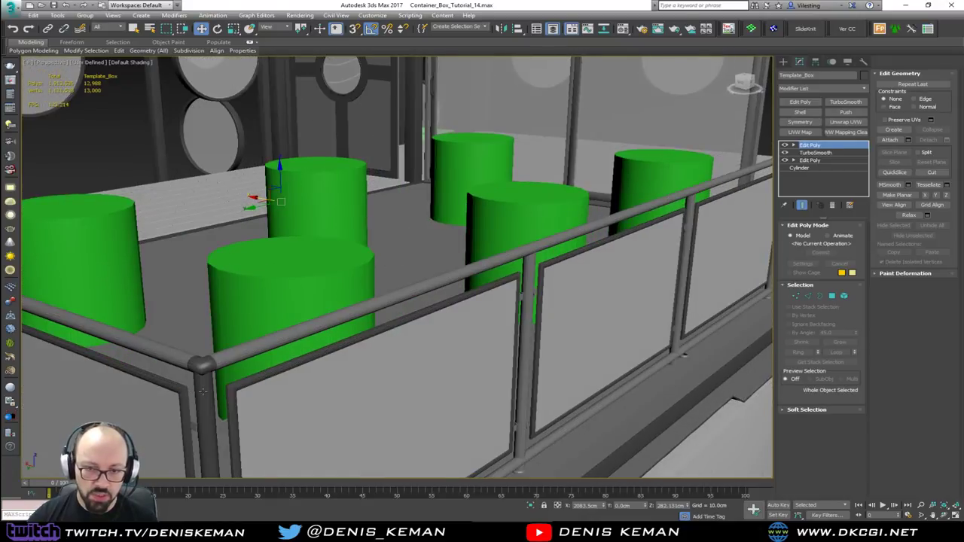
pyautogui.press('F4')
pyautogui.moveTo(202, 368); pyautogui.dragTo(361, 191, button='middle')
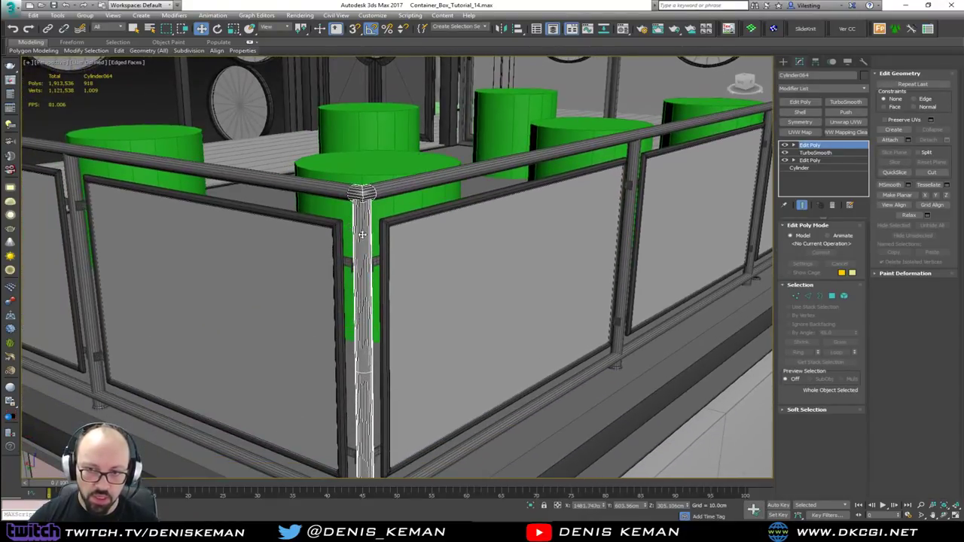
pyautogui.moveTo(364, 298); pyautogui.dragTo(344, 227, button='middle')
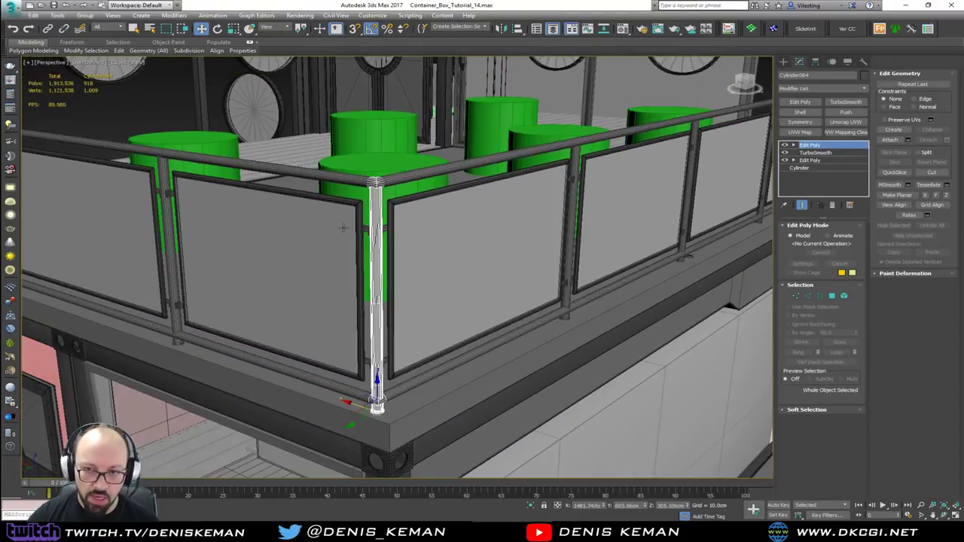
# Inspect the front handrail and the railing panels on both sides of the terrace, and clear the selection.
pyautogui.click(300, 169)
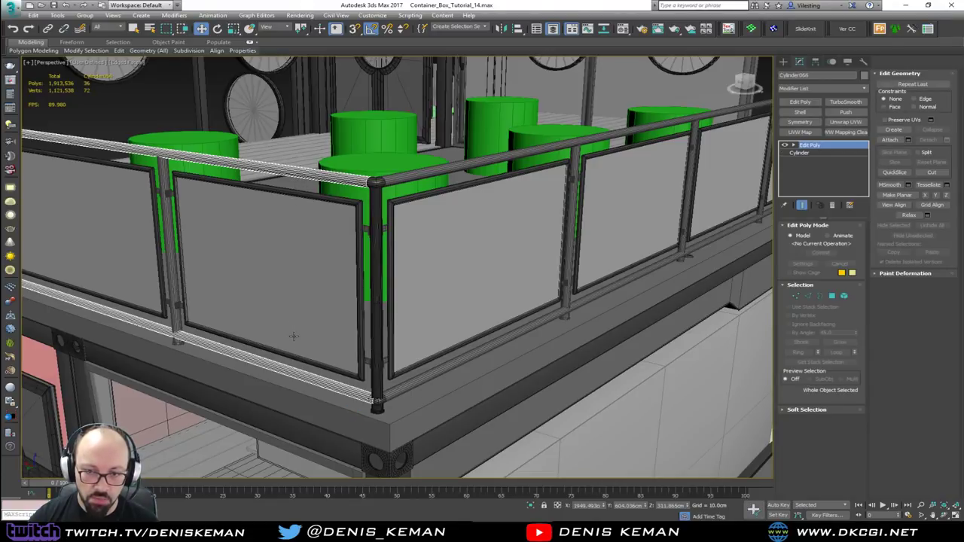
pyautogui.keyDown('alt'); pyautogui.moveTo(317, 298); pyautogui.dragTo(248, 305, button='middle'); pyautogui.keyUp('alt')
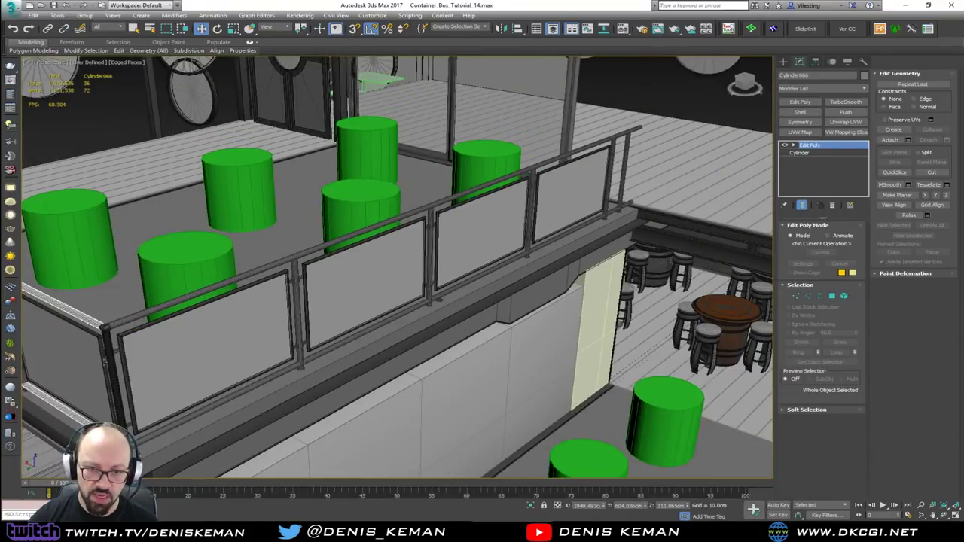
pyautogui.moveTo(64, 401); pyautogui.dragTo(336, 357, button='middle')
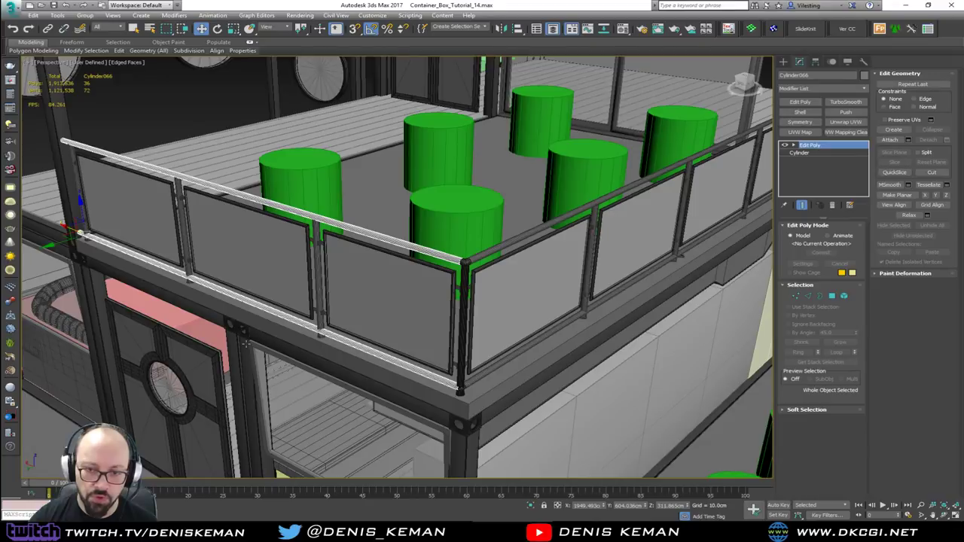
pyautogui.moveTo(407, 289); pyautogui.dragTo(133, 321, button='middle')
pyautogui.moveTo(625, 263); pyautogui.dragTo(366, 248, button='middle')
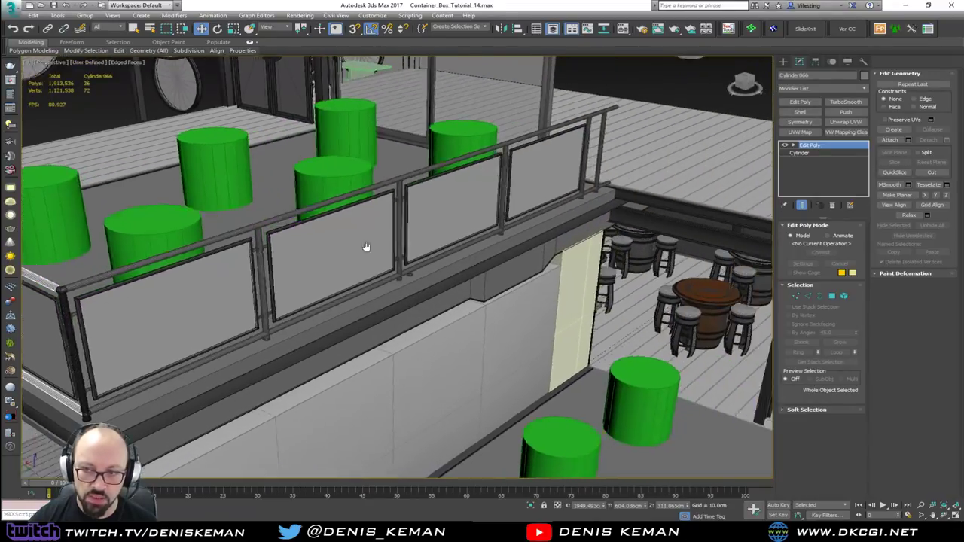
pyautogui.scroll(-3, 366, 248)
pyautogui.moveTo(742, 347); pyautogui.dragTo(596, 307, button='middle')
pyautogui.click(559, 344)
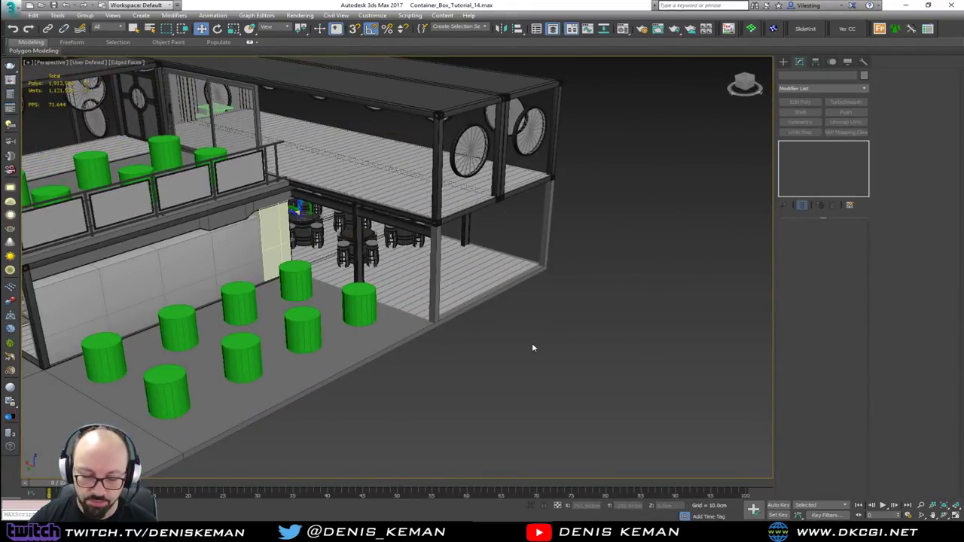
# Select the outer upper container frame, Template_Box006, and examine its corner castings and beams from around the building.
pyautogui.keyDown('alt'); pyautogui.moveTo(463, 324); pyautogui.dragTo(425, 309, button='middle'); pyautogui.keyUp('alt')
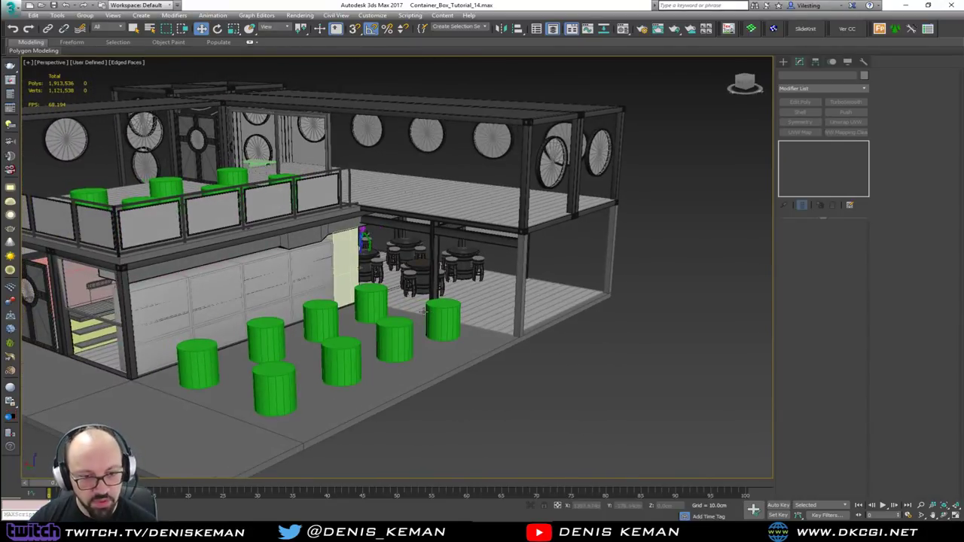
pyautogui.moveTo(256, 219); pyautogui.dragTo(485, 237, button='middle')
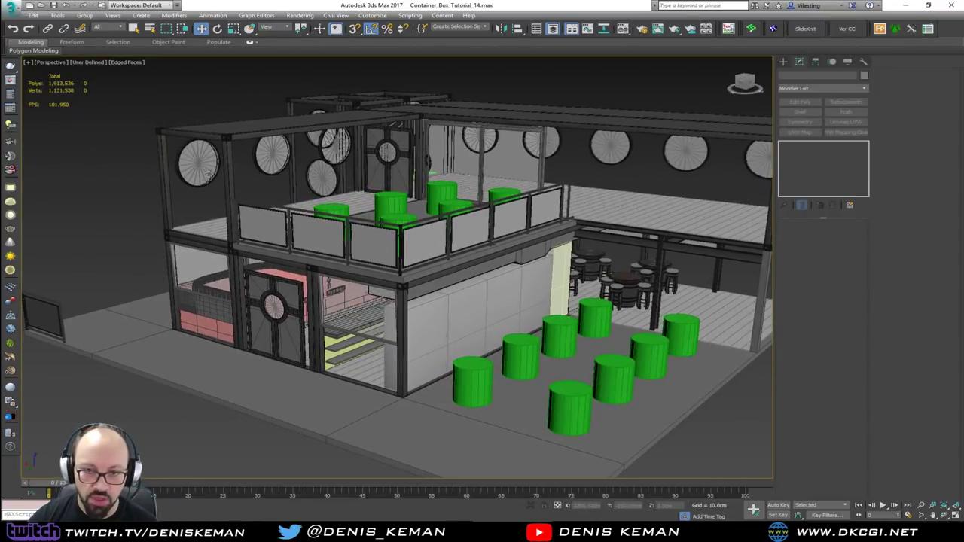
pyautogui.keyDown('alt'); pyautogui.moveTo(331, 175); pyautogui.dragTo(349, 215, button='middle'); pyautogui.keyUp('alt')
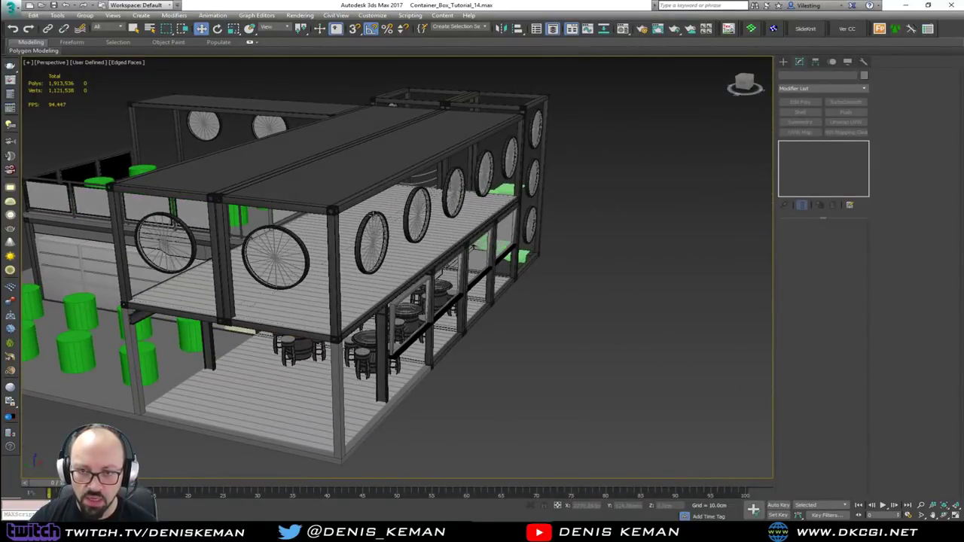
pyautogui.scroll(5, 347, 213)
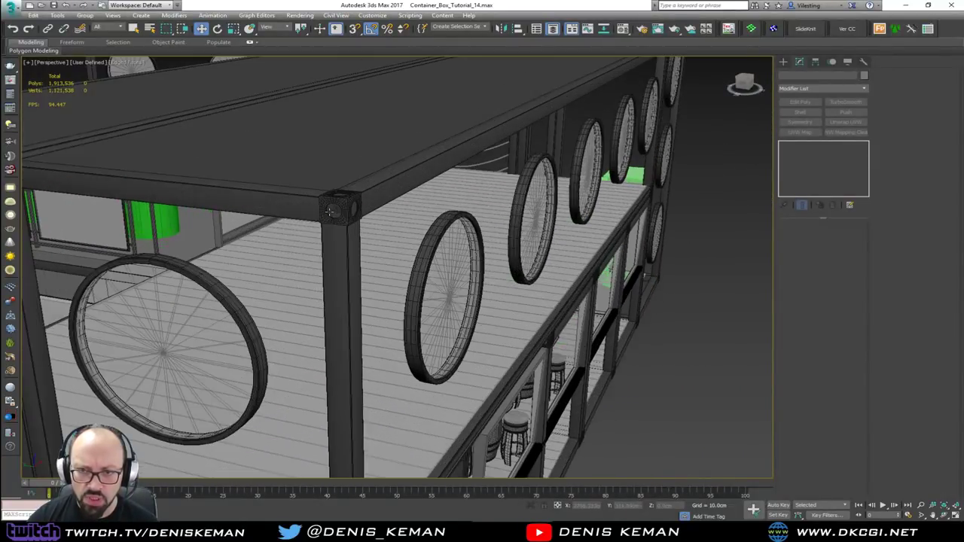
pyautogui.click(347, 259)
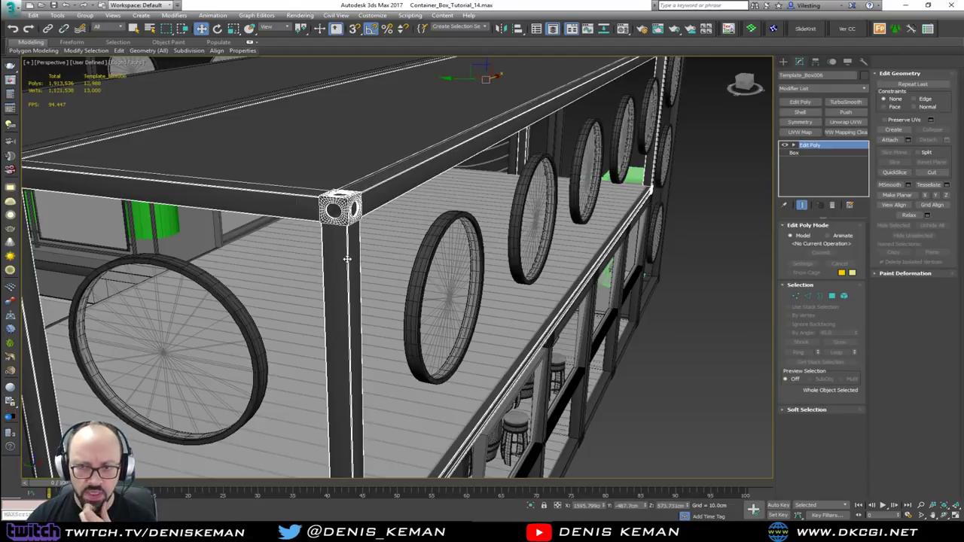
pyautogui.keyDown('alt'); pyautogui.moveTo(338, 189); pyautogui.dragTo(366, 233, button='middle'); pyautogui.keyUp('alt')
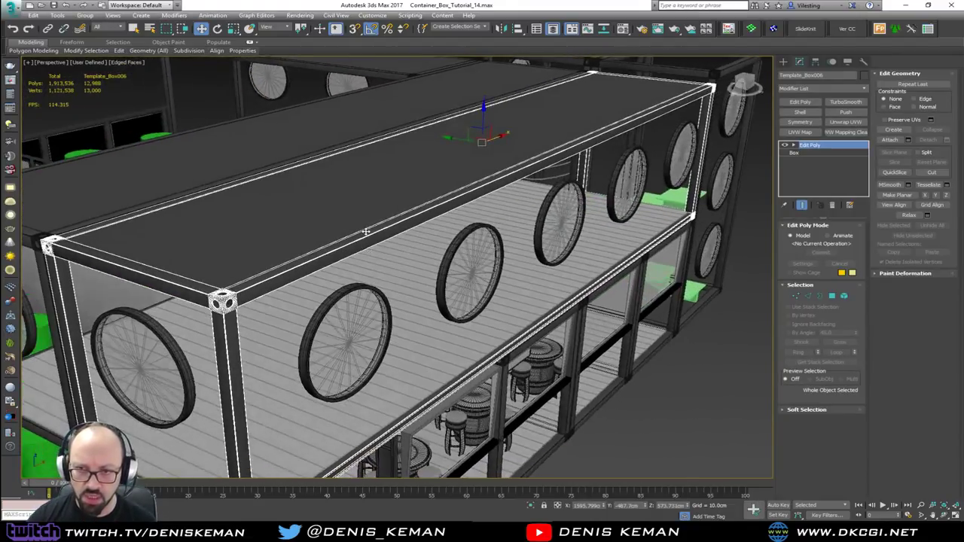
pyautogui.scroll(-5, 327, 230)
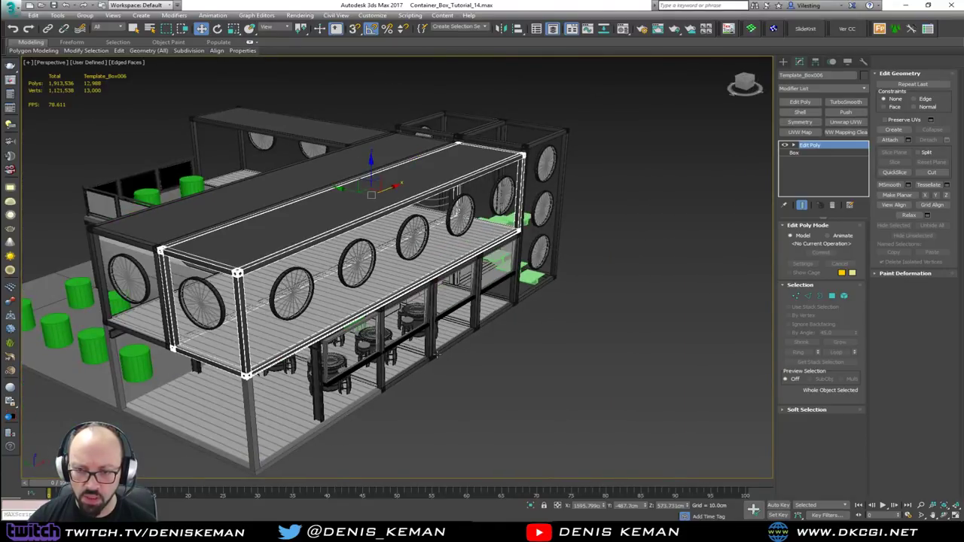
pyautogui.keyDown('alt'); pyautogui.moveTo(437, 355); pyautogui.dragTo(381, 361, button='middle'); pyautogui.keyUp('alt')
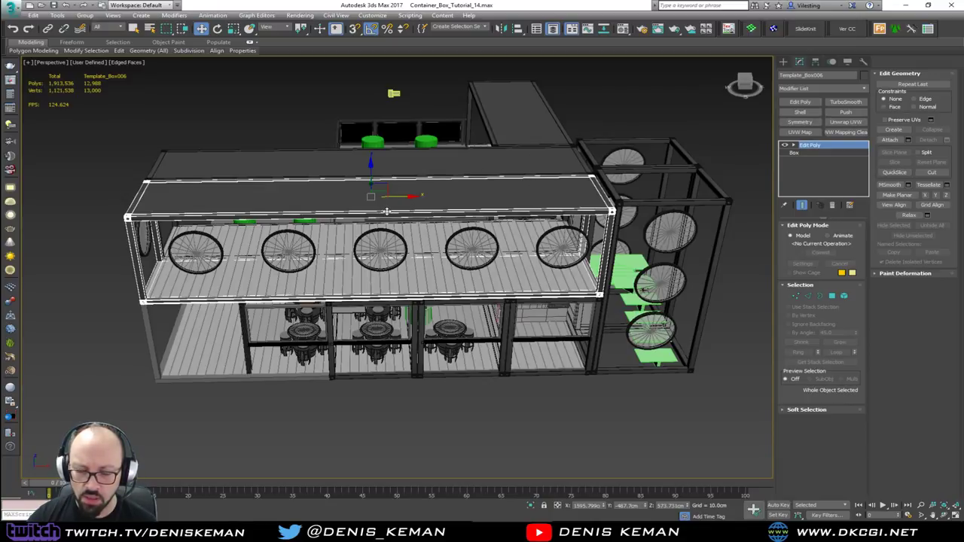
pyautogui.keyDown('alt'); pyautogui.moveTo(338, 291); pyautogui.dragTo(372, 240, button='middle'); pyautogui.keyUp('alt')
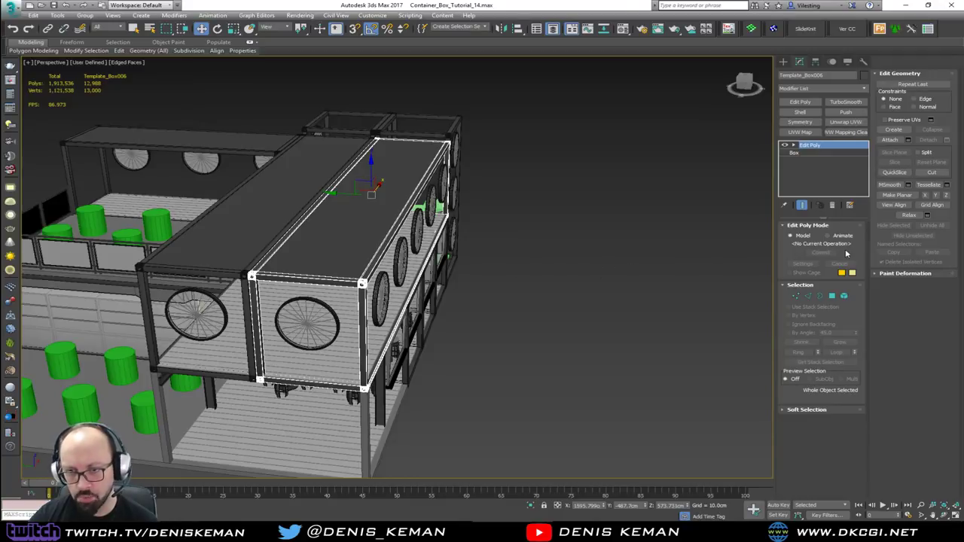
pyautogui.keyDown('alt'); pyautogui.moveTo(283, 253); pyautogui.dragTo(293, 199, button='middle'); pyautogui.keyUp('alt')
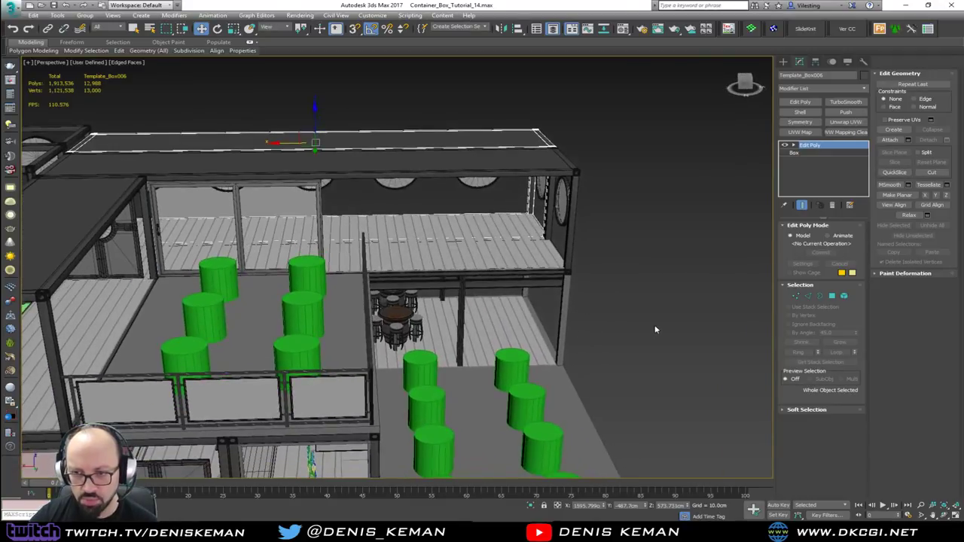
# Clear the selection and frame the whole building to review its overall mesh density.
pyautogui.click(656, 329)
pyautogui.keyDown('alt'); pyautogui.moveTo(608, 349); pyautogui.dragTo(591, 346, button='middle'); pyautogui.keyUp('alt')
pyautogui.press('z')
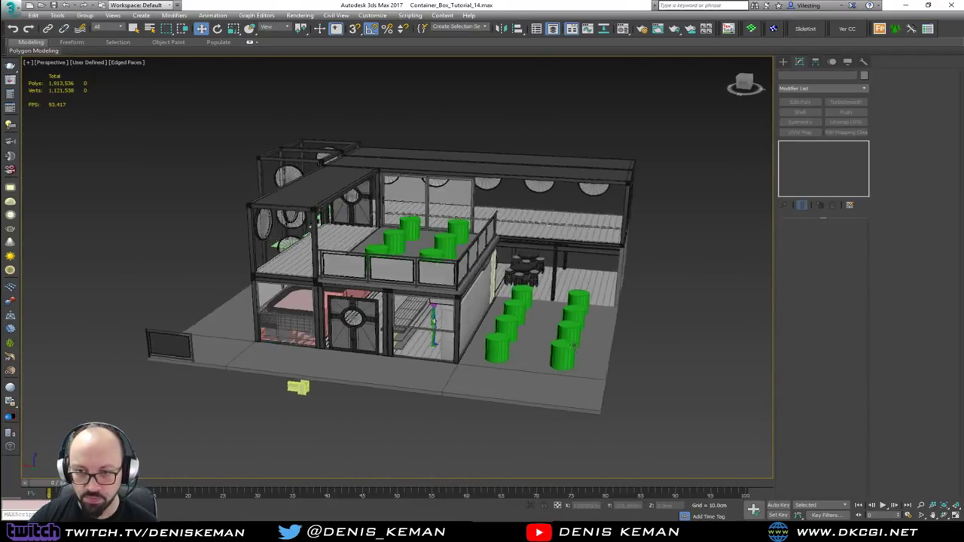
pyautogui.keyDown('alt'); pyautogui.moveTo(577, 348); pyautogui.dragTo(514, 322, button='middle'); pyautogui.keyUp('alt')
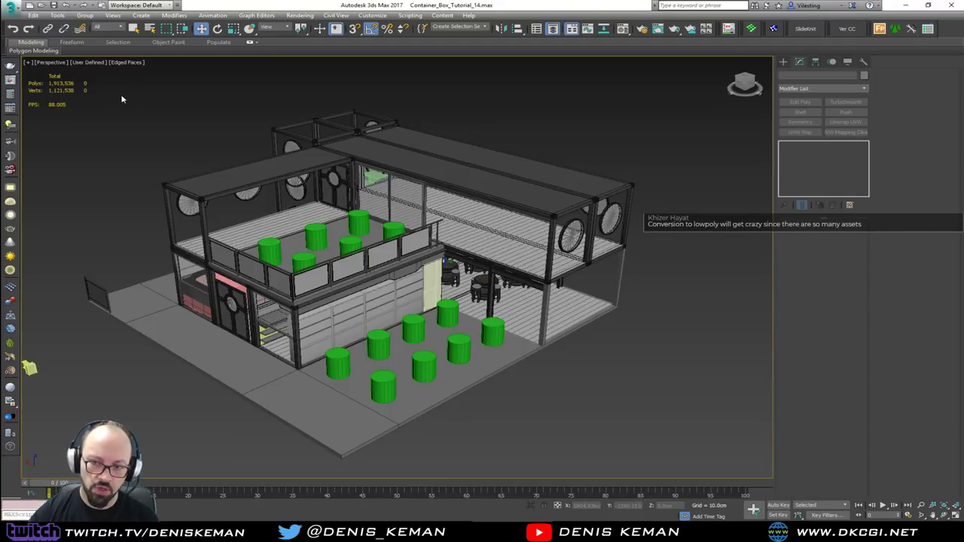
# Examine the padded backrests of the booth seating behind the front window, with and without edged faces.
pyautogui.scroll(2, 273, 227)
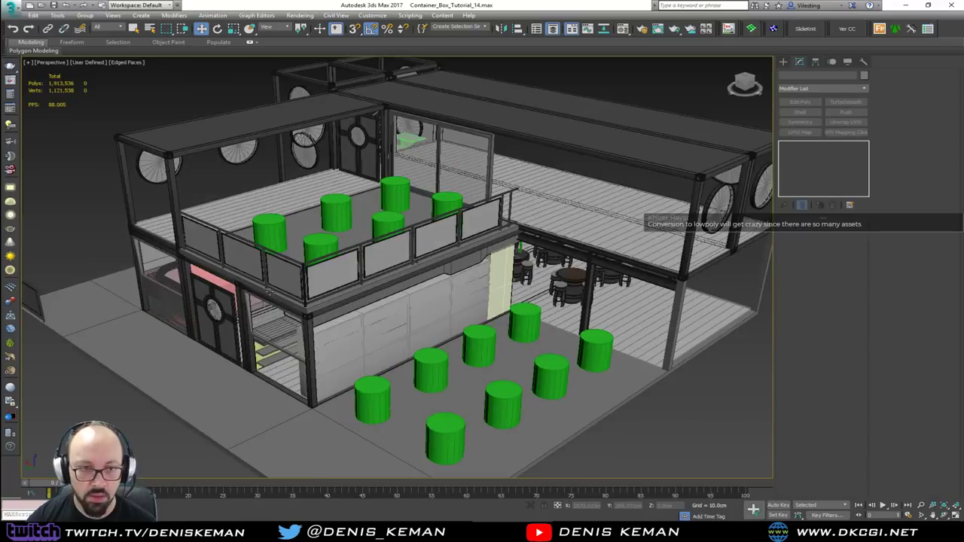
pyautogui.keyDown('alt'); pyautogui.moveTo(277, 280); pyautogui.dragTo(279, 340, button='middle'); pyautogui.keyUp('alt')
pyautogui.scroll(5, 270, 343)
pyautogui.scroll(2, 270, 344)
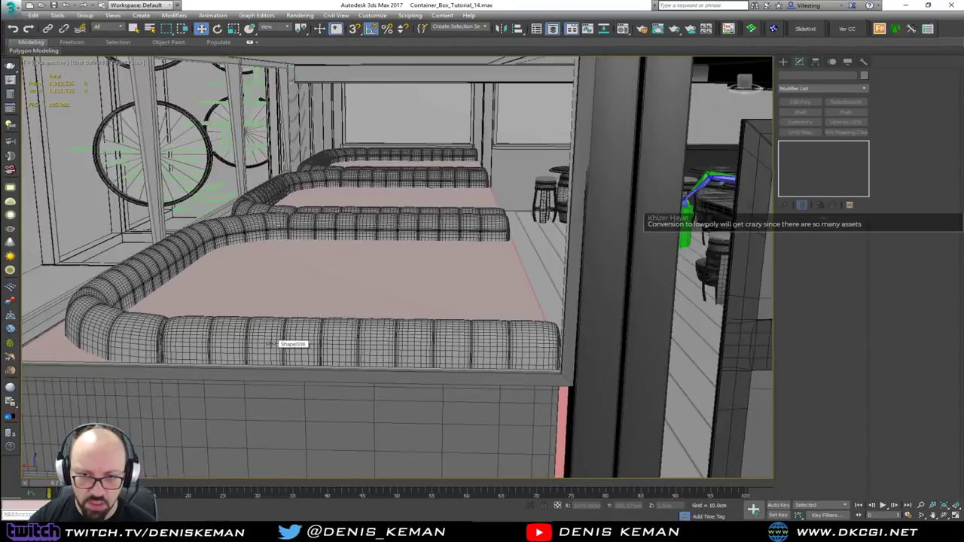
pyautogui.click(270, 343)
pyautogui.press('F4')
pyautogui.press('F4')
pyautogui.keyDown('alt'); pyautogui.moveTo(271, 344); pyautogui.dragTo(181, 336, button='middle'); pyautogui.keyUp('alt')
# Isolate the front booth's Seating group and inspect its cushions and backrest mesh up close.
pyautogui.click(288, 412)
pyautogui.moveTo(309, 412); pyautogui.dragTo(293, 319, button='middle')
pyautogui.hotkey('alt', 'q')
pyautogui.keyDown('alt'); pyautogui.moveTo(387, 360); pyautogui.dragTo(362, 370, button='middle'); pyautogui.keyUp('alt')
pyautogui.scroll(5, 515, 306)
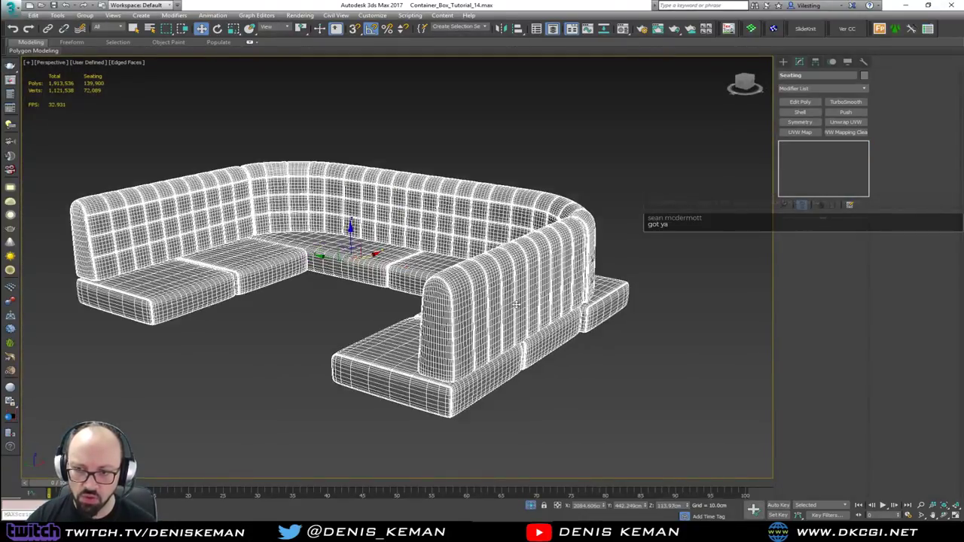
pyautogui.moveTo(345, 226); pyautogui.dragTo(544, 338, button='middle')
pyautogui.scroll(-2, 544, 338)
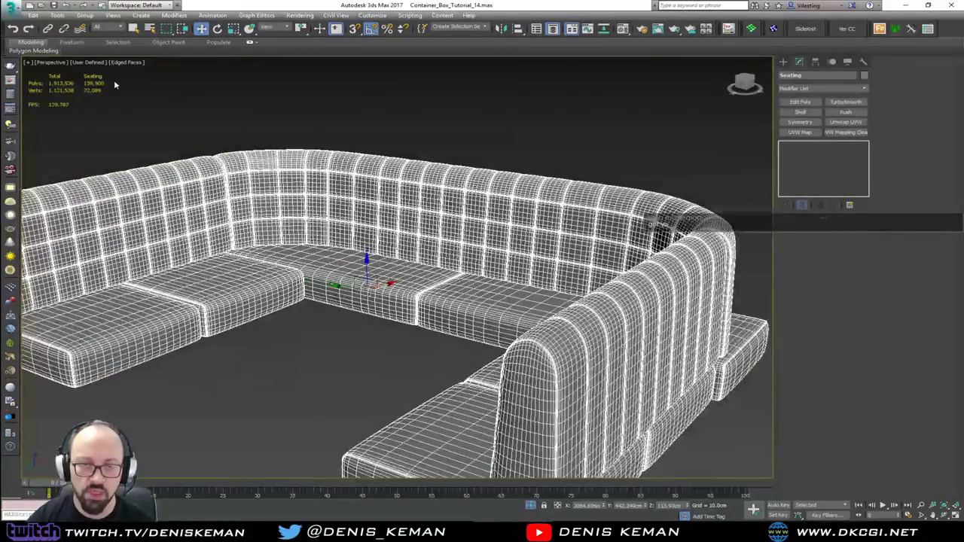
# Open the Seating group and select the seat cushion at the end of the booth.
pyautogui.click(85, 15)
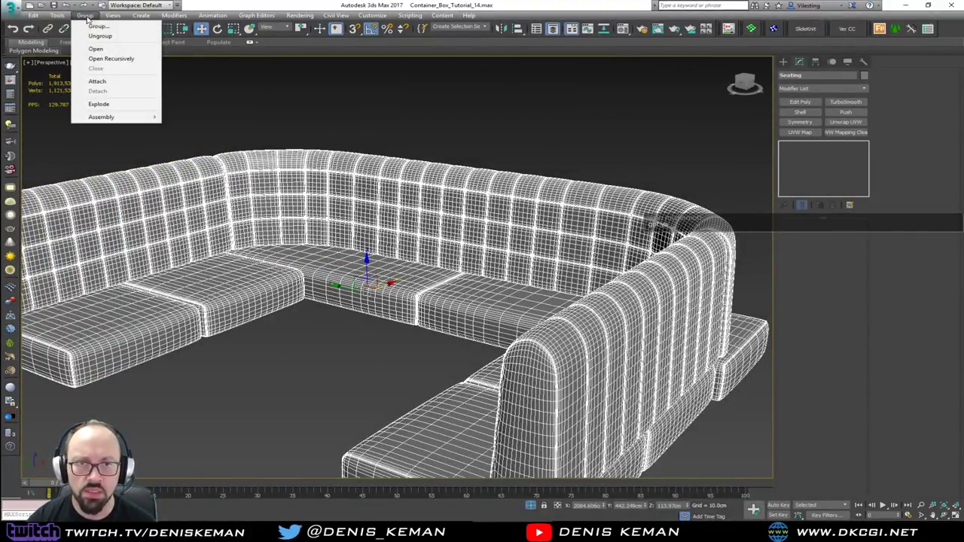
pyautogui.click(96, 47)
pyautogui.click(201, 299)
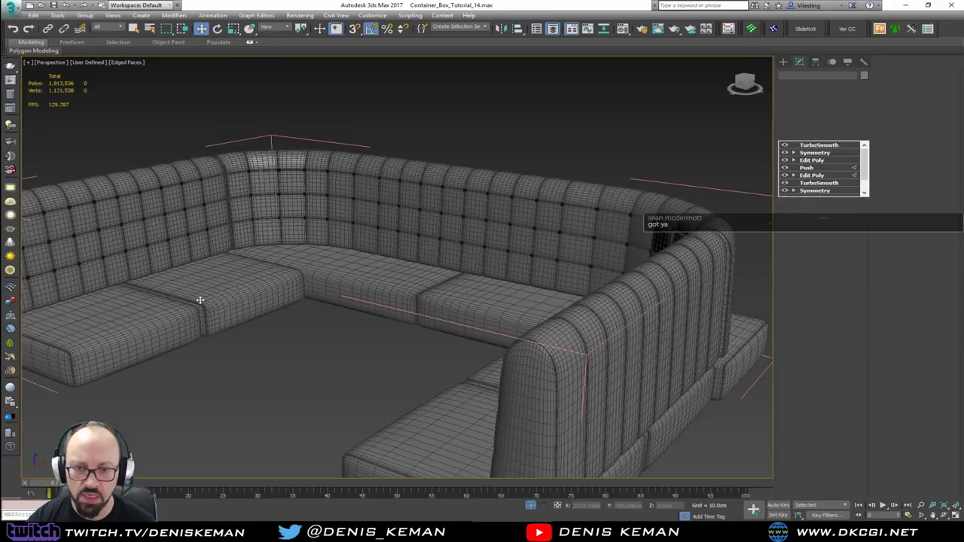
pyautogui.moveTo(204, 288); pyautogui.dragTo(458, 284, button='middle')
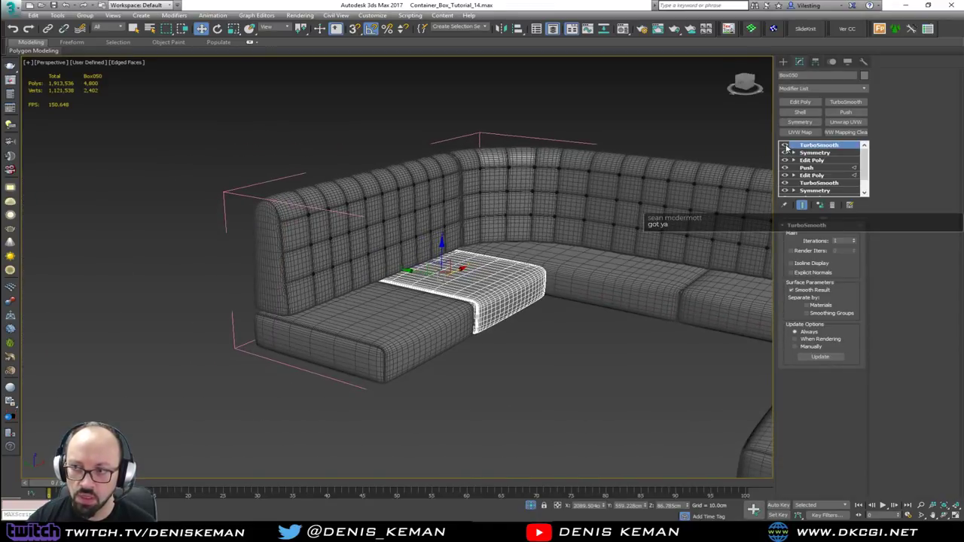
pyautogui.press('z')
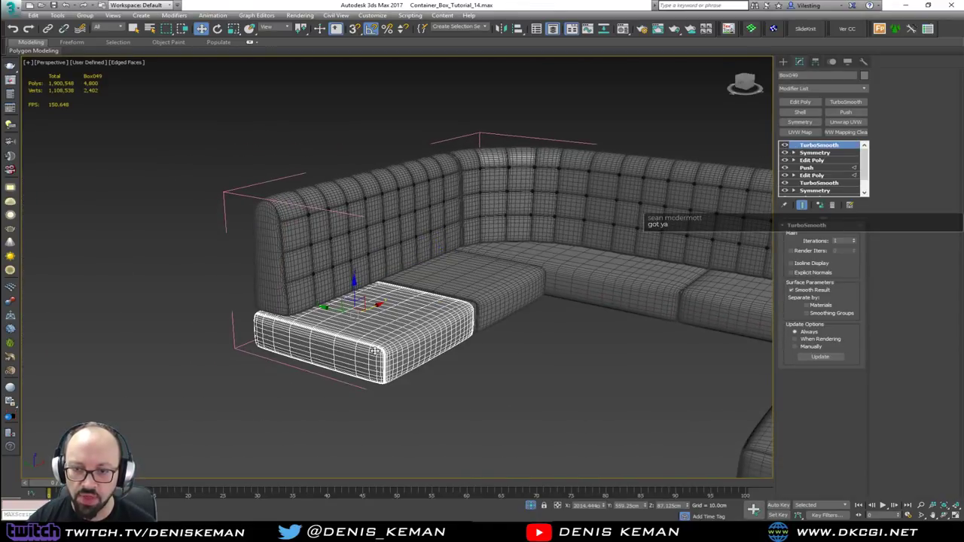
# Turn off the topmost TurboSmooth modifier on the end seat cushion and check its shape with and without edged faces.
pyautogui.click(786, 146)
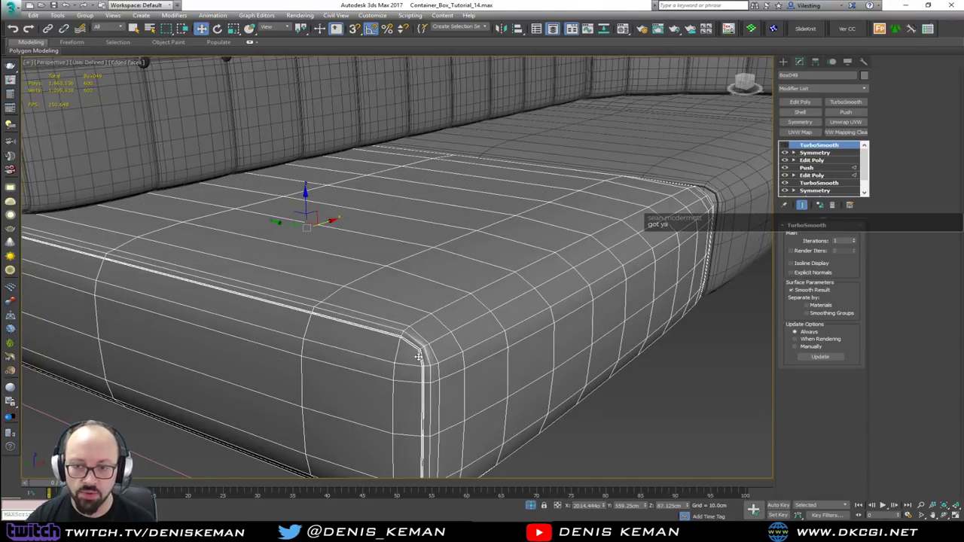
pyautogui.press('F4')
pyautogui.moveTo(416, 254); pyautogui.dragTo(412, 345, button='middle')
pyautogui.scroll(-3, 413, 345)
pyautogui.press('F4')
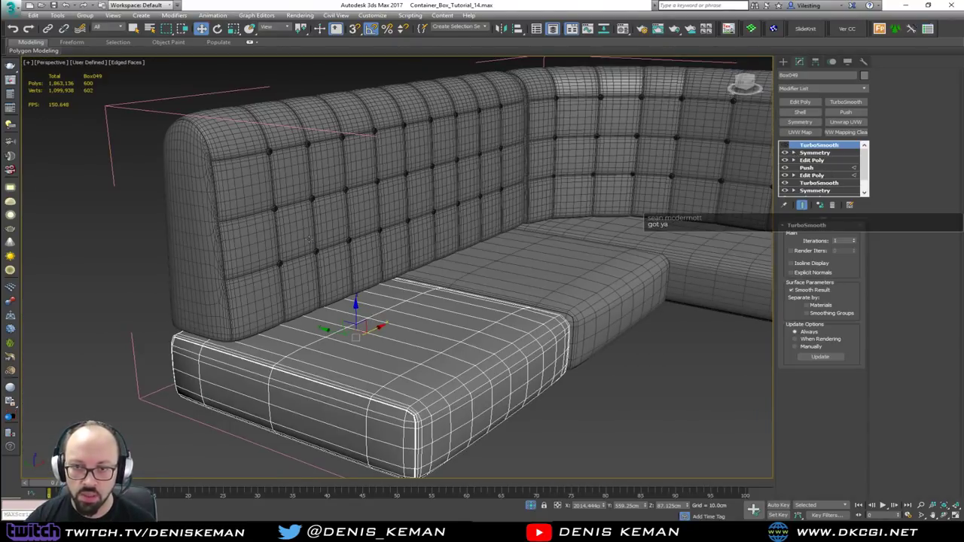
# Turn off the topmost TurboSmooth modifier on the booth's two straight side backrests and its curved rear backrest.
pyautogui.click(308, 240)
pyautogui.click(786, 145)
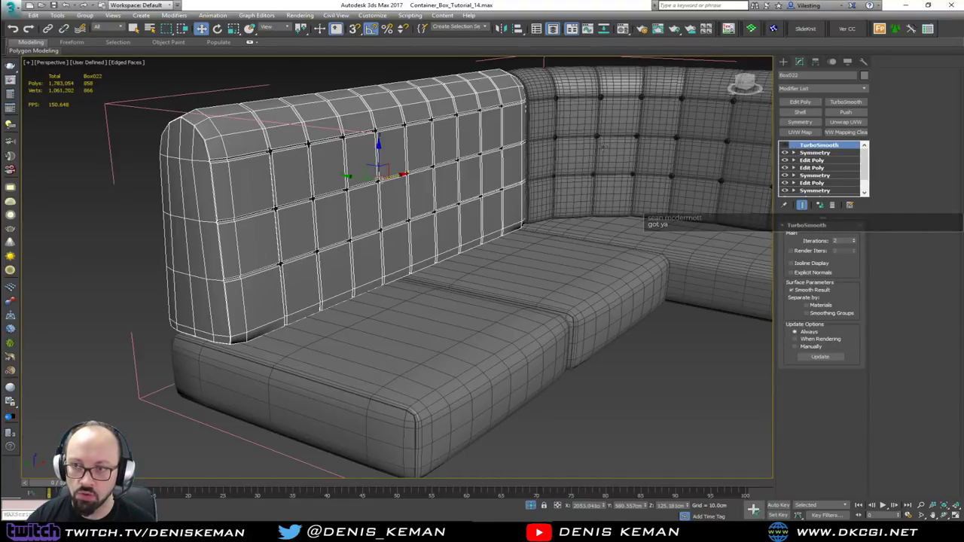
pyautogui.click(579, 161)
pyautogui.click(660, 141)
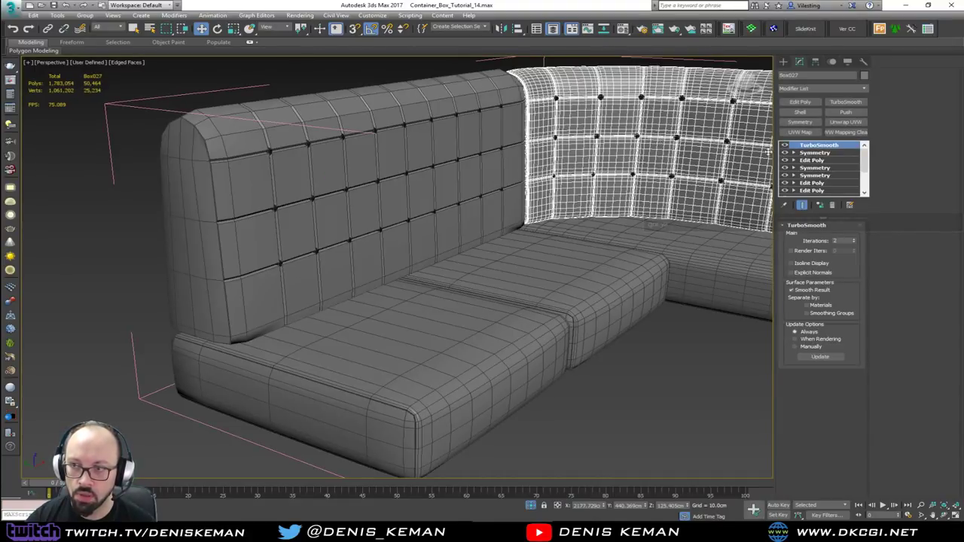
pyautogui.click(786, 146)
pyautogui.moveTo(648, 186); pyautogui.dragTo(401, 181, button='middle')
pyautogui.scroll(-5, 402, 181)
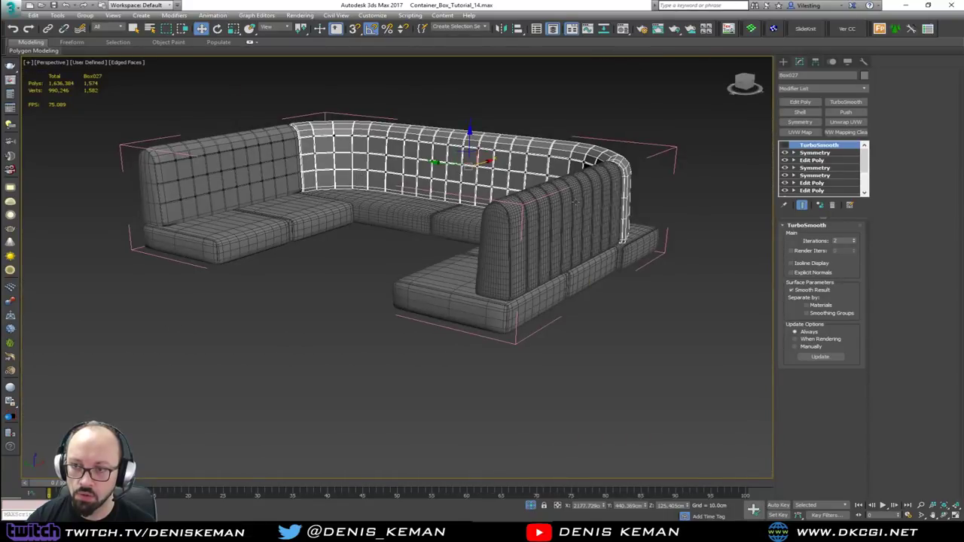
pyautogui.click(575, 201)
pyautogui.click(785, 146)
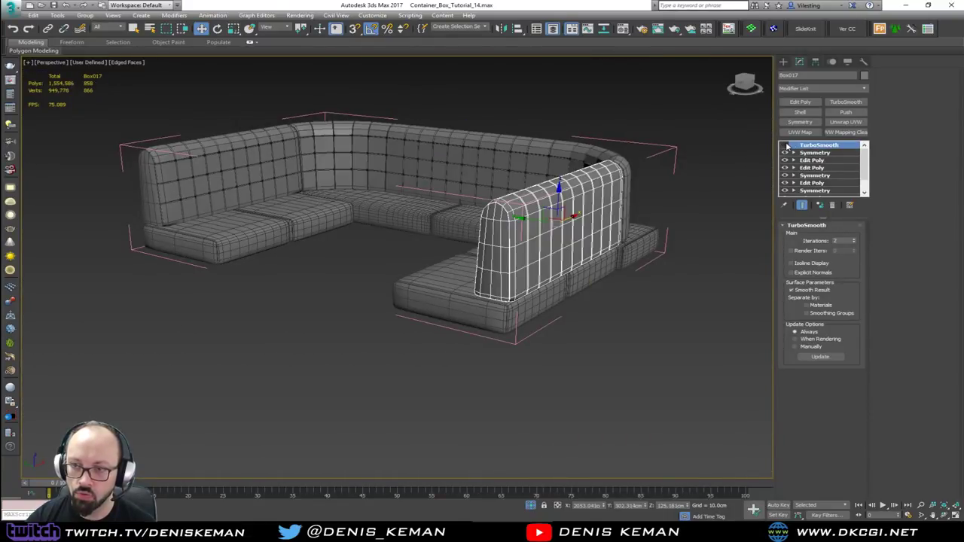
# Turn off the topmost TurboSmooth on the rear seat cushions and check the side cushions' modifiers with edged faces shown.
pyautogui.click(672, 310)
pyautogui.press('F4')
pyautogui.scroll(5, 297, 216)
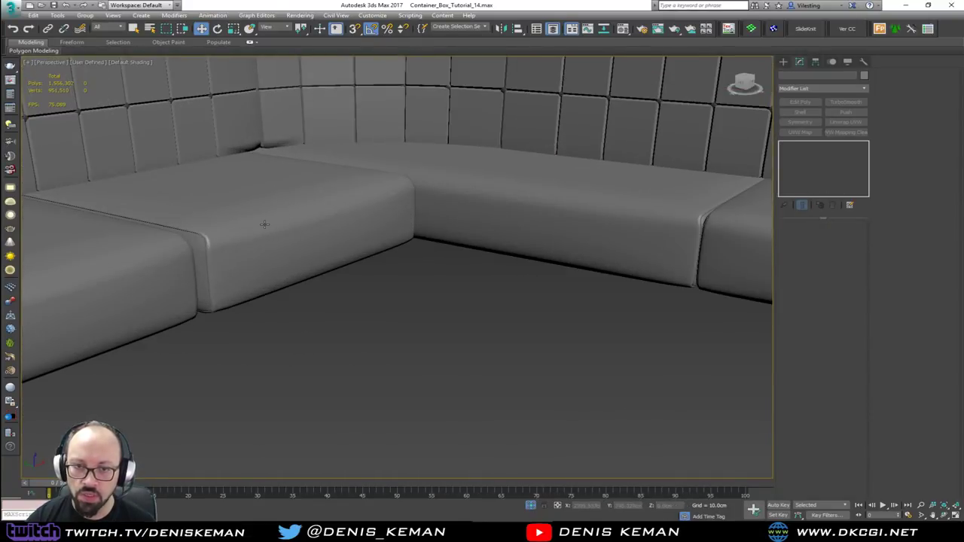
pyautogui.click(264, 237)
pyautogui.press('F4')
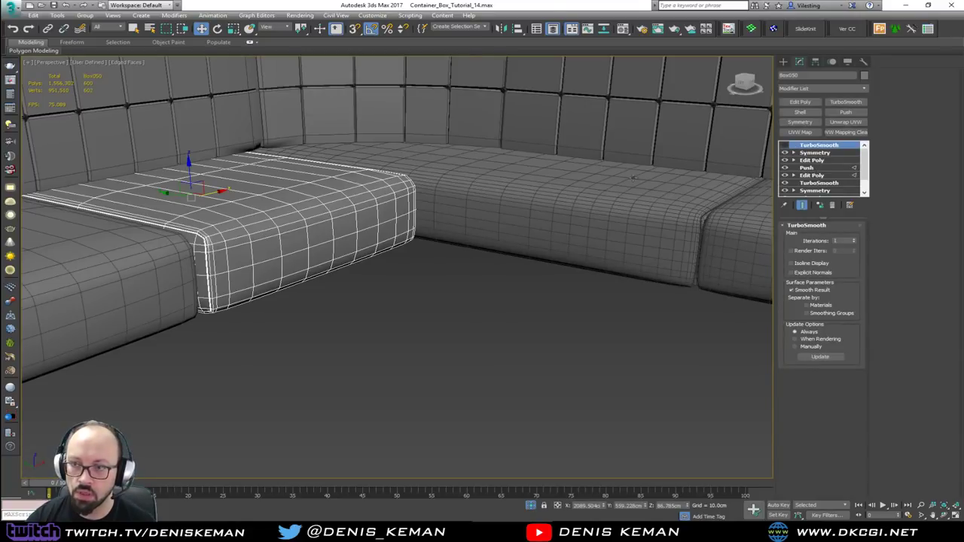
pyautogui.click(577, 185)
pyautogui.click(784, 145)
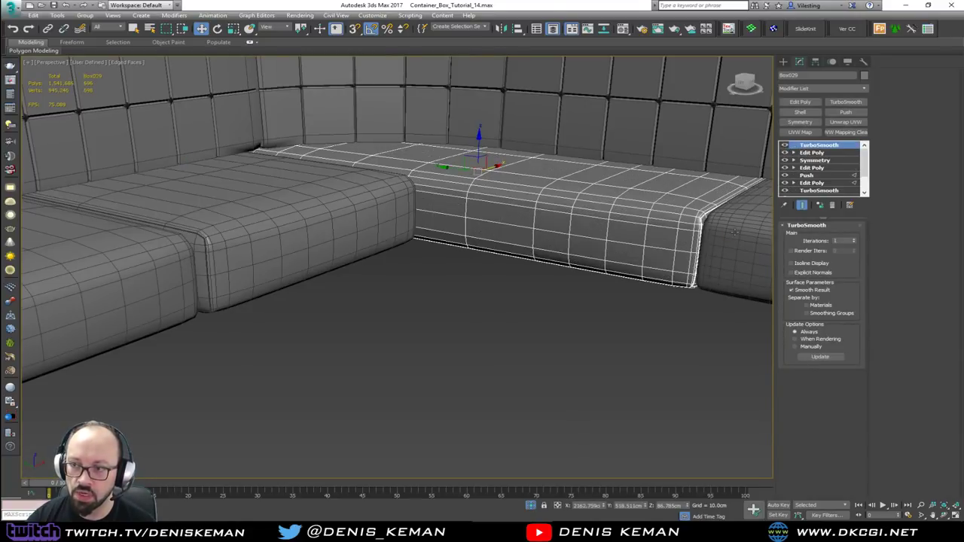
pyautogui.click(736, 232)
pyautogui.click(784, 145)
pyautogui.moveTo(708, 188); pyautogui.dragTo(485, 214, button='middle')
pyautogui.scroll(-3, 502, 205)
pyautogui.click(484, 214)
pyautogui.click(548, 294)
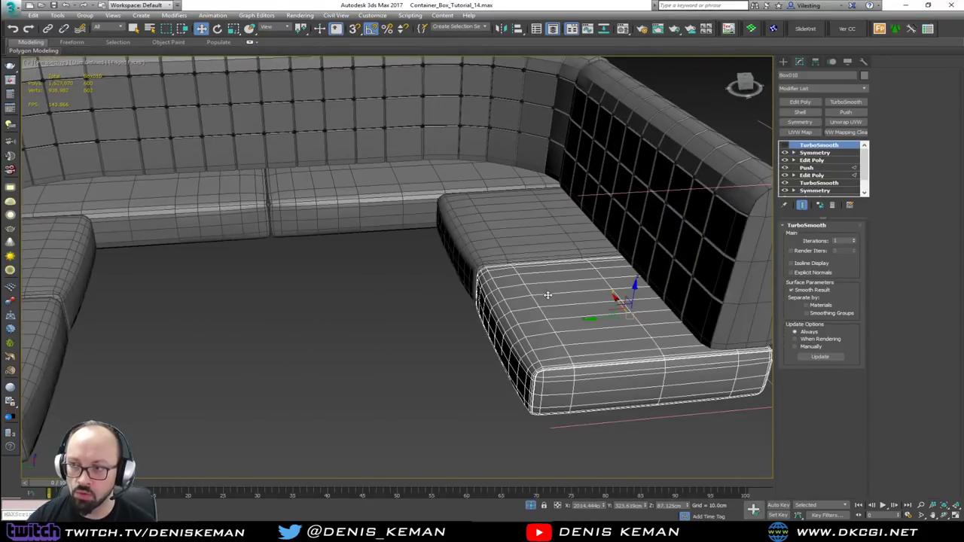
# Examine the low-resolution backrests up close, including the separate button meshes on the curved and side backrests.
pyautogui.moveTo(542, 275); pyautogui.dragTo(441, 298, button='middle')
pyautogui.click(649, 143)
pyautogui.moveTo(450, 109); pyautogui.dragTo(446, 193, button='middle')
pyautogui.scroll(3, 446, 192)
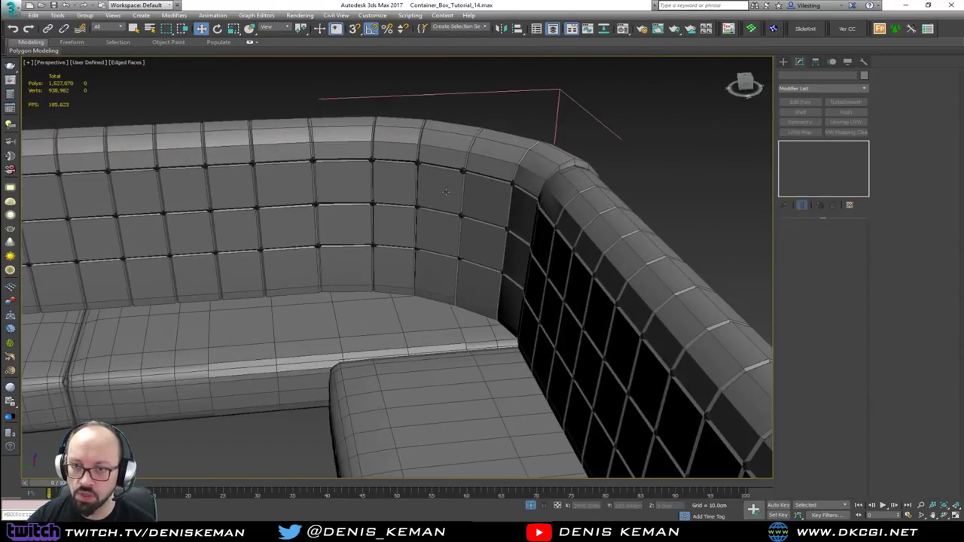
pyautogui.scroll(5, 445, 192)
pyautogui.click(445, 190)
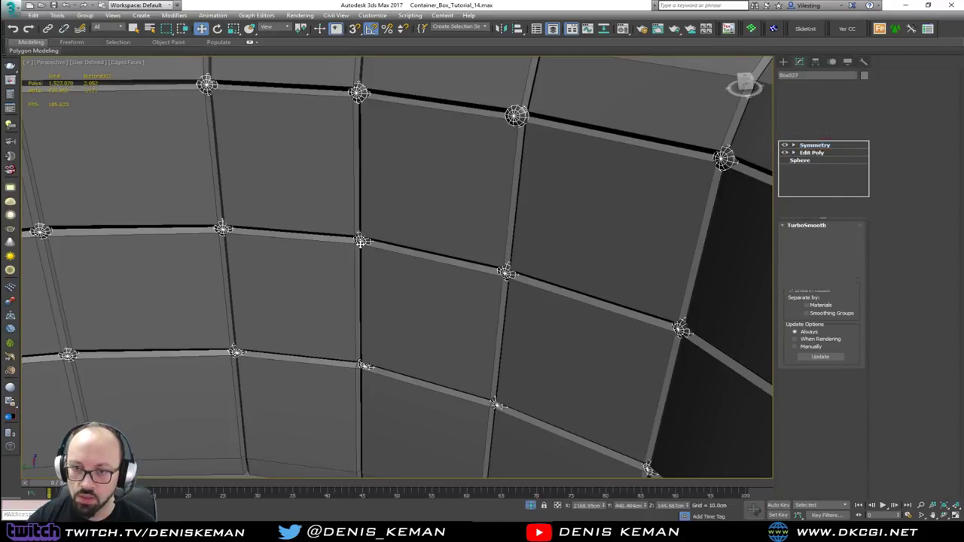
pyautogui.scroll(-8, 361, 241)
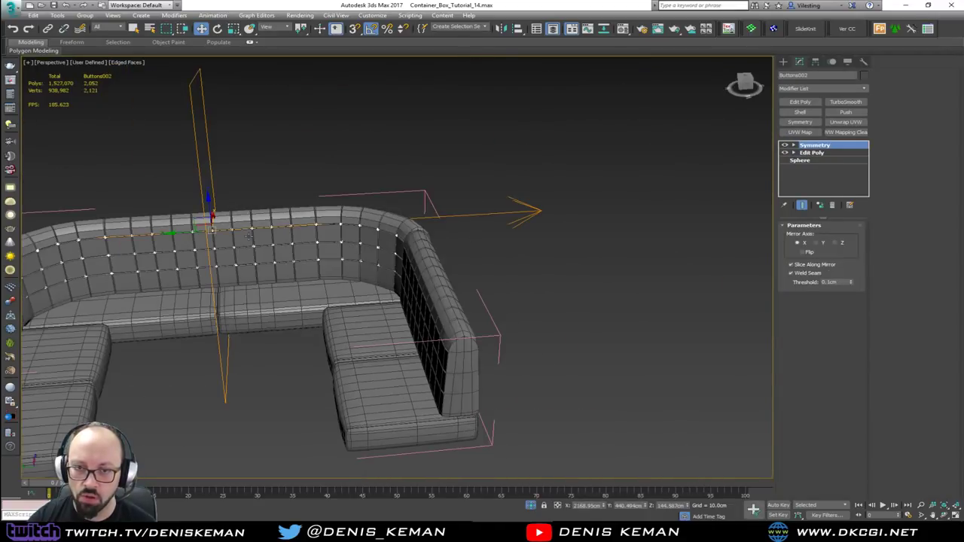
pyautogui.keyDown('alt'); pyautogui.moveTo(362, 241); pyautogui.dragTo(354, 198, button='middle'); pyautogui.keyUp('alt')
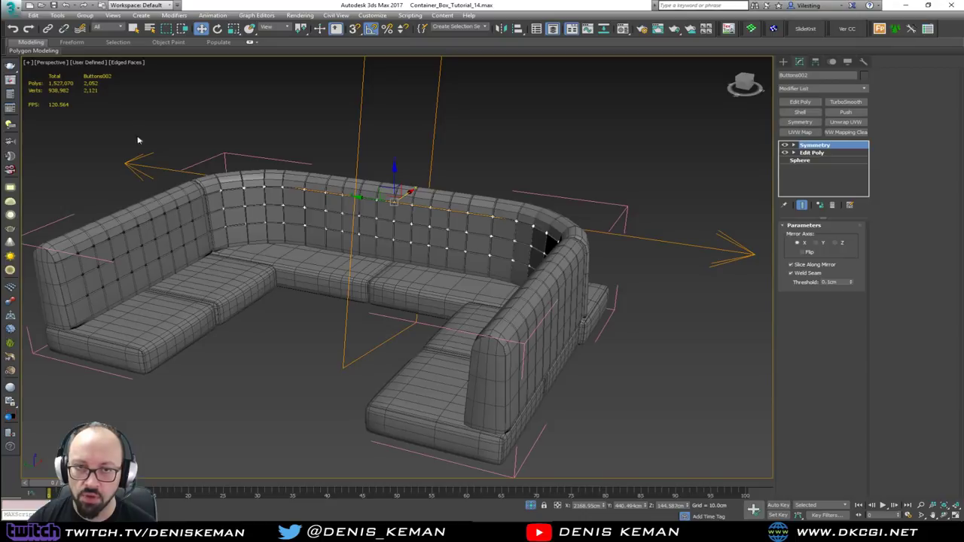
pyautogui.scroll(10, 134, 210)
pyautogui.click(239, 236)
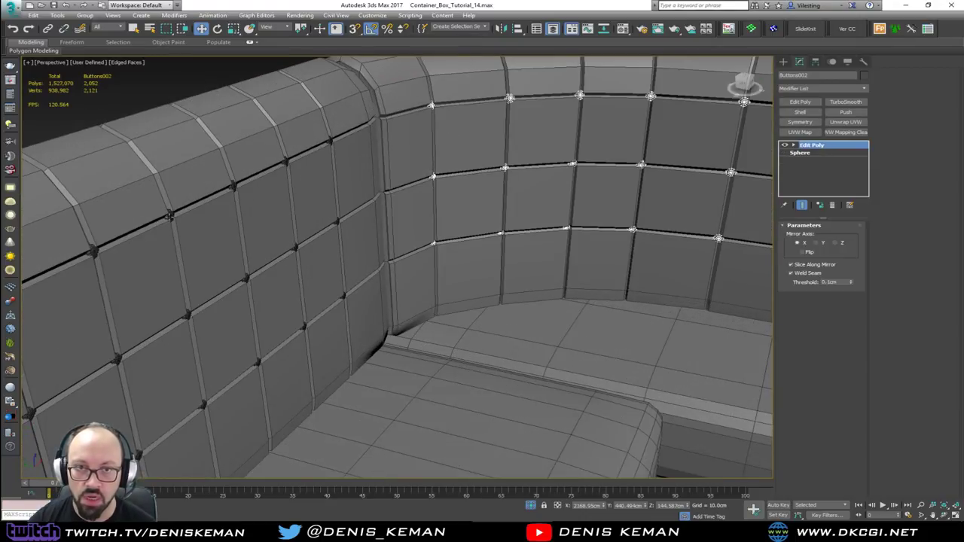
pyautogui.scroll(-10, 161, 188)
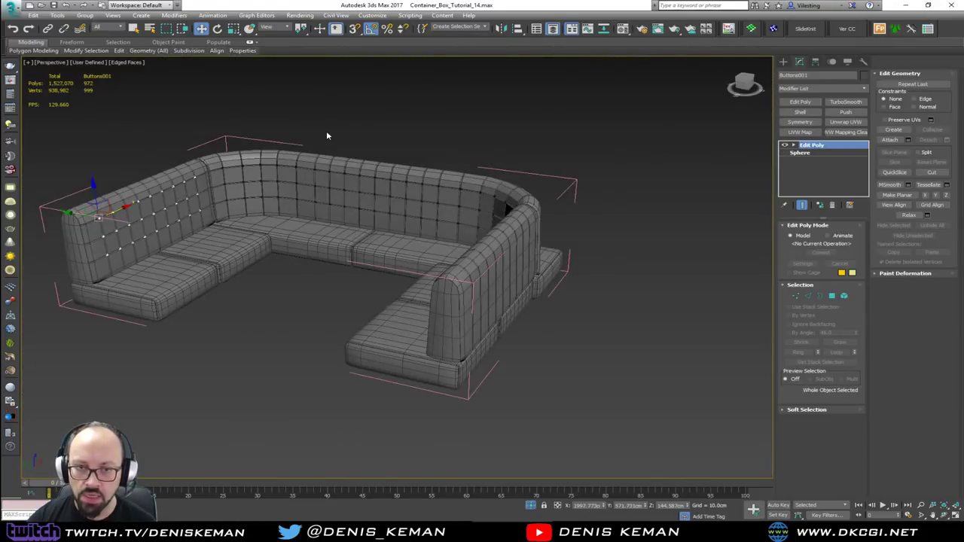
pyautogui.click(326, 130)
pyautogui.scroll(10, 171, 199)
# Select all the booth's seat cushions and the three backrests together to check their combined polygon count.
pyautogui.click(218, 181)
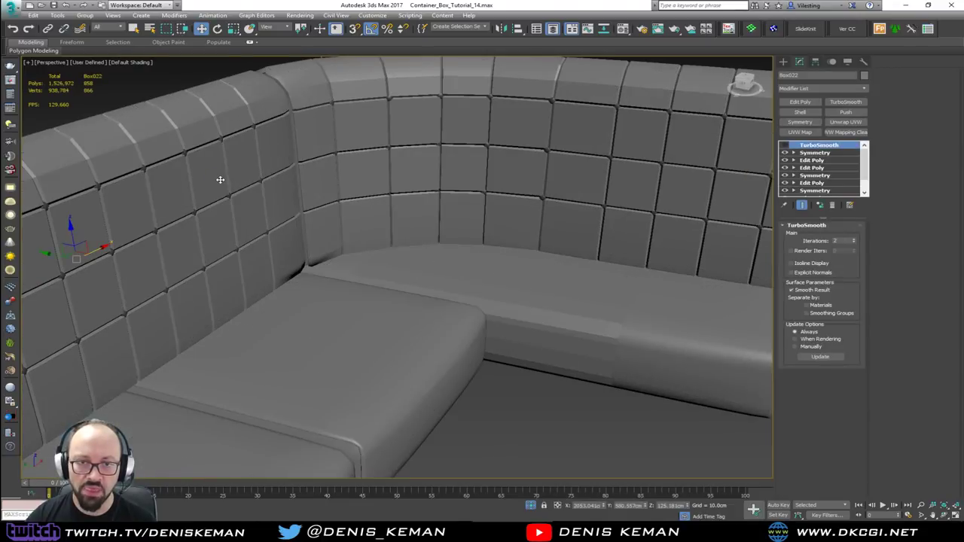
pyautogui.scroll(-6, 351, 310)
pyautogui.keyDown('ctrl'); pyautogui.click(312, 368); pyautogui.keyUp('ctrl')
pyautogui.keyDown('ctrl'); pyautogui.click(344, 343); pyautogui.keyUp('ctrl')
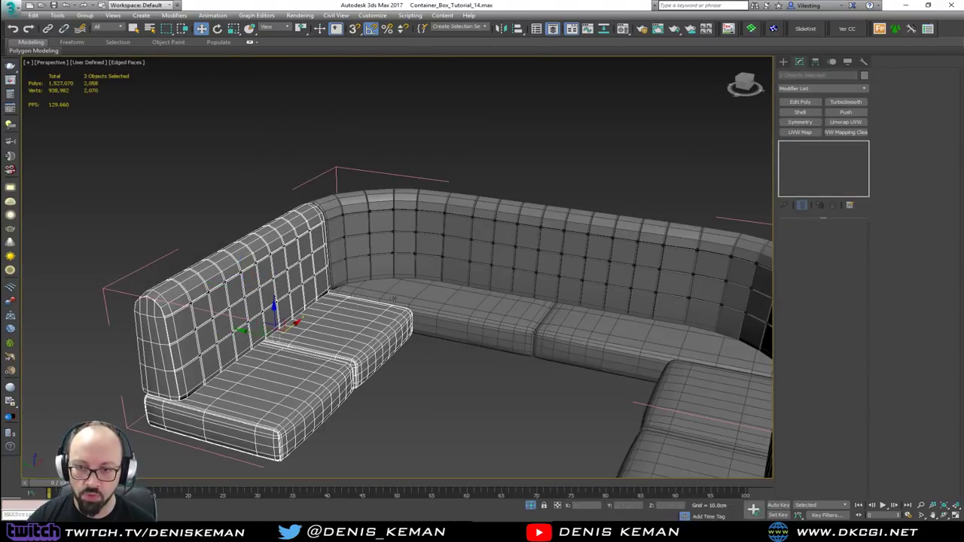
pyautogui.keyDown('ctrl'); pyautogui.click(398, 297); pyautogui.keyUp('ctrl')
pyautogui.keyDown('ctrl'); pyautogui.click(601, 338); pyautogui.keyUp('ctrl')
pyautogui.keyDown('ctrl'); pyautogui.click(686, 383); pyautogui.keyUp('ctrl')
pyautogui.keyDown('ctrl'); pyautogui.click(658, 459); pyautogui.keyUp('ctrl')
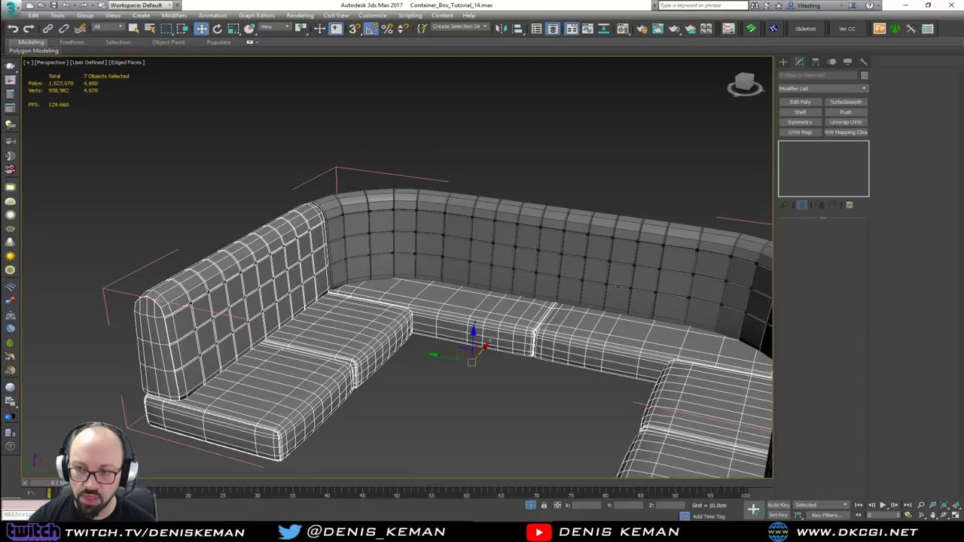
pyautogui.keyDown('ctrl'); pyautogui.click(616, 281); pyautogui.keyUp('ctrl')
pyautogui.press('z')
pyautogui.keyDown('alt'); pyautogui.moveTo(452, 260); pyautogui.dragTo(542, 256, button='middle'); pyautogui.keyUp('alt')
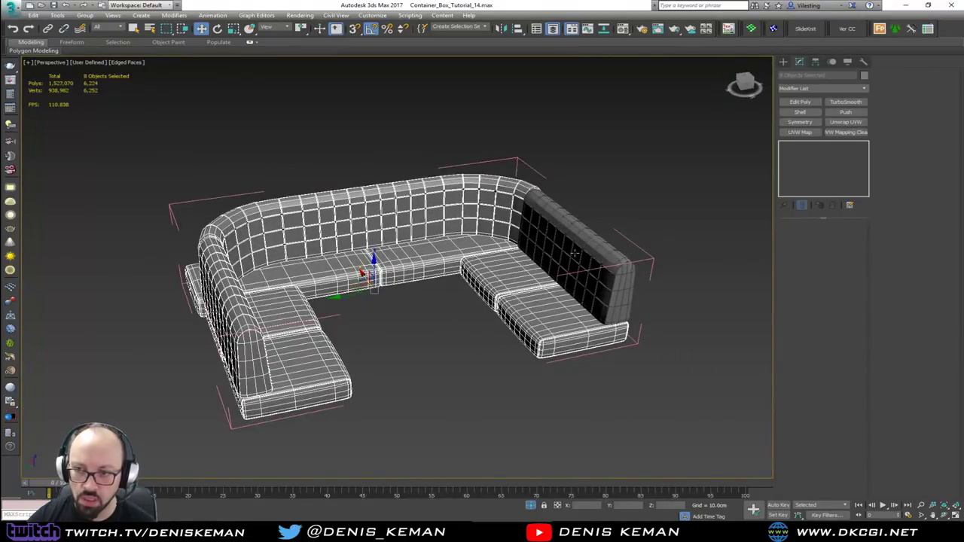
pyautogui.keyDown('ctrl'); pyautogui.click(576, 254); pyautogui.keyUp('ctrl')
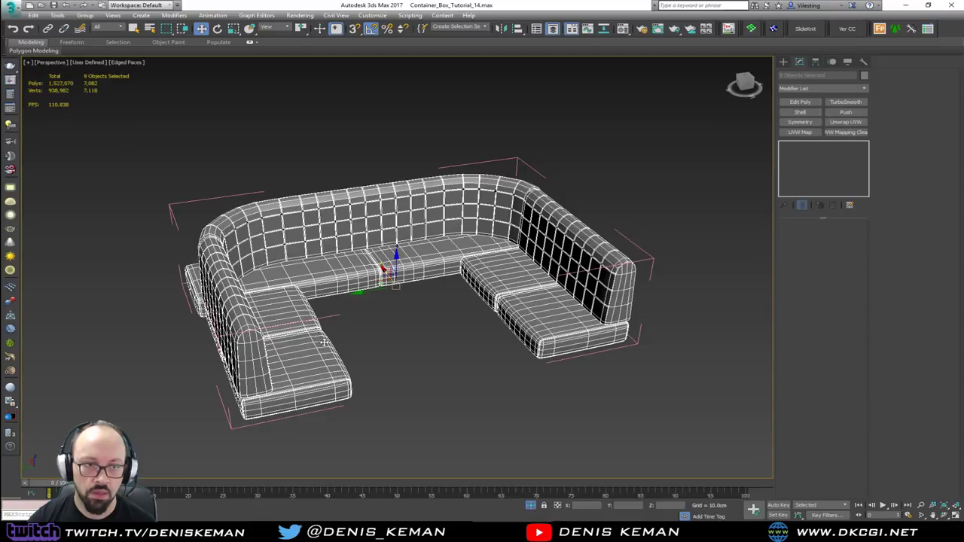
pyautogui.keyDown('alt'); pyautogui.moveTo(340, 376); pyautogui.dragTo(296, 368, button='middle'); pyautogui.keyUp('alt')
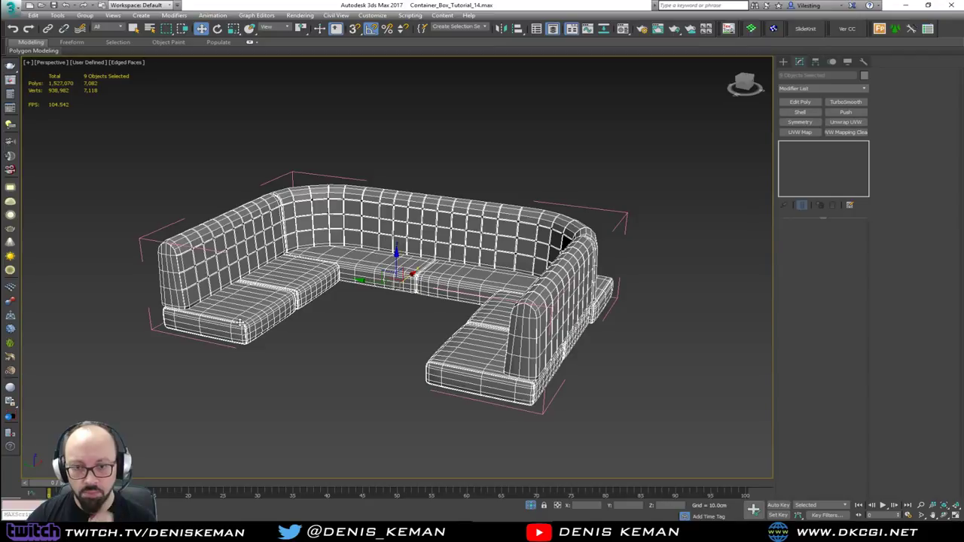
# Turn the topmost TurboSmooth modifier back on for the booth's side and rear seat cushions.
pyautogui.click(240, 323)
pyautogui.click(785, 145)
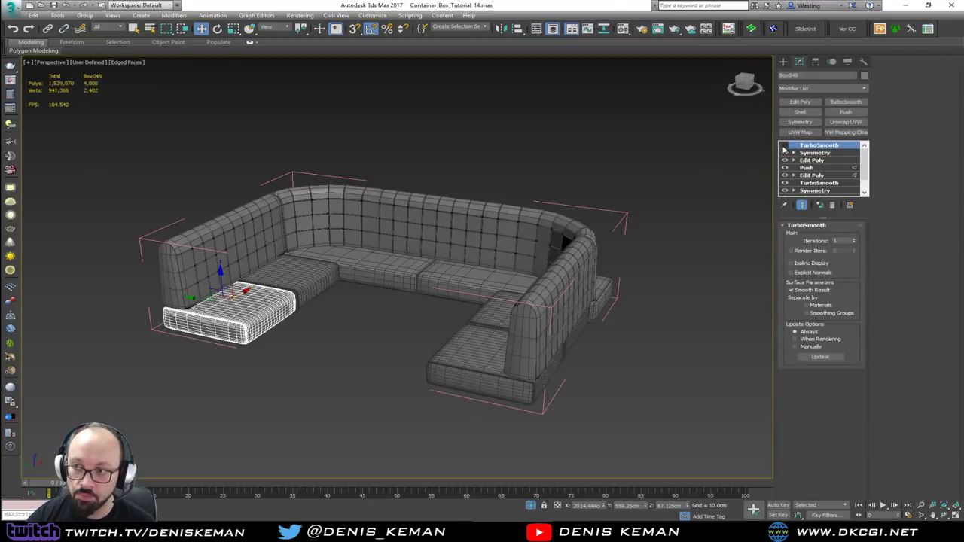
pyautogui.click(314, 286)
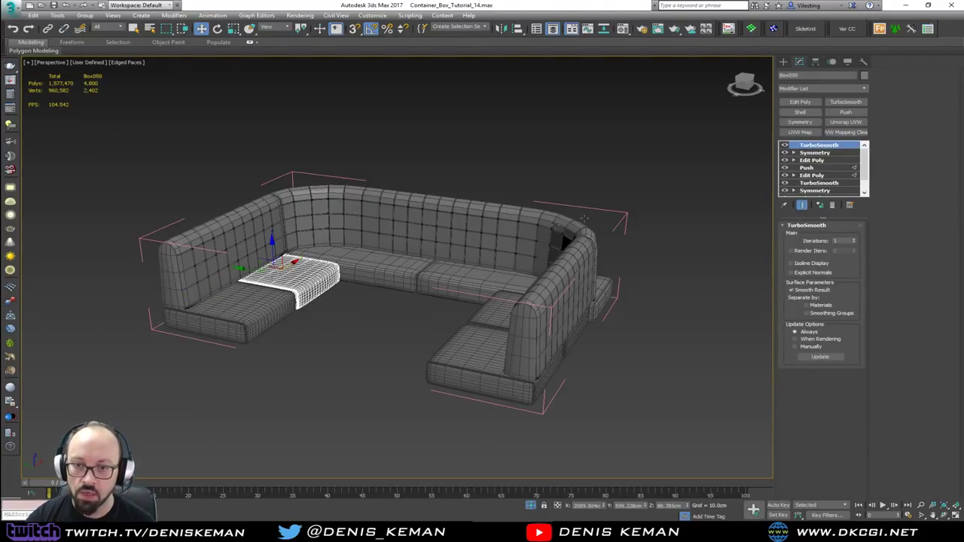
pyautogui.click(381, 263)
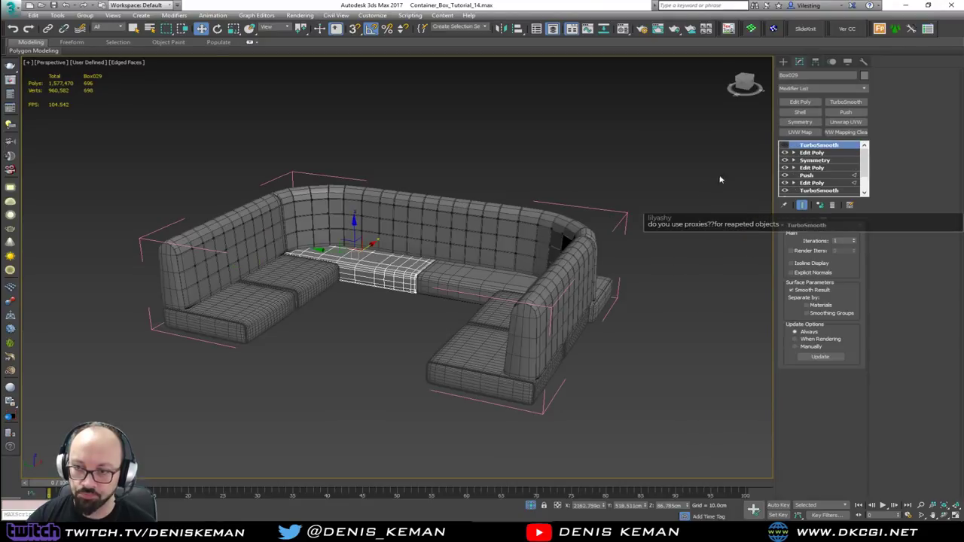
pyautogui.click(785, 146)
pyautogui.click(498, 269)
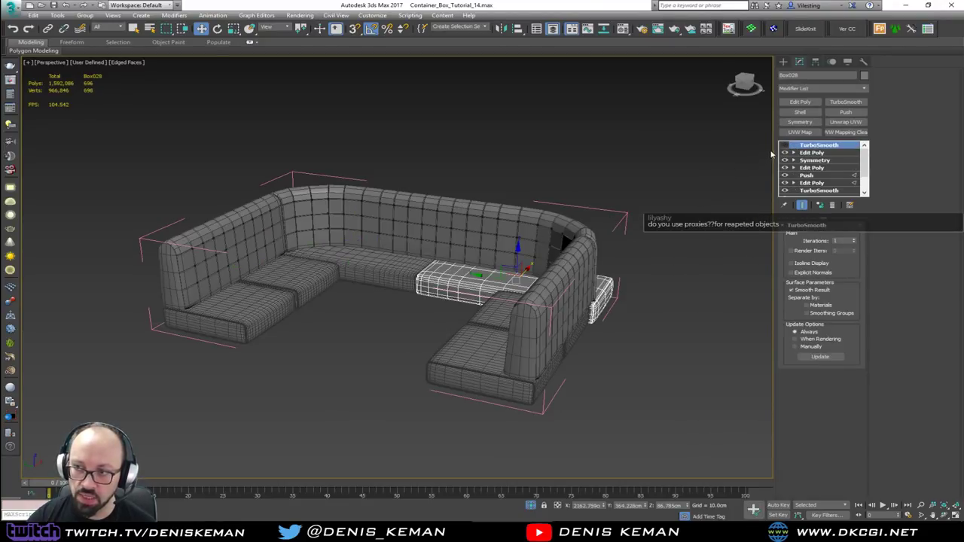
pyautogui.click(497, 310)
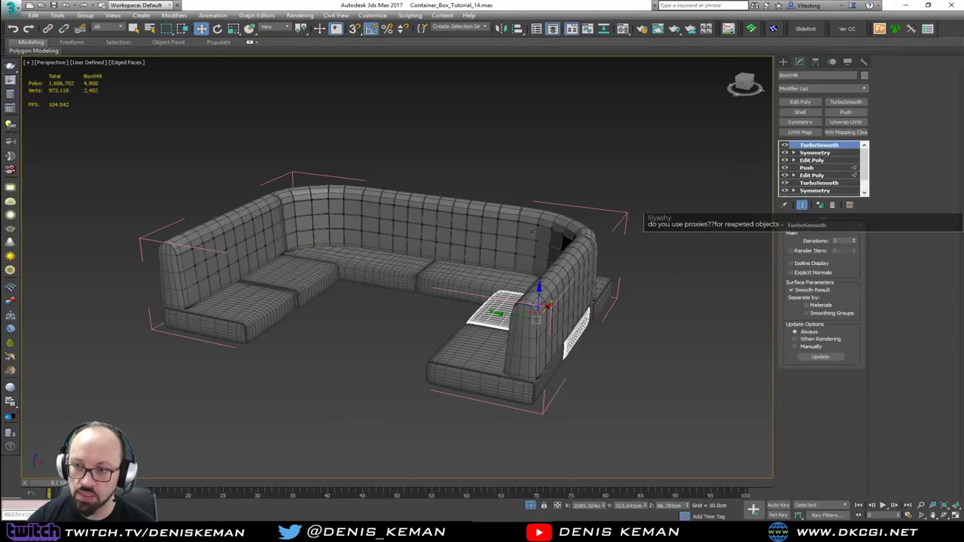
# Turn the topmost TurboSmooth modifier back on for the curved rear backrest and both straight side backrests.
pyautogui.click(477, 227)
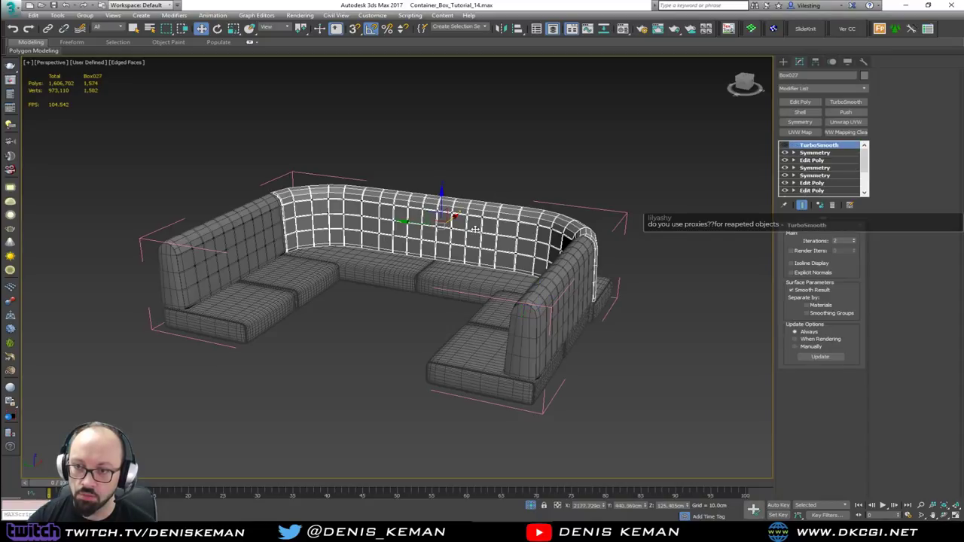
pyautogui.click(784, 146)
pyautogui.click(229, 246)
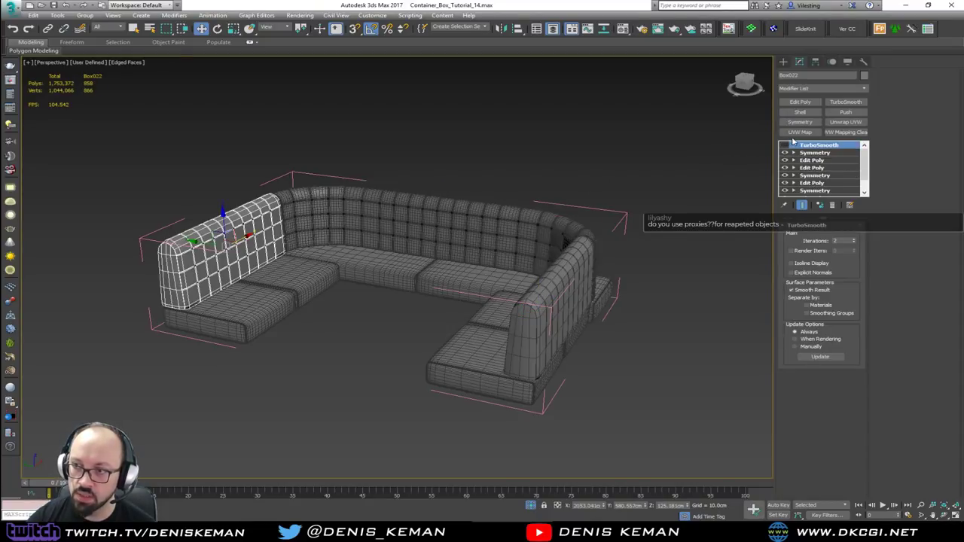
pyautogui.click(785, 146)
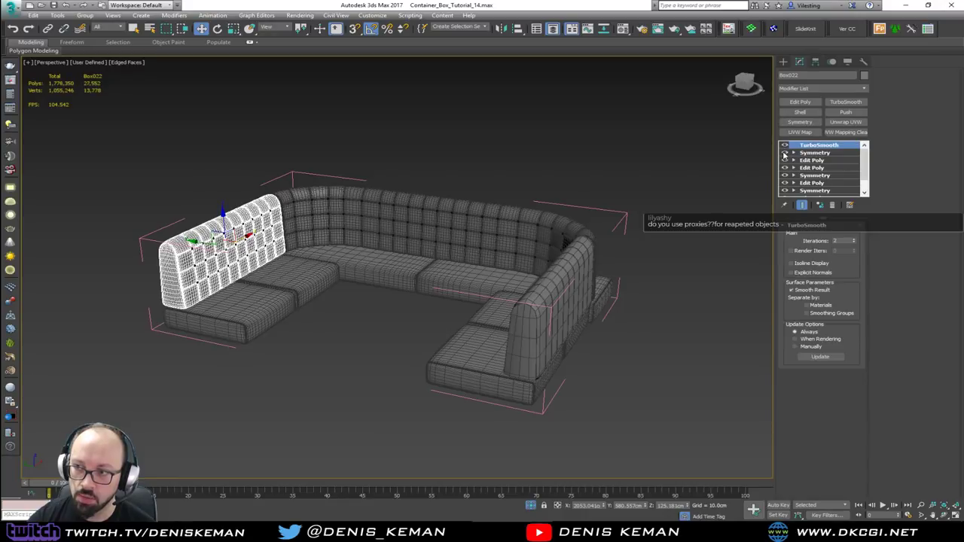
pyautogui.click(568, 272)
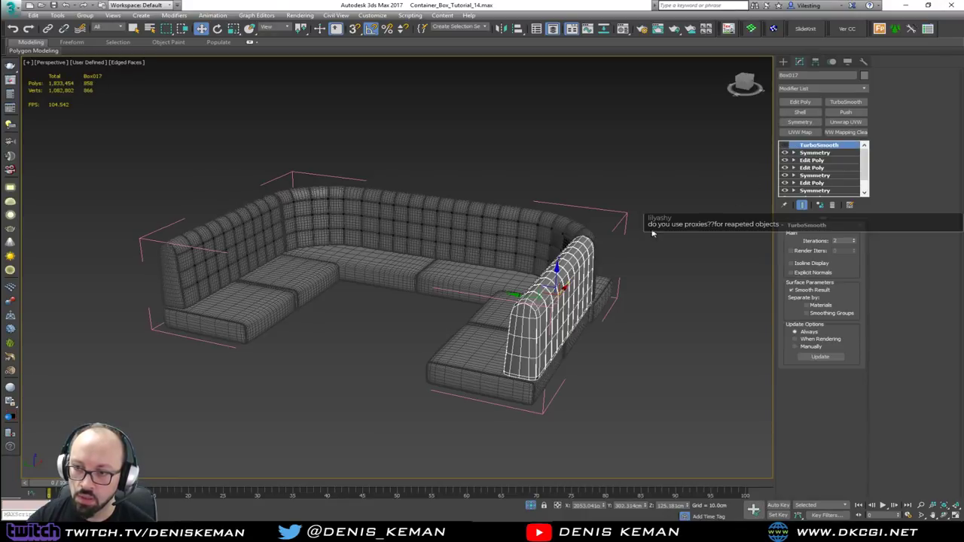
pyautogui.click(785, 146)
# Select all the booth's seating parts together and close the opened Seating group.
pyautogui.click(600, 123)
pyautogui.moveTo(128, 129); pyautogui.dragTo(163, 183)
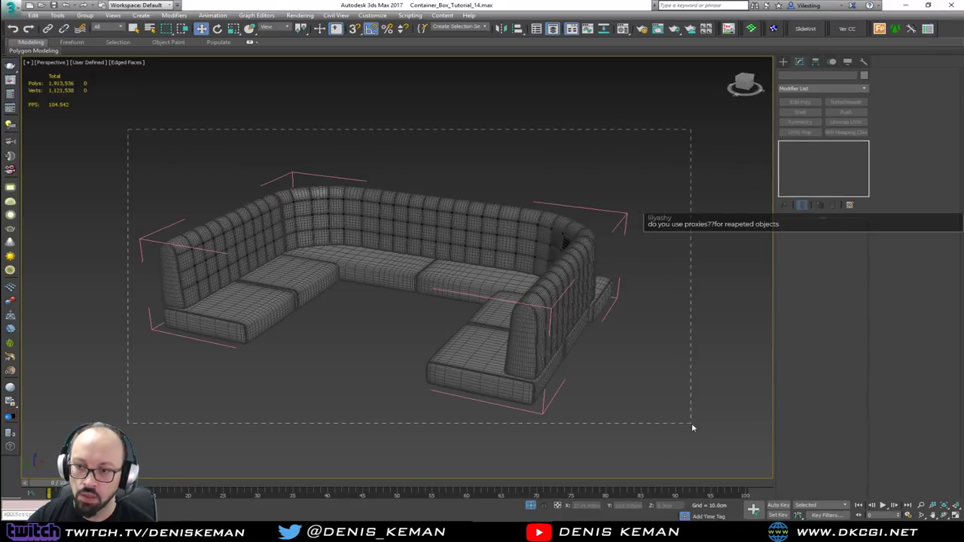
pyautogui.moveTo(692, 427); pyautogui.dragTo(621, 404)
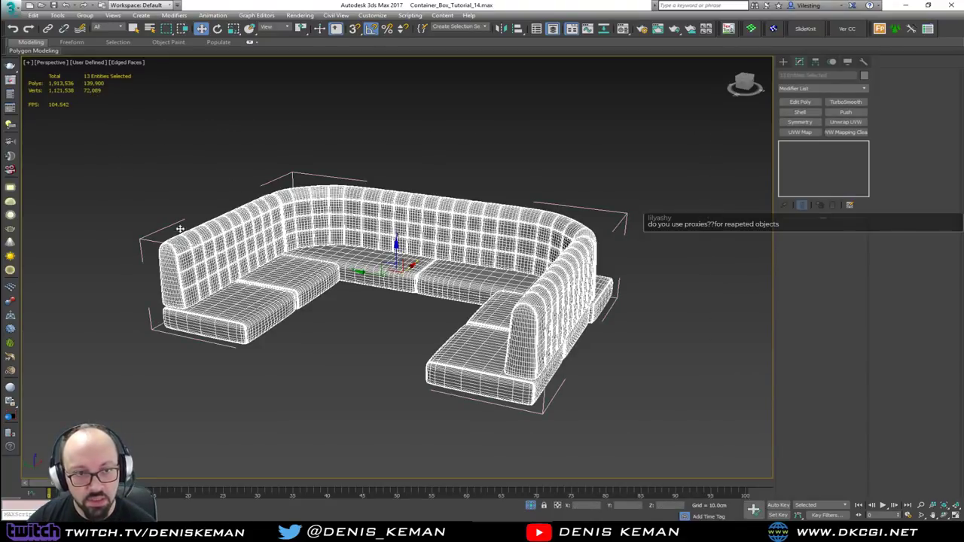
pyautogui.keyDown('alt'); pyautogui.moveTo(232, 253); pyautogui.dragTo(278, 262, button='middle'); pyautogui.keyUp('alt')
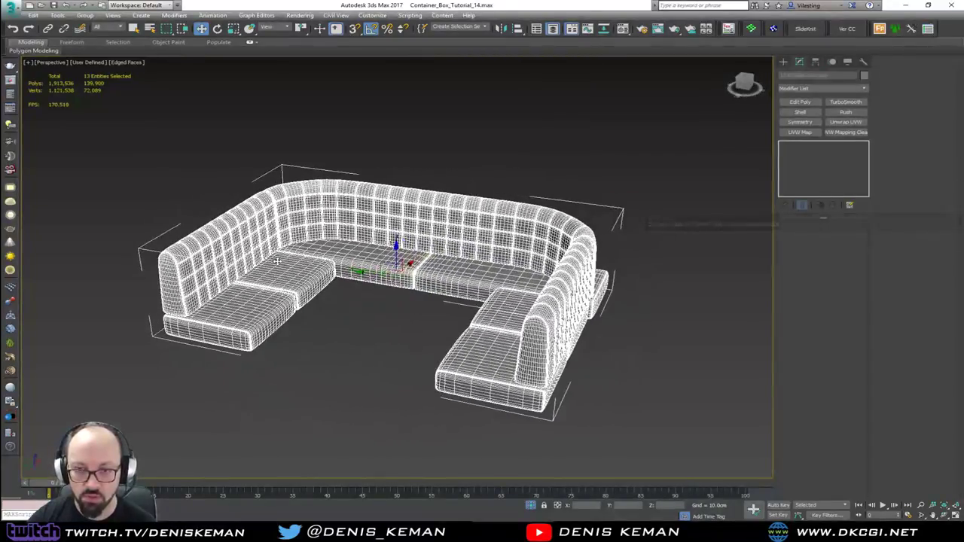
pyautogui.click(84, 15)
pyautogui.click(97, 69)
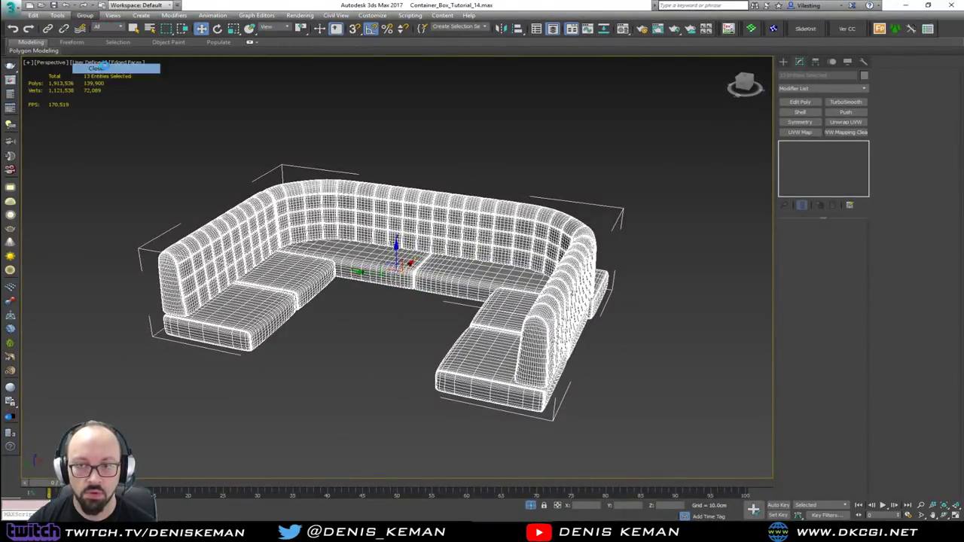
# End the booth's isolation and inspect the panelling and entrance door along the ground-floor front of the whole container bar.
pyautogui.rightClick(416, 226)
pyautogui.click(462, 155)
pyautogui.keyDown('alt'); pyautogui.moveTo(451, 178); pyautogui.dragTo(498, 187, button='middle'); pyautogui.keyUp('alt')
pyautogui.scroll(-4, 436, 159)
pyautogui.click(194, 202)
pyautogui.moveTo(316, 197)
pyautogui.keyDown('alt'); pyautogui.mouseDown(button='middle')
pyautogui.moveTo(267, 191)
pyautogui.moveTo(306, 205)
pyautogui.mouseUp(button='middle'); pyautogui.keyUp('alt')
pyautogui.scroll(-5, 266, 191)
pyautogui.keyDown('alt'); pyautogui.moveTo(373, 226); pyautogui.dragTo(217, 155, button='middle'); pyautogui.keyUp('alt')
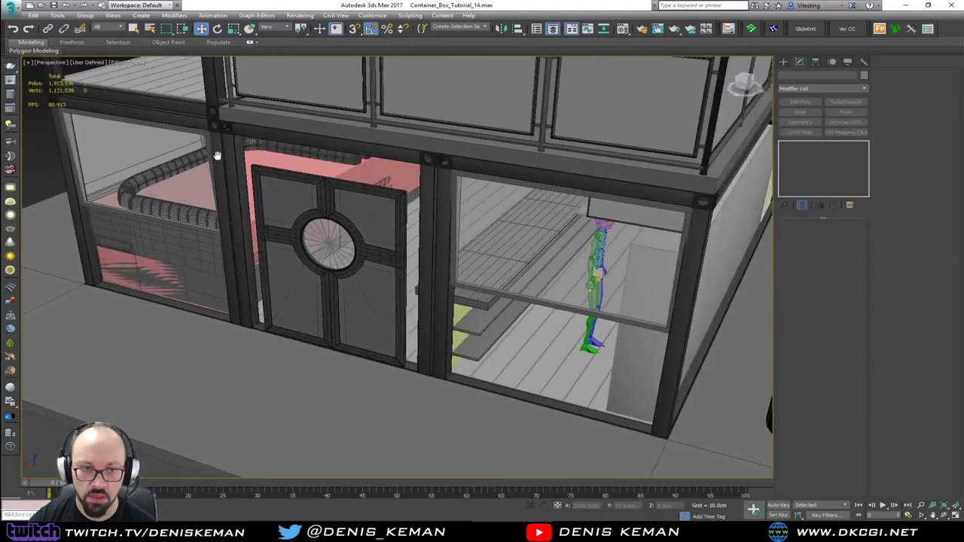
pyautogui.press('z')
pyautogui.keyDown('alt'); pyautogui.moveTo(375, 222); pyautogui.dragTo(426, 241, button='middle'); pyautogui.keyUp('alt')
pyautogui.scroll(6, 361, 332)
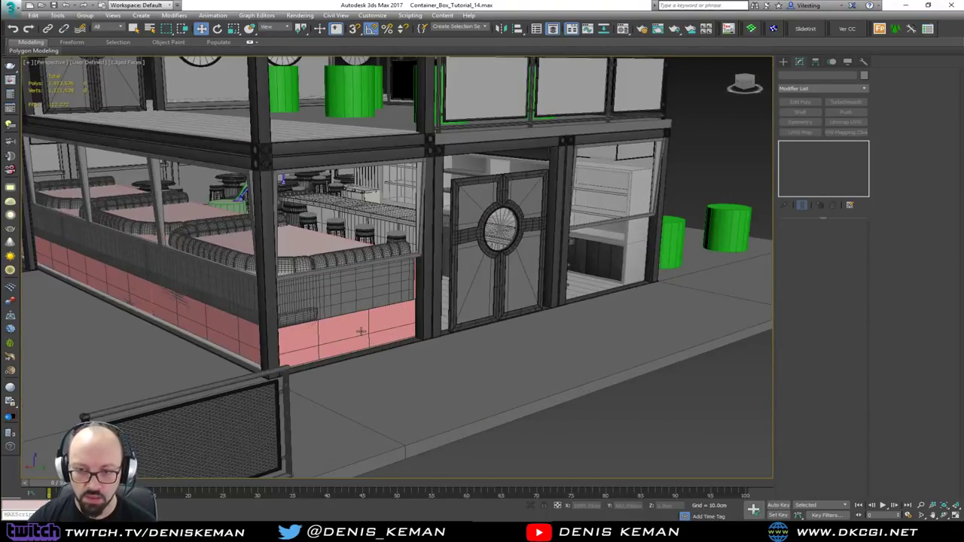
# Delete the thin pink panel running around the lower outside of the ground-floor booth area.
pyautogui.click(362, 331)
pyautogui.scroll(4, 361, 332)
pyautogui.press('F3')
pyautogui.scroll(-6, 362, 331)
pyautogui.press('F3')
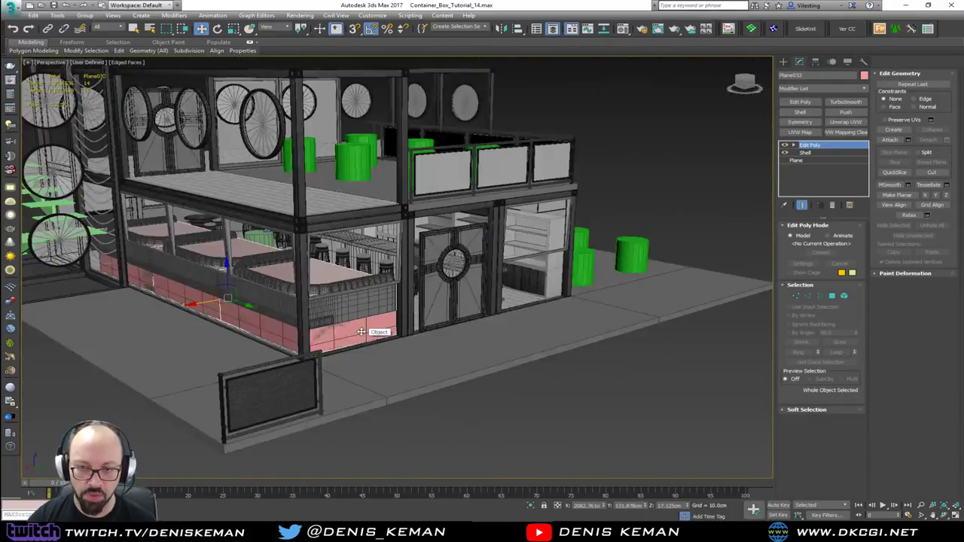
pyautogui.moveTo(362, 331)
pyautogui.keyDown('alt'); pyautogui.mouseDown(button='middle')
pyautogui.moveTo(353, 290)
pyautogui.moveTo(431, 320)
pyautogui.mouseUp(button='middle'); pyautogui.keyUp('alt')
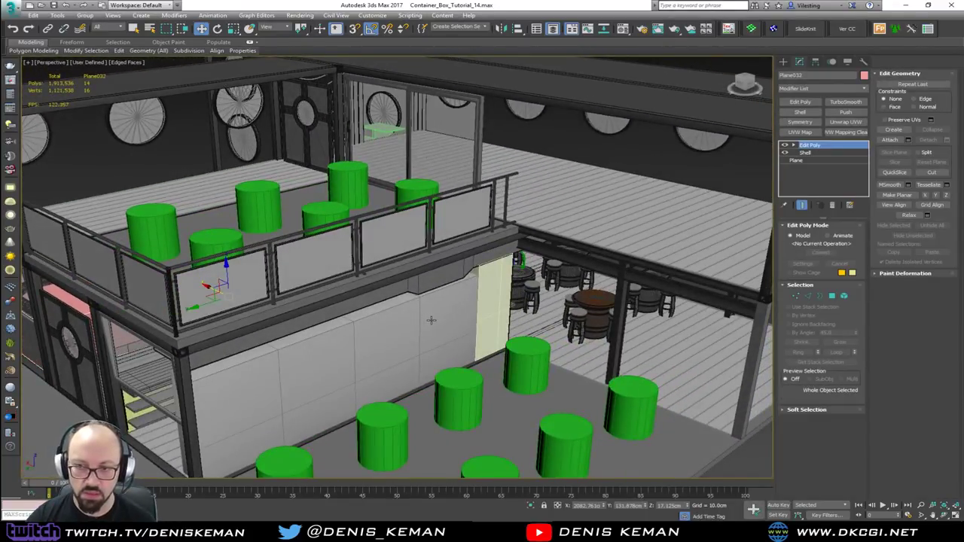
pyautogui.press('Delete')
# Inspect the terrace side of the building, covering the upper floor, railings, corner framing and the ground-floor barrel-table area.
pyautogui.moveTo(372, 318); pyautogui.dragTo(674, 225, button='middle')
pyautogui.keyDown('alt'); pyautogui.moveTo(617, 275); pyautogui.dragTo(754, 279, button='middle'); pyautogui.keyUp('alt')
pyautogui.keyDown('alt'); pyautogui.moveTo(648, 226); pyautogui.dragTo(437, 327, button='middle'); pyautogui.keyUp('alt')
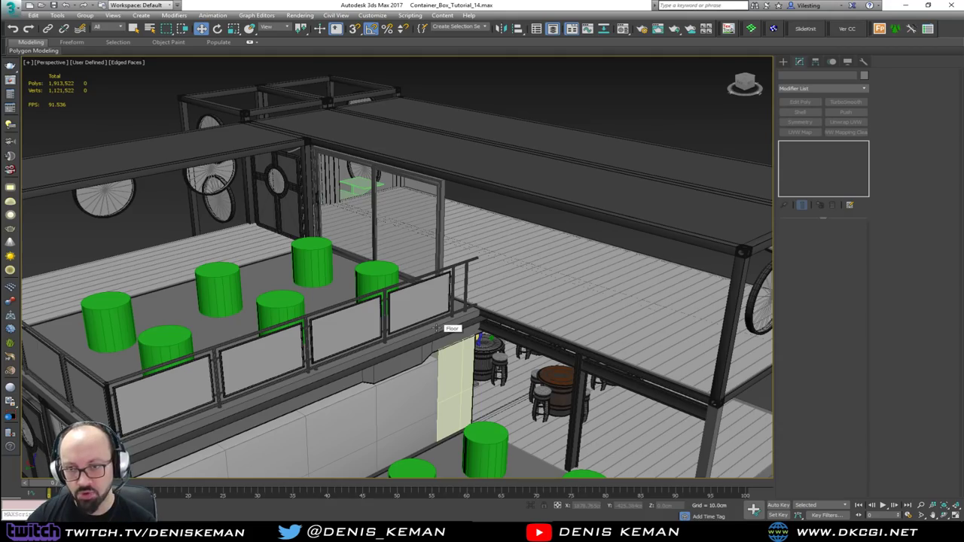
pyautogui.moveTo(435, 328); pyautogui.dragTo(371, 232, button='middle')
pyautogui.keyDown('alt'); pyautogui.moveTo(455, 243); pyautogui.dragTo(73, 241, button='middle'); pyautogui.keyUp('alt')
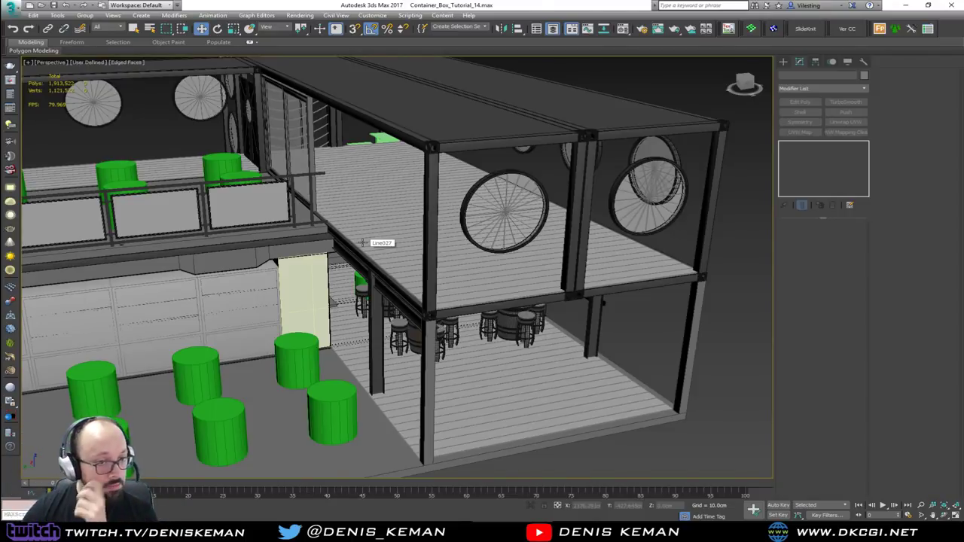
pyautogui.keyDown('alt'); pyautogui.moveTo(349, 299); pyautogui.dragTo(384, 300, button='middle'); pyautogui.keyUp('alt')
pyautogui.scroll(-5, 432, 165)
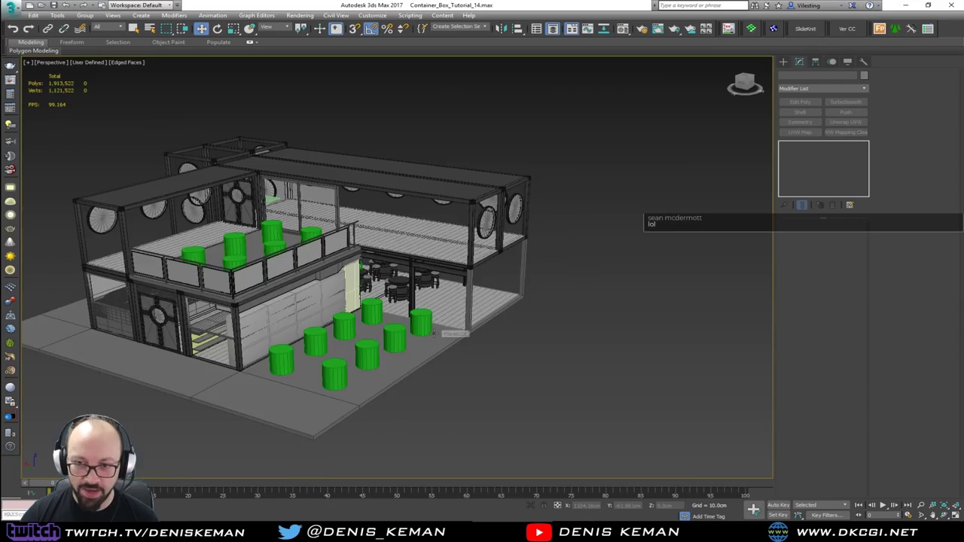
pyautogui.scroll(8, 489, 369)
pyautogui.moveTo(301, 263); pyautogui.dragTo(284, 284, button='middle')
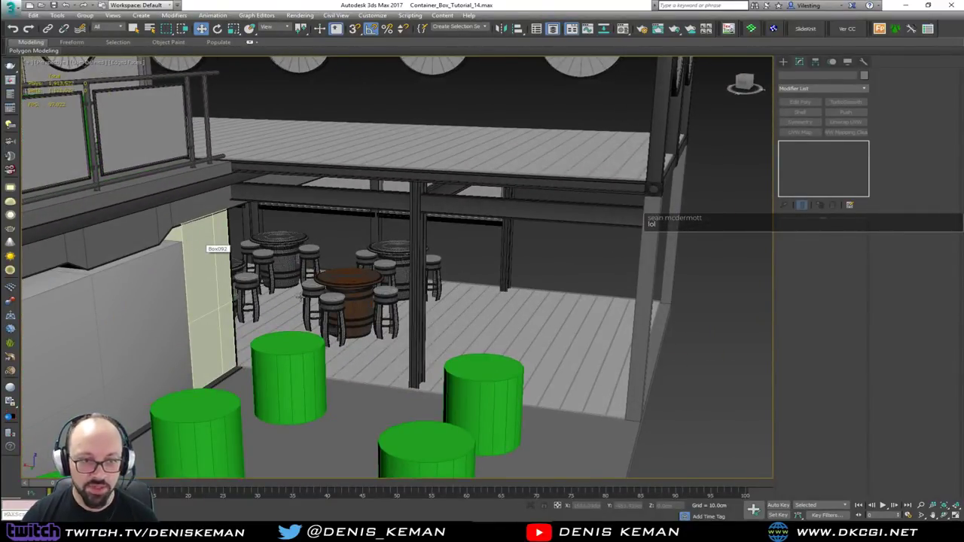
pyautogui.moveTo(386, 291); pyautogui.dragTo(302, 267, button='middle')
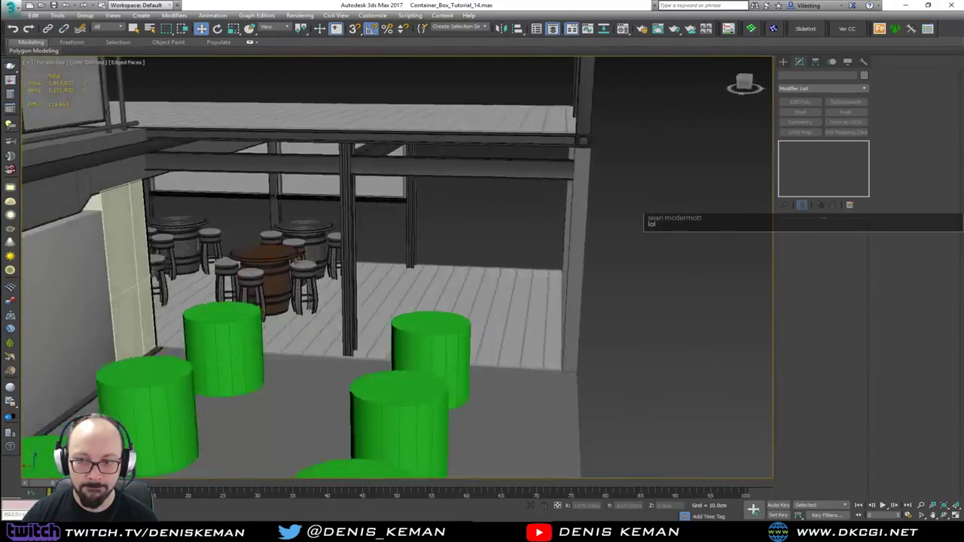
pyautogui.keyDown('alt'); pyautogui.moveTo(324, 301); pyautogui.dragTo(282, 267, button='middle'); pyautogui.keyUp('alt')
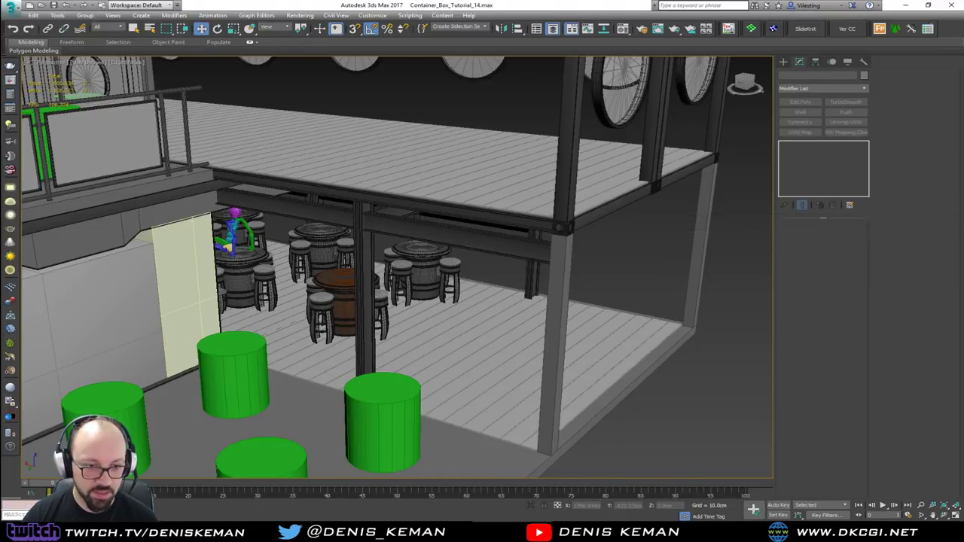
pyautogui.keyDown('alt'); pyautogui.moveTo(282, 266); pyautogui.dragTo(394, 294, button='middle'); pyautogui.keyUp('alt')
# Move the steel column that pokes through the corrugated end wall inward along Y to about -139.6 cm.
pyautogui.scroll(6, 334, 151)
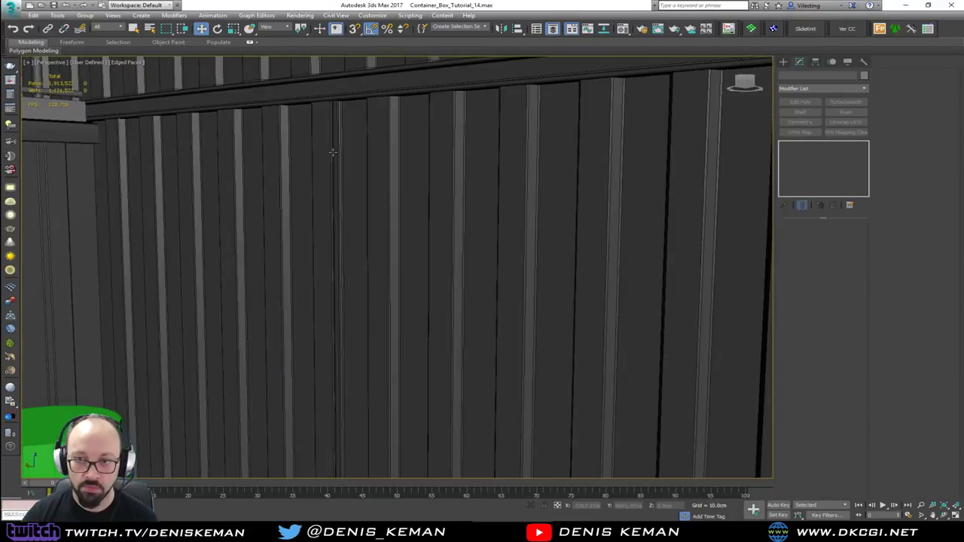
pyautogui.click(342, 152)
pyautogui.click(341, 152)
pyautogui.press('F3')
pyautogui.scroll(-5, 342, 152)
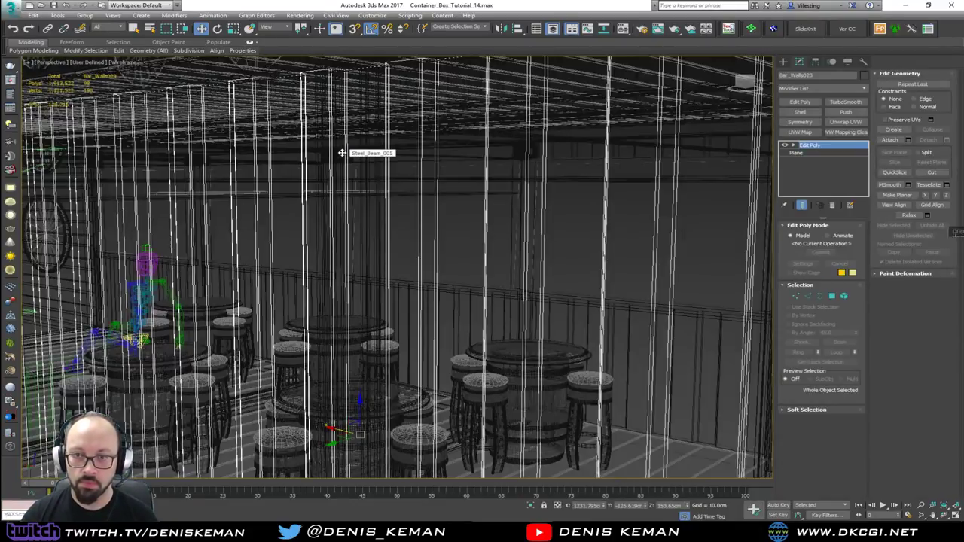
pyautogui.press('F3')
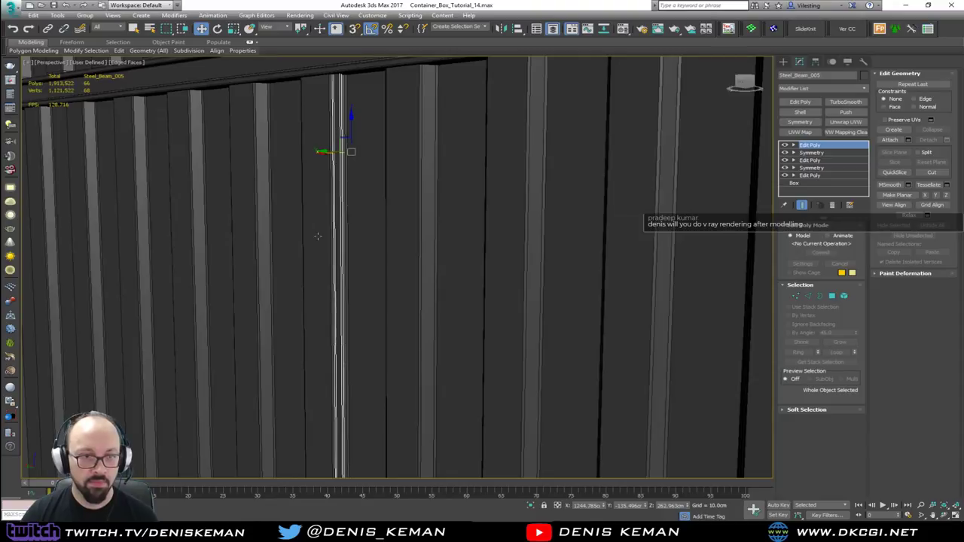
pyautogui.moveTo(317, 233); pyautogui.dragTo(215, 216, button='middle')
pyautogui.scroll(-4, 328, 219)
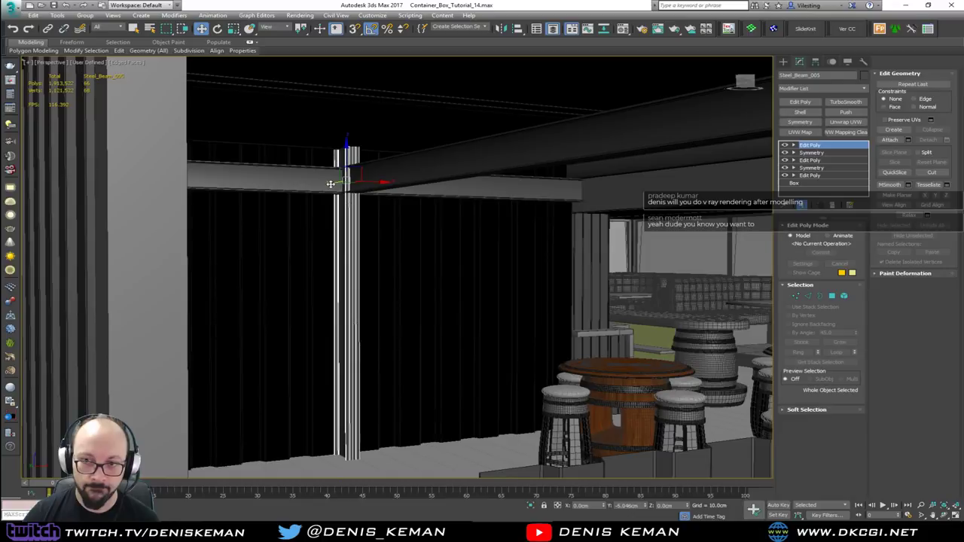
pyautogui.moveTo(330, 185); pyautogui.dragTo(330, 187)
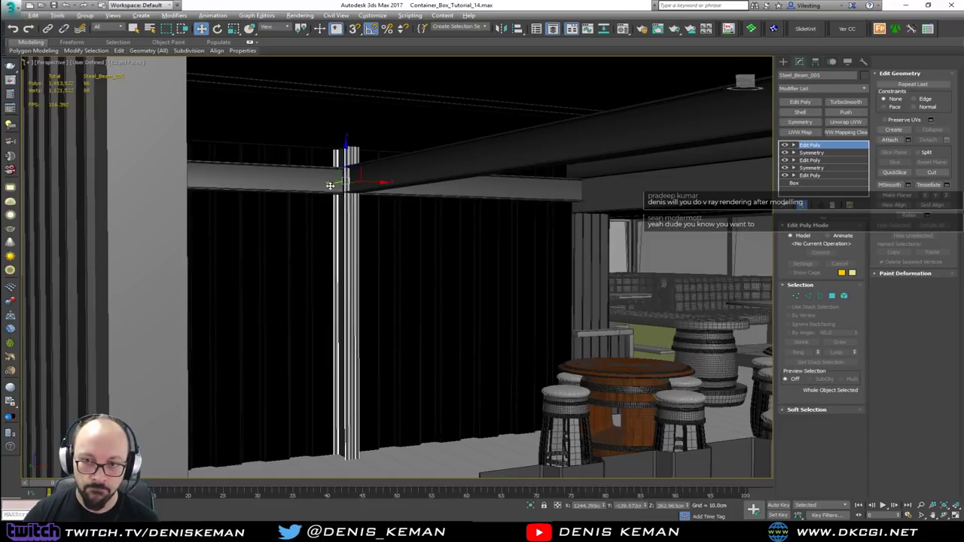
# Shift the same steel column slightly further inward to Y about -140.5 cm, check the end wall from outside and deselect it.
pyautogui.keyDown('alt'); pyautogui.moveTo(330, 186); pyautogui.dragTo(450, 204, button='middle'); pyautogui.keyUp('alt')
pyautogui.scroll(6, 345, 160)
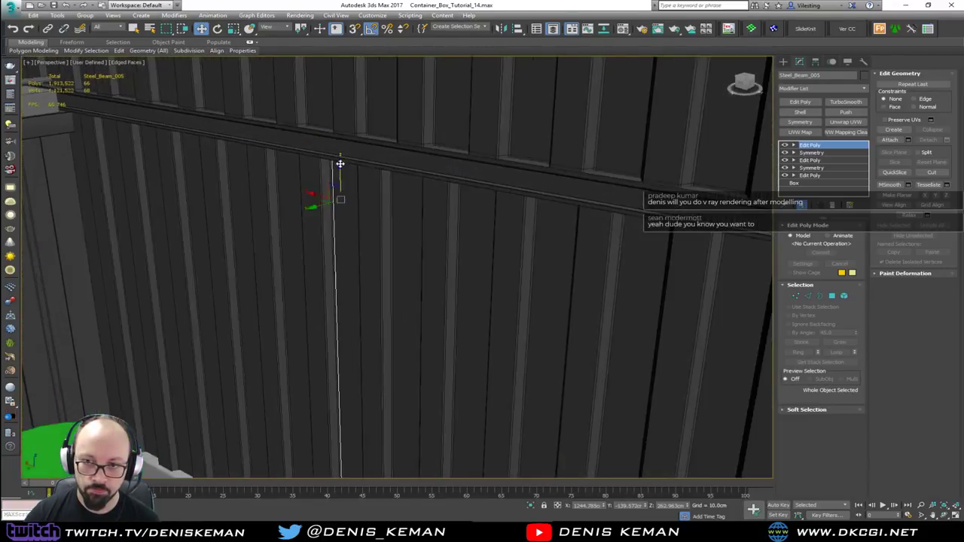
pyautogui.moveTo(328, 226); pyautogui.dragTo(327, 226)
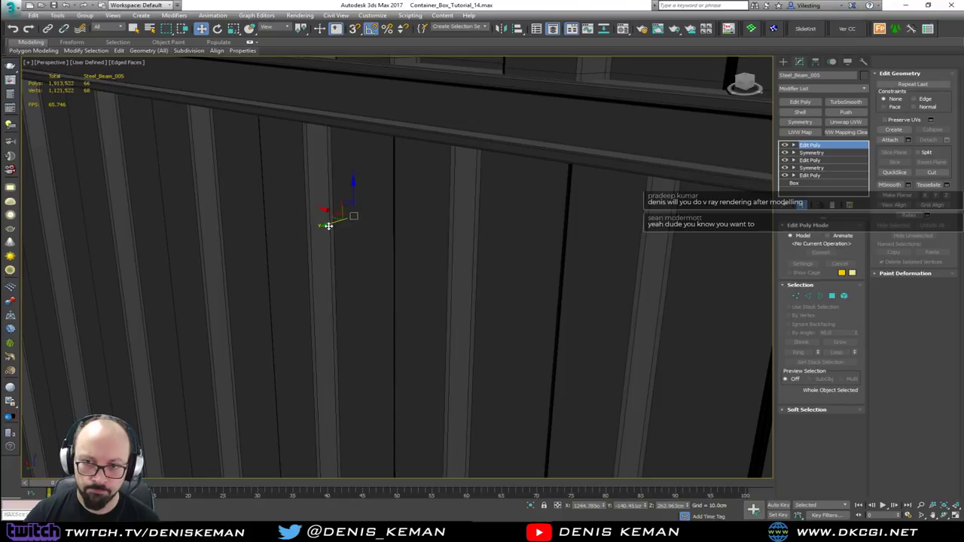
pyautogui.keyDown('alt'); pyautogui.moveTo(327, 226); pyautogui.dragTo(270, 176, button='middle'); pyautogui.keyUp('alt')
pyautogui.scroll(-10, 279, 211)
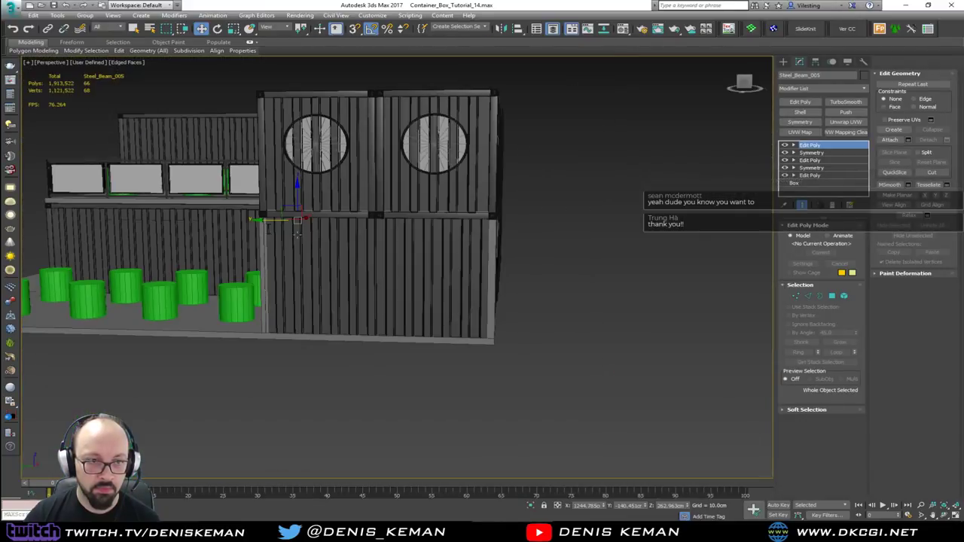
pyautogui.moveTo(281, 236); pyautogui.dragTo(243, 233, button='middle')
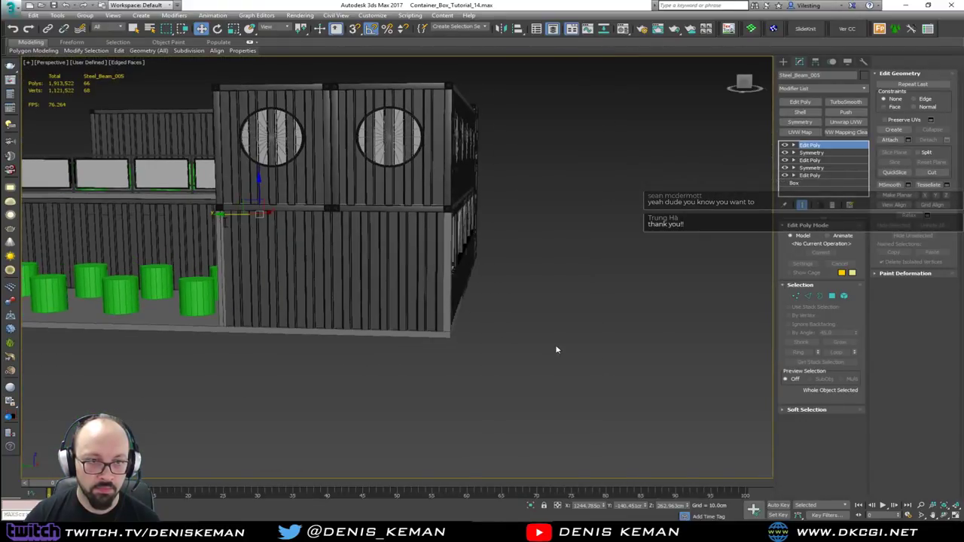
pyautogui.click(530, 370)
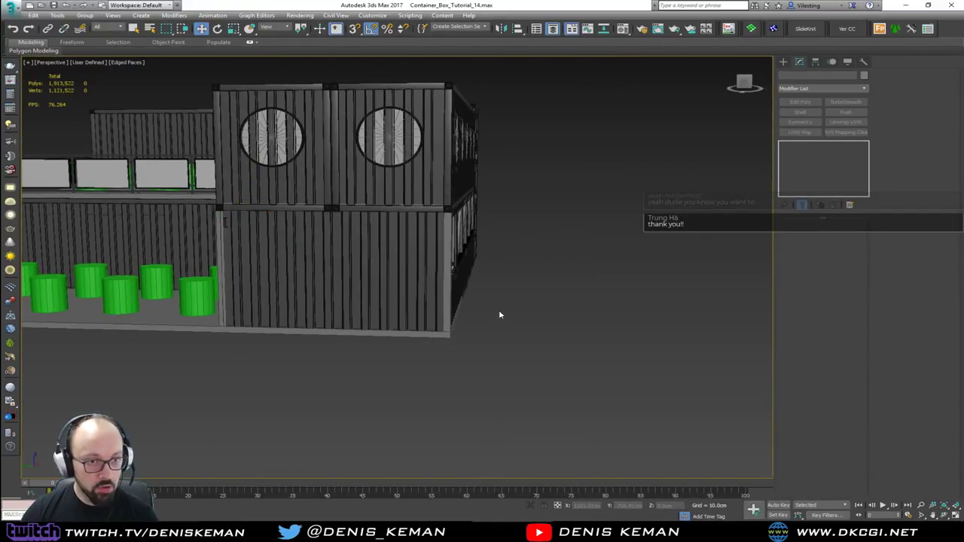
# Examine the long rear facade's unglazed ground-floor opening and the beams and walls behind it from outside and inside.
pyautogui.keyDown('alt'); pyautogui.moveTo(499, 315); pyautogui.dragTo(46, 249, button='middle'); pyautogui.keyUp('alt')
pyautogui.scroll(10, 363, 220)
pyautogui.scroll(-4, 285, 258)
pyautogui.scroll(-4, 285, 258)
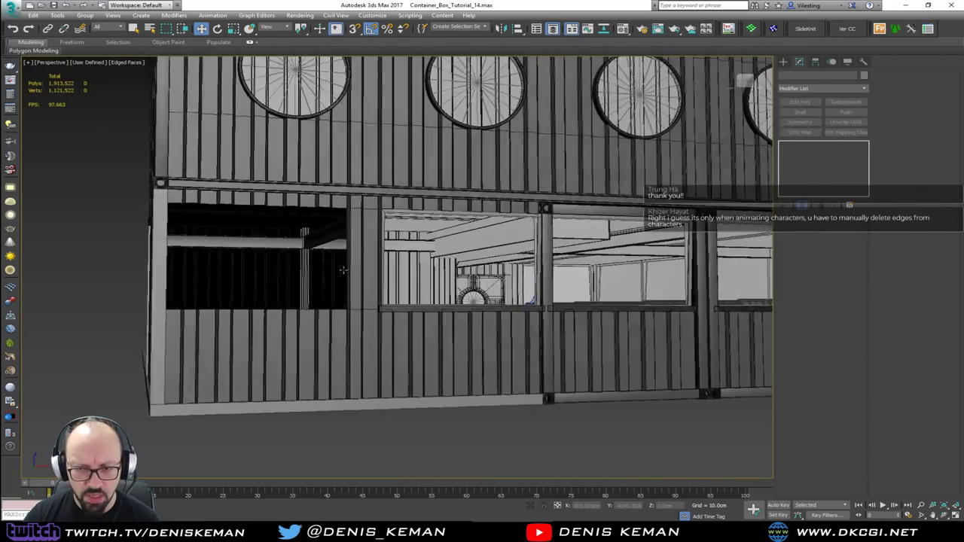
pyautogui.moveTo(345, 269)
pyautogui.keyDown('alt'); pyautogui.mouseDown(button='middle')
pyautogui.moveTo(324, 273)
pyautogui.moveTo(349, 269)
pyautogui.mouseUp(button='middle'); pyautogui.keyUp('alt')
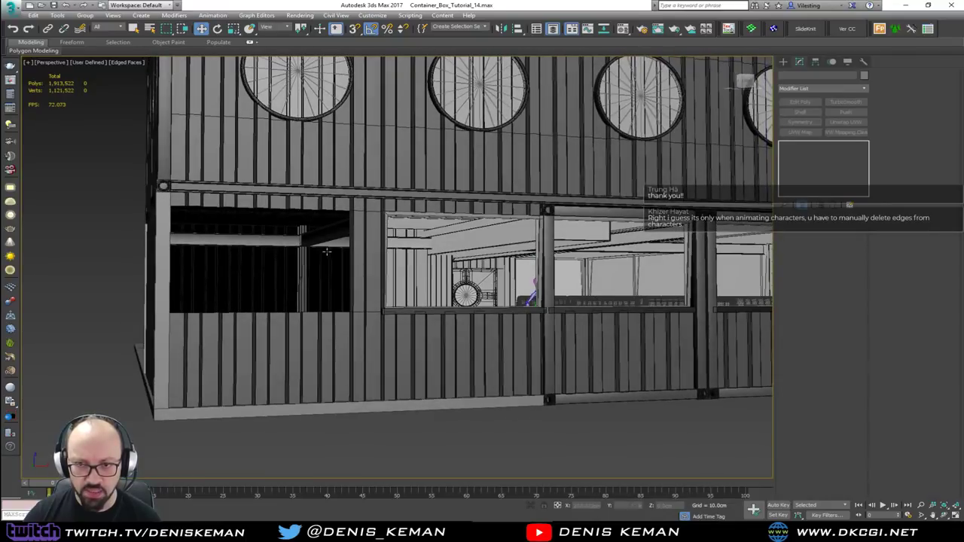
pyautogui.scroll(8, 326, 252)
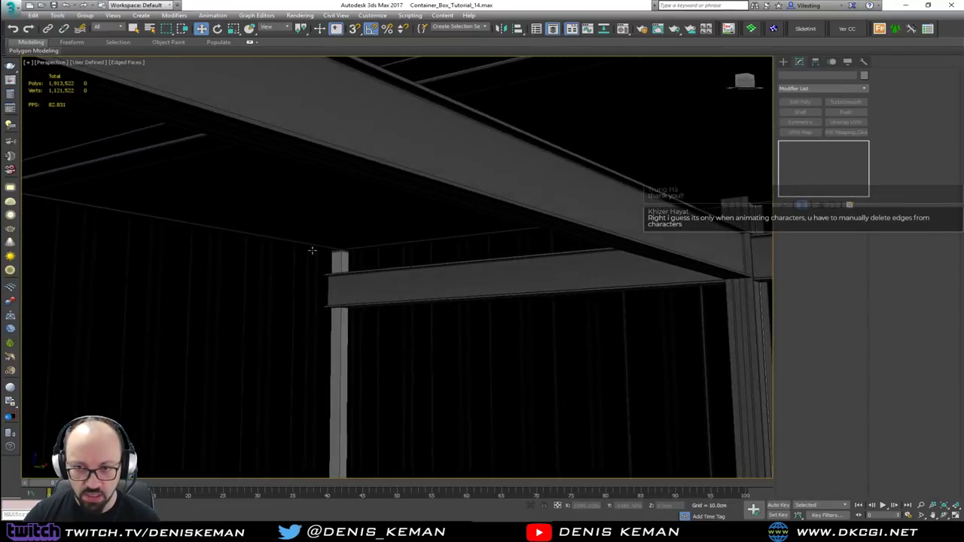
pyautogui.keyDown('alt'); pyautogui.moveTo(312, 250); pyautogui.dragTo(417, 259, button='middle'); pyautogui.keyUp('alt')
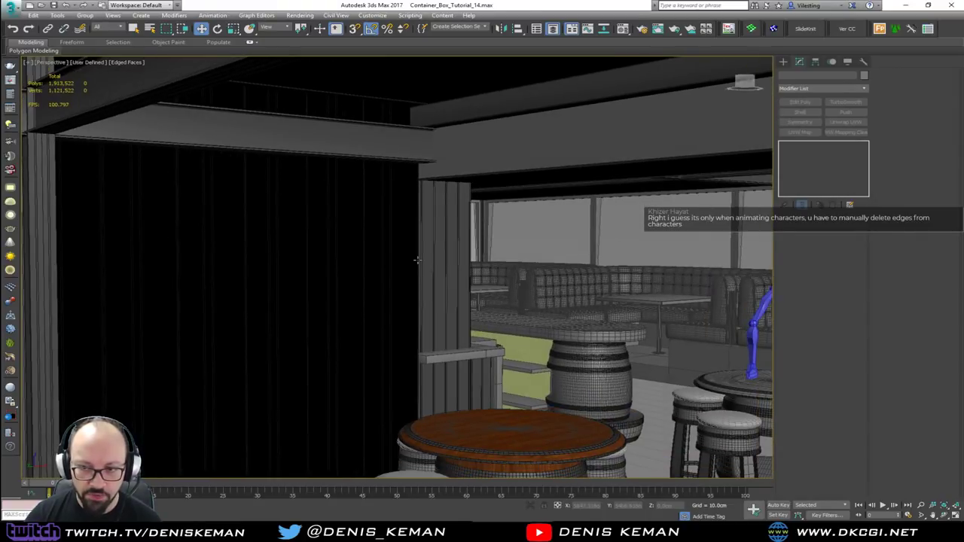
pyautogui.scroll(-10, 418, 260)
pyautogui.scroll(8, 413, 262)
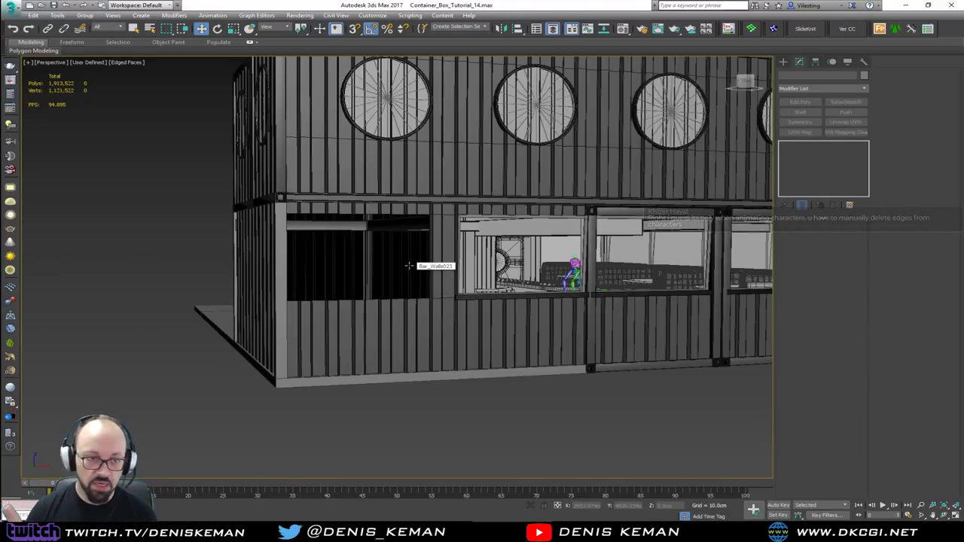
pyautogui.scroll(5, 409, 266)
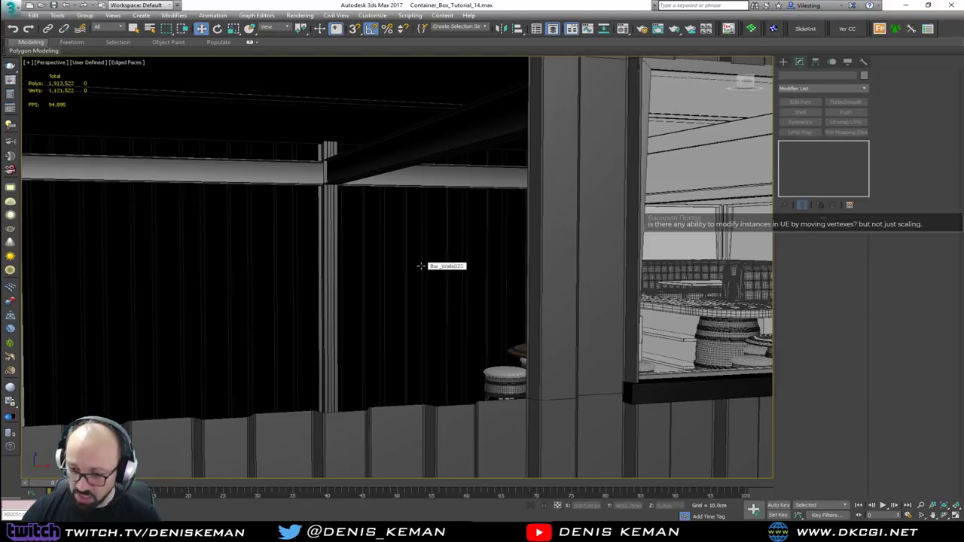
# Isolate the corrugated rear wall with the two window openings and compare it with its Edit Poly modifier off and on.
pyautogui.moveTo(411, 237); pyautogui.dragTo(482, 251, button='middle')
pyautogui.click(495, 258)
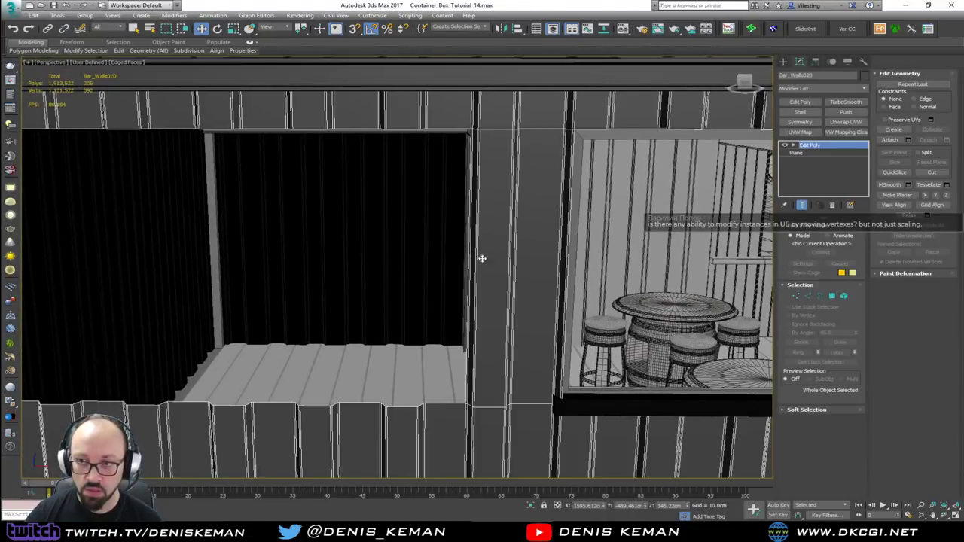
pyautogui.moveTo(397, 238); pyautogui.dragTo(545, 241, button='middle')
pyautogui.hotkey('alt', 'q')
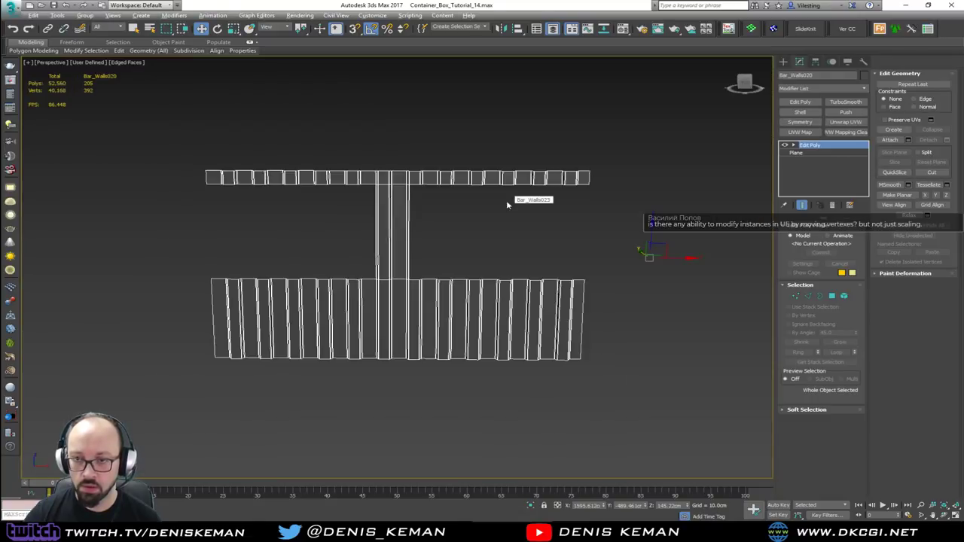
pyautogui.scroll(4, 372, 200)
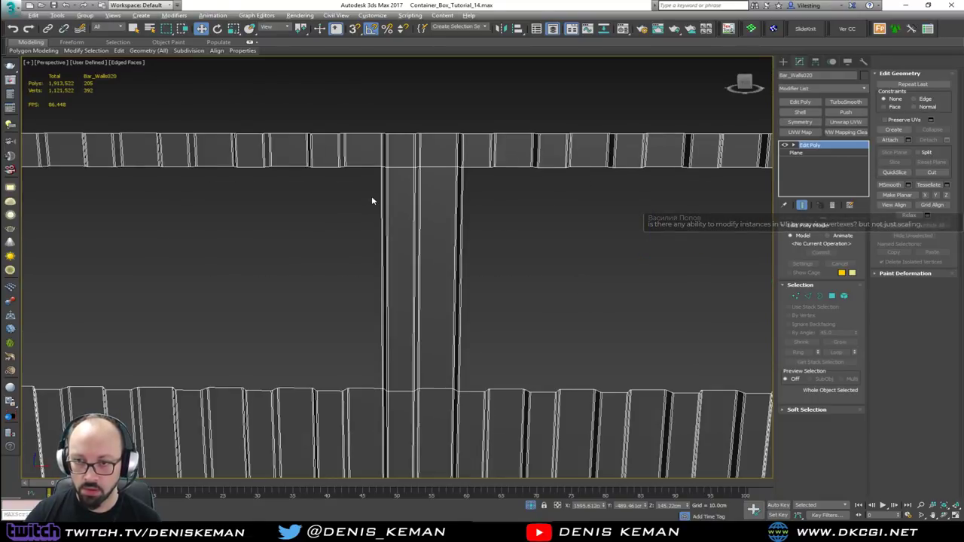
pyautogui.click(785, 145)
pyautogui.click(785, 145)
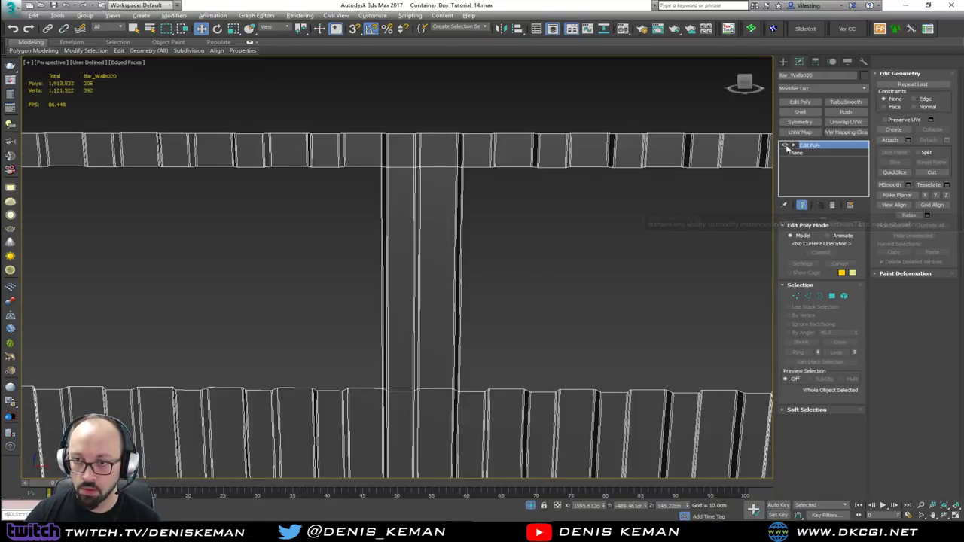
# Select the wall's upper and lower opening edges, keeping only those of the unglazed opening beside the central pillar.
pyautogui.press('2')
pyautogui.doubleClick(366, 165)
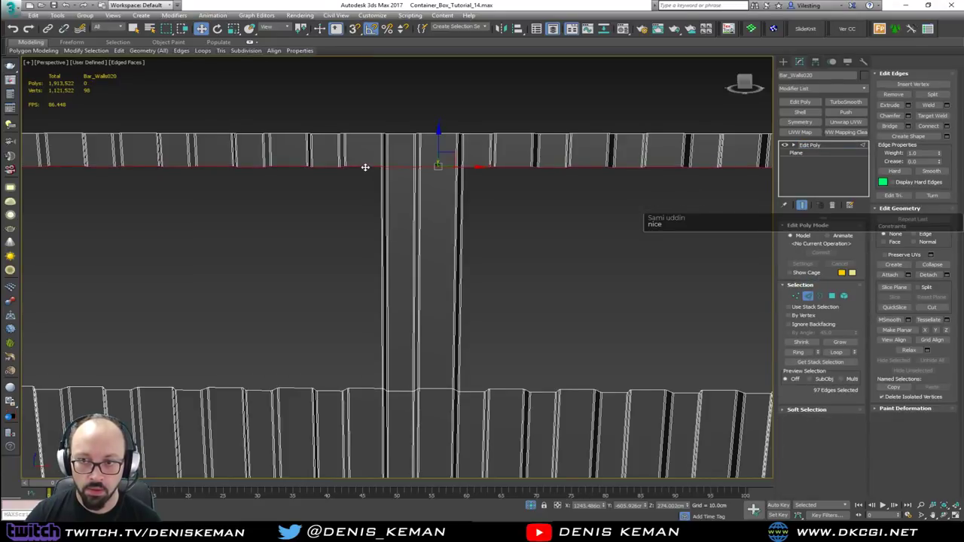
pyautogui.keyDown('ctrl'); pyautogui.doubleClick(374, 389); pyautogui.keyUp('ctrl')
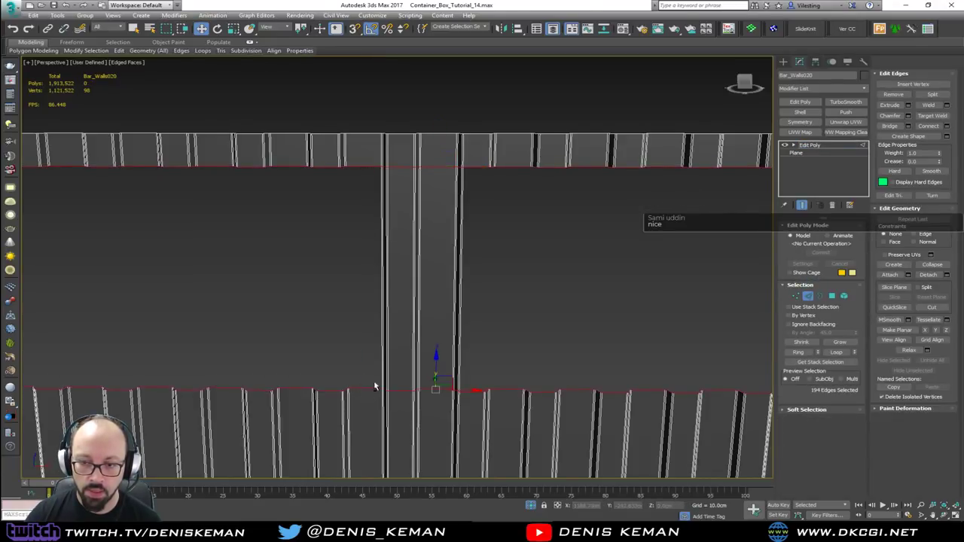
pyautogui.keyDown('alt'); pyautogui.moveTo(392, 410); pyautogui.dragTo(385, 412); pyautogui.keyUp('alt')
pyautogui.moveTo(446, 381); pyautogui.dragTo(420, 355, button='middle')
pyautogui.scroll(-5, 419, 355)
pyautogui.keyDown('alt'); pyautogui.moveTo(619, 224); pyautogui.dragTo(434, 389); pyautogui.keyUp('alt')
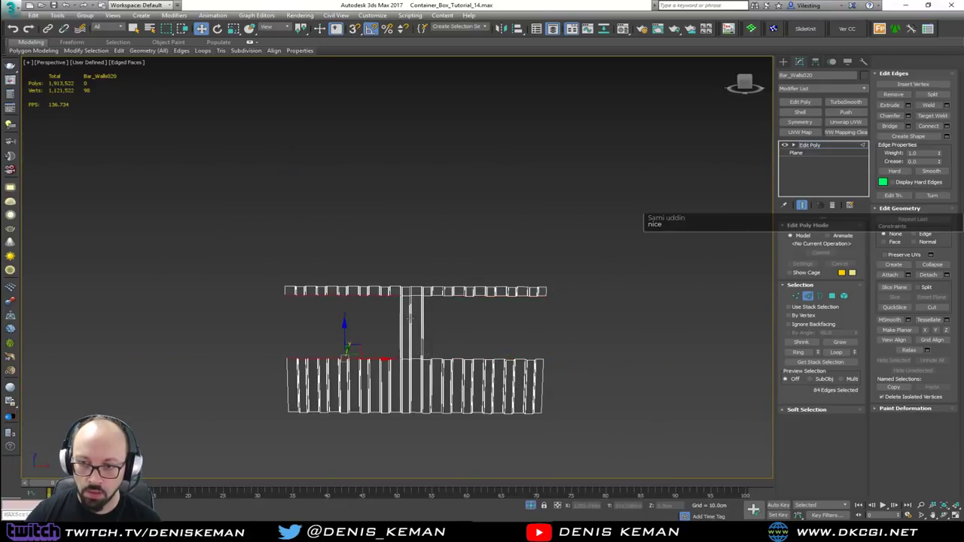
# Remove the stray edges at the pillar corners from the selection and bridge the upper and lower edges to close the unglazed opening.
pyautogui.scroll(6, 403, 282)
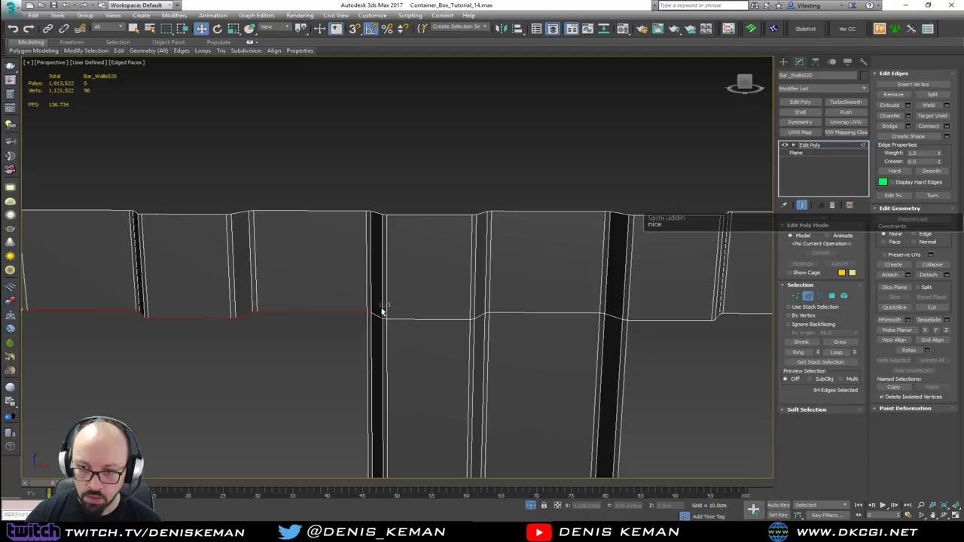
pyautogui.keyDown('alt'); pyautogui.moveTo(369, 321); pyautogui.dragTo(370, 322); pyautogui.keyUp('alt')
pyautogui.moveTo(392, 349); pyautogui.dragTo(400, 218, button='middle')
pyautogui.scroll(-4, 400, 214)
pyautogui.moveTo(411, 385); pyautogui.dragTo(409, 301, button='middle')
pyautogui.scroll(4, 407, 329)
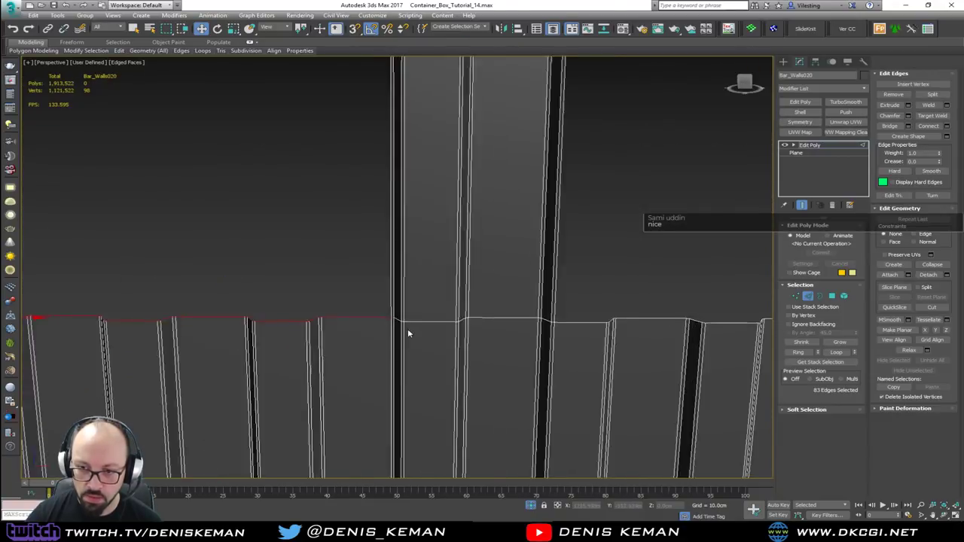
pyautogui.scroll(-3, 523, 308)
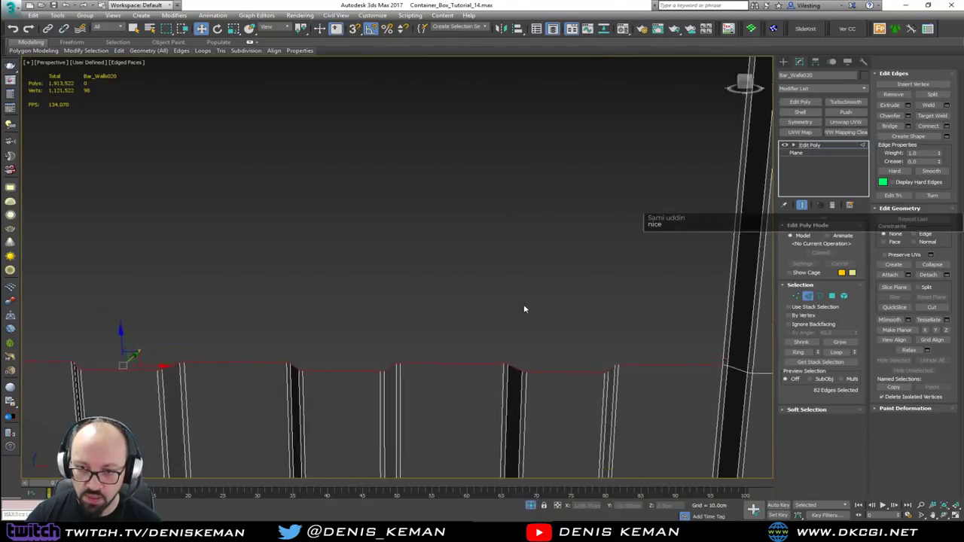
pyautogui.scroll(3, 353, 239)
pyautogui.click(889, 127)
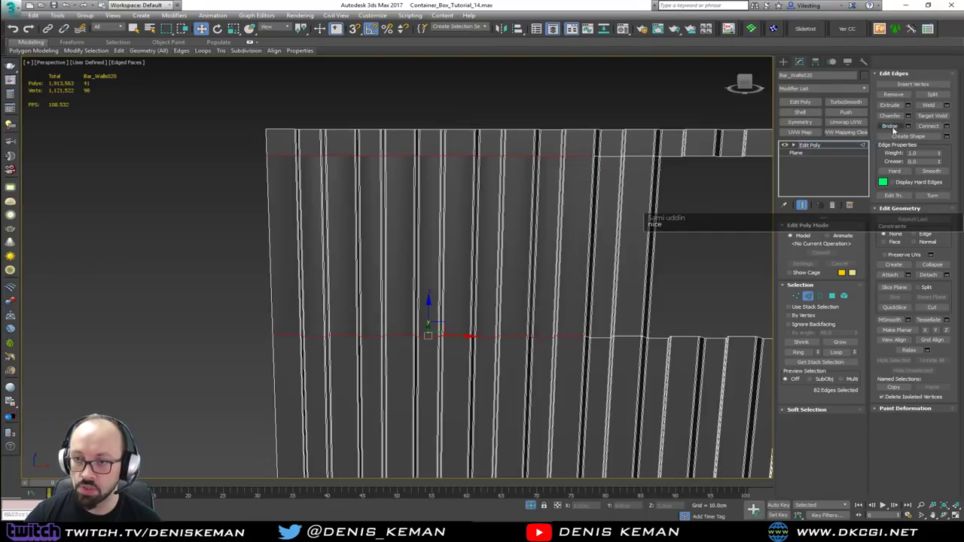
# Clear the smoothing groups on all the wall's polygons and auto-smooth them with a threshold of 45.
pyautogui.click(599, 102)
pyautogui.press('2')
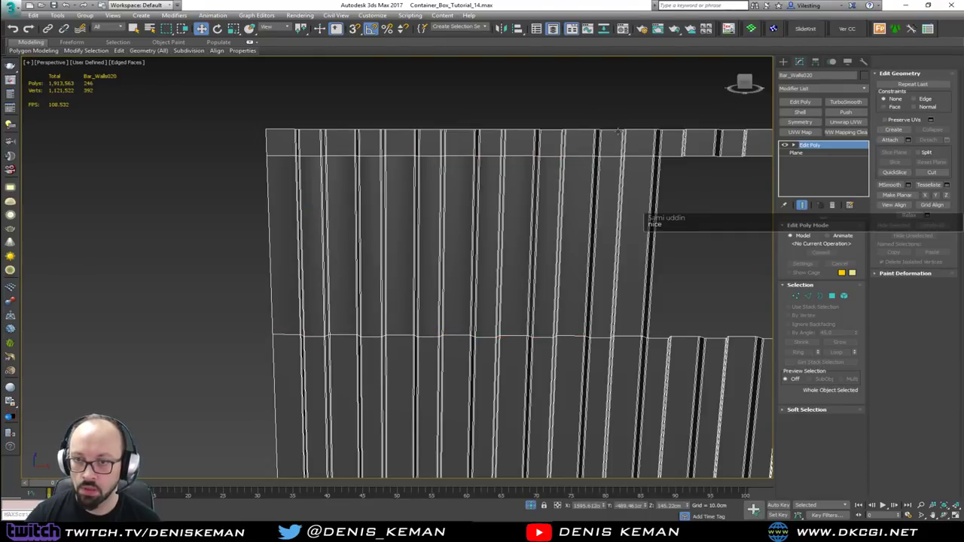
pyautogui.press('4')
pyautogui.hotkey('ctrl', 'a')
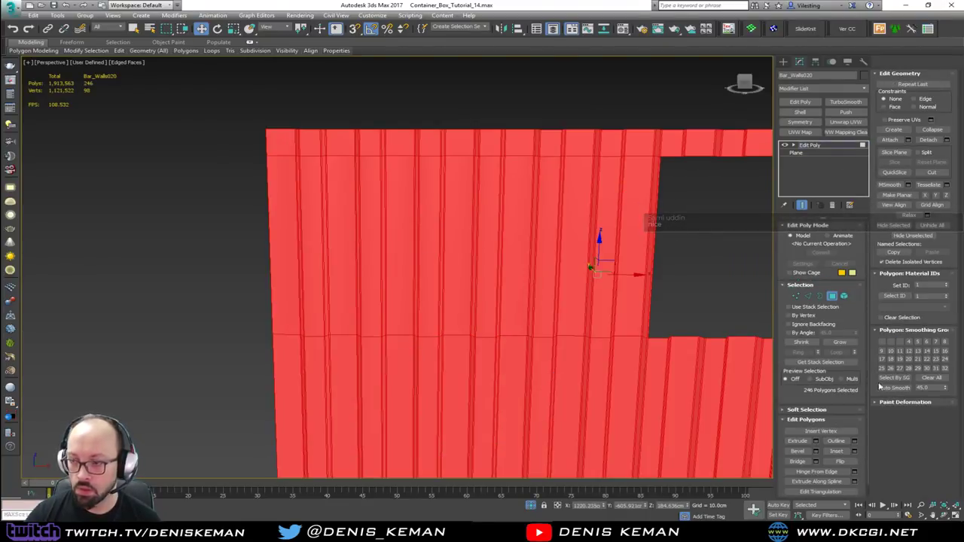
pyautogui.click(931, 378)
pyautogui.click(905, 388)
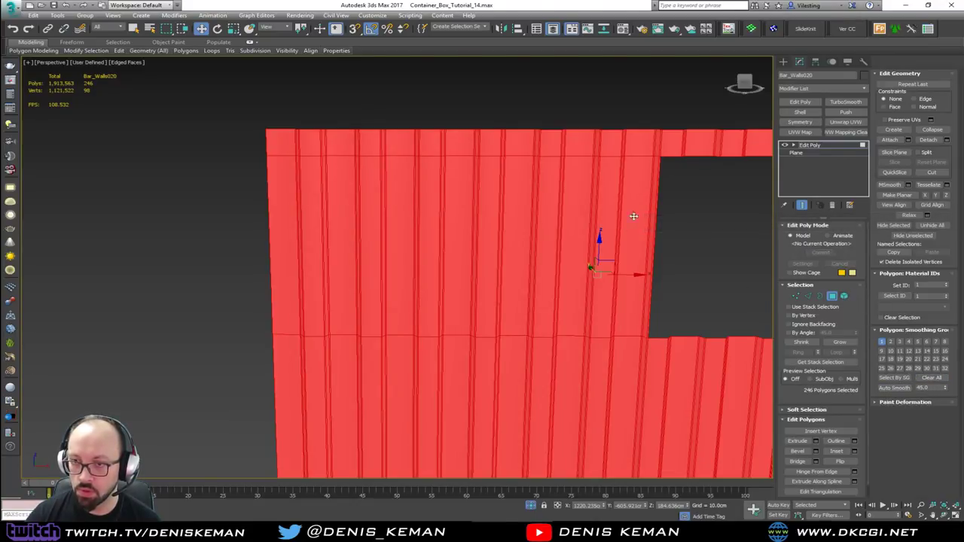
pyautogui.click(831, 295)
pyautogui.click(732, 262)
pyautogui.click(607, 245)
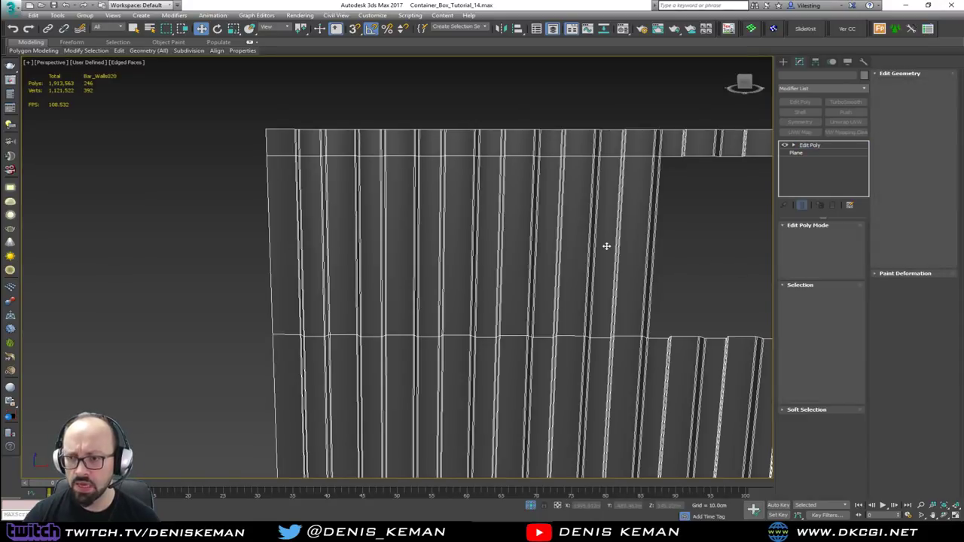
# Clear the smoothing groups on all polygons of the corrugated wall and auto-smooth them with a threshold of 10.
pyautogui.press('4')
pyautogui.hotkey('ctrl', 'a')
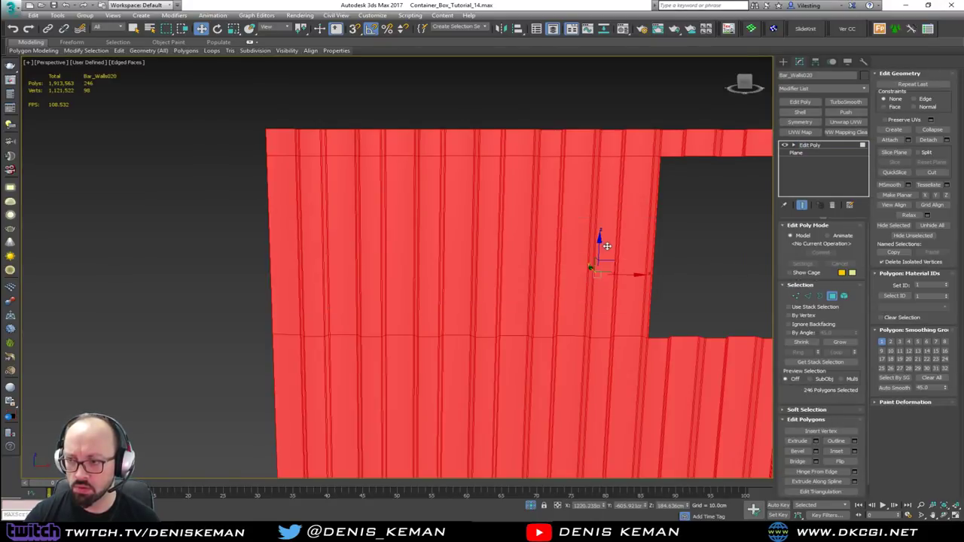
pyautogui.click(933, 378)
pyautogui.click(897, 388)
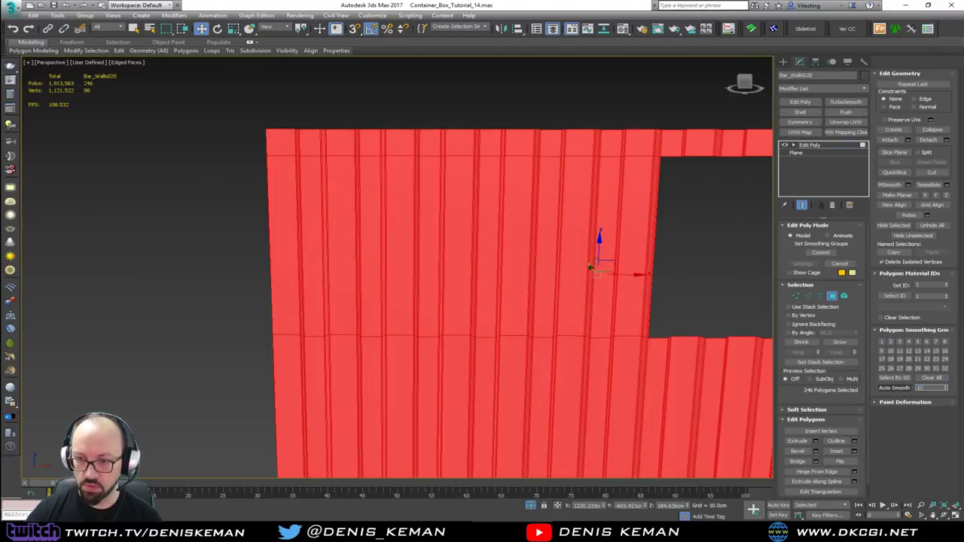
pyautogui.click(890, 389)
pyautogui.click(890, 388)
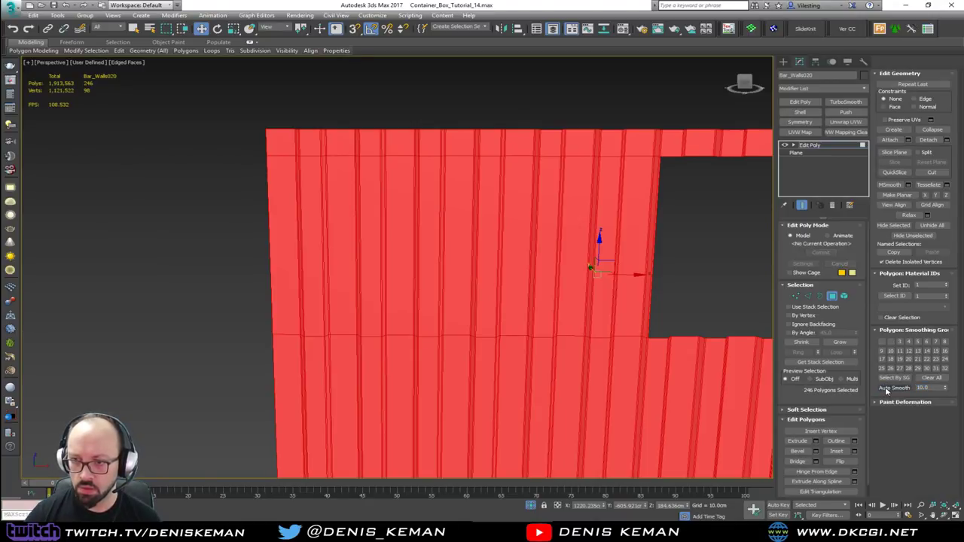
pyautogui.click(832, 298)
pyautogui.click(748, 284)
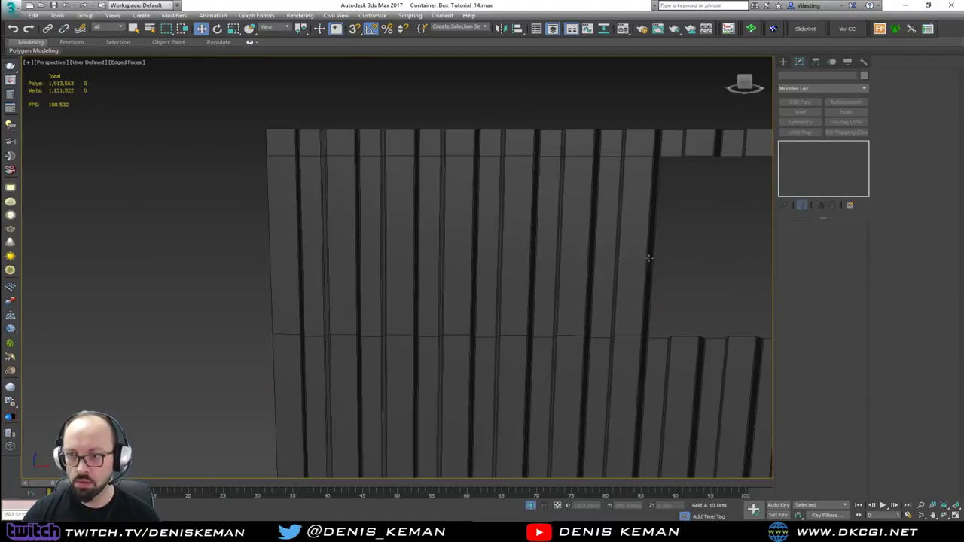
# Turn off the edged-faces display and end isolation to bring back the rest of the container building.
pyautogui.press('F4')
pyautogui.moveTo(672, 256); pyautogui.dragTo(313, 253, button='middle')
pyautogui.rightClick(418, 249)
pyautogui.click(452, 177)
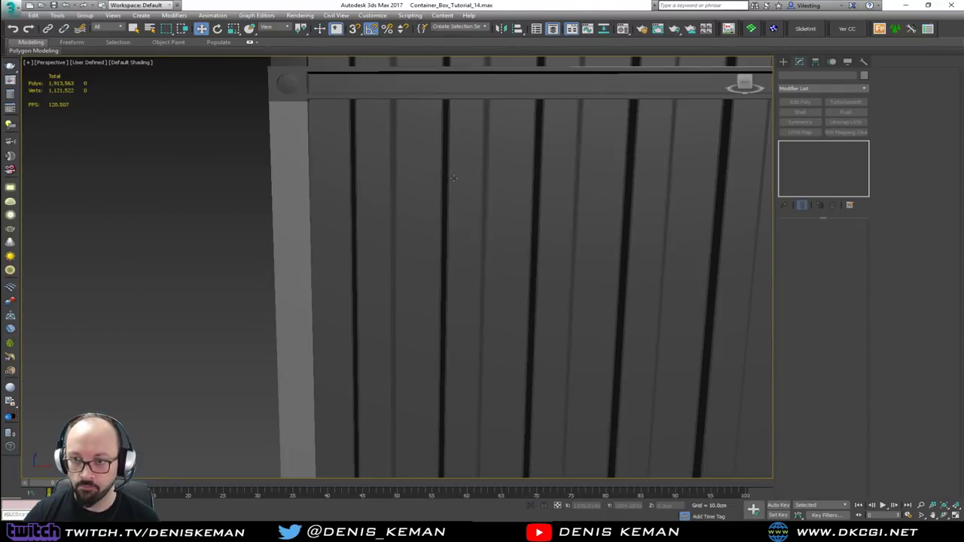
pyautogui.keyDown('alt'); pyautogui.moveTo(437, 195); pyautogui.dragTo(358, 284, button='middle'); pyautogui.keyUp('alt')
pyautogui.scroll(-5, 271, 206)
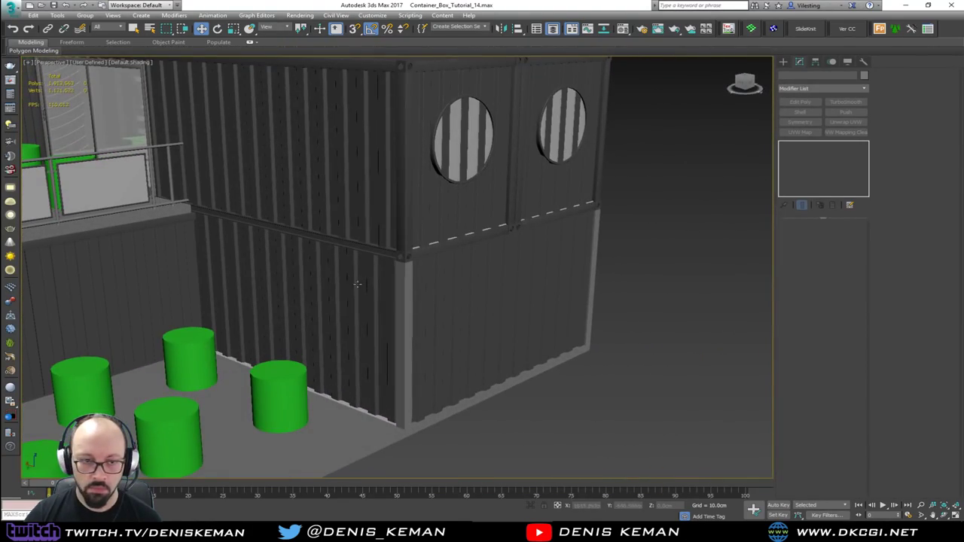
# Hide the corrugated container walls and examine the ground-floor seating area and its supporting pillars.
pyautogui.click(342, 335)
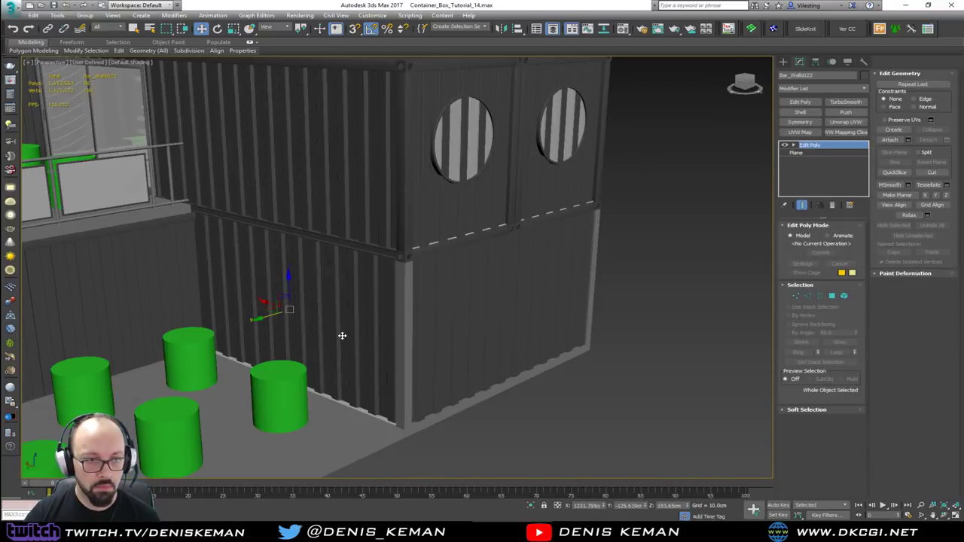
pyautogui.press('Delete')
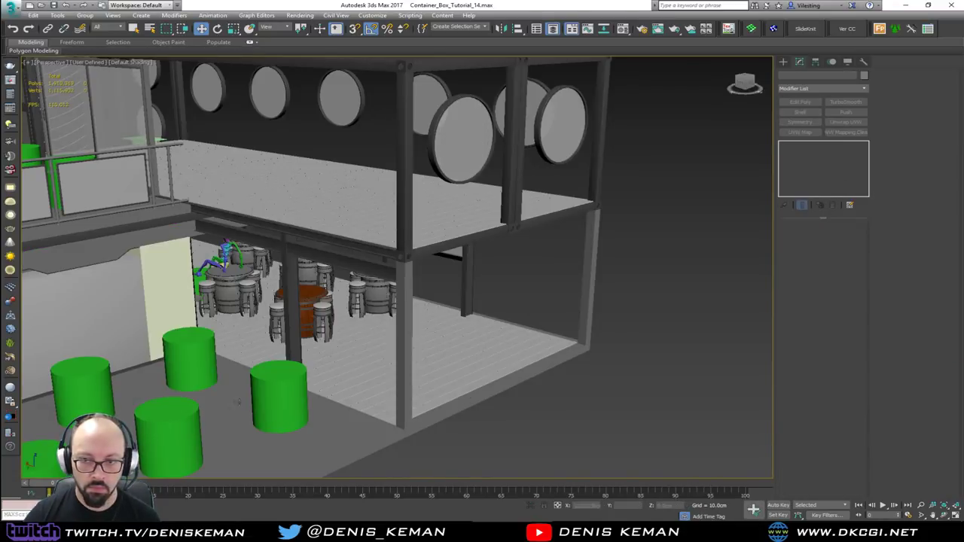
pyautogui.keyDown('alt'); pyautogui.moveTo(580, 382); pyautogui.dragTo(428, 344, button='middle'); pyautogui.keyUp('alt')
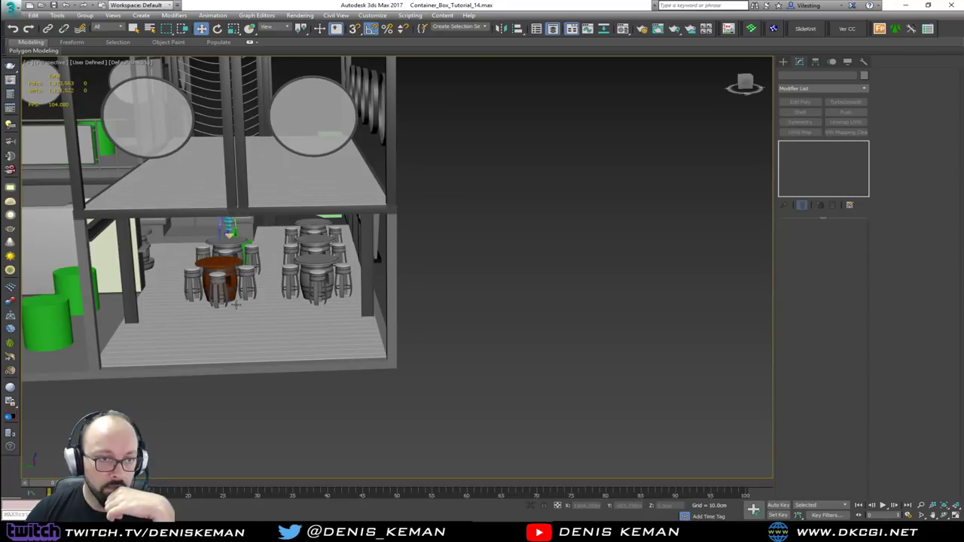
pyautogui.moveTo(237, 305); pyautogui.dragTo(321, 284, button='middle')
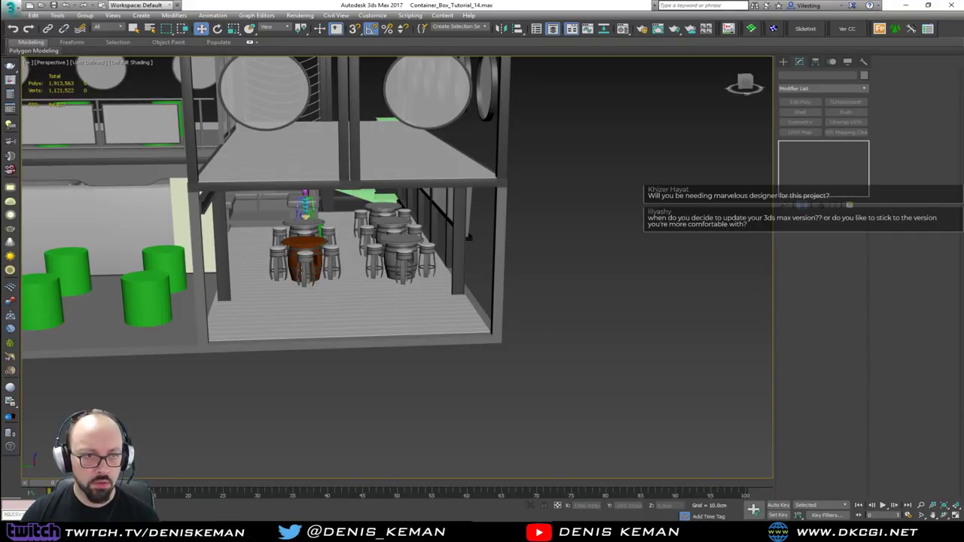
pyautogui.keyDown('alt'); pyautogui.moveTo(302, 268); pyautogui.dragTo(337, 269, button='middle'); pyautogui.keyUp('alt')
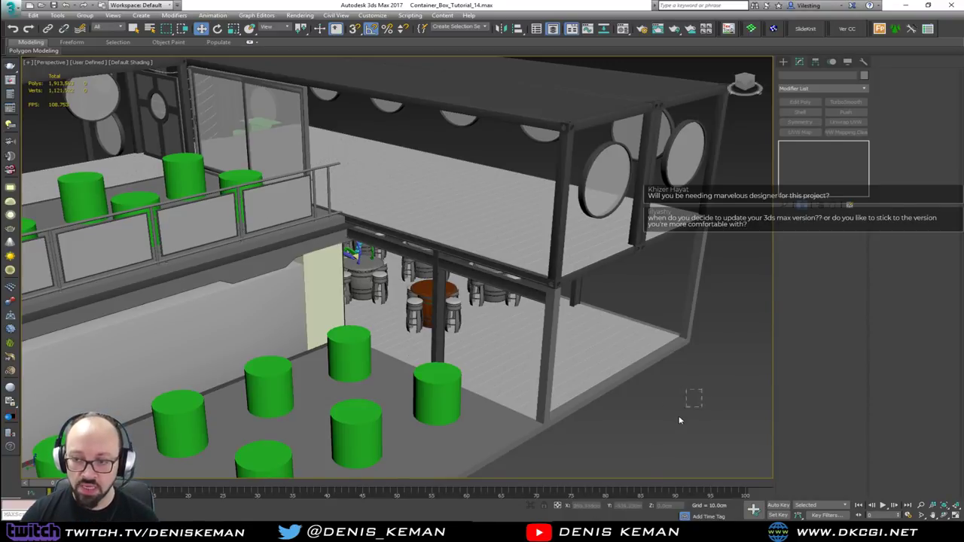
pyautogui.moveTo(444, 294)
pyautogui.mouseDown(button='middle')
pyautogui.moveTo(422, 274)
pyautogui.moveTo(437, 277)
pyautogui.mouseUp(button='middle')
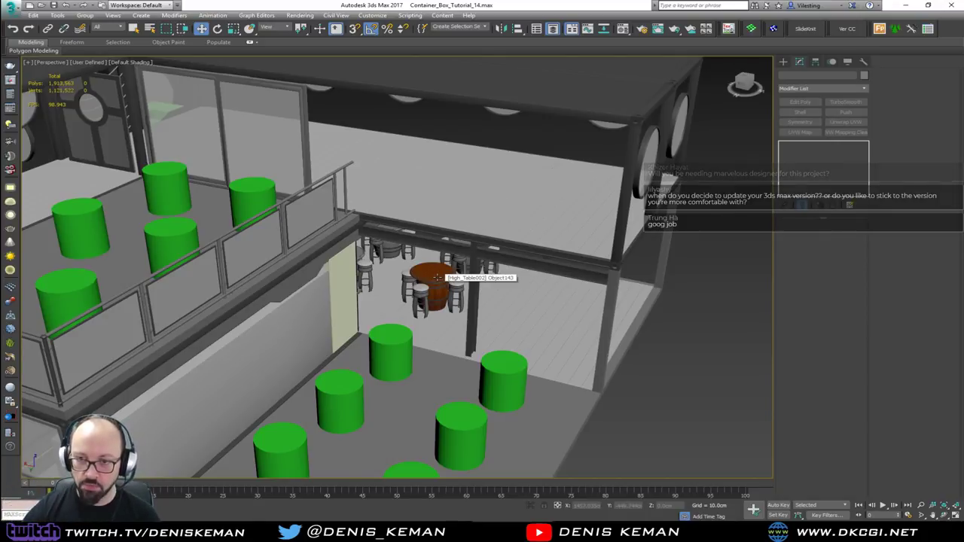
pyautogui.scroll(6, 437, 277)
pyautogui.scroll(-4, 437, 277)
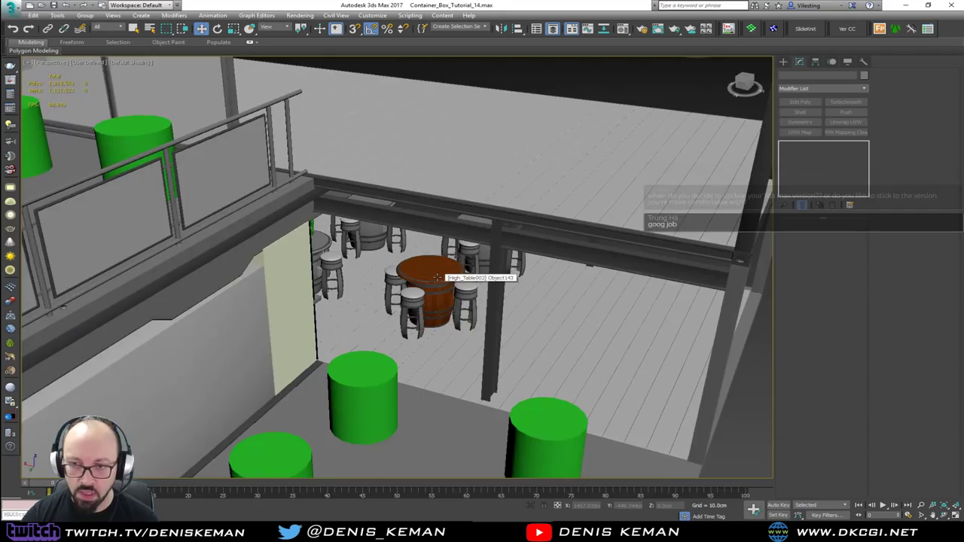
# Examine the upper terrace, railings, roof and overall frame of the building with the corrugated walls hidden.
pyautogui.keyDown('alt'); pyautogui.moveTo(437, 278); pyautogui.dragTo(410, 289, button='middle'); pyautogui.keyUp('alt')
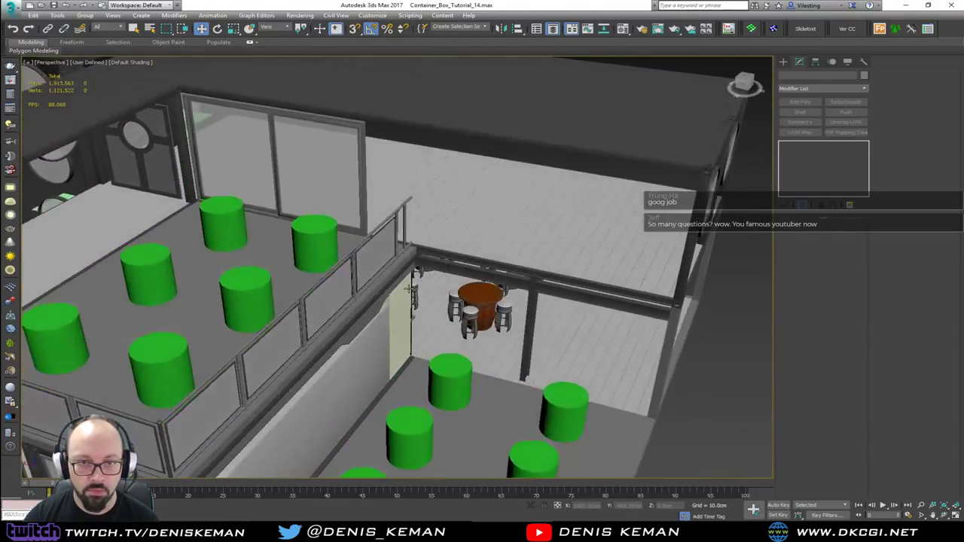
pyautogui.moveTo(256, 214); pyautogui.dragTo(391, 212, button='middle')
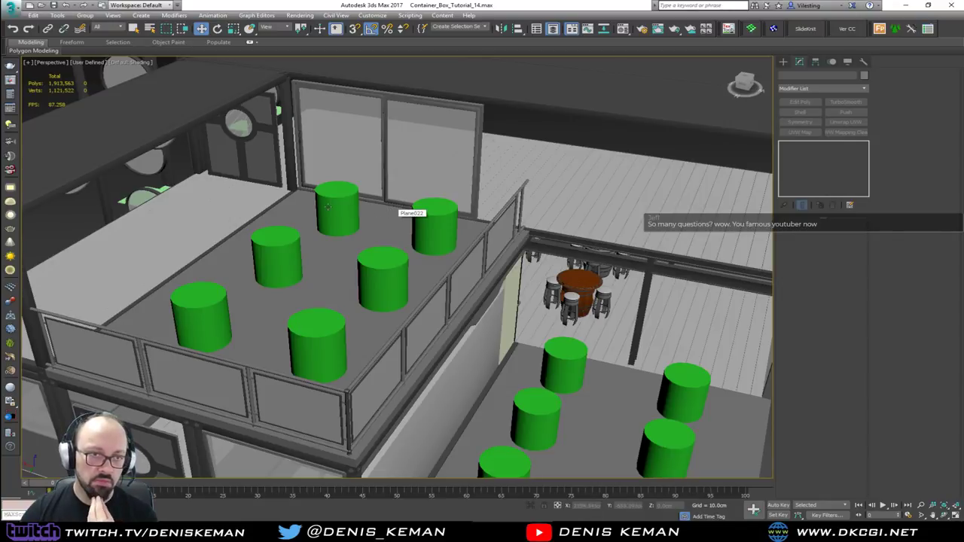
pyautogui.keyDown('alt'); pyautogui.moveTo(246, 176); pyautogui.dragTo(390, 229, button='middle'); pyautogui.keyUp('alt')
pyautogui.keyDown('alt'); pyautogui.moveTo(451, 146); pyautogui.dragTo(409, 173, button='middle'); pyautogui.keyUp('alt')
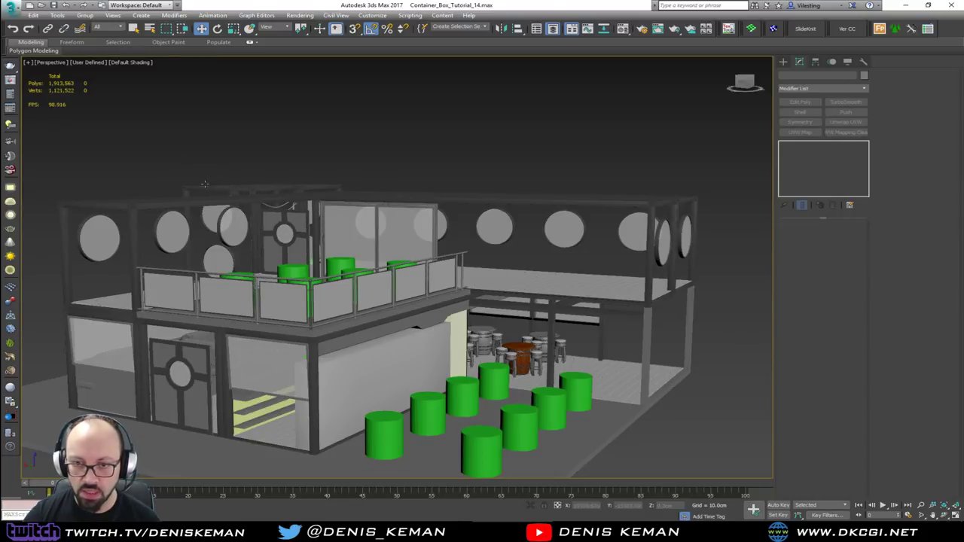
pyautogui.keyDown('alt'); pyautogui.moveTo(321, 192); pyautogui.dragTo(306, 207, button='middle'); pyautogui.keyUp('alt')
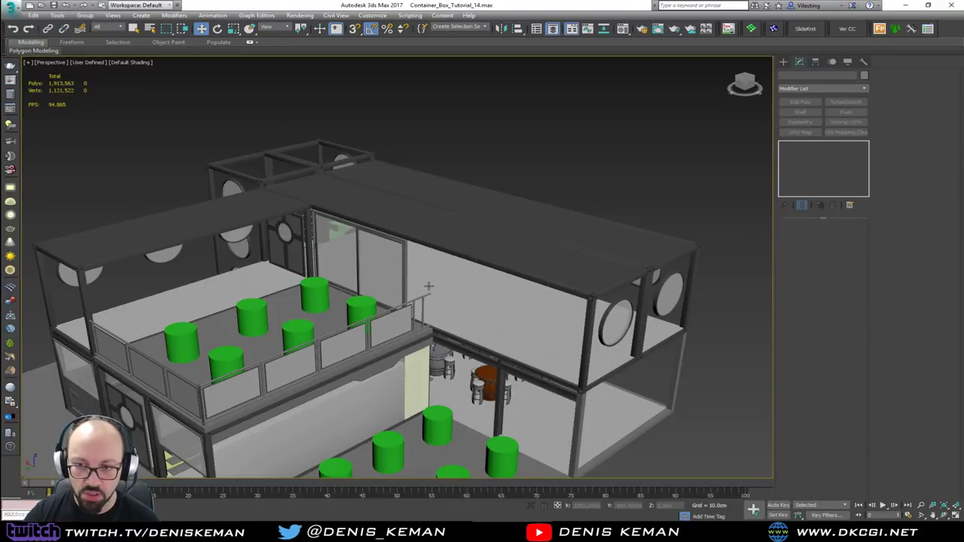
pyautogui.keyDown('alt'); pyautogui.moveTo(426, 309); pyautogui.dragTo(416, 289, button='middle'); pyautogui.keyUp('alt')
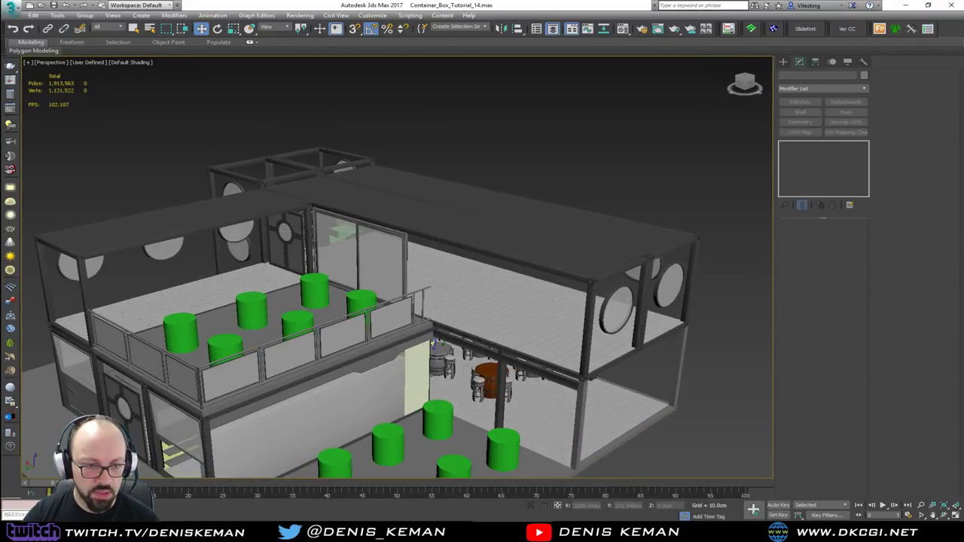
# Show the corrugated walls again and examine the building's exterior around the terrace and outdoor seating.
pyautogui.keyDown('alt'); pyautogui.moveTo(417, 289); pyautogui.dragTo(184, 324, button='middle'); pyautogui.keyUp('alt')
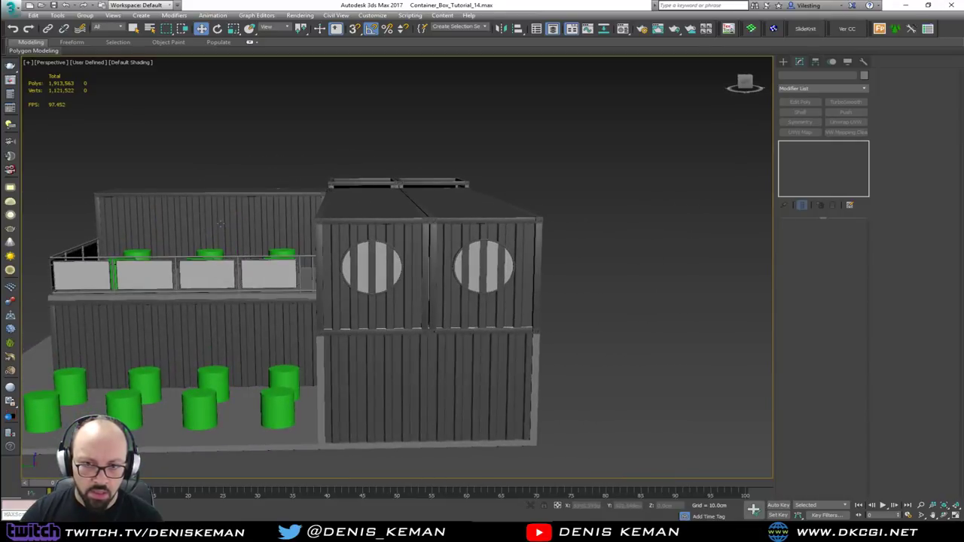
pyautogui.keyDown('alt'); pyautogui.moveTo(216, 199); pyautogui.dragTo(260, 200, button='middle'); pyautogui.keyUp('alt')
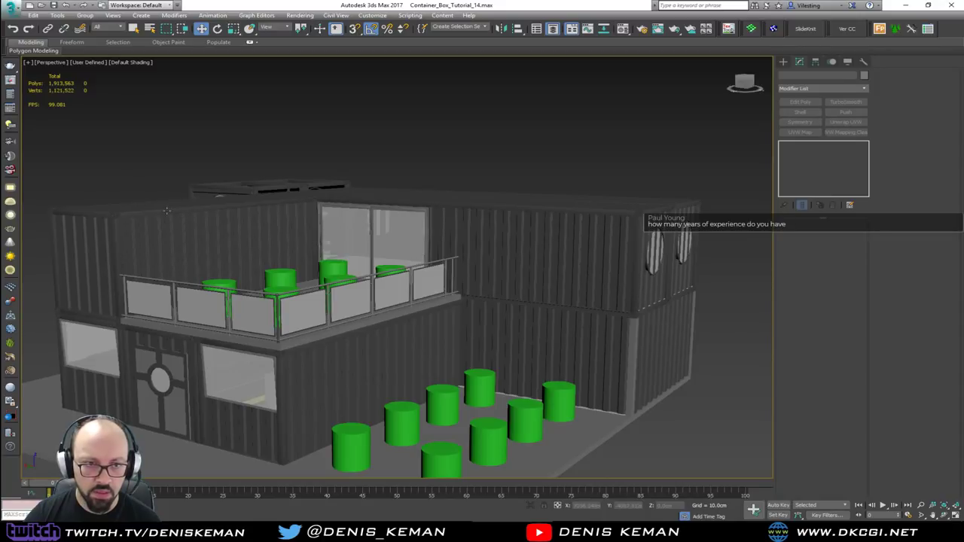
pyautogui.keyDown('alt'); pyautogui.moveTo(167, 211); pyautogui.dragTo(148, 202, button='middle'); pyautogui.keyUp('alt')
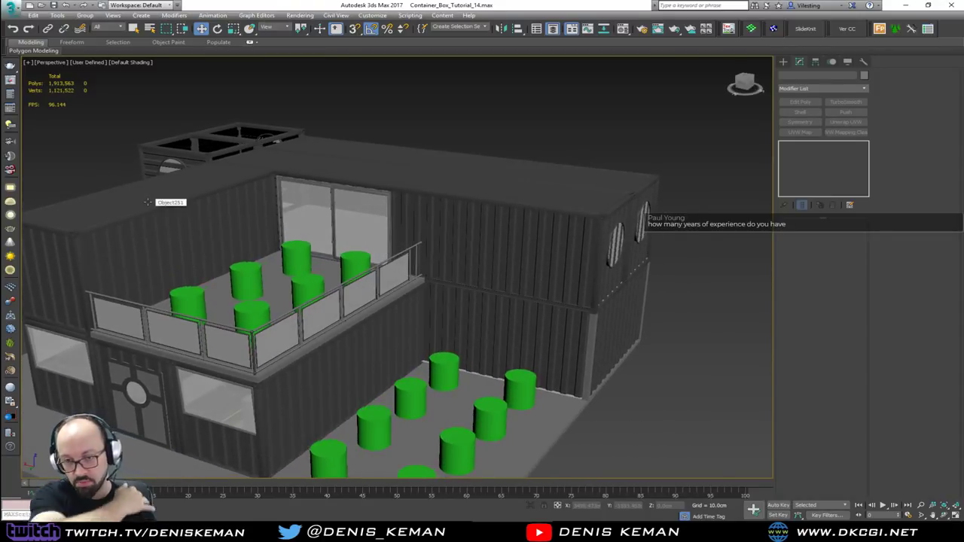
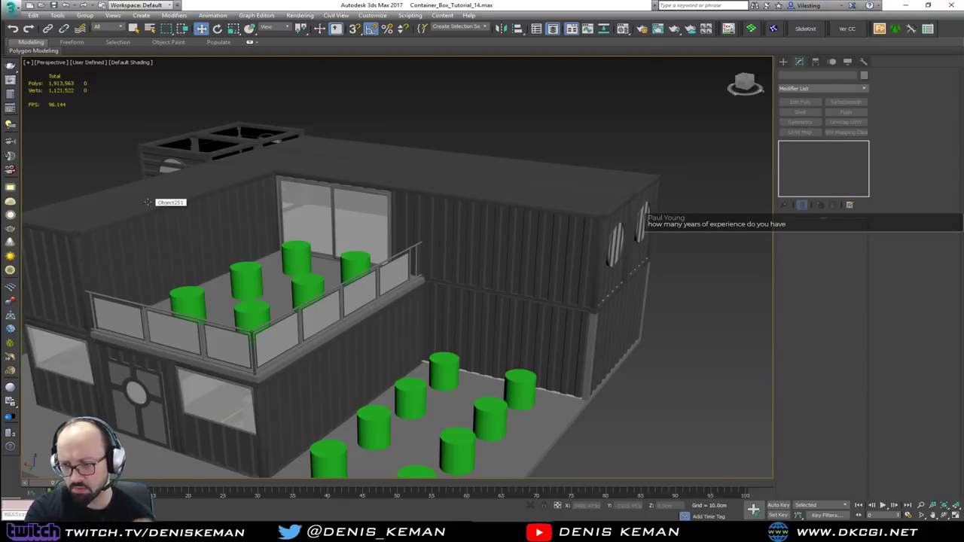
pyautogui.keyDown('alt'); pyautogui.moveTo(430, 86); pyautogui.dragTo(325, 141, button='middle'); pyautogui.keyUp('alt')
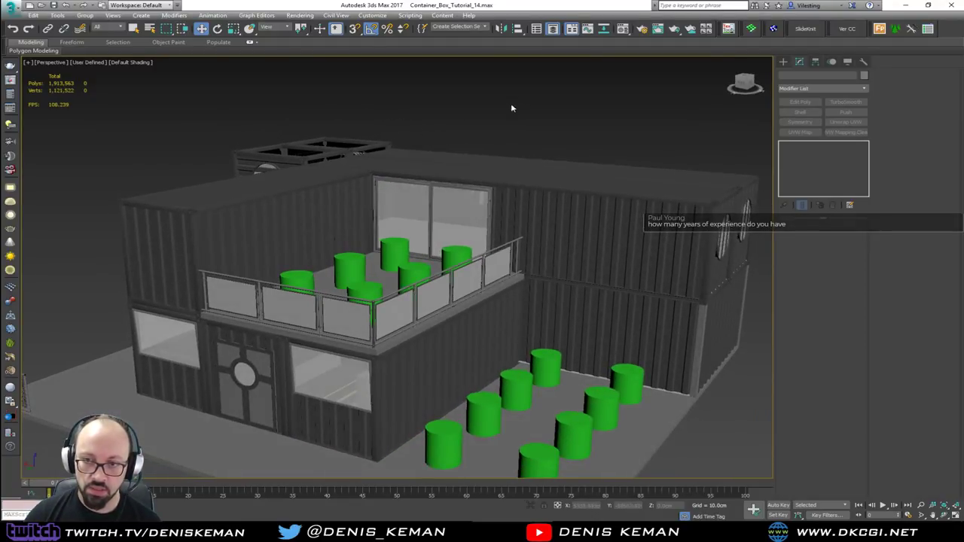
pyautogui.keyDown('alt'); pyautogui.moveTo(369, 339); pyautogui.dragTo(362, 348, button='middle'); pyautogui.keyUp('alt')
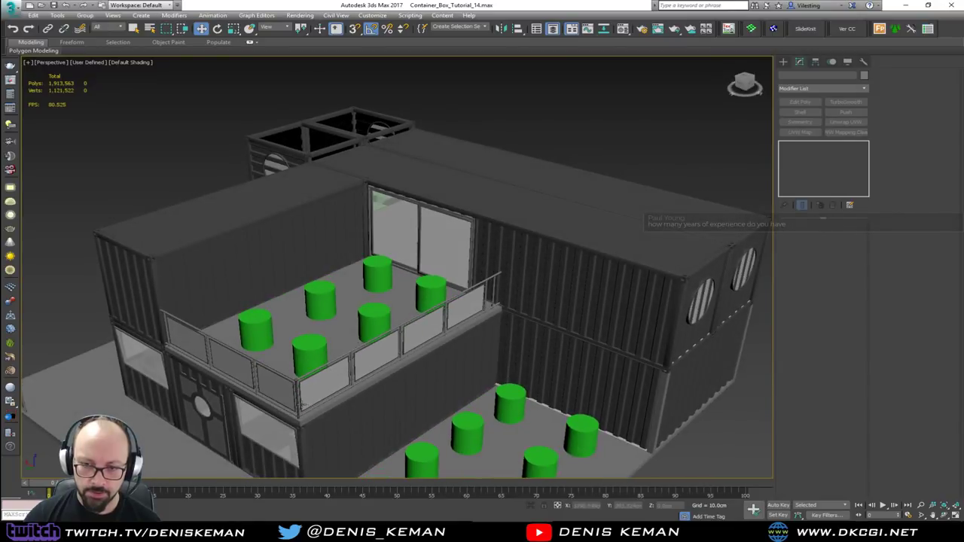
# Create an upright cylinder with AutoGrid on the terrace floor, about 6.8 cm in radius and 192 cm high.
pyautogui.scroll(5, 301, 399)
pyautogui.click(783, 64)
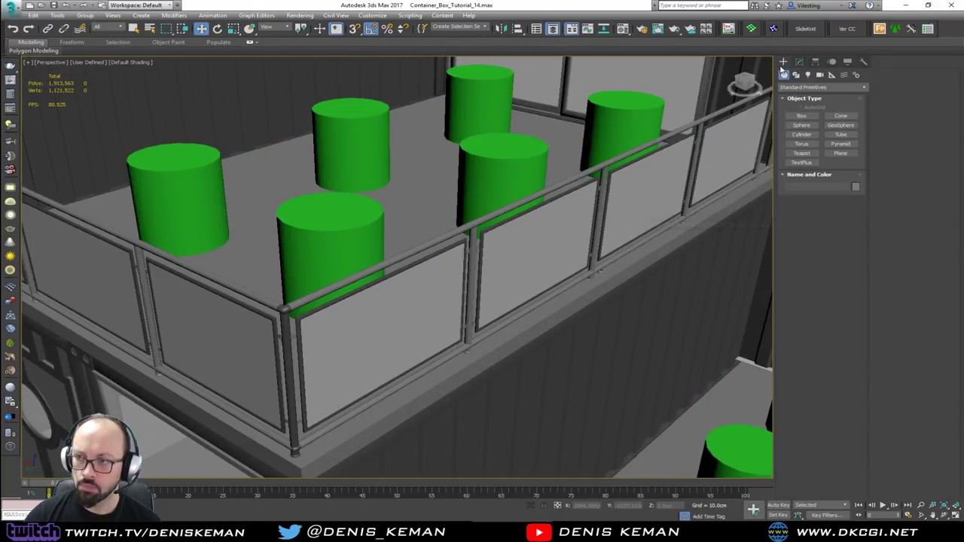
pyautogui.click(802, 134)
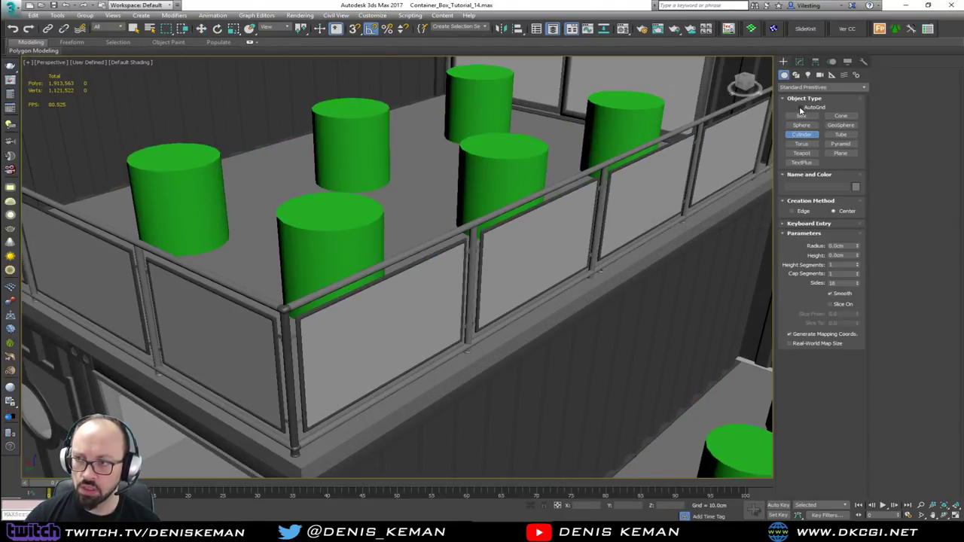
pyautogui.moveTo(253, 278); pyautogui.dragTo(263, 280)
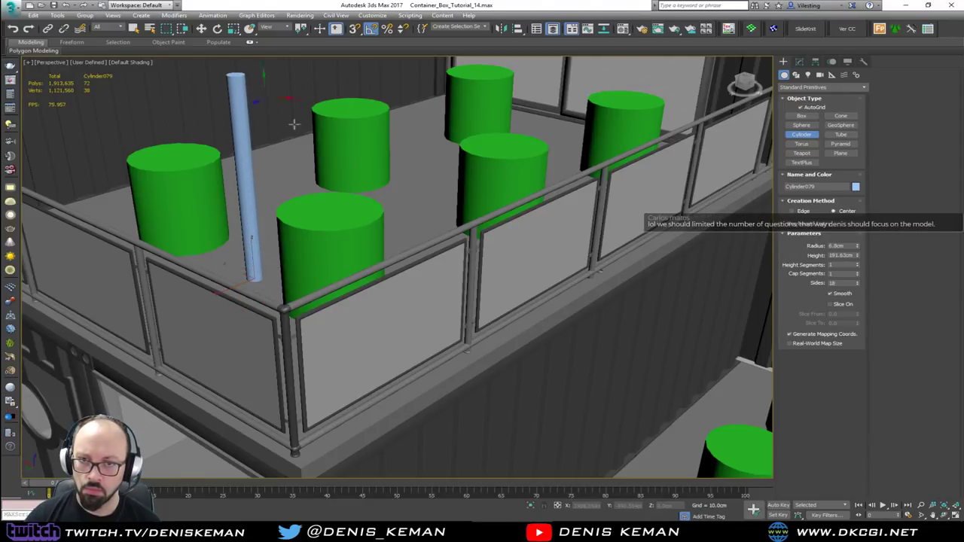
pyautogui.click(440, 143)
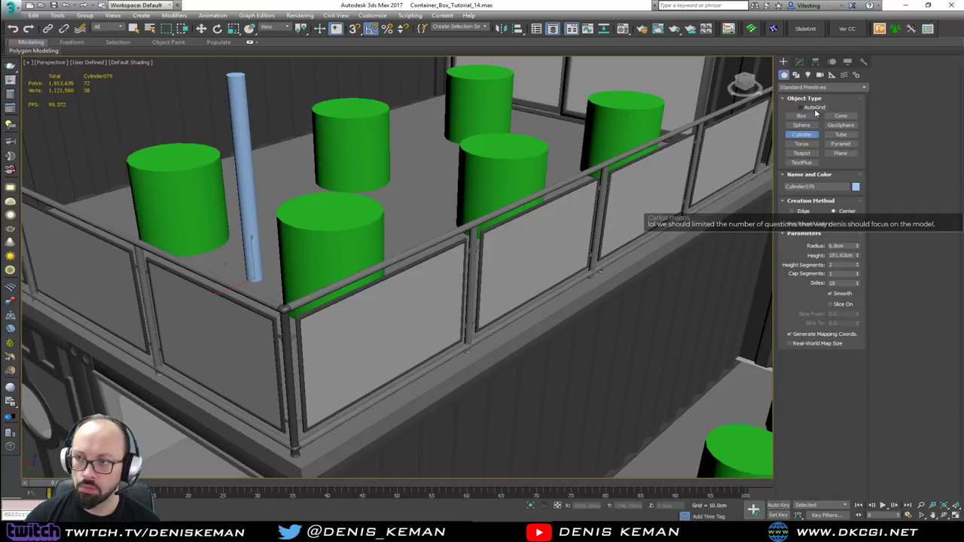
# Move the new cylinder to the terrace's outer corner, beside the meeting point of the two railings.
pyautogui.press('w')
pyautogui.moveTo(241, 273); pyautogui.dragTo(280, 296, button='middle')
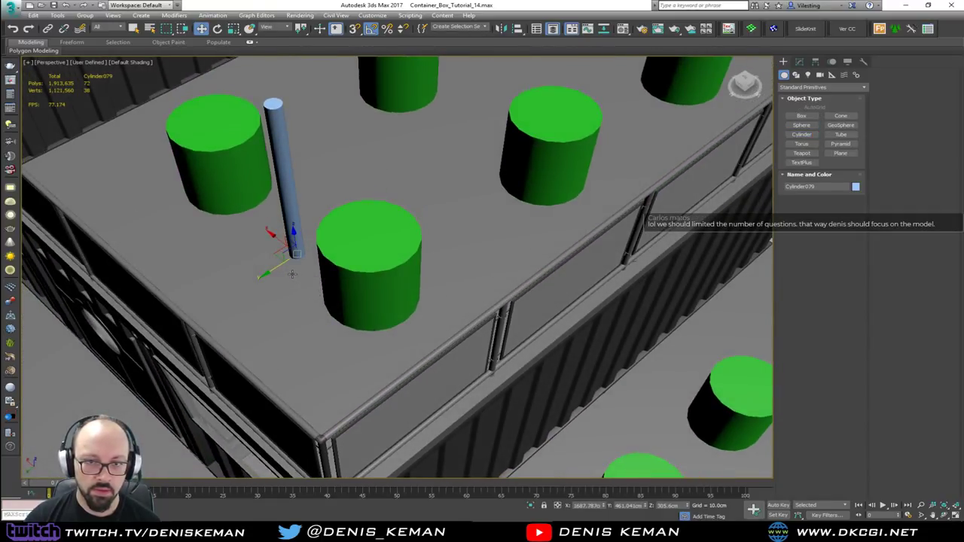
pyautogui.moveTo(279, 258); pyautogui.dragTo(309, 498)
pyautogui.moveTo(327, 390); pyautogui.dragTo(354, 276, button='middle')
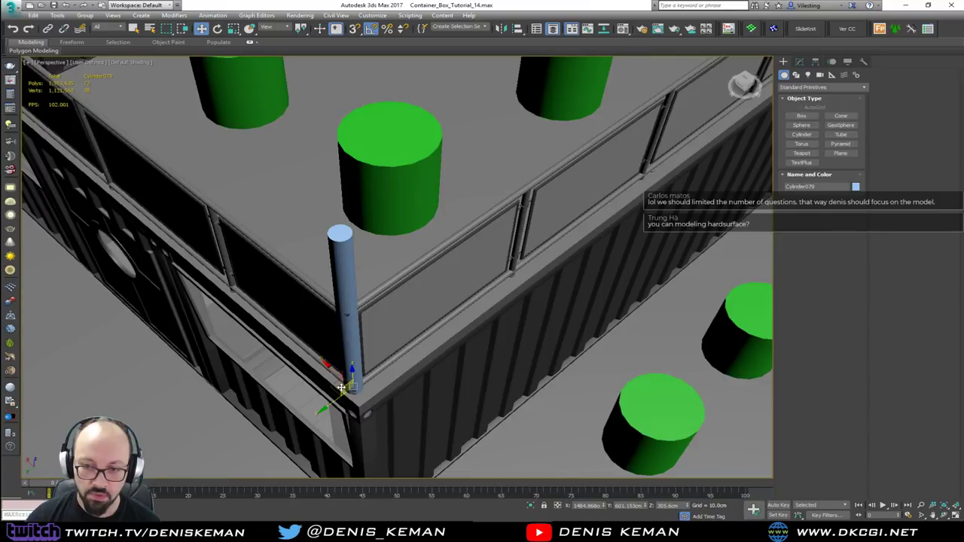
pyautogui.moveTo(341, 388); pyautogui.dragTo(339, 397)
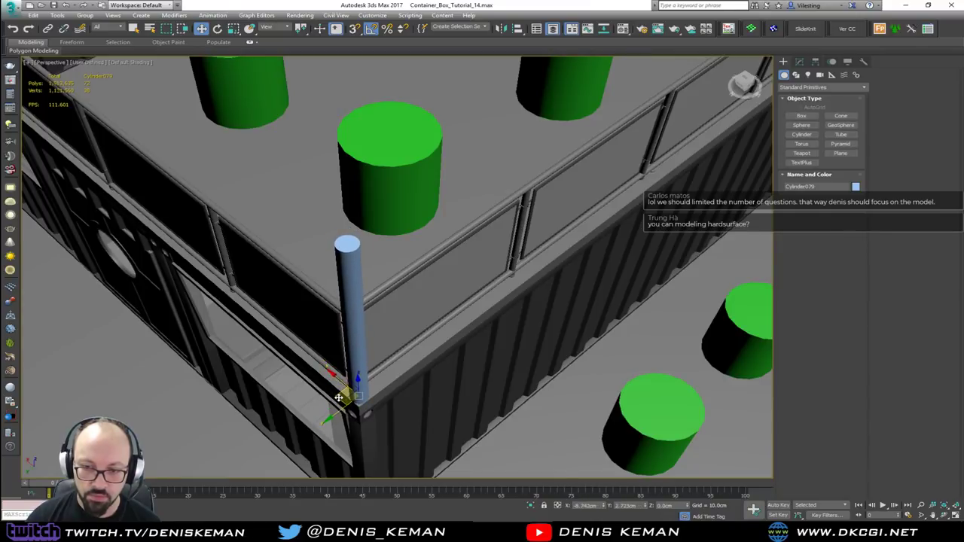
# Set the terrace corner post's radius to 3 cm and its height to 250 cm.
pyautogui.keyDown('alt'); pyautogui.moveTo(339, 397); pyautogui.dragTo(356, 347, button='middle'); pyautogui.keyUp('alt')
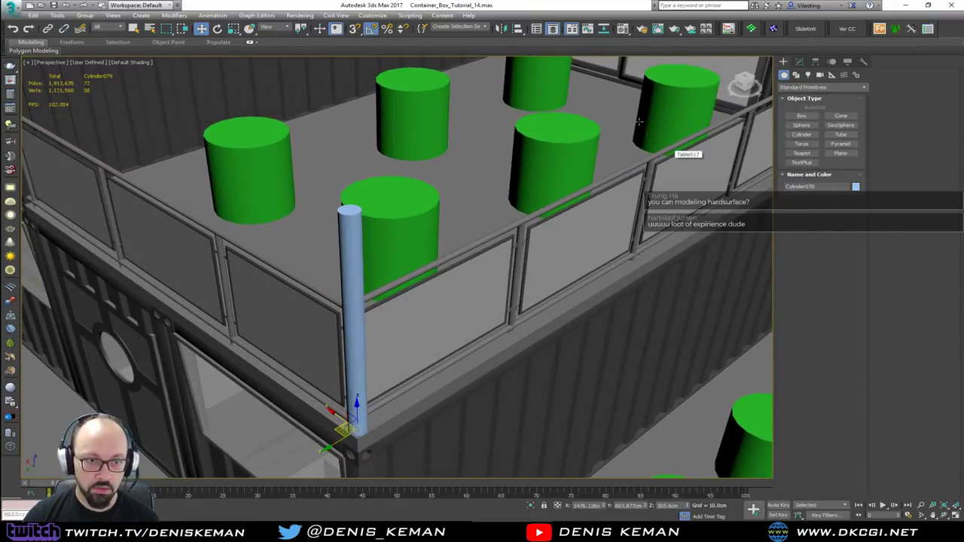
pyautogui.click(798, 62)
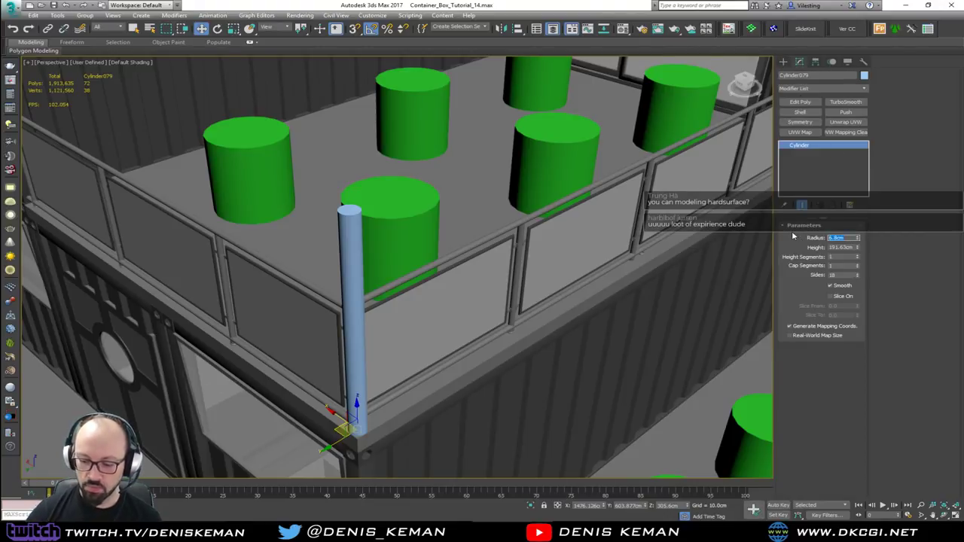
pyautogui.write('3')
pyautogui.press('Return')
pyautogui.press('Tab')
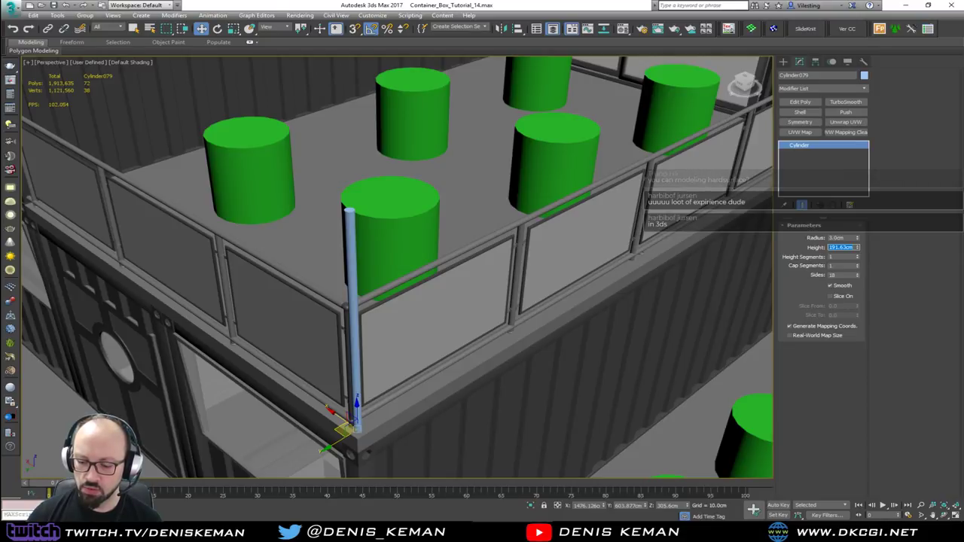
pyautogui.write('250')
pyautogui.press('Return')
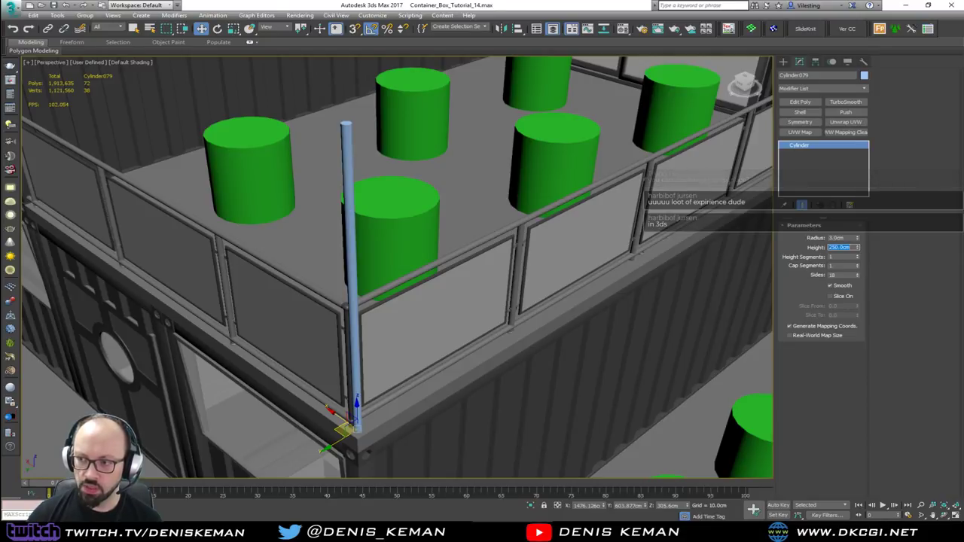
pyautogui.rightClick(415, 223)
# Move the slimmed post closer into the outer corner where the two terrace railings meet.
pyautogui.moveTo(375, 179); pyautogui.dragTo(269, 208, button='middle')
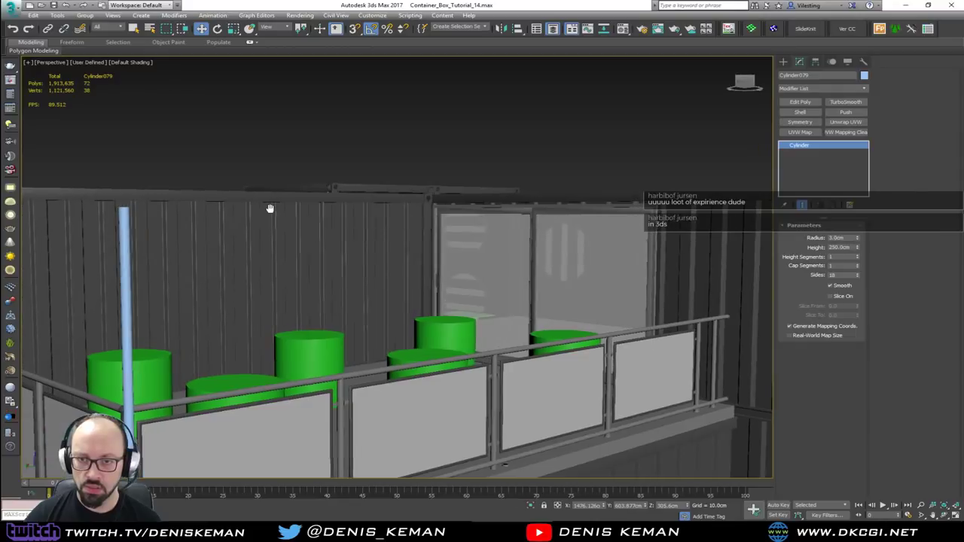
pyautogui.scroll(-4, 269, 208)
pyautogui.keyDown('alt'); pyautogui.moveTo(176, 196); pyautogui.dragTo(349, 219, button='middle'); pyautogui.keyUp('alt')
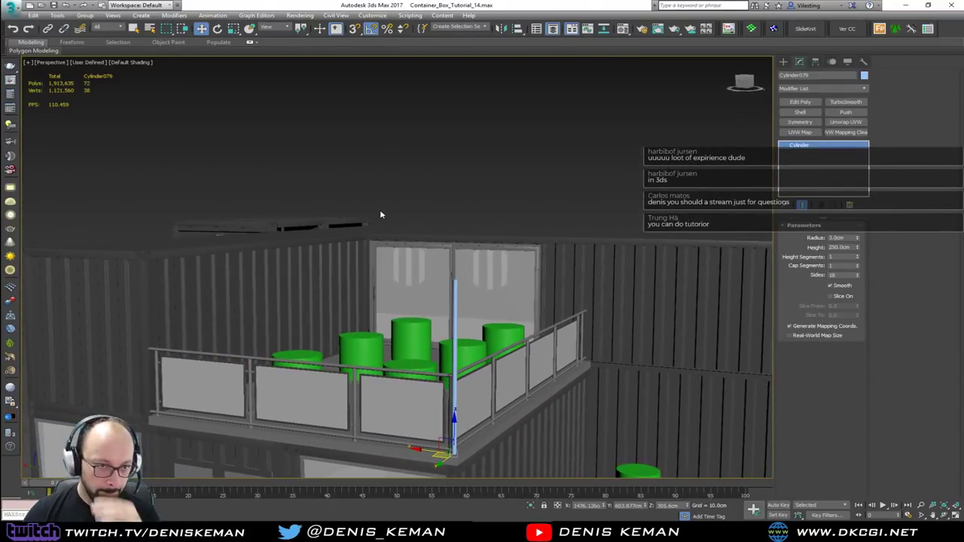
pyautogui.keyDown('alt'); pyautogui.moveTo(381, 215); pyautogui.dragTo(378, 303, button='middle'); pyautogui.keyUp('alt')
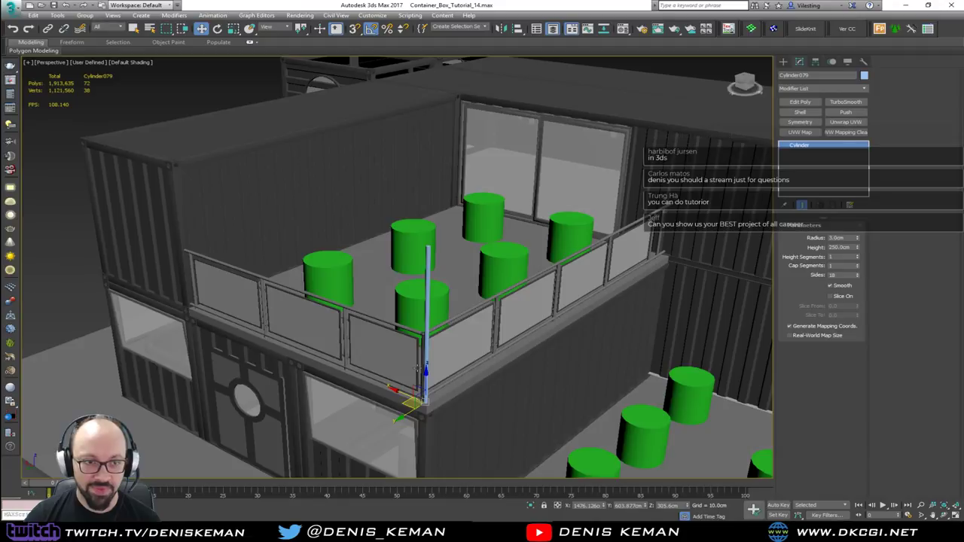
pyautogui.press('z')
pyautogui.keyDown('alt'); pyautogui.moveTo(418, 369); pyautogui.dragTo(421, 416, button='middle'); pyautogui.keyUp('alt')
pyautogui.scroll(2, 386, 300)
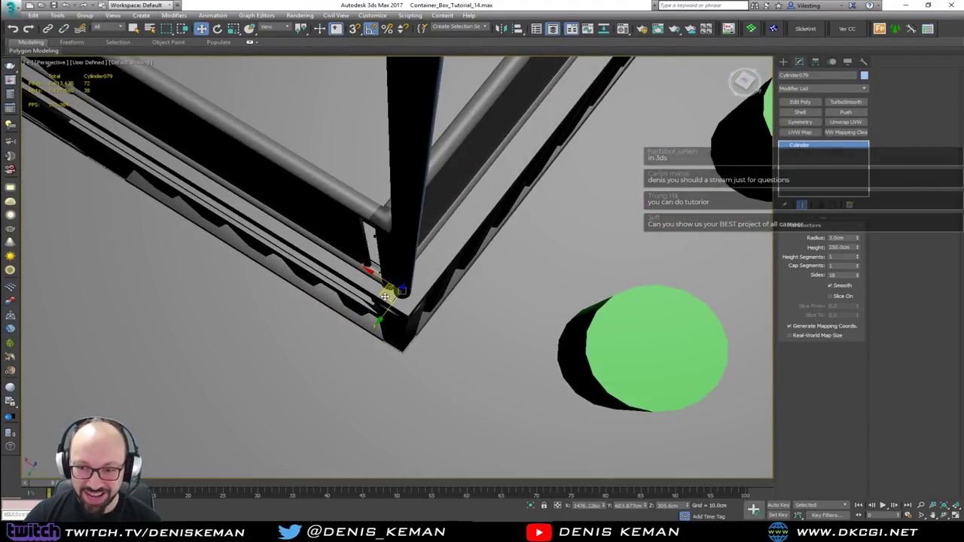
pyautogui.moveTo(384, 296); pyautogui.dragTo(390, 305)
pyautogui.moveTo(397, 305); pyautogui.dragTo(377, 301, button='middle')
pyautogui.scroll(1, 397, 311)
pyautogui.scroll(-1, 377, 302)
pyautogui.scroll(-3, 401, 340)
pyautogui.moveTo(375, 241); pyautogui.dragTo(402, 278, button='middle')
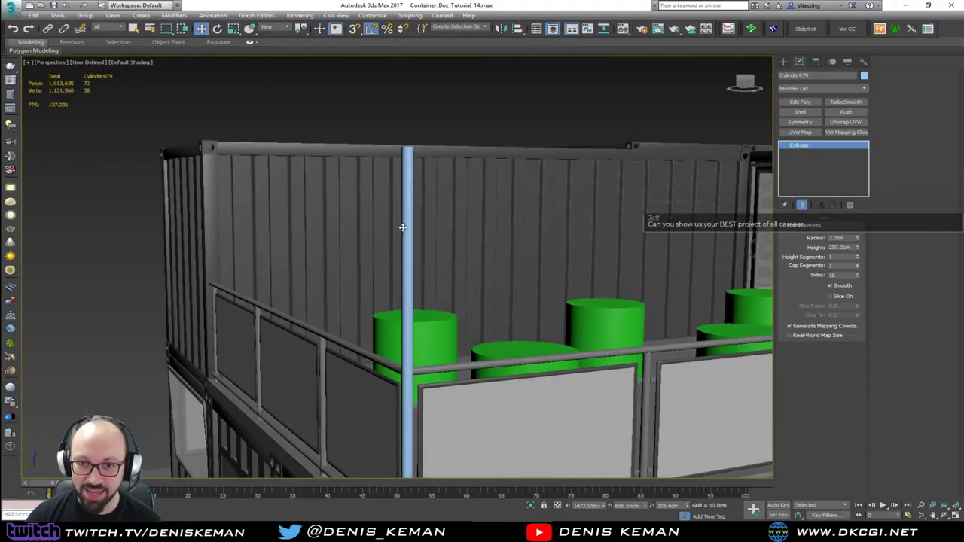
# Add an Edit Poly modifier to the corner post and delete its top cap polygon.
pyautogui.moveTo(403, 228); pyautogui.dragTo(396, 303, button='middle')
pyautogui.click(813, 102)
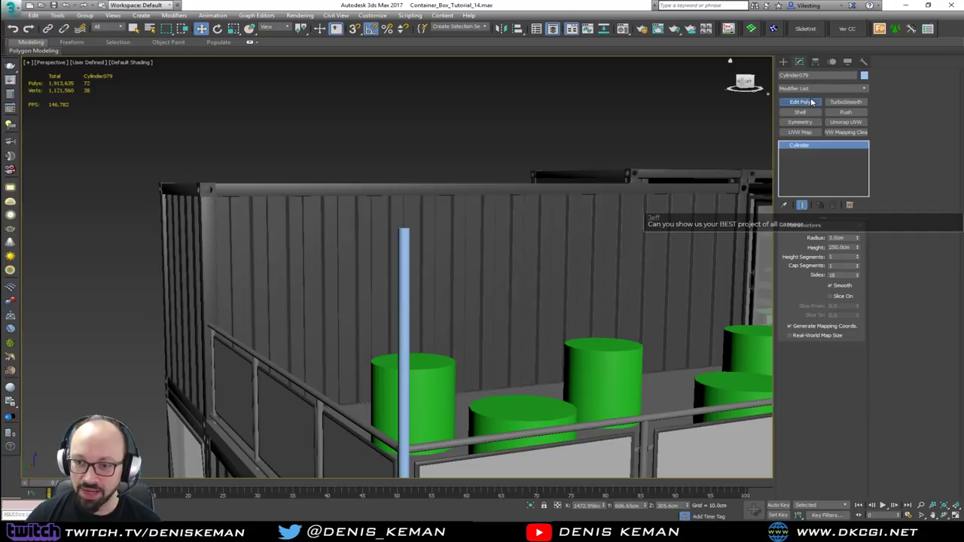
pyautogui.click(812, 102)
pyautogui.press('1')
pyautogui.moveTo(453, 191); pyautogui.dragTo(369, 241)
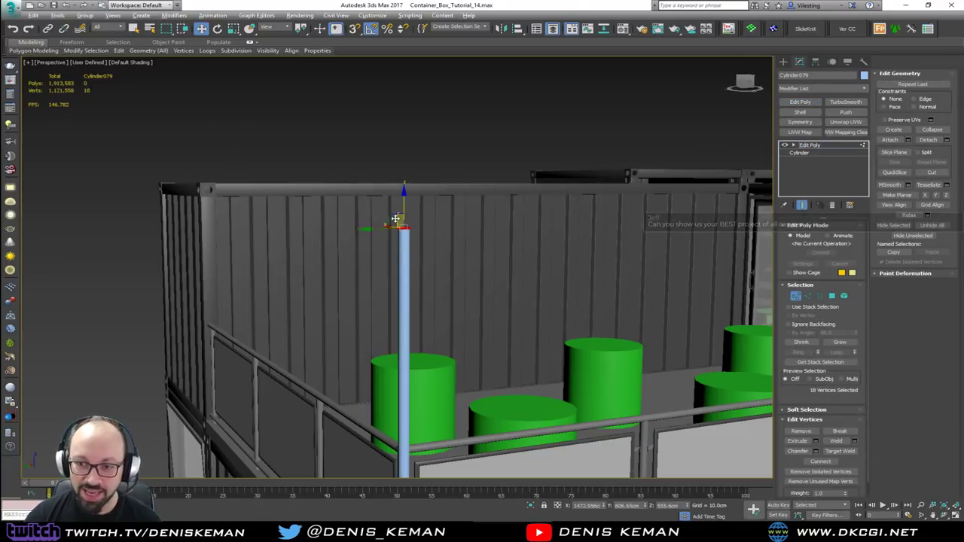
pyautogui.keyDown('alt'); pyautogui.moveTo(395, 219); pyautogui.dragTo(399, 244, button='middle'); pyautogui.keyUp('alt')
pyautogui.scroll(3, 405, 229)
pyautogui.press('4')
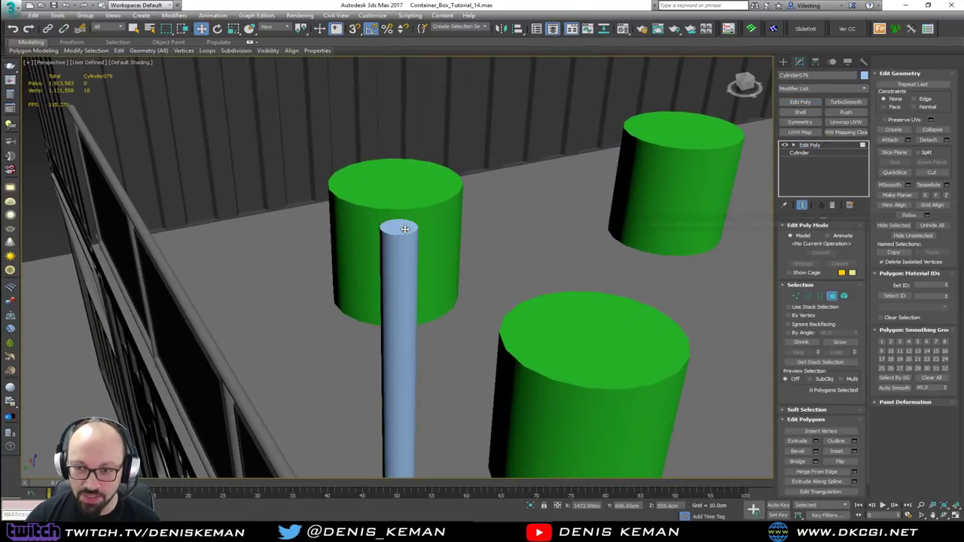
pyautogui.click(404, 229)
pyautogui.press('Delete')
pyautogui.press('F4')
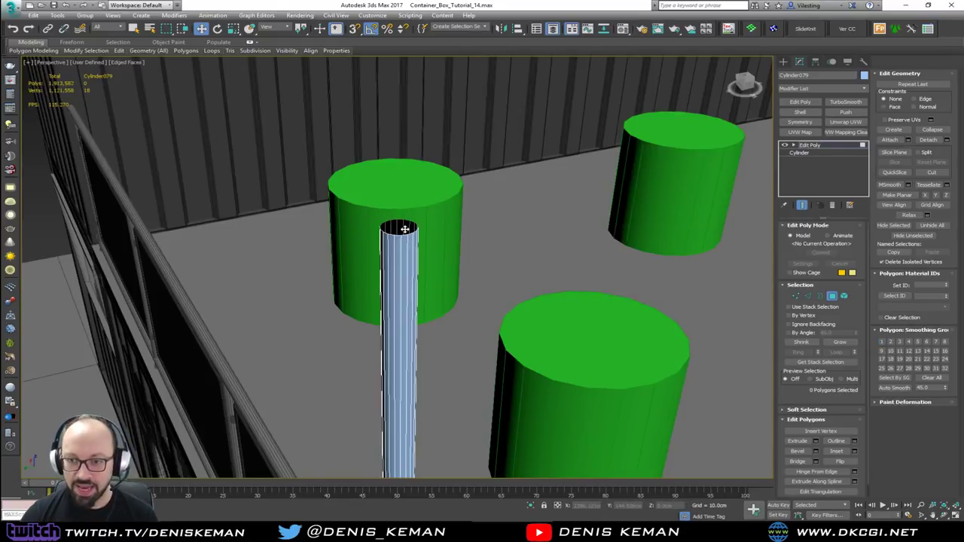
# Delete the corner post's bottom cap polygon and leave sub-object editing.
pyautogui.keyDown('alt'); pyautogui.moveTo(405, 222); pyautogui.dragTo(447, 202, button='middle'); pyautogui.keyUp('alt')
pyautogui.keyDown('alt'); pyautogui.moveTo(455, 309); pyautogui.dragTo(482, 204, button='middle'); pyautogui.keyUp('alt')
pyautogui.press('F3')
pyautogui.click(425, 349)
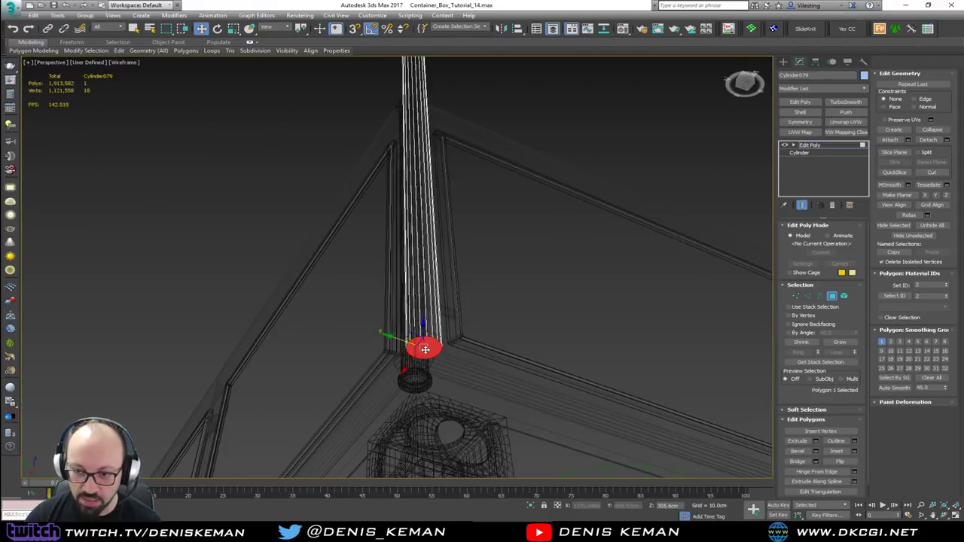
pyautogui.press('F3')
pyautogui.press('Delete')
pyautogui.keyDown('alt'); pyautogui.moveTo(424, 203); pyautogui.dragTo(412, 347, button='middle'); pyautogui.keyUp('alt')
pyautogui.scroll(-3, 412, 347)
pyautogui.press('1')
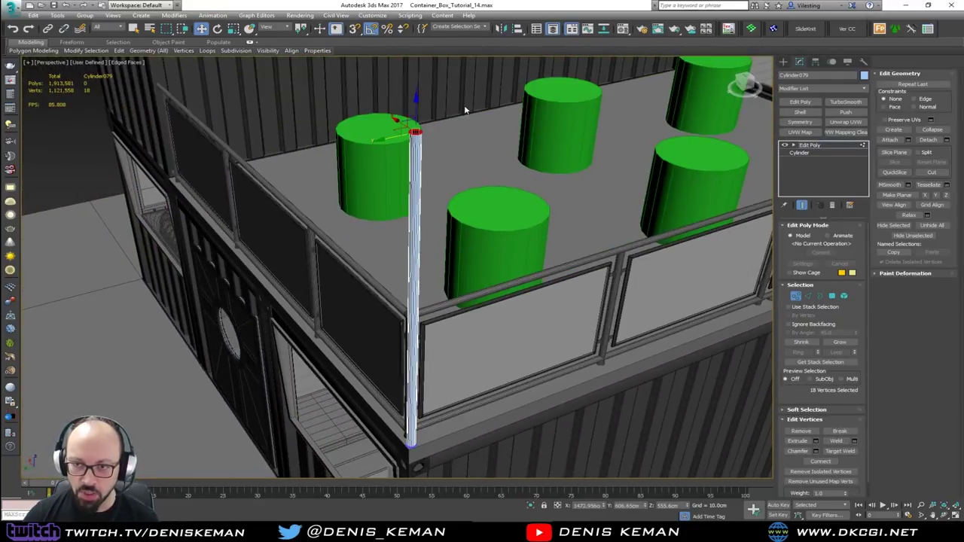
pyautogui.keyDown('alt'); pyautogui.moveTo(384, 156); pyautogui.dragTo(407, 301, button='middle'); pyautogui.keyUp('alt')
pyautogui.press('1')
pyautogui.press('1')
pyautogui.press('1')
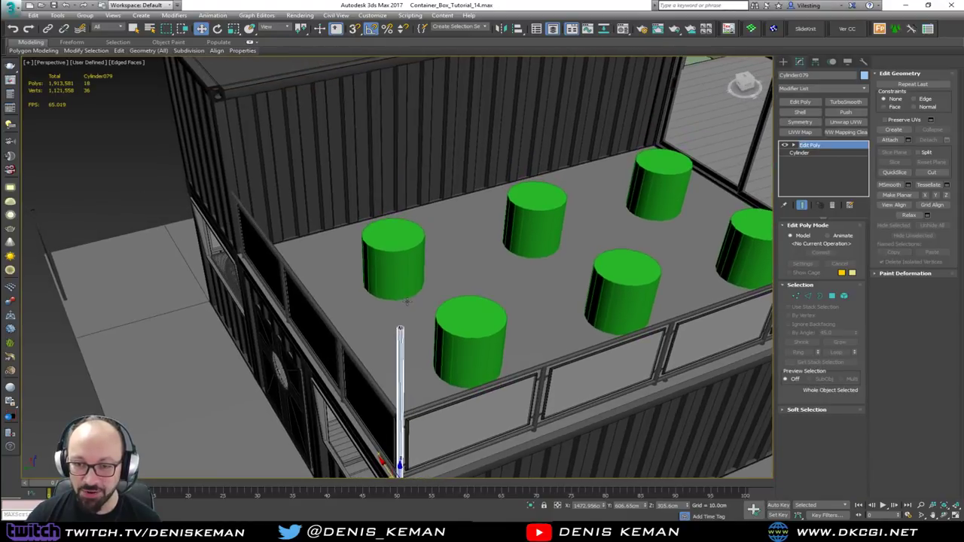
pyautogui.click(115, 166)
pyautogui.scroll(-3, 324, 271)
pyautogui.keyDown('alt'); pyautogui.moveTo(327, 271); pyautogui.dragTo(332, 253, button='middle'); pyautogui.keyUp('alt')
pyautogui.click(74, 353)
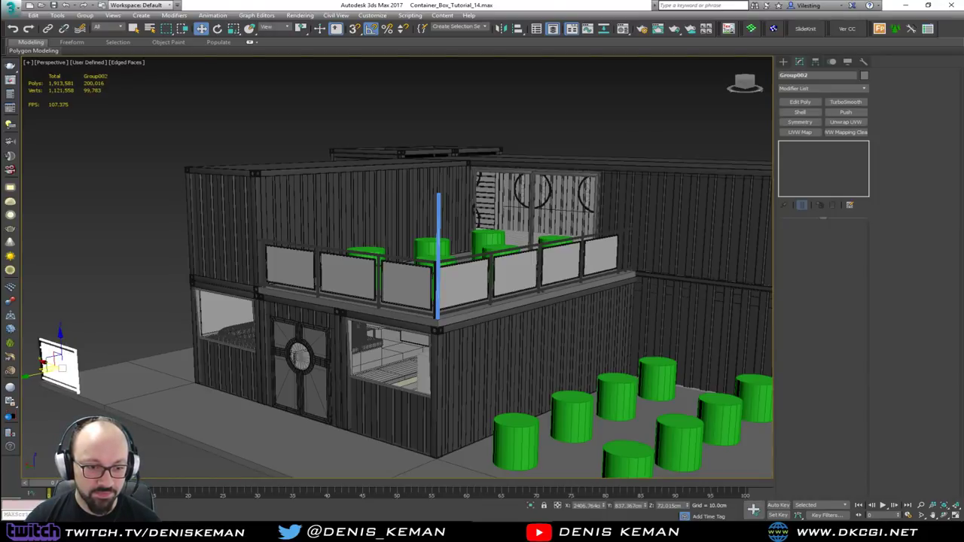
pyautogui.click(113, 331)
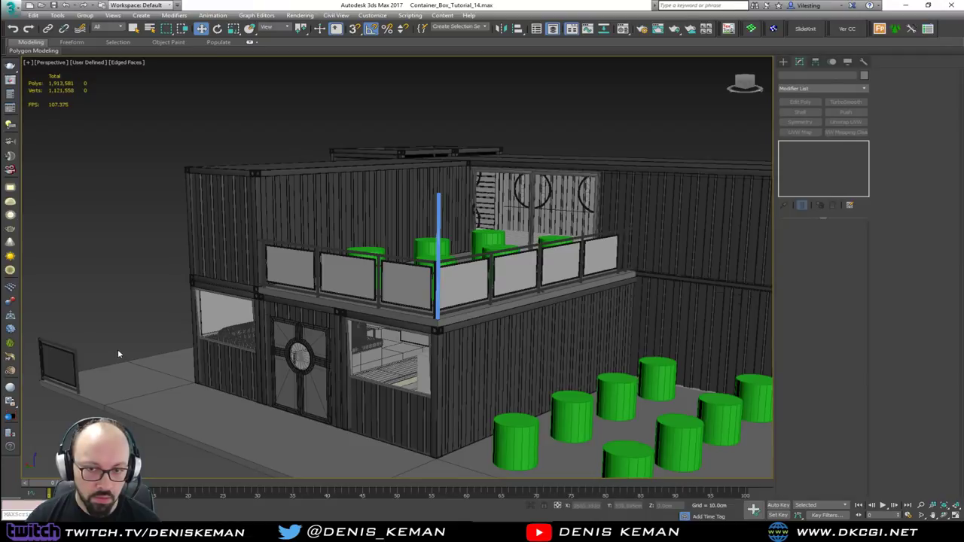
pyautogui.moveTo(118, 355)
pyautogui.mouseDown(button='middle')
pyautogui.moveTo(203, 325)
pyautogui.moveTo(113, 345)
pyautogui.mouseUp(button='middle')
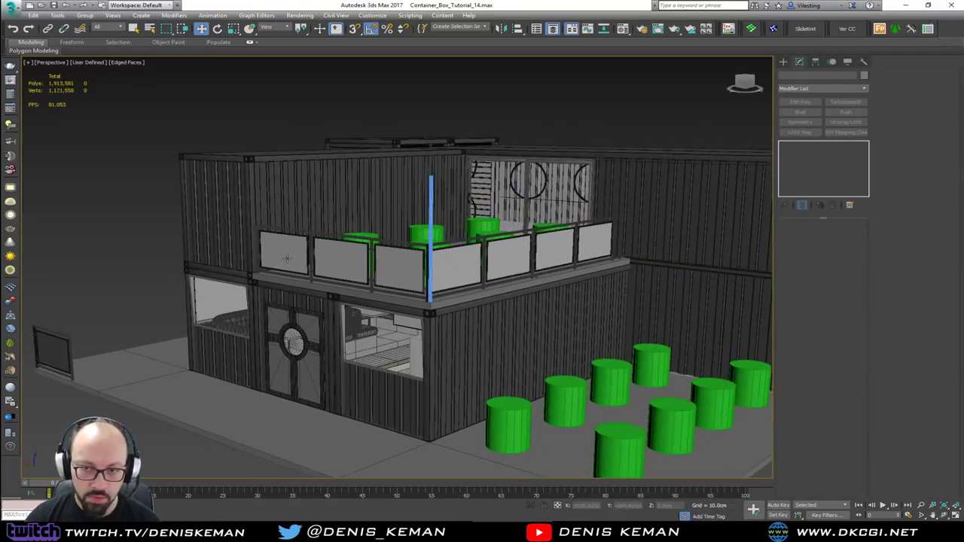
# Region-select the terrace railings with the surrounding upper-floor objects, removing the ground-floor objects from the selection.
pyautogui.click(286, 258)
pyautogui.scroll(3, 291, 253)
pyautogui.scroll(-2, 293, 250)
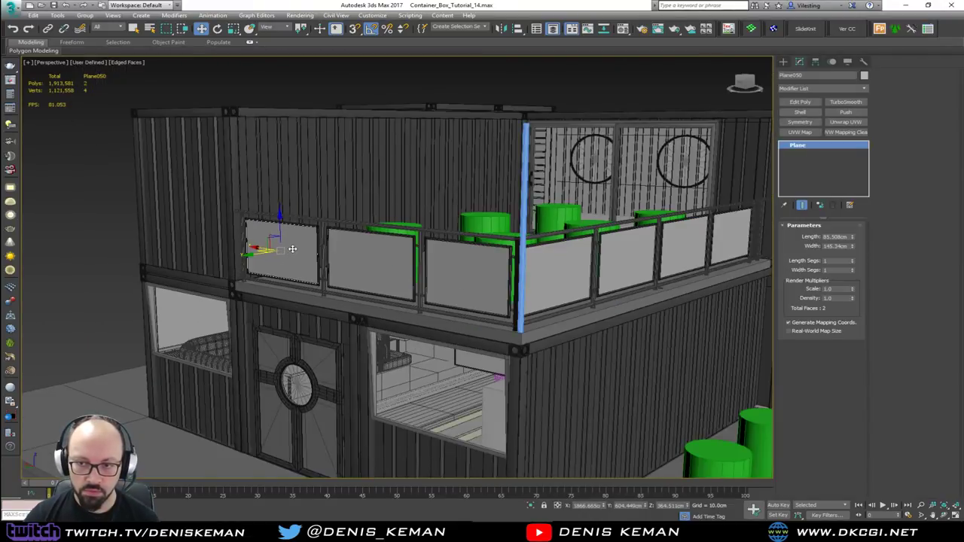
pyautogui.keyDown('alt'); pyautogui.moveTo(292, 249); pyautogui.dragTo(239, 243, button='middle'); pyautogui.keyUp('alt')
pyautogui.moveTo(208, 204); pyautogui.dragTo(162, 205, button='middle')
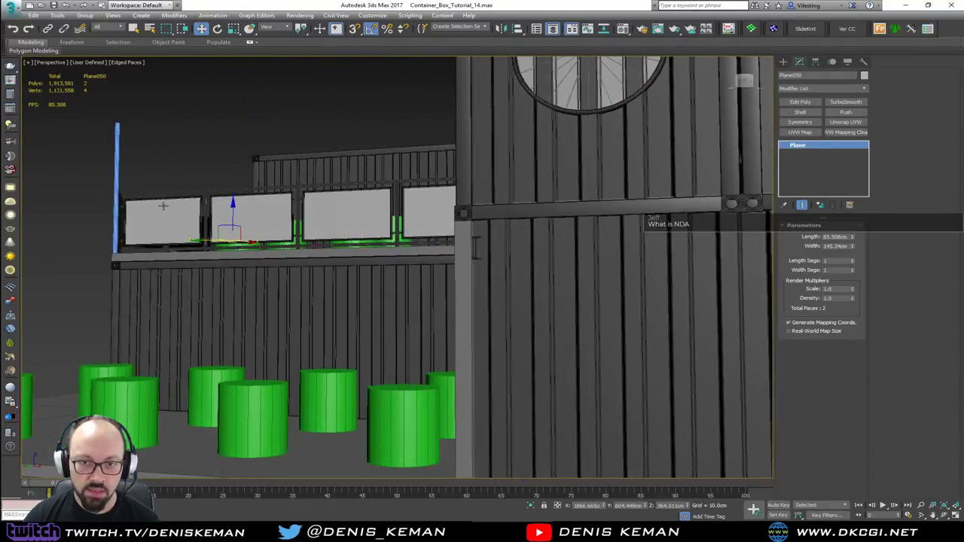
pyautogui.moveTo(439, 261)
pyautogui.mouseDown()
pyautogui.moveTo(505, 263)
pyautogui.moveTo(525, 274)
pyautogui.mouseUp()
pyautogui.press('F3')
pyautogui.keyDown('alt'); pyautogui.moveTo(71, 327); pyautogui.dragTo(412, 382); pyautogui.keyUp('alt')
pyautogui.moveTo(412, 381); pyautogui.dragTo(429, 401, button='middle')
pyautogui.scroll(-3, 371, 369)
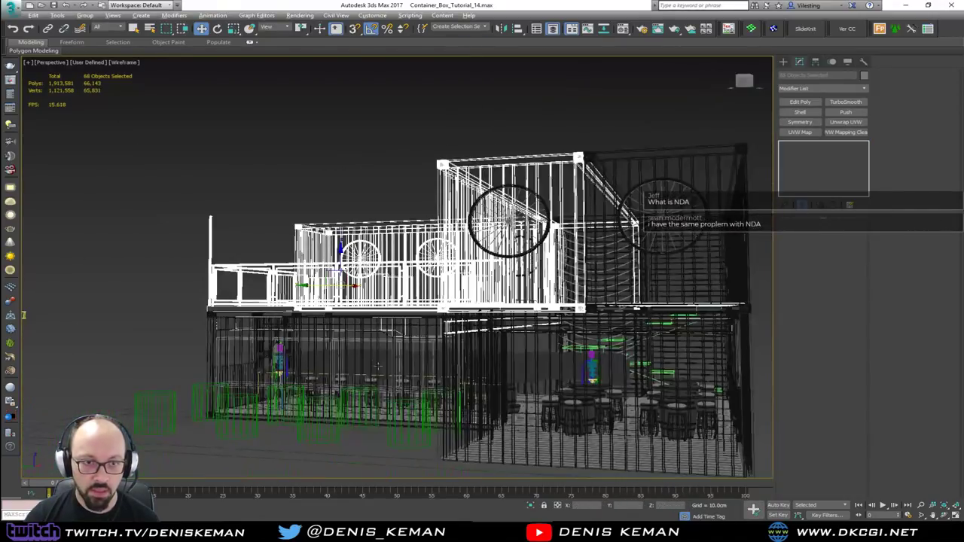
# Remove the upper container walls and the remaining container parts away from the terrace from the selection.
pyautogui.keyDown('alt'); pyautogui.moveTo(371, 369); pyautogui.dragTo(432, 369, button='middle'); pyautogui.keyUp('alt')
pyautogui.press('F3')
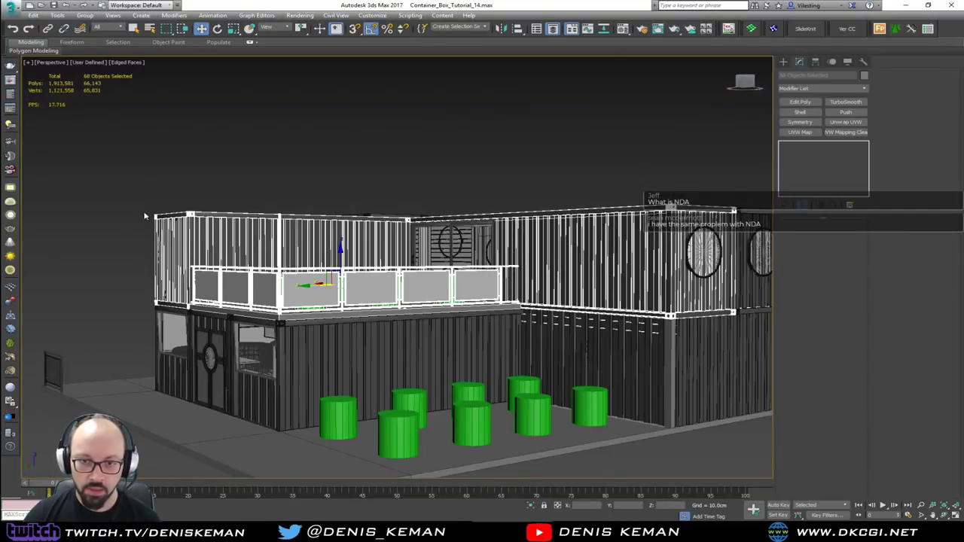
pyautogui.keyDown('alt'); pyautogui.click(620, 248); pyautogui.keyUp('alt')
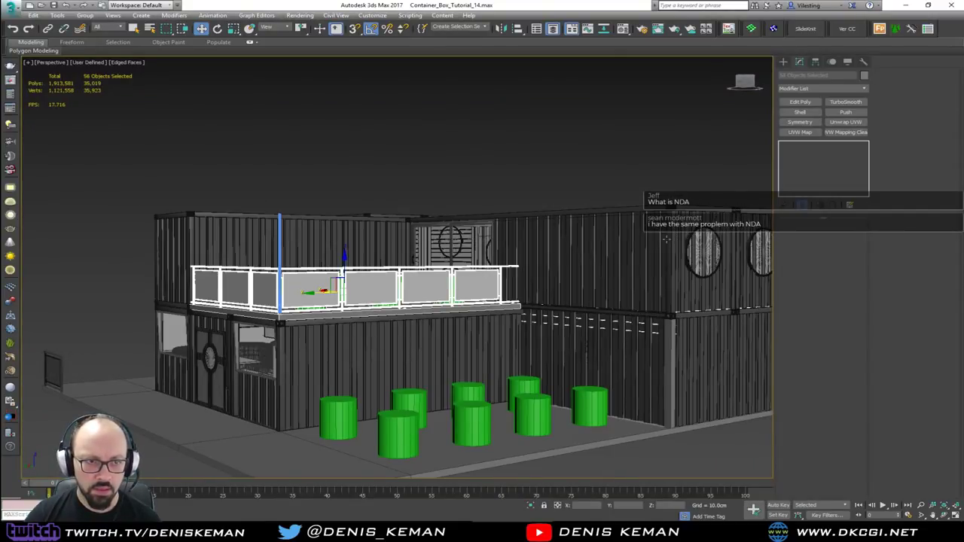
pyautogui.keyDown('alt'); pyautogui.moveTo(620, 248); pyautogui.dragTo(518, 259, button='middle'); pyautogui.keyUp('alt')
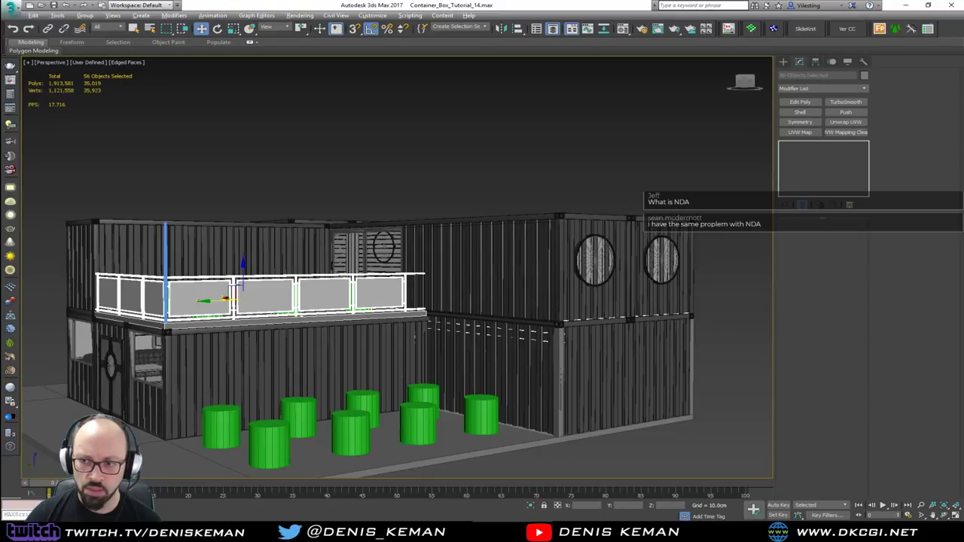
pyautogui.keyDown('alt'); pyautogui.moveTo(707, 171); pyautogui.dragTo(477, 394); pyautogui.keyUp('alt')
pyautogui.keyDown('alt'); pyautogui.moveTo(380, 354); pyautogui.dragTo(375, 332, button='middle'); pyautogui.keyUp('alt')
pyautogui.press('F3')
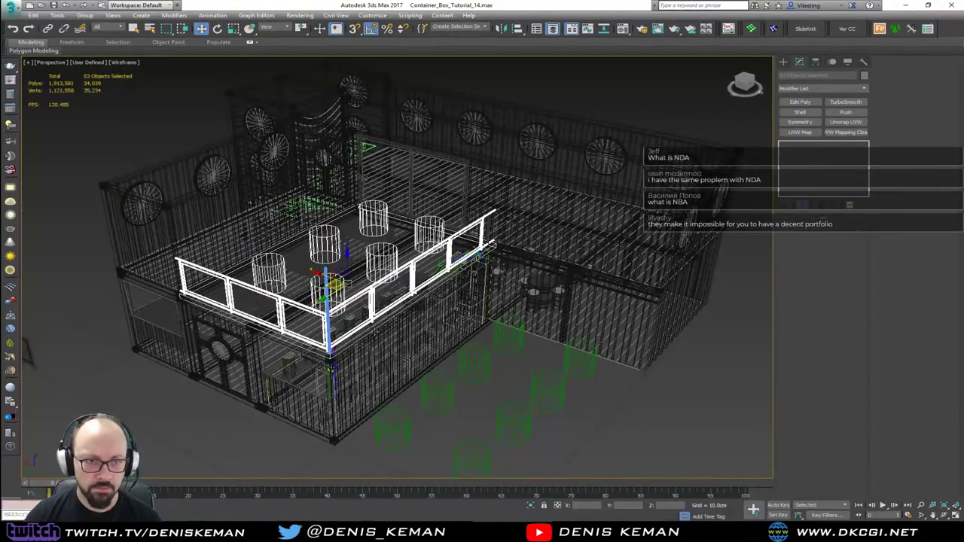
# Deselect the six green table cylinders and the terrace floor so that only the railing pieces stay selected.
pyautogui.scroll(5, 305, 313)
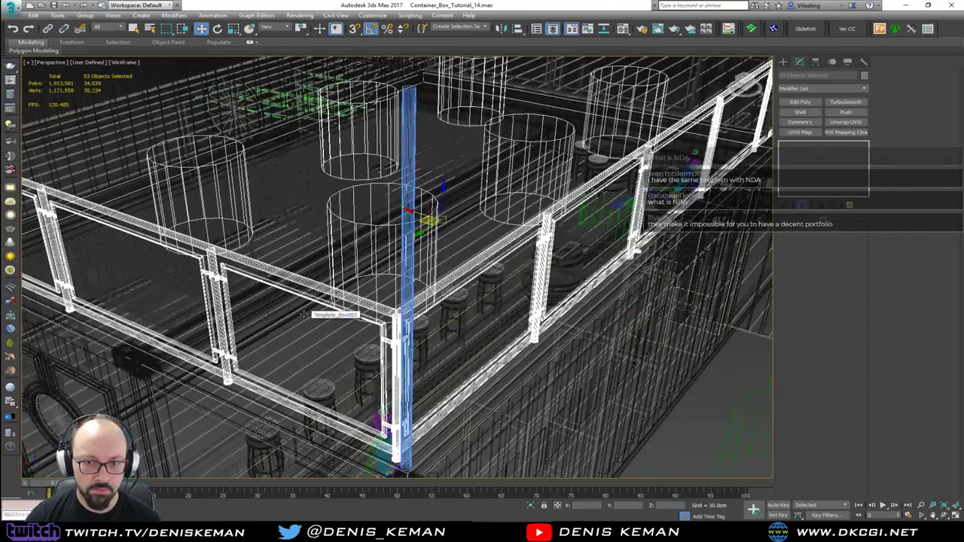
pyautogui.scroll(-5, 306, 313)
pyautogui.press('F3')
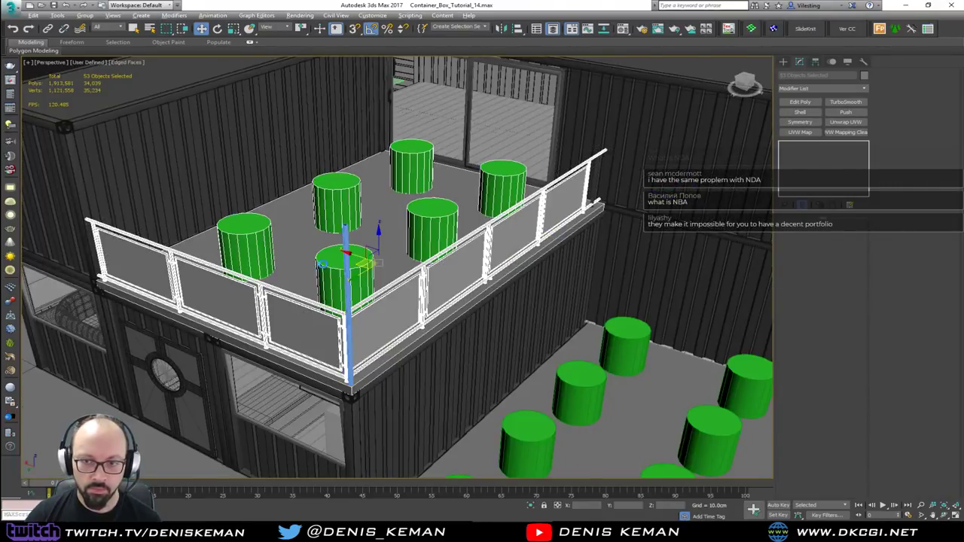
pyautogui.keyDown('alt'); pyautogui.click(323, 266); pyautogui.keyUp('alt')
pyautogui.keyDown('alt'); pyautogui.click(261, 245); pyautogui.keyUp('alt')
pyautogui.keyDown('alt'); pyautogui.click(436, 214); pyautogui.keyUp('alt')
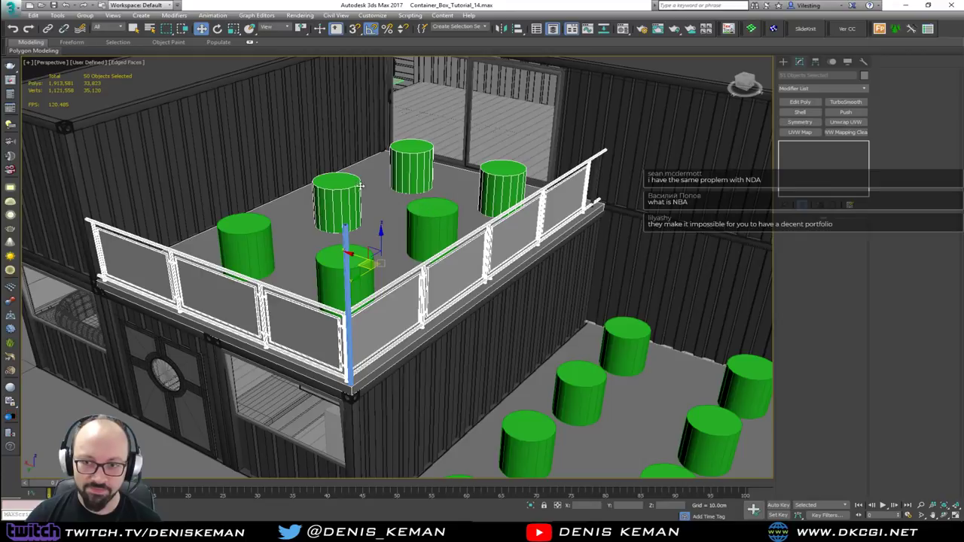
pyautogui.keyDown('alt'); pyautogui.click(359, 185); pyautogui.keyUp('alt')
pyautogui.keyDown('alt'); pyautogui.click(412, 162); pyautogui.keyUp('alt')
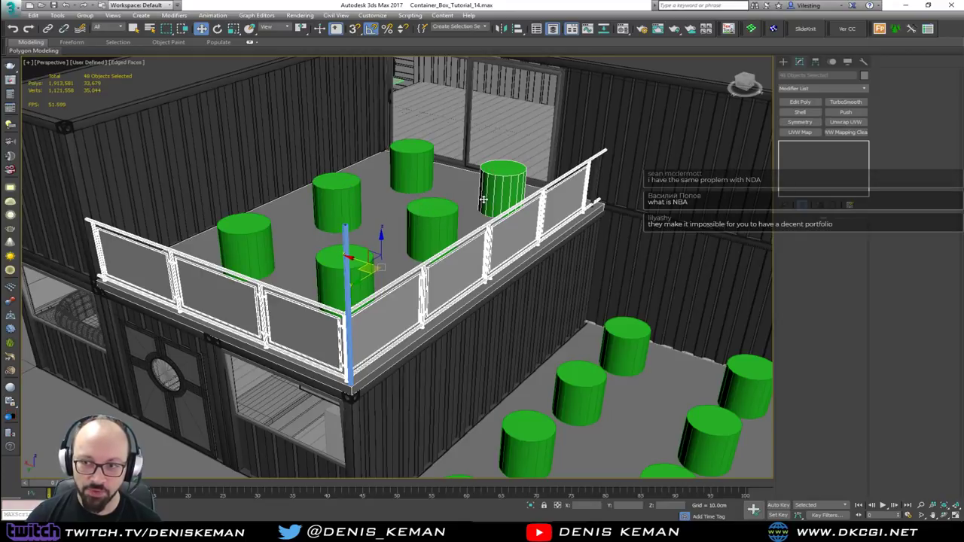
pyautogui.keyDown('alt'); pyautogui.click(483, 198); pyautogui.keyUp('alt')
pyautogui.moveTo(365, 265); pyautogui.dragTo(429, 287)
pyautogui.hotkey('ctrl', 'z')
pyautogui.keyDown('alt'); pyautogui.click(372, 229); pyautogui.keyUp('alt')
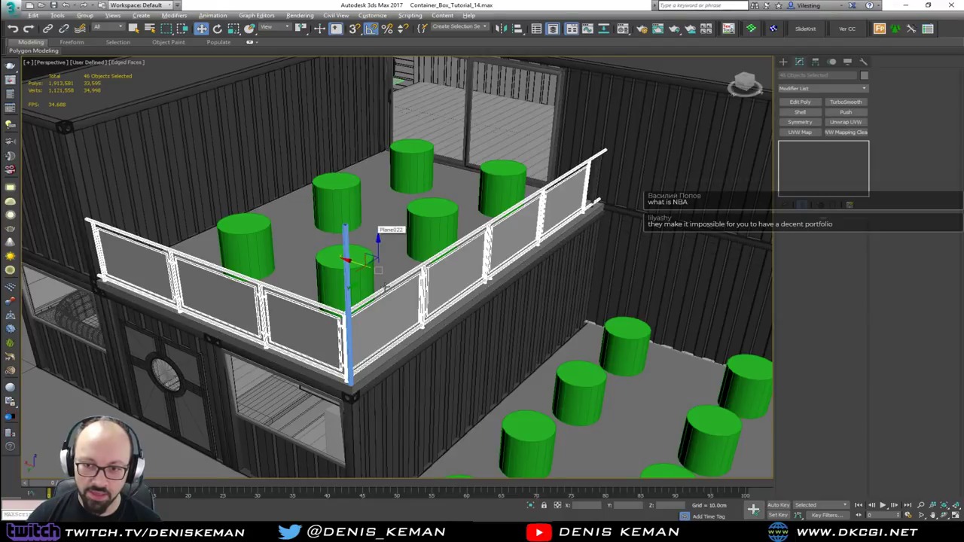
# Create a new layer from the selected railing pieces and name it Bar_Guardrail.
pyautogui.moveTo(385, 286)
pyautogui.keyDown('alt'); pyautogui.mouseDown(button='middle')
pyautogui.moveTo(354, 301)
pyautogui.moveTo(400, 284)
pyautogui.mouseUp(button='middle'); pyautogui.keyUp('alt')
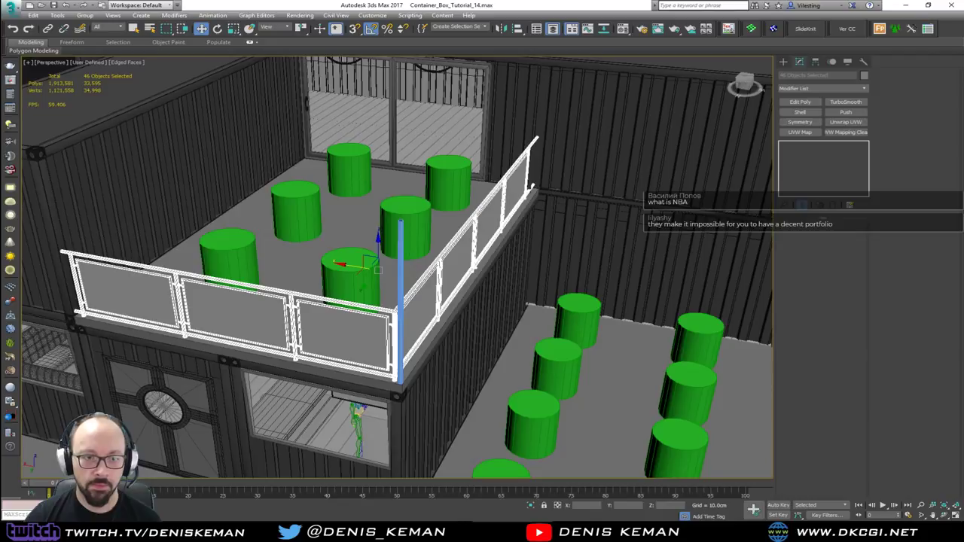
pyautogui.moveTo(1, 268); pyautogui.dragTo(72, 271)
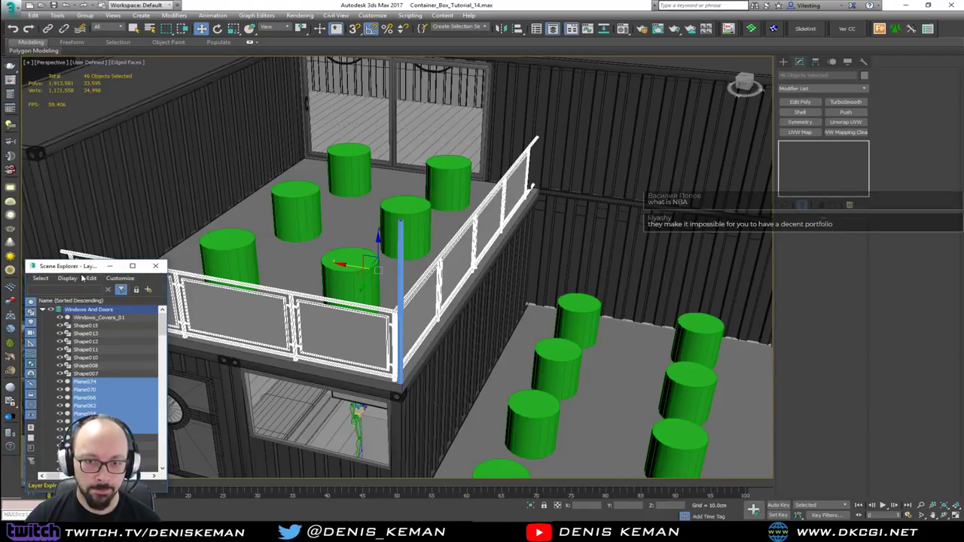
pyautogui.click(148, 291)
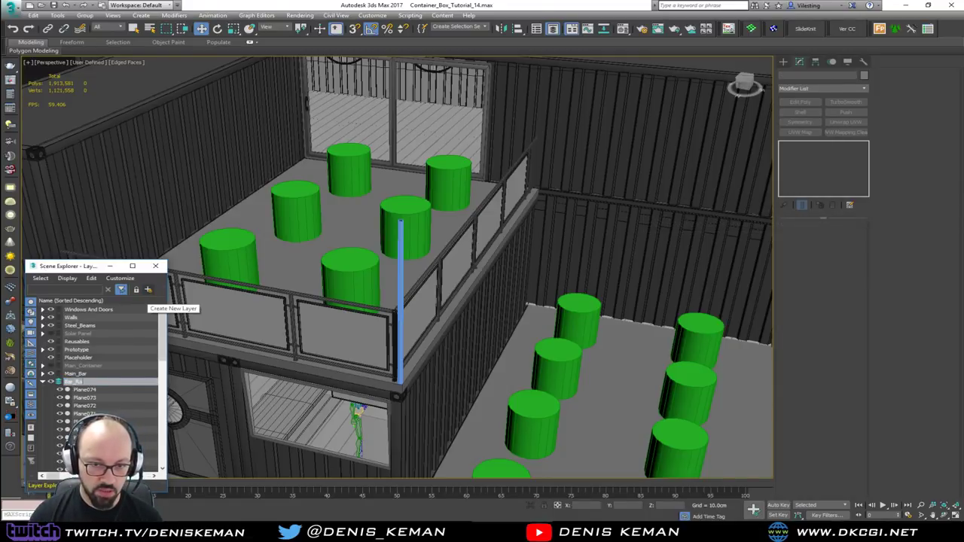
pyautogui.write('Bar_Ra')
pyautogui.press('BackSpace')
pyautogui.press('BackSpace')
pyautogui.write('Guardrail')
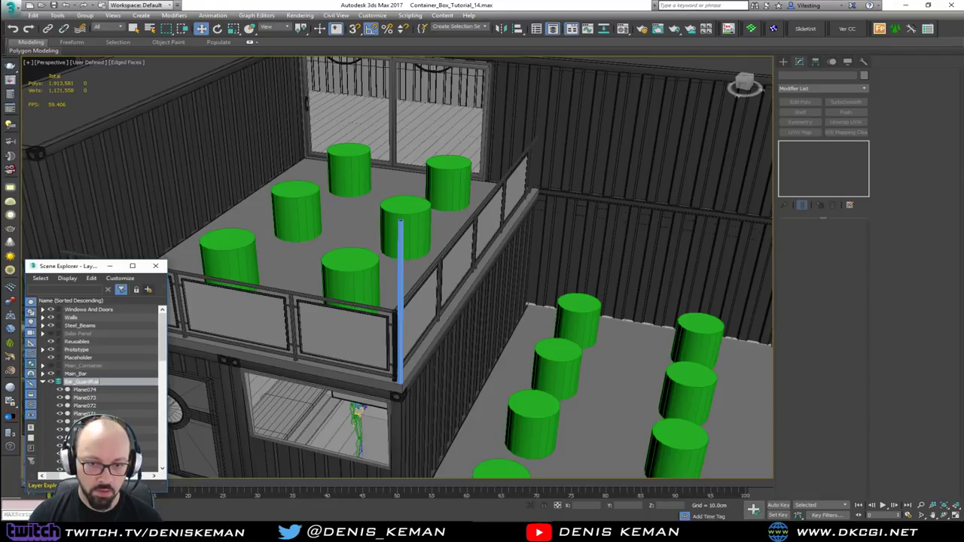
# Name the railing layer Bar_GuardRails and close the scene explorer.
pyautogui.press('Return')
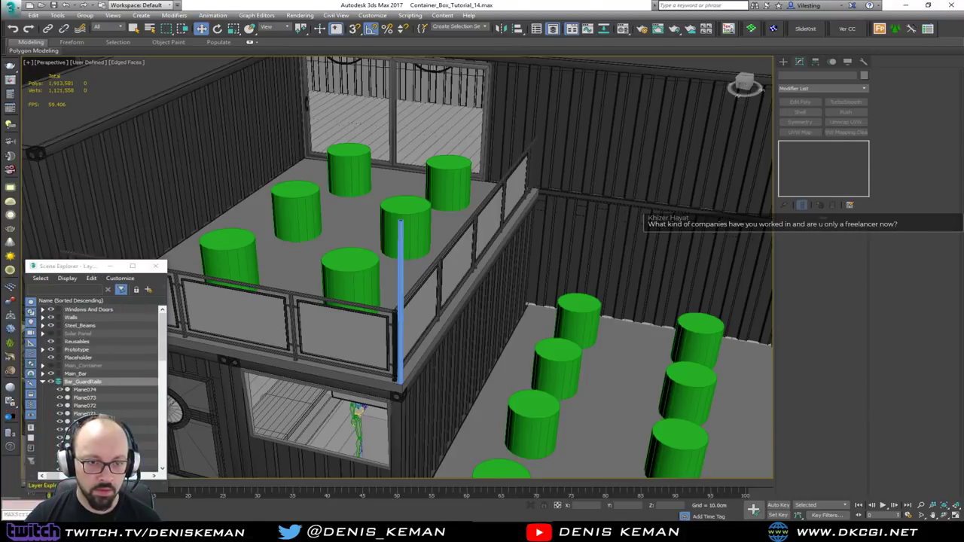
pyautogui.hotkey('alt', 'ctrl', 'o')
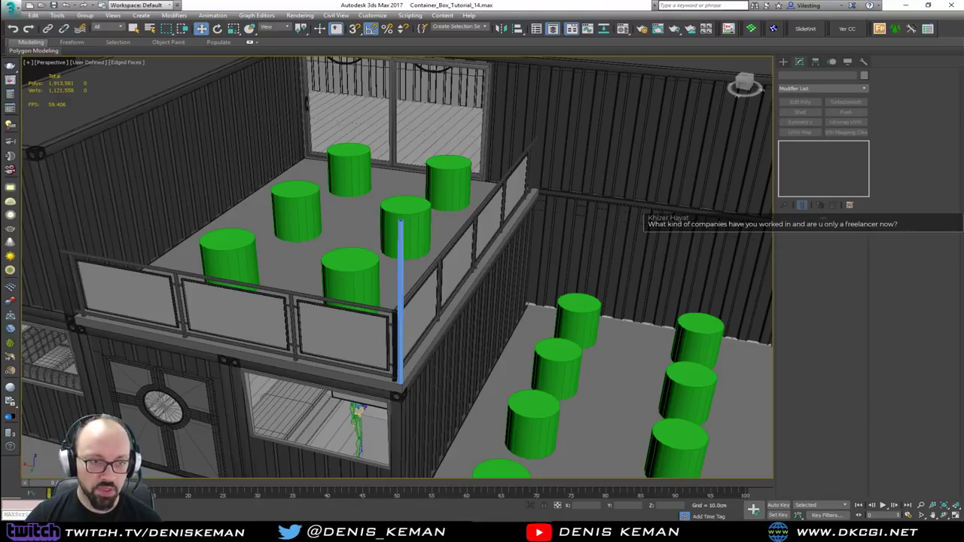
pyautogui.scroll(-6, 321, 322)
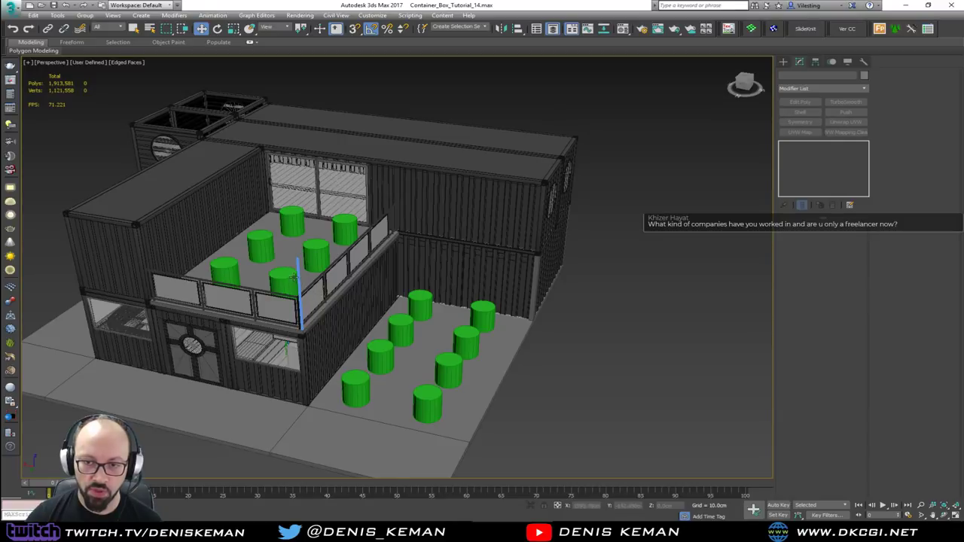
# Nudge the slim terrace corner post about 0.7 cm along Y and 1.4 cm along X, closer to the railing corner.
pyautogui.scroll(3, 293, 276)
pyautogui.click(307, 279)
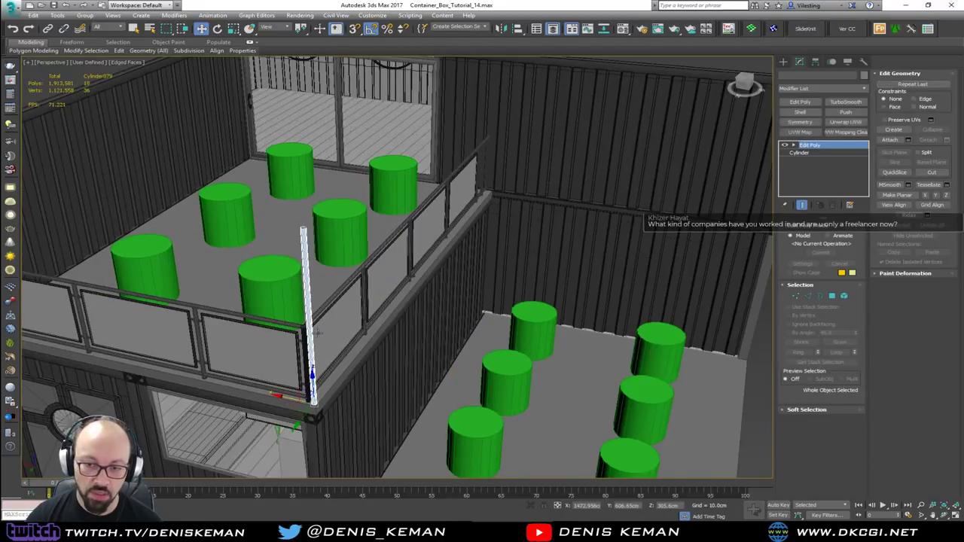
pyautogui.keyDown('alt'); pyautogui.moveTo(335, 354); pyautogui.dragTo(270, 363, button='middle'); pyautogui.keyUp('alt')
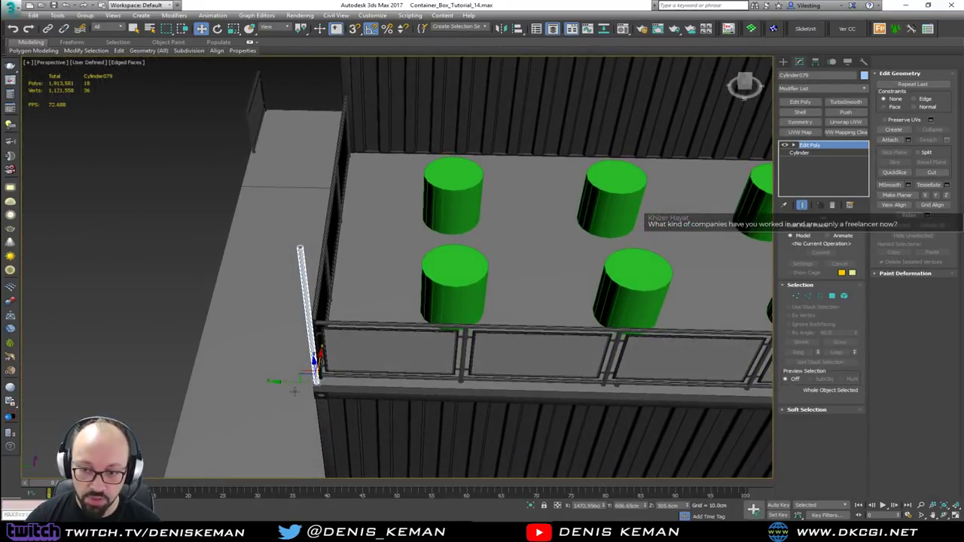
pyautogui.scroll(5, 297, 390)
pyautogui.scroll(-1, 312, 386)
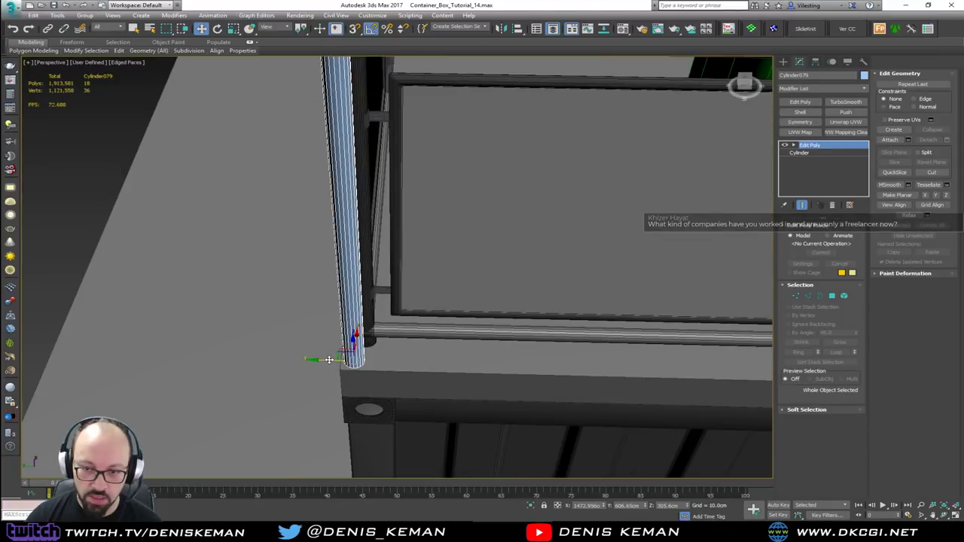
pyautogui.keyDown('alt'); pyautogui.moveTo(329, 359); pyautogui.dragTo(422, 371, button='middle'); pyautogui.keyUp('alt')
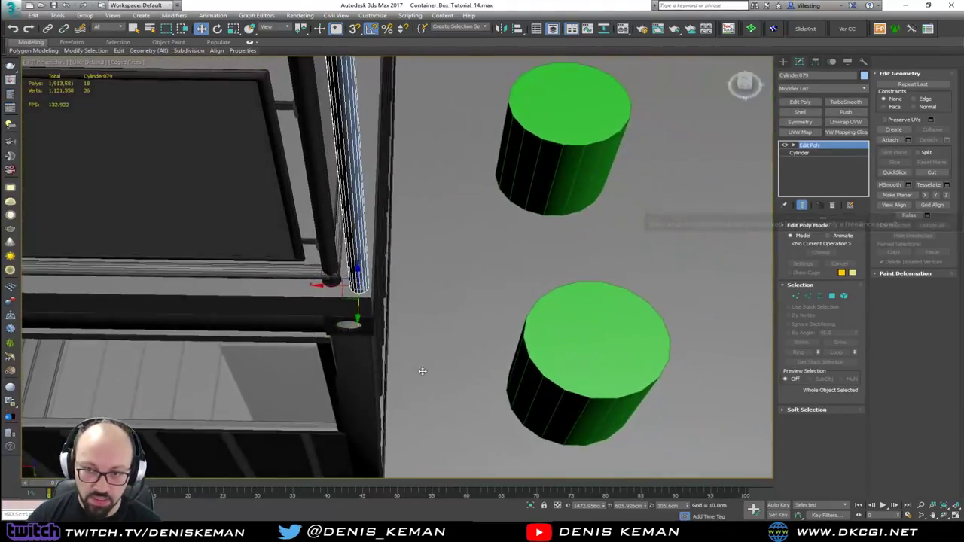
pyautogui.moveTo(334, 286); pyautogui.dragTo(329, 285)
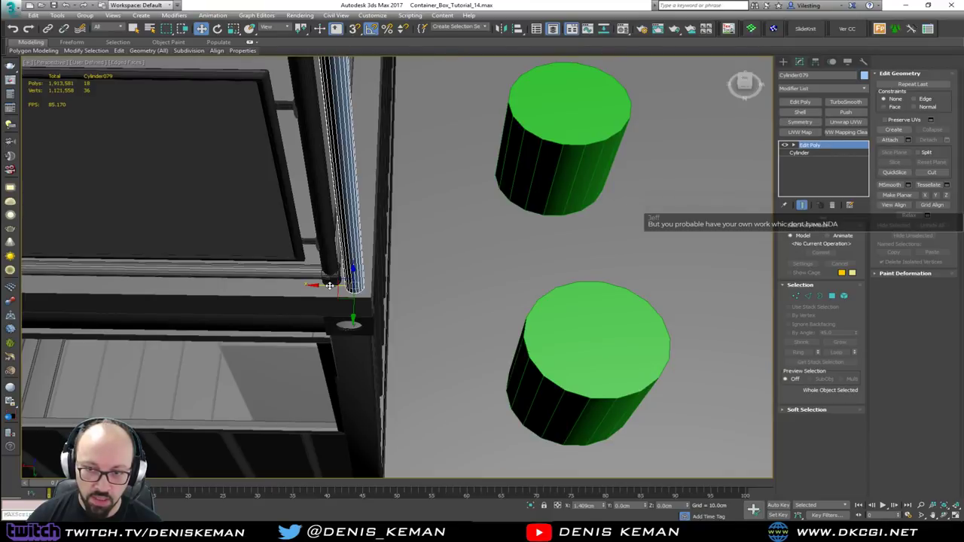
pyautogui.moveTo(330, 285); pyautogui.dragTo(269, 297, button='middle')
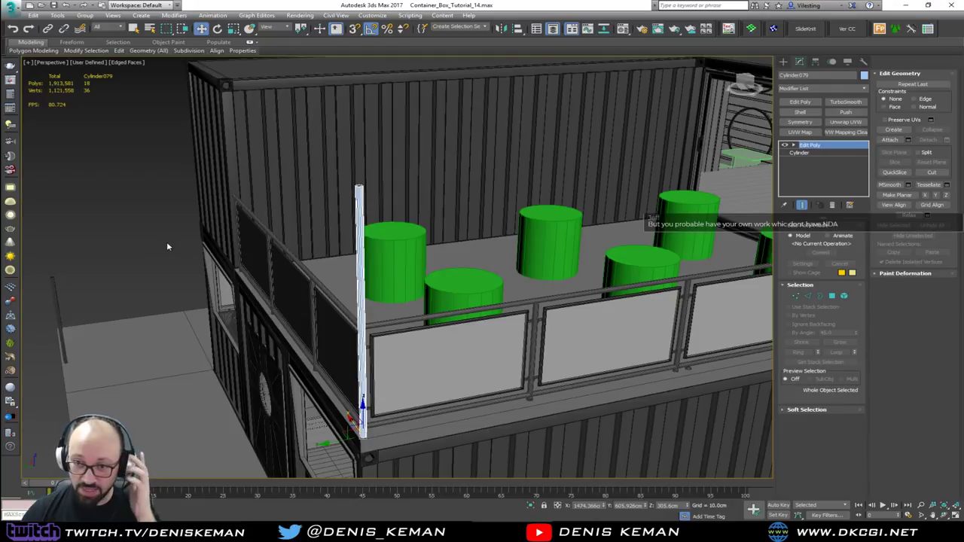
# Change the corner post's object colour to black.
pyautogui.moveTo(211, 195); pyautogui.dragTo(308, 145, button='middle')
pyautogui.click(319, 204)
pyautogui.keyDown('alt'); pyautogui.moveTo(319, 204); pyautogui.dragTo(318, 175, button='middle'); pyautogui.keyUp('alt')
pyautogui.click(337, 222)
pyautogui.moveTo(336, 222)
pyautogui.keyDown('alt'); pyautogui.mouseDown(button='middle')
pyautogui.moveTo(297, 233)
pyautogui.moveTo(295, 225)
pyautogui.moveTo(345, 250)
pyautogui.moveTo(334, 210)
pyautogui.moveTo(341, 217)
pyautogui.moveTo(332, 237)
pyautogui.mouseUp(button='middle'); pyautogui.keyUp('alt')
pyautogui.scroll(4, 340, 222)
pyautogui.scroll(-2, 340, 230)
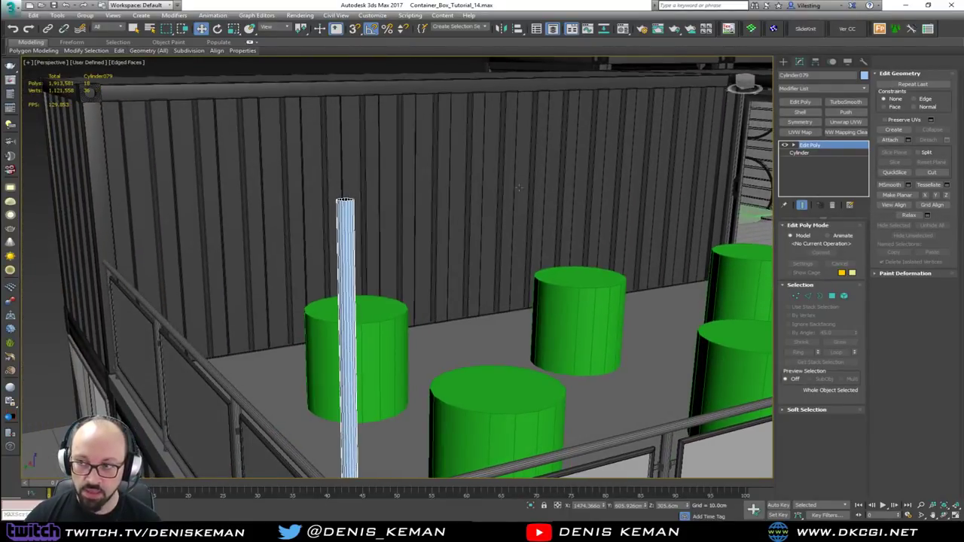
pyautogui.click(864, 75)
pyautogui.click(559, 284)
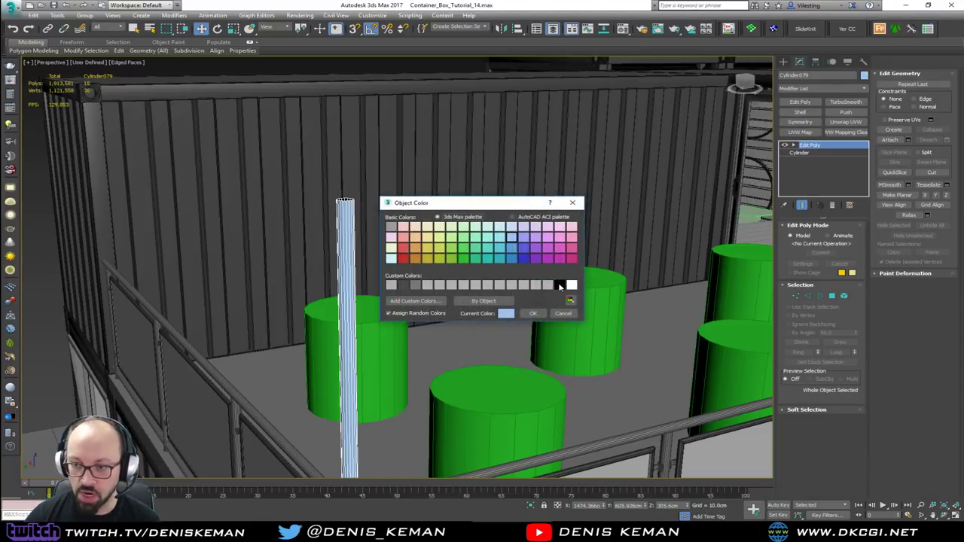
pyautogui.click(533, 314)
# Turn off the edged faces display in the perspective view and deselect the corner post.
pyautogui.scroll(-3, 420, 142)
pyautogui.press('F4')
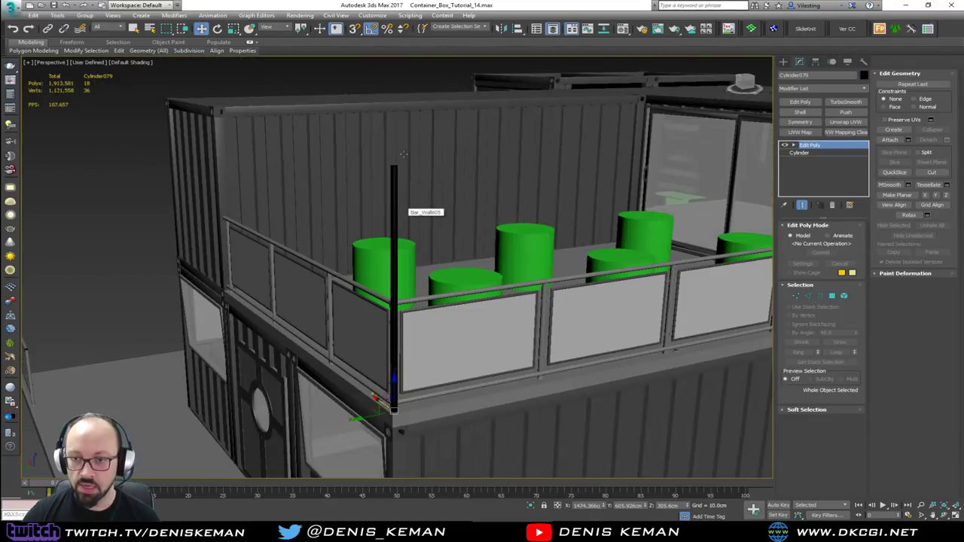
pyautogui.moveTo(401, 197); pyautogui.dragTo(329, 189, button='middle')
pyautogui.click(338, 191)
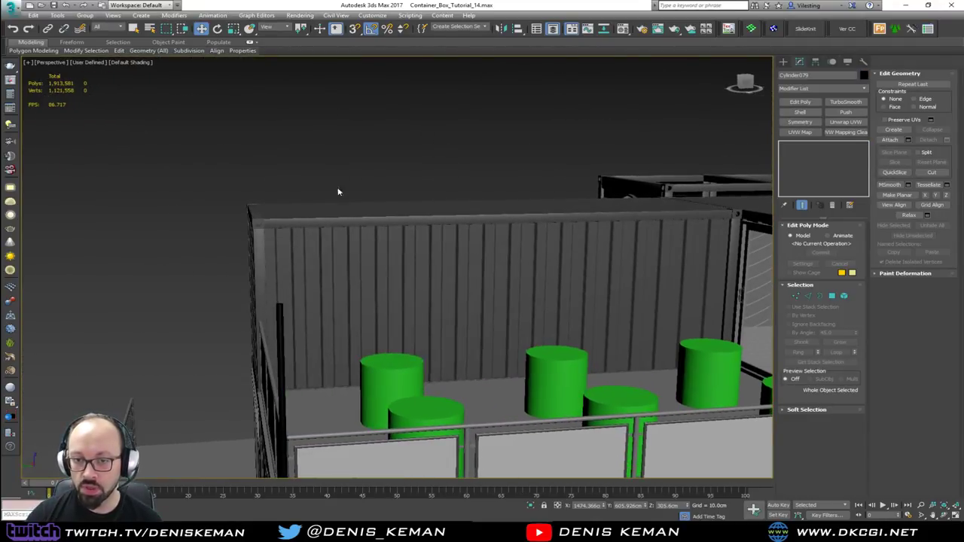
# Duplicate the black vertical corner pole along the balcony railing to the end beside the long container's wall.
pyautogui.click(279, 318)
pyautogui.press('F4')
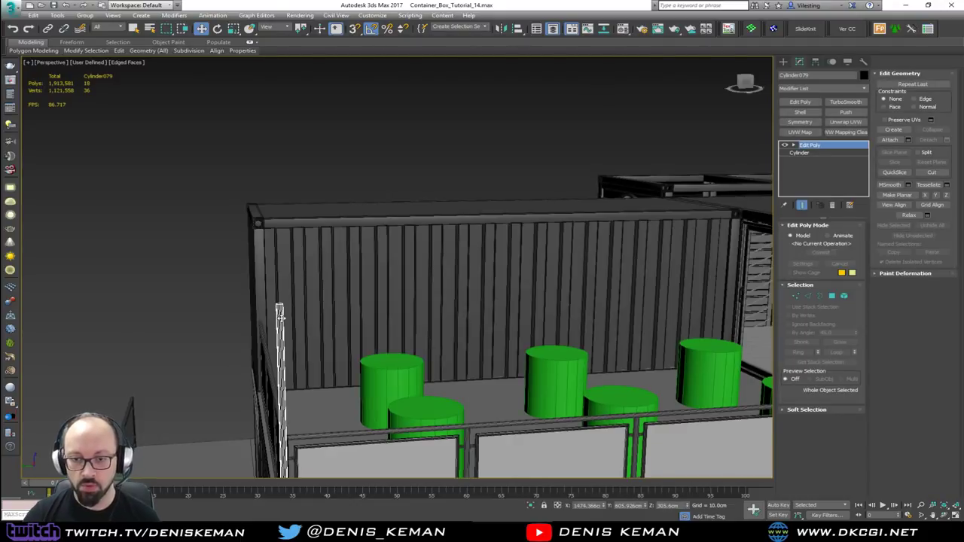
pyautogui.moveTo(278, 316); pyautogui.dragTo(204, 325, button='middle')
pyautogui.scroll(-4, 251, 272)
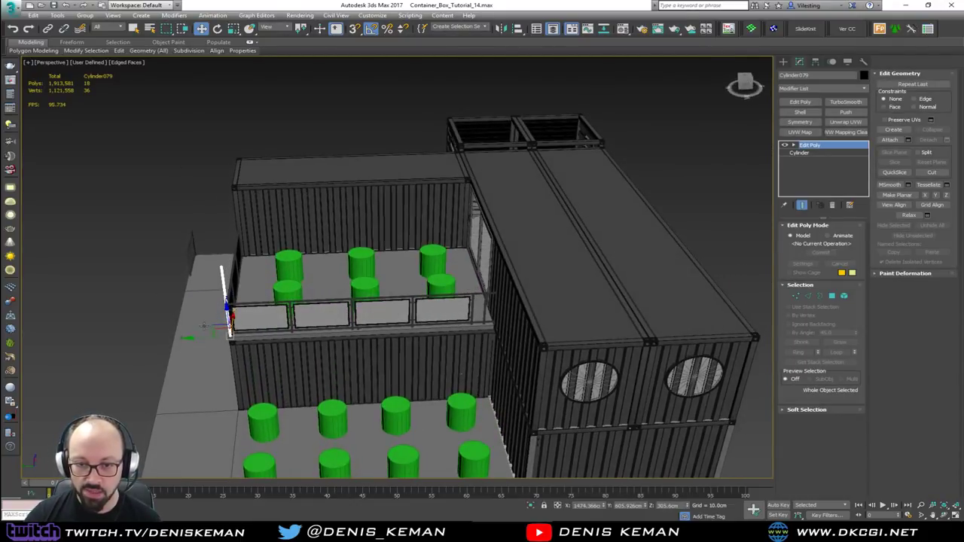
pyautogui.keyDown('shift'); pyautogui.moveTo(204, 337); pyautogui.dragTo(455, 340); pyautogui.keyUp('shift')
pyautogui.click(482, 304)
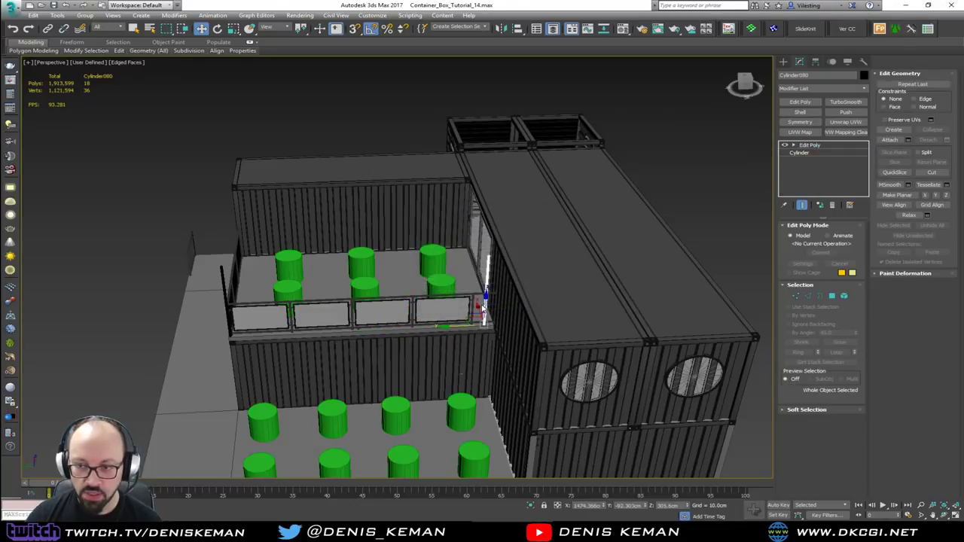
# Examine the placement and height of the original corner pole against the balcony railing, terrace and neighbouring containers.
pyautogui.press('z')
pyautogui.moveTo(481, 305)
pyautogui.keyDown('alt'); pyautogui.mouseDown(button='middle')
pyautogui.moveTo(506, 304)
pyautogui.moveTo(479, 299)
pyautogui.moveTo(427, 319)
pyautogui.mouseUp(button='middle'); pyautogui.keyUp('alt')
pyautogui.moveTo(290, 294); pyautogui.dragTo(456, 238, button='middle')
pyautogui.scroll(-4, 456, 238)
pyautogui.scroll(5, 401, 269)
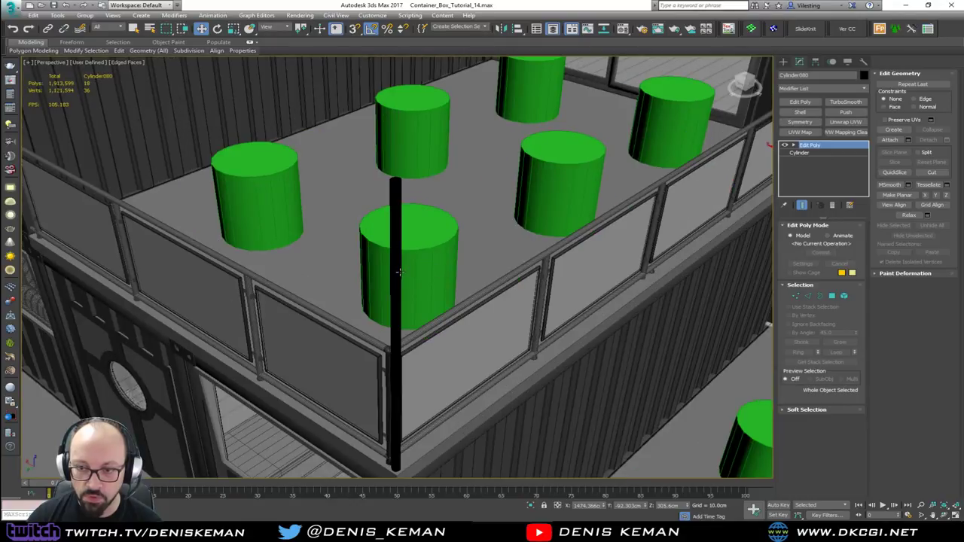
pyautogui.click(397, 275)
pyautogui.scroll(-2, 399, 279)
pyautogui.scroll(-5, 407, 285)
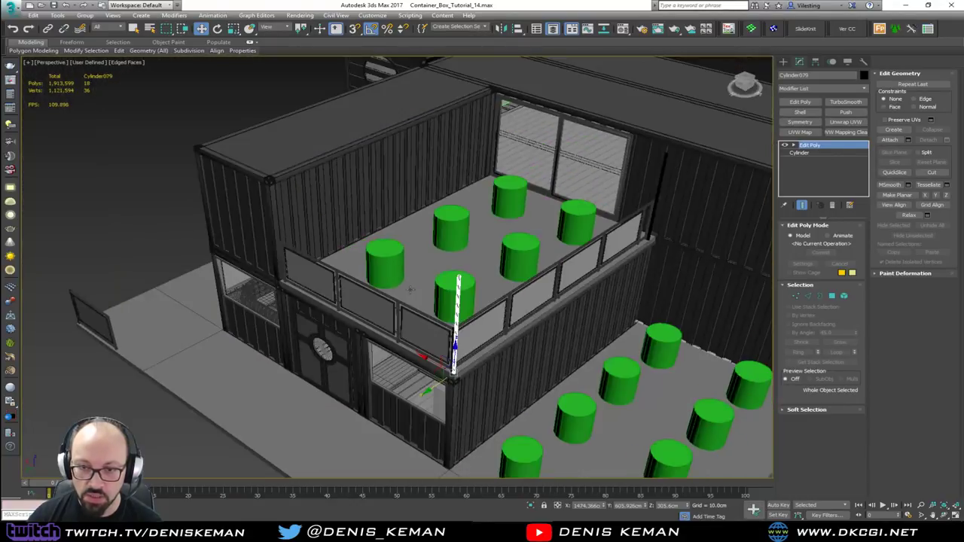
pyautogui.keyDown('alt'); pyautogui.moveTo(414, 288); pyautogui.dragTo(418, 259, button='middle'); pyautogui.keyUp('alt')
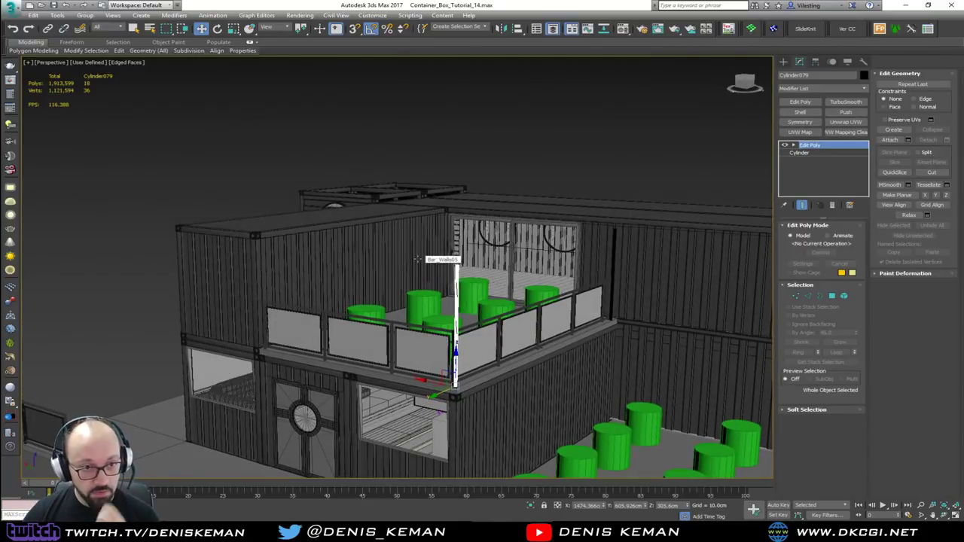
pyautogui.scroll(6, 433, 264)
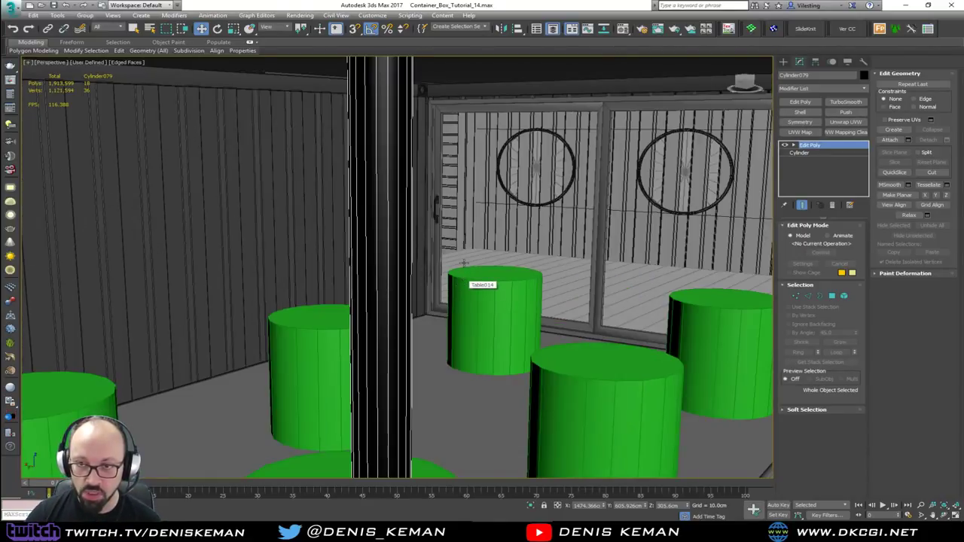
pyautogui.scroll(-5, 439, 289)
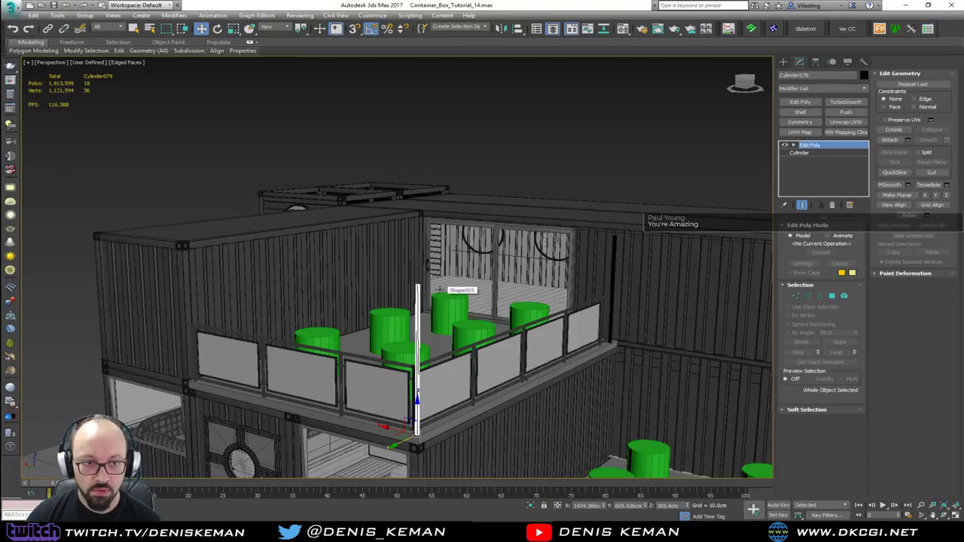
pyautogui.keyDown('alt'); pyautogui.moveTo(440, 288); pyautogui.dragTo(592, 301, button='middle'); pyautogui.keyUp('alt')
# Examine how the base of the copied pole meets the railing and ledge beside the container wall.
pyautogui.click(446, 135)
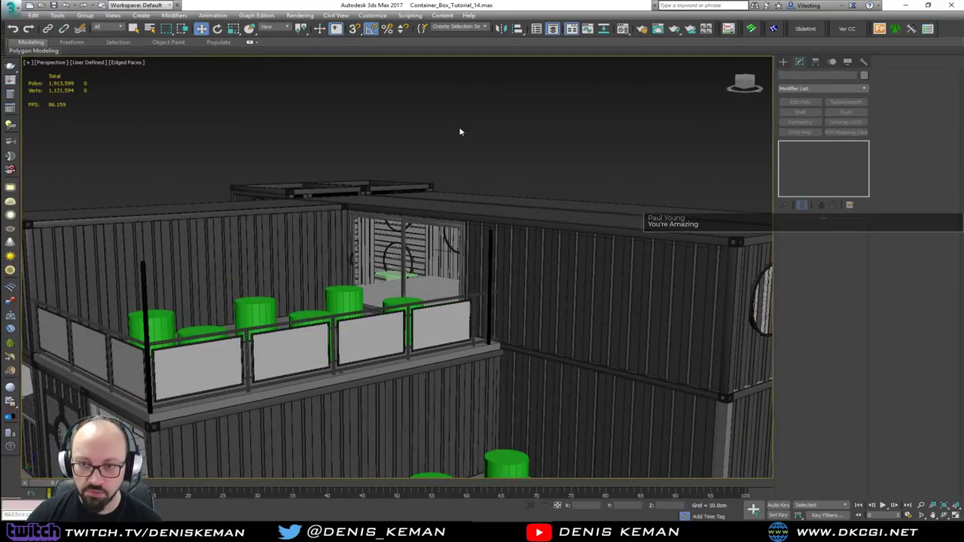
pyautogui.click(144, 281)
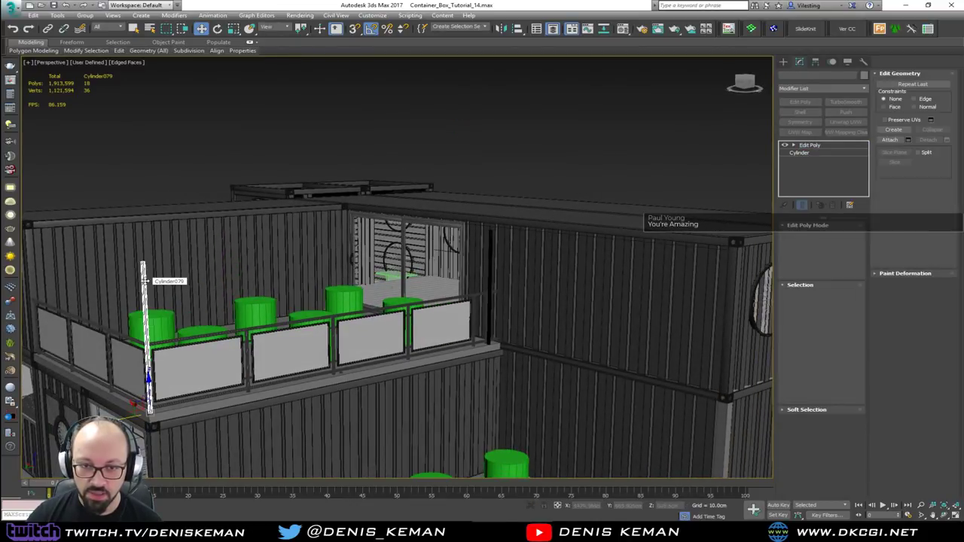
pyautogui.click(508, 128)
pyautogui.keyDown('alt'); pyautogui.moveTo(486, 175); pyautogui.dragTo(480, 325, button='middle'); pyautogui.keyUp('alt')
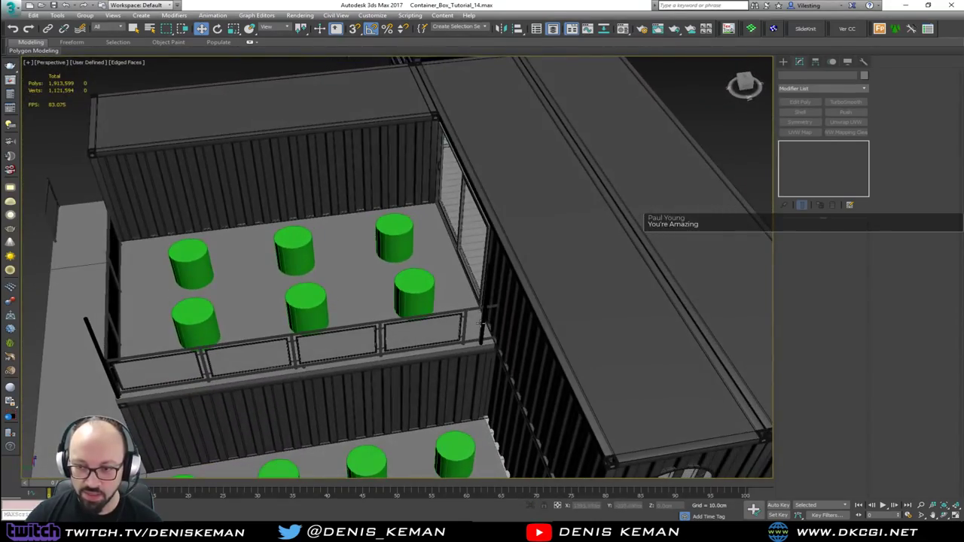
pyautogui.scroll(4, 479, 328)
pyautogui.scroll(5, 480, 335)
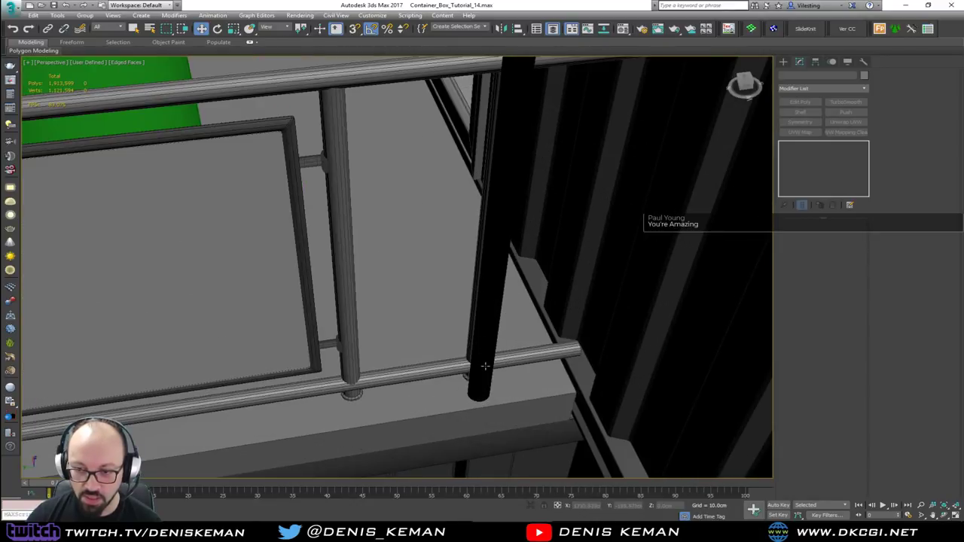
pyautogui.moveTo(481, 350); pyautogui.dragTo(476, 262, button='middle')
pyautogui.scroll(-8, 486, 257)
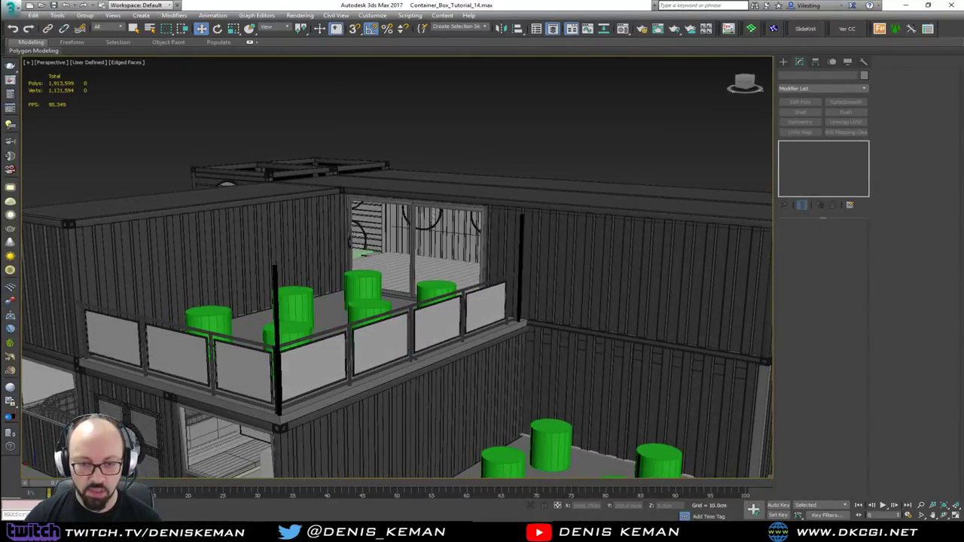
pyautogui.moveTo(311, 528)
pyautogui.click(279, 489)
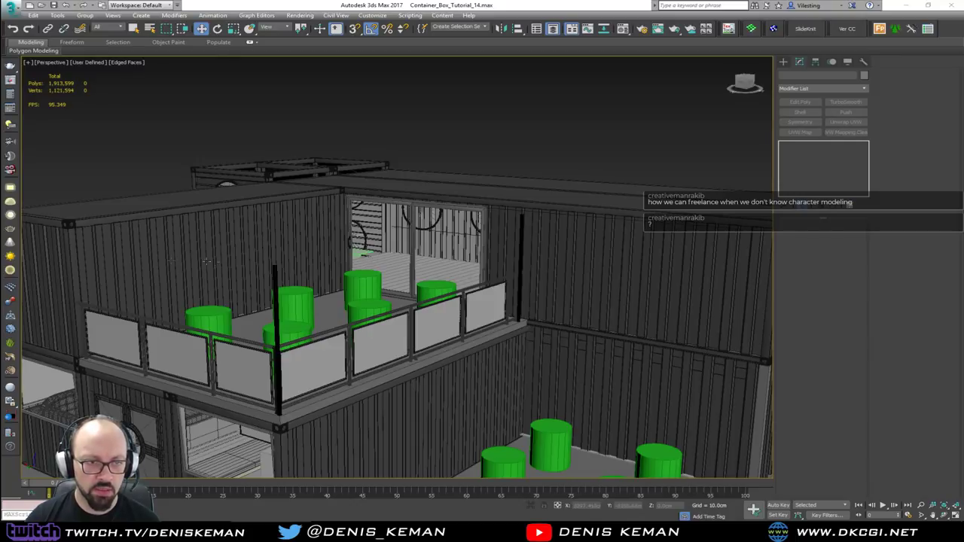
# Select the two black vertical poles at both ends of the long balcony railing.
pyautogui.moveTo(226, 266); pyautogui.dragTo(250, 284, button='middle')
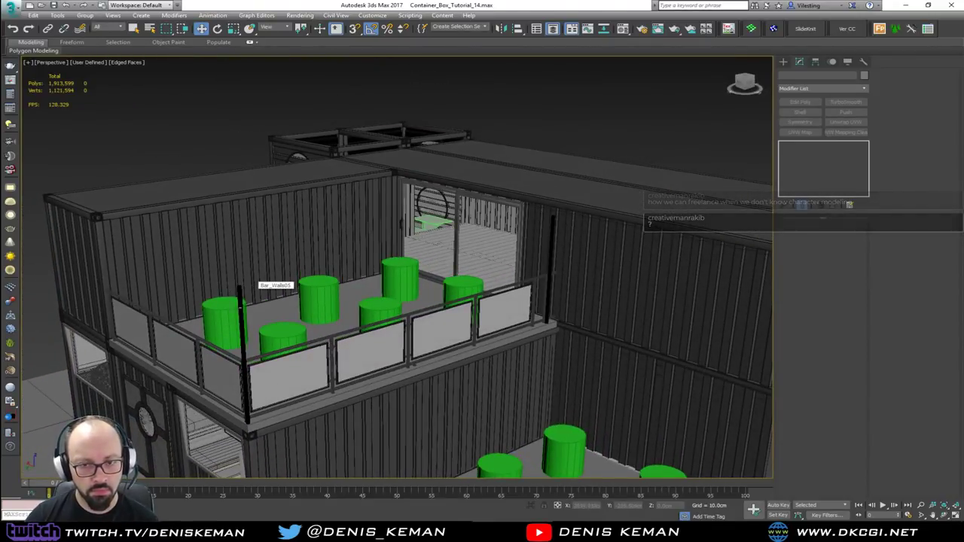
pyautogui.scroll(5, 255, 278)
pyautogui.click(249, 311)
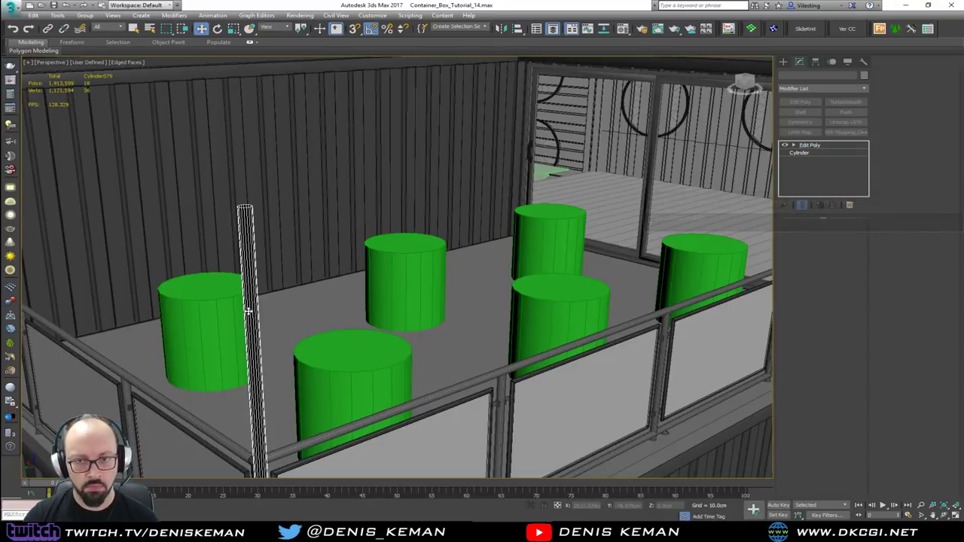
pyautogui.press('F4')
pyautogui.press('F4')
pyautogui.scroll(-4, 247, 312)
pyautogui.moveTo(248, 311); pyautogui.dragTo(151, 301, button='middle')
pyautogui.keyDown('alt'); pyautogui.moveTo(256, 264); pyautogui.dragTo(374, 258, button='middle'); pyautogui.keyUp('alt')
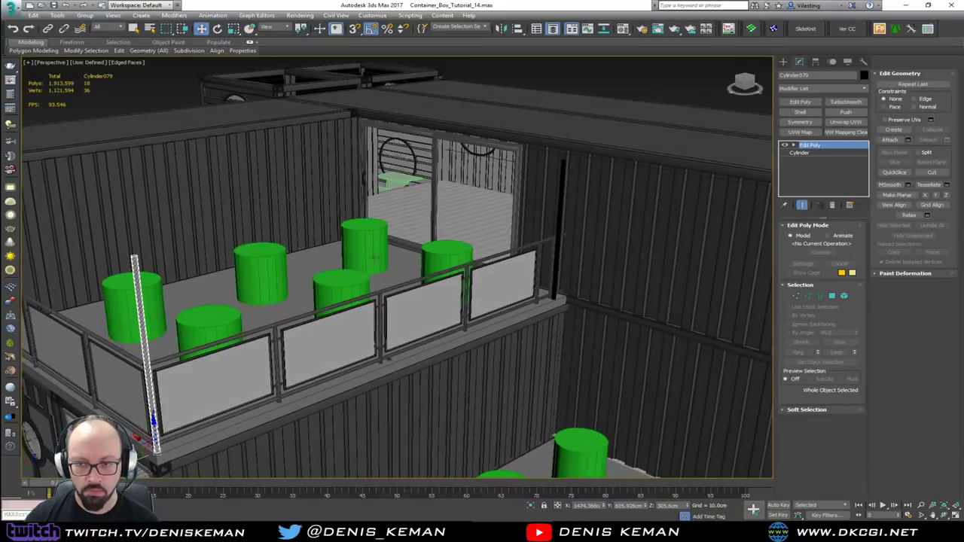
pyautogui.keyDown('ctrl'); pyautogui.click(561, 231); pyautogui.keyUp('ctrl')
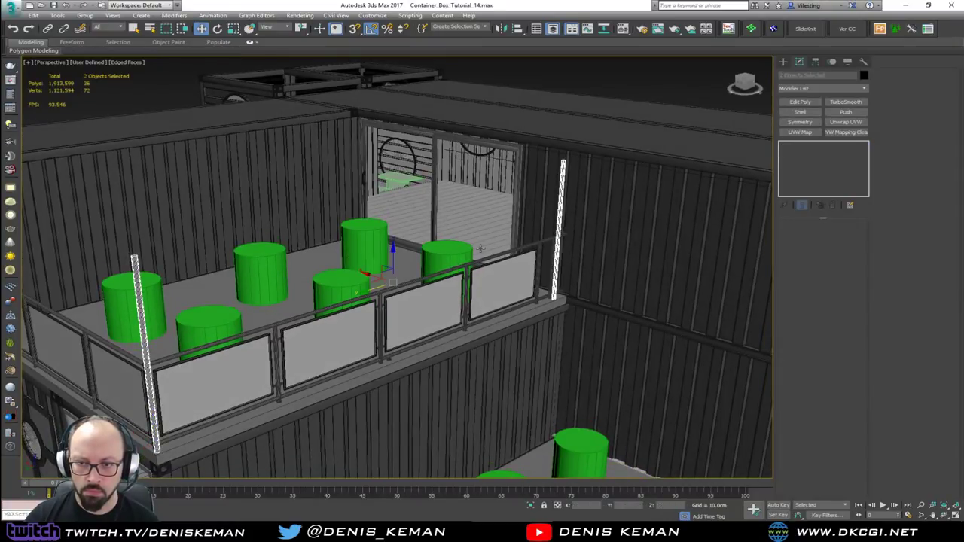
# Review the height and position of both selected poles against the whole building from the front, side and above.
pyautogui.keyDown('alt'); pyautogui.moveTo(483, 249); pyautogui.dragTo(475, 189, button='middle'); pyautogui.keyUp('alt')
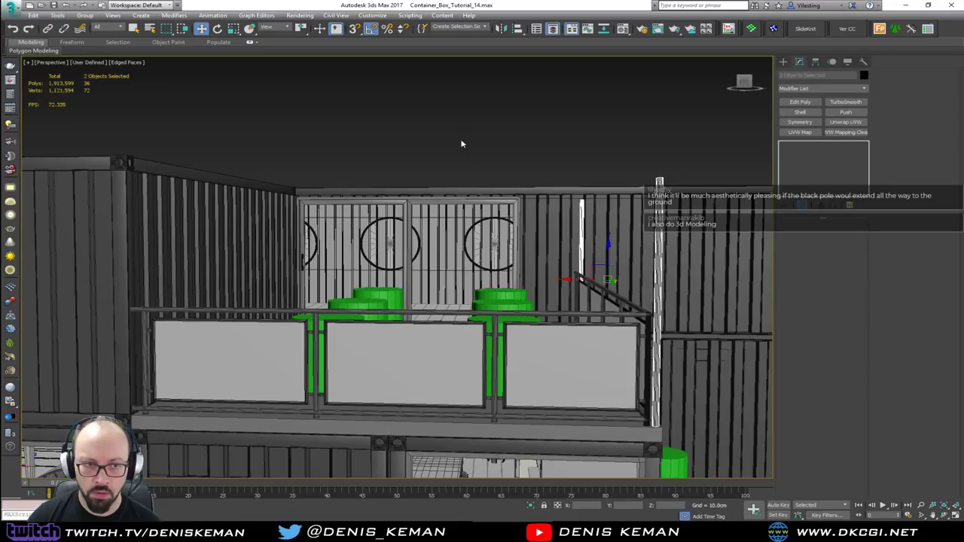
pyautogui.keyDown('alt'); pyautogui.moveTo(462, 143); pyautogui.dragTo(362, 160, button='middle'); pyautogui.keyUp('alt')
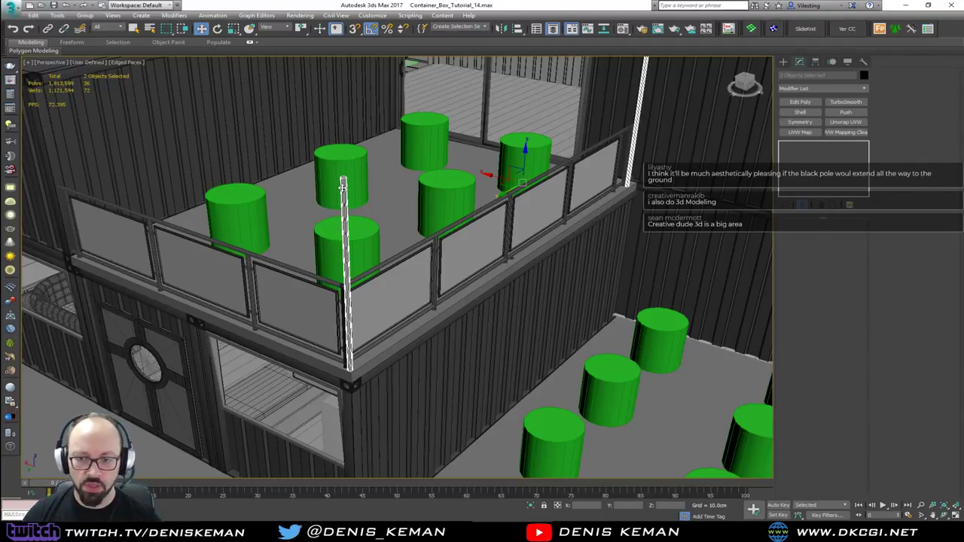
pyautogui.scroll(-10, 344, 205)
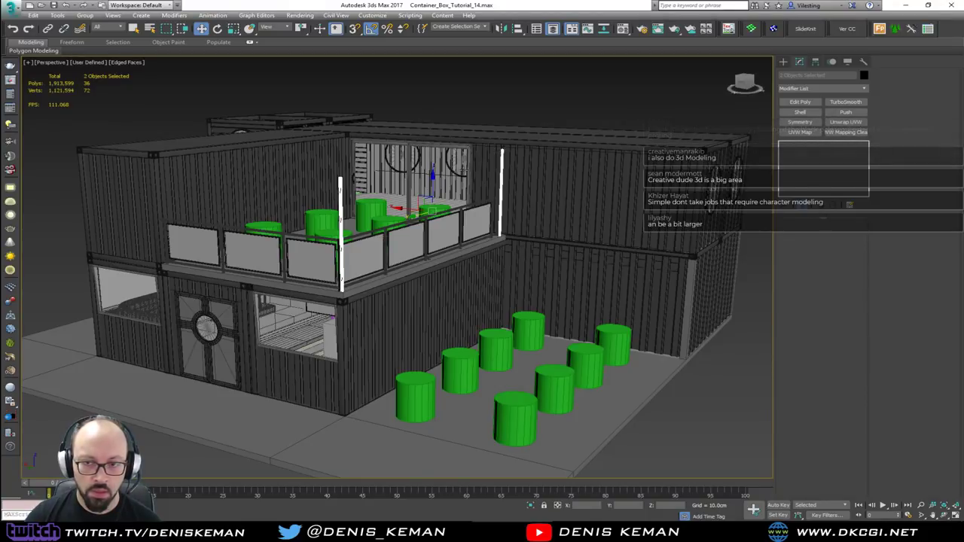
pyautogui.moveTo(429, 183)
pyautogui.keyDown('alt'); pyautogui.mouseDown(button='middle')
pyautogui.moveTo(350, 230)
pyautogui.moveTo(422, 198)
pyautogui.mouseUp(button='middle'); pyautogui.keyUp('alt')
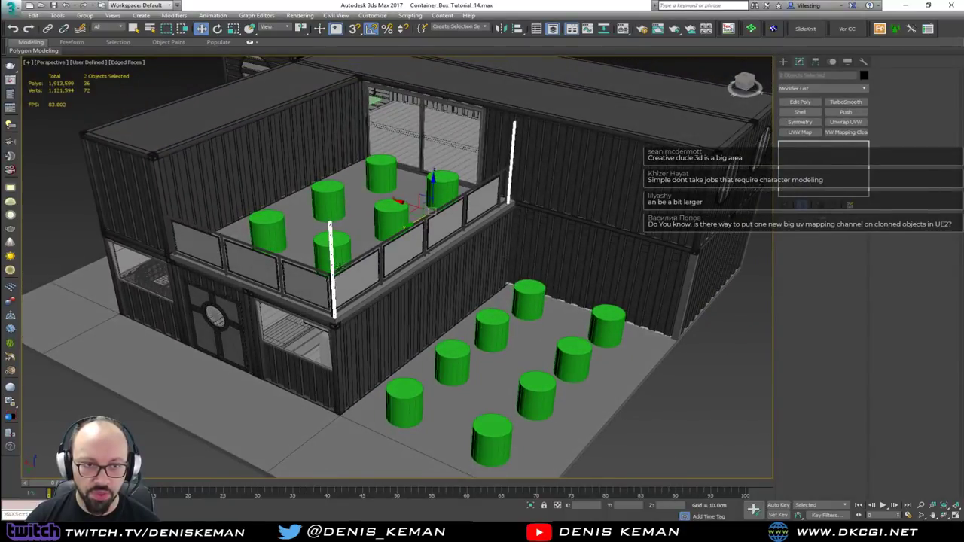
pyautogui.keyDown('alt'); pyautogui.moveTo(333, 263); pyautogui.dragTo(332, 250, button='middle'); pyautogui.keyUp('alt')
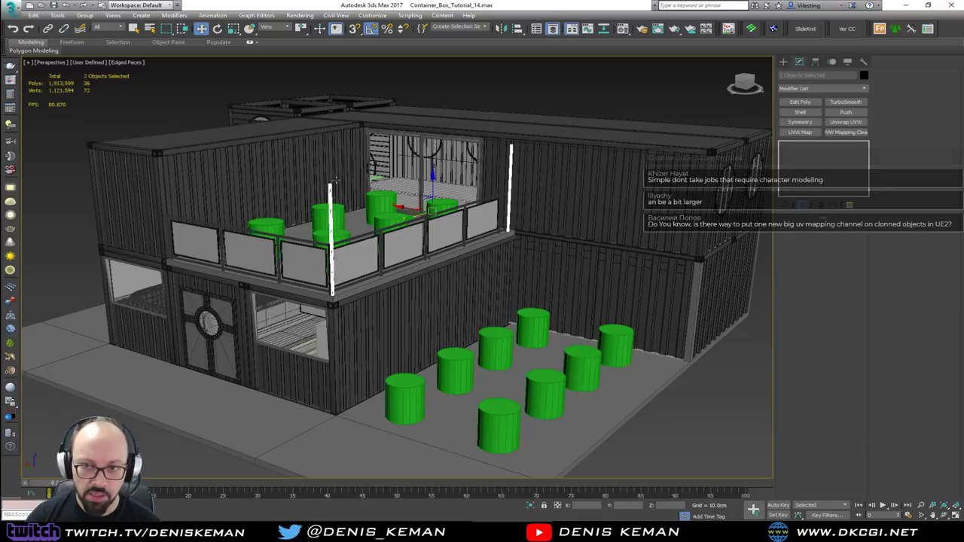
pyautogui.keyDown('alt'); pyautogui.moveTo(330, 183); pyautogui.dragTo(250, 135, button='middle'); pyautogui.keyUp('alt')
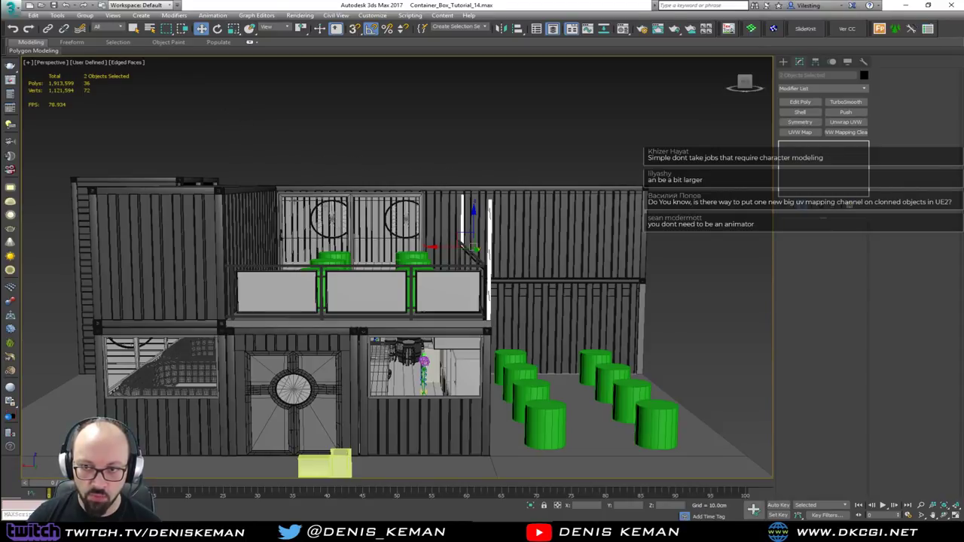
pyautogui.keyDown('alt'); pyautogui.moveTo(283, 155); pyautogui.dragTo(222, 156, button='middle'); pyautogui.keyUp('alt')
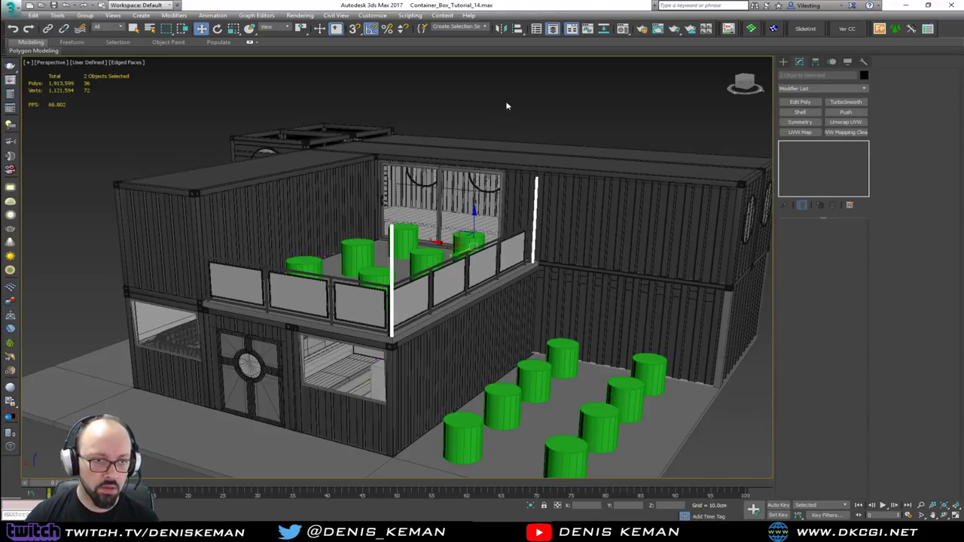
pyautogui.moveTo(437, 156); pyautogui.dragTo(372, 183, button='middle')
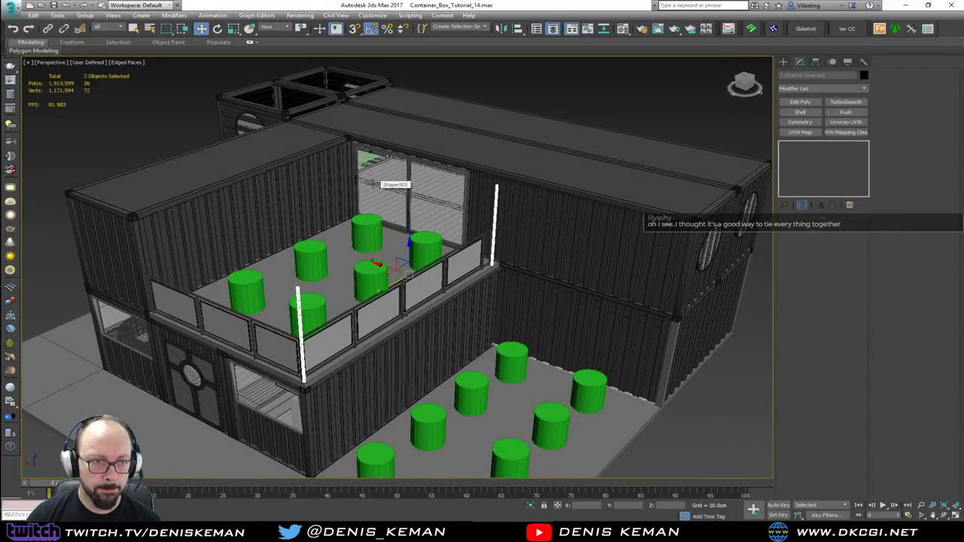
pyautogui.moveTo(379, 227); pyautogui.dragTo(422, 148, button='middle')
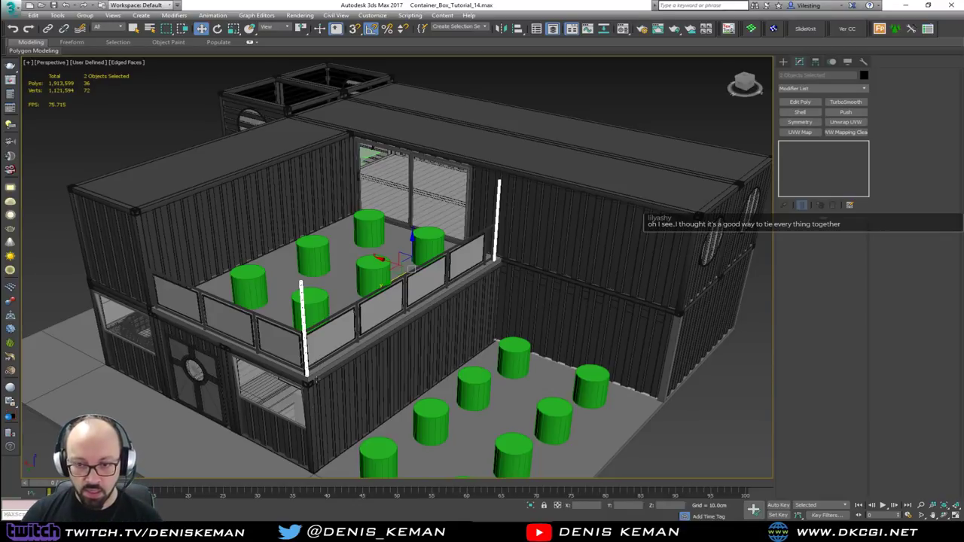
# Find and select the vertical steel beam inside the ground-floor container, switching between wireframe and shaded display.
pyautogui.keyDown('alt'); pyautogui.moveTo(332, 330); pyautogui.dragTo(554, 387, button='middle'); pyautogui.keyUp('alt')
pyautogui.press('F3')
pyautogui.click(549, 386)
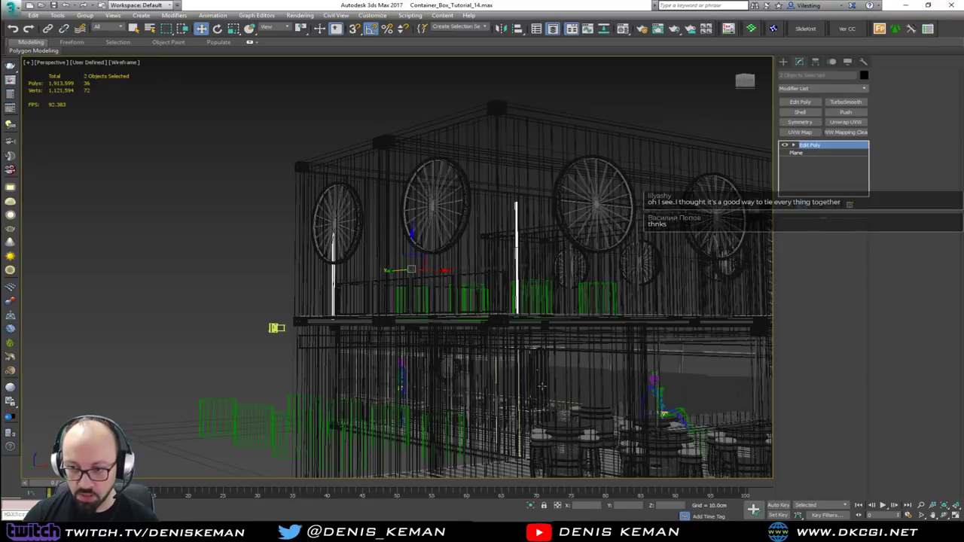
pyautogui.press('z')
pyautogui.scroll(-5, 497, 383)
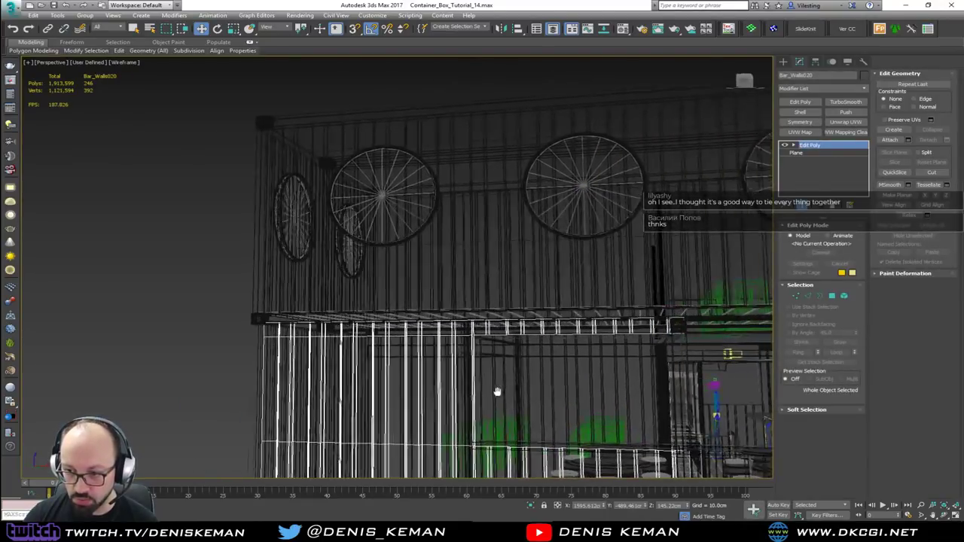
pyautogui.click(511, 380)
pyautogui.scroll(6, 510, 381)
pyautogui.press('F3')
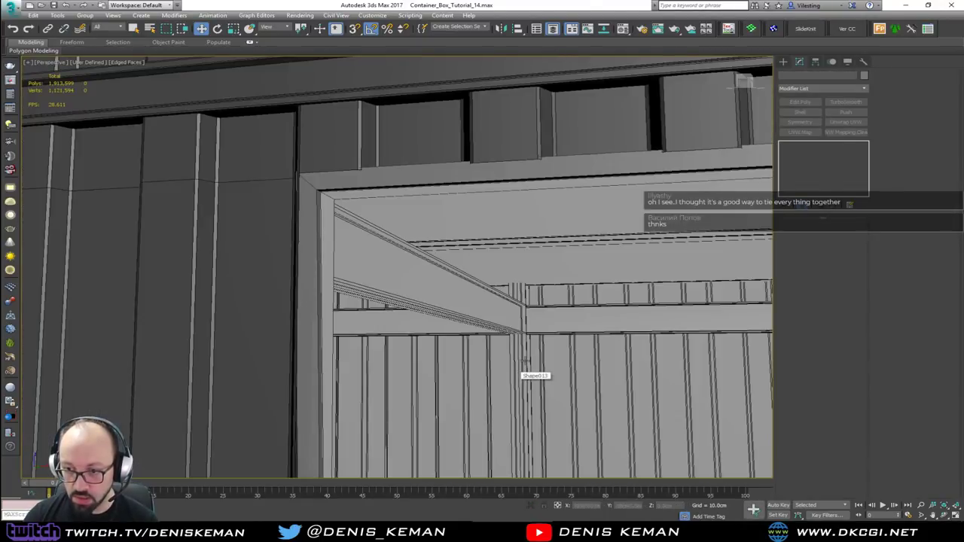
pyautogui.click(523, 338)
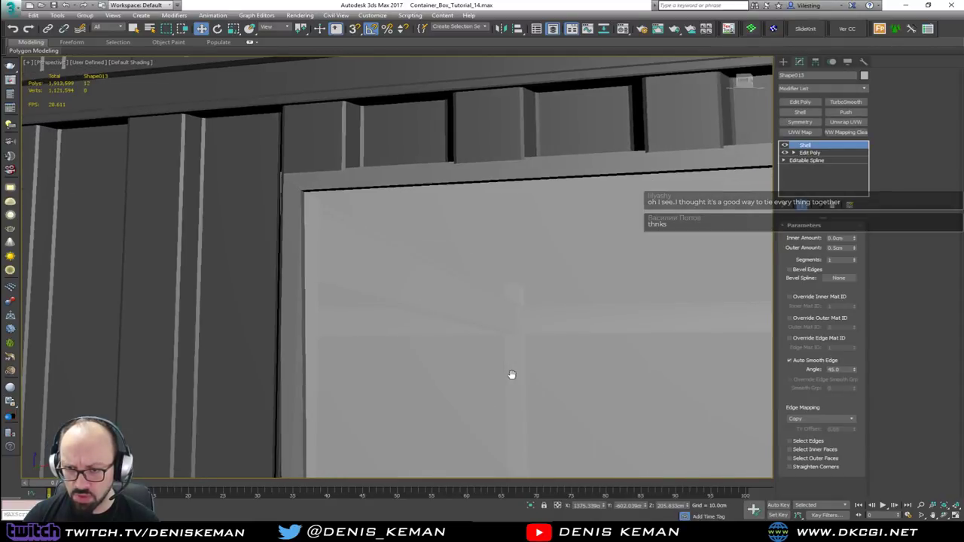
pyautogui.press('F3')
pyautogui.moveTo(512, 376)
pyautogui.keyDown('alt'); pyautogui.mouseDown(button='middle')
pyautogui.moveTo(86, 343)
pyautogui.moveTo(76, 351)
pyautogui.mouseUp(button='middle'); pyautogui.keyUp('alt')
pyautogui.press('F3')
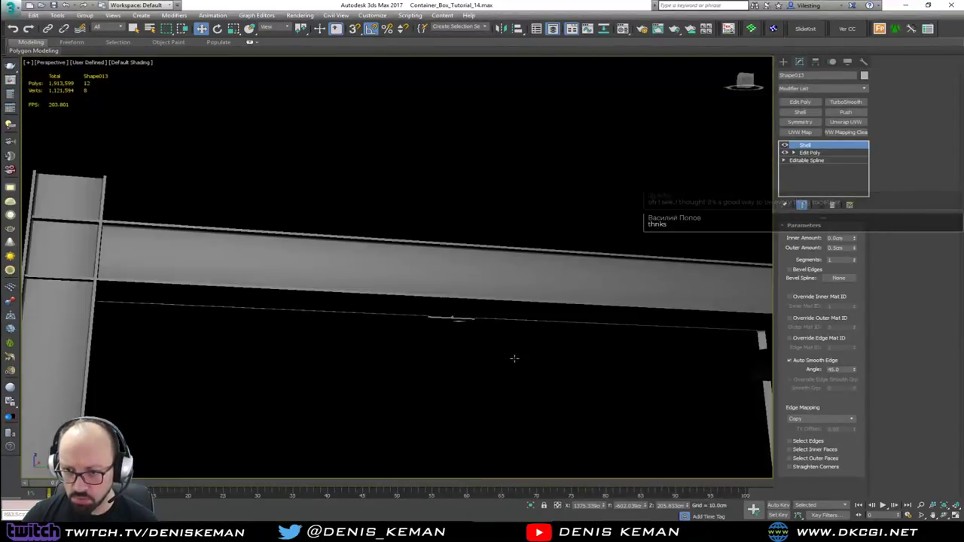
pyautogui.moveTo(514, 357); pyautogui.dragTo(263, 299, button='middle')
pyautogui.click(709, 292)
pyautogui.press('F3')
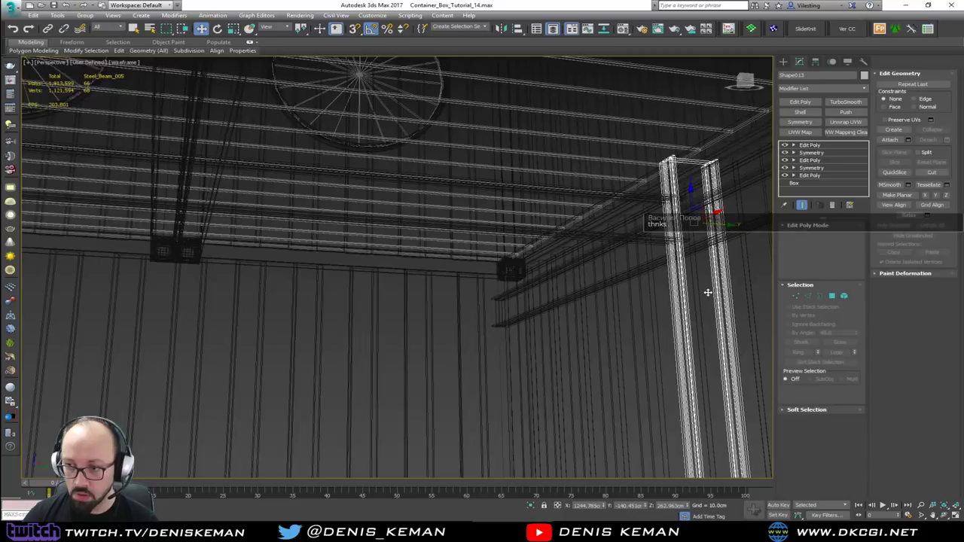
# Copy the ground-floor vertical steel beam to the outer corner of the container beneath the balcony railing.
pyautogui.keyDown('alt'); pyautogui.moveTo(708, 293); pyautogui.dragTo(454, 378, button='middle'); pyautogui.keyUp('alt')
pyautogui.scroll(-5, 547, 332)
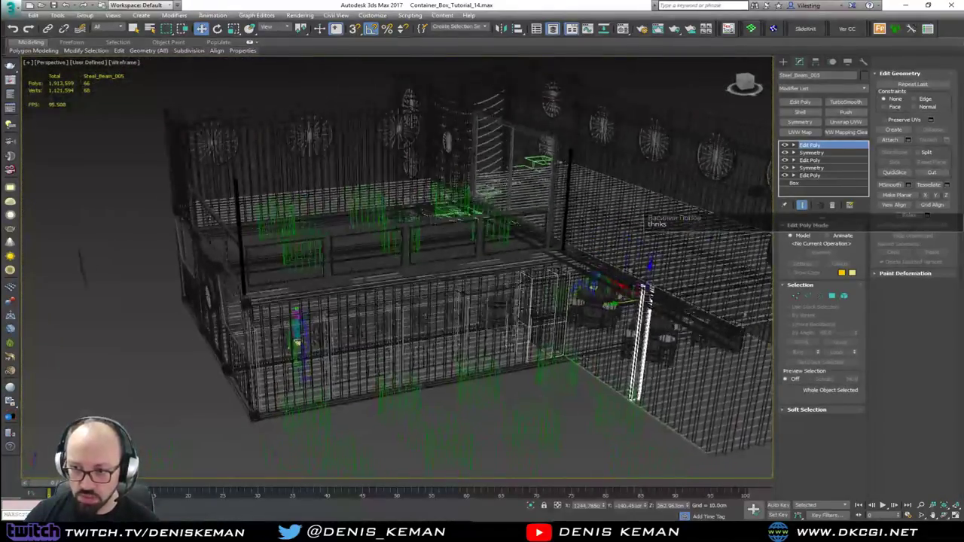
pyautogui.keyDown('alt'); pyautogui.moveTo(548, 331); pyautogui.dragTo(613, 349, button='middle'); pyautogui.keyUp('alt')
pyautogui.press('F3')
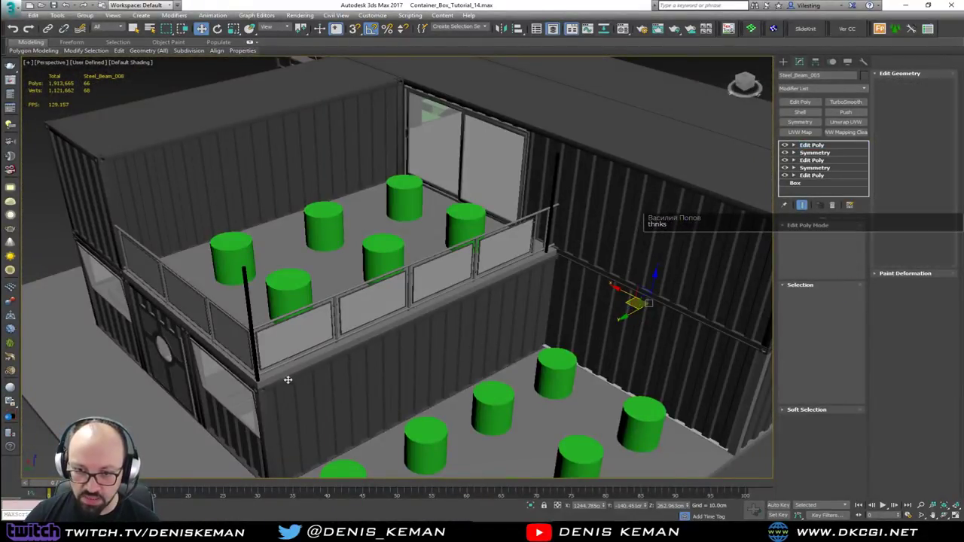
pyautogui.click(259, 369)
pyautogui.keyDown('shift'); pyautogui.moveTo(244, 401); pyautogui.dragTo(245, 402); pyautogui.keyUp('shift')
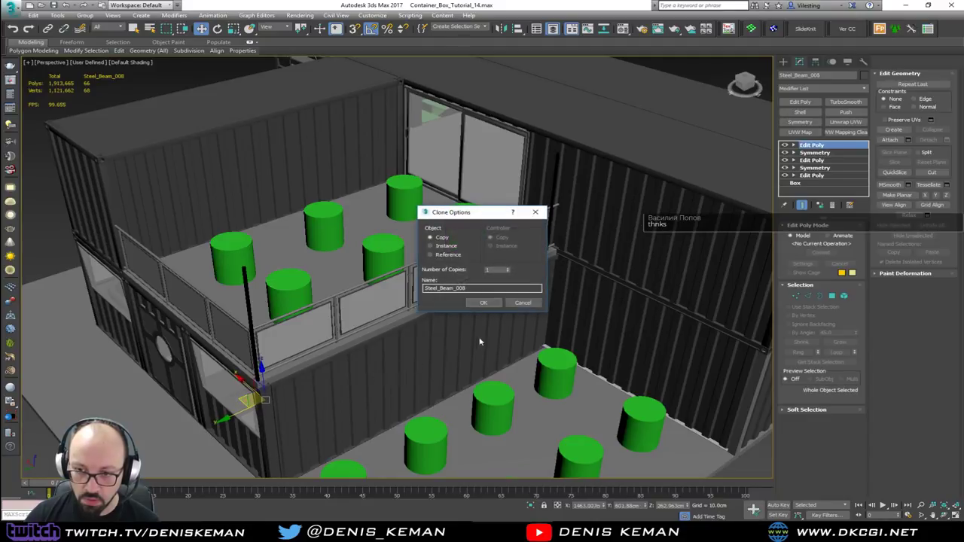
pyautogui.click(491, 306)
# Raise the top vertices of the copied corner beam above the balcony railing to match the black pole's height.
pyautogui.press('z')
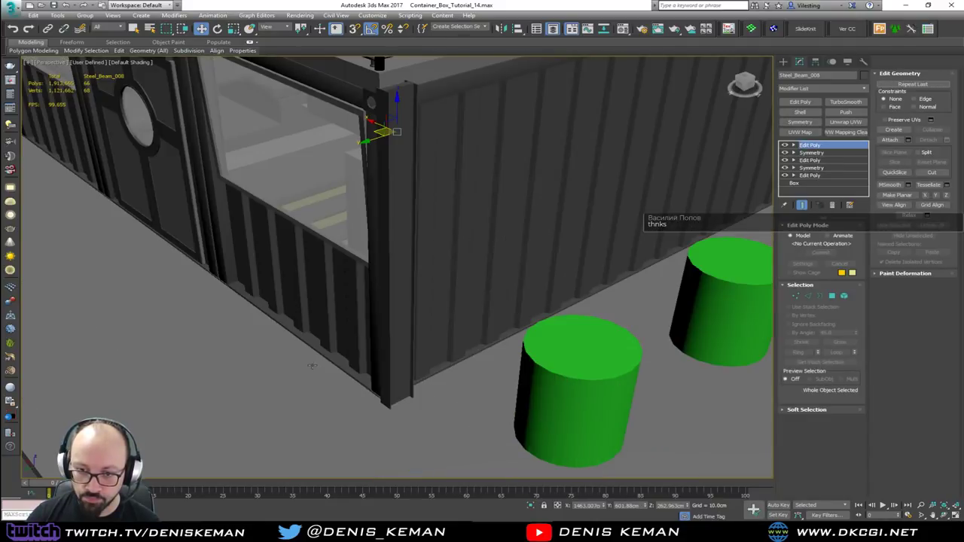
pyautogui.moveTo(312, 364)
pyautogui.keyDown('alt'); pyautogui.mouseDown(button='middle')
pyautogui.moveTo(367, 366)
pyautogui.moveTo(345, 376)
pyautogui.mouseUp(button='middle'); pyautogui.keyUp('alt')
pyautogui.moveTo(407, 166); pyautogui.dragTo(409, 336, button='middle')
pyautogui.press('1')
pyautogui.scroll(-4, 394, 354)
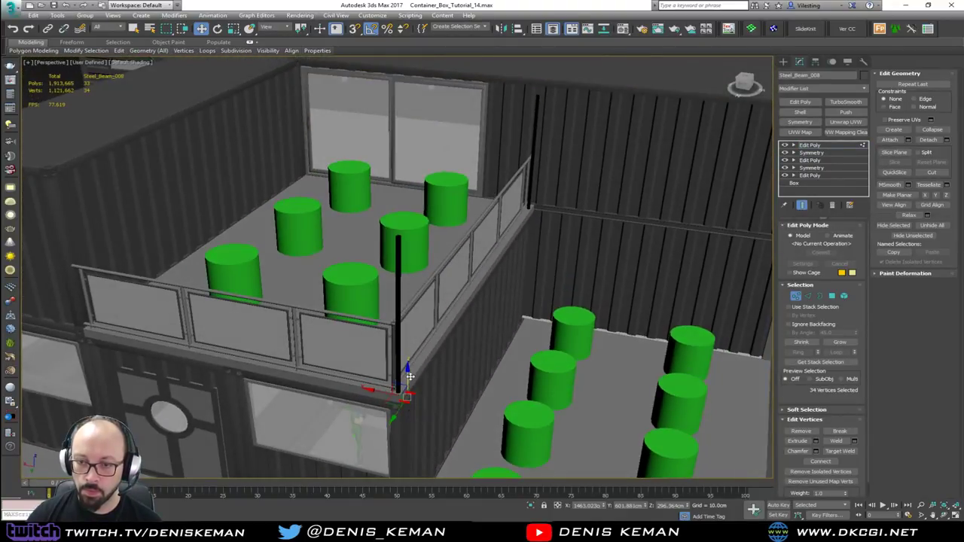
pyautogui.moveTo(410, 376); pyautogui.dragTo(437, 266)
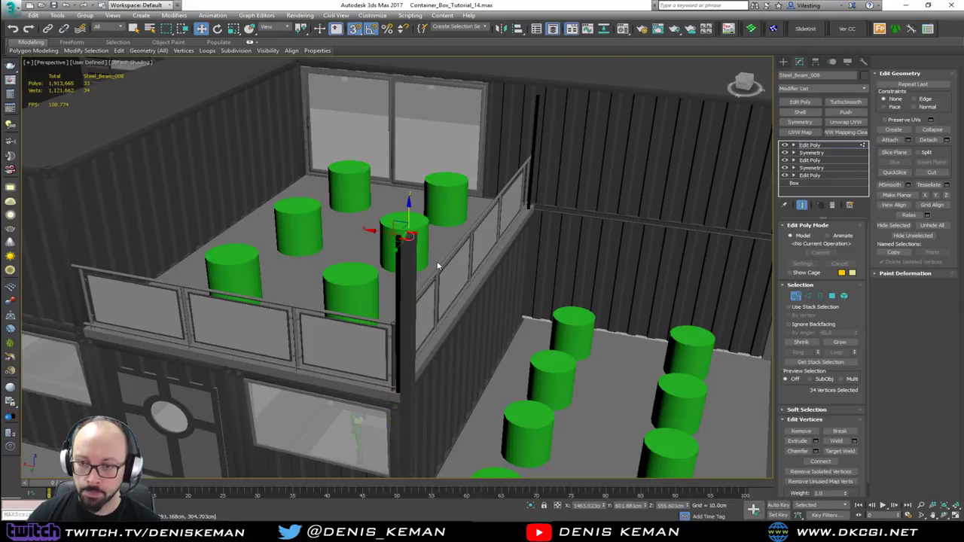
pyautogui.press('1')
# Shift the corner beam slightly along Y so it sits against the container corner.
pyautogui.keyDown('alt'); pyautogui.moveTo(439, 266); pyautogui.dragTo(23, 316, button='middle'); pyautogui.keyUp('alt')
pyautogui.moveTo(403, 432); pyautogui.dragTo(394, 337, button='middle')
pyautogui.scroll(3, 411, 339)
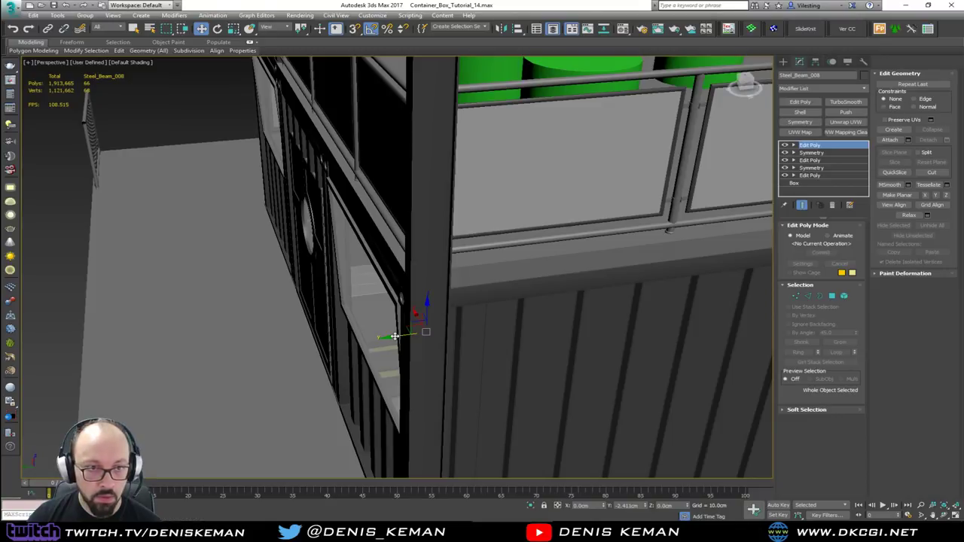
pyautogui.scroll(-6, 430, 308)
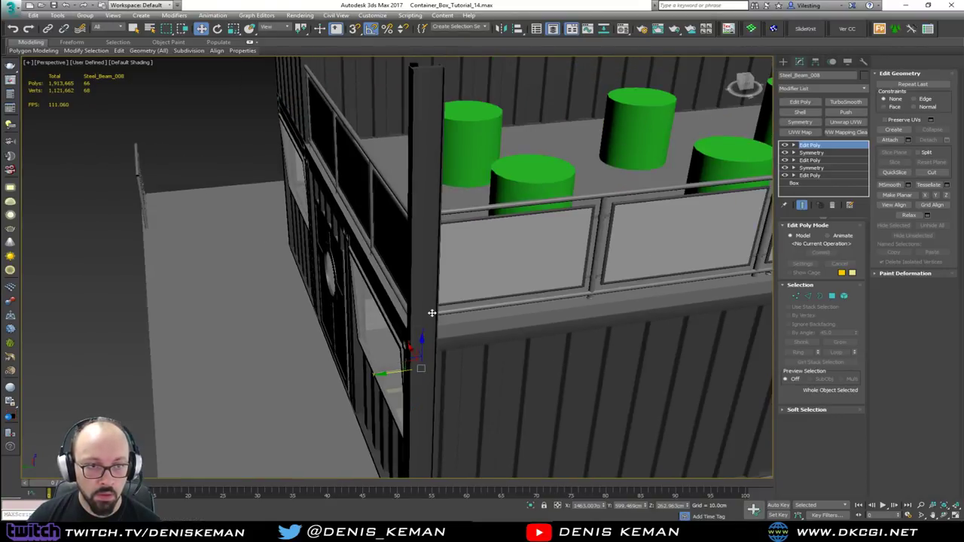
pyautogui.keyDown('alt'); pyautogui.moveTo(424, 318); pyautogui.dragTo(556, 317, button='middle'); pyautogui.keyUp('alt')
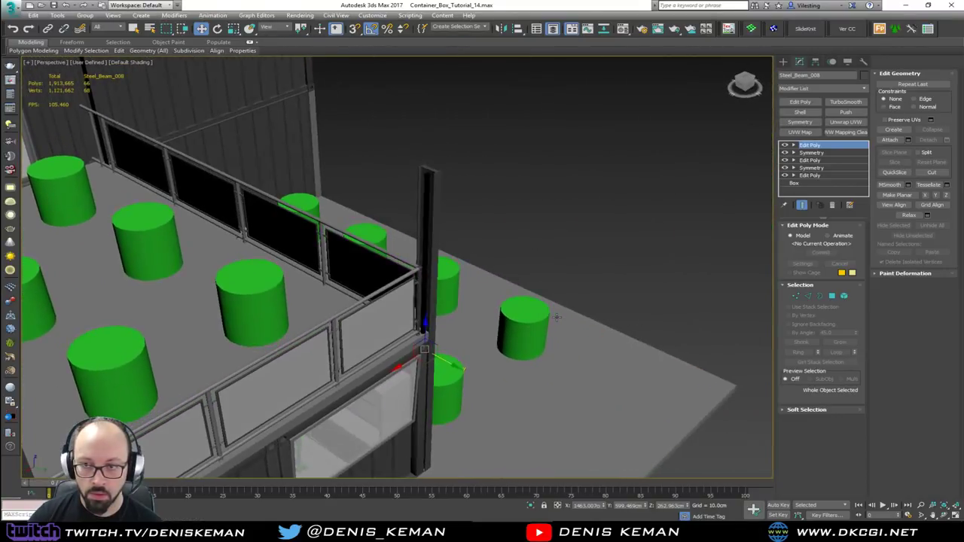
# Delete the round pole standing behind the new steel beam at the balcony corner.
pyautogui.click(425, 189)
pyautogui.scroll(2, 426, 189)
pyautogui.press('F4')
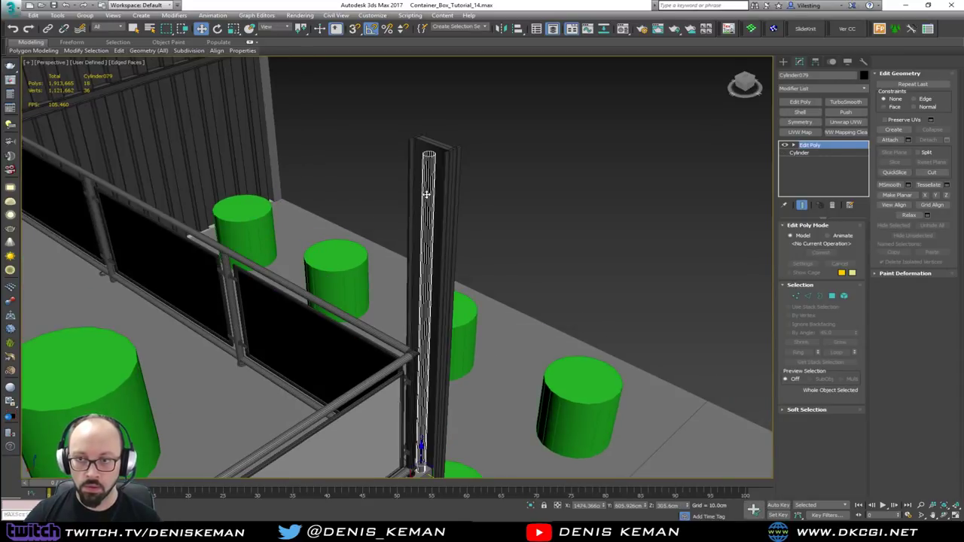
pyautogui.scroll(-1, 428, 194)
pyautogui.moveTo(434, 219); pyautogui.dragTo(465, 197, button='middle')
pyautogui.press('Delete')
# Copy the corner steel beam along Y to the other end of the long balcony railing.
pyautogui.keyDown('alt'); pyautogui.moveTo(504, 291); pyautogui.dragTo(336, 290, button='middle'); pyautogui.keyUp('alt')
pyautogui.click(328, 302)
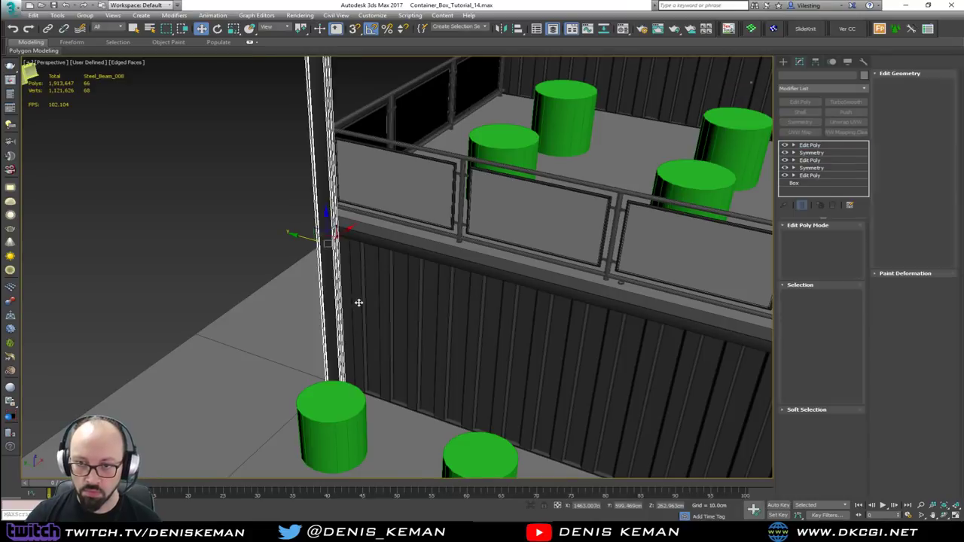
pyautogui.scroll(-5, 517, 298)
pyautogui.moveTo(520, 298); pyautogui.dragTo(362, 258, button='middle')
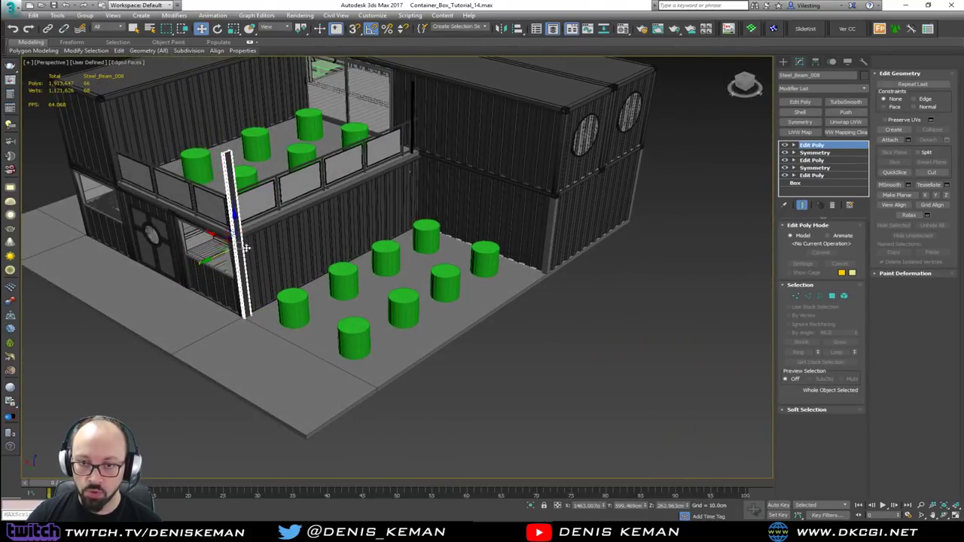
pyautogui.keyDown('shift'); pyautogui.moveTo(217, 256); pyautogui.dragTo(396, 206); pyautogui.keyUp('shift')
pyautogui.click(484, 303)
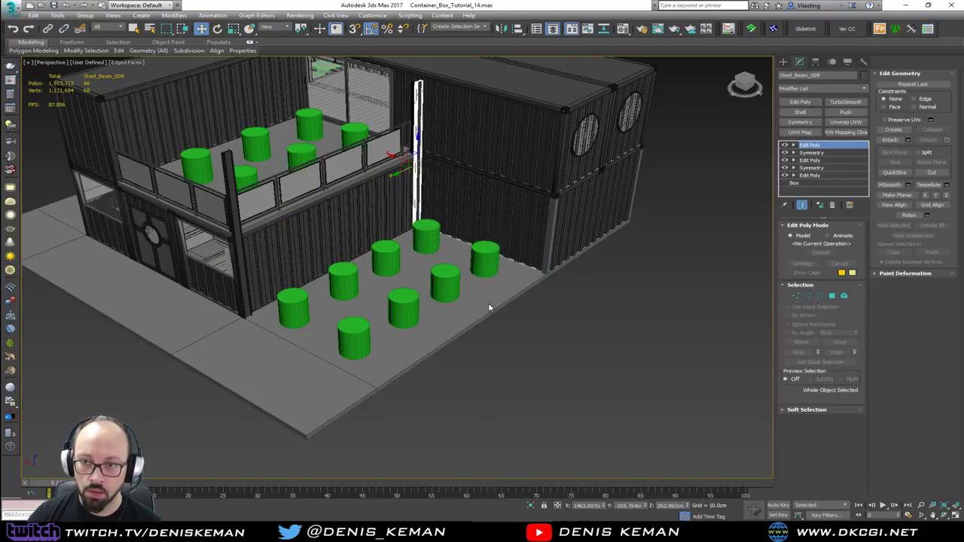
# Delete the round pole beside the new steel beam at the tall container wall.
pyautogui.press('z')
pyautogui.moveTo(358, 142)
pyautogui.mouseDown(button='middle')
pyautogui.moveTo(357, 284)
pyautogui.moveTo(469, 230)
pyautogui.moveTo(452, 232)
pyautogui.moveTo(490, 233)
pyautogui.moveTo(405, 233)
pyautogui.mouseUp(button='middle')
pyautogui.click(382, 230)
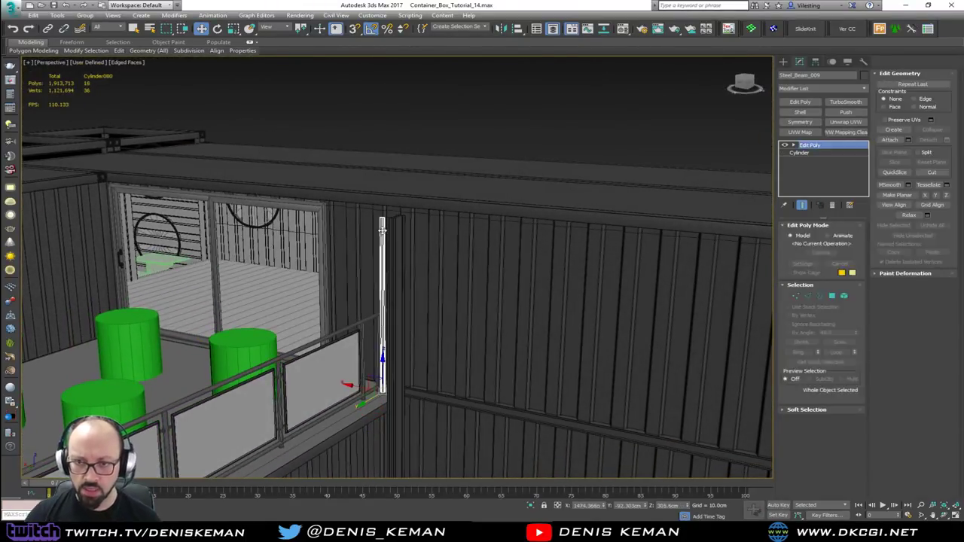
pyautogui.scroll(2, 386, 232)
pyautogui.press('Delete')
# Select both vertical steel beams at the ends of the long railing and set their object colour to black.
pyautogui.moveTo(400, 258); pyautogui.dragTo(395, 208, button='middle')
pyautogui.scroll(-3, 397, 224)
pyautogui.click(397, 226)
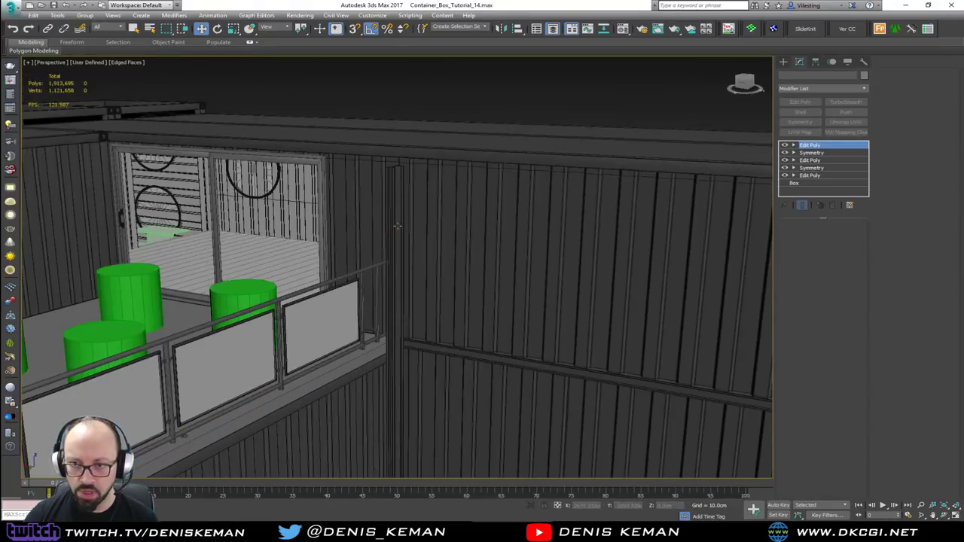
pyautogui.press('F4')
pyautogui.keyDown('alt'); pyautogui.moveTo(332, 308); pyautogui.dragTo(397, 182, button='middle'); pyautogui.keyUp('alt')
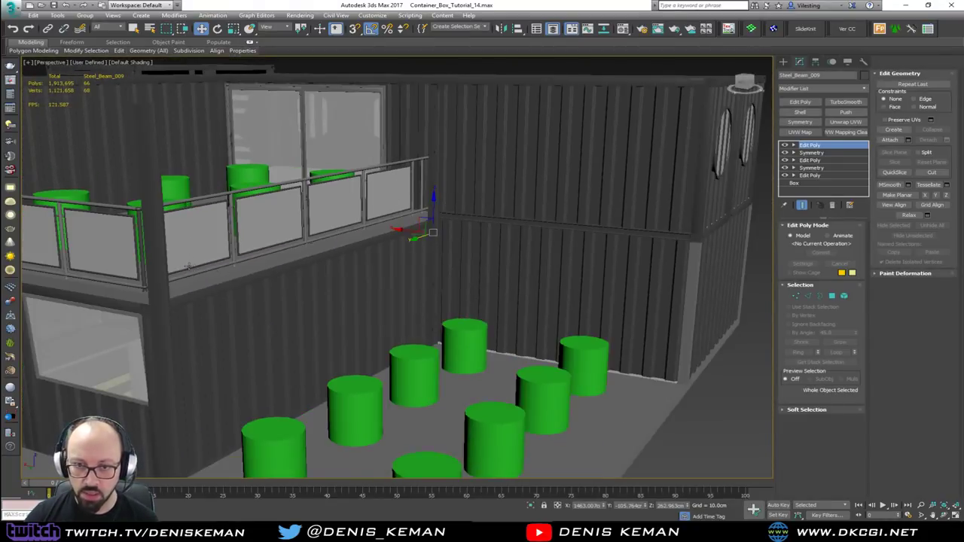
pyautogui.press('F4')
pyautogui.keyDown('ctrl'); pyautogui.click(154, 263); pyautogui.keyUp('ctrl')
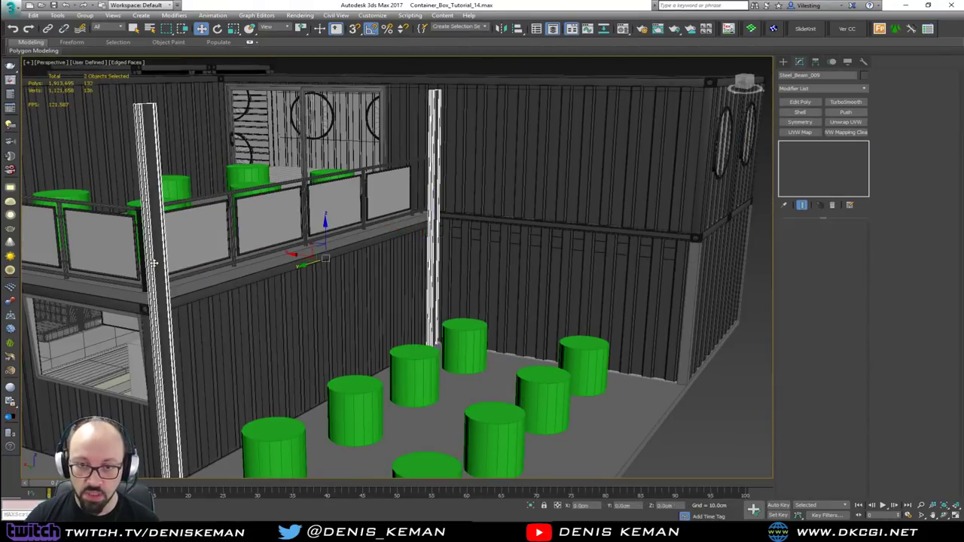
pyautogui.click(864, 75)
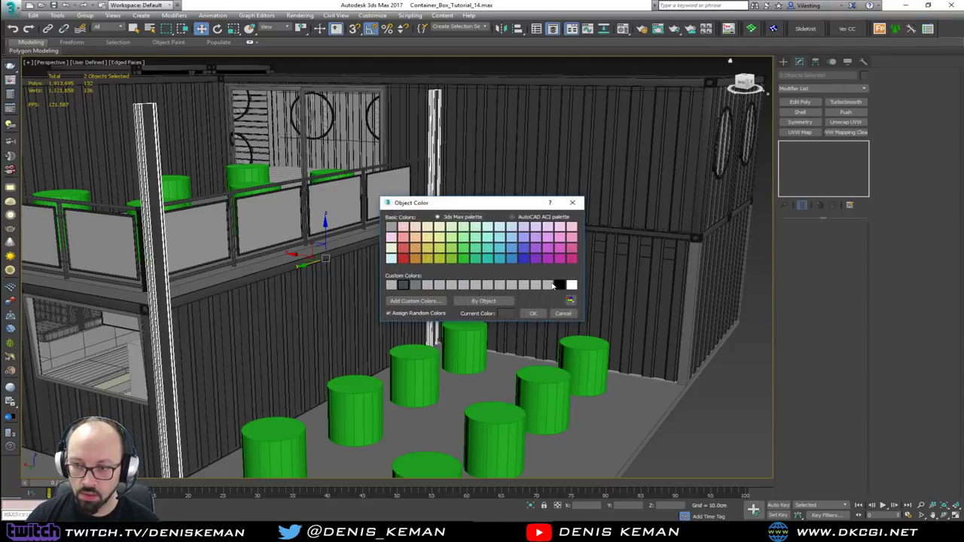
pyautogui.click(533, 314)
pyautogui.click(716, 396)
pyautogui.press('F4')
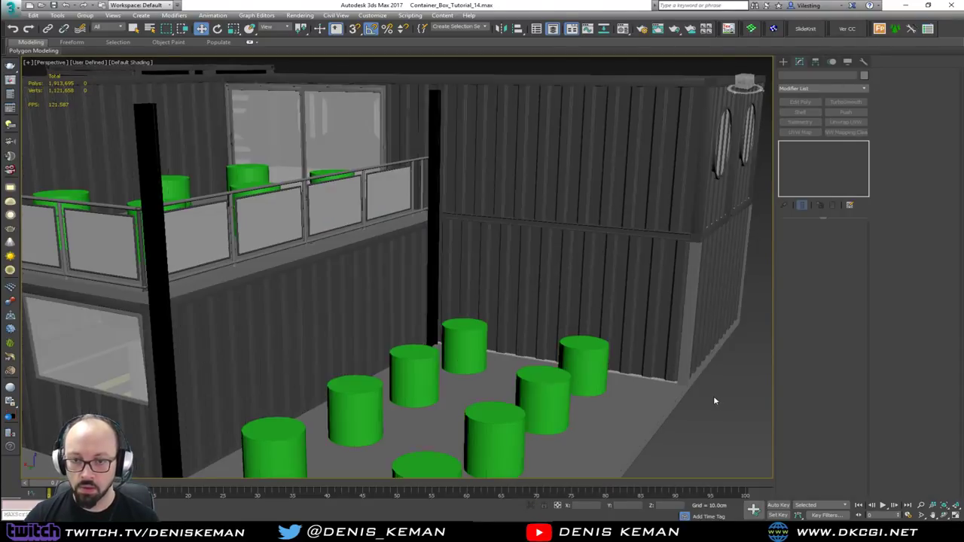
# Make a copy of the corner steel beam straight upward along Z.
pyautogui.moveTo(314, 248); pyautogui.dragTo(337, 259, button='middle')
pyautogui.scroll(-5, 334, 267)
pyautogui.moveTo(331, 194); pyautogui.dragTo(406, 262, button='middle')
pyautogui.scroll(5, 397, 284)
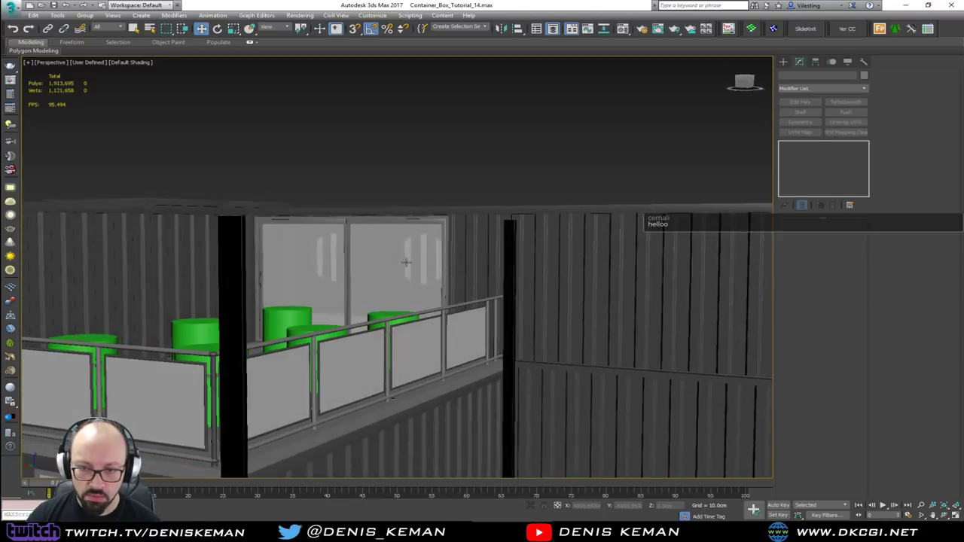
pyautogui.keyDown('alt'); pyautogui.moveTo(315, 205); pyautogui.dragTo(407, 225, button='middle'); pyautogui.keyUp('alt')
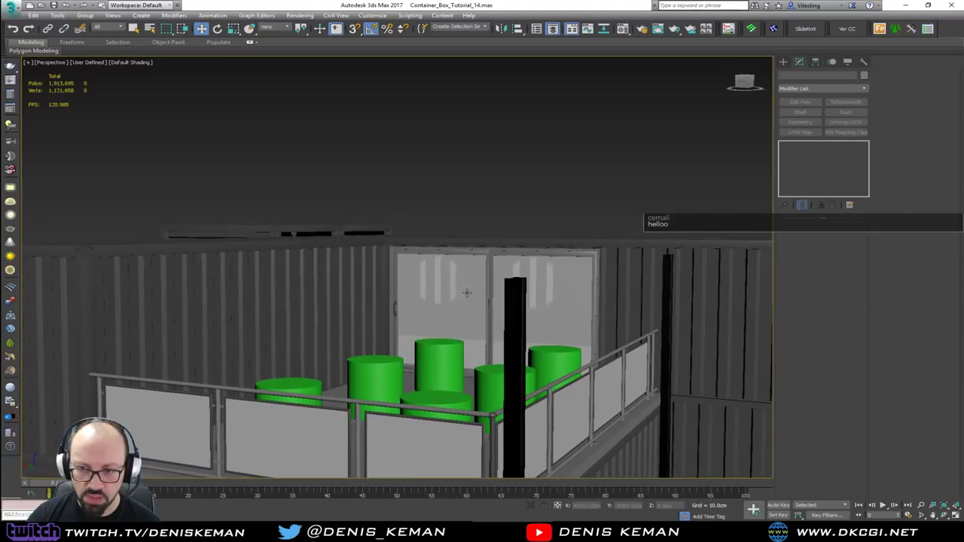
pyautogui.keyDown('alt'); pyautogui.moveTo(513, 284); pyautogui.dragTo(462, 259, button='middle'); pyautogui.keyUp('alt')
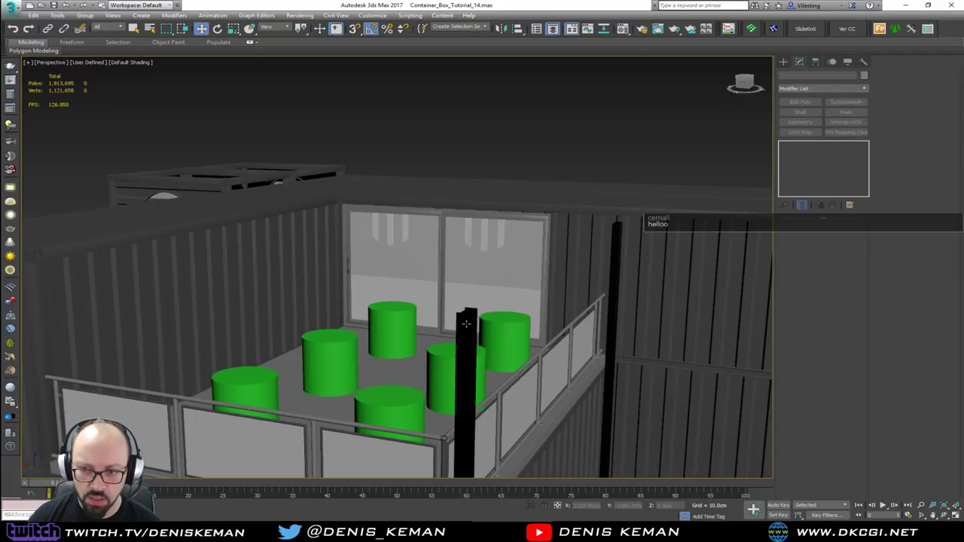
pyautogui.click(467, 323)
pyautogui.keyDown('alt'); pyautogui.moveTo(467, 324); pyautogui.dragTo(285, 251, button='middle'); pyautogui.keyUp('alt')
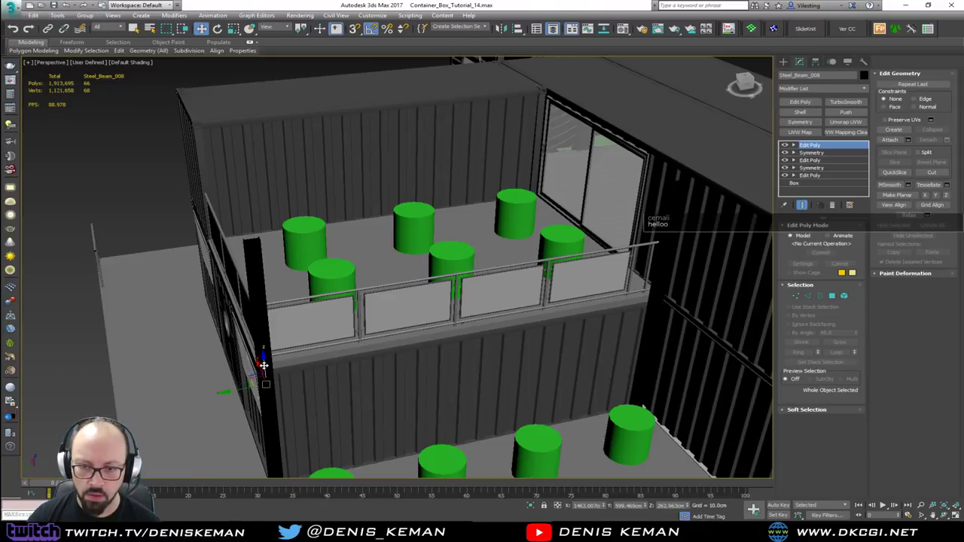
pyautogui.keyDown('shift'); pyautogui.moveTo(264, 365); pyautogui.dragTo(252, 239); pyautogui.keyUp('shift')
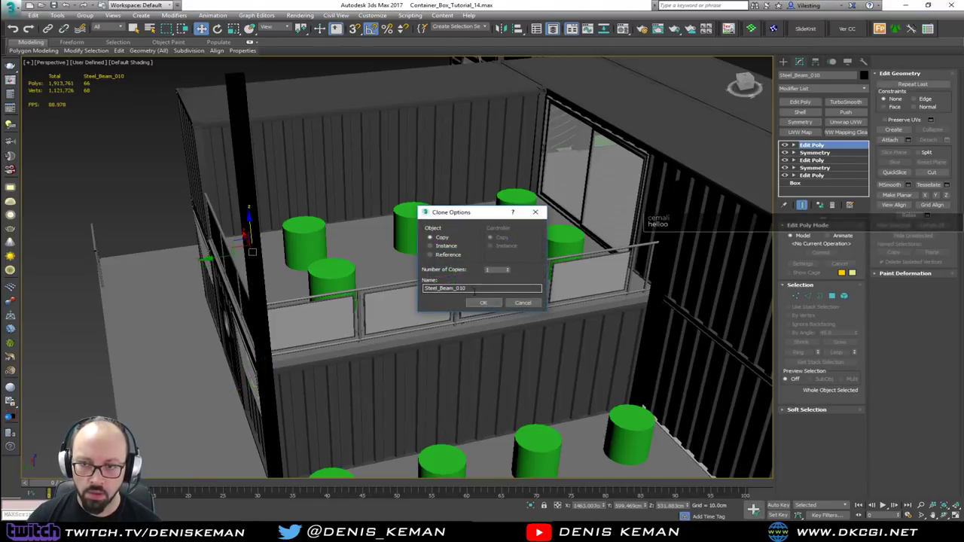
pyautogui.click(484, 302)
# Rotate the raised beam copy to horizontal so it runs parallel to the long balcony railing.
pyautogui.press('e')
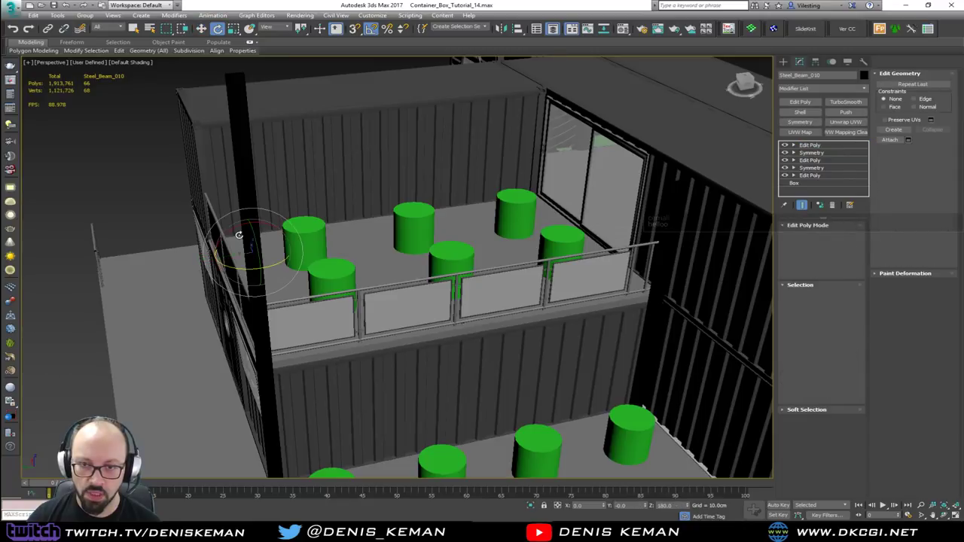
pyautogui.moveTo(238, 235); pyautogui.dragTo(267, 247)
pyautogui.press('w')
# Set the object colour of the corner post and the horizontal beam to dark blue, leaving only these two selected.
pyautogui.keyDown('ctrl'); pyautogui.click(257, 279); pyautogui.keyUp('ctrl')
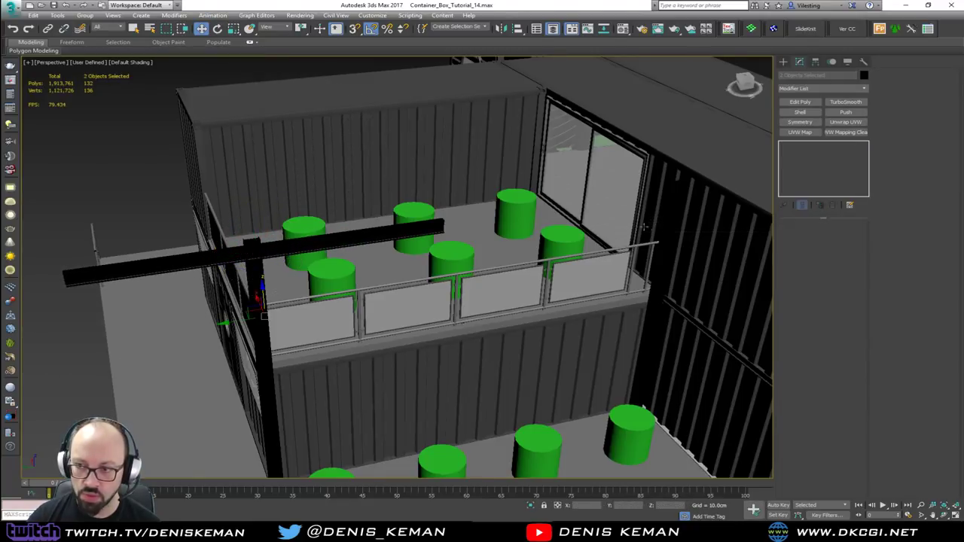
pyautogui.click(666, 227)
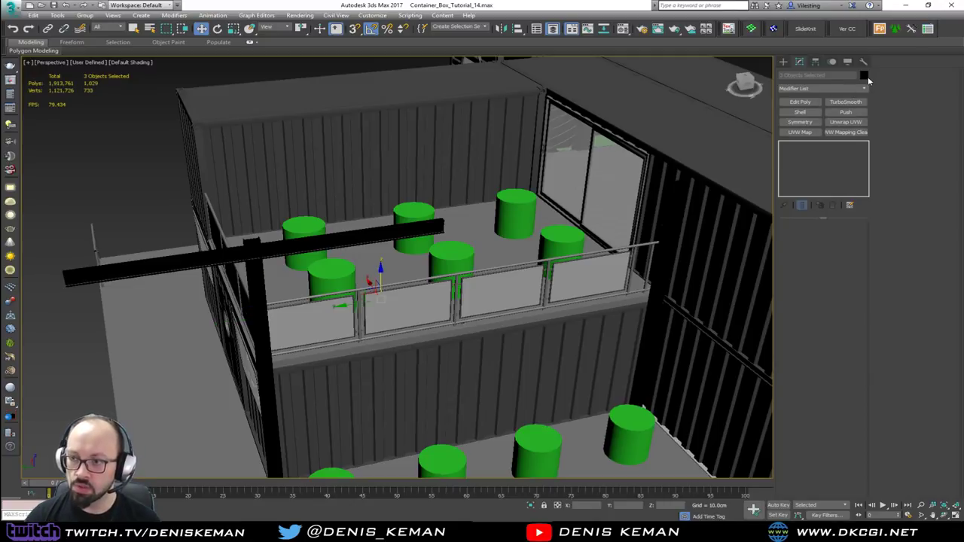
pyautogui.click(865, 76)
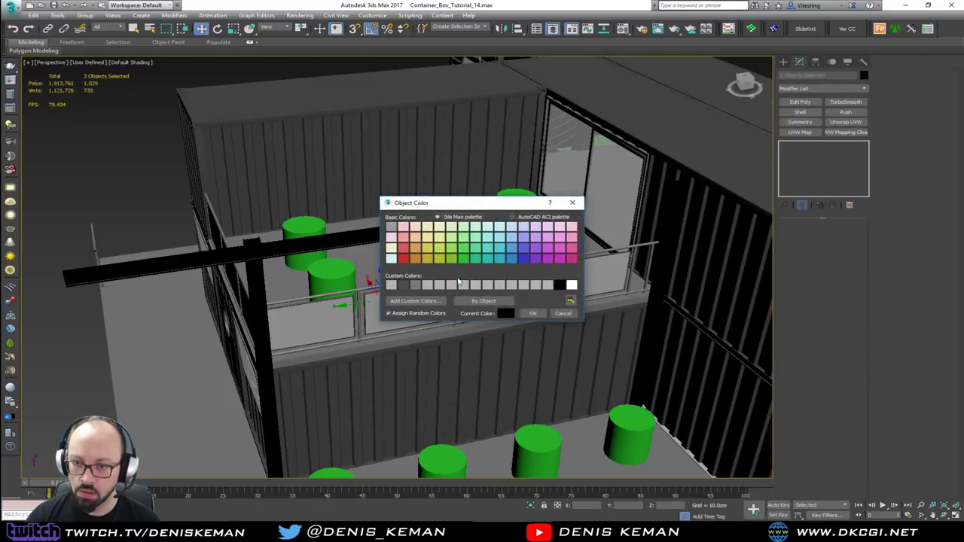
pyautogui.click(525, 259)
pyautogui.click(533, 313)
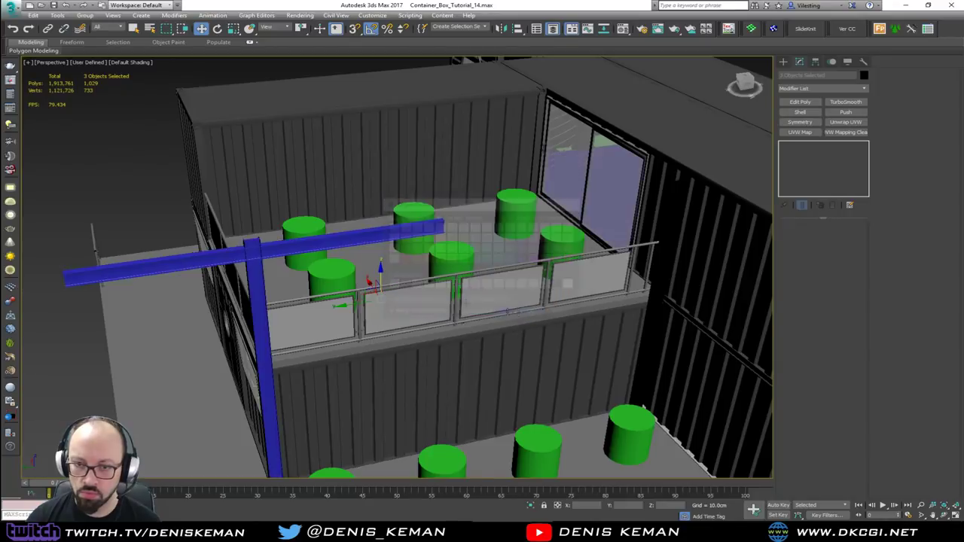
pyautogui.hotkey('ctrl', 'z')
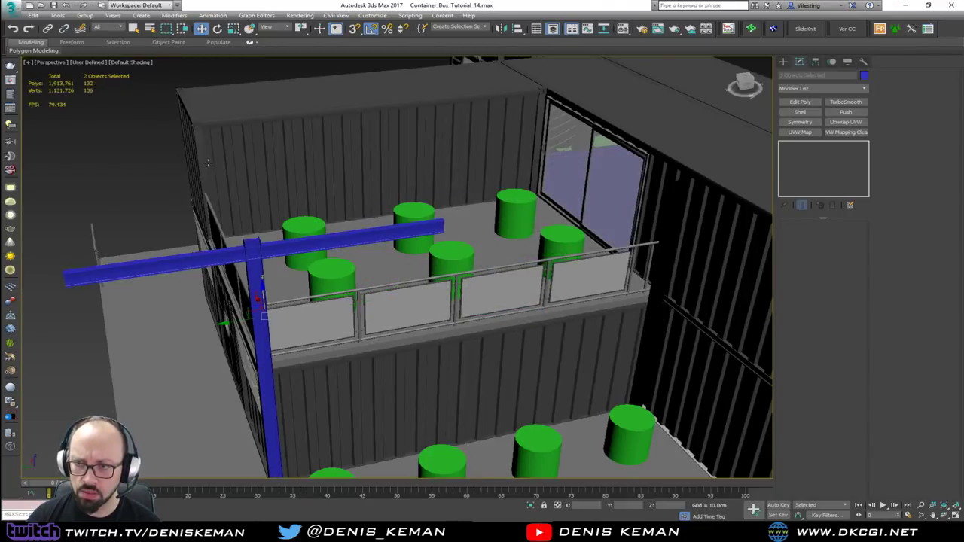
# Select the slatted floor inside the upper container in wireframe and set its object colour back to light grey.
pyautogui.moveTo(599, 218); pyautogui.dragTo(345, 202, button='middle')
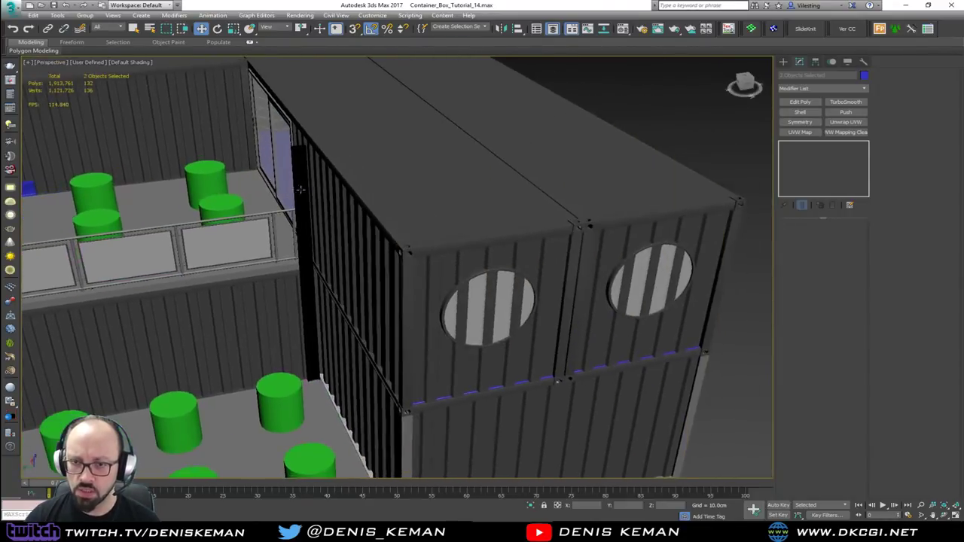
pyautogui.press('F3')
pyautogui.scroll(3, 345, 202)
pyautogui.click(384, 203)
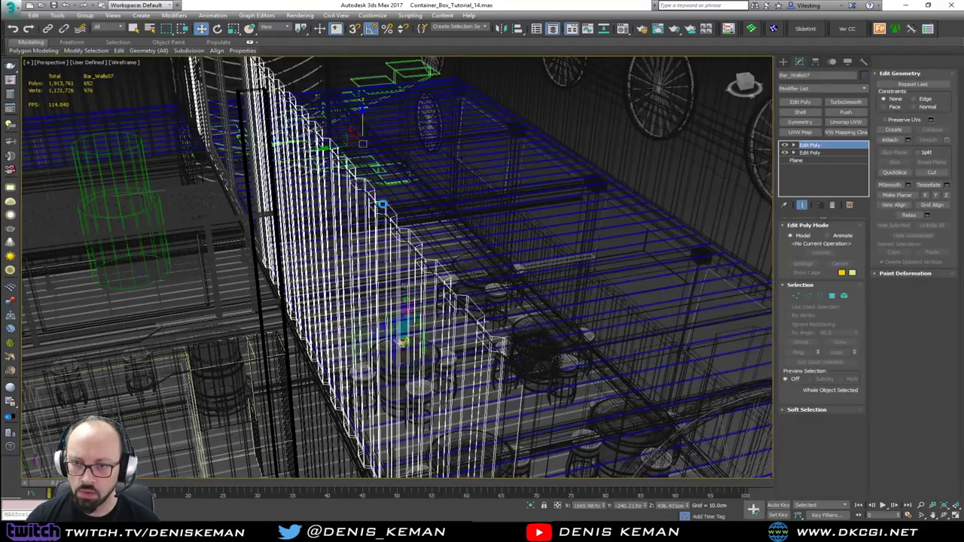
pyautogui.click(865, 76)
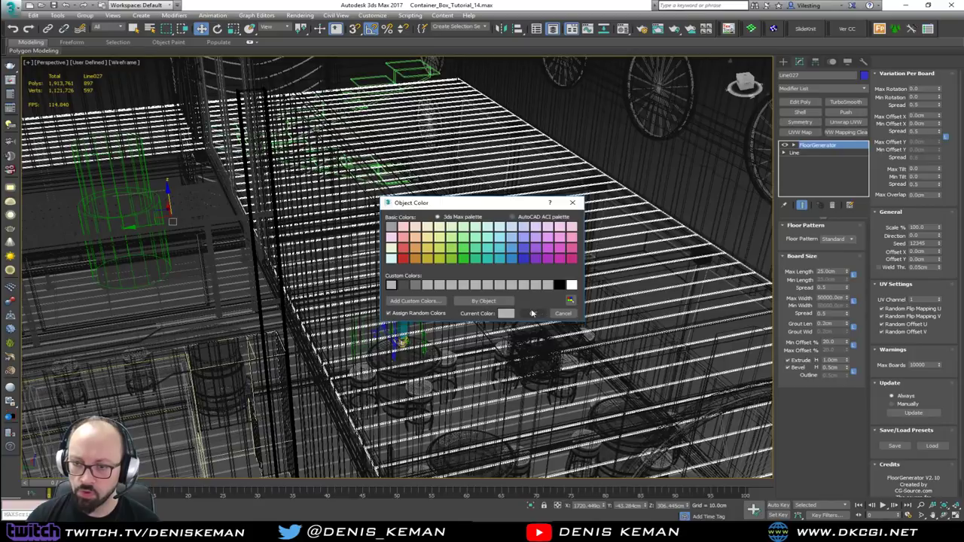
pyautogui.click(533, 313)
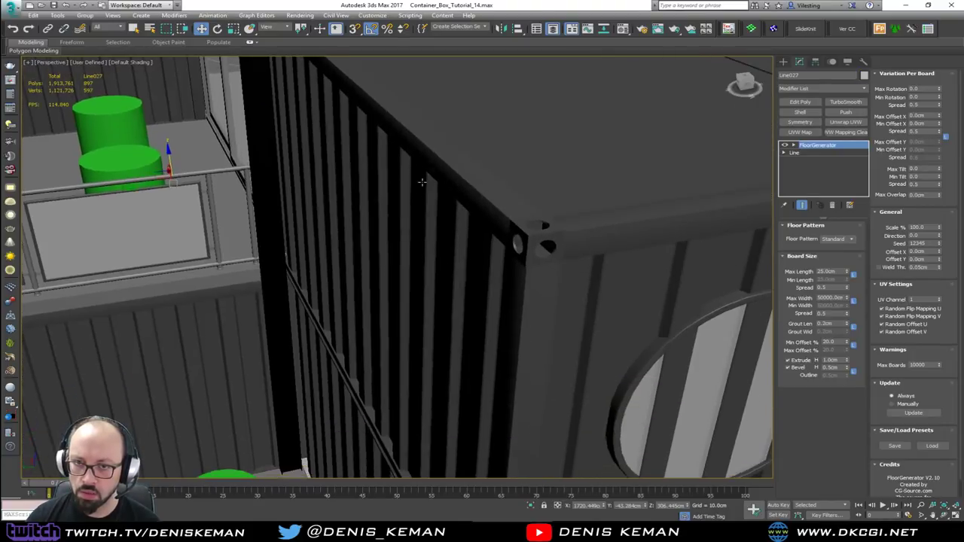
pyautogui.scroll(-3, 422, 182)
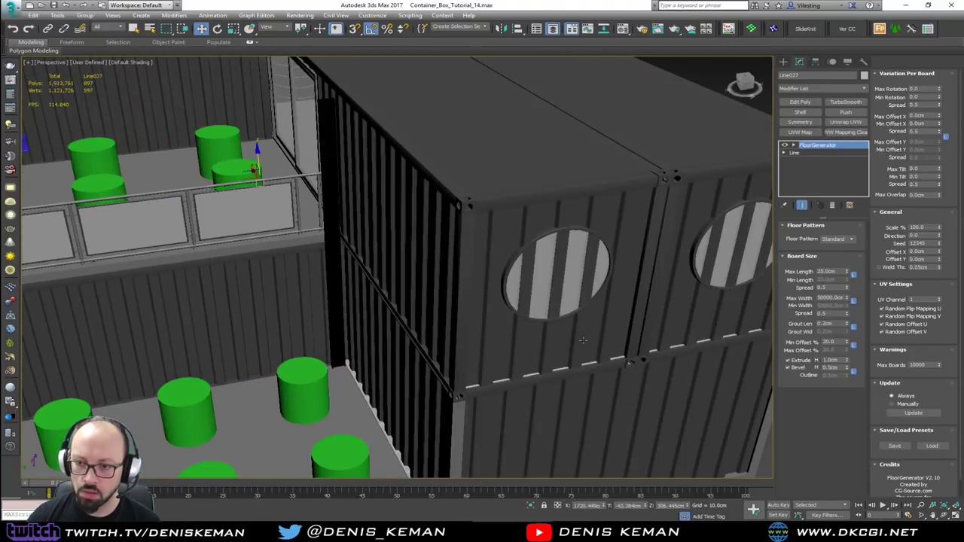
# Set the object colour of the black steel post against the side container wall to dark blue.
pyautogui.keyDown('alt'); pyautogui.moveTo(509, 282); pyautogui.dragTo(669, 339, button='middle'); pyautogui.keyUp('alt')
pyautogui.click(727, 372)
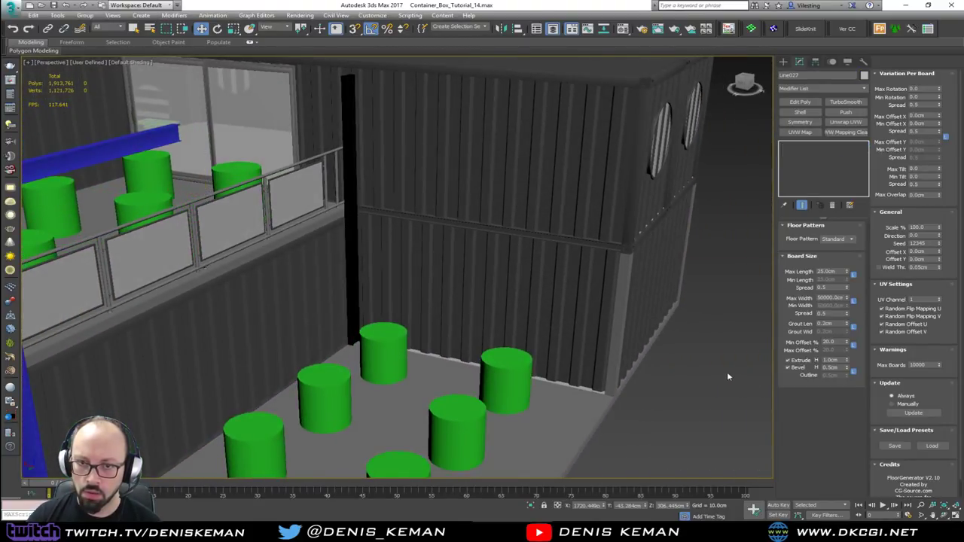
pyautogui.keyDown('alt'); pyautogui.moveTo(338, 252); pyautogui.dragTo(478, 322, button='middle'); pyautogui.keyUp('alt')
pyautogui.click(500, 219)
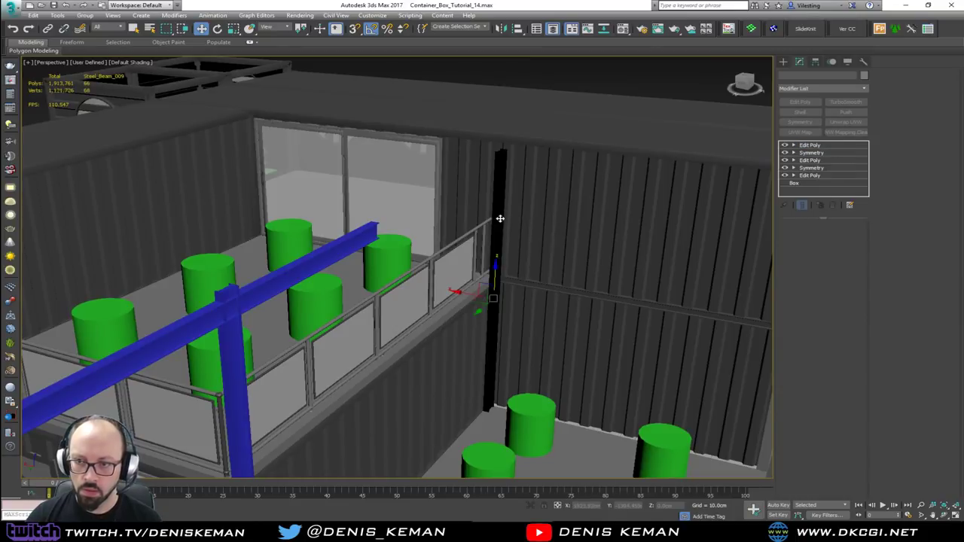
pyautogui.scroll(5, 499, 217)
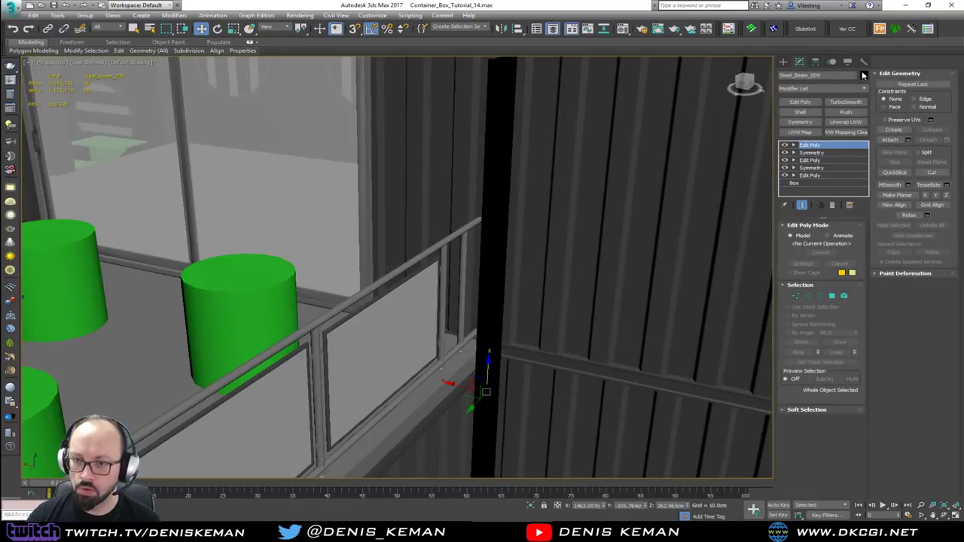
pyautogui.click(864, 75)
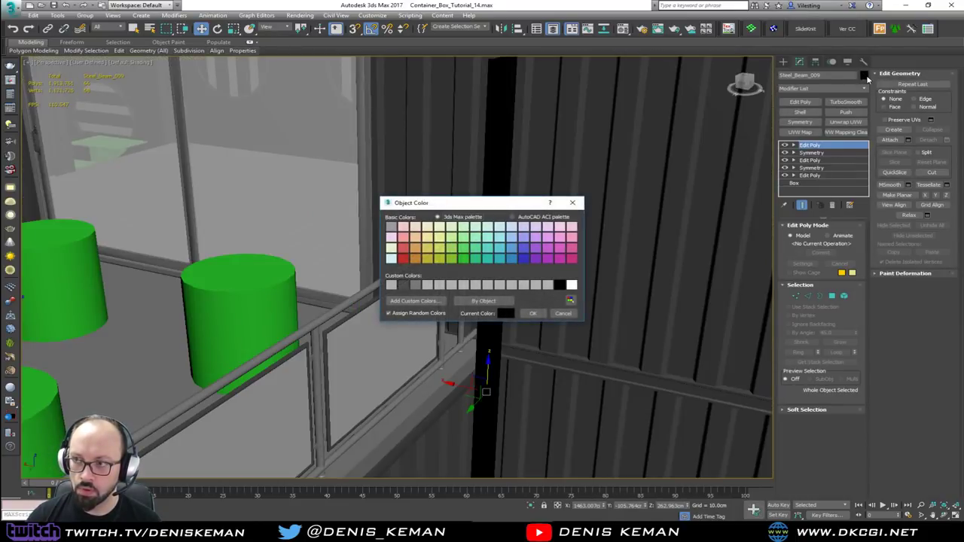
pyautogui.click(534, 314)
# Move the horizontal beam along Y until it starts at the corner post, and raise it onto the post tops.
pyautogui.scroll(-5, 459, 281)
pyautogui.keyDown('alt'); pyautogui.moveTo(459, 281); pyautogui.dragTo(336, 251, button='middle'); pyautogui.keyUp('alt')
pyautogui.click(253, 241)
pyautogui.scroll(3, 252, 243)
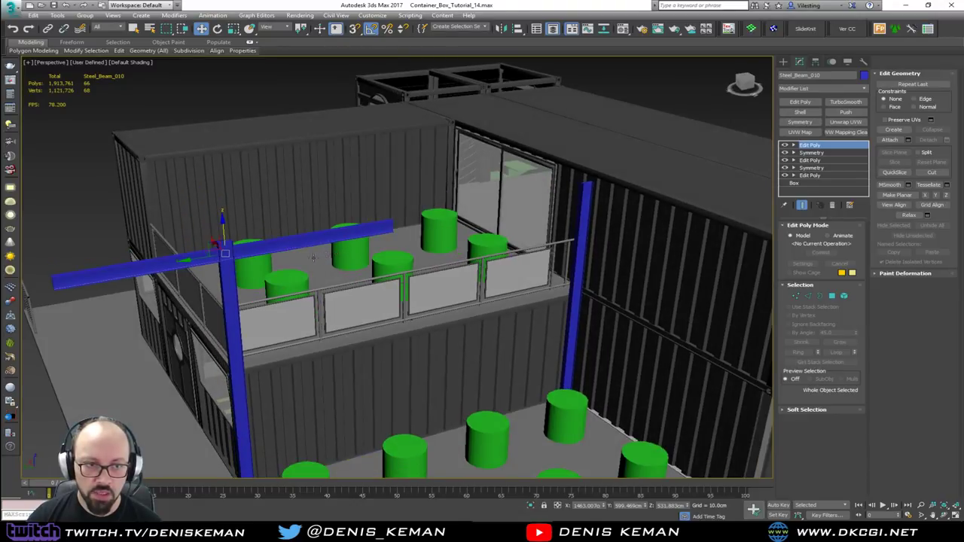
pyautogui.moveTo(203, 258); pyautogui.dragTo(343, 264)
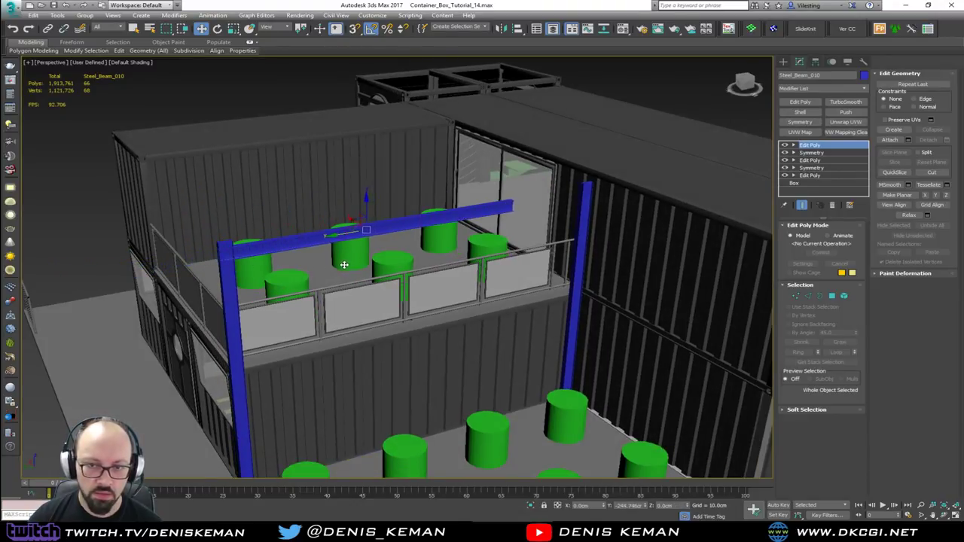
pyautogui.keyDown('alt'); pyautogui.moveTo(468, 236); pyautogui.dragTo(375, 209, button='middle'); pyautogui.keyUp('alt')
pyautogui.scroll(3, 374, 209)
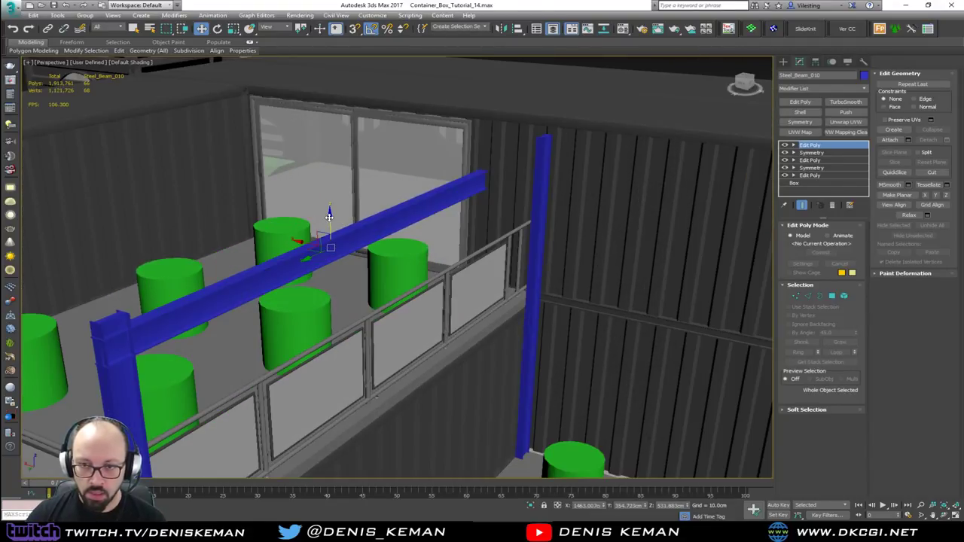
pyautogui.moveTo(329, 216); pyautogui.dragTo(330, 186)
# Extend the horizontal beam by moving its far end vertices along Y to the post at the side container.
pyautogui.keyDown('alt'); pyautogui.moveTo(378, 191); pyautogui.dragTo(316, 216, button='middle'); pyautogui.keyUp('alt')
pyautogui.press('1')
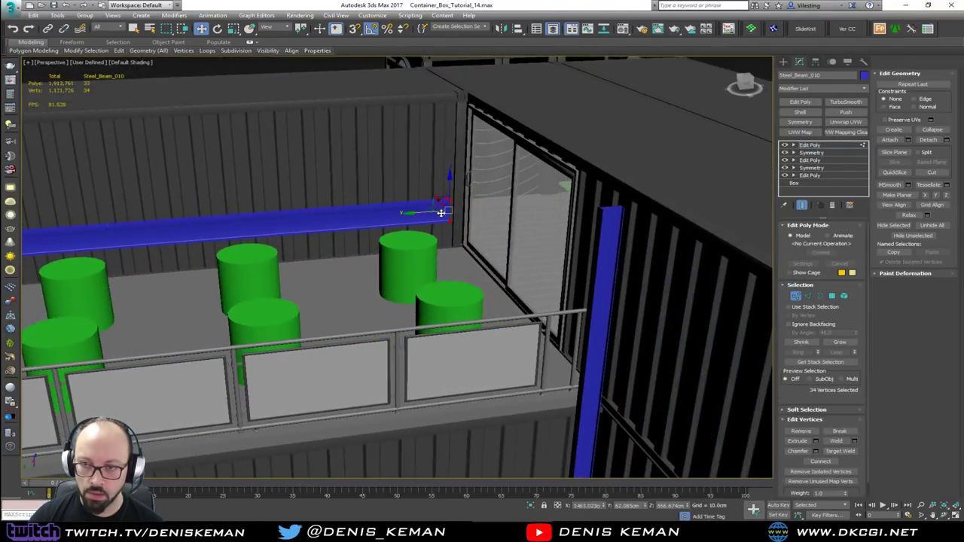
pyautogui.moveTo(441, 214); pyautogui.dragTo(593, 203)
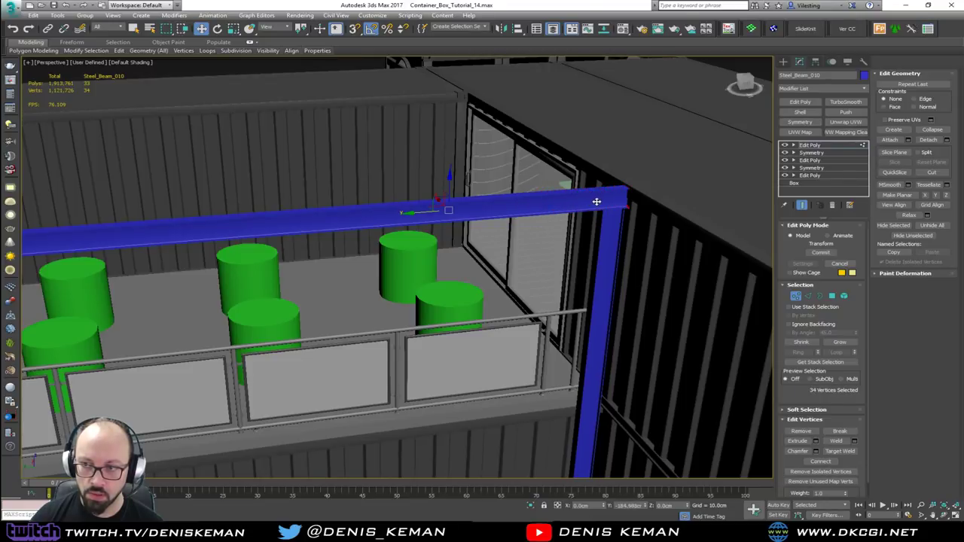
pyautogui.press('1')
pyautogui.keyDown('alt'); pyautogui.moveTo(595, 201); pyautogui.dragTo(505, 236, button='middle'); pyautogui.keyUp('alt')
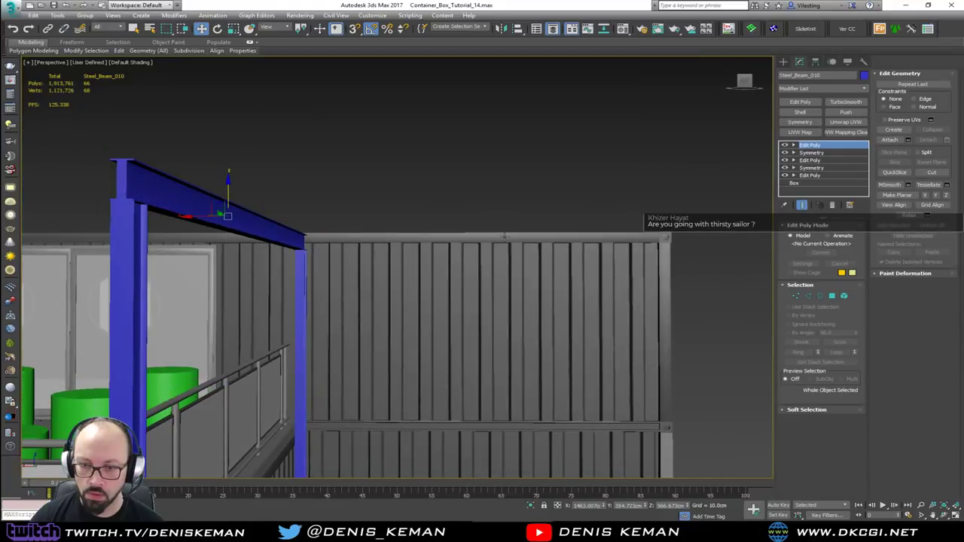
pyautogui.click(474, 198)
# Make one copy of the long horizontal beam rotated by -90 degrees about Z.
pyautogui.keyDown('alt'); pyautogui.moveTo(474, 198); pyautogui.dragTo(408, 252, button='middle'); pyautogui.keyUp('alt')
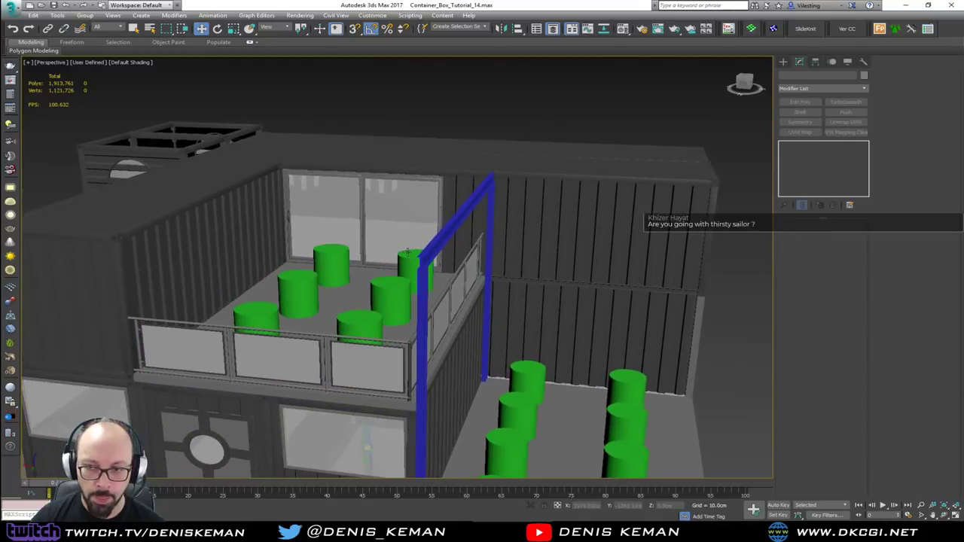
pyautogui.click(431, 249)
pyautogui.scroll(3, 420, 262)
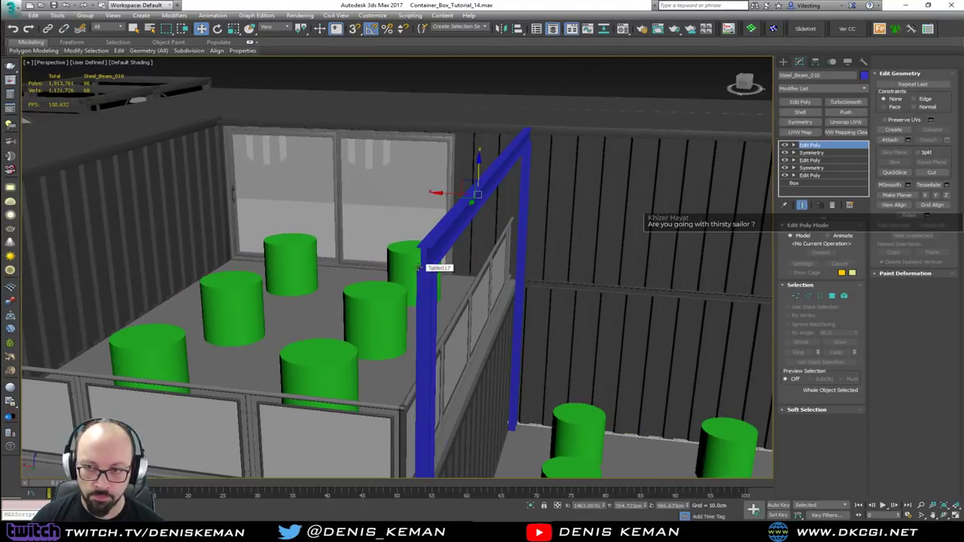
pyautogui.press('e')
pyautogui.keyDown('shift'); pyautogui.moveTo(461, 208); pyautogui.dragTo(443, 213); pyautogui.keyUp('shift')
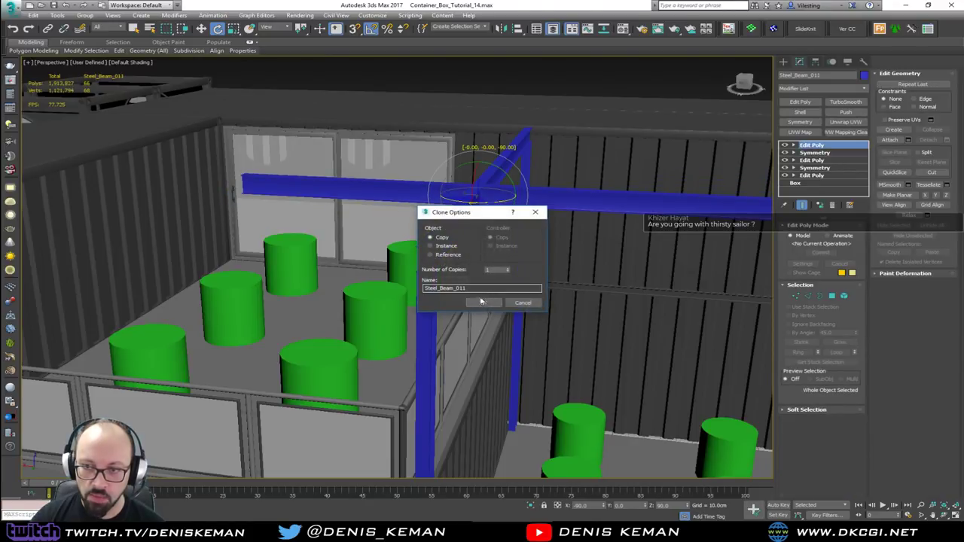
pyautogui.click(482, 303)
# Move the rotated beam copy above the front railing so that its end meets the corner post.
pyautogui.moveTo(422, 234)
pyautogui.keyDown('alt'); pyautogui.mouseDown(button='middle')
pyautogui.moveTo(381, 229)
pyautogui.moveTo(422, 263)
pyautogui.mouseUp(button='middle'); pyautogui.keyUp('alt')
pyautogui.scroll(-3, 422, 263)
pyautogui.press('w')
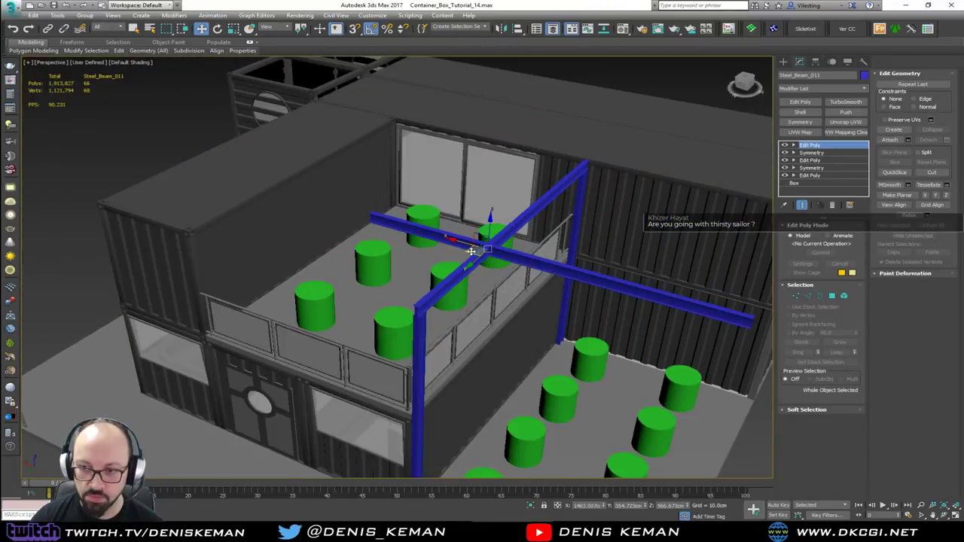
pyautogui.moveTo(471, 251); pyautogui.dragTo(183, 242)
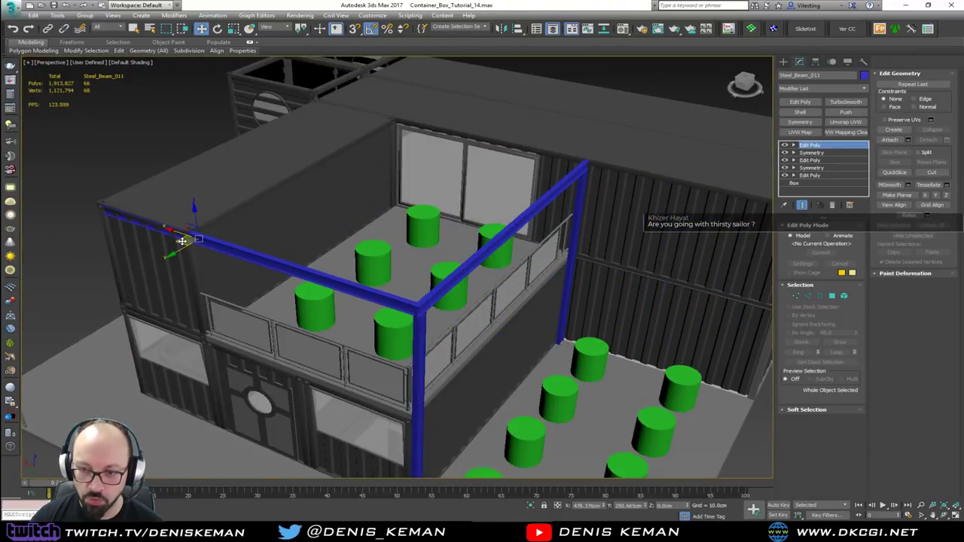
# Shorten the front beam by moving its far end vertices along X to the upper container's corner.
pyautogui.keyDown('alt'); pyautogui.moveTo(182, 241); pyautogui.dragTo(207, 234, button='middle'); pyautogui.keyUp('alt')
pyautogui.press('1')
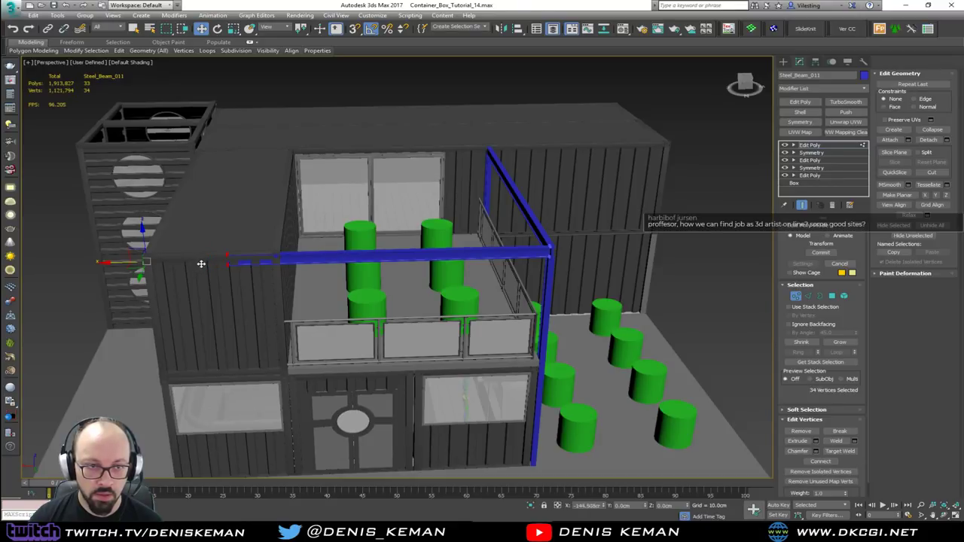
pyautogui.moveTo(255, 271); pyautogui.dragTo(254, 271)
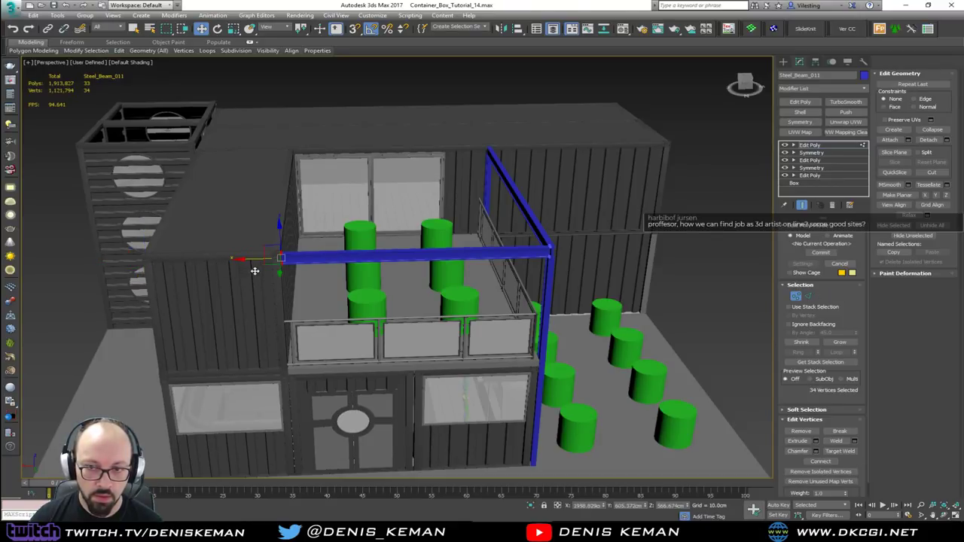
pyautogui.press('z')
pyautogui.keyDown('alt'); pyautogui.moveTo(364, 266); pyautogui.dragTo(346, 268, button='middle'); pyautogui.keyUp('alt')
pyautogui.moveTo(372, 273); pyautogui.dragTo(348, 265)
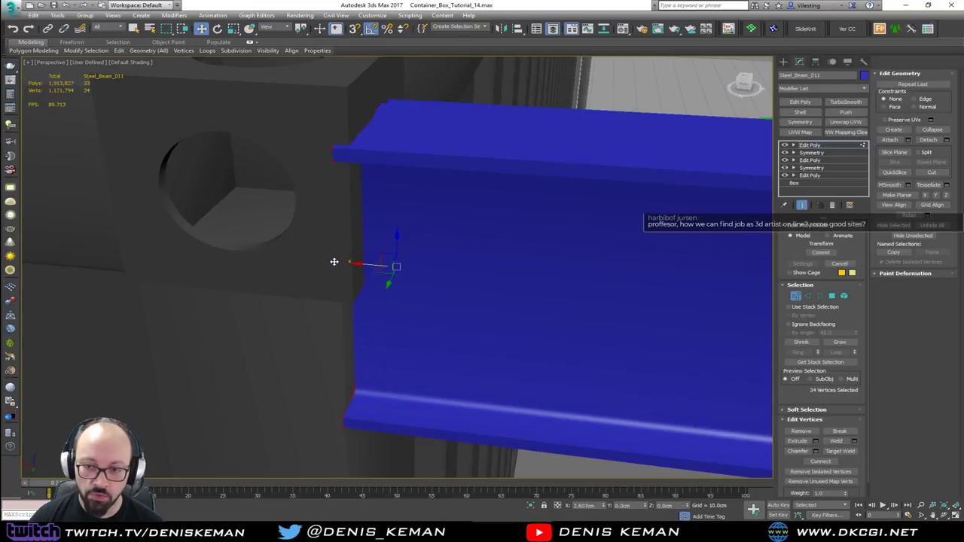
pyautogui.press('1')
# With edged faces shown, shift the front beam about 3.7 cm along Y to align it with the container corner.
pyautogui.keyDown('alt'); pyautogui.moveTo(366, 279); pyautogui.dragTo(299, 292, button='middle'); pyautogui.keyUp('alt')
pyautogui.scroll(-3, 299, 292)
pyautogui.moveTo(361, 172); pyautogui.dragTo(282, 234, button='middle')
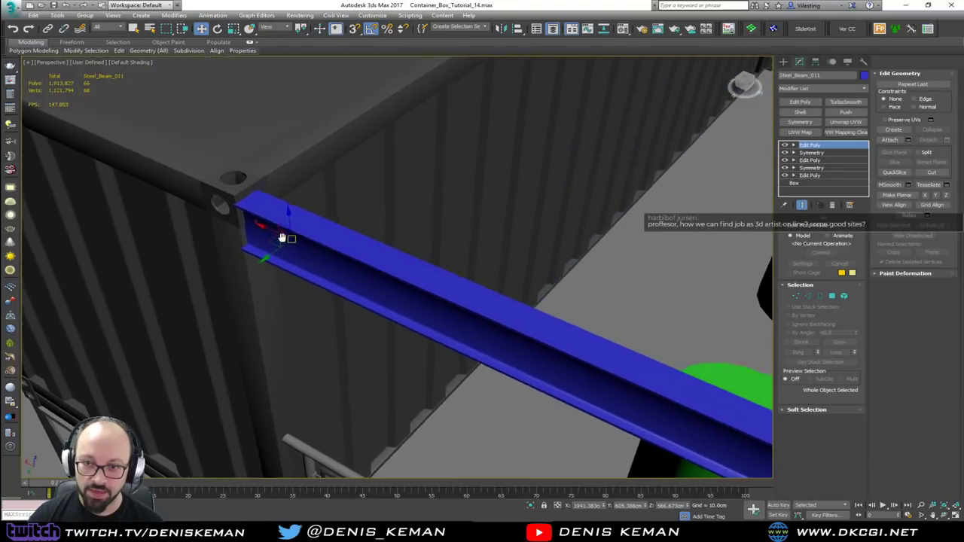
pyautogui.scroll(-5, 272, 239)
pyautogui.scroll(-3, 272, 240)
pyautogui.scroll(5, 481, 307)
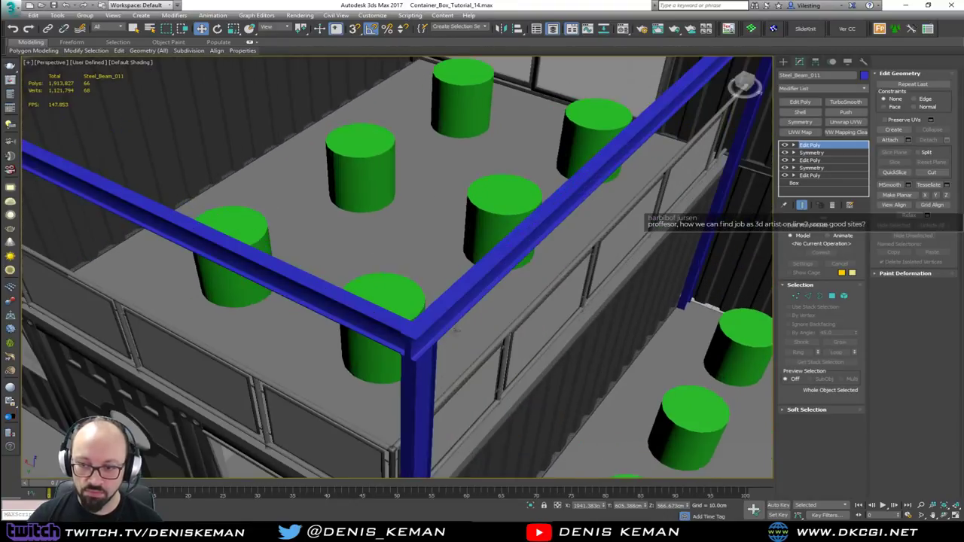
pyautogui.press('F4')
pyautogui.moveTo(223, 159); pyautogui.dragTo(380, 293, button='middle')
pyautogui.scroll(6, 409, 296)
pyautogui.moveTo(379, 293); pyautogui.dragTo(382, 291)
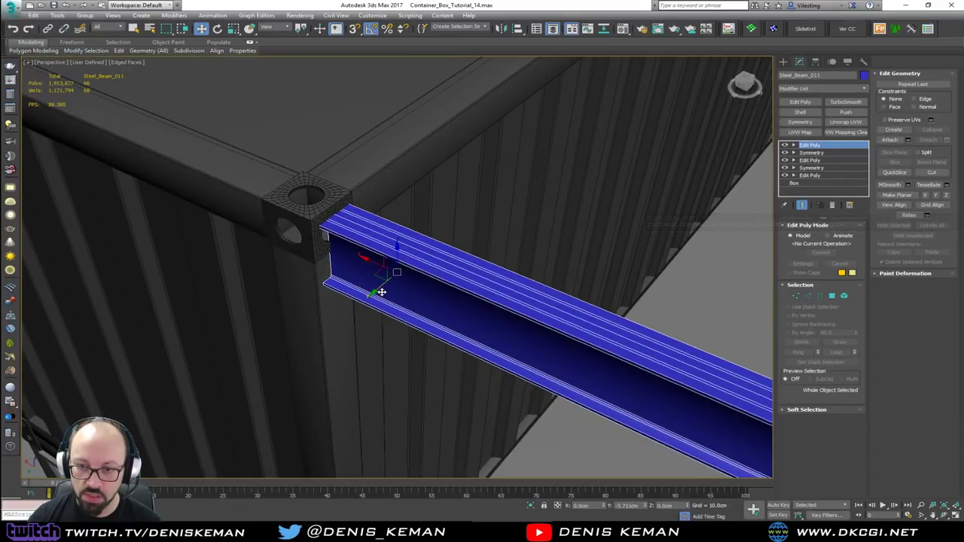
pyautogui.scroll(-12, 382, 292)
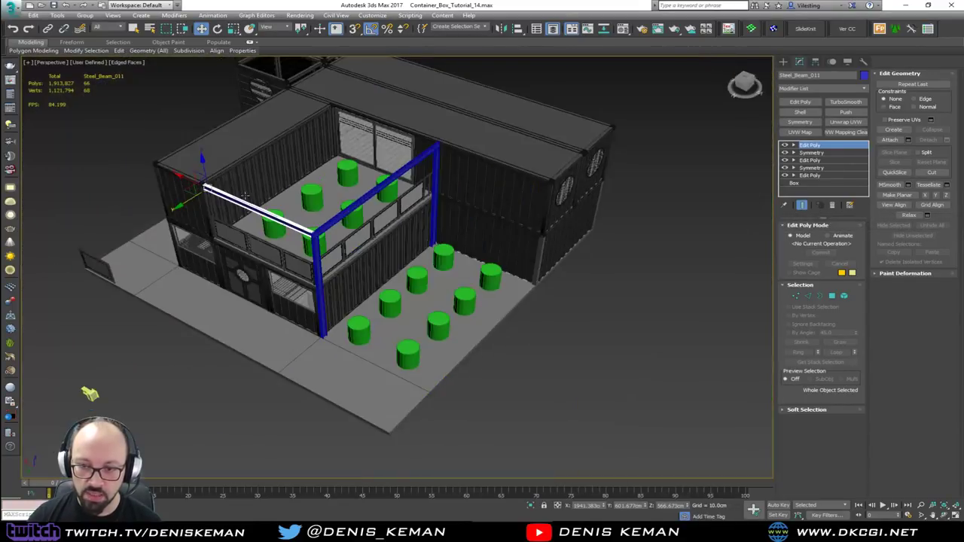
pyautogui.keyDown('alt'); pyautogui.moveTo(245, 196); pyautogui.dragTo(212, 199, button='middle'); pyautogui.keyUp('alt')
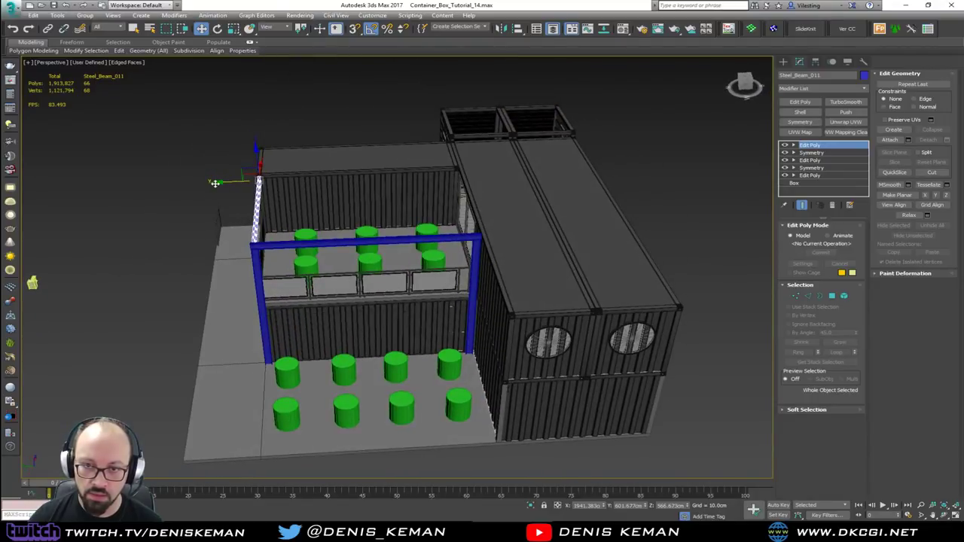
pyautogui.click(225, 194)
# Adjust the long beam's end vertices along Y to line up with the corner post, and turn off edged faces.
pyautogui.scroll(4, 256, 242)
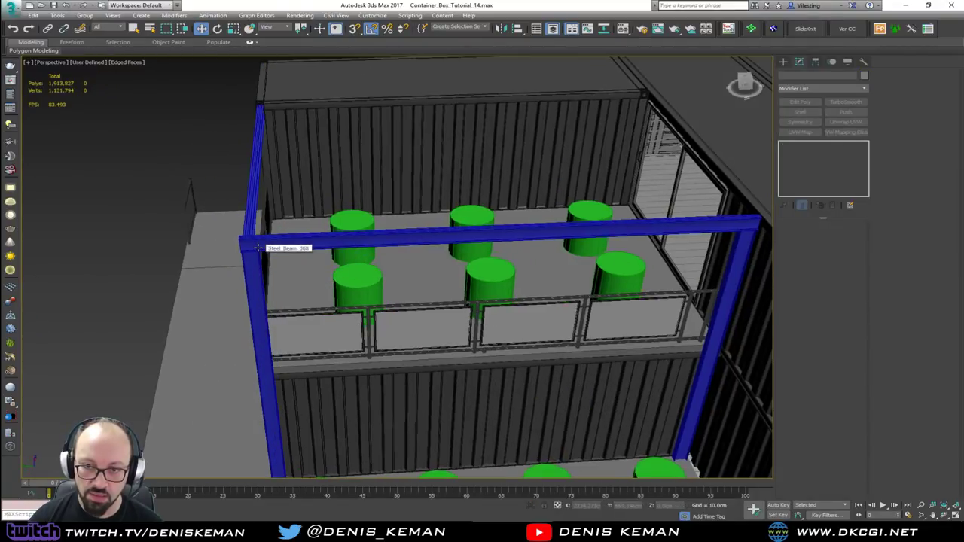
pyautogui.scroll(2, 258, 242)
pyautogui.click(258, 242)
pyautogui.press('1')
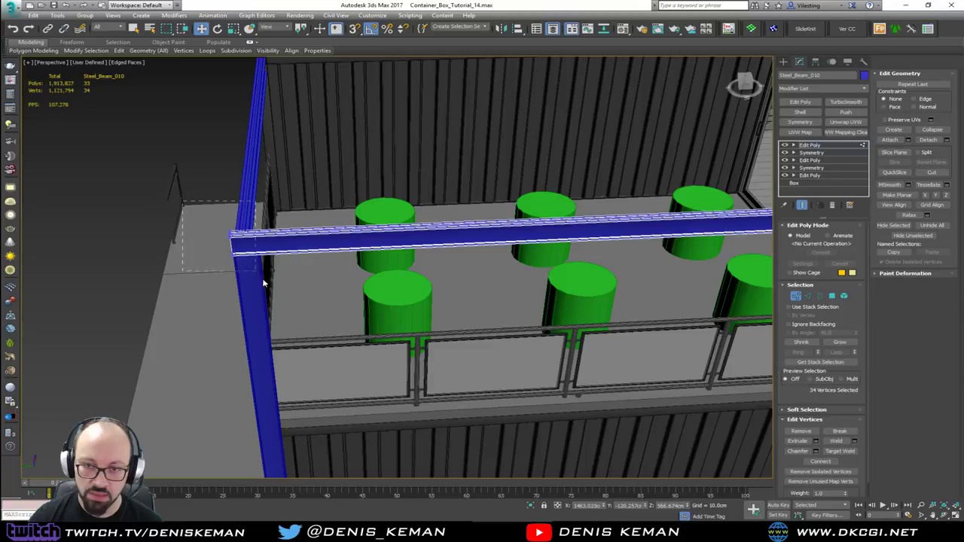
pyautogui.press('z')
pyautogui.keyDown('alt'); pyautogui.moveTo(272, 291); pyautogui.dragTo(402, 243, button='middle'); pyautogui.keyUp('alt')
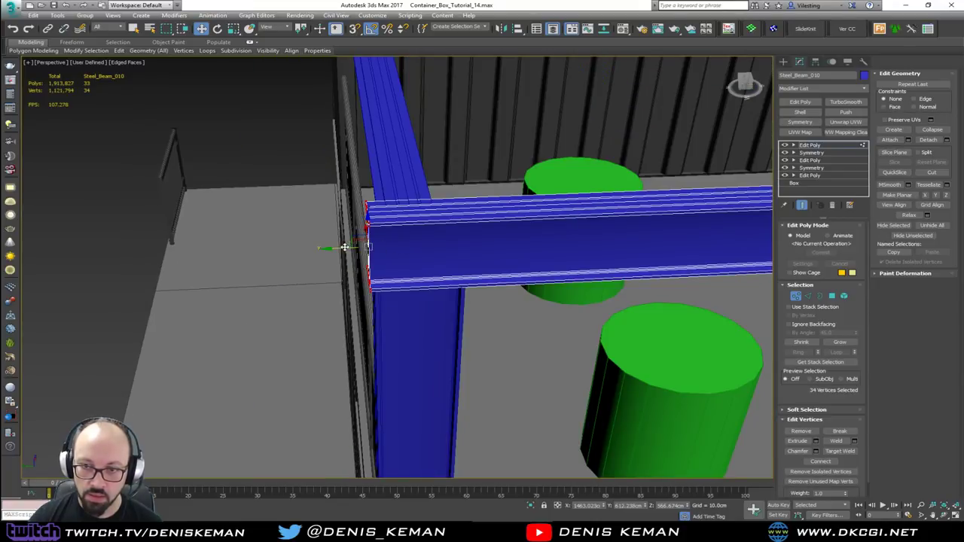
pyautogui.moveTo(345, 247)
pyautogui.mouseDown()
pyautogui.moveTo(369, 247)
pyautogui.moveTo(346, 247)
pyautogui.mouseUp()
pyautogui.keyDown('alt'); pyautogui.moveTo(346, 247); pyautogui.dragTo(502, 236, button='middle'); pyautogui.keyUp('alt')
pyautogui.press('1')
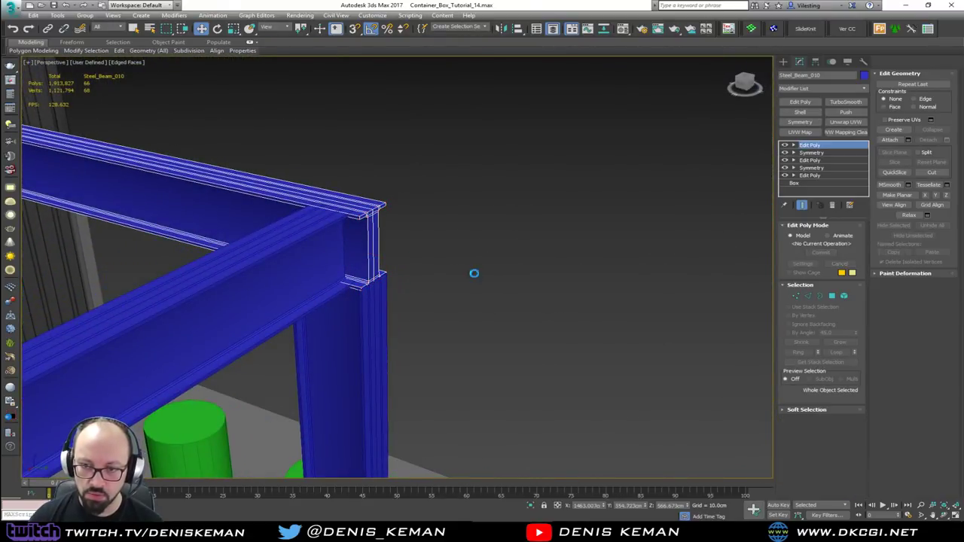
pyautogui.click(474, 273)
pyautogui.press('F4')
# Examine the blue beam frame around the upper balcony from several angles.
pyautogui.scroll(-5, 357, 199)
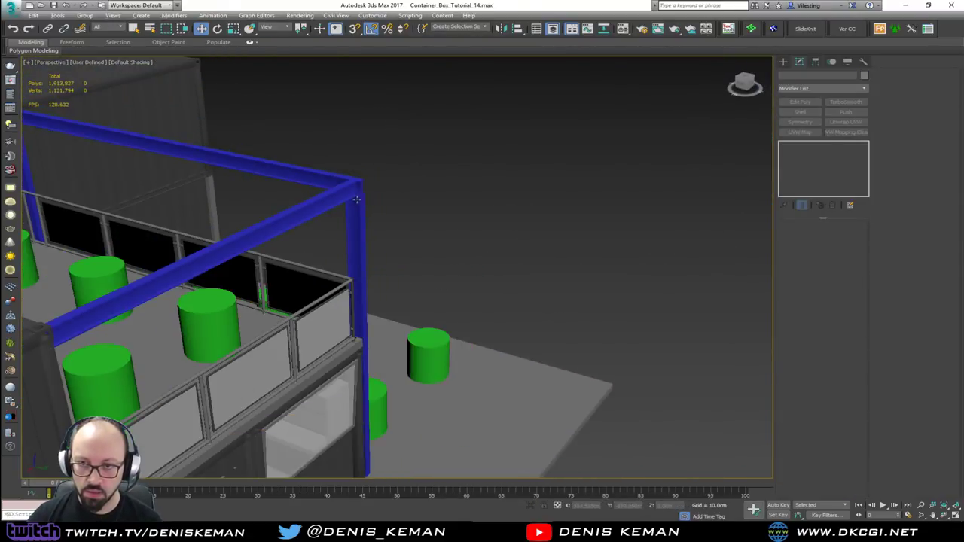
pyautogui.scroll(-3, 357, 199)
pyautogui.keyDown('alt'); pyautogui.moveTo(357, 199); pyautogui.dragTo(329, 305, button='middle'); pyautogui.keyUp('alt')
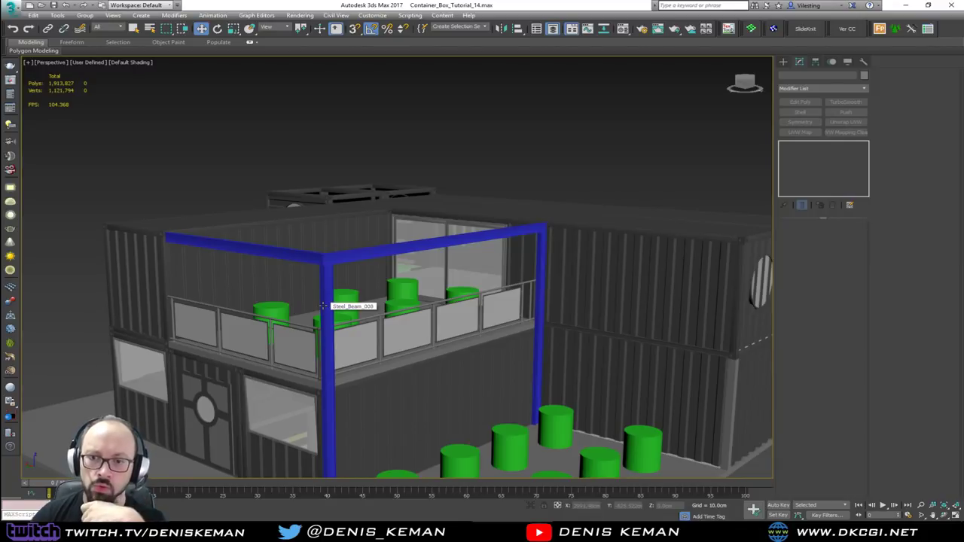
pyautogui.keyDown('alt'); pyautogui.moveTo(353, 262); pyautogui.dragTo(309, 259, button='middle'); pyautogui.keyUp('alt')
pyautogui.scroll(5, 309, 270)
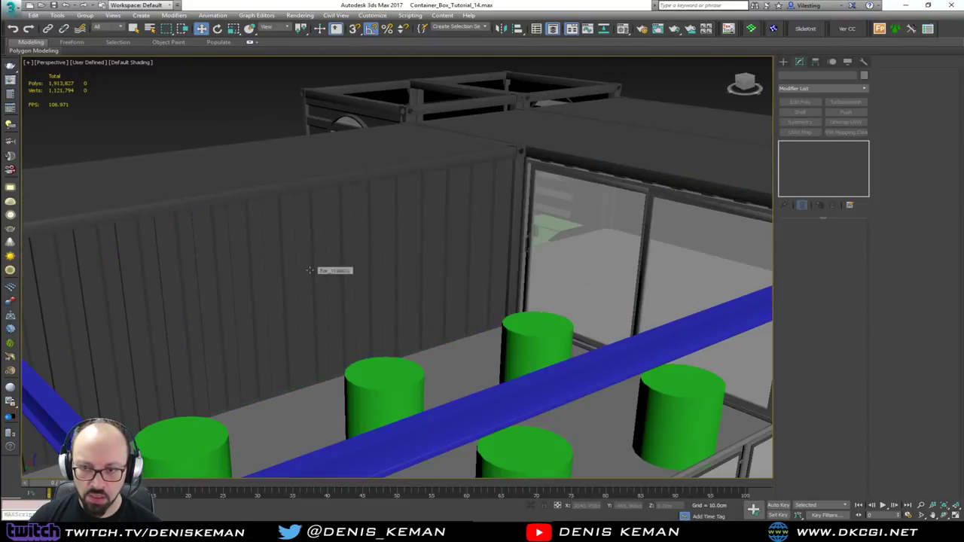
pyautogui.moveTo(308, 271)
pyautogui.keyDown('alt'); pyautogui.mouseDown(button='middle')
pyautogui.moveTo(377, 264)
pyautogui.moveTo(312, 253)
pyautogui.mouseUp(button='middle'); pyautogui.keyUp('alt')
pyautogui.scroll(-3, 313, 245)
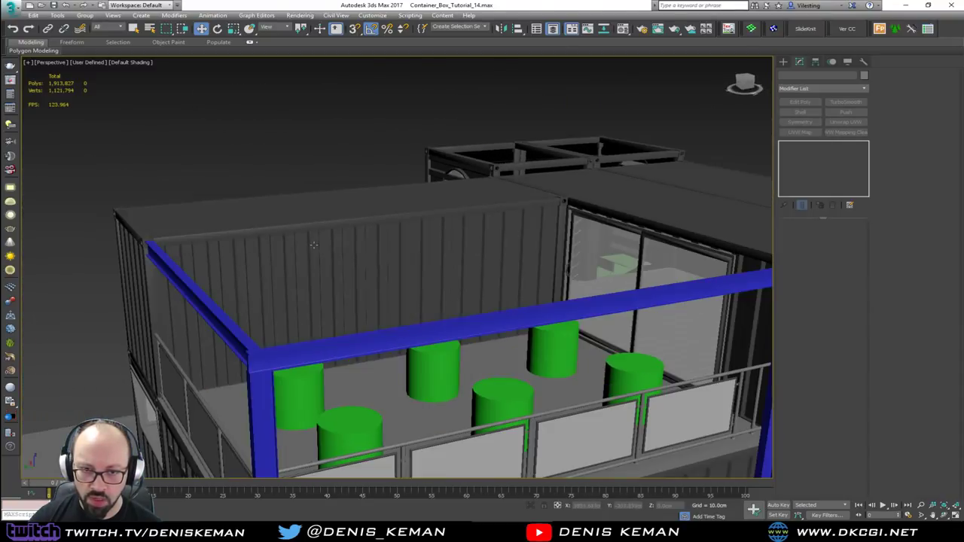
pyautogui.click(214, 305)
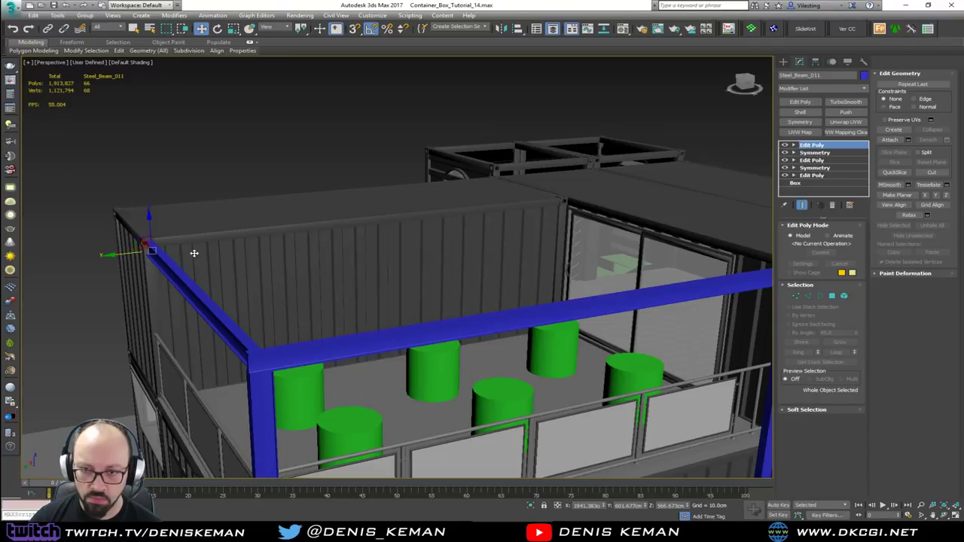
pyautogui.keyDown('shift'); pyautogui.moveTo(194, 253); pyautogui.dragTo(348, 240); pyautogui.keyUp('shift')
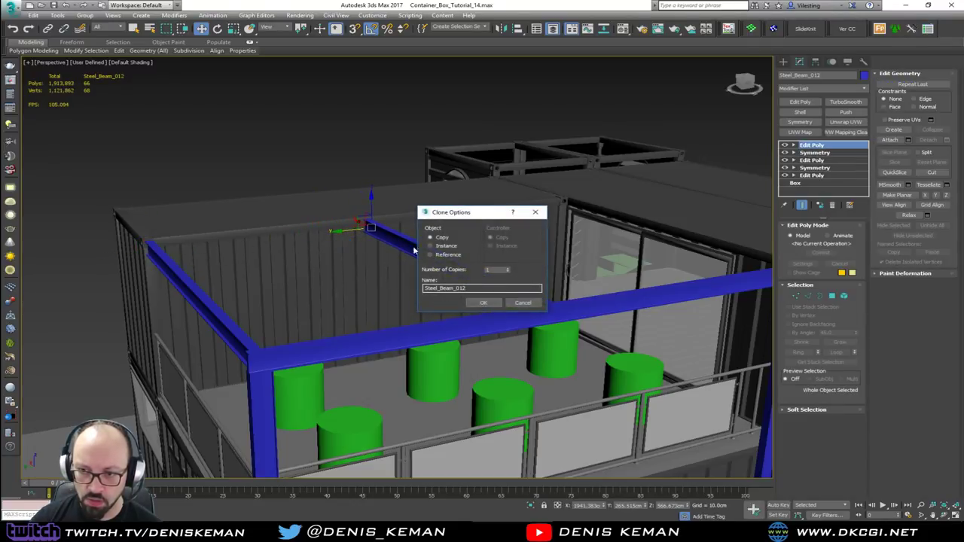
pyautogui.click(517, 304)
# Copy the long side beam along X to the upper container's wall on the opposite side of the balcony.
pyautogui.keyDown('alt'); pyautogui.moveTo(365, 265); pyautogui.dragTo(420, 252, button='middle'); pyautogui.keyUp('alt')
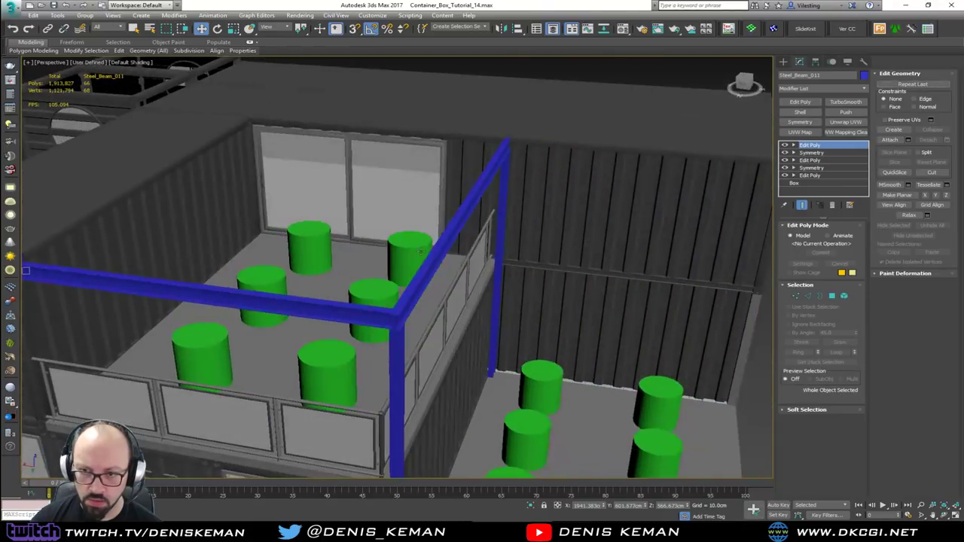
pyautogui.click(439, 254)
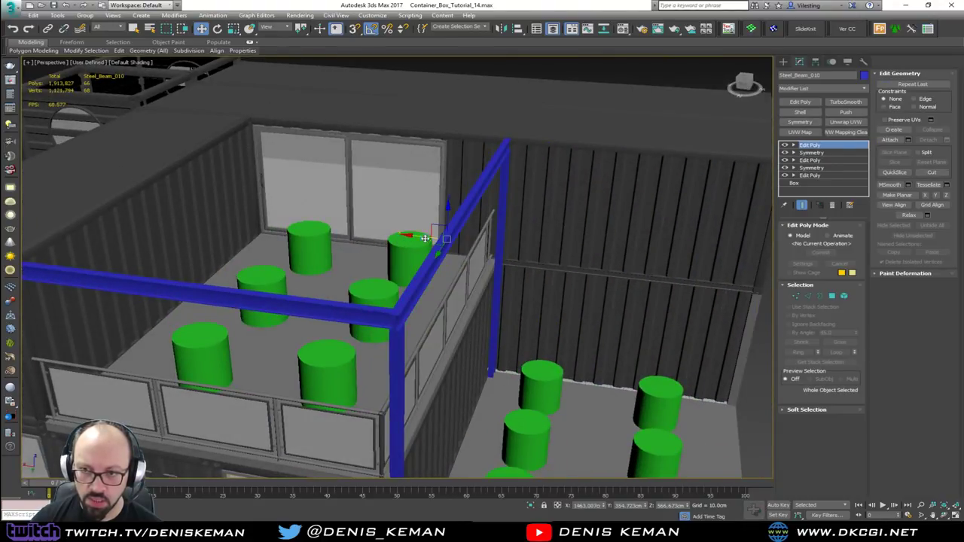
pyautogui.keyDown('shift'); pyautogui.moveTo(425, 239); pyautogui.dragTo(96, 201); pyautogui.keyUp('shift')
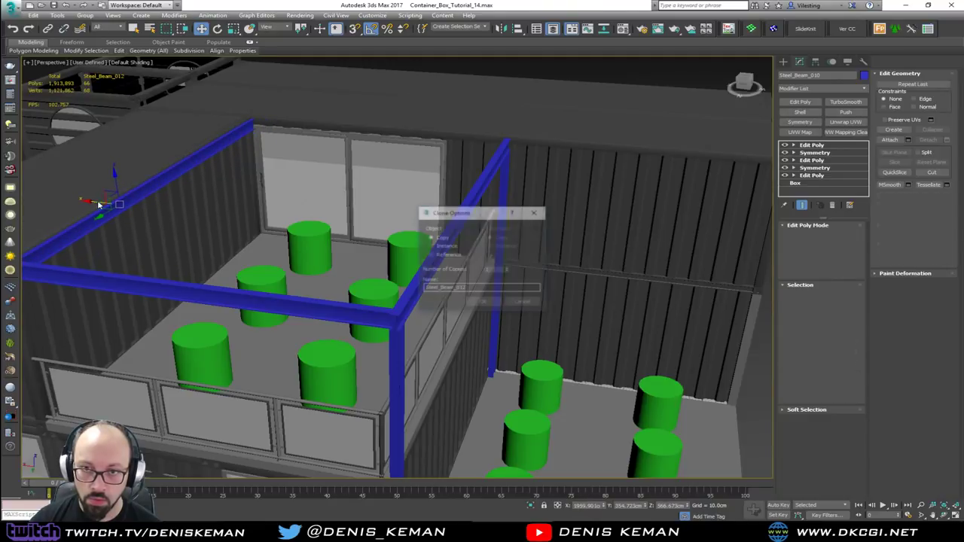
pyautogui.click(484, 304)
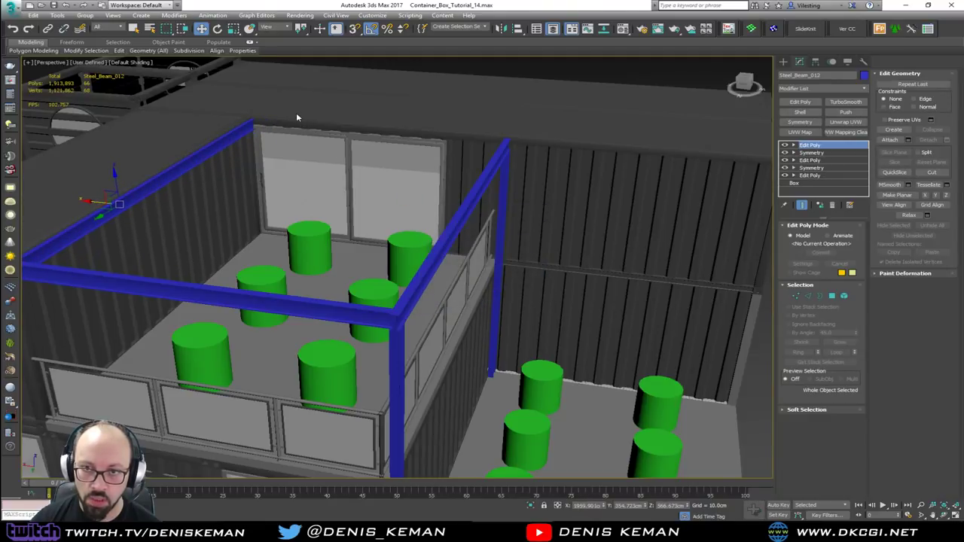
# Copy the front corner post along X to the other end of the front beam, at the upper container's corner.
pyautogui.keyDown('alt'); pyautogui.moveTo(296, 117); pyautogui.dragTo(342, 173, button='middle'); pyautogui.keyUp('alt')
pyautogui.moveTo(294, 199); pyautogui.dragTo(417, 129, button='middle')
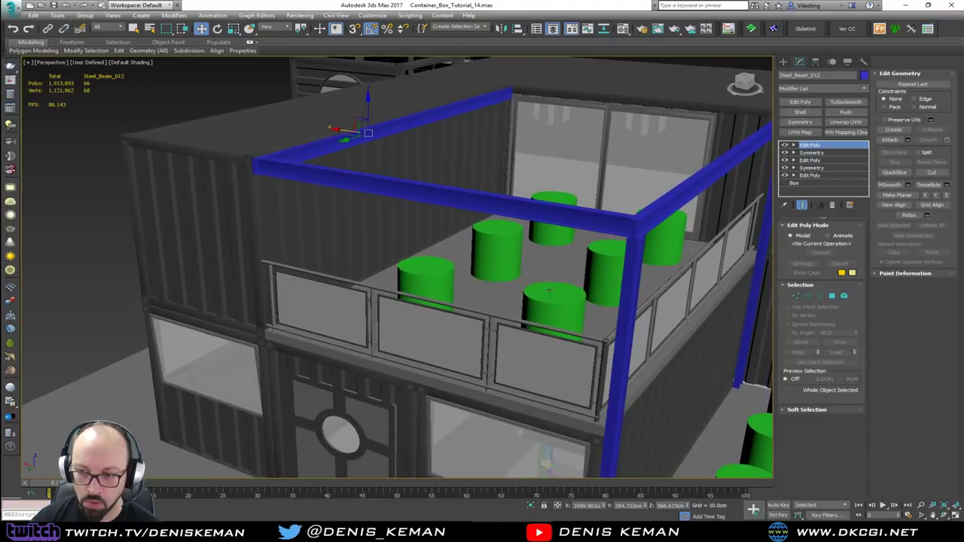
pyautogui.click(623, 304)
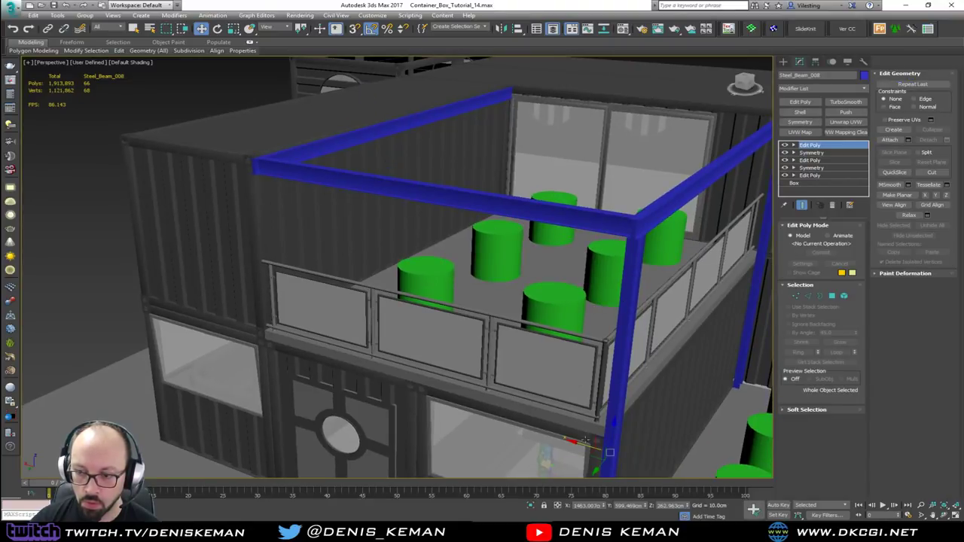
pyautogui.moveTo(586, 444)
pyautogui.keyDown('shift'); pyautogui.mouseDown()
pyautogui.moveTo(338, 379)
pyautogui.moveTo(269, 338)
pyautogui.moveTo(247, 339)
pyautogui.mouseUp(); pyautogui.keyUp('shift')
pyautogui.click(483, 303)
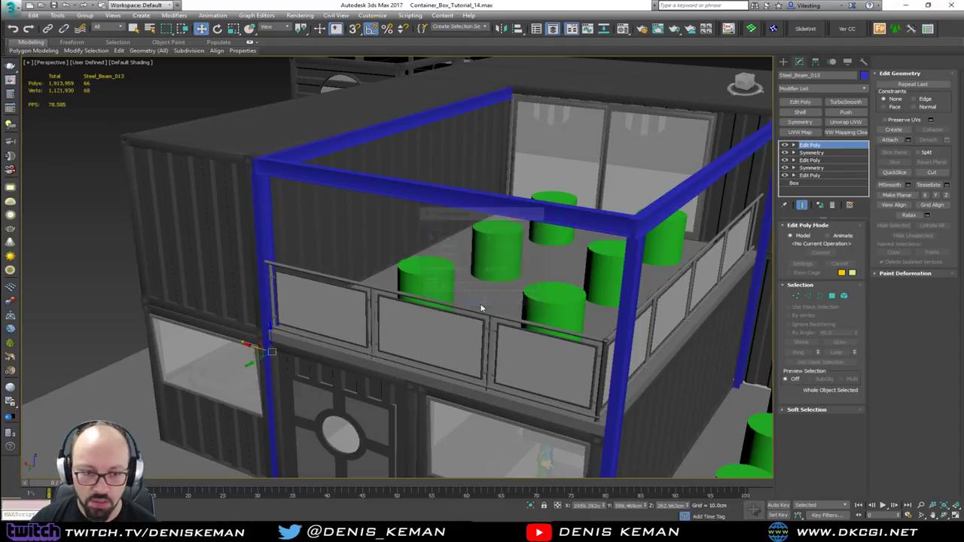
# Move the copied post about 3.2 cm along Y to line it up with the front beam and container corner.
pyautogui.scroll(1, 320, 232)
pyautogui.moveTo(320, 232); pyautogui.dragTo(253, 194, button='middle')
pyautogui.scroll(-10, 253, 194)
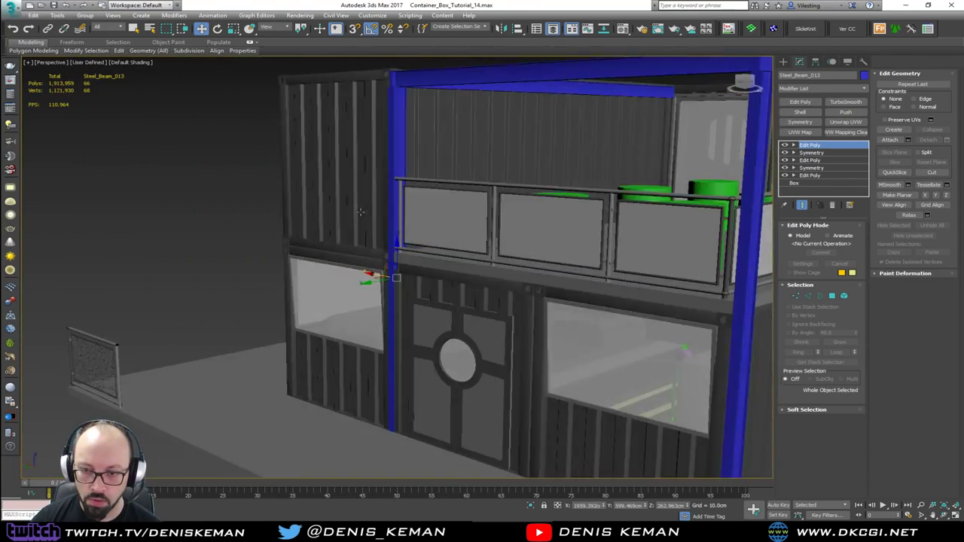
pyautogui.keyDown('alt'); pyautogui.moveTo(360, 212); pyautogui.dragTo(375, 216, button='middle'); pyautogui.keyUp('alt')
pyautogui.moveTo(414, 183); pyautogui.dragTo(390, 212, button='middle')
pyautogui.scroll(3, 383, 240)
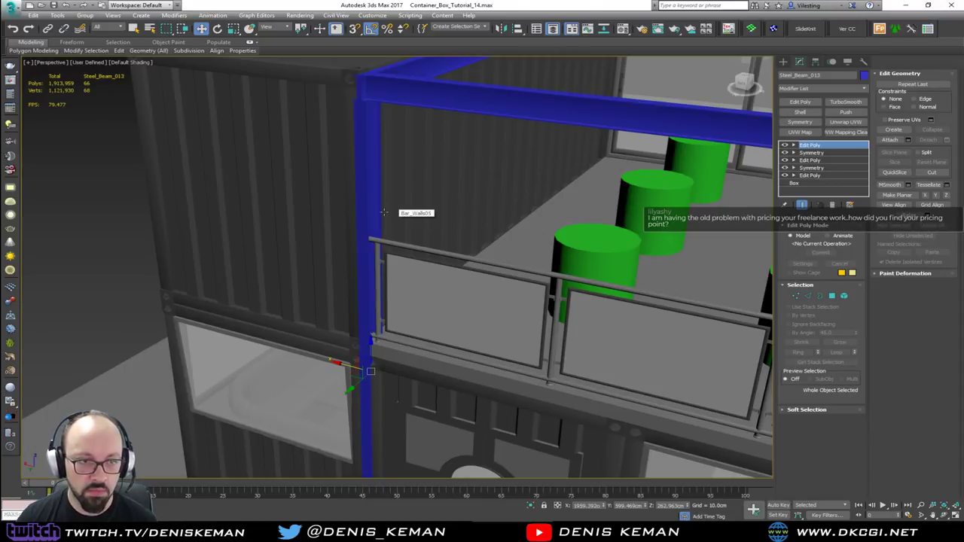
pyautogui.keyDown('alt'); pyautogui.moveTo(394, 175); pyautogui.dragTo(341, 193, button='middle'); pyautogui.keyUp('alt')
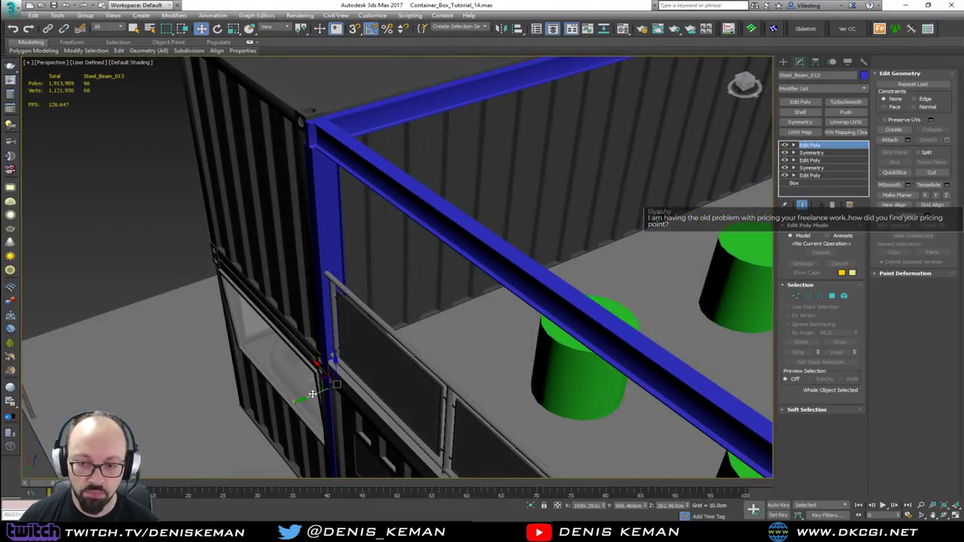
pyautogui.moveTo(312, 396); pyautogui.dragTo(310, 395)
pyautogui.keyDown('alt'); pyautogui.moveTo(315, 380); pyautogui.dragTo(357, 309, button='middle'); pyautogui.keyUp('alt')
pyautogui.scroll(5, 304, 138)
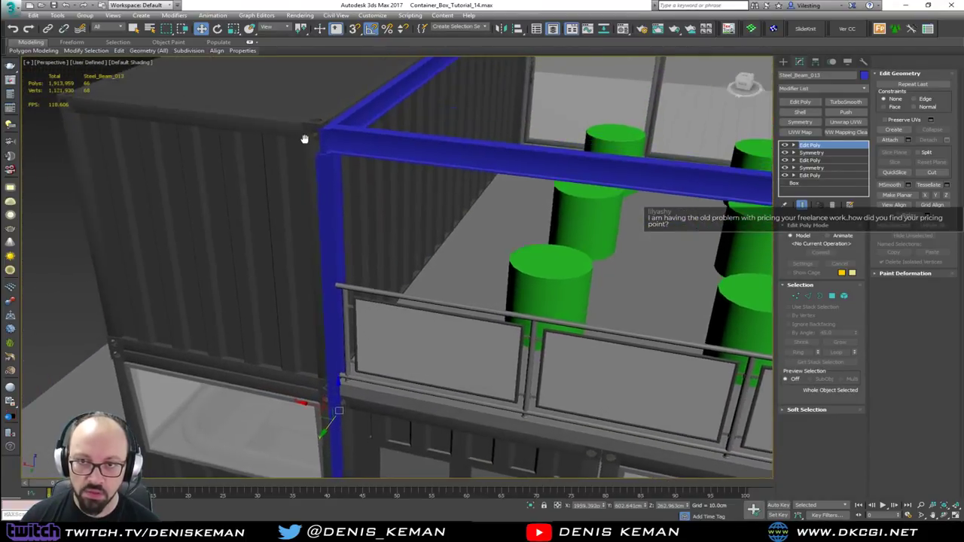
# Raise the copied post's top vertices along Z to the top of the front beam.
pyautogui.press('1')
pyautogui.press('F3')
pyautogui.moveTo(321, 145)
pyautogui.keyDown('alt'); pyautogui.mouseDown(button='middle')
pyautogui.moveTo(286, 188)
pyautogui.moveTo(291, 203)
pyautogui.moveTo(214, 149)
pyautogui.moveTo(379, 245)
pyautogui.mouseUp(button='middle'); pyautogui.keyUp('alt')
pyautogui.press('F3')
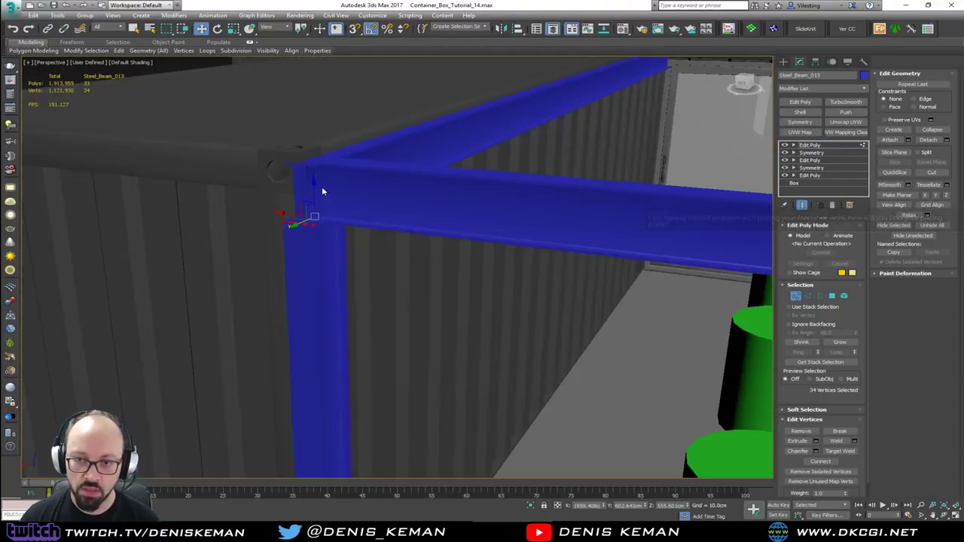
pyautogui.moveTo(314, 189); pyautogui.dragTo(317, 131)
pyautogui.press('F3')
pyautogui.press('F3')
pyautogui.press('1')
# Examine the copied post from the ground to the front beam for its fit against the container and railing.
pyautogui.moveTo(339, 226); pyautogui.dragTo(320, 173, button='middle')
pyautogui.scroll(-3, 329, 211)
pyautogui.moveTo(320, 268); pyautogui.dragTo(325, 109, button='middle')
pyautogui.moveTo(332, 249); pyautogui.dragTo(343, 91, button='middle')
pyautogui.moveTo(350, 269); pyautogui.dragTo(344, 122, button='middle')
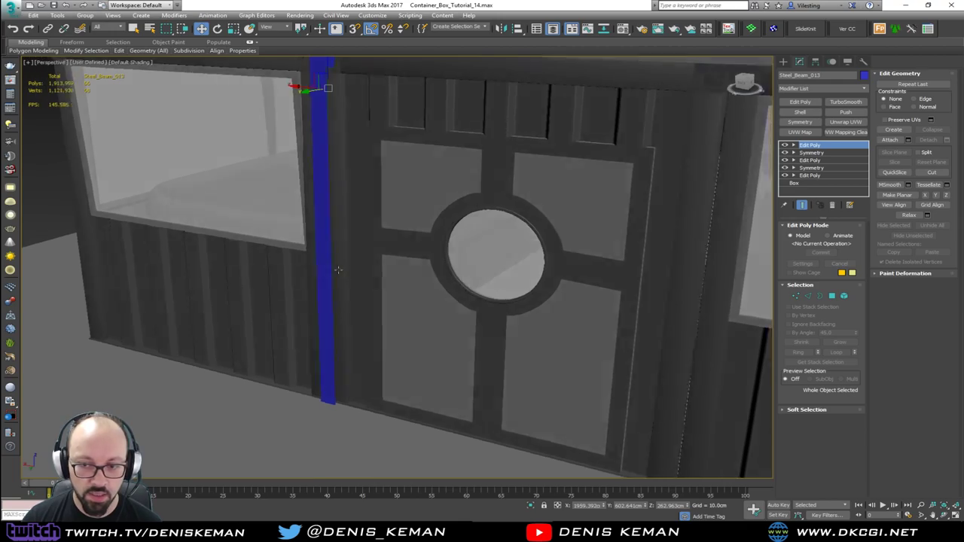
pyautogui.keyDown('alt'); pyautogui.moveTo(338, 270); pyautogui.dragTo(716, 267, button='middle'); pyautogui.keyUp('alt')
pyautogui.moveTo(238, 131); pyautogui.dragTo(280, 308, button='middle')
pyautogui.scroll(-2, 279, 309)
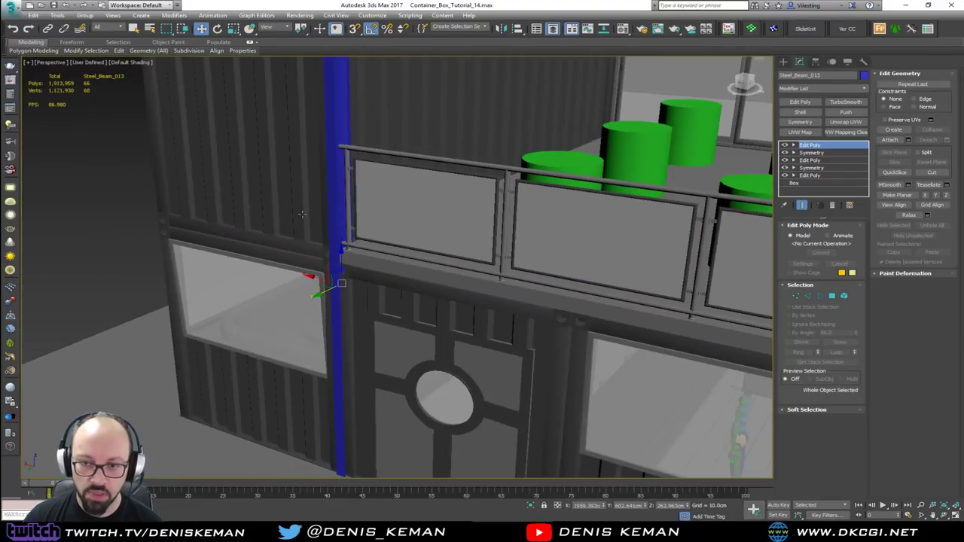
pyautogui.scroll(-6, 302, 215)
pyautogui.scroll(6, 318, 238)
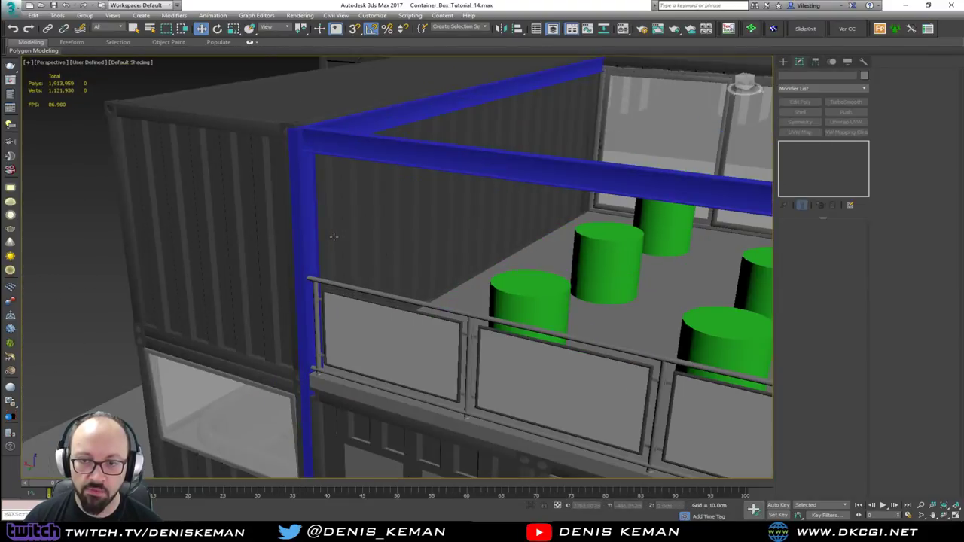
# With edged faces shown, shift the copied post about 2.8 cm along X toward the balcony, and turn edged faces off.
pyautogui.moveTo(318, 238)
pyautogui.keyDown('alt'); pyautogui.mouseDown(button='middle')
pyautogui.moveTo(266, 254)
pyautogui.moveTo(348, 271)
pyautogui.moveTo(342, 133)
pyautogui.mouseUp(button='middle'); pyautogui.keyUp('alt')
pyautogui.press('F4')
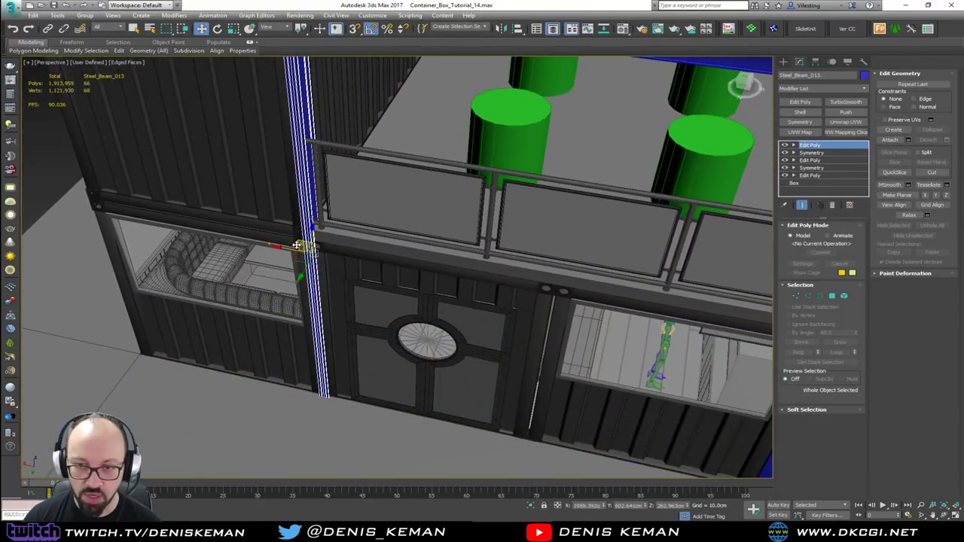
pyautogui.moveTo(292, 248); pyautogui.dragTo(295, 249)
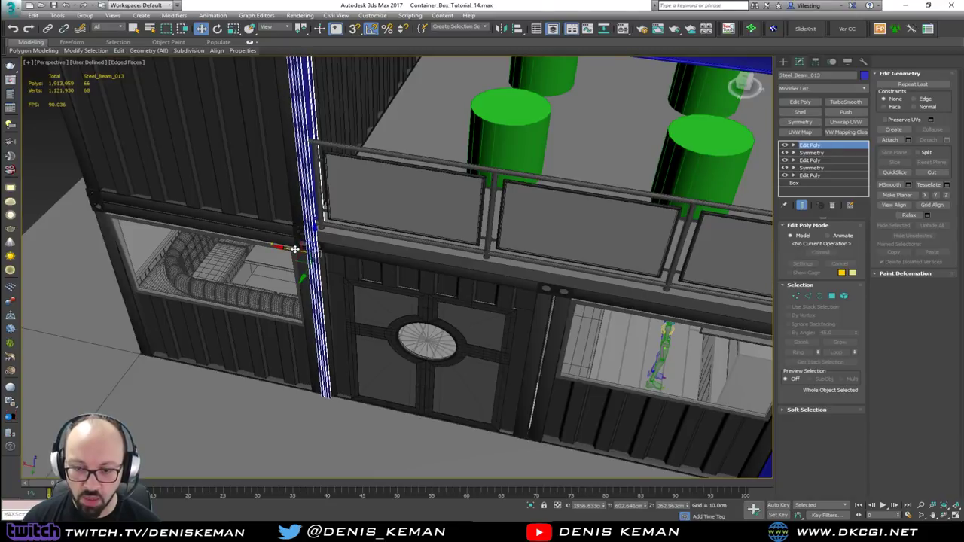
pyautogui.keyDown('alt'); pyautogui.moveTo(294, 249); pyautogui.dragTo(269, 221, button='middle'); pyautogui.keyUp('alt')
pyautogui.click(182, 217)
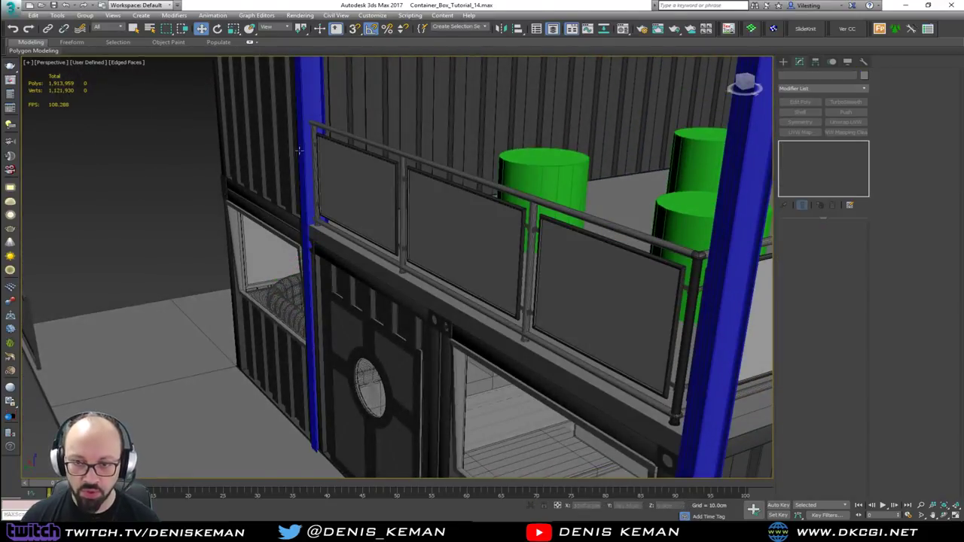
pyautogui.moveTo(300, 129)
pyautogui.mouseDown(button='middle')
pyautogui.moveTo(305, 232)
pyautogui.moveTo(376, 239)
pyautogui.moveTo(594, 223)
pyautogui.moveTo(327, 241)
pyautogui.moveTo(301, 231)
pyautogui.moveTo(314, 260)
pyautogui.moveTo(332, 258)
pyautogui.mouseUp(button='middle')
pyautogui.press('F4')
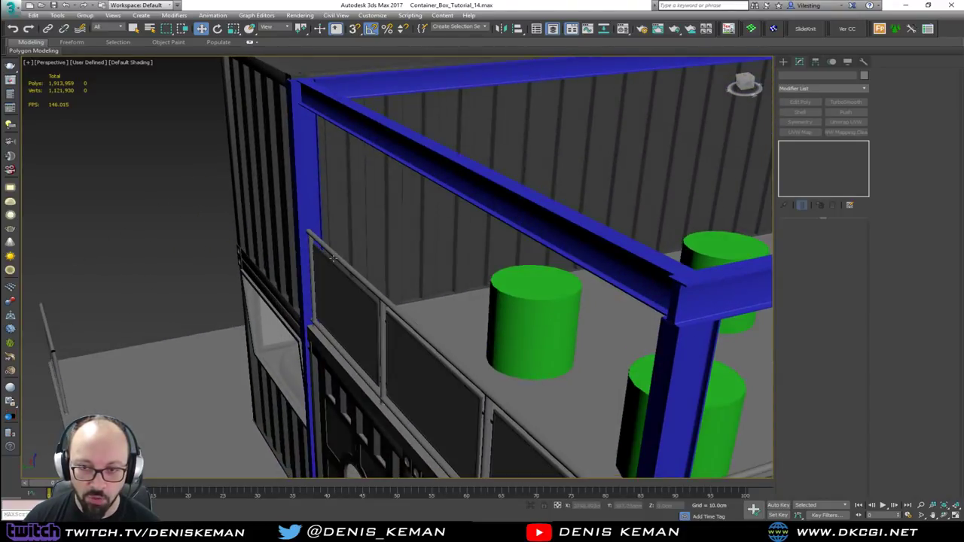
# Delete the copied post at the container corner and the copied long beam along the container wall.
pyautogui.click(312, 212)
pyautogui.keyDown('alt'); pyautogui.moveTo(312, 212); pyautogui.dragTo(233, 211, button='middle'); pyautogui.keyUp('alt')
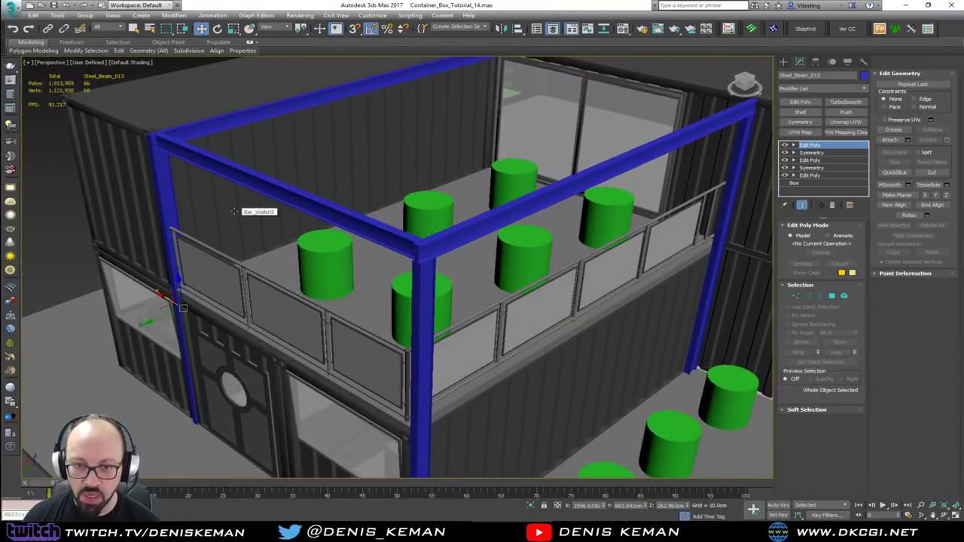
pyautogui.keyDown('alt'); pyautogui.moveTo(242, 147); pyautogui.dragTo(314, 230, button='middle'); pyautogui.keyUp('alt')
pyautogui.scroll(5, 312, 235)
pyautogui.press('Delete')
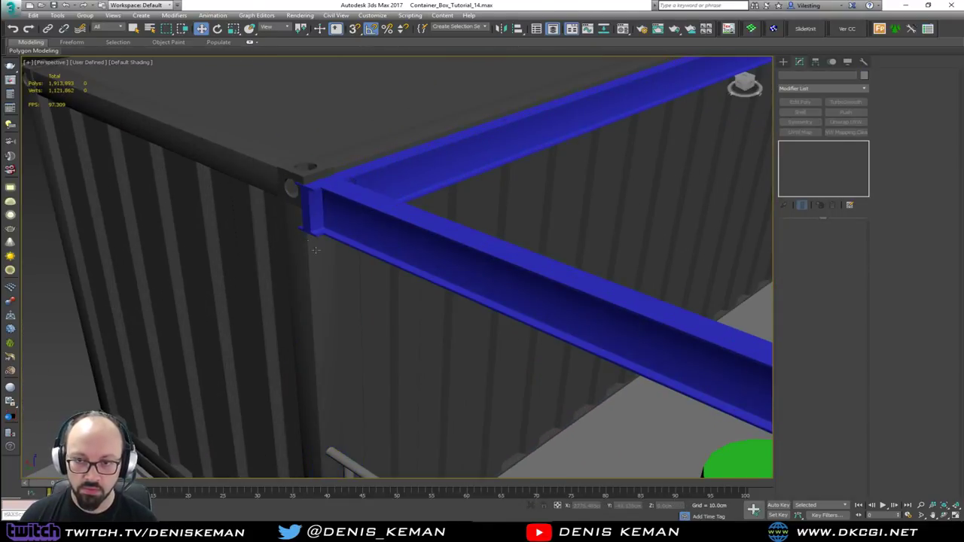
pyautogui.scroll(-5, 282, 203)
pyautogui.moveTo(345, 280); pyautogui.dragTo(306, 210, button='middle')
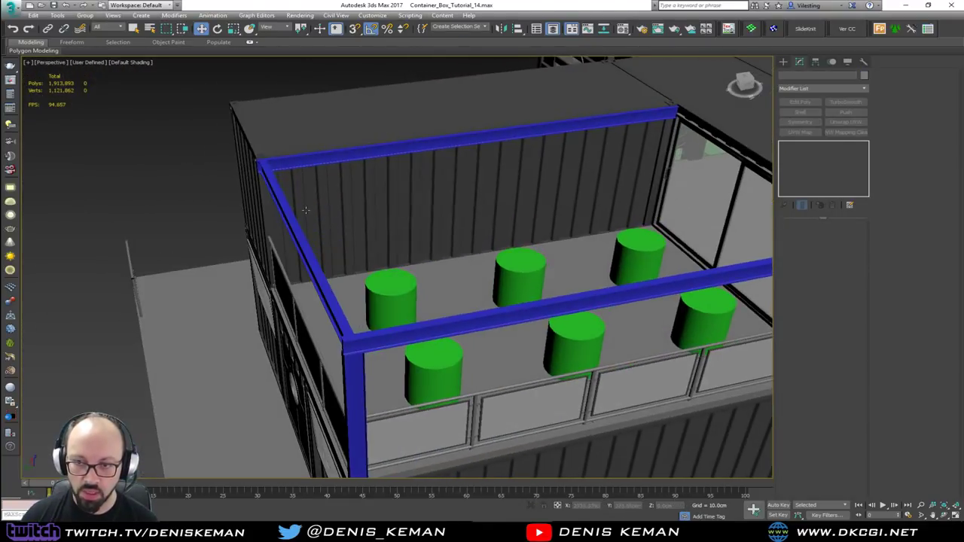
pyautogui.click(329, 163)
pyautogui.scroll(3, 329, 163)
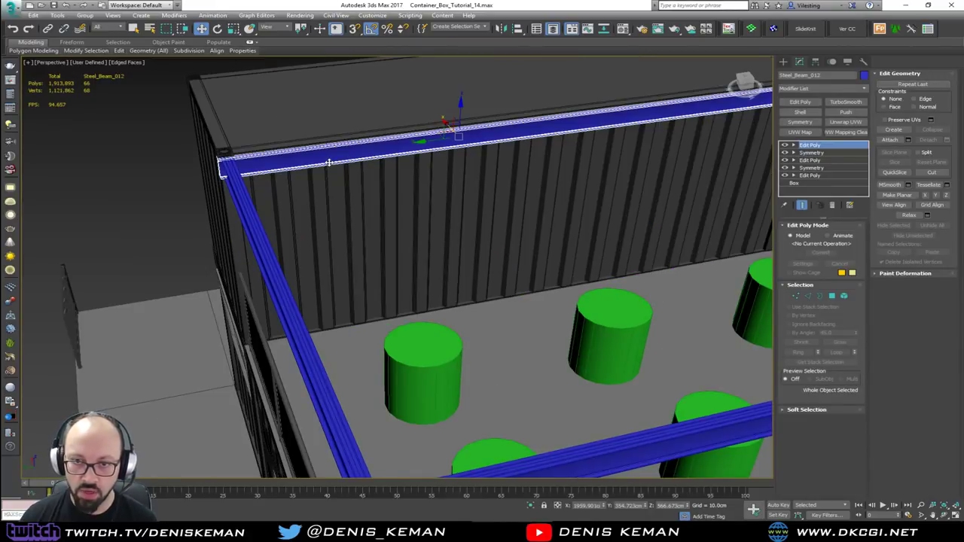
pyautogui.press('Delete')
pyautogui.scroll(-3, 330, 162)
# Move the front beam about 6.2 cm outward along Y at the upper container's corner.
pyautogui.keyDown('alt'); pyautogui.moveTo(336, 160); pyautogui.dragTo(439, 171, button='middle'); pyautogui.keyUp('alt')
pyautogui.scroll(4, 438, 169)
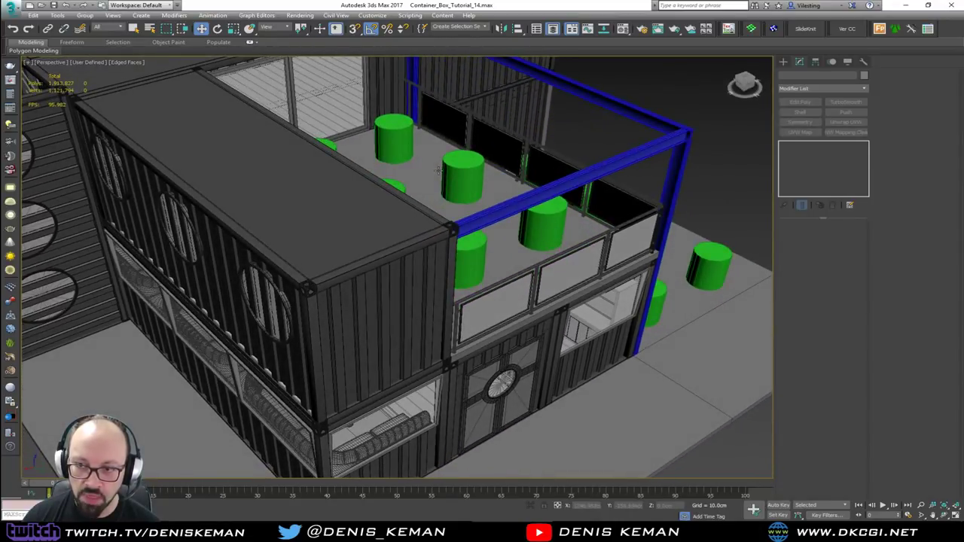
pyautogui.click(534, 200)
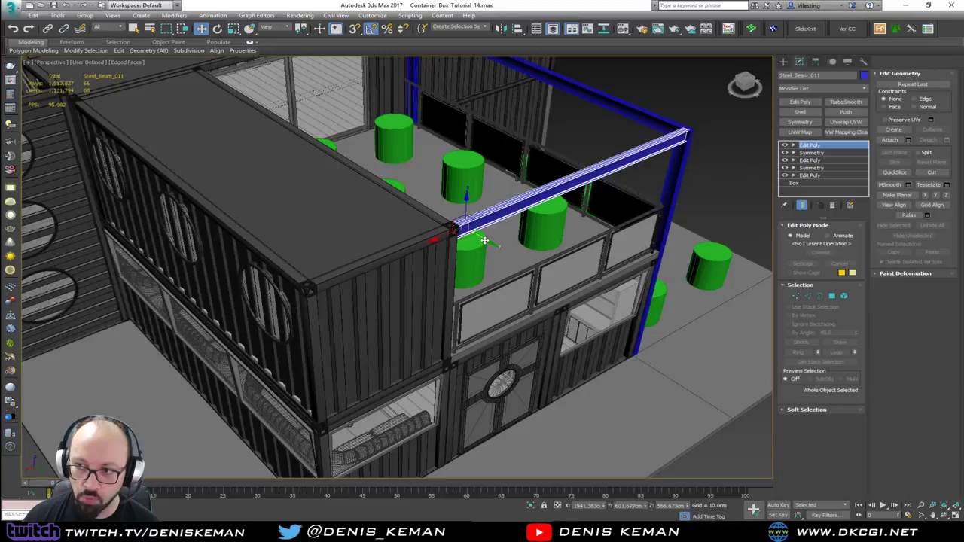
pyautogui.moveTo(484, 240); pyautogui.dragTo(486, 243)
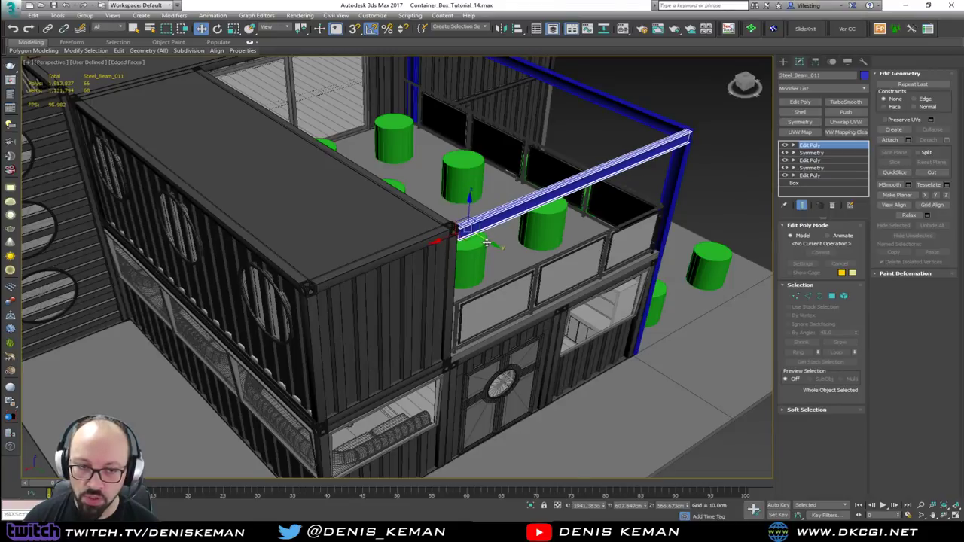
# Select the front corner post and examine the frame's joint with the rear post and container wall.
pyautogui.keyDown('alt'); pyautogui.moveTo(461, 232); pyautogui.dragTo(200, 194, button='middle'); pyautogui.keyUp('alt')
pyautogui.click(391, 220)
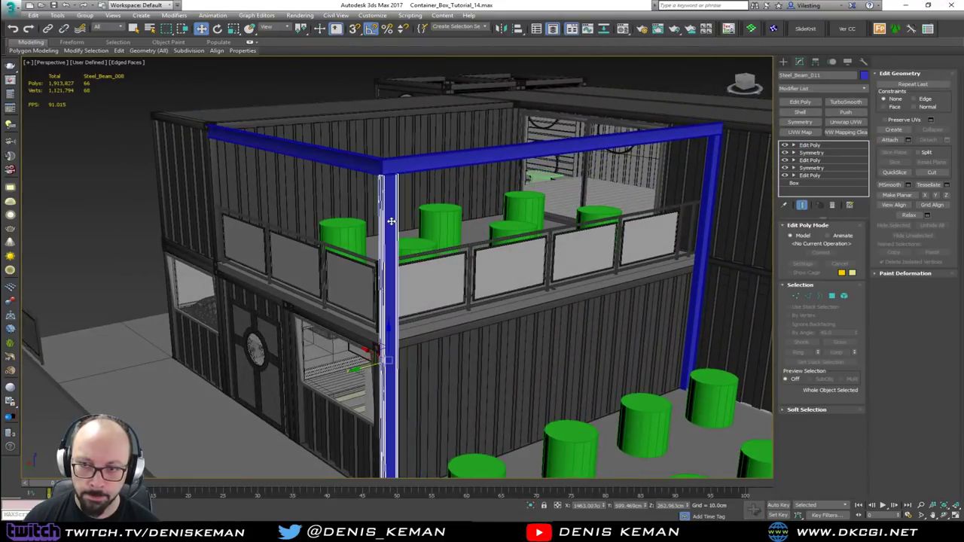
pyautogui.keyDown('alt'); pyautogui.moveTo(391, 220); pyautogui.dragTo(380, 218, button='middle'); pyautogui.keyUp('alt')
pyautogui.keyDown('alt'); pyautogui.moveTo(309, 212); pyautogui.dragTo(495, 134, button='middle'); pyautogui.keyUp('alt')
pyautogui.scroll(4, 477, 134)
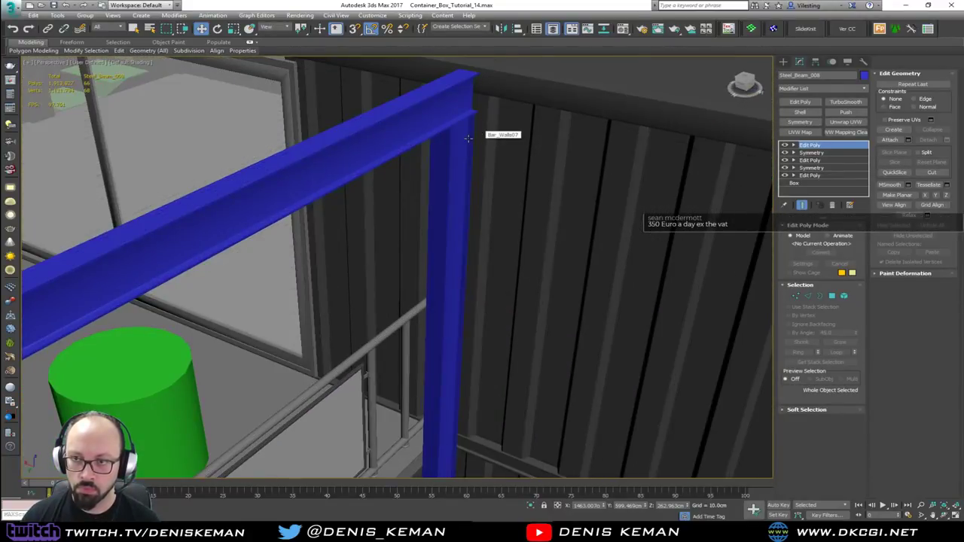
pyautogui.scroll(5, 466, 140)
pyautogui.scroll(-6, 467, 140)
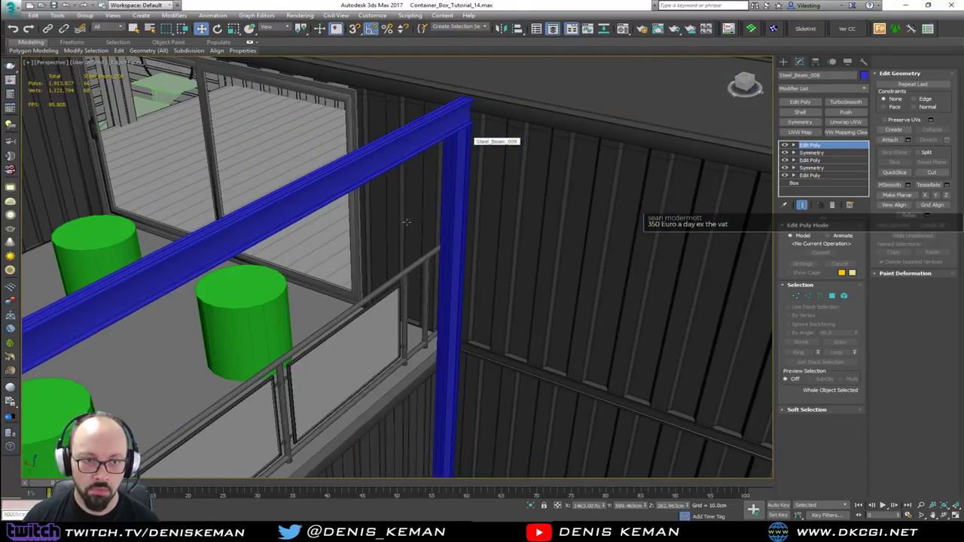
pyautogui.keyDown('alt'); pyautogui.moveTo(406, 222); pyautogui.dragTo(547, 127, button='middle'); pyautogui.keyUp('alt')
pyautogui.scroll(-5, 547, 155)
pyautogui.keyDown('alt'); pyautogui.moveTo(544, 181); pyautogui.dragTo(545, 153, button='middle'); pyautogui.keyUp('alt')
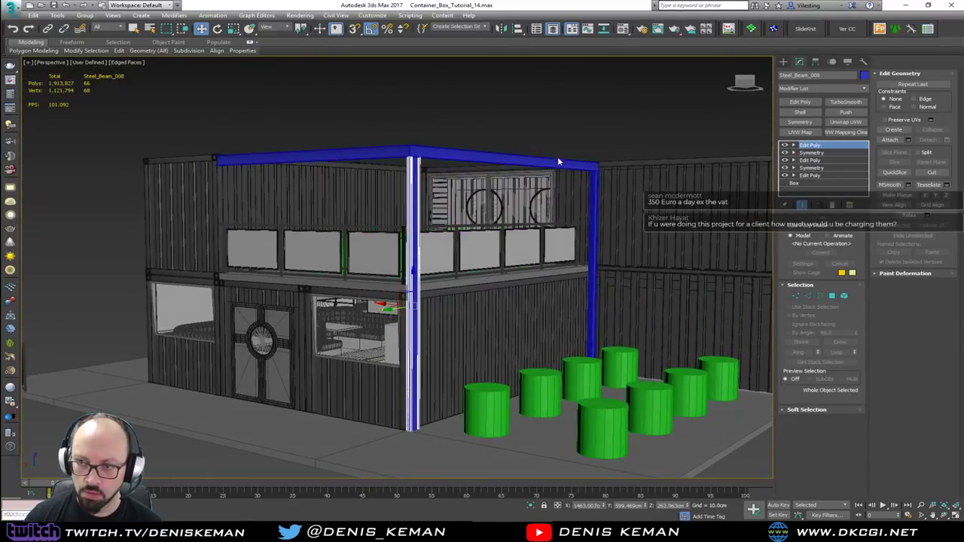
# Add the long side beam and rear post to the selection and copy all three along X to the container's far outer wall.
pyautogui.keyDown('ctrl'); pyautogui.click(555, 158); pyautogui.keyUp('ctrl')
pyautogui.keyDown('ctrl'); pyautogui.click(595, 203); pyautogui.keyUp('ctrl')
pyautogui.keyDown('alt'); pyautogui.moveTo(595, 202); pyautogui.dragTo(487, 223, button='middle'); pyautogui.keyUp('alt')
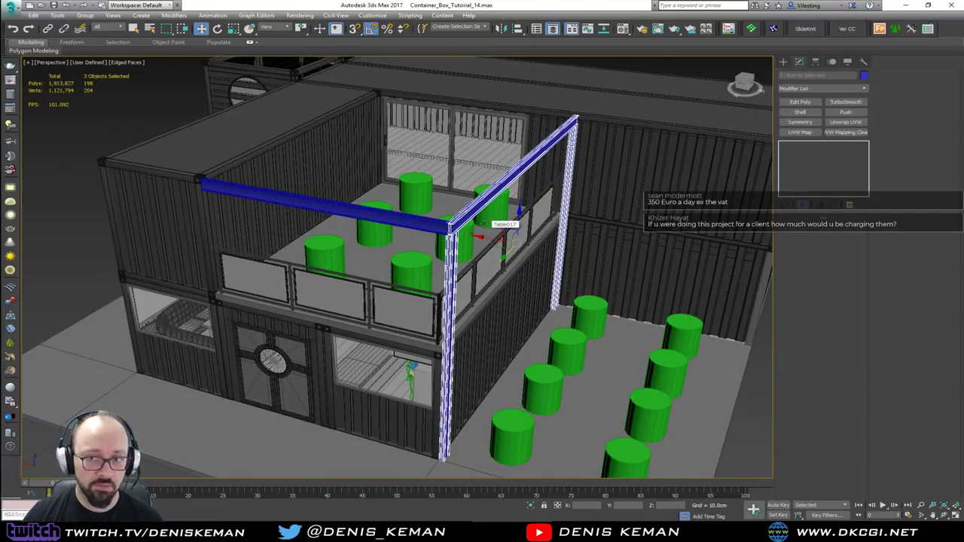
pyautogui.moveTo(404, 230)
pyautogui.keyDown('alt'); pyautogui.mouseDown(button='middle')
pyautogui.moveTo(458, 226)
pyautogui.moveTo(405, 228)
pyautogui.mouseUp(button='middle'); pyautogui.keyUp('alt')
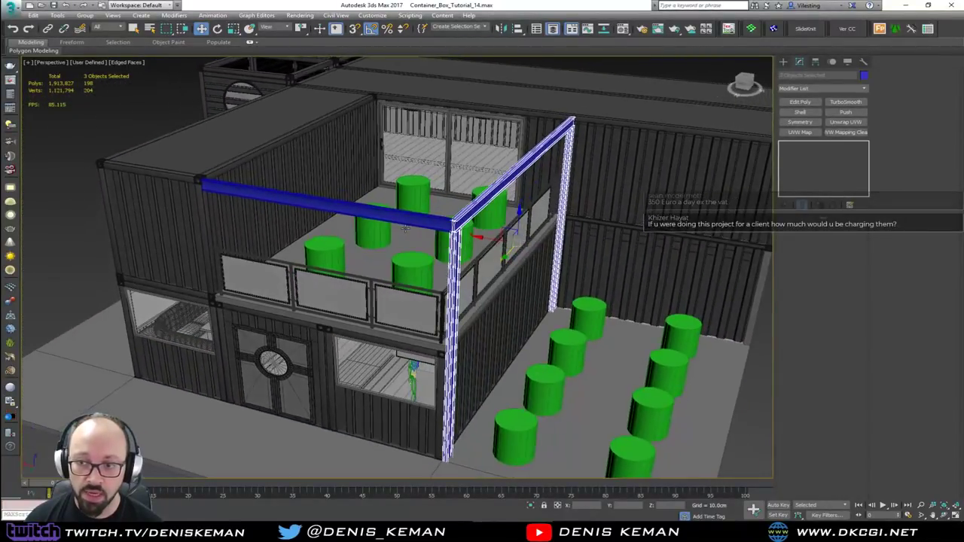
pyautogui.keyDown('shift'); pyautogui.moveTo(492, 241); pyautogui.dragTo(192, 214); pyautogui.keyUp('shift')
pyautogui.click(483, 304)
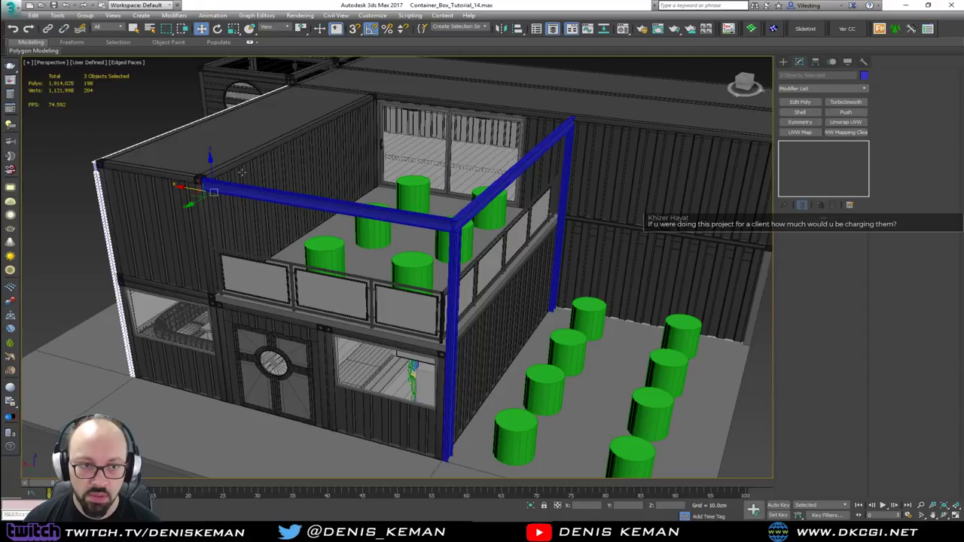
pyautogui.keyDown('alt'); pyautogui.moveTo(241, 173); pyautogui.dragTo(348, 184, button='middle'); pyautogui.keyUp('alt')
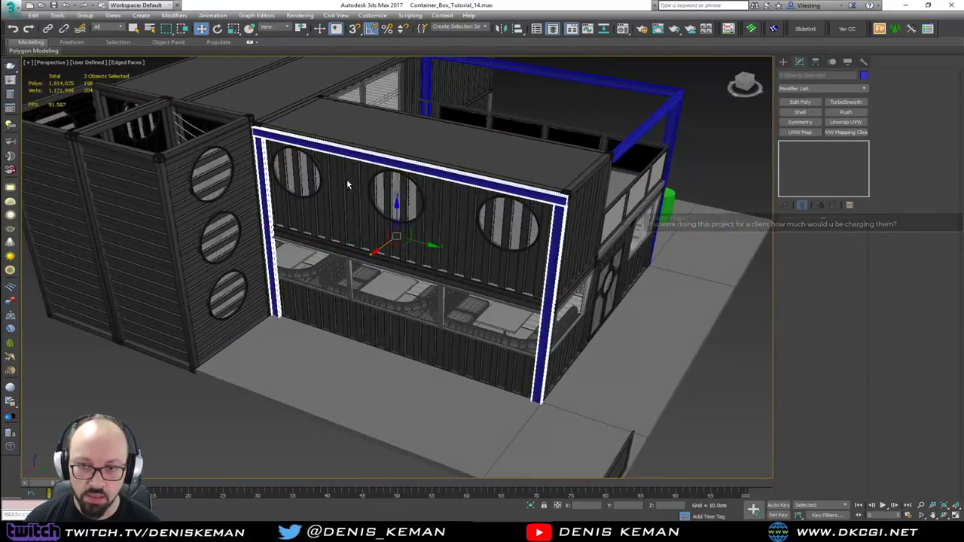
pyautogui.scroll(3, 428, 220)
pyautogui.moveTo(430, 214); pyautogui.dragTo(411, 234, button='middle')
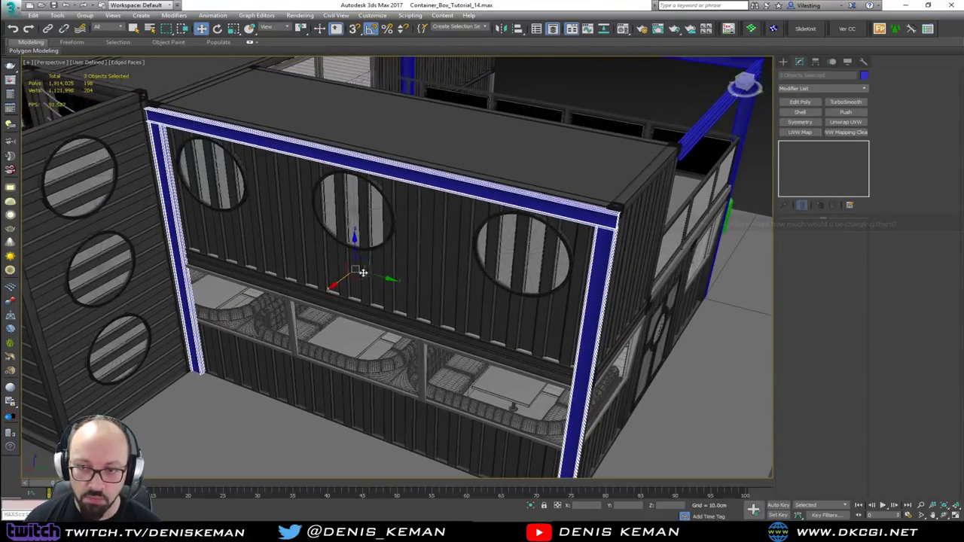
# Extend the front beam's end vertices about 262 cm along X until they reach the corner of the outer wall's frame.
pyautogui.moveTo(339, 280); pyautogui.dragTo(343, 280)
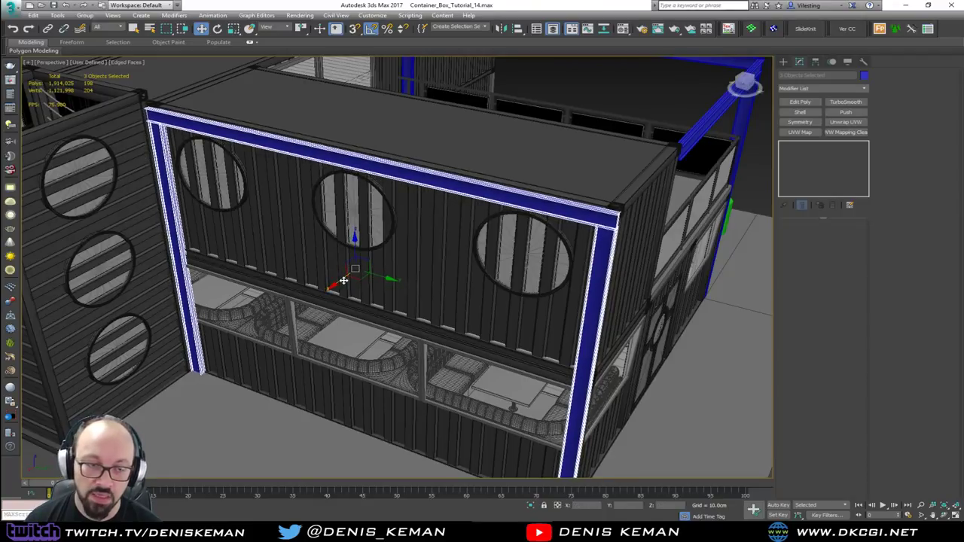
pyautogui.keyDown('alt'); pyautogui.moveTo(480, 253); pyautogui.dragTo(352, 275, button='middle'); pyautogui.keyUp('alt')
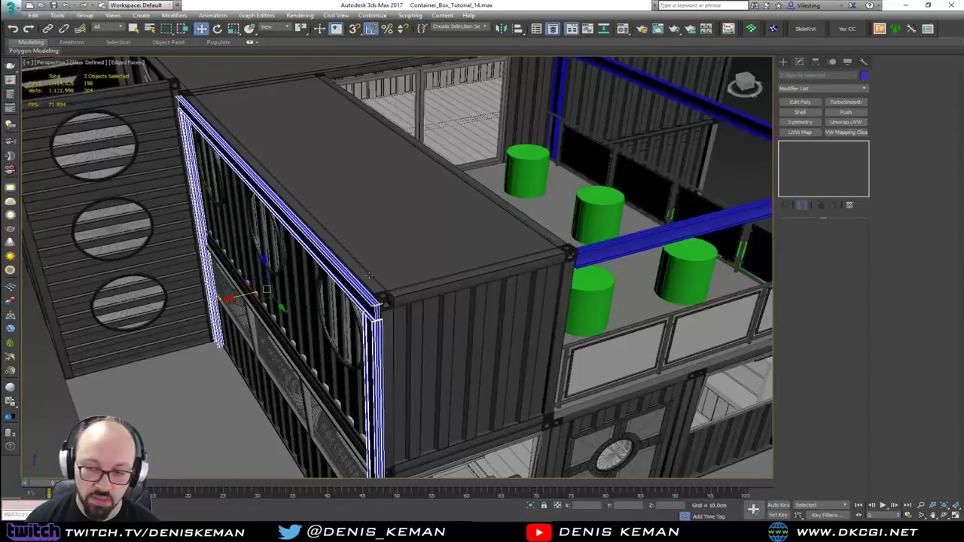
pyautogui.click(601, 259)
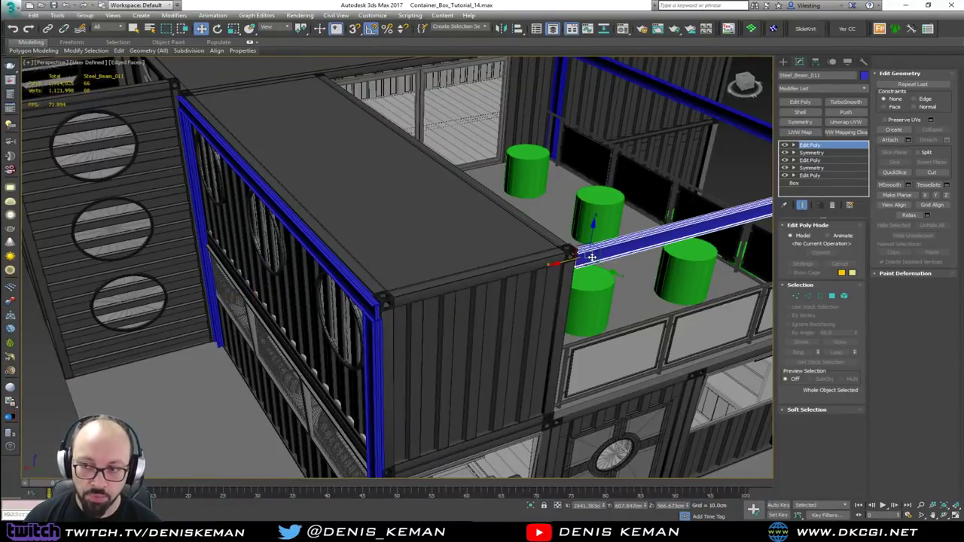
pyautogui.press('1')
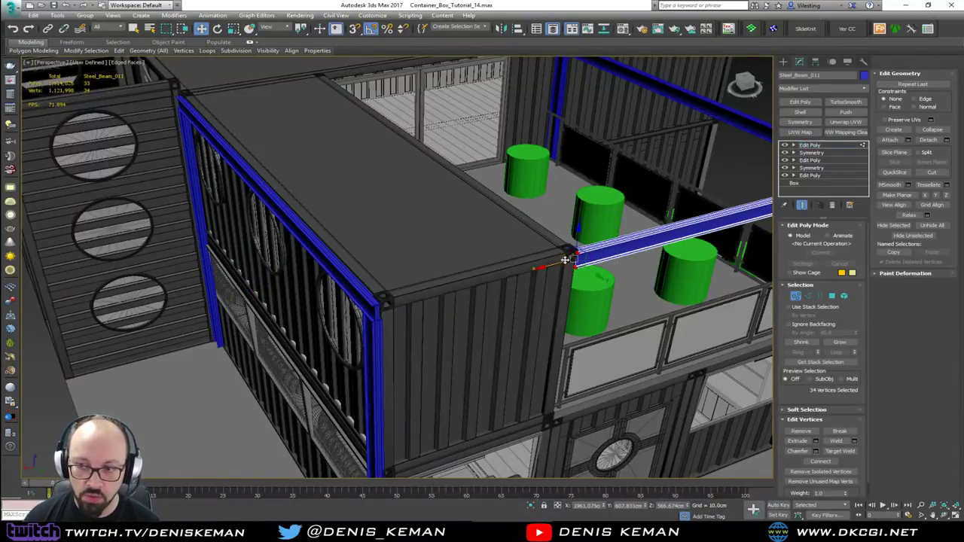
pyautogui.moveTo(565, 260); pyautogui.dragTo(357, 314)
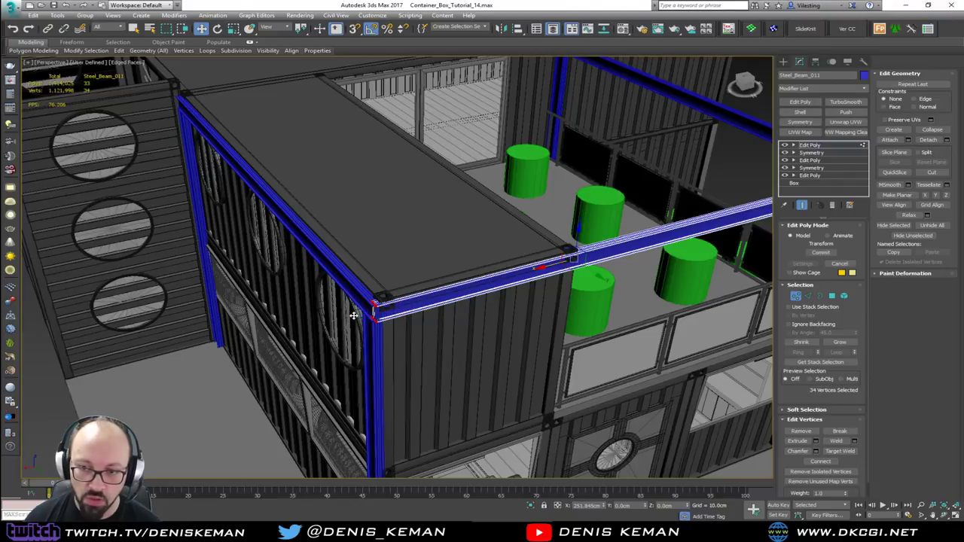
pyautogui.press('1')
# Clear the selection and examine the whole beam frame around the upper container with edged faces turned off.
pyautogui.moveTo(394, 314); pyautogui.dragTo(331, 197, button='middle')
pyautogui.scroll(-4, 332, 197)
pyautogui.click(688, 220)
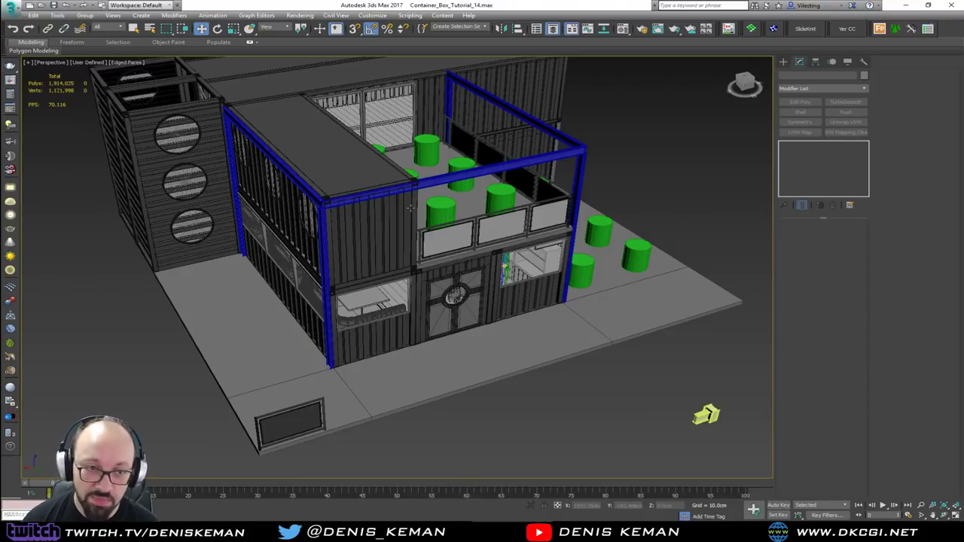
pyautogui.scroll(5, 335, 202)
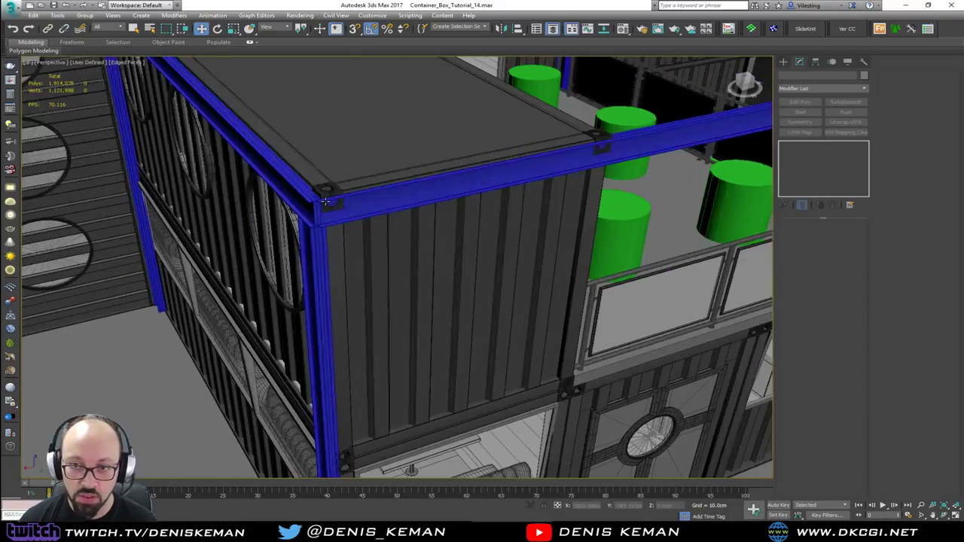
pyautogui.press('F4')
pyautogui.scroll(-3, 339, 245)
pyautogui.moveTo(339, 212); pyautogui.dragTo(370, 224, button='middle')
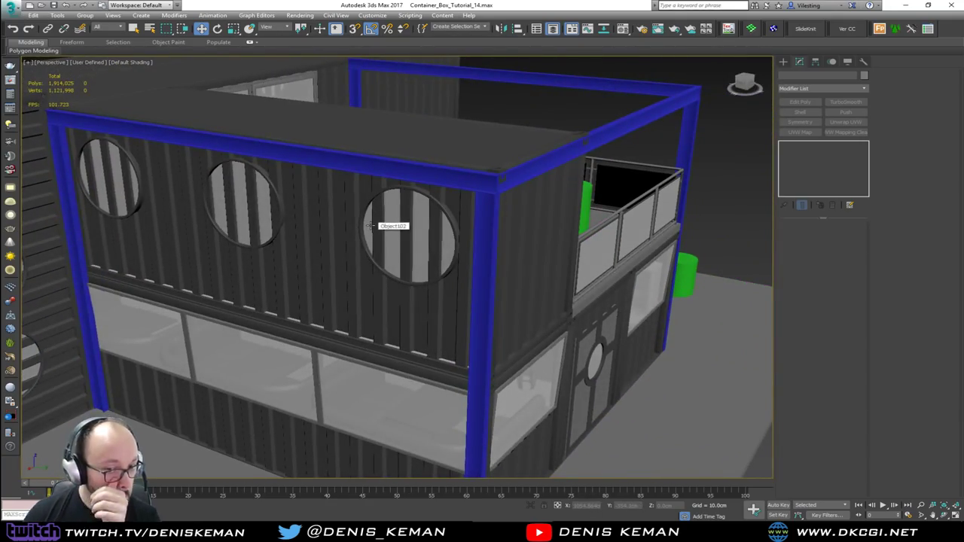
# Delete the two posts and the long top beam along the container's far outer wall.
pyautogui.click(64, 179)
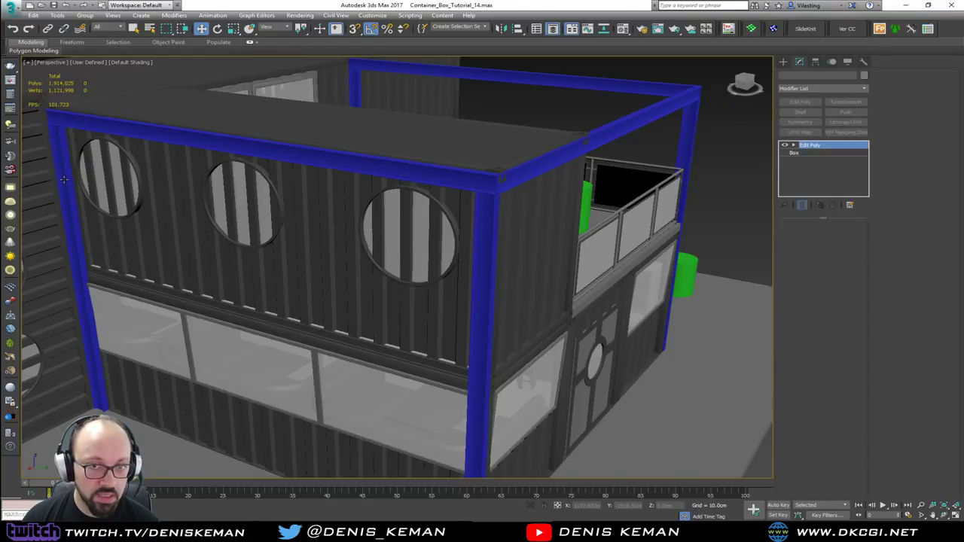
pyautogui.scroll(5, 64, 179)
pyautogui.press('F4')
pyautogui.scroll(-6, 64, 179)
pyautogui.press('F3')
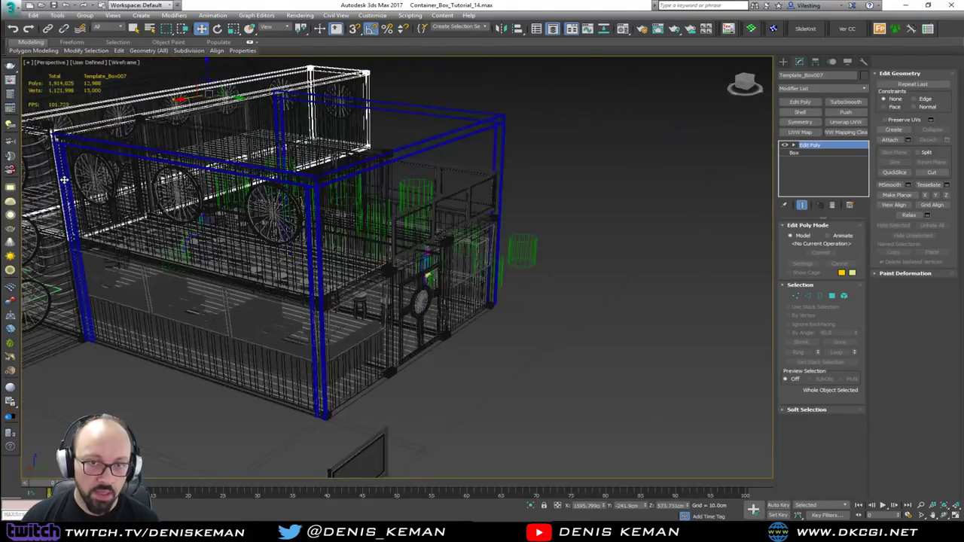
pyautogui.click(80, 286)
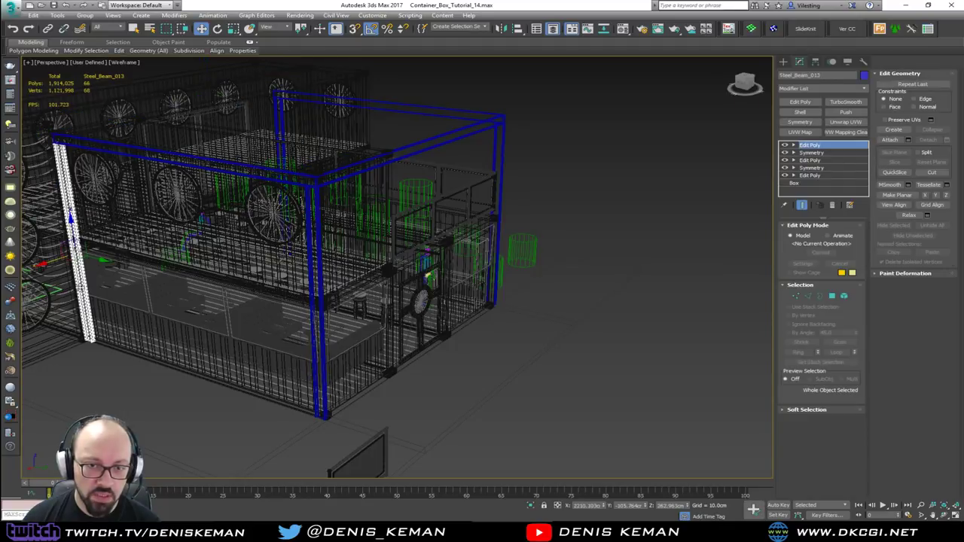
pyautogui.press('F3')
pyautogui.keyDown('ctrl'); pyautogui.click(309, 179); pyautogui.keyUp('ctrl')
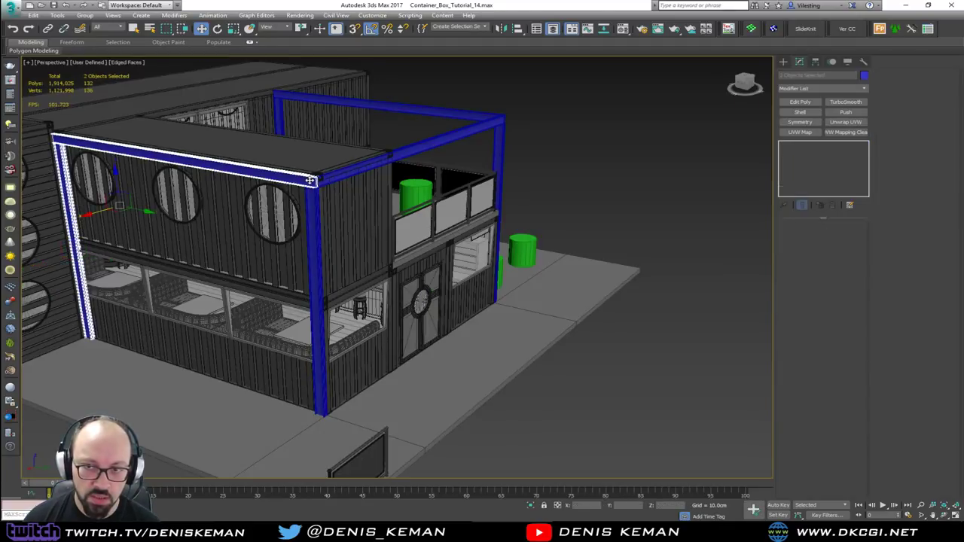
pyautogui.keyDown('ctrl'); pyautogui.click(309, 195); pyautogui.keyUp('ctrl')
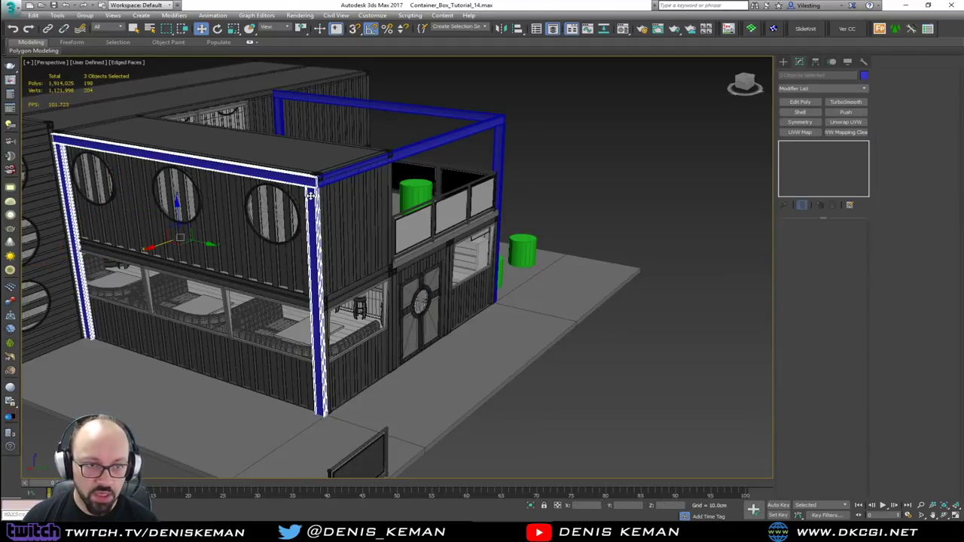
pyautogui.press('Delete')
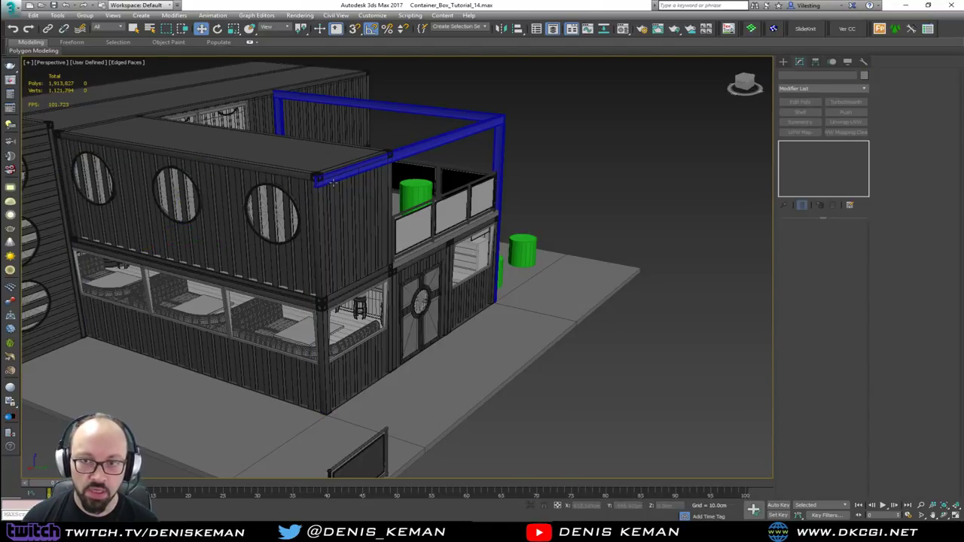
# Delete the extended front beam that crosses above the balcony and the container's end wall.
pyautogui.click(334, 181)
pyautogui.scroll(2, 334, 181)
pyautogui.keyDown('alt'); pyautogui.moveTo(334, 181); pyautogui.dragTo(257, 193, button='middle'); pyautogui.keyUp('alt')
pyautogui.moveTo(428, 181); pyautogui.dragTo(272, 210, button='middle')
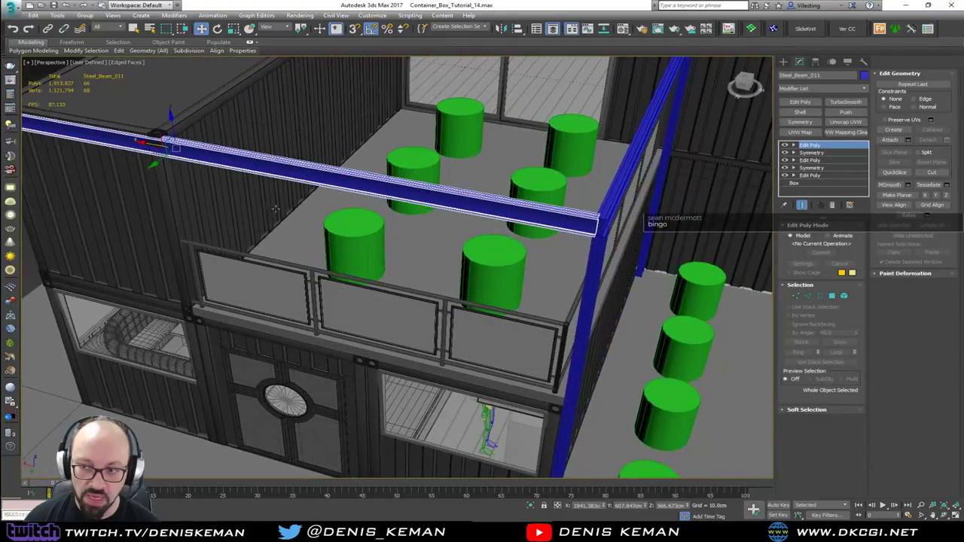
pyautogui.moveTo(312, 185); pyautogui.dragTo(374, 224, button='middle')
pyautogui.press('Delete')
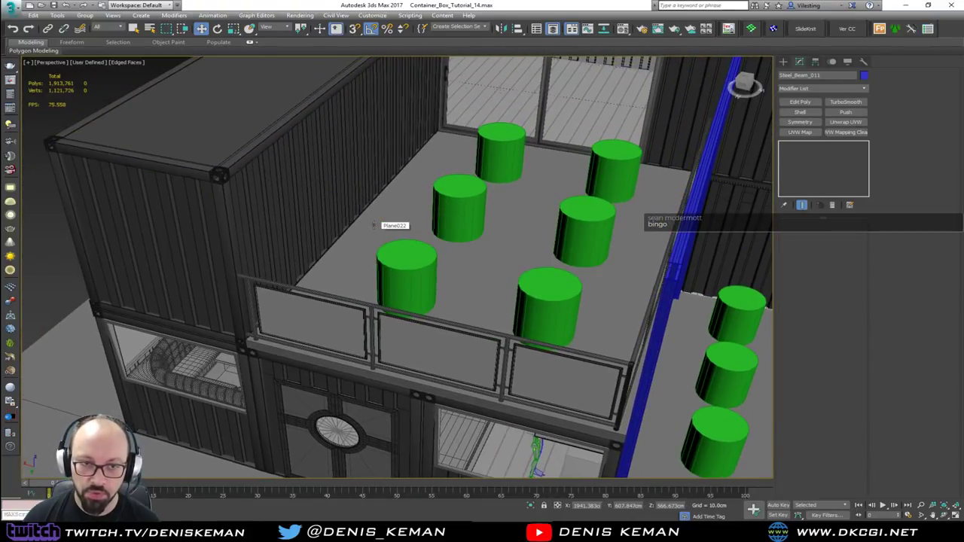
pyautogui.keyDown('alt'); pyautogui.moveTo(483, 241); pyautogui.dragTo(294, 158, button='middle'); pyautogui.keyUp('alt')
pyautogui.scroll(-6, 295, 159)
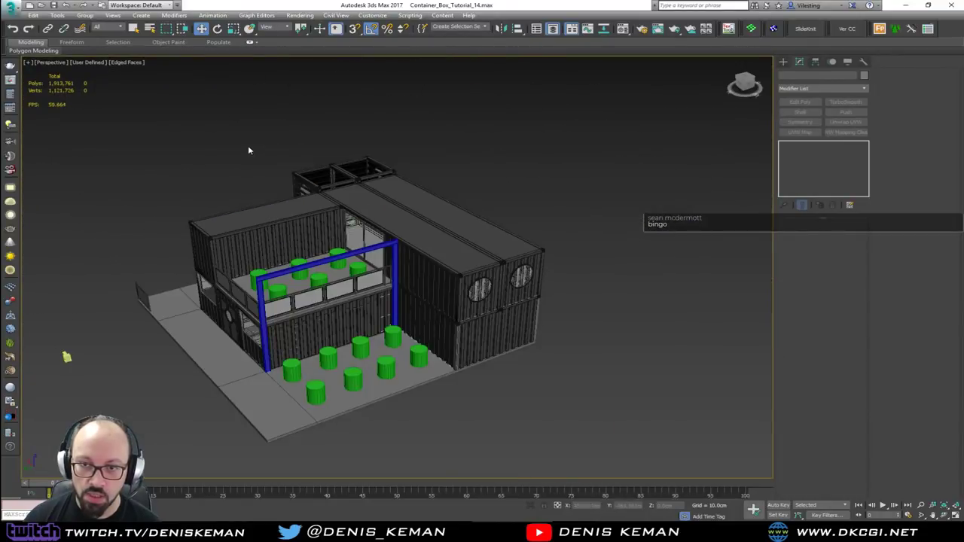
# Select both remaining posts and the top beam on the balcony side and set their object colour to the custom mid-grey.
pyautogui.scroll(5, 370, 250)
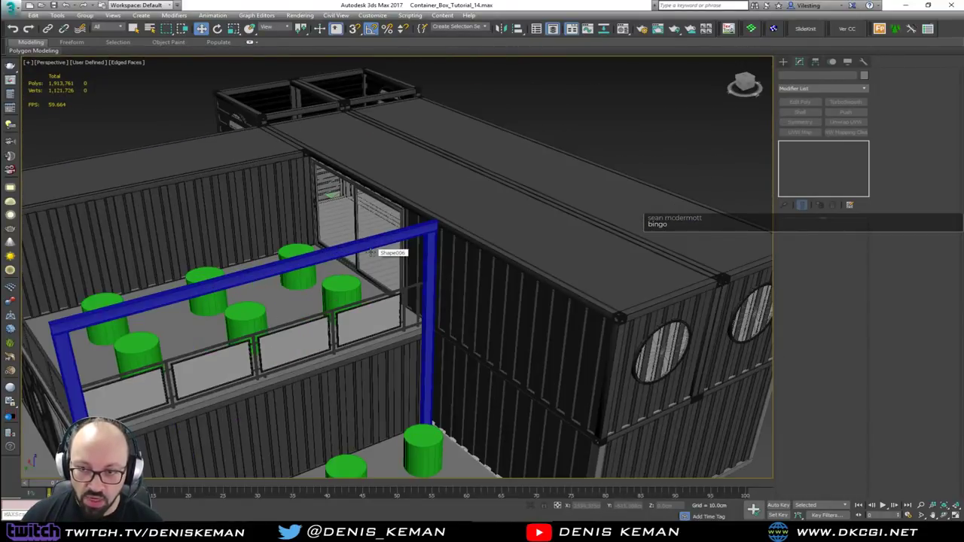
pyautogui.scroll(5, 429, 247)
pyautogui.click(430, 247)
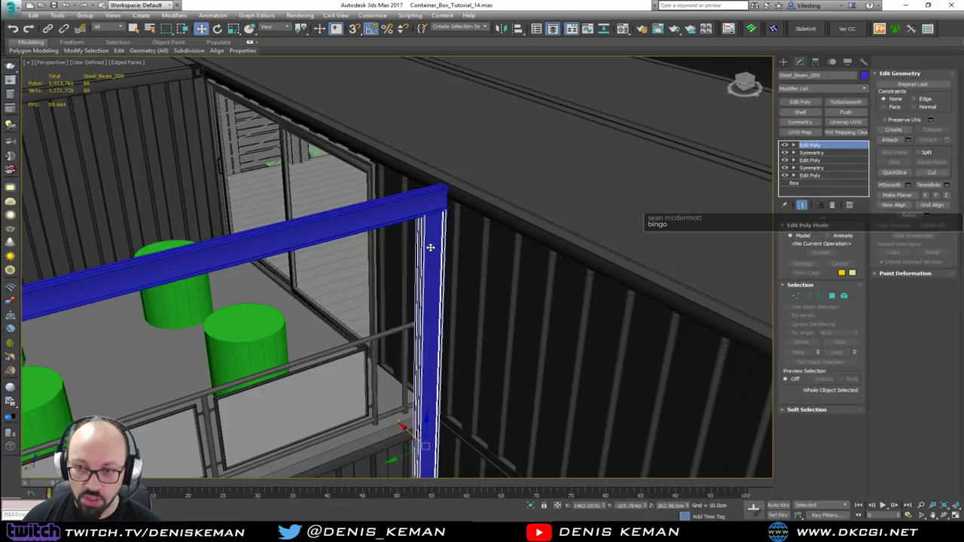
pyautogui.scroll(-3, 305, 276)
pyautogui.moveTo(305, 276); pyautogui.dragTo(452, 189, button='middle')
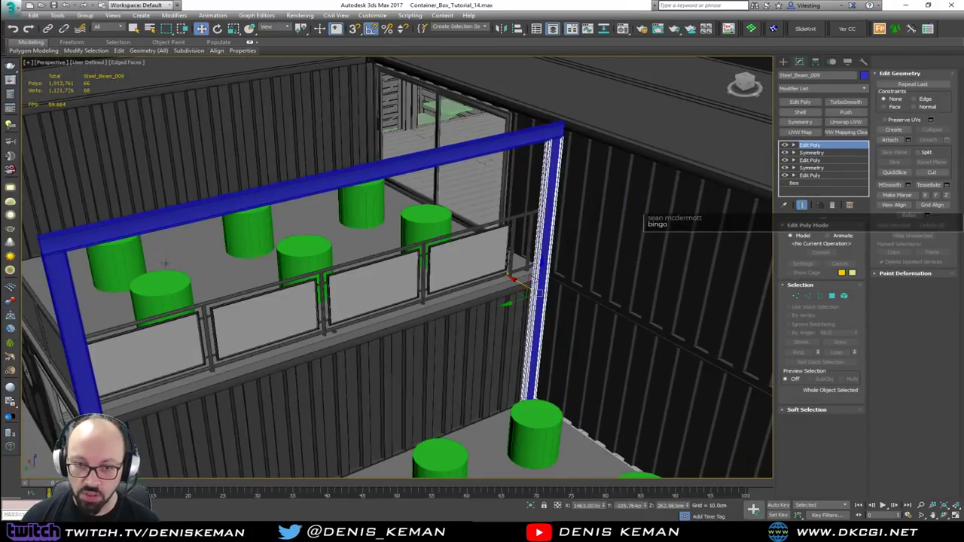
pyautogui.keyDown('ctrl'); pyautogui.click(67, 277); pyautogui.keyUp('ctrl')
pyautogui.keyDown('ctrl'); pyautogui.click(107, 236); pyautogui.keyUp('ctrl')
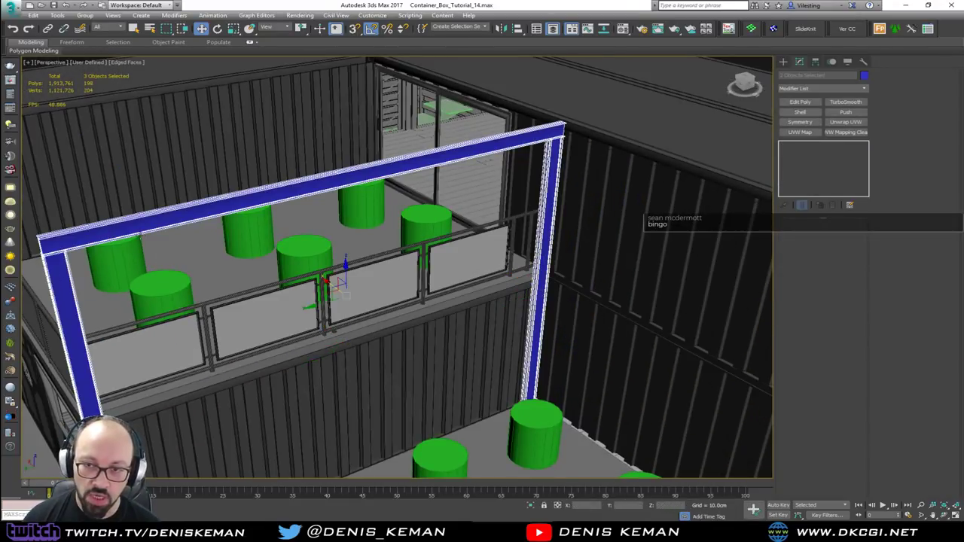
pyautogui.keyDown('alt'); pyautogui.moveTo(108, 235); pyautogui.dragTo(426, 248, button='middle'); pyautogui.keyUp('alt')
pyautogui.click(864, 75)
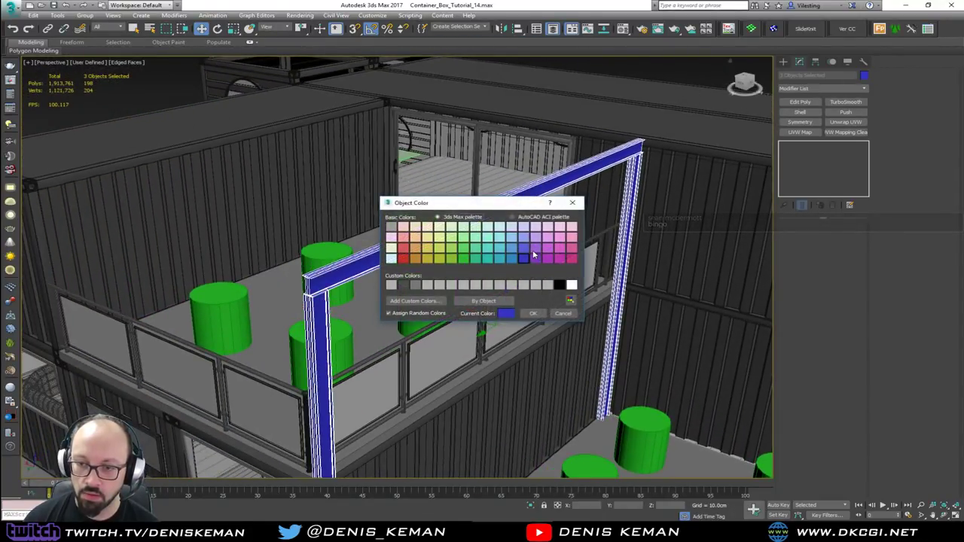
pyautogui.click(415, 285)
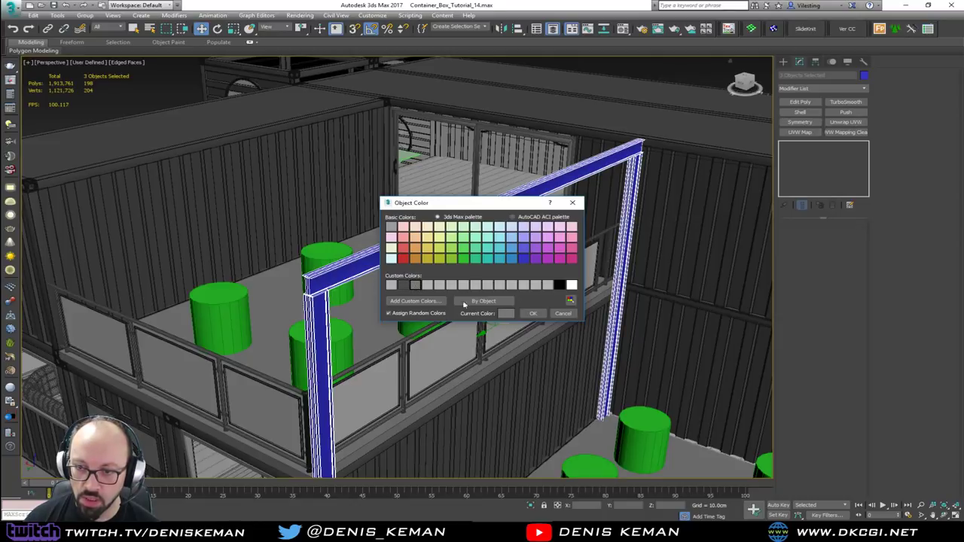
pyautogui.click(534, 315)
# Clear the selection and examine the grey balcony frame and the neighbouring container corner with edged faces turned off.
pyautogui.moveTo(534, 324); pyautogui.dragTo(358, 248, button='middle')
pyautogui.press('F4')
pyautogui.scroll(-4, 492, 292)
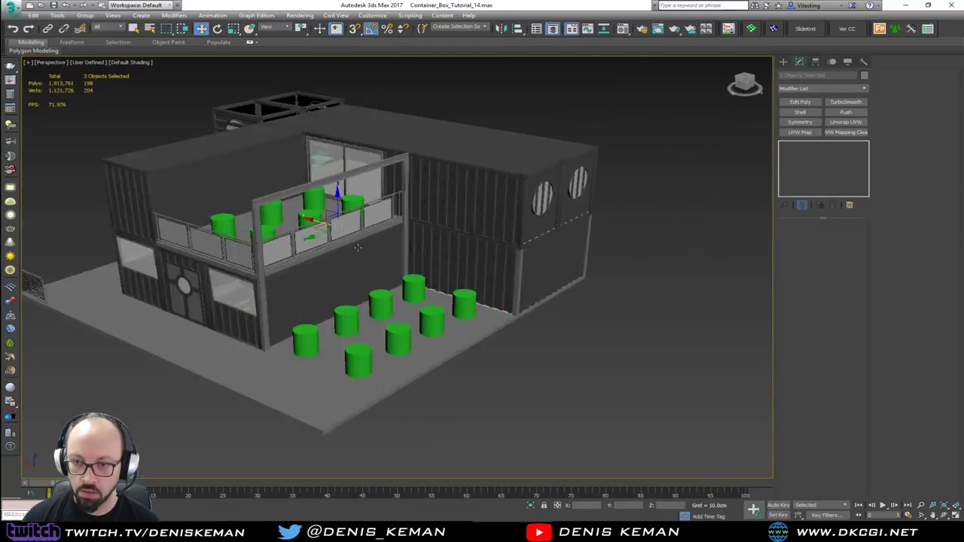
pyautogui.scroll(-3, 358, 248)
pyautogui.click(556, 361)
pyautogui.keyDown('alt'); pyautogui.moveTo(556, 361); pyautogui.dragTo(424, 281, button='middle'); pyautogui.keyUp('alt')
pyautogui.scroll(5, 333, 233)
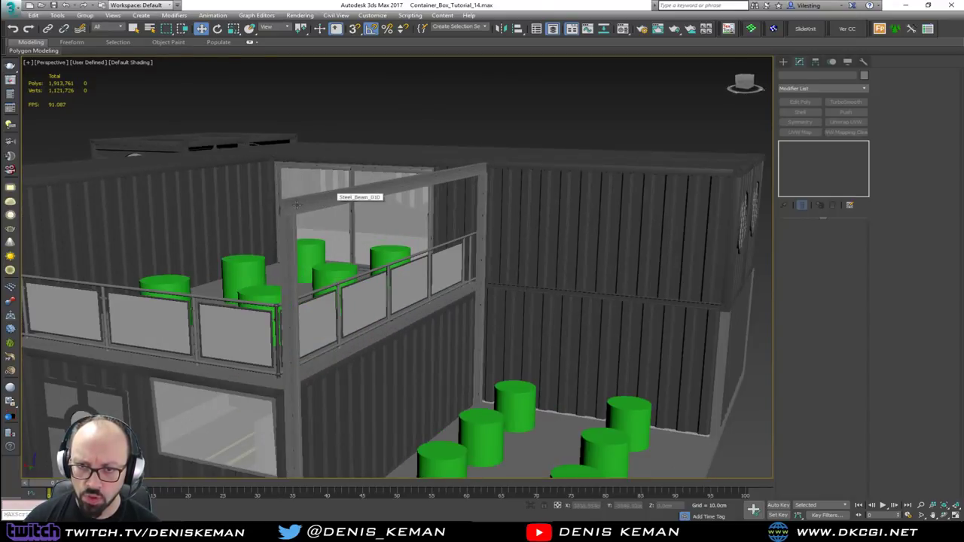
pyautogui.moveTo(297, 205); pyautogui.dragTo(439, 235, button='middle')
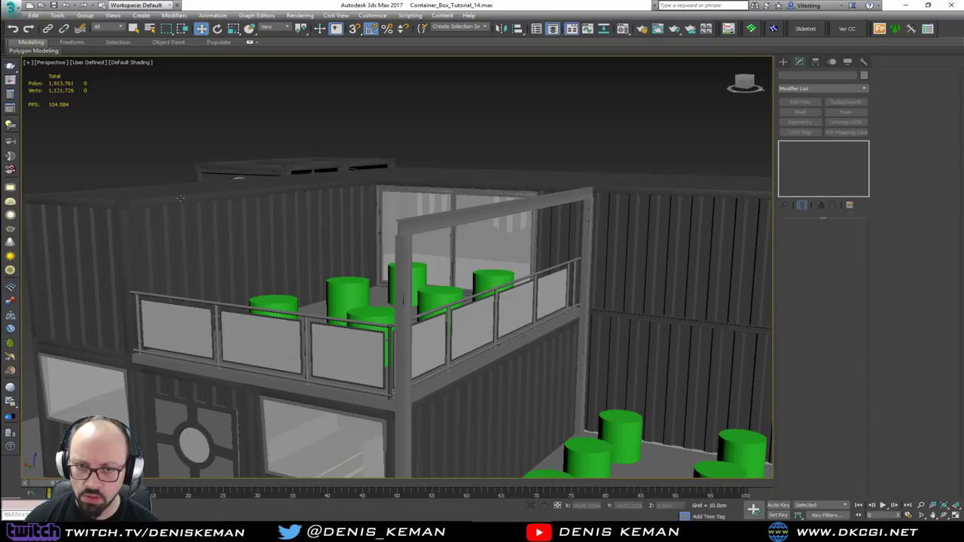
pyautogui.keyDown('alt'); pyautogui.moveTo(152, 209); pyautogui.dragTo(89, 260, button='middle'); pyautogui.keyUp('alt')
pyautogui.scroll(5, 89, 260)
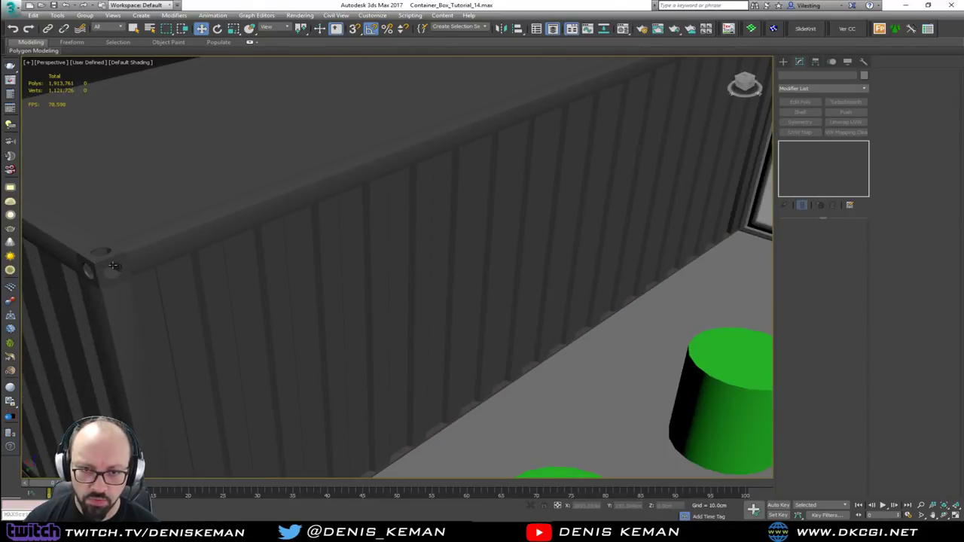
pyautogui.scroll(-4, 373, 199)
pyautogui.moveTo(373, 199); pyautogui.dragTo(186, 267, button='middle')
pyautogui.keyDown('alt'); pyautogui.moveTo(332, 226); pyautogui.dragTo(294, 193, button='middle'); pyautogui.keyUp('alt')
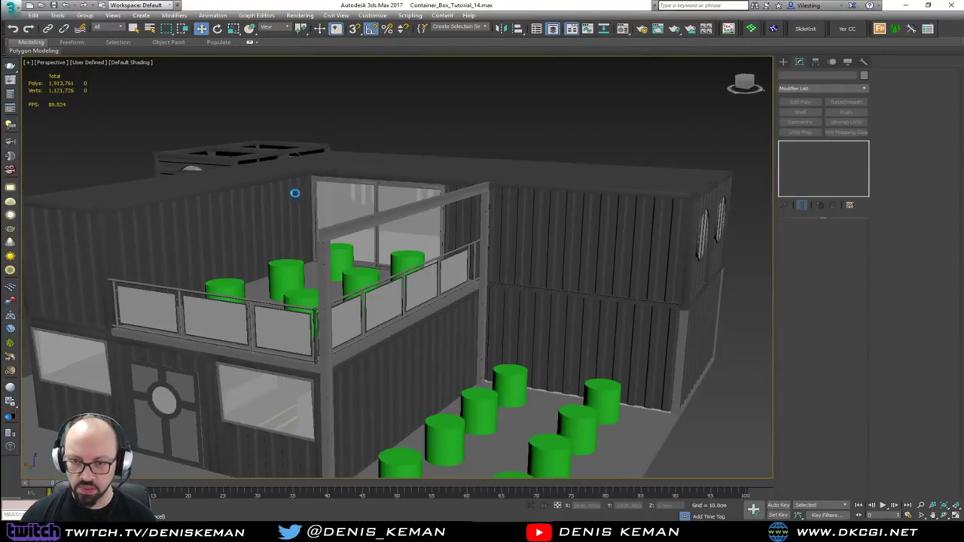
pyautogui.moveTo(318, 244)
pyautogui.keyDown('alt'); pyautogui.mouseDown(button='middle')
pyautogui.moveTo(271, 228)
pyautogui.moveTo(406, 260)
pyautogui.moveTo(309, 253)
pyautogui.mouseUp(button='middle'); pyautogui.keyUp('alt')
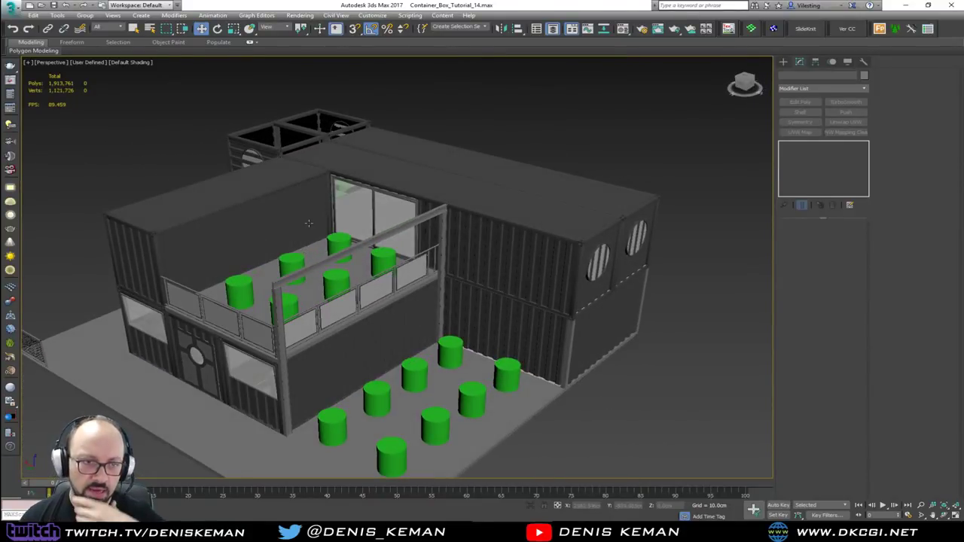
pyautogui.scroll(3, 308, 223)
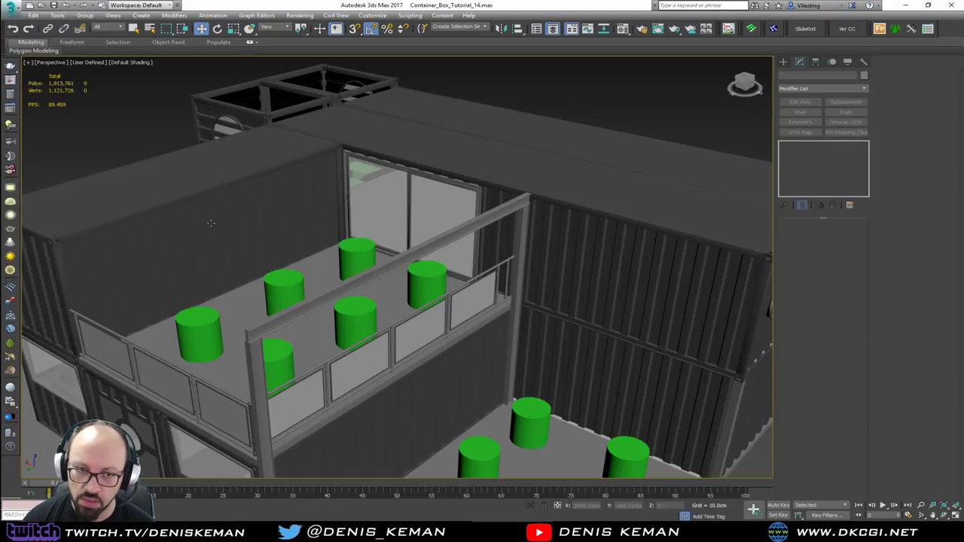
pyautogui.moveTo(211, 223)
pyautogui.keyDown('alt'); pyautogui.mouseDown(button='middle')
pyautogui.moveTo(180, 117)
pyautogui.moveTo(203, 210)
pyautogui.mouseUp(button='middle'); pyautogui.keyUp('alt')
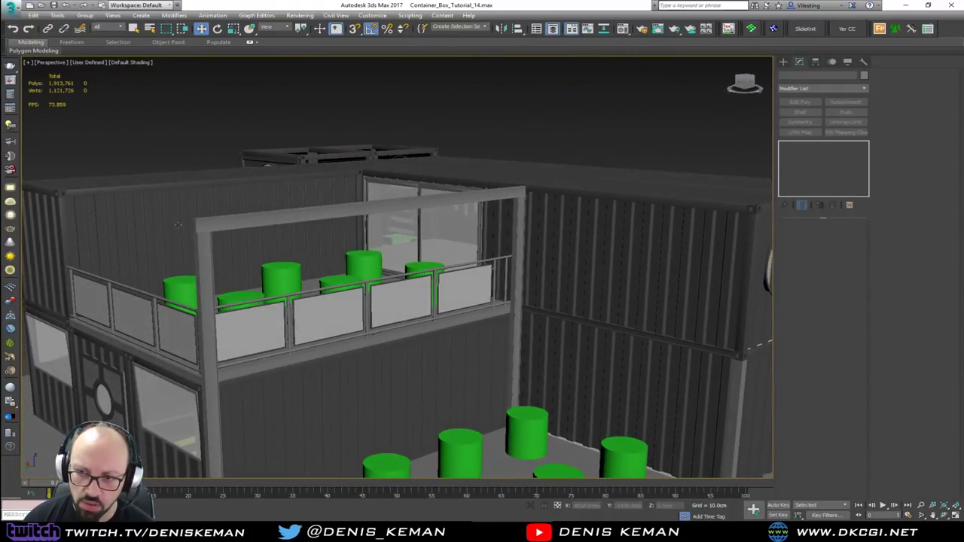
pyautogui.keyDown('alt'); pyautogui.moveTo(249, 236); pyautogui.dragTo(471, 248, button='middle'); pyautogui.keyUp('alt')
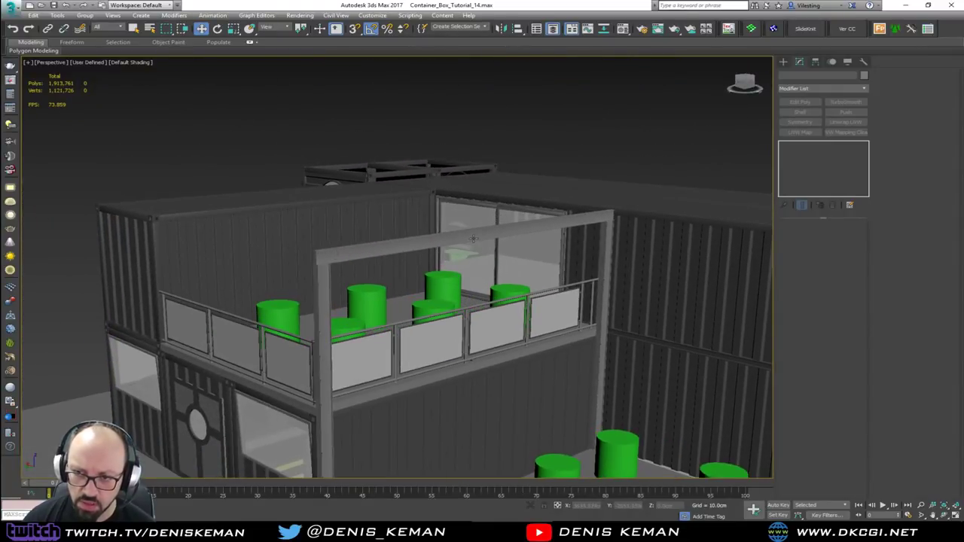
# Rotate the balcony frame's top beam a quarter turn about its length so it lies flat across the posts.
pyautogui.click(473, 238)
pyautogui.press('z')
pyautogui.scroll(-2, 473, 239)
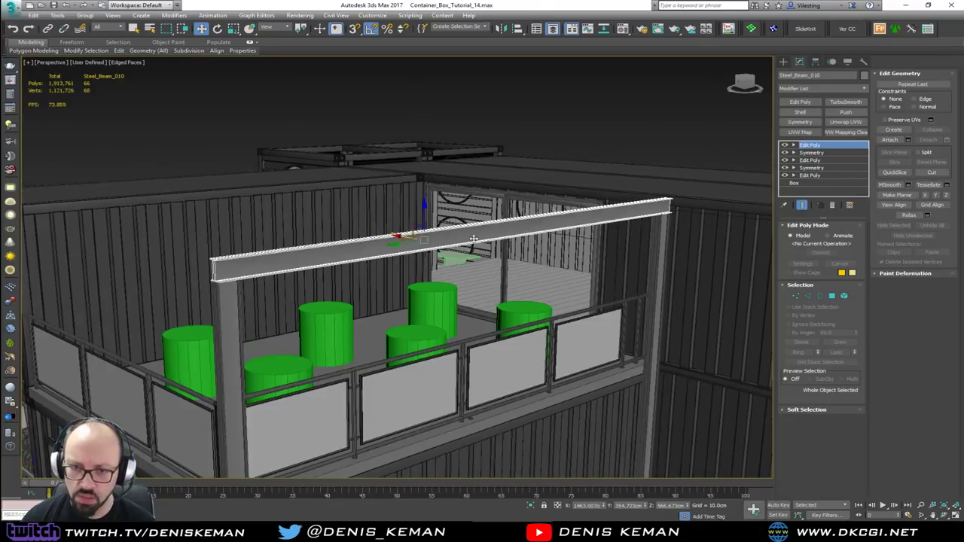
pyautogui.press('e')
pyautogui.moveTo(449, 242); pyautogui.dragTo(425, 203)
pyautogui.press('w')
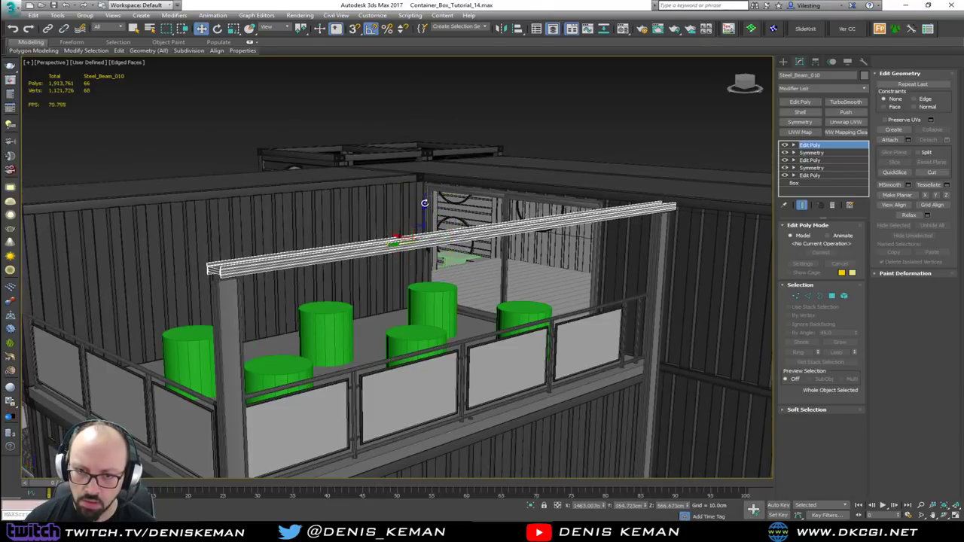
pyautogui.keyDown('alt'); pyautogui.moveTo(425, 215); pyautogui.dragTo(344, 242, button='middle'); pyautogui.keyUp('alt')
pyautogui.scroll(3, 332, 268)
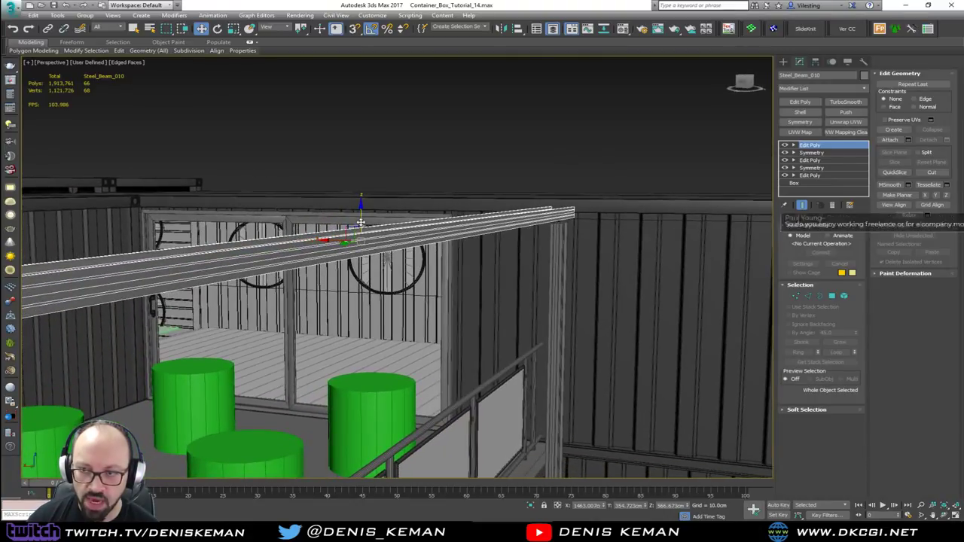
# Raise the balcony frame's flat top beam to a Z position of about 573.8 cm.
pyautogui.moveTo(359, 227); pyautogui.dragTo(367, 209)
pyautogui.keyDown('alt'); pyautogui.moveTo(422, 211); pyautogui.dragTo(373, 235, button='middle'); pyautogui.keyUp('alt')
pyautogui.scroll(-3, 421, 259)
pyautogui.moveTo(498, 249); pyautogui.dragTo(337, 293, button='middle')
pyautogui.press('1')
pyautogui.keyDown('alt'); pyautogui.moveTo(411, 285); pyautogui.dragTo(428, 281, button='middle'); pyautogui.keyUp('alt')
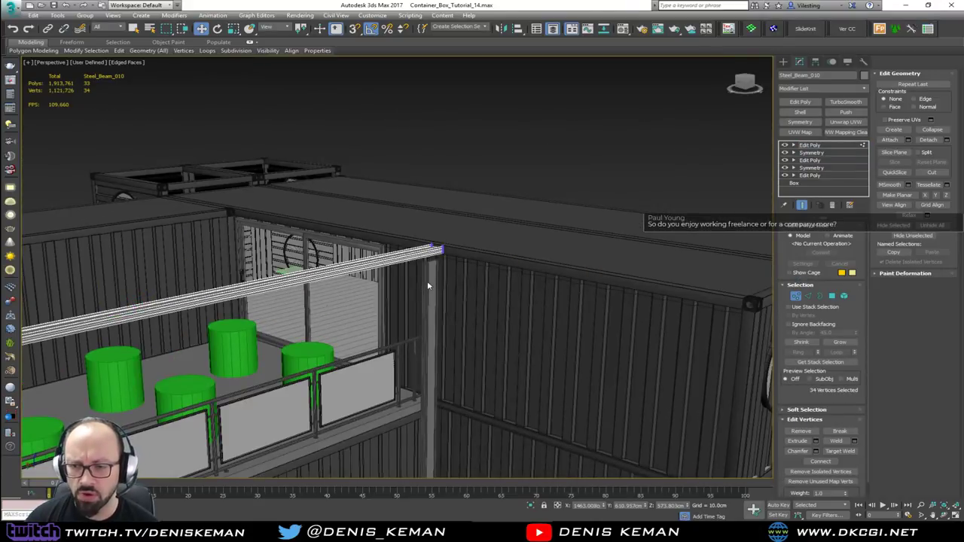
# Extend the top vertices of the post beside the container wall about 18 cm upward to meet the top beam.
pyautogui.click(428, 282)
pyautogui.scroll(2, 428, 282)
pyautogui.press('1')
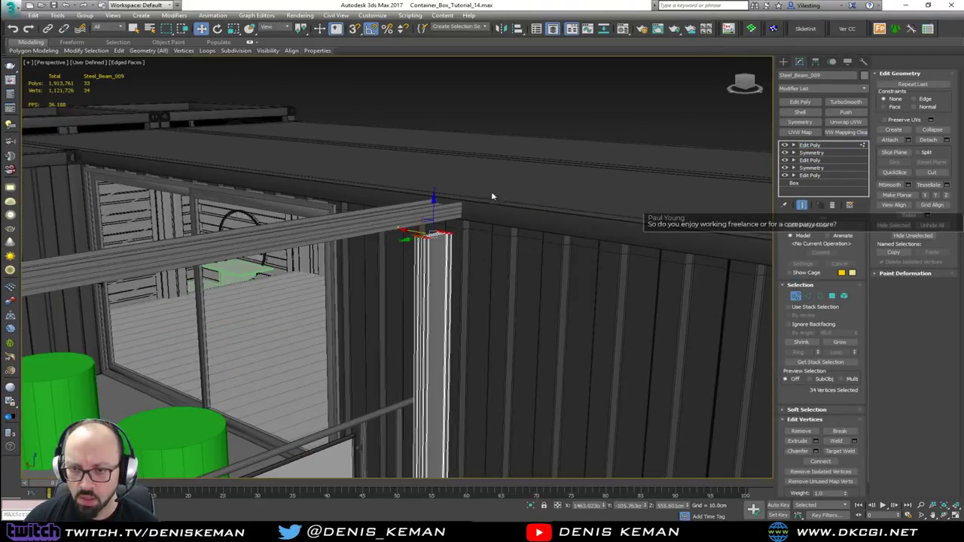
pyautogui.moveTo(433, 212); pyautogui.dragTo(435, 192)
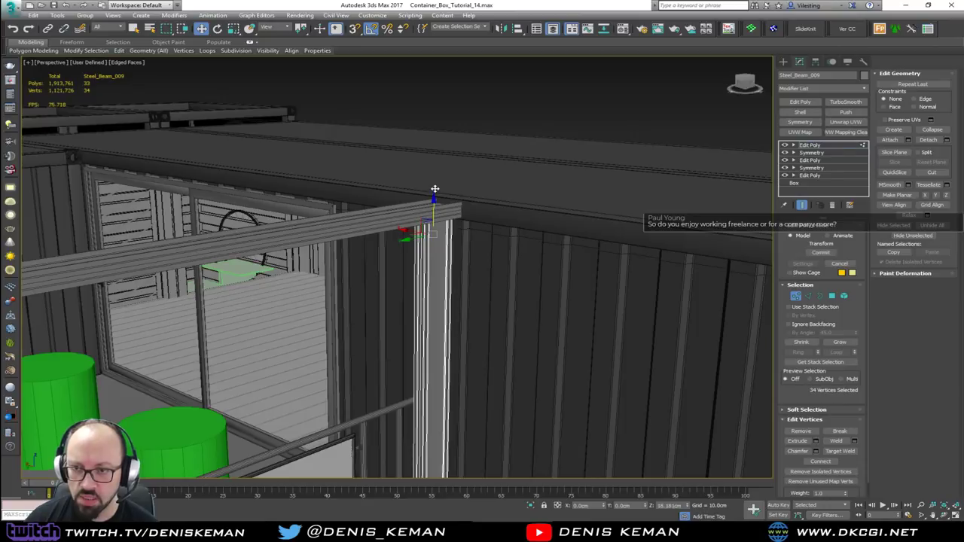
pyautogui.scroll(-5, 436, 195)
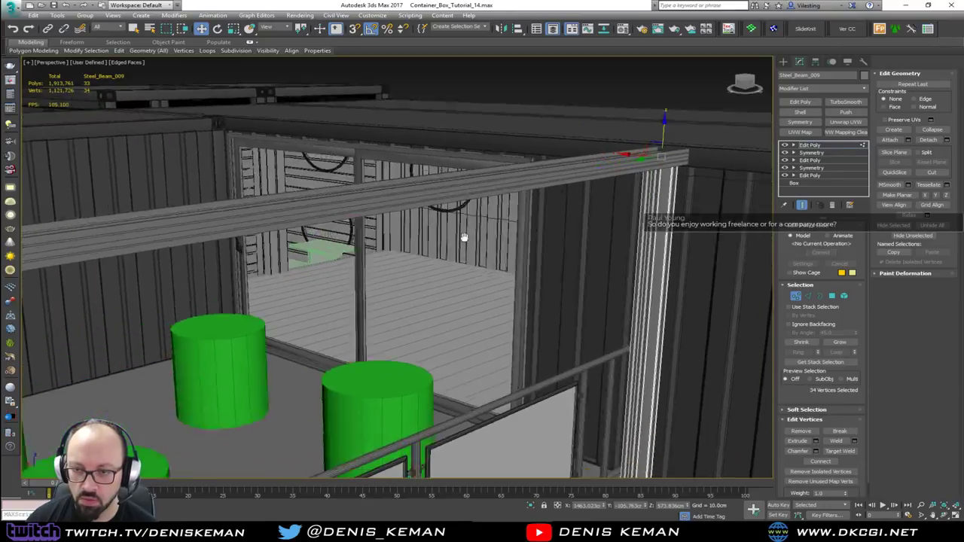
pyautogui.press('1')
# Extend the top vertices of the post at the balcony's outer corner about 16 cm upward into the top beam.
pyautogui.click(234, 292)
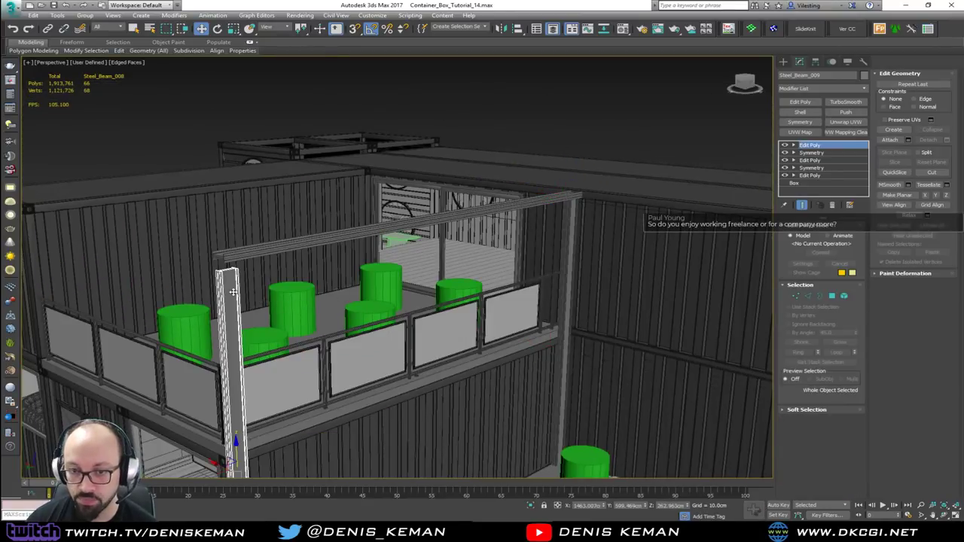
pyautogui.press('1')
pyautogui.press('z')
pyautogui.scroll(-2, 352, 279)
pyautogui.moveTo(352, 279); pyautogui.dragTo(362, 341, button='middle')
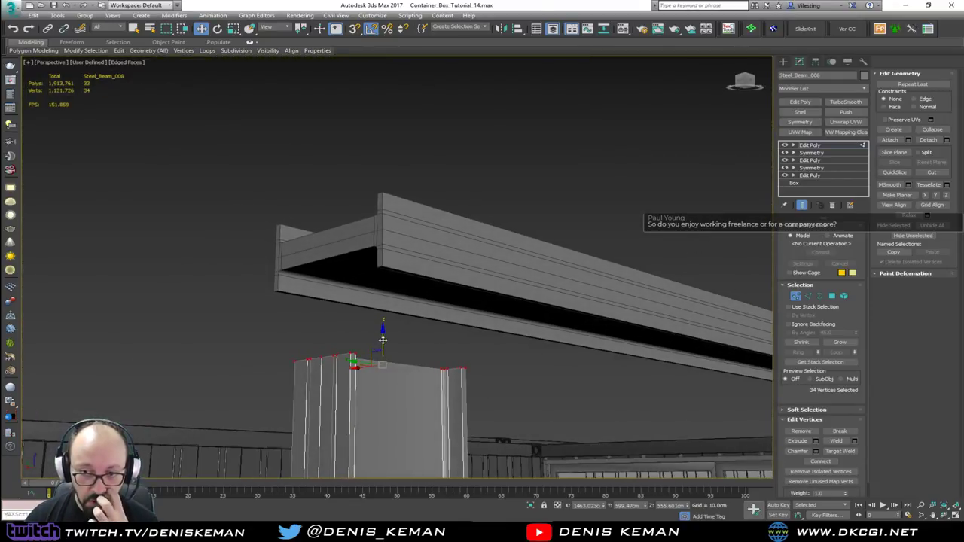
pyautogui.moveTo(383, 340); pyautogui.dragTo(383, 249)
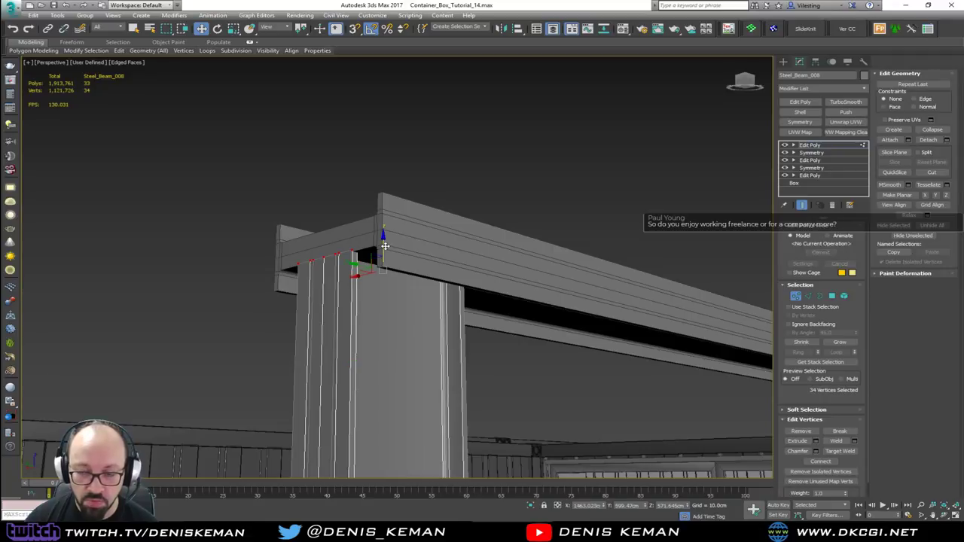
pyautogui.press('1')
# Shift the top beam's end vertices at the outer corner post slightly outward along the beam's length.
pyautogui.click(391, 249)
pyautogui.press('1')
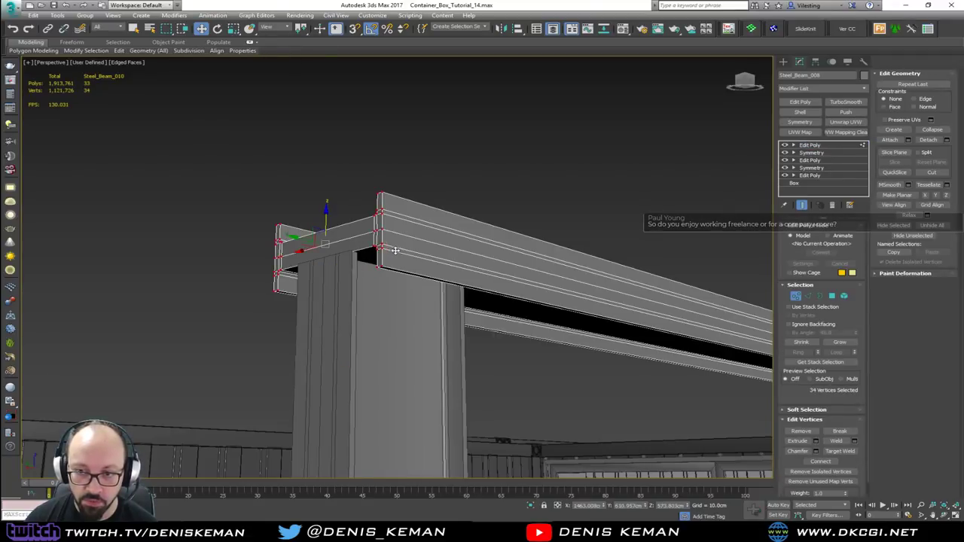
pyautogui.keyDown('alt'); pyautogui.moveTo(394, 252); pyautogui.dragTo(368, 259, button='middle'); pyautogui.keyUp('alt')
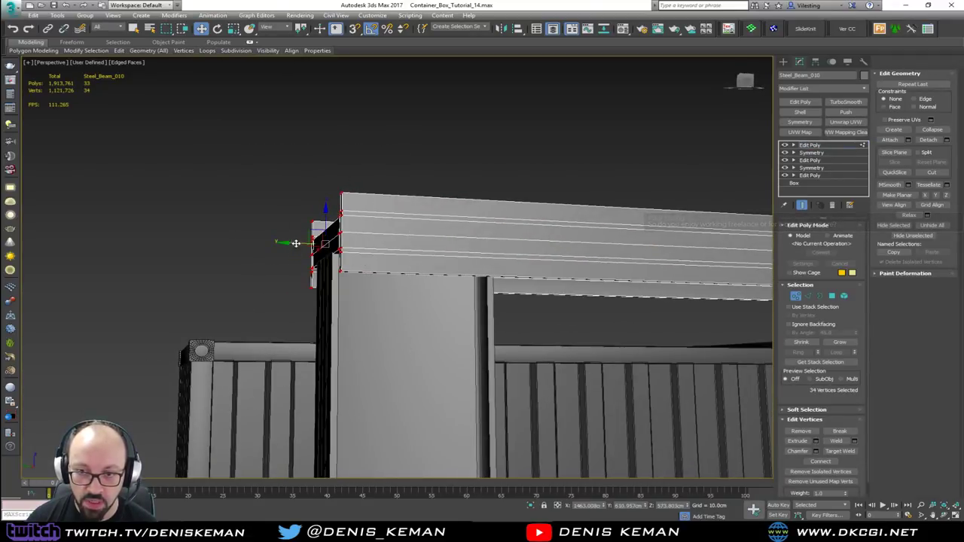
pyautogui.moveTo(296, 244); pyautogui.dragTo(290, 244)
pyautogui.press('1')
# Nudge the top beam's end vertices beside the container wall slightly along Y to adjust its overhang past the post.
pyautogui.scroll(-2, 232, 322)
pyautogui.moveTo(405, 306); pyautogui.dragTo(30, 309, button='middle')
pyautogui.scroll(-3, 231, 321)
pyautogui.keyDown('alt'); pyautogui.moveTo(482, 301); pyautogui.dragTo(483, 324, button='middle'); pyautogui.keyUp('alt')
pyautogui.moveTo(640, 301); pyautogui.dragTo(483, 340, button='middle')
pyautogui.press('1')
pyautogui.press('F3')
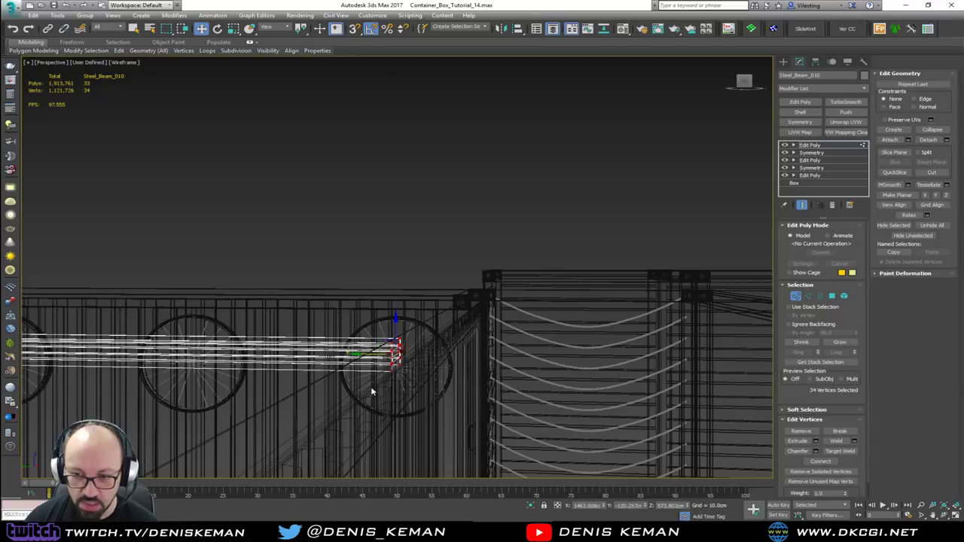
pyautogui.moveTo(372, 391)
pyautogui.keyDown('alt'); pyautogui.mouseDown(button='middle')
pyautogui.moveTo(394, 385)
pyautogui.moveTo(379, 331)
pyautogui.mouseUp(button='middle'); pyautogui.keyUp('alt')
pyautogui.press('F3')
pyautogui.moveTo(375, 323); pyautogui.dragTo(372, 324)
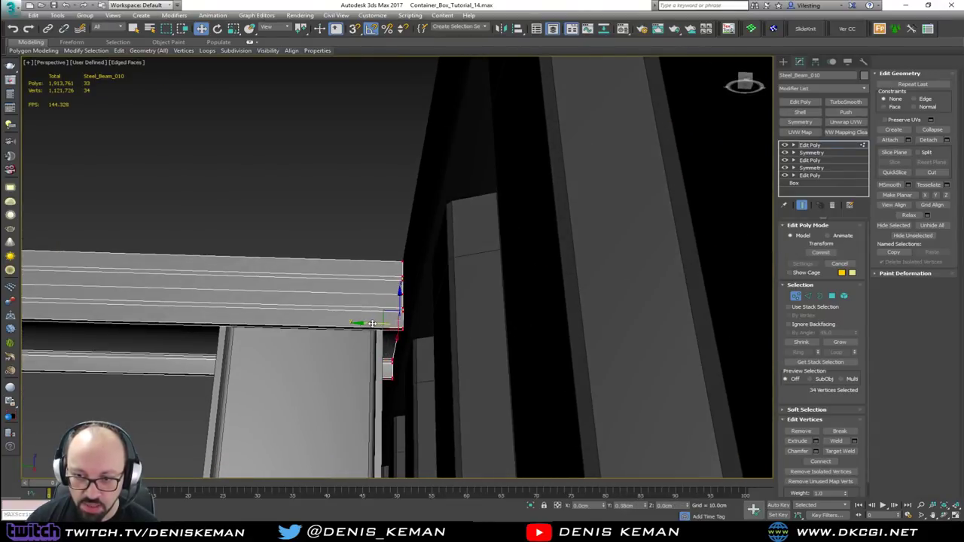
pyautogui.keyDown('alt'); pyautogui.moveTo(372, 323); pyautogui.dragTo(399, 379, button='middle'); pyautogui.keyUp('alt')
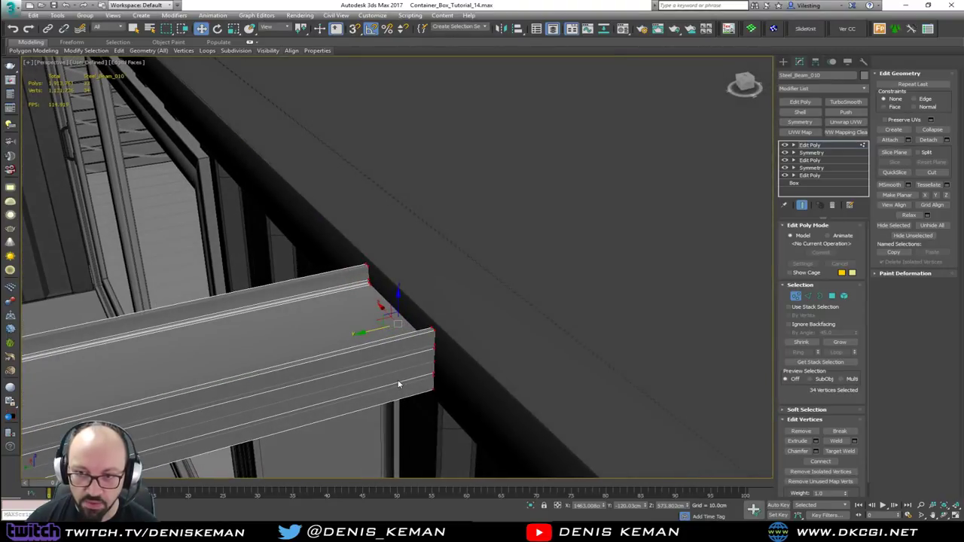
pyautogui.press('1')
# Examine the balcony frame's post and beam joints from above and below with edged faces turned off.
pyautogui.keyDown('alt'); pyautogui.moveTo(309, 385); pyautogui.dragTo(497, 235, button='middle'); pyautogui.keyUp('alt')
pyautogui.scroll(-4, 465, 307)
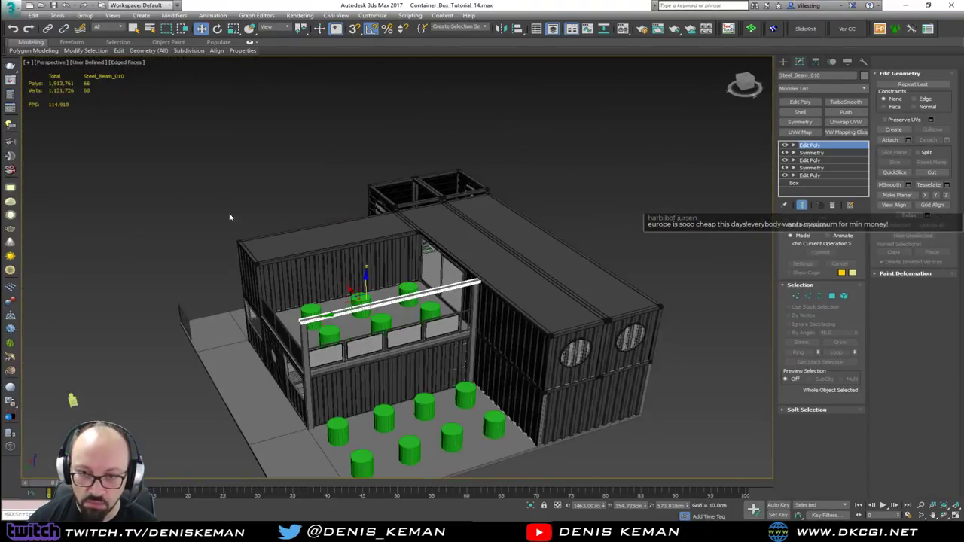
pyautogui.click(230, 217)
pyautogui.keyDown('alt'); pyautogui.moveTo(323, 276); pyautogui.dragTo(357, 273, button='middle'); pyautogui.keyUp('alt')
pyautogui.scroll(15, 365, 310)
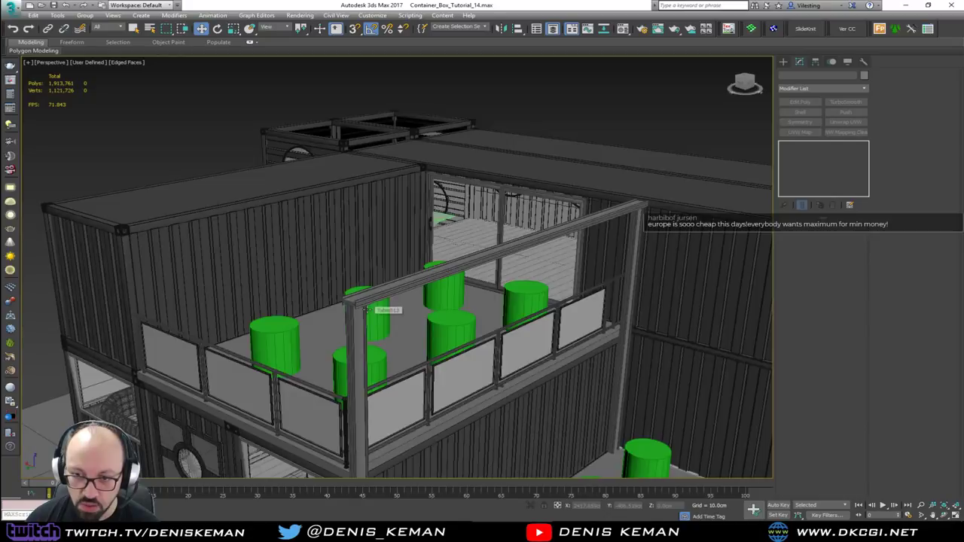
pyautogui.scroll(-10, 365, 310)
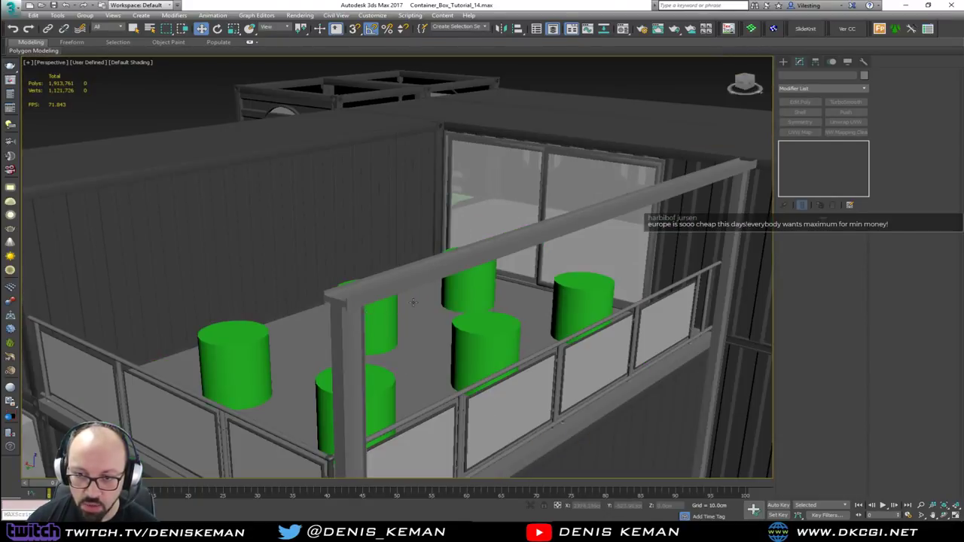
pyautogui.keyDown('alt'); pyautogui.moveTo(365, 310); pyautogui.dragTo(327, 302, button='middle'); pyautogui.keyUp('alt')
pyautogui.keyDown('alt'); pyautogui.moveTo(421, 238); pyautogui.dragTo(384, 249, button='middle'); pyautogui.keyUp('alt')
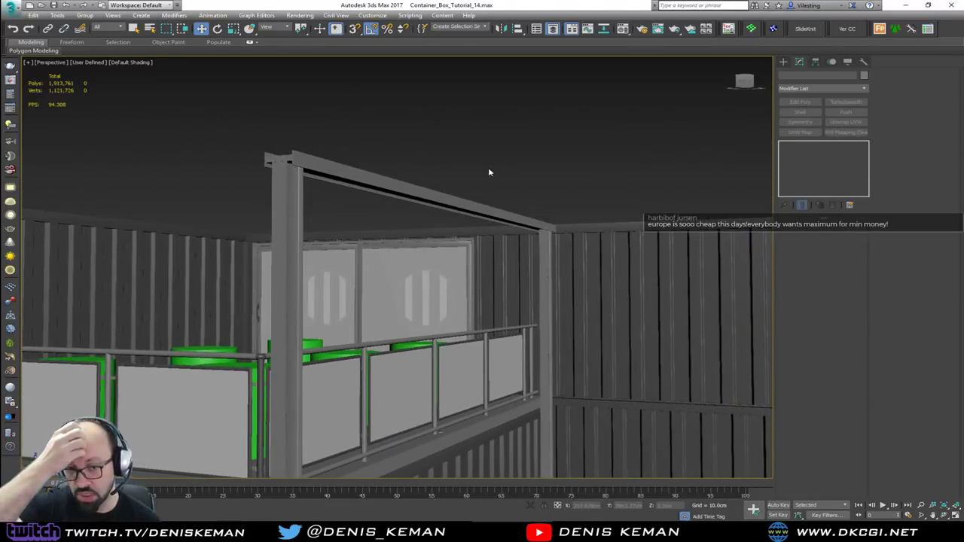
pyautogui.keyDown('alt'); pyautogui.moveTo(478, 148); pyautogui.dragTo(474, 174, button='middle'); pyautogui.keyUp('alt')
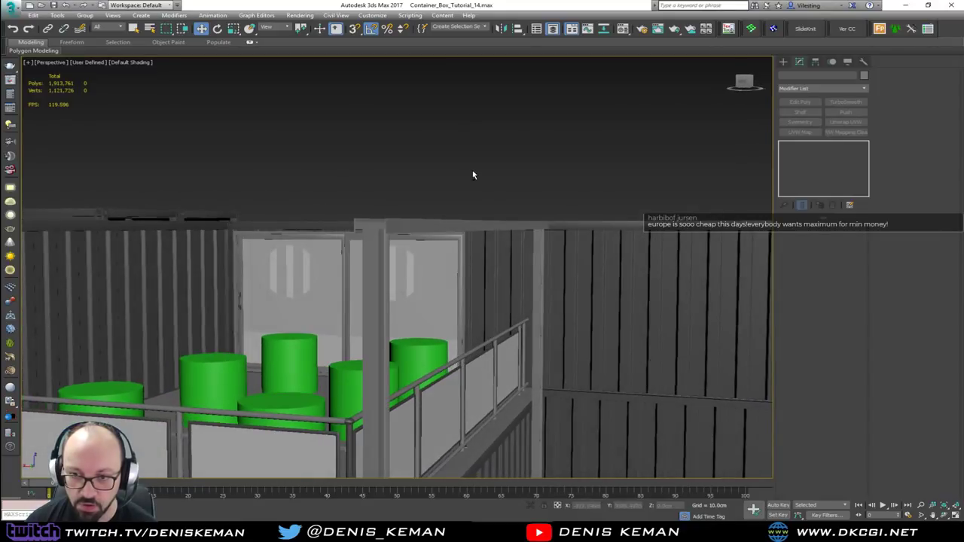
pyautogui.moveTo(530, 152); pyautogui.dragTo(476, 170)
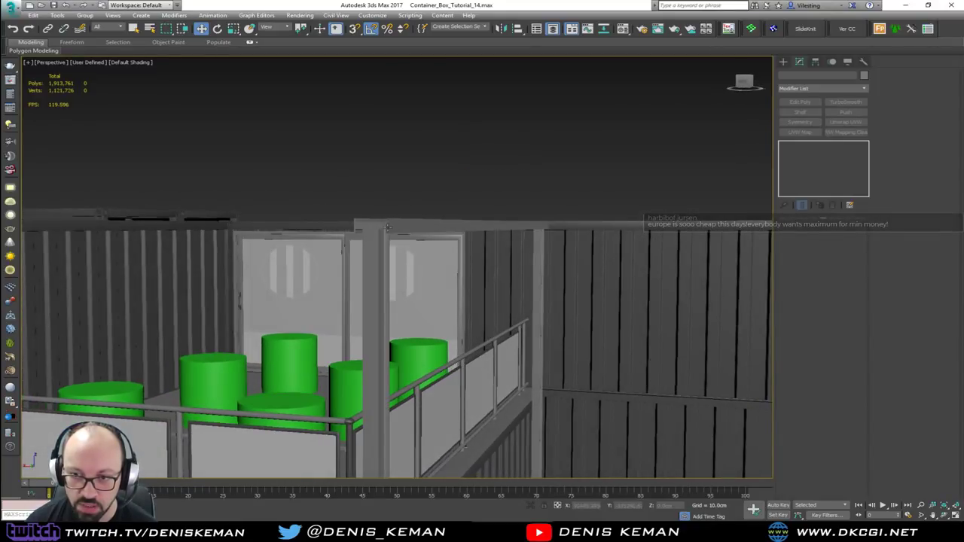
pyautogui.click(415, 225)
pyautogui.keyDown('alt'); pyautogui.moveTo(415, 225); pyautogui.dragTo(409, 236, button='middle'); pyautogui.keyUp('alt')
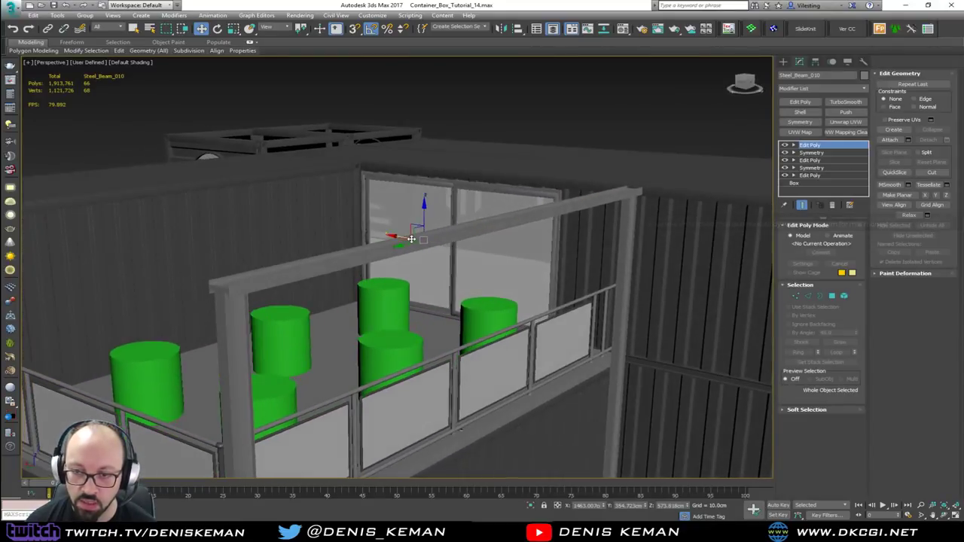
# Clear the selection and review how the beam frame sits against the containers, roof edge and both seating areas.
pyautogui.moveTo(254, 159); pyautogui.dragTo(400, 233, button='middle')
pyautogui.scroll(-3, 400, 232)
pyautogui.click(538, 152)
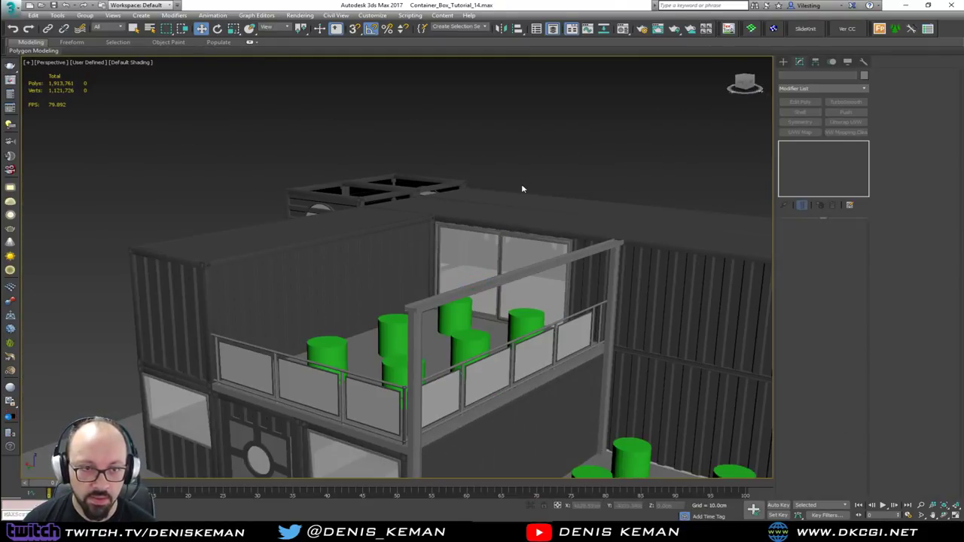
pyautogui.keyDown('alt'); pyautogui.moveTo(472, 248); pyautogui.dragTo(337, 221, button='middle'); pyautogui.keyUp('alt')
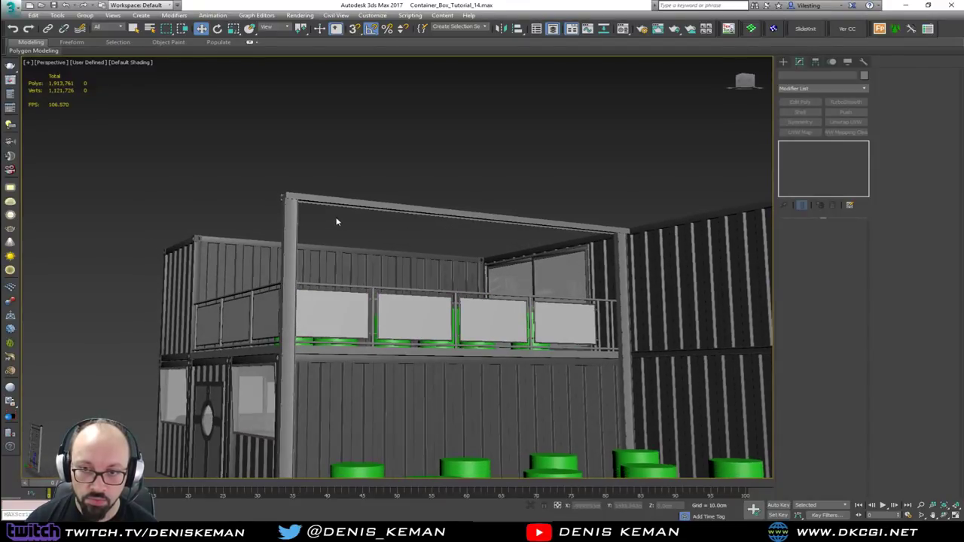
pyautogui.scroll(5, 294, 198)
pyautogui.moveTo(337, 256); pyautogui.dragTo(278, 205, button='middle')
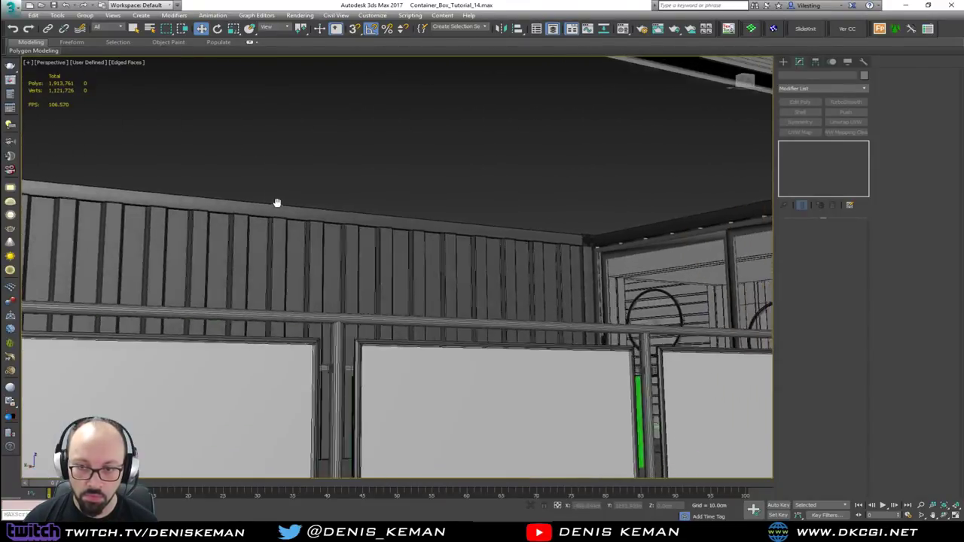
pyautogui.scroll(-6, 278, 205)
pyautogui.scroll(10, 351, 236)
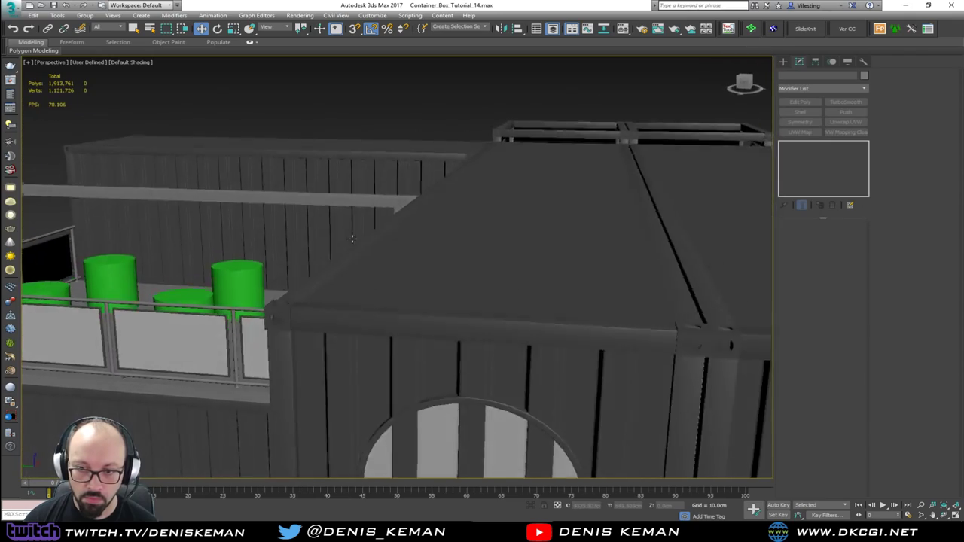
pyautogui.keyDown('alt'); pyautogui.moveTo(351, 238); pyautogui.dragTo(444, 249, button='middle'); pyautogui.keyUp('alt')
pyautogui.moveTo(376, 288); pyautogui.dragTo(408, 221, button='middle')
pyautogui.scroll(-3, 444, 210)
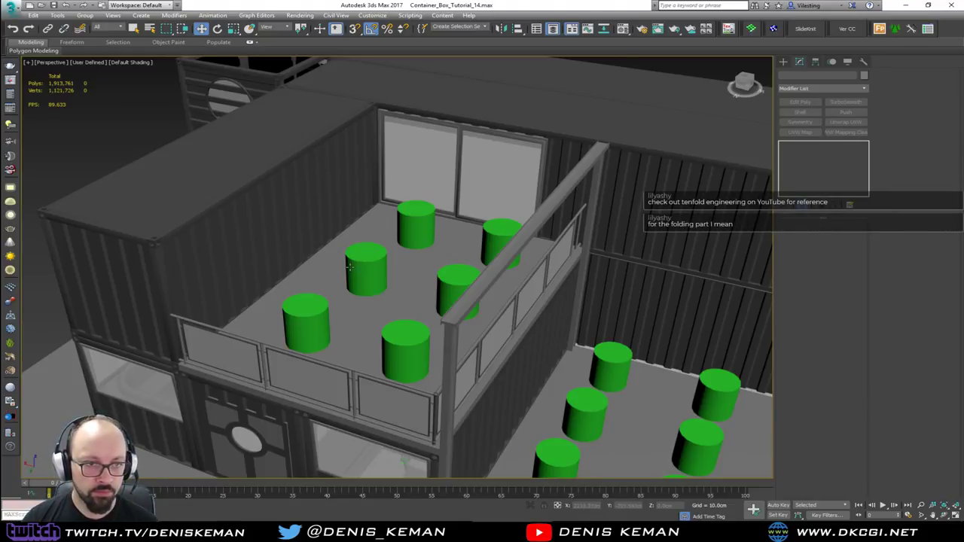
pyautogui.keyDown('alt'); pyautogui.moveTo(349, 265); pyautogui.dragTo(364, 271, button='middle'); pyautogui.keyUp('alt')
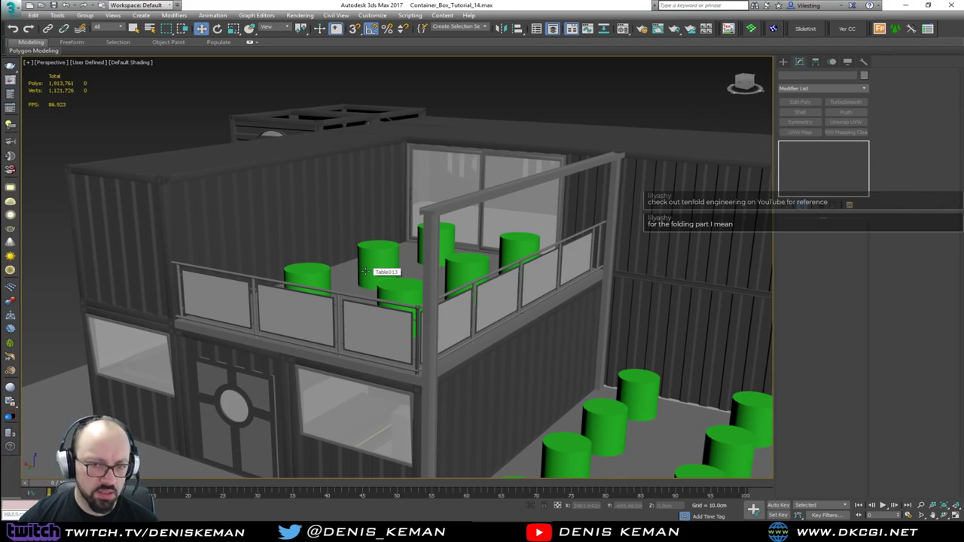
pyautogui.keyDown('alt'); pyautogui.moveTo(416, 228); pyautogui.dragTo(534, 232, button='middle'); pyautogui.keyUp('alt')
# Hide the corrugated container walls beside the ground-floor terrace tables to expose the bar interior.
pyautogui.click(467, 299)
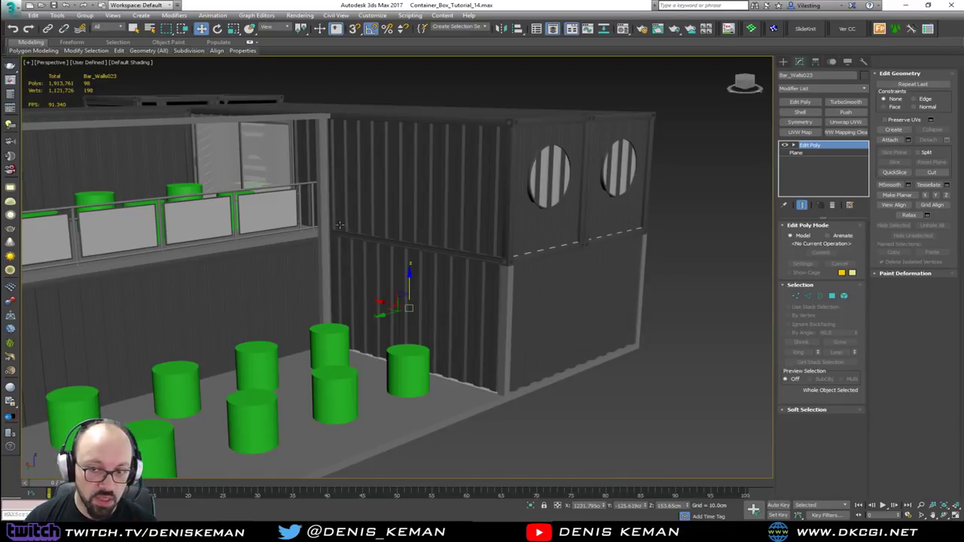
pyautogui.scroll(5, 430, 325)
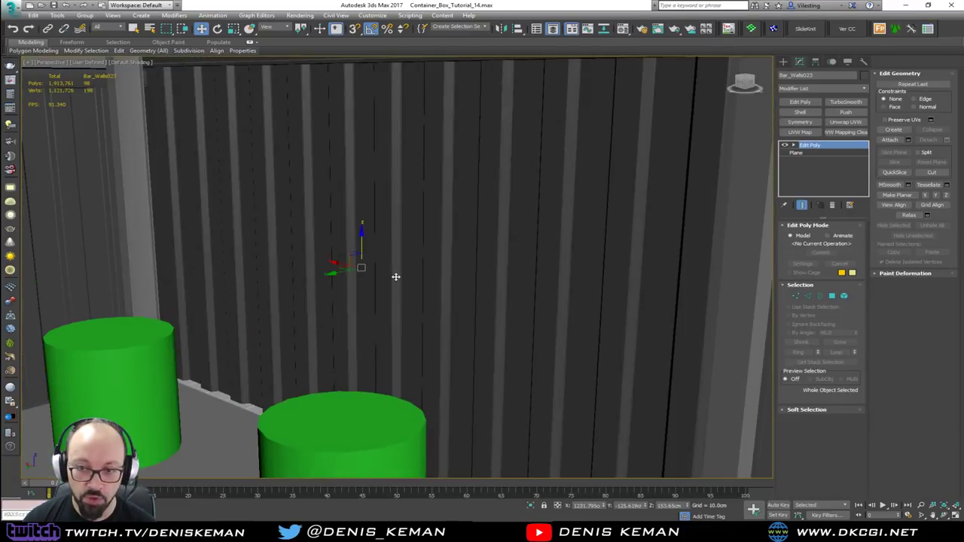
pyautogui.scroll(-8, 396, 277)
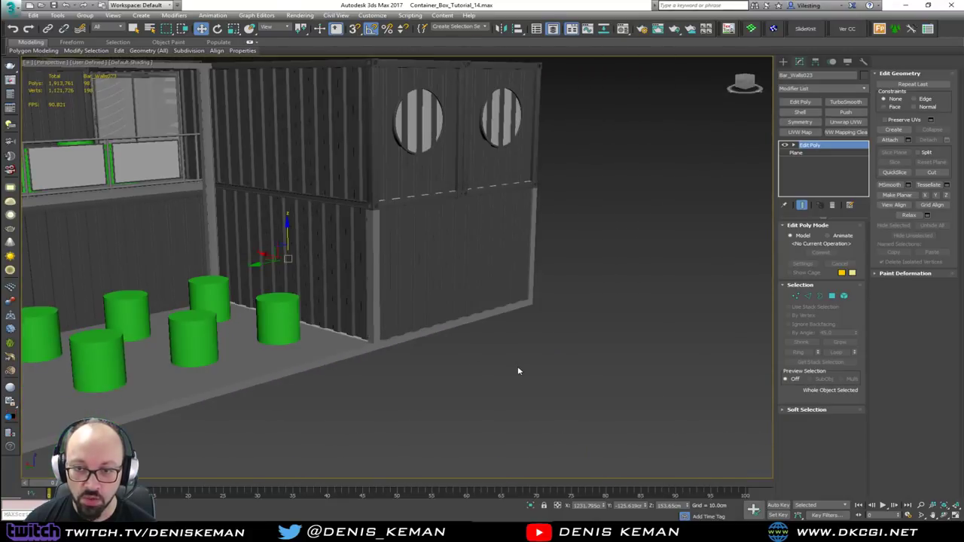
pyautogui.click(517, 371)
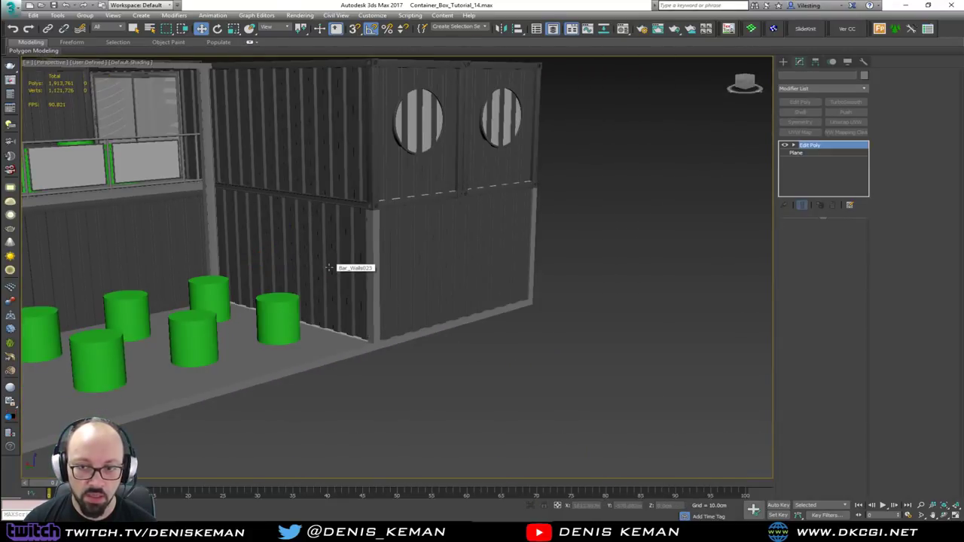
pyautogui.click(329, 267)
pyautogui.scroll(8, 329, 267)
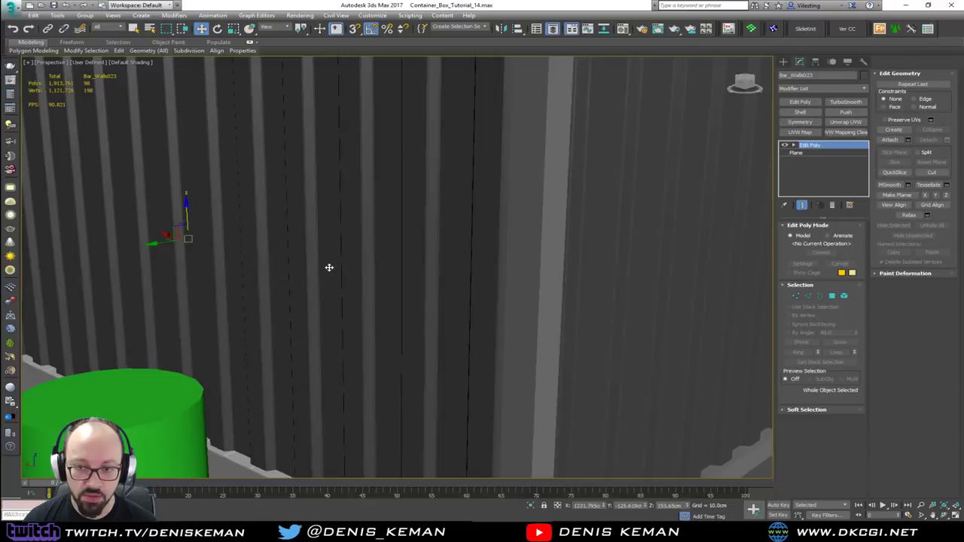
pyautogui.moveTo(329, 267); pyautogui.dragTo(403, 297, button='middle')
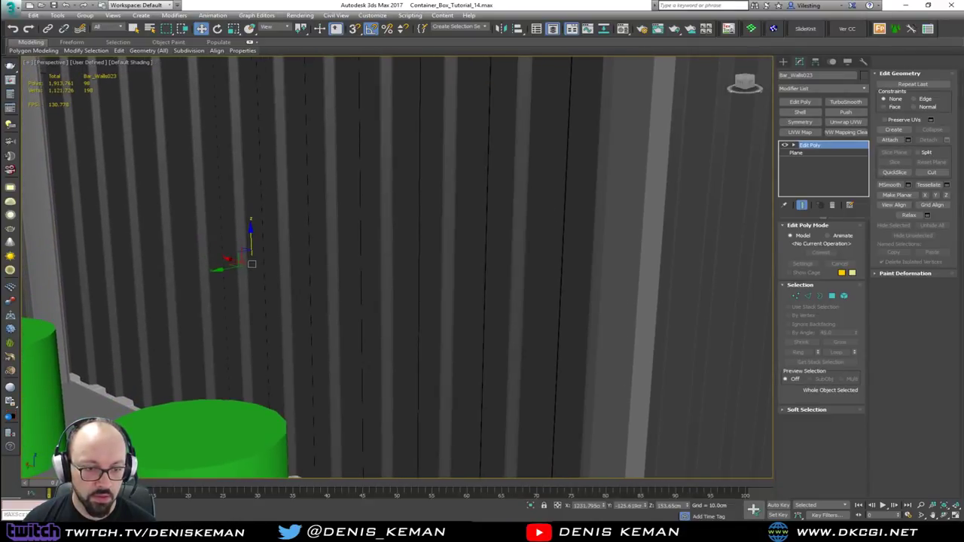
pyautogui.hotkey('alt', 'h')
pyautogui.moveTo(379, 340); pyautogui.dragTo(27, 310, button='middle')
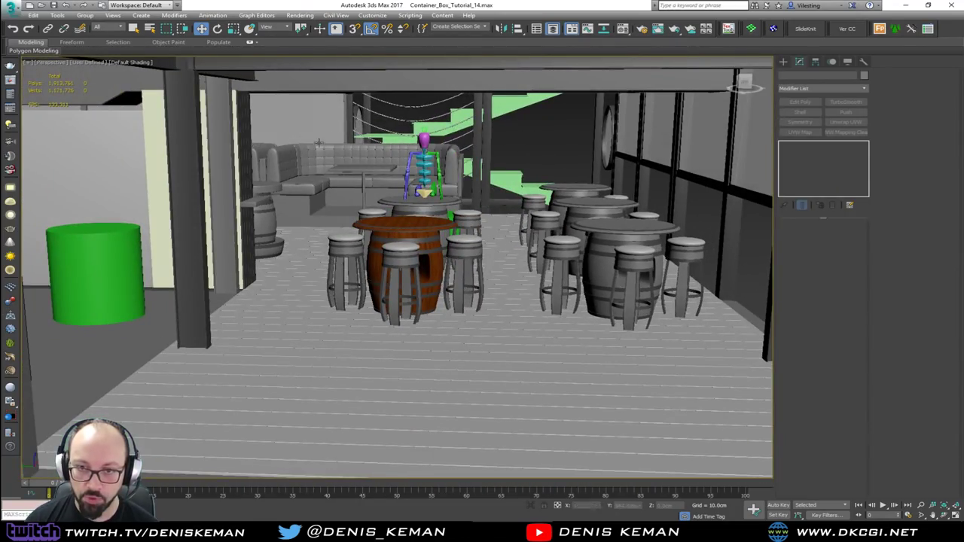
# Select the corner post object of the opened ground-floor container and examine the structure with edged faces turned on.
pyautogui.moveTo(336, 316)
pyautogui.keyDown('alt'); pyautogui.mouseDown(button='middle')
pyautogui.moveTo(455, 325)
pyautogui.moveTo(339, 316)
pyautogui.mouseUp(button='middle'); pyautogui.keyUp('alt')
pyautogui.scroll(-3, 339, 316)
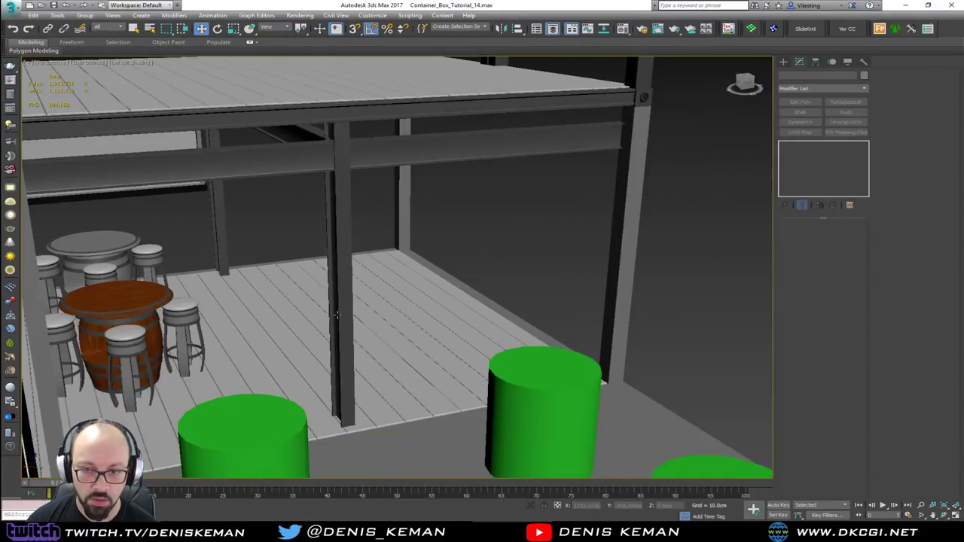
pyautogui.moveTo(439, 300); pyautogui.dragTo(360, 318, button='middle')
pyautogui.scroll(-3, 415, 321)
pyautogui.click(458, 306)
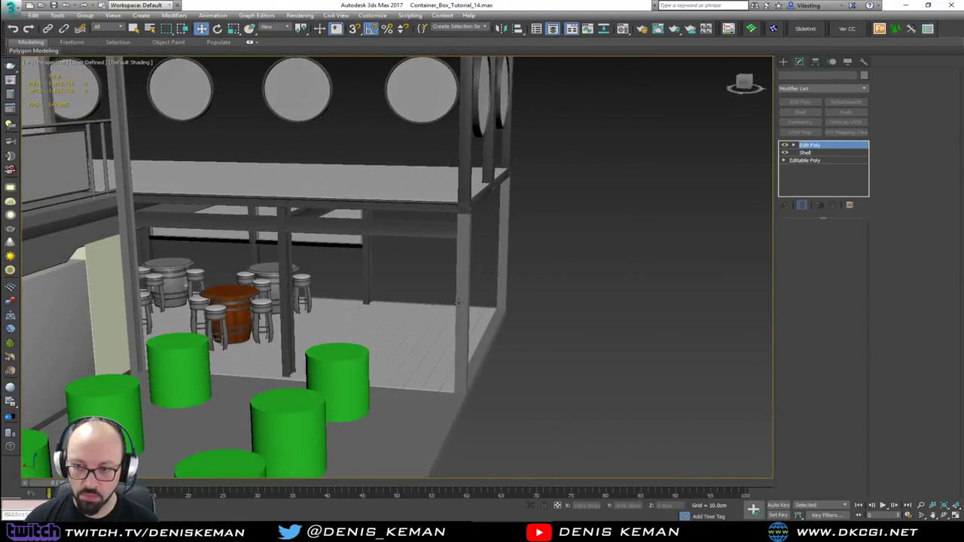
pyautogui.press('F4')
pyautogui.scroll(-3, 460, 304)
pyautogui.keyDown('alt'); pyautogui.moveTo(460, 305); pyautogui.dragTo(301, 209, button='middle'); pyautogui.keyUp('alt')
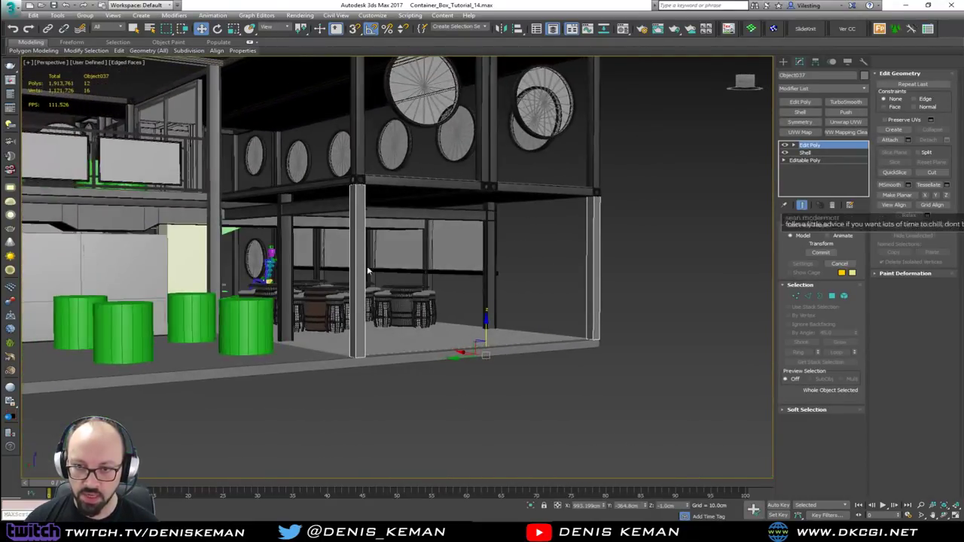
# Add the two dark steel beams and the plank floor to the corner post selection, isolate these objects, and clear the selection.
pyautogui.keyDown('ctrl'); pyautogui.click(286, 226); pyautogui.keyUp('ctrl')
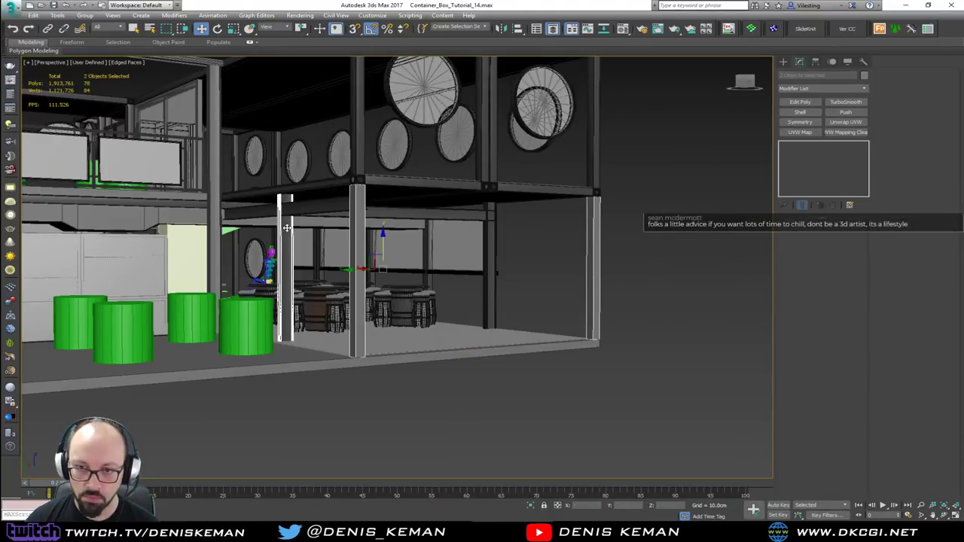
pyautogui.keyDown('ctrl'); pyautogui.click(488, 230); pyautogui.keyUp('ctrl')
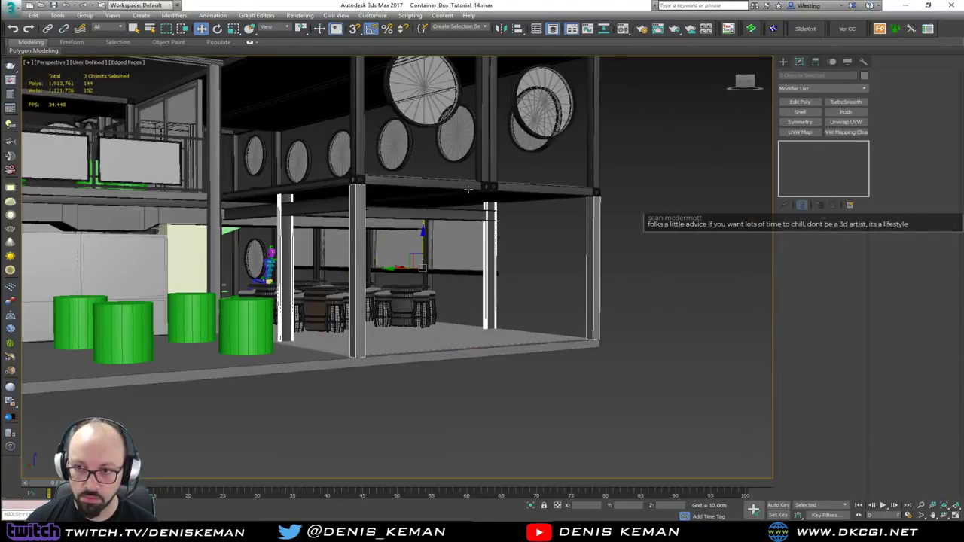
pyautogui.keyDown('ctrl'); pyautogui.click(457, 333); pyautogui.keyUp('ctrl')
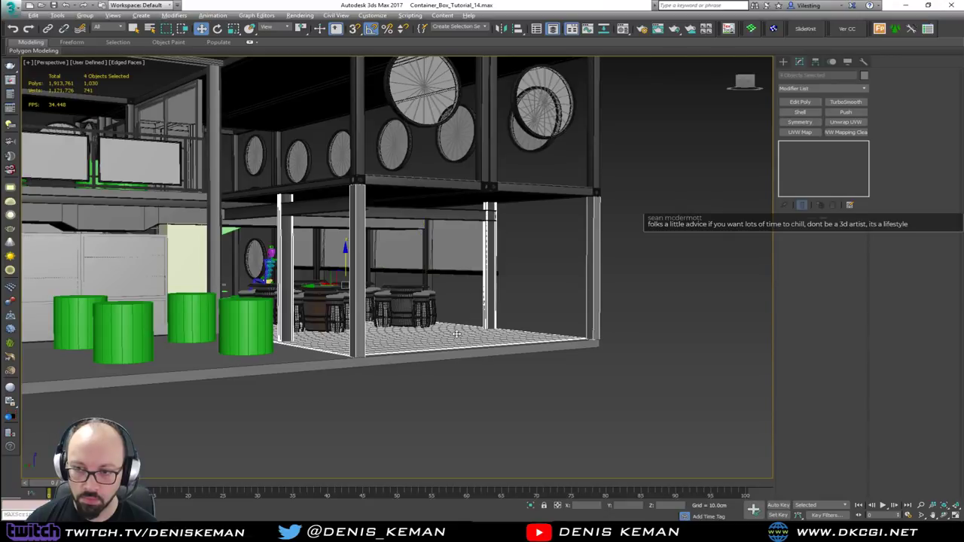
pyautogui.hotkey('alt', 'q')
pyautogui.click(572, 372)
pyautogui.keyDown('alt'); pyautogui.moveTo(572, 371); pyautogui.dragTo(643, 351, button='middle'); pyautogui.keyUp('alt')
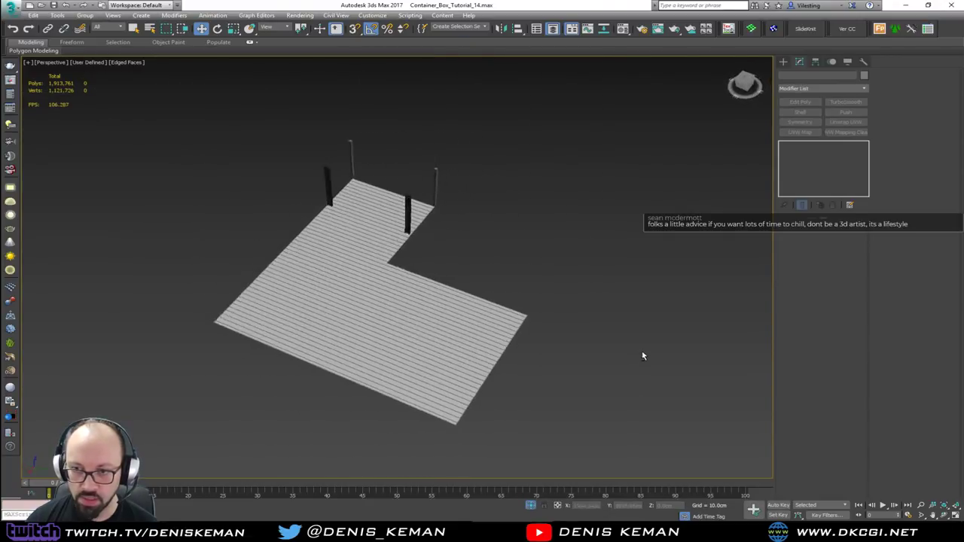
# Examine the isolated corner posts and steel beams along the plank floor from above and at eye level.
pyautogui.moveTo(358, 205); pyautogui.dragTo(377, 271, button='middle')
pyautogui.scroll(7, 374, 269)
pyautogui.moveTo(324, 219); pyautogui.dragTo(142, 290, button='middle')
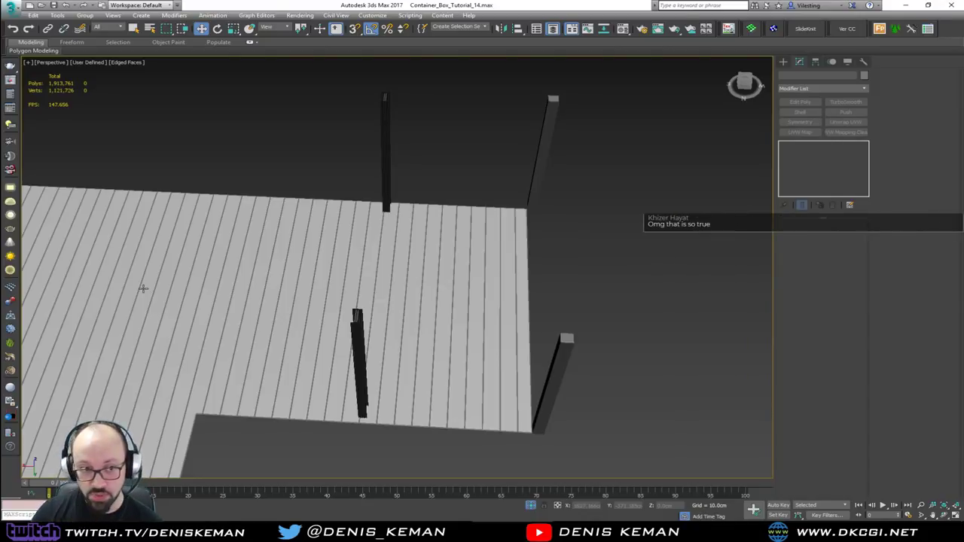
pyautogui.keyDown('alt'); pyautogui.moveTo(448, 270); pyautogui.dragTo(379, 234, button='middle'); pyautogui.keyUp('alt')
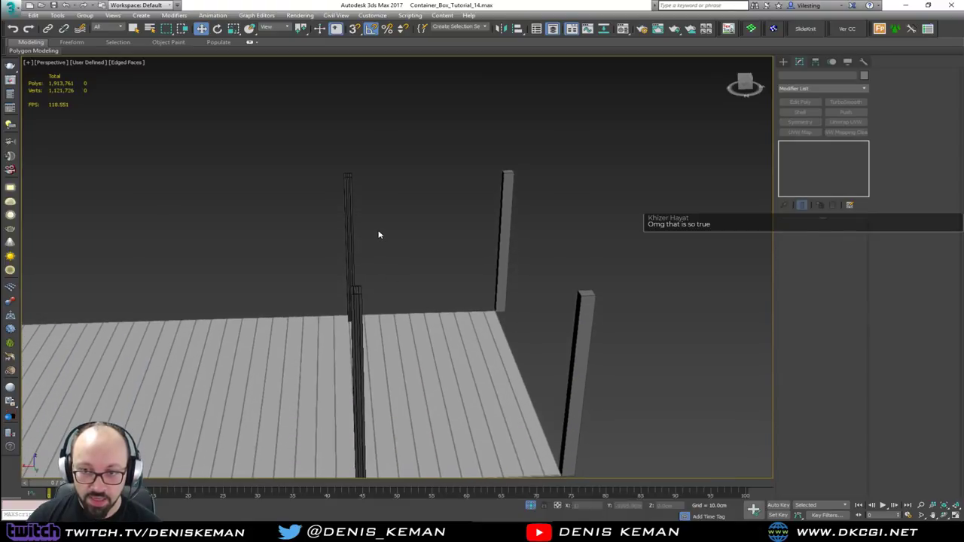
pyautogui.moveTo(290, 151); pyautogui.dragTo(373, 235)
pyautogui.keyDown('alt'); pyautogui.moveTo(373, 236); pyautogui.dragTo(310, 242, button='middle'); pyautogui.keyUp('alt')
pyautogui.click(407, 222)
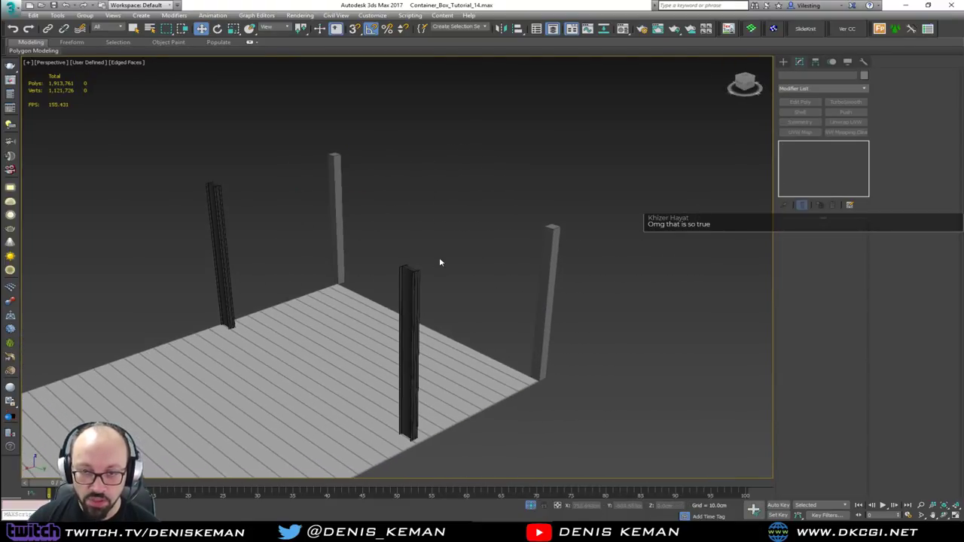
pyautogui.scroll(2, 408, 272)
pyautogui.scroll(-2, 409, 273)
pyautogui.moveTo(409, 274)
pyautogui.keyDown('alt'); pyautogui.mouseDown(button='middle')
pyautogui.moveTo(434, 267)
pyautogui.moveTo(421, 266)
pyautogui.mouseUp(button='middle'); pyautogui.keyUp('alt')
pyautogui.scroll(-2, 457, 242)
pyautogui.scroll(3, 448, 216)
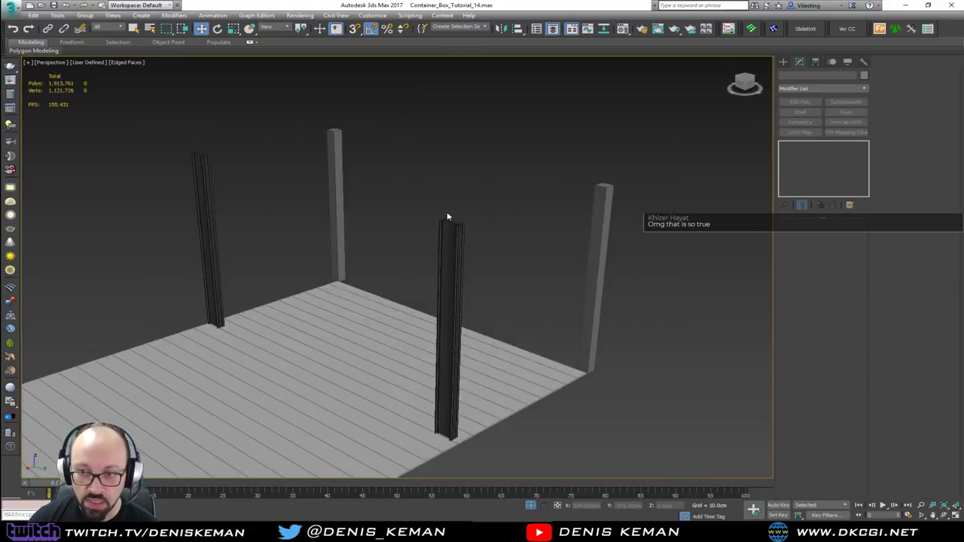
pyautogui.scroll(-2, 448, 216)
pyautogui.moveTo(438, 199); pyautogui.dragTo(441, 241, button='middle')
pyautogui.scroll(-2, 441, 244)
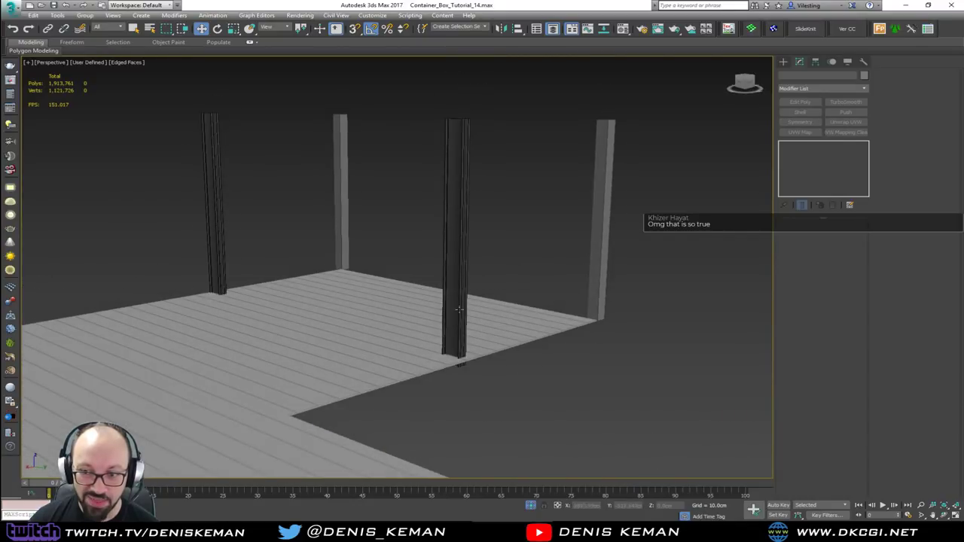
pyautogui.scroll(-2, 430, 317)
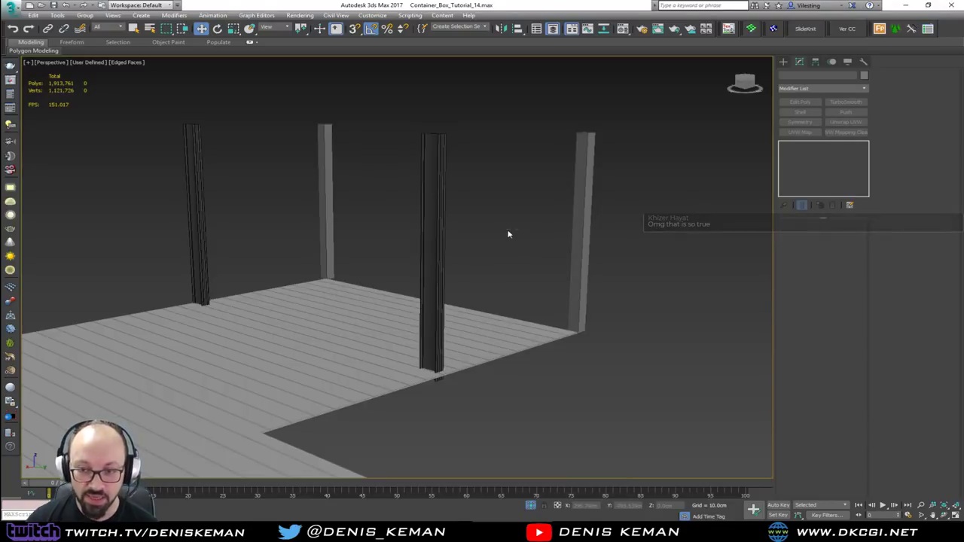
pyautogui.scroll(4, 434, 246)
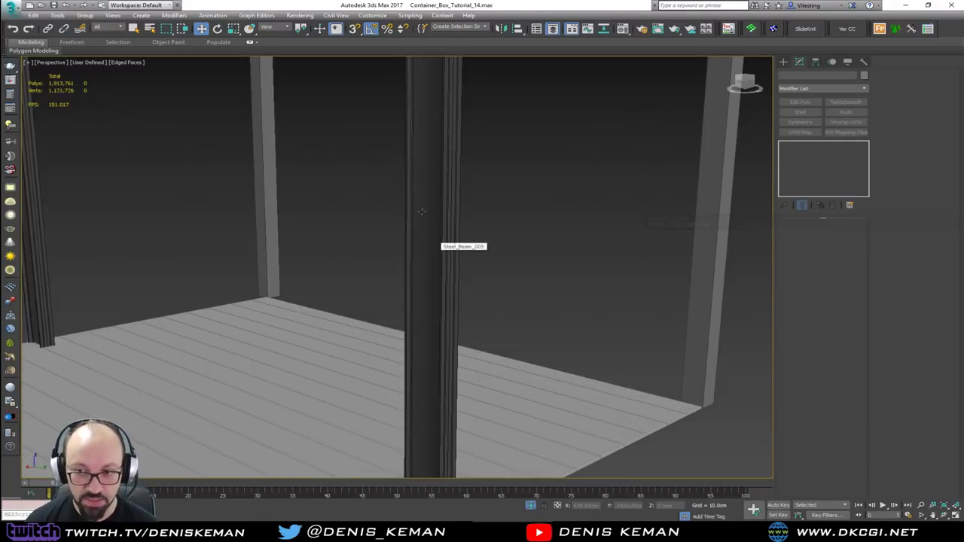
# Turn off edged faces, select the near steel beam Steel_Beam_005, and frame it in the view.
pyautogui.press('F4')
pyautogui.scroll(-2, 419, 278)
pyautogui.scroll(-3, 401, 279)
pyautogui.keyDown('alt'); pyautogui.moveTo(401, 280); pyautogui.dragTo(445, 303, button='middle'); pyautogui.keyUp('alt')
pyautogui.click(487, 293)
pyautogui.press('z')
pyautogui.moveTo(348, 152); pyautogui.dragTo(384, 229, button='middle')
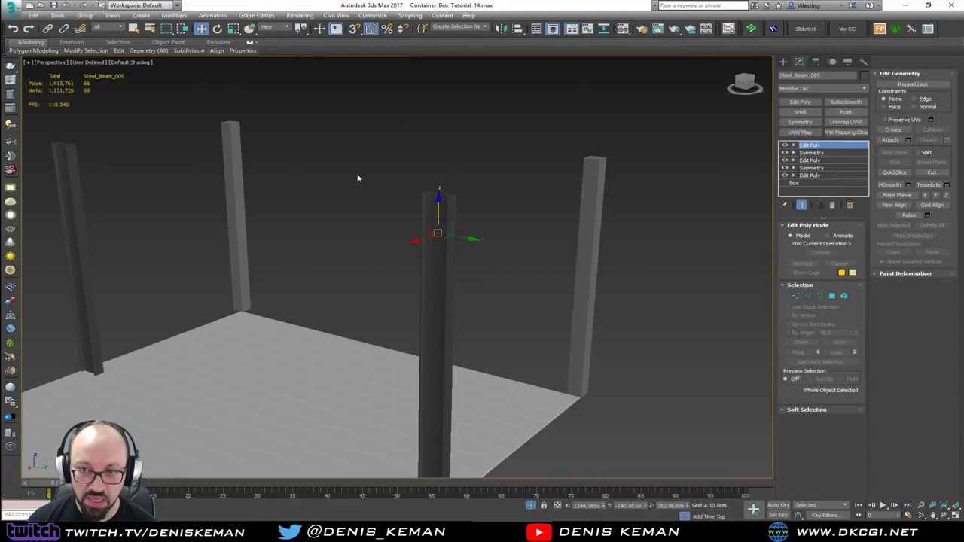
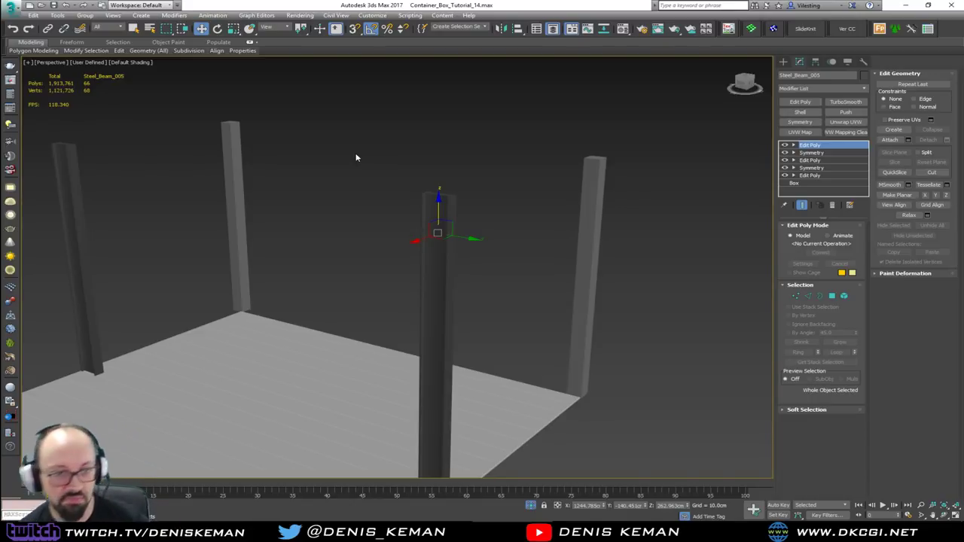
# Clear the selection and examine the layout of the four posts on the plank floor from overhead and from low angles.
pyautogui.click(315, 161)
pyautogui.keyDown('alt'); pyautogui.moveTo(315, 161); pyautogui.dragTo(363, 226, button='middle'); pyautogui.keyUp('alt')
pyautogui.scroll(-5, 364, 226)
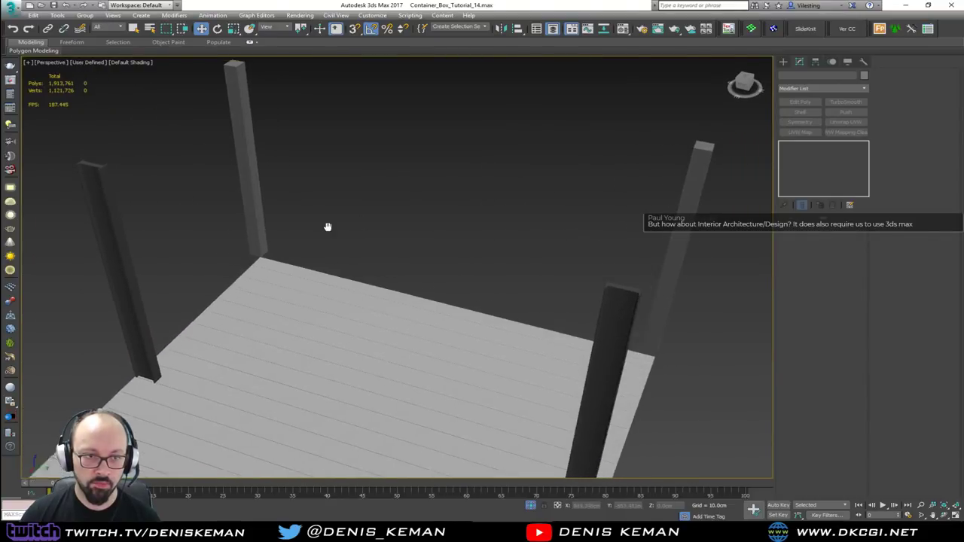
pyautogui.keyDown('alt'); pyautogui.moveTo(306, 232); pyautogui.dragTo(328, 250, button='middle'); pyautogui.keyUp('alt')
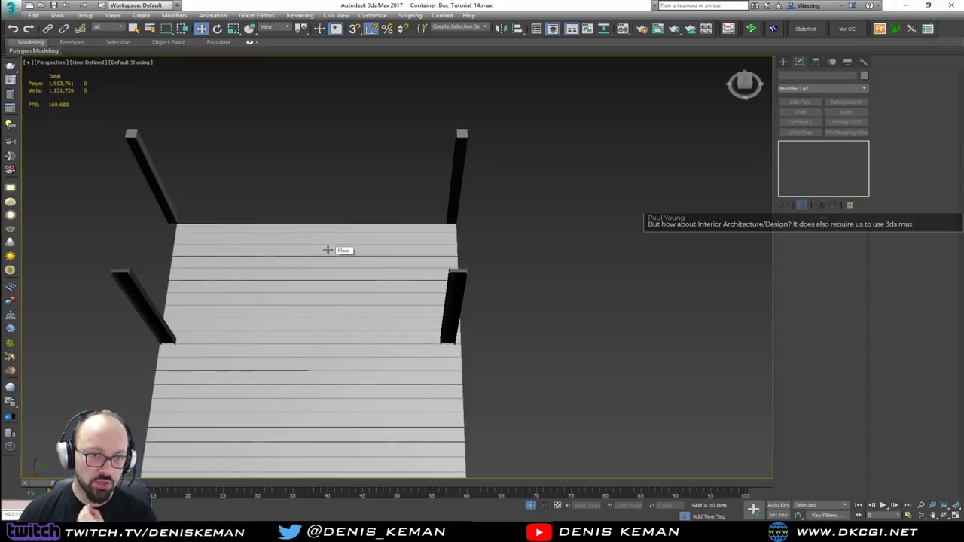
pyautogui.scroll(3, 327, 250)
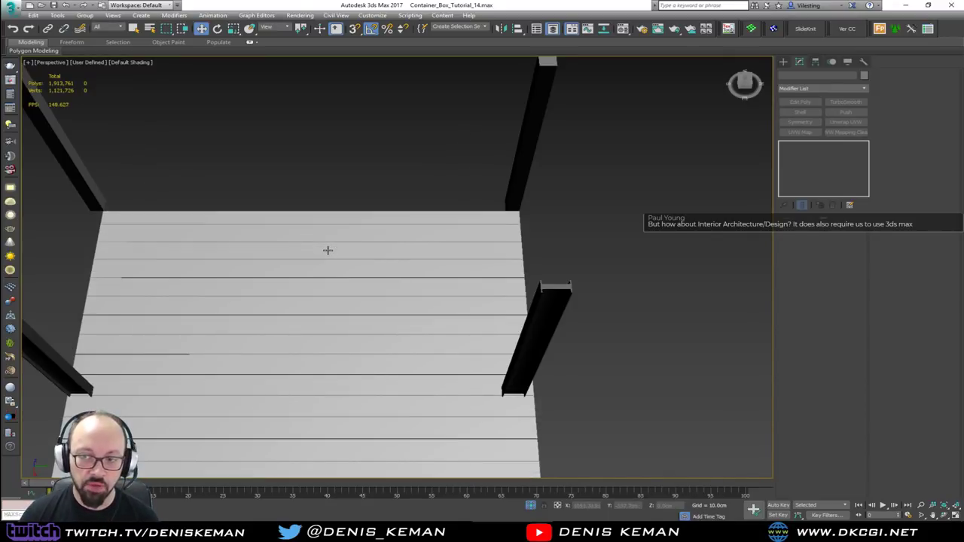
pyautogui.keyDown('alt'); pyautogui.moveTo(328, 250); pyautogui.dragTo(287, 230, button='middle'); pyautogui.keyUp('alt')
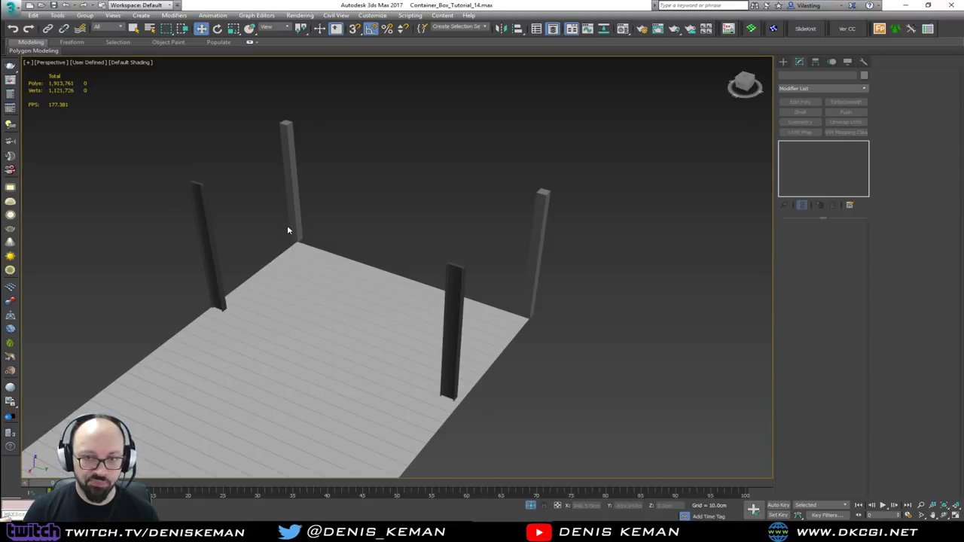
pyautogui.scroll(5, 408, 220)
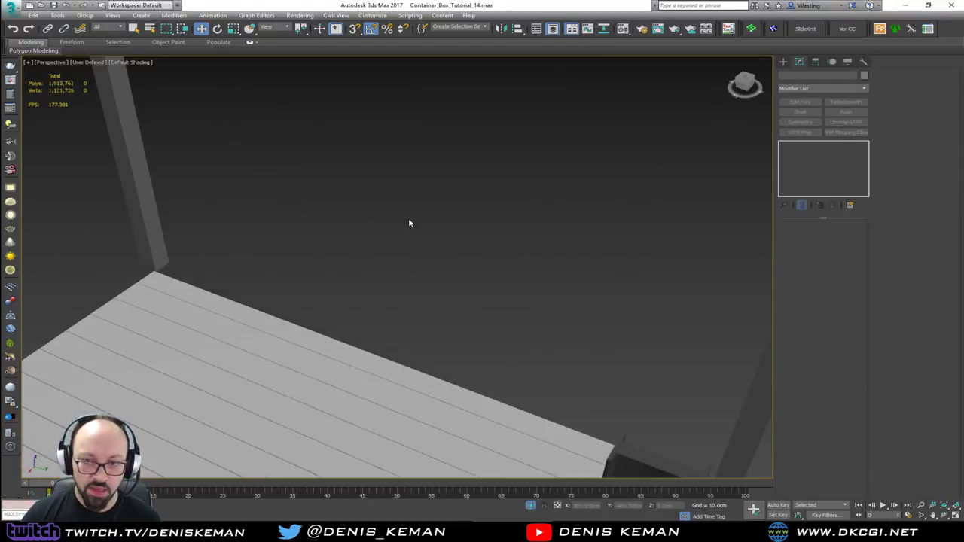
pyautogui.scroll(-5, 407, 220)
pyautogui.keyDown('alt'); pyautogui.moveTo(405, 222); pyautogui.dragTo(382, 198, button='middle'); pyautogui.keyUp('alt')
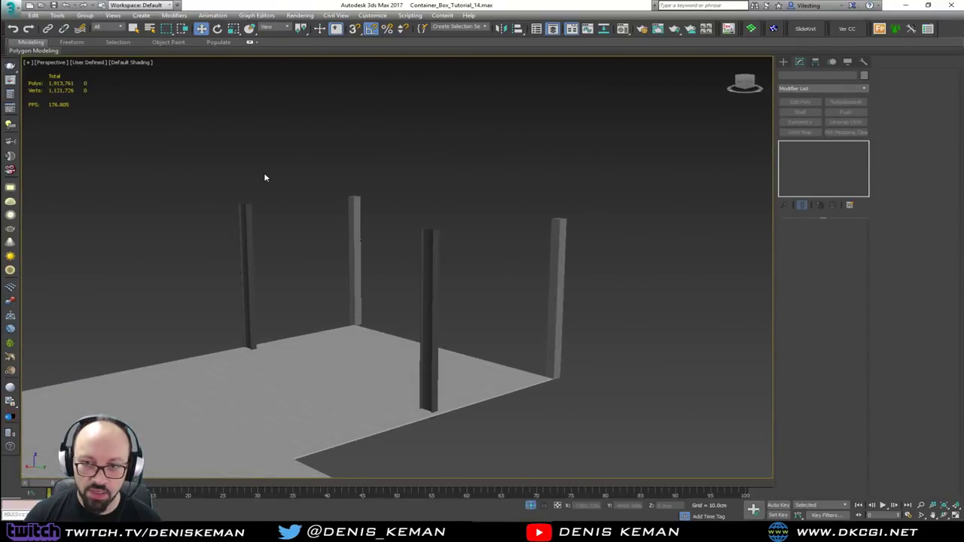
pyautogui.keyDown('alt'); pyautogui.moveTo(264, 176); pyautogui.dragTo(264, 172, button='middle'); pyautogui.keyUp('alt')
# Select the corner posts and steel beams together, frame them, deselect them, and compare their spacing and alignment around the floor.
pyautogui.moveTo(173, 155); pyautogui.dragTo(433, 223)
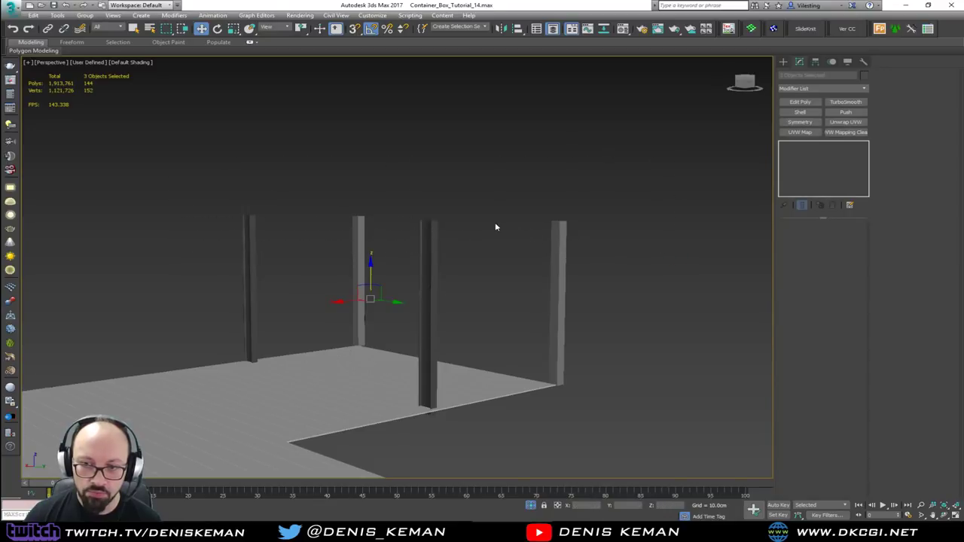
pyautogui.keyDown('alt'); pyautogui.moveTo(495, 226); pyautogui.dragTo(501, 237, button='middle'); pyautogui.keyUp('alt')
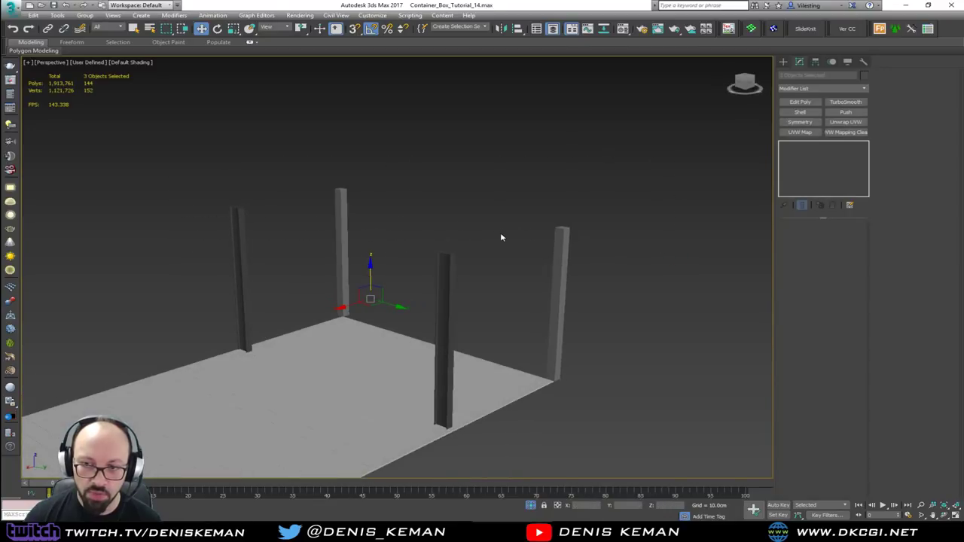
pyautogui.click(467, 203)
pyautogui.scroll(3, 388, 277)
pyautogui.keyDown('alt'); pyautogui.moveTo(386, 277); pyautogui.dragTo(450, 265, button='middle'); pyautogui.keyUp('alt')
pyautogui.scroll(-5, 451, 265)
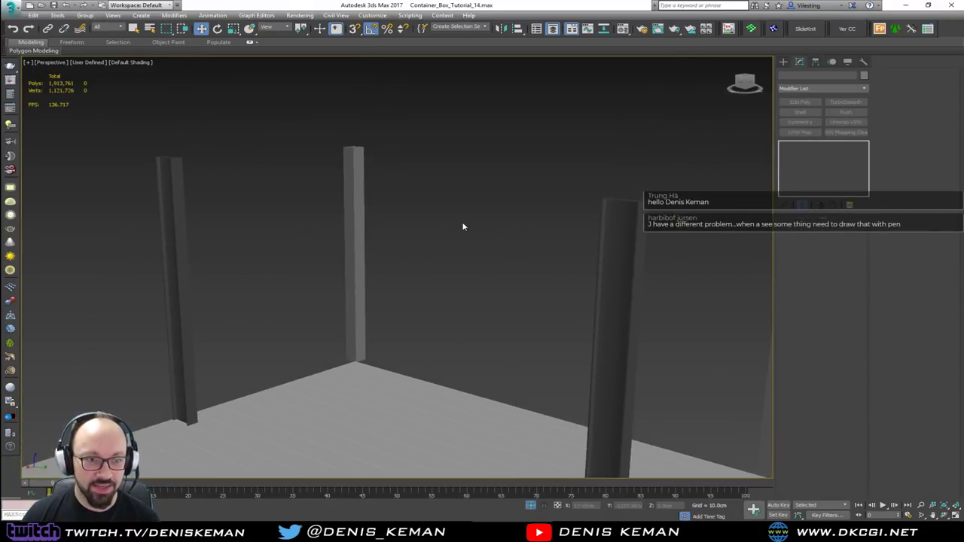
pyautogui.scroll(-3, 464, 227)
pyautogui.keyDown('alt'); pyautogui.moveTo(463, 224); pyautogui.dragTo(428, 217, button='middle'); pyautogui.keyUp('alt')
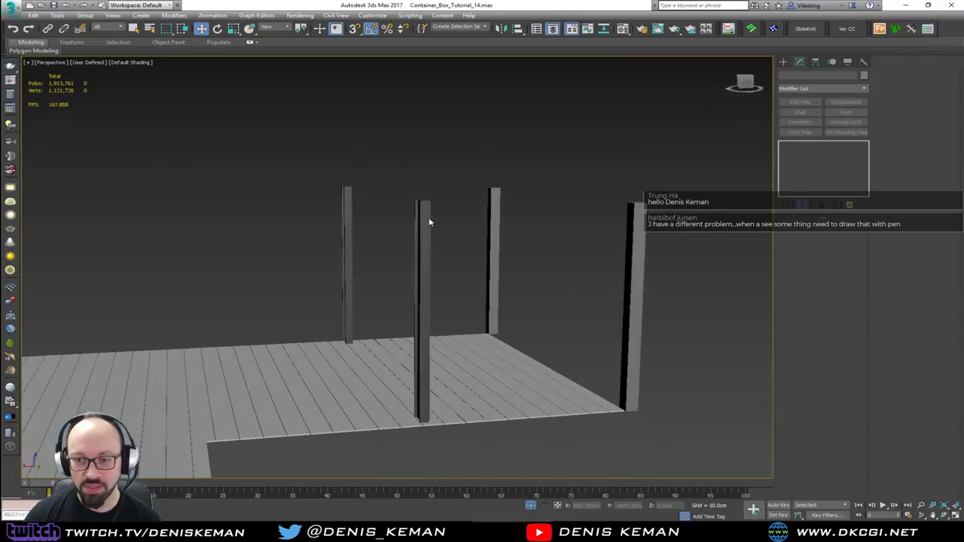
pyautogui.scroll(-3, 360, 176)
pyautogui.moveTo(293, 146); pyautogui.dragTo(553, 211)
pyautogui.press('z')
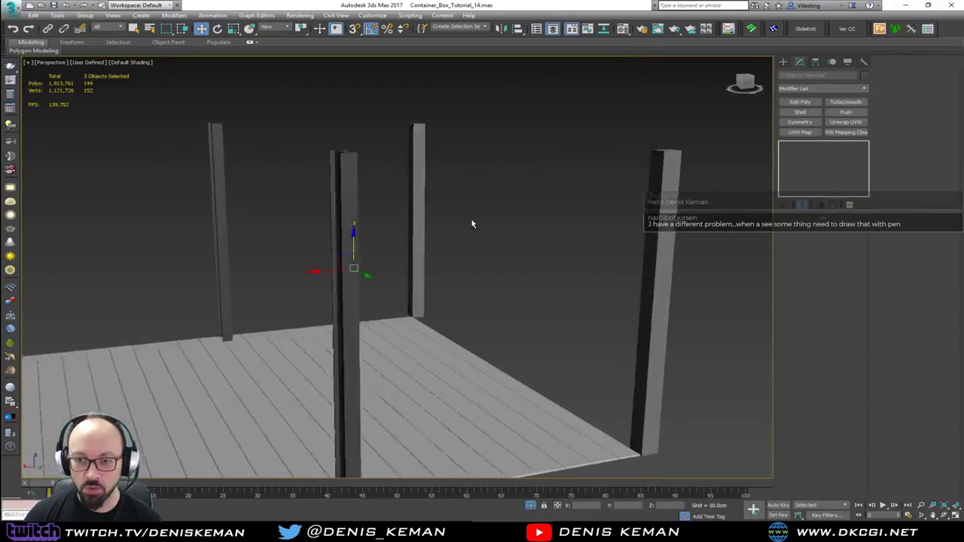
pyautogui.click(490, 144)
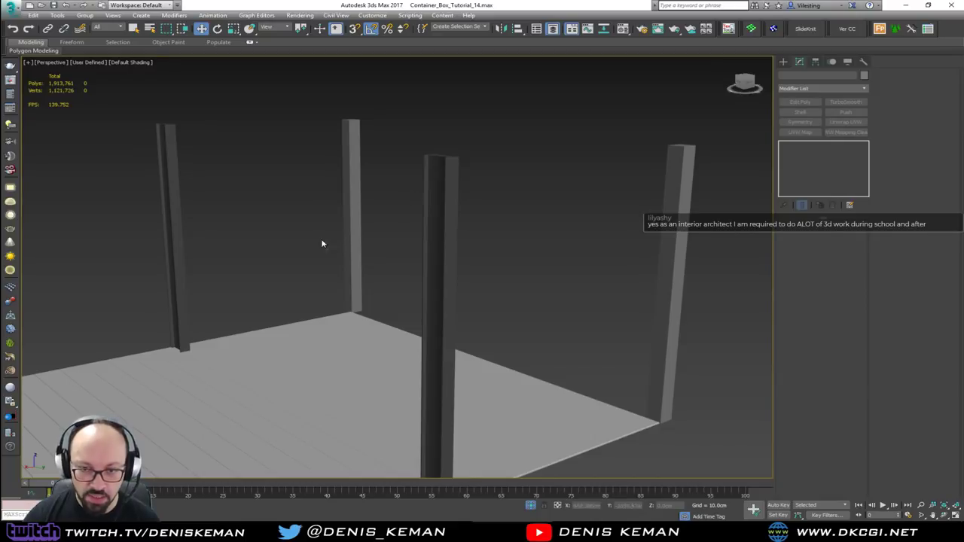
pyautogui.keyDown('alt'); pyautogui.moveTo(323, 241); pyautogui.dragTo(494, 240, button='middle'); pyautogui.keyUp('alt')
pyautogui.keyDown('alt'); pyautogui.moveTo(419, 233); pyautogui.dragTo(392, 207, button='middle'); pyautogui.keyUp('alt')
pyautogui.scroll(-5, 393, 207)
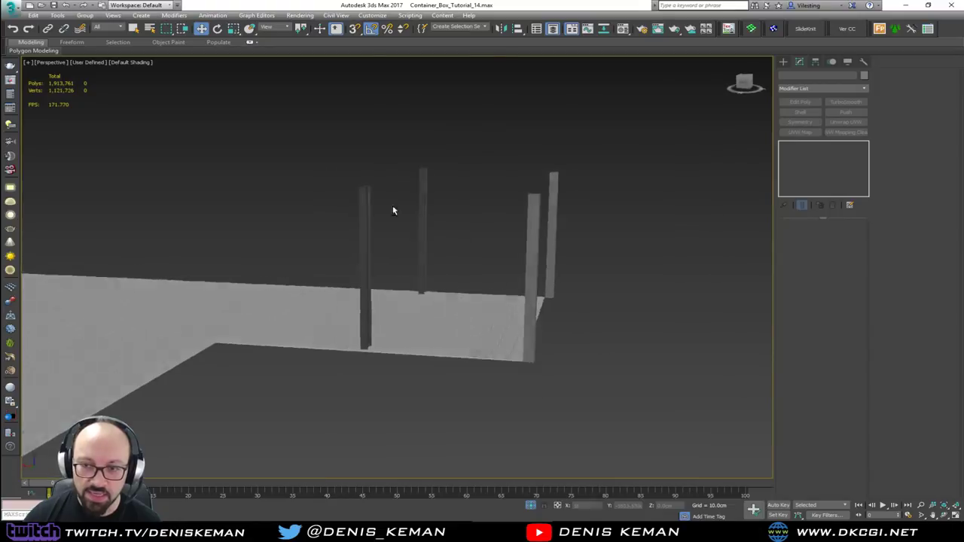
# Select all the posts and steel beams, and end the isolation to bring back the whole container building.
pyautogui.moveTo(312, 136); pyautogui.dragTo(665, 242)
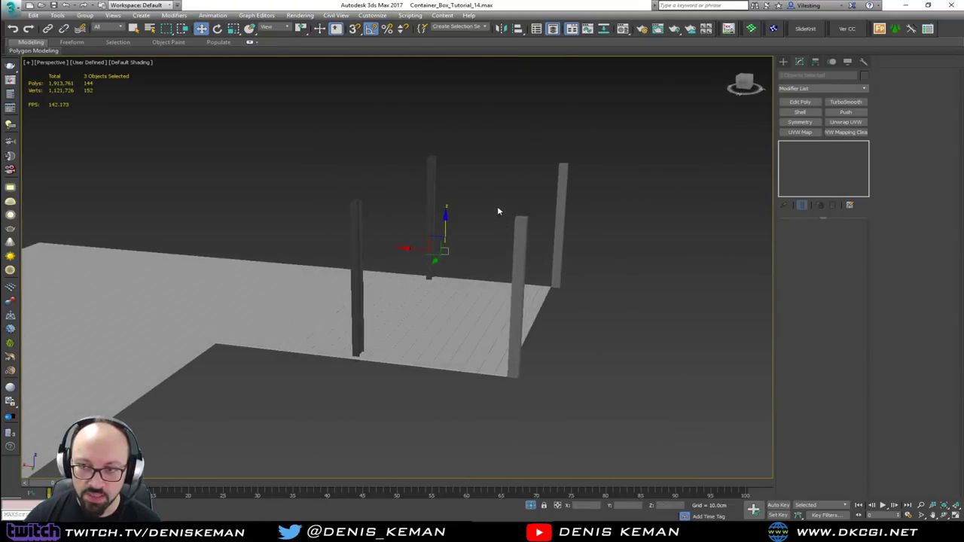
pyautogui.rightClick(497, 209)
pyautogui.click(526, 134)
pyautogui.keyDown('alt'); pyautogui.moveTo(447, 191); pyautogui.dragTo(517, 202, button='middle'); pyautogui.keyUp('alt')
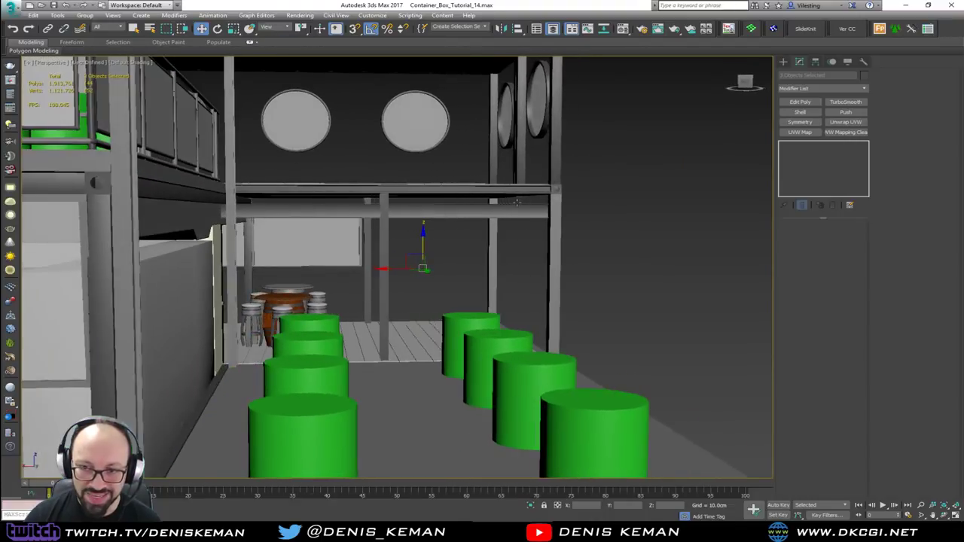
# Examine the opened container's posts and crossbeam in context, then the glazed front's posts and the terrace seating, with nothing selected.
pyautogui.scroll(4, 441, 282)
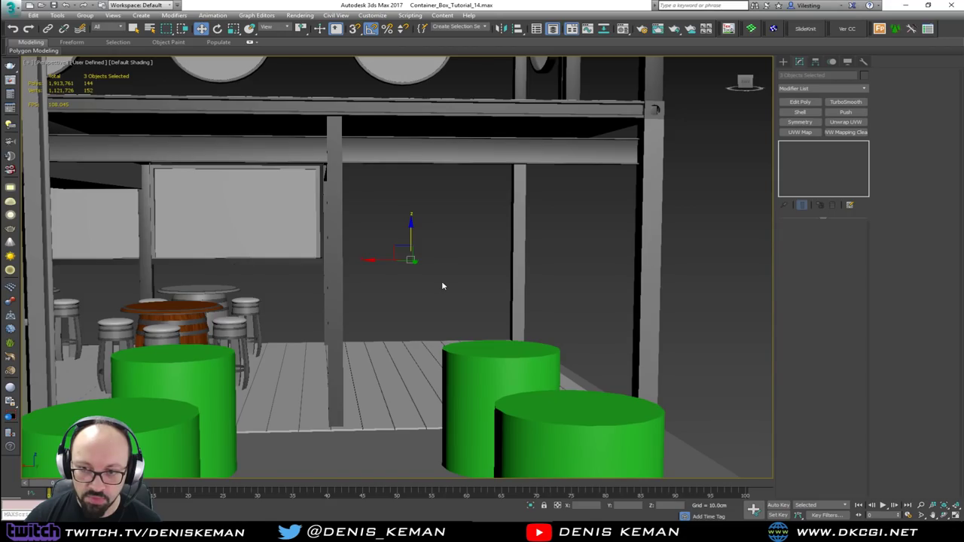
pyautogui.keyDown('alt'); pyautogui.moveTo(468, 283); pyautogui.dragTo(290, 288, button='middle'); pyautogui.keyUp('alt')
pyautogui.keyDown('alt'); pyautogui.moveTo(257, 284); pyautogui.dragTo(426, 302, button='middle'); pyautogui.keyUp('alt')
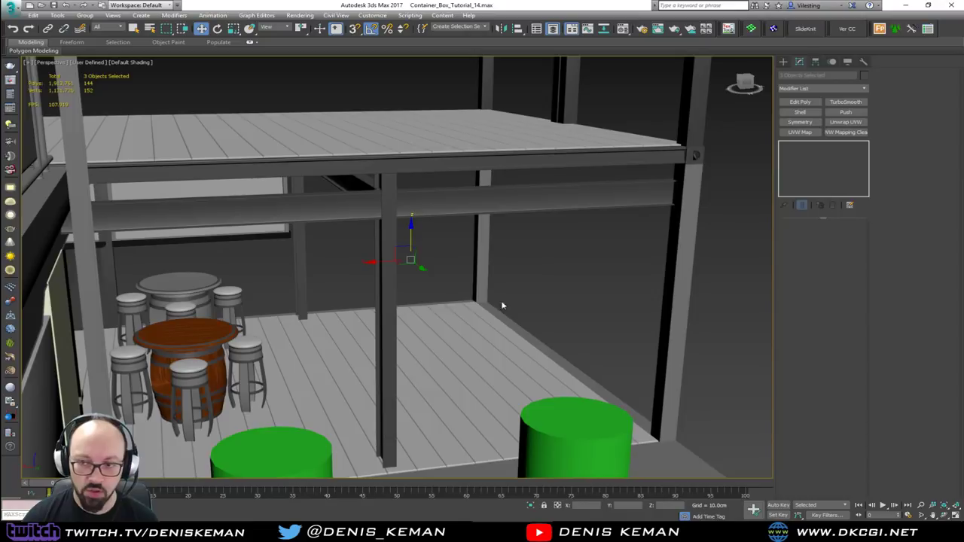
pyautogui.click(567, 288)
pyautogui.keyDown('alt'); pyautogui.moveTo(567, 288); pyautogui.dragTo(439, 260, button='middle'); pyautogui.keyUp('alt')
pyautogui.scroll(-5, 404, 248)
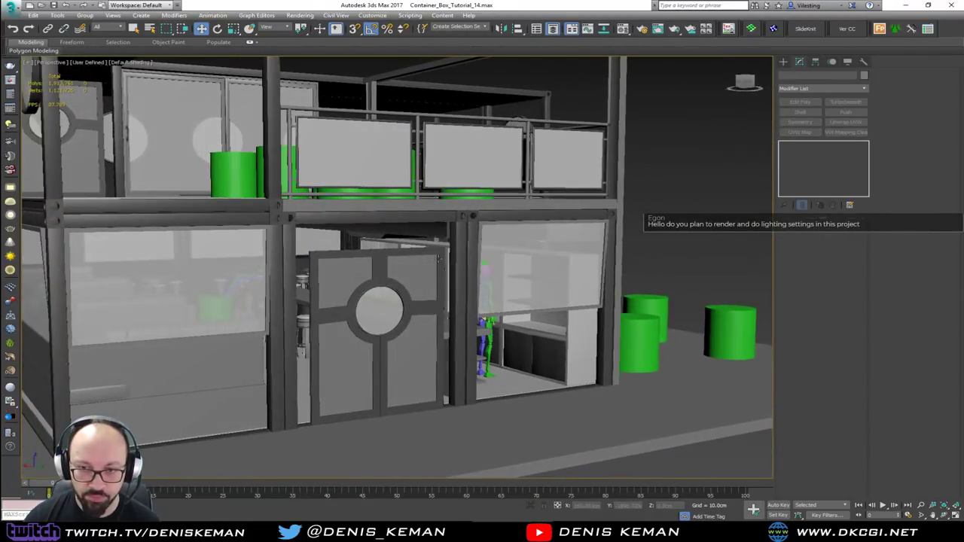
pyautogui.scroll(6, 339, 251)
pyautogui.moveTo(338, 245); pyautogui.dragTo(539, 226, button='middle')
pyautogui.scroll(-4, 460, 231)
pyautogui.scroll(3, 459, 234)
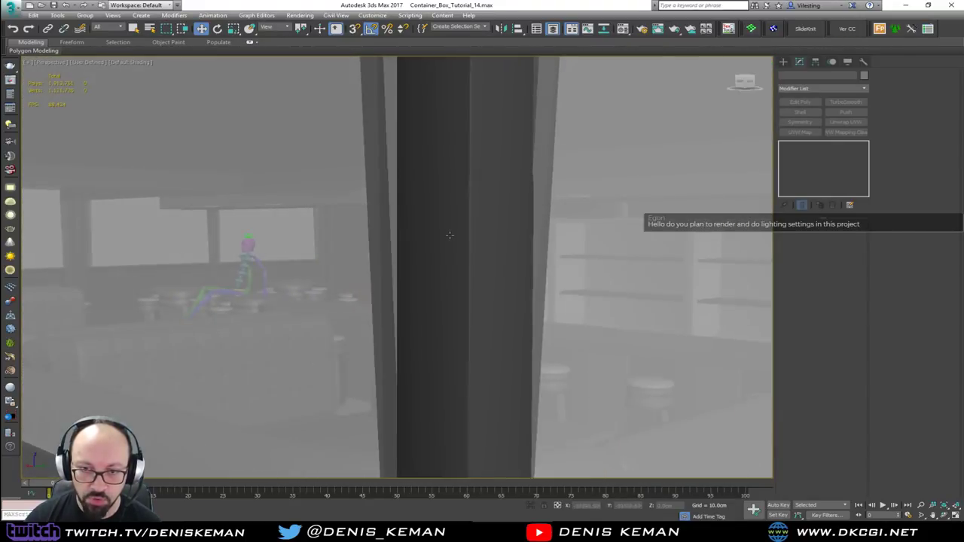
pyautogui.moveTo(450, 235); pyautogui.dragTo(301, 254, button='middle')
pyautogui.scroll(-5, 403, 261)
pyautogui.moveTo(567, 198); pyautogui.dragTo(245, 282, button='middle')
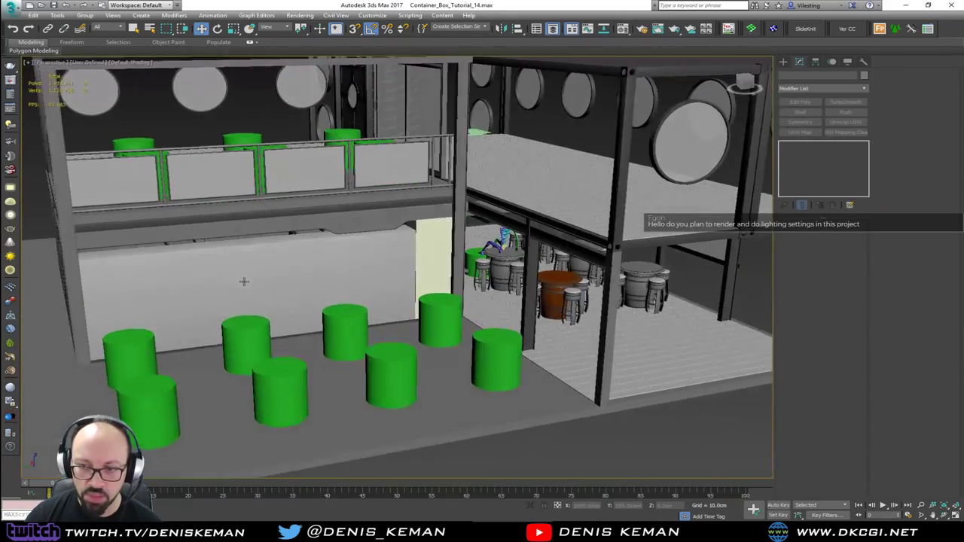
pyautogui.moveTo(678, 283); pyautogui.dragTo(414, 286, button='middle')
pyautogui.scroll(5, 483, 302)
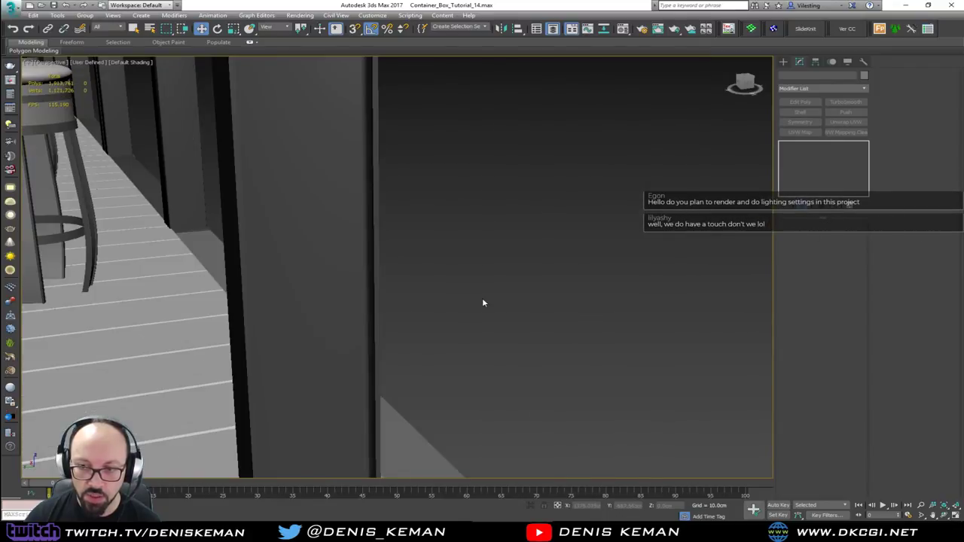
pyautogui.scroll(-9, 534, 286)
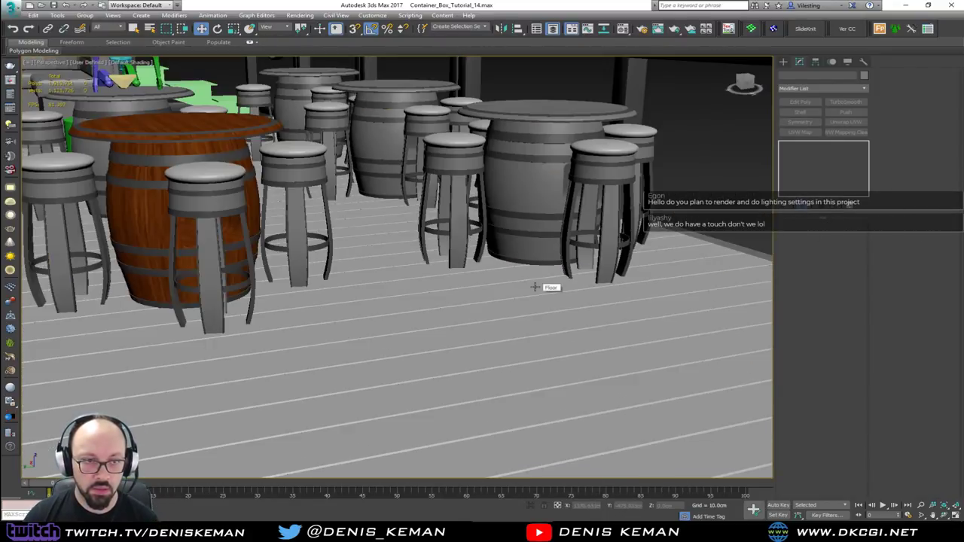
# Examine the ground-floor container's posts, plank floor and deck above, from the bar seating out to the building's exterior.
pyautogui.scroll(-3, 534, 287)
pyautogui.scroll(-2, 532, 287)
pyautogui.moveTo(533, 287)
pyautogui.mouseDown(button='middle')
pyautogui.moveTo(476, 290)
pyautogui.moveTo(578, 289)
pyautogui.moveTo(542, 283)
pyautogui.mouseUp(button='middle')
pyautogui.scroll(2, 580, 289)
pyautogui.scroll(-2, 579, 289)
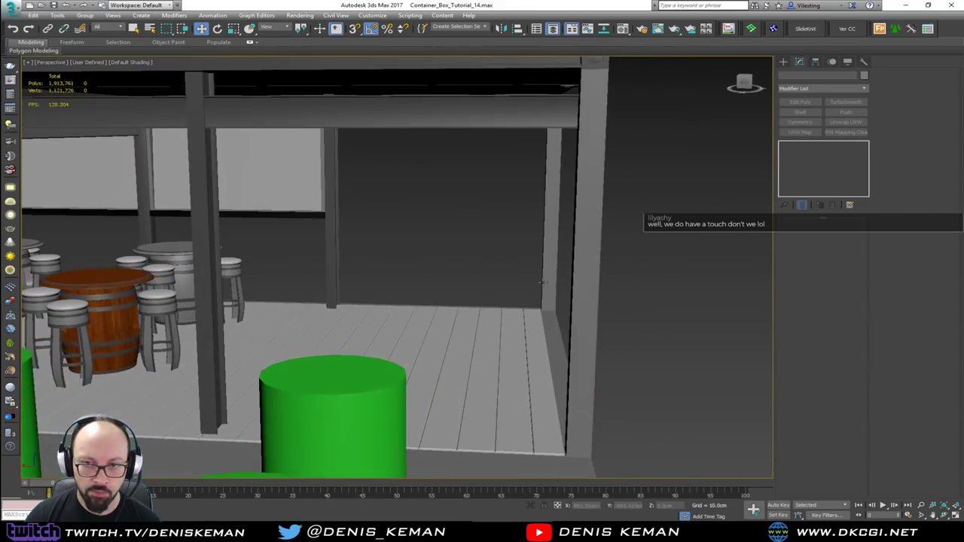
pyautogui.keyDown('alt'); pyautogui.moveTo(402, 254); pyautogui.dragTo(495, 278, button='middle'); pyautogui.keyUp('alt')
pyautogui.scroll(-2, 482, 294)
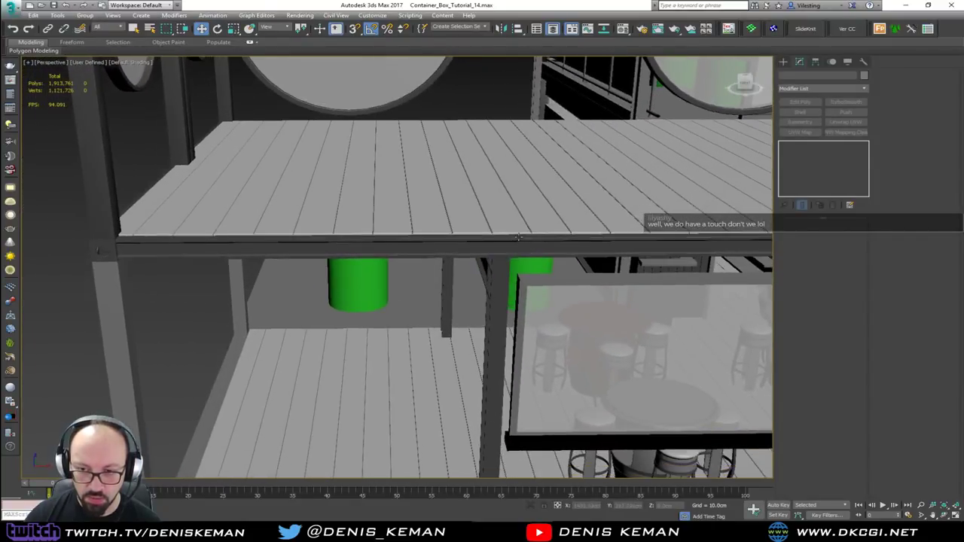
pyautogui.scroll(-2, 495, 278)
# Show edged faces and copy the opened bay's two inner steel beams once, placing the copies beside the end wall's corner posts.
pyautogui.click(461, 307)
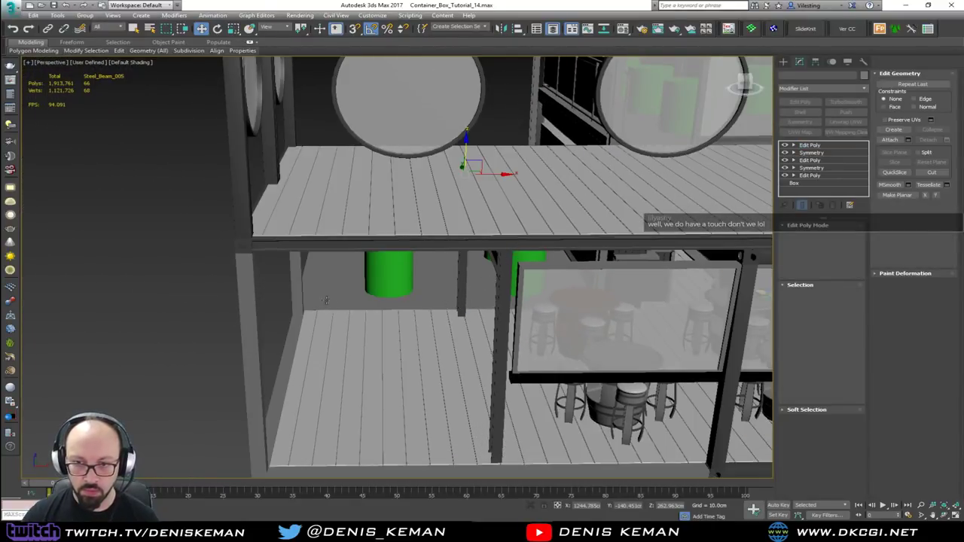
pyautogui.press('F4')
pyautogui.keyDown('ctrl'); pyautogui.click(298, 291); pyautogui.keyUp('ctrl')
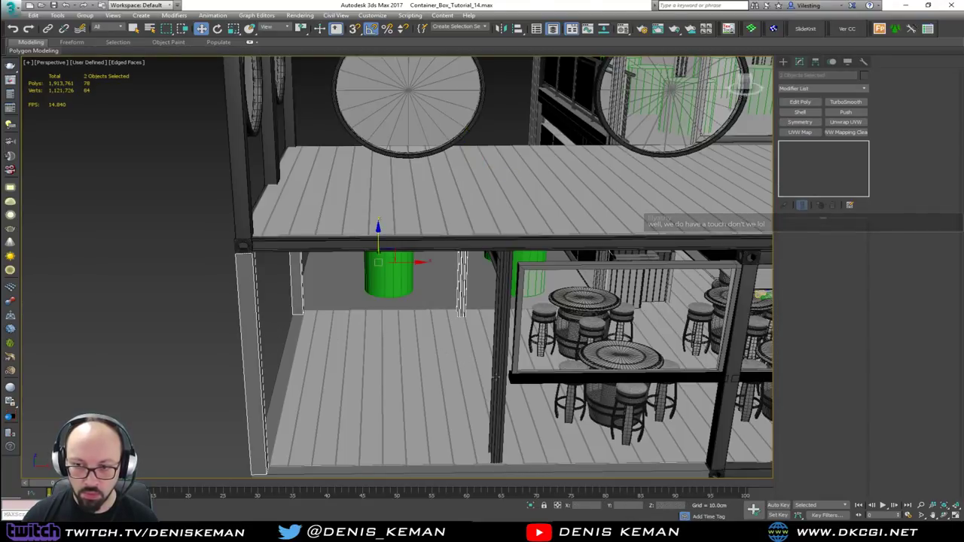
pyautogui.keyDown('ctrl'); pyautogui.click(496, 376); pyautogui.keyUp('ctrl')
pyautogui.keyDown('alt'); pyautogui.moveTo(497, 378); pyautogui.dragTo(586, 330, button='middle'); pyautogui.keyUp('alt')
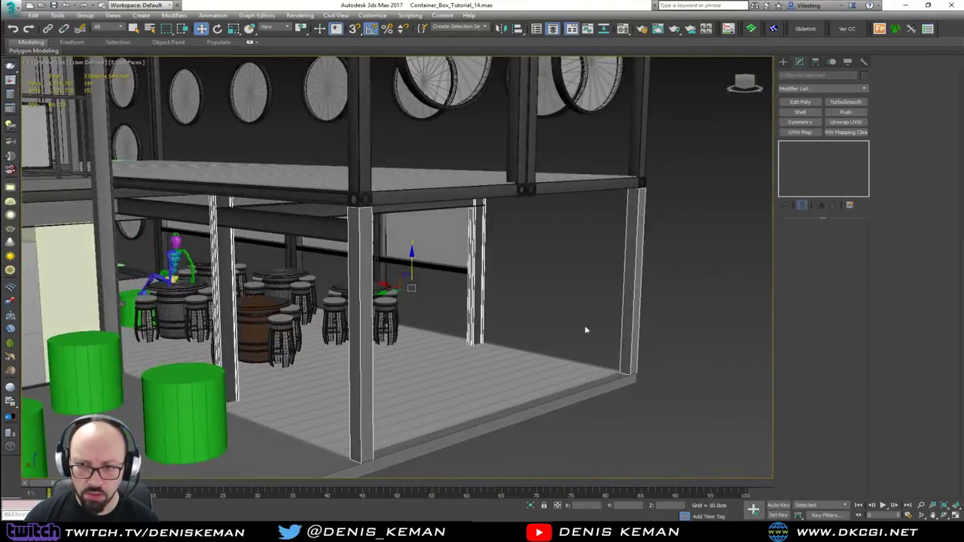
pyautogui.click(486, 305)
pyautogui.click(475, 316)
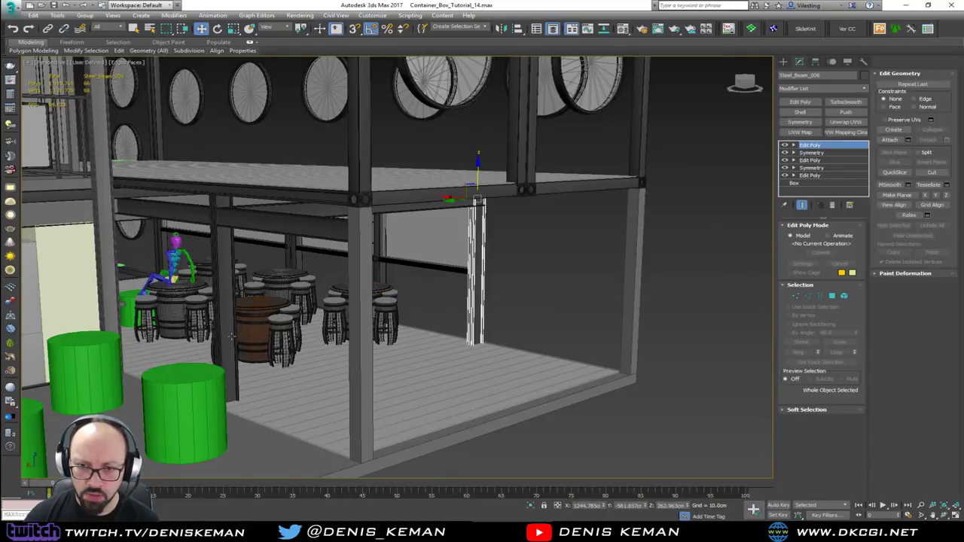
pyautogui.keyDown('ctrl'); pyautogui.click(232, 336); pyautogui.keyUp('ctrl')
pyautogui.keyDown('alt'); pyautogui.moveTo(376, 262); pyautogui.dragTo(392, 283, button='middle'); pyautogui.keyUp('alt')
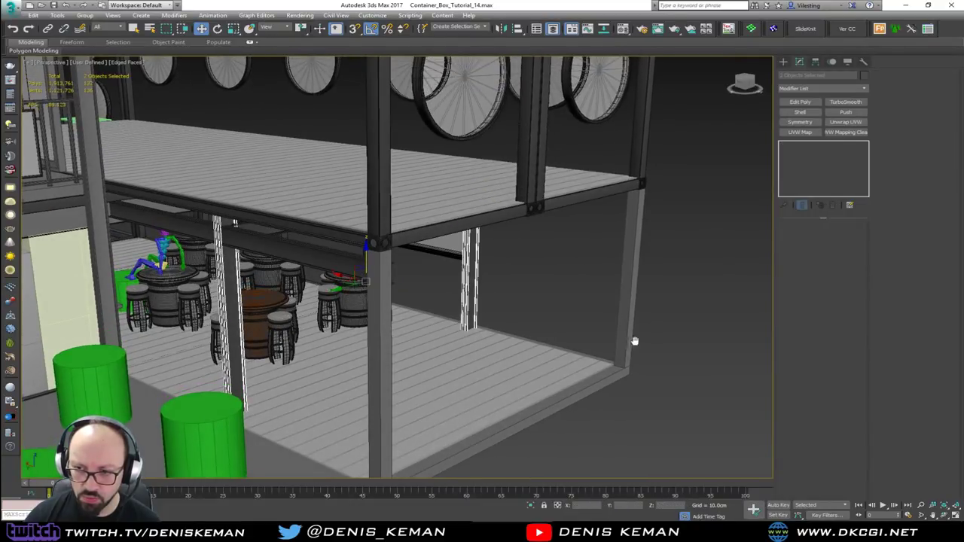
pyautogui.keyDown('alt'); pyautogui.moveTo(634, 342); pyautogui.dragTo(634, 299, button='middle'); pyautogui.keyUp('alt')
pyautogui.moveTo(347, 226)
pyautogui.mouseDown()
pyautogui.moveTo(482, 249)
pyautogui.moveTo(503, 270)
pyautogui.mouseUp()
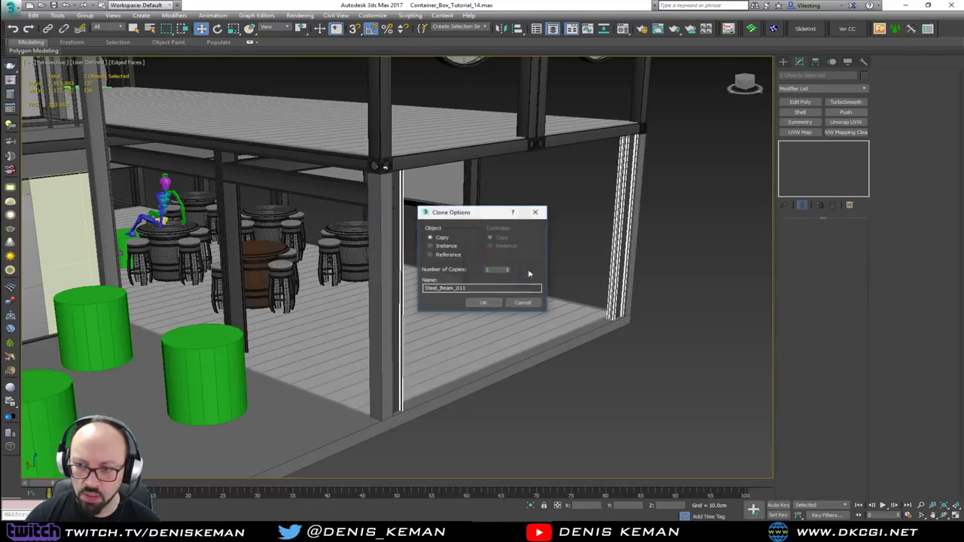
pyautogui.click(494, 300)
# Bring the hidden corrugated container walls back into view.
pyautogui.rightClick(427, 309)
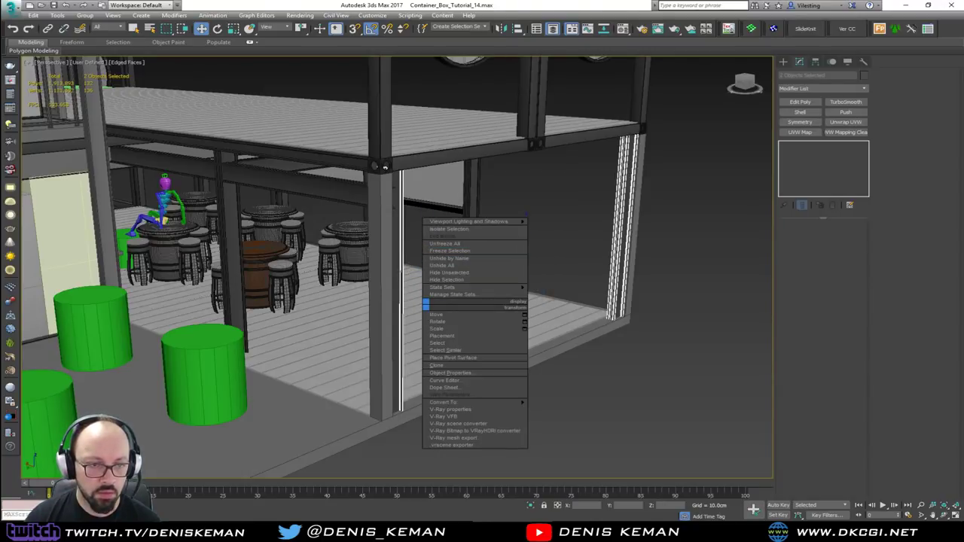
pyautogui.press('Escape')
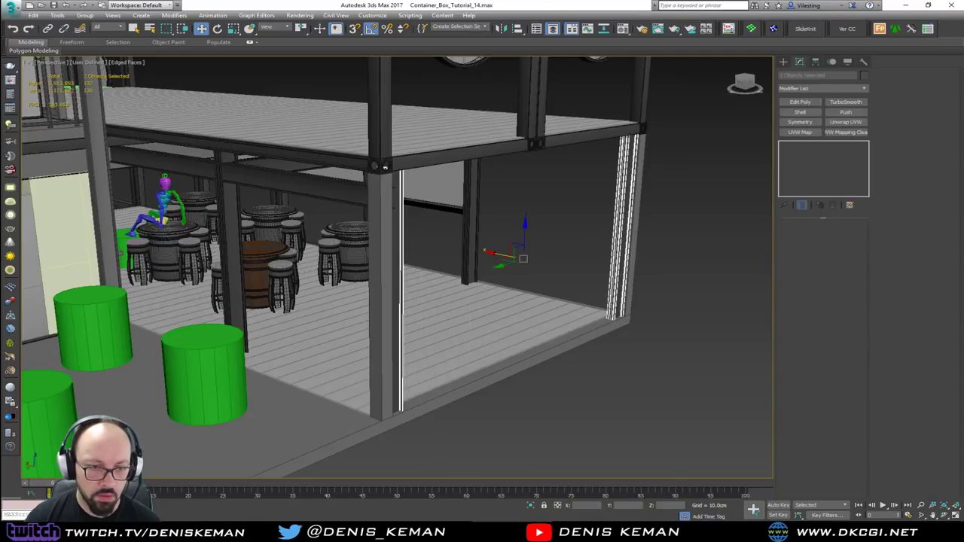
pyautogui.hotkey('alt', 'q')
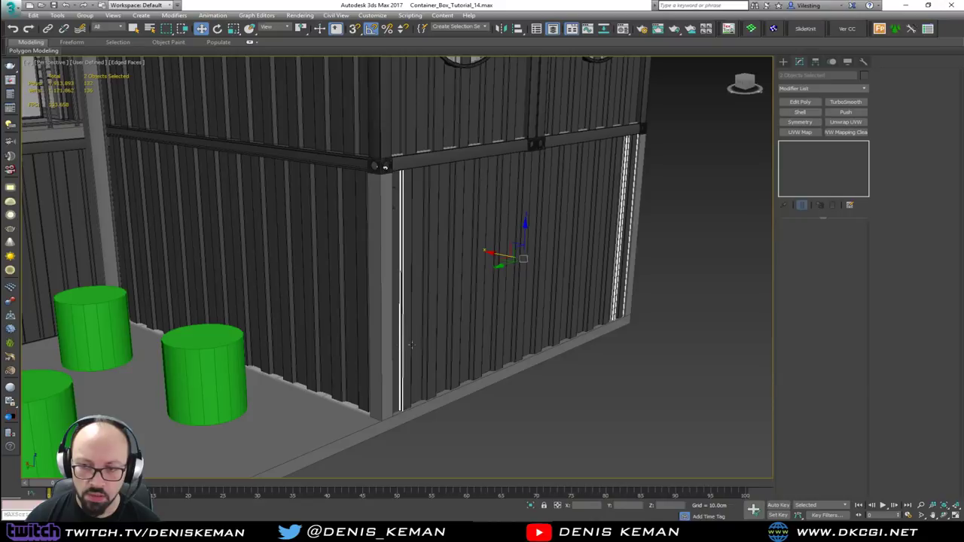
# Move the two copied beams just outside the end wall and delete the old plain corner posts.
pyautogui.moveTo(509, 256); pyautogui.dragTo(530, 262)
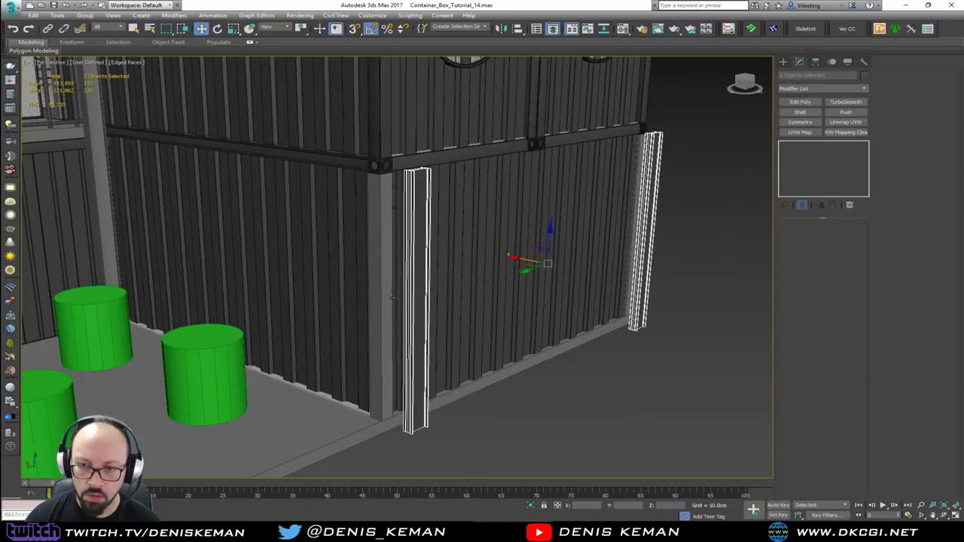
pyautogui.click(376, 308)
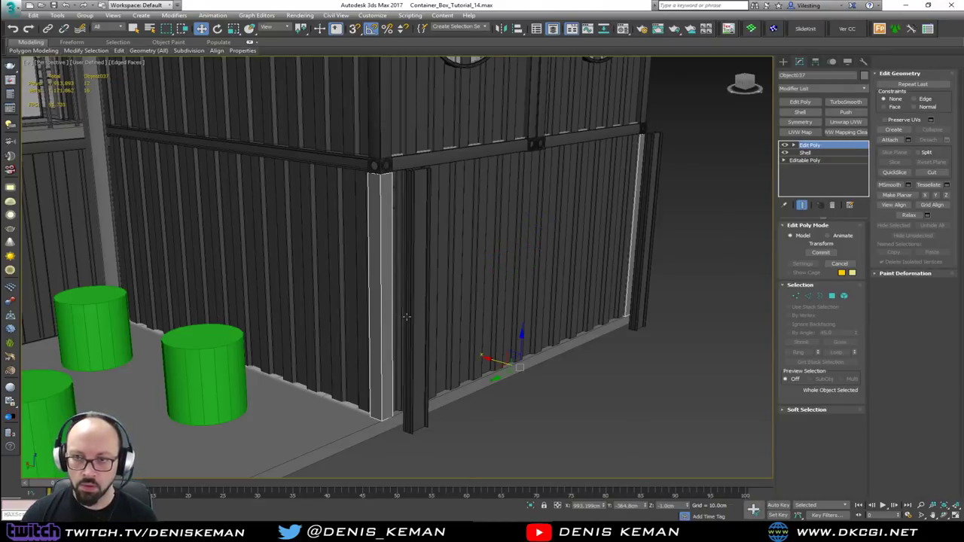
pyautogui.hotkey('ctrl', 'd')
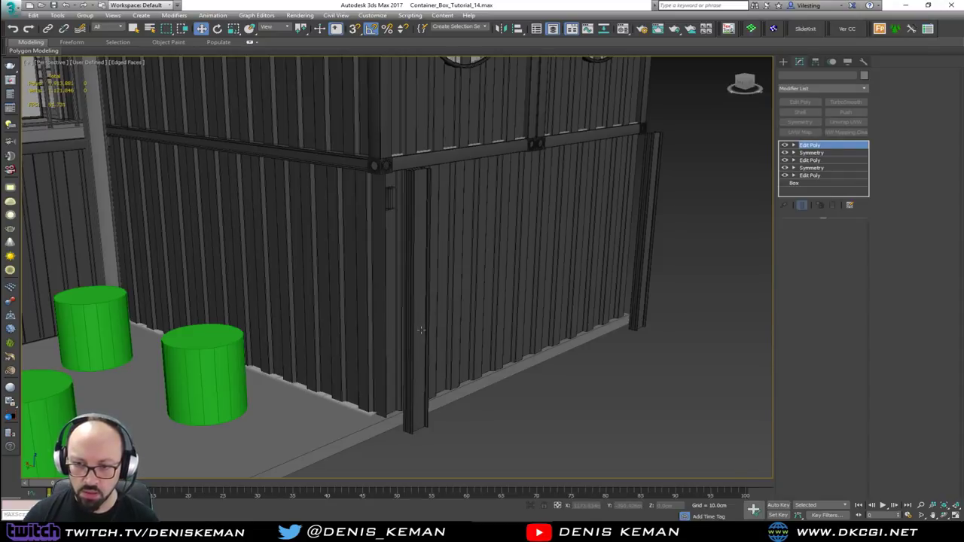
# Fit the terrace-side beam copy into its corner below the corner casting, at about X 989.6 cm, Y -135.2 cm.
pyautogui.click(421, 330)
pyautogui.keyDown('alt'); pyautogui.moveTo(421, 330); pyautogui.dragTo(439, 353, button='middle'); pyautogui.keyUp('alt')
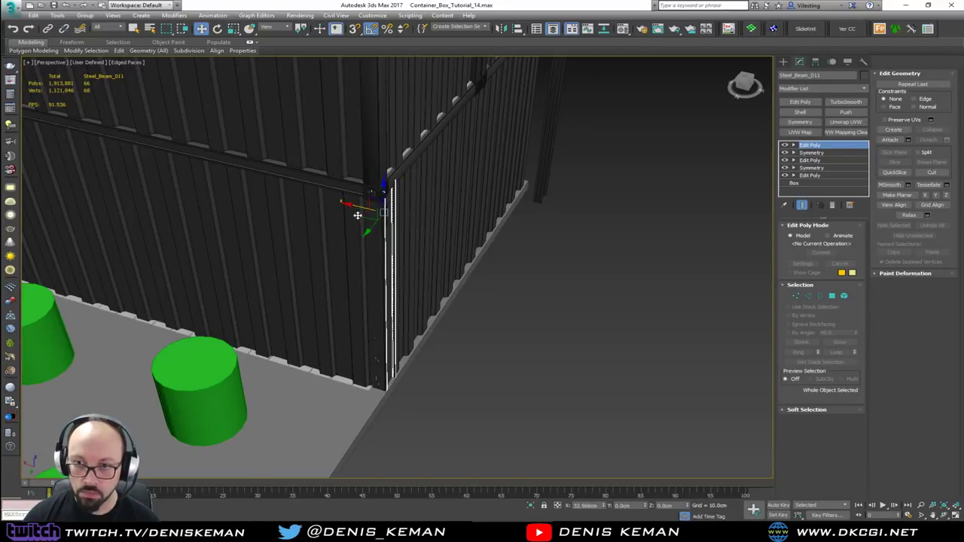
pyautogui.keyDown('alt'); pyautogui.moveTo(362, 226); pyautogui.dragTo(359, 203, button='middle'); pyautogui.keyUp('alt')
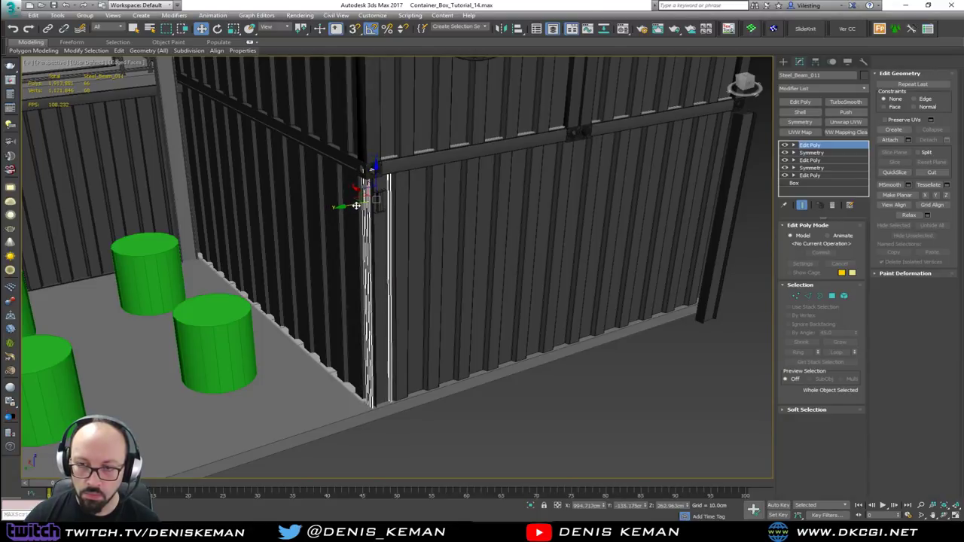
pyautogui.moveTo(357, 204)
pyautogui.keyDown('alt'); pyautogui.mouseDown(button='middle')
pyautogui.moveTo(183, 200)
pyautogui.moveTo(155, 188)
pyautogui.moveTo(159, 172)
pyautogui.moveTo(355, 192)
pyautogui.moveTo(371, 216)
pyautogui.mouseUp(button='middle'); pyautogui.keyUp('alt')
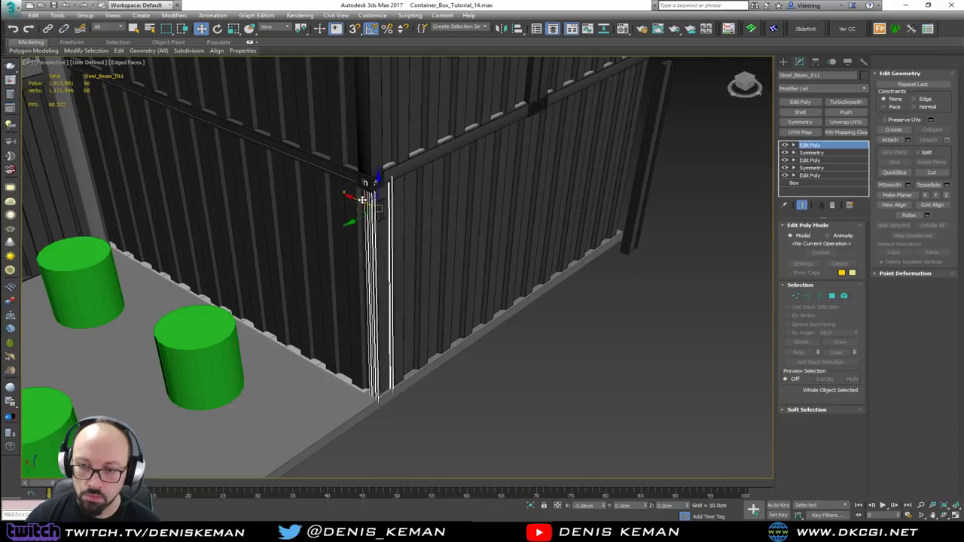
pyautogui.moveTo(364, 207)
pyautogui.keyDown('alt'); pyautogui.mouseDown(button='middle')
pyautogui.moveTo(344, 181)
pyautogui.moveTo(266, 177)
pyautogui.moveTo(364, 192)
pyautogui.mouseUp(button='middle'); pyautogui.keyUp('alt')
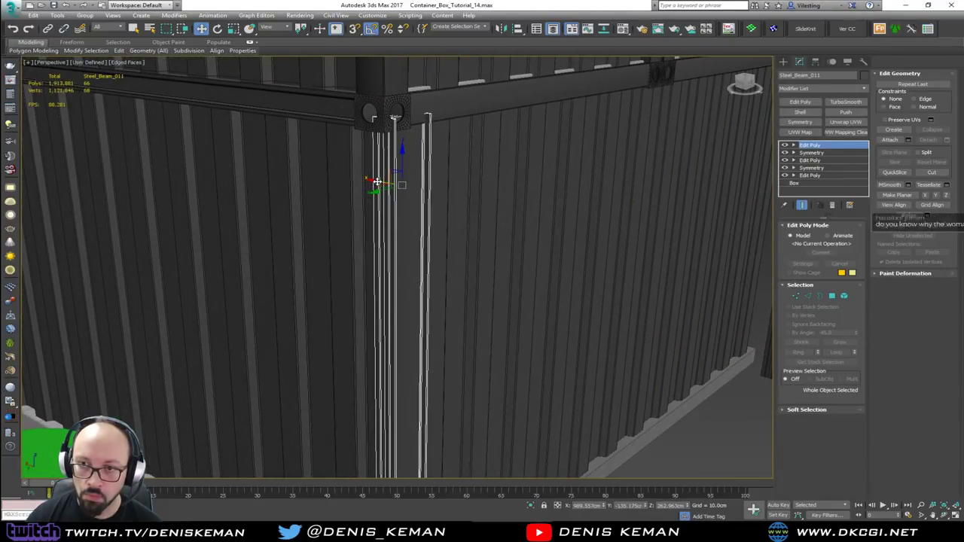
pyautogui.keyDown('alt'); pyautogui.moveTo(377, 183); pyautogui.dragTo(302, 221, button='middle'); pyautogui.keyUp('alt')
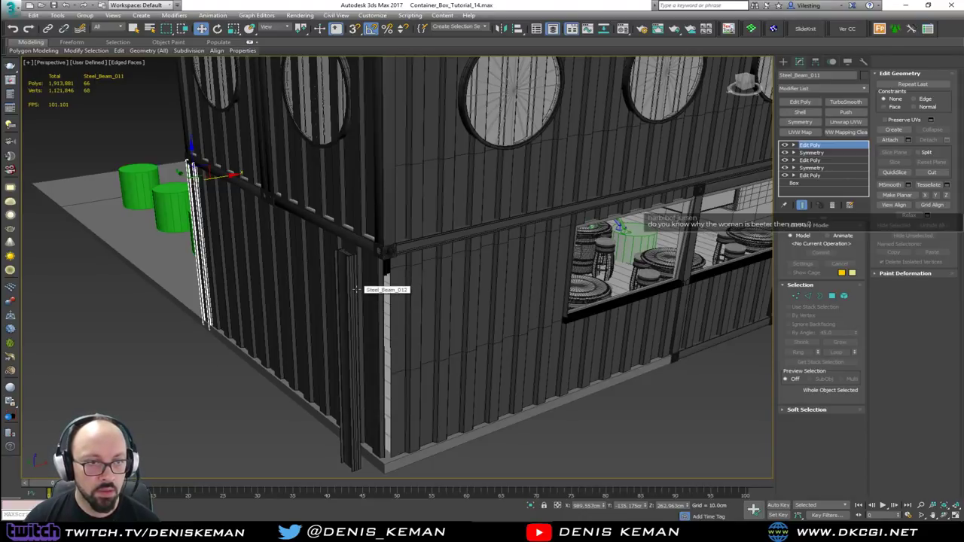
# Move the other beam copy along X into the window-side corner, to about X 1000 cm.
pyautogui.scroll(3, 357, 289)
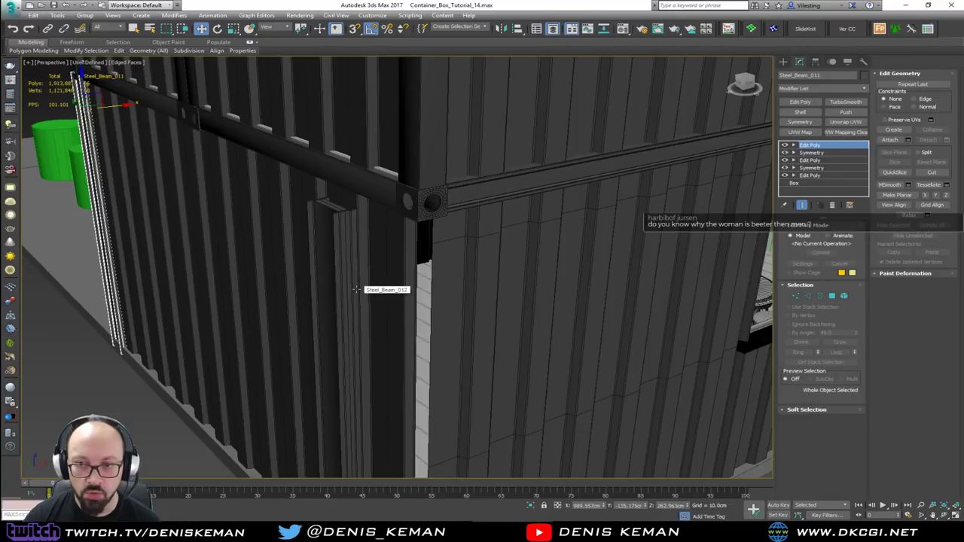
pyautogui.click(336, 287)
pyautogui.keyDown('alt'); pyautogui.moveTo(336, 287); pyautogui.dragTo(316, 218, button='middle'); pyautogui.keyUp('alt')
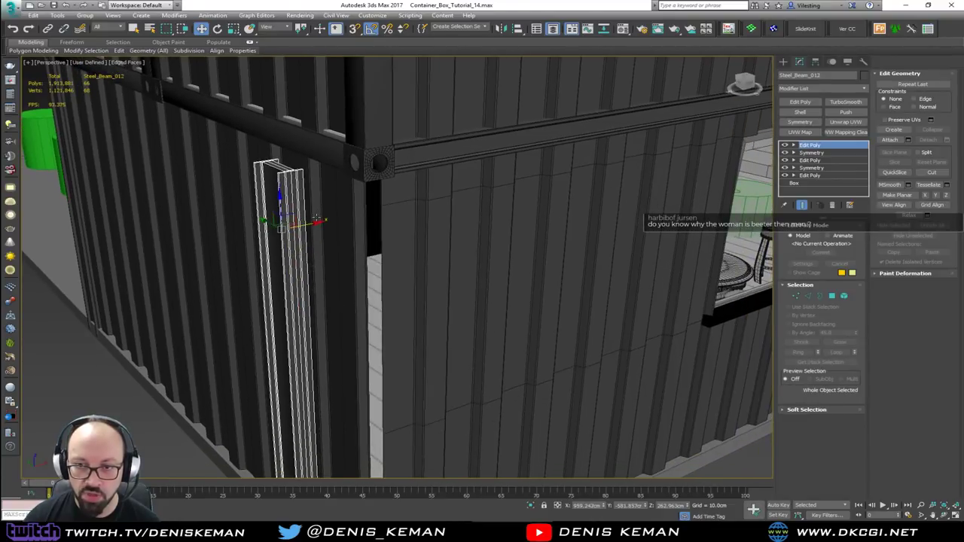
pyautogui.moveTo(310, 222); pyautogui.dragTo(387, 222)
pyautogui.press('z')
pyautogui.keyDown('alt'); pyautogui.moveTo(385, 224); pyautogui.dragTo(228, 209, button='middle'); pyautogui.keyUp('alt')
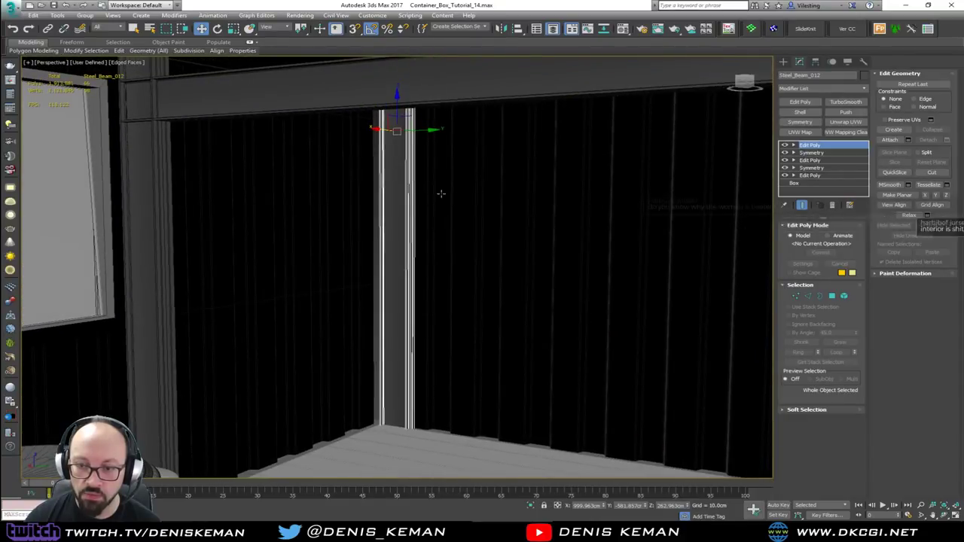
# Shift the window-side corner beam about 17.6 cm along negative Y to the container's outer corner, and deselect it.
pyautogui.scroll(5, 437, 145)
pyautogui.keyDown('alt'); pyautogui.moveTo(435, 147); pyautogui.dragTo(357, 179, button='middle'); pyautogui.keyUp('alt')
pyautogui.moveTo(356, 179); pyautogui.dragTo(346, 181)
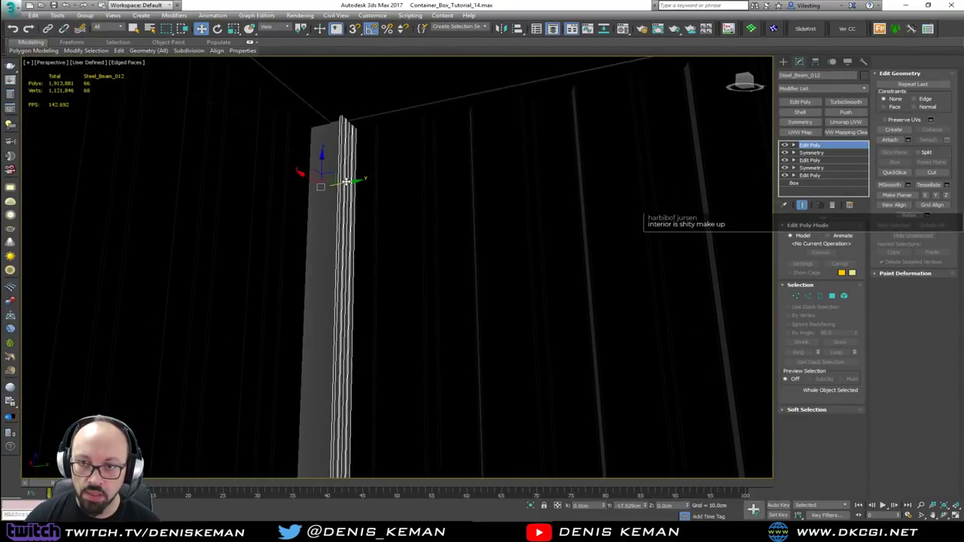
pyautogui.keyDown('alt'); pyautogui.moveTo(345, 182); pyautogui.dragTo(529, 233, button='middle'); pyautogui.keyUp('alt')
pyautogui.keyDown('alt'); pyautogui.moveTo(382, 264); pyautogui.dragTo(384, 228, button='middle'); pyautogui.keyUp('alt')
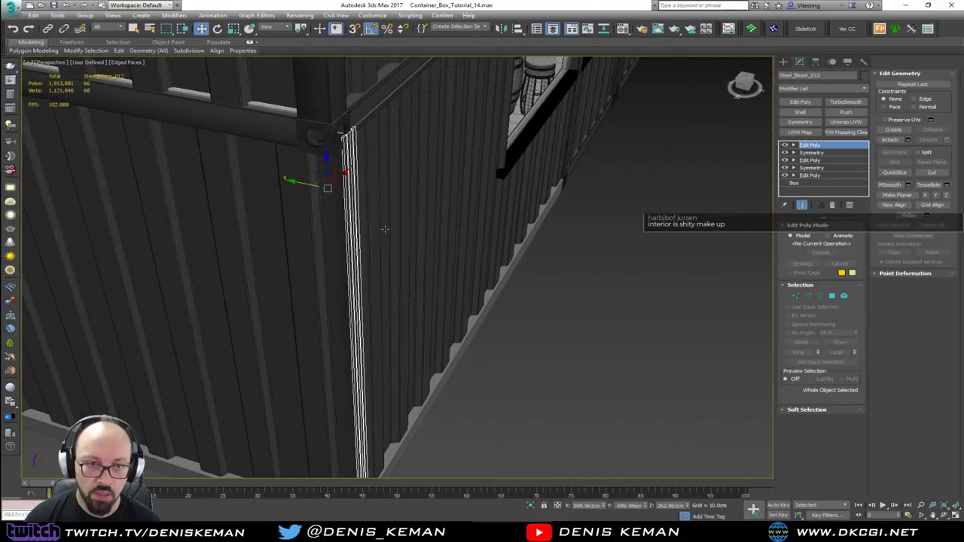
pyautogui.scroll(-2, 384, 228)
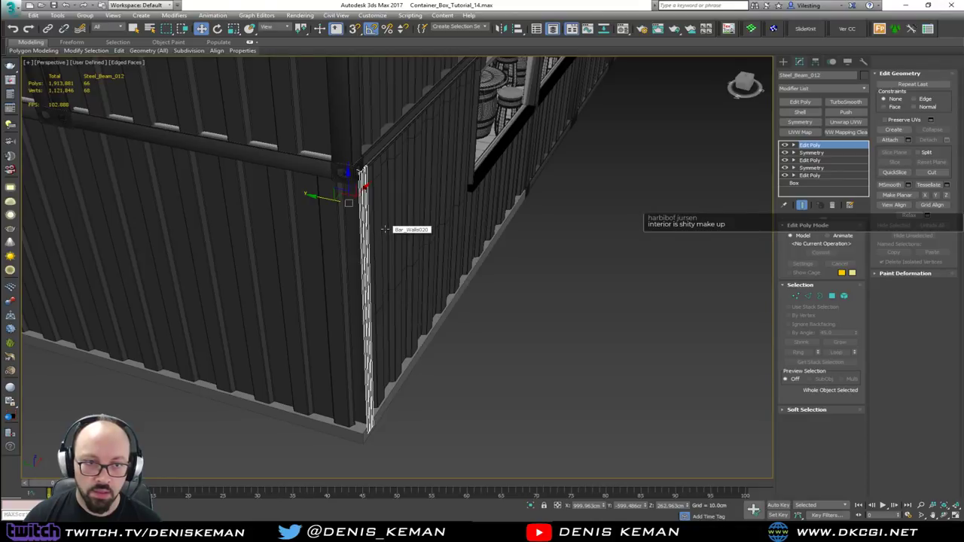
pyautogui.scroll(-2, 384, 228)
pyautogui.click(499, 346)
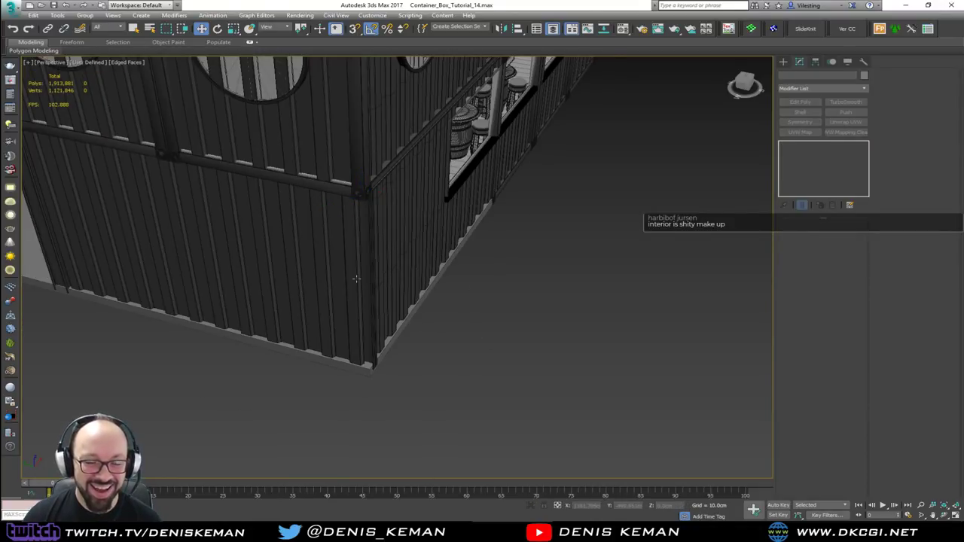
# Examine the window-side corner beam from inside and outside, and the terrace-side corner beam from outside.
pyautogui.keyDown('alt'); pyautogui.moveTo(357, 279); pyautogui.dragTo(189, 248, button='middle'); pyautogui.keyUp('alt')
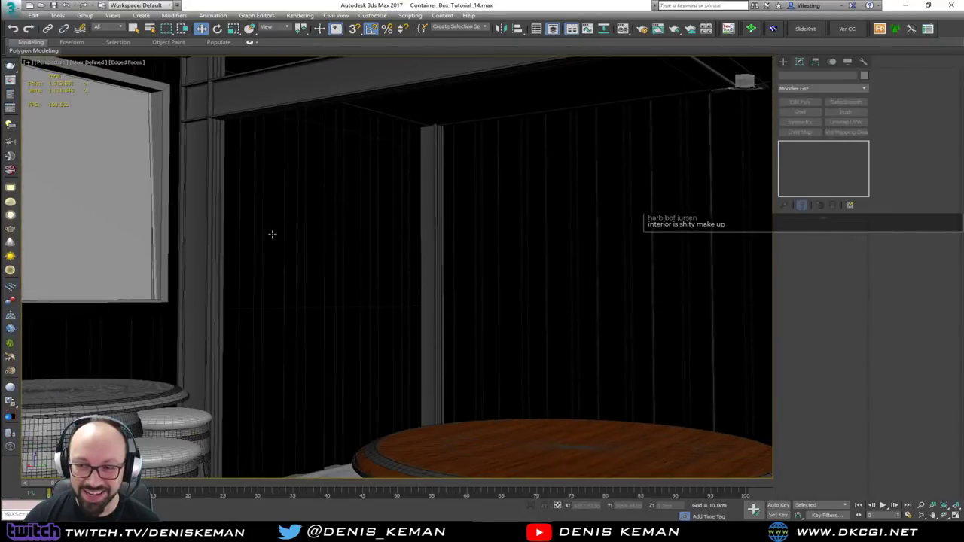
pyautogui.scroll(5, 434, 185)
pyautogui.click(434, 176)
pyautogui.moveTo(434, 144); pyautogui.dragTo(654, 279, button='middle')
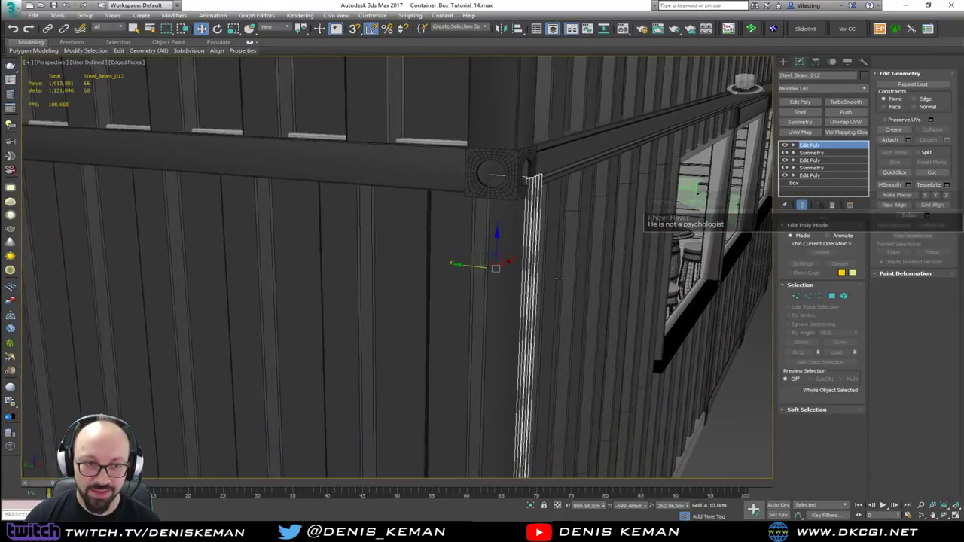
pyautogui.scroll(-6, 558, 279)
pyautogui.keyDown('alt'); pyautogui.moveTo(353, 278); pyautogui.dragTo(547, 308, button='middle'); pyautogui.keyUp('alt')
pyautogui.click(534, 332)
pyautogui.moveTo(407, 348)
pyautogui.mouseDown(button='middle')
pyautogui.moveTo(480, 266)
pyautogui.moveTo(481, 245)
pyautogui.mouseUp(button='middle')
pyautogui.scroll(5, 402, 280)
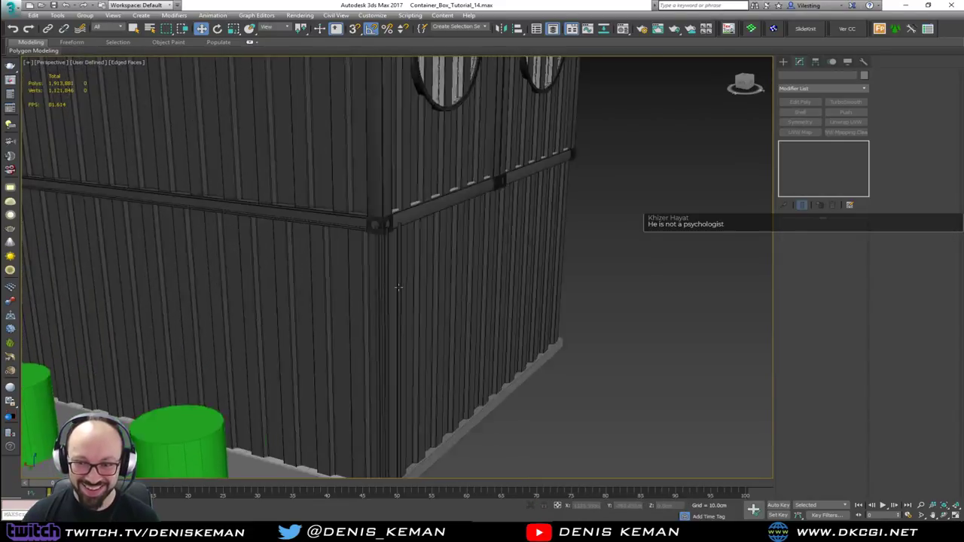
# Compare the end wall and its corner beams with and without edged faces and in wireframe.
pyautogui.press('F4')
pyautogui.moveTo(419, 278)
pyautogui.mouseDown(button='middle')
pyautogui.moveTo(382, 263)
pyautogui.moveTo(334, 265)
pyautogui.mouseUp(button='middle')
pyautogui.scroll(-3, 383, 263)
pyautogui.press('F3')
pyautogui.press('F3')
pyautogui.press('F4')
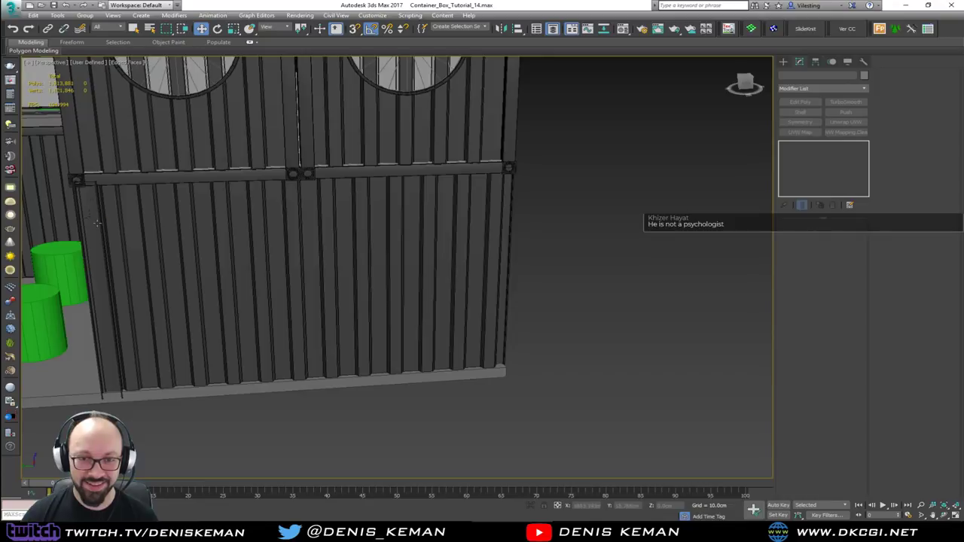
# Assign a blue object colour to both outer corner beams of the ground-floor end wall and deselect them.
pyautogui.click(97, 223)
pyautogui.scroll(6, 98, 214)
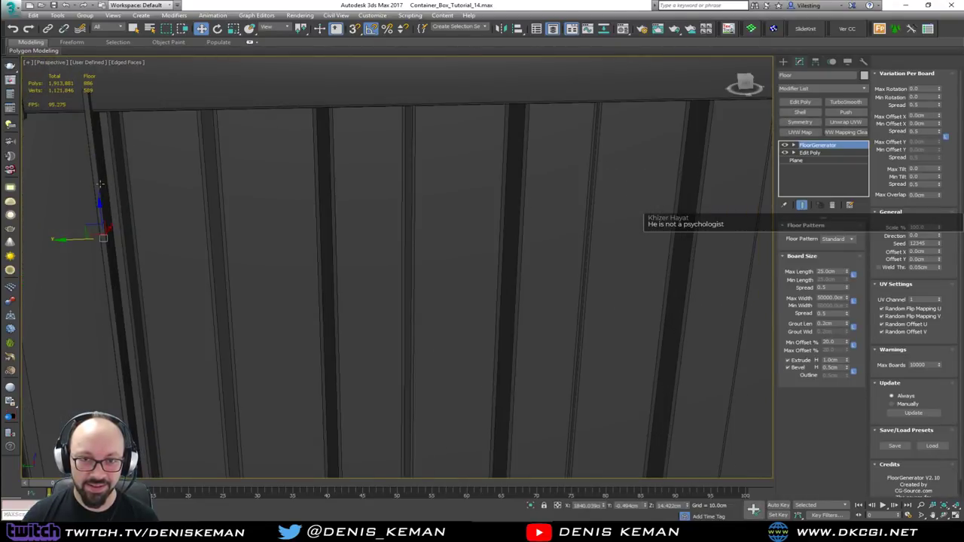
pyautogui.click(100, 183)
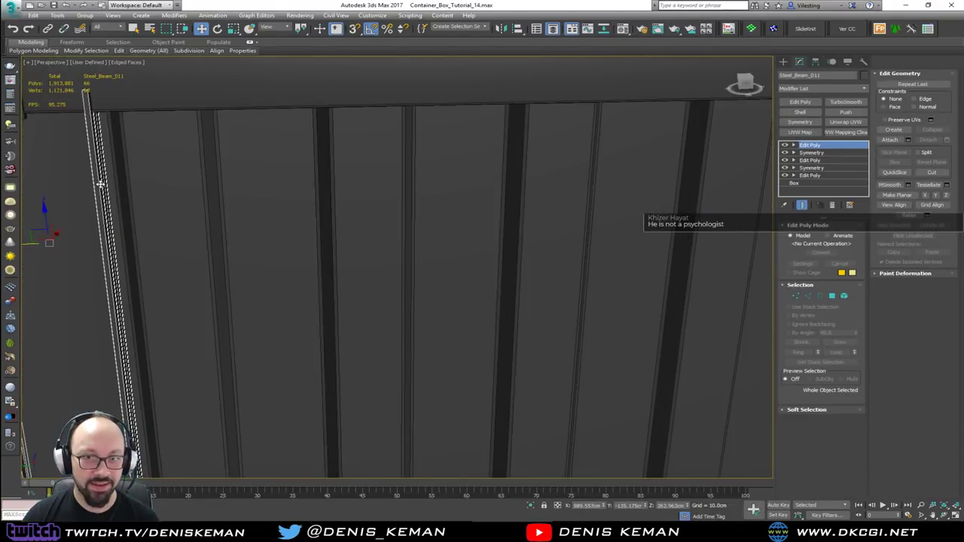
pyautogui.scroll(-5, 99, 183)
pyautogui.keyDown('alt'); pyautogui.moveTo(366, 226); pyautogui.dragTo(318, 227, button='middle'); pyautogui.keyUp('alt')
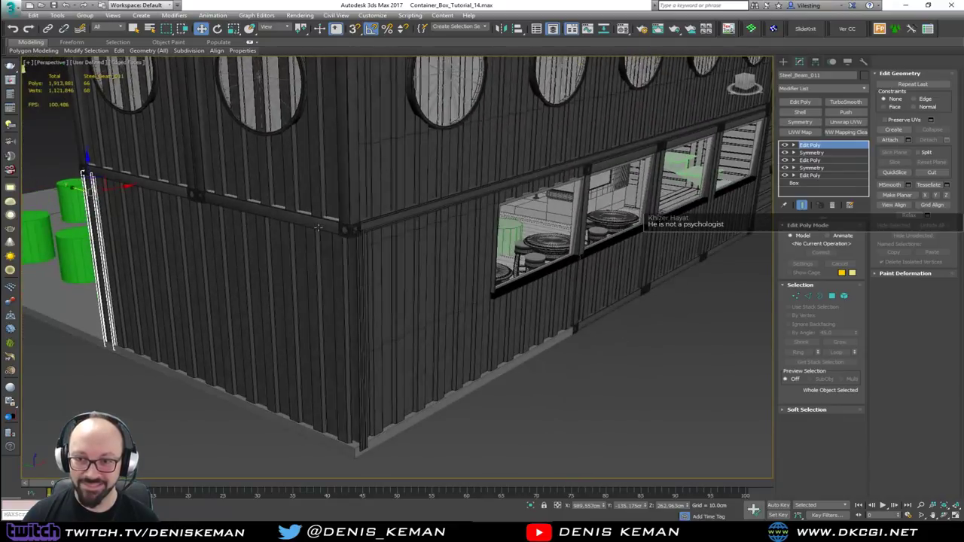
pyautogui.scroll(4, 355, 255)
pyautogui.keyDown('ctrl'); pyautogui.click(370, 242); pyautogui.keyUp('ctrl')
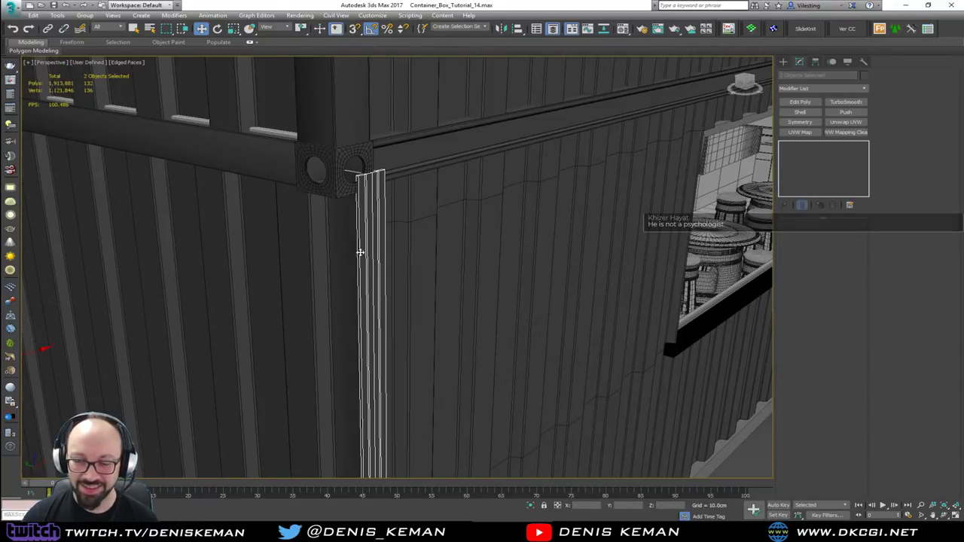
pyautogui.keyDown('alt'); pyautogui.moveTo(357, 254); pyautogui.dragTo(440, 197, button='middle'); pyautogui.keyUp('alt')
pyautogui.click(865, 76)
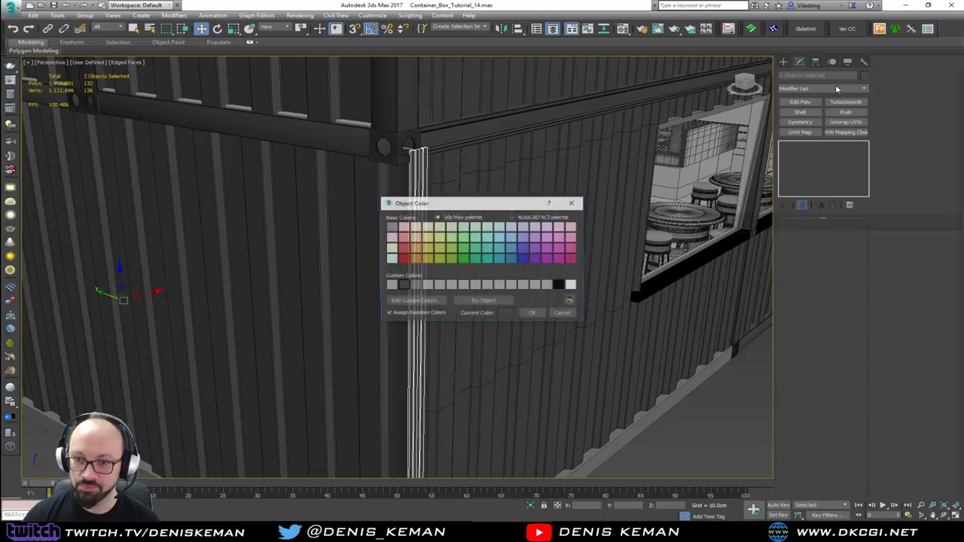
pyautogui.click(538, 317)
pyautogui.moveTo(485, 288); pyautogui.dragTo(466, 157, button='middle')
pyautogui.scroll(-4, 465, 157)
pyautogui.click(574, 400)
# Fit the window-side corner beam under its corner casting, at about X 992 cm and Y -597 cm.
pyautogui.keyDown('alt'); pyautogui.moveTo(316, 226); pyautogui.dragTo(312, 200, button='middle'); pyautogui.keyUp('alt')
pyautogui.moveTo(390, 206); pyautogui.dragTo(467, 257, button='middle')
pyautogui.keyDown('alt'); pyautogui.moveTo(409, 272); pyautogui.dragTo(429, 306, button='middle'); pyautogui.keyUp('alt')
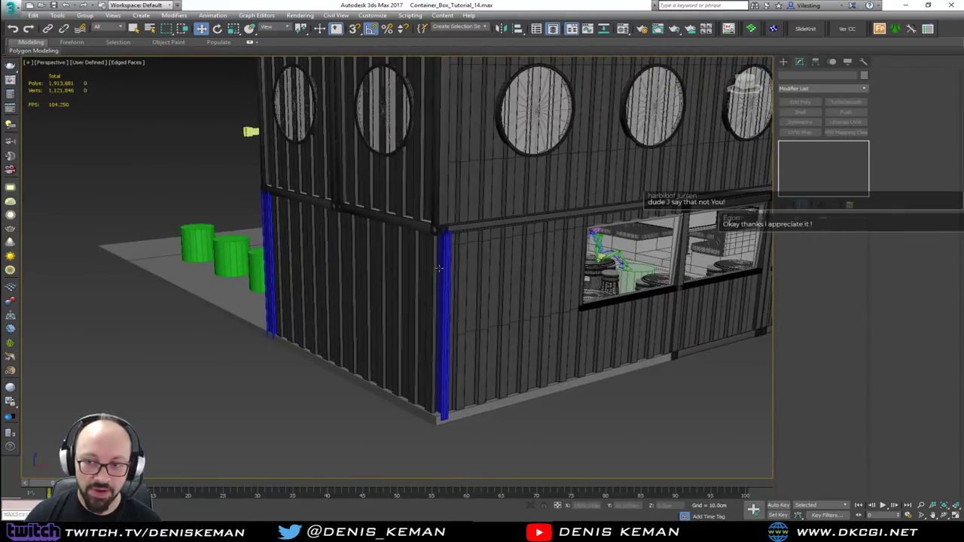
pyautogui.scroll(4, 443, 261)
pyautogui.keyDown('alt'); pyautogui.moveTo(414, 258); pyautogui.dragTo(421, 258, button='middle'); pyautogui.keyUp('alt')
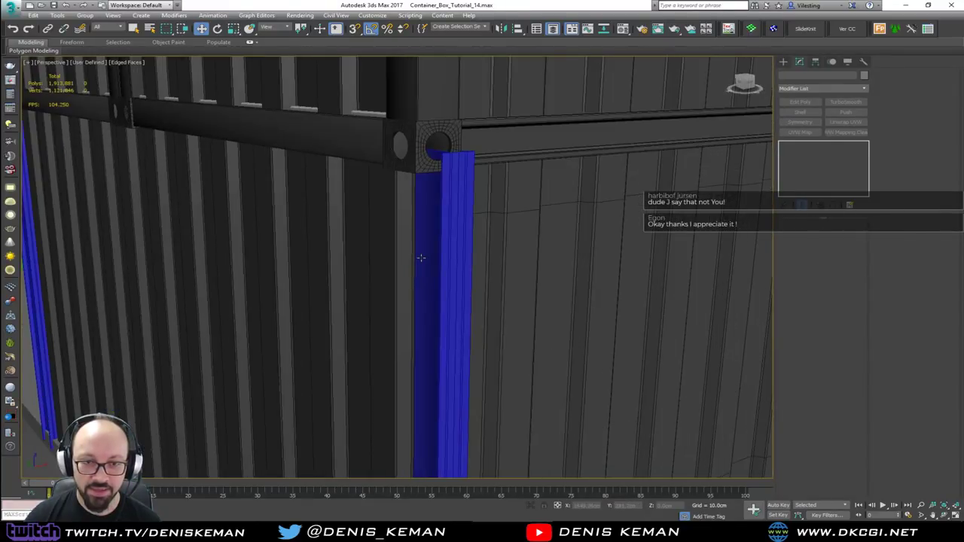
pyautogui.keyDown('alt'); pyautogui.moveTo(439, 203); pyautogui.dragTo(444, 250, button='middle'); pyautogui.keyUp('alt')
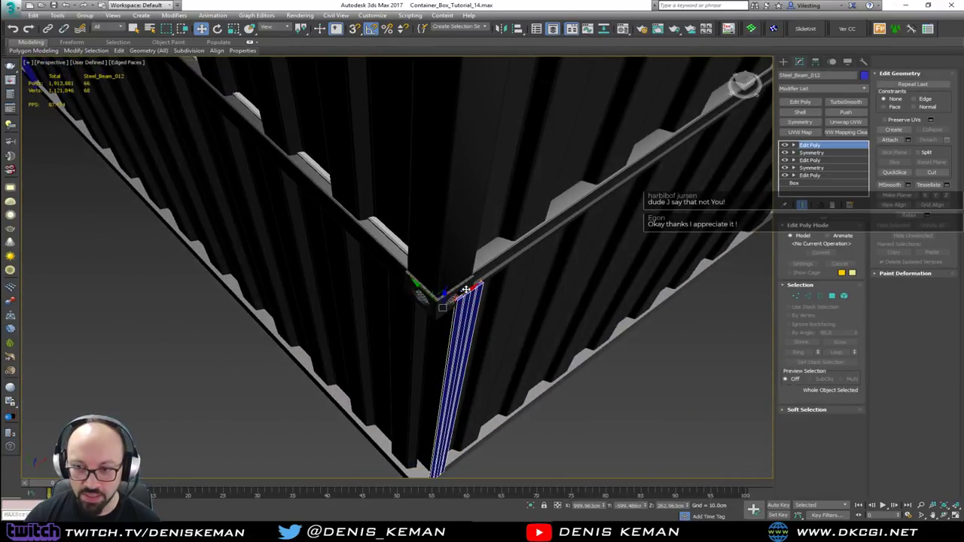
pyautogui.moveTo(467, 290); pyautogui.dragTo(446, 299)
pyautogui.keyDown('alt'); pyautogui.moveTo(446, 300); pyautogui.dragTo(504, 280, button='middle'); pyautogui.keyUp('alt')
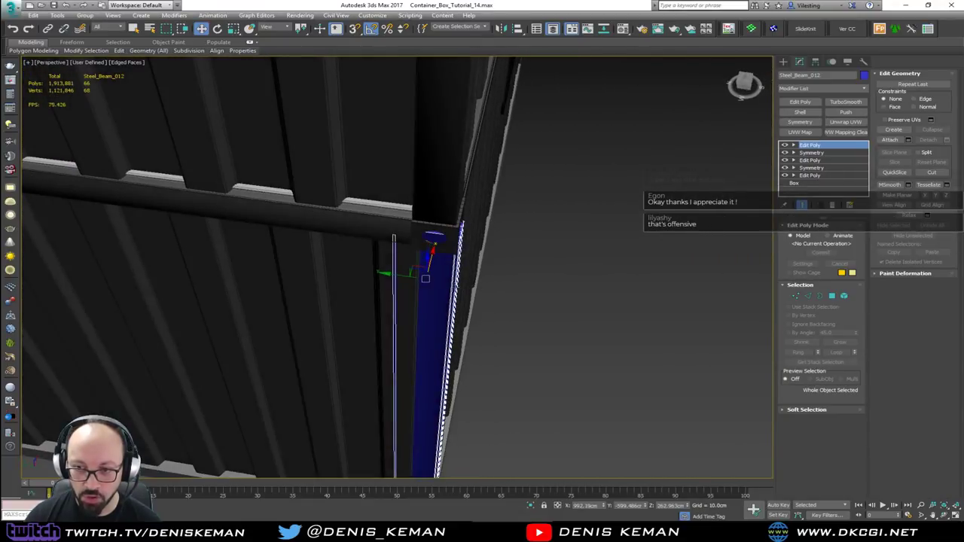
pyautogui.moveTo(402, 277); pyautogui.dragTo(394, 277)
pyautogui.keyDown('alt'); pyautogui.moveTo(394, 278); pyautogui.dragTo(314, 189, button='middle'); pyautogui.keyUp('alt')
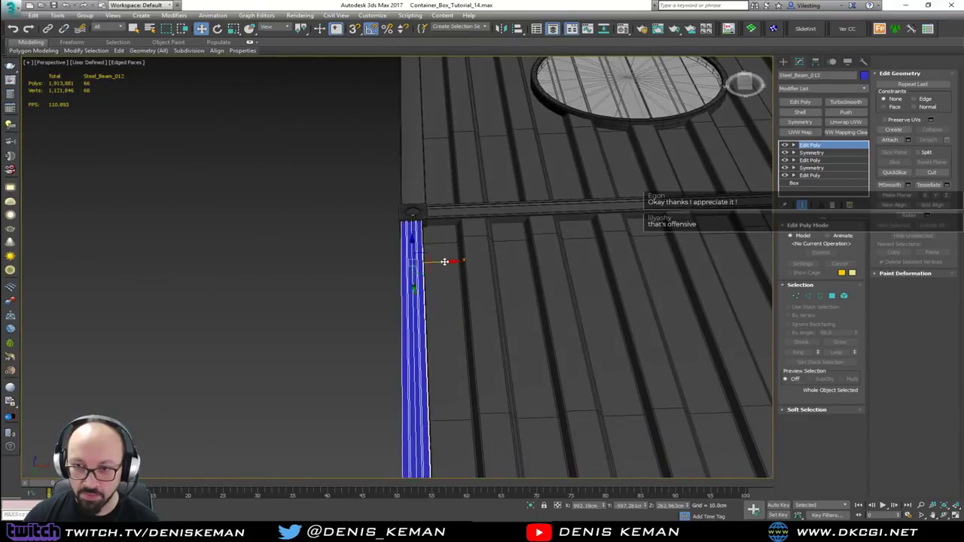
pyautogui.moveTo(445, 262); pyautogui.dragTo(449, 263)
# Shift the terrace-side corner beam outward along X to about 996 cm.
pyautogui.keyDown('alt'); pyautogui.moveTo(448, 263); pyautogui.dragTo(280, 178, button='middle'); pyautogui.keyUp('alt')
pyautogui.click(206, 143)
pyautogui.moveTo(259, 147); pyautogui.dragTo(247, 151)
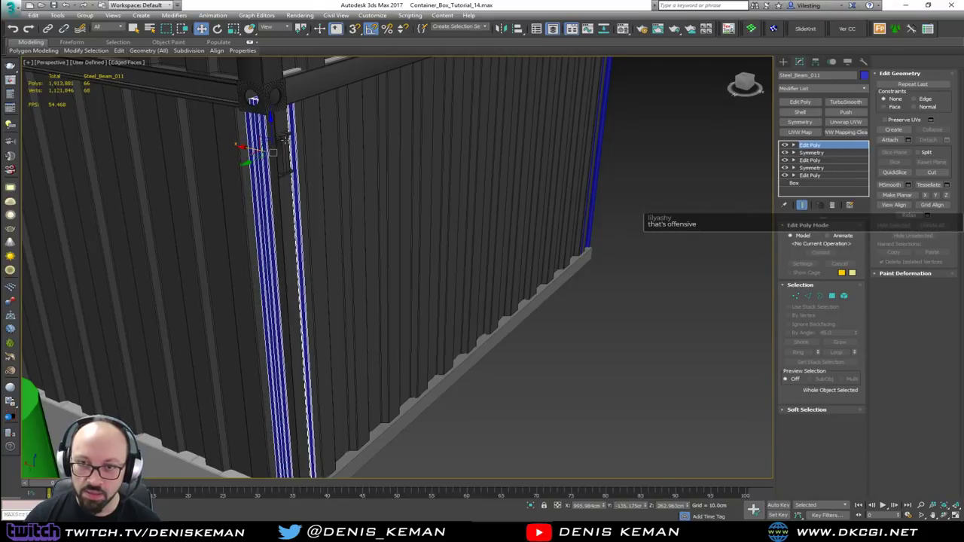
# Shift the end vertices of the horizontal steel beam near the terrace-side corner slightly outward along X, and deselect the beam.
pyautogui.click(285, 138)
pyautogui.scroll(4, 284, 140)
pyautogui.press('1')
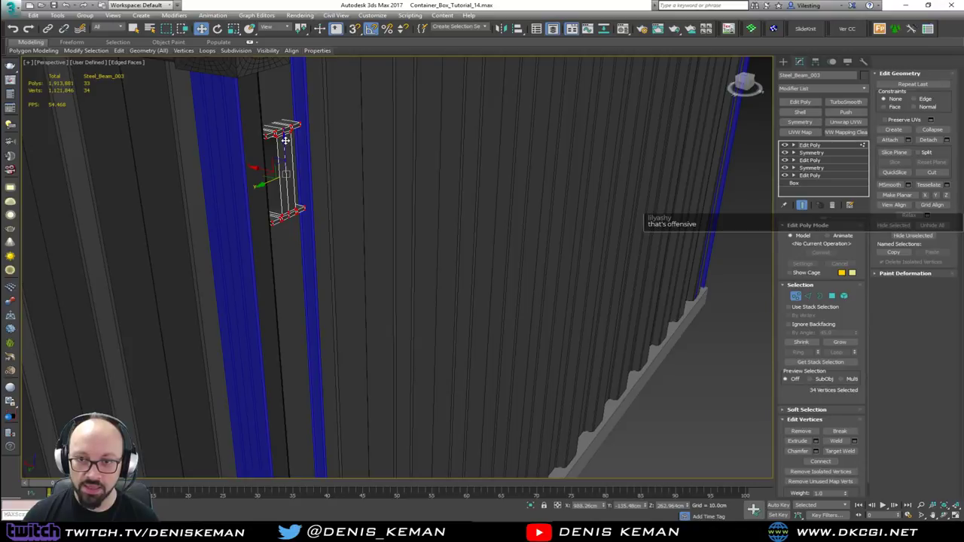
pyautogui.keyDown('alt'); pyautogui.moveTo(284, 142); pyautogui.dragTo(318, 152, button='middle'); pyautogui.keyUp('alt')
pyautogui.press('F3')
pyautogui.press('F3')
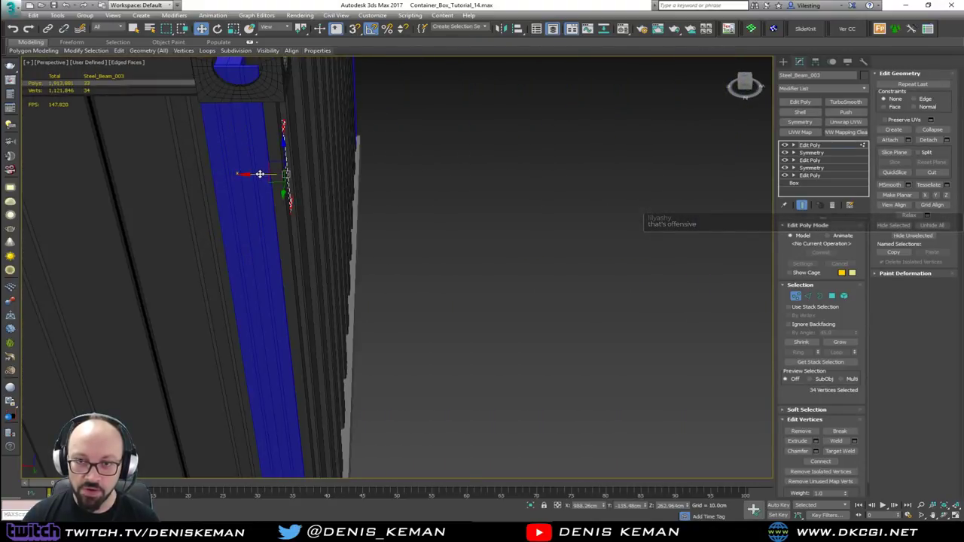
pyautogui.moveTo(260, 174); pyautogui.dragTo(246, 174)
pyautogui.press('F3')
pyautogui.moveTo(254, 175)
pyautogui.keyDown('alt'); pyautogui.mouseDown(button='middle')
pyautogui.moveTo(390, 201)
pyautogui.moveTo(450, 152)
pyautogui.mouseUp(button='middle'); pyautogui.keyUp('alt')
pyautogui.press('1')
pyautogui.scroll(-5, 275, 177)
pyautogui.press('F3')
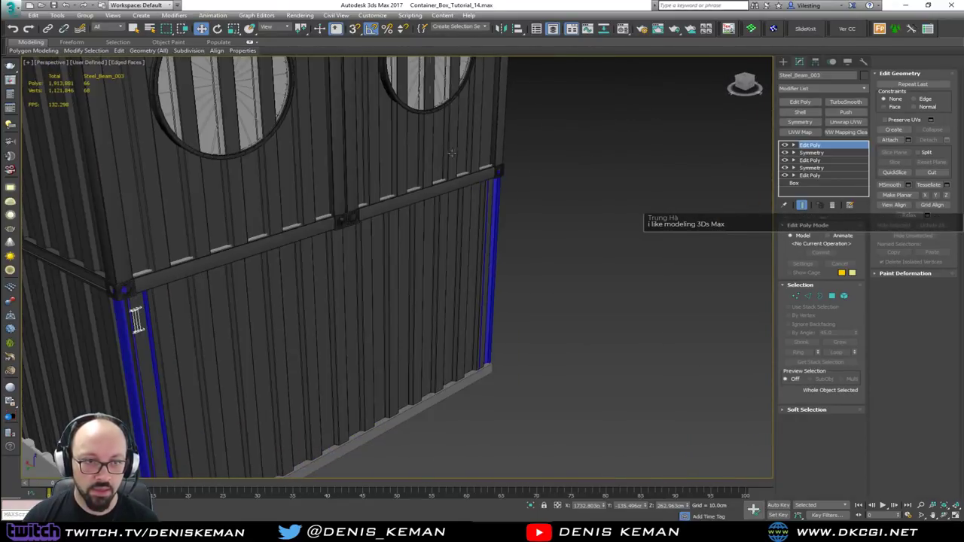
pyautogui.click(555, 265)
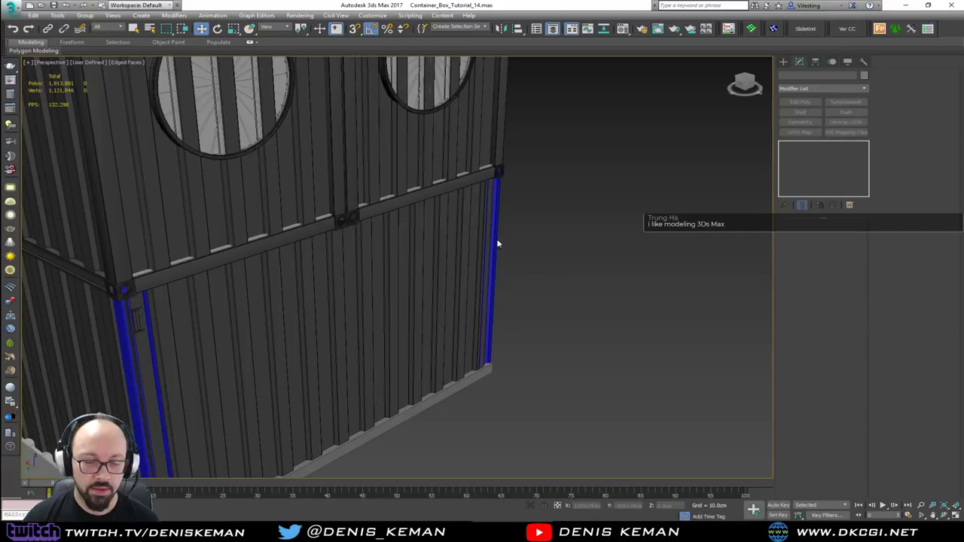
# Isolate the interior steel frame's two upright beams and cross beam behind the seated figure.
pyautogui.moveTo(431, 282); pyautogui.dragTo(207, 263, button='middle')
pyautogui.scroll(-3, 473, 236)
pyautogui.scroll(4, 403, 244)
pyautogui.moveTo(429, 286); pyautogui.dragTo(291, 275, button='middle')
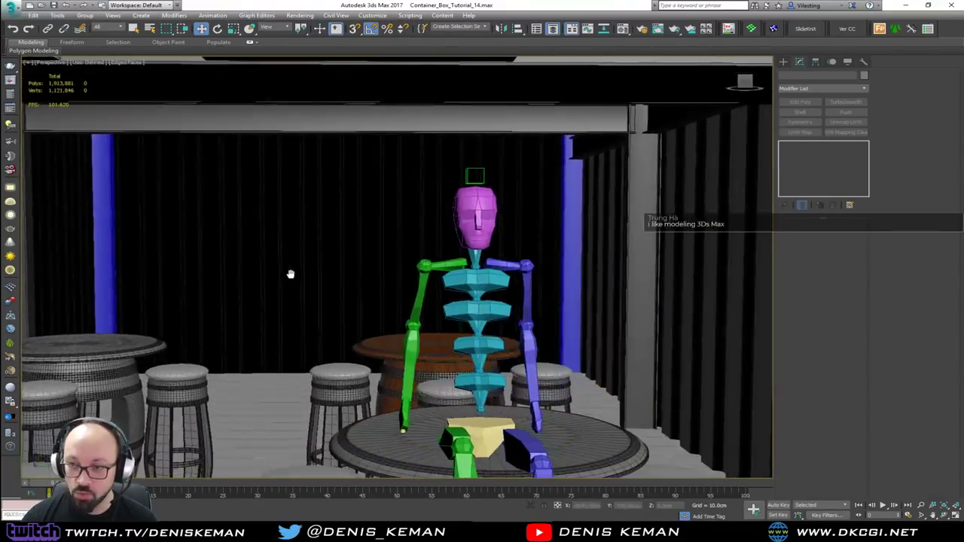
pyautogui.keyDown('alt'); pyautogui.moveTo(513, 301); pyautogui.dragTo(428, 229, button='middle'); pyautogui.keyUp('alt')
pyautogui.scroll(2, 445, 251)
pyautogui.scroll(-2, 446, 250)
pyautogui.click(257, 188)
pyautogui.keyDown('ctrl'); pyautogui.click(297, 159); pyautogui.keyUp('ctrl')
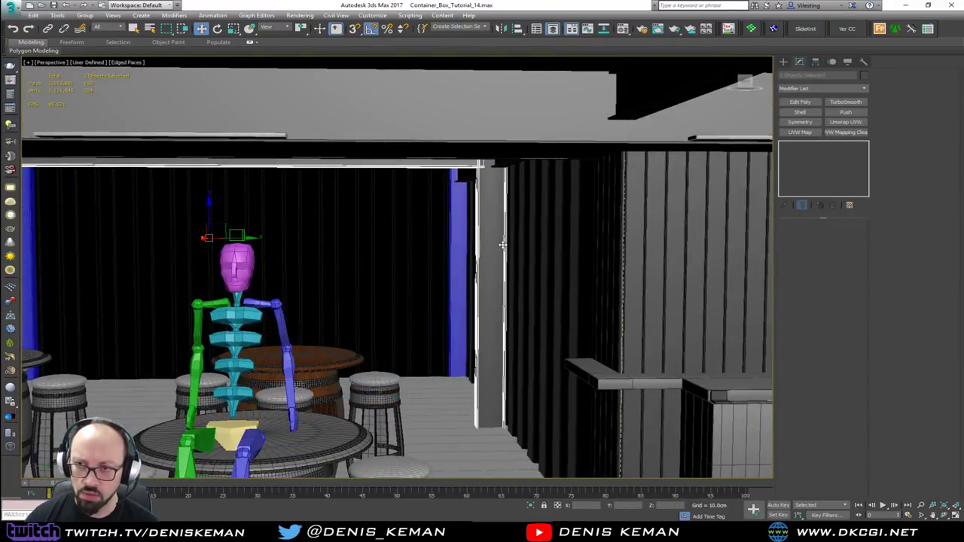
pyautogui.hotkey('alt', 'q')
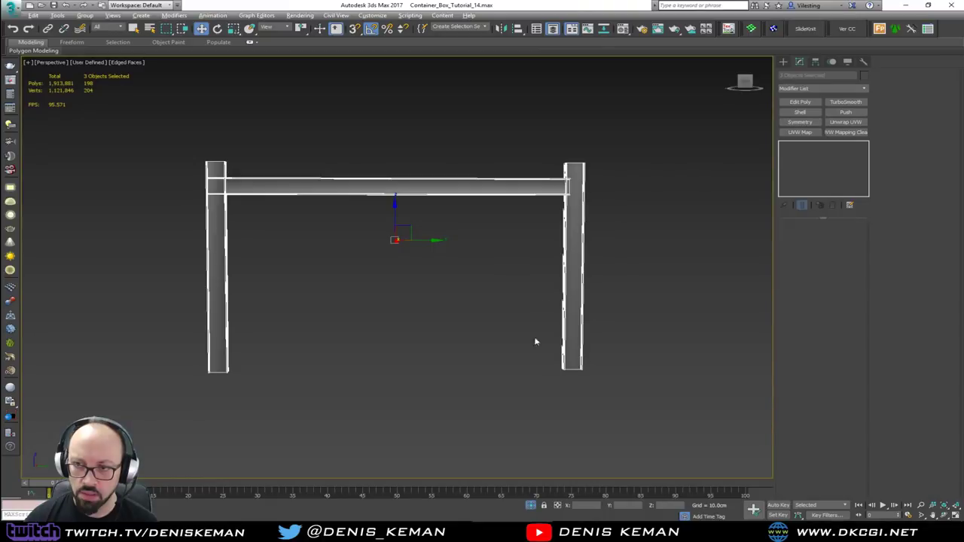
# Draw a snapped plane of about 290.9 by 463.7 cm over the frame's full outline in the Left view.
pyautogui.click(494, 359)
pyautogui.hotkey('alt', 'w')
pyautogui.click(452, 229)
pyautogui.press('z')
pyautogui.click(345, 220)
pyautogui.press('z')
pyautogui.click(311, 359)
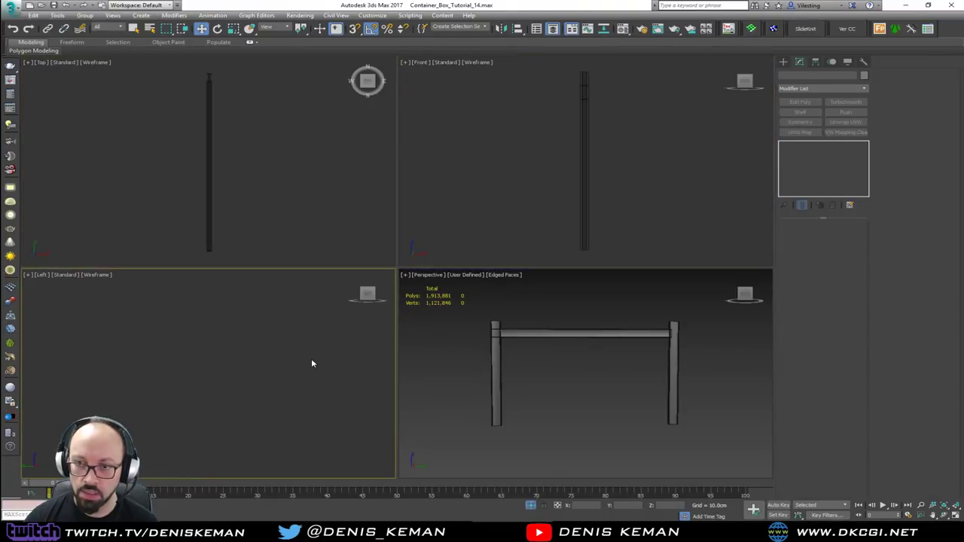
pyautogui.press('z')
pyautogui.hotkey('alt', 'w')
pyautogui.rightClick(398, 232)
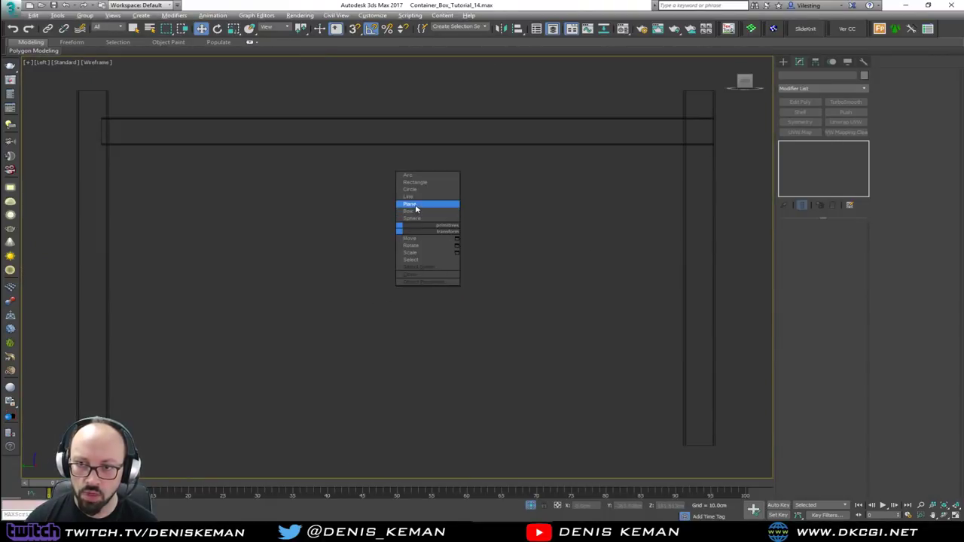
pyautogui.click(413, 205)
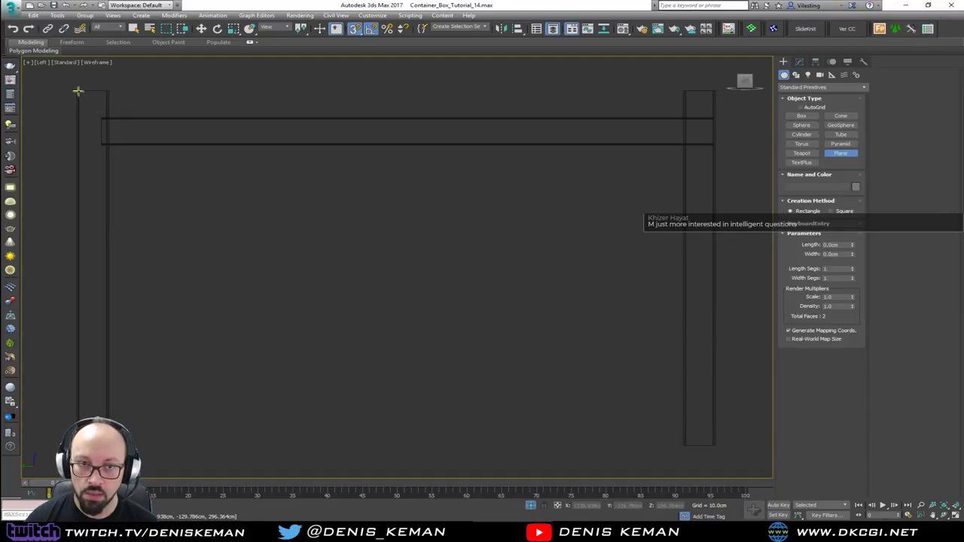
pyautogui.moveTo(78, 91); pyautogui.dragTo(716, 449)
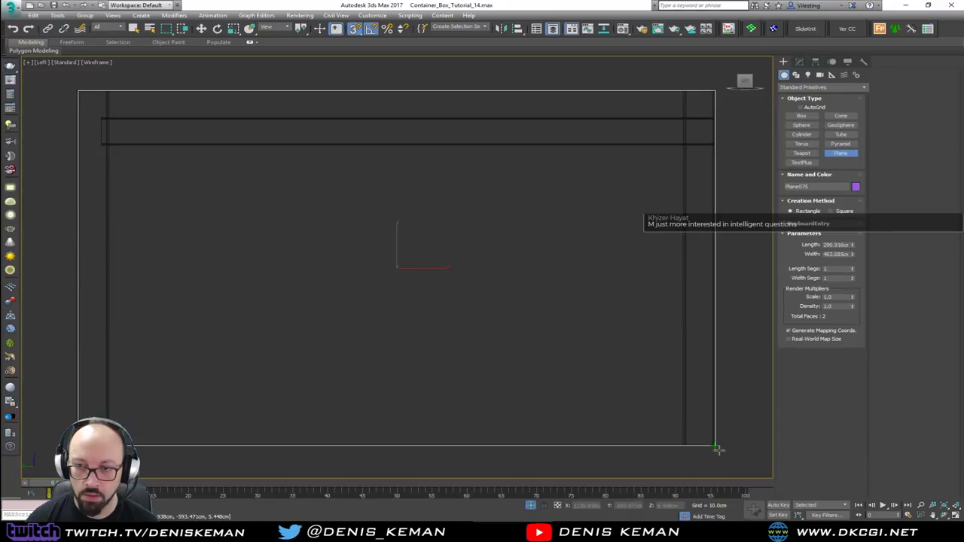
pyautogui.hotkey('alt', 'w')
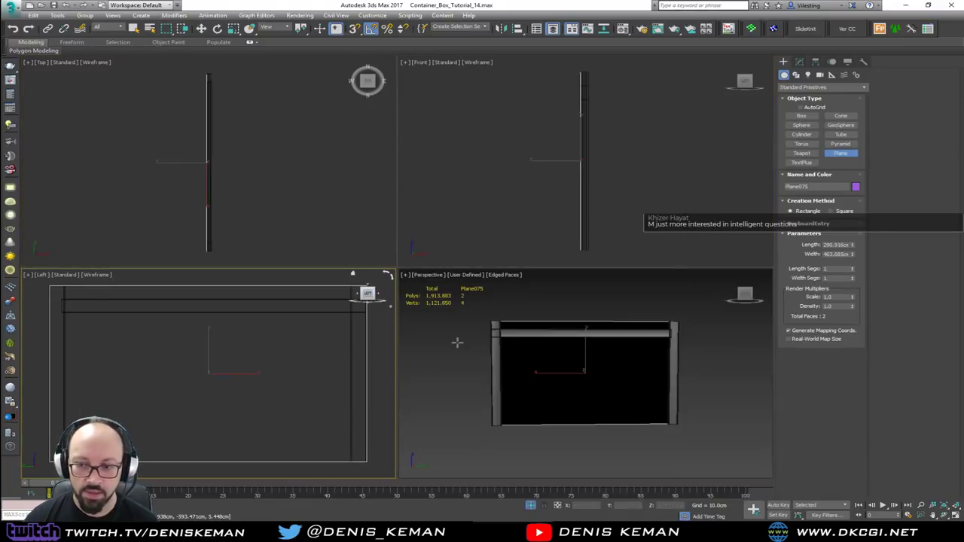
pyautogui.hotkey('alt', 'w')
# Turn the plane about its vertical axis to face the other way and snap it along X onto the upright beams' face.
pyautogui.keyDown('alt'); pyautogui.moveTo(402, 306); pyautogui.dragTo(366, 265, button='middle'); pyautogui.keyUp('alt')
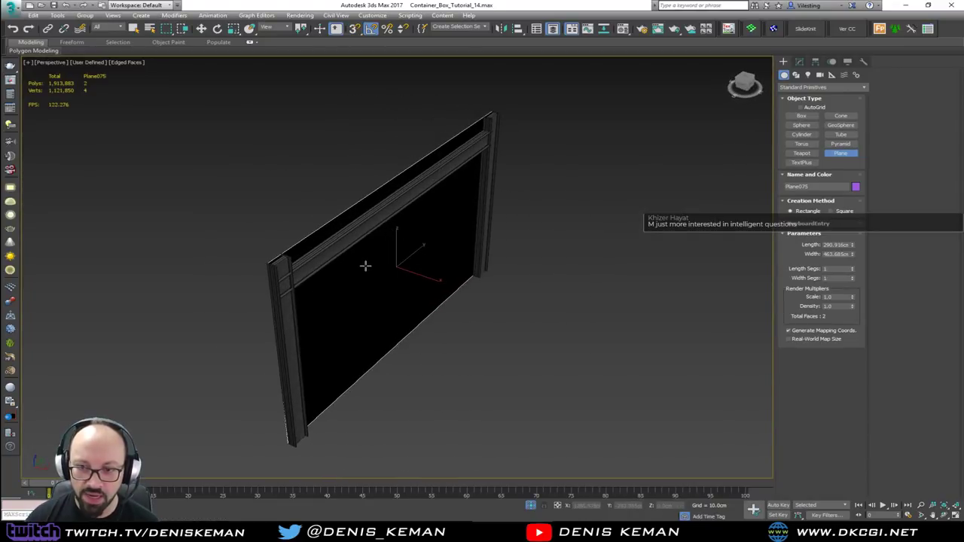
pyautogui.press('e')
pyautogui.moveTo(400, 286); pyautogui.dragTo(493, 289)
pyautogui.press('w')
pyautogui.moveTo(419, 273); pyautogui.dragTo(446, 281)
pyautogui.scroll(2, 328, 279)
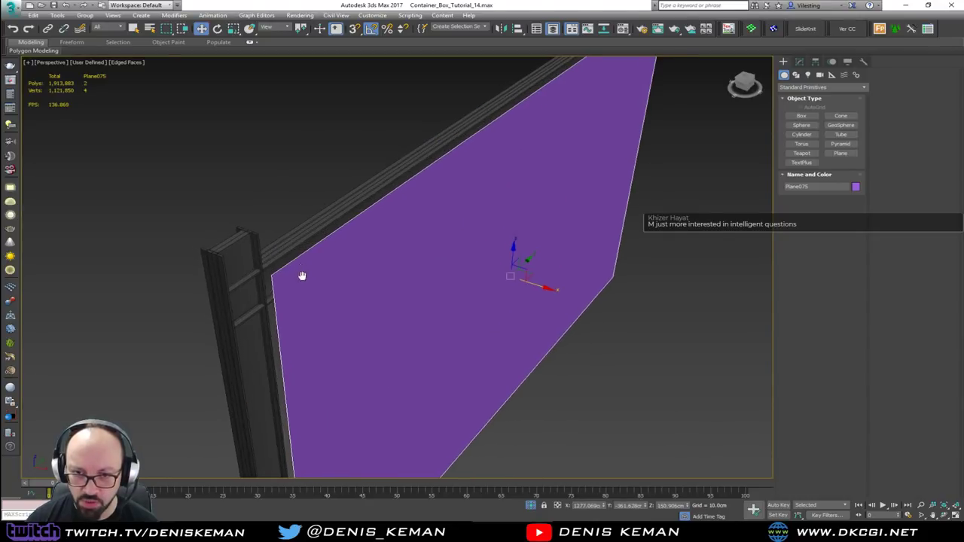
pyautogui.scroll(3, 316, 283)
pyautogui.press('s')
pyautogui.moveTo(312, 287); pyautogui.dragTo(238, 258)
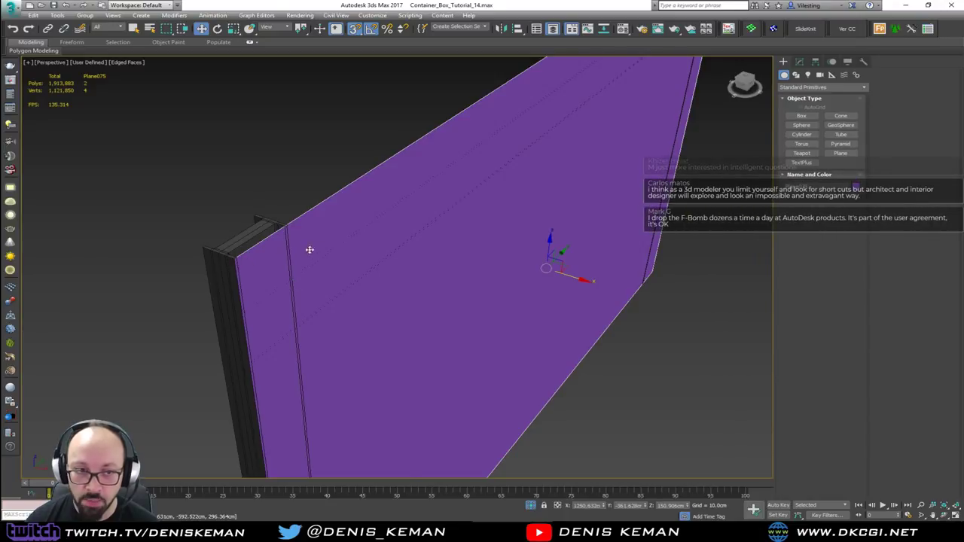
# Examine the plane's fit on the beam frame from both sides and bring the full scene back from isolation.
pyautogui.moveTo(308, 249)
pyautogui.keyDown('alt'); pyautogui.mouseDown(button='middle')
pyautogui.moveTo(271, 282)
pyautogui.moveTo(358, 258)
pyautogui.moveTo(277, 259)
pyautogui.moveTo(308, 241)
pyautogui.moveTo(270, 233)
pyautogui.moveTo(304, 243)
pyautogui.moveTo(245, 246)
pyautogui.moveTo(351, 239)
pyautogui.moveTo(390, 250)
pyautogui.moveTo(310, 260)
pyautogui.mouseUp(button='middle'); pyautogui.keyUp('alt')
pyautogui.keyDown('alt'); pyautogui.moveTo(187, 232); pyautogui.dragTo(304, 255, button='middle'); pyautogui.keyUp('alt')
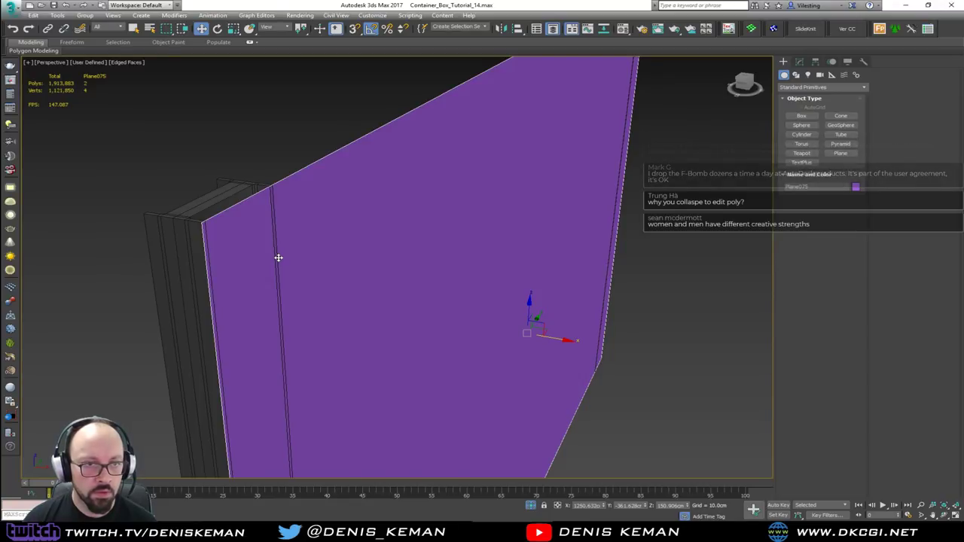
pyautogui.moveTo(350, 287); pyautogui.dragTo(233, 280, button='middle')
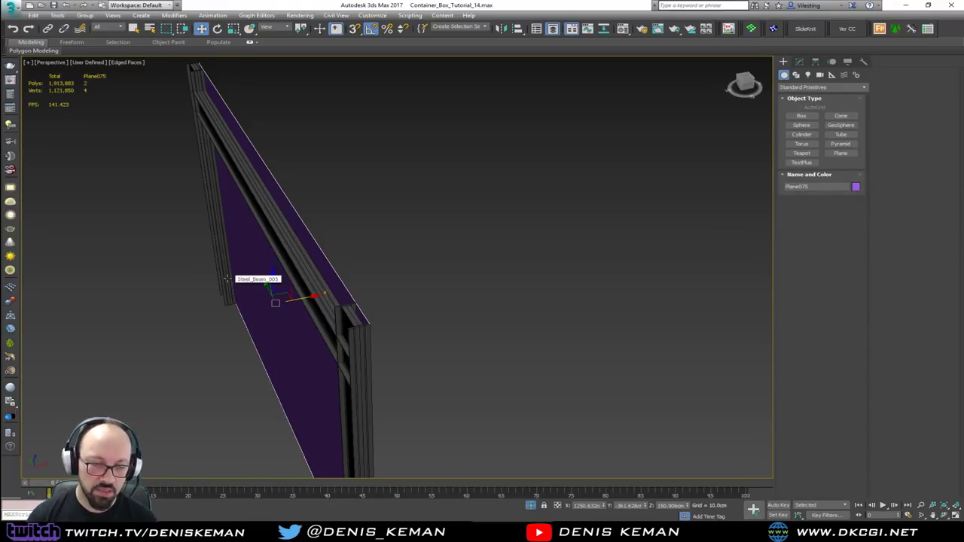
pyautogui.keyDown('alt'); pyautogui.moveTo(333, 282); pyautogui.dragTo(274, 269, button='middle'); pyautogui.keyUp('alt')
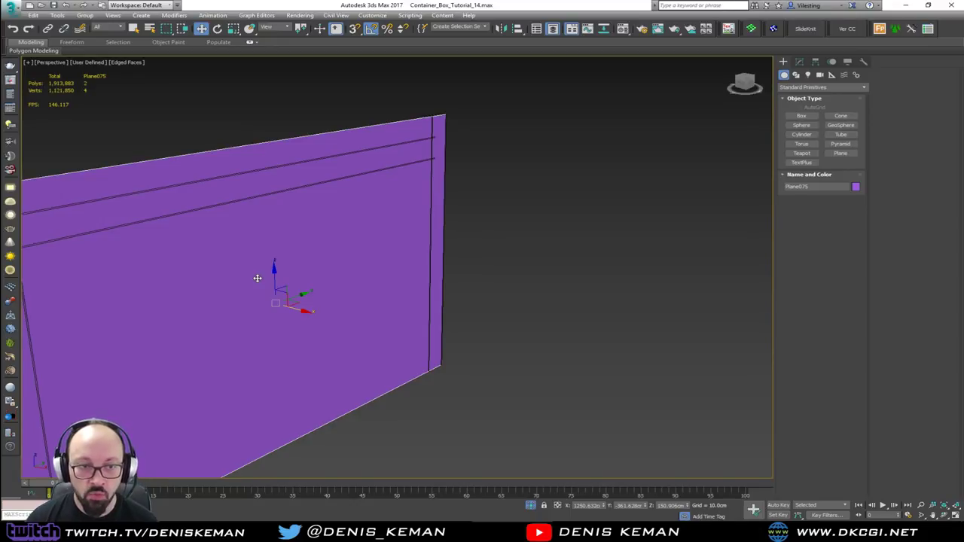
pyautogui.click(802, 63)
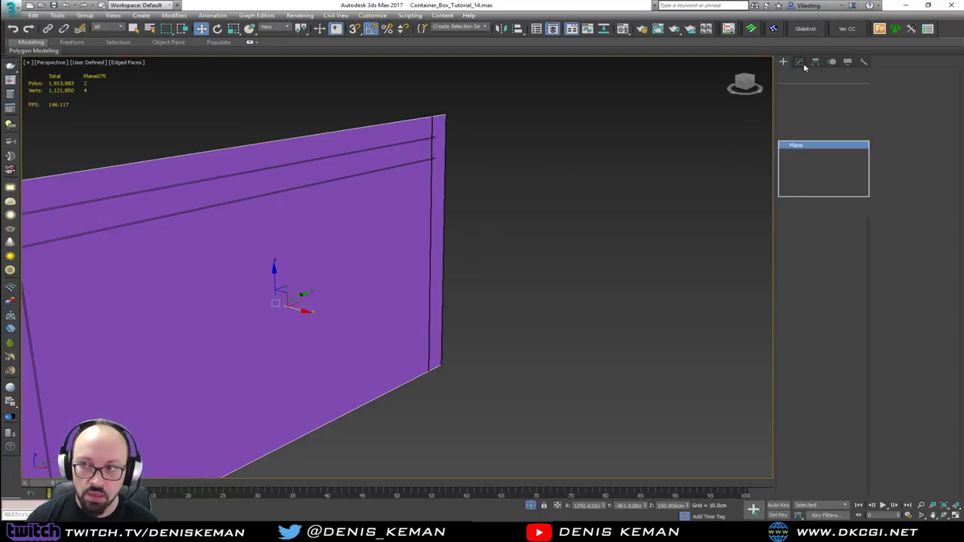
pyautogui.moveTo(423, 229); pyautogui.dragTo(445, 237, button='middle')
pyautogui.rightClick(444, 237)
pyautogui.click(471, 167)
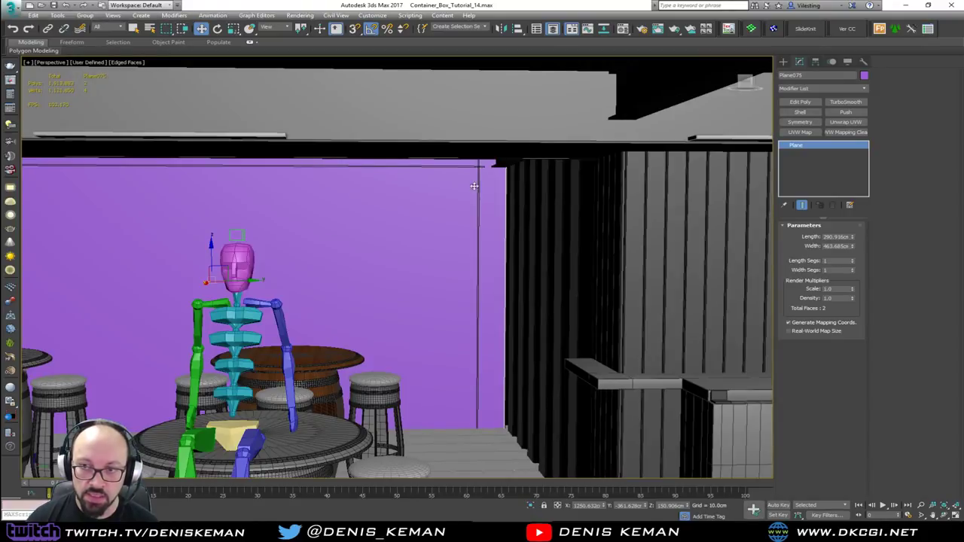
# Add an Edit Poly modifier to the plane covering the interior beam frame.
pyautogui.keyDown('alt'); pyautogui.moveTo(475, 187); pyautogui.dragTo(472, 239, button='middle'); pyautogui.keyUp('alt')
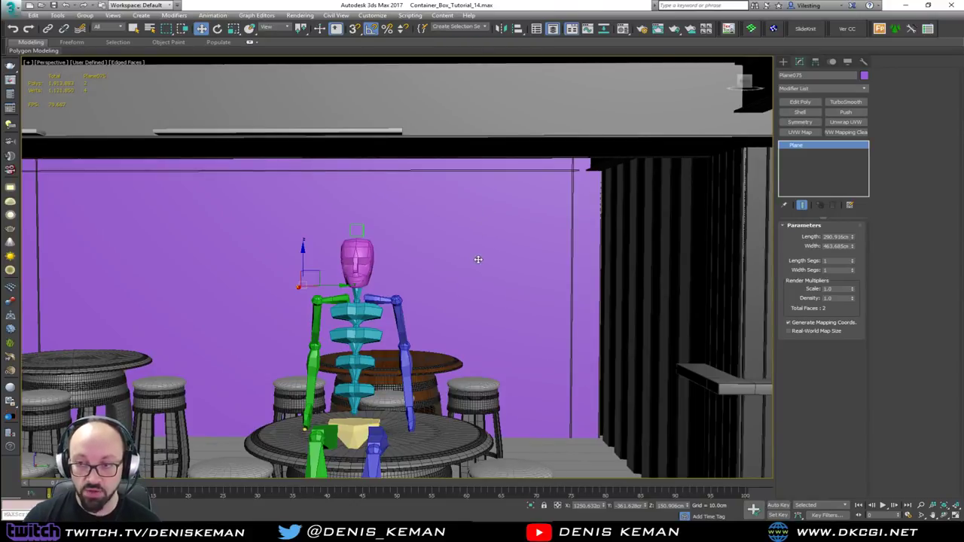
pyautogui.keyDown('alt'); pyautogui.moveTo(477, 259); pyautogui.dragTo(388, 253, button='middle'); pyautogui.keyUp('alt')
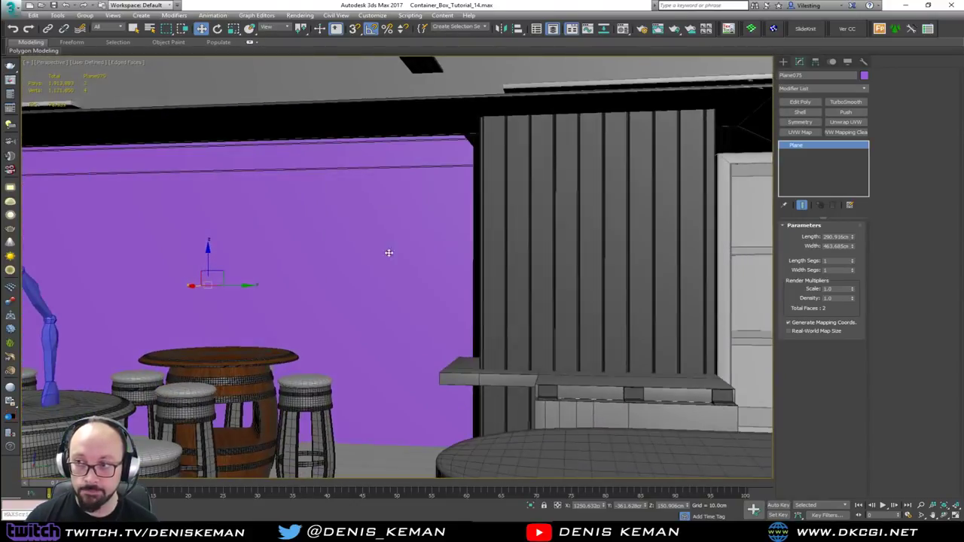
pyautogui.click(786, 106)
pyautogui.keyDown('alt'); pyautogui.moveTo(497, 226); pyautogui.dragTo(558, 224, button='middle'); pyautogui.keyUp('alt')
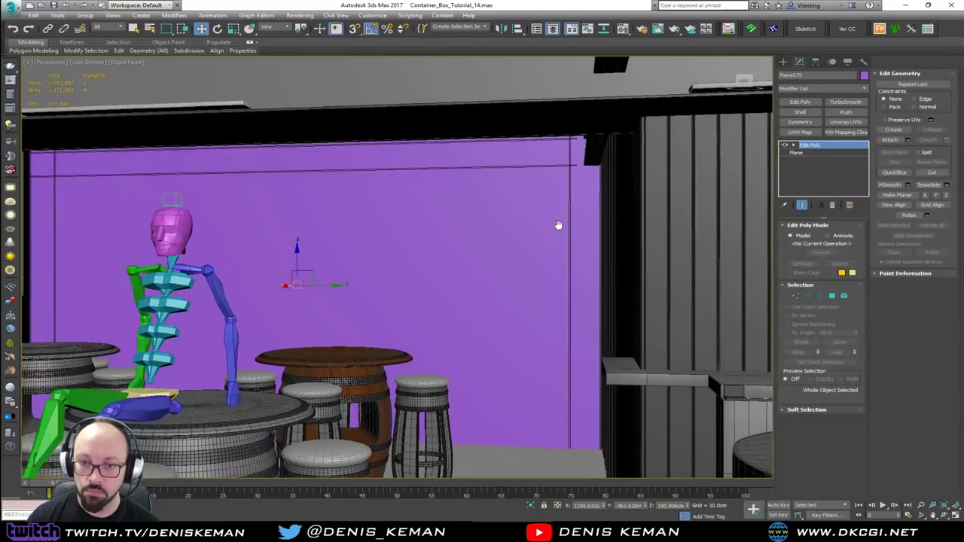
pyautogui.keyDown('alt'); pyautogui.moveTo(568, 259); pyautogui.dragTo(598, 260, button='middle'); pyautogui.keyUp('alt')
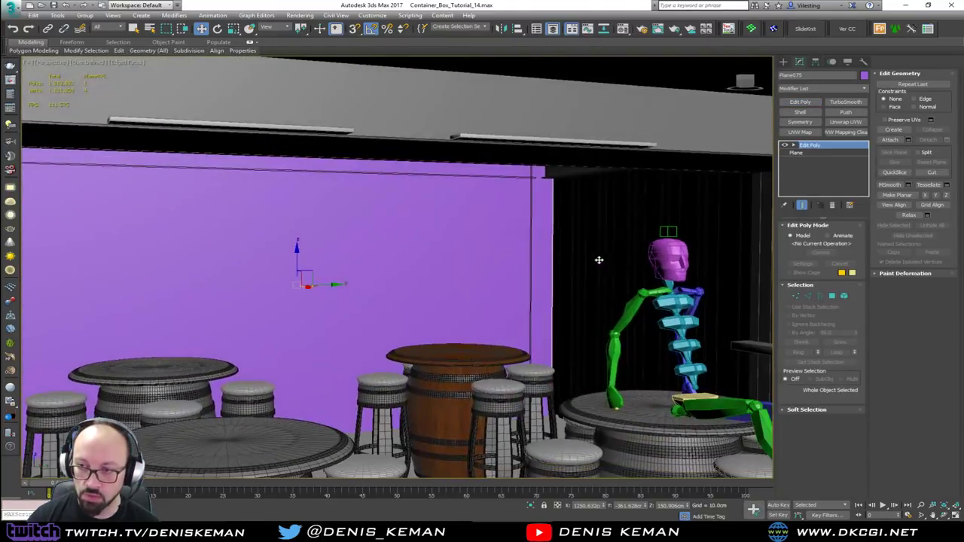
# Give the new plane a grey object color and rename it Bathroom_Wall.
pyautogui.click(865, 76)
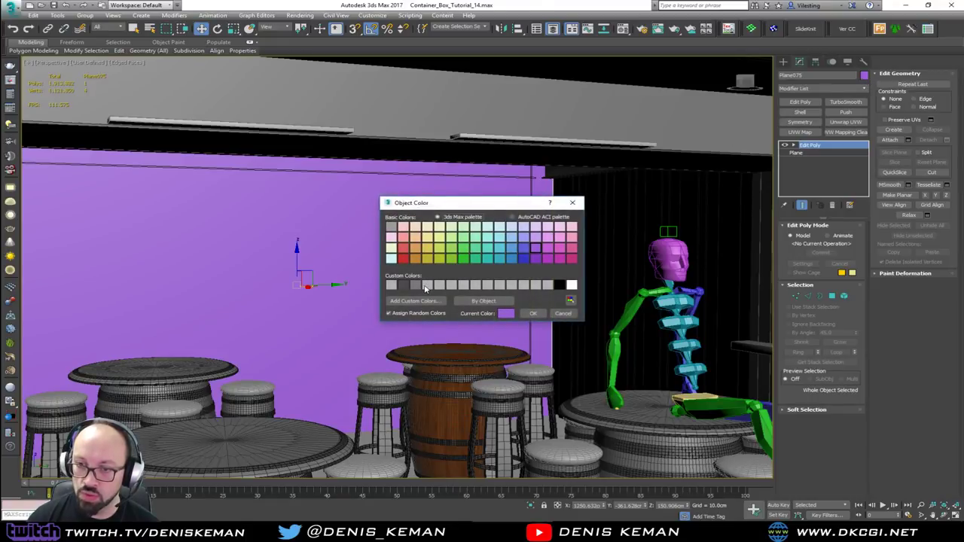
pyautogui.click(535, 314)
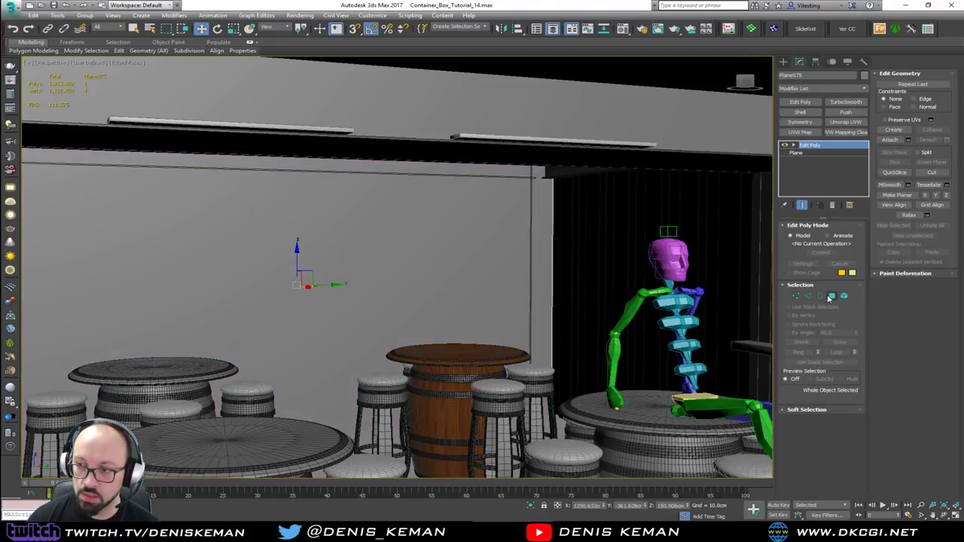
pyautogui.press('1')
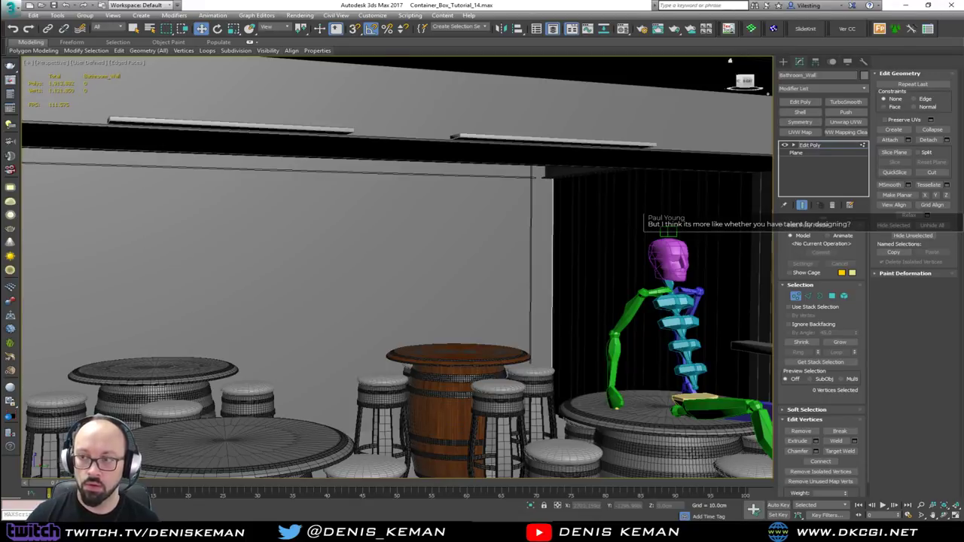
pyautogui.click(798, 299)
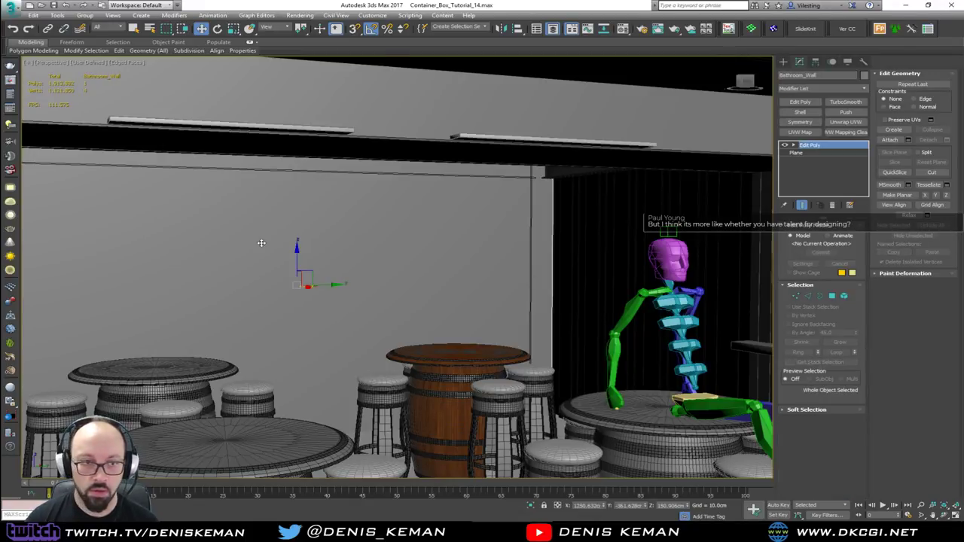
# Shift the bathroom wall panel about 2.3 cm along X, checking its position from inside and through the windows.
pyautogui.keyDown('alt'); pyautogui.moveTo(261, 243); pyautogui.dragTo(518, 199, button='middle'); pyautogui.keyUp('alt')
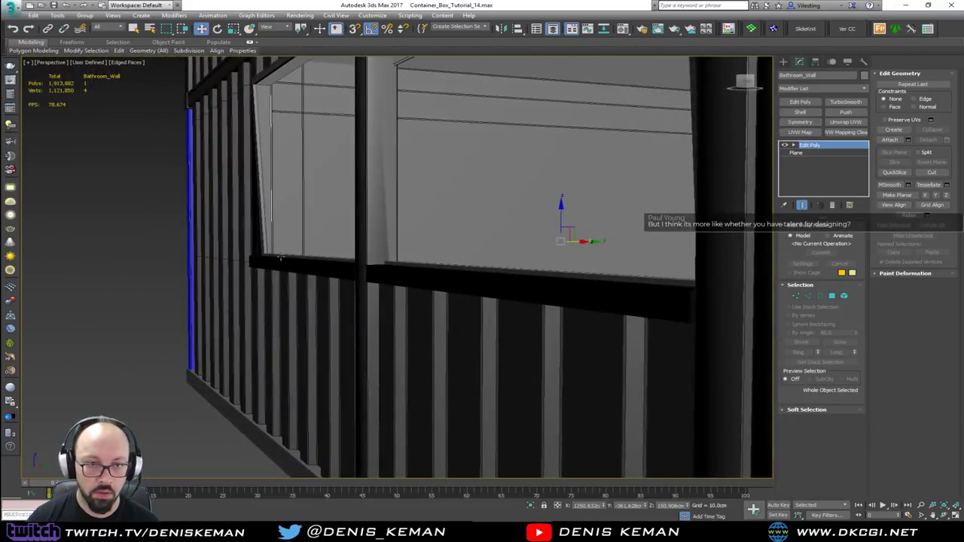
pyautogui.click(131, 273)
pyautogui.keyDown('alt'); pyautogui.moveTo(362, 244); pyautogui.dragTo(543, 216, button='middle'); pyautogui.keyUp('alt')
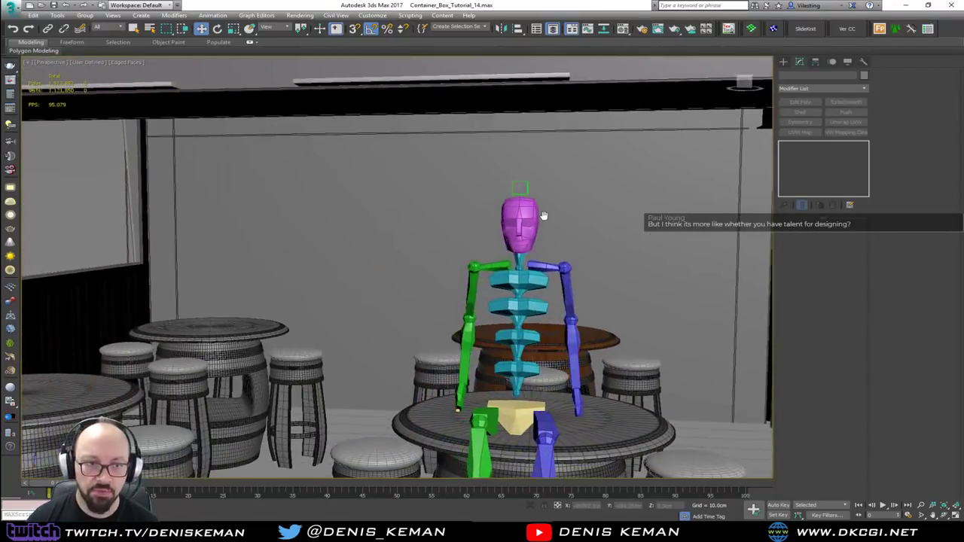
pyautogui.click(347, 221)
pyautogui.keyDown('alt'); pyautogui.moveTo(347, 220); pyautogui.dragTo(445, 238, button='middle'); pyautogui.keyUp('alt')
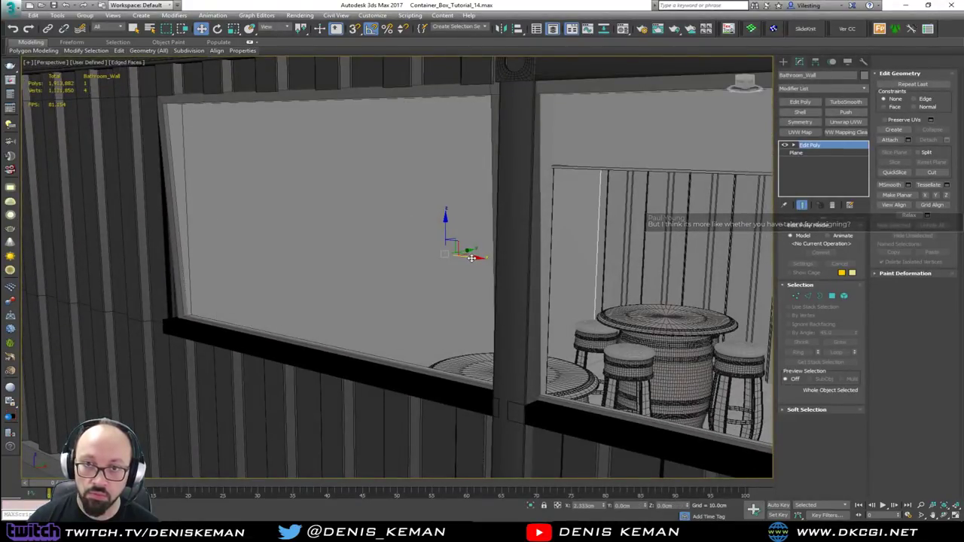
pyautogui.keyDown('alt'); pyautogui.moveTo(476, 258); pyautogui.dragTo(427, 253, button='middle'); pyautogui.keyUp('alt')
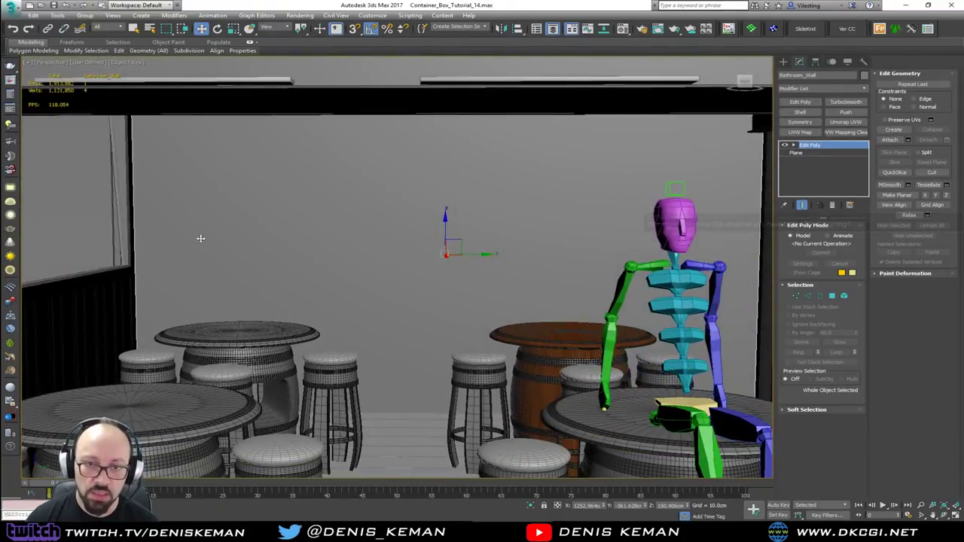
# Hide the ground-floor window frames and glass along the building's front.
pyautogui.moveTo(99, 237); pyautogui.dragTo(259, 238, button='middle')
pyautogui.click(399, 225)
pyautogui.moveTo(499, 250); pyautogui.dragTo(259, 243, button='middle')
pyautogui.moveTo(557, 251); pyautogui.dragTo(342, 254, button='middle')
pyautogui.moveTo(452, 273); pyautogui.dragTo(249, 270, button='middle')
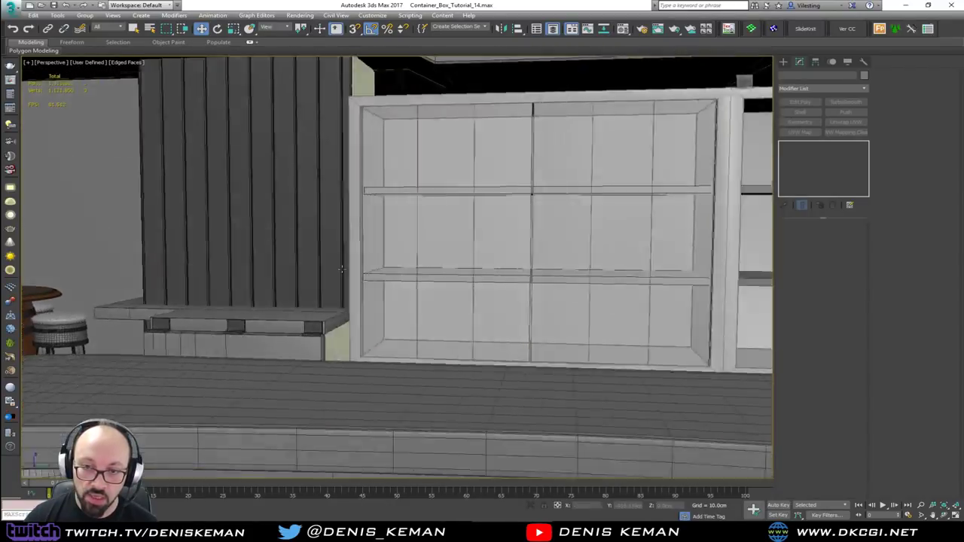
pyautogui.moveTo(520, 245); pyautogui.dragTo(424, 233, button='middle')
pyautogui.scroll(-3, 424, 272)
pyautogui.scroll(-2, 424, 233)
pyautogui.click(411, 297)
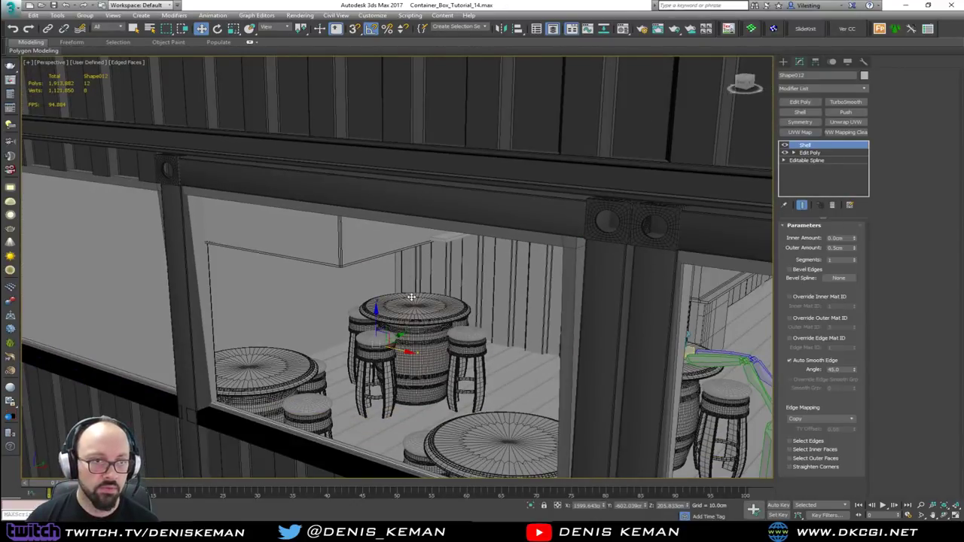
pyautogui.hotkey('alt', 'h')
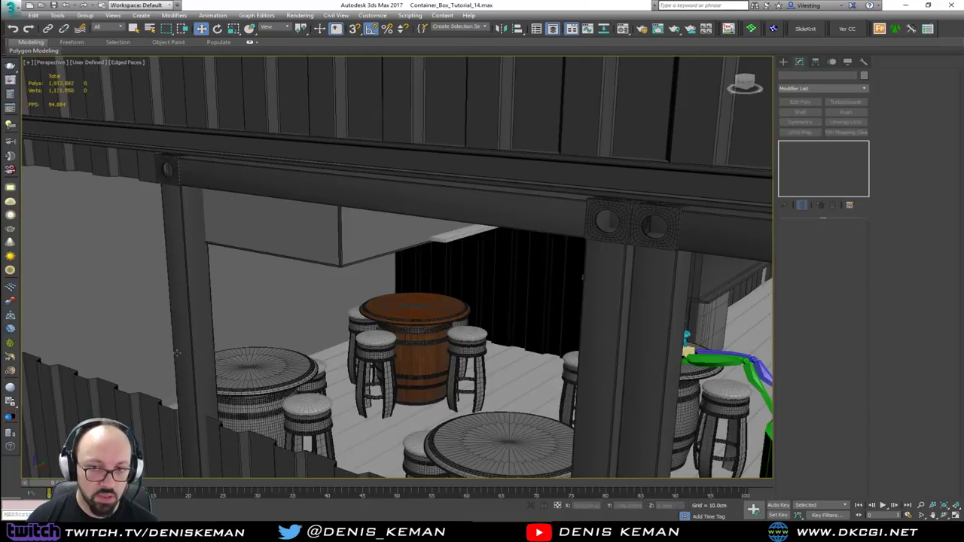
# Examine the building's exterior with the windows hidden, checking the corrugated ground-floor walls, corner beams and openings.
pyautogui.scroll(-3, 314, 254)
pyautogui.moveTo(314, 267); pyautogui.dragTo(196, 256, button='middle')
pyautogui.scroll(-5, 196, 256)
pyautogui.keyDown('alt'); pyautogui.moveTo(422, 260); pyautogui.dragTo(384, 266, button='middle'); pyautogui.keyUp('alt')
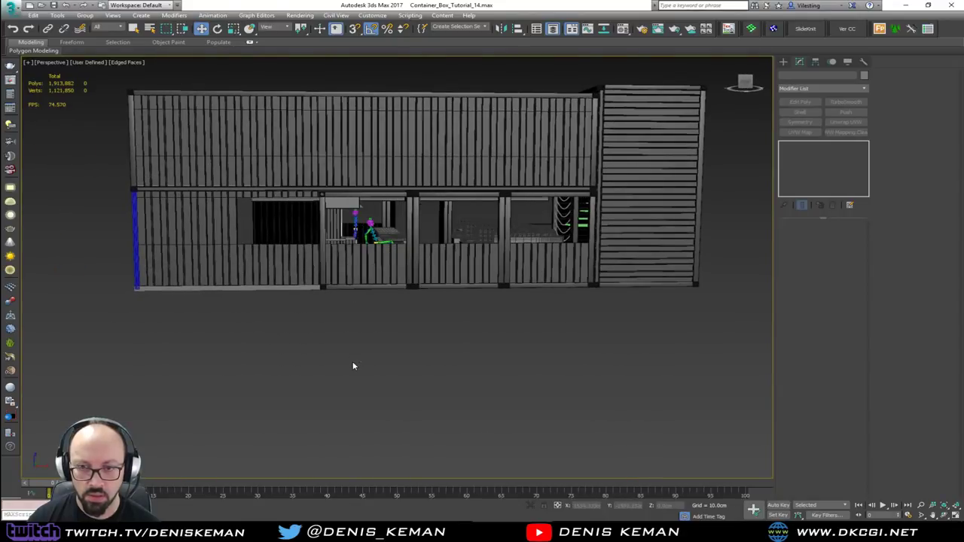
pyautogui.click(263, 271)
pyautogui.scroll(4, 271, 275)
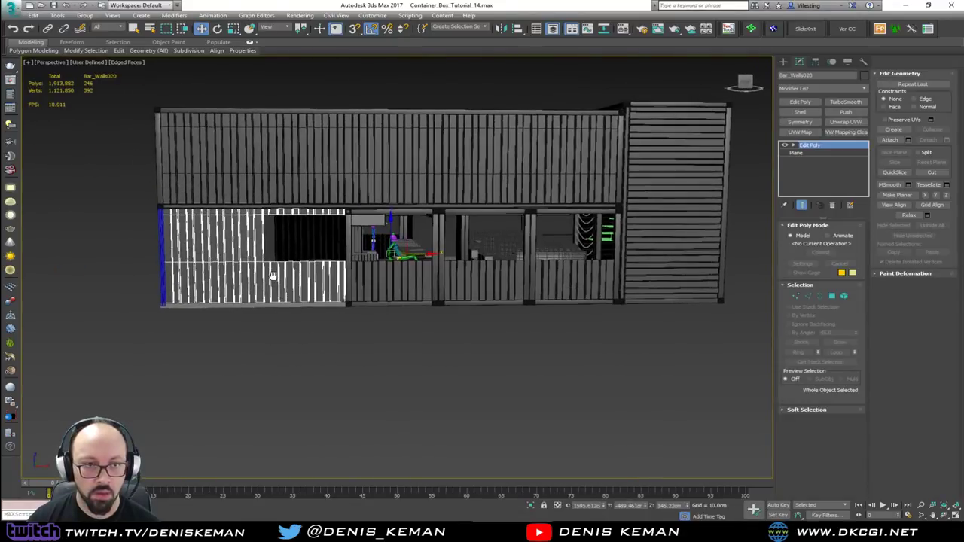
pyautogui.click(307, 375)
pyautogui.keyDown('alt'); pyautogui.moveTo(280, 362); pyautogui.dragTo(327, 333, button='middle'); pyautogui.keyUp('alt')
pyautogui.scroll(7, 260, 294)
pyautogui.moveTo(262, 280); pyautogui.dragTo(528, 288, button='middle')
pyautogui.scroll(-3, 386, 327)
pyautogui.scroll(-3, 411, 326)
pyautogui.scroll(1, 286, 280)
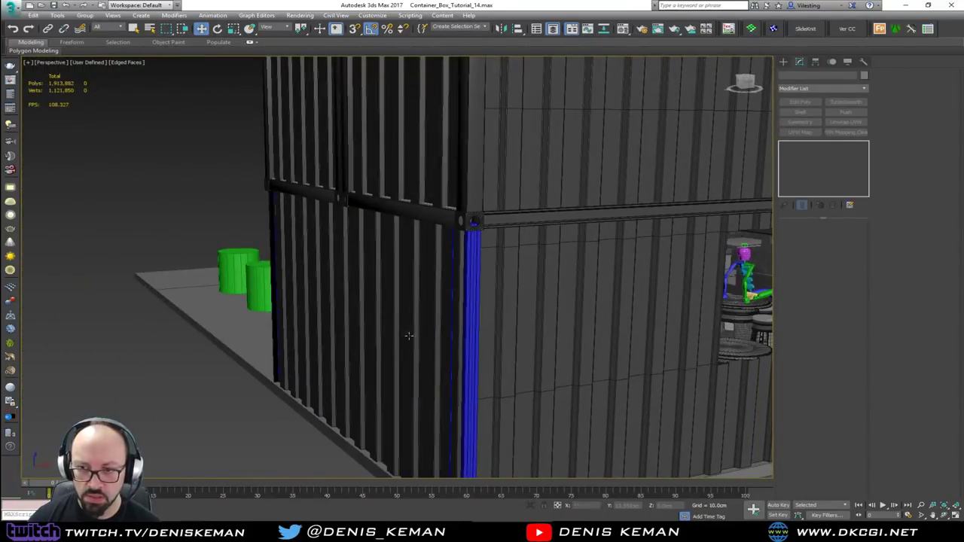
pyautogui.moveTo(409, 336); pyautogui.dragTo(199, 282, button='middle')
pyautogui.keyDown('alt'); pyautogui.moveTo(422, 294); pyautogui.dragTo(318, 294, button='middle'); pyautogui.keyUp('alt')
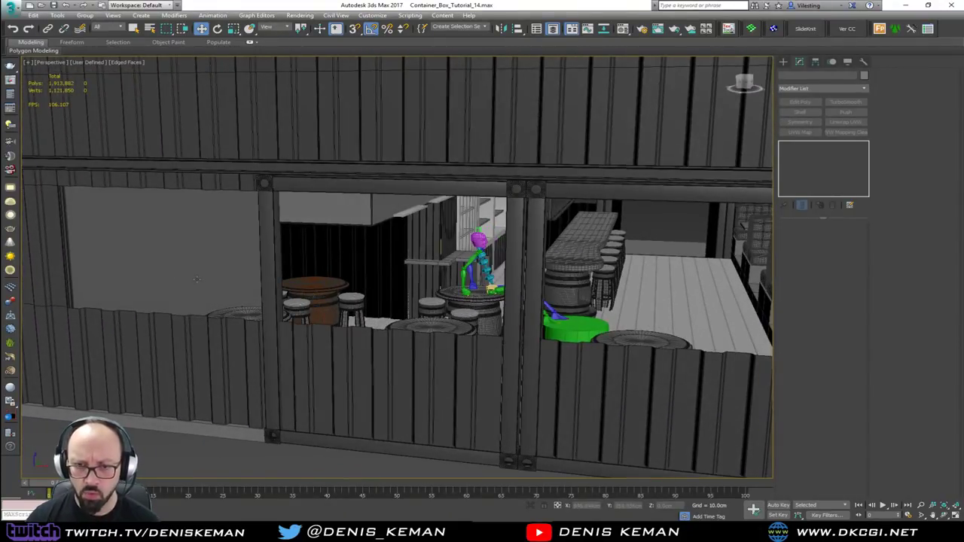
# Turn off the edged-faces display and select the container frame at the paired posts between the front openings.
pyautogui.press('F4')
pyautogui.moveTo(179, 297); pyautogui.dragTo(293, 281, button='middle')
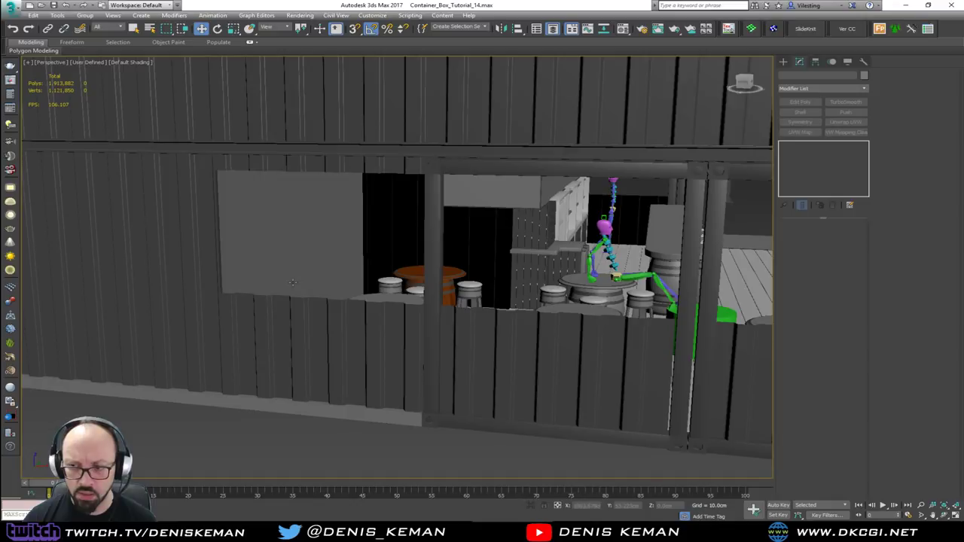
pyautogui.moveTo(637, 375); pyautogui.dragTo(554, 388, button='middle')
pyautogui.scroll(3, 554, 388)
pyautogui.keyDown('alt'); pyautogui.moveTo(527, 342); pyautogui.dragTo(538, 350, button='middle'); pyautogui.keyUp('alt')
pyautogui.scroll(3, 537, 389)
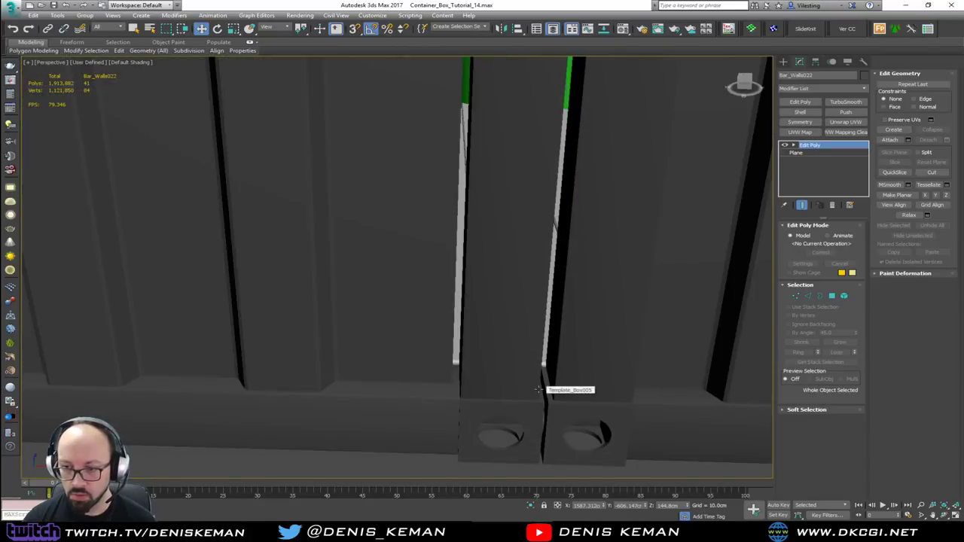
pyautogui.press('F3')
pyautogui.click(527, 390)
pyautogui.press('F3')
pyautogui.scroll(4, 528, 390)
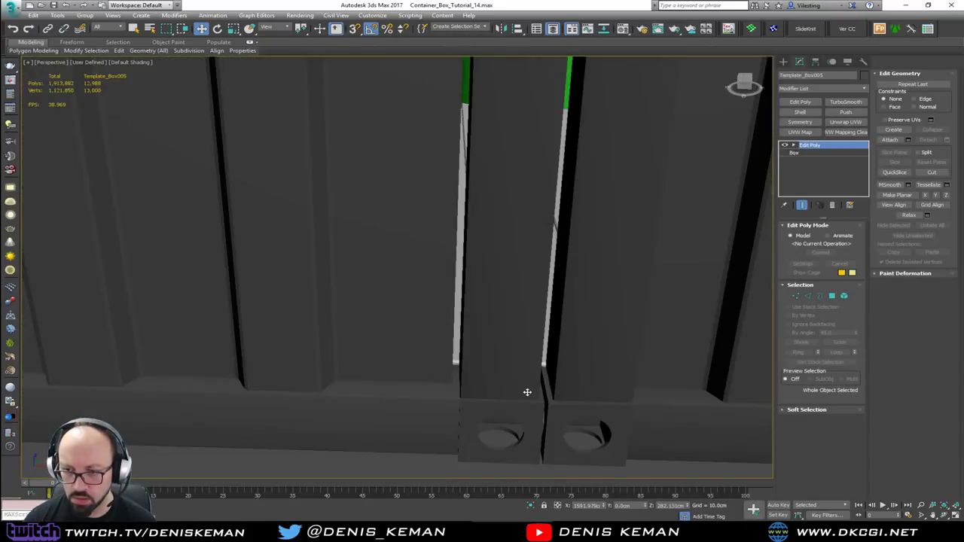
# Examine the gap between the two adjoining container posts and corner castings, and the lower wall panels beside them.
pyautogui.moveTo(527, 389); pyautogui.dragTo(401, 330, button='middle')
pyautogui.scroll(5, 402, 329)
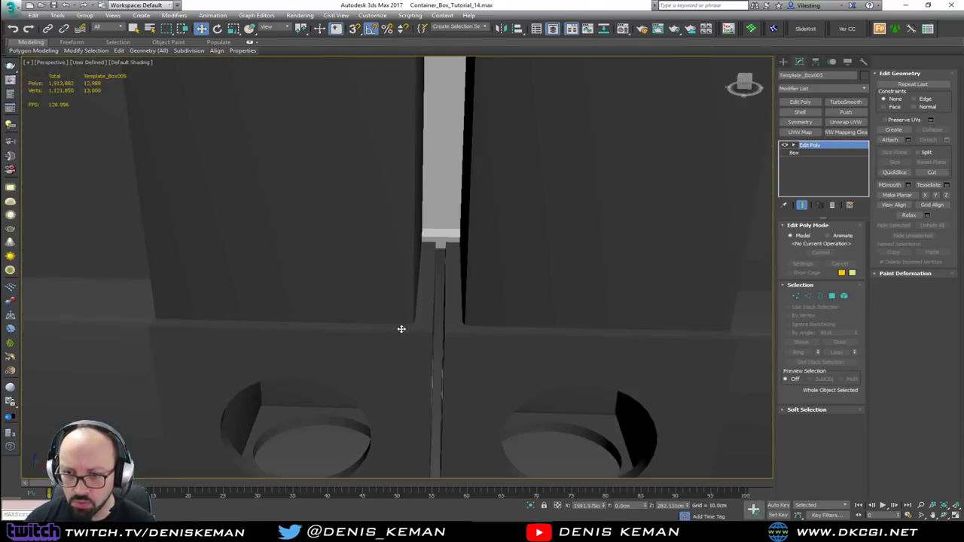
pyautogui.scroll(-6, 469, 341)
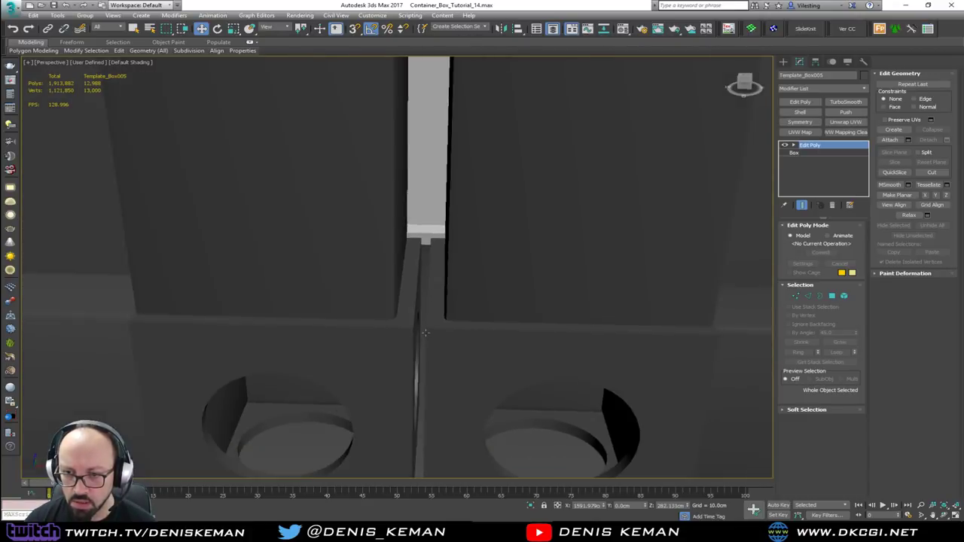
pyautogui.moveTo(418, 206); pyautogui.dragTo(412, 329, button='middle')
pyautogui.scroll(4, 298, 329)
pyautogui.moveTo(302, 329); pyautogui.dragTo(507, 198, button='middle')
pyautogui.moveTo(518, 345); pyautogui.dragTo(443, 199, button='middle')
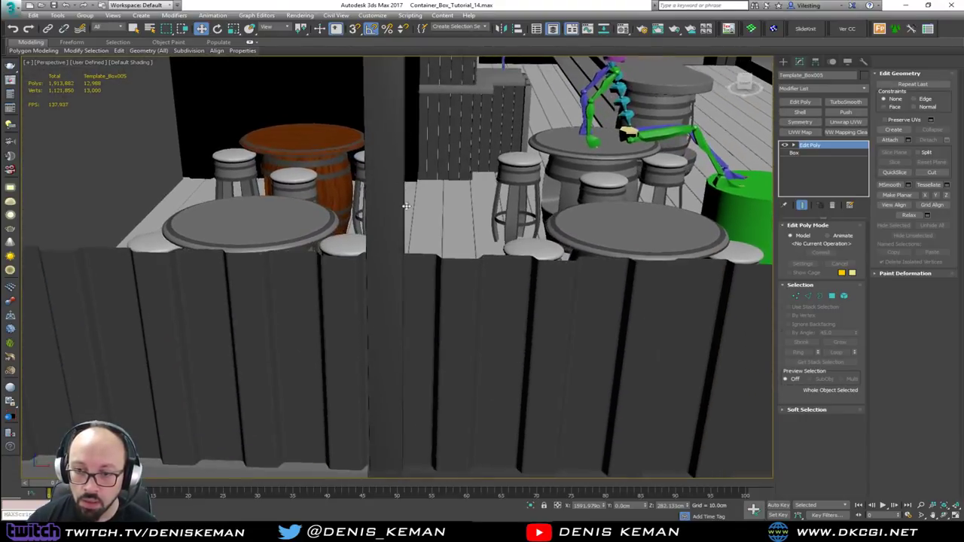
pyautogui.scroll(-3, 442, 198)
pyautogui.moveTo(489, 305); pyautogui.dragTo(260, 314, button='middle')
pyautogui.scroll(4, 437, 360)
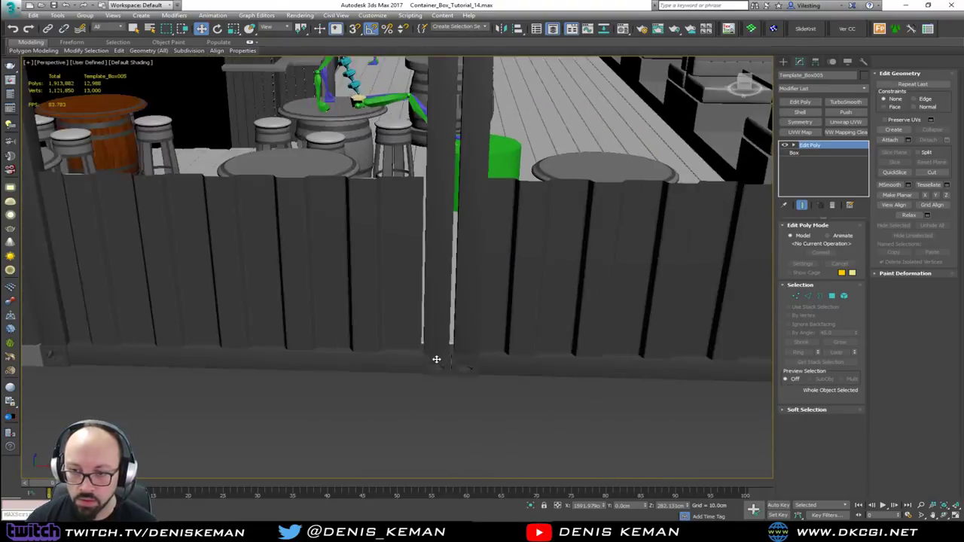
pyautogui.moveTo(446, 362); pyautogui.dragTo(390, 366)
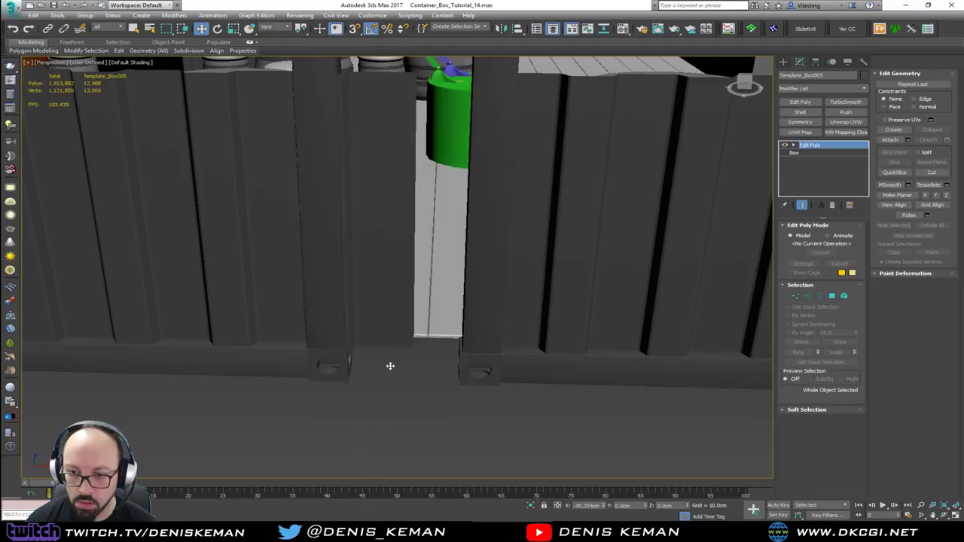
pyautogui.scroll(-8, 207, 370)
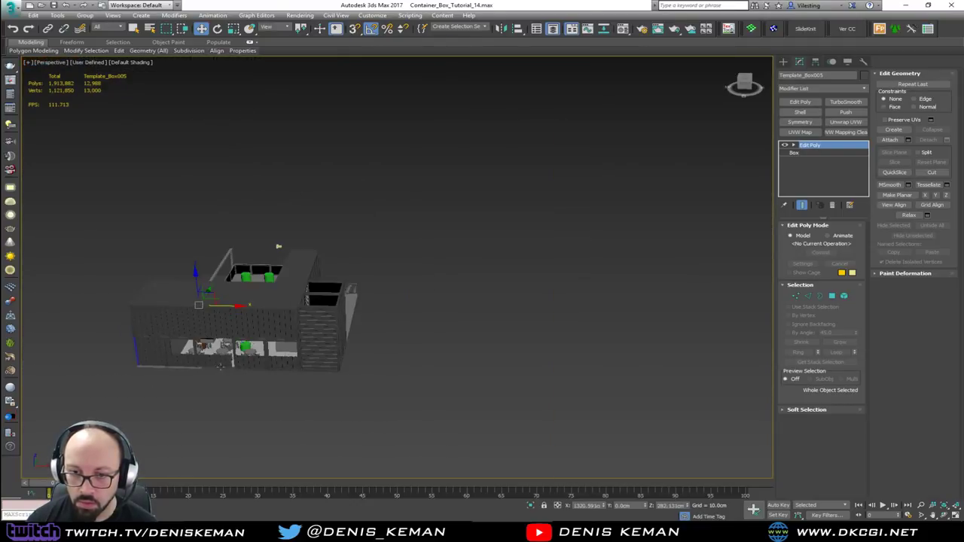
pyautogui.moveTo(213, 372); pyautogui.dragTo(318, 353, button='middle')
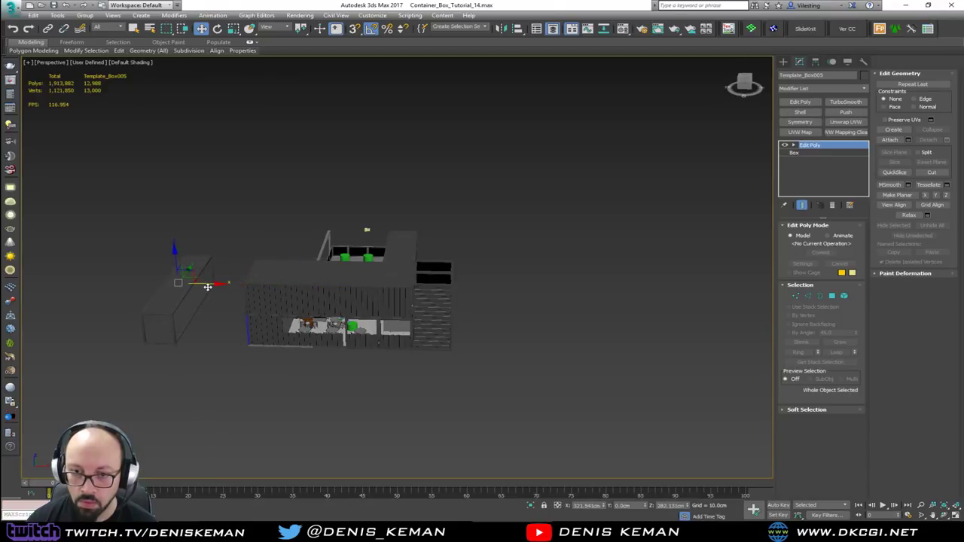
pyautogui.click(341, 391)
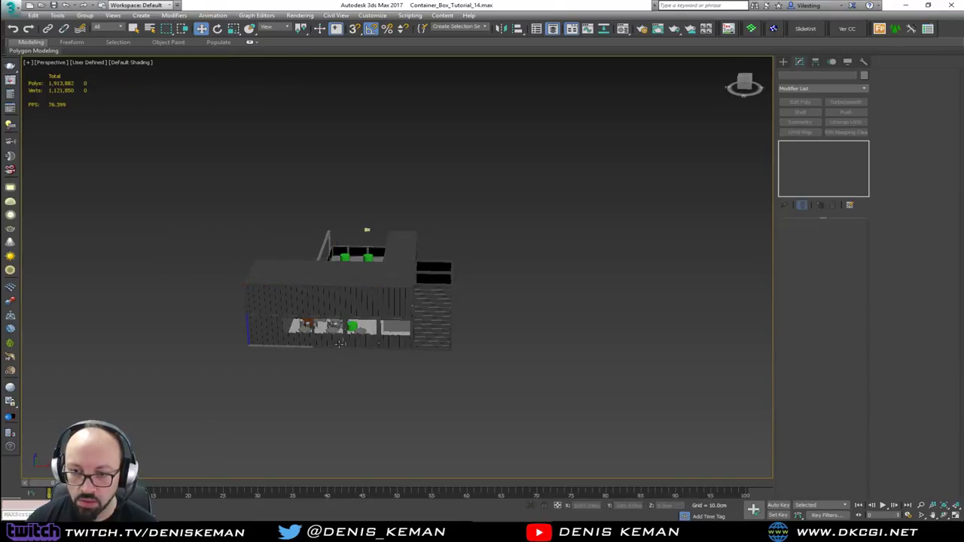
# Move the two end vertices of the low corrugated wall along X against the container post to close the gap.
pyautogui.scroll(12, 356, 344)
pyautogui.scroll(2, 368, 375)
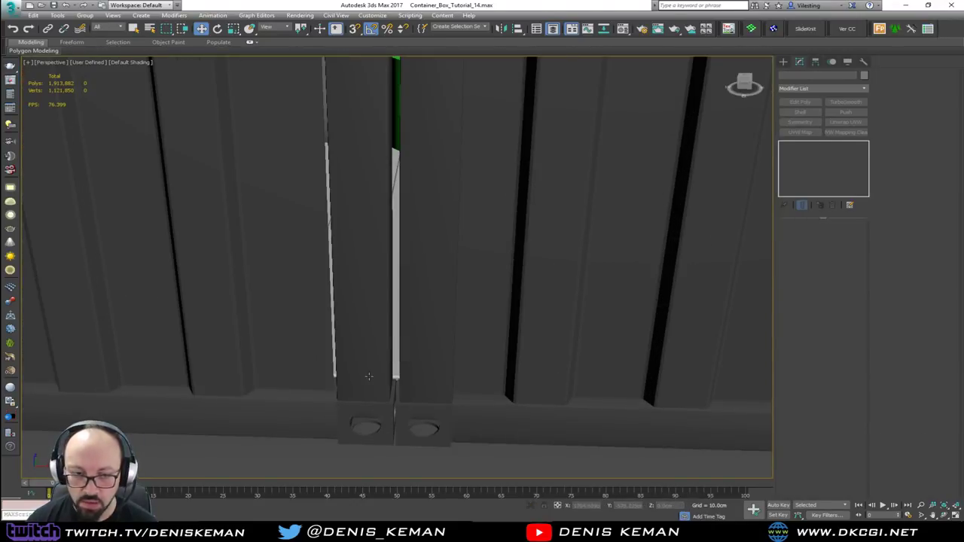
pyautogui.scroll(-2, 367, 375)
pyautogui.click(324, 350)
pyautogui.moveTo(325, 321); pyautogui.dragTo(366, 330, button='middle')
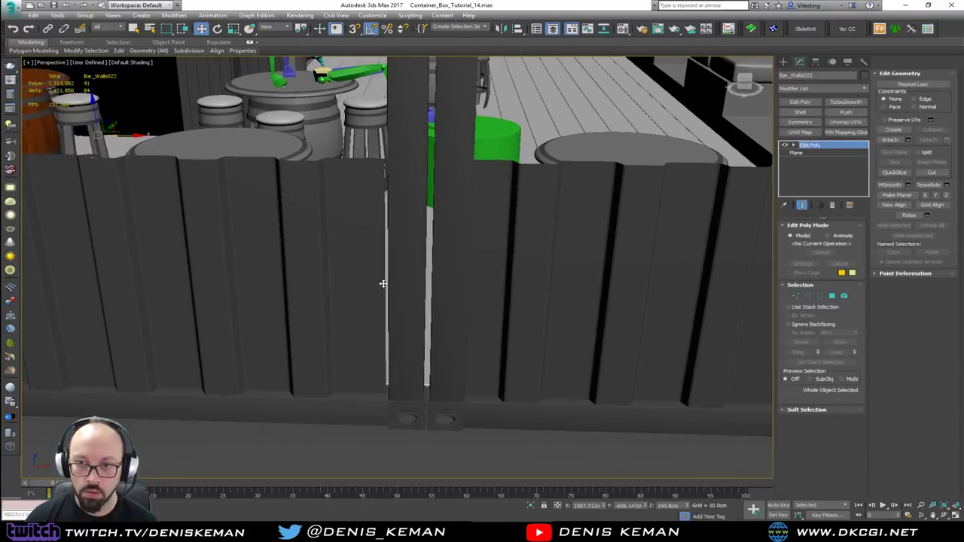
pyautogui.press('1')
pyautogui.press('F3')
pyautogui.moveTo(404, 344); pyautogui.dragTo(371, 413)
pyautogui.press('F3')
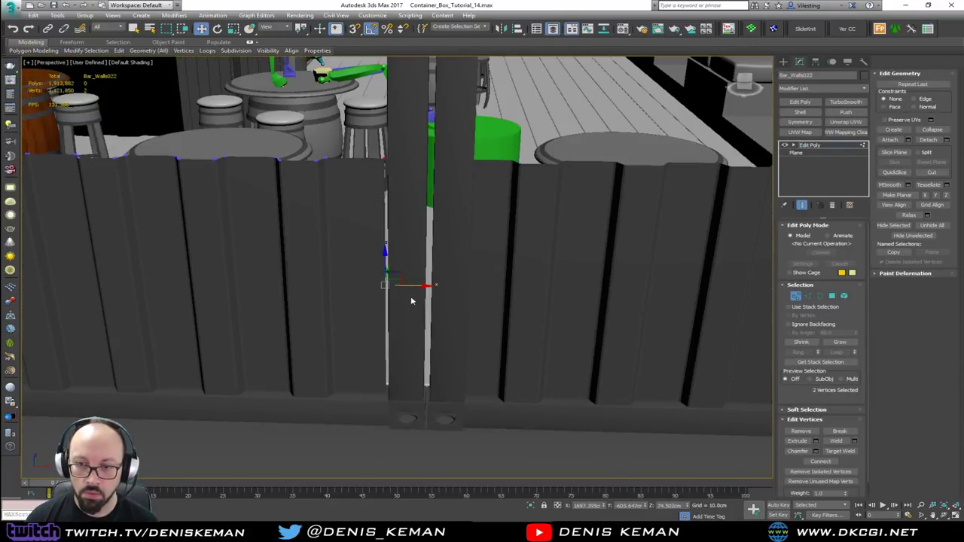
pyautogui.press('F3')
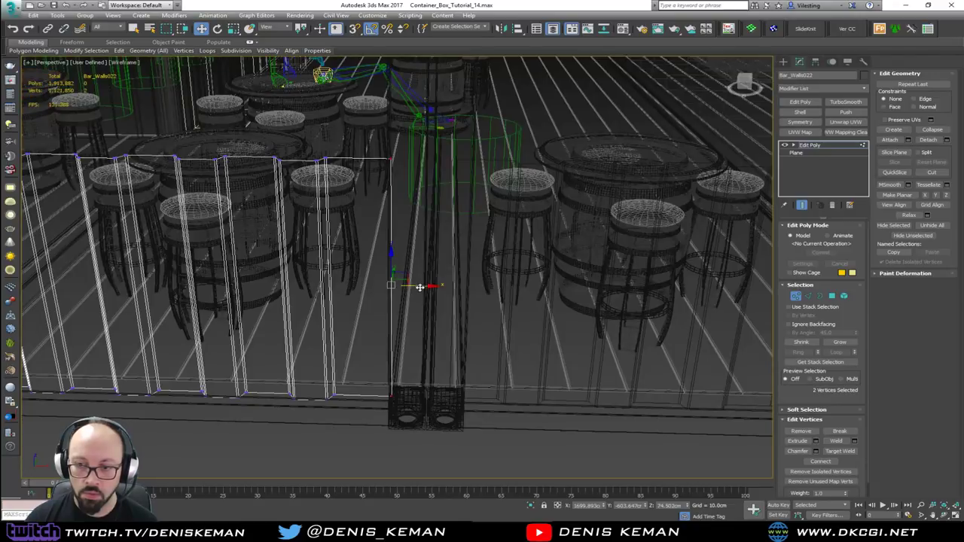
pyautogui.press('F3')
pyautogui.click(796, 296)
pyautogui.click(528, 474)
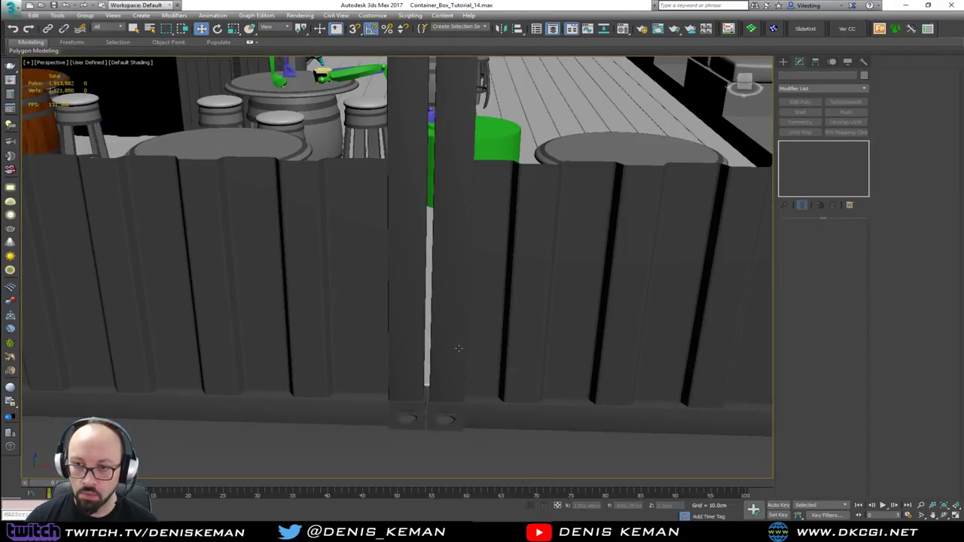
# Select the container frame around the bar counter and examine the gap between it and the neighbouring container from the opposite side.
pyautogui.moveTo(394, 418); pyautogui.dragTo(394, 460, button='middle')
pyautogui.scroll(-6, 388, 458)
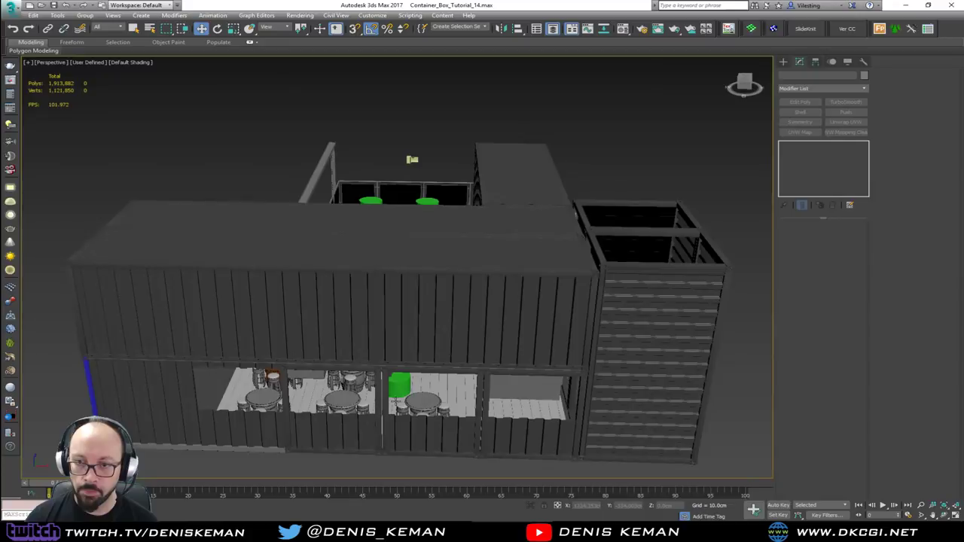
pyautogui.keyDown('alt'); pyautogui.moveTo(396, 402); pyautogui.dragTo(226, 366, button='middle'); pyautogui.keyUp('alt')
pyautogui.scroll(10, 392, 262)
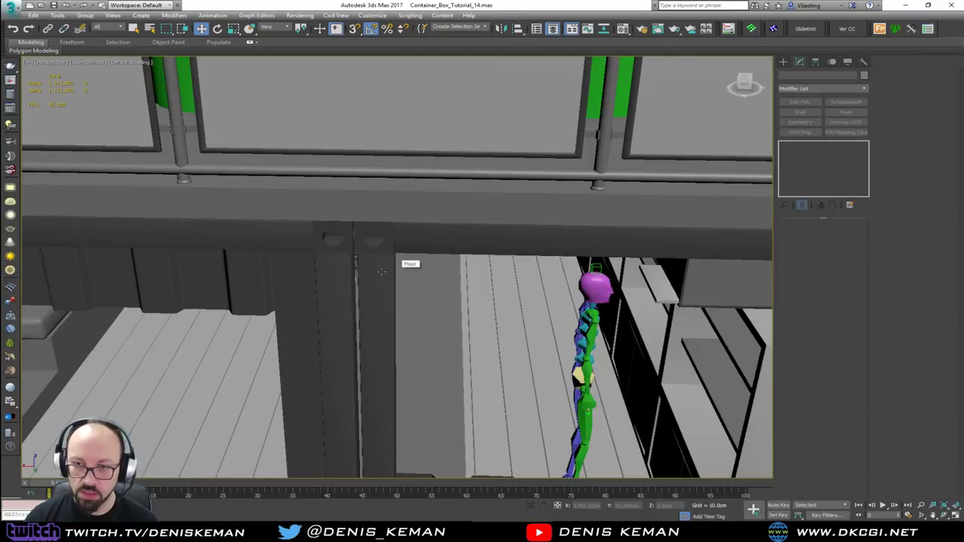
pyautogui.click(380, 279)
pyautogui.press('F3')
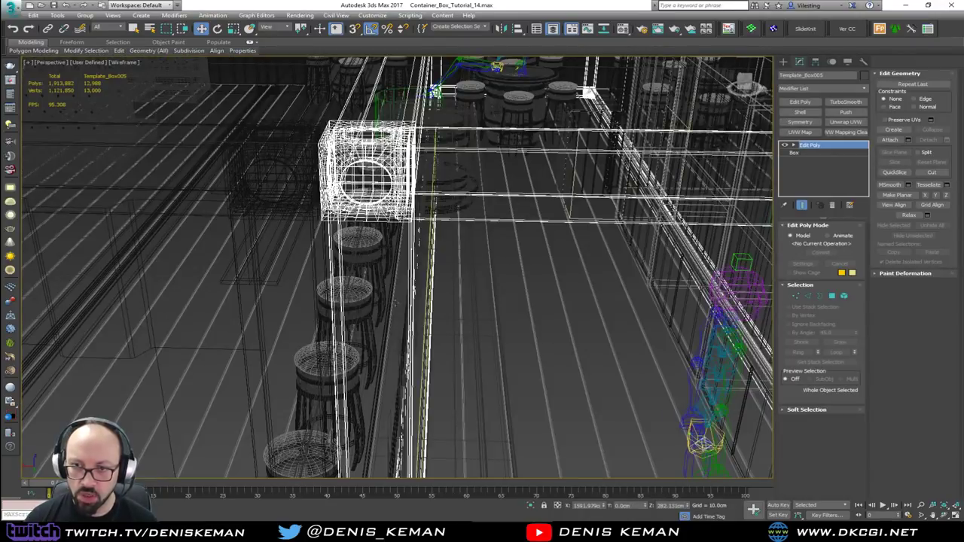
pyautogui.press('F3')
pyautogui.moveTo(395, 303); pyautogui.dragTo(396, 261, button='middle')
pyautogui.scroll(-6, 397, 261)
pyautogui.scroll(6, 385, 301)
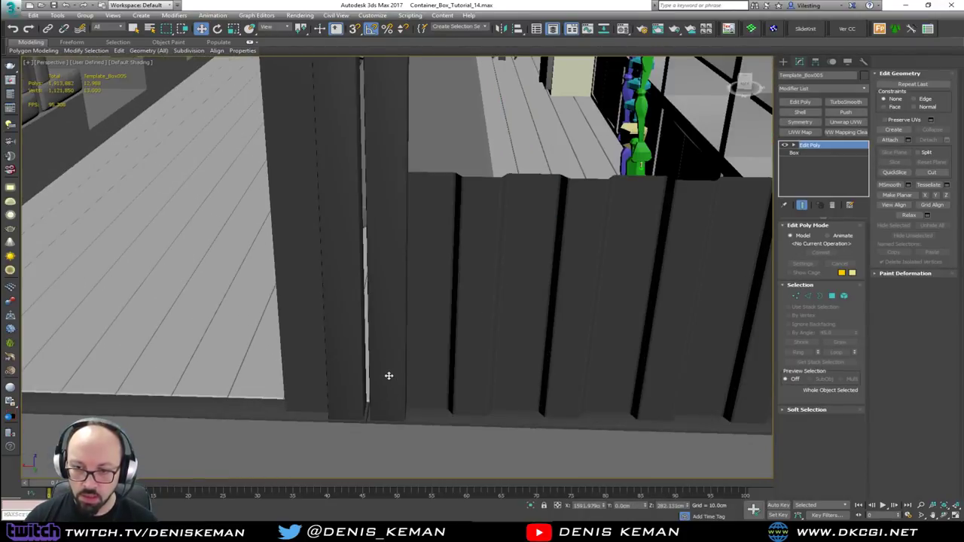
pyautogui.scroll(-5, 445, 371)
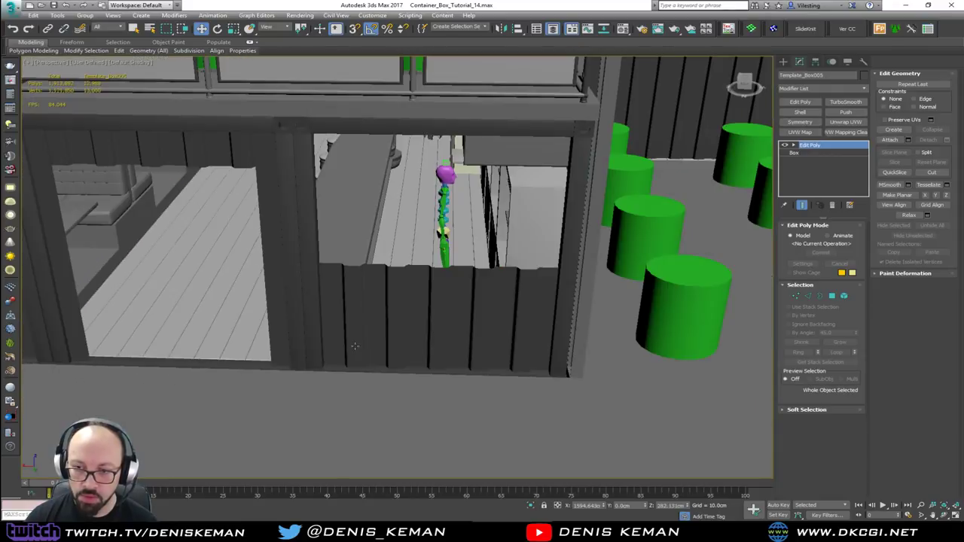
pyautogui.moveTo(485, 320); pyautogui.dragTo(376, 324, button='middle')
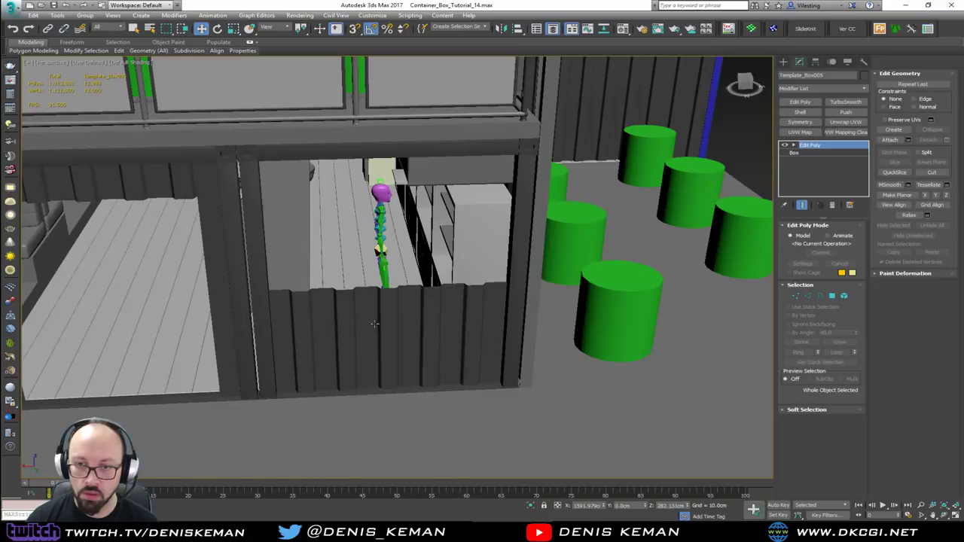
pyautogui.moveTo(309, 302); pyautogui.dragTo(363, 334, button='middle')
# Move the frame's corner and post vertices next to the neighbouring container about 3 cm along X to close the gap between them.
pyautogui.press('1')
pyautogui.press('F3')
pyautogui.scroll(-3, 365, 349)
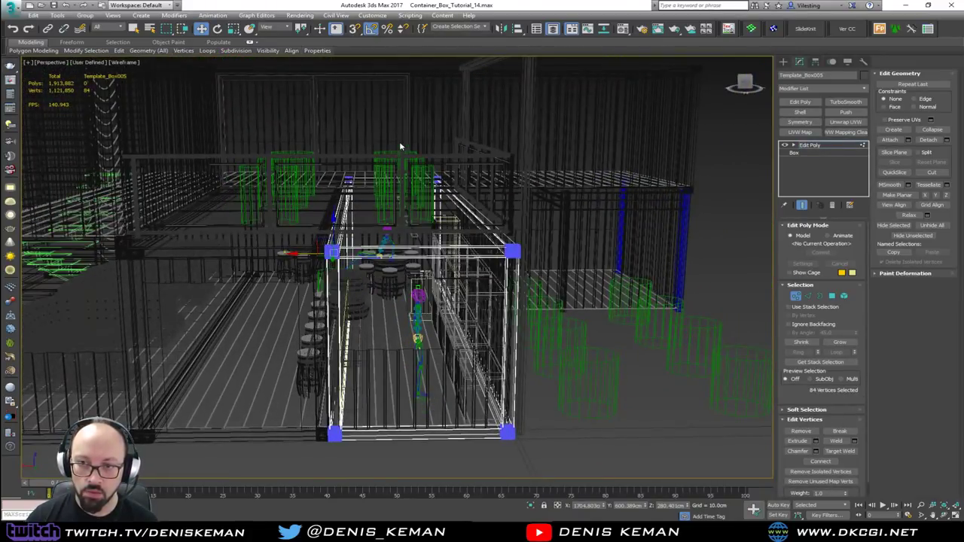
pyautogui.press('F3')
pyautogui.moveTo(331, 428); pyautogui.dragTo(339, 372, button='middle')
pyautogui.scroll(3, 342, 379)
pyautogui.scroll(8, 340, 379)
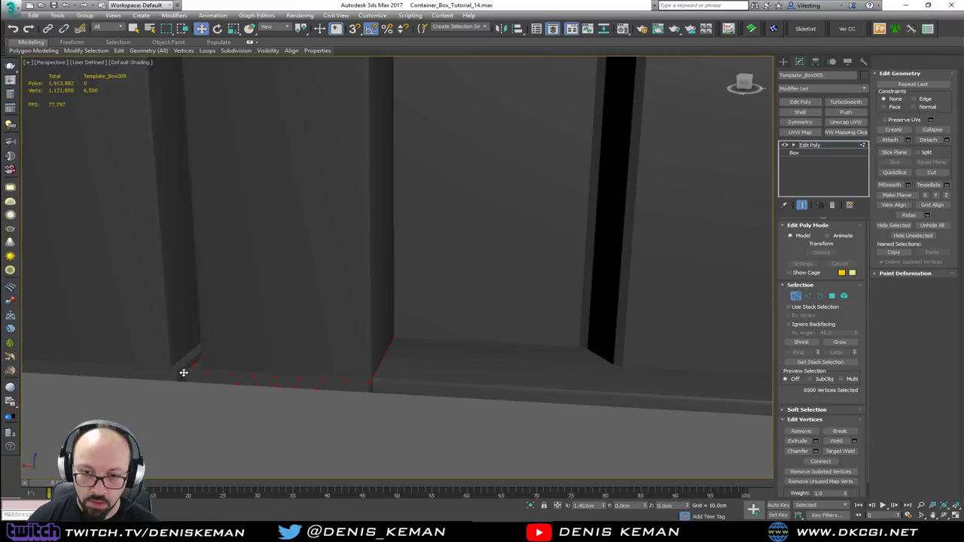
pyautogui.moveTo(184, 373); pyautogui.dragTo(184, 374)
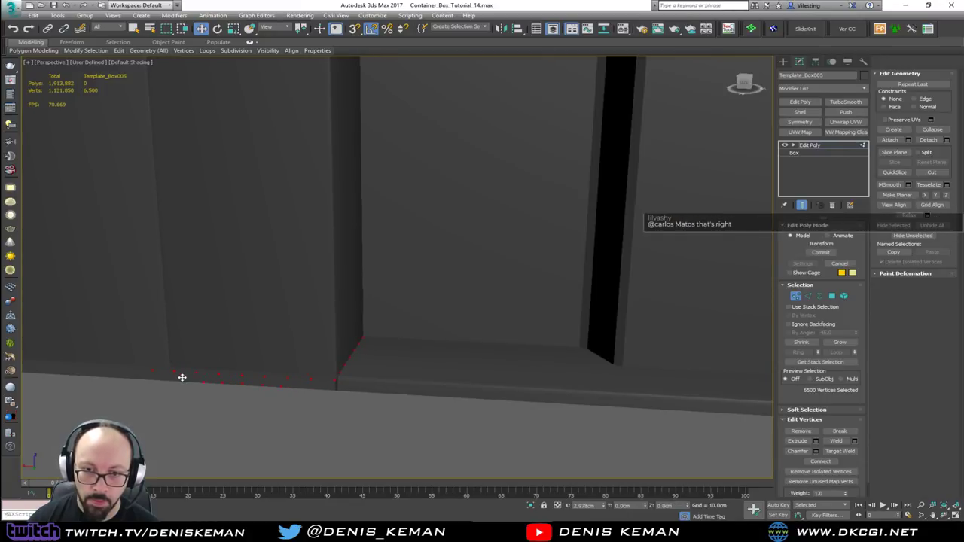
pyautogui.scroll(-10, 280, 387)
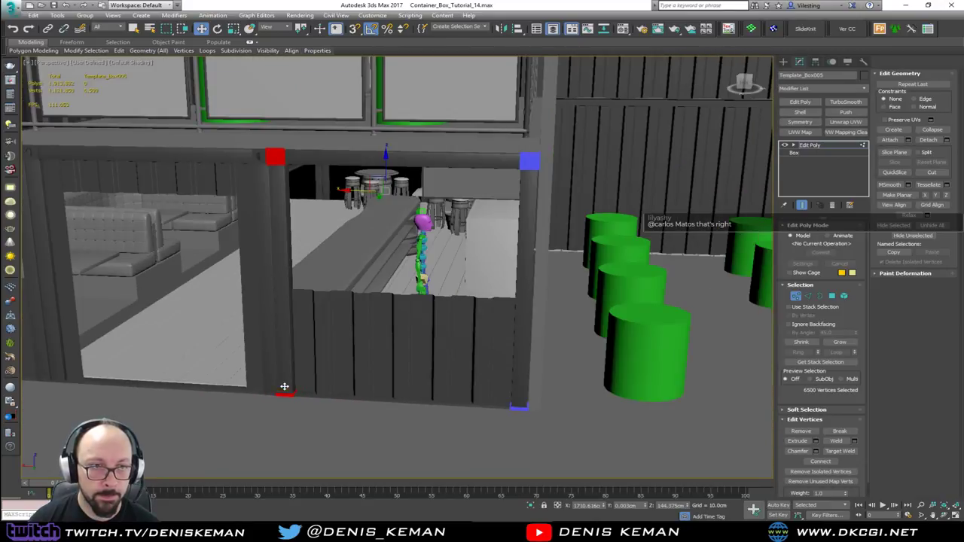
pyautogui.keyDown('alt'); pyautogui.moveTo(287, 355); pyautogui.dragTo(336, 259, button='middle'); pyautogui.keyUp('alt')
pyautogui.press('1')
pyautogui.scroll(-1, 318, 271)
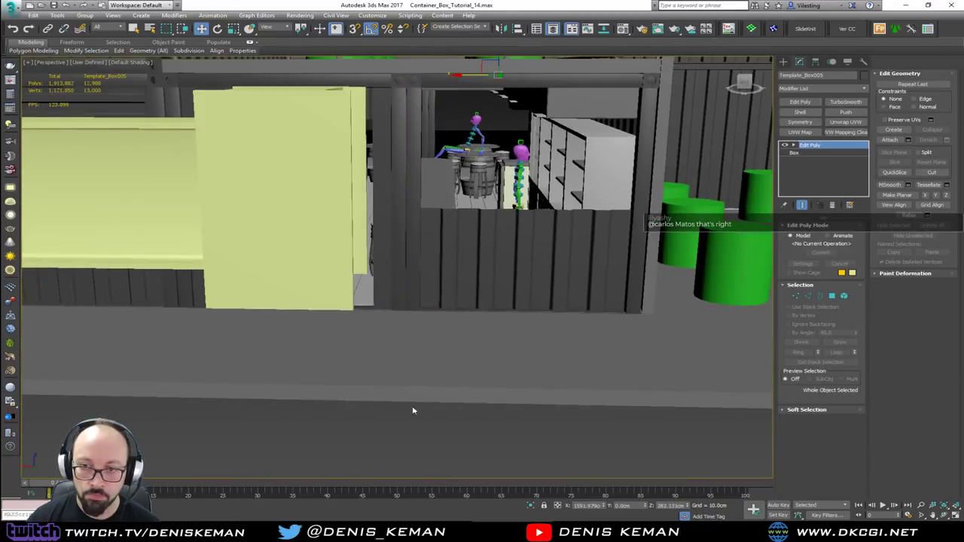
pyautogui.click(448, 450)
# Shift the end vertices of the low corrugated wall beside the barrel tables along X until they meet the widened container's post.
pyautogui.scroll(-6, 379, 431)
pyautogui.keyDown('alt'); pyautogui.moveTo(379, 430); pyautogui.dragTo(547, 370, button='middle'); pyautogui.keyUp('alt')
pyautogui.scroll(10, 437, 324)
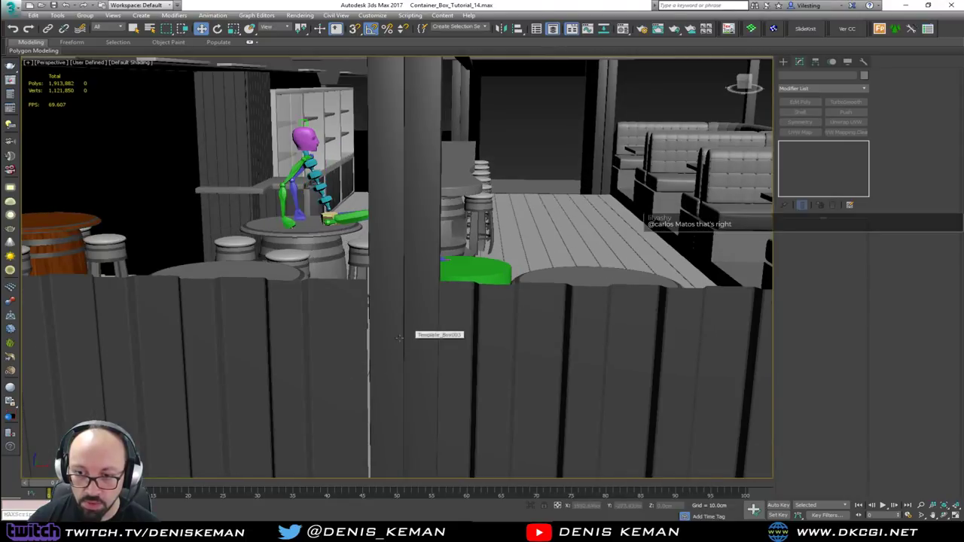
pyautogui.moveTo(355, 366); pyautogui.dragTo(409, 327, button='middle')
pyautogui.scroll(-3, 410, 327)
pyautogui.press('1')
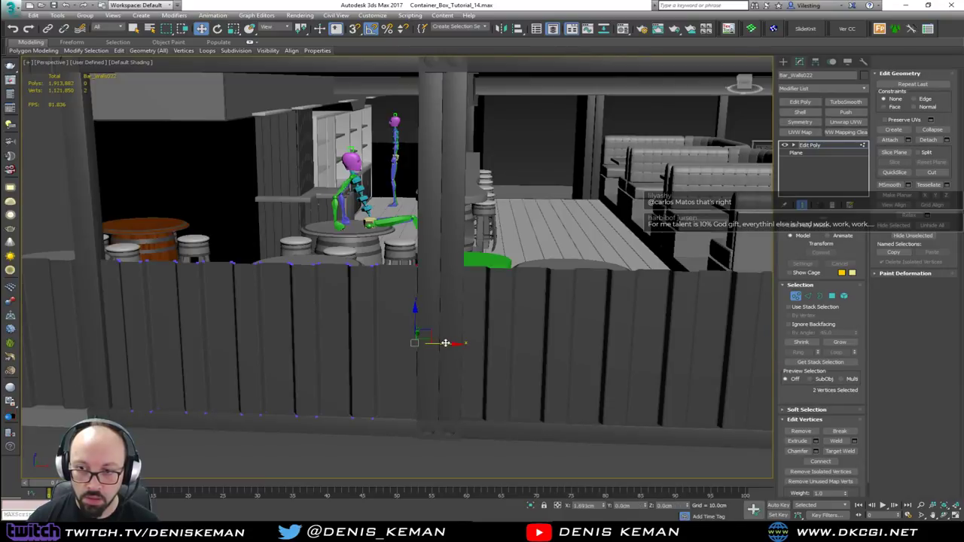
pyautogui.press('F3')
pyautogui.moveTo(442, 323); pyautogui.dragTo(436, 399, button='middle')
pyautogui.press('F3')
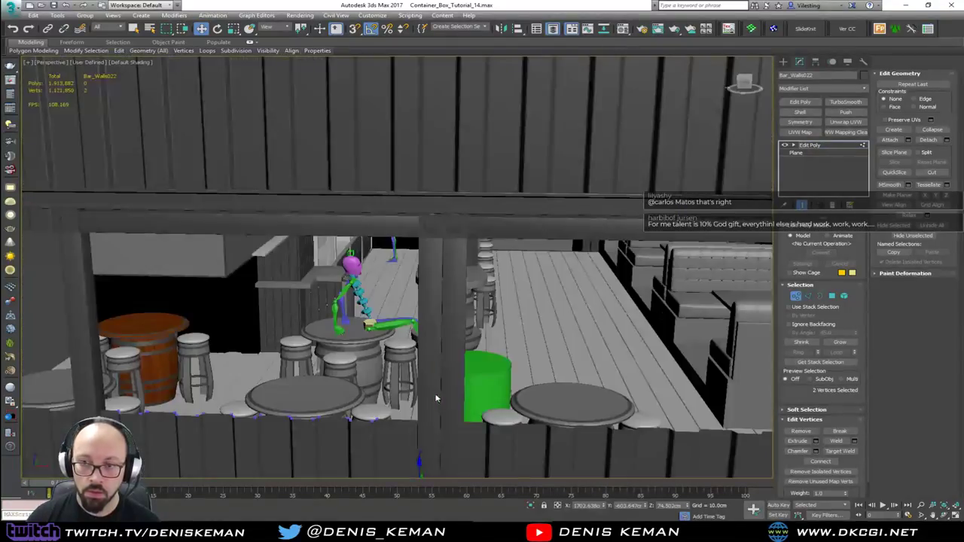
pyautogui.keyDown('alt'); pyautogui.moveTo(437, 360); pyautogui.dragTo(426, 336, button='middle'); pyautogui.keyUp('alt')
pyautogui.press('1')
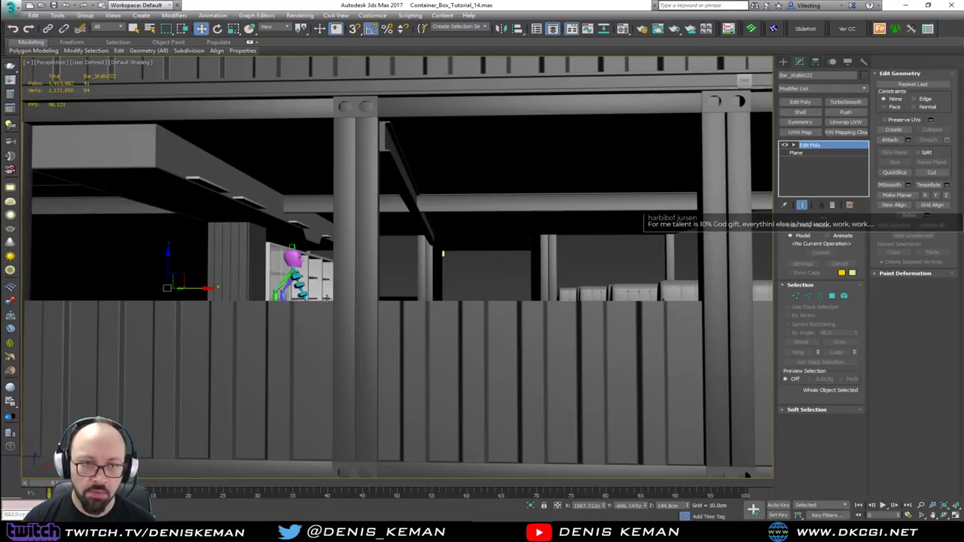
pyautogui.keyDown('alt'); pyautogui.moveTo(327, 299); pyautogui.dragTo(307, 406, button='middle'); pyautogui.keyUp('alt')
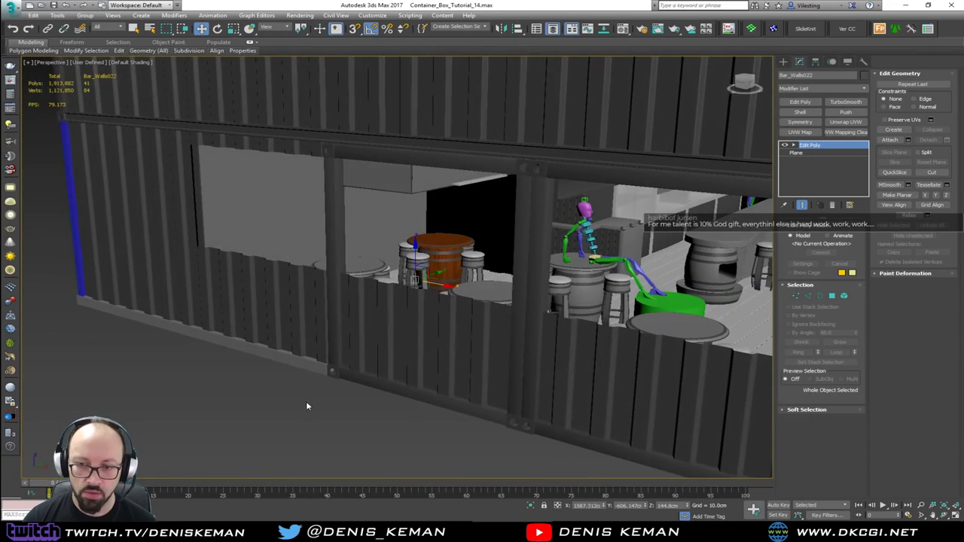
pyautogui.click(316, 393)
# Inspect the container walls, entrance, booth seating and upper terrace from all around the building, and select the steel beam above the terrace.
pyautogui.keyDown('alt'); pyautogui.moveTo(307, 368); pyautogui.dragTo(416, 234, button='middle'); pyautogui.keyUp('alt')
pyautogui.scroll(-3, 390, 313)
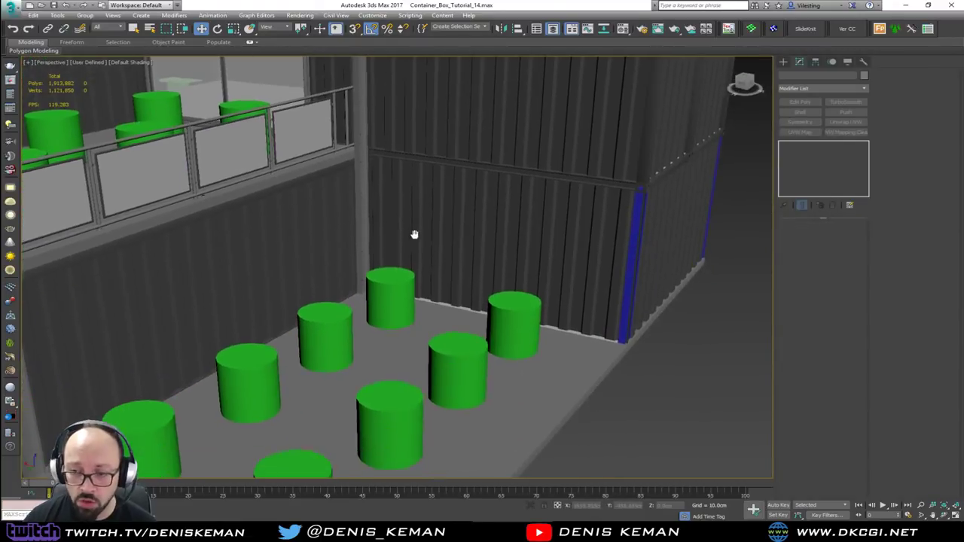
pyautogui.keyDown('alt'); pyautogui.moveTo(572, 332); pyautogui.dragTo(559, 338, button='middle'); pyautogui.keyUp('alt')
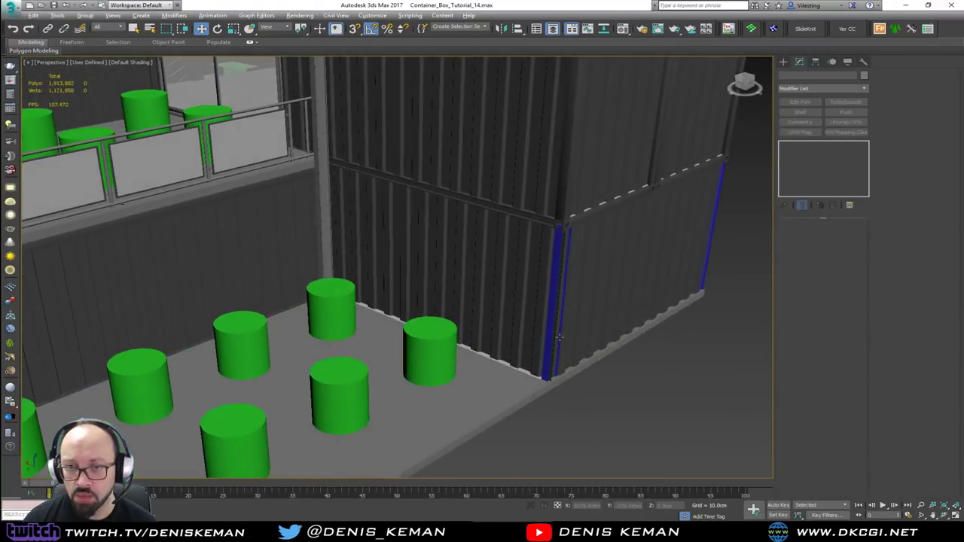
pyautogui.moveTo(602, 299); pyautogui.dragTo(573, 303, button='middle')
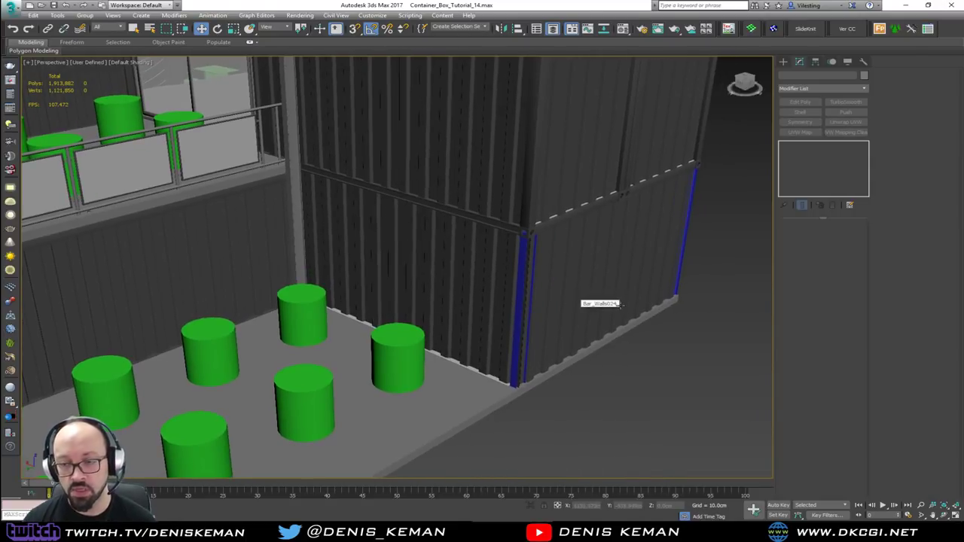
pyautogui.moveTo(267, 310); pyautogui.dragTo(474, 273, button='middle')
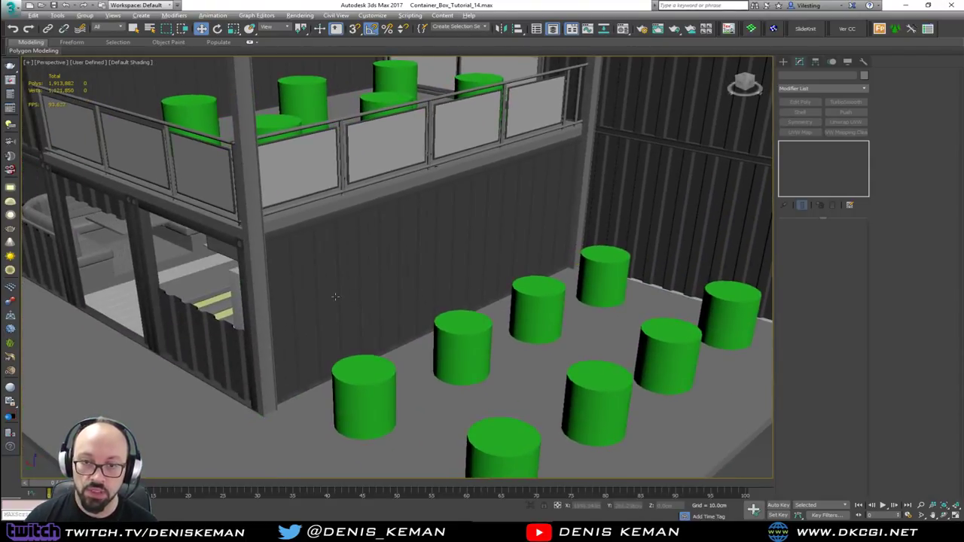
pyautogui.keyDown('alt'); pyautogui.moveTo(333, 299); pyautogui.dragTo(405, 294, button='middle'); pyautogui.keyUp('alt')
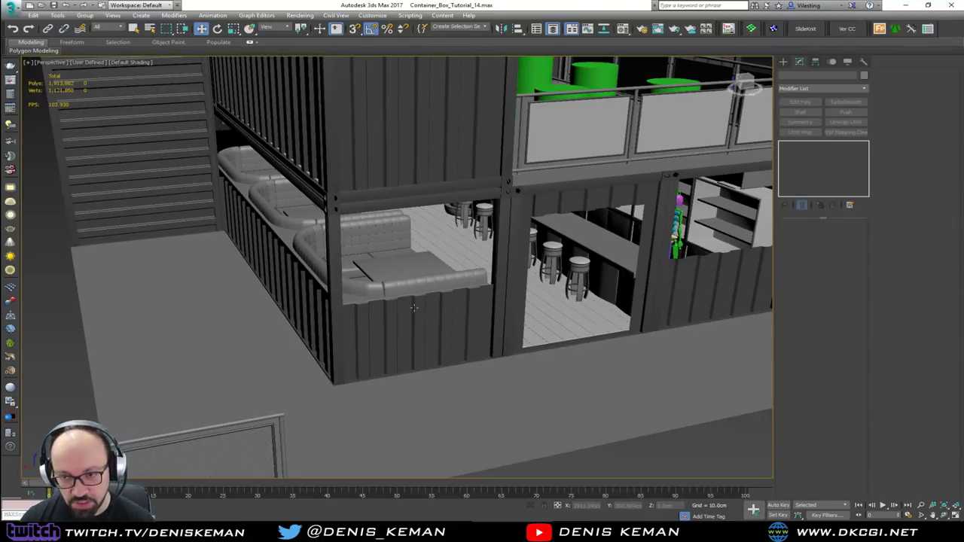
pyautogui.scroll(5, 414, 299)
pyautogui.moveTo(440, 309); pyautogui.dragTo(360, 315, button='middle')
pyautogui.scroll(-5, 350, 311)
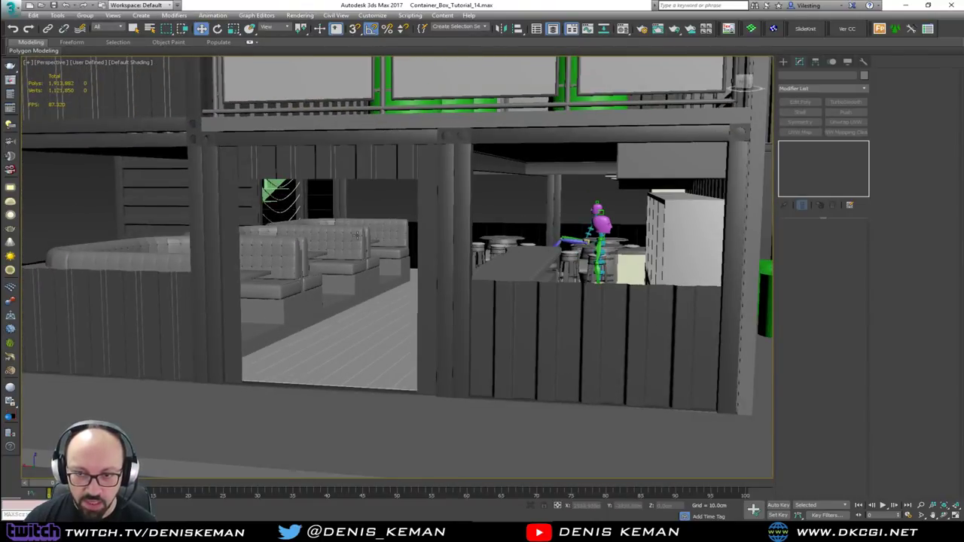
pyautogui.scroll(5, 357, 236)
pyautogui.keyDown('alt'); pyautogui.moveTo(357, 235); pyautogui.dragTo(21, 261, button='middle'); pyautogui.keyUp('alt')
pyautogui.moveTo(235, 290); pyautogui.dragTo(460, 269, button='middle')
pyautogui.scroll(-6, 370, 221)
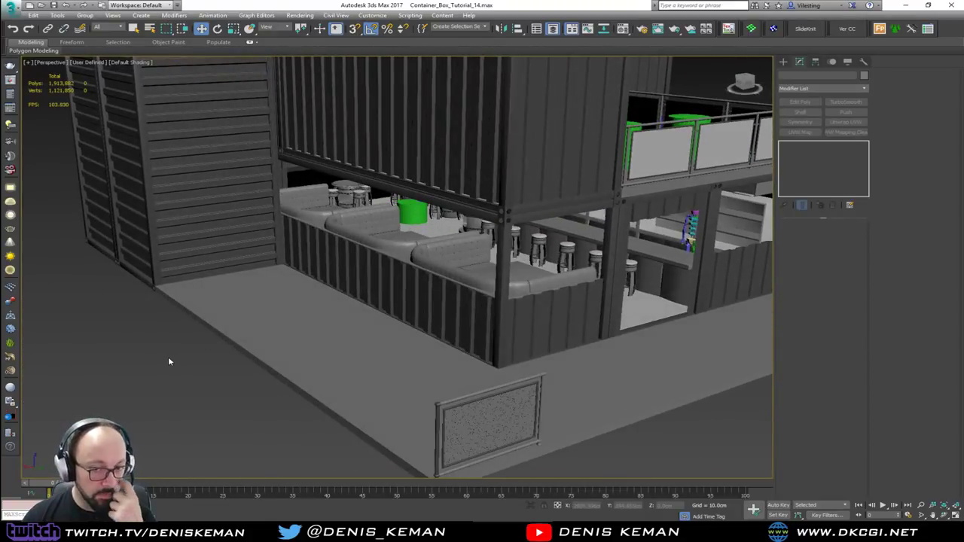
pyautogui.moveTo(252, 325); pyautogui.dragTo(237, 375, button='middle')
pyautogui.keyDown('alt'); pyautogui.moveTo(407, 260); pyautogui.dragTo(266, 339, button='middle'); pyautogui.keyUp('alt')
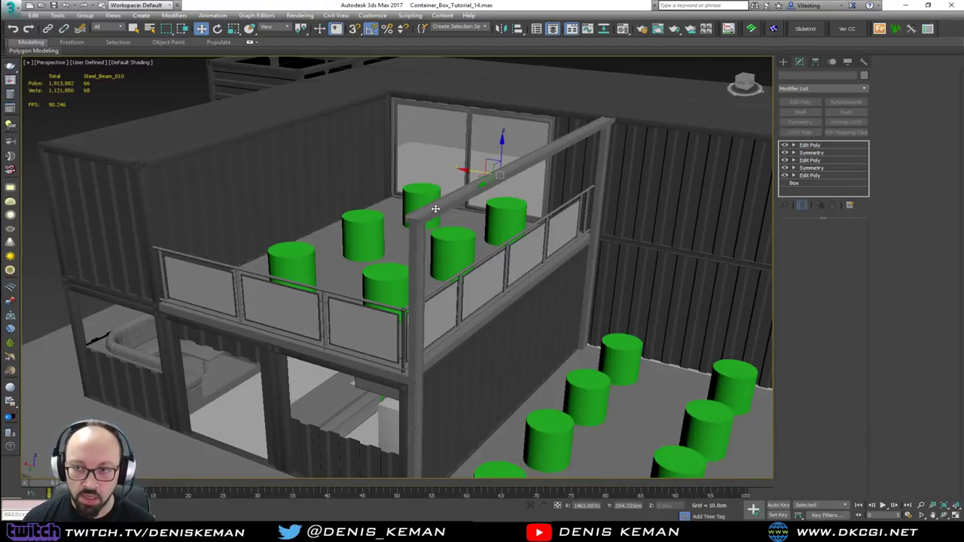
pyautogui.scroll(-3, 435, 208)
pyautogui.scroll(5, 435, 208)
pyautogui.scroll(-6, 216, 162)
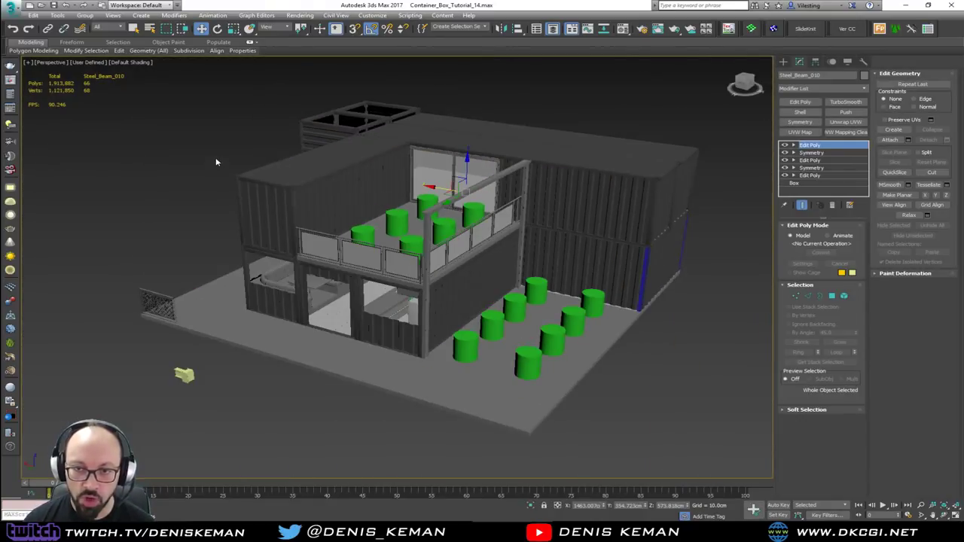
# Examine the terrace, the roof joints and the open-topped tall containers with their stairs and rope netting from above.
pyautogui.click(277, 159)
pyautogui.moveTo(413, 153); pyautogui.dragTo(431, 223, button='middle')
pyautogui.scroll(10, 435, 228)
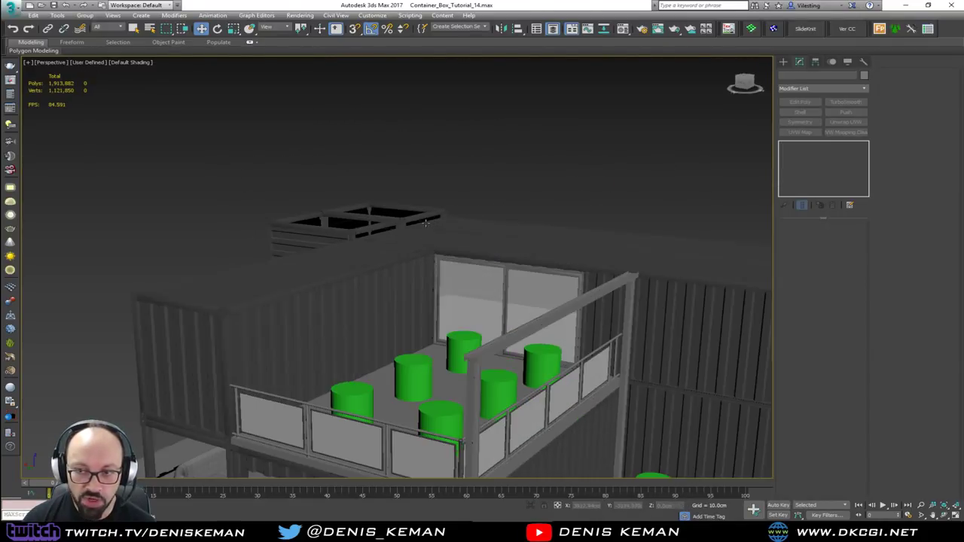
pyautogui.keyDown('alt'); pyautogui.moveTo(434, 238); pyautogui.dragTo(459, 298, button='middle'); pyautogui.keyUp('alt')
pyautogui.moveTo(189, 237); pyautogui.dragTo(618, 289, button='middle')
pyautogui.keyDown('alt'); pyautogui.moveTo(339, 256); pyautogui.dragTo(397, 262, button='middle'); pyautogui.keyUp('alt')
pyautogui.scroll(-5, 396, 262)
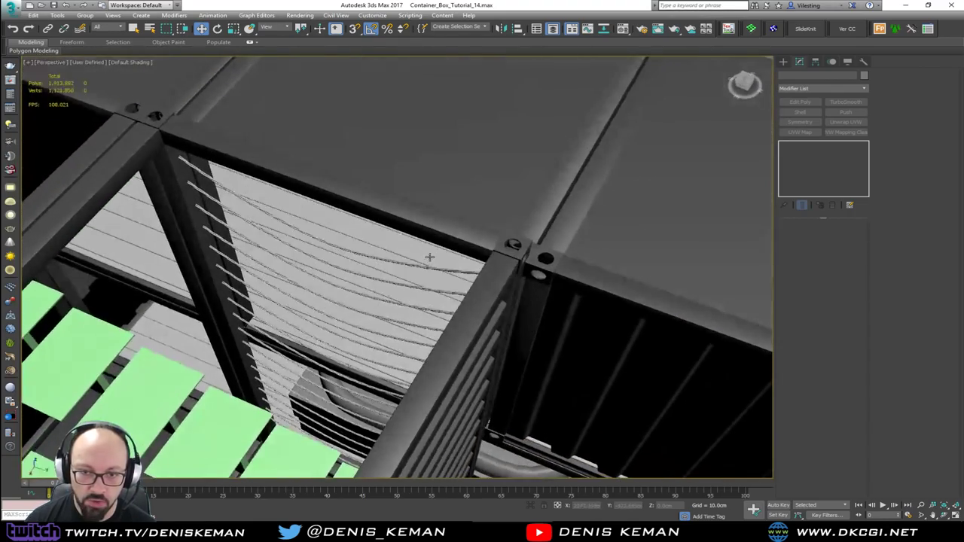
pyautogui.moveTo(257, 310); pyautogui.dragTo(256, 219, button='middle')
pyautogui.keyDown('alt'); pyautogui.moveTo(482, 226); pyautogui.dragTo(313, 278, button='middle'); pyautogui.keyUp('alt')
pyautogui.moveTo(463, 261); pyautogui.dragTo(141, 276, button='middle')
pyautogui.keyDown('alt'); pyautogui.moveTo(223, 263); pyautogui.dragTo(299, 278, button='middle'); pyautogui.keyUp('alt')
pyautogui.scroll(-5, 311, 355)
pyautogui.moveTo(290, 147); pyautogui.dragTo(302, 228, button='middle')
# Select a green placeholder table on the upper terrace, examine it close up and clear the selection.
pyautogui.click(300, 227)
pyautogui.scroll(10, 302, 229)
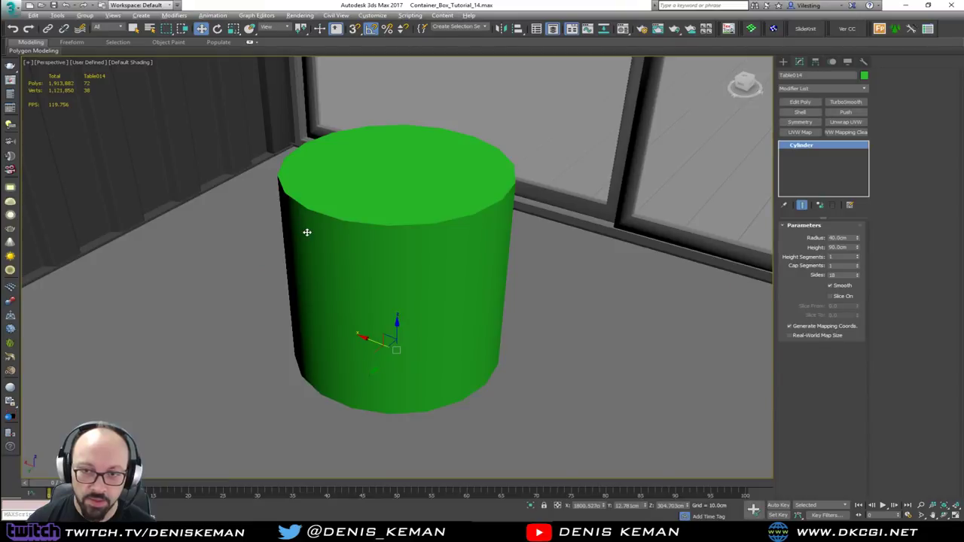
pyautogui.scroll(-10, 302, 230)
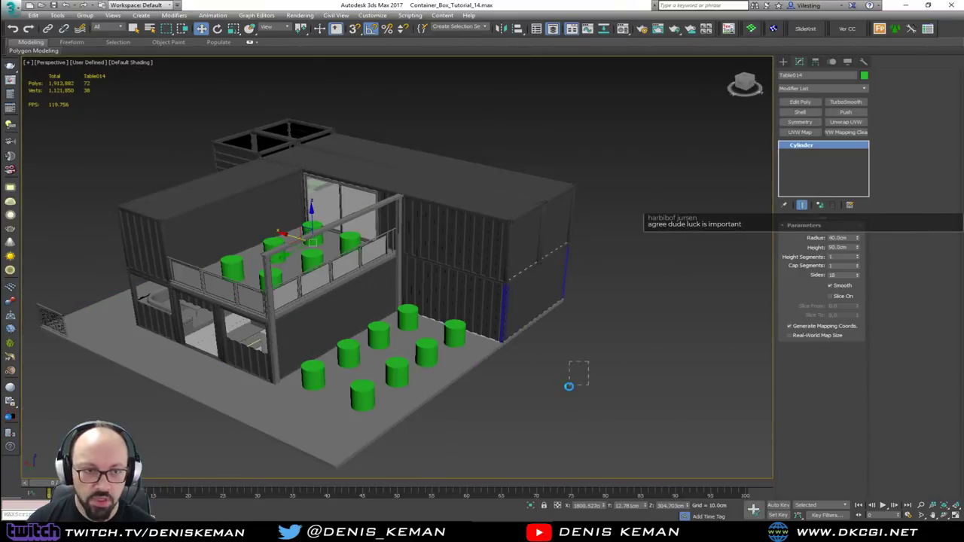
pyautogui.moveTo(569, 386); pyautogui.dragTo(569, 388)
pyautogui.moveTo(374, 324)
pyautogui.keyDown('alt'); pyautogui.mouseDown(button='middle')
pyautogui.moveTo(406, 310)
pyautogui.moveTo(377, 320)
pyautogui.mouseUp(button='middle'); pyautogui.keyUp('alt')
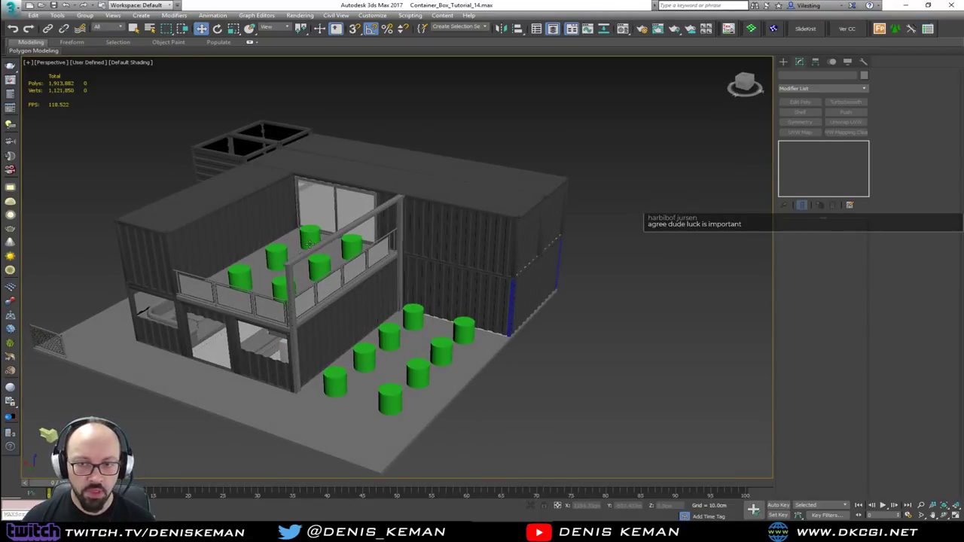
# Examine the long side facade's window openings and the barrel tables, stools and bar counter inside.
pyautogui.scroll(5, 309, 239)
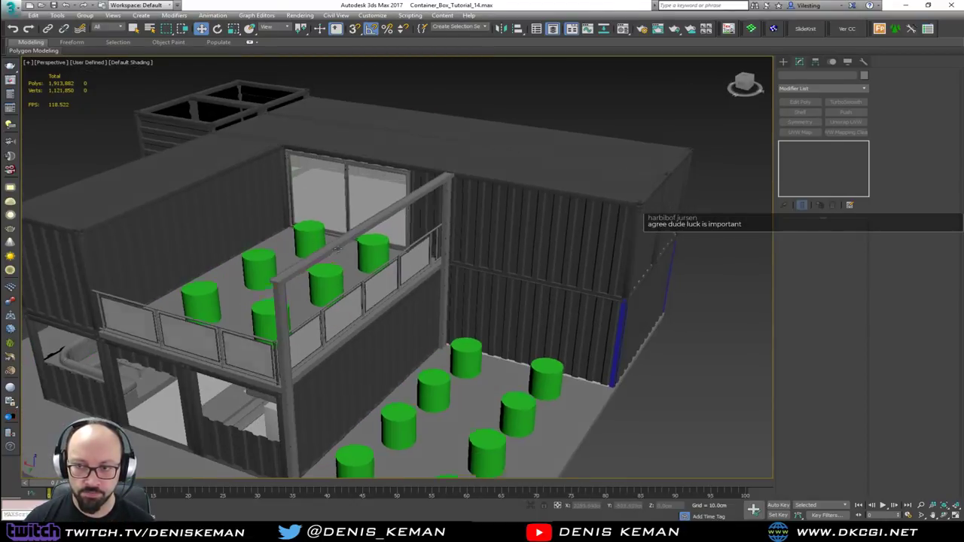
pyautogui.keyDown('alt'); pyautogui.moveTo(337, 249); pyautogui.dragTo(161, 233, button='middle'); pyautogui.keyUp('alt')
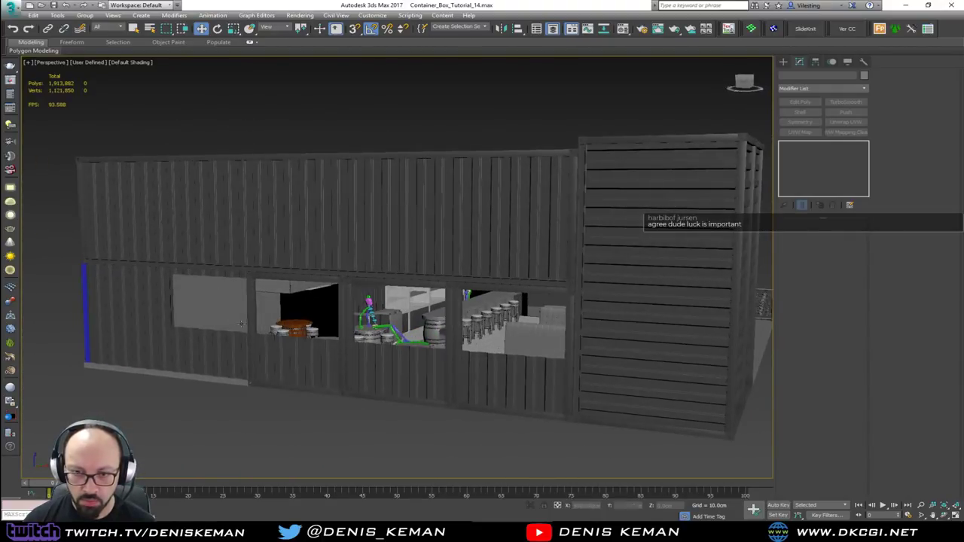
pyautogui.scroll(8, 226, 319)
pyautogui.moveTo(230, 314); pyautogui.dragTo(369, 309, button='middle')
pyautogui.moveTo(518, 324); pyautogui.dragTo(304, 296, button='middle')
pyautogui.scroll(-3, 301, 298)
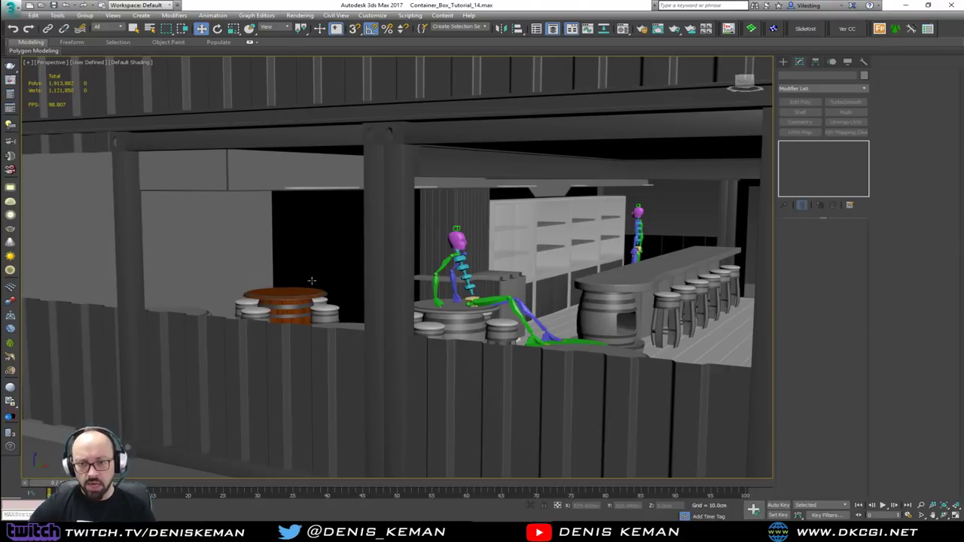
pyautogui.scroll(8, 312, 280)
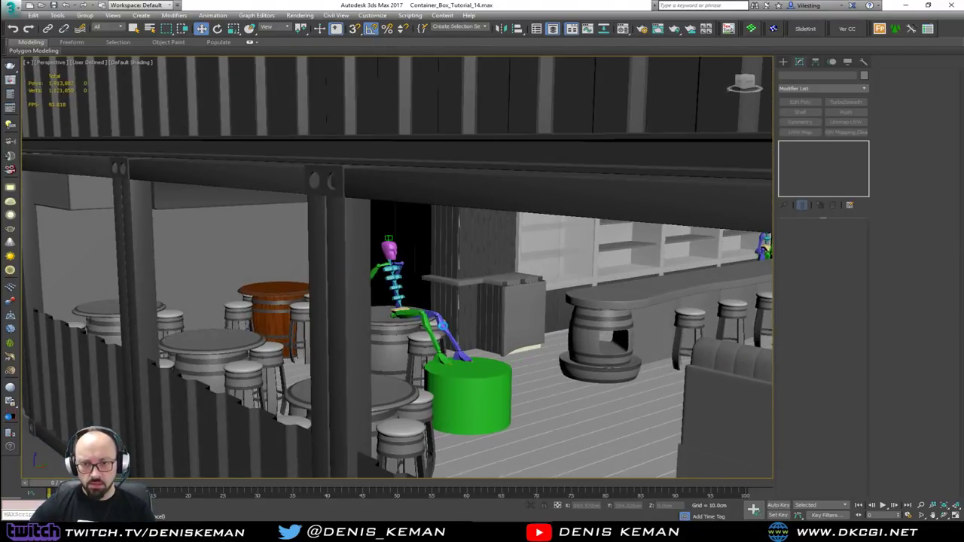
pyautogui.scroll(10, 400, 306)
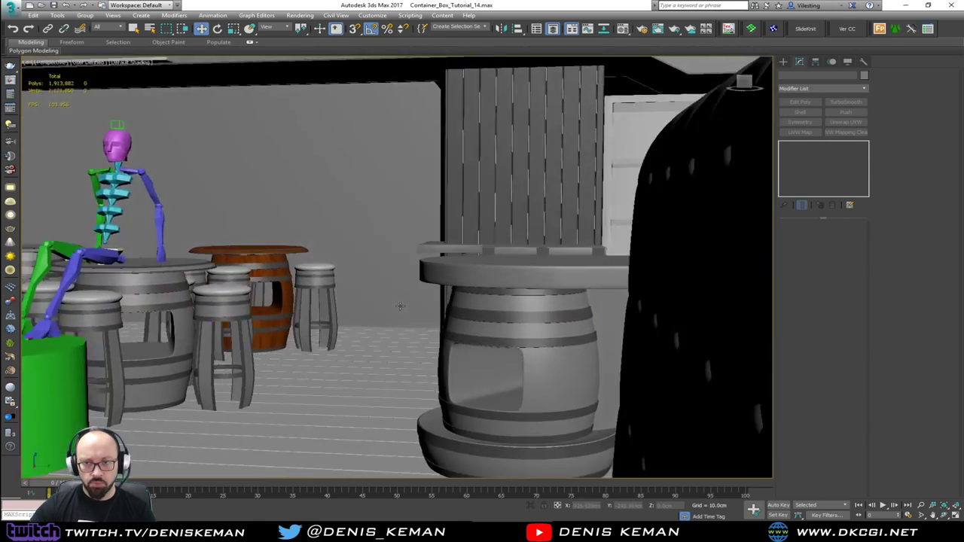
pyautogui.keyDown('alt'); pyautogui.moveTo(400, 306); pyautogui.dragTo(181, 282, button='middle'); pyautogui.keyUp('alt')
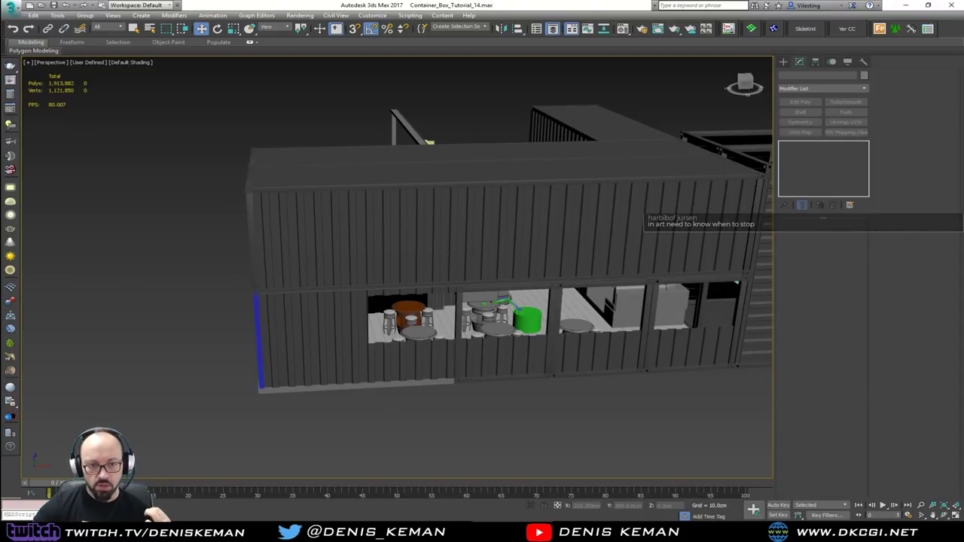
# Bring back the round and rectangular windows in the facade and return the timeline to frame 0.
pyautogui.hotkey('ctrl', 'z')
pyautogui.click(494, 483)
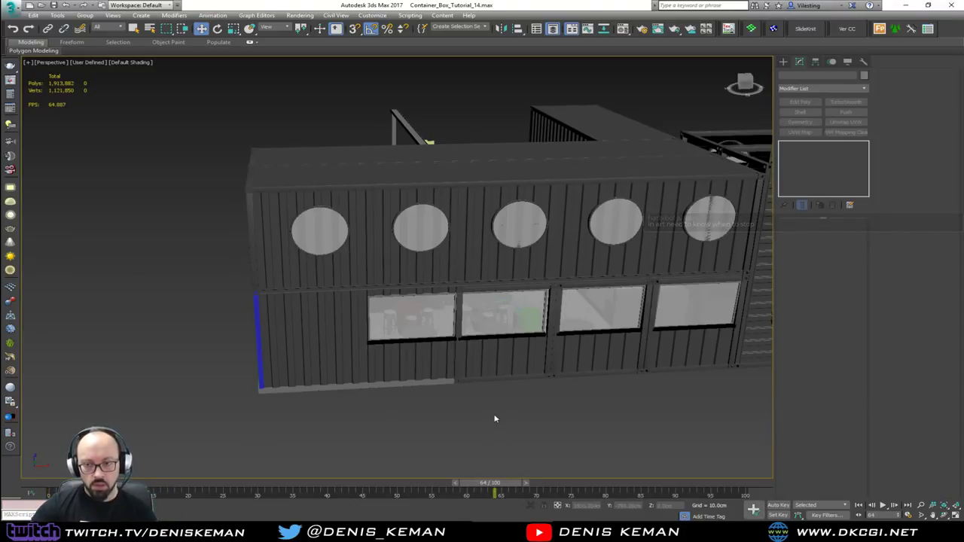
pyautogui.moveTo(489, 487); pyautogui.dragTo(49, 485)
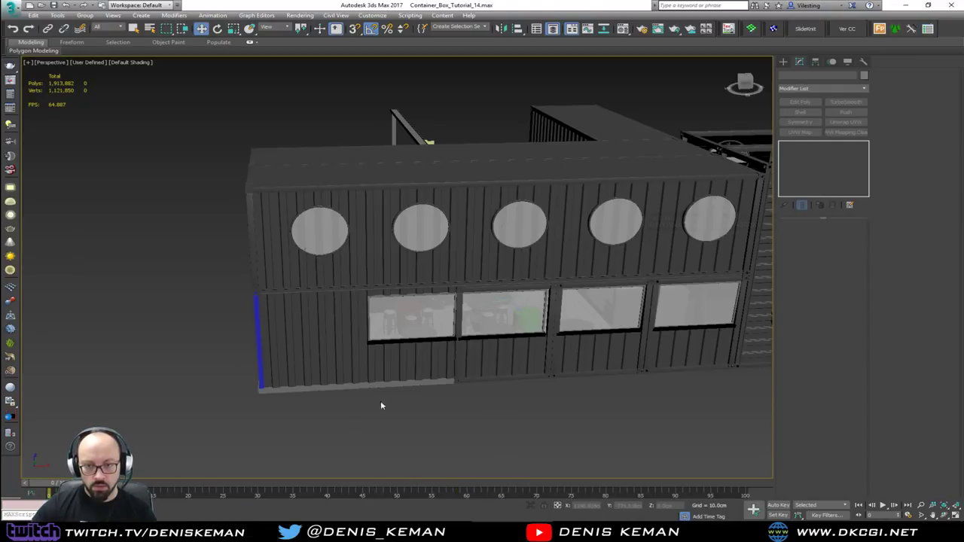
# Examine the upper terrace, its sliding glass doors and steel frame, and the tall upright containers from outside.
pyautogui.keyDown('alt'); pyautogui.moveTo(380, 401); pyautogui.dragTo(41, 309, button='middle'); pyautogui.keyUp('alt')
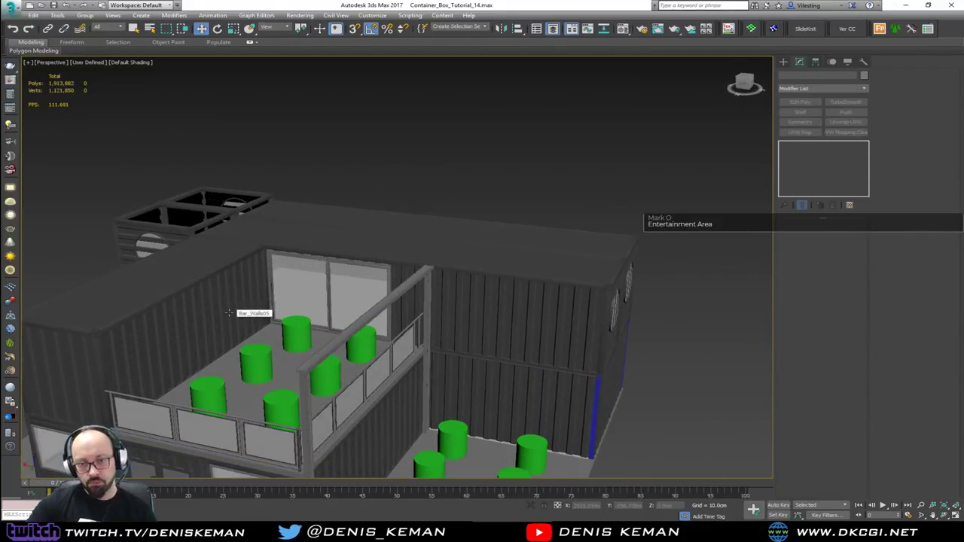
pyautogui.scroll(4, 384, 308)
pyautogui.scroll(-2, 385, 308)
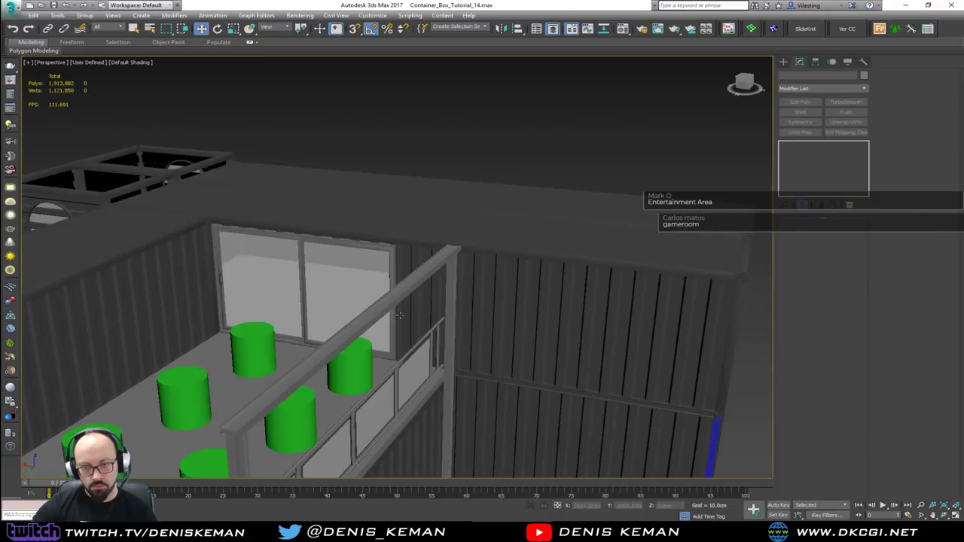
pyautogui.keyDown('alt'); pyautogui.moveTo(384, 308); pyautogui.dragTo(406, 319, button='middle'); pyautogui.keyUp('alt')
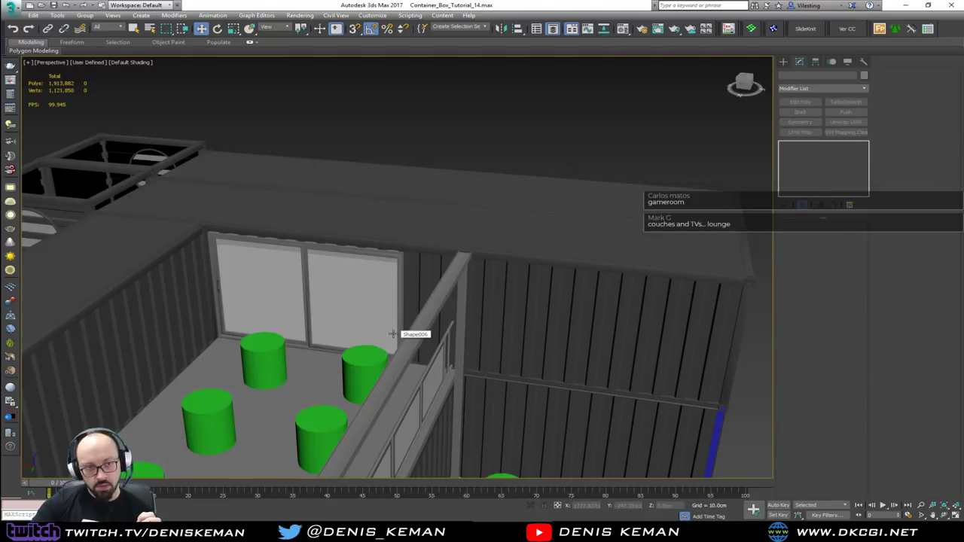
pyautogui.keyDown('alt'); pyautogui.moveTo(388, 336); pyautogui.dragTo(517, 256, button='middle'); pyautogui.keyUp('alt')
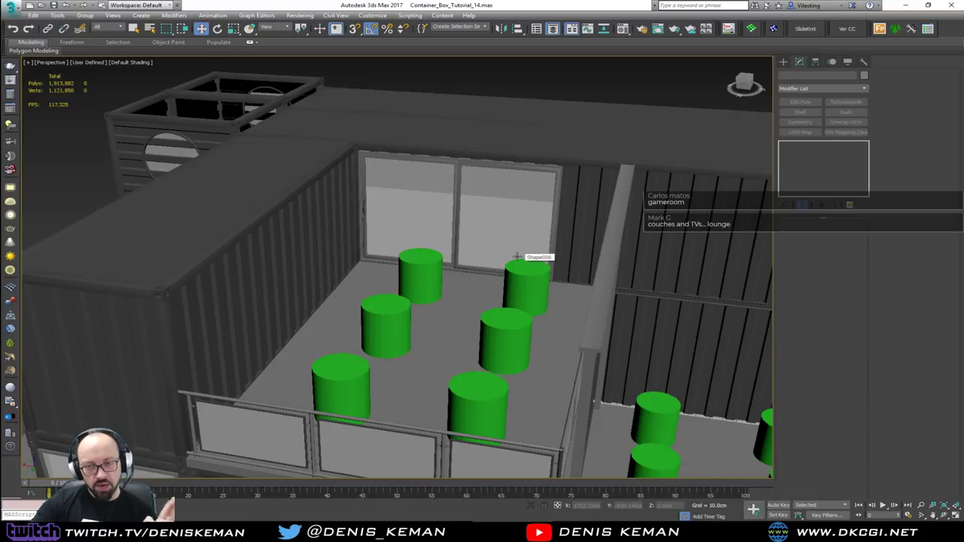
pyautogui.keyDown('alt'); pyautogui.moveTo(508, 301); pyautogui.dragTo(497, 290, button='middle'); pyautogui.keyUp('alt')
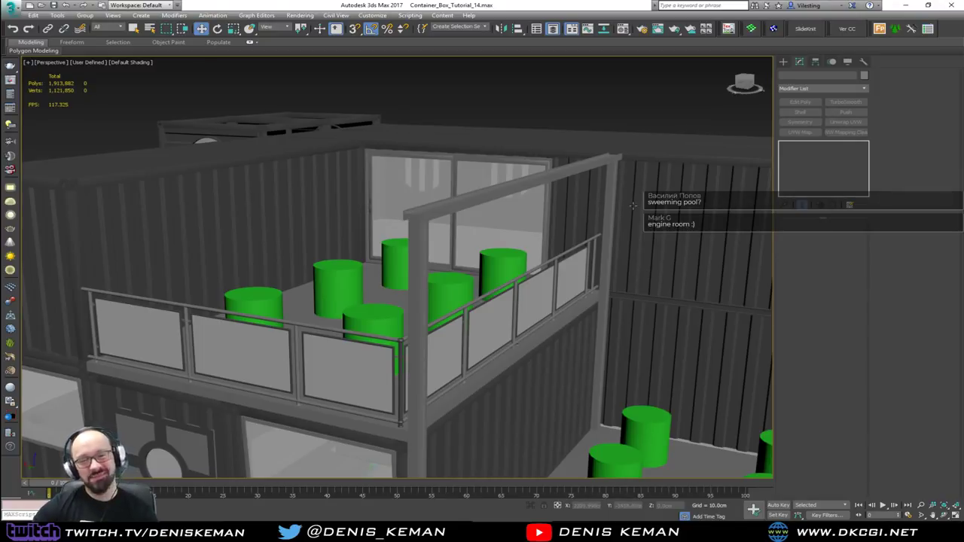
pyautogui.keyDown('alt'); pyautogui.moveTo(633, 205); pyautogui.dragTo(469, 169, button='middle'); pyautogui.keyUp('alt')
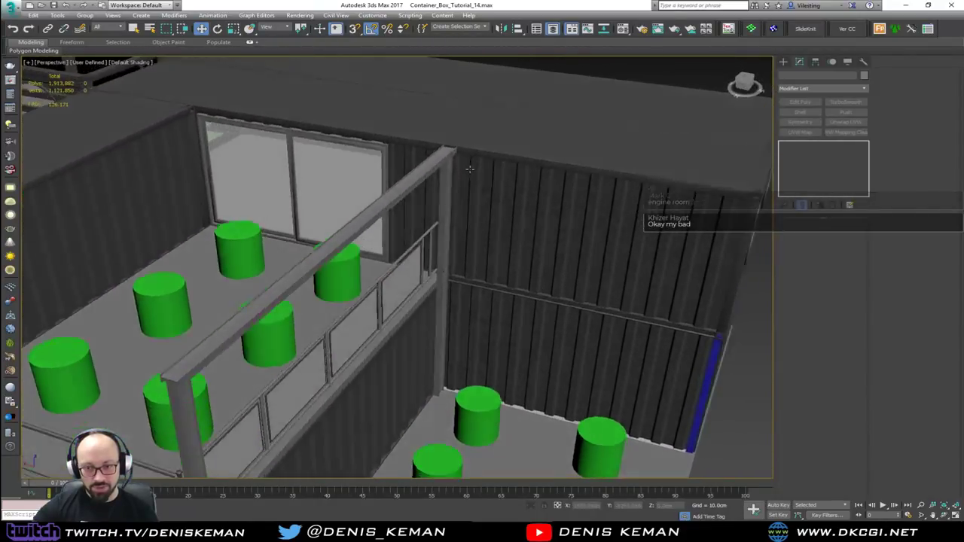
pyautogui.scroll(-10, 470, 169)
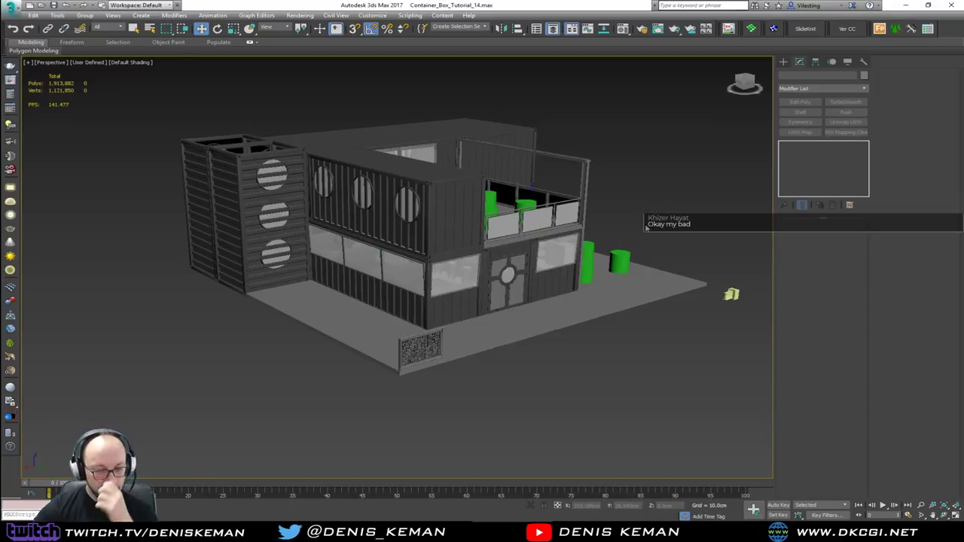
pyautogui.keyDown('alt'); pyautogui.moveTo(247, 208); pyautogui.dragTo(284, 217, button='middle'); pyautogui.keyUp('alt')
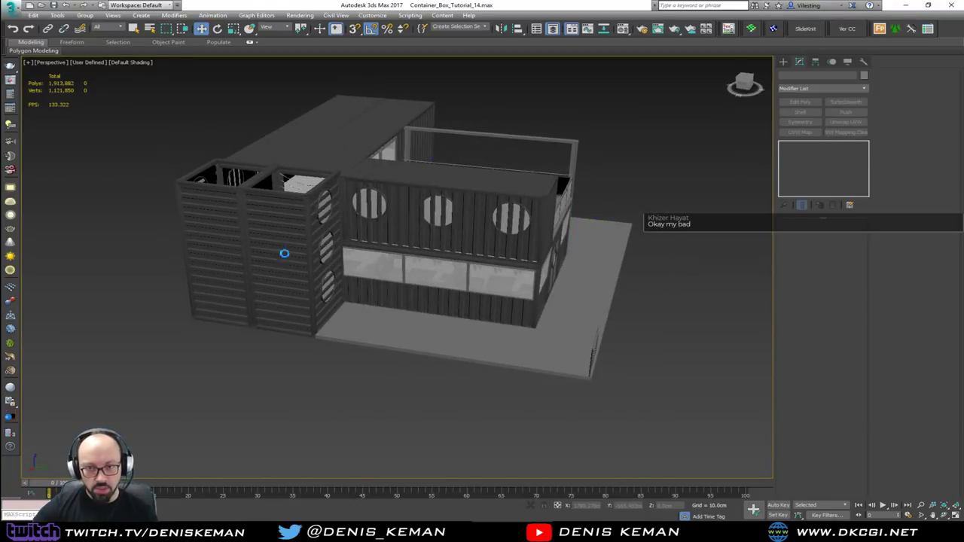
# Turn on edged faces and select the horizontally corrugated end wall of the tall container beside the round windows to examine it.
pyautogui.click(284, 253)
pyautogui.scroll(8, 285, 253)
pyautogui.press('F4')
pyautogui.scroll(3, 389, 264)
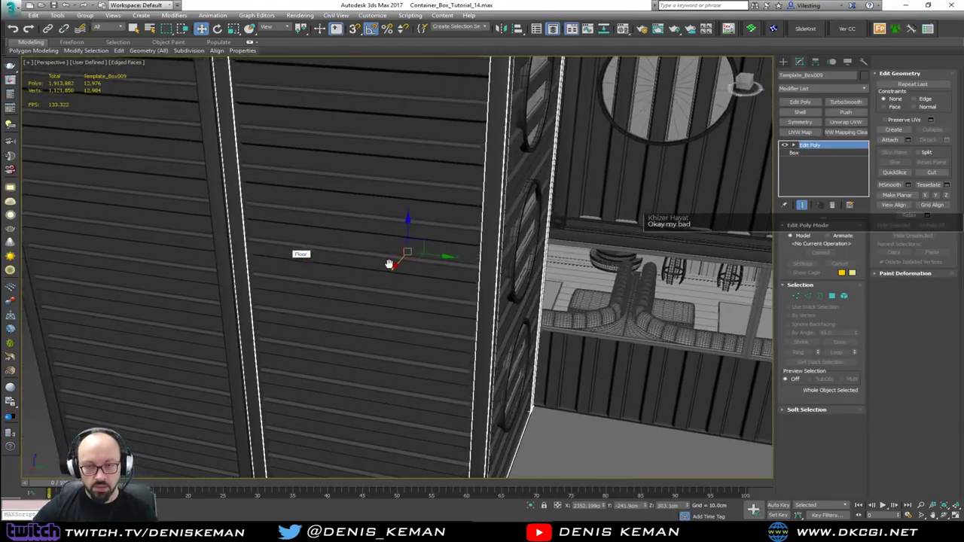
pyautogui.moveTo(389, 263); pyautogui.dragTo(402, 265, button='middle')
pyautogui.click(383, 320)
pyautogui.scroll(-6, 452, 346)
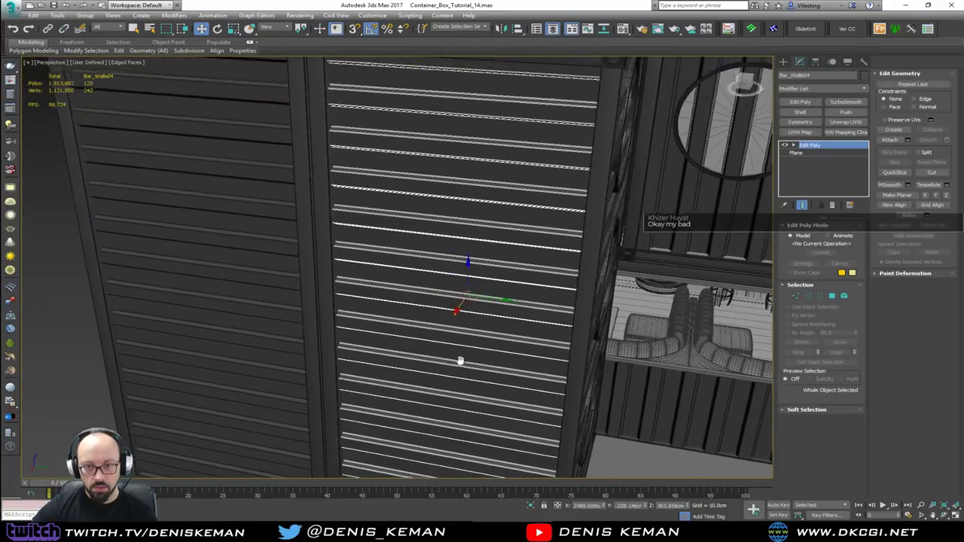
pyautogui.keyDown('alt'); pyautogui.moveTo(430, 326); pyautogui.dragTo(488, 318, button='middle'); pyautogui.keyUp('alt')
pyautogui.keyDown('alt'); pyautogui.moveTo(497, 206); pyautogui.dragTo(473, 343, button='middle'); pyautogui.keyUp('alt')
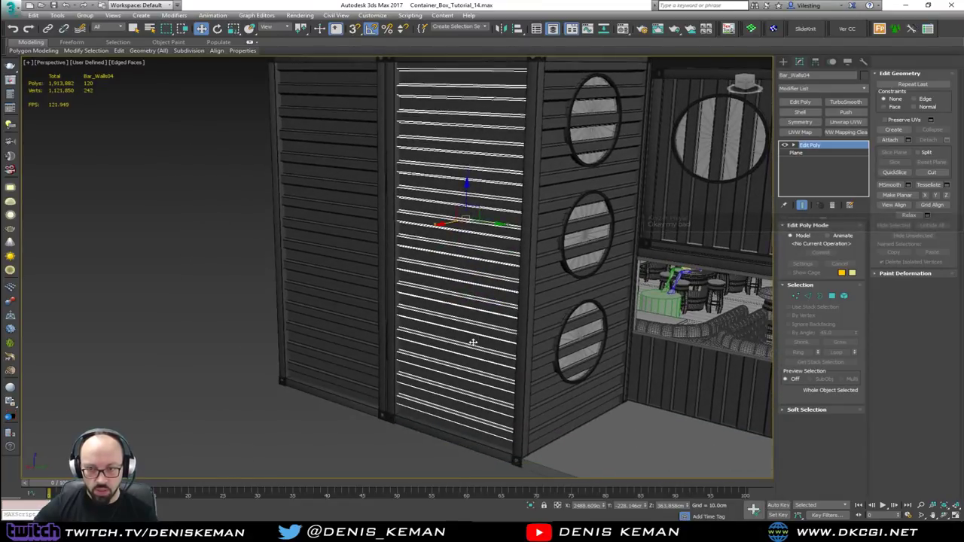
# Isolate the two horizontally corrugated end walls of the tall containers and frame them in a maximized Left view.
pyautogui.click(350, 461)
pyautogui.click(344, 360)
pyautogui.keyDown('ctrl'); pyautogui.click(432, 380); pyautogui.keyUp('ctrl')
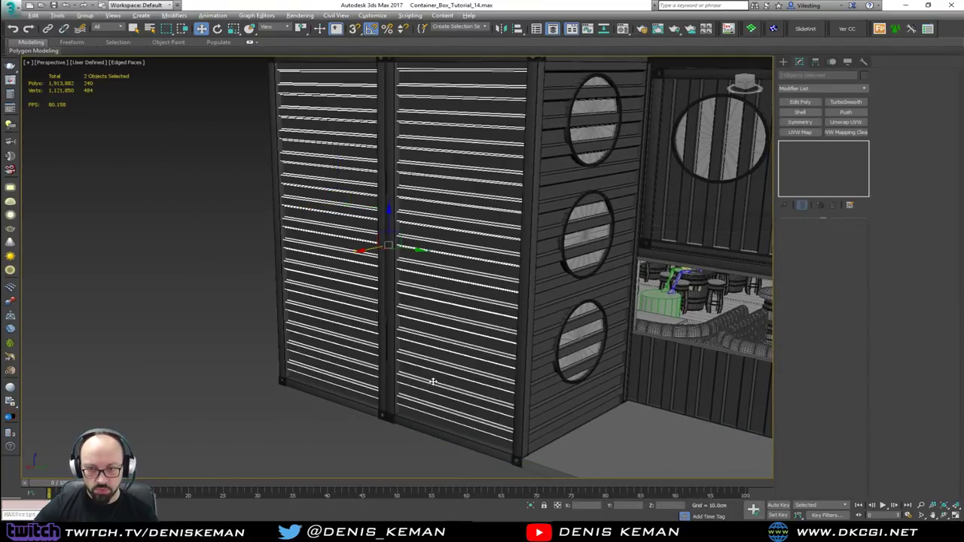
pyautogui.hotkey('alt', 'q')
pyautogui.click(356, 423)
pyautogui.hotkey('alt', 'w')
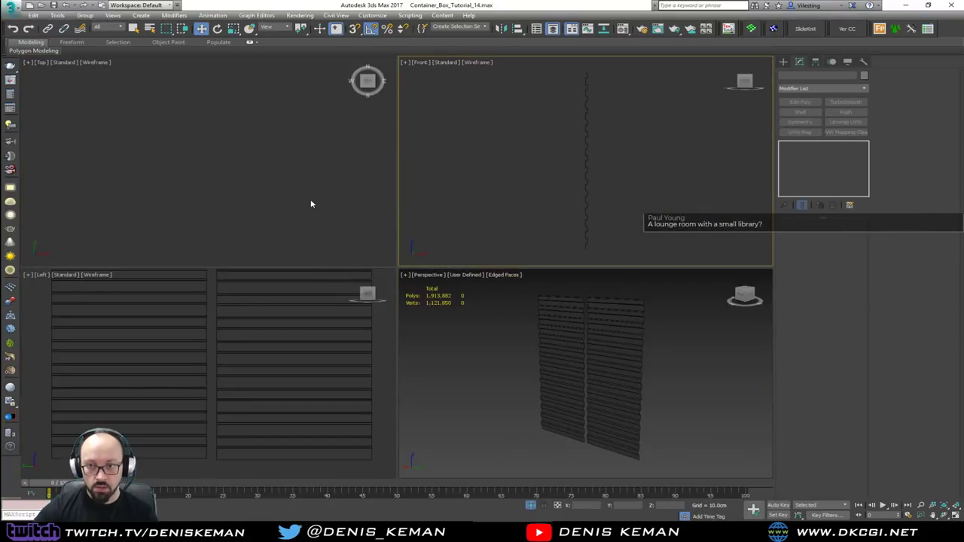
pyautogui.click(302, 350)
pyautogui.press('z')
pyautogui.hotkey('alt', 'w')
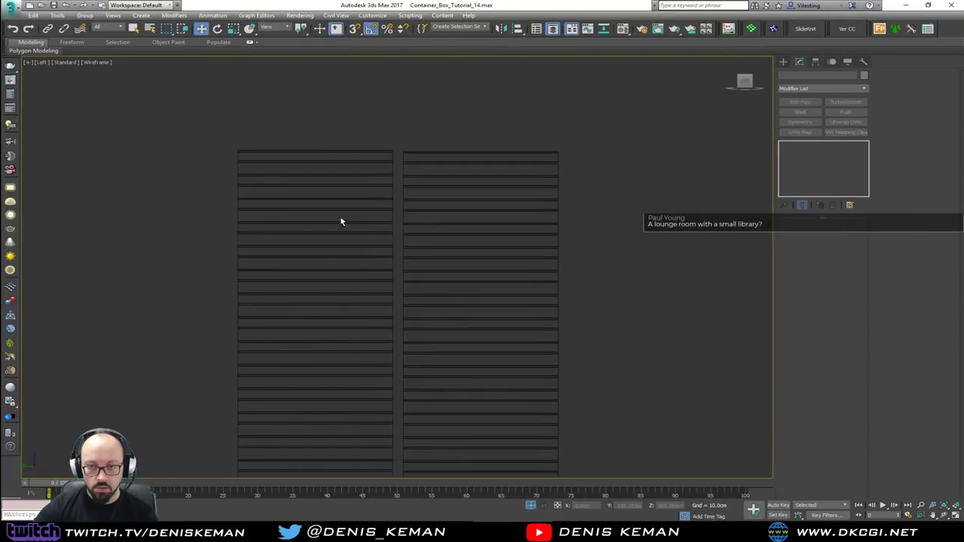
# Create a plane over the upper part of one corrugated wall and set its length and width to 200 cm.
pyautogui.rightClick(340, 221)
pyautogui.click(347, 183)
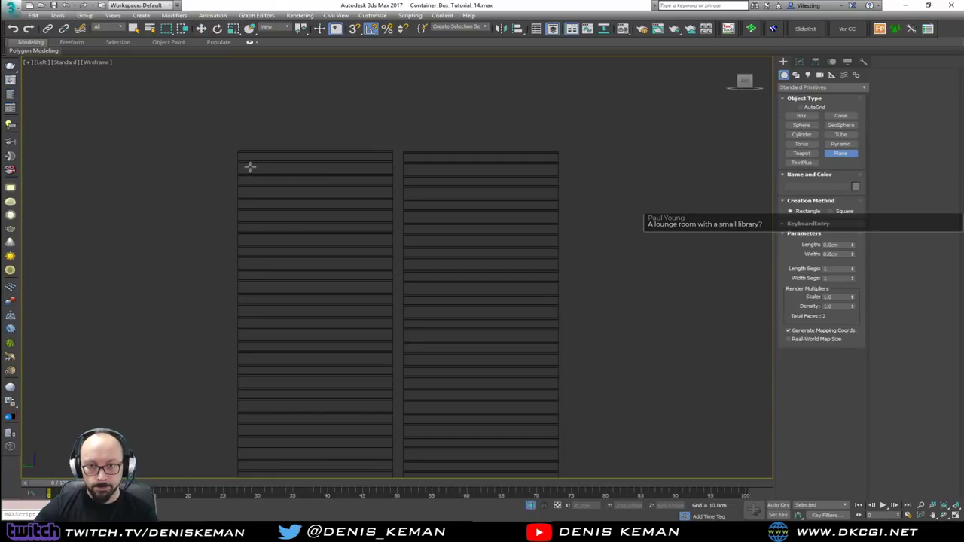
pyautogui.moveTo(248, 161); pyautogui.dragTo(386, 289)
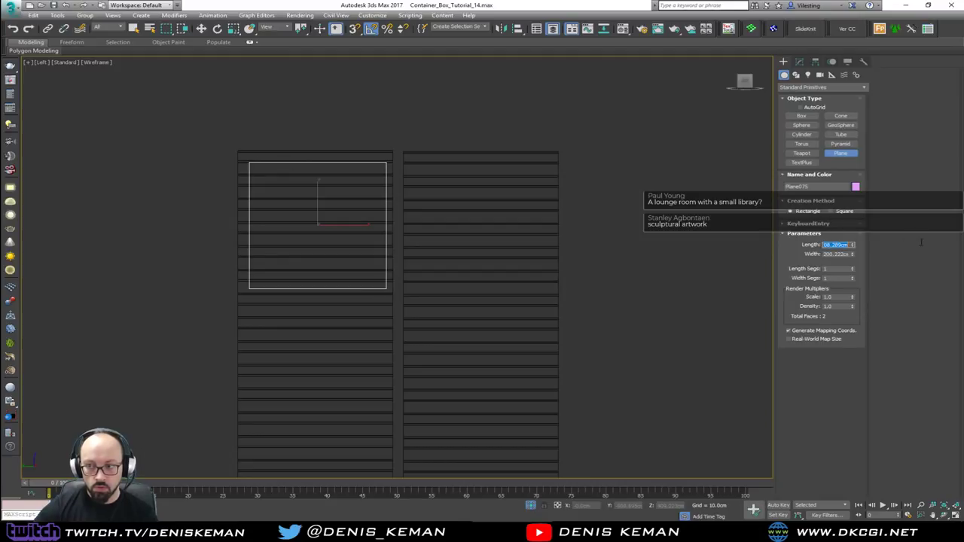
pyautogui.write('200')
pyautogui.press('Tab')
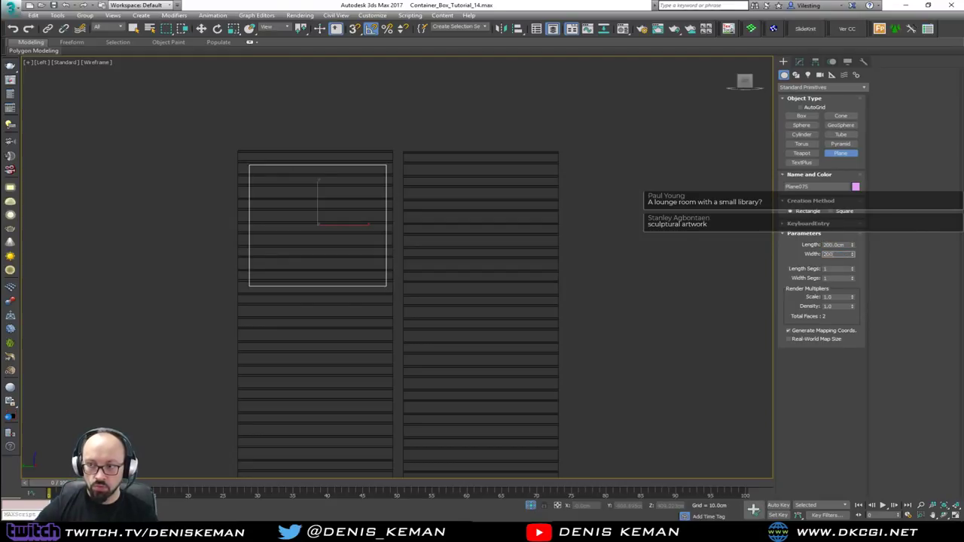
# Copy the plane about 339 cm down the same wall, and copy both planes about 240 cm sideways onto the neighbouring wall.
pyautogui.press('w')
pyautogui.moveTo(394, 257); pyautogui.dragTo(390, 225, button='middle')
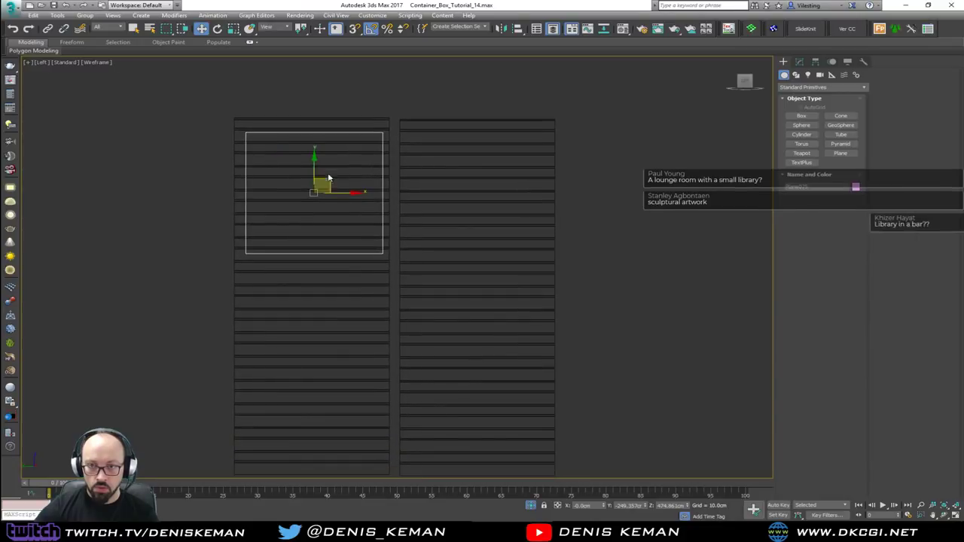
pyautogui.keyDown('shift'); pyautogui.moveTo(317, 166); pyautogui.dragTo(318, 371); pyautogui.keyUp('shift')
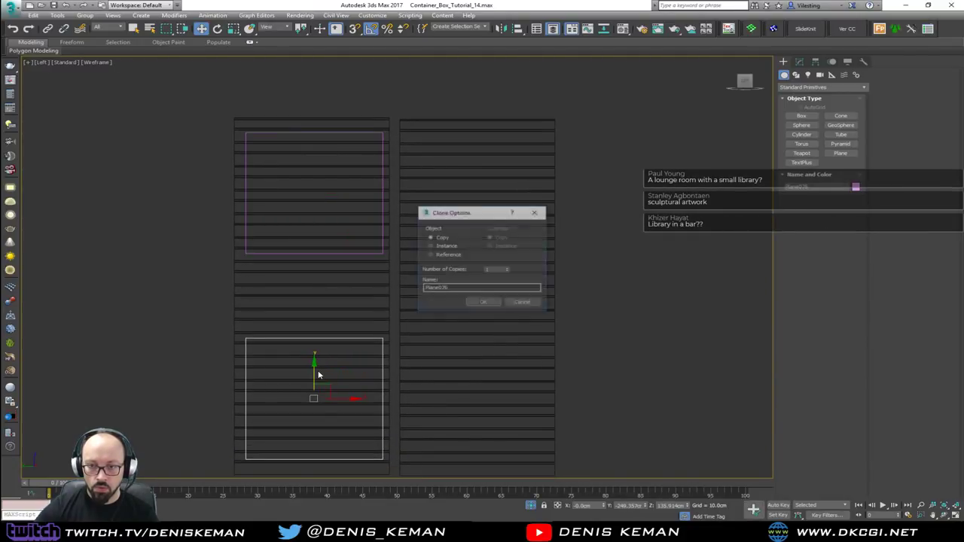
pyautogui.click(474, 301)
pyautogui.keyDown('ctrl'); pyautogui.click(345, 255); pyautogui.keyUp('ctrl')
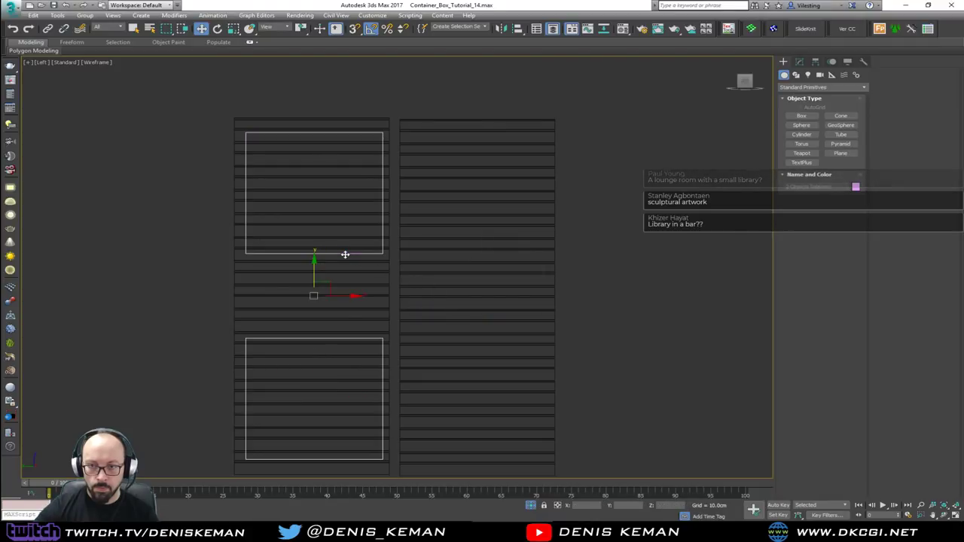
pyautogui.moveTo(339, 295)
pyautogui.keyDown('shift'); pyautogui.mouseDown()
pyautogui.moveTo(517, 294)
pyautogui.moveTo(508, 294)
pyautogui.mouseUp(); pyautogui.keyUp('shift')
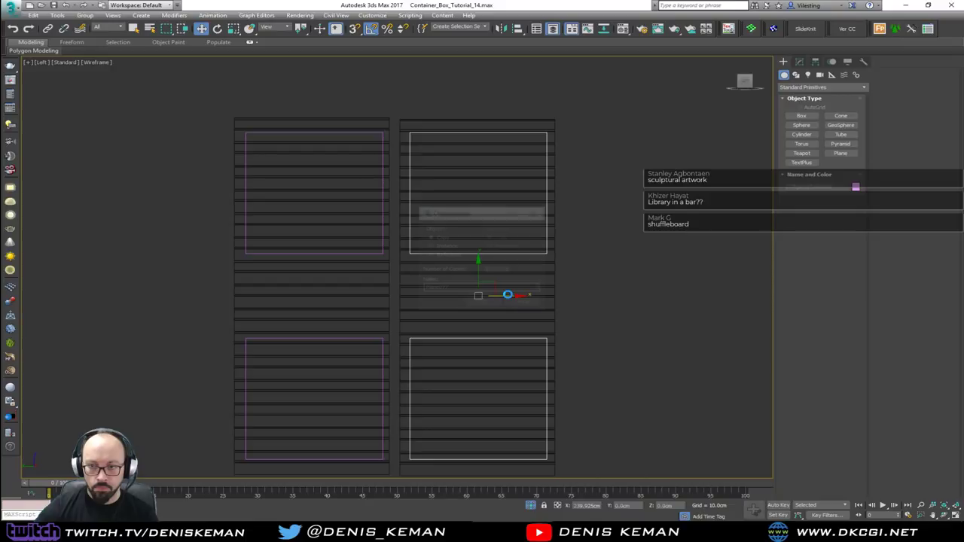
pyautogui.click(484, 303)
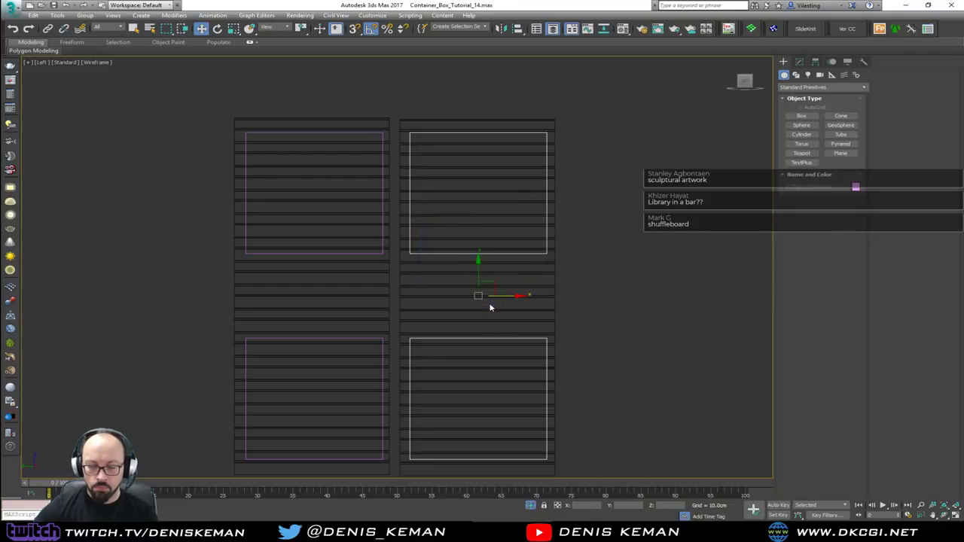
# Delete both planes on the second corrugated wall and the lower plane on the first wall.
pyautogui.press('Delete')
pyautogui.click(370, 338)
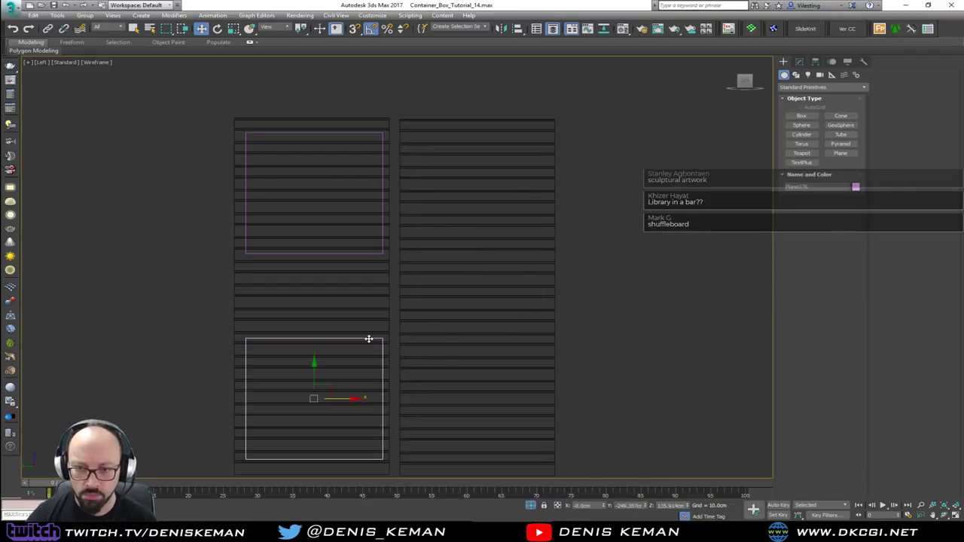
pyautogui.scroll(-2, 368, 339)
pyautogui.moveTo(369, 339); pyautogui.dragTo(370, 288, button='middle')
pyautogui.scroll(2, 370, 288)
pyautogui.press('Delete')
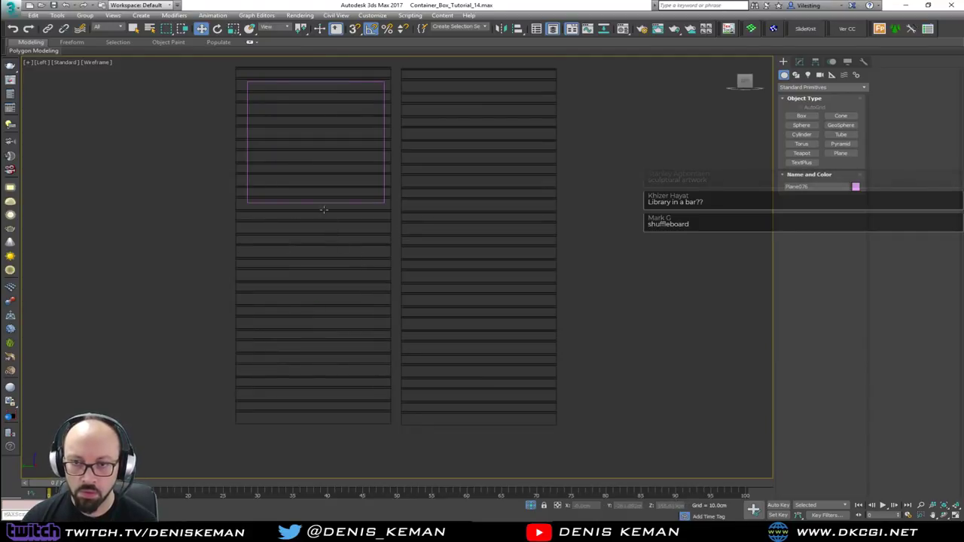
# Add Edit Poly to the remaining plane and raise its two bottom vertices so it is roughly 30% shorter.
pyautogui.click(326, 203)
pyautogui.click(799, 61)
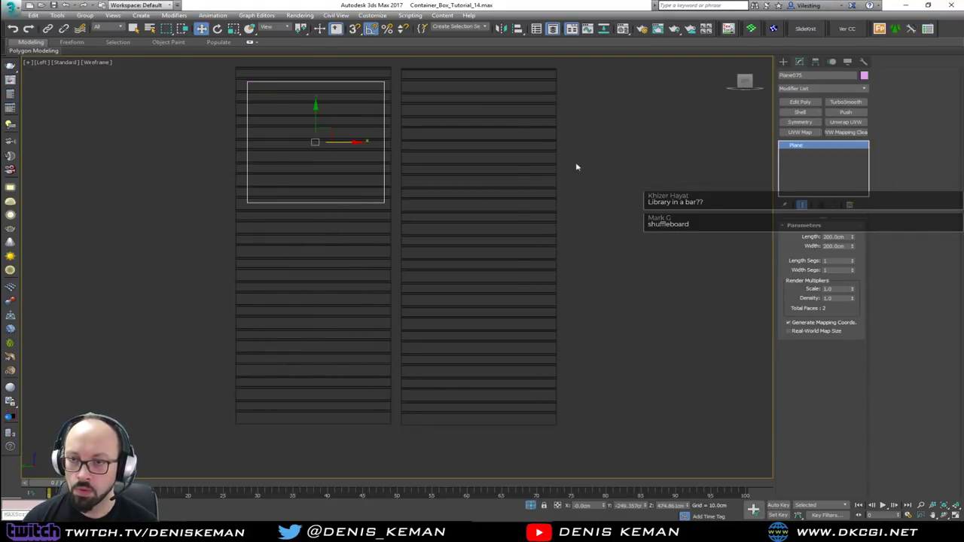
pyautogui.rightClick(413, 184)
pyautogui.moveTo(491, 280)
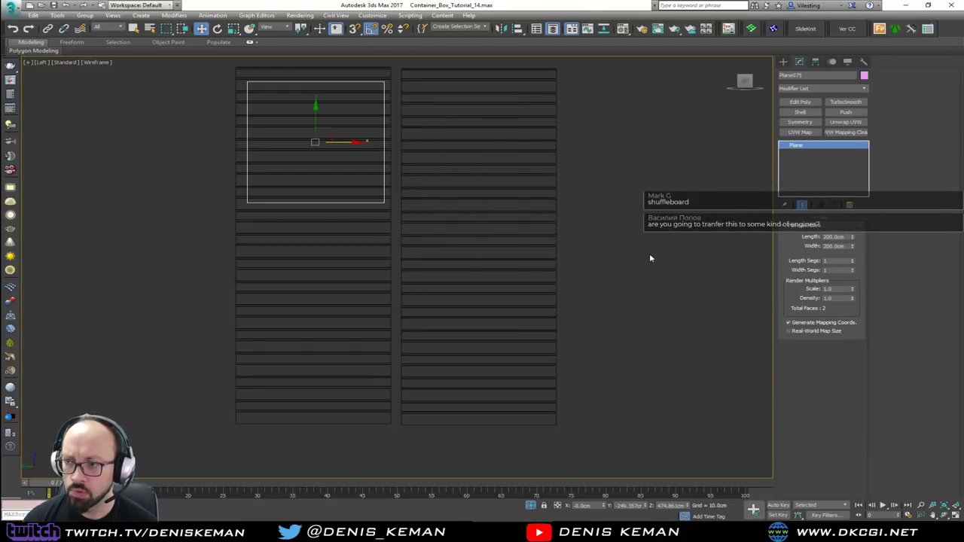
pyautogui.click(792, 104)
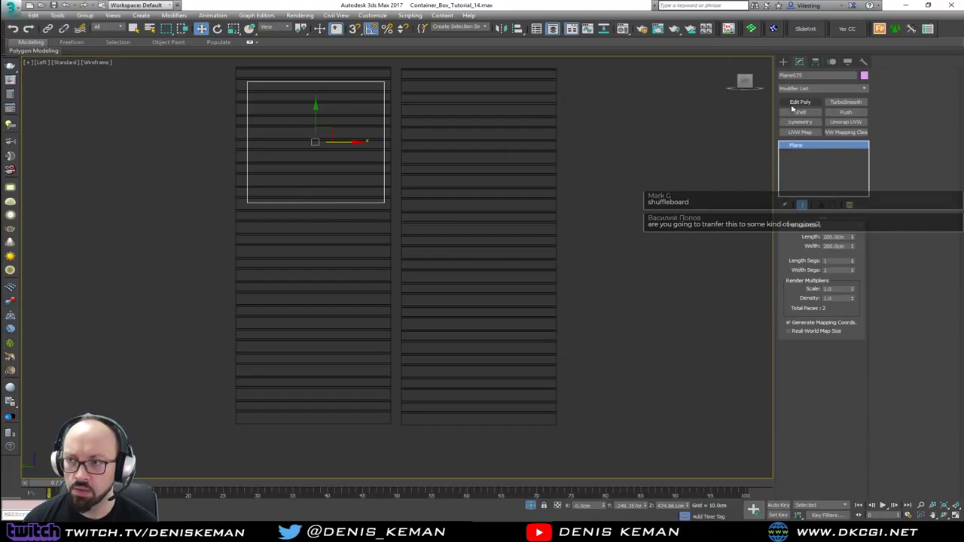
pyautogui.press('1')
pyautogui.moveTo(430, 180); pyautogui.dragTo(226, 222)
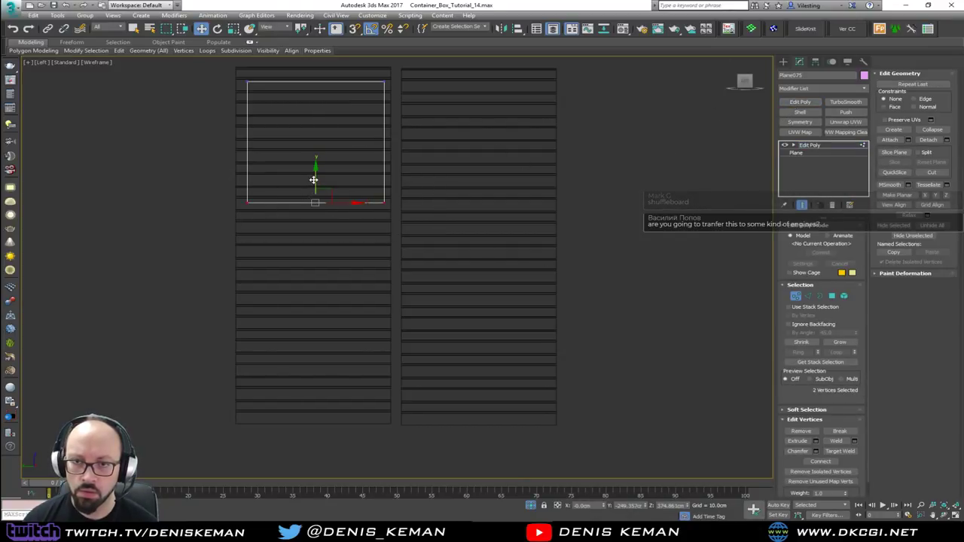
pyautogui.moveTo(314, 179)
pyautogui.mouseDown()
pyautogui.moveTo(317, 144)
pyautogui.moveTo(314, 215)
pyautogui.mouseUp()
pyautogui.press('1')
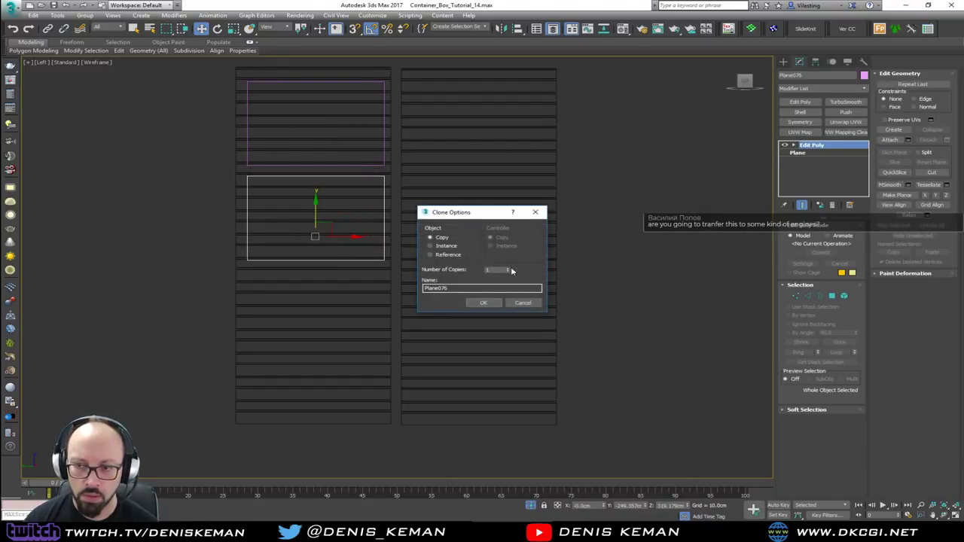
# Copy the shortened plane twice down the wall at about 156 cm spacing, and move all three planes down about 18 cm.
pyautogui.click(484, 302)
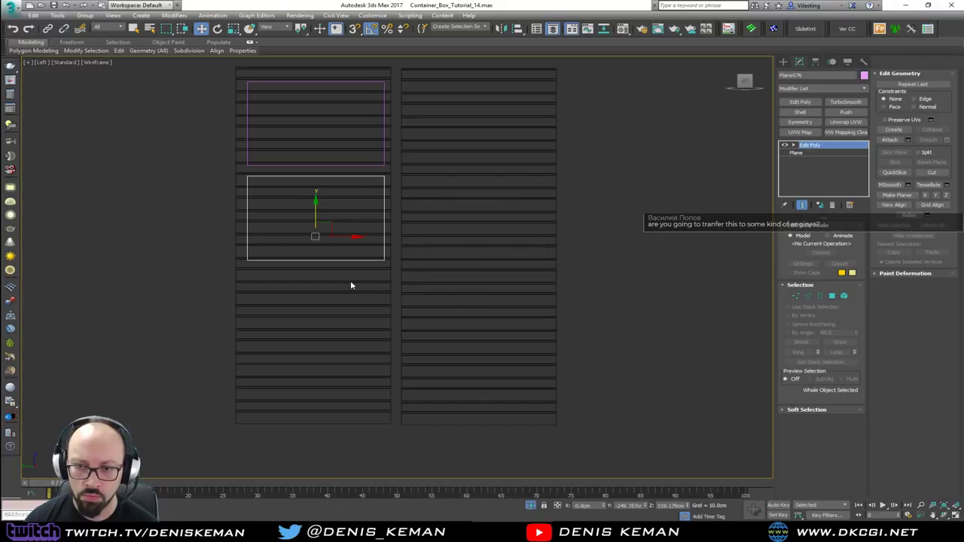
pyautogui.keyDown('ctrl'); pyautogui.click(327, 261); pyautogui.keyUp('ctrl')
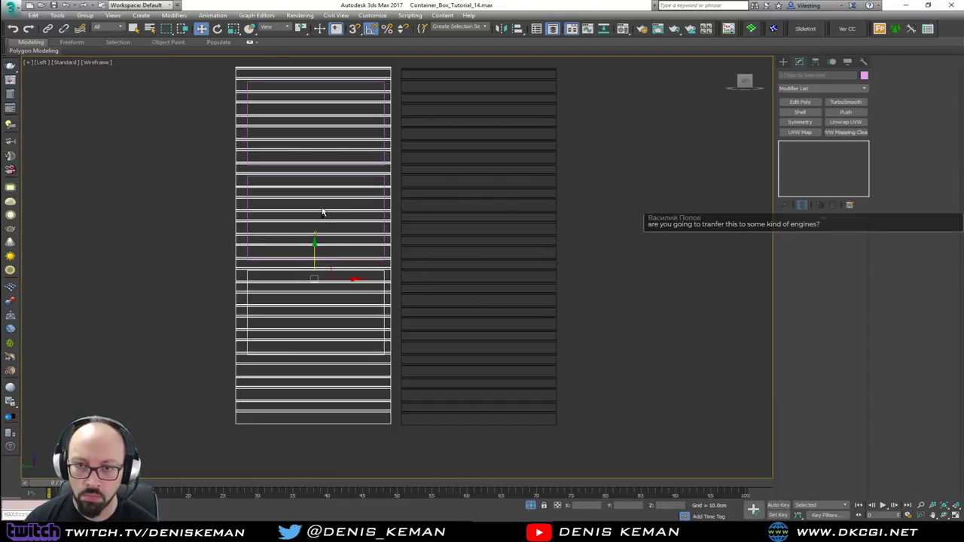
pyautogui.click(171, 133)
pyautogui.moveTo(174, 129); pyautogui.dragTo(374, 388)
pyautogui.keyDown('alt'); pyautogui.moveTo(199, 390); pyautogui.dragTo(284, 426); pyautogui.keyUp('alt')
pyautogui.moveTo(314, 198); pyautogui.dragTo(314, 209)
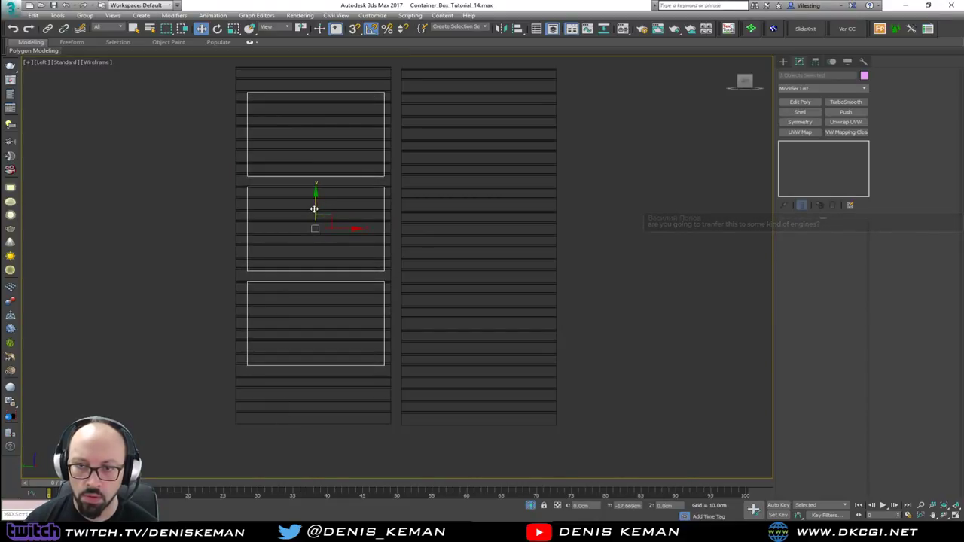
# Snap the top plane's lower edge and the middle plane's upper edge vertically to the nearest corrugation lines.
pyautogui.scroll(6, 314, 209)
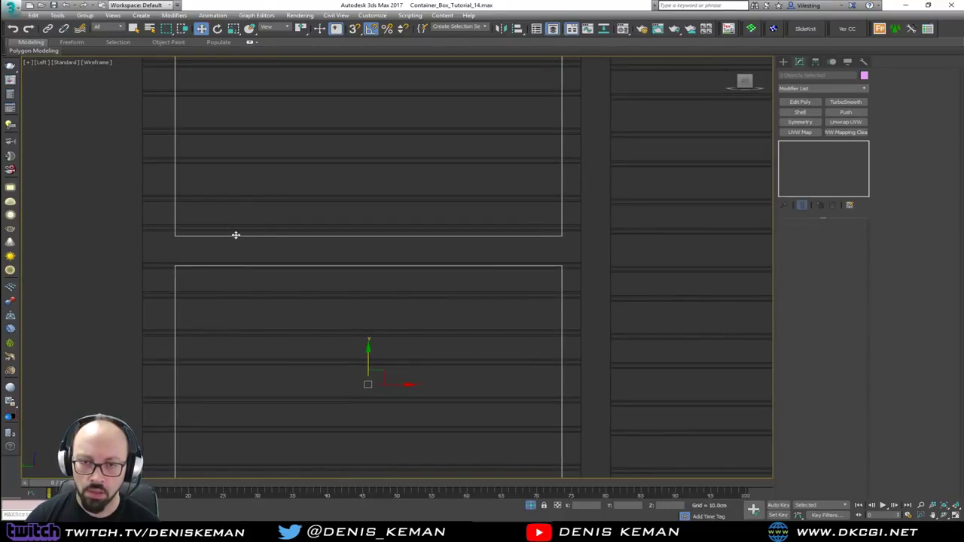
pyautogui.click(181, 238)
pyautogui.scroll(6, 182, 239)
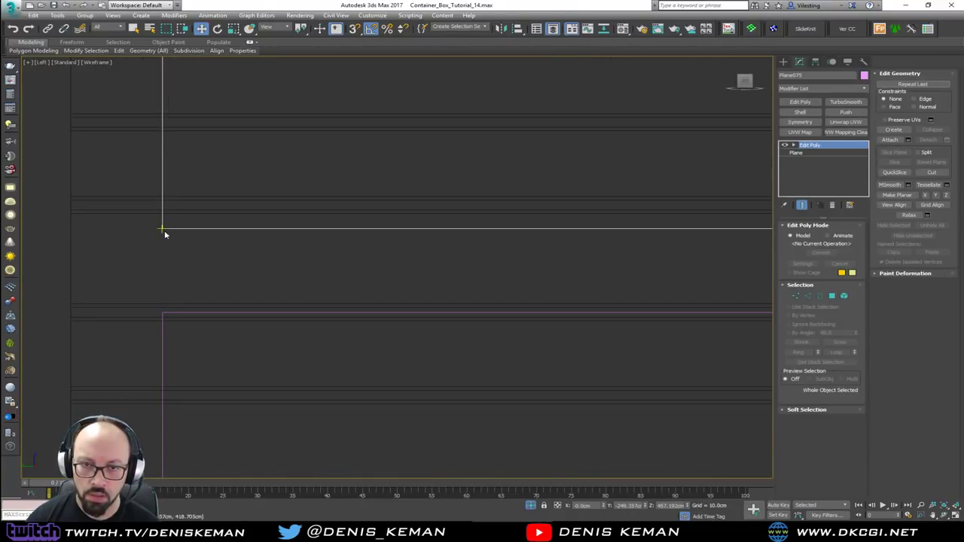
pyautogui.moveTo(161, 228); pyautogui.dragTo(70, 216)
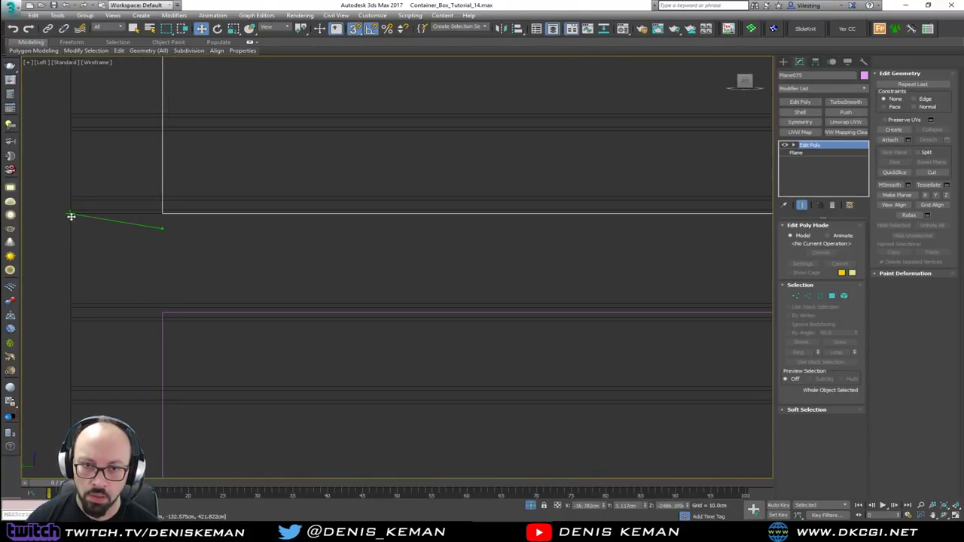
pyautogui.click(174, 316)
pyautogui.click(161, 314)
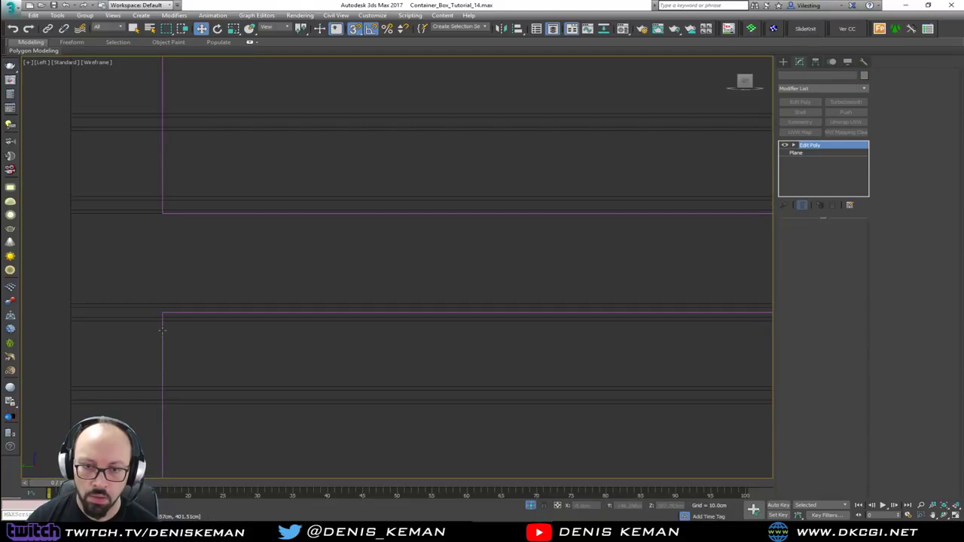
pyautogui.moveTo(162, 313); pyautogui.dragTo(71, 325)
# Snap the bottom plane's upper edge down to the nearest corrugation line.
pyautogui.moveTo(164, 352); pyautogui.dragTo(176, 215, button='middle')
pyautogui.scroll(-3, 176, 217)
pyautogui.moveTo(215, 316); pyautogui.dragTo(264, 112, button='middle')
pyautogui.scroll(-3, 264, 111)
pyautogui.scroll(3, 254, 225)
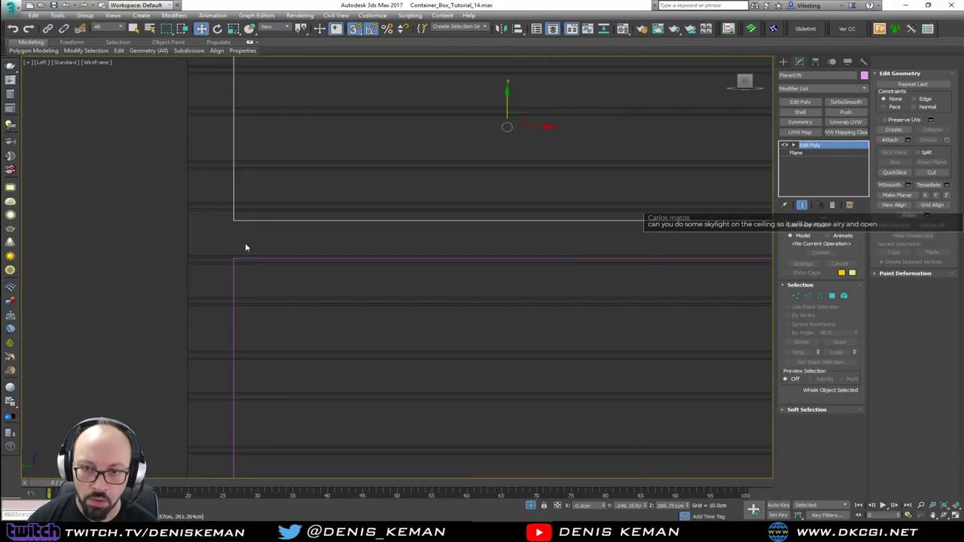
pyautogui.click(233, 269)
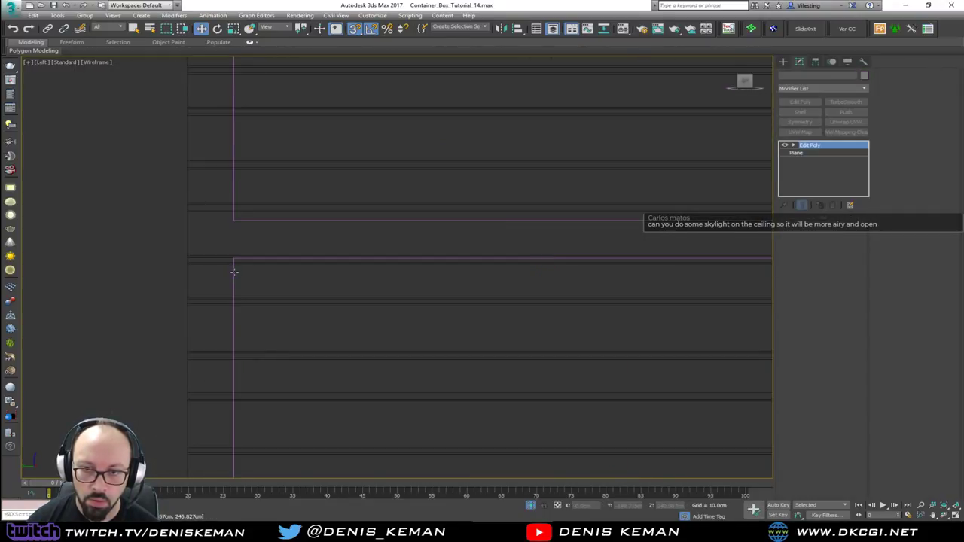
pyautogui.moveTo(233, 259); pyautogui.dragTo(186, 269)
pyautogui.scroll(-4, 273, 249)
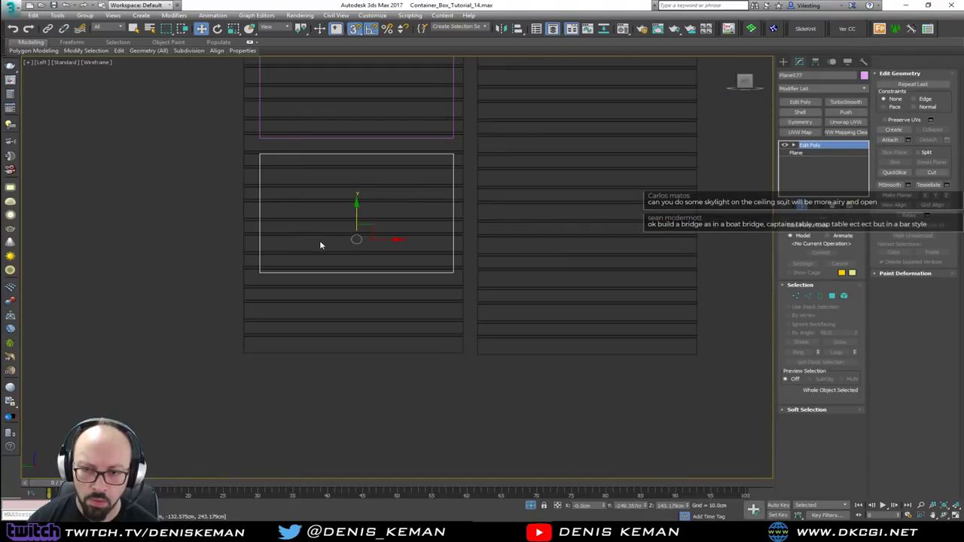
pyautogui.press('1')
pyautogui.moveTo(344, 160); pyautogui.dragTo(340, 282, button='middle')
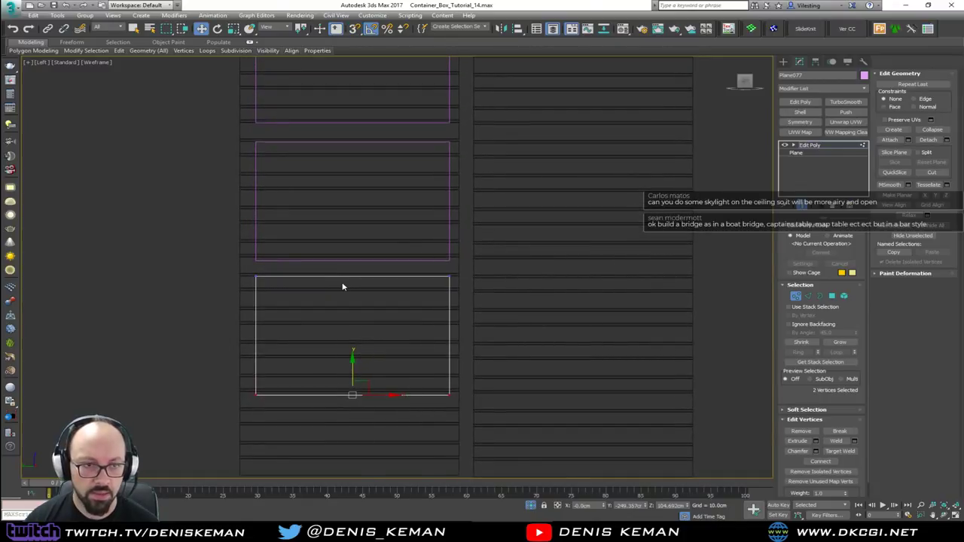
pyautogui.moveTo(333, 179); pyautogui.dragTo(336, 222, button='middle')
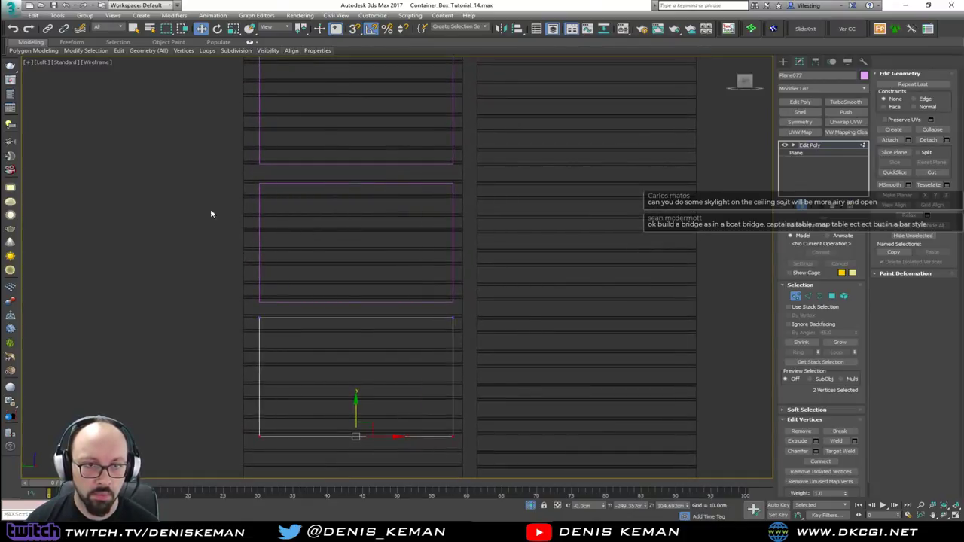
pyautogui.click(182, 227)
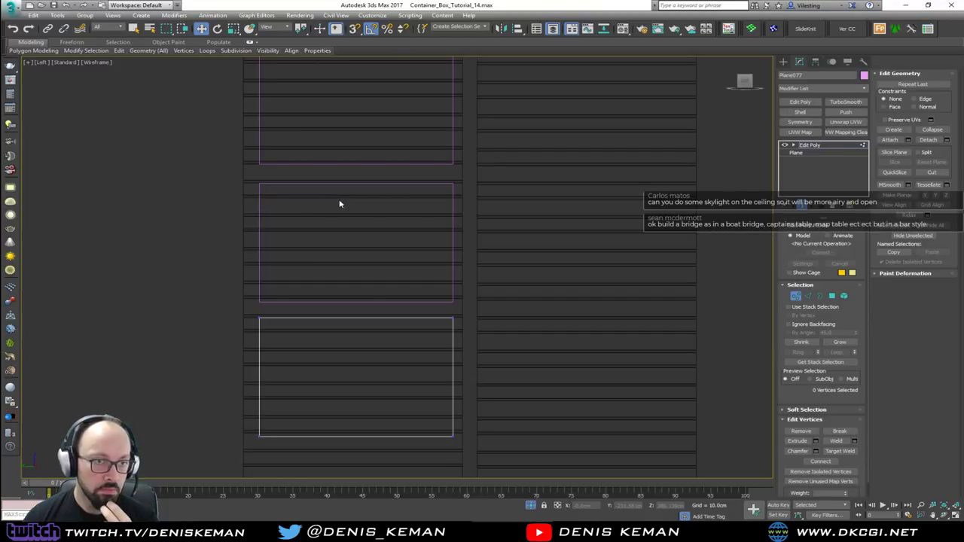
pyautogui.hotkey('alt', 'w')
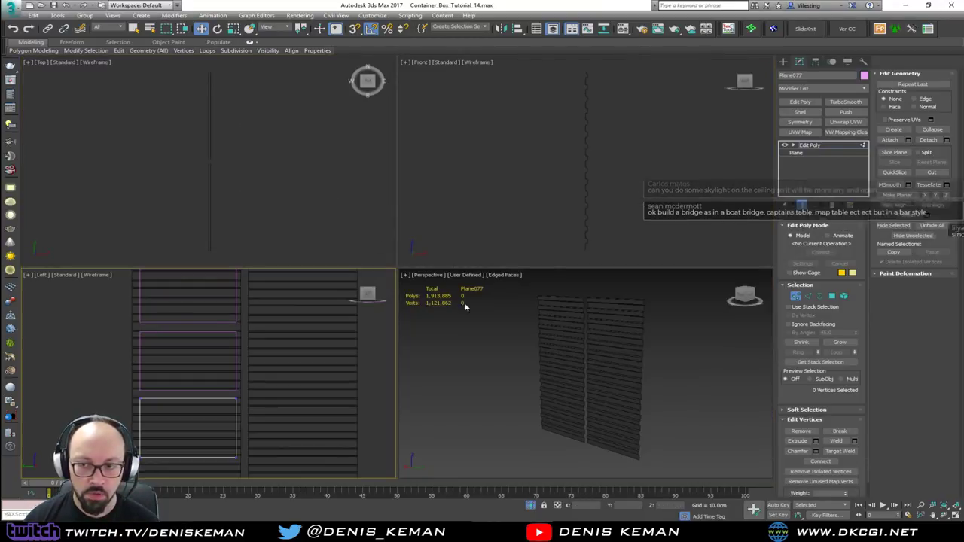
pyautogui.rightClick(515, 330)
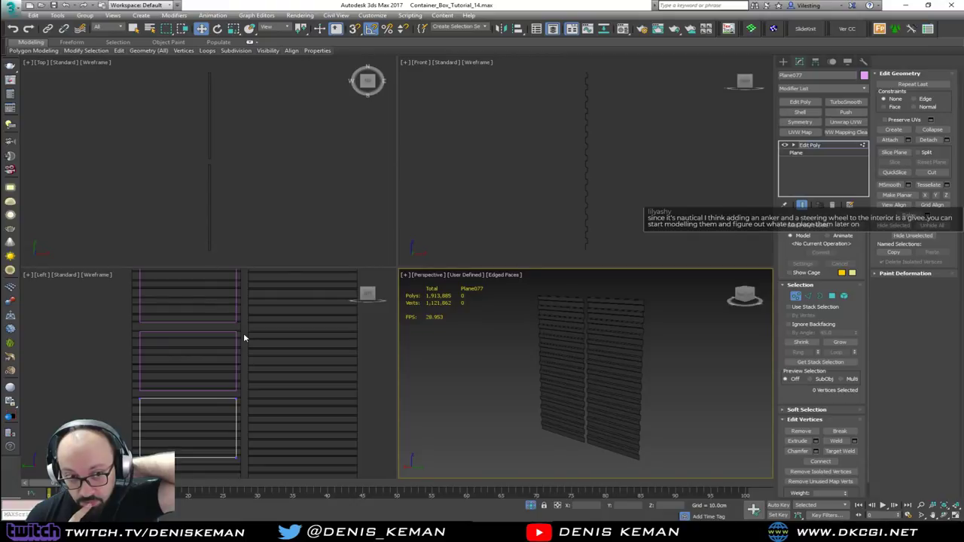
pyautogui.click(92, 367)
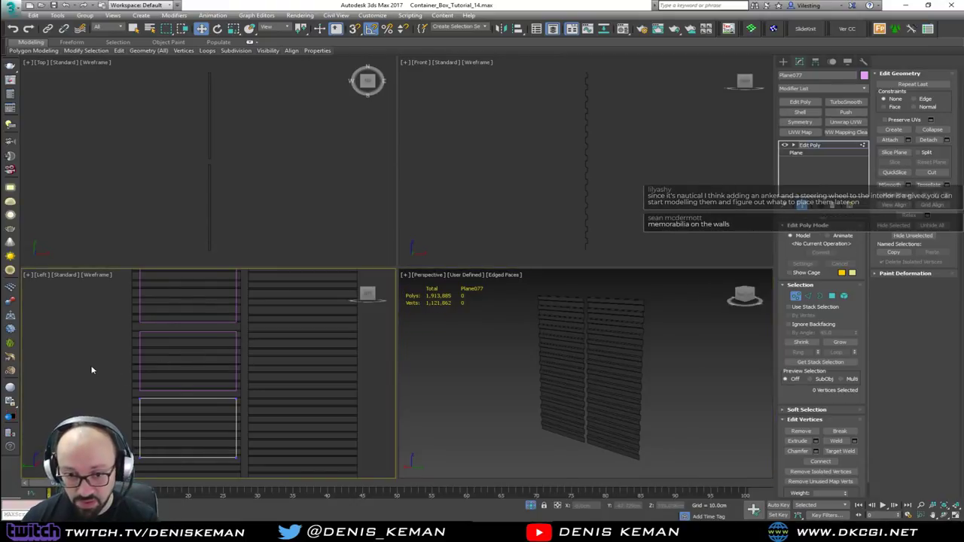
pyautogui.press('1')
pyautogui.click(92, 347)
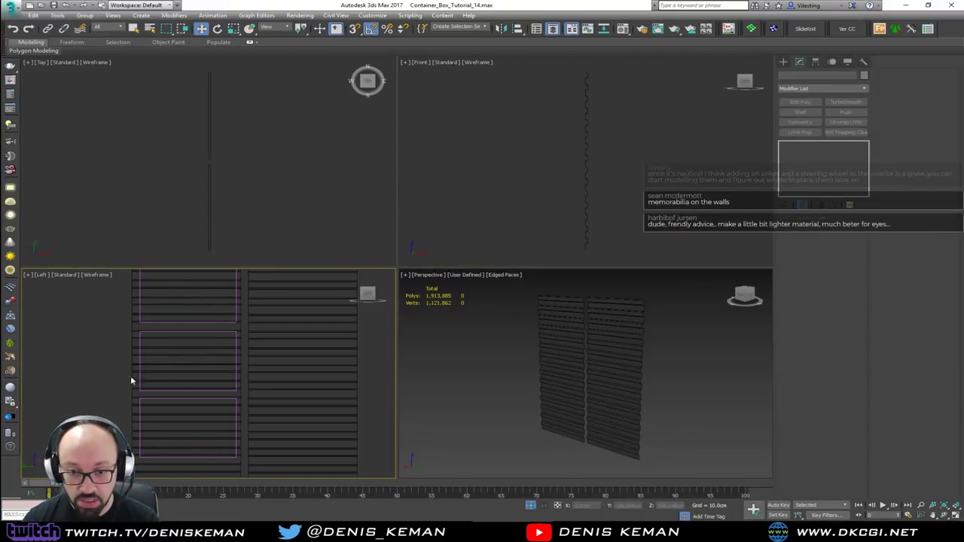
pyautogui.scroll(2, 147, 387)
pyautogui.hotkey('alt', 'w')
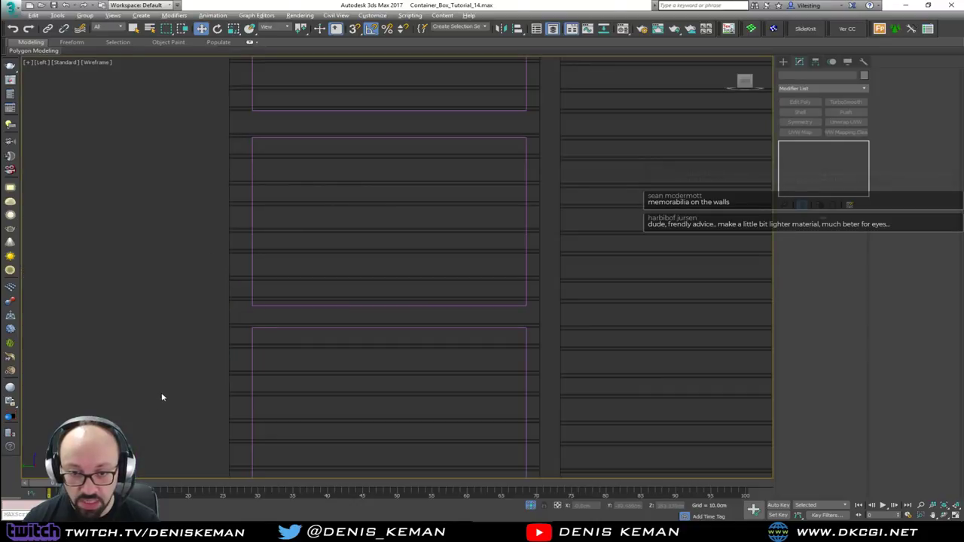
# Lower the bottom plane about 14 cm, snapping its upper edge to the next corrugation line, and deselect it.
pyautogui.click(254, 335)
pyautogui.moveTo(256, 337); pyautogui.dragTo(270, 290, button='middle')
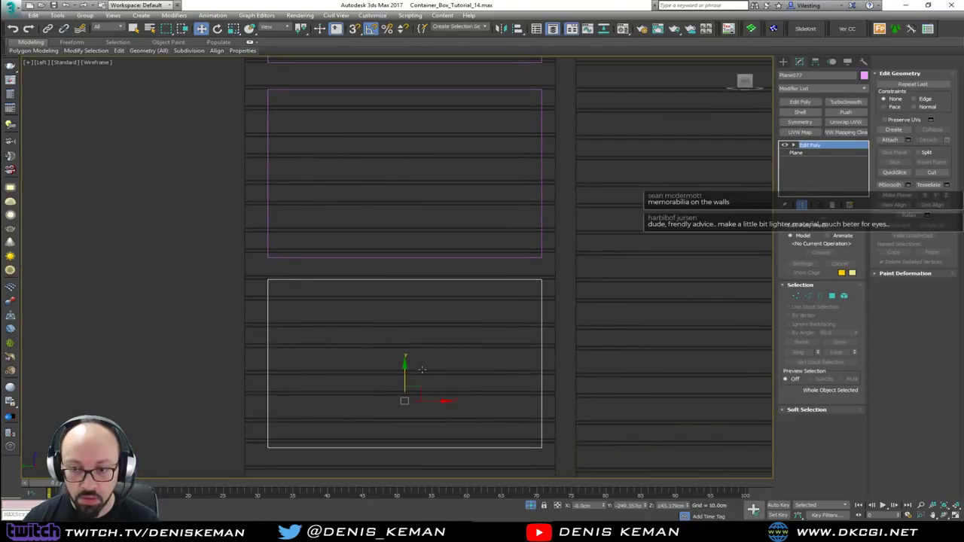
pyautogui.moveTo(404, 372); pyautogui.dragTo(404, 380)
pyautogui.scroll(4, 278, 289)
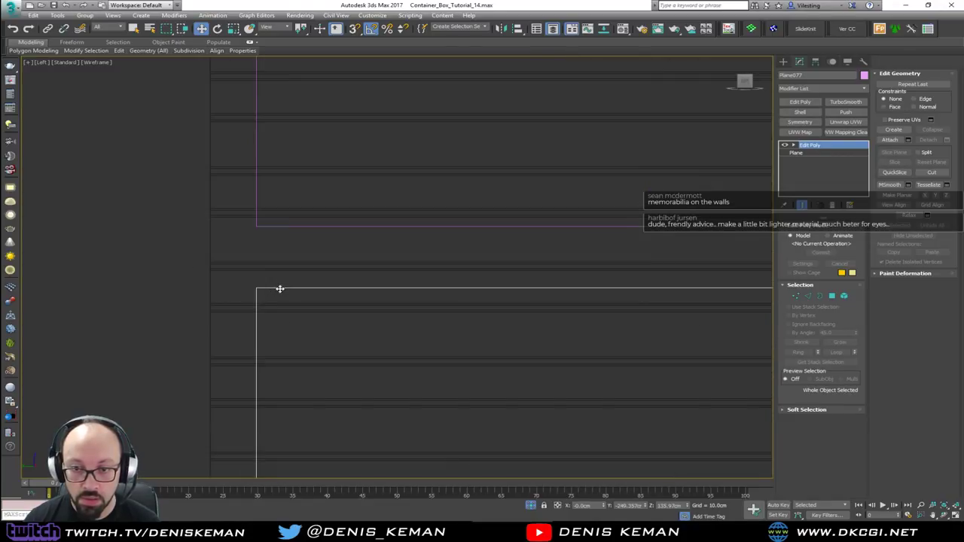
pyautogui.press('s')
pyautogui.moveTo(259, 287); pyautogui.dragTo(211, 303)
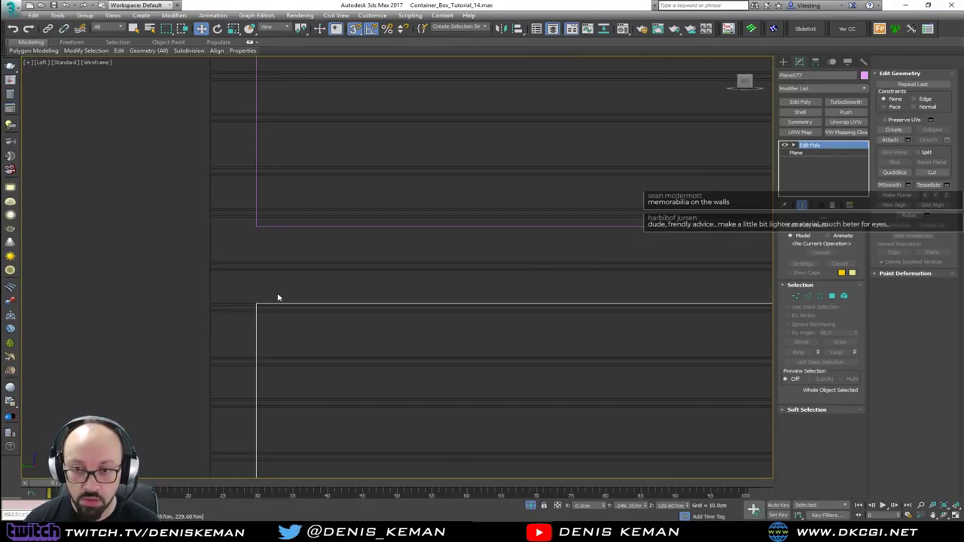
pyautogui.scroll(-5, 181, 297)
pyautogui.press('1')
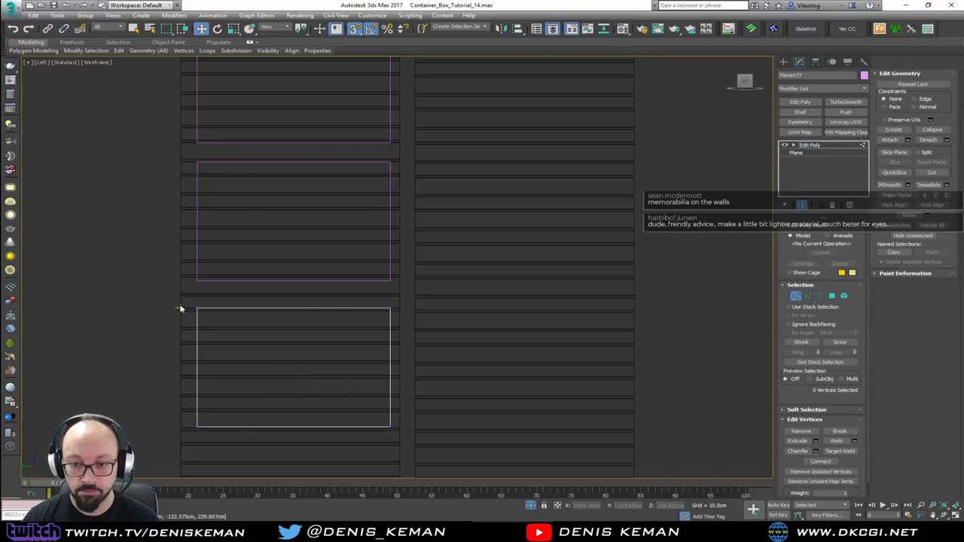
pyautogui.press('1')
pyautogui.click(108, 275)
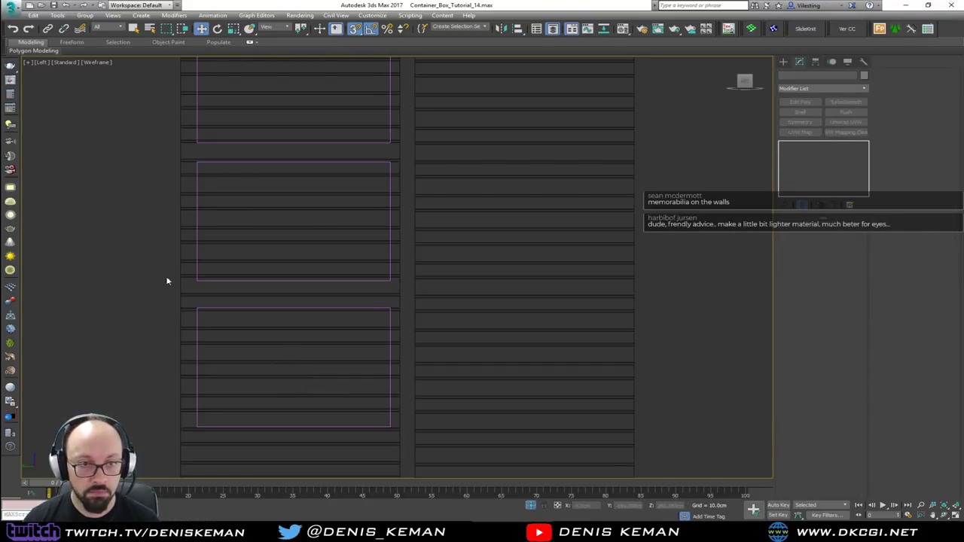
# End the isolation in a maximized Perspective view, orbit around the container building and display it in wireframe.
pyautogui.moveTo(198, 279); pyautogui.dragTo(201, 317, button='middle')
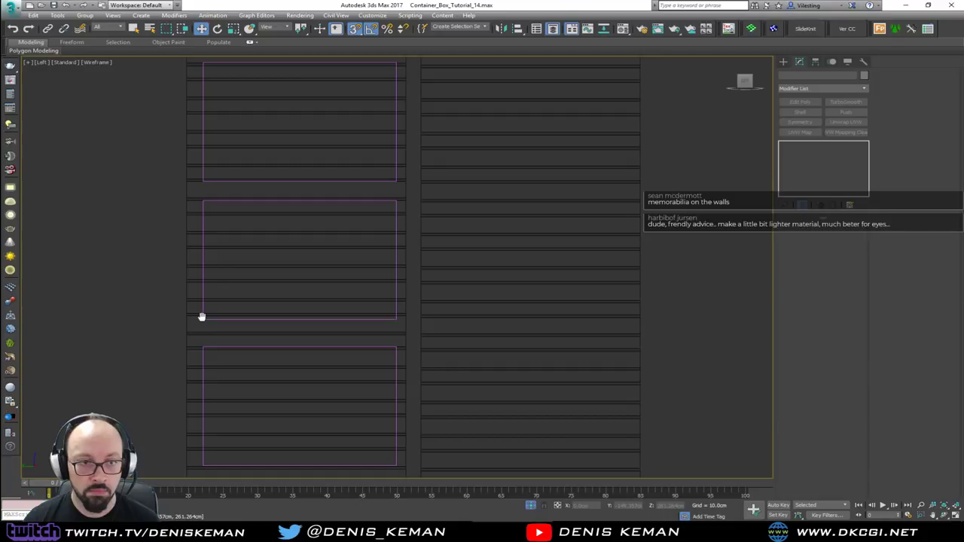
pyautogui.hotkey('alt', 'w')
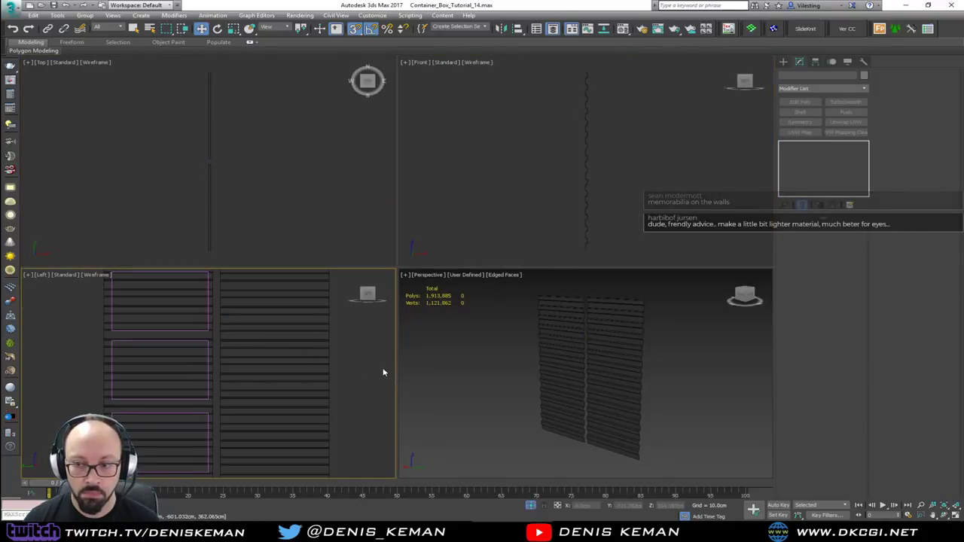
pyautogui.rightClick(437, 356)
pyautogui.hotkey('alt', 'w')
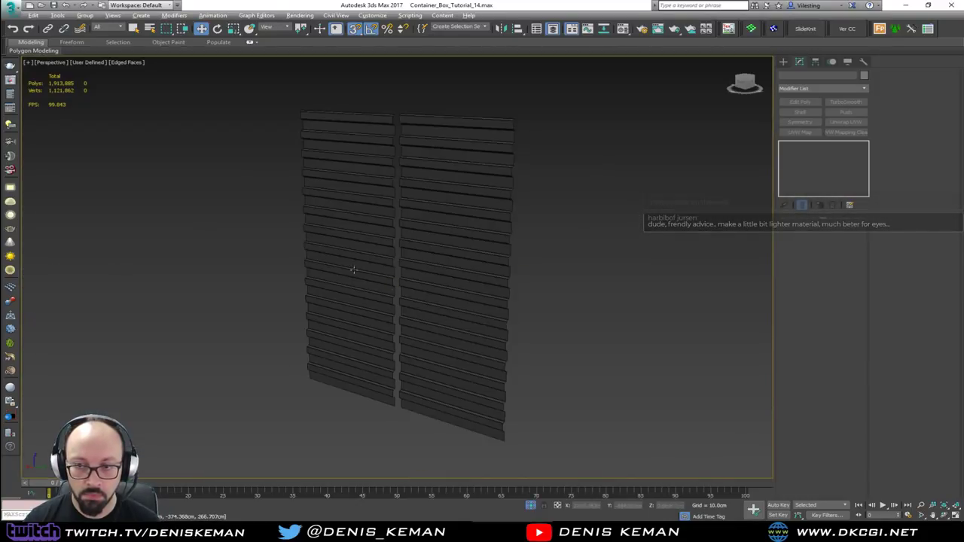
pyautogui.rightClick(344, 260)
pyautogui.click(377, 191)
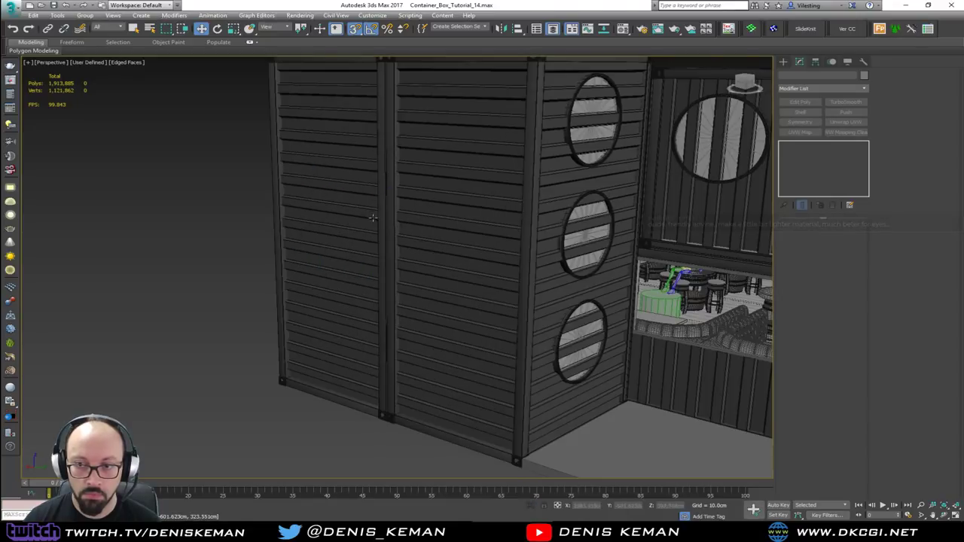
pyautogui.moveTo(372, 217)
pyautogui.keyDown('alt'); pyautogui.mouseDown(button='middle')
pyautogui.moveTo(408, 235)
pyautogui.moveTo(224, 290)
pyautogui.mouseUp(button='middle'); pyautogui.keyUp('alt')
pyautogui.press('F3')
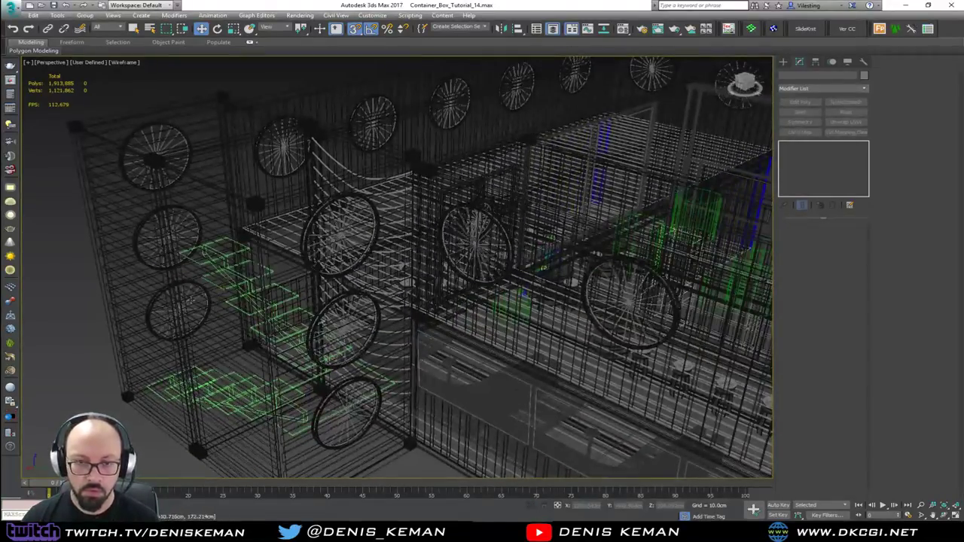
# Isolate the tall container's two corrugated end-wall panels together with the three rectangular planes.
pyautogui.press('F3')
pyautogui.click(137, 304)
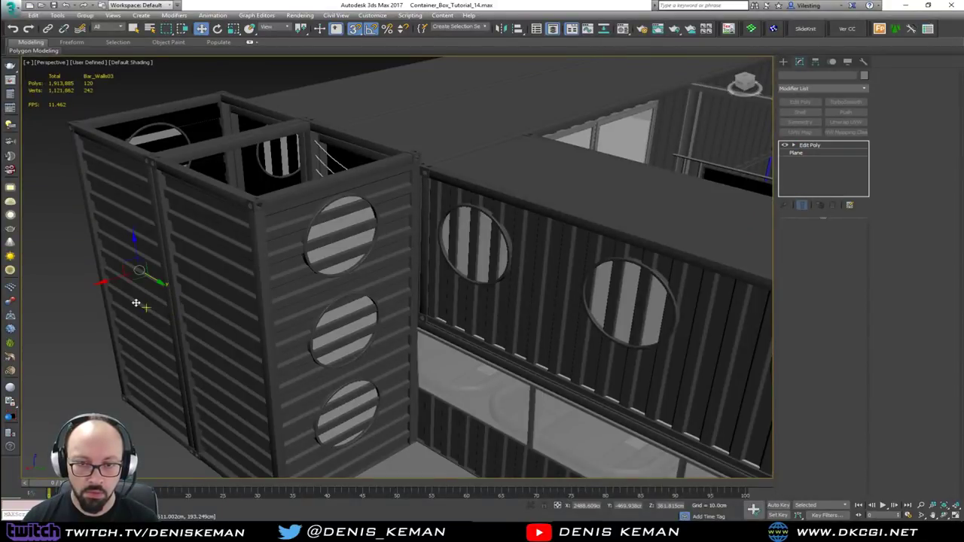
pyautogui.keyDown('ctrl'); pyautogui.click(207, 328); pyautogui.keyUp('ctrl')
pyautogui.keyDown('alt'); pyautogui.moveTo(206, 328); pyautogui.dragTo(114, 342, button='middle'); pyautogui.keyUp('alt')
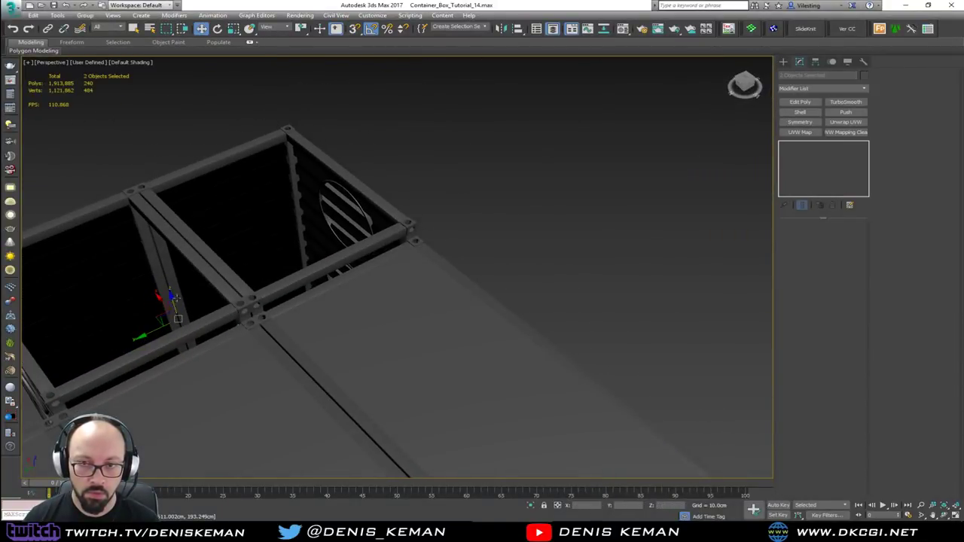
pyautogui.moveTo(171, 296)
pyautogui.keyDown('alt'); pyautogui.mouseDown(button='middle')
pyautogui.moveTo(161, 279)
pyautogui.moveTo(183, 266)
pyautogui.mouseUp(button='middle'); pyautogui.keyUp('alt')
pyautogui.press('F3')
pyautogui.keyDown('alt'); pyautogui.moveTo(231, 236); pyautogui.dragTo(396, 250, button='middle'); pyautogui.keyUp('alt')
pyautogui.keyDown('alt'); pyautogui.moveTo(697, 179); pyautogui.dragTo(651, 196, button='middle'); pyautogui.keyUp('alt')
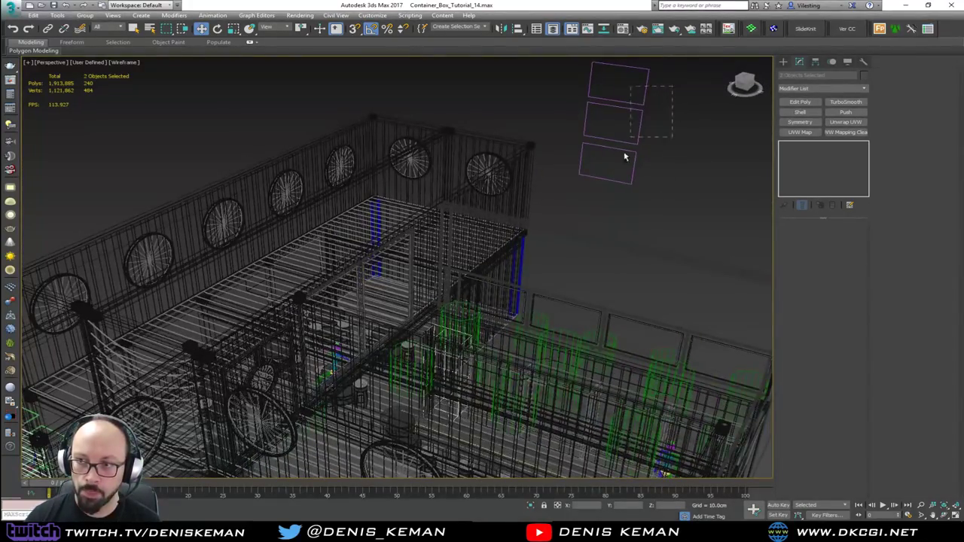
pyautogui.keyDown('ctrl'); pyautogui.moveTo(624, 156); pyautogui.dragTo(519, 231); pyautogui.keyUp('ctrl')
pyautogui.hotkey('alt', 'q')
# Move the three planes along the X axis onto the right-hand corrugated wall panel and deselect them.
pyautogui.click(590, 162)
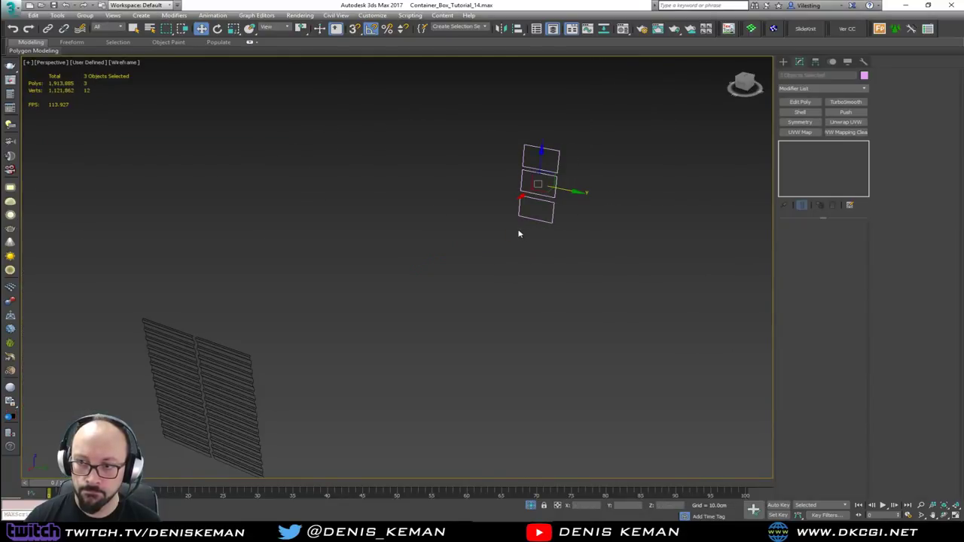
pyautogui.moveTo(526, 196); pyautogui.dragTo(157, 393)
pyautogui.press('z')
pyautogui.keyDown('alt'); pyautogui.moveTo(345, 306); pyautogui.dragTo(452, 293, button='middle'); pyautogui.keyUp('alt')
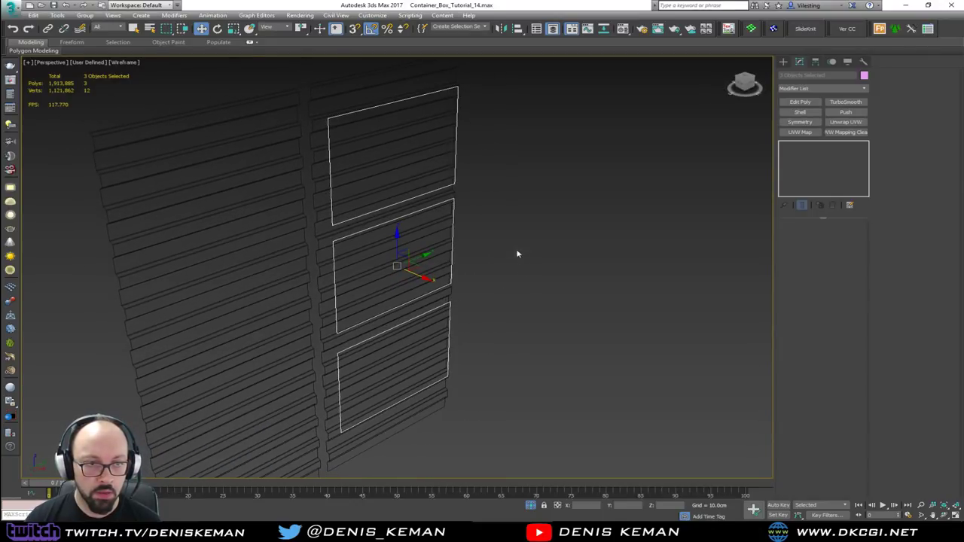
pyautogui.click(519, 226)
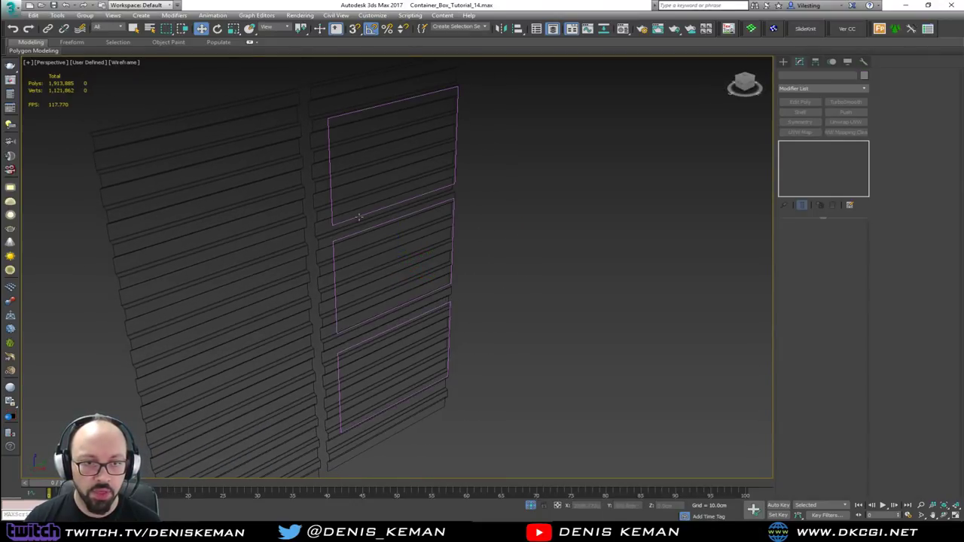
# In shaded display, select the three planes, rotate them about the vertical axis to face outward from the wall, and deselect them.
pyautogui.moveTo(372, 274)
pyautogui.keyDown('alt'); pyautogui.mouseDown(button='middle')
pyautogui.moveTo(377, 286)
pyautogui.moveTo(361, 284)
pyautogui.mouseUp(button='middle'); pyautogui.keyUp('alt')
pyautogui.keyDown('alt'); pyautogui.moveTo(242, 252); pyautogui.dragTo(494, 263, button='middle'); pyautogui.keyUp('alt')
pyautogui.scroll(5, 493, 262)
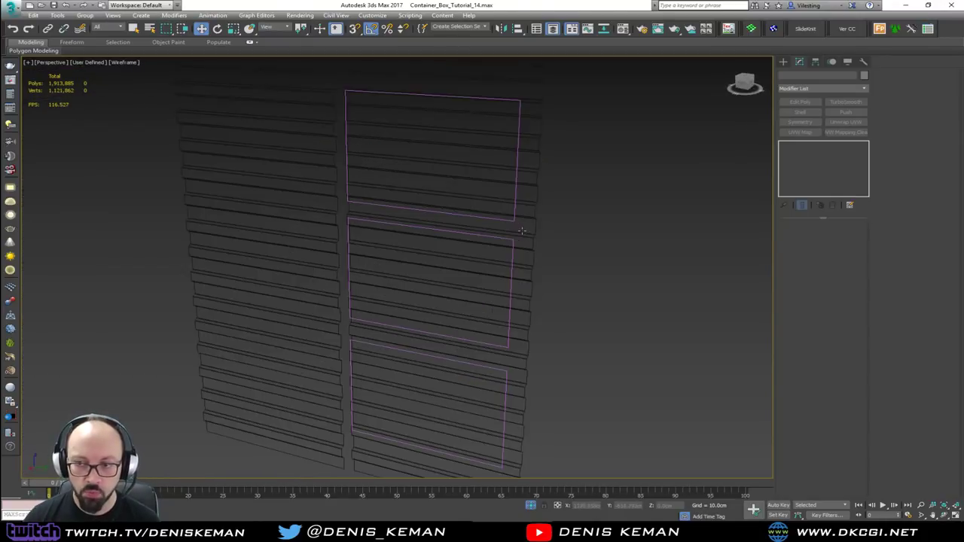
pyautogui.press('F3')
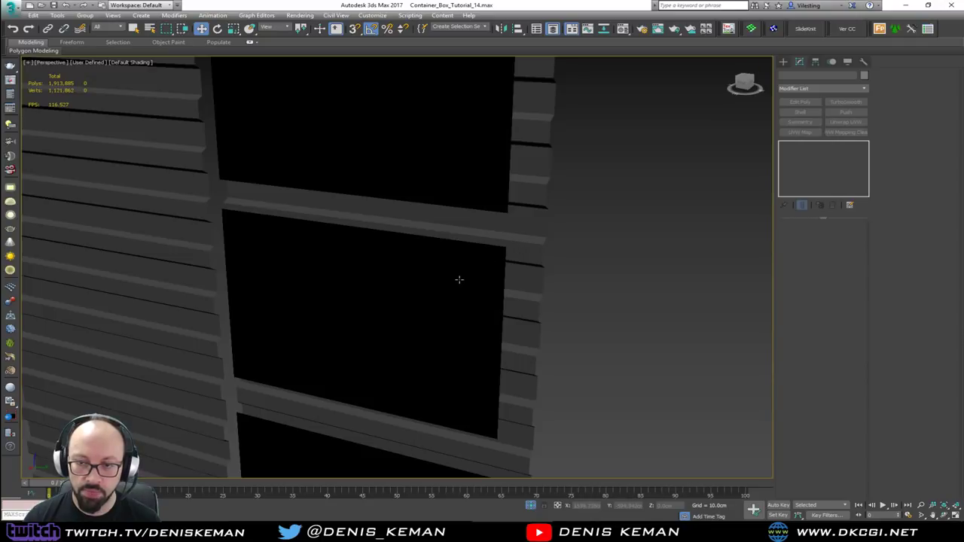
pyautogui.click(432, 299)
pyautogui.keyDown('ctrl'); pyautogui.click(435, 194); pyautogui.keyUp('ctrl')
pyautogui.moveTo(437, 261); pyautogui.dragTo(437, 180, button='middle')
pyautogui.keyDown('ctrl'); pyautogui.click(398, 399); pyautogui.keyUp('ctrl')
pyautogui.moveTo(393, 302); pyautogui.dragTo(394, 344, button='middle')
pyautogui.scroll(-4, 394, 344)
pyautogui.press('e')
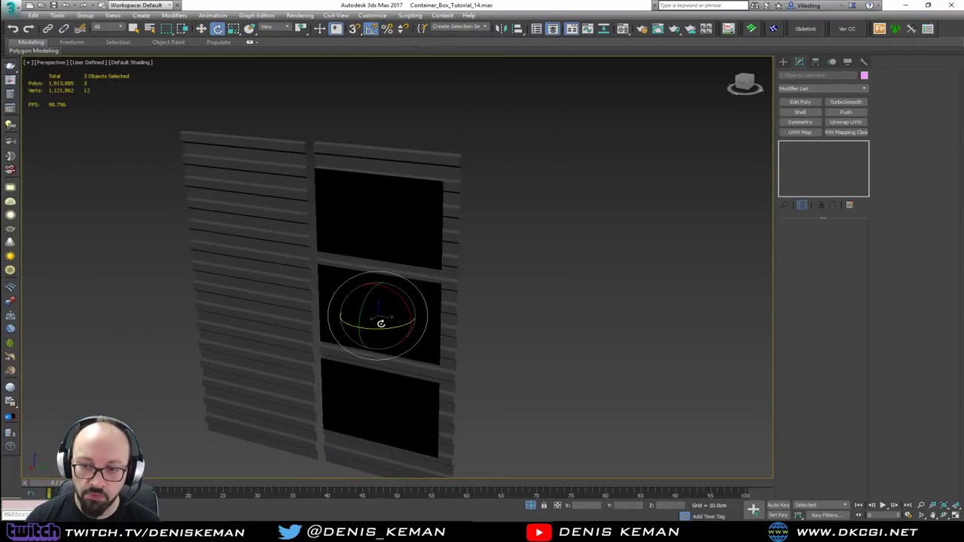
pyautogui.moveTo(375, 329); pyautogui.dragTo(464, 324)
pyautogui.keyDown('alt'); pyautogui.moveTo(507, 322); pyautogui.dragTo(375, 262, button='middle'); pyautogui.keyUp('alt')
pyautogui.click(530, 290)
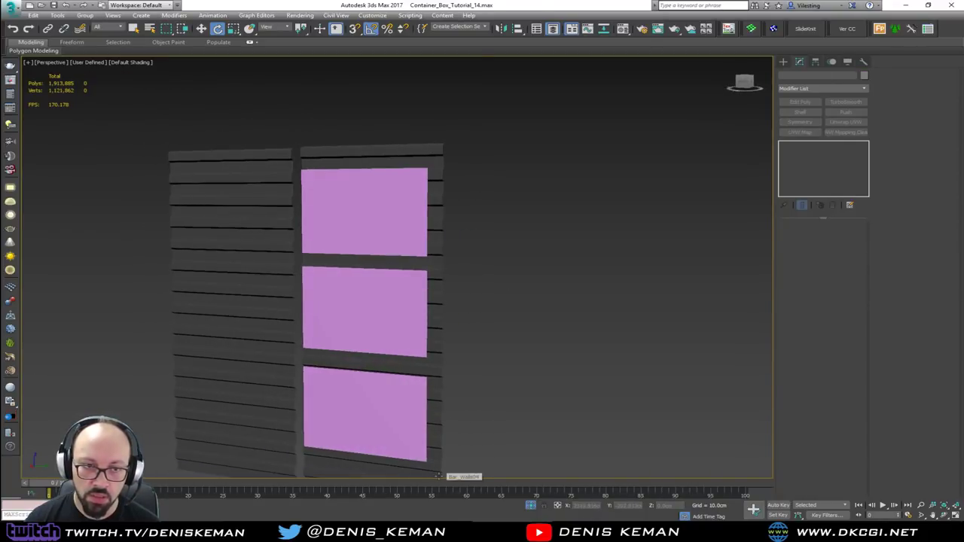
# End the isolation and examine the container building from several sides, including the three planes on the tall container's end wall.
pyautogui.moveTo(415, 327)
pyautogui.keyDown('alt'); pyautogui.mouseDown(button='middle')
pyautogui.moveTo(369, 326)
pyautogui.moveTo(402, 327)
pyautogui.mouseUp(button='middle'); pyautogui.keyUp('alt')
pyautogui.rightClick(403, 326)
pyautogui.click(434, 258)
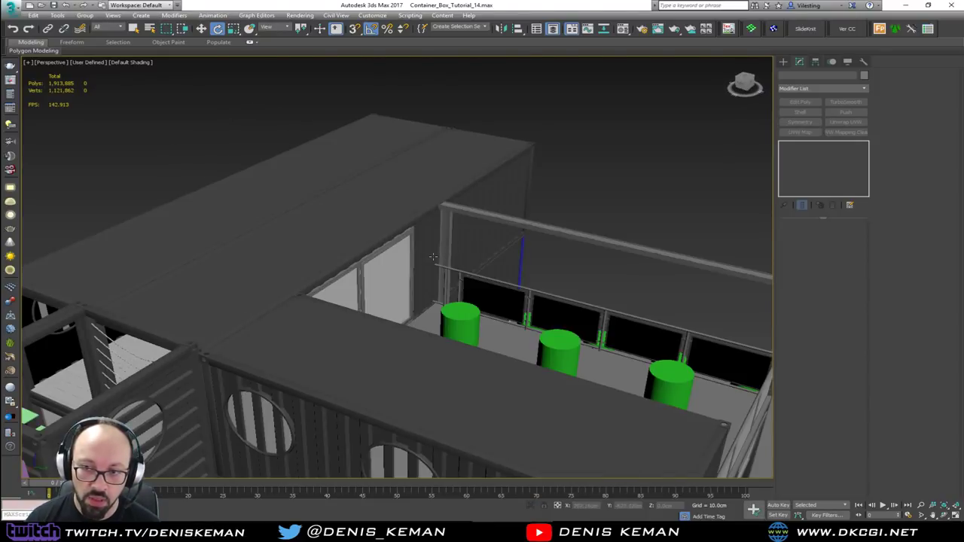
pyautogui.keyDown('alt'); pyautogui.moveTo(434, 259); pyautogui.dragTo(457, 322, button='middle'); pyautogui.keyUp('alt')
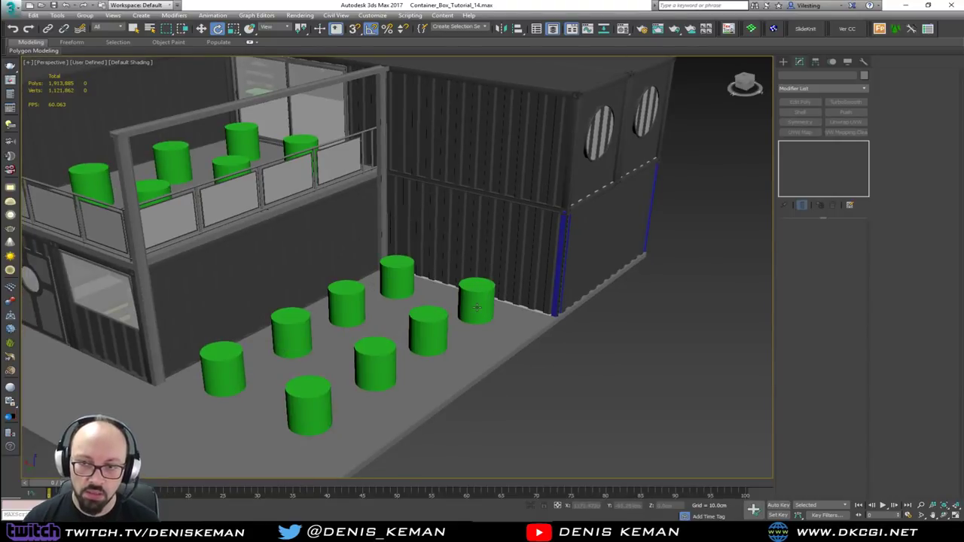
pyautogui.press('F3')
pyautogui.moveTo(293, 279); pyautogui.dragTo(446, 303, button='middle')
pyautogui.press('F3')
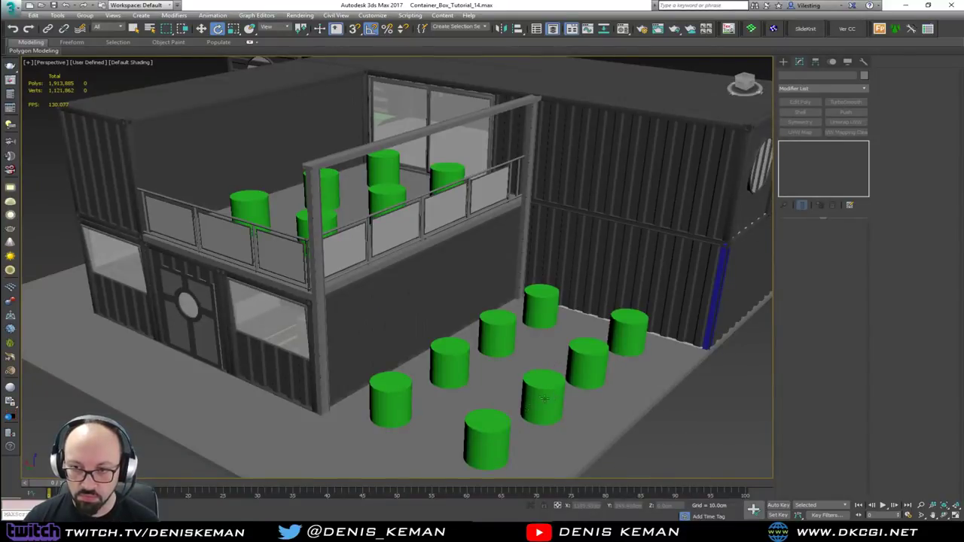
pyautogui.moveTo(486, 339)
pyautogui.keyDown('alt'); pyautogui.mouseDown(button='middle')
pyautogui.moveTo(400, 301)
pyautogui.moveTo(95, 294)
pyautogui.moveTo(173, 317)
pyautogui.moveTo(182, 304)
pyautogui.moveTo(151, 305)
pyautogui.moveTo(282, 306)
pyautogui.mouseUp(button='middle'); pyautogui.keyUp('alt')
pyautogui.moveTo(363, 257); pyautogui.dragTo(365, 238, button='middle')
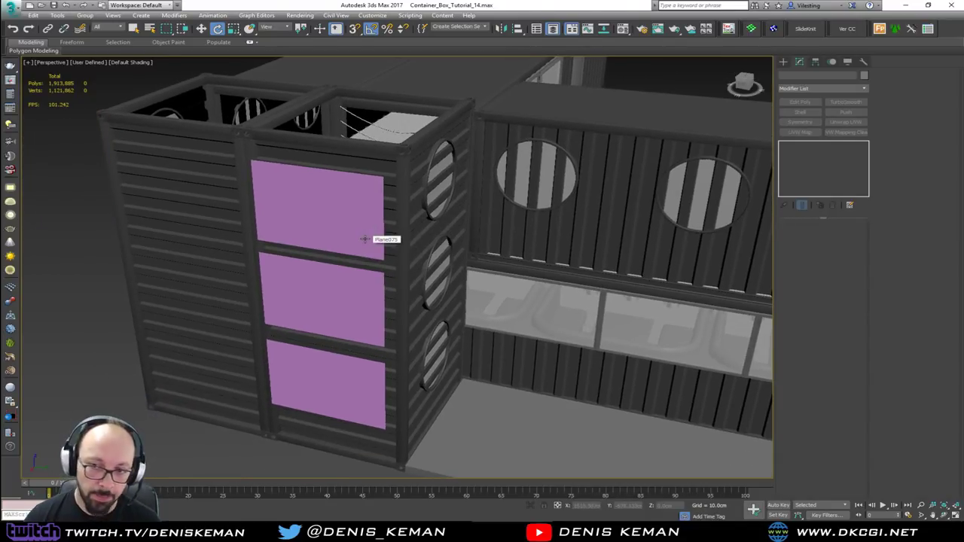
pyautogui.keyDown('alt'); pyautogui.moveTo(502, 290); pyautogui.dragTo(104, 302, button='middle'); pyautogui.keyUp('alt')
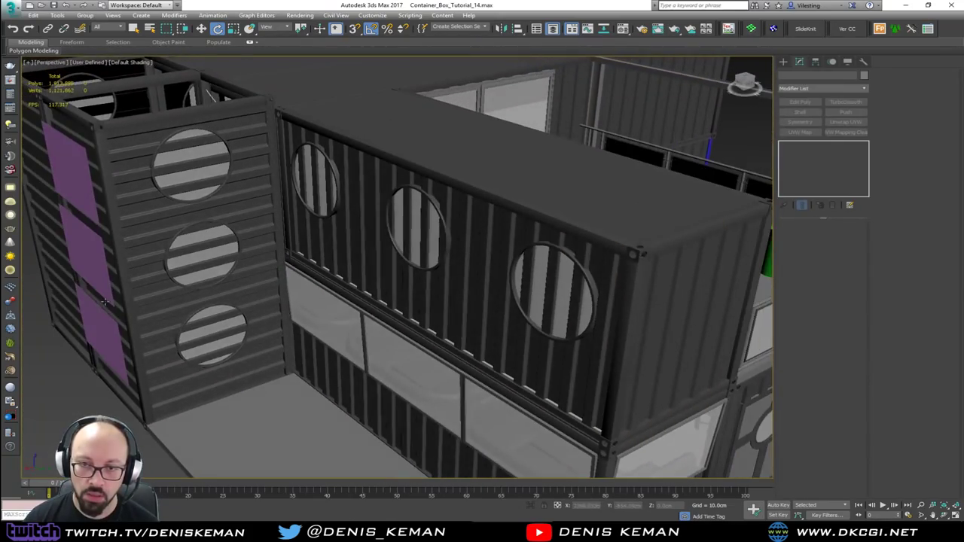
pyautogui.keyDown('alt'); pyautogui.moveTo(275, 303); pyautogui.dragTo(309, 301, button='middle'); pyautogui.keyUp('alt')
pyautogui.scroll(2, 413, 205)
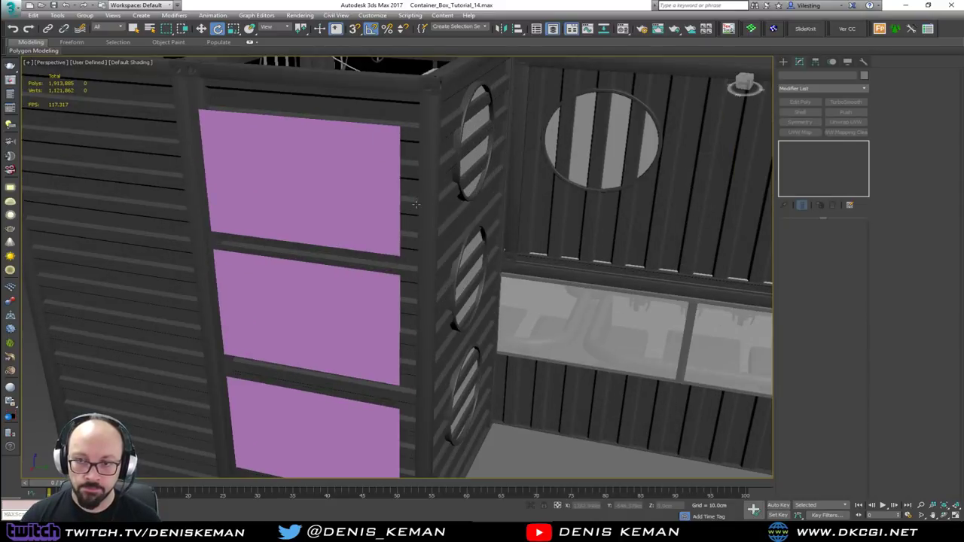
# Turn on edged faces, isolate the three planes with the corrugated wall panel behind them, and clear the selection.
pyautogui.press('F4')
pyautogui.click(411, 213)
pyautogui.press('F3')
pyautogui.press('F3')
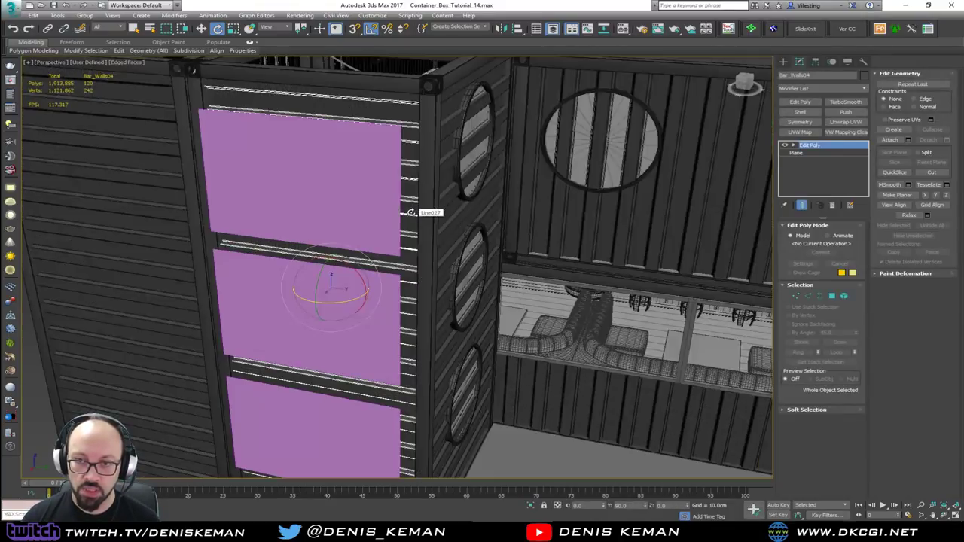
pyautogui.keyDown('ctrl'); pyautogui.click(370, 232); pyautogui.keyUp('ctrl')
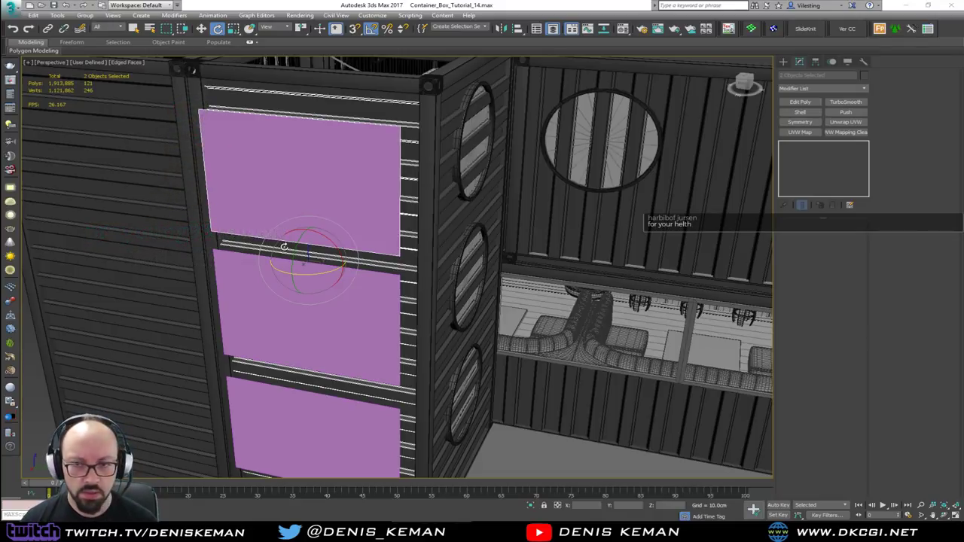
pyautogui.moveTo(284, 246); pyautogui.dragTo(312, 182, button='middle')
pyautogui.keyDown('ctrl'); pyautogui.click(334, 351); pyautogui.keyUp('ctrl')
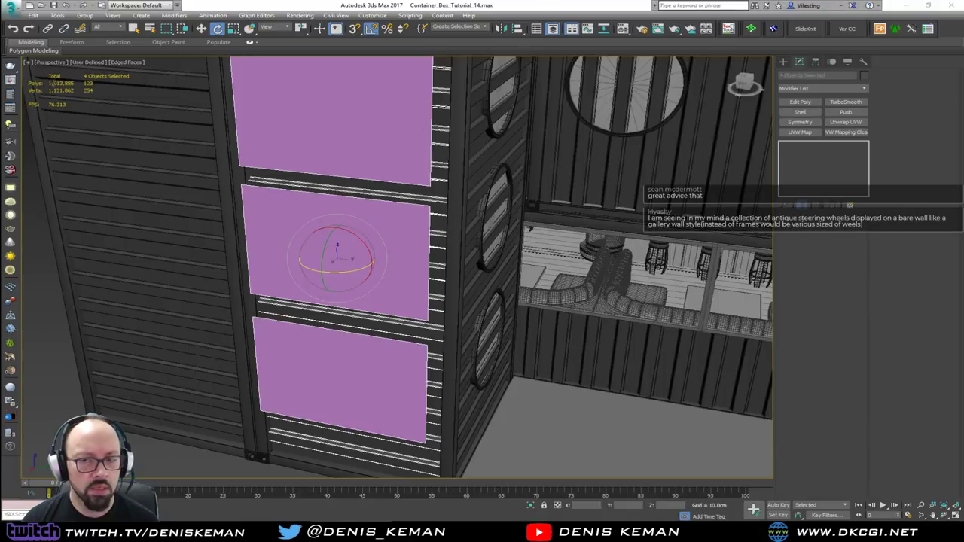
pyautogui.moveTo(329, 154); pyautogui.dragTo(329, 235, button='middle')
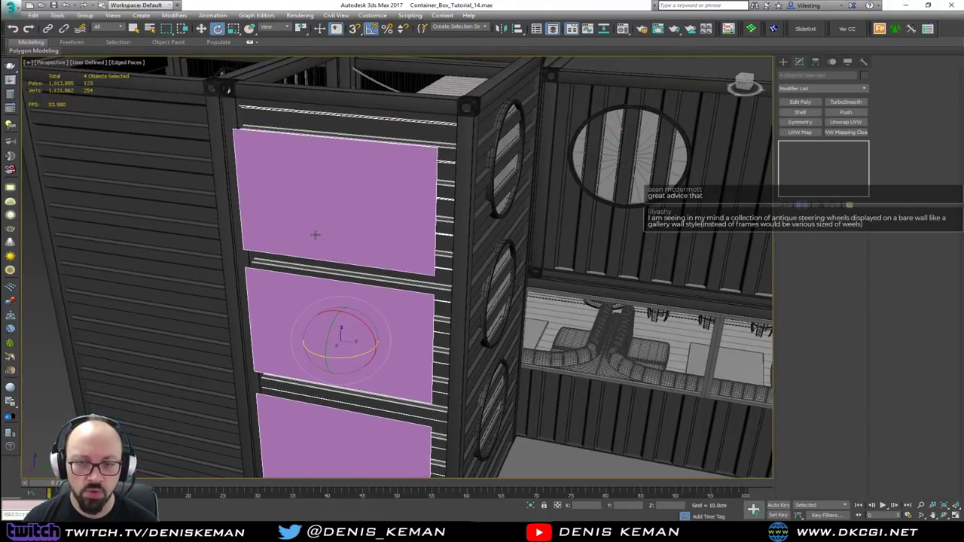
pyautogui.keyDown('alt'); pyautogui.moveTo(317, 235); pyautogui.dragTo(337, 231, button='middle'); pyautogui.keyUp('alt')
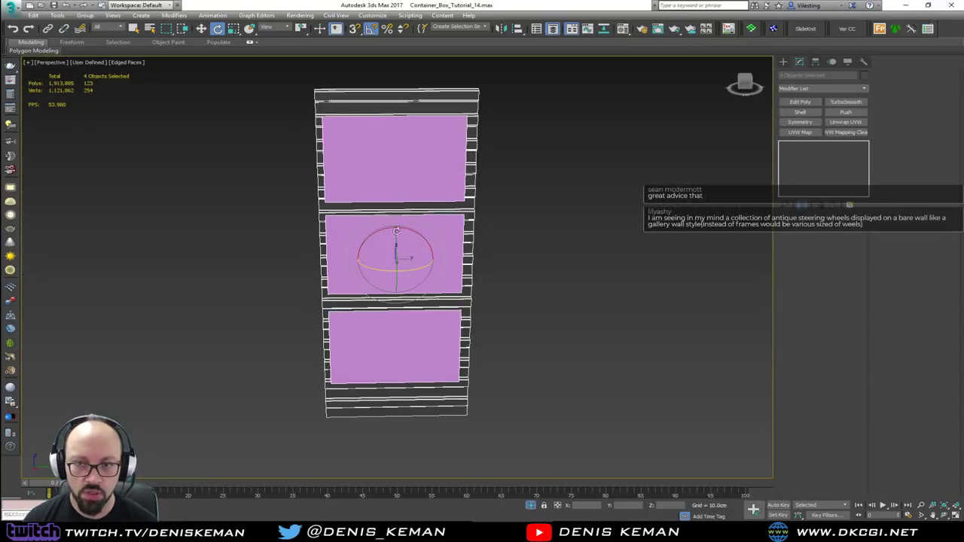
pyautogui.click(532, 216)
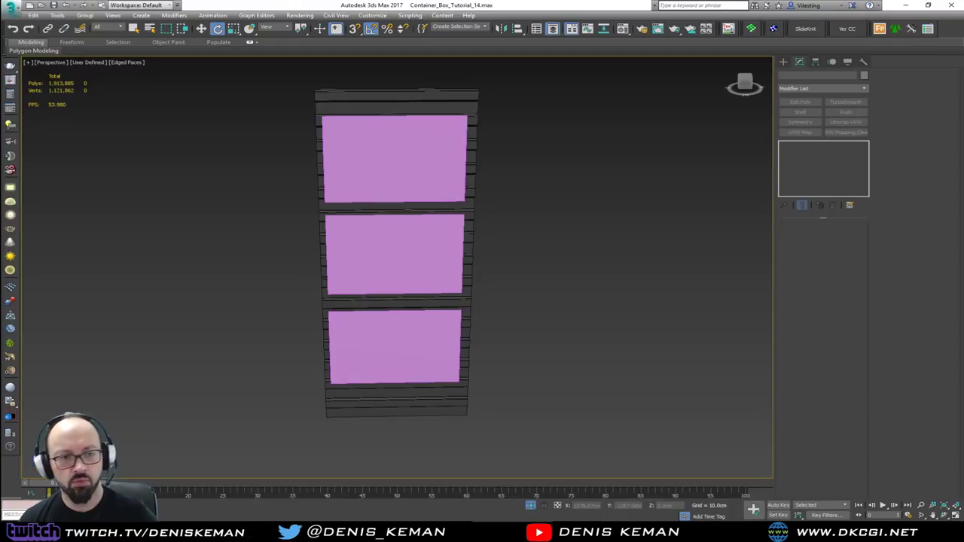
pyautogui.keyDown('alt'); pyautogui.moveTo(282, 274); pyautogui.dragTo(257, 284, button='middle'); pyautogui.keyUp('alt')
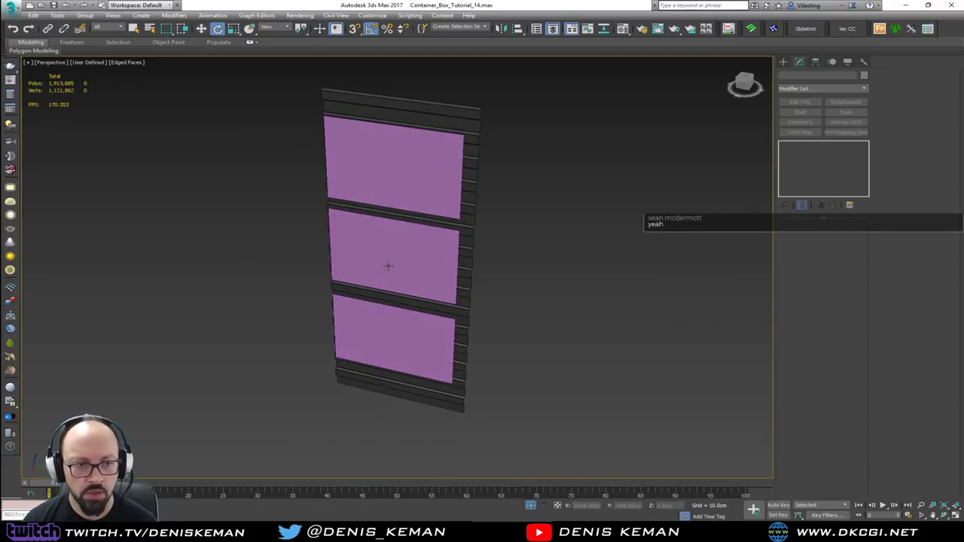
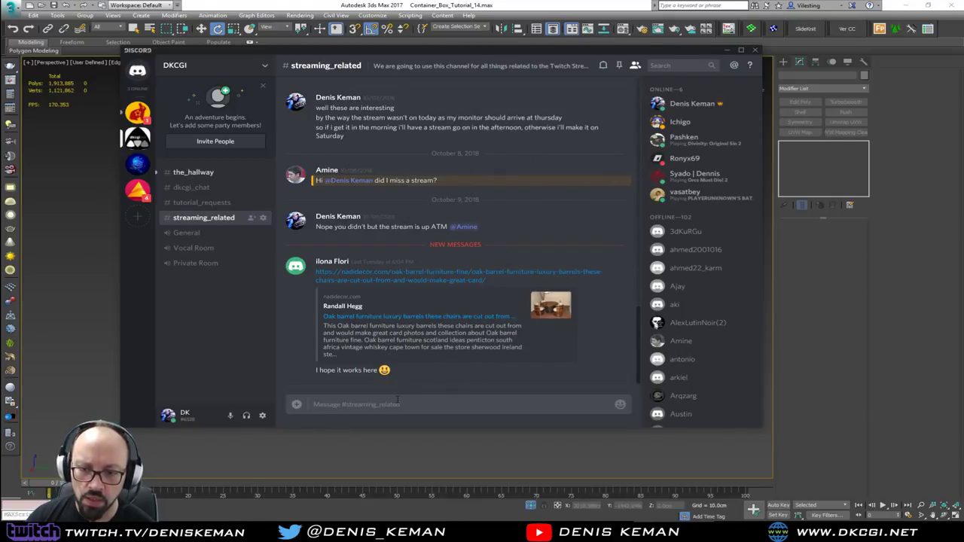
pyautogui.moveTo(459, 53); pyautogui.dragTo(0, 98)
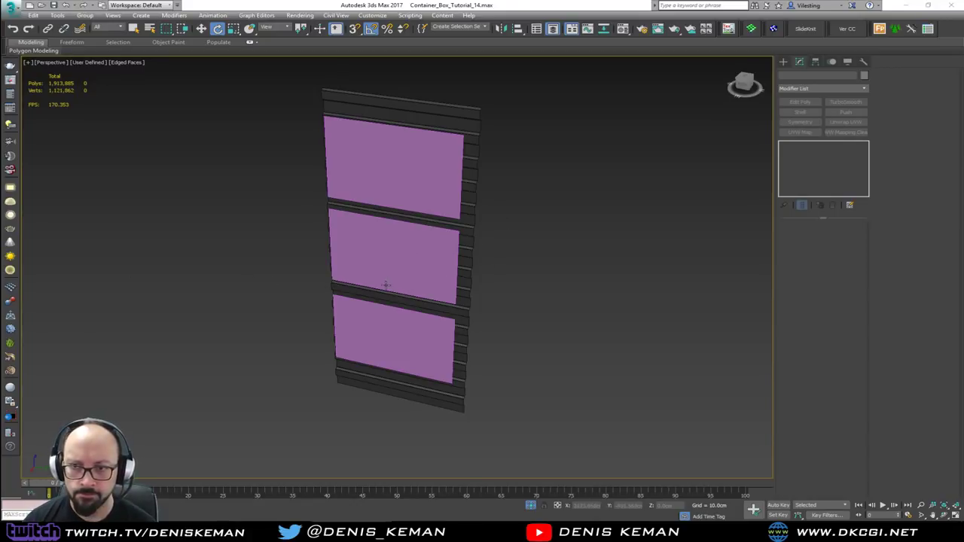
# Select the corrugated wall panel behind the planes and, in a maximized Left view, add another Edit Poly modifier to it.
pyautogui.keyDown('alt'); pyautogui.moveTo(383, 281); pyautogui.dragTo(415, 270, button='middle'); pyautogui.keyUp('alt')
pyautogui.click(467, 197)
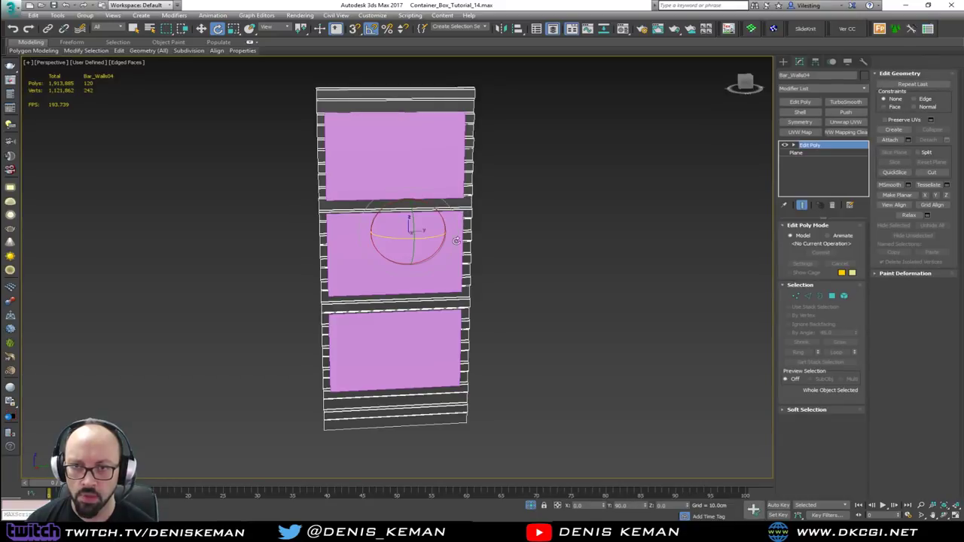
pyautogui.hotkey('alt', 'w')
pyautogui.click(179, 354)
pyautogui.hotkey('alt', 'w')
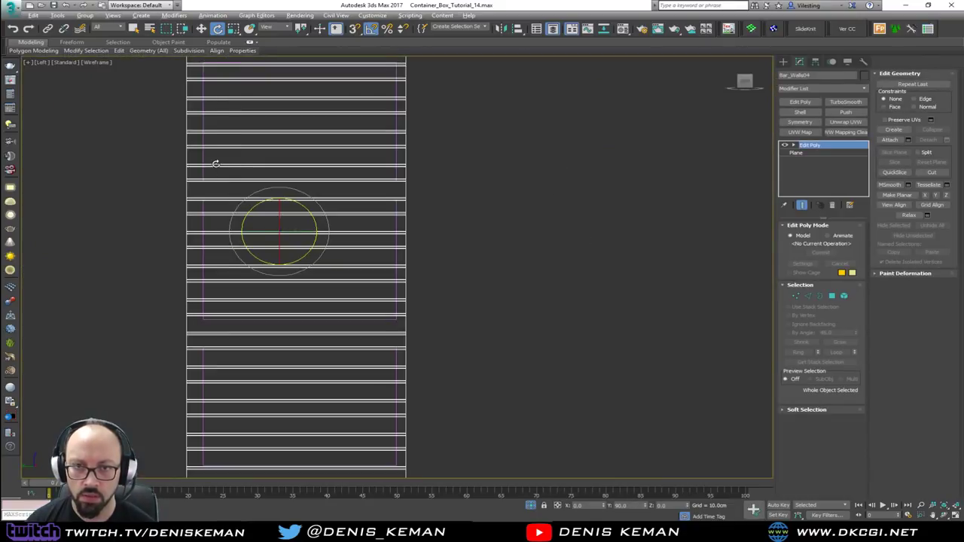
pyautogui.moveTo(214, 159); pyautogui.dragTo(319, 310, button='middle')
pyautogui.scroll(5, 299, 218)
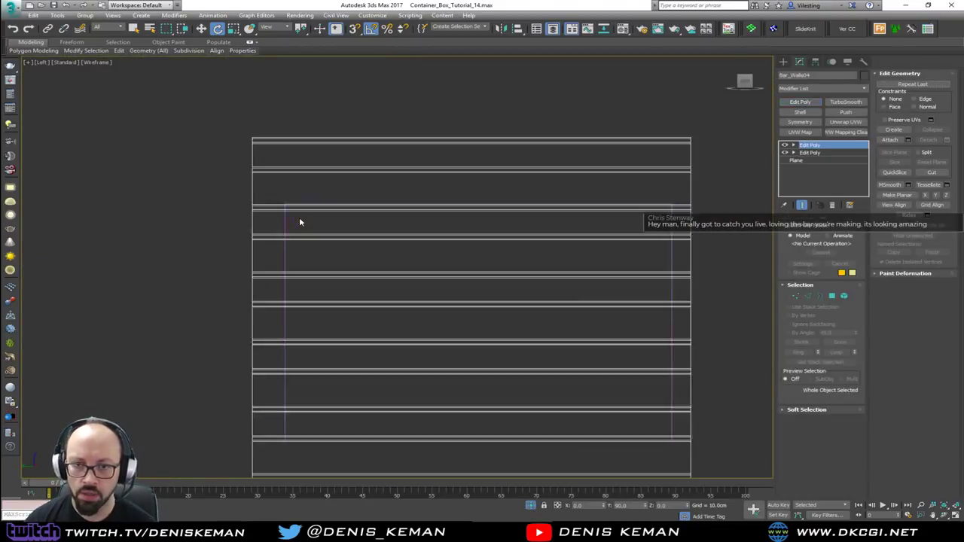
# Enter edge level of the wall panel's new Edit Poly modifier with no edges selected.
pyautogui.hotkey('alt', 'c')
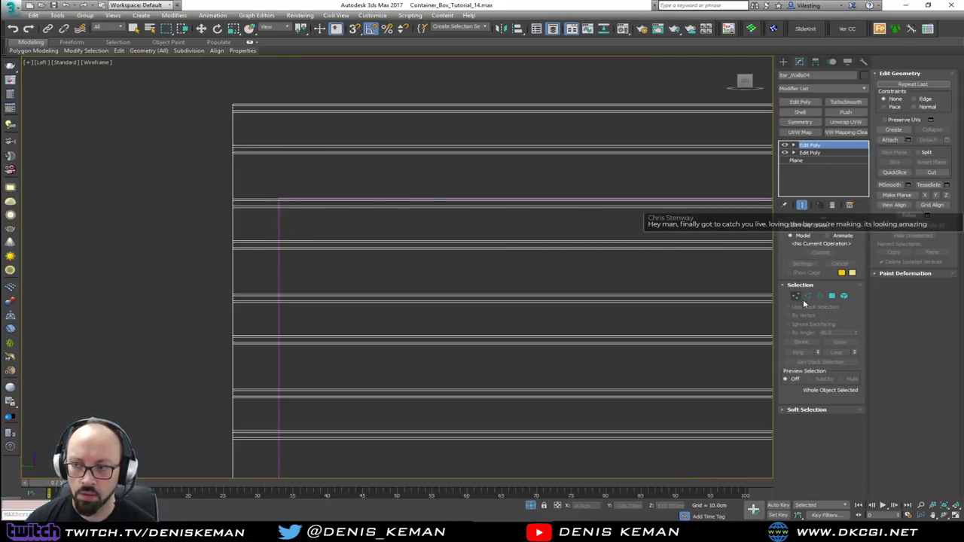
pyautogui.press('2')
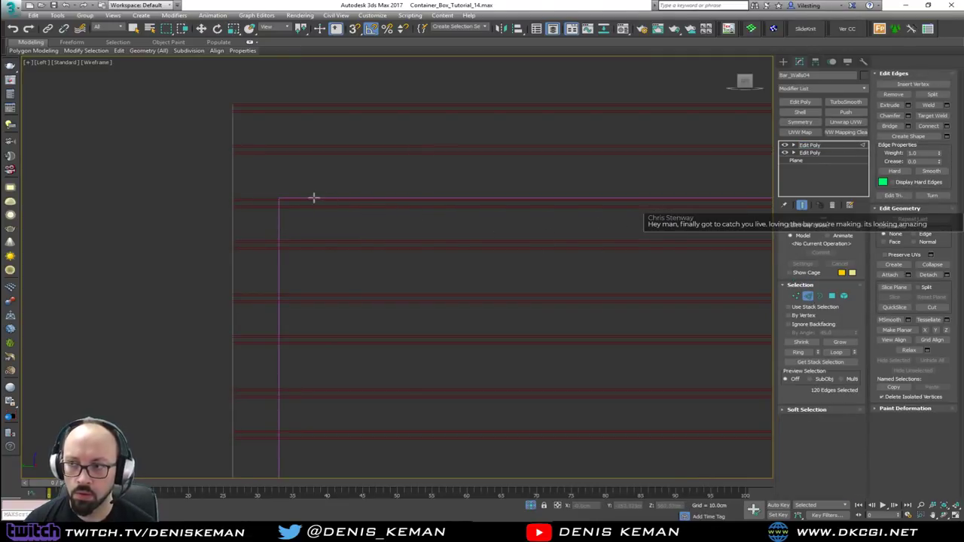
pyautogui.press('w')
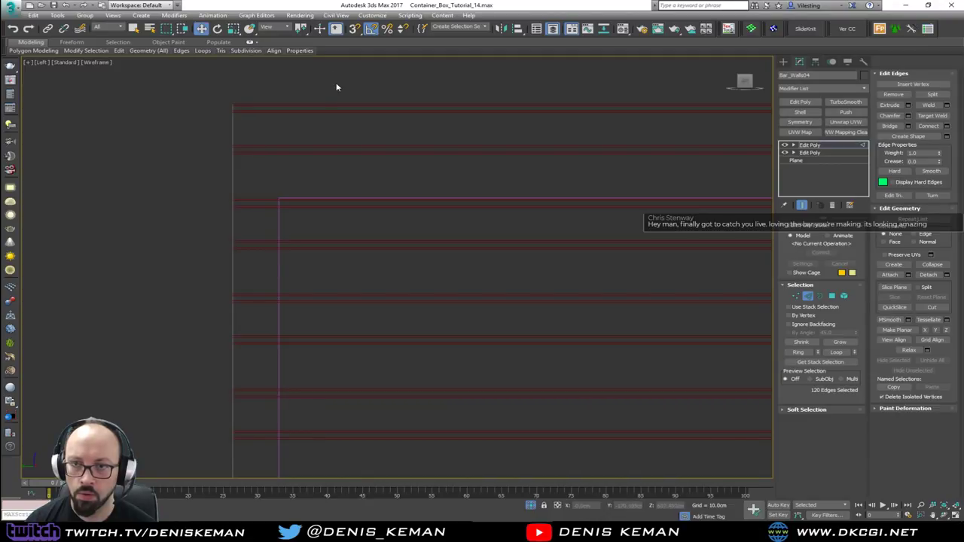
pyautogui.click(335, 96)
pyautogui.press('2')
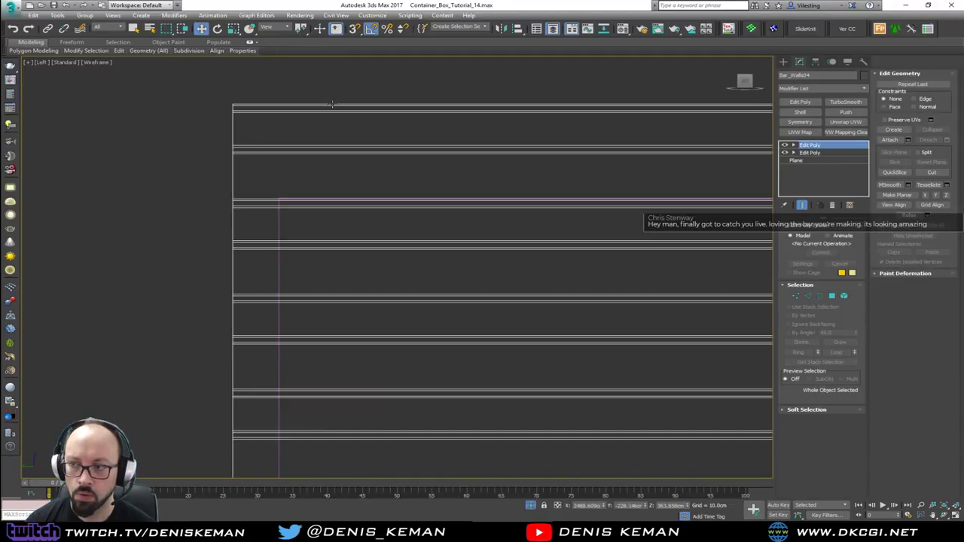
pyautogui.press('2')
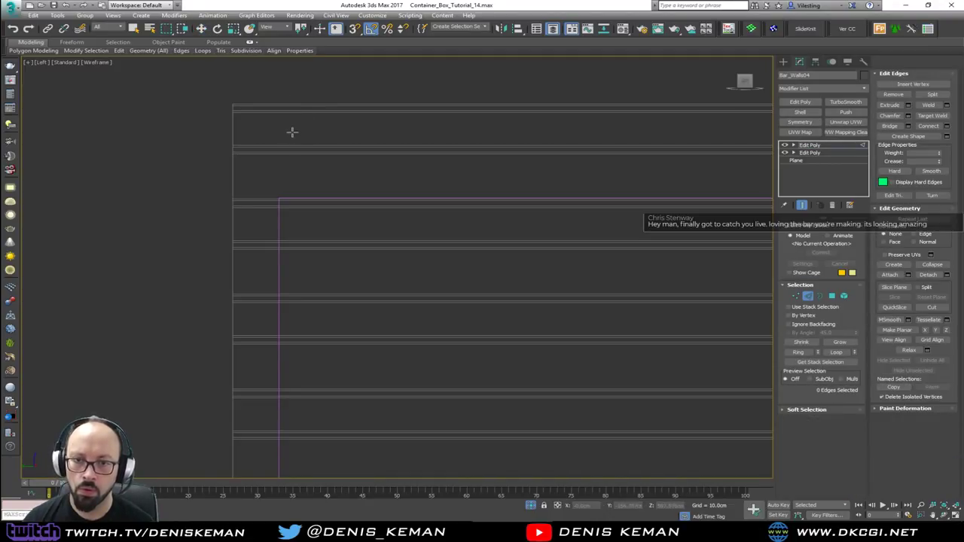
pyautogui.press('w')
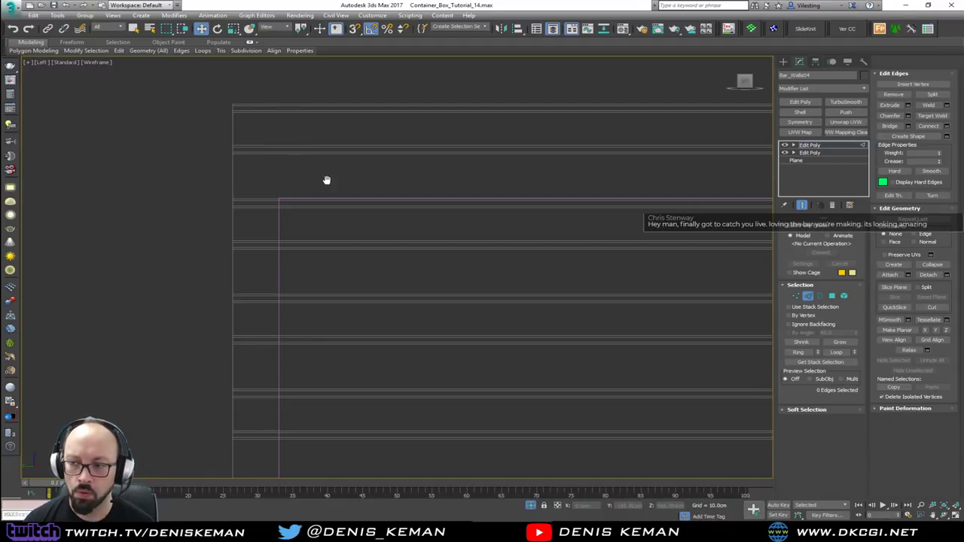
pyautogui.moveTo(327, 180); pyautogui.dragTo(312, 123, button='middle')
pyautogui.scroll(-3, 313, 123)
pyautogui.click(368, 246)
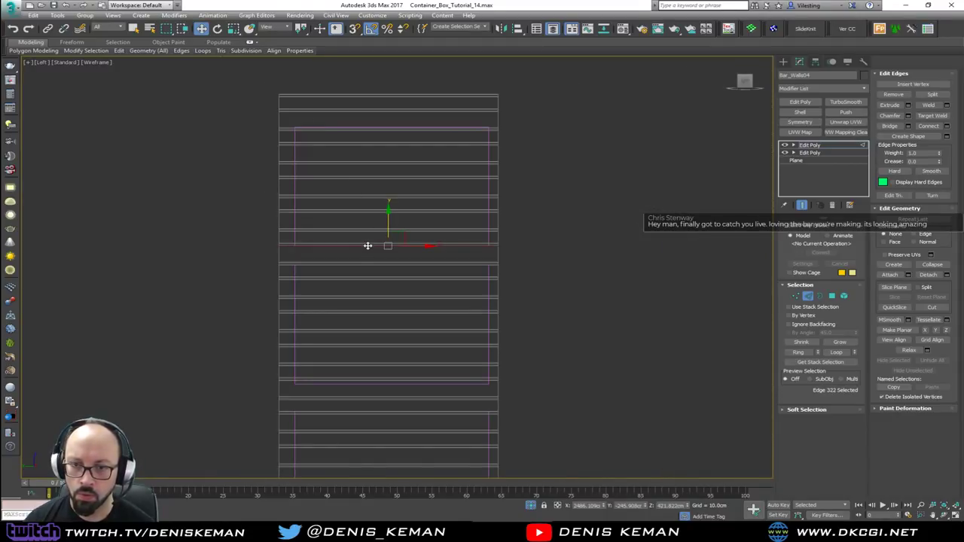
pyautogui.moveTo(368, 248); pyautogui.dragTo(368, 256)
pyautogui.click(562, 246)
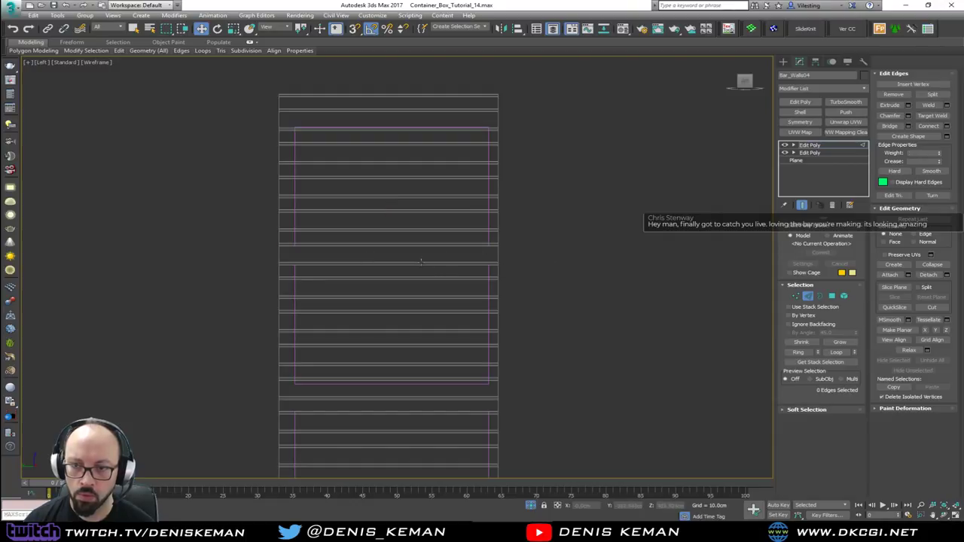
pyautogui.press('q')
pyautogui.press('w')
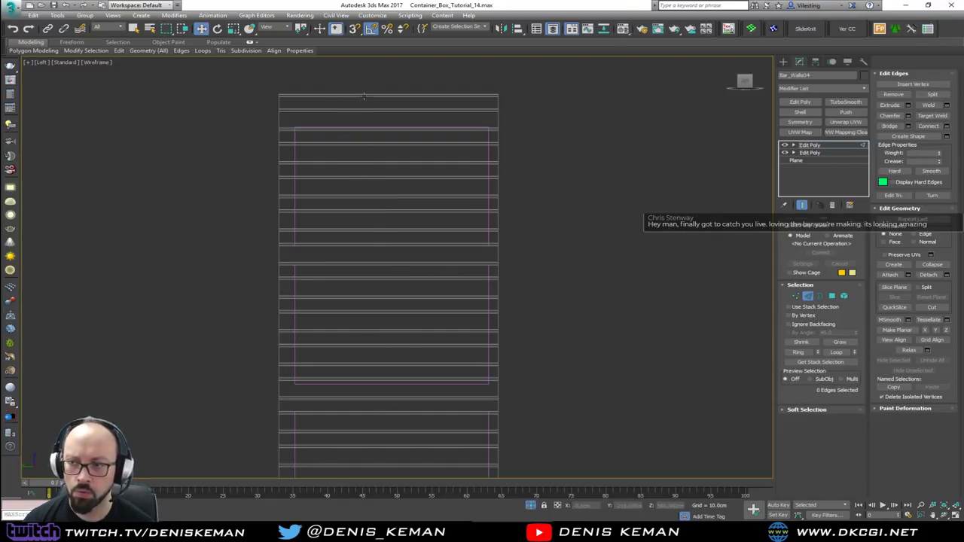
# Insert a vertical edge loop down the corrugated wall panel, close beside one side edge of the three planes.
pyautogui.hotkey('alt', 'w')
pyautogui.hotkey('alt', 'w')
pyautogui.keyDown('alt'); pyautogui.moveTo(489, 279); pyautogui.dragTo(424, 228, button='middle'); pyautogui.keyUp('alt')
pyautogui.scroll(3, 424, 228)
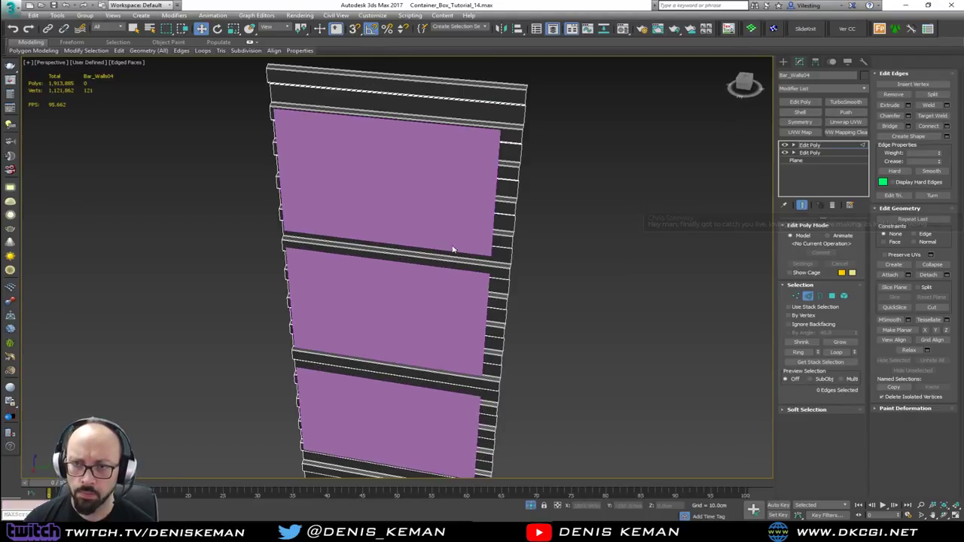
pyautogui.click(506, 152)
pyautogui.rightClick(508, 174)
# Switch to a maximized Right view and snap the new vertical edge loop onto the planes' nearby side outline.
pyautogui.hotkey('alt', 'w')
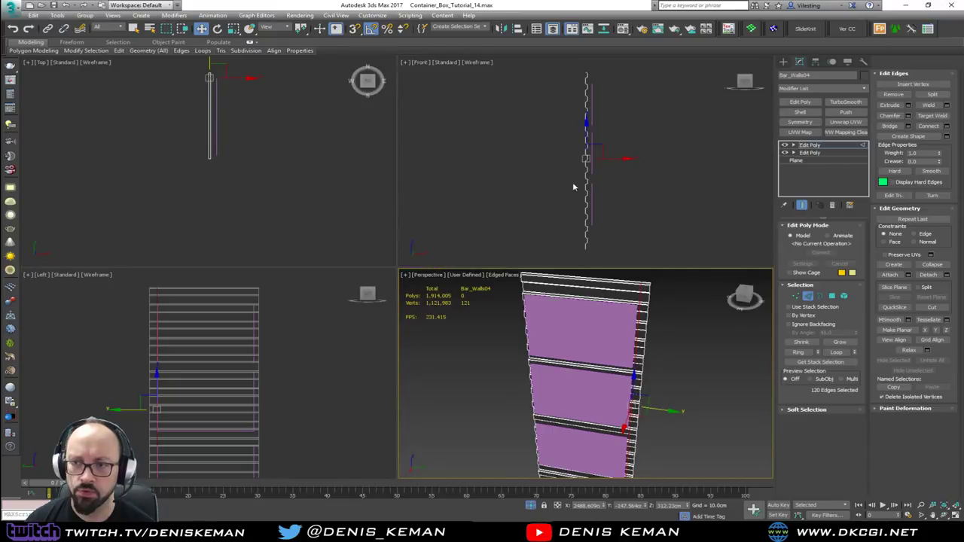
pyautogui.middleClick(246, 356)
pyautogui.hotkey('alt', 'w')
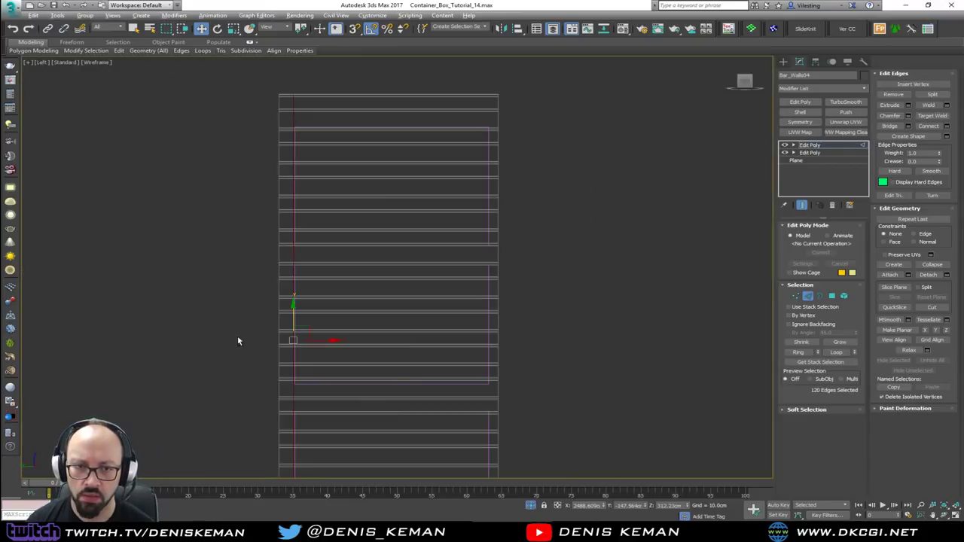
pyautogui.click(42, 63)
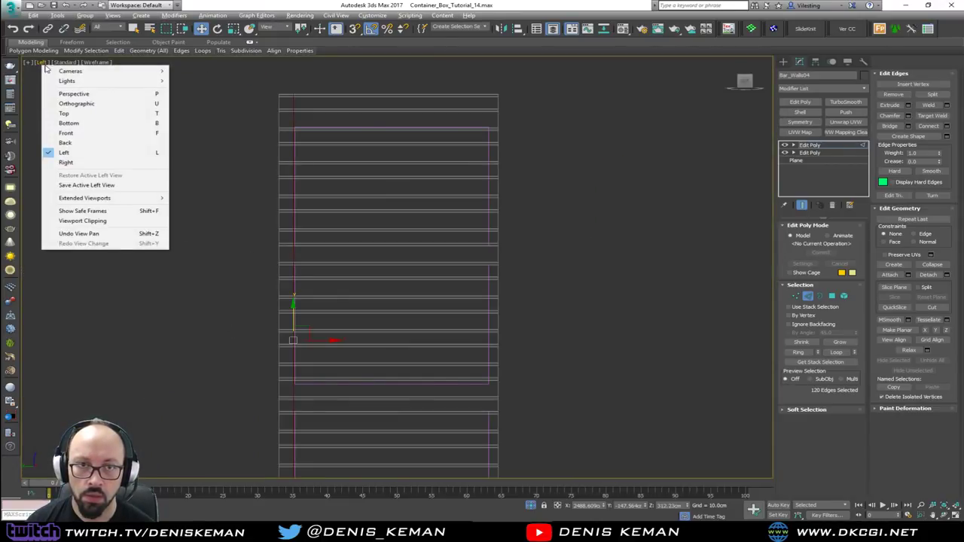
pyautogui.click(76, 162)
pyautogui.moveTo(329, 232); pyautogui.dragTo(235, 280, button='middle')
pyautogui.scroll(5, 394, 364)
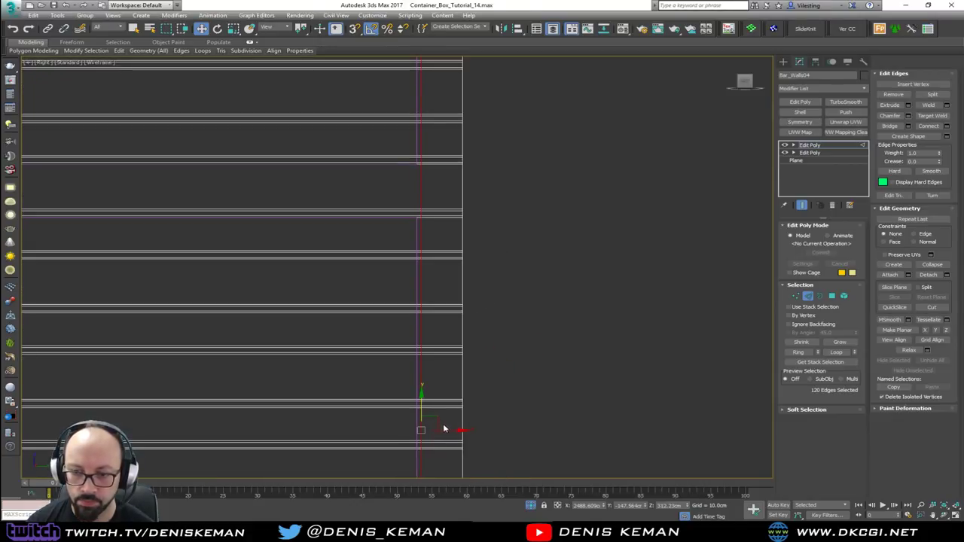
pyautogui.moveTo(442, 426); pyautogui.dragTo(417, 218)
pyautogui.press('s')
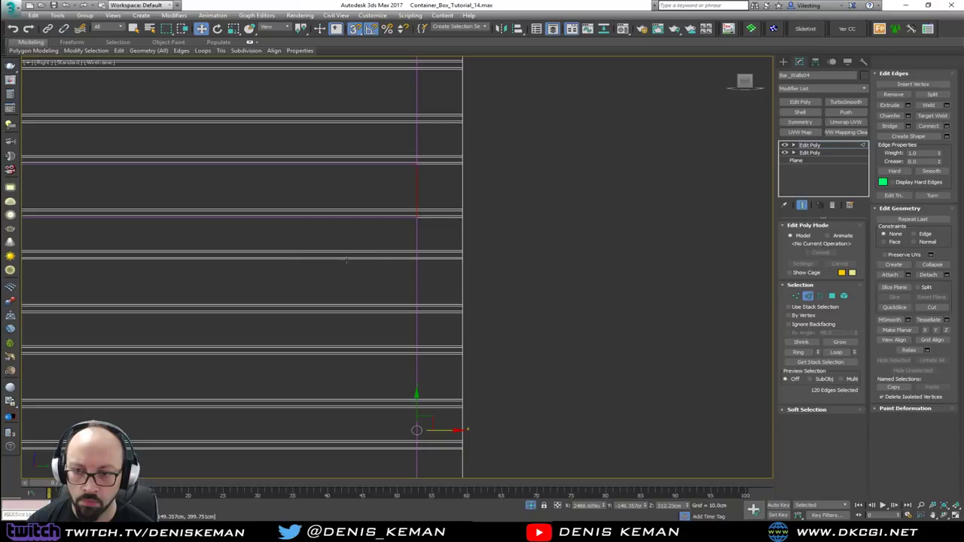
# Insert a vertical edge loop near the wall panel's opposite side and snap it onto the planes' other side outline.
pyautogui.moveTo(358, 268); pyautogui.dragTo(612, 302, button='middle')
pyautogui.scroll(-2, 595, 297)
pyautogui.scroll(2, 370, 258)
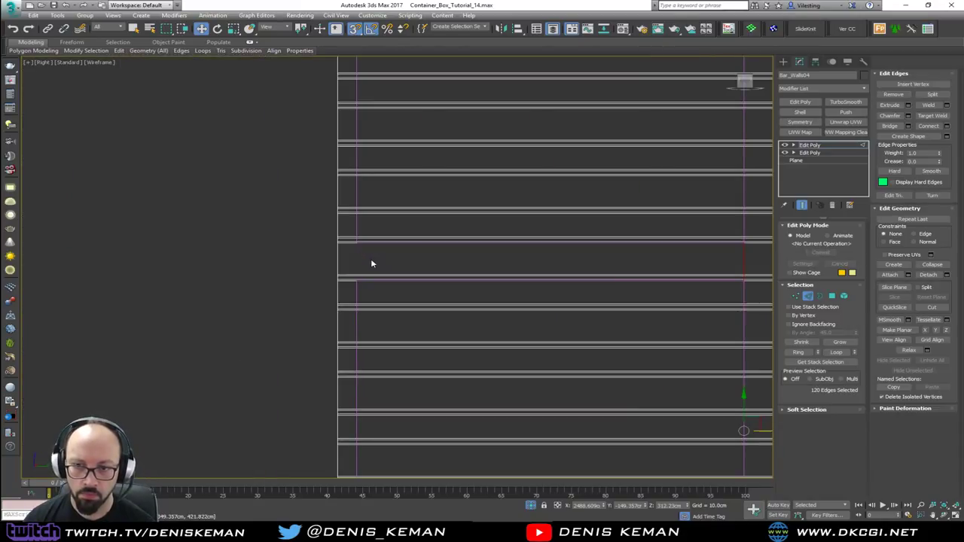
pyautogui.doubleClick(352, 271)
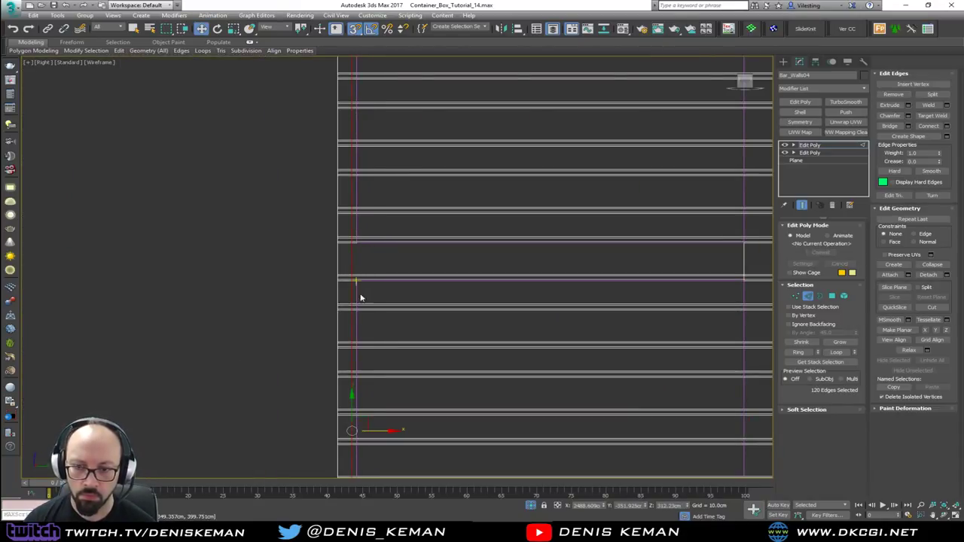
pyautogui.moveTo(375, 432); pyautogui.dragTo(354, 283)
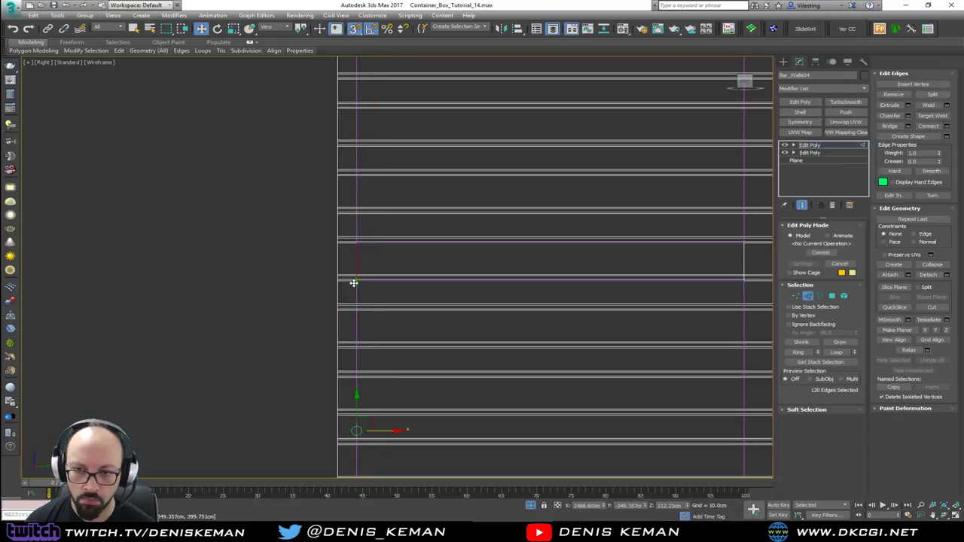
pyautogui.click(413, 258)
pyautogui.moveTo(411, 266); pyautogui.dragTo(339, 256, button='middle')
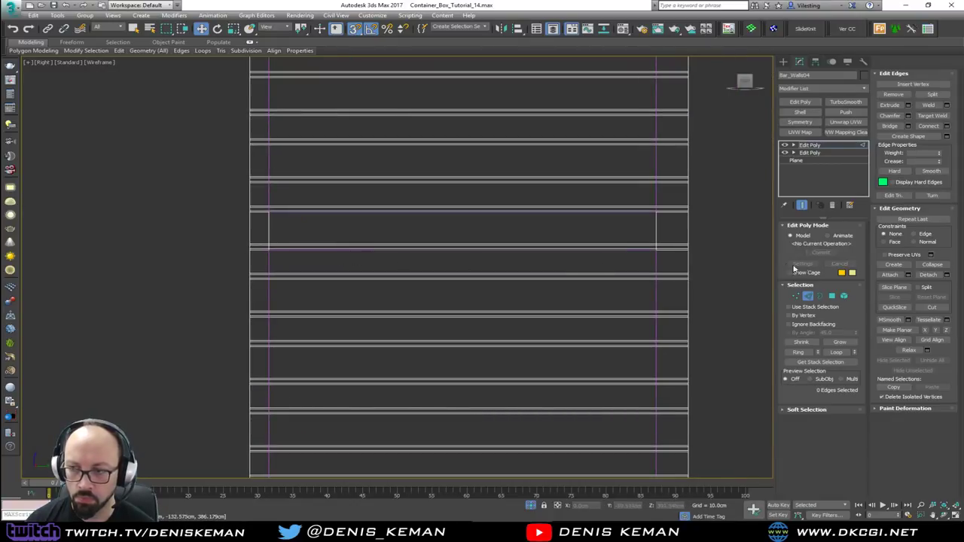
# Insert a horizontal edge loop across the wall panel and snap it onto the middle plane's bottom edge.
pyautogui.click(810, 296)
pyautogui.scroll(-4, 434, 279)
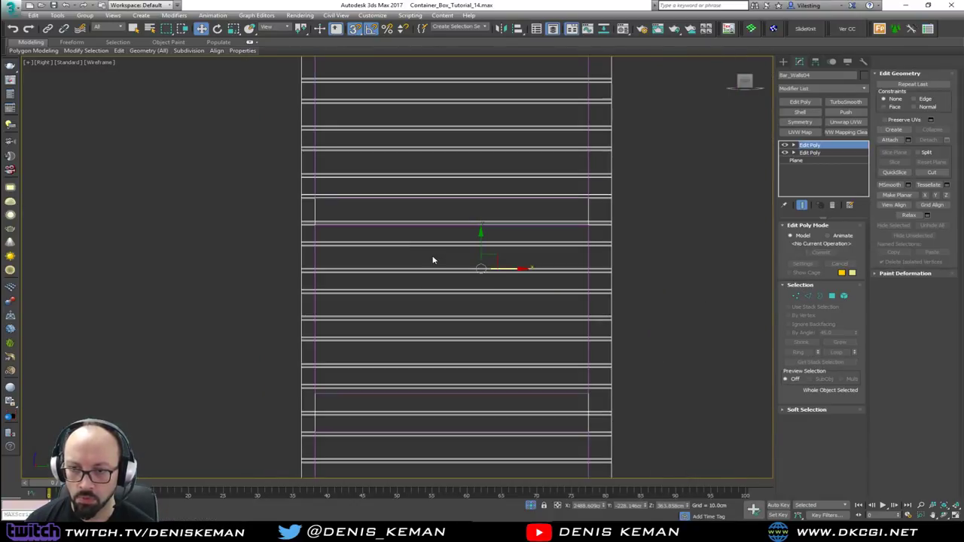
pyautogui.scroll(8, 355, 346)
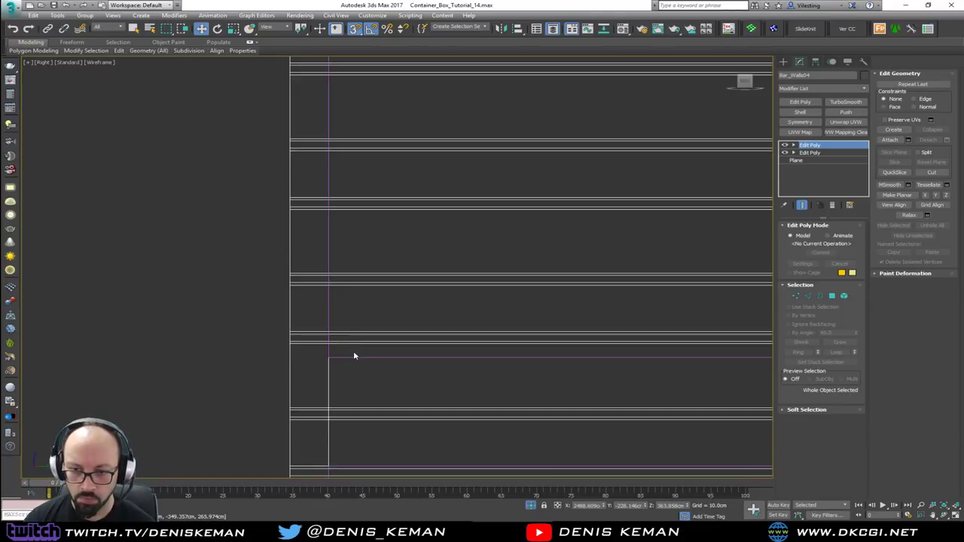
pyautogui.press('2')
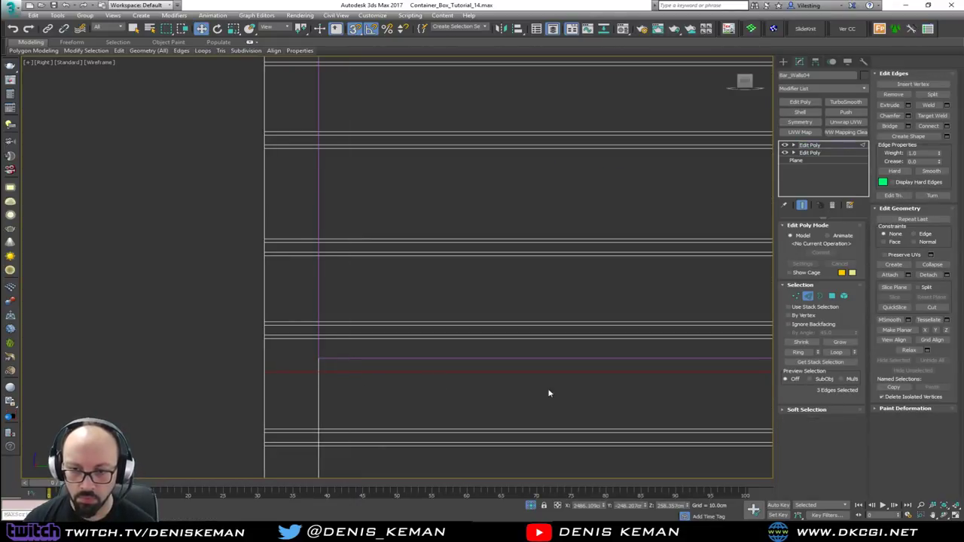
pyautogui.scroll(-4, 422, 364)
pyautogui.press('w')
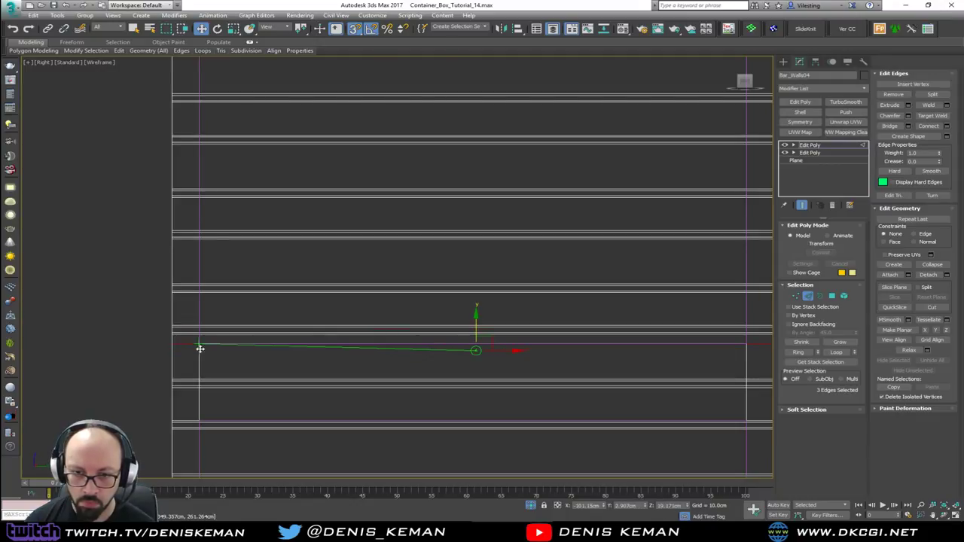
pyautogui.moveTo(300, 368); pyautogui.dragTo(388, 277, button='middle')
# Insert another horizontal edge loop across the wall panel and snap it onto the lowest plane's bottom edge.
pyautogui.scroll(3, 315, 321)
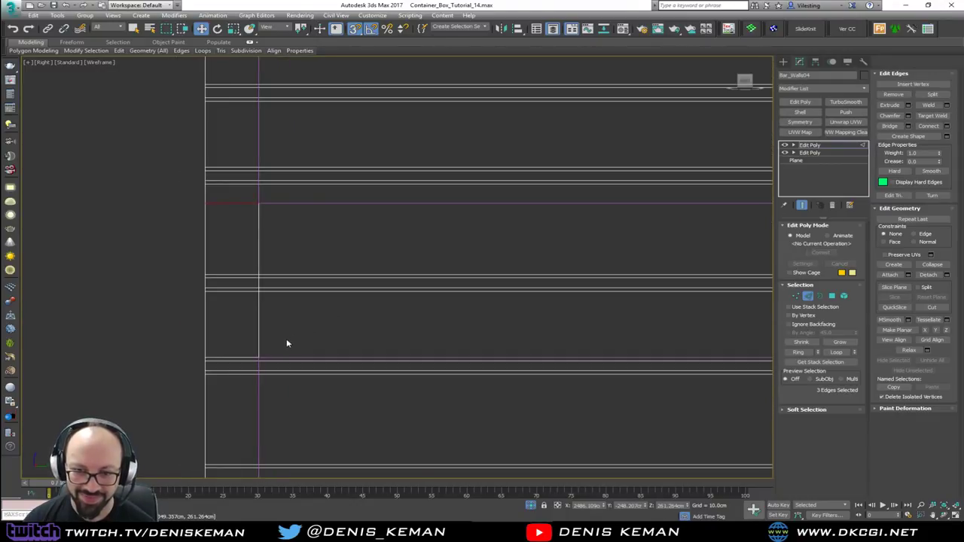
pyautogui.scroll(-5, 312, 316)
pyautogui.scroll(1, 332, 348)
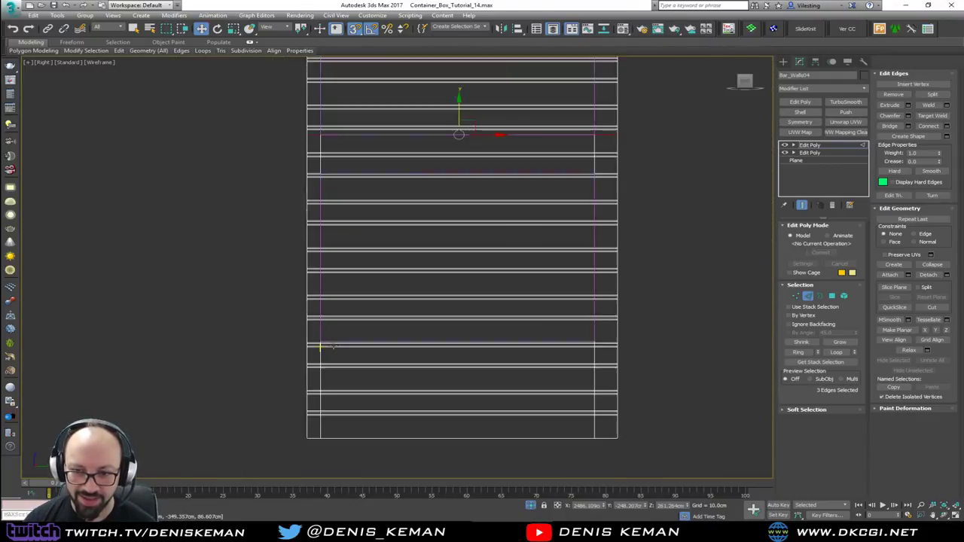
pyautogui.scroll(5, 331, 347)
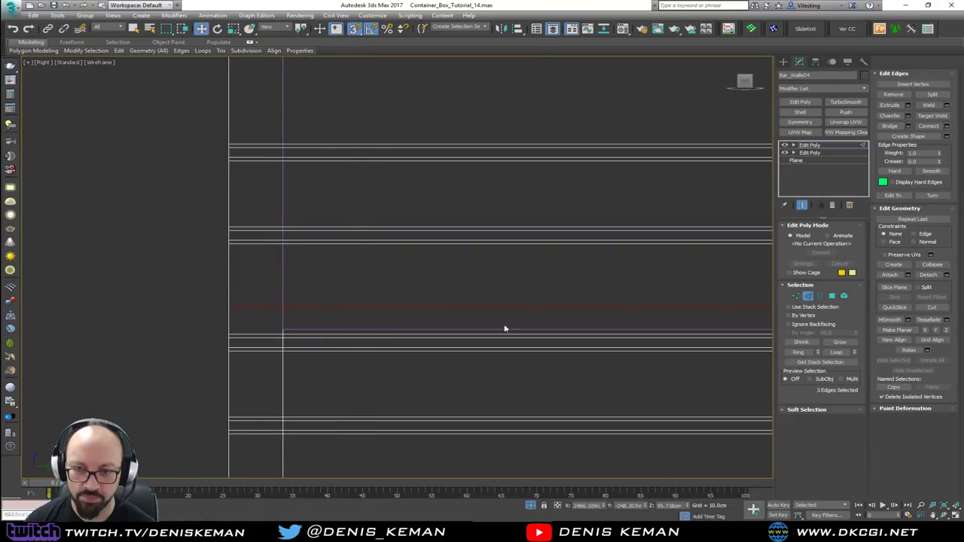
pyautogui.scroll(-4, 435, 313)
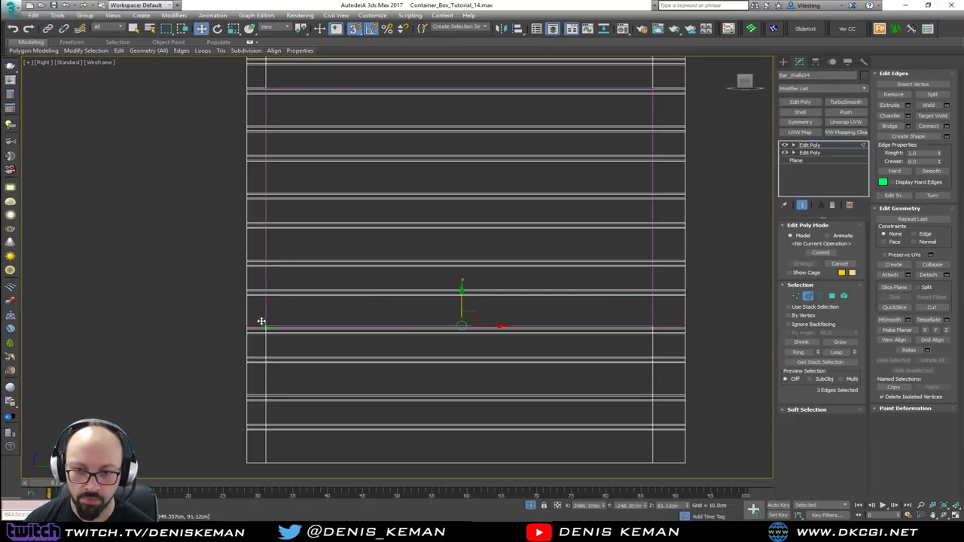
# Insert a horizontal edge loop near the wall panel's top with snapping off, and snap it onto the uppermost plane's top edge.
pyautogui.scroll(-3, 390, 372)
pyautogui.moveTo(395, 249); pyautogui.dragTo(400, 288, button='middle')
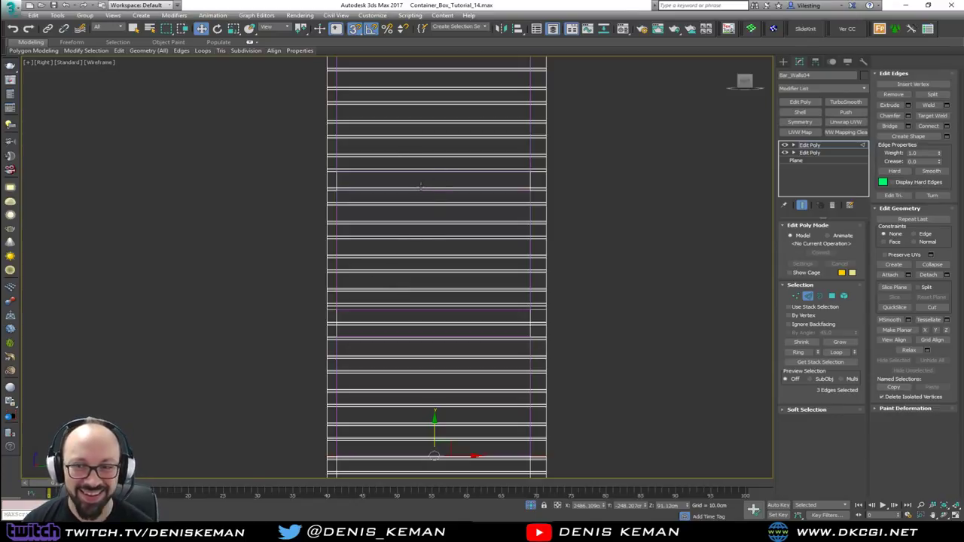
pyautogui.moveTo(420, 187); pyautogui.dragTo(410, 211, button='middle')
pyautogui.scroll(2, 370, 246)
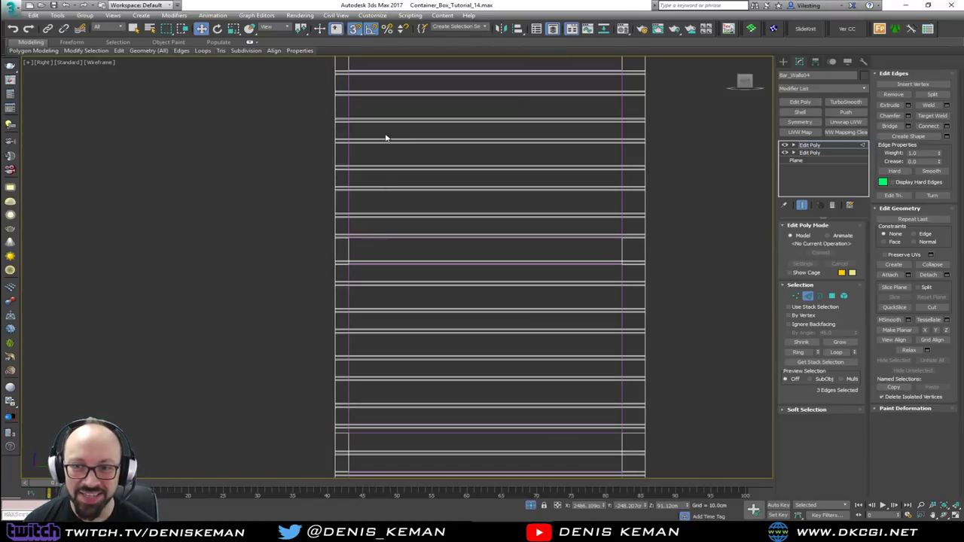
pyautogui.moveTo(385, 138); pyautogui.dragTo(379, 304, button='middle')
pyautogui.scroll(4, 357, 241)
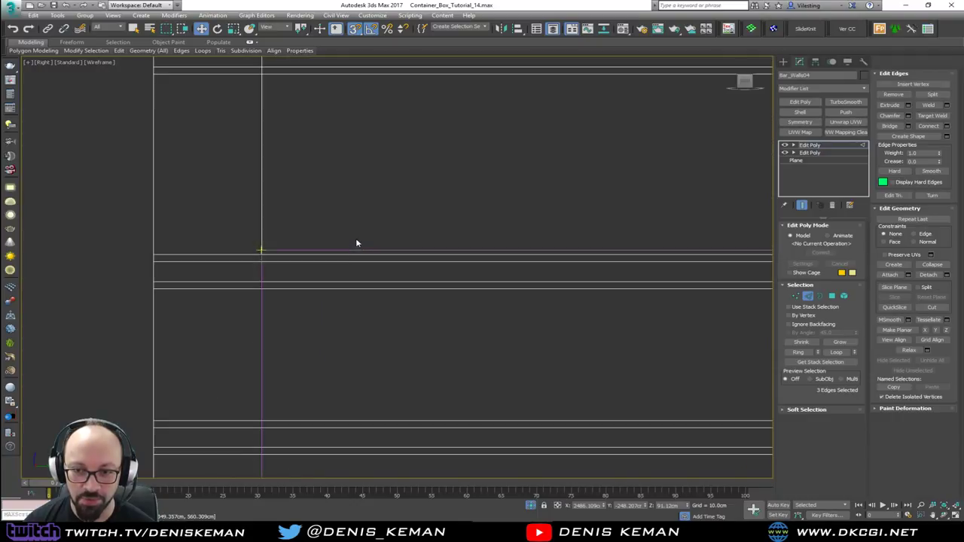
pyautogui.press('s')
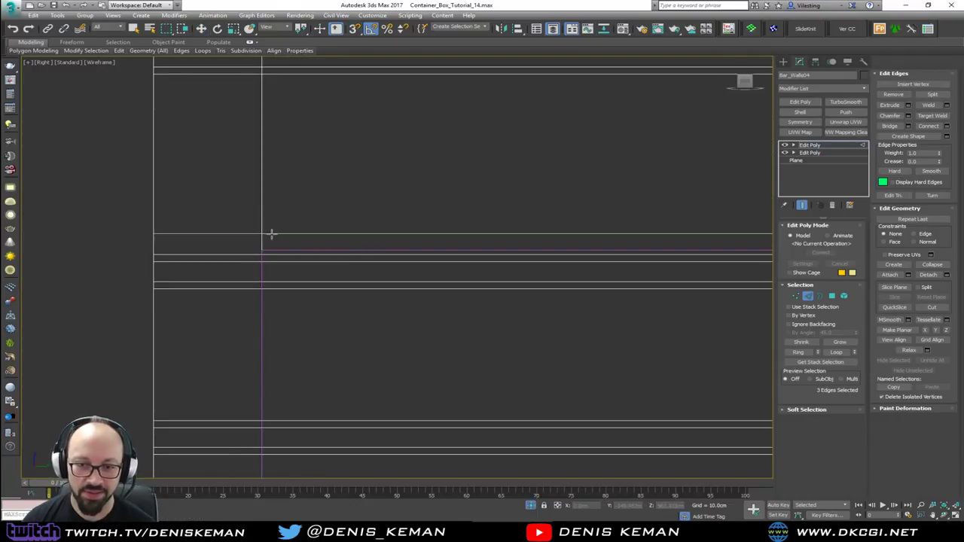
pyautogui.click(269, 233)
pyautogui.scroll(-4, 264, 226)
pyautogui.press('w')
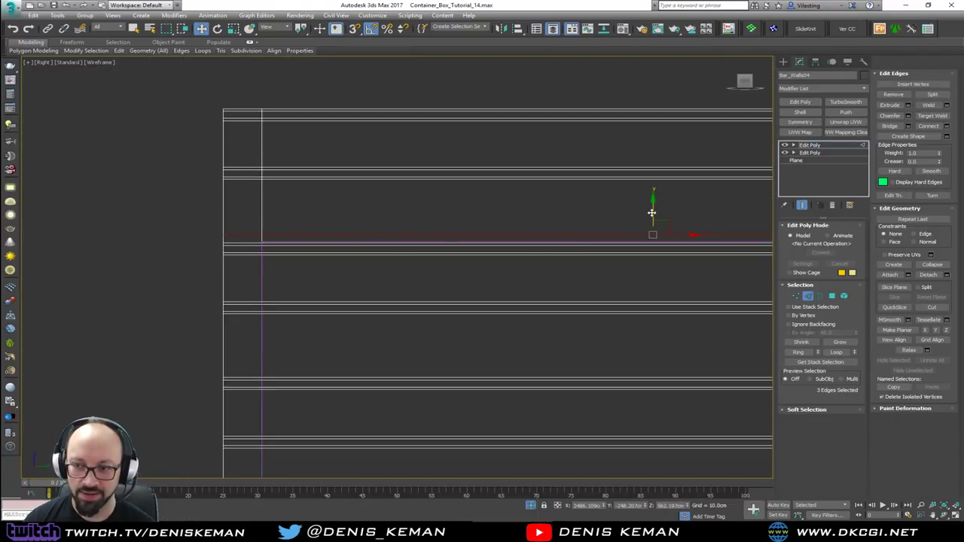
pyautogui.press('s')
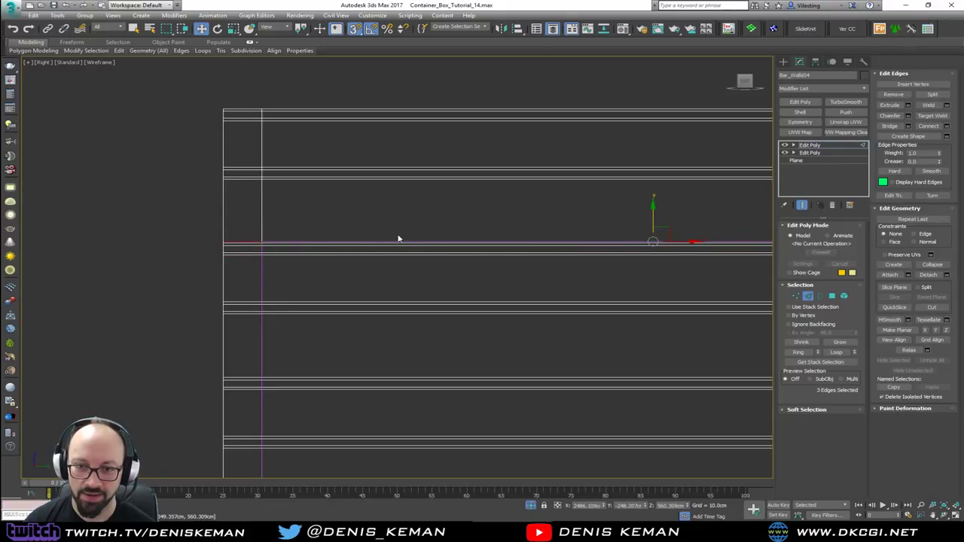
# Check the wall panel's edges against the plane outlines around the gap between the upper and middle planes.
pyautogui.scroll(-4, 322, 157)
pyautogui.moveTo(322, 157); pyautogui.dragTo(351, 143, button='middle')
pyautogui.scroll(-2, 351, 142)
pyautogui.scroll(4, 301, 200)
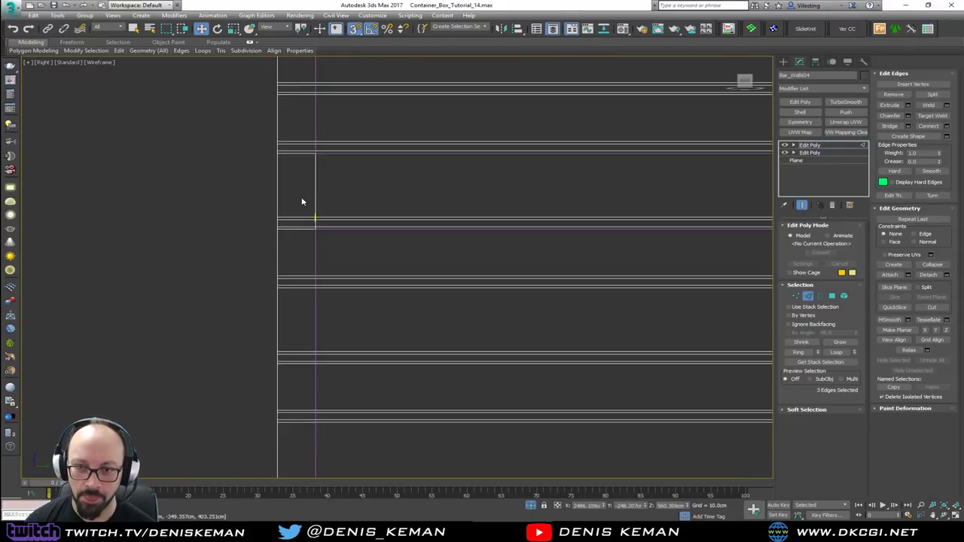
pyautogui.scroll(-4, 301, 202)
pyautogui.moveTo(301, 202); pyautogui.dragTo(324, 309, button='middle')
pyautogui.scroll(2, 335, 214)
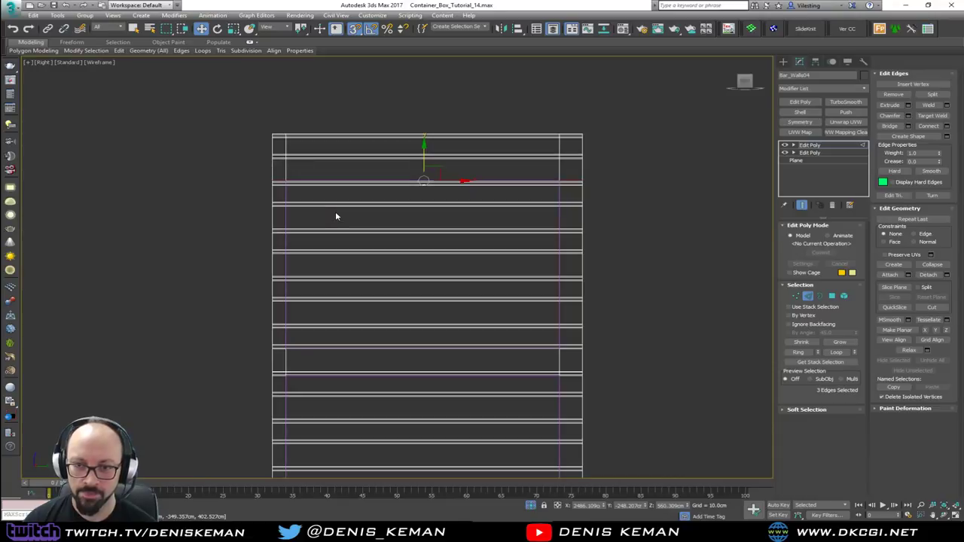
# Select all wall polygons in the central column from above the uppermost plane's top edge down to the lowest plane's bottom edge.
pyautogui.press('4')
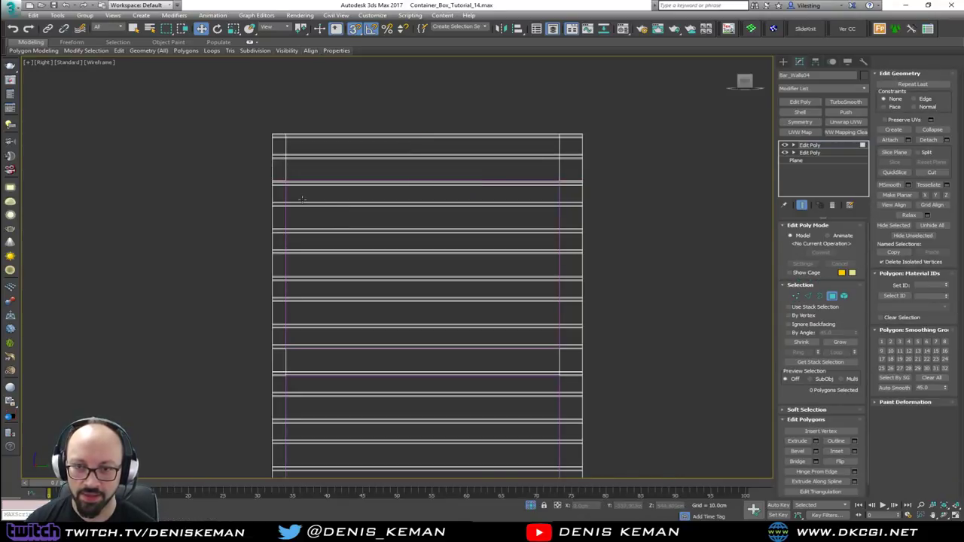
pyautogui.press('q')
pyautogui.scroll(5, 301, 192)
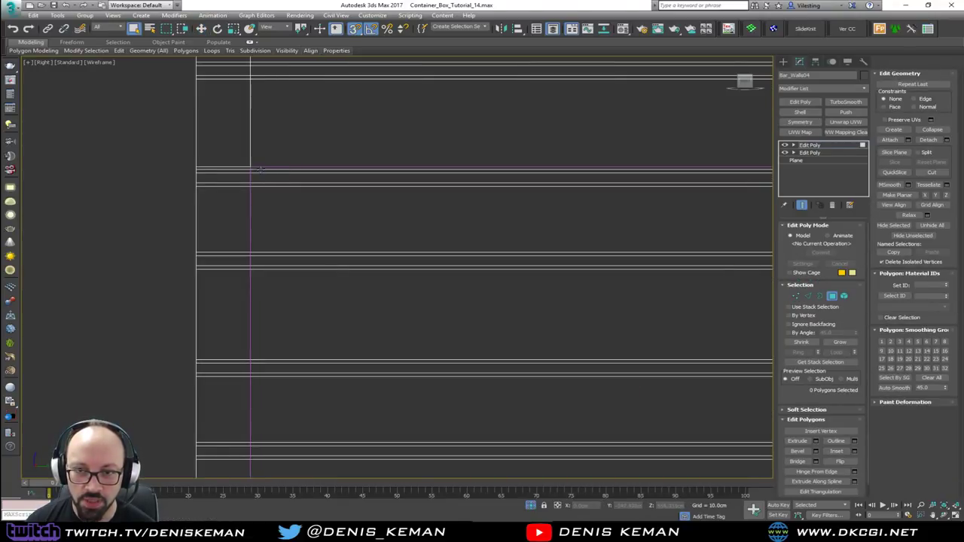
pyautogui.click(260, 167)
pyautogui.keyDown('ctrl'); pyautogui.moveTo(261, 183); pyautogui.dragTo(463, 422); pyautogui.keyUp('ctrl')
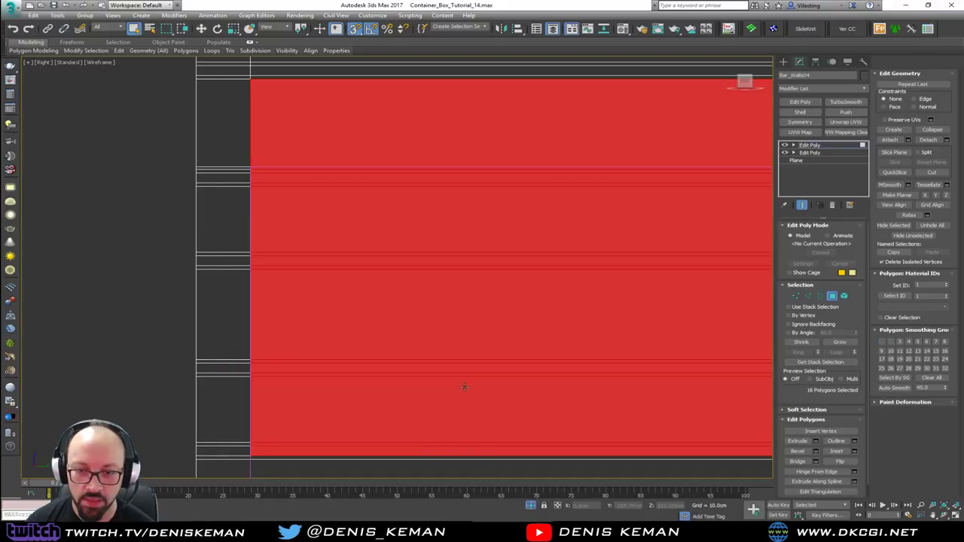
pyautogui.scroll(-4, 380, 200)
pyautogui.moveTo(434, 267); pyautogui.dragTo(455, 320)
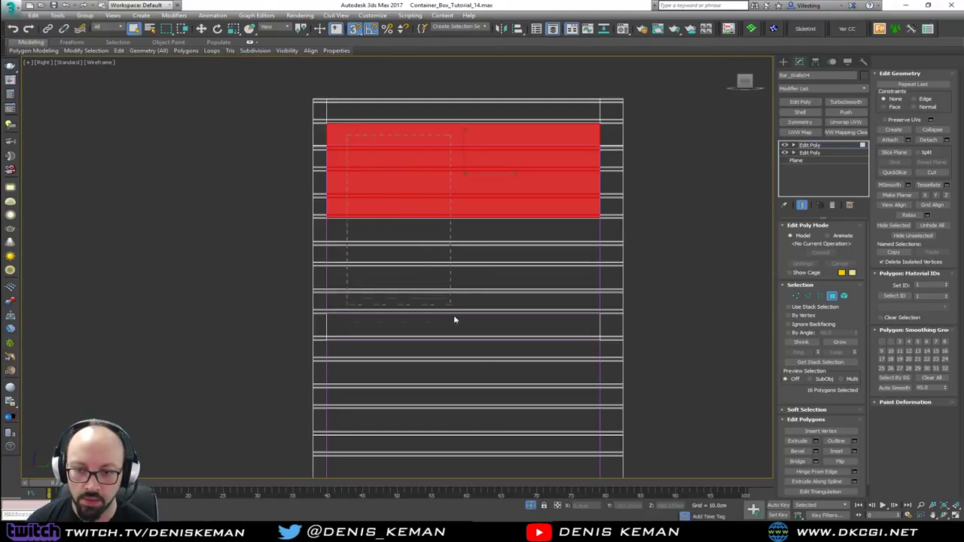
pyautogui.keyDown('ctrl'); pyautogui.moveTo(481, 434); pyautogui.dragTo(480, 434); pyautogui.keyUp('ctrl')
pyautogui.scroll(-4, 426, 120)
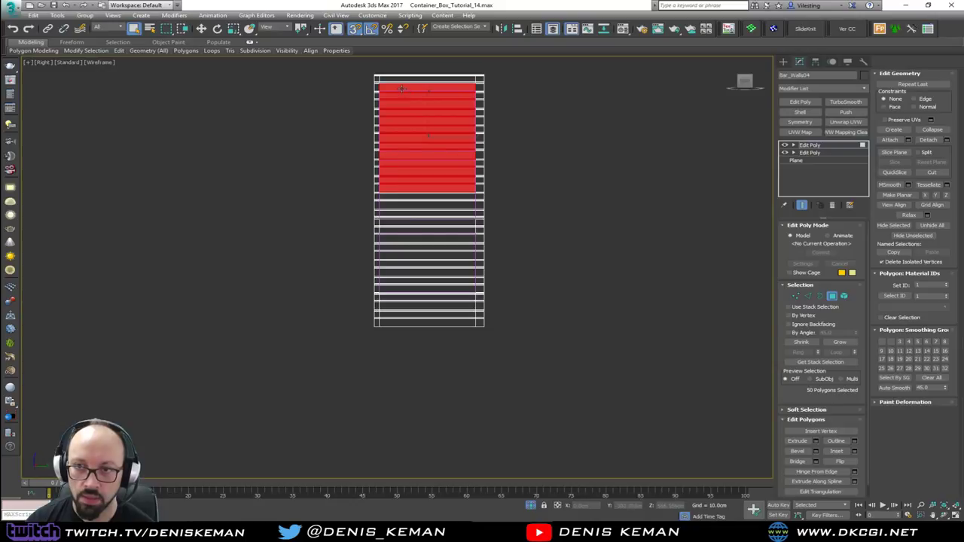
pyautogui.keyDown('ctrl'); pyautogui.moveTo(440, 288); pyautogui.dragTo(476, 335); pyautogui.keyUp('ctrl')
# Remove the wall polygons in the gap between the middle and lowest planes from the selection.
pyautogui.scroll(5, 379, 297)
pyautogui.moveTo(481, 259); pyautogui.dragTo(391, 385, button='middle')
pyautogui.scroll(-3, 392, 386)
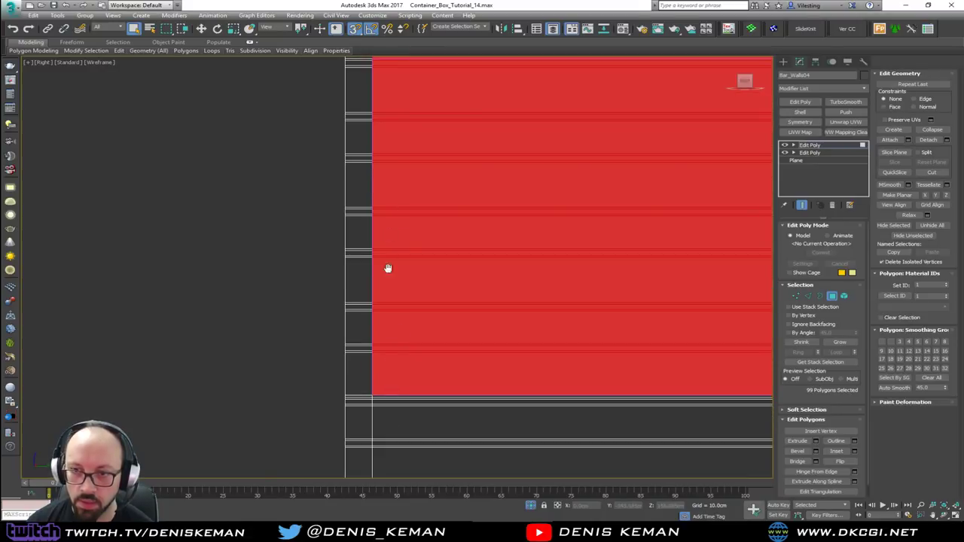
pyautogui.moveTo(388, 268); pyautogui.dragTo(400, 186, button='middle')
pyautogui.scroll(5, 396, 187)
pyautogui.keyDown('alt'); pyautogui.moveTo(406, 121); pyautogui.dragTo(460, 217); pyautogui.keyUp('alt')
pyautogui.moveTo(453, 133); pyautogui.dragTo(423, 347, button='middle')
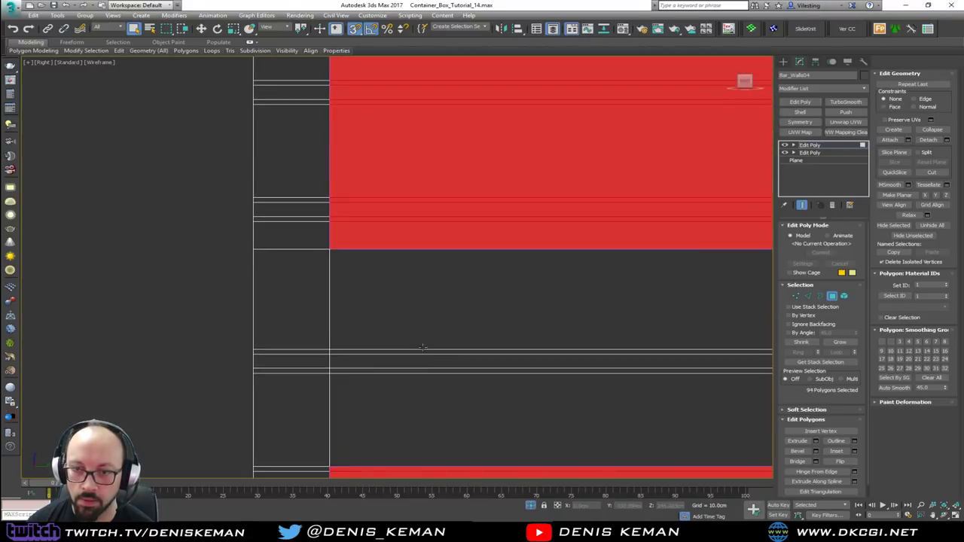
# Remove the wall polygons in the gap between the uppermost and middle planes from the selection.
pyautogui.moveTo(375, 180); pyautogui.dragTo(373, 336, button='middle')
pyautogui.scroll(-5, 372, 336)
pyautogui.moveTo(354, 237); pyautogui.dragTo(364, 392, button='middle')
pyautogui.moveTo(386, 207); pyautogui.dragTo(354, 257, button='middle')
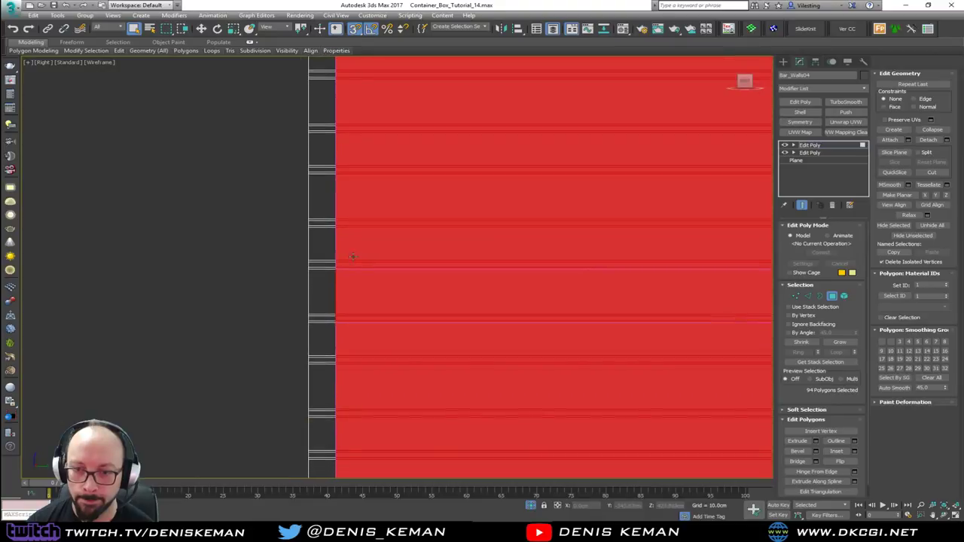
pyautogui.scroll(2, 353, 257)
pyautogui.scroll(1, 329, 256)
pyautogui.keyDown('alt'); pyautogui.moveTo(329, 254); pyautogui.dragTo(421, 349); pyautogui.keyUp('alt')
pyautogui.moveTo(450, 256); pyautogui.dragTo(325, 331, button='middle')
# Remove the polygon strip above the uppermost plane's top edge from the selection.
pyautogui.scroll(-4, 325, 332)
pyautogui.moveTo(364, 249); pyautogui.dragTo(375, 320, button='middle')
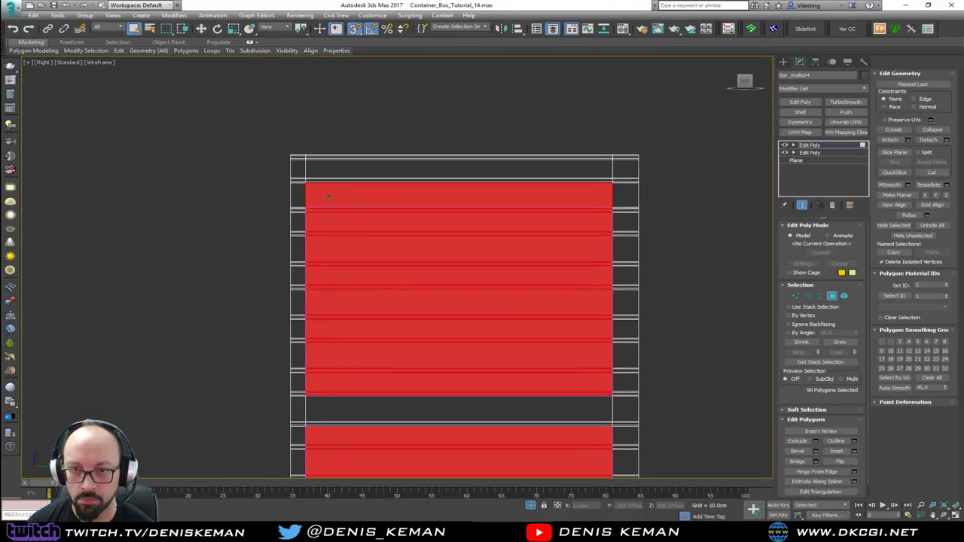
pyautogui.scroll(3, 329, 195)
pyautogui.keyDown('alt'); pyautogui.click(375, 225); pyautogui.keyUp('alt')
pyautogui.moveTo(439, 224); pyautogui.dragTo(330, 222, button='middle')
pyautogui.scroll(-3, 284, 211)
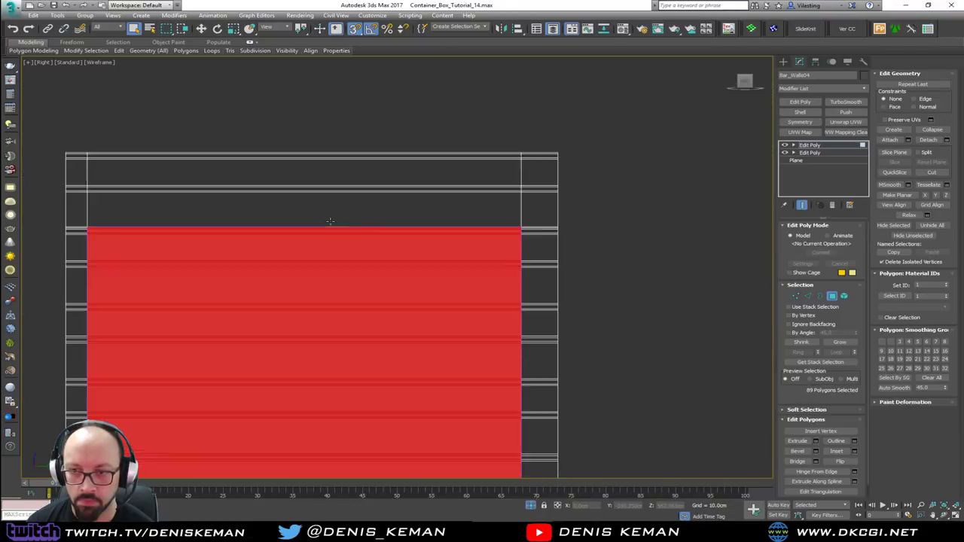
pyautogui.scroll(4, 540, 229)
pyautogui.moveTo(541, 228); pyautogui.dragTo(514, 111, button='middle')
pyautogui.scroll(-3, 513, 111)
pyautogui.scroll(-4, 490, 244)
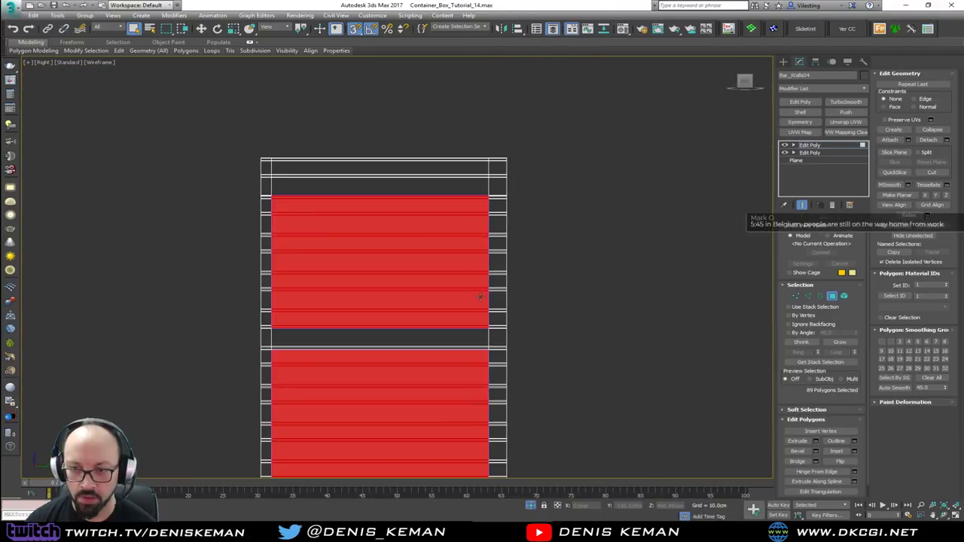
# Delete the selected wall polygons behind the three planes and leave polygon editing with the wall deselected.
pyautogui.moveTo(480, 297); pyautogui.dragTo(498, 157, button='middle')
pyautogui.scroll(-2, 497, 157)
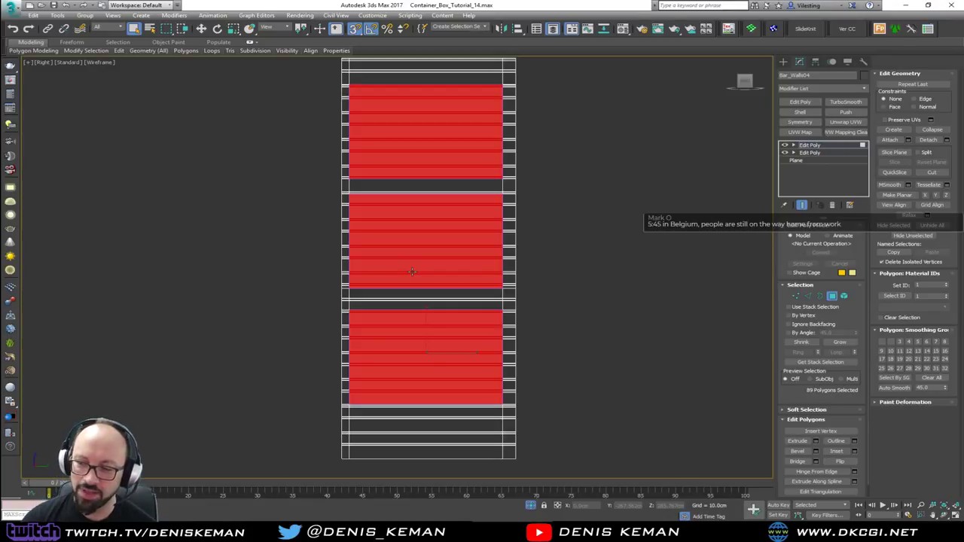
pyautogui.click(538, 201)
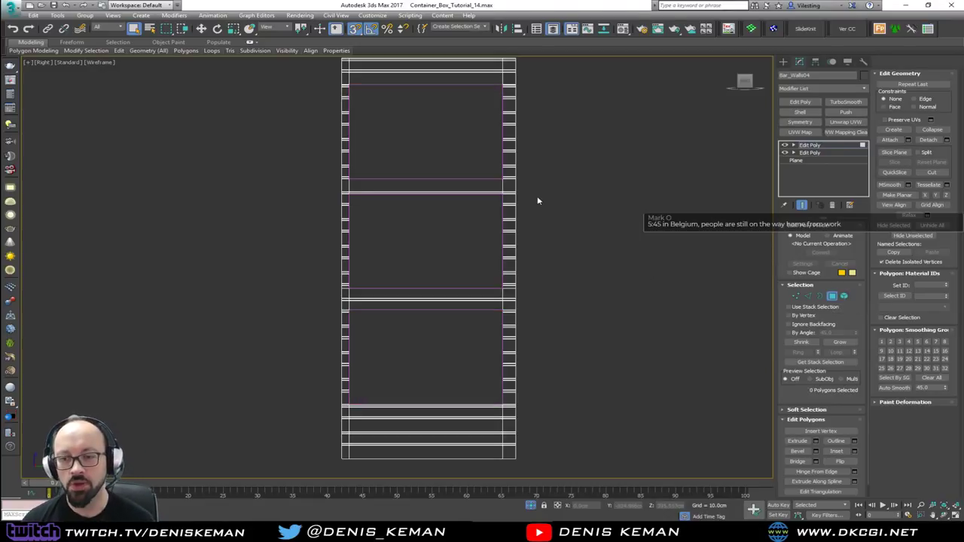
pyautogui.click(833, 296)
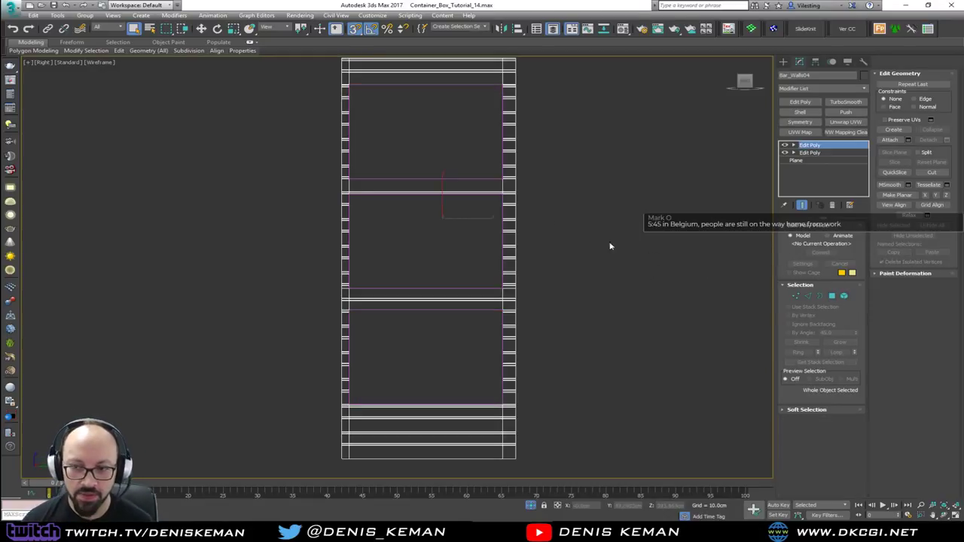
pyautogui.click(572, 181)
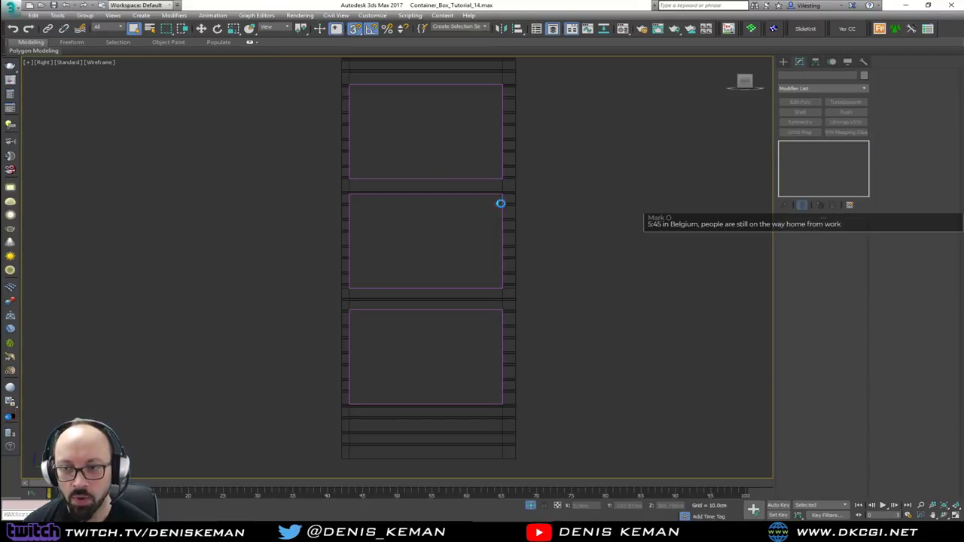
# Select all three planes in the perspective view and move them back along the X axis into the wall openings with snapping off.
pyautogui.click(501, 203)
pyautogui.hotkey('alt', 'w')
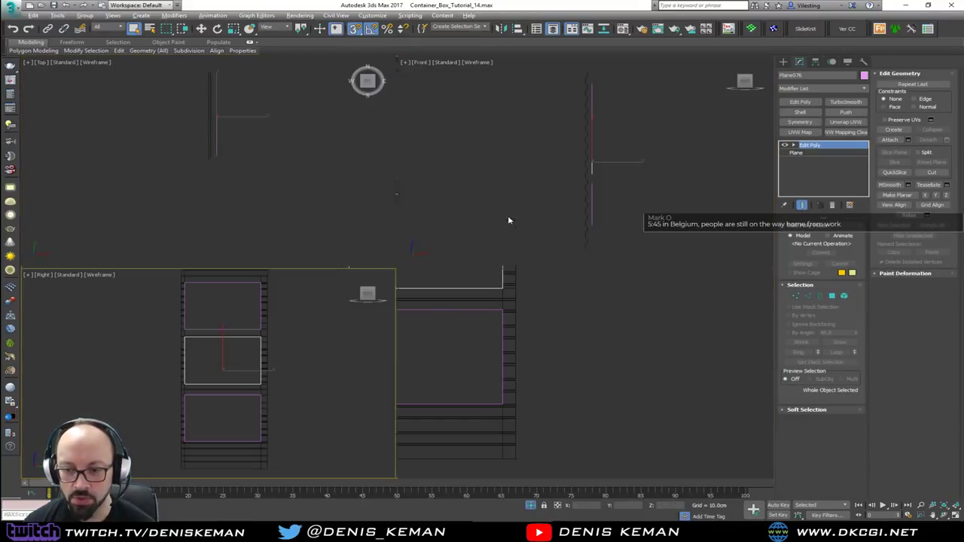
pyautogui.rightClick(613, 413)
pyautogui.hotkey('alt', 'w')
pyautogui.keyDown('alt'); pyautogui.moveTo(460, 302); pyautogui.dragTo(528, 293, button='middle'); pyautogui.keyUp('alt')
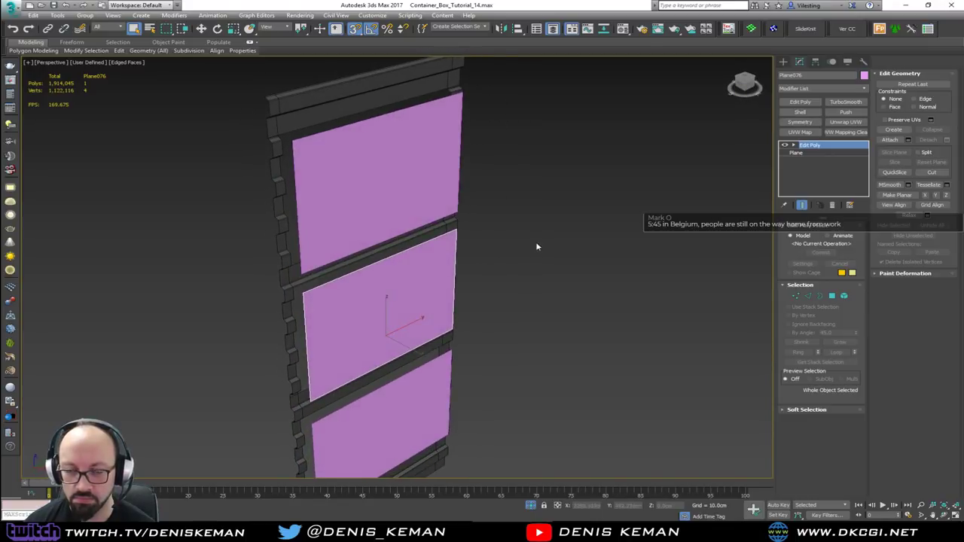
pyautogui.click(359, 221)
pyautogui.keyDown('ctrl'); pyautogui.click(369, 328); pyautogui.keyUp('ctrl')
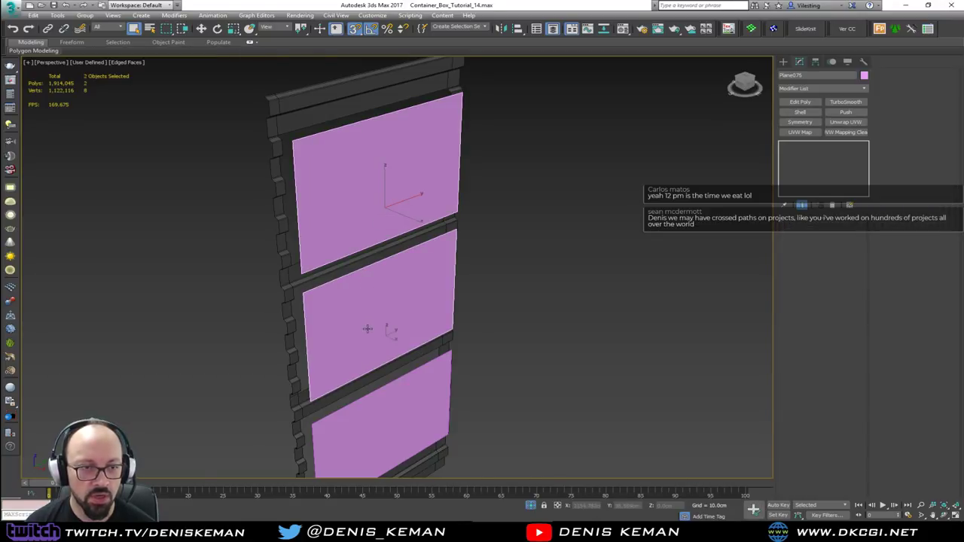
pyautogui.moveTo(392, 330); pyautogui.dragTo(407, 247, button='middle')
pyautogui.keyDown('ctrl'); pyautogui.click(395, 334); pyautogui.keyUp('ctrl')
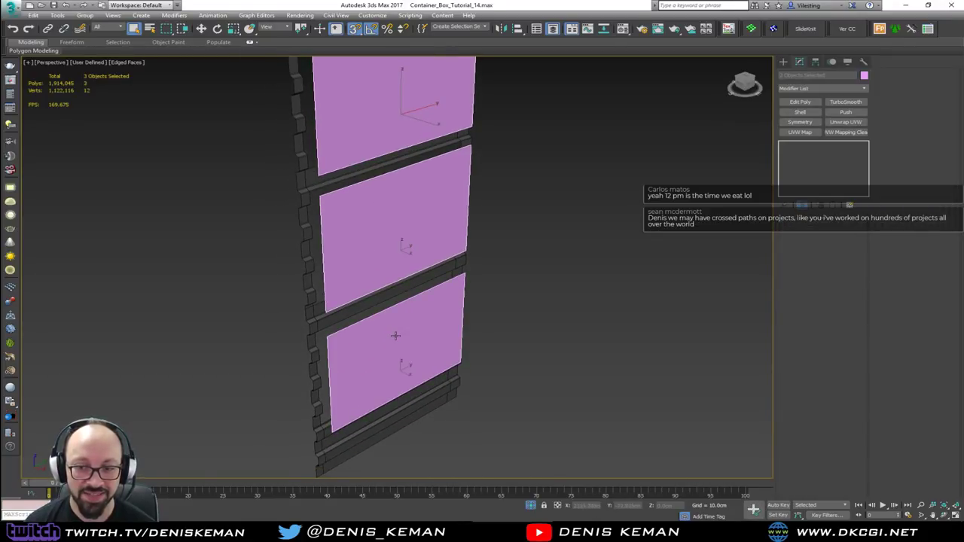
pyautogui.press('w')
pyautogui.moveTo(429, 238); pyautogui.dragTo(411, 238)
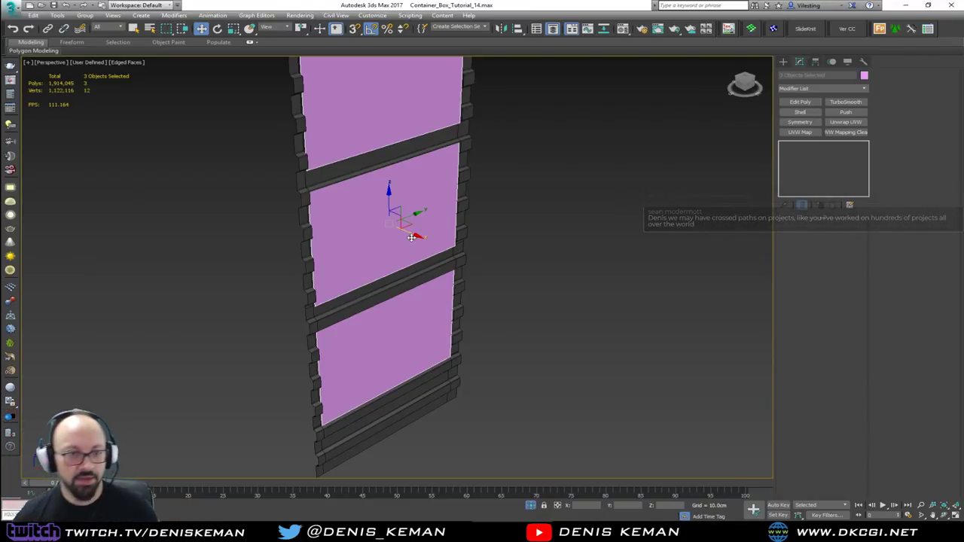
pyautogui.keyDown('alt'); pyautogui.moveTo(409, 239); pyautogui.dragTo(374, 258, button='middle'); pyautogui.keyUp('alt')
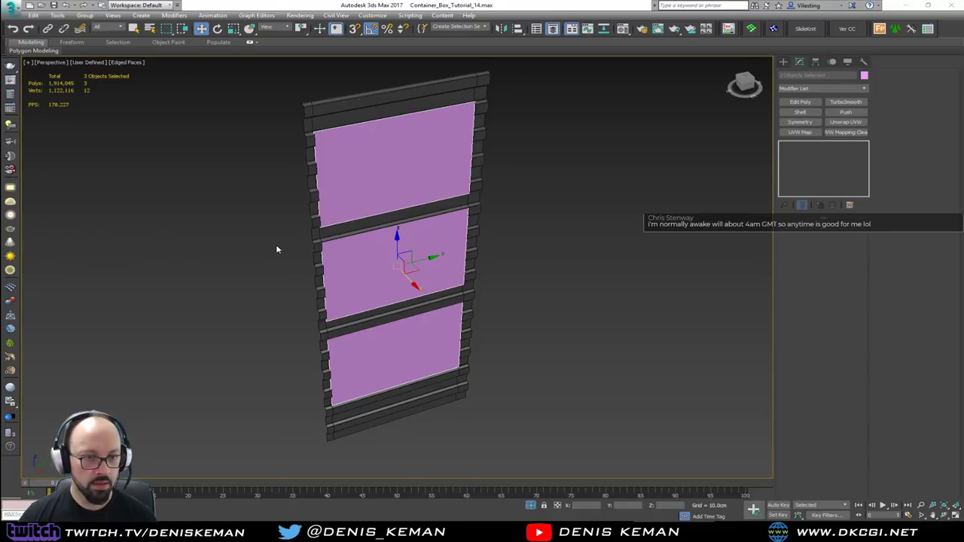
# Bring the rest of the container scene back into view around the planes and select the lowest plane.
pyautogui.moveTo(276, 244)
pyautogui.keyDown('alt'); pyautogui.mouseDown(button='middle')
pyautogui.moveTo(260, 257)
pyautogui.moveTo(302, 254)
pyautogui.moveTo(294, 244)
pyautogui.mouseUp(button='middle'); pyautogui.keyUp('alt')
pyautogui.scroll(5, 322, 184)
pyautogui.keyDown('alt'); pyautogui.moveTo(323, 183); pyautogui.dragTo(344, 198, button='middle'); pyautogui.keyUp('alt')
pyautogui.scroll(-2, 344, 199)
pyautogui.rightClick(376, 258)
pyautogui.click(396, 188)
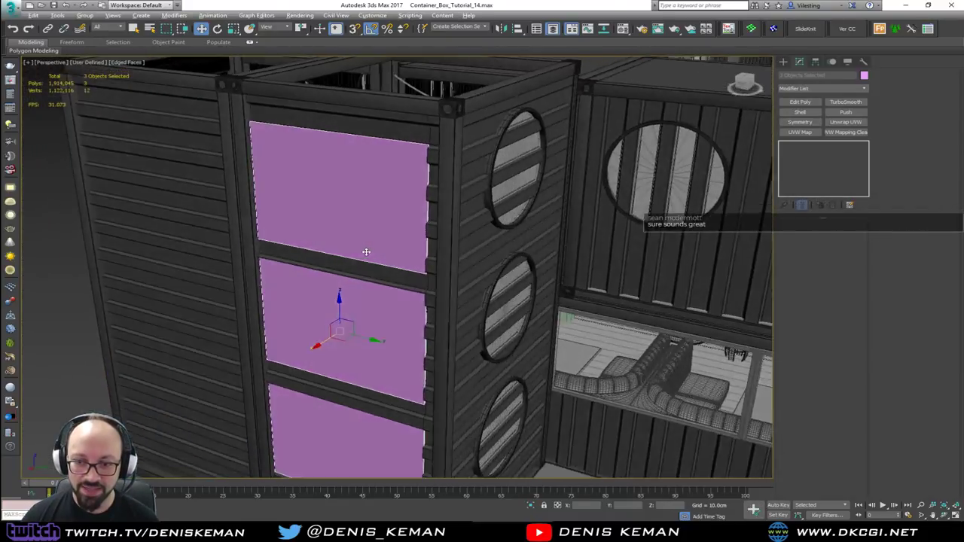
pyautogui.keyDown('alt'); pyautogui.moveTo(366, 251); pyautogui.dragTo(362, 172, button='middle'); pyautogui.keyUp('alt')
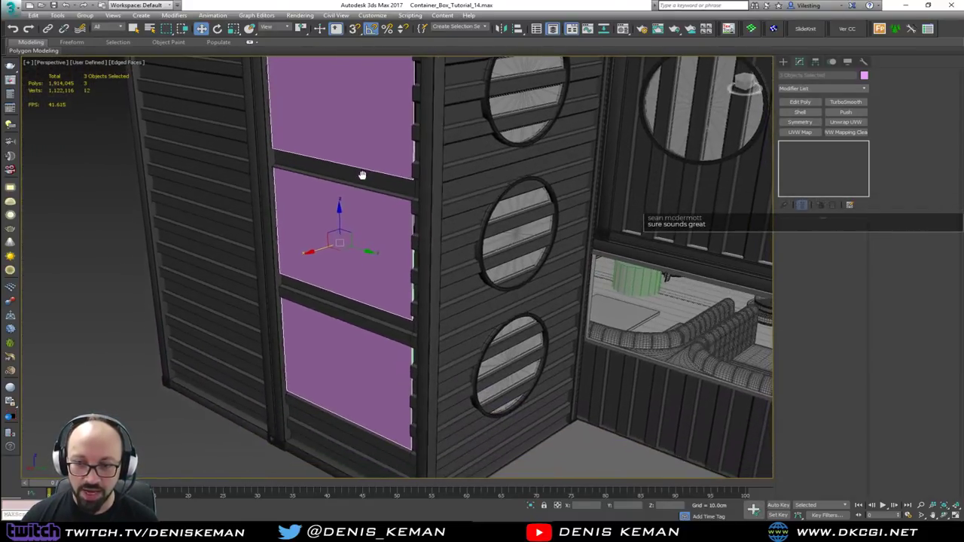
pyautogui.click(363, 372)
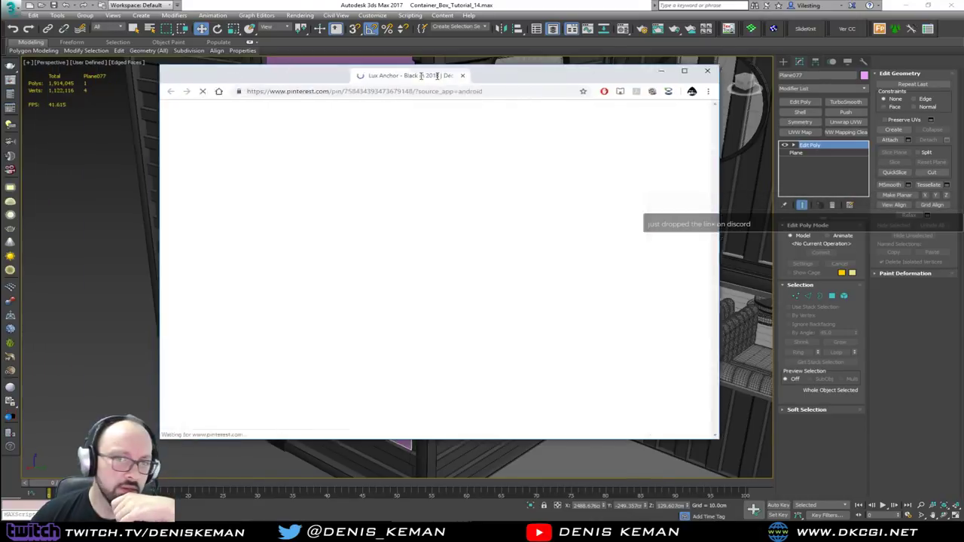
# Switch to the browser, view the Lux Anchor pin on Pinterest in a maximized window, and block the site's notifications.
pyautogui.moveTo(435, 75); pyautogui.dragTo(464, 77)
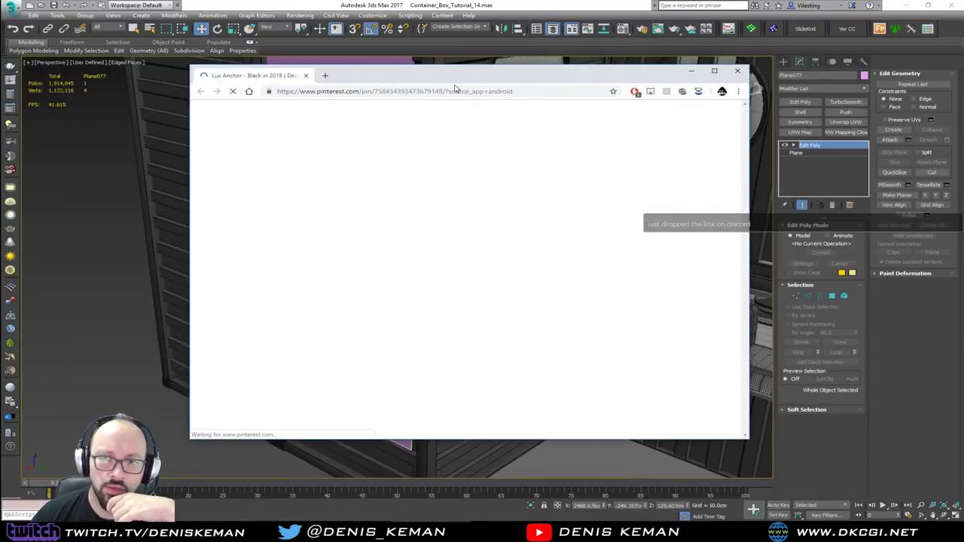
pyautogui.doubleClick(461, 77)
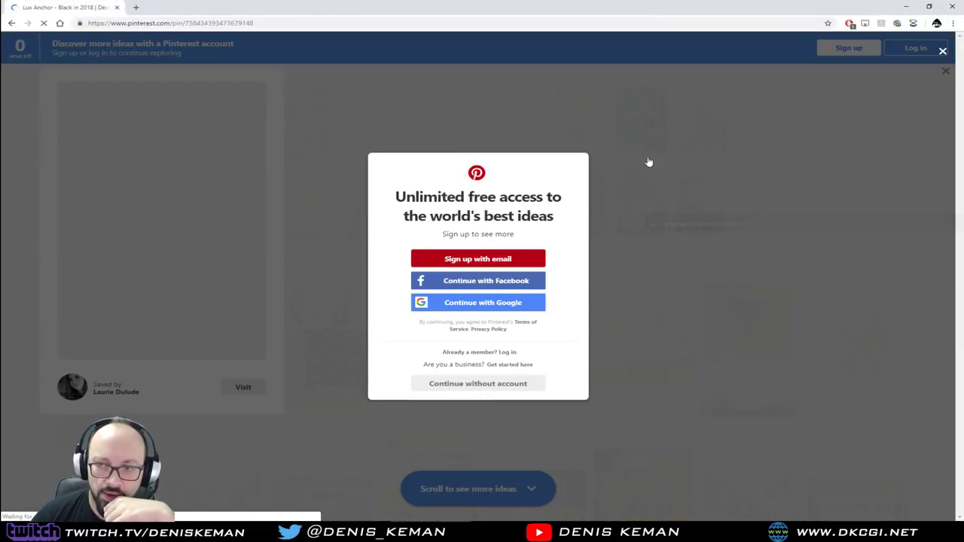
pyautogui.click(616, 358)
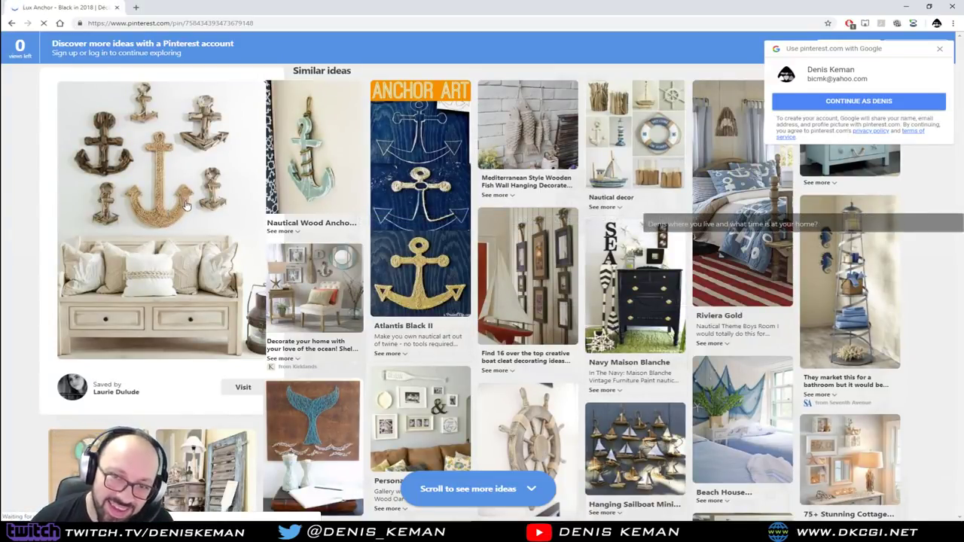
pyautogui.click(150, 217)
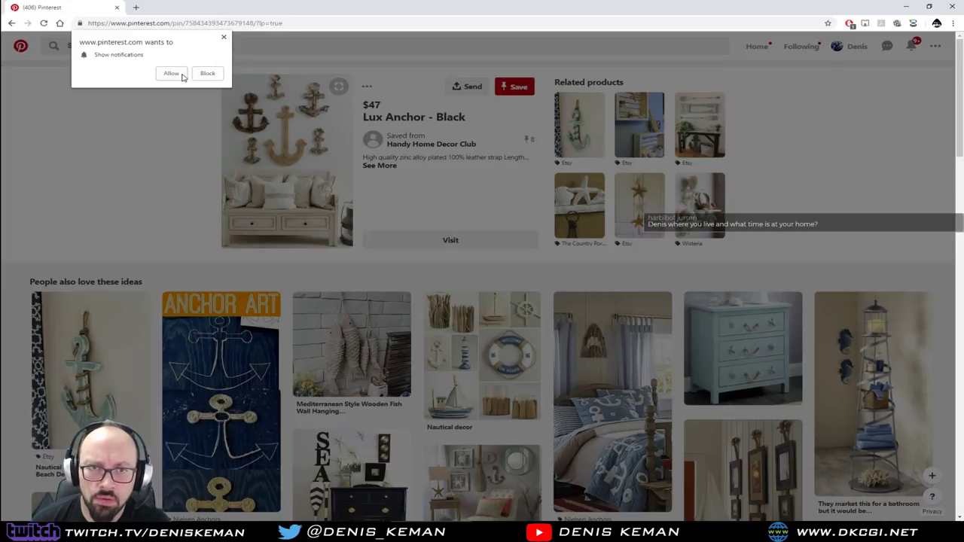
pyautogui.click(208, 73)
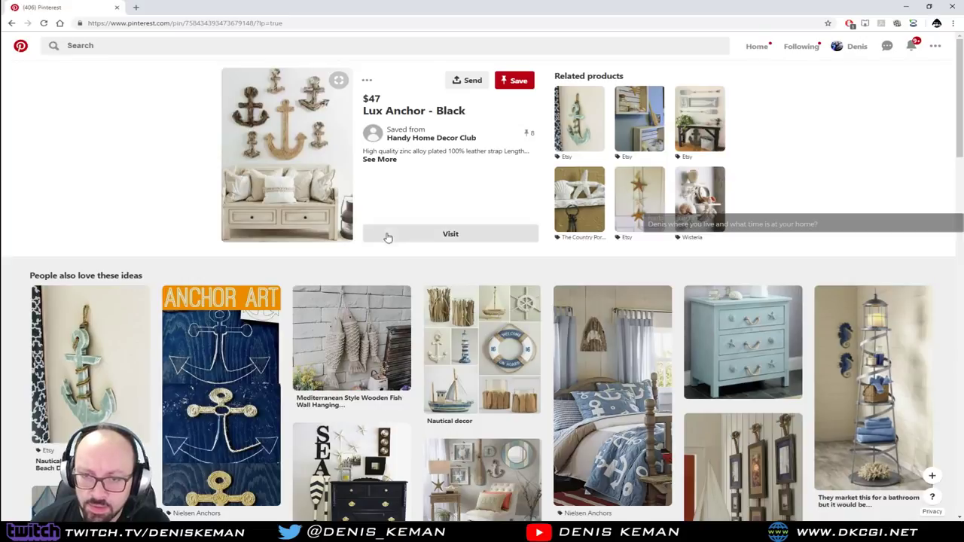
# Look through the related nautical decor ideas below the Lux Anchor pin and check the account's notifications.
pyautogui.scroll(-2, 307, 291)
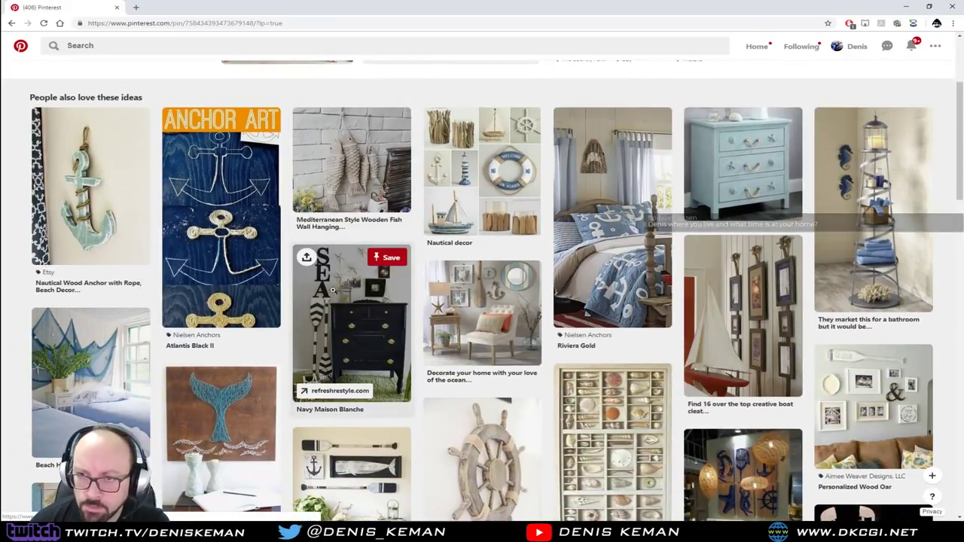
pyautogui.scroll(-2, 949, 284)
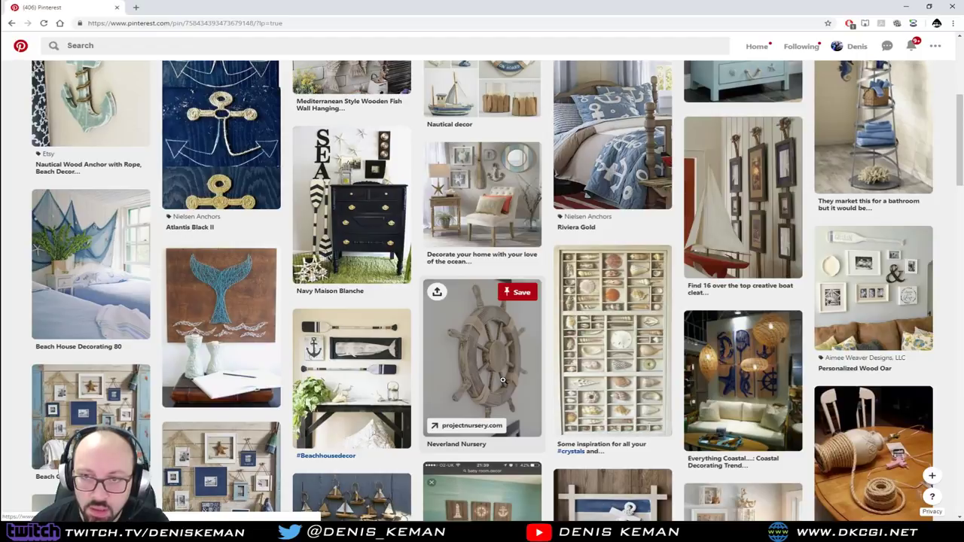
pyautogui.scroll(-2, 503, 380)
pyautogui.scroll(5, 503, 380)
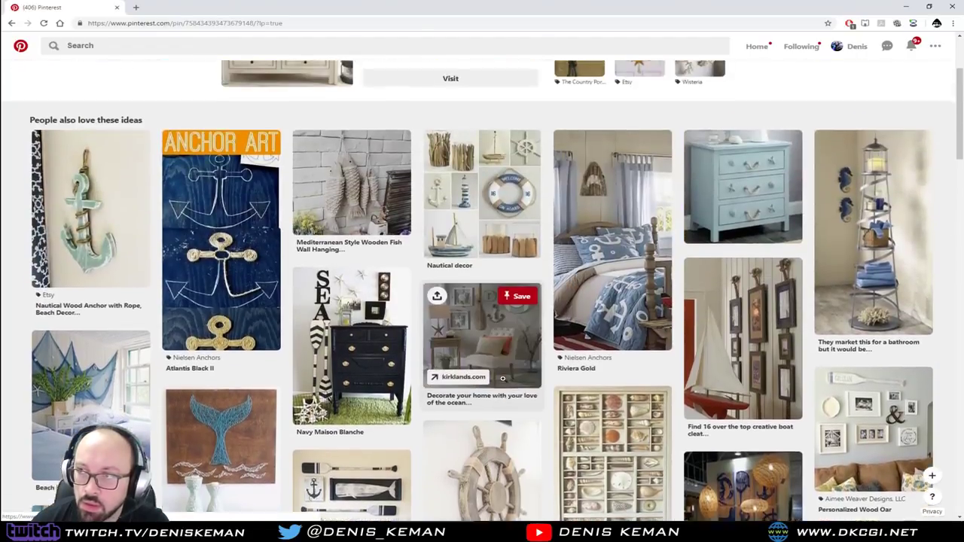
pyautogui.click(910, 47)
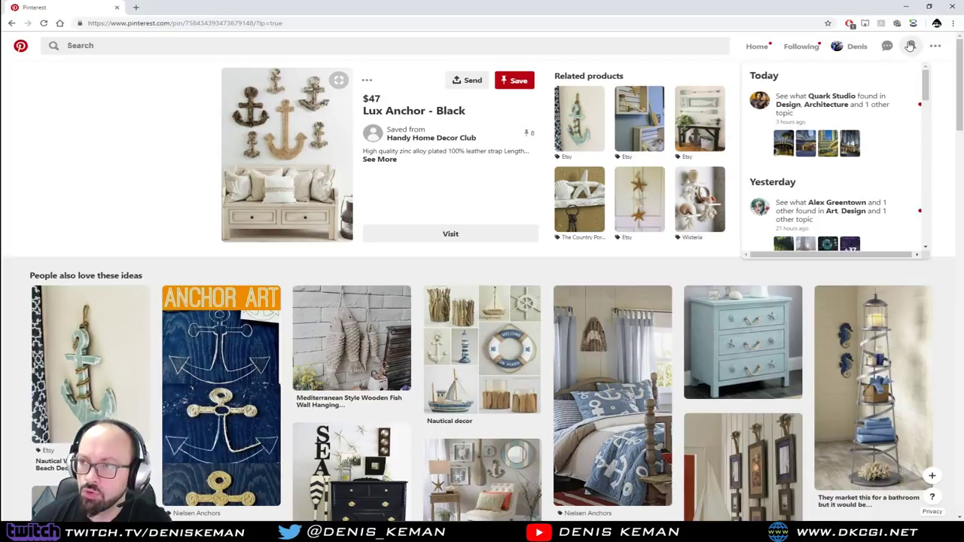
pyautogui.click(910, 47)
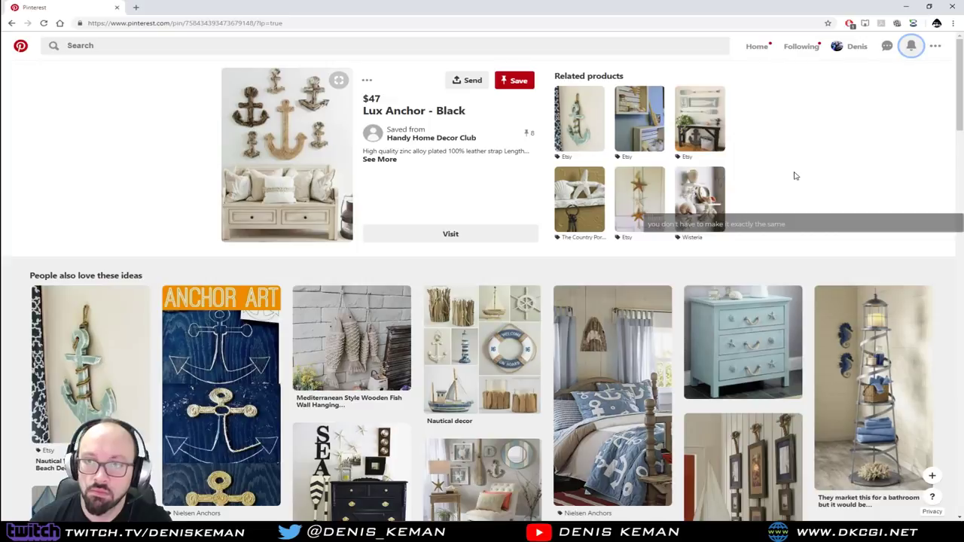
pyautogui.scroll(-3, 795, 175)
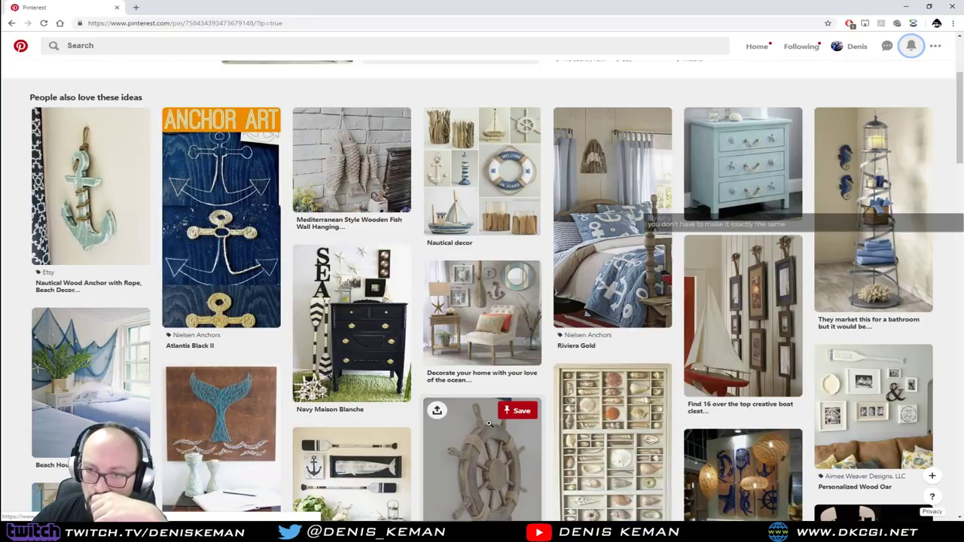
# Open the Neverland Nursery ship's wheel pin from the nautical ideas and save its image to disk as Wheel.jpg.
pyautogui.scroll(-3, 489, 423)
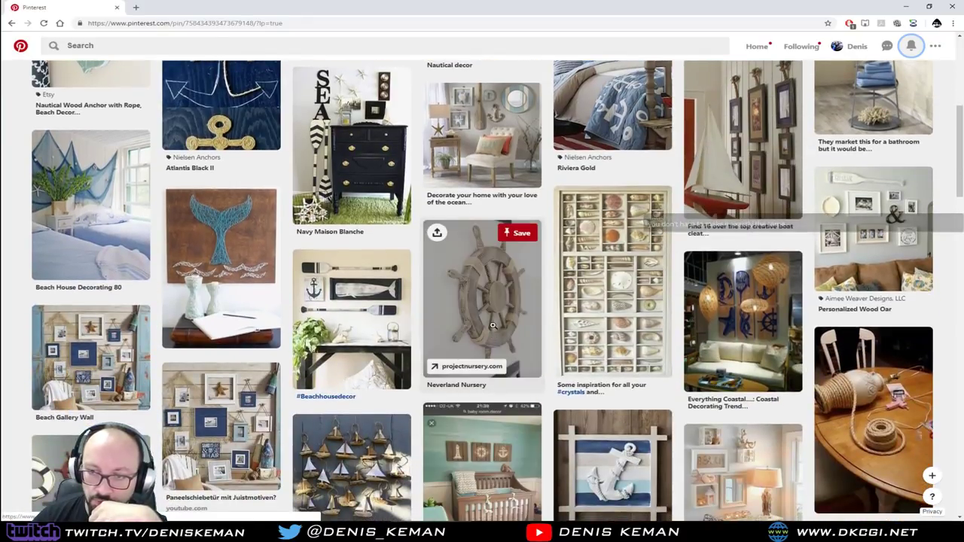
pyautogui.click(493, 325)
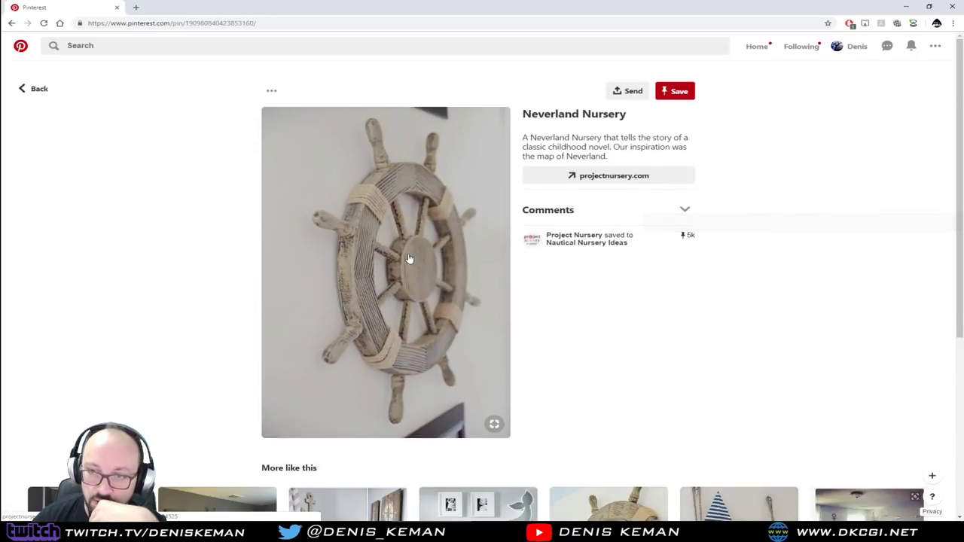
pyautogui.rightClick(400, 276)
pyautogui.click(461, 356)
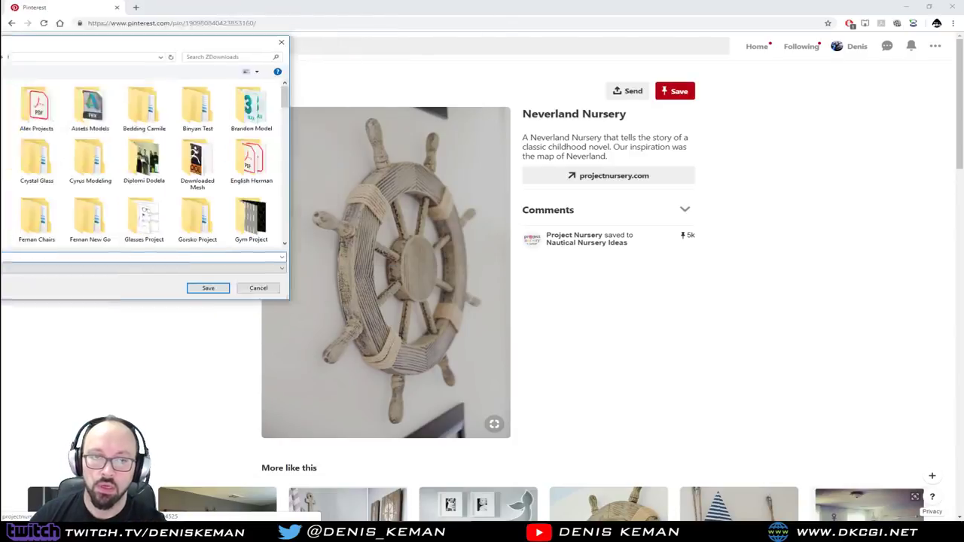
pyautogui.press('Return')
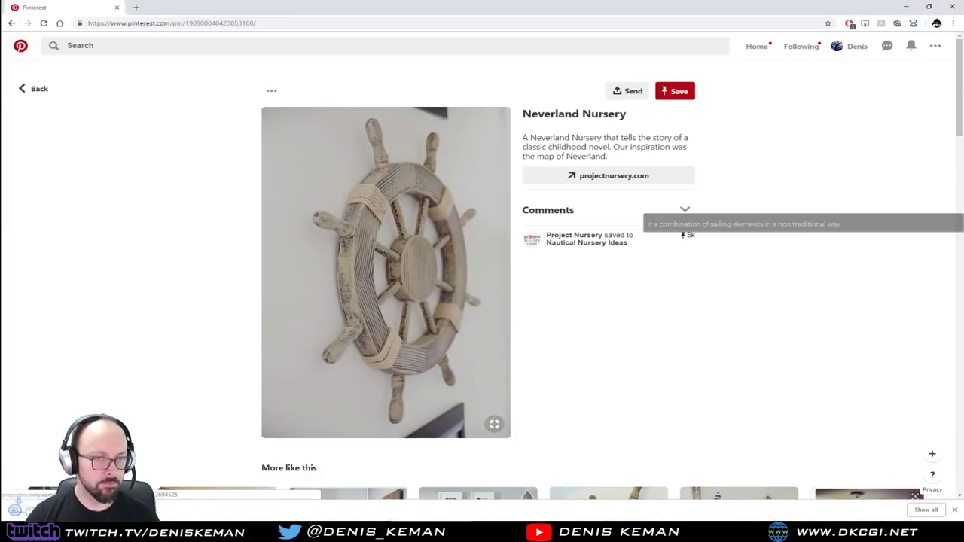
# Go back to the Lux Anchor ideas, open the whale tail string art pin, and save its image as String_Art.jpg.
pyautogui.click(705, 315)
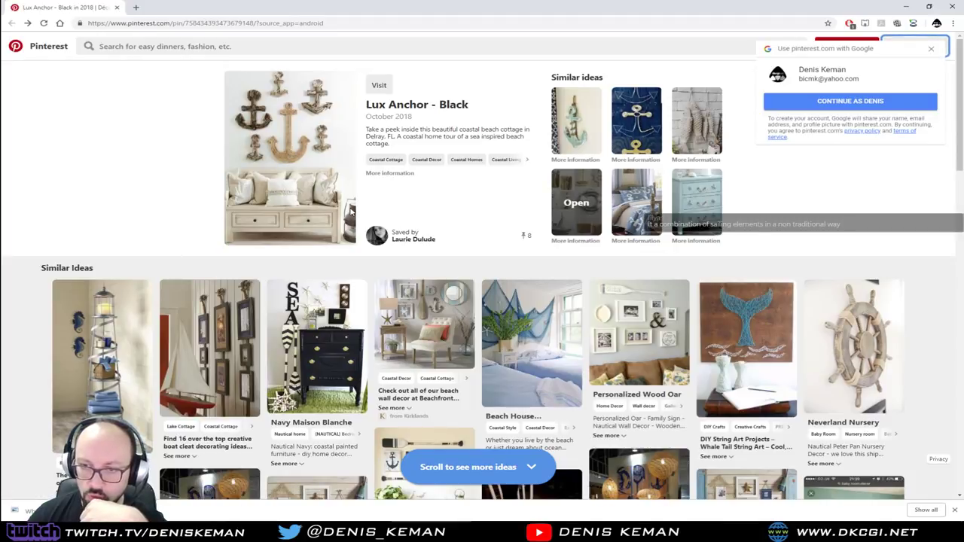
pyautogui.scroll(-2, 527, 287)
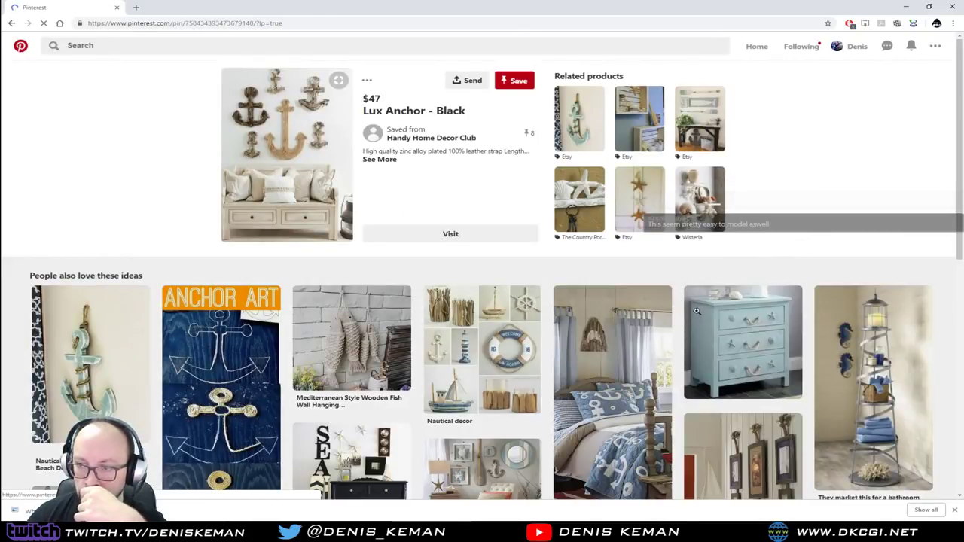
pyautogui.scroll(-2, 731, 321)
pyautogui.scroll(-3, 731, 322)
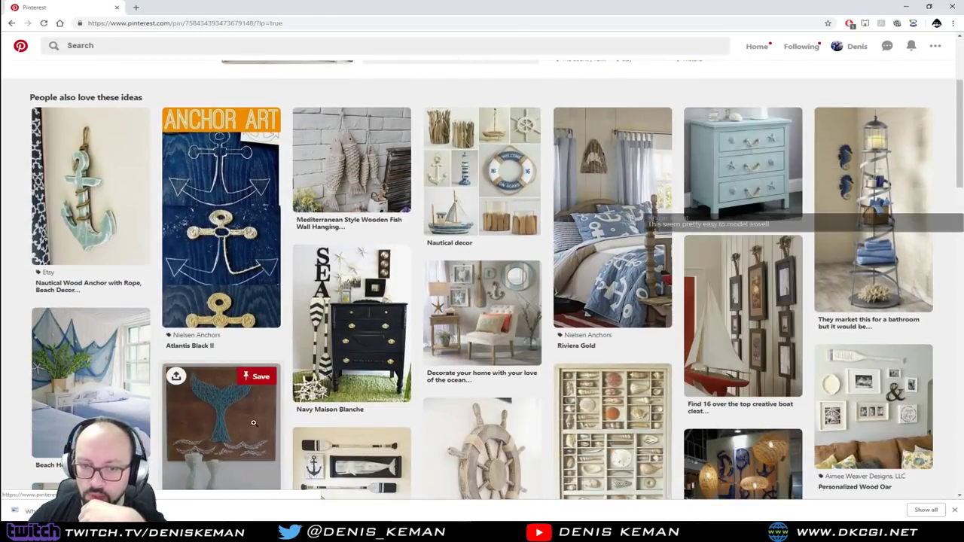
pyautogui.click(254, 423)
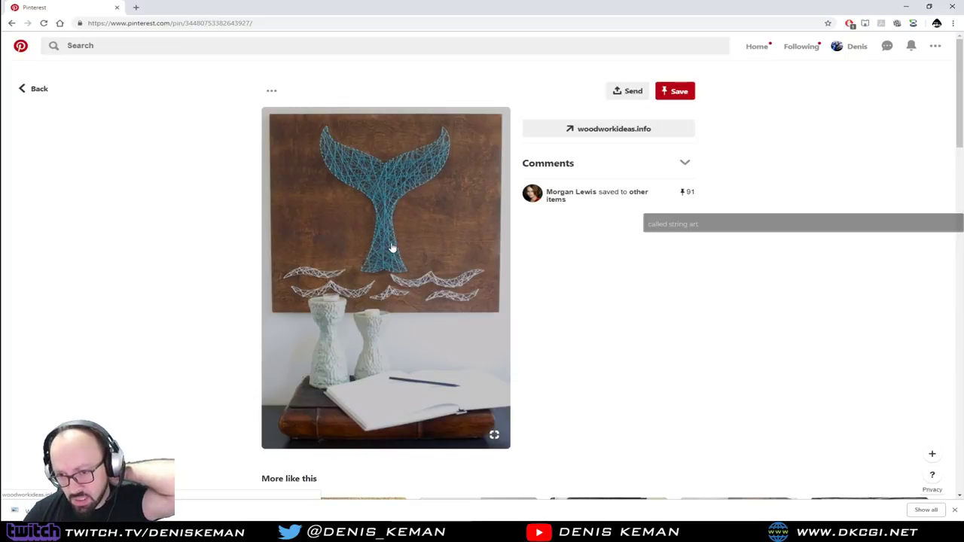
pyautogui.rightClick(391, 218)
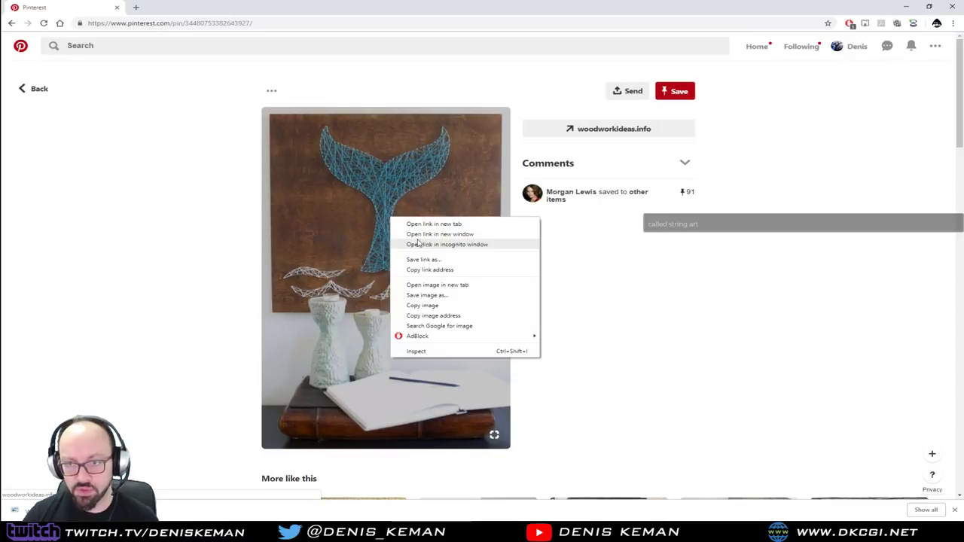
pyautogui.click(433, 296)
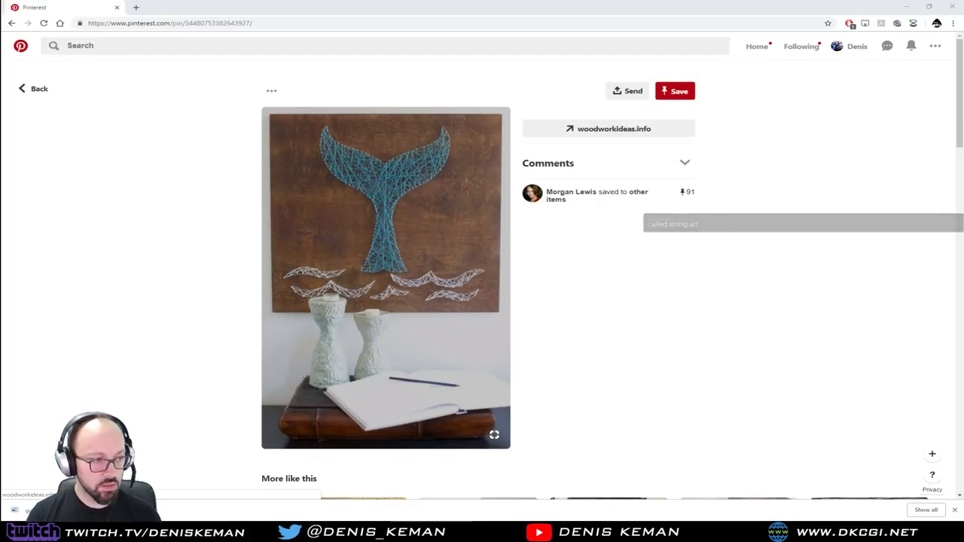
pyautogui.press('Return')
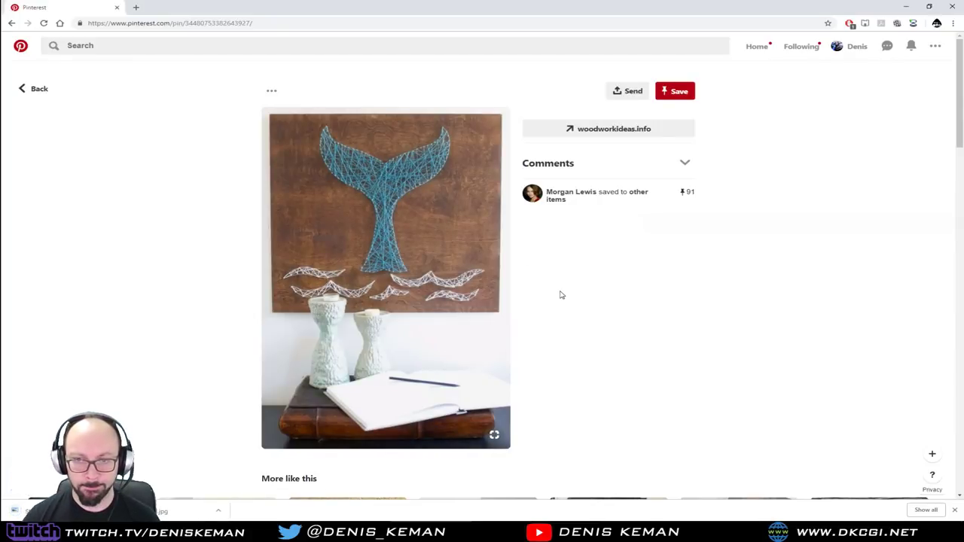
# Go back to the nautical ideas, open the Southern Silver framed anchor pin, and save its image as Anchor.jpg.
pyautogui.hotkey('alt', 'Left')
pyautogui.scroll(-2, 555, 391)
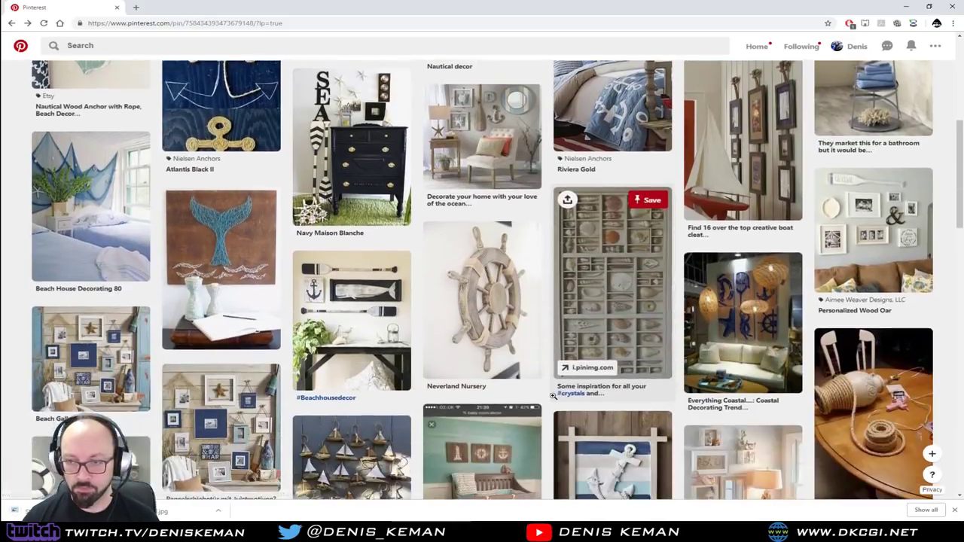
pyautogui.scroll(-2, 555, 396)
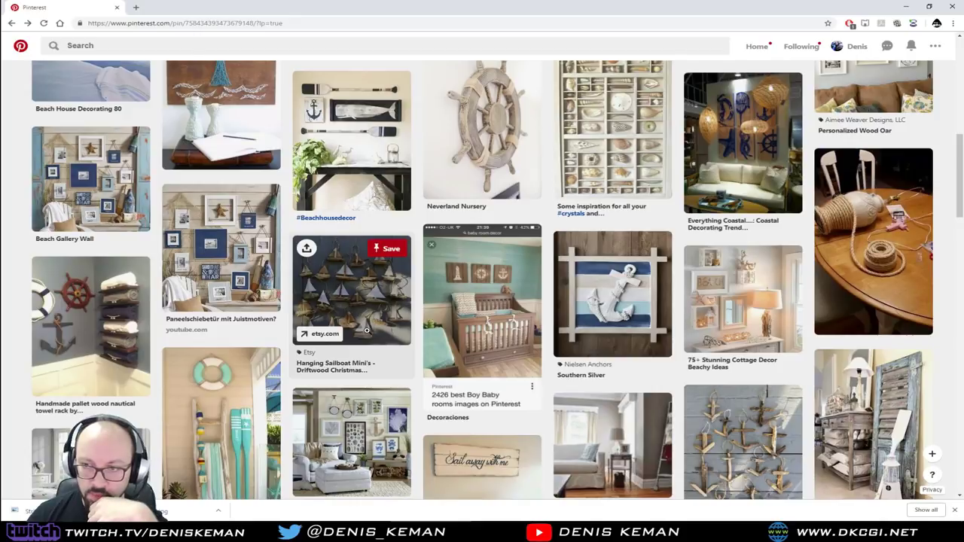
pyautogui.click(621, 310)
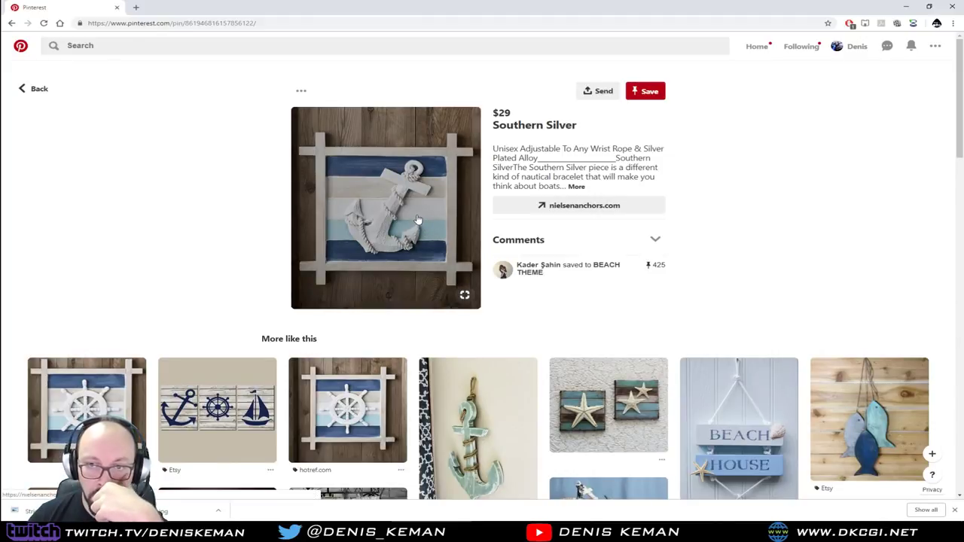
pyautogui.rightClick(371, 217)
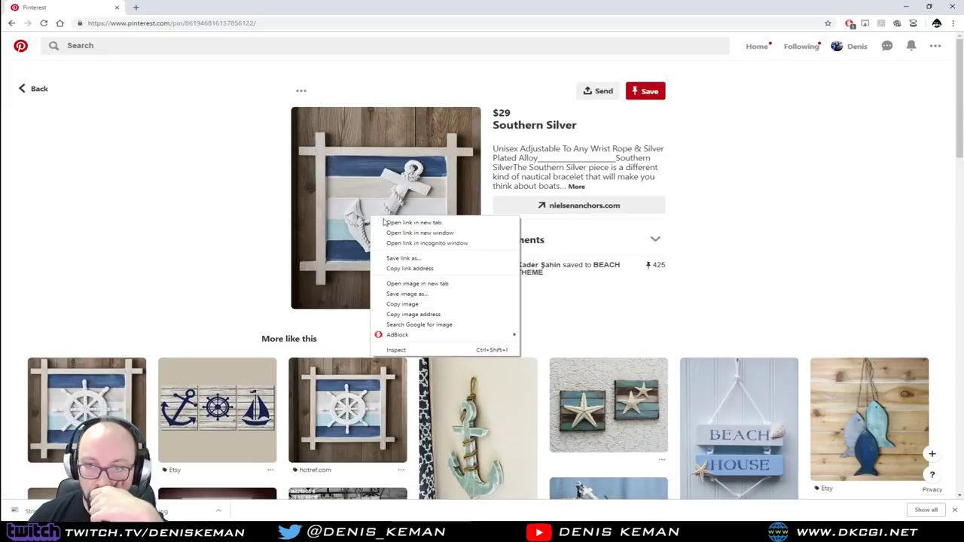
pyautogui.click(428, 295)
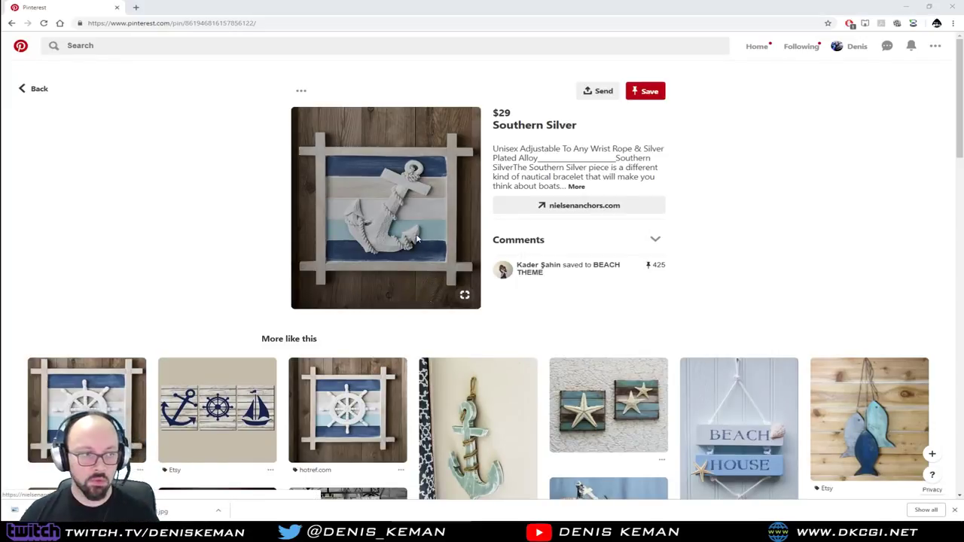
pyautogui.press('Return')
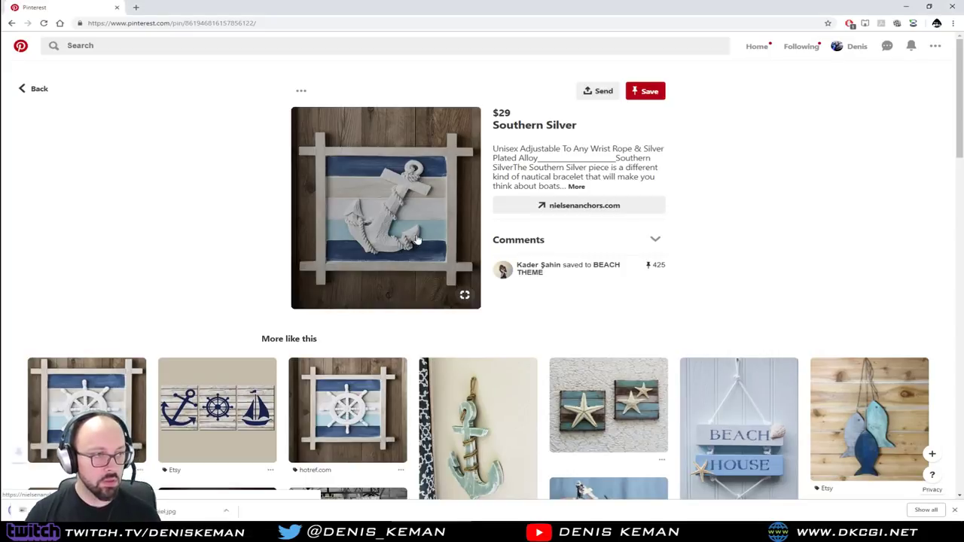
# Browse the ideas similar to Southern Silver, open the striped Anchor Cuff Gold II pin, and save its image.
pyautogui.scroll(-2, 631, 256)
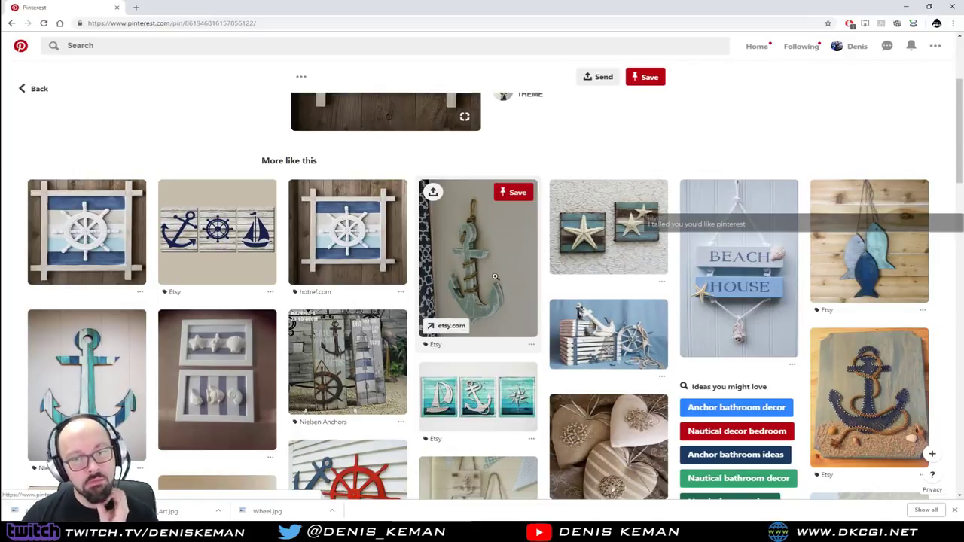
pyautogui.scroll(-4, 495, 278)
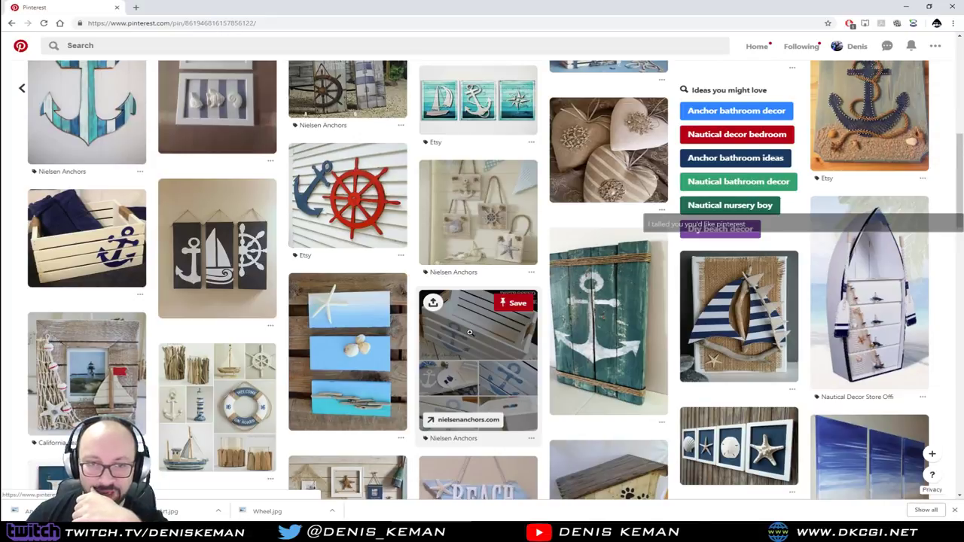
pyautogui.scroll(3, 469, 332)
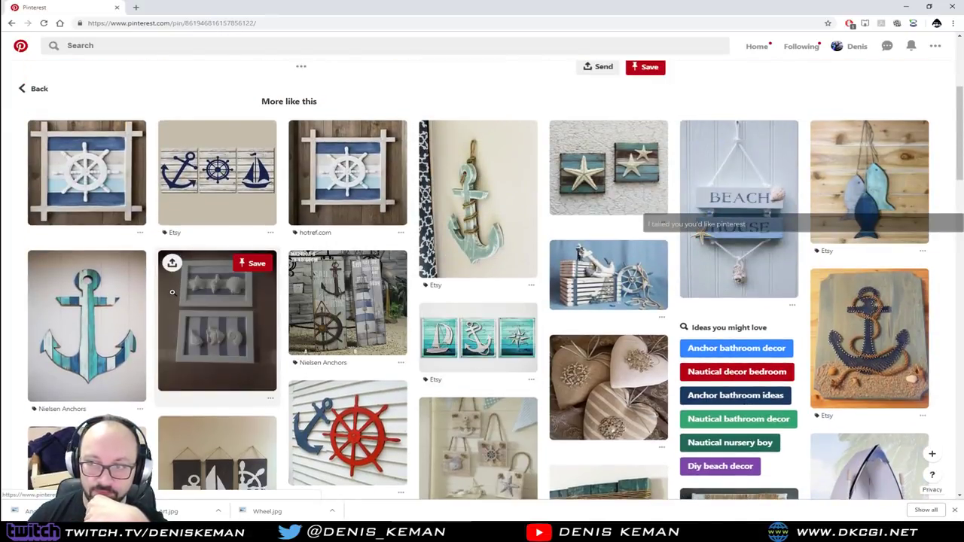
pyautogui.click(93, 311)
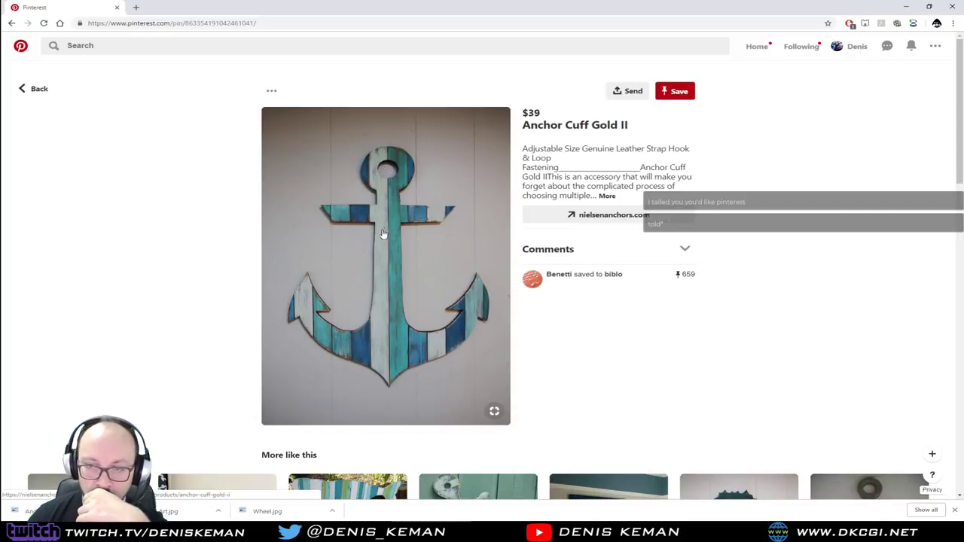
pyautogui.rightClick(385, 238)
pyautogui.click(426, 322)
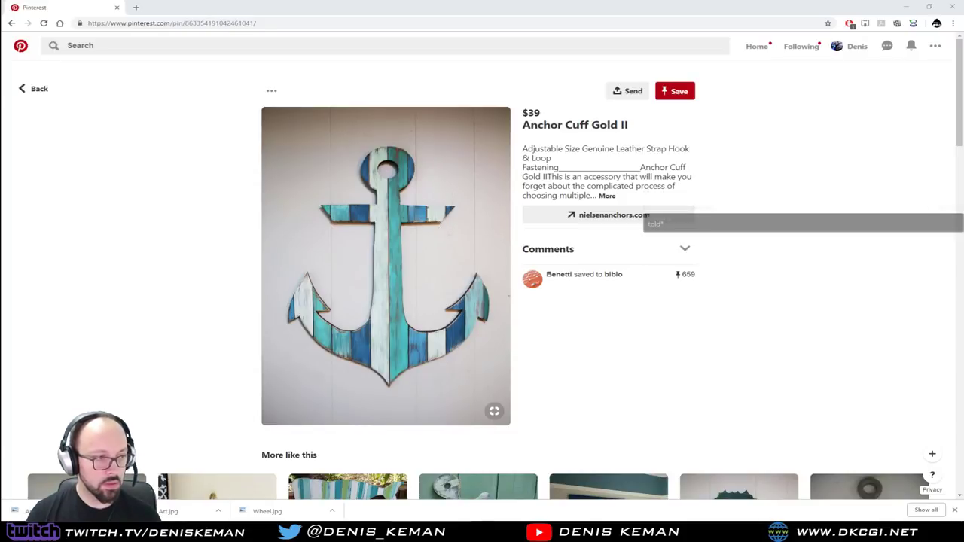
pyautogui.press('Return')
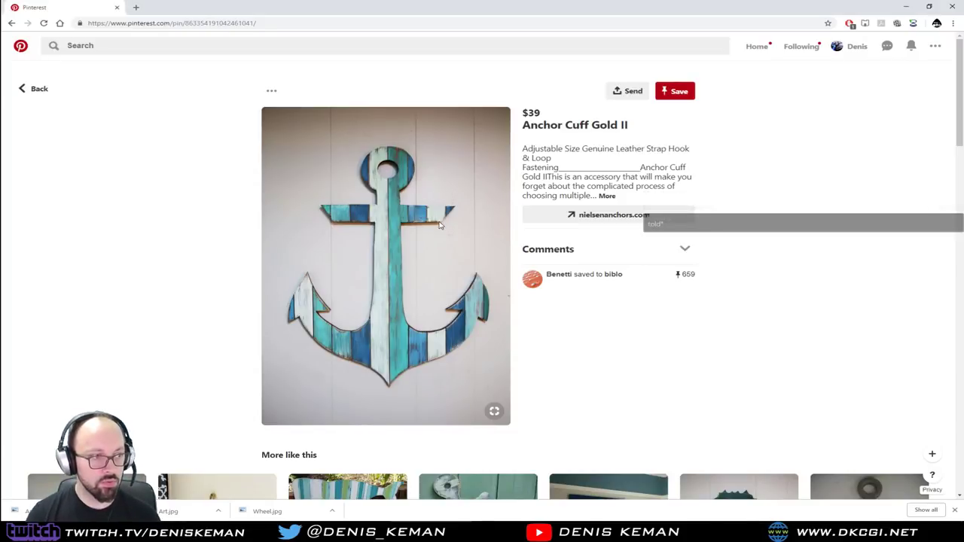
# Return to the Southern Silver pin and look through more of its similar nautical decor ideas.
pyautogui.hotkey('alt', 'Left')
pyautogui.scroll(-5, 675, 203)
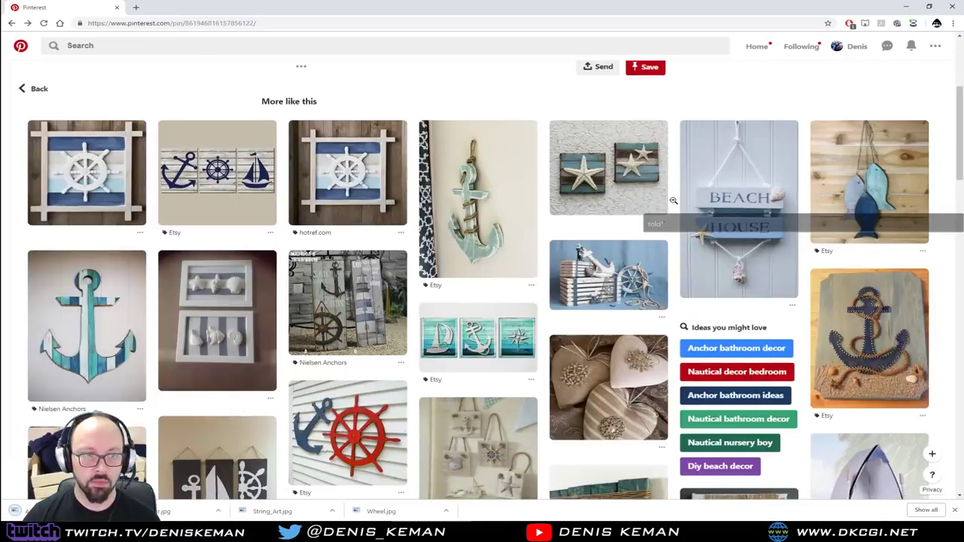
pyautogui.scroll(-6, 455, 242)
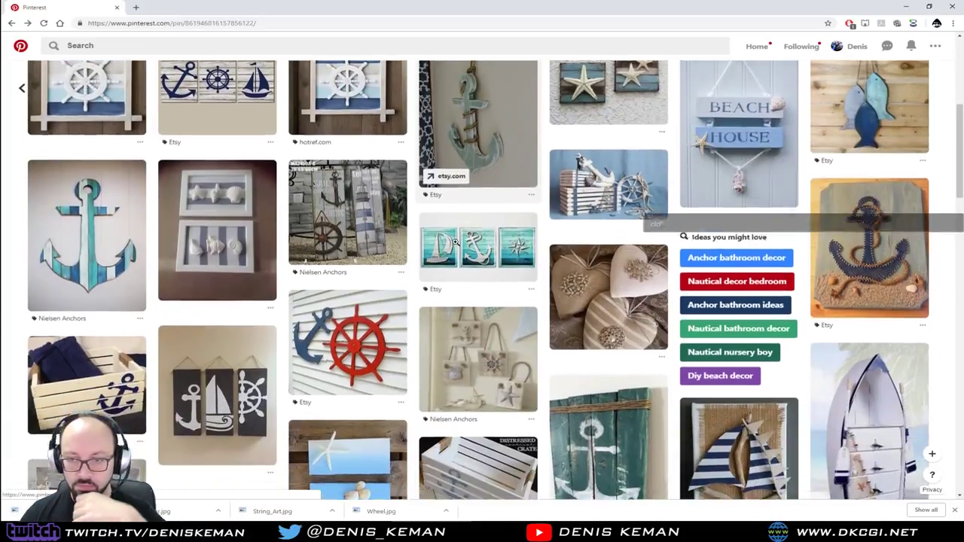
pyautogui.scroll(-4, 455, 242)
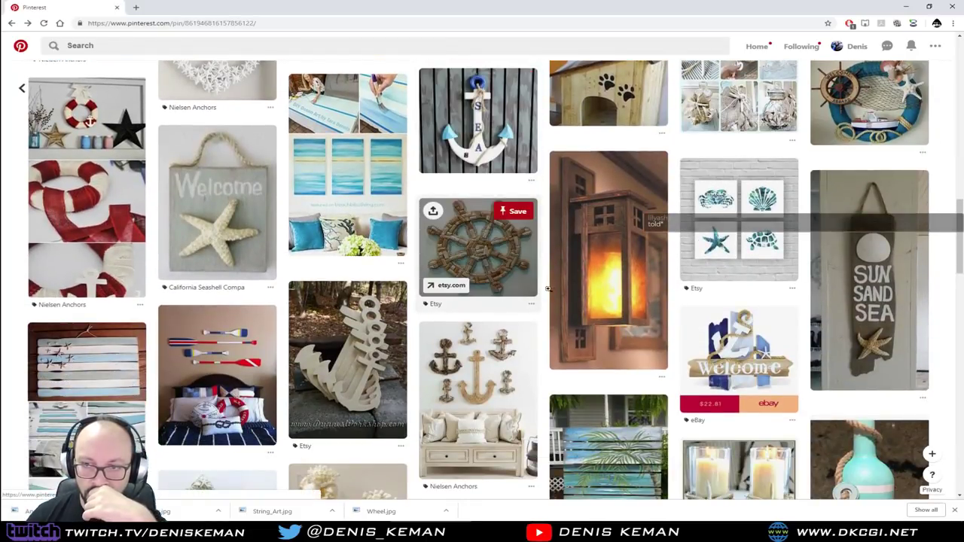
pyautogui.scroll(-4, 599, 288)
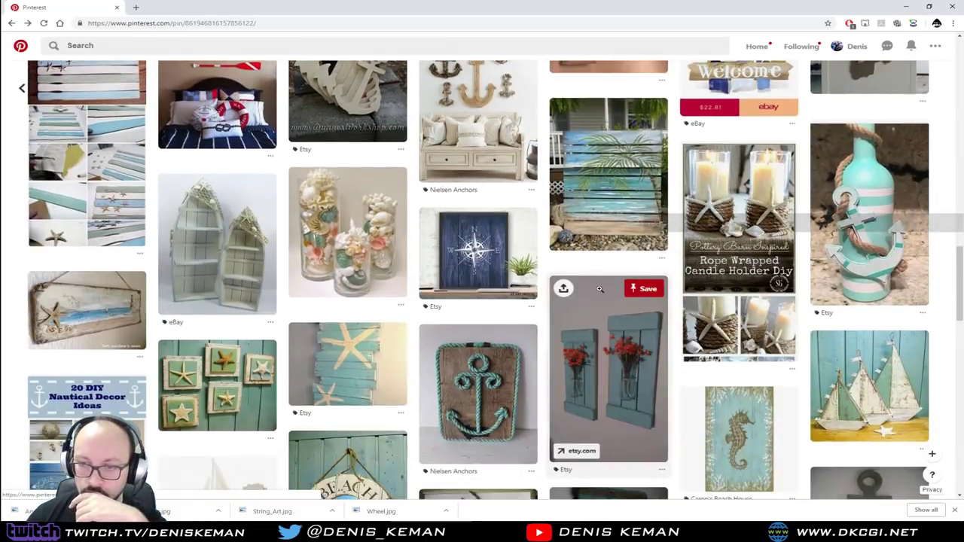
pyautogui.scroll(-3, 600, 289)
# Return to the Lux Anchor ideas, open the Hampton's Style Home pin with the ladder and oars, and save its image.
pyautogui.click(599, 289)
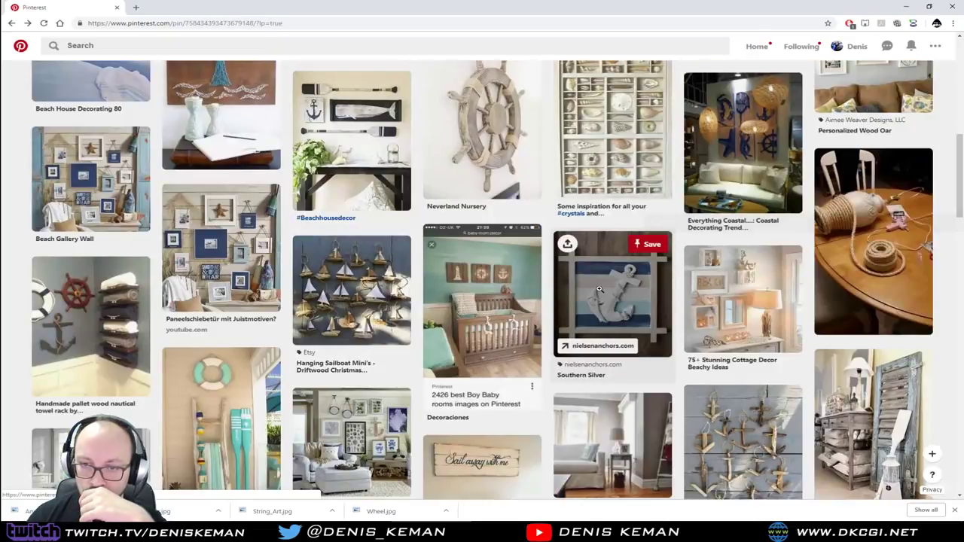
pyautogui.scroll(-3, 599, 288)
pyautogui.scroll(-2, 600, 291)
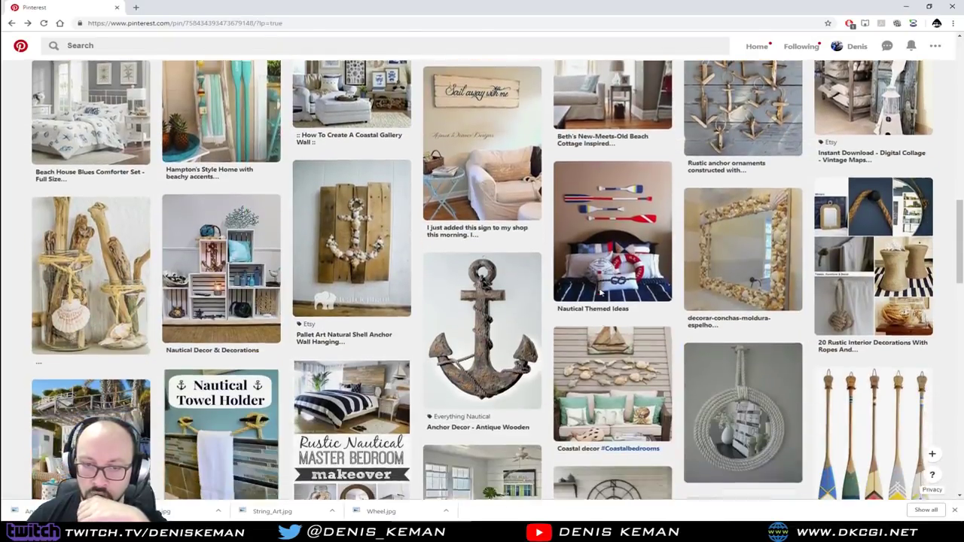
pyautogui.scroll(-1, 599, 289)
pyautogui.scroll(3, 600, 292)
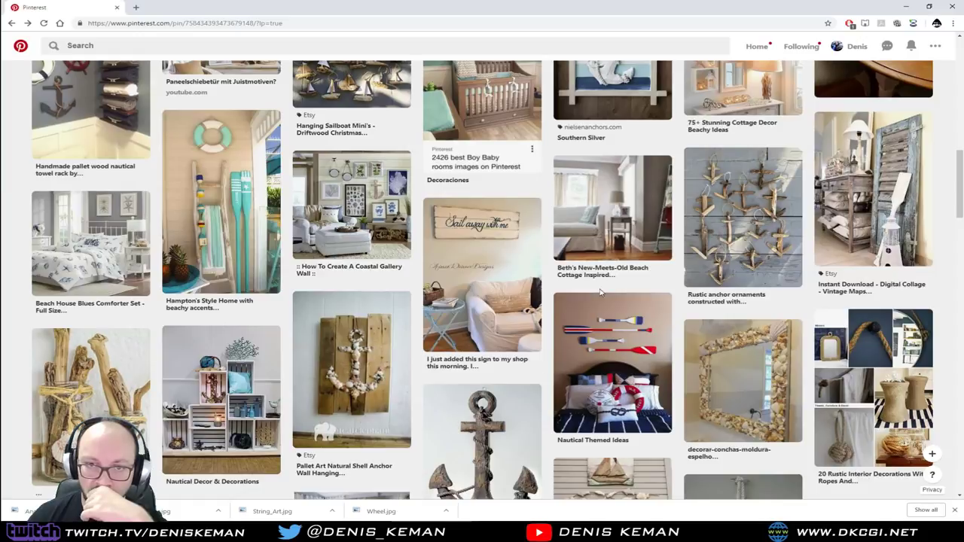
pyautogui.click(217, 158)
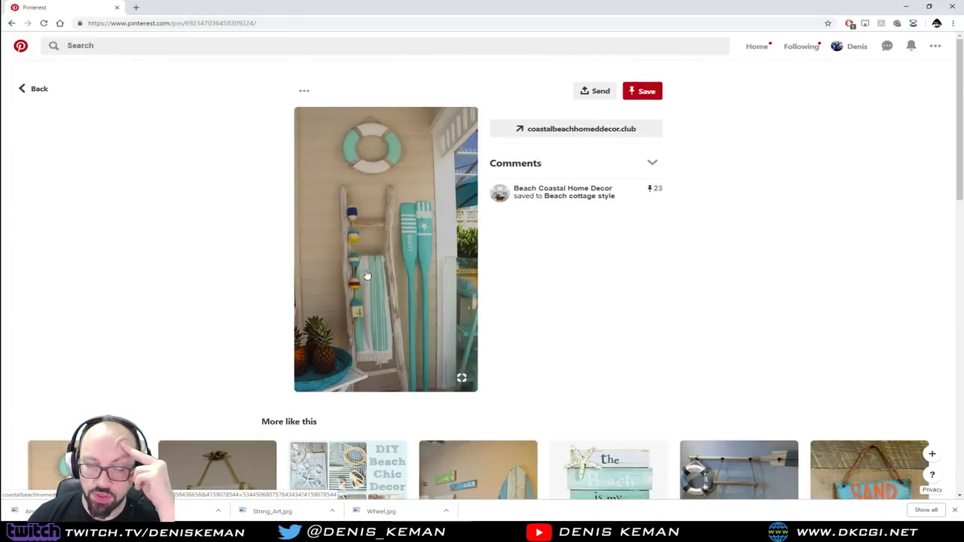
pyautogui.rightClick(409, 254)
pyautogui.click(466, 333)
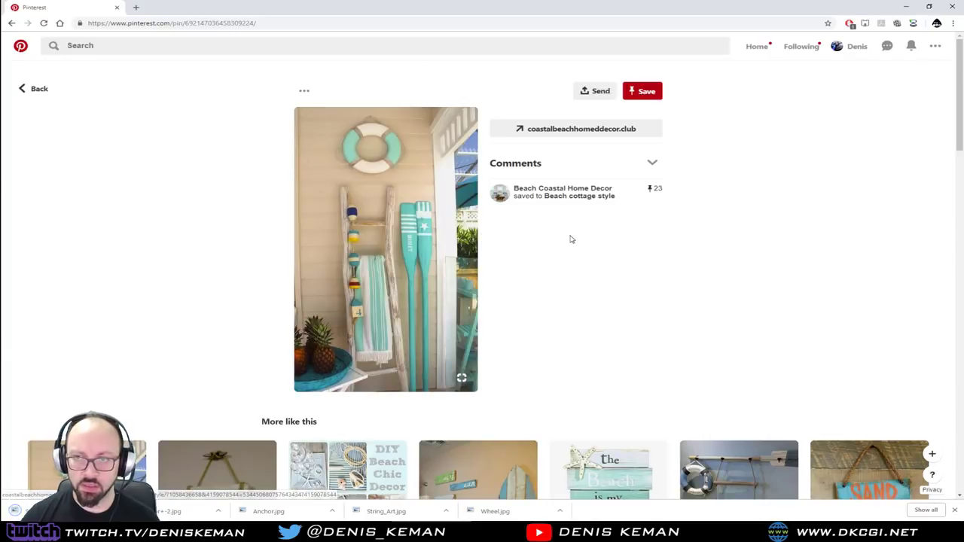
# Return to the nautical ideas, open the Anchor Decor - Antique Wooden pin, save its image, and dismiss the downloads bar.
pyautogui.hotkey('alt', 'Left')
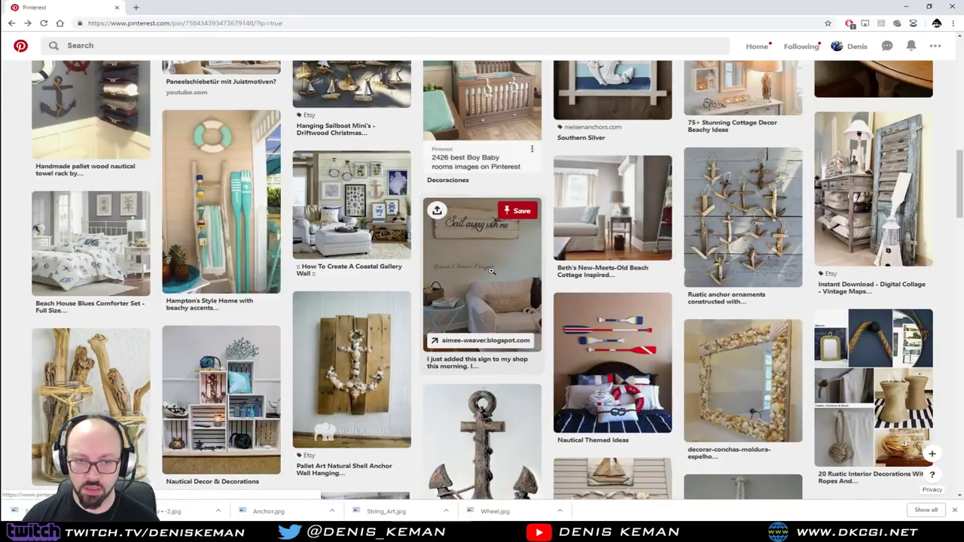
pyautogui.scroll(-1, 488, 274)
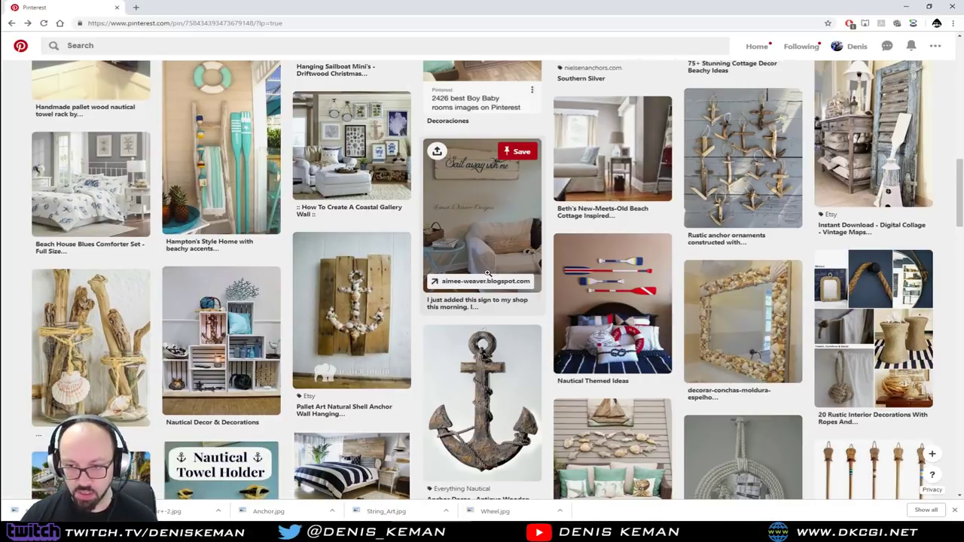
pyautogui.scroll(-1, 488, 279)
pyautogui.click(490, 339)
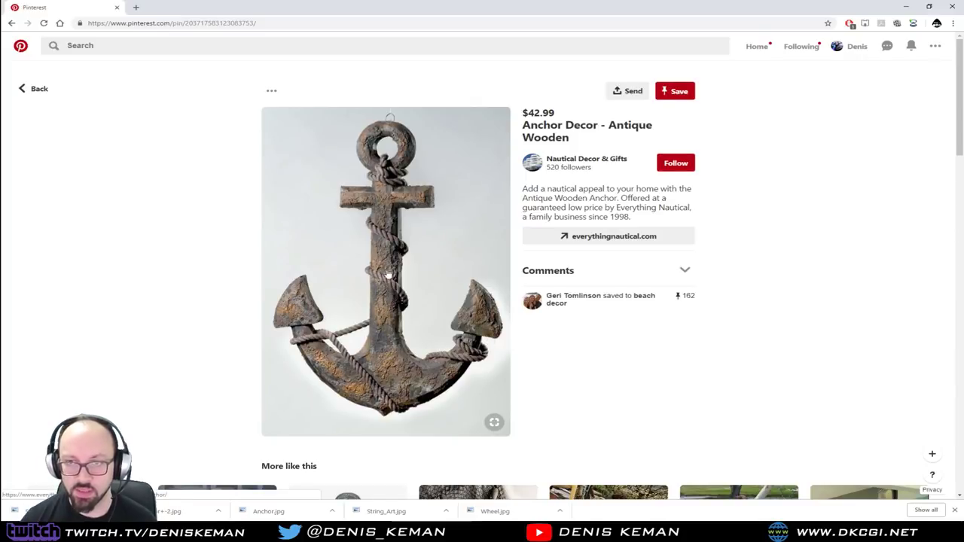
pyautogui.rightClick(400, 242)
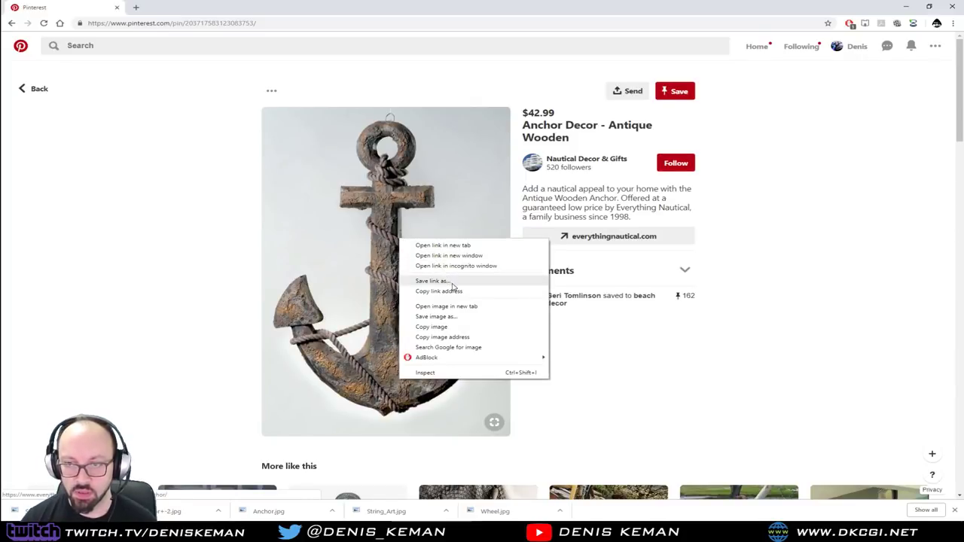
pyautogui.click(452, 317)
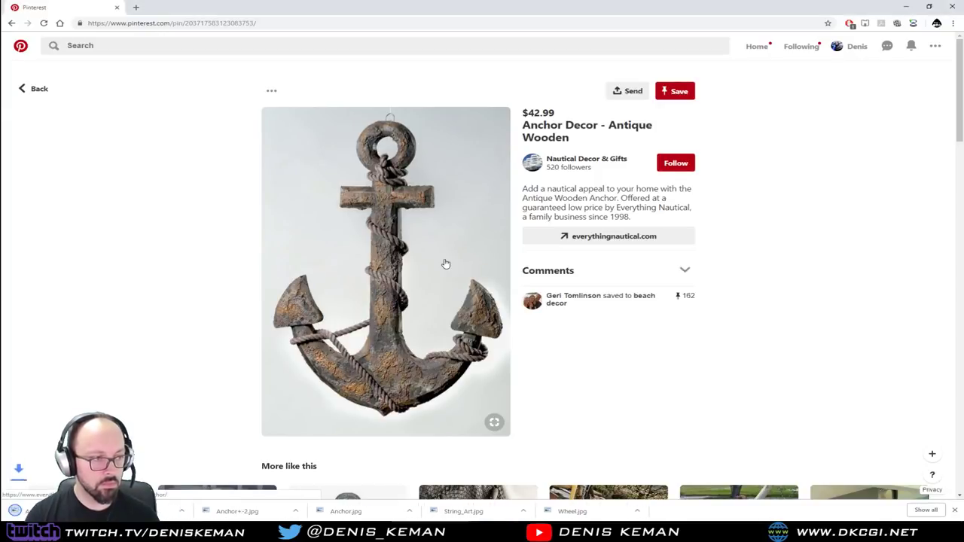
pyautogui.click(955, 509)
# Go back to the nautical ideas, find and open the marrietta.ru pin with the rope table lamps, and save its image.
pyautogui.hotkey('alt', 'Left')
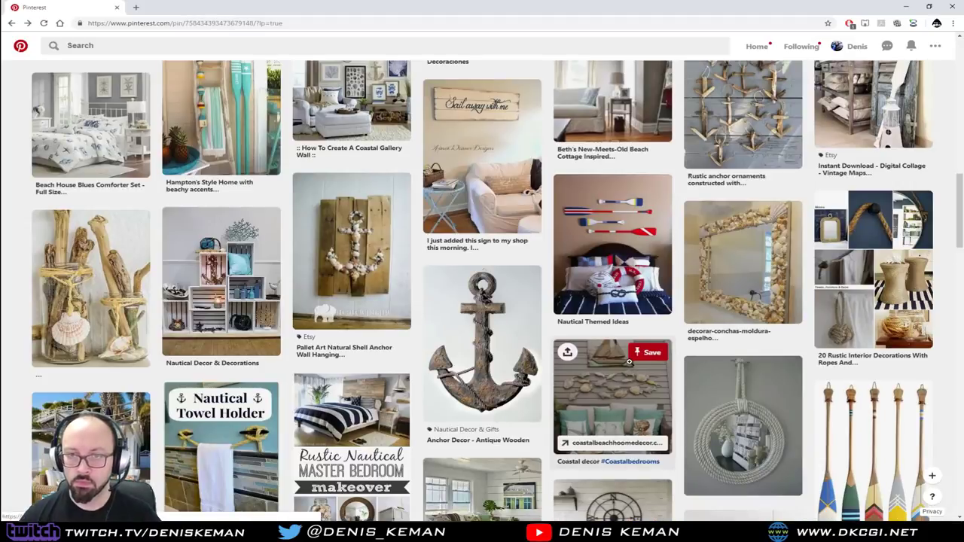
pyautogui.click(482, 346)
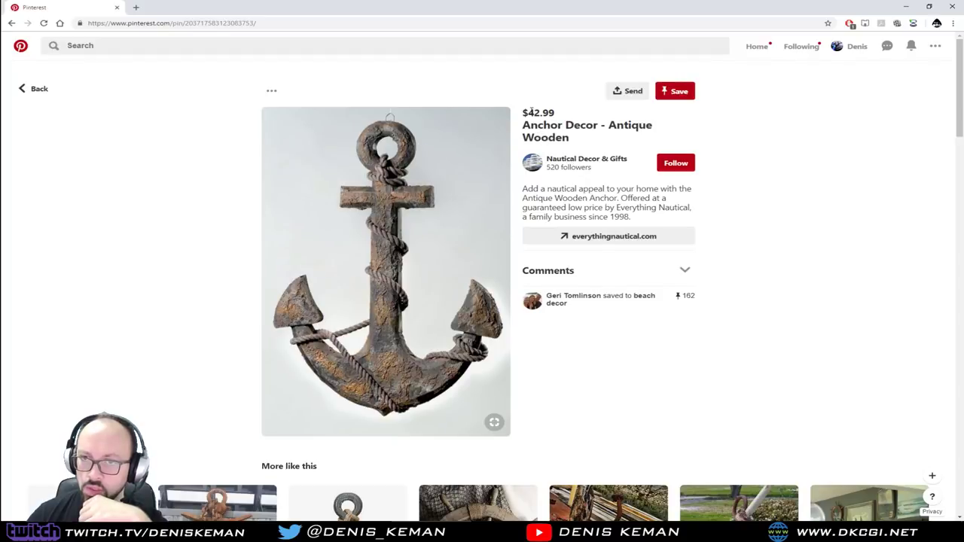
pyautogui.hotkey('alt', 'Left')
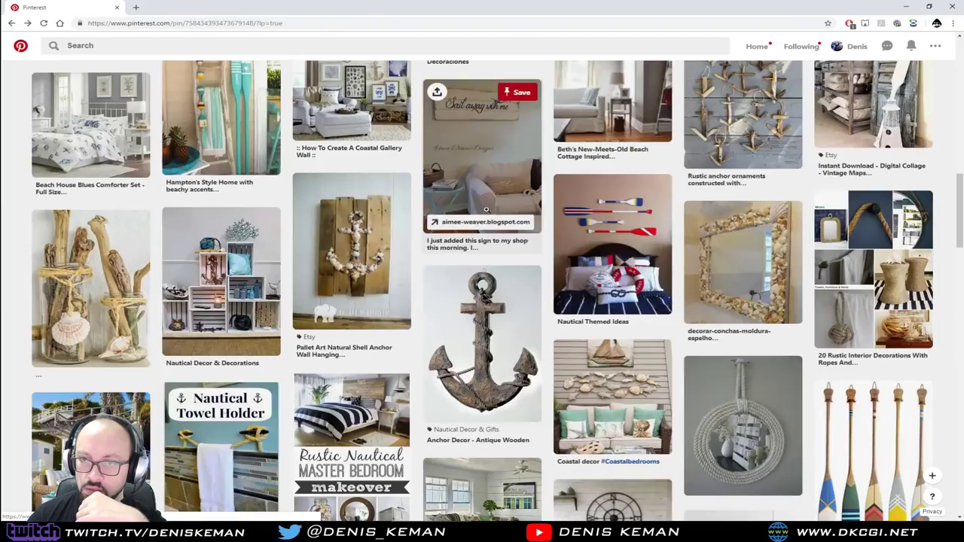
pyautogui.scroll(-7, 387, 354)
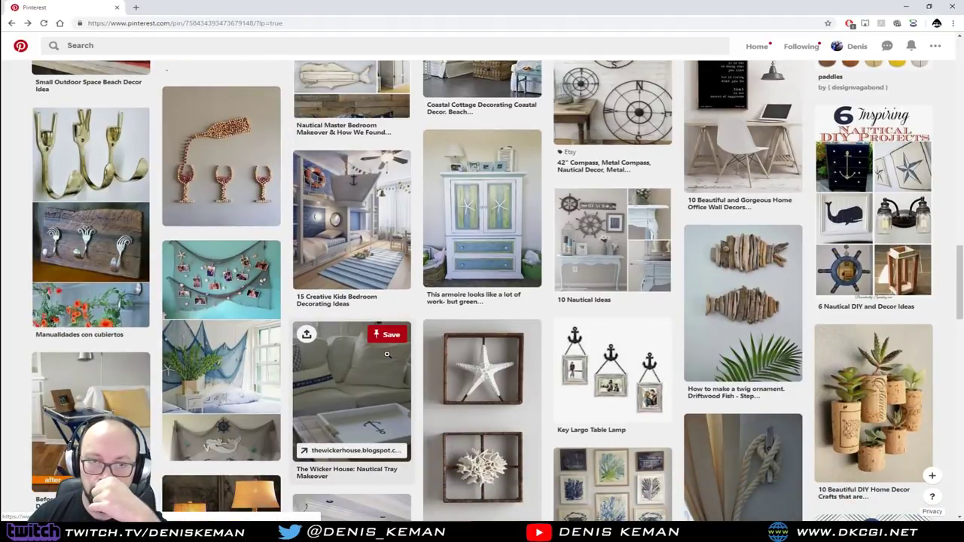
pyautogui.scroll(-2, 388, 354)
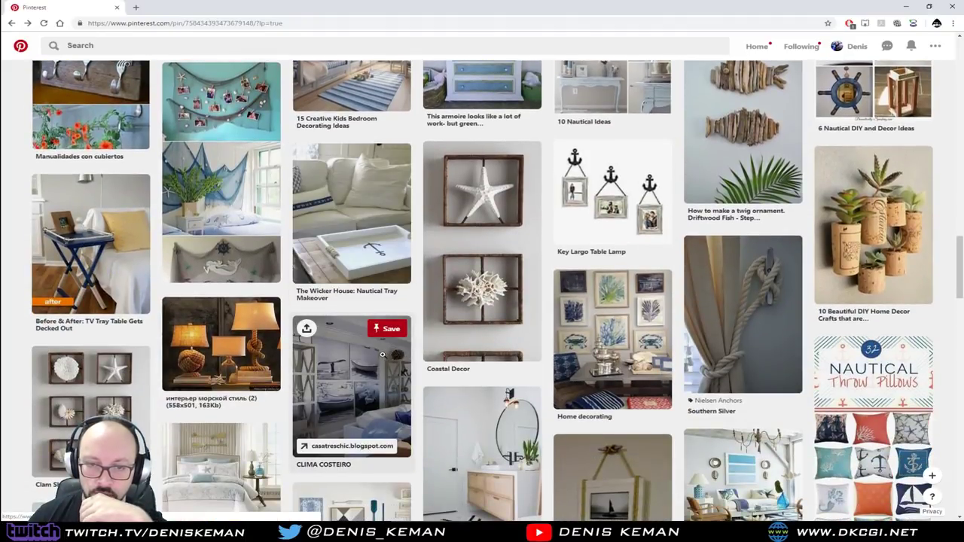
pyautogui.click(235, 351)
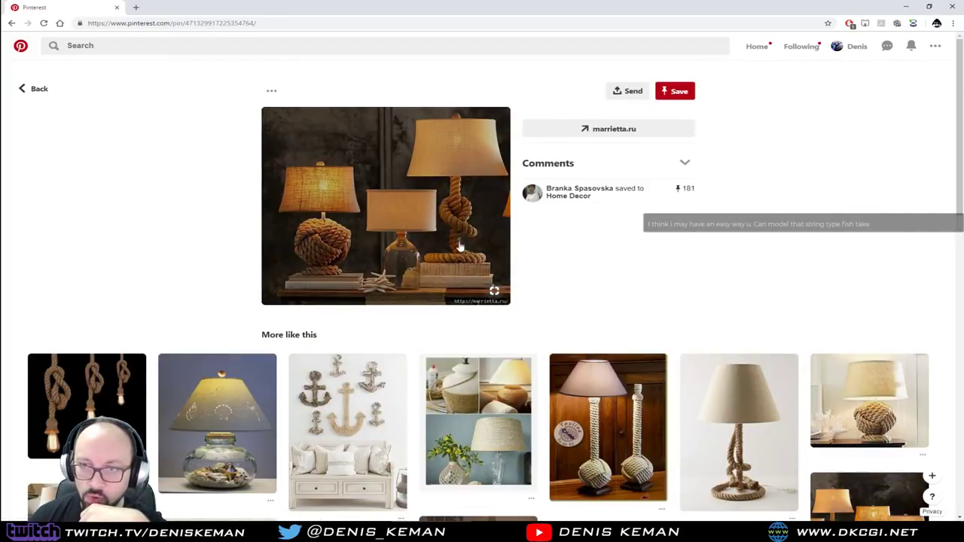
pyautogui.rightClick(398, 198)
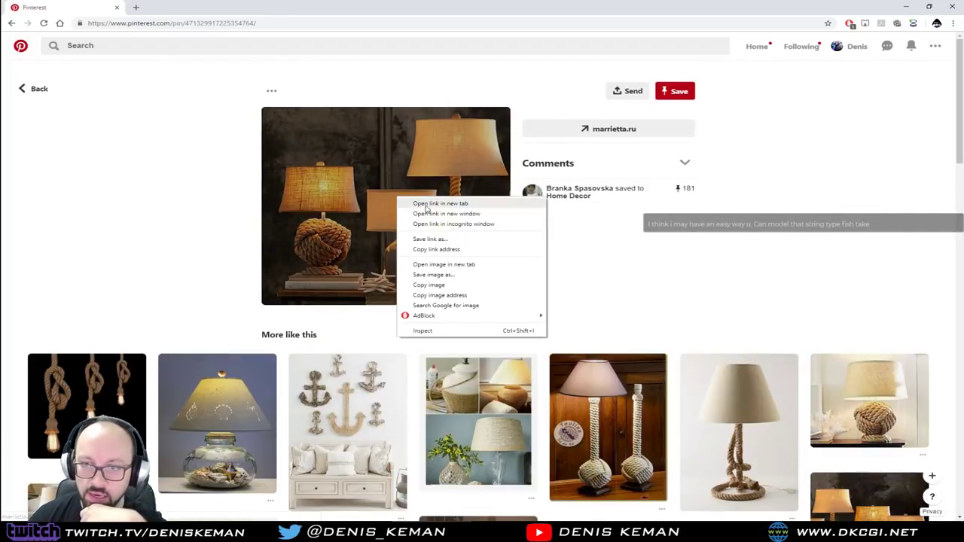
pyautogui.click(461, 275)
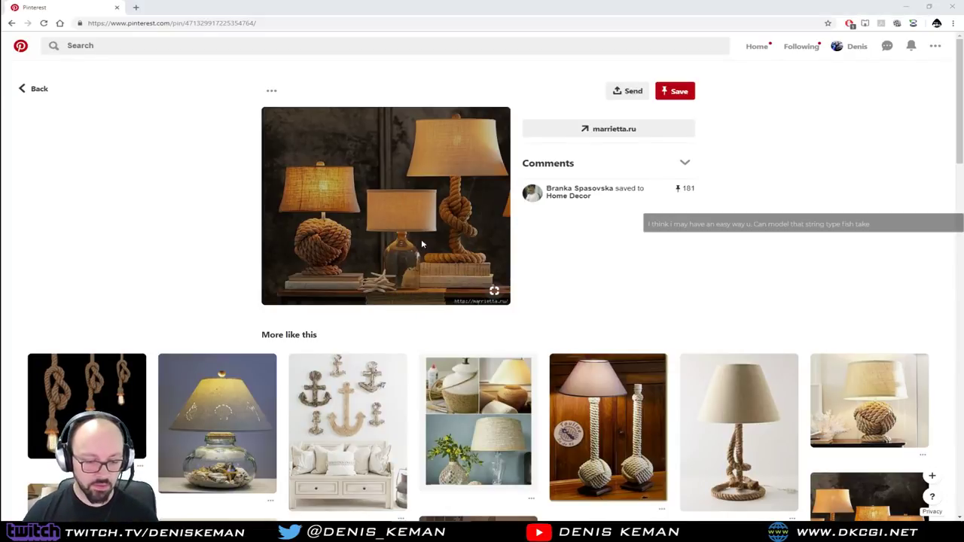
pyautogui.press('Return')
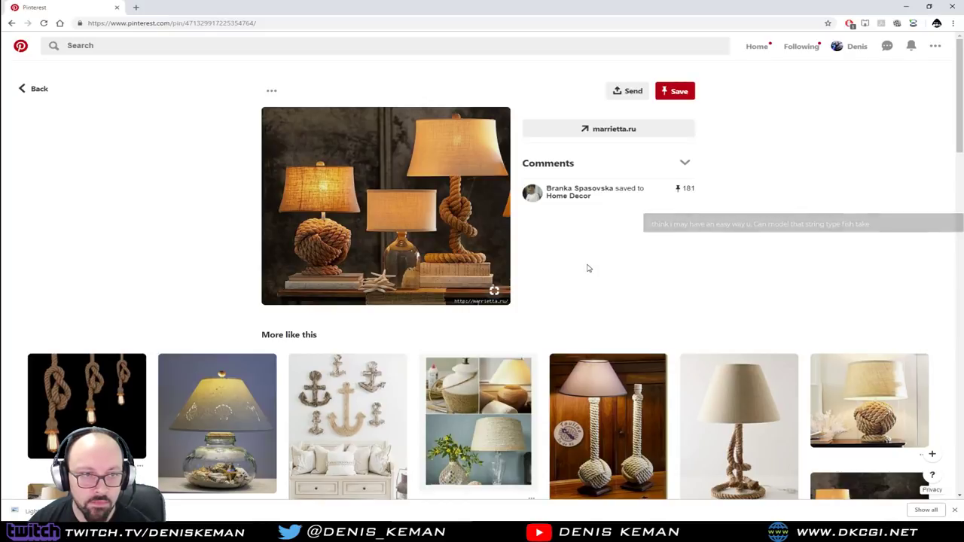
# Return to the nautical ideas and look through more of the coastal decor pins for wall decor references.
pyautogui.hotkey('alt', 'Left')
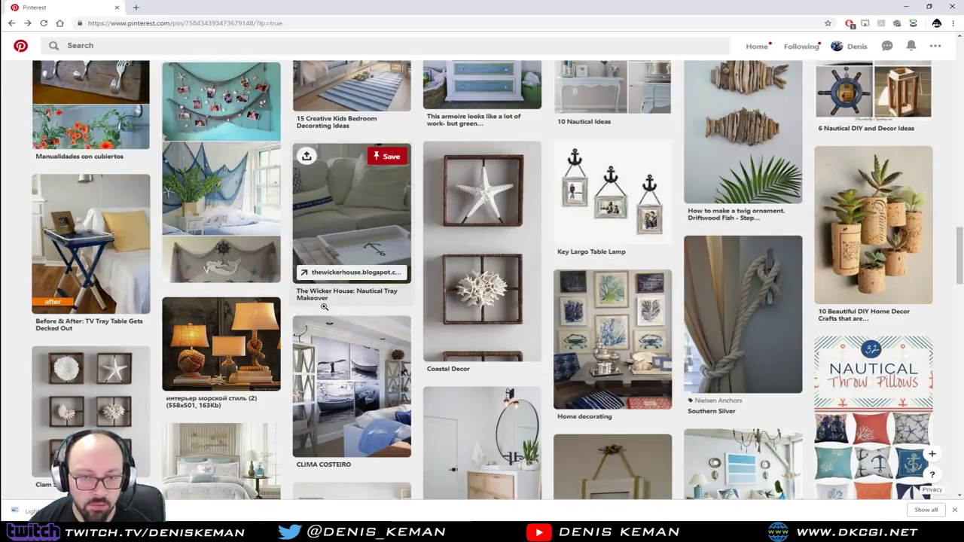
pyautogui.scroll(-2, 324, 301)
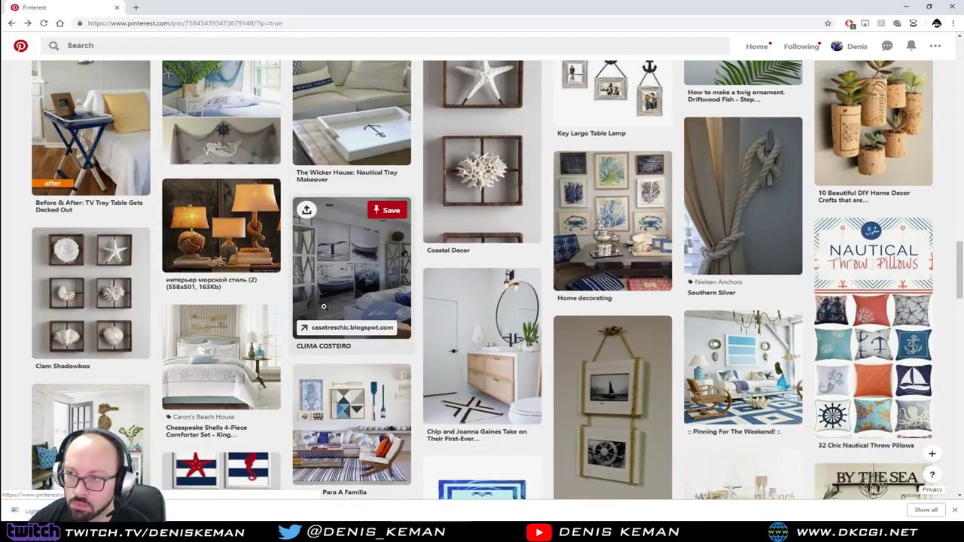
pyautogui.scroll(-3, 324, 306)
pyautogui.scroll(-4, 325, 309)
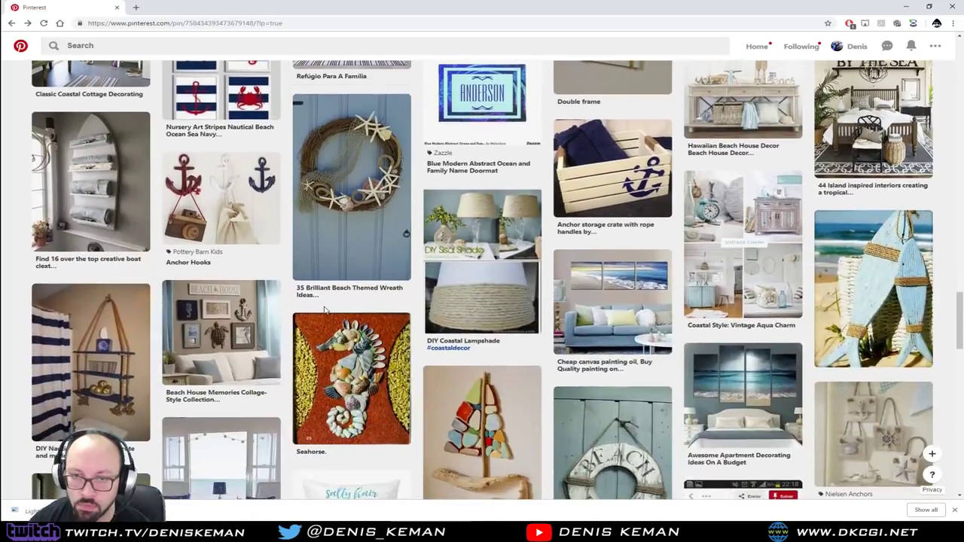
pyautogui.scroll(-3, 325, 309)
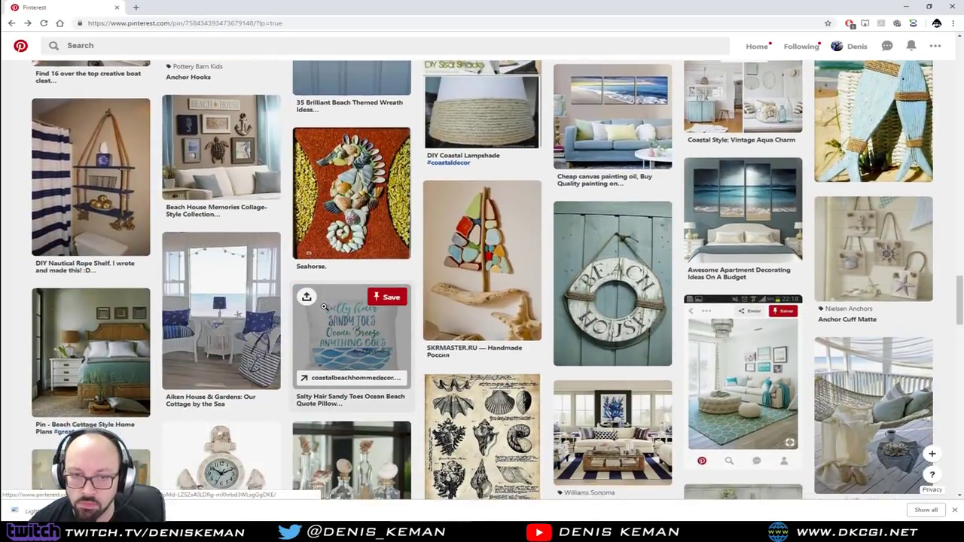
pyautogui.scroll(-10, 324, 305)
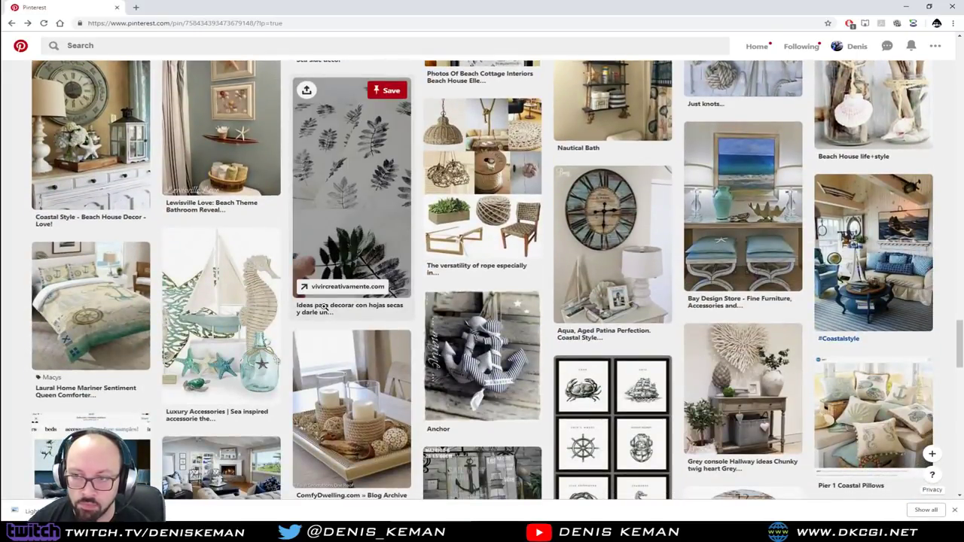
pyautogui.scroll(-4, 324, 306)
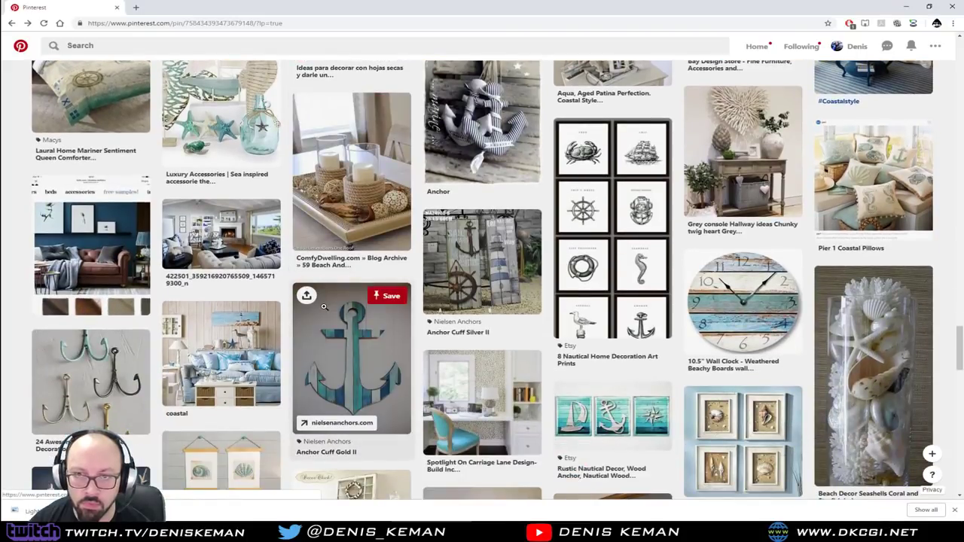
pyautogui.scroll(-4, 324, 306)
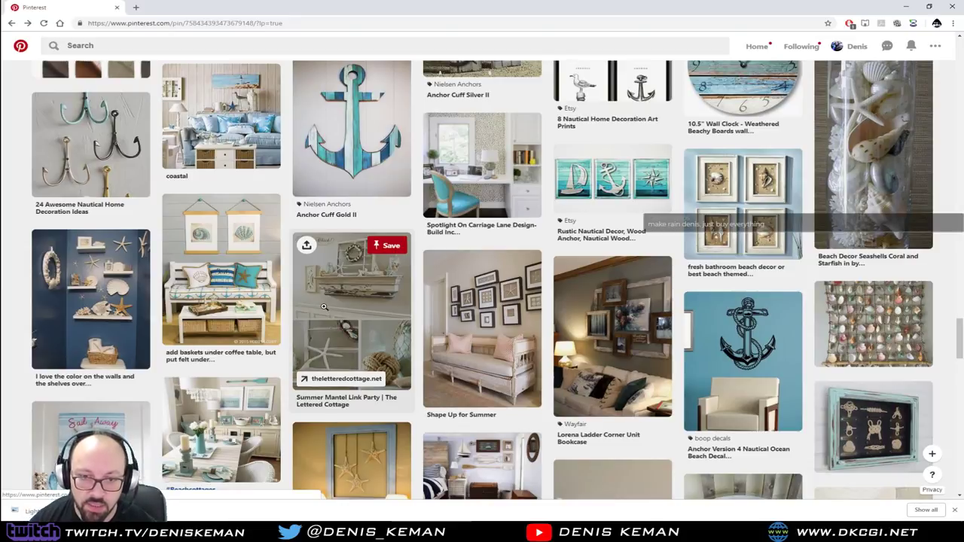
pyautogui.scroll(-3, 324, 306)
pyautogui.scroll(-4, 324, 305)
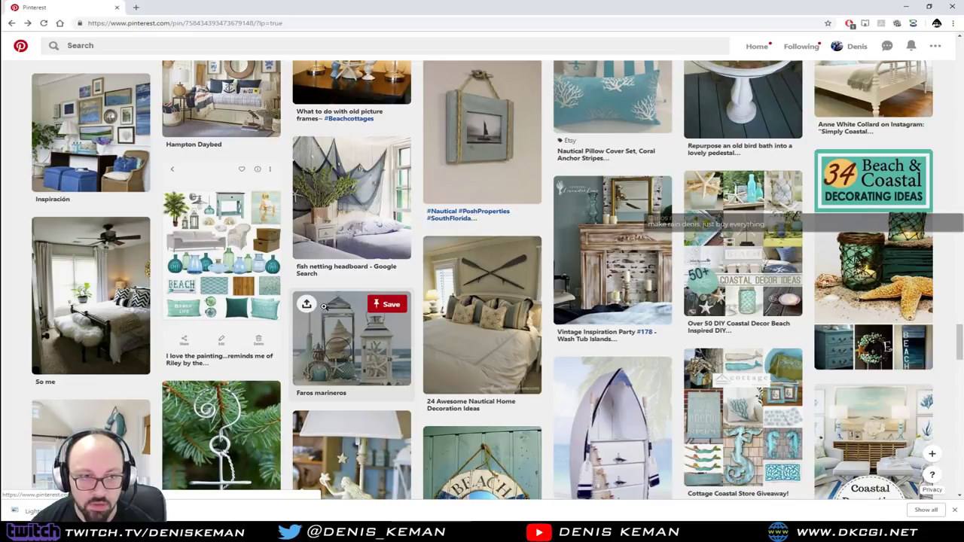
pyautogui.scroll(-5, 324, 306)
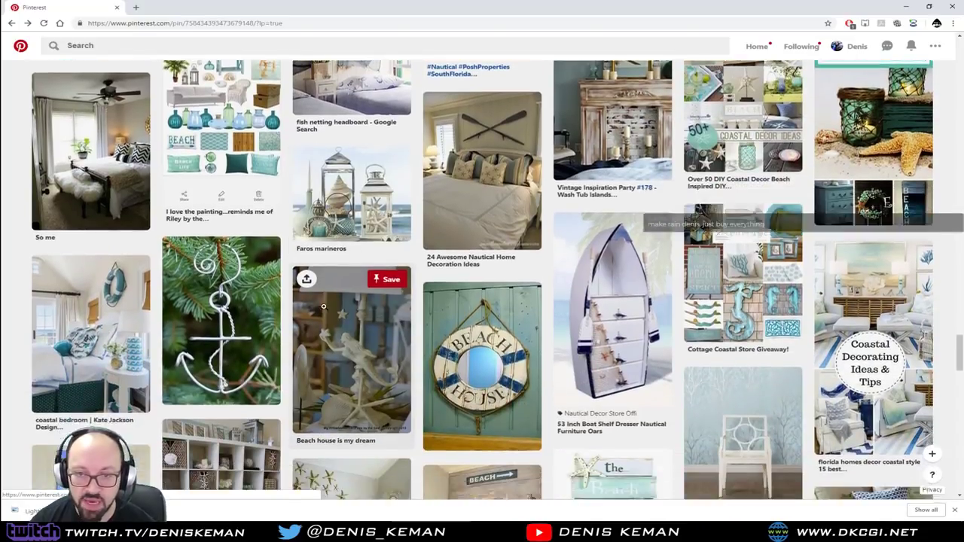
pyautogui.scroll(-6, 324, 306)
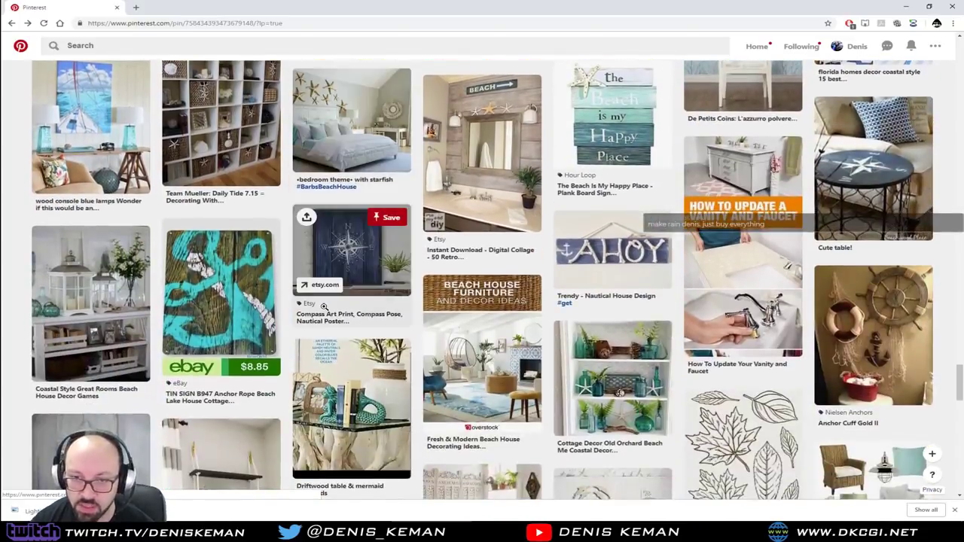
pyautogui.scroll(-5, 324, 306)
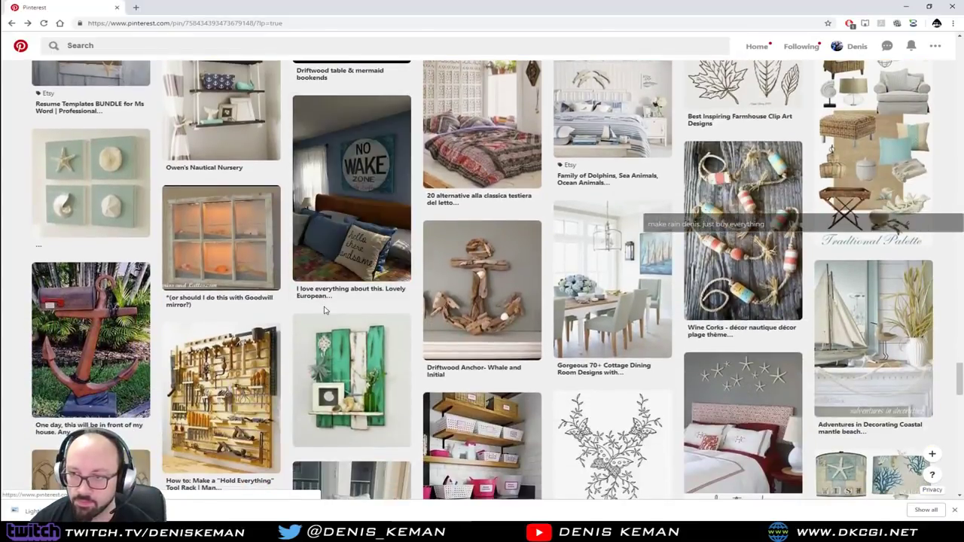
pyautogui.scroll(-3, 324, 306)
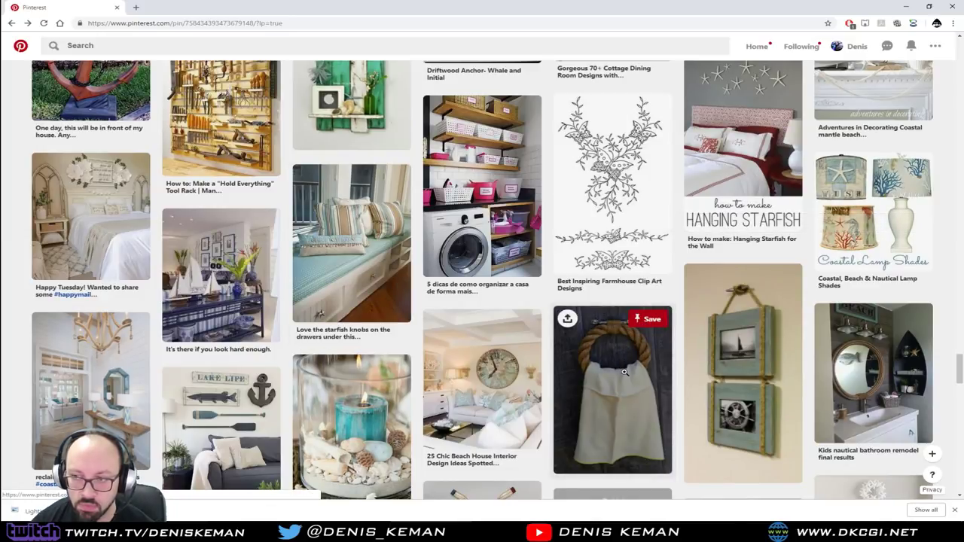
# Open the Kids nautical bathroom remodel pin with the rope-framed mirror and boat shelf, and save its image.
pyautogui.click(878, 369)
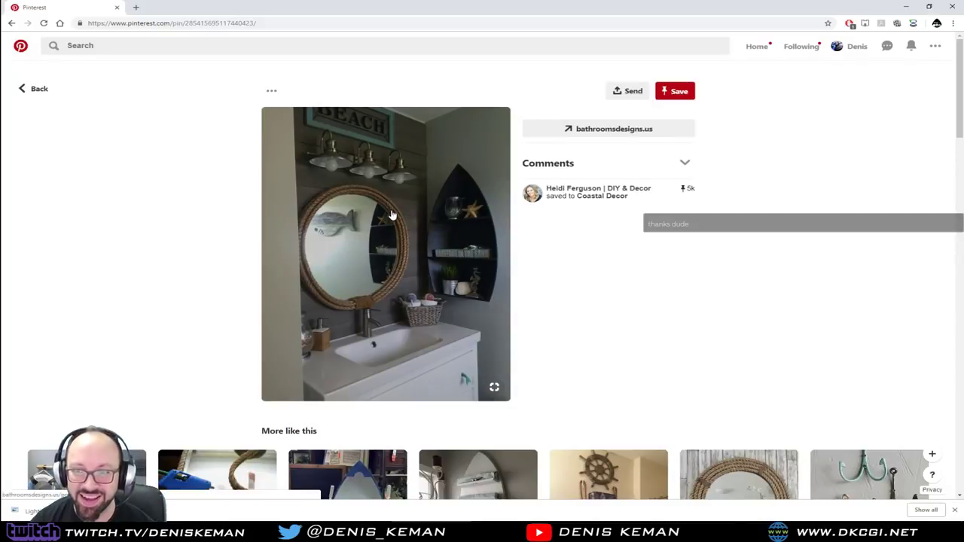
pyautogui.rightClick(404, 244)
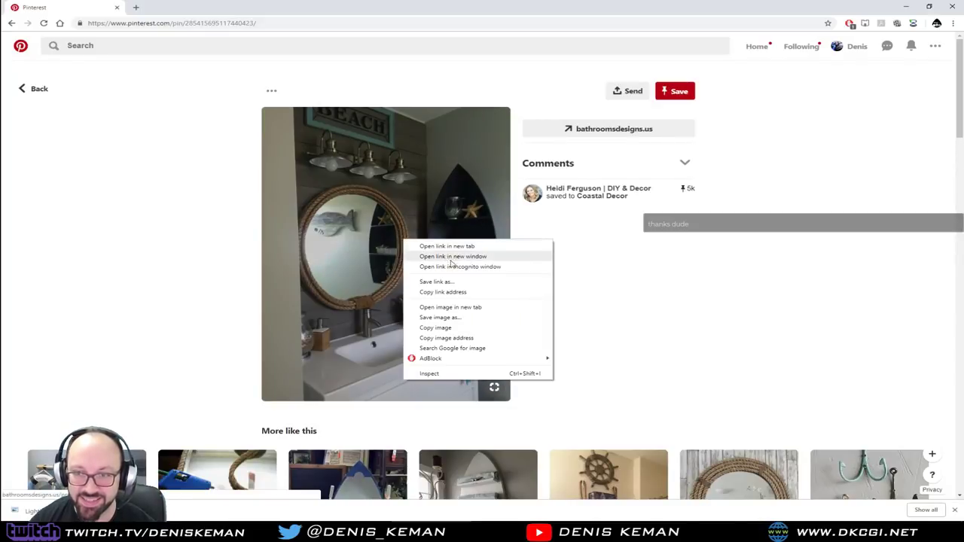
pyautogui.click(467, 321)
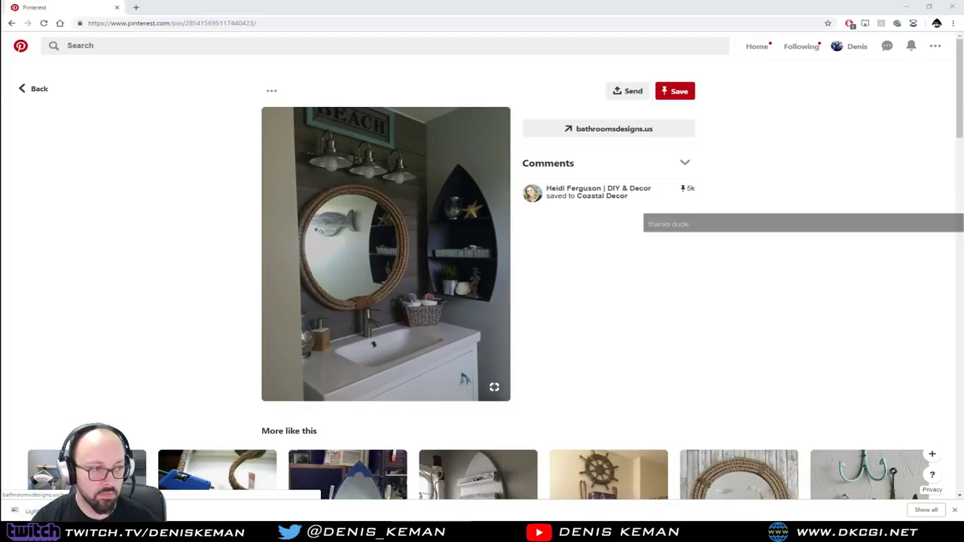
pyautogui.press('Return')
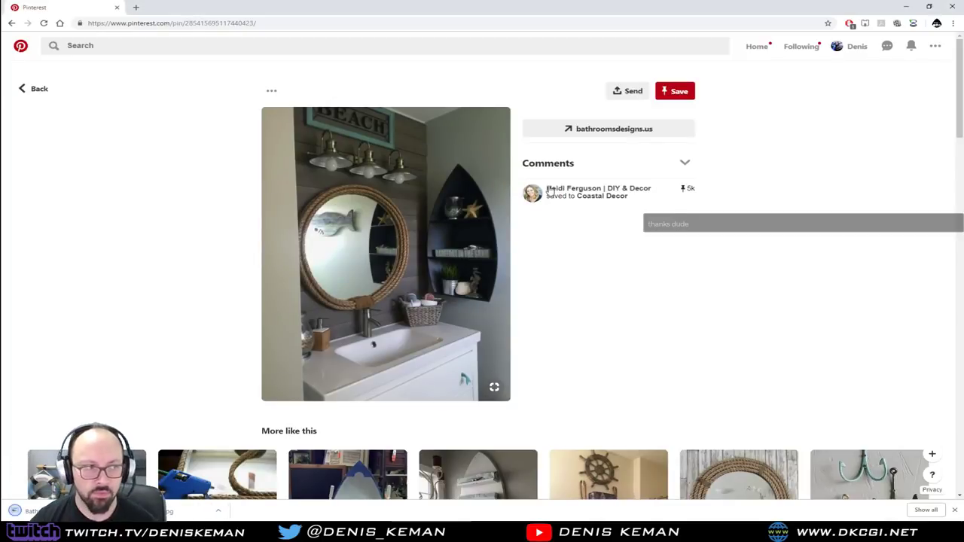
# Return to the nautical ideas, open the pin of the rope towel ring with the white towel, save its image, and dismiss the downloads bar.
pyautogui.hotkey('alt', 'Left')
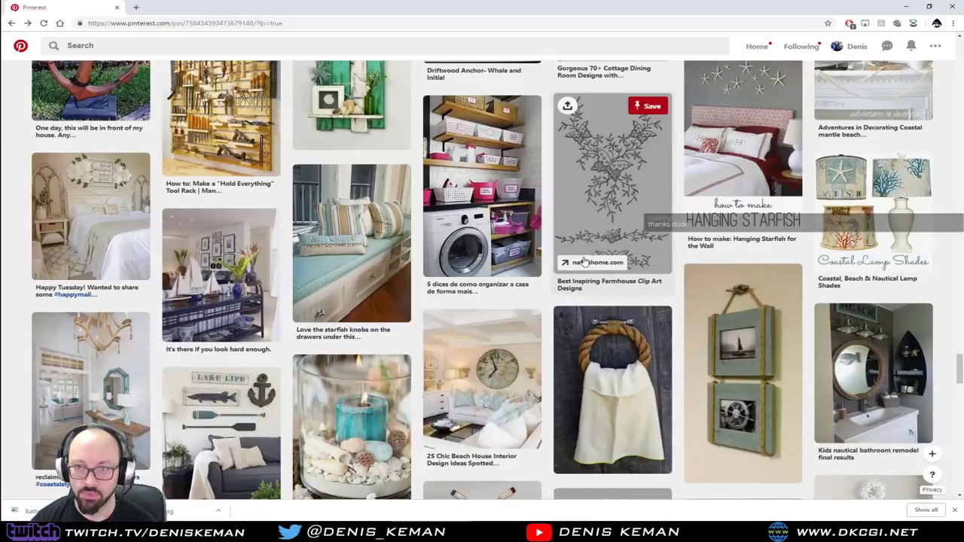
pyautogui.scroll(-2, 616, 339)
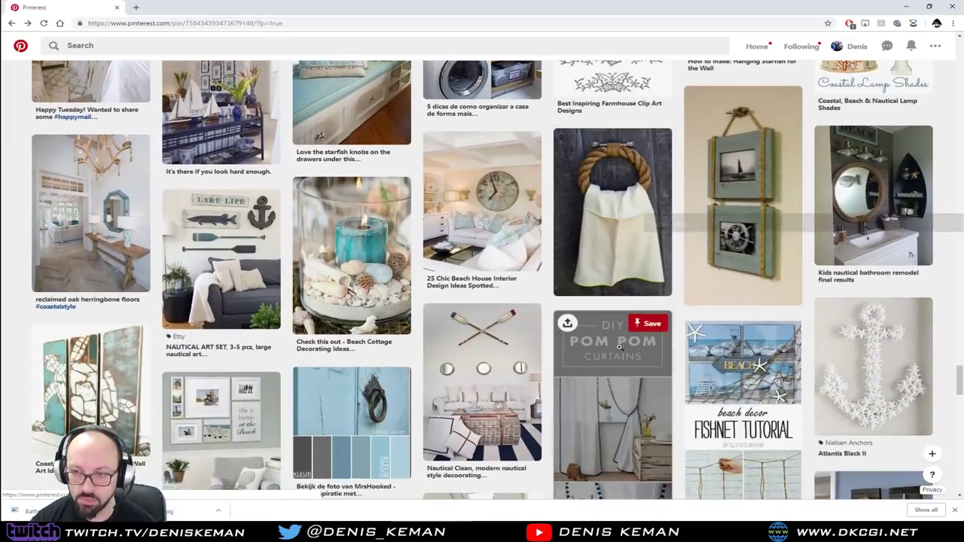
pyautogui.click(600, 259)
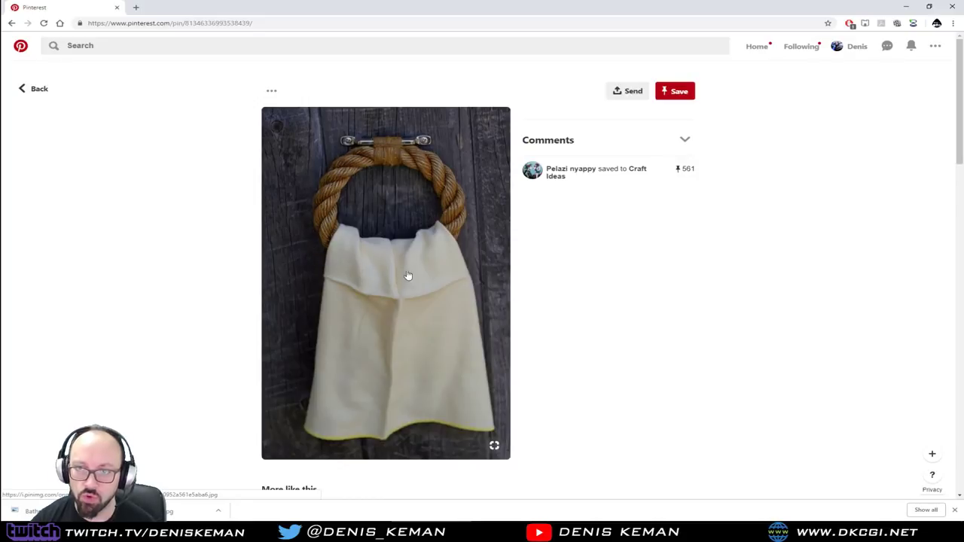
pyautogui.rightClick(429, 191)
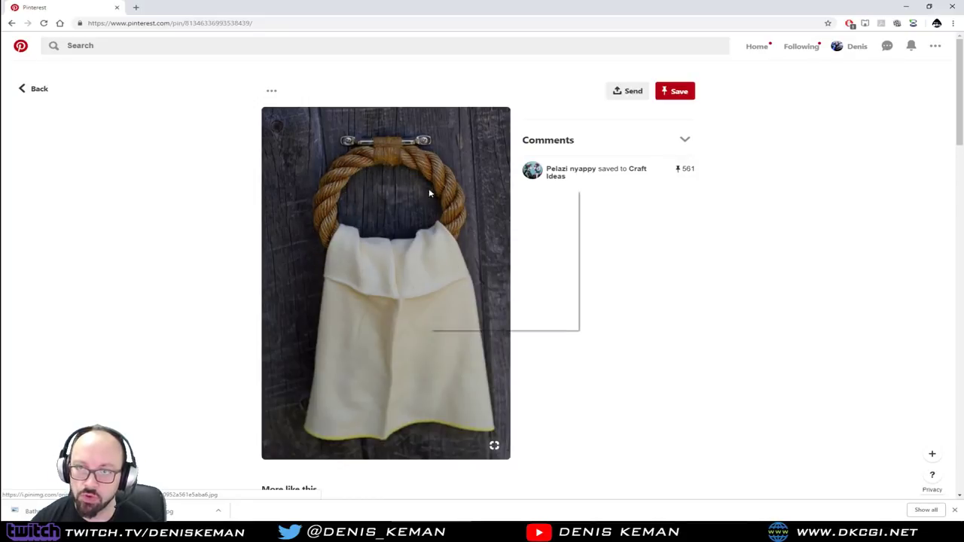
pyautogui.click(504, 270)
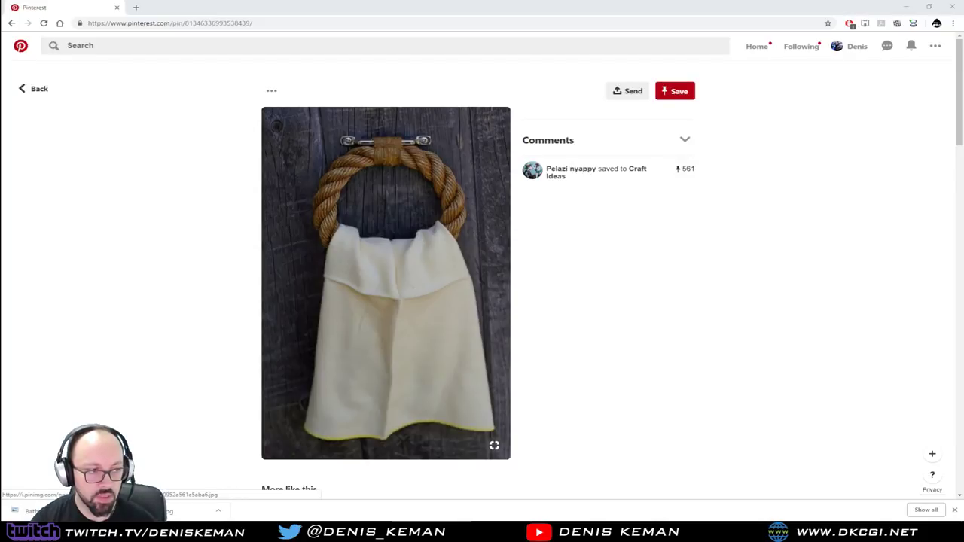
pyautogui.press('Return')
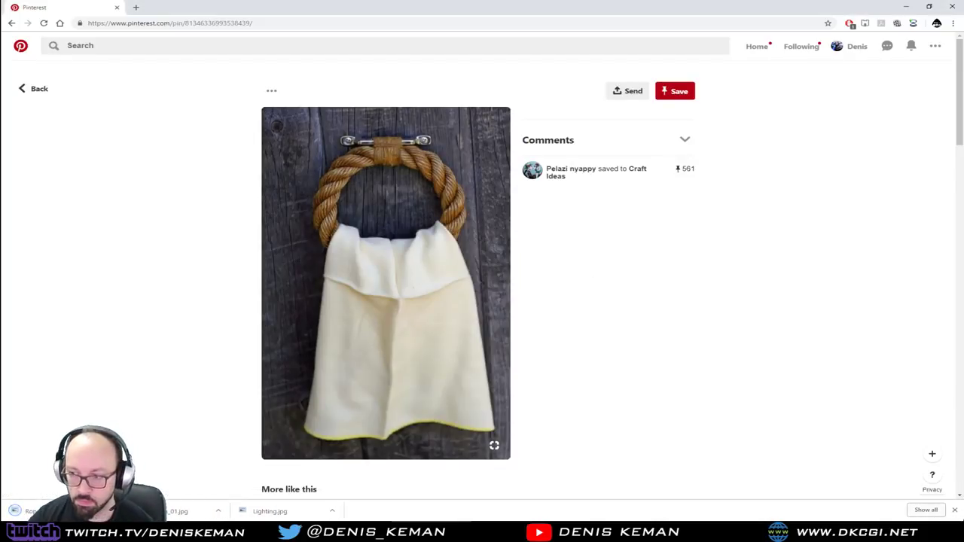
pyautogui.click(954, 511)
# Go back to the nautical ideas and view the Nautical Bathroom rope-handle dresser pin and the slipcovered stools pin.
pyautogui.hotkey('alt', 'Left')
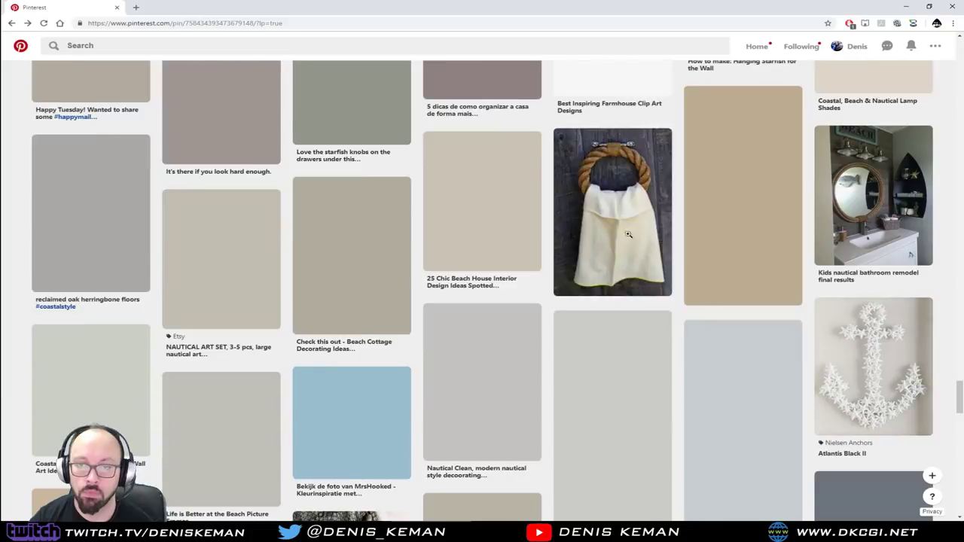
pyautogui.scroll(-3, 275, 285)
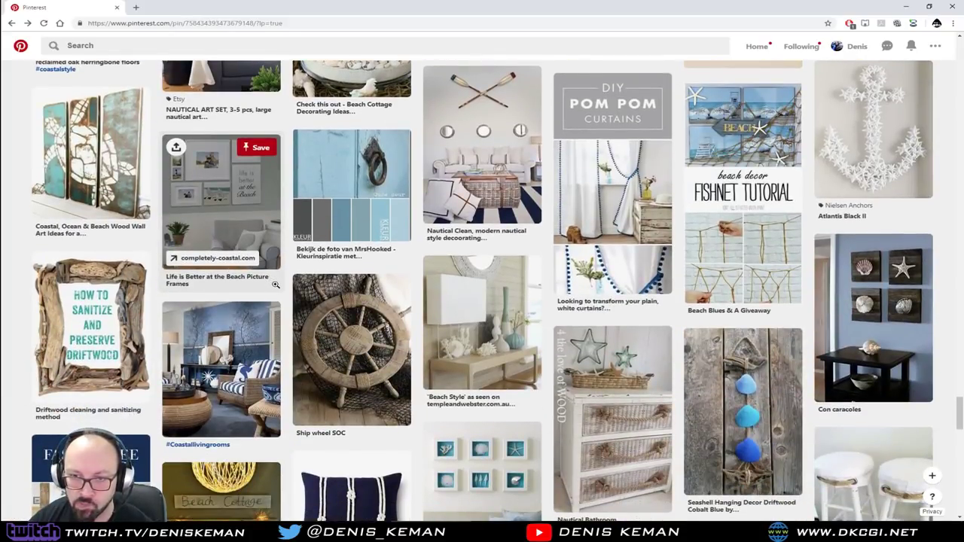
pyautogui.scroll(-3, 276, 285)
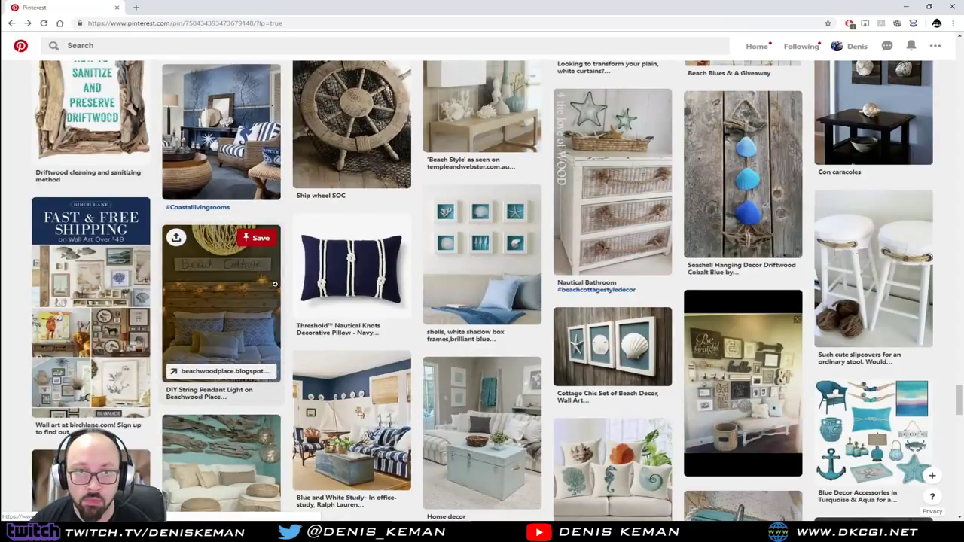
pyautogui.scroll(1, 275, 285)
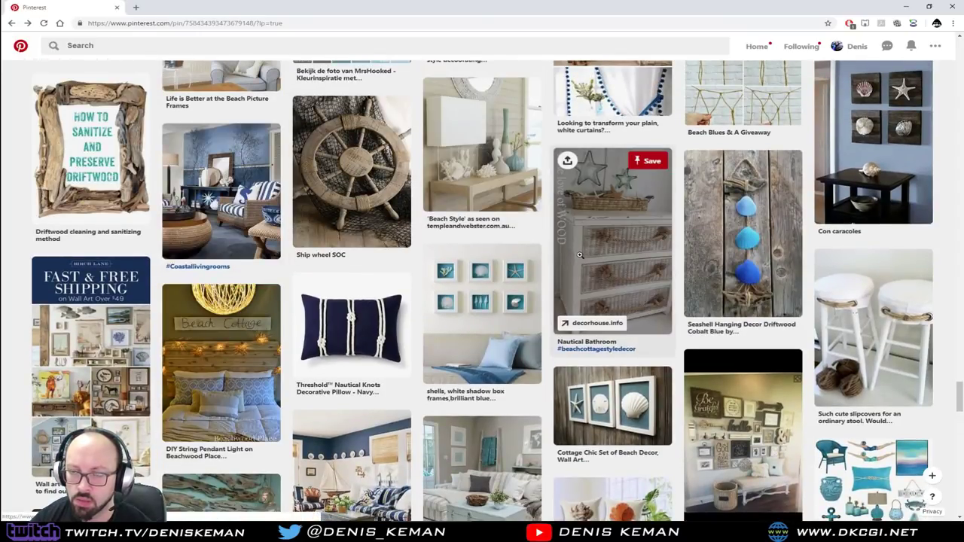
pyautogui.click(604, 269)
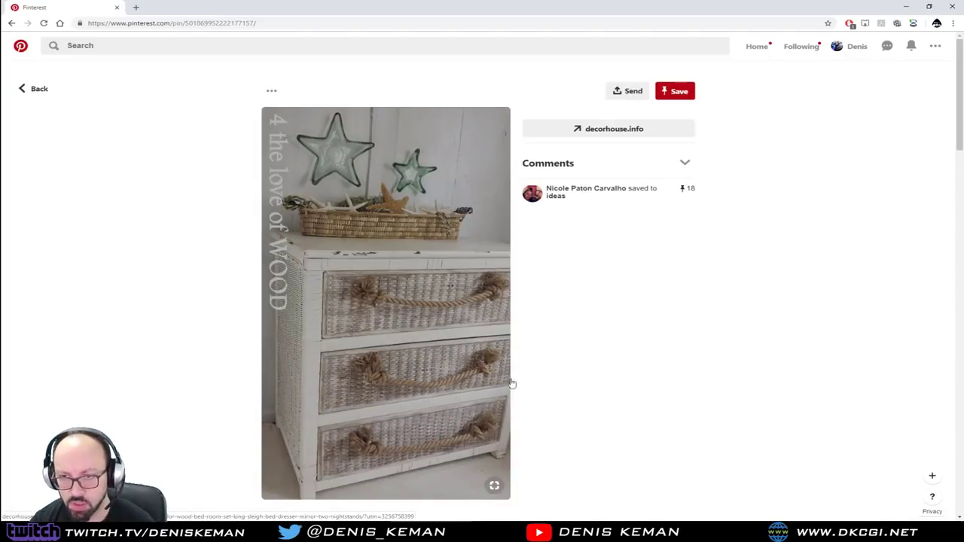
pyautogui.hotkey('alt', 'Left')
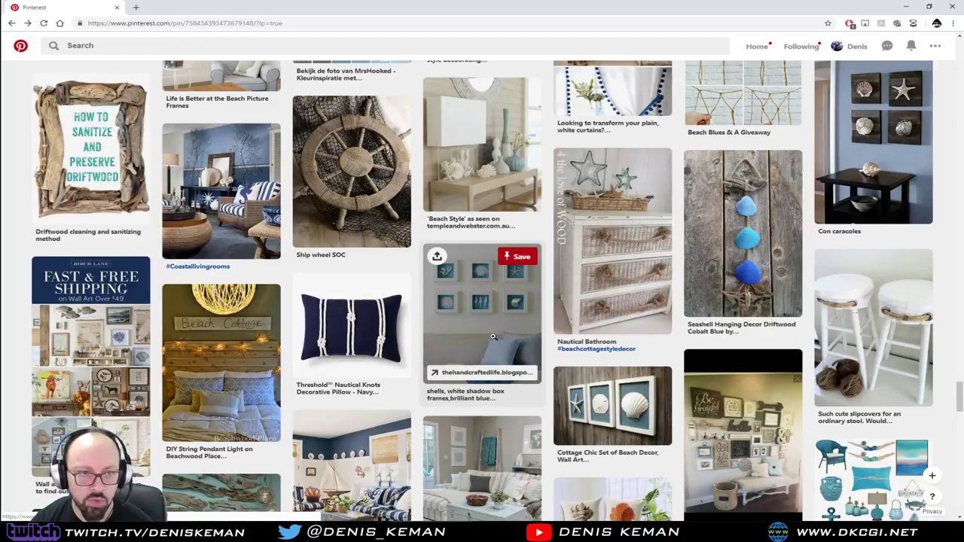
pyautogui.click(919, 340)
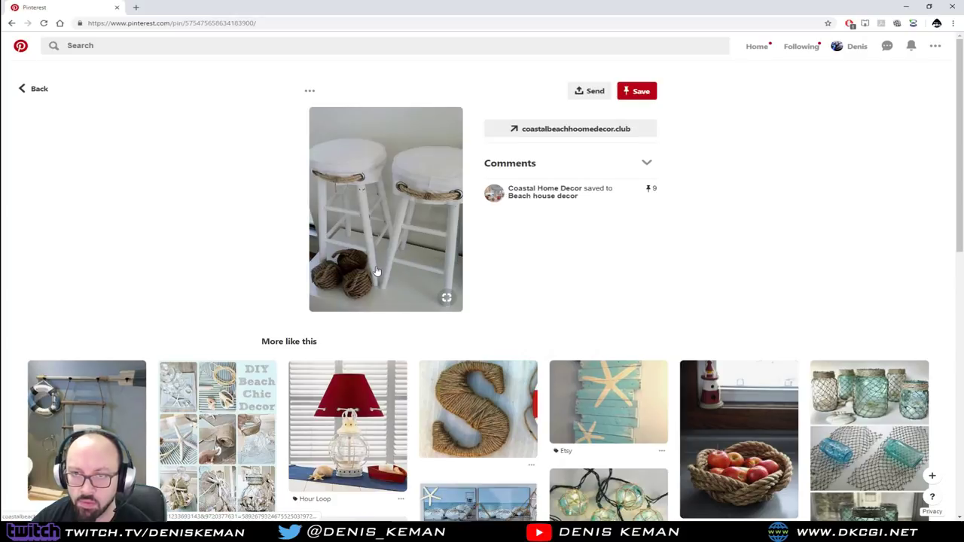
pyautogui.hotkey('alt', 'Left')
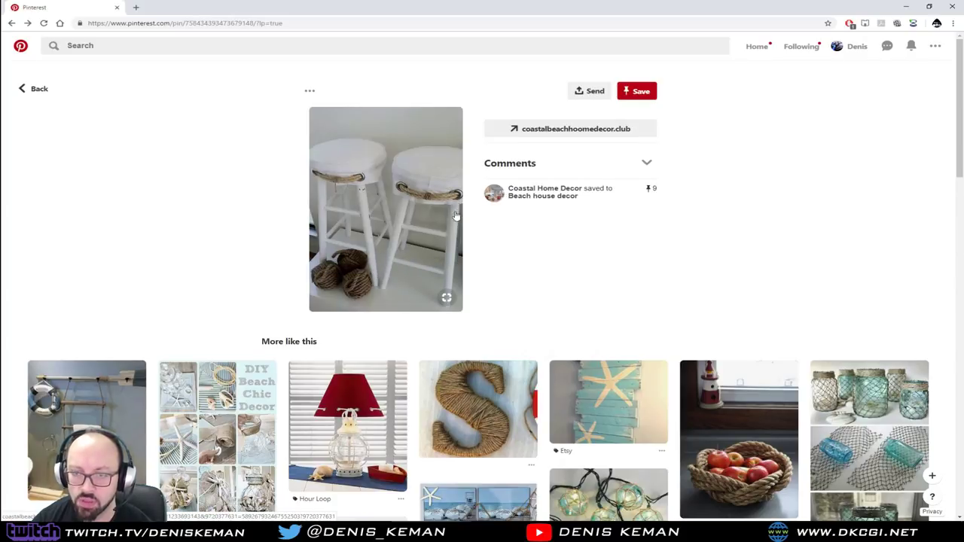
# Look through more of the coastal and nautical decor pins for wall, rope and bathroom accessory references.
pyautogui.scroll(-5, 466, 256)
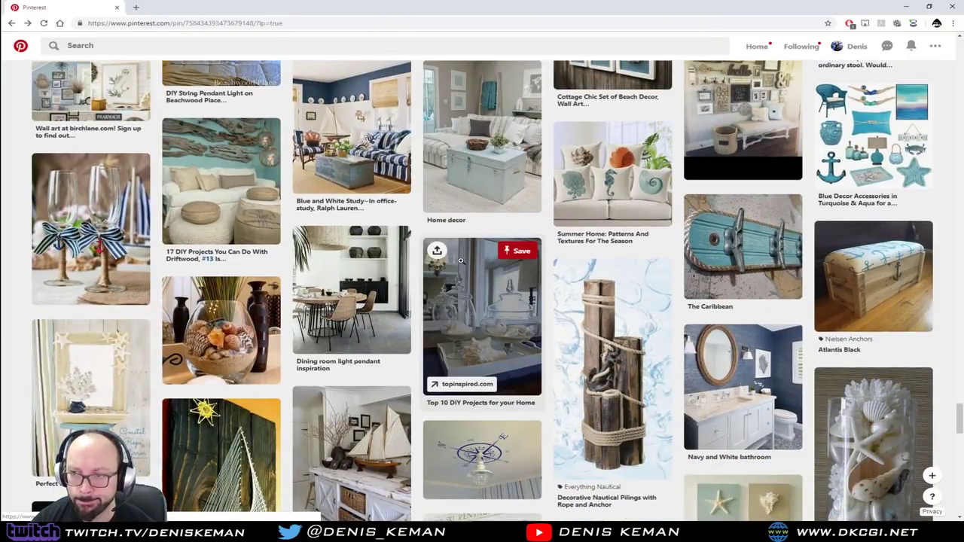
pyautogui.scroll(-3, 461, 260)
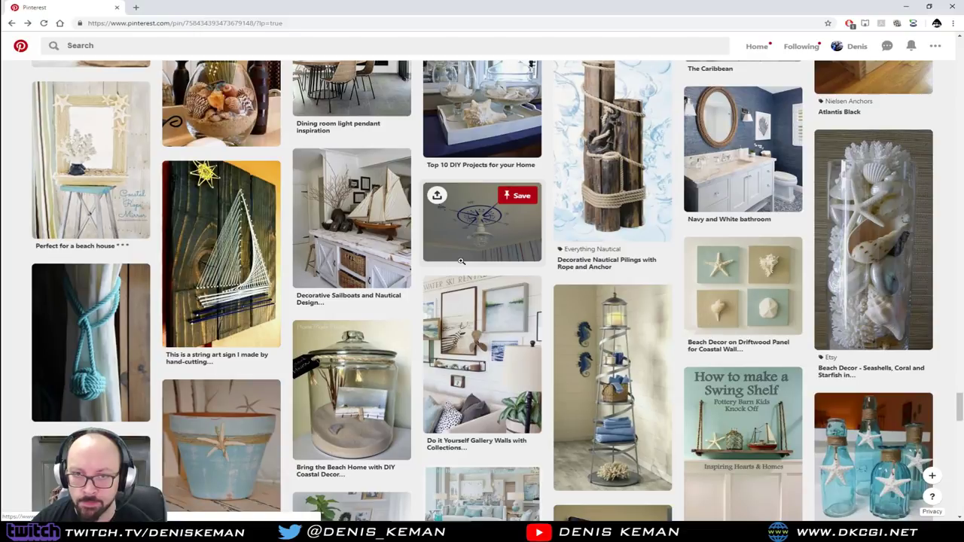
pyautogui.scroll(-6, 461, 260)
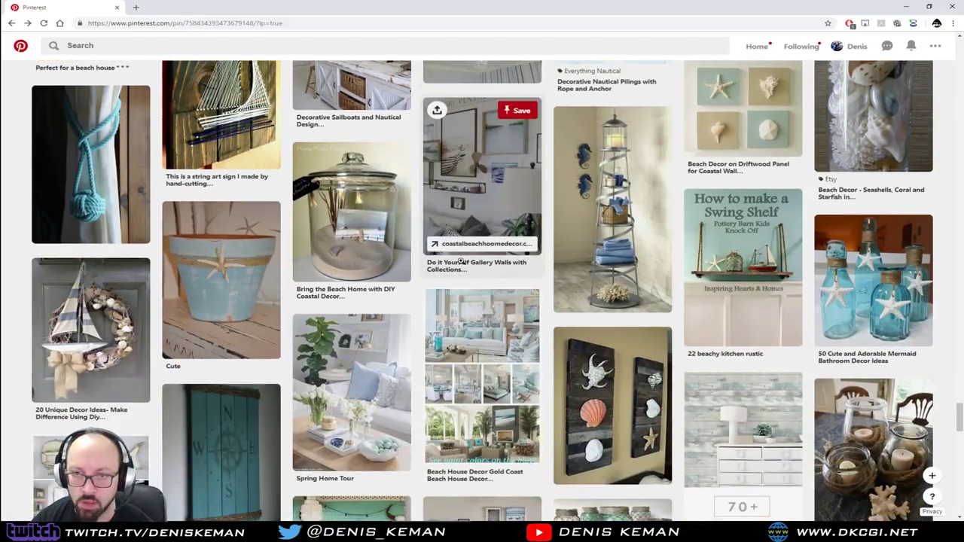
pyautogui.scroll(-3, 461, 261)
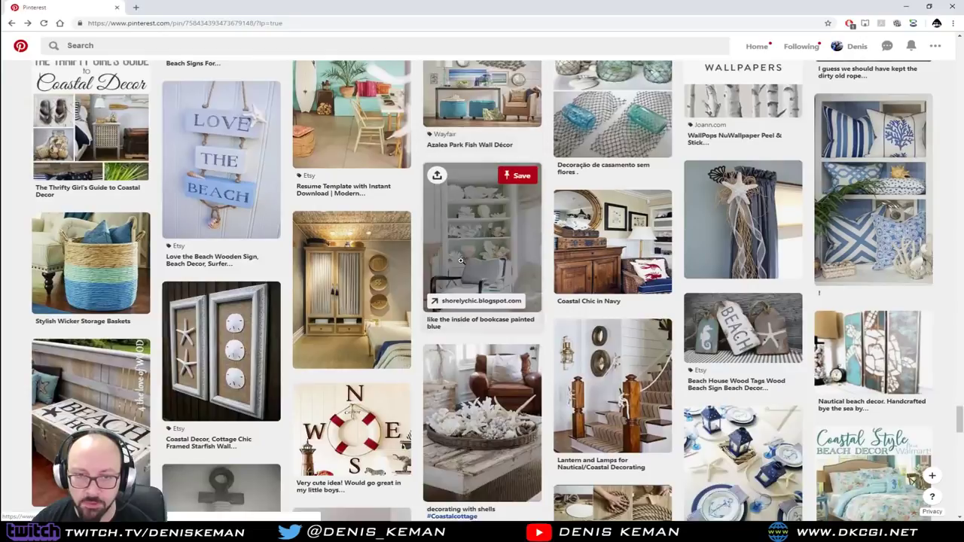
pyautogui.scroll(-3, 461, 260)
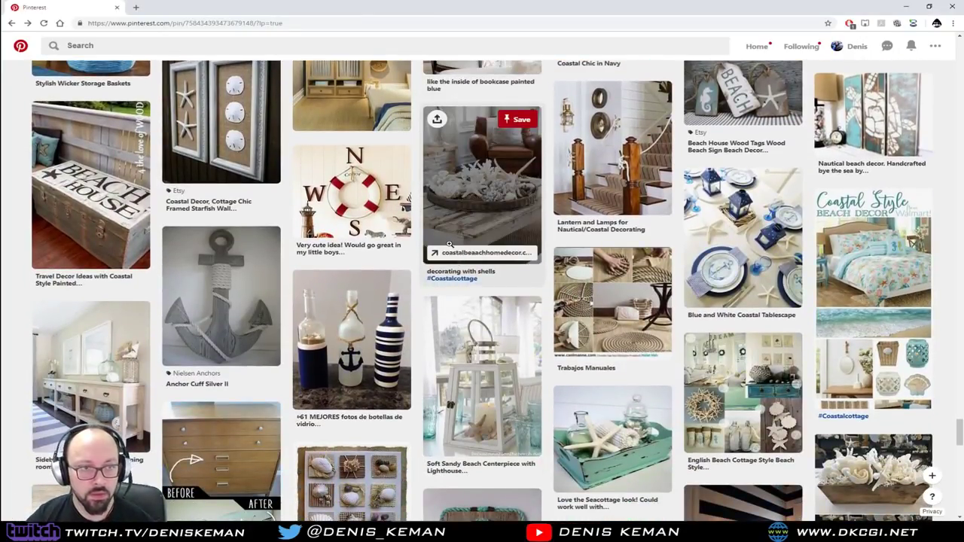
pyautogui.scroll(-2, 443, 264)
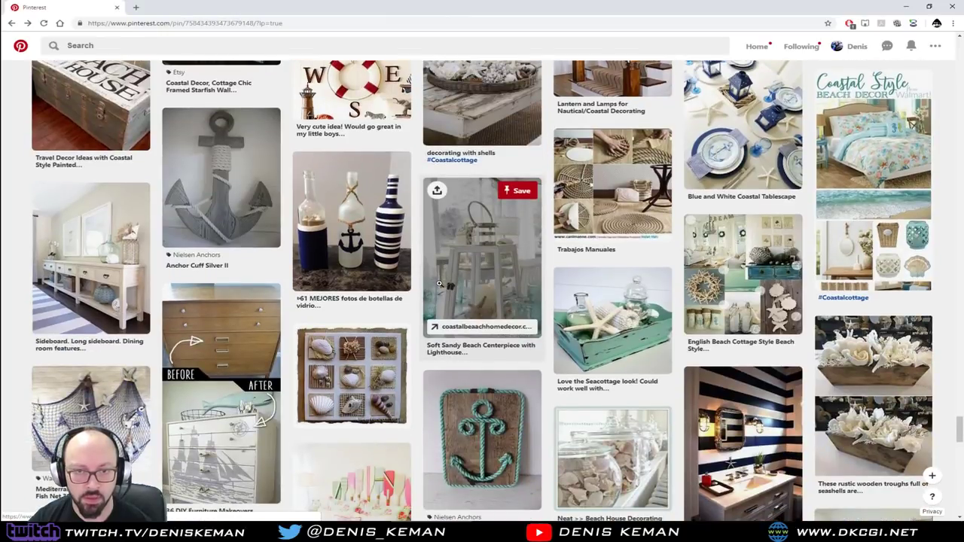
pyautogui.scroll(-1, 439, 283)
pyautogui.scroll(-1, 439, 283)
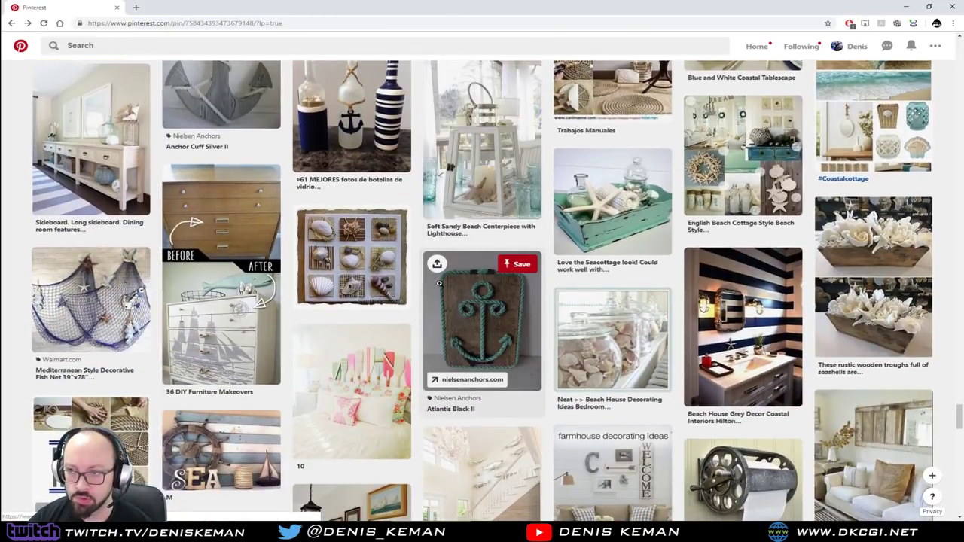
pyautogui.scroll(-3, 439, 283)
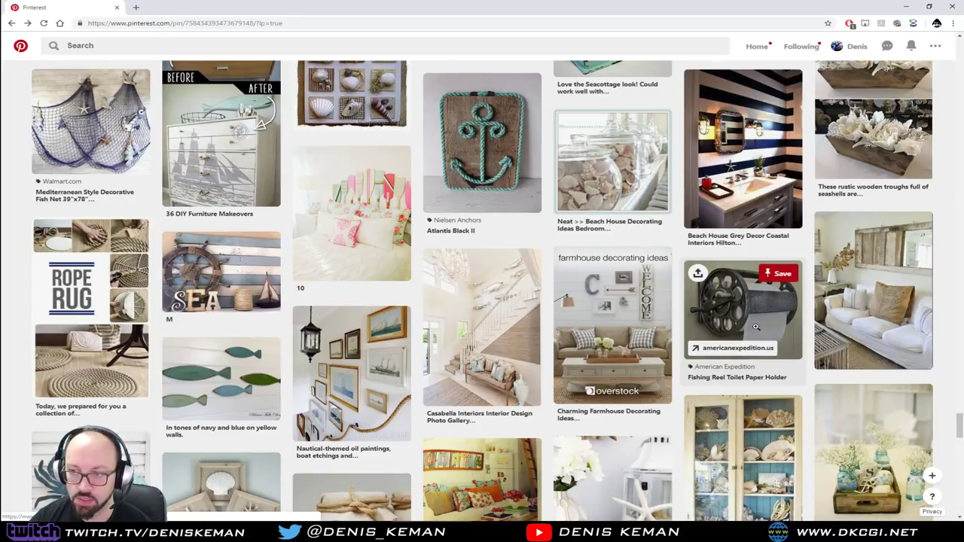
pyautogui.scroll(-3, 331, 332)
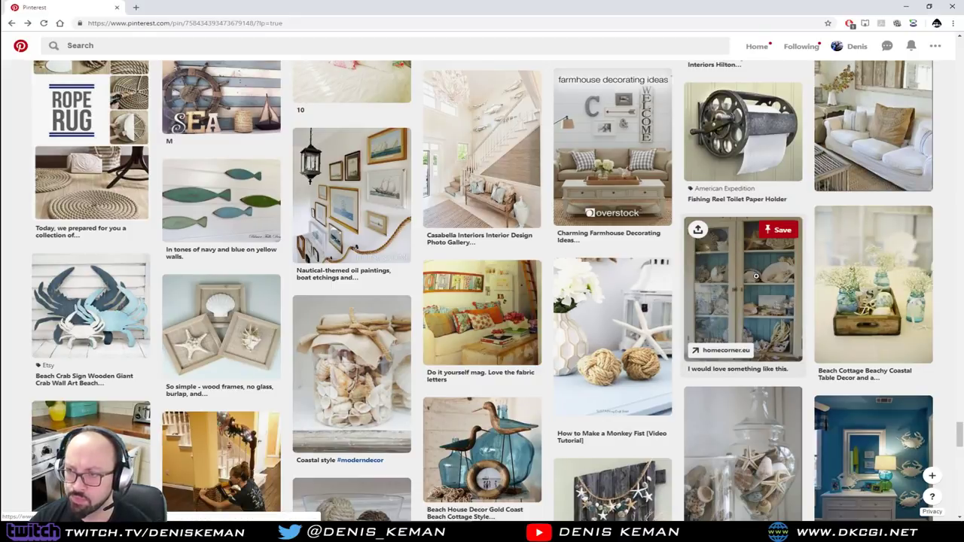
pyautogui.scroll(-3, 756, 276)
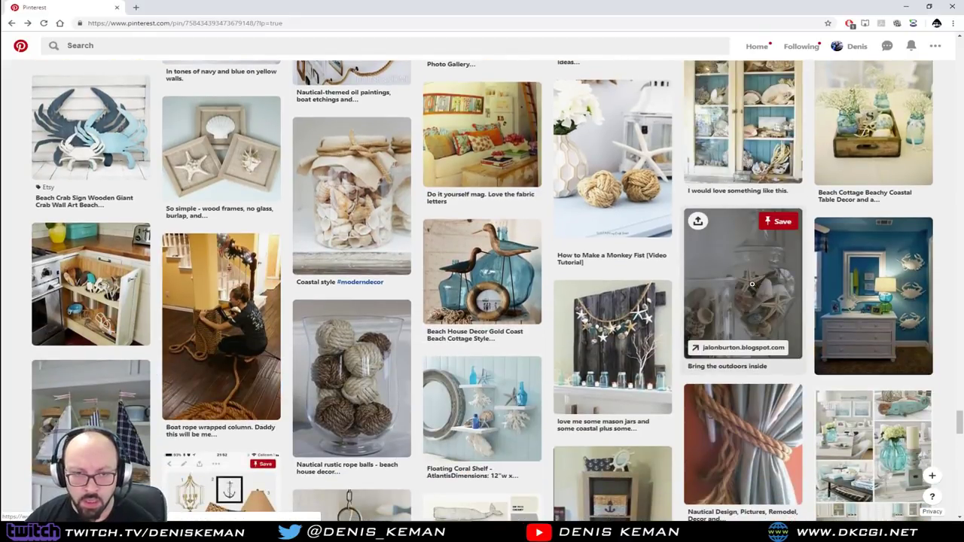
pyautogui.scroll(-10, 752, 285)
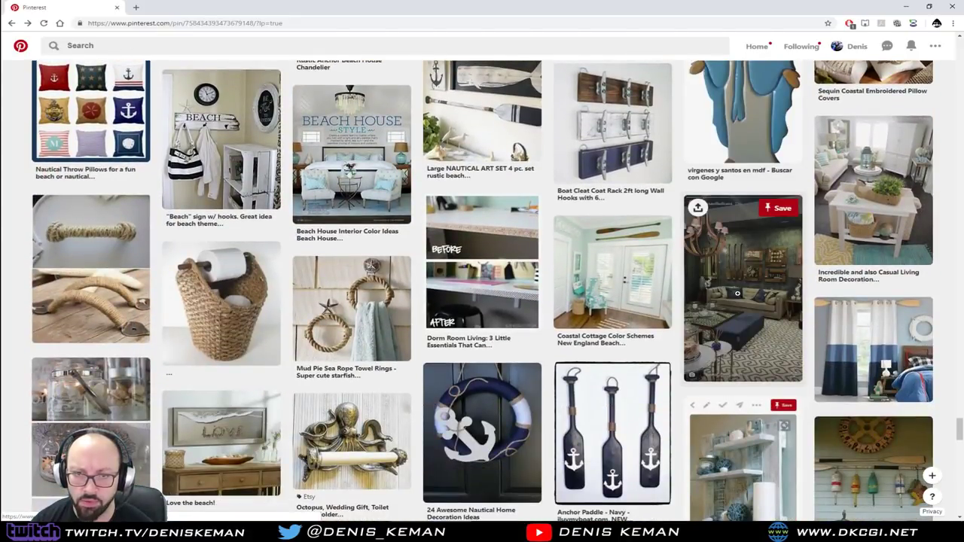
pyautogui.scroll(-3, 738, 294)
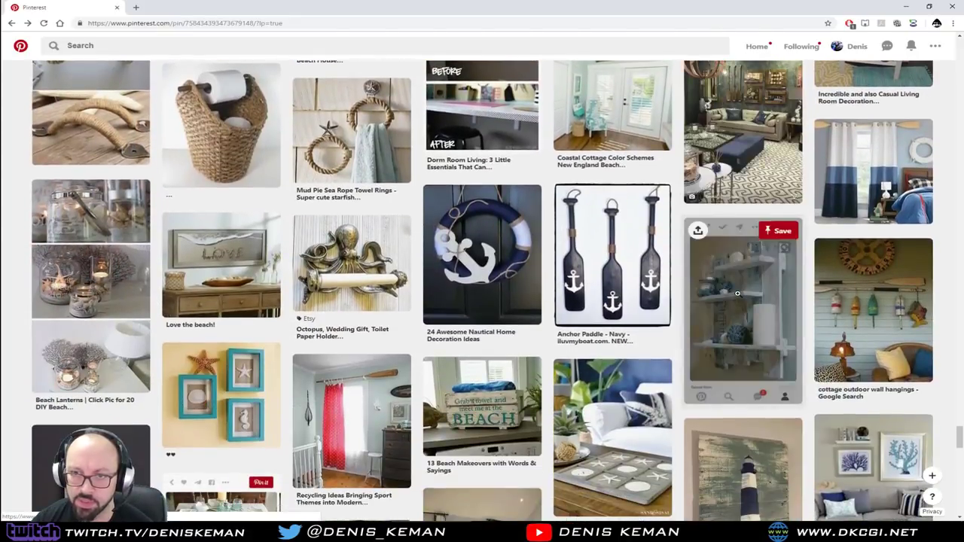
# View the octopus toilet paper holder pin and its related octopus chandelier pin, and return to the nautical ideas.
pyautogui.click(381, 274)
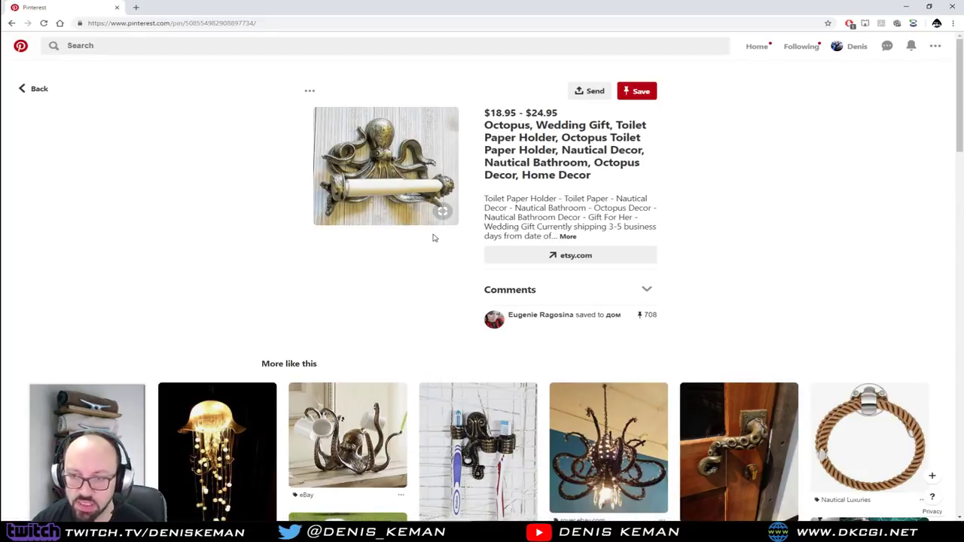
pyautogui.click(616, 431)
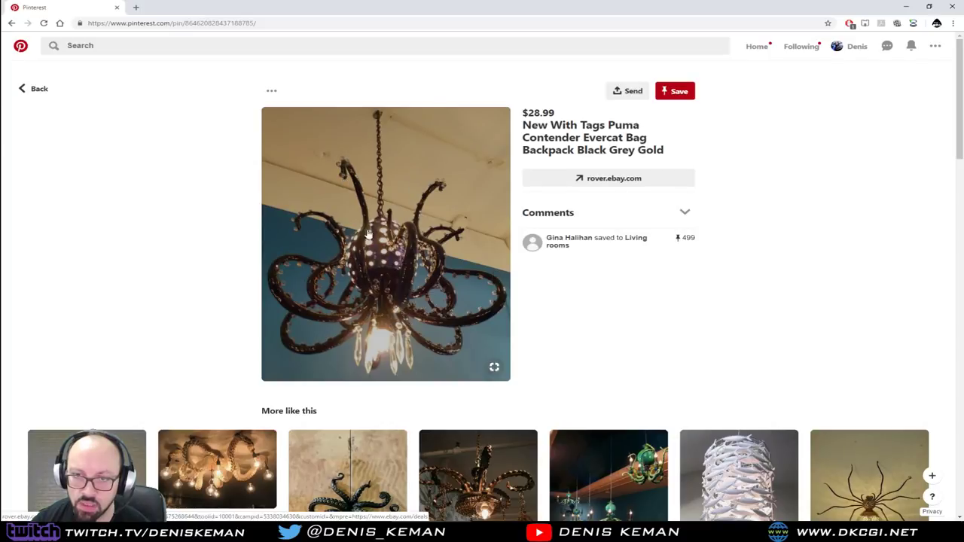
pyautogui.hotkey('alt', 'Left')
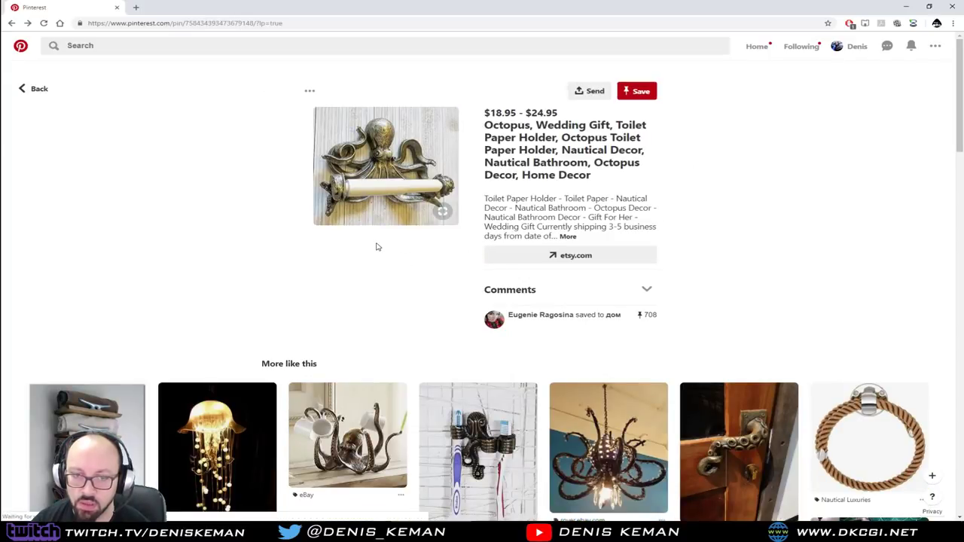
pyautogui.hotkey('alt', 'Left')
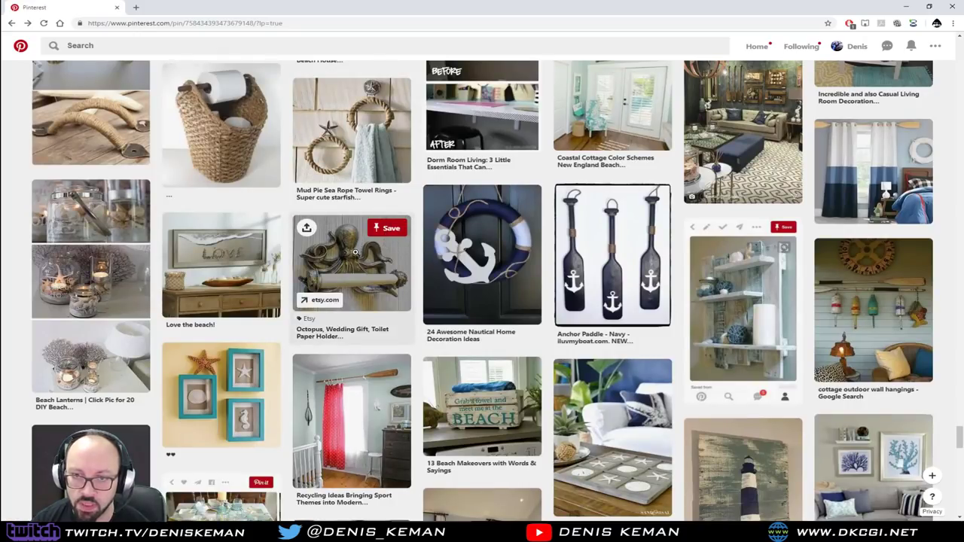
# Browse further through the nautical ideas and open the 42.5" Wooden Nautical Bench pin.
pyautogui.scroll(-7, 319, 293)
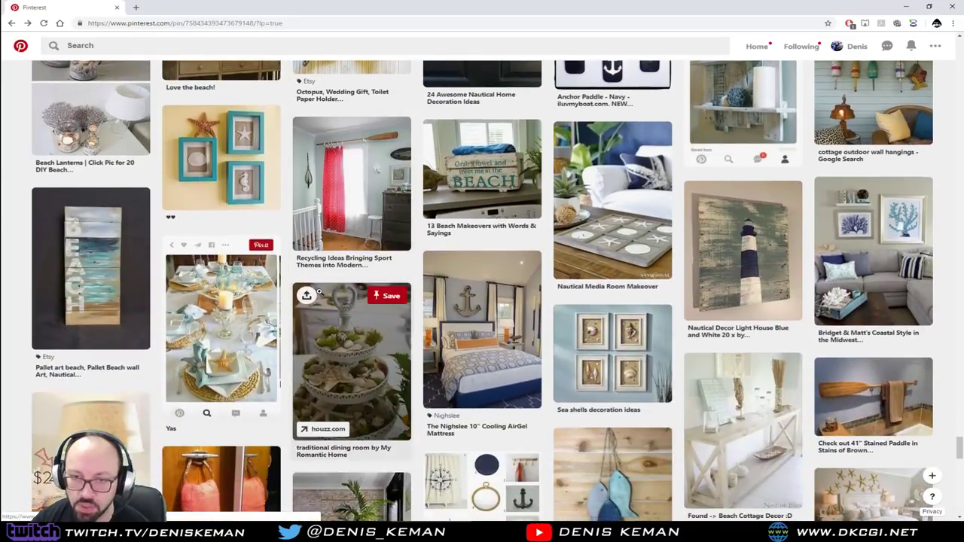
pyautogui.scroll(-4, 320, 291)
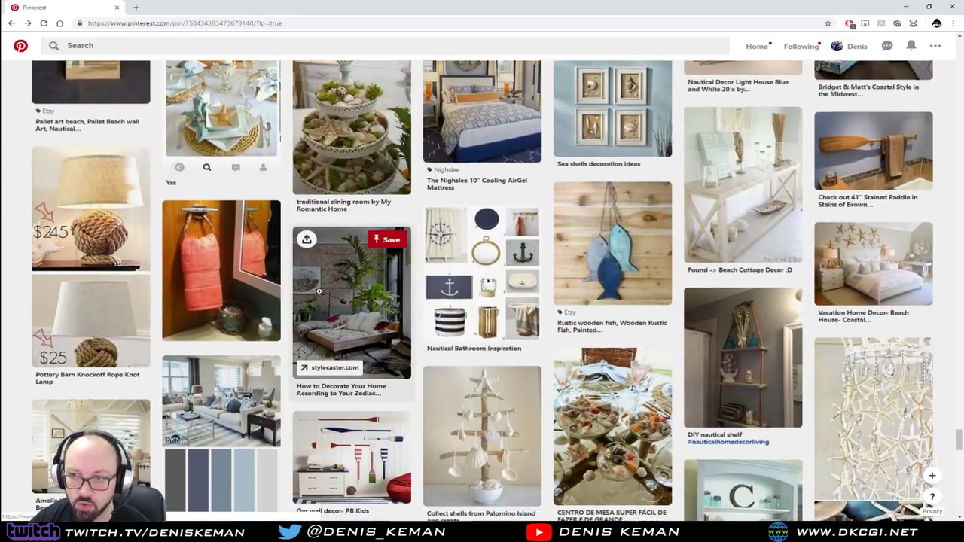
pyautogui.scroll(-8, 319, 294)
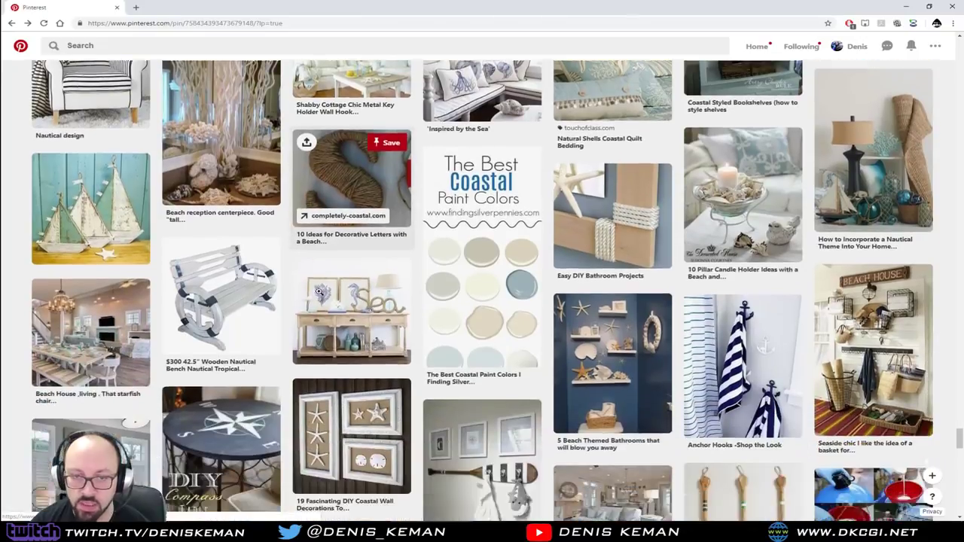
pyautogui.scroll(2, 320, 292)
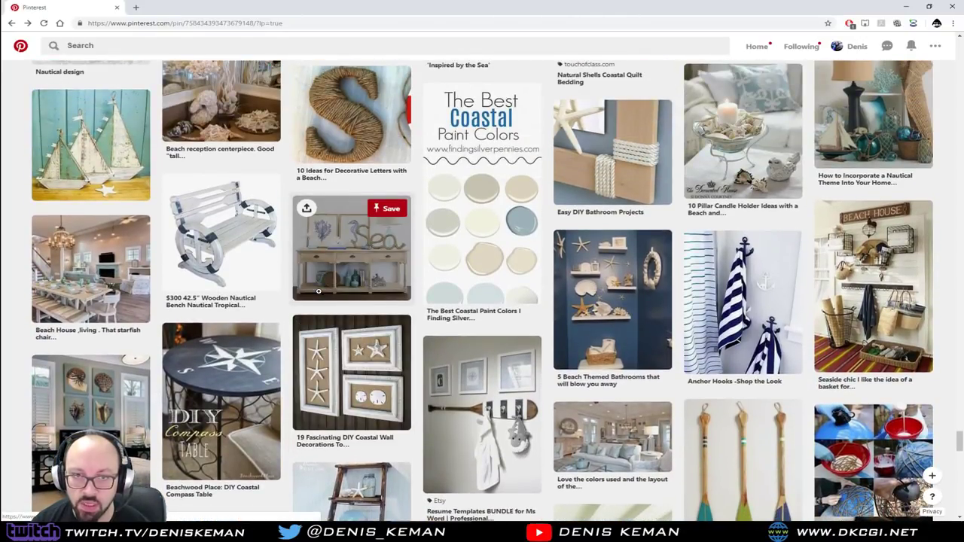
pyautogui.click(233, 236)
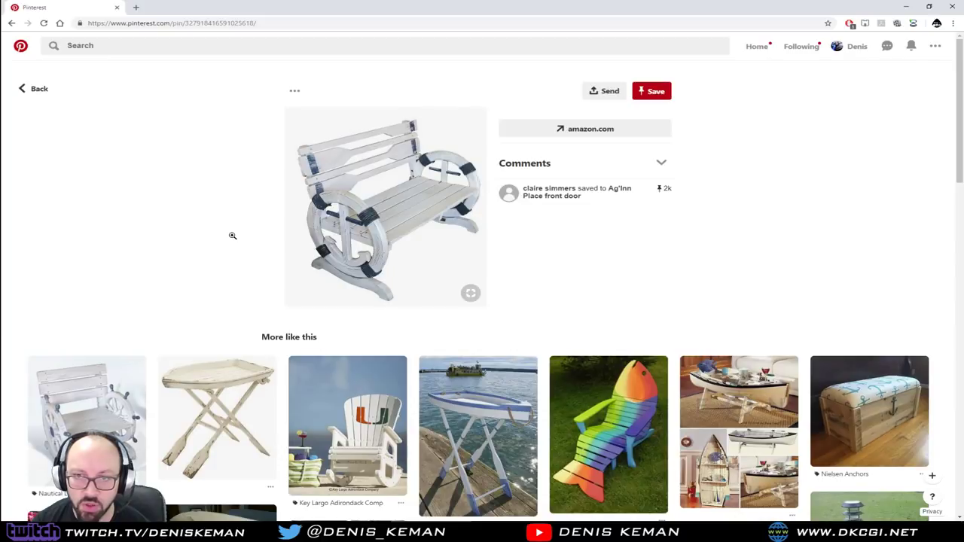
# Save the wooden nautical bench image, open the Wood Ship Wheel Furniture Chair pin from the related pins and save its image.
pyautogui.rightClick(421, 205)
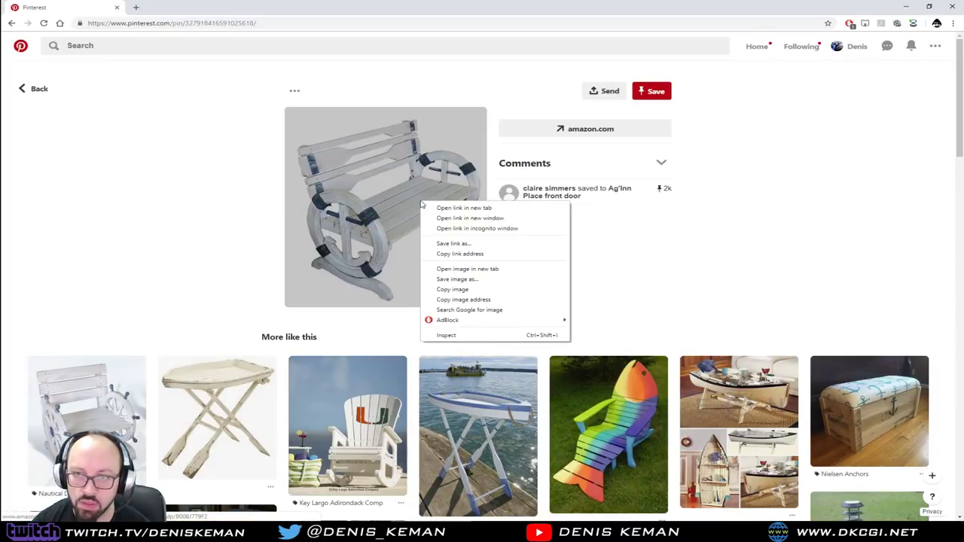
pyautogui.click(468, 282)
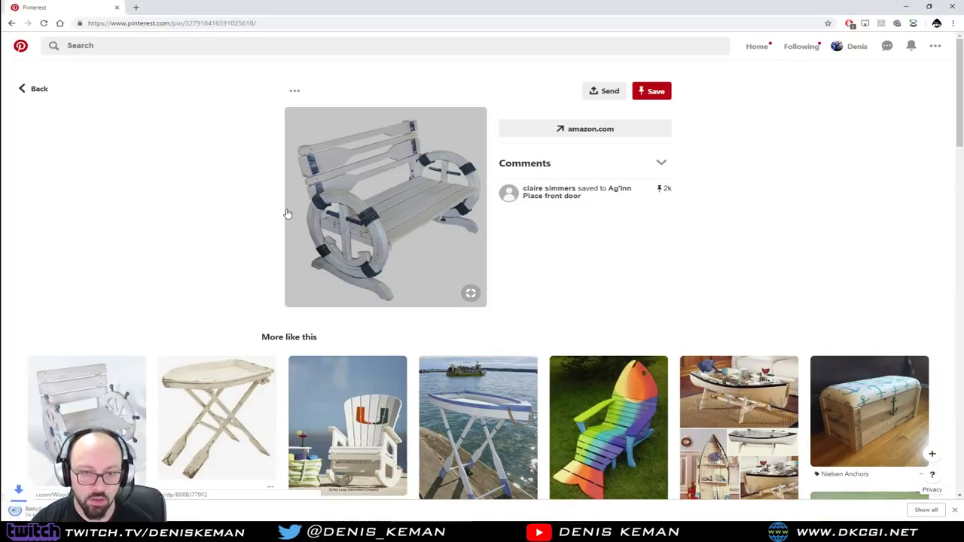
pyautogui.click(95, 409)
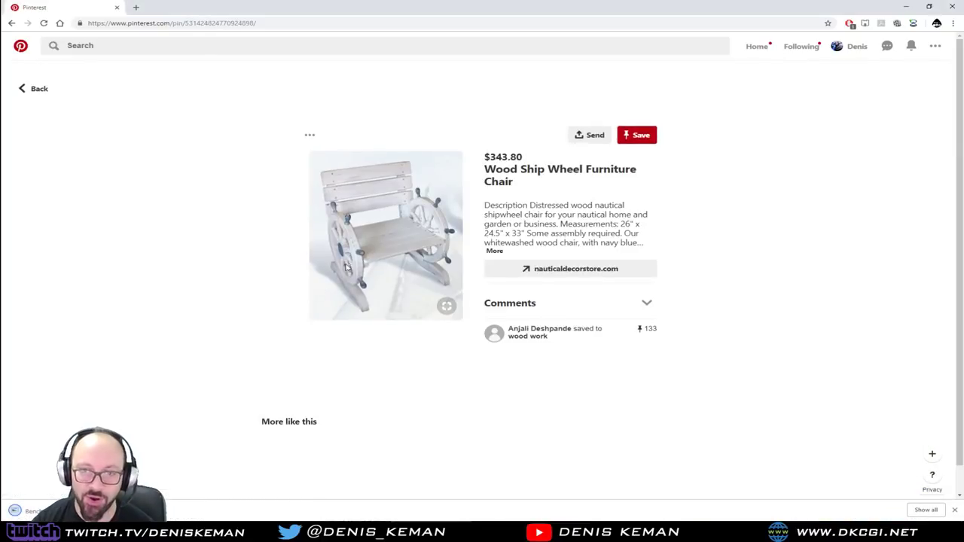
pyautogui.rightClick(385, 220)
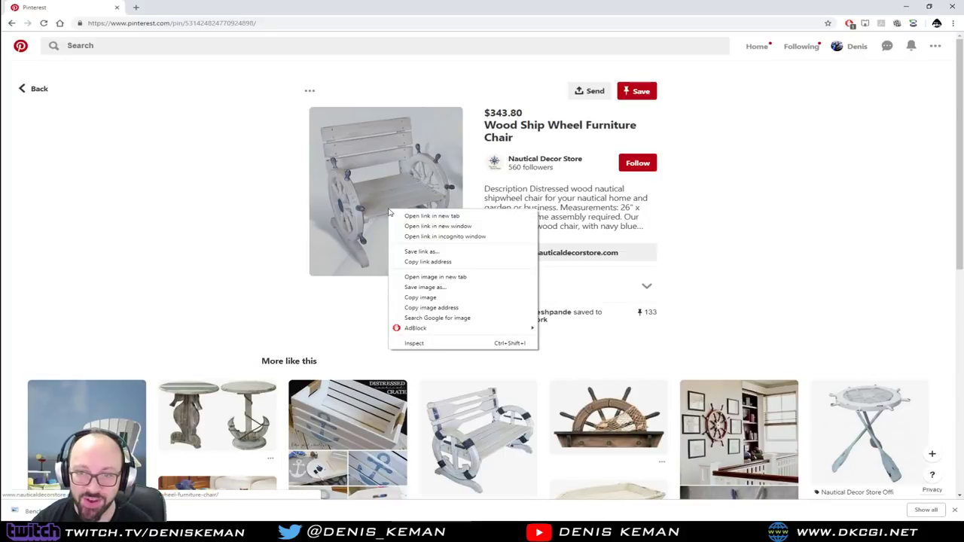
pyautogui.click(443, 286)
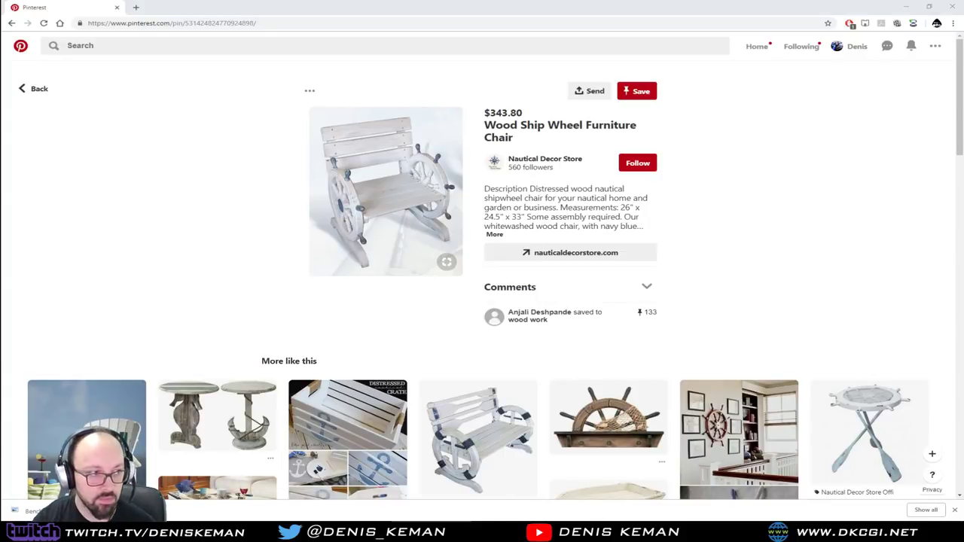
pyautogui.press('Return')
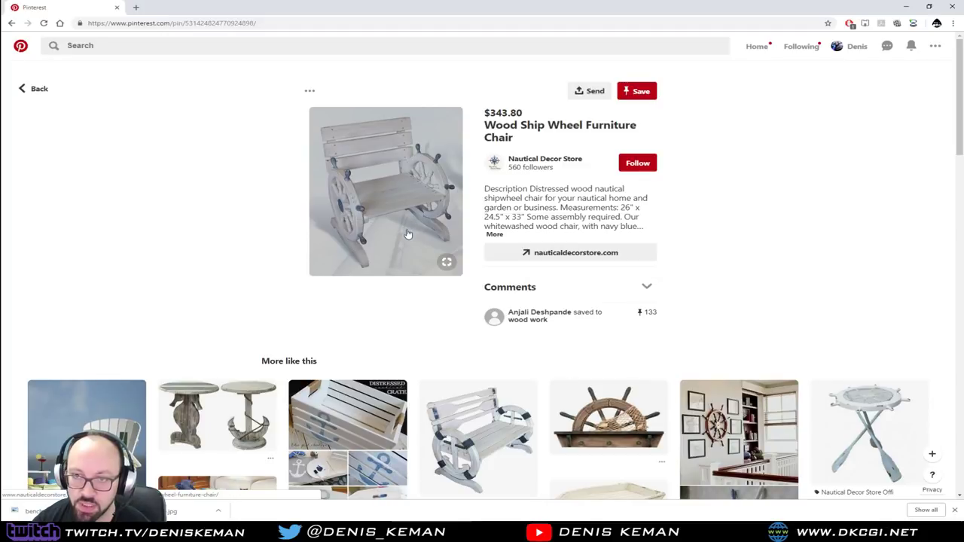
pyautogui.scroll(-3, 400, 252)
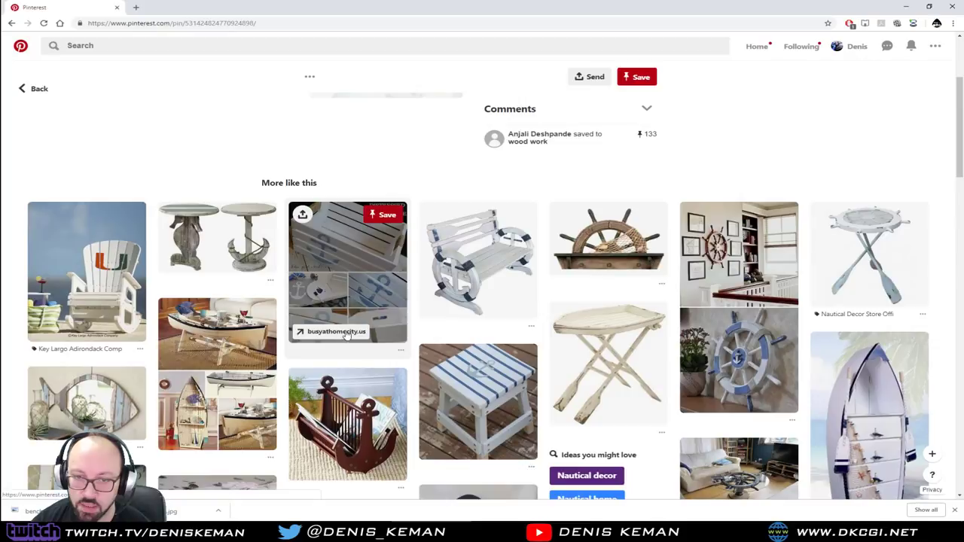
pyautogui.scroll(2, 351, 170)
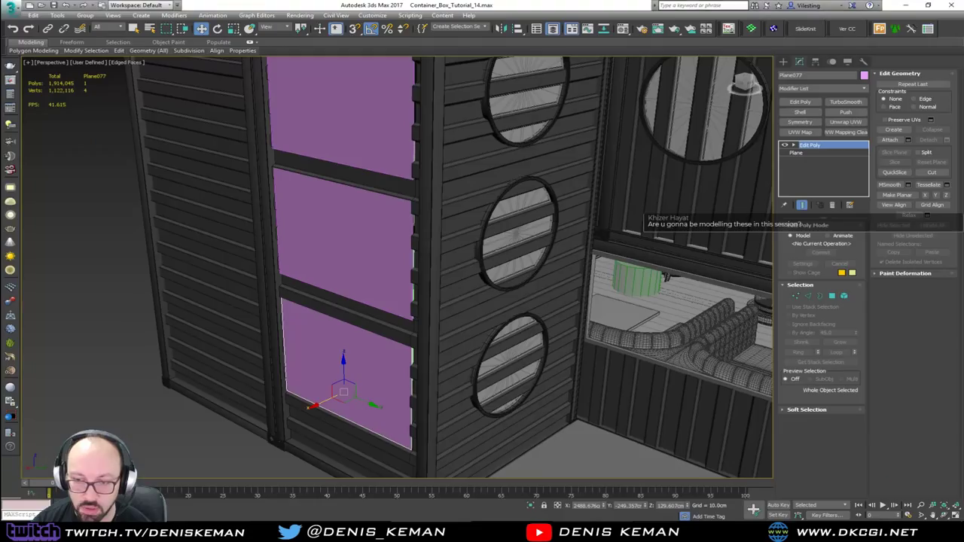
# Switch to 3ds Max and examine the container building's terrace seating placeholders, railings and ground-floor windows from several sides.
pyautogui.click(457, 480)
pyautogui.scroll(-4, 477, 281)
pyautogui.moveTo(457, 199); pyautogui.dragTo(413, 317, button='middle')
pyautogui.moveTo(428, 474); pyautogui.dragTo(371, 328, button='middle')
pyautogui.keyDown('alt'); pyautogui.moveTo(374, 414); pyautogui.dragTo(427, 263, button='middle'); pyautogui.keyUp('alt')
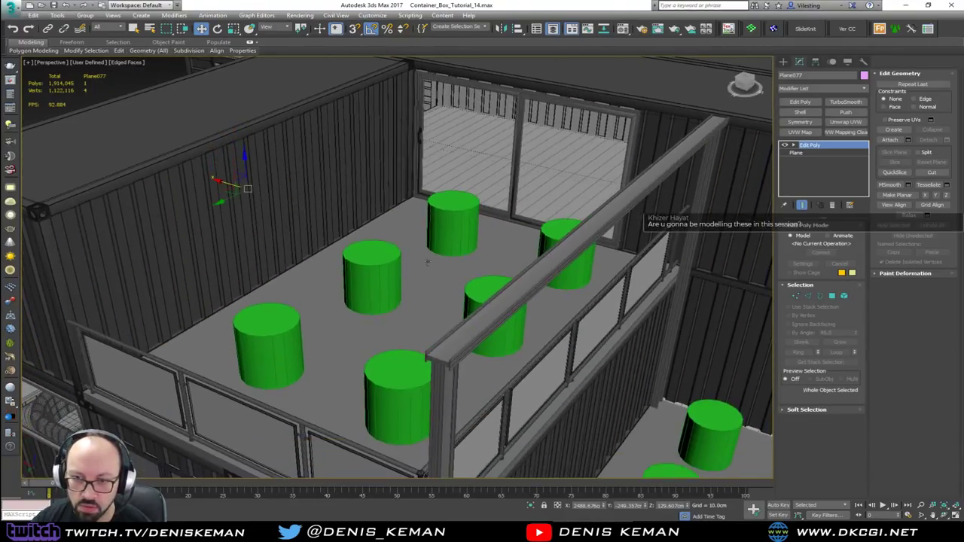
pyautogui.moveTo(434, 366)
pyautogui.keyDown('alt'); pyautogui.mouseDown(button='middle')
pyautogui.moveTo(475, 294)
pyautogui.moveTo(439, 362)
pyautogui.mouseUp(button='middle'); pyautogui.keyUp('alt')
pyautogui.moveTo(452, 323); pyautogui.dragTo(396, 286, button='middle')
pyautogui.keyDown('alt'); pyautogui.moveTo(572, 279); pyautogui.dragTo(436, 251, button='middle'); pyautogui.keyUp('alt')
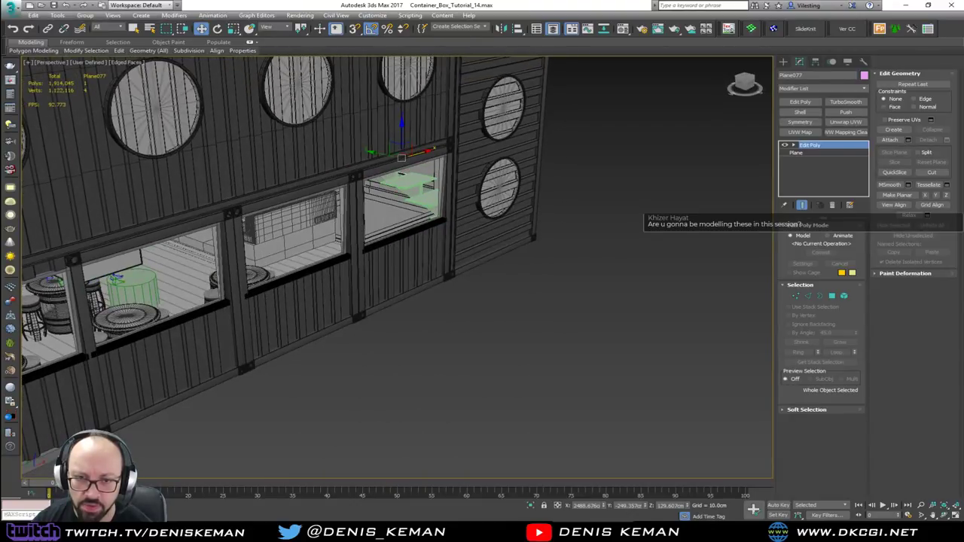
pyautogui.keyDown('alt'); pyautogui.moveTo(226, 226); pyautogui.dragTo(326, 295, button='middle'); pyautogui.keyUp('alt')
pyautogui.moveTo(326, 295); pyautogui.dragTo(288, 289, button='middle')
pyautogui.scroll(-2, 288, 289)
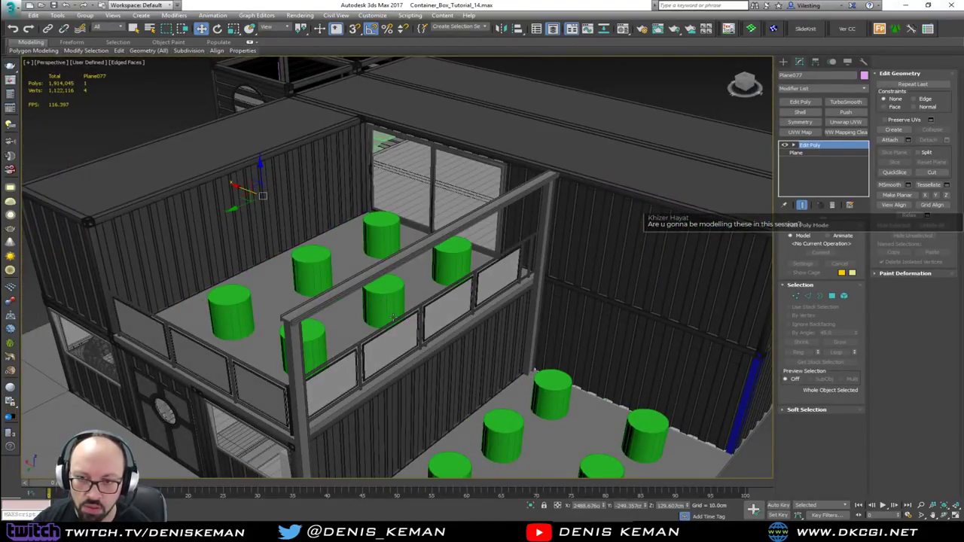
pyautogui.keyDown('alt'); pyautogui.moveTo(392, 317); pyautogui.dragTo(404, 318, button='middle'); pyautogui.keyUp('alt')
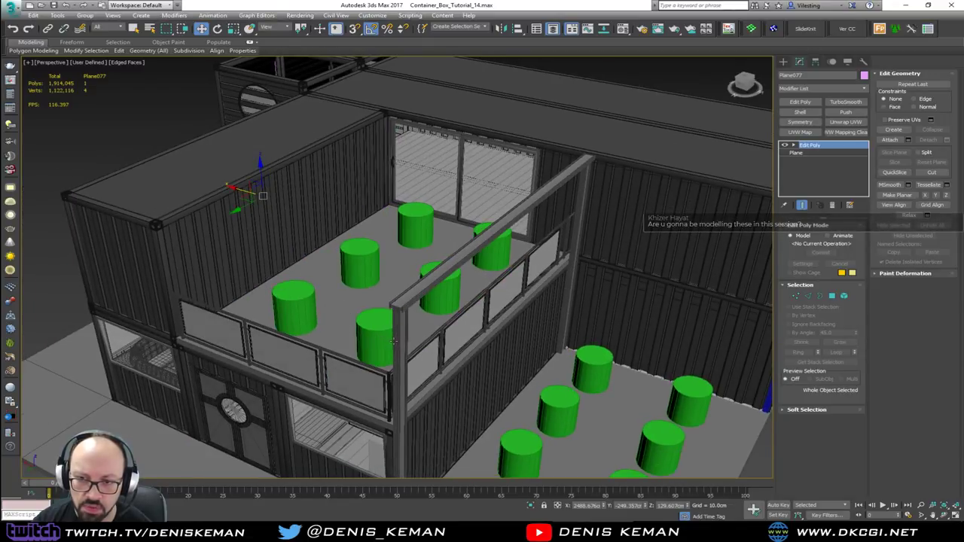
pyautogui.keyDown('alt'); pyautogui.moveTo(433, 293); pyautogui.dragTo(413, 273, button='middle'); pyautogui.keyUp('alt')
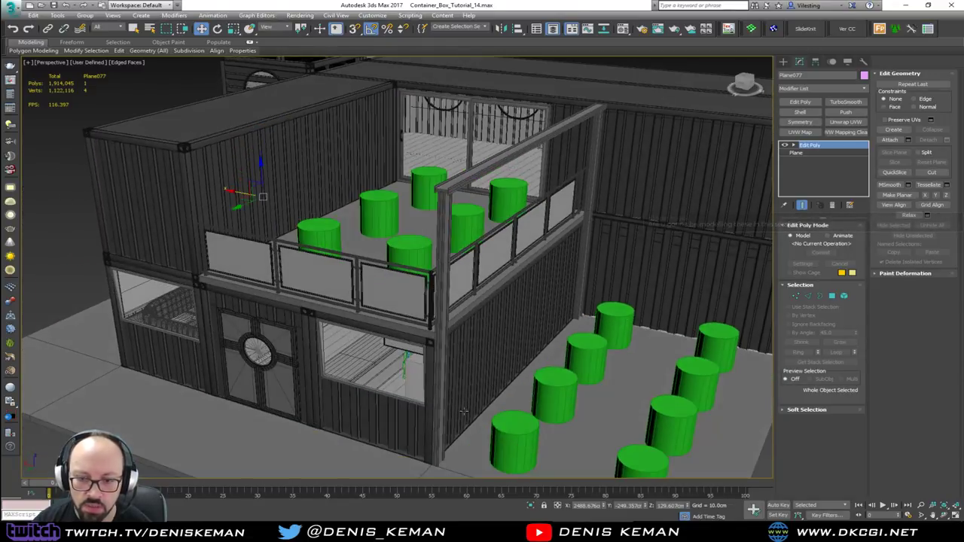
# Switch back to Pinterest, return to the wooden bench pin and look through its related nautical furniture and decor pins.
pyautogui.click(457, 530)
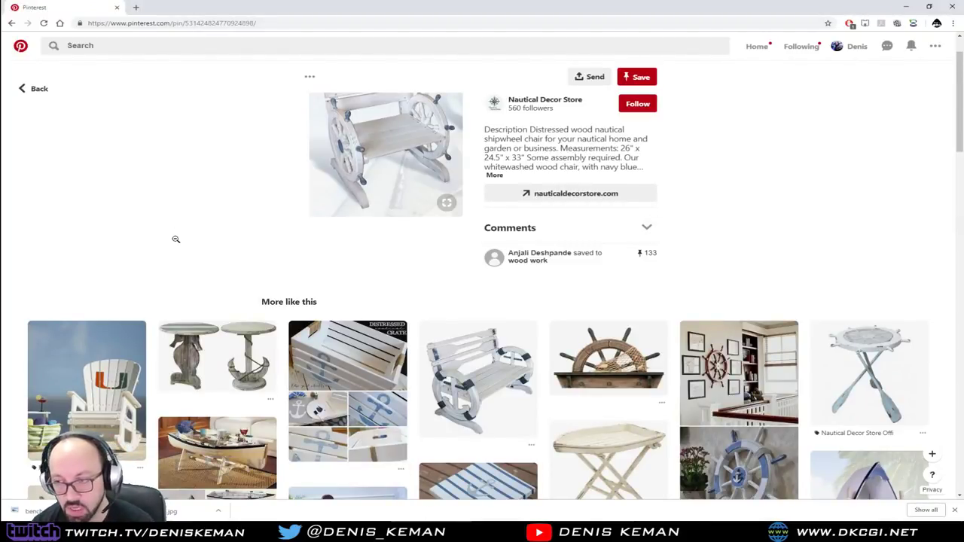
pyautogui.click(174, 213)
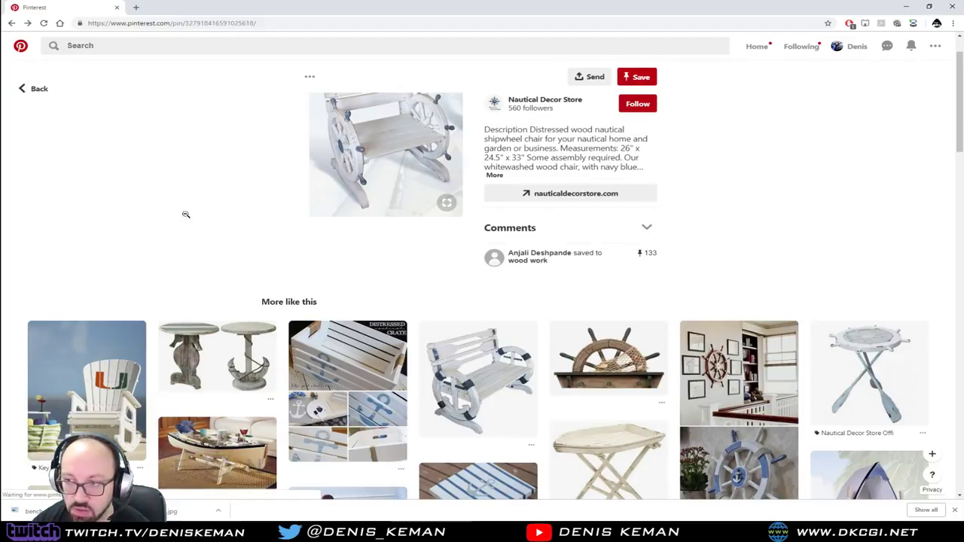
pyautogui.scroll(-3, 261, 248)
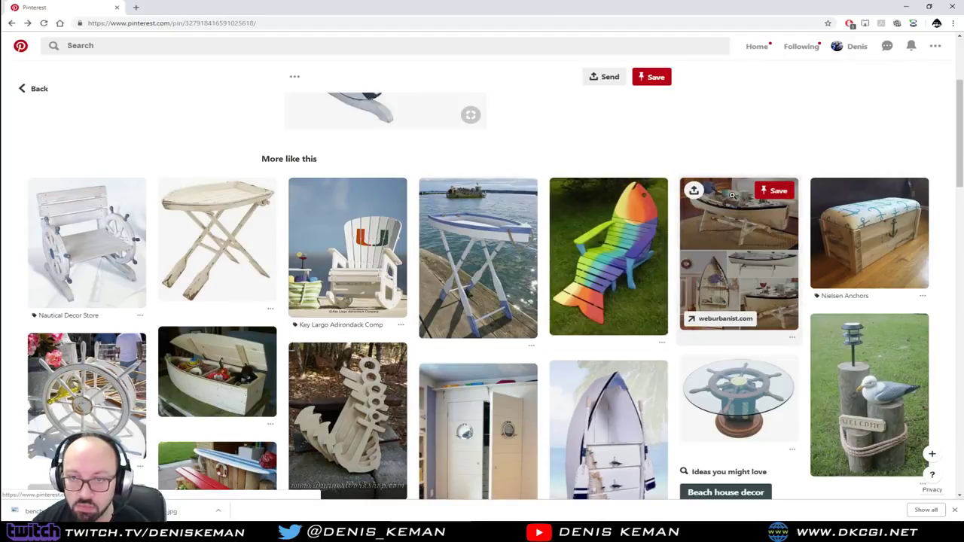
pyautogui.scroll(-3, 731, 195)
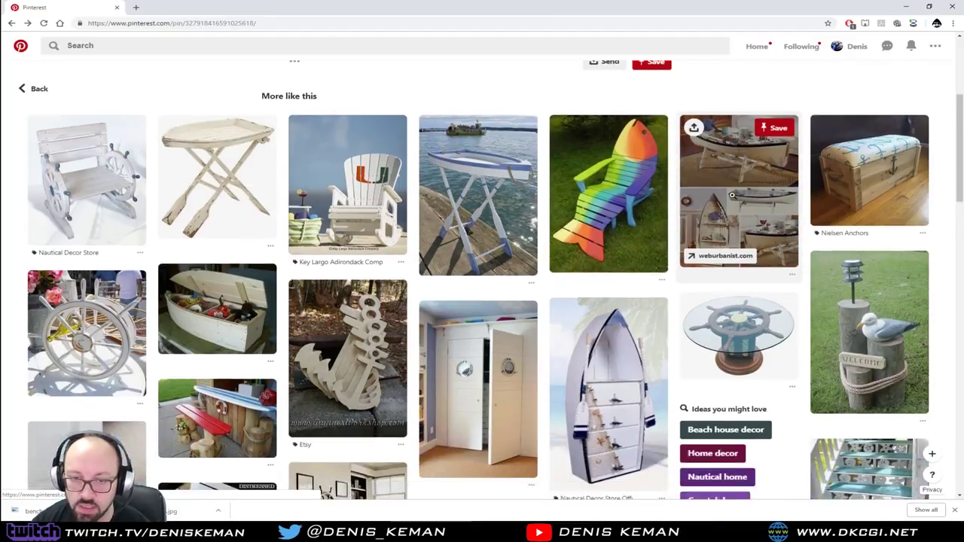
pyautogui.scroll(-4, 731, 195)
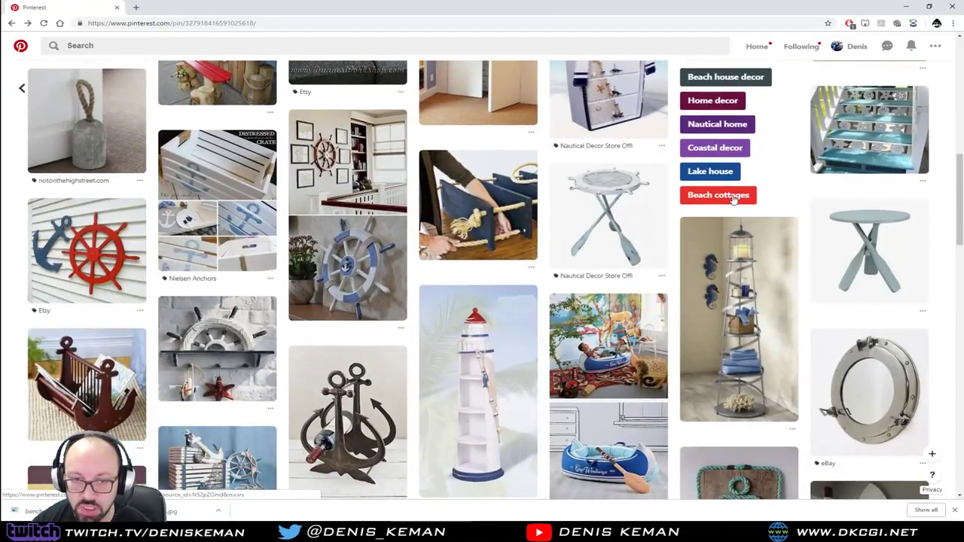
pyautogui.scroll(-3, 731, 195)
pyautogui.scroll(-2, 732, 195)
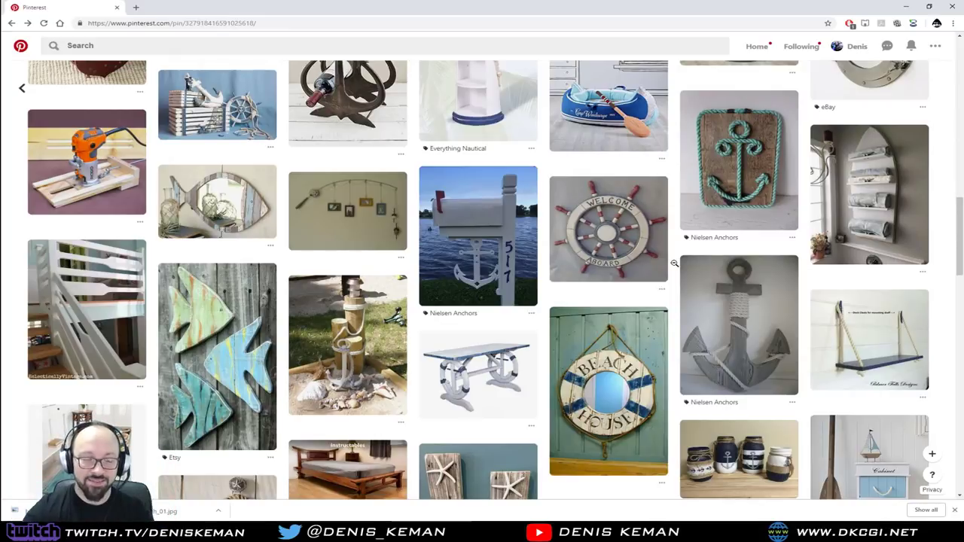
pyautogui.moveTo(606, 198)
pyautogui.scroll(-2, 489, 257)
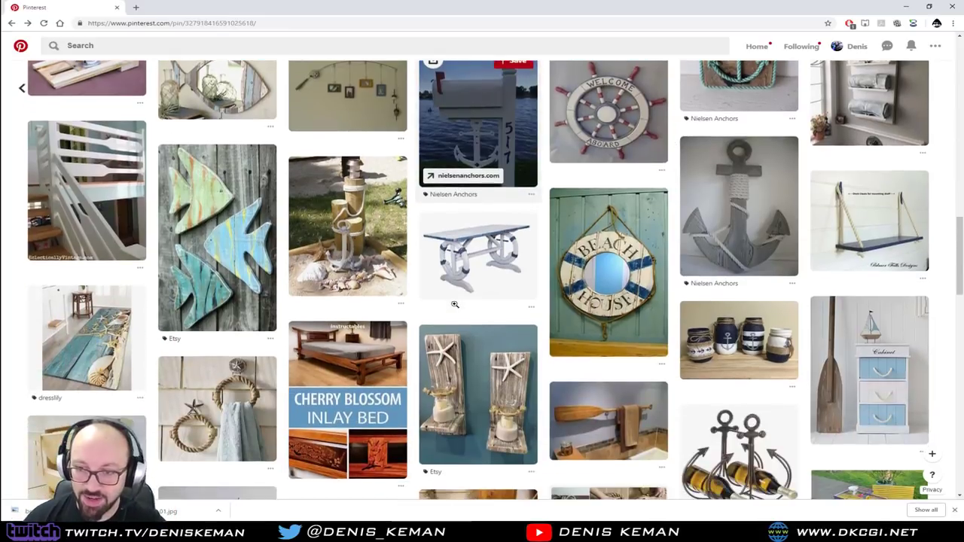
# Open the pin of the white table with life-ring legs and blue-edged top, save its image and dismiss the downloads bar.
pyautogui.click(498, 264)
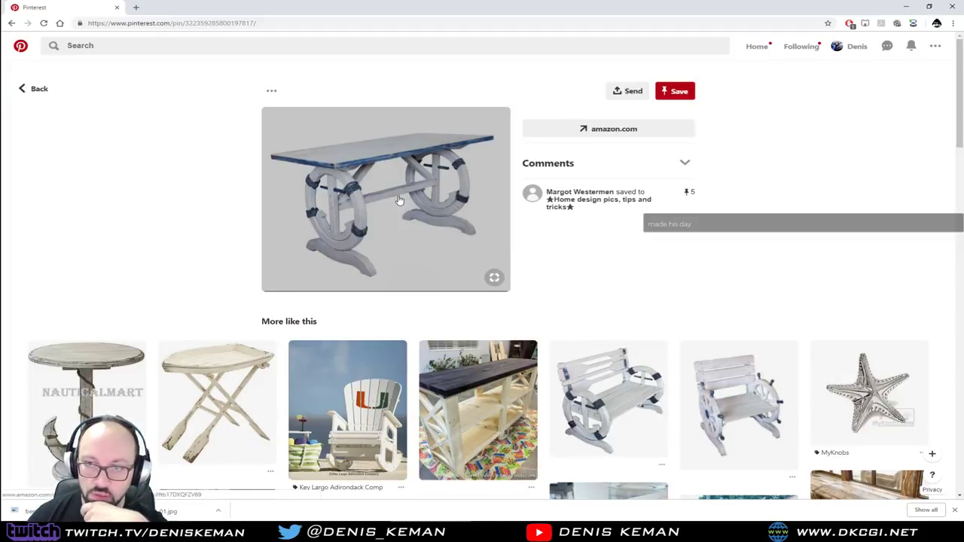
pyautogui.rightClick(400, 199)
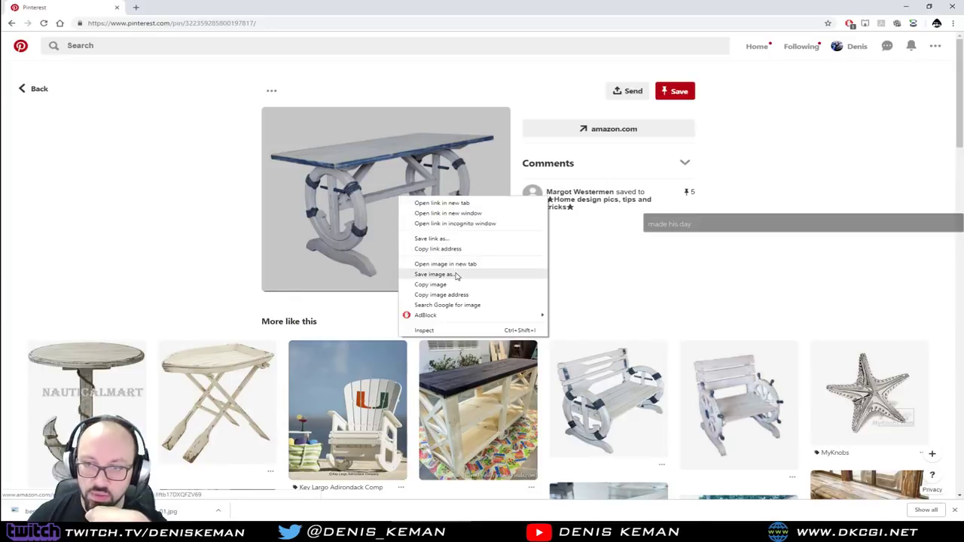
pyautogui.click(457, 276)
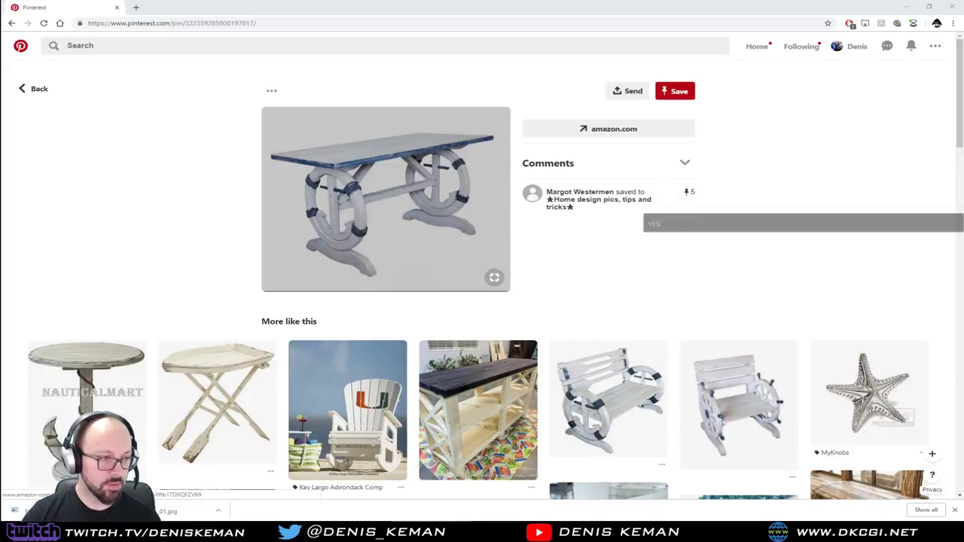
pyautogui.press('Return')
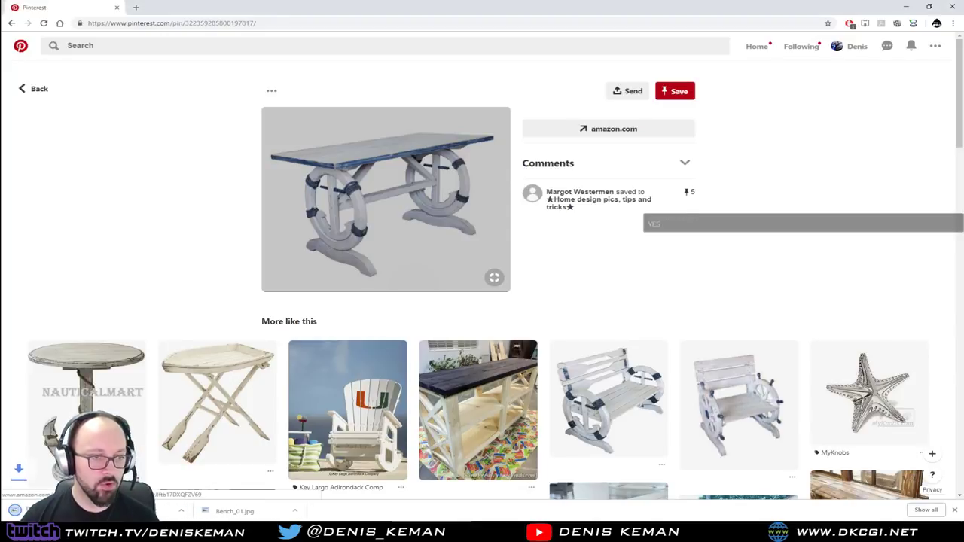
pyautogui.click(955, 510)
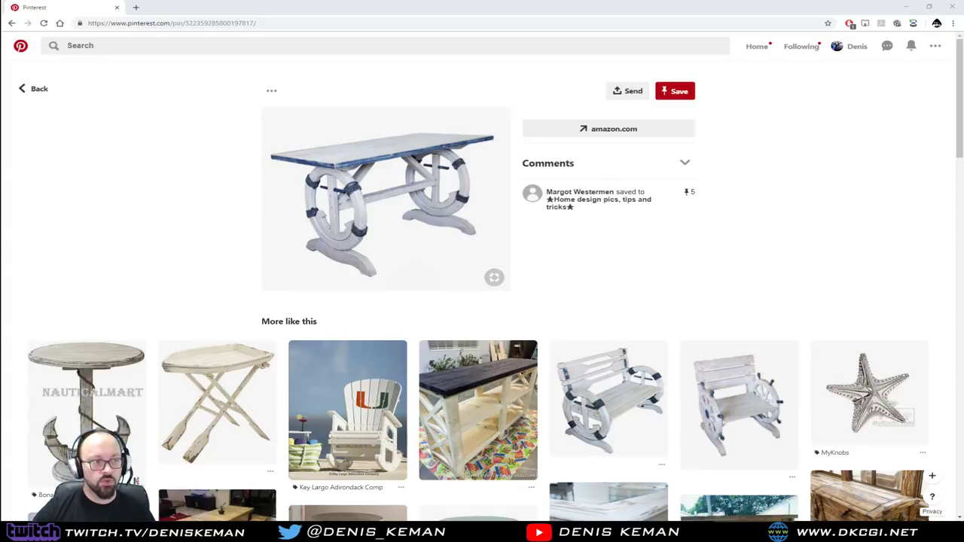
# Bring up Discord and open the streaming_related channel of the DKCGI server.
pyautogui.moveTo(0, 103); pyautogui.dragTo(523, 103)
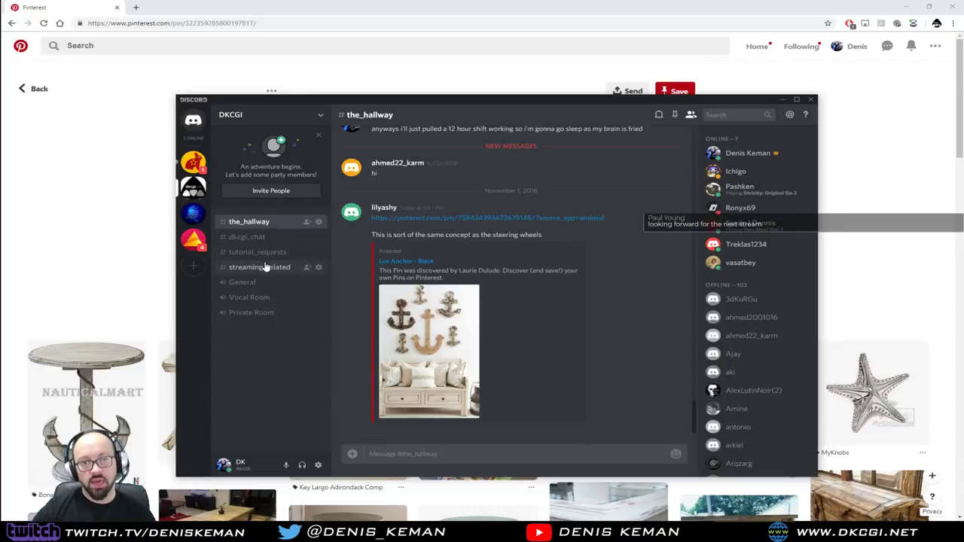
pyautogui.click(241, 270)
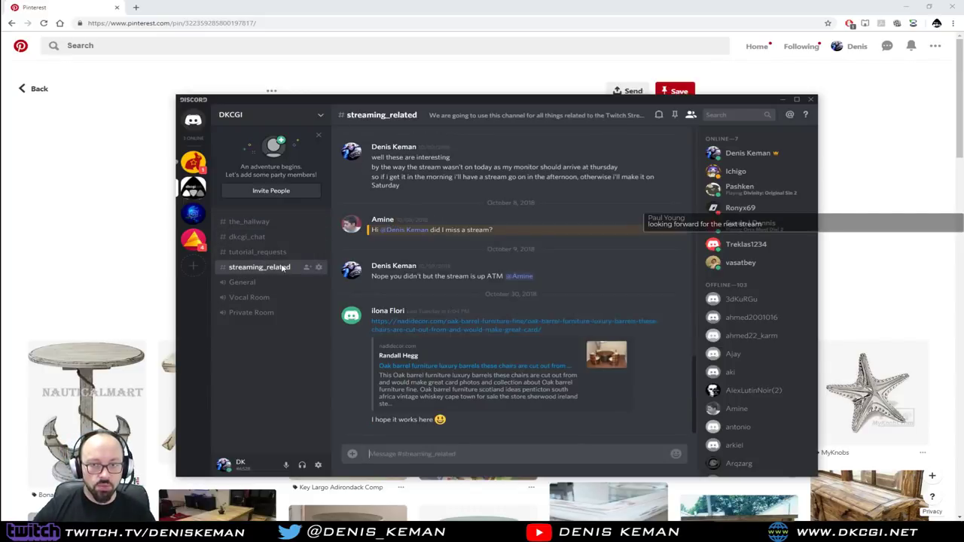